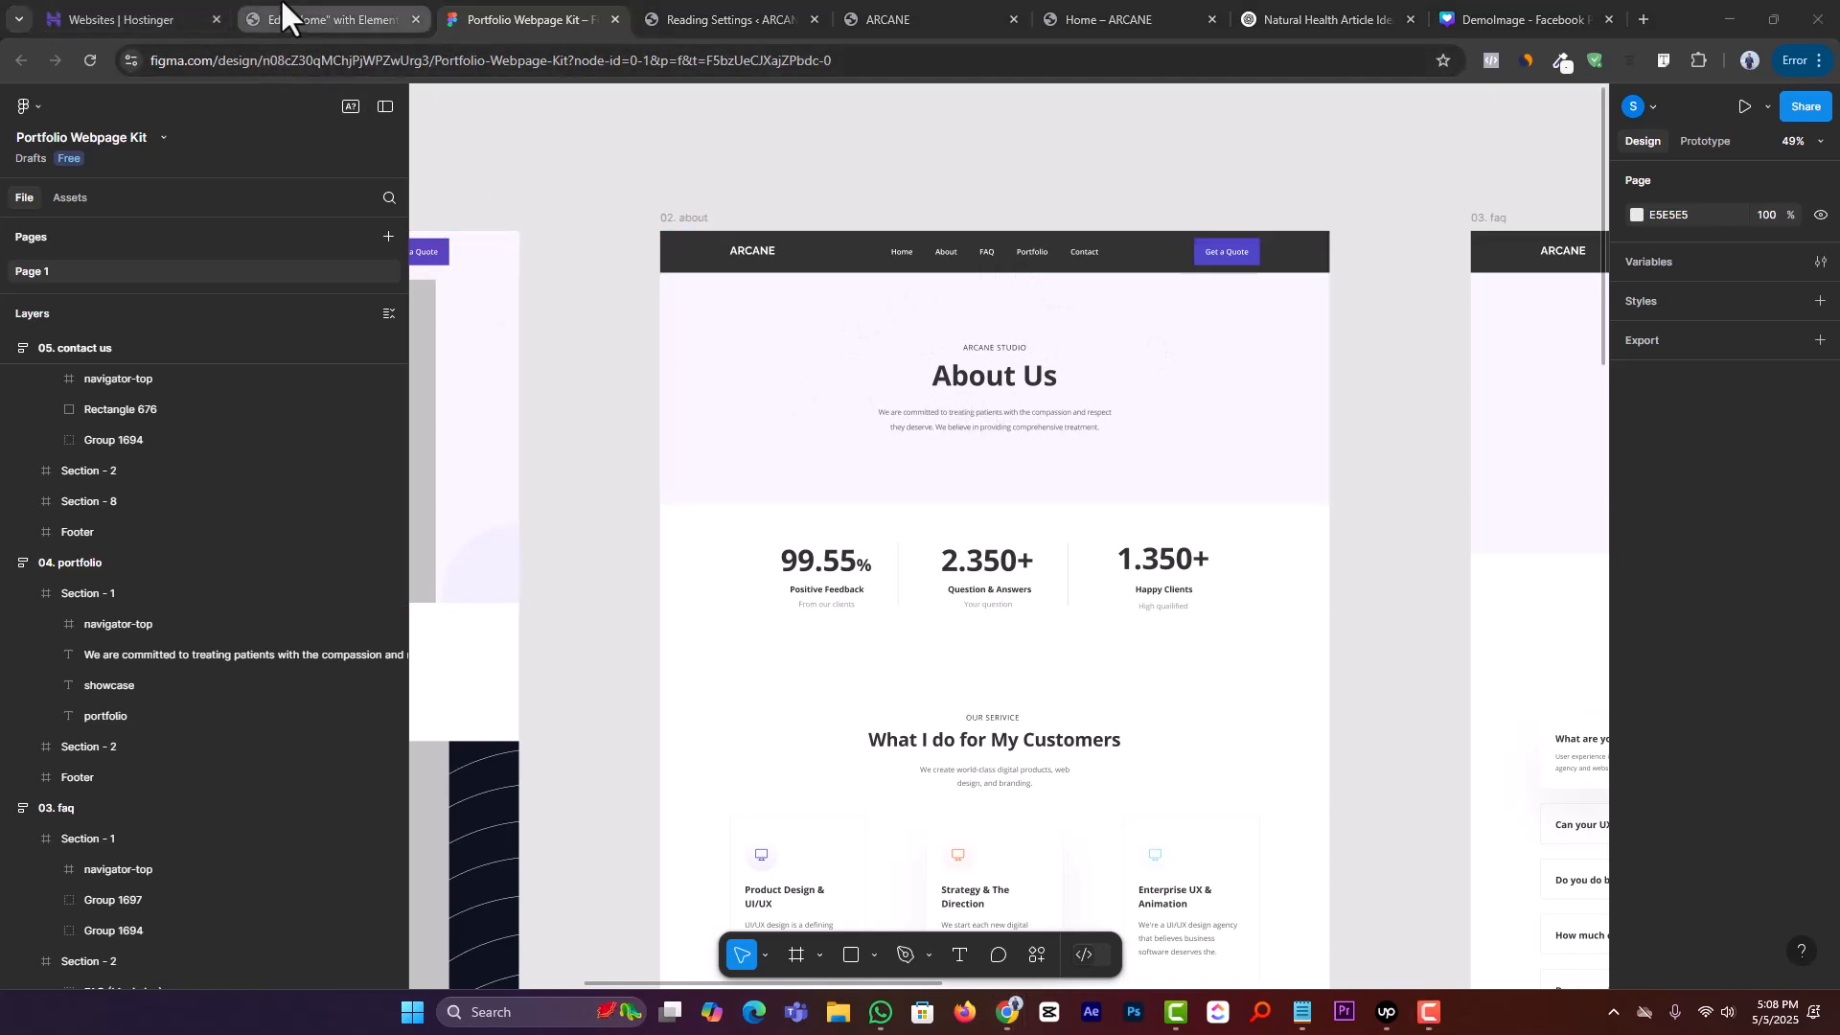
# Open the ARCANE site's WordPress dashboard and start a new page in a separate browser tab
pyautogui.moveTo(892, 19); pyautogui.dragTo(340, 5)
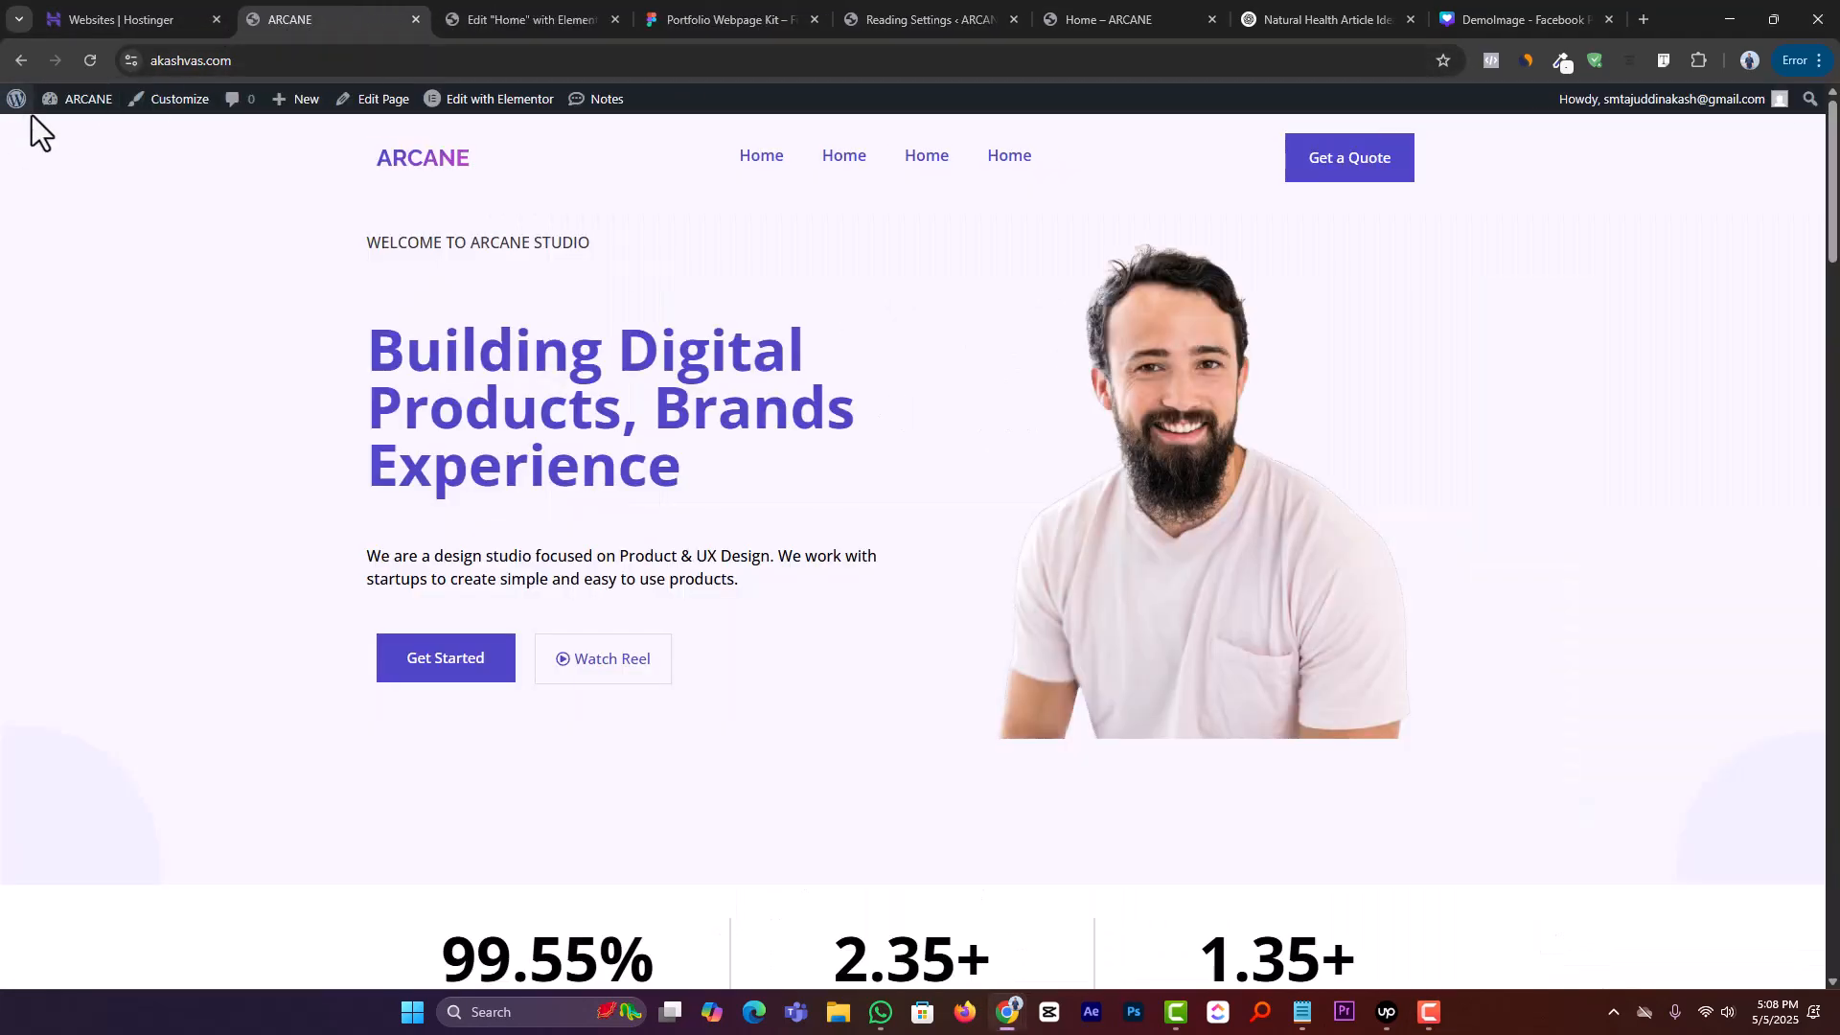
pyautogui.moveTo(60, 113)
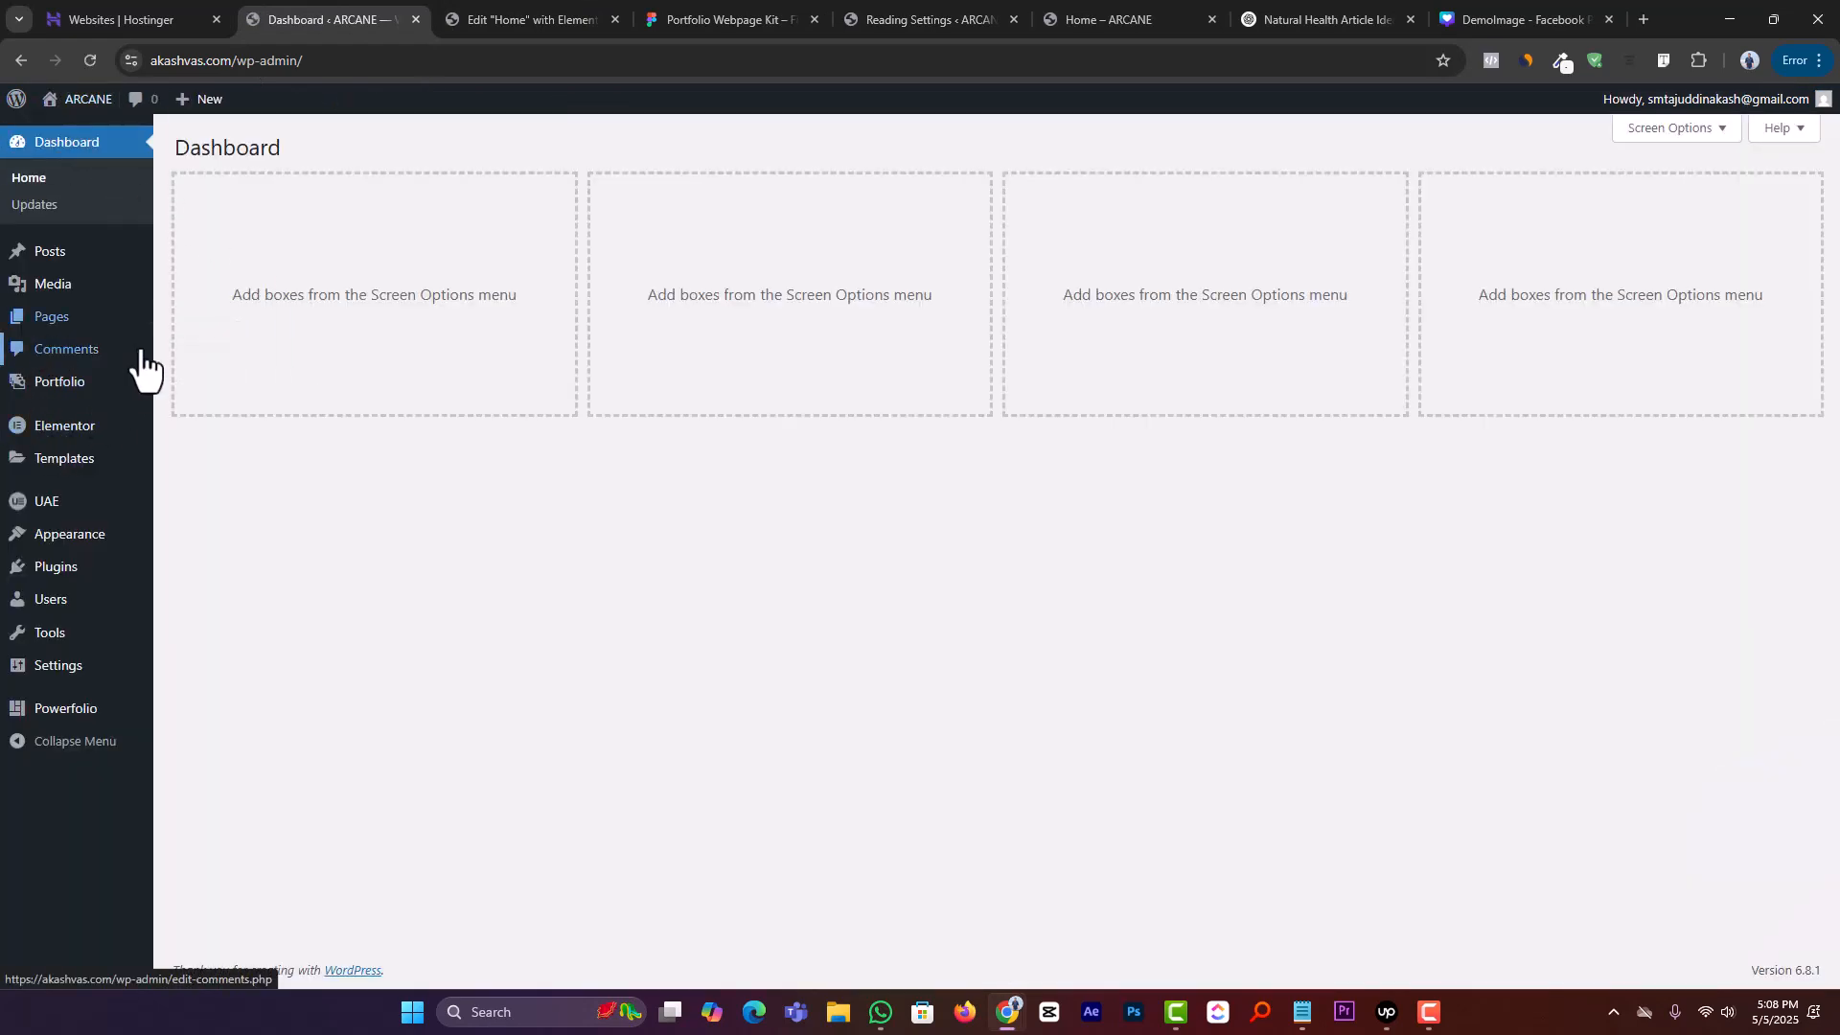
pyautogui.moveTo(102, 326)
pyautogui.middleClick(187, 359)
pyautogui.click(497, 13)
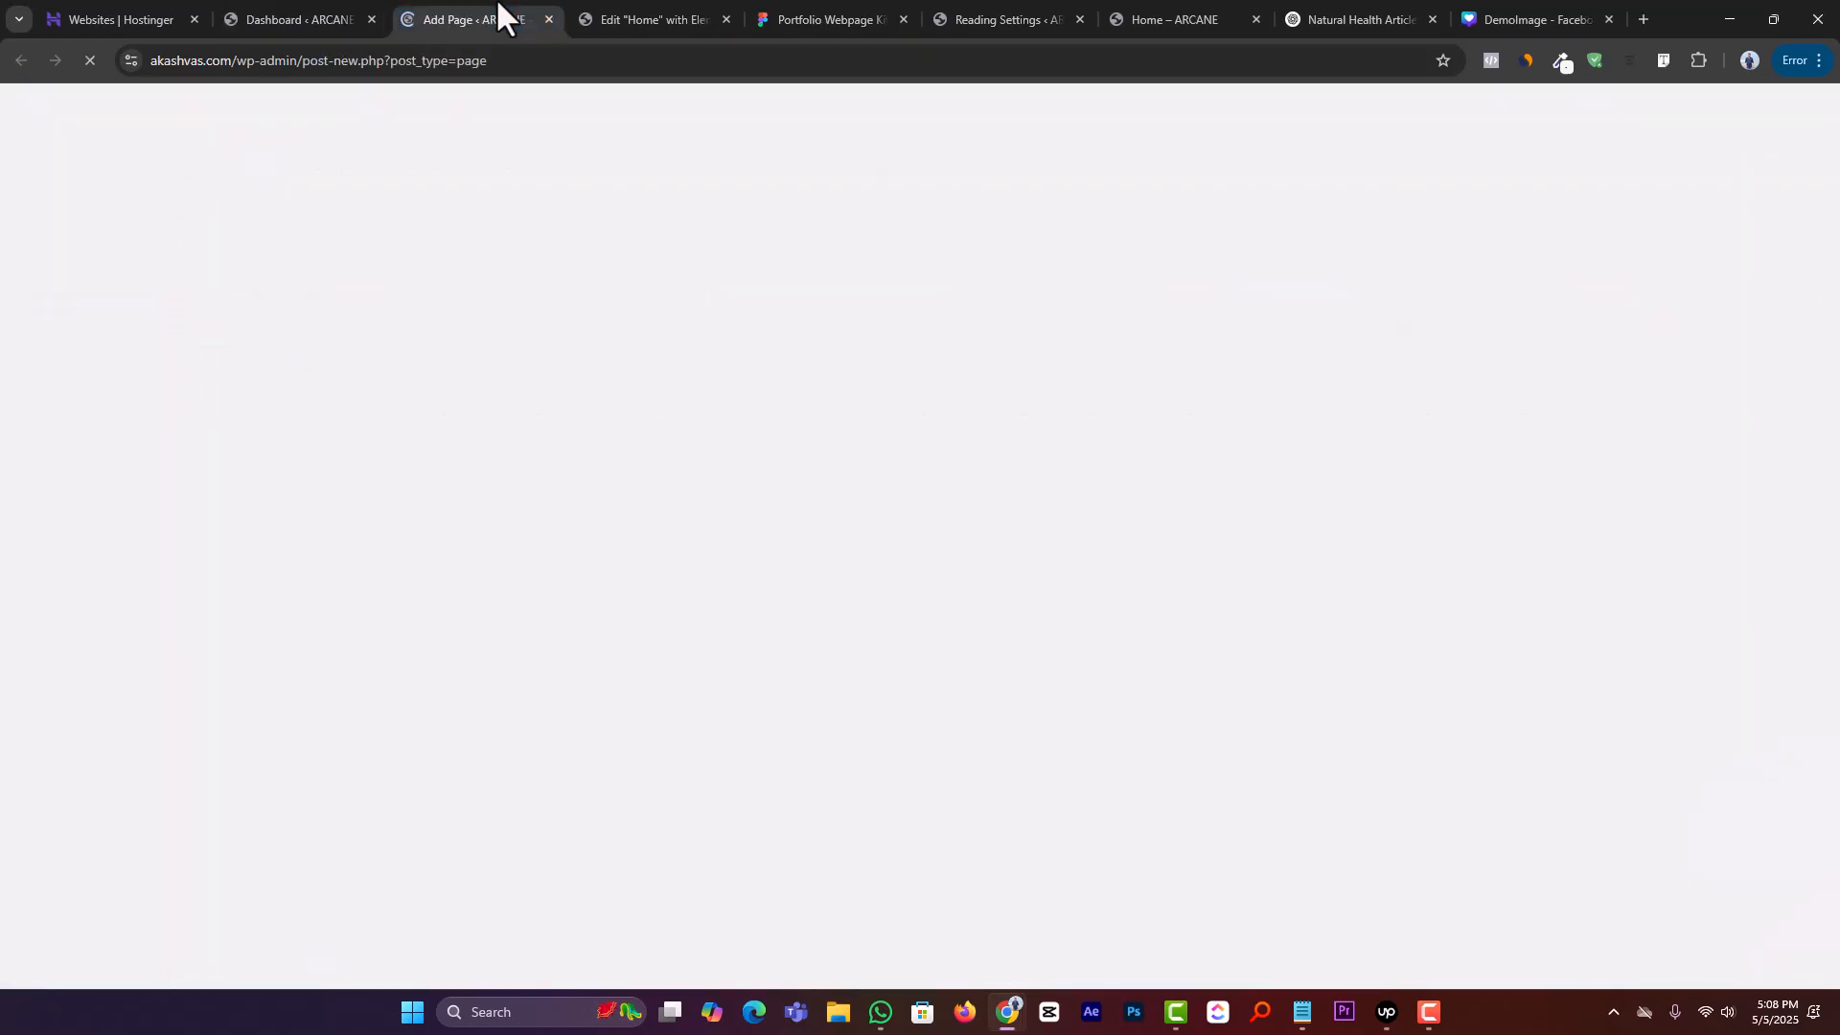
# Title the new page "About Us" and publish it
pyautogui.click(514, 222)
pyautogui.write('About us')
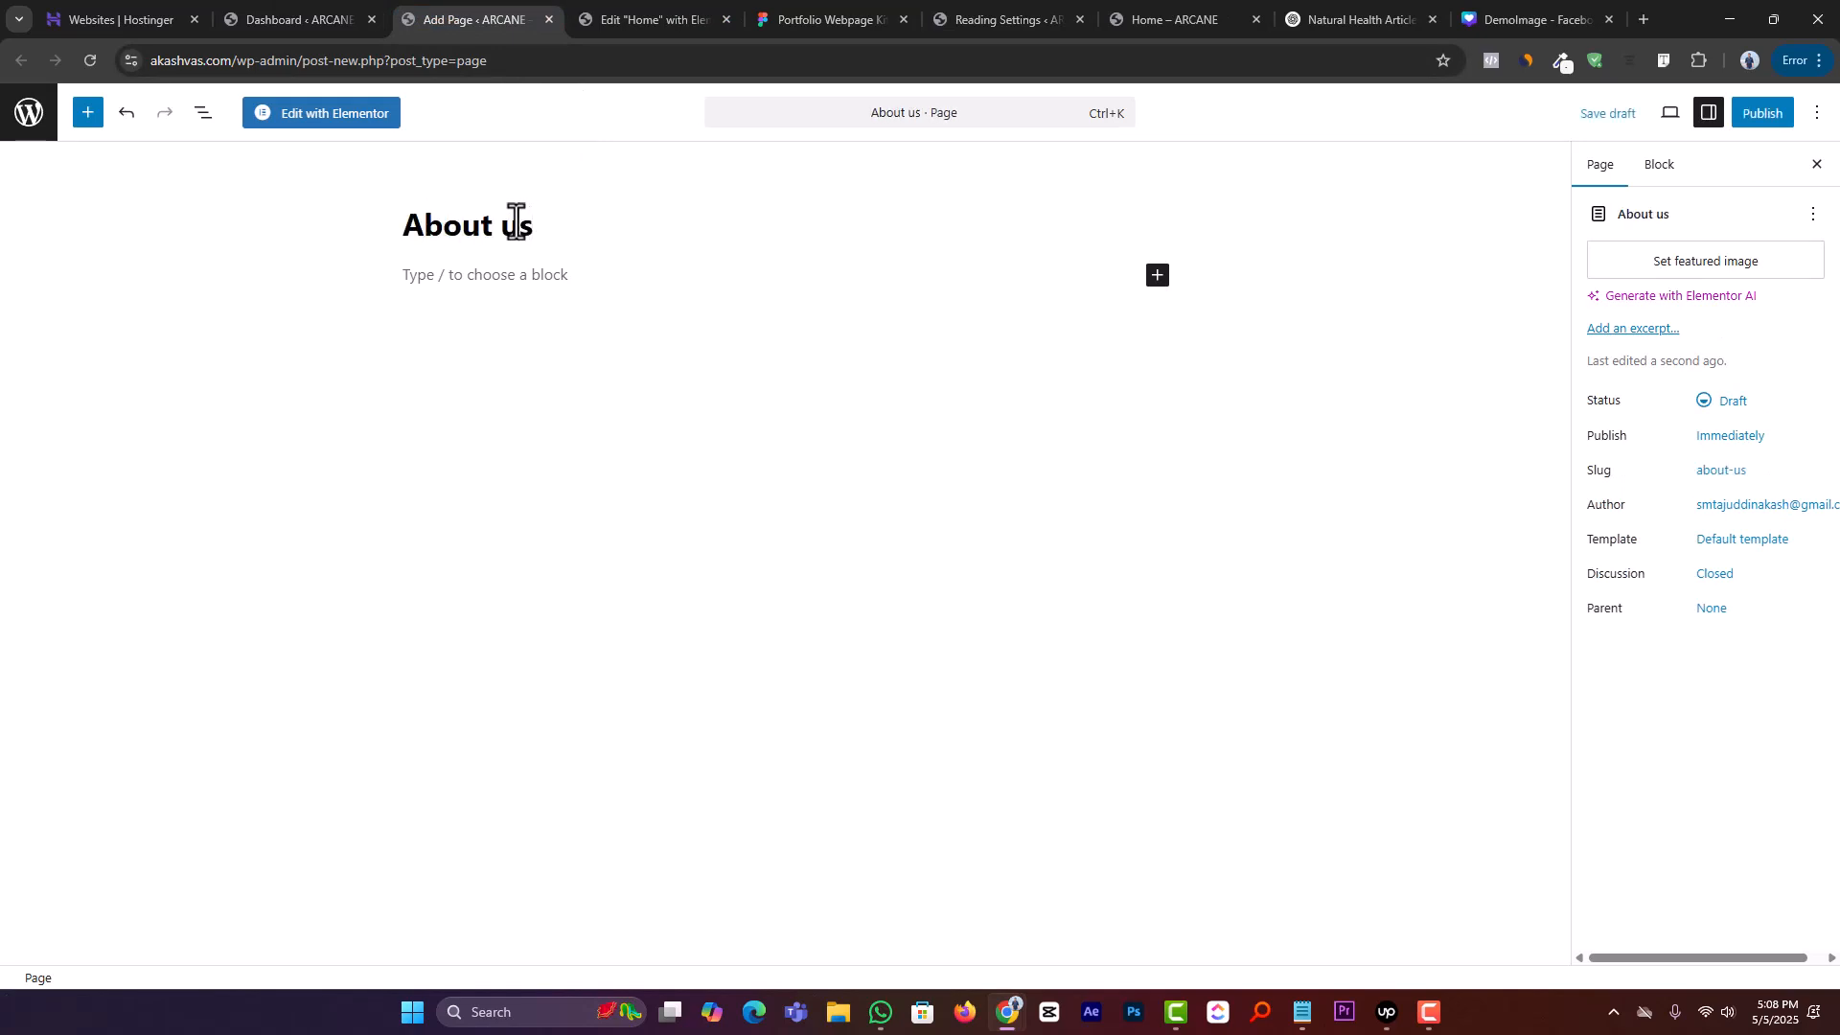
pyautogui.click(1761, 113)
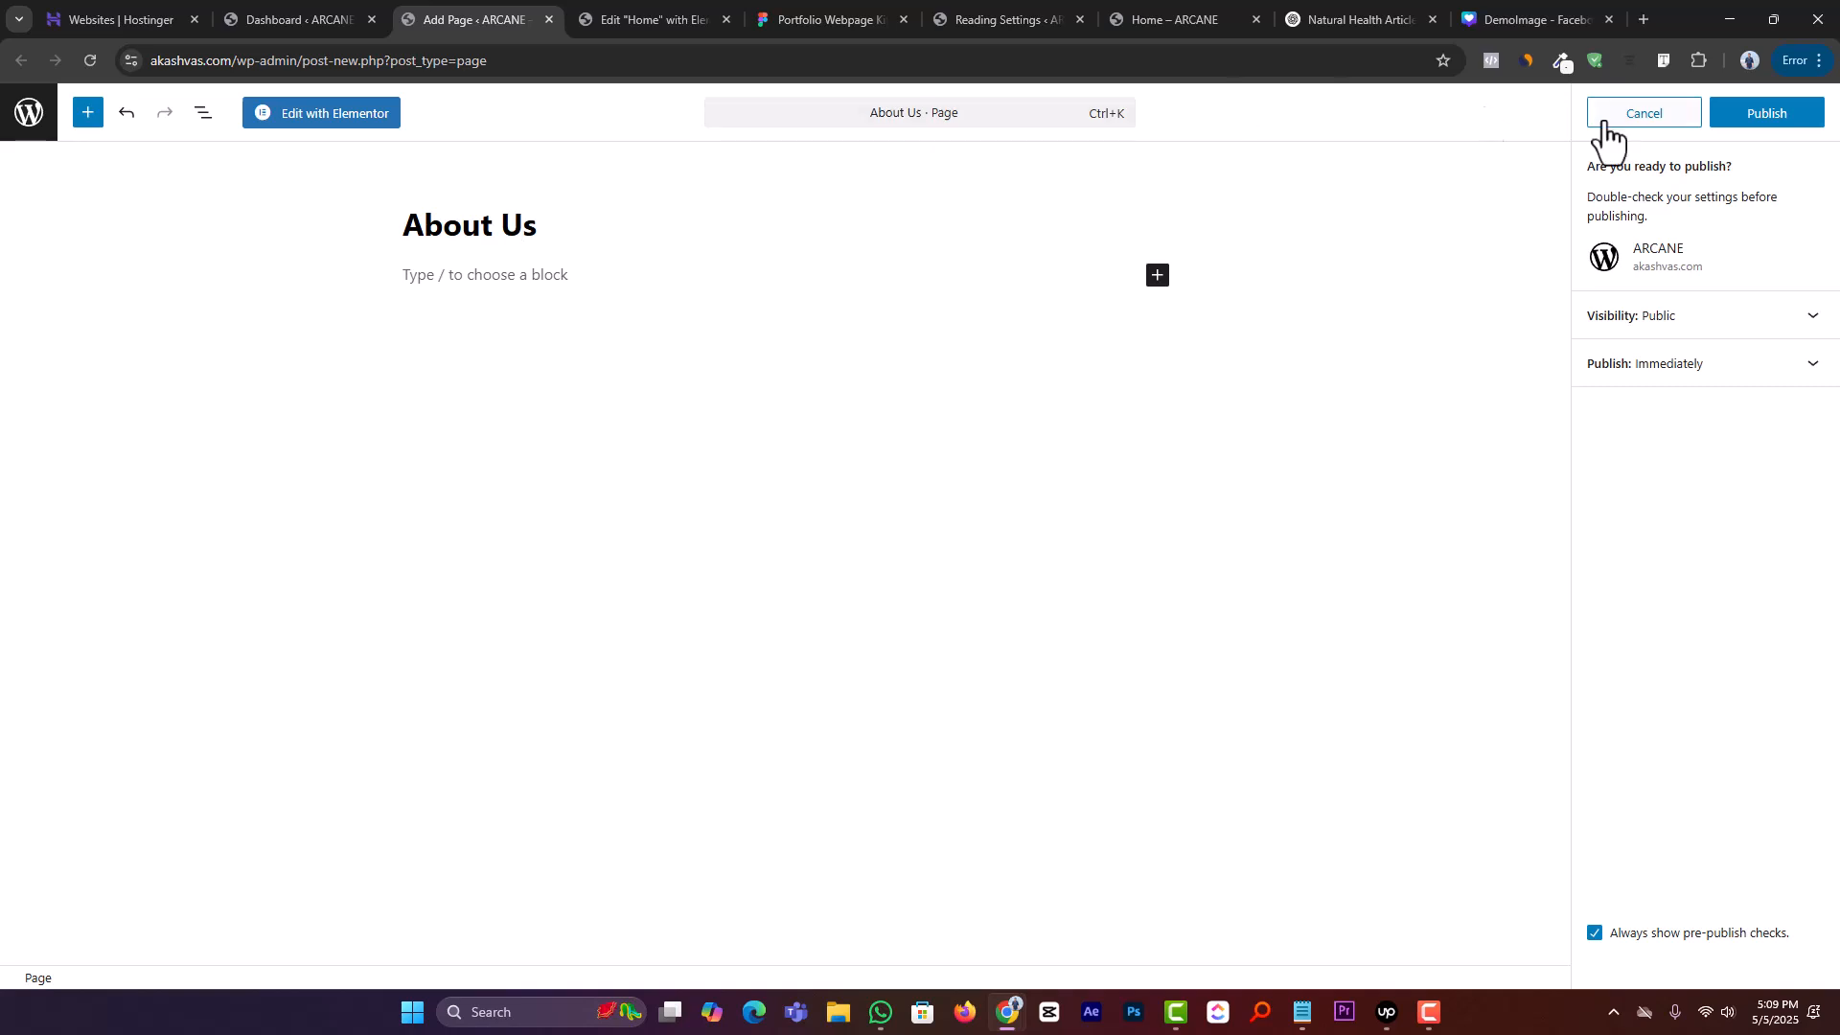
pyautogui.click(1781, 119)
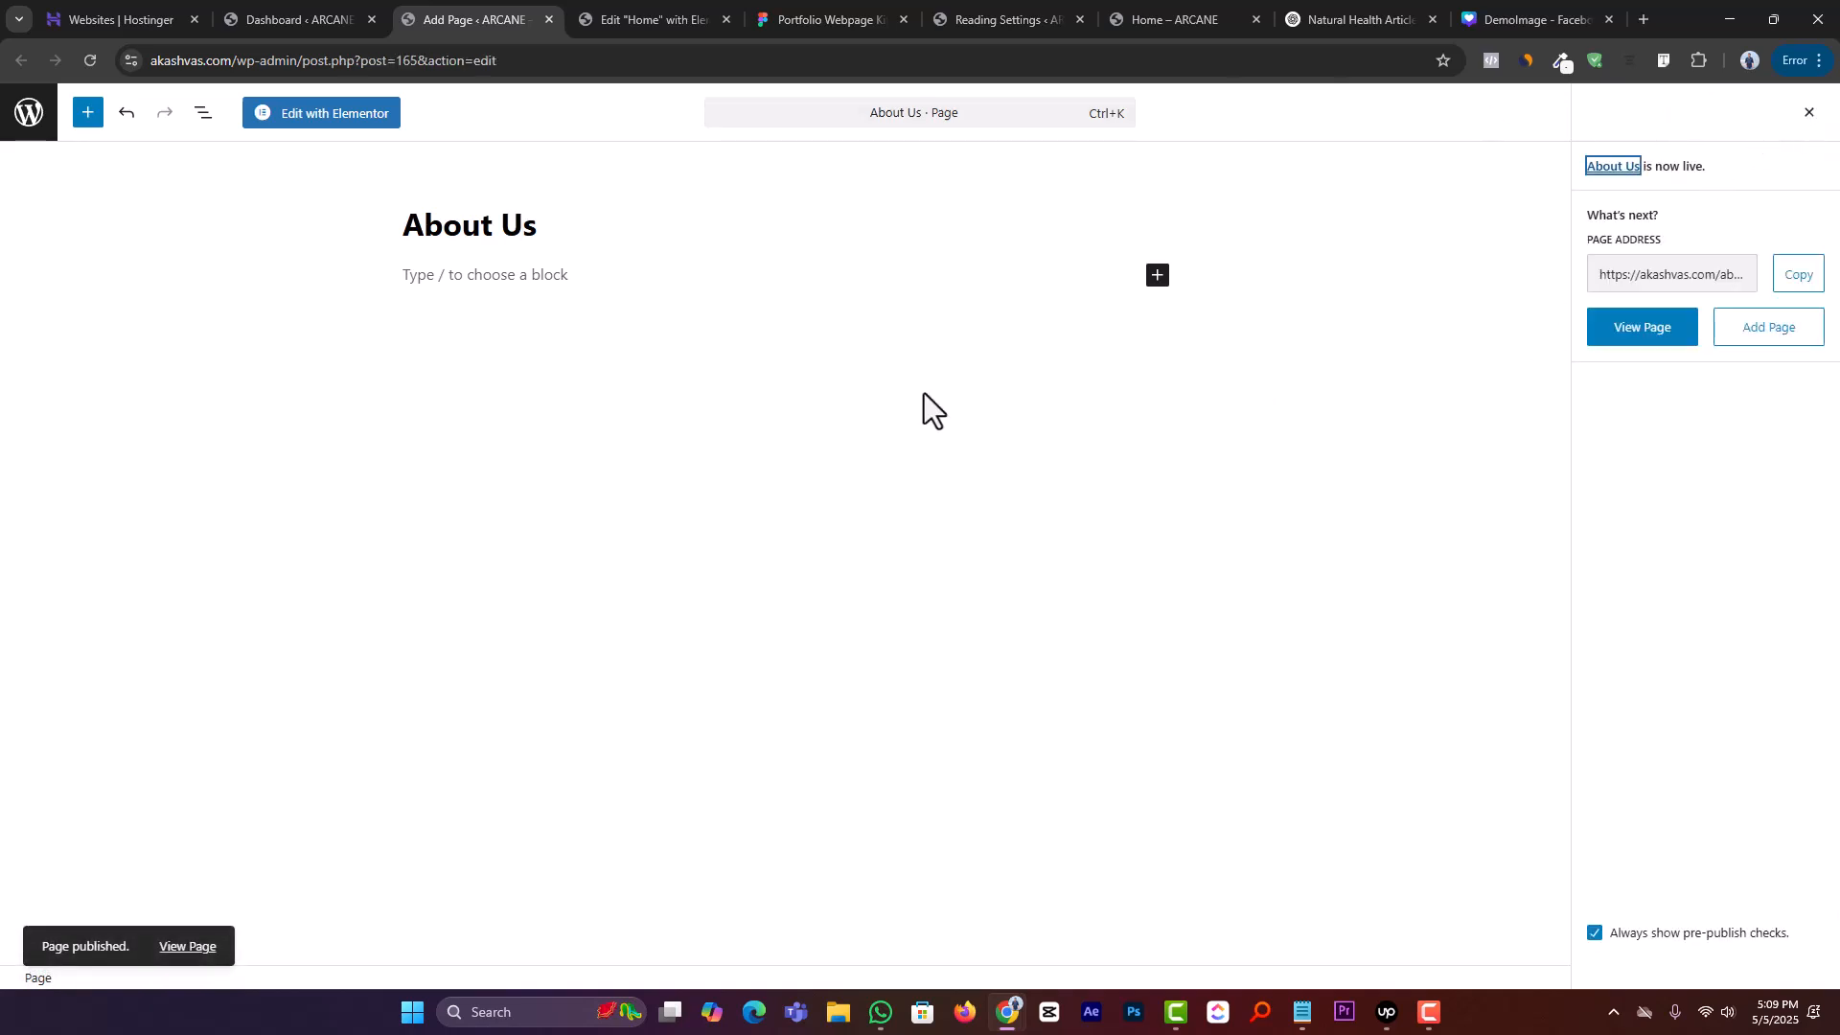
# Open the About Us page in Elementor, switch its page layout to one without the page title, and publish the change
pyautogui.click(315, 115)
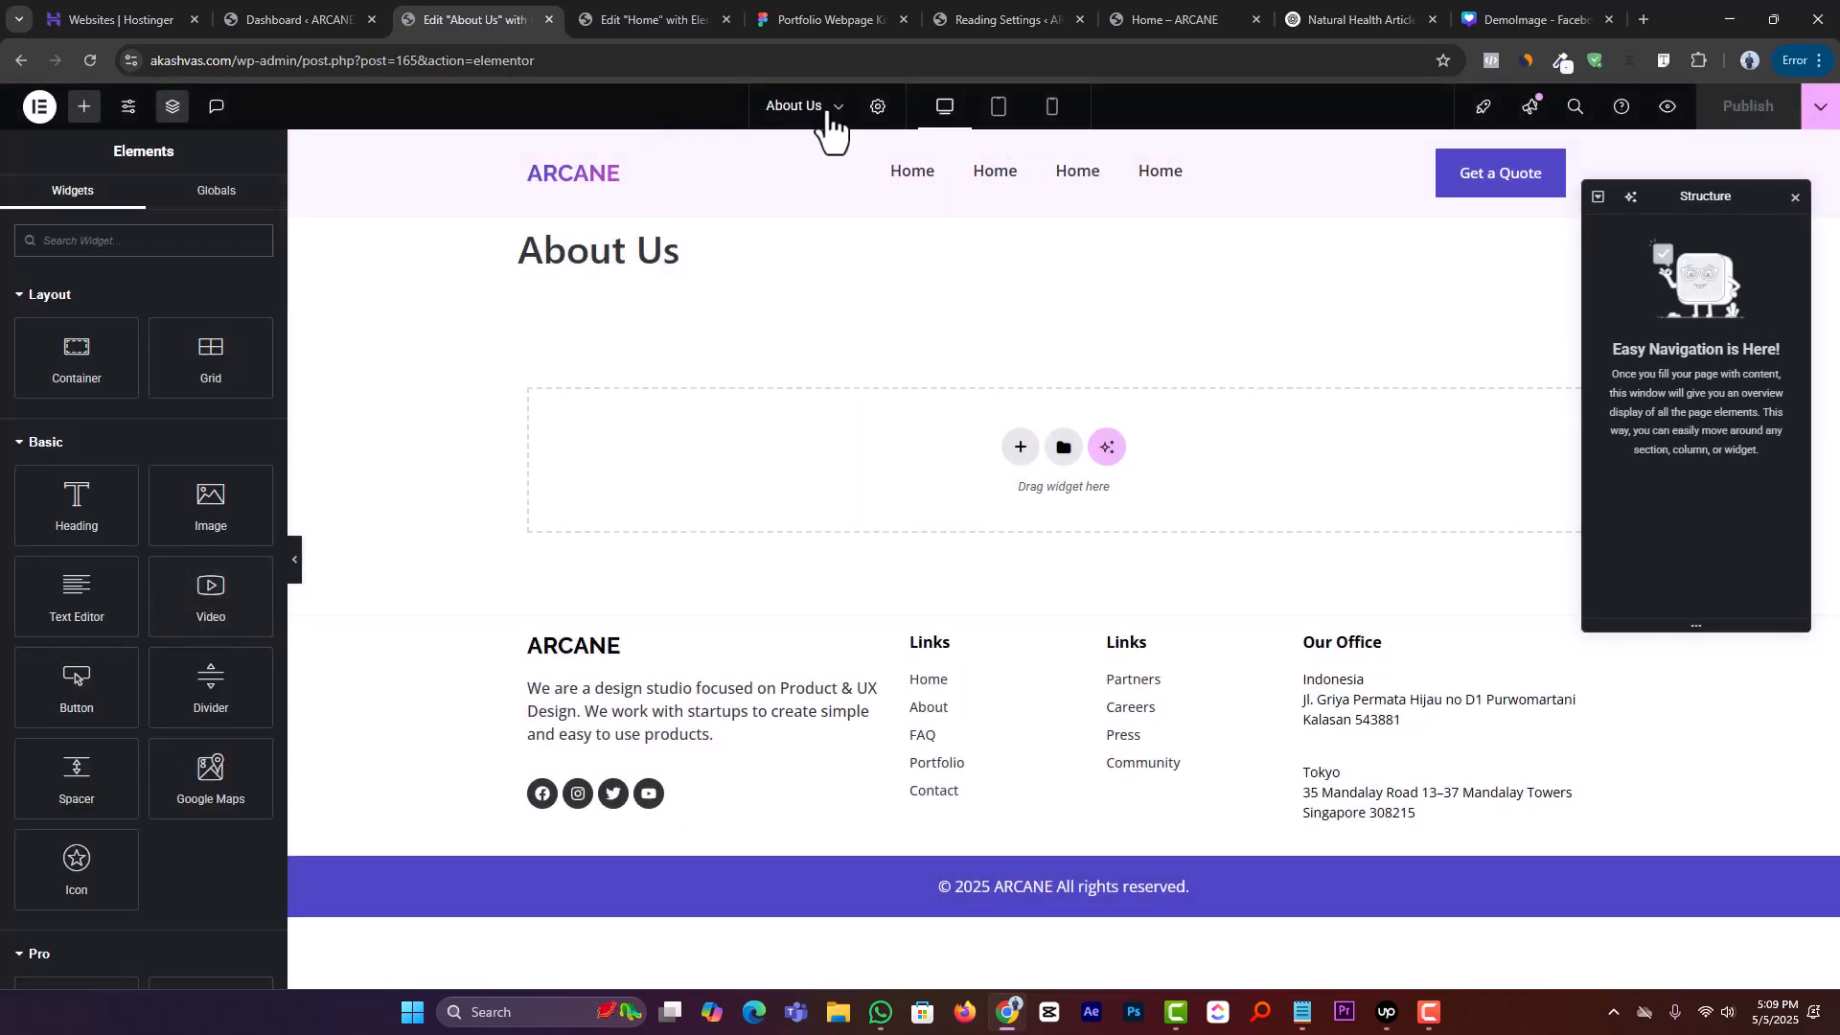
pyautogui.click(875, 113)
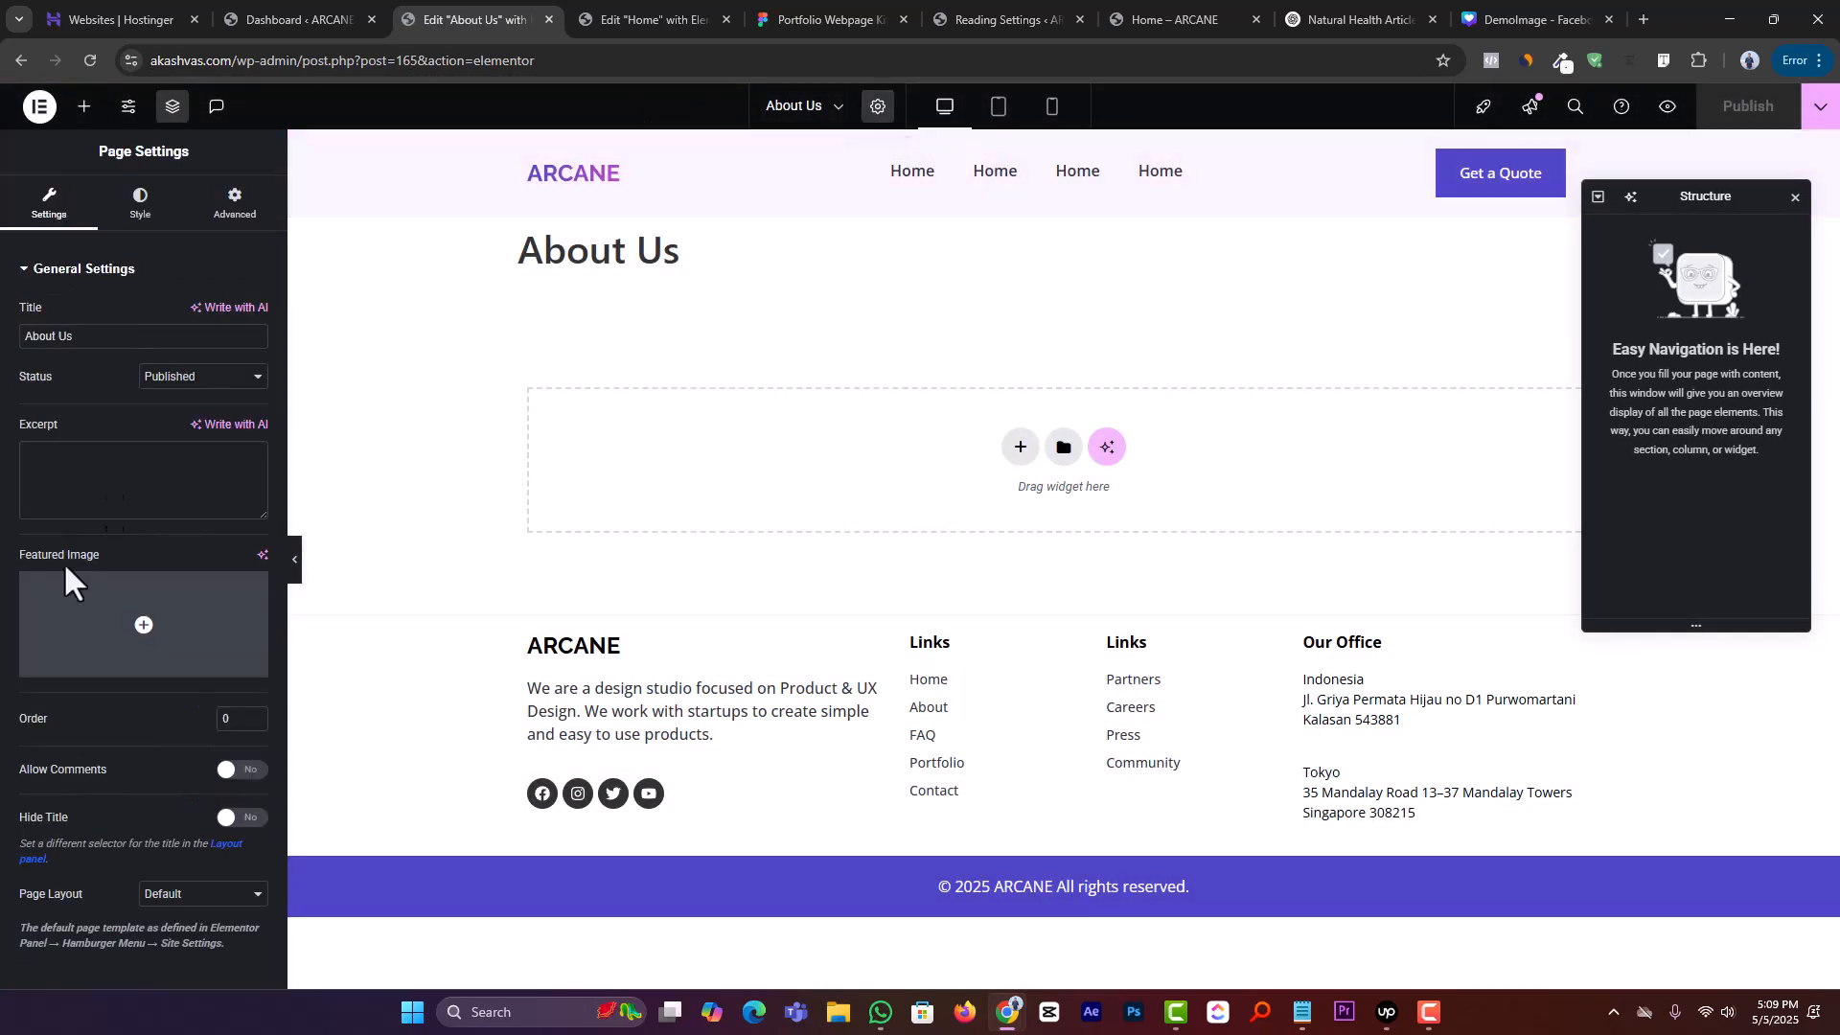
pyautogui.click(247, 894)
pyautogui.click(223, 844)
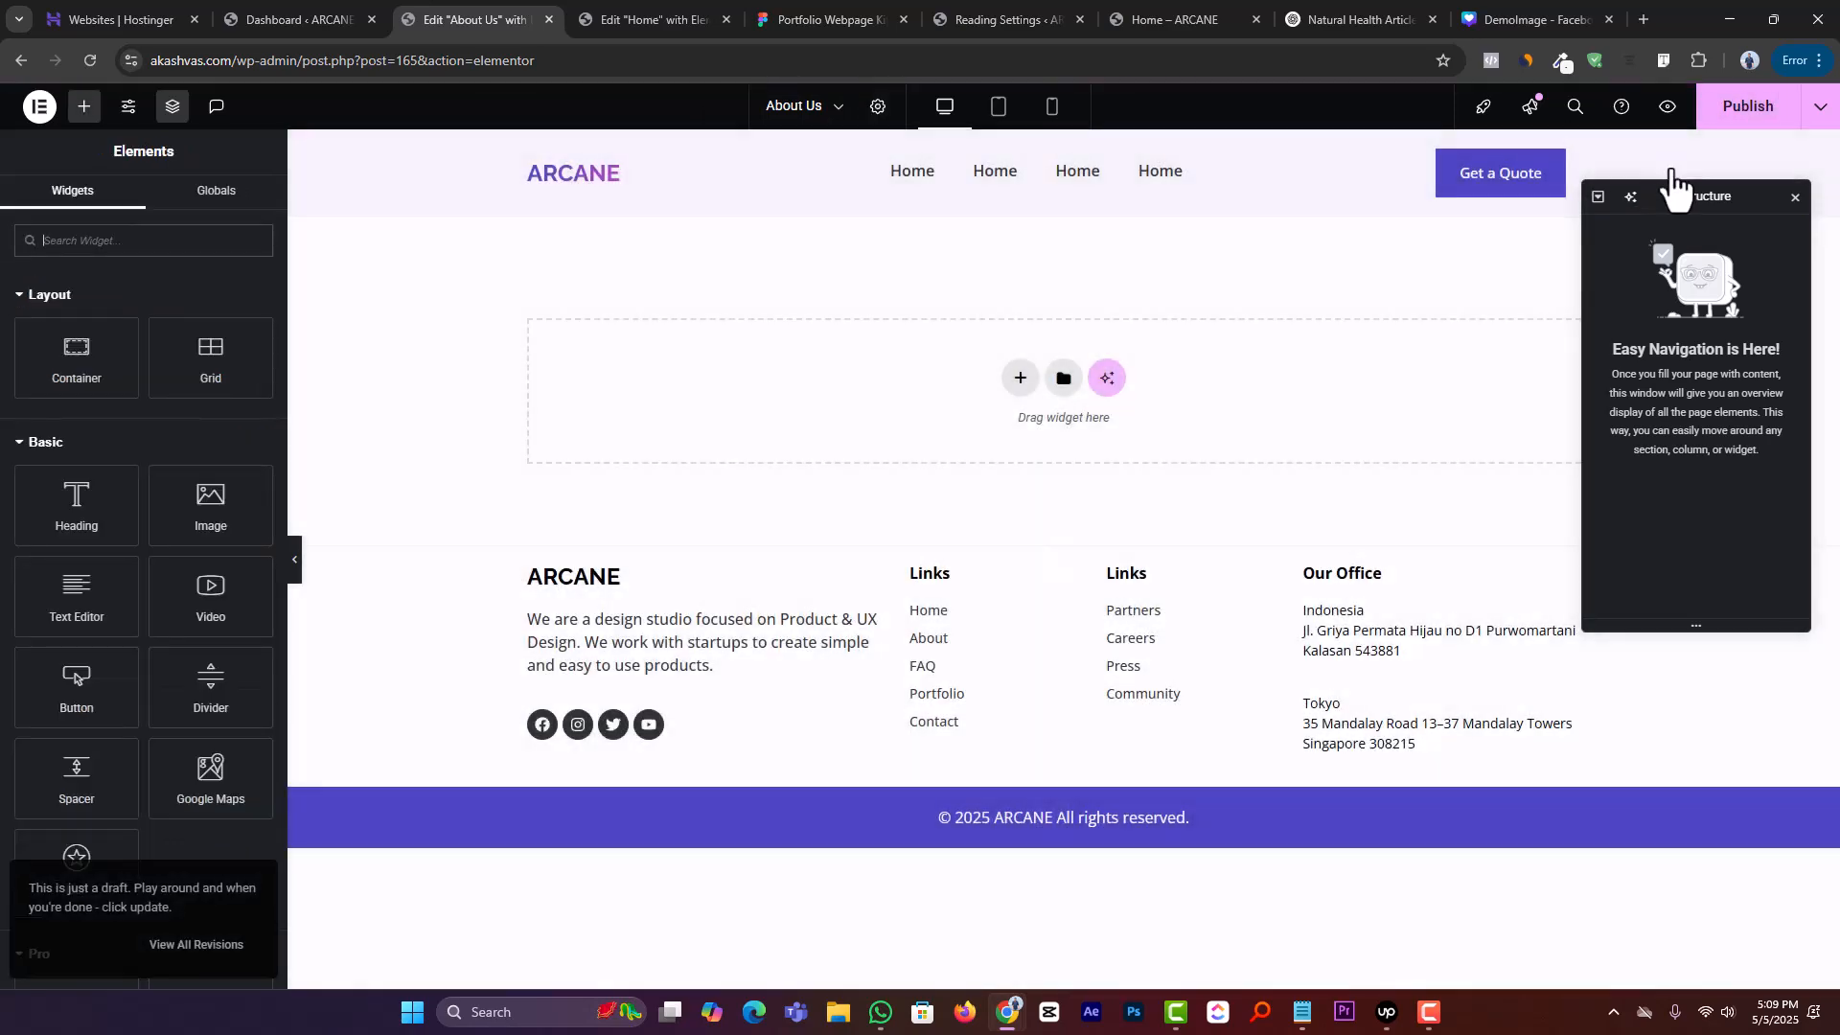
pyautogui.click(1720, 120)
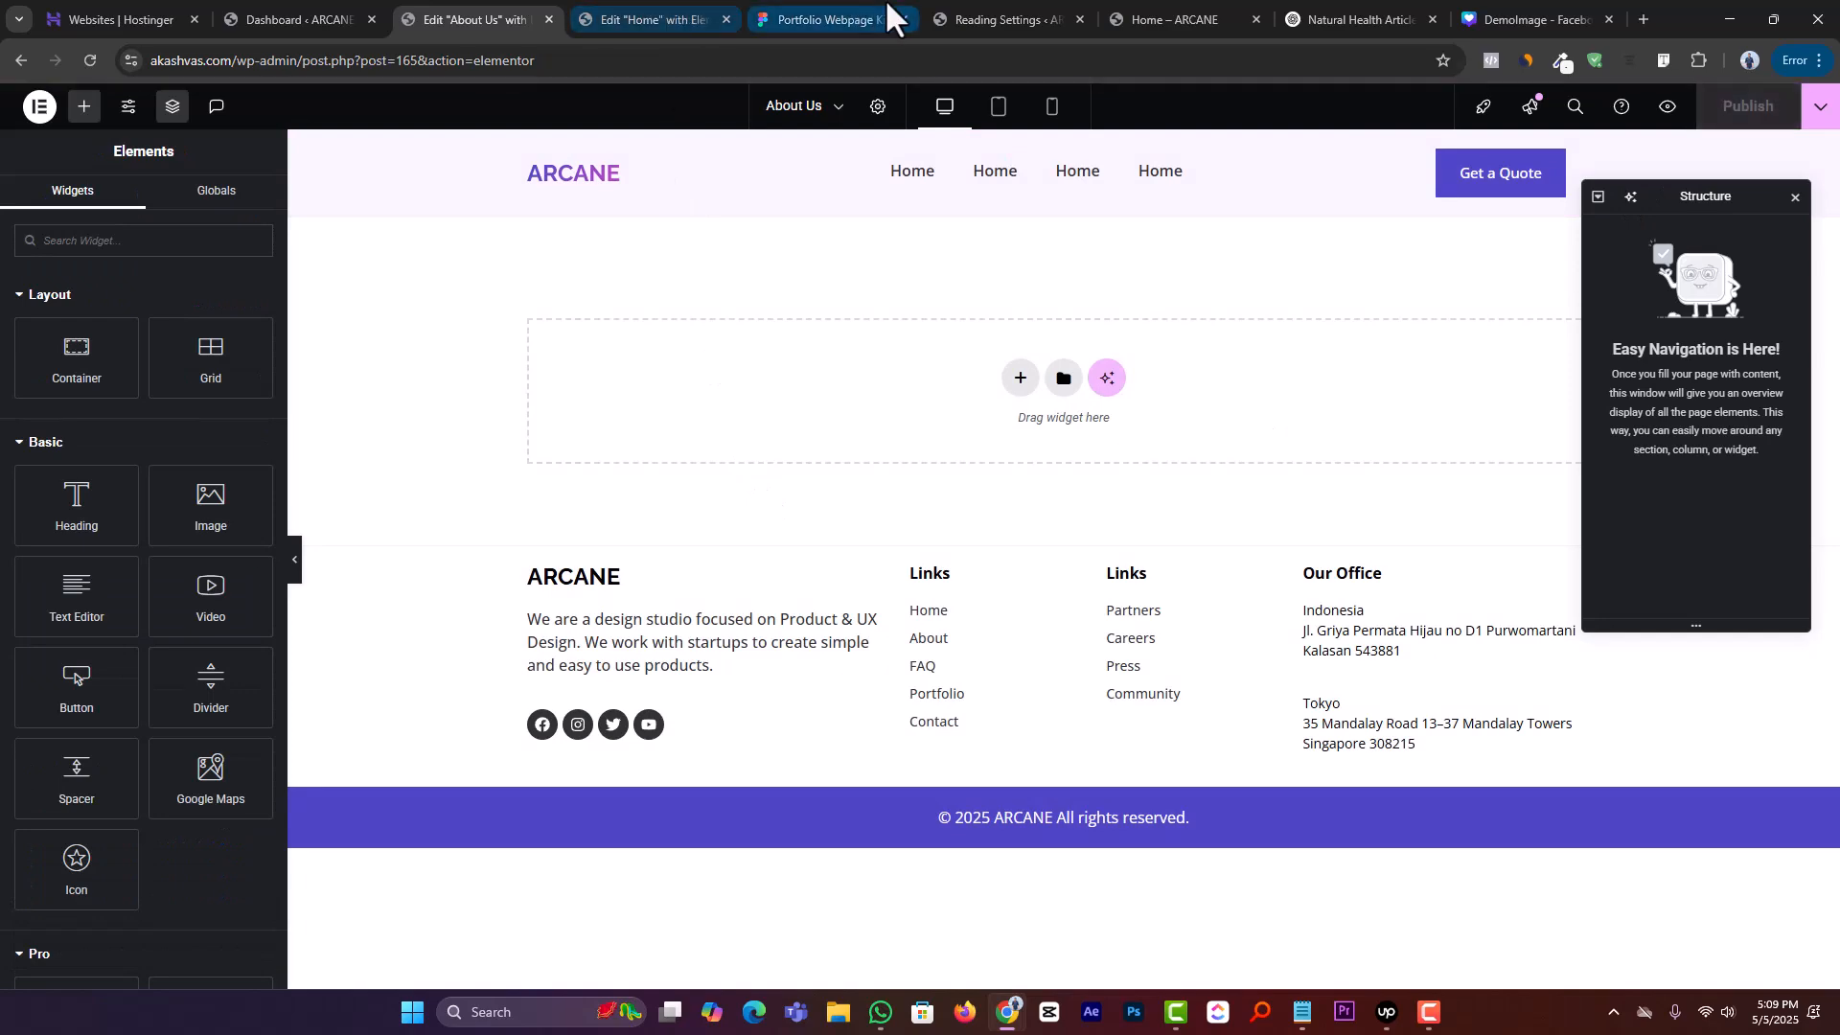
# Switch to the Figma design and examine the hero section of the "02. about" frame, including its subtitle, heading and paragraph text layers
pyautogui.moveTo(891, 16); pyautogui.dragTo(661, 19)
pyautogui.scroll(5, 1061, 358)
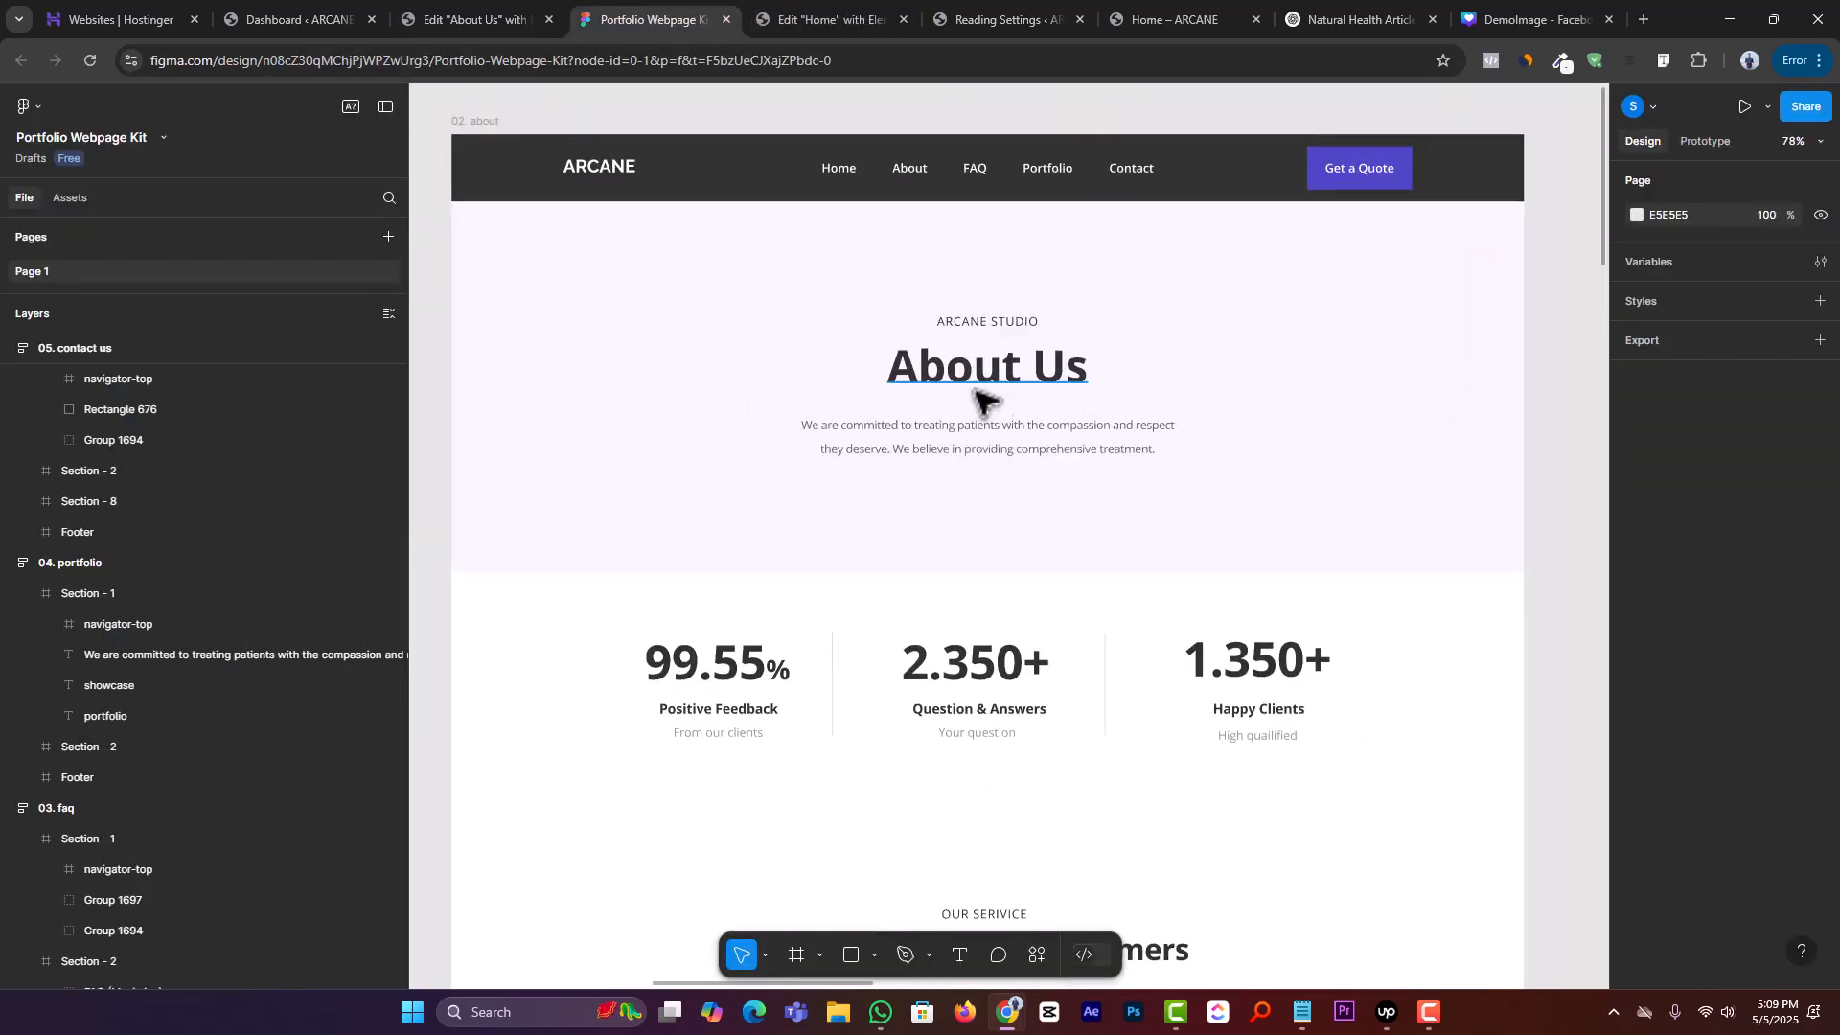
pyautogui.moveTo(821, 391); pyautogui.dragTo(1426, 494)
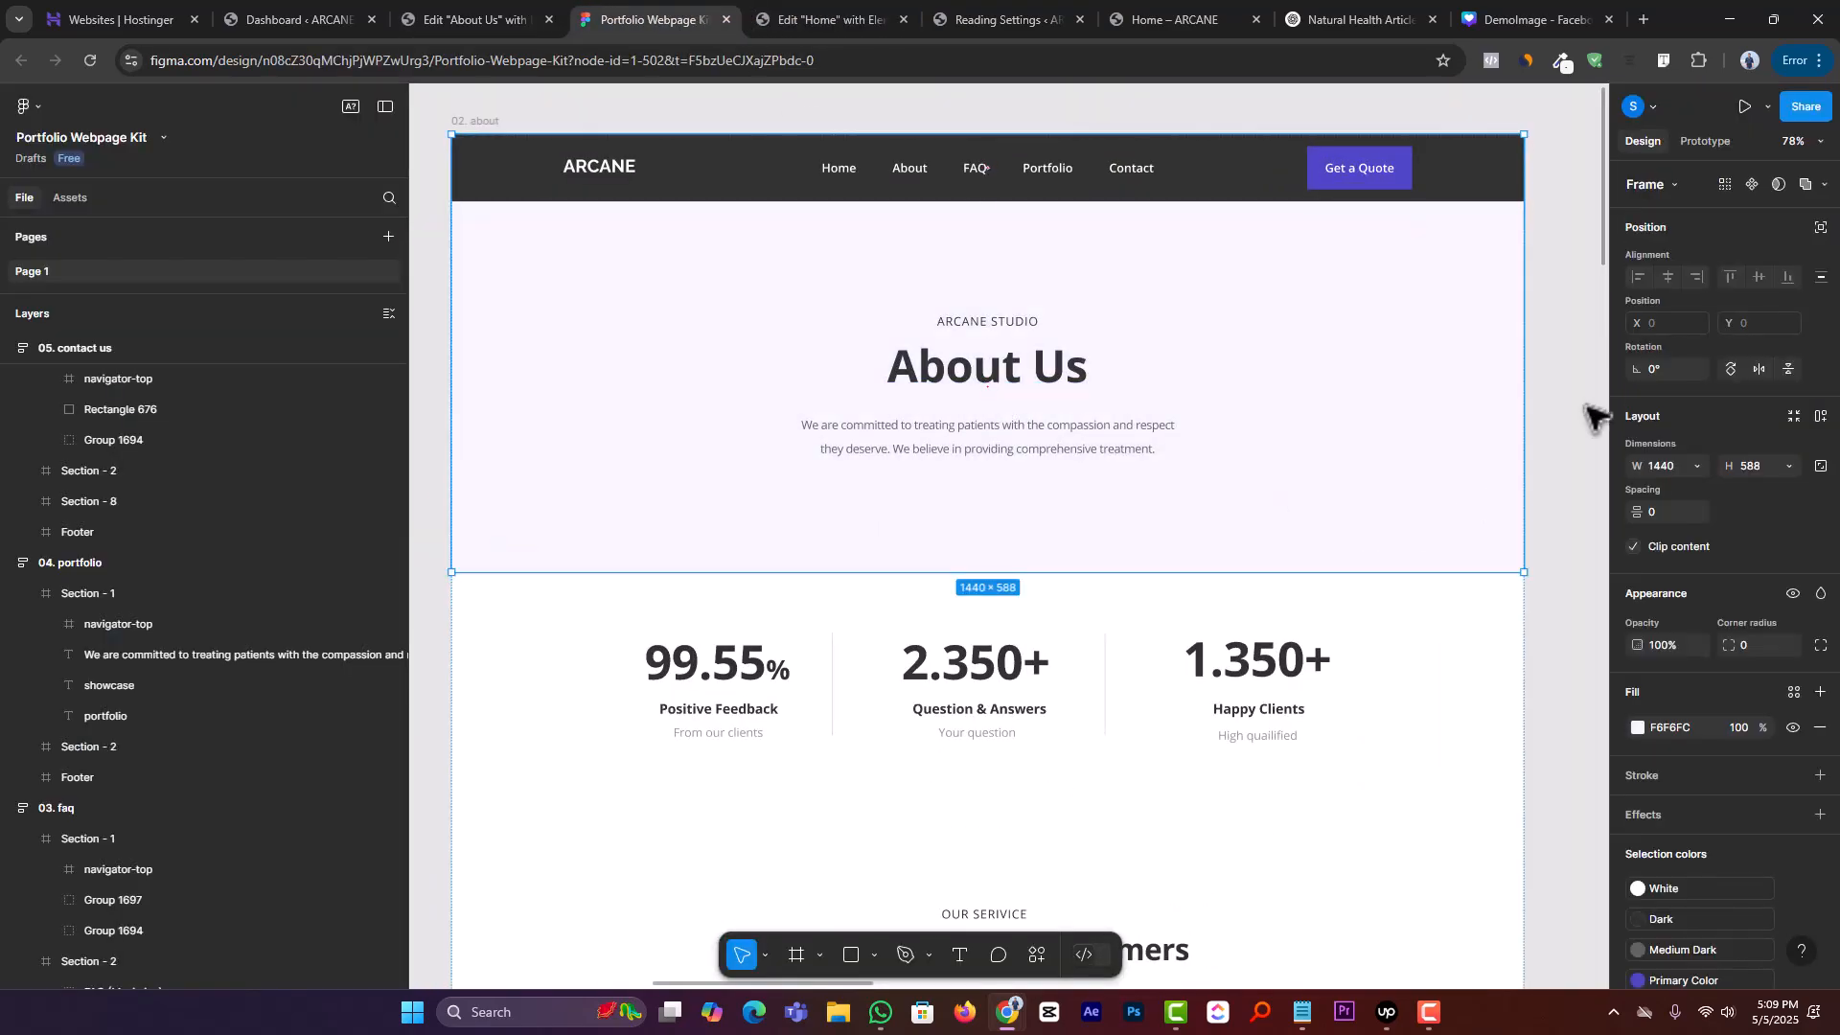
pyautogui.click(1579, 405)
pyautogui.click(994, 326)
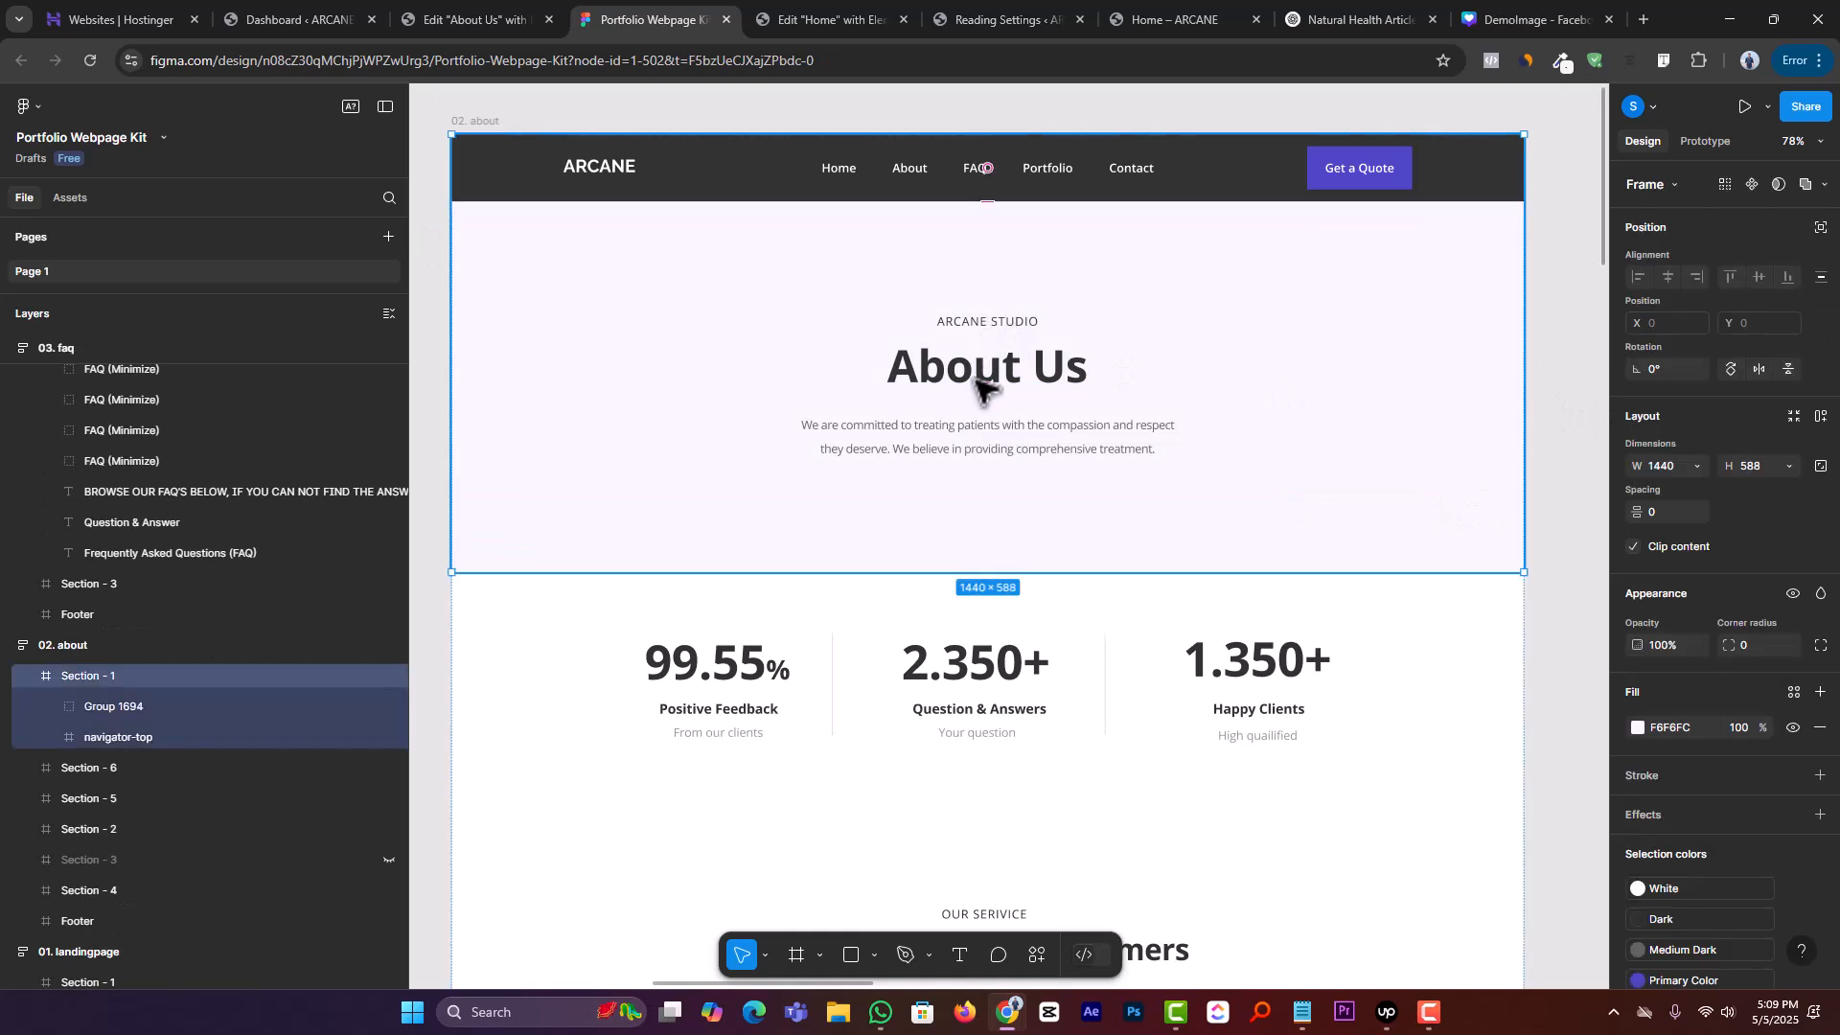
pyautogui.doubleClick(1029, 372)
pyautogui.doubleClick(1029, 372)
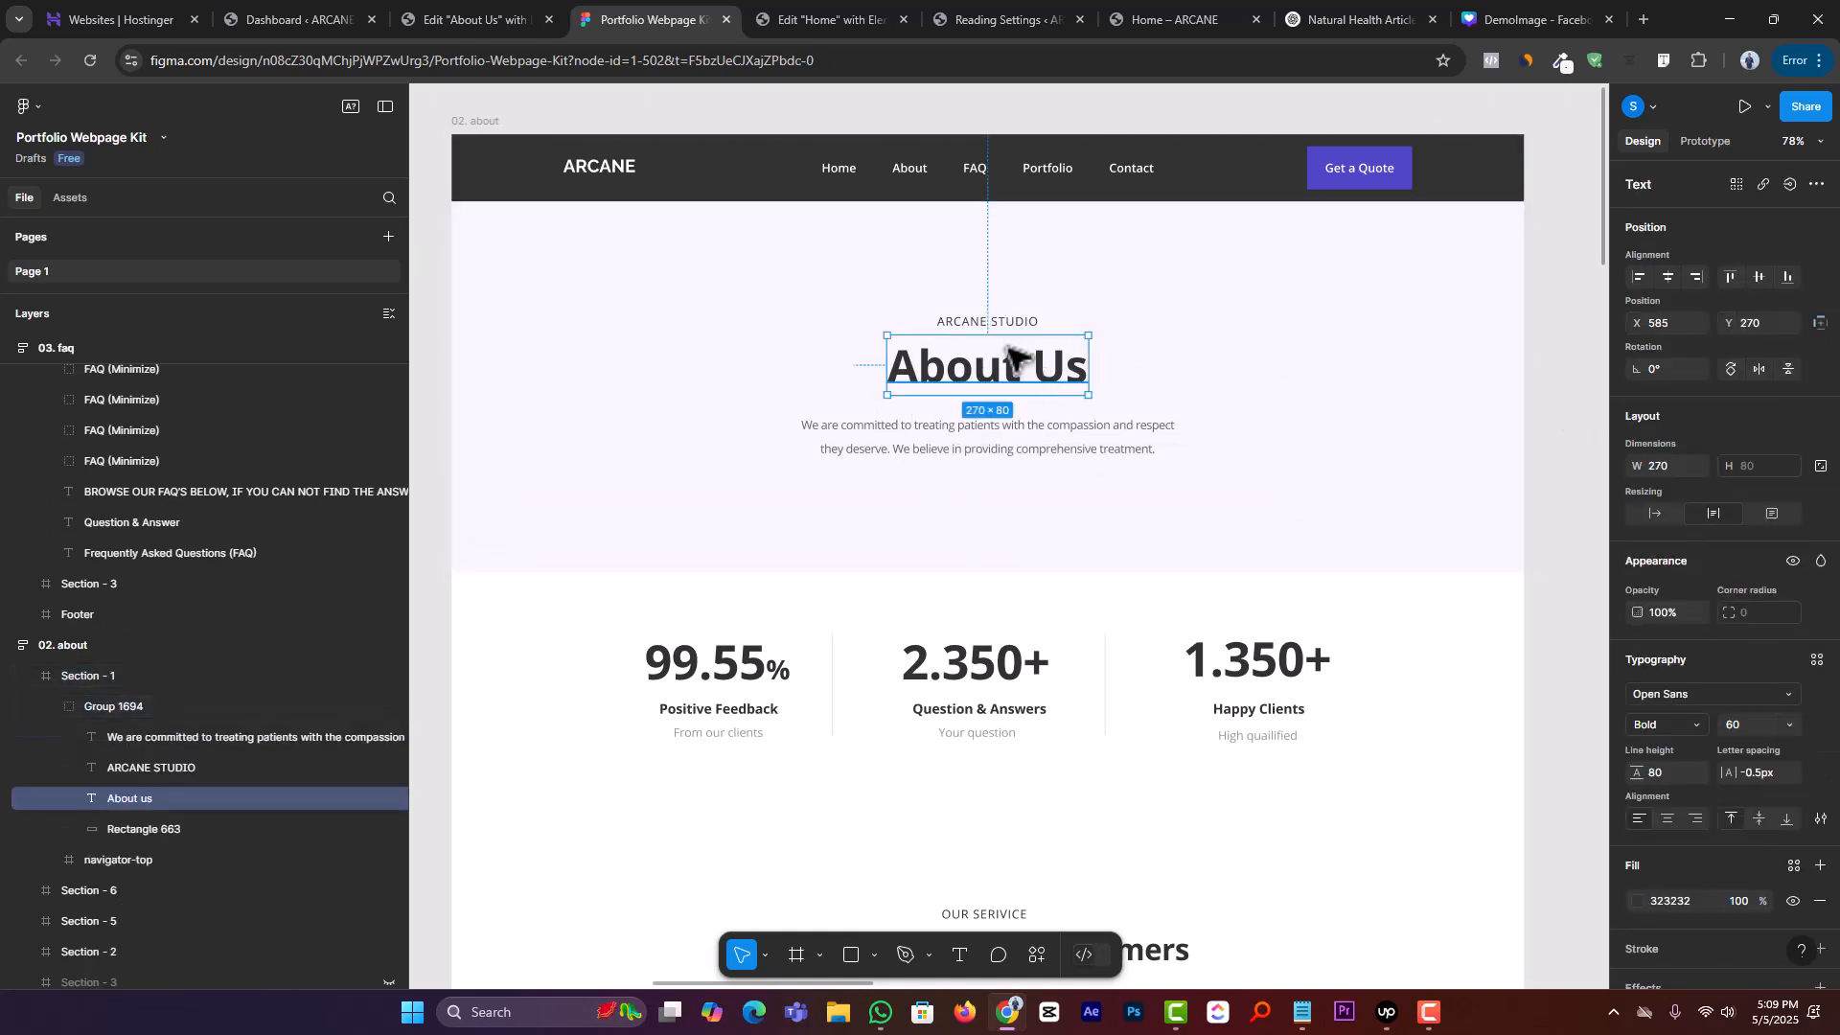
pyautogui.doubleClick(997, 321)
pyautogui.click(997, 439)
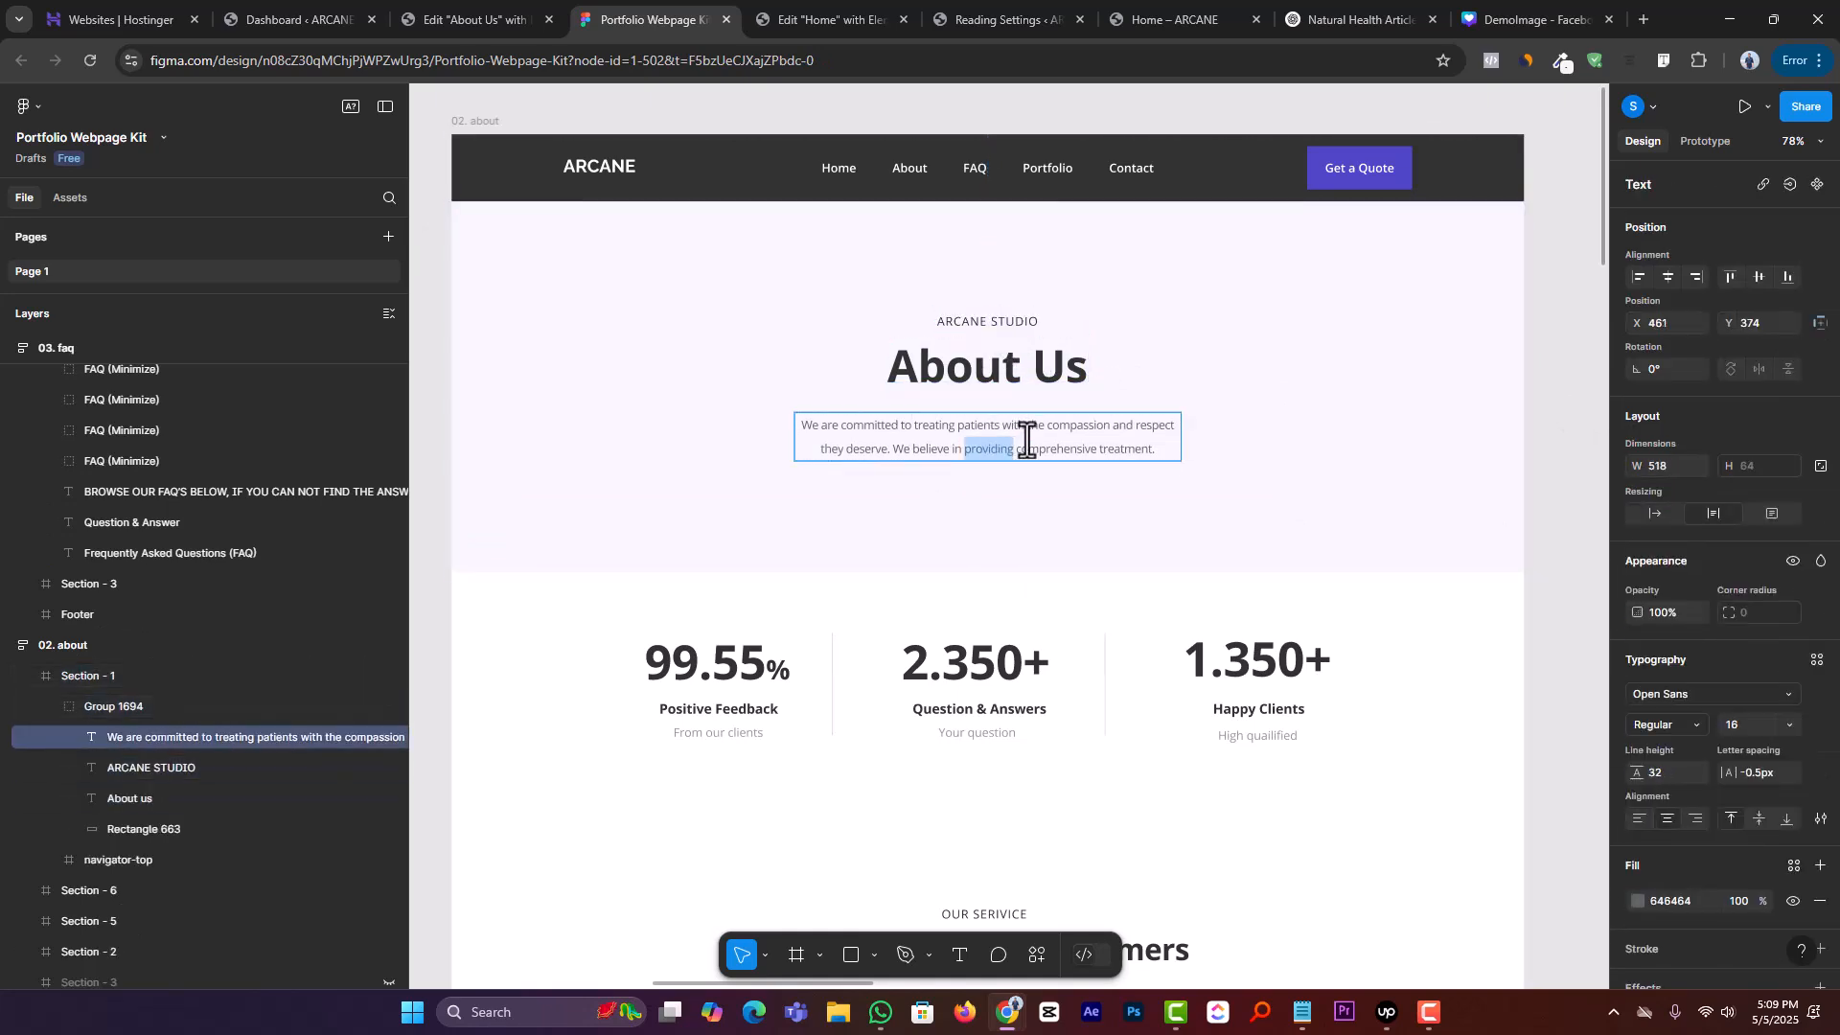
pyautogui.hotkey('ctrl', 'a')
pyautogui.press('Escape')
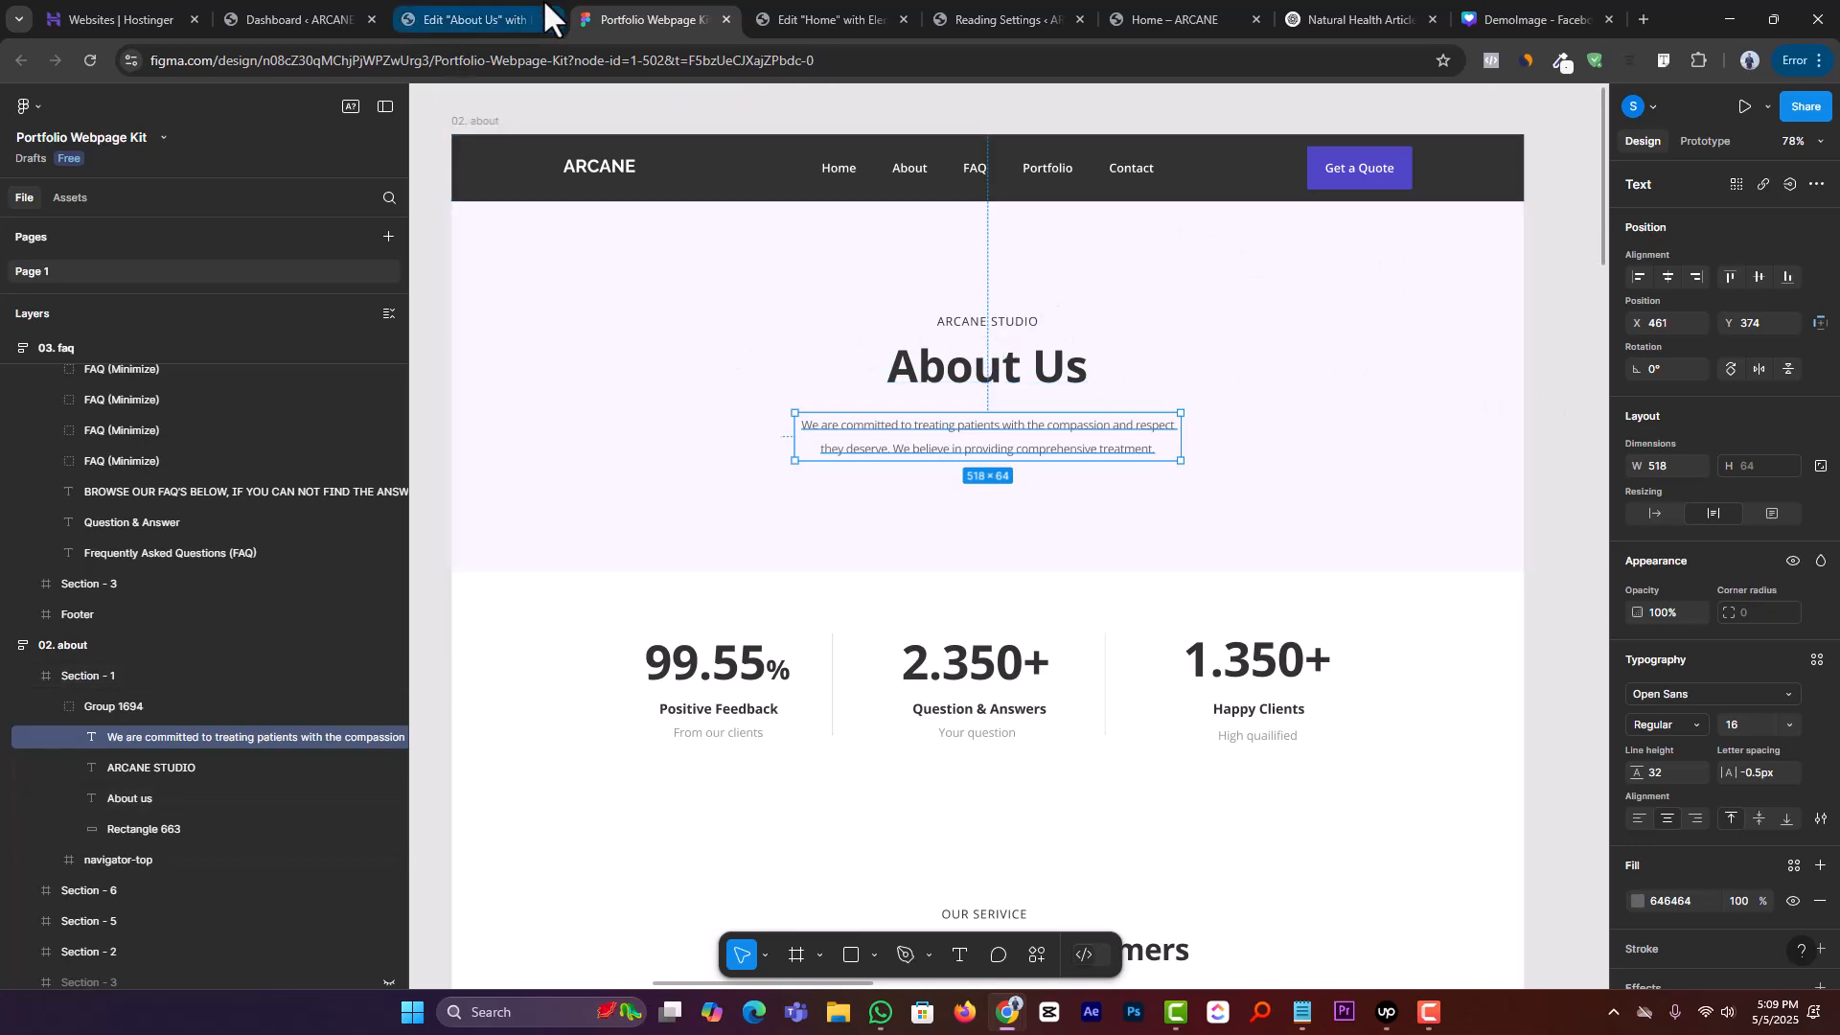
pyautogui.click(481, 4)
pyautogui.click(689, 8)
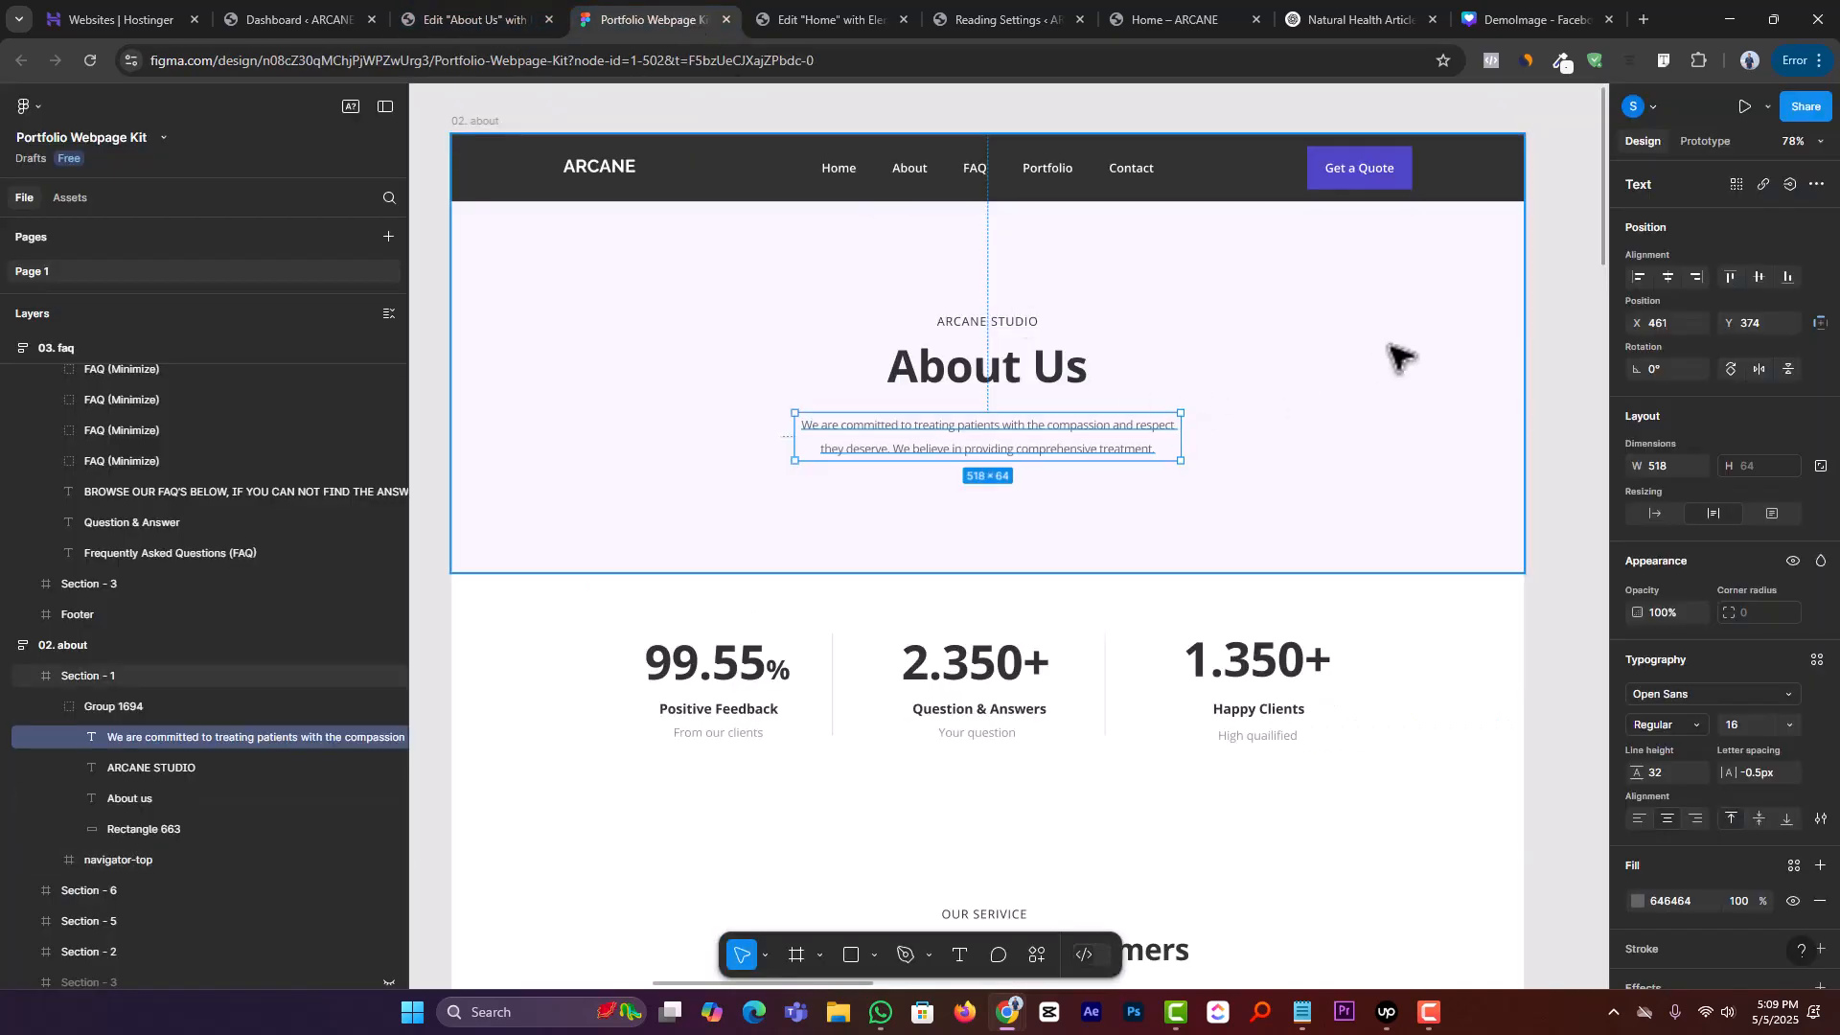
pyautogui.click(1394, 363)
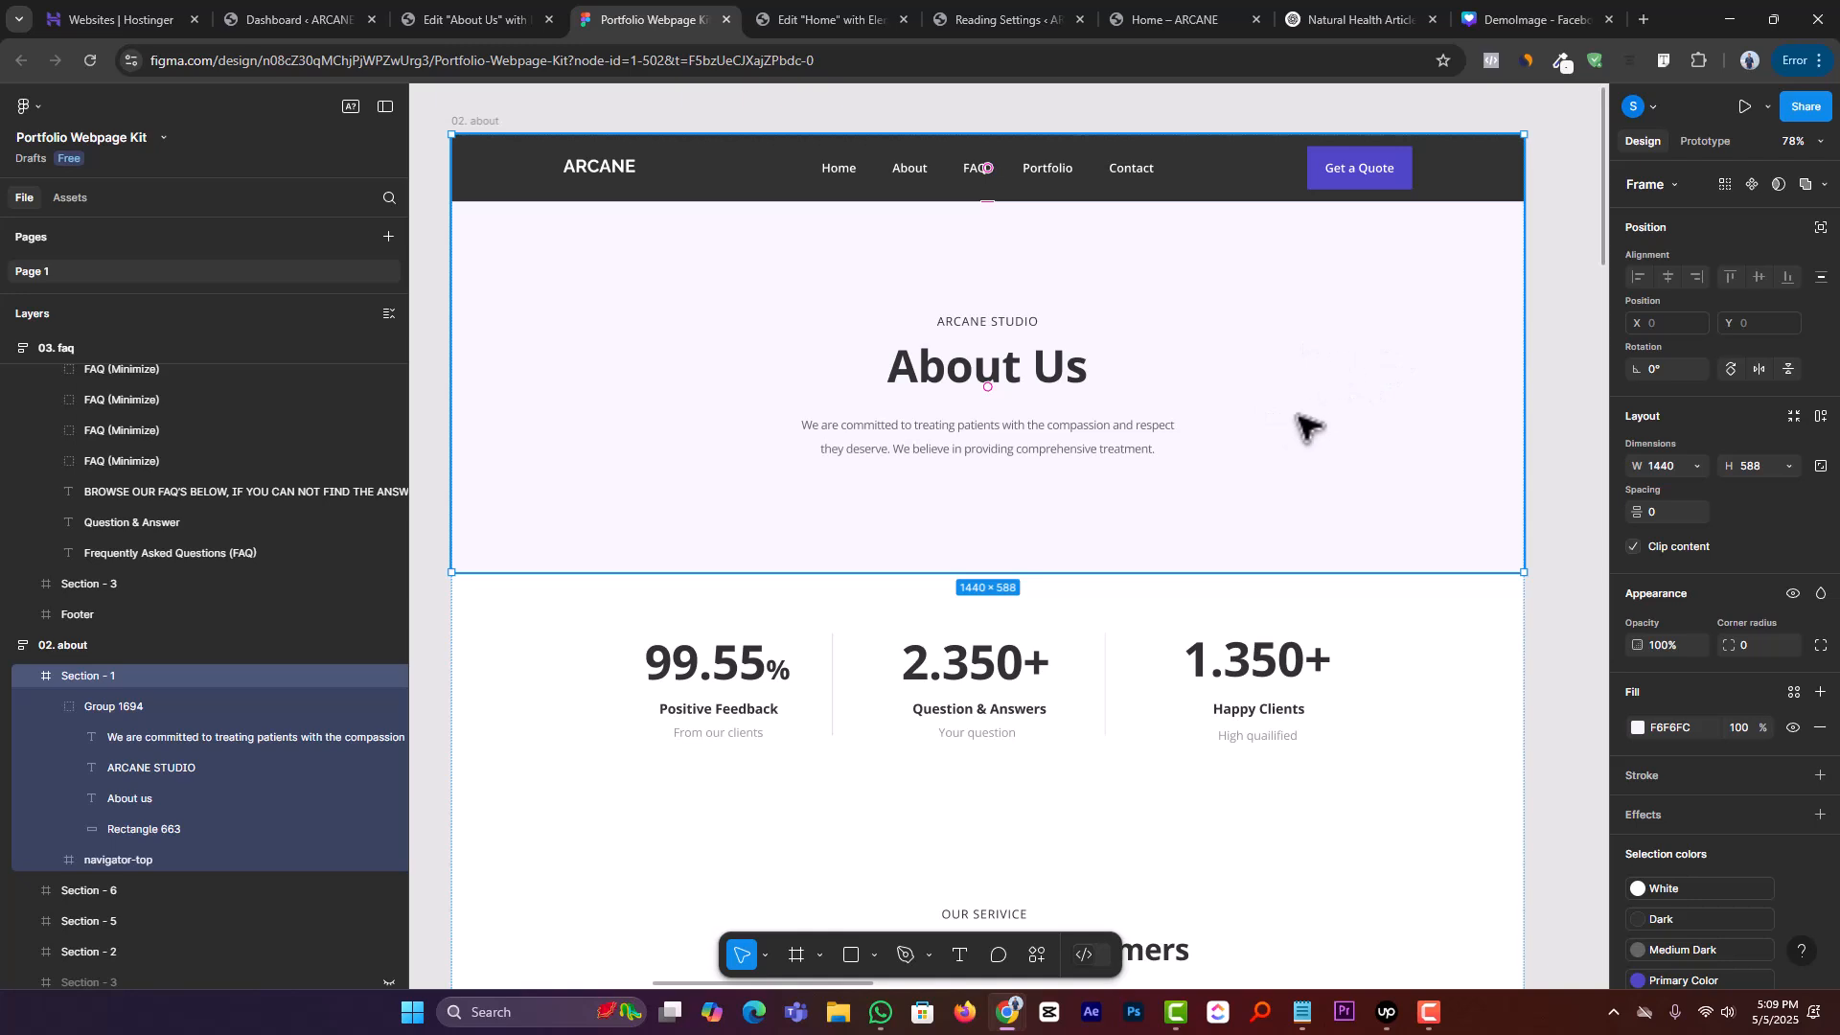
pyautogui.click(1574, 278)
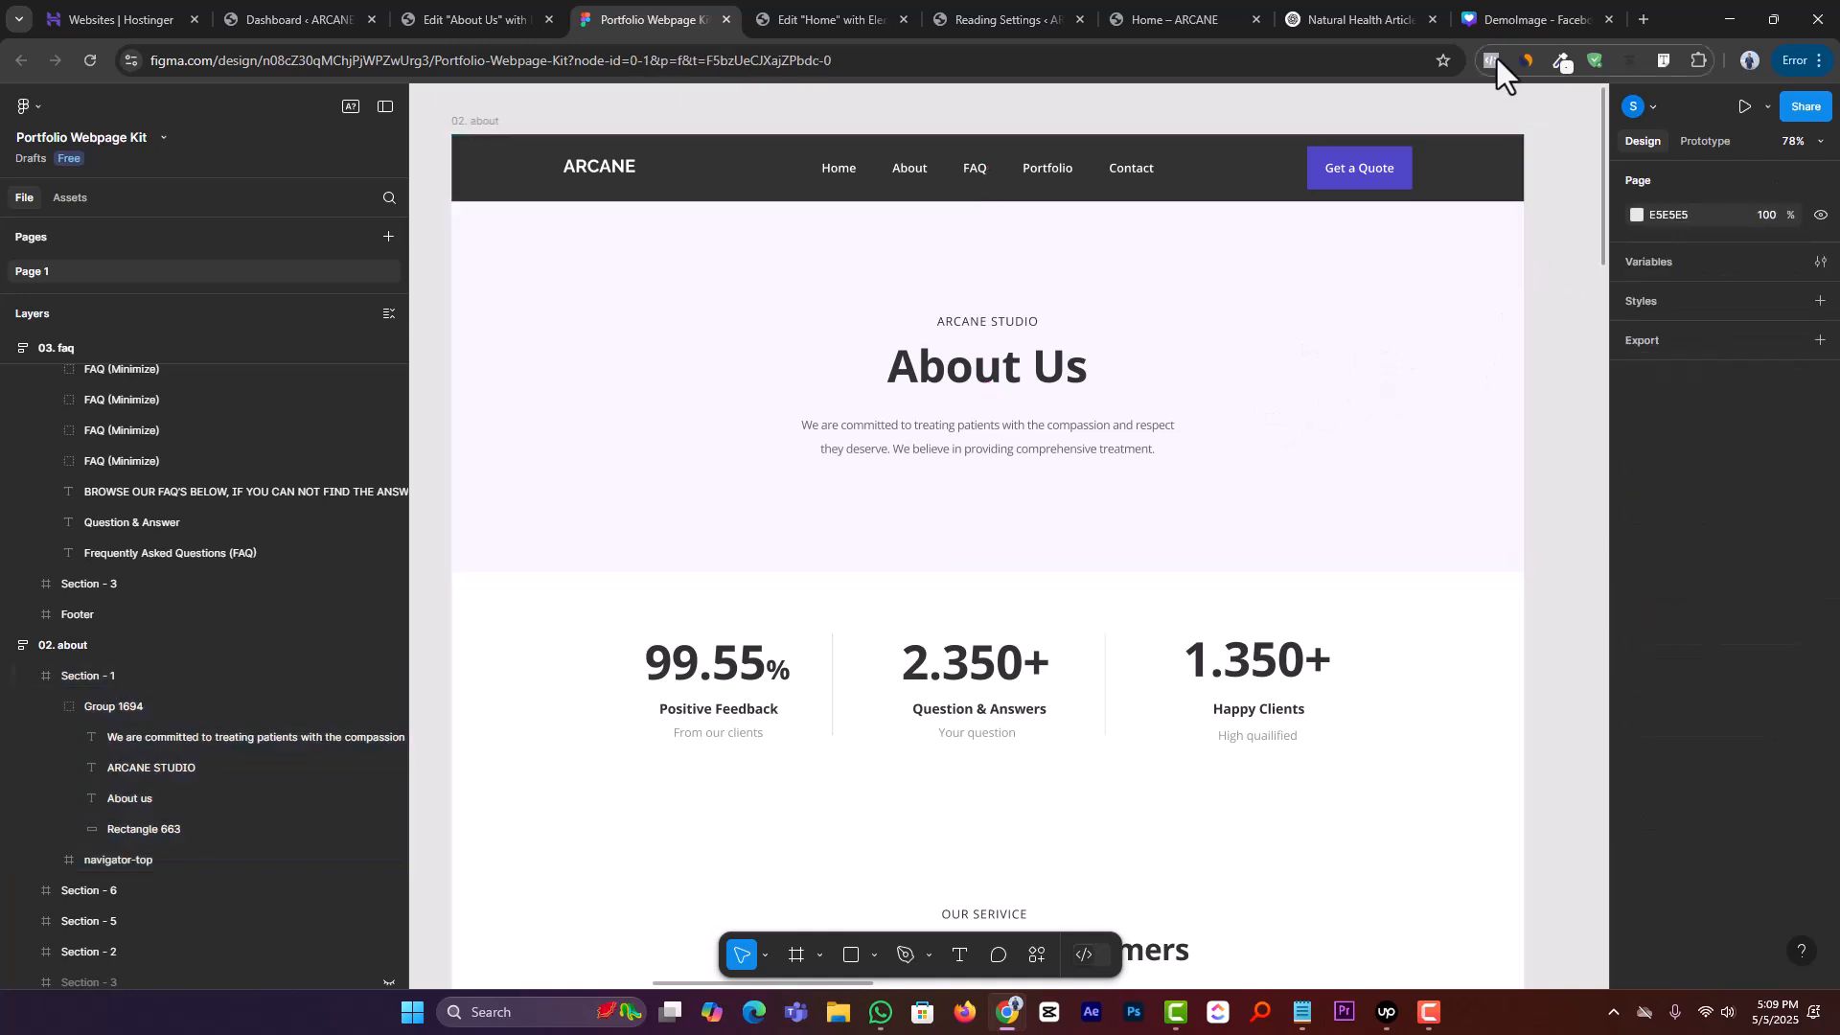
# Sample the hero section's light background with the browser color picker and copy its hex code f6f6fc
pyautogui.click(1564, 61)
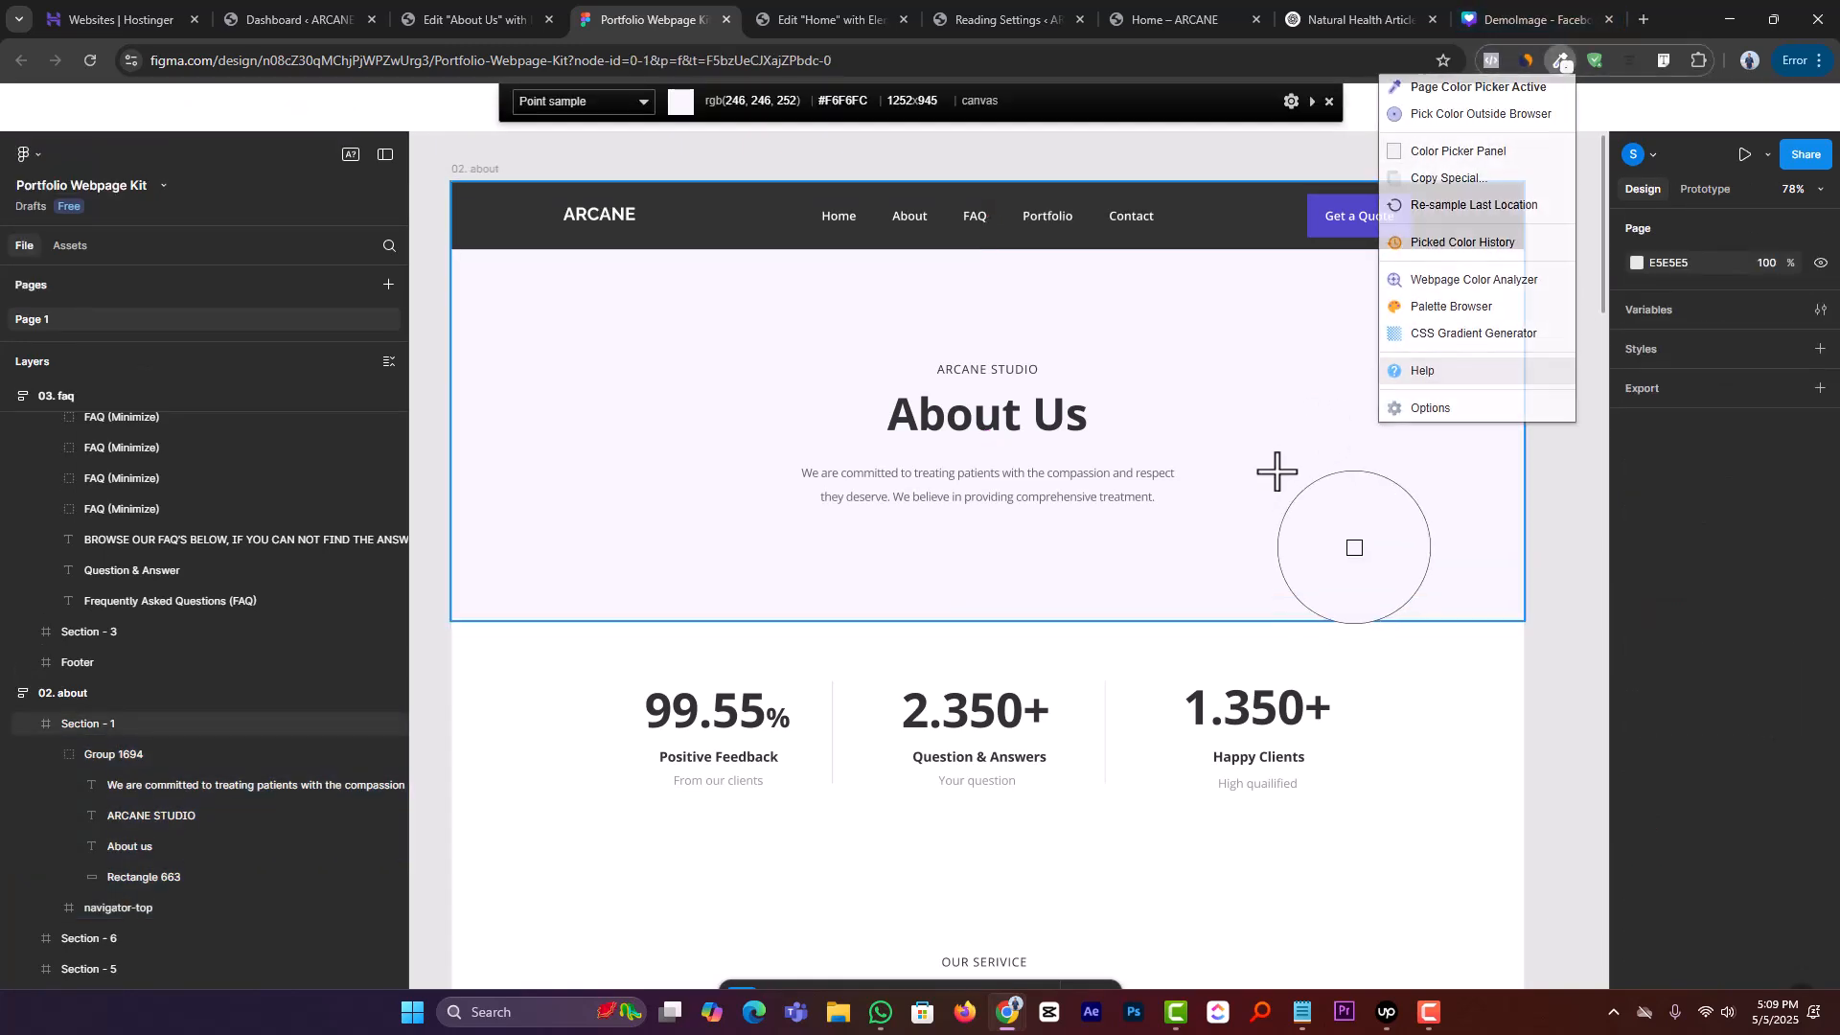
pyautogui.click(1274, 473)
pyautogui.click(1567, 75)
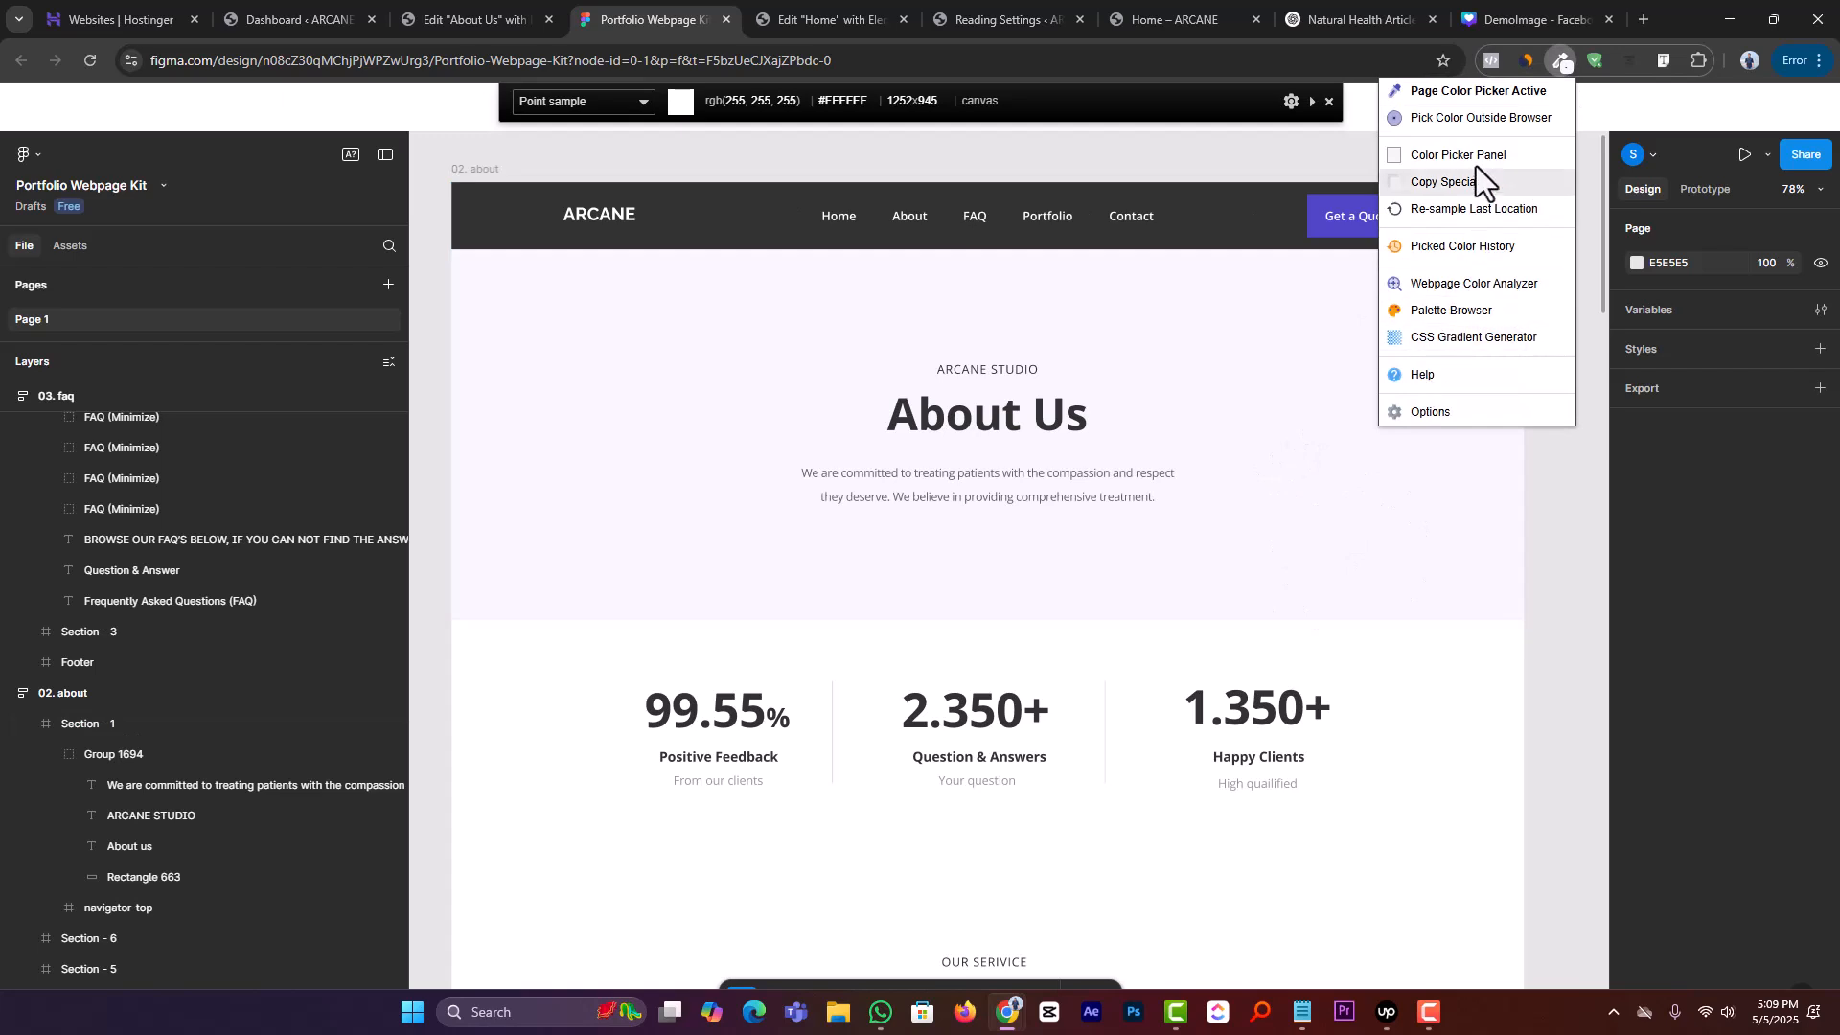
pyautogui.click(1474, 125)
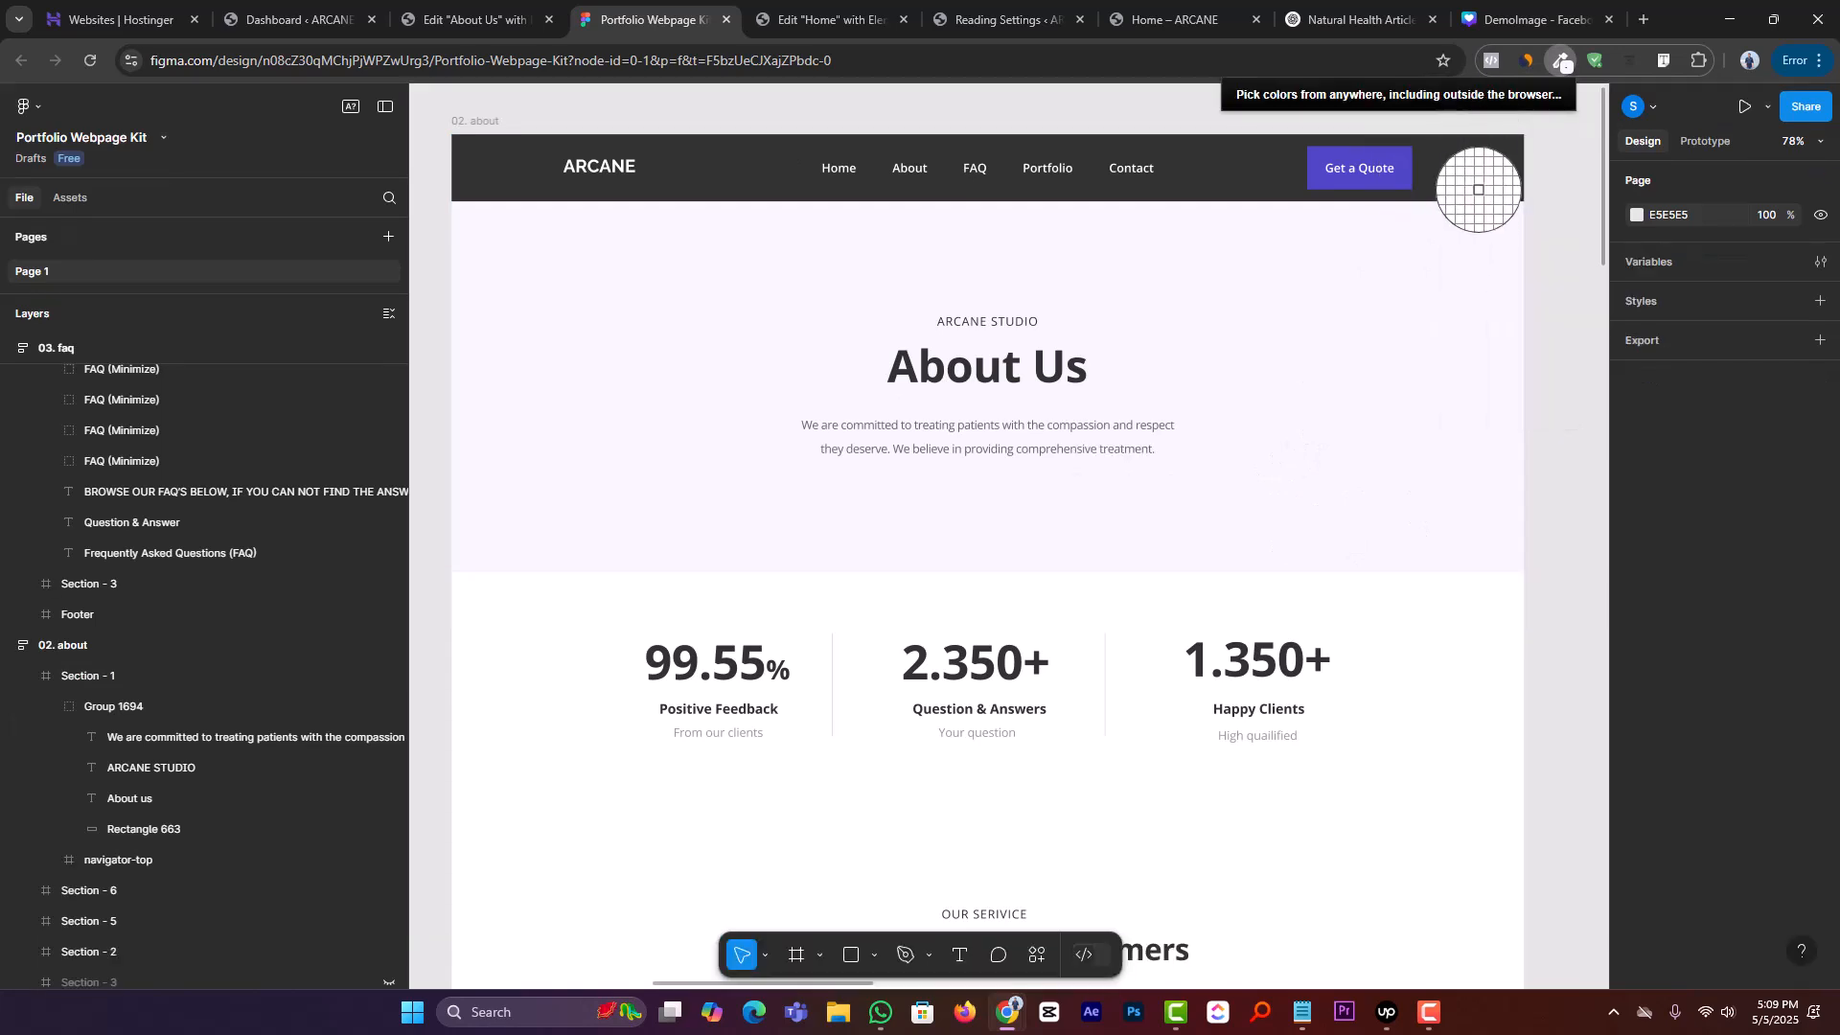
pyautogui.click(1489, 193)
pyautogui.click(1567, 75)
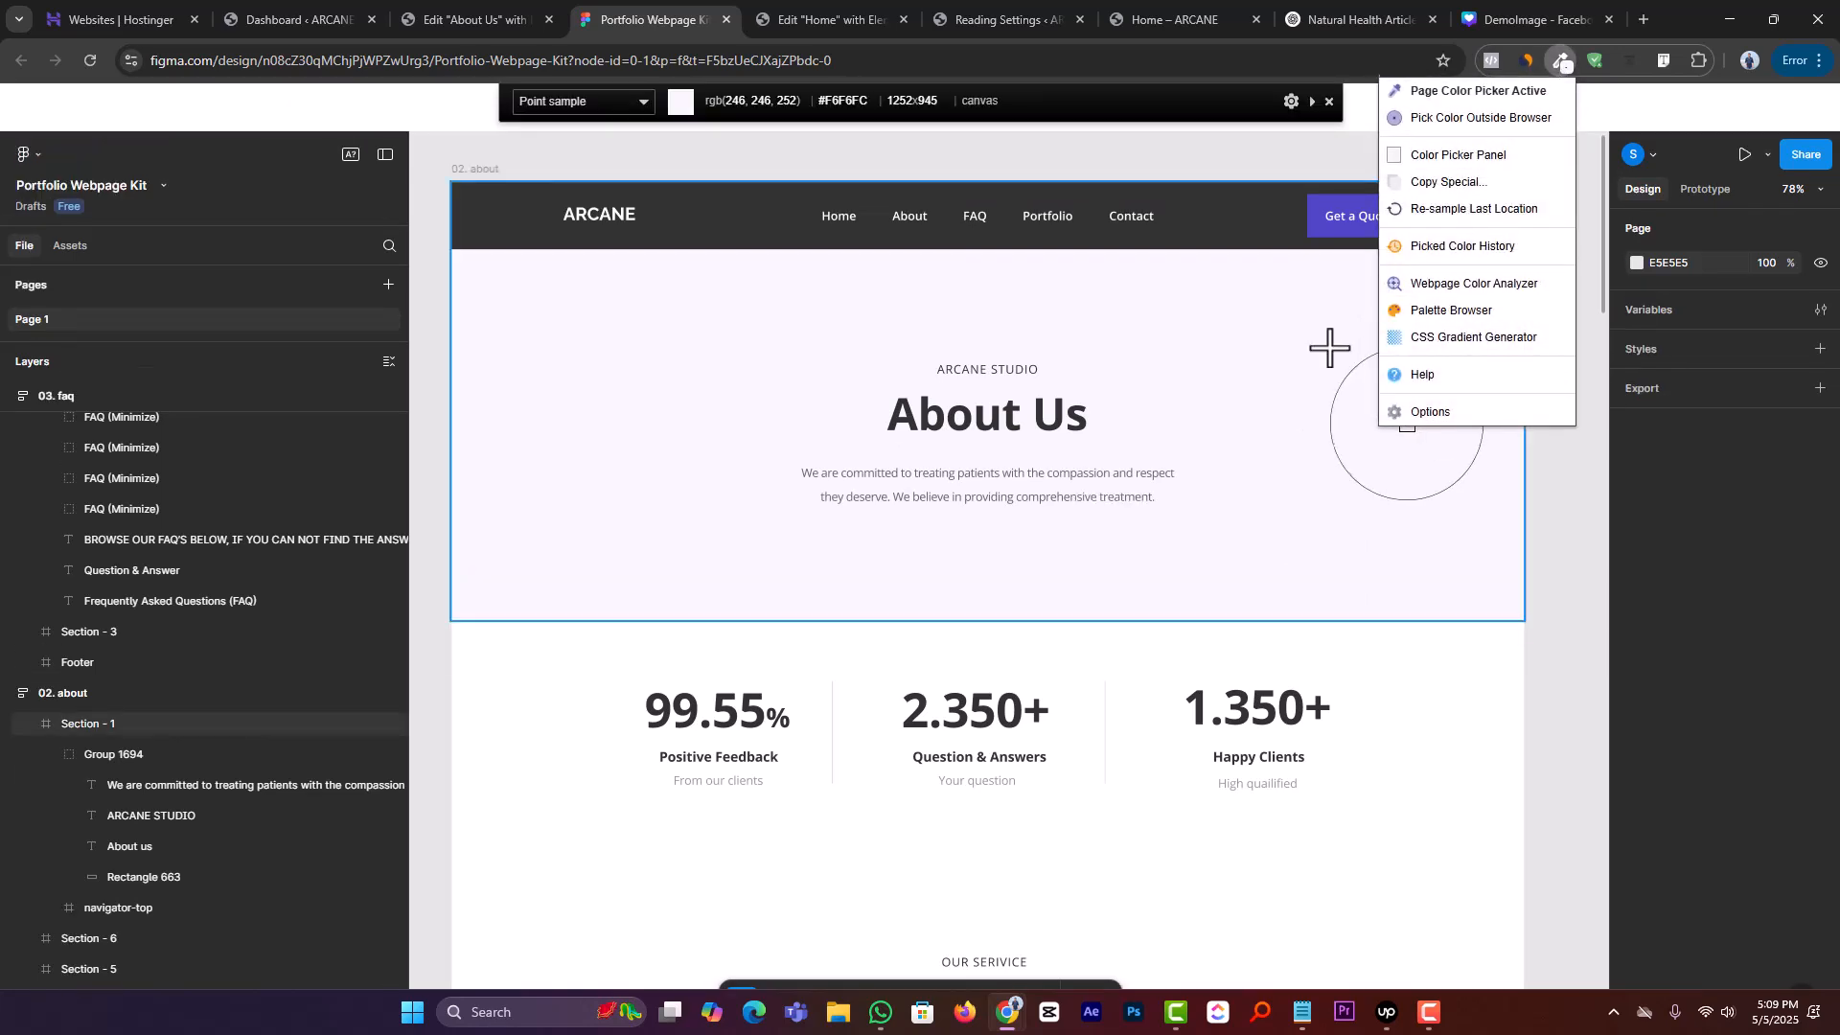
pyautogui.click(1328, 347)
pyautogui.click(1566, 72)
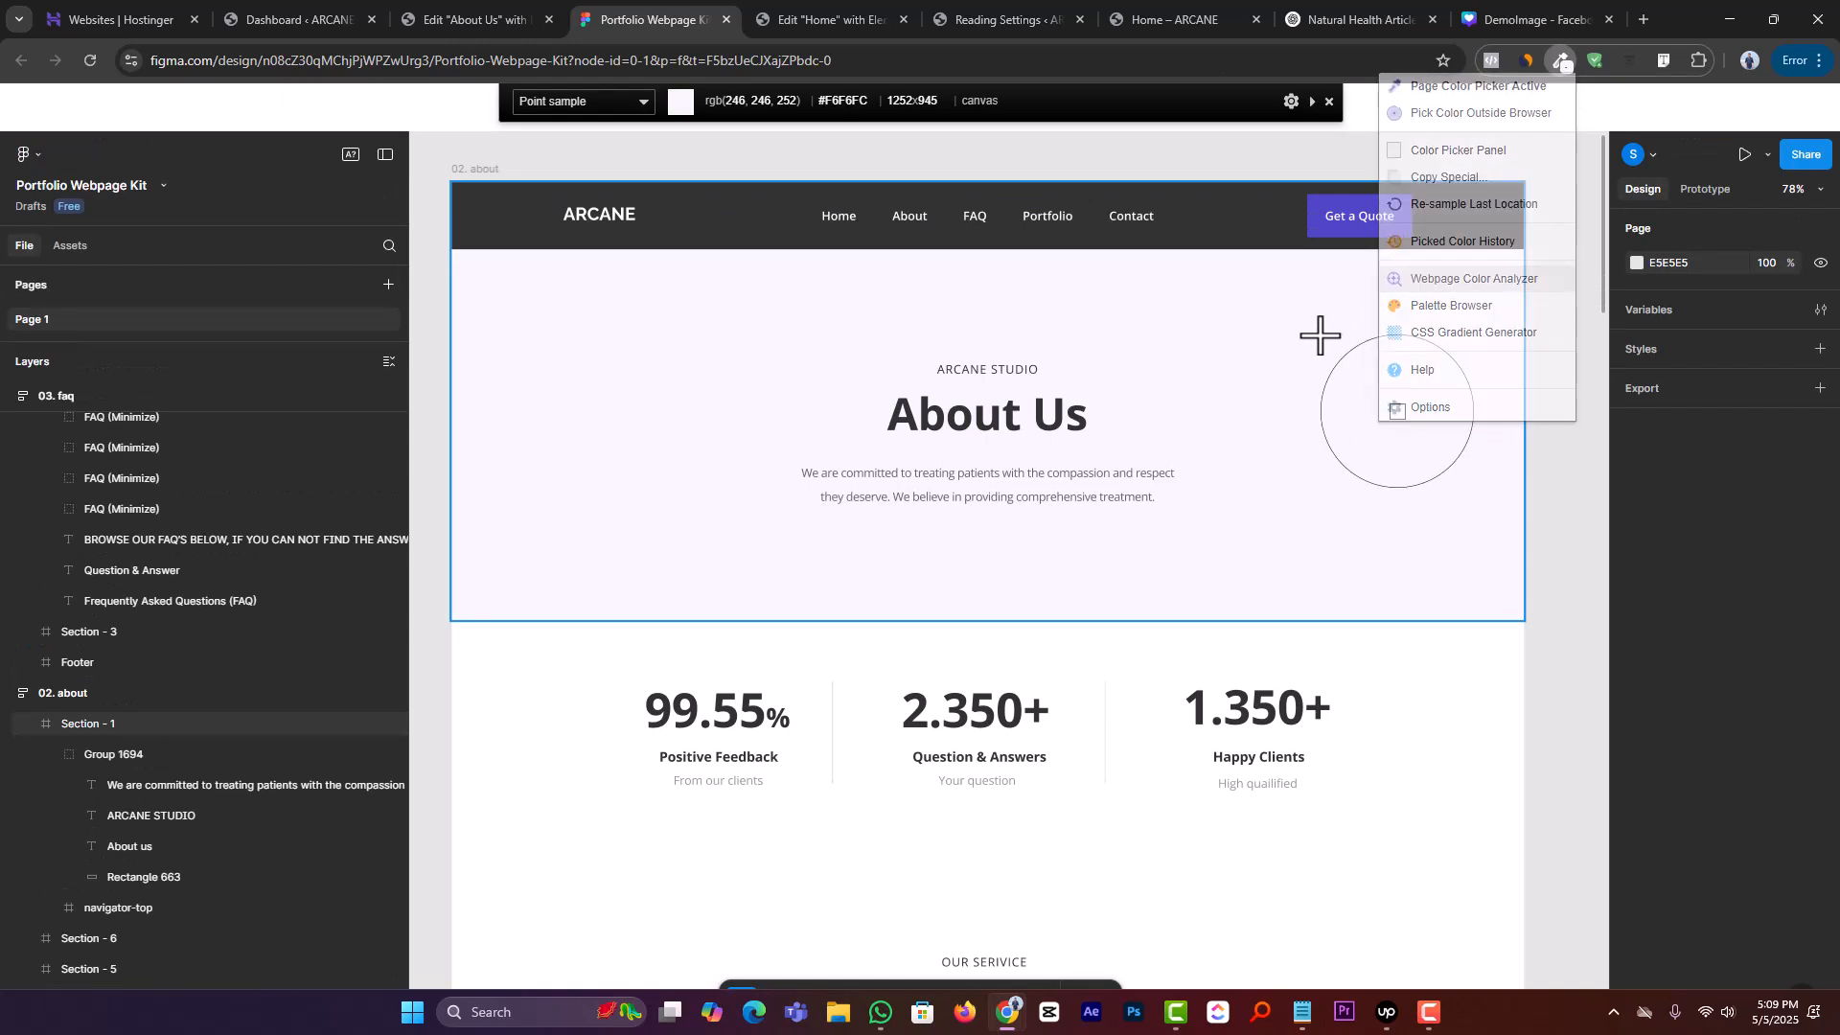
pyautogui.click(1562, 67)
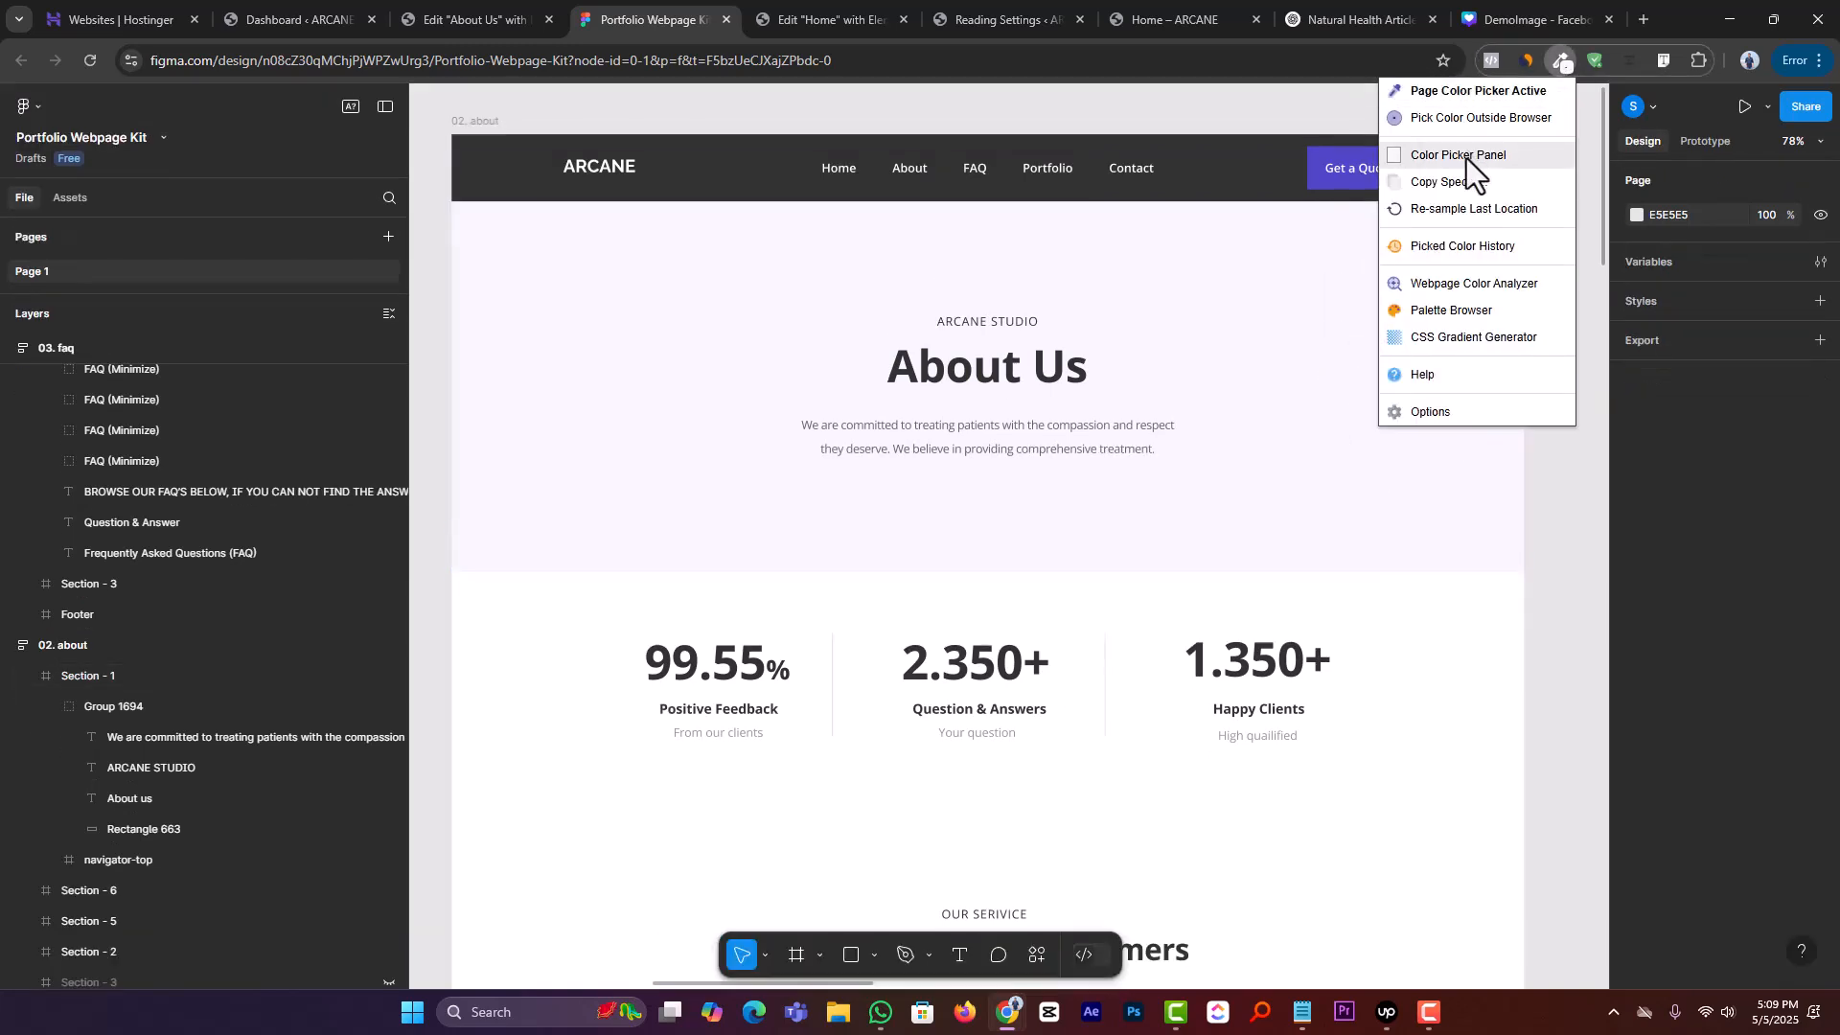
pyautogui.click(1466, 156)
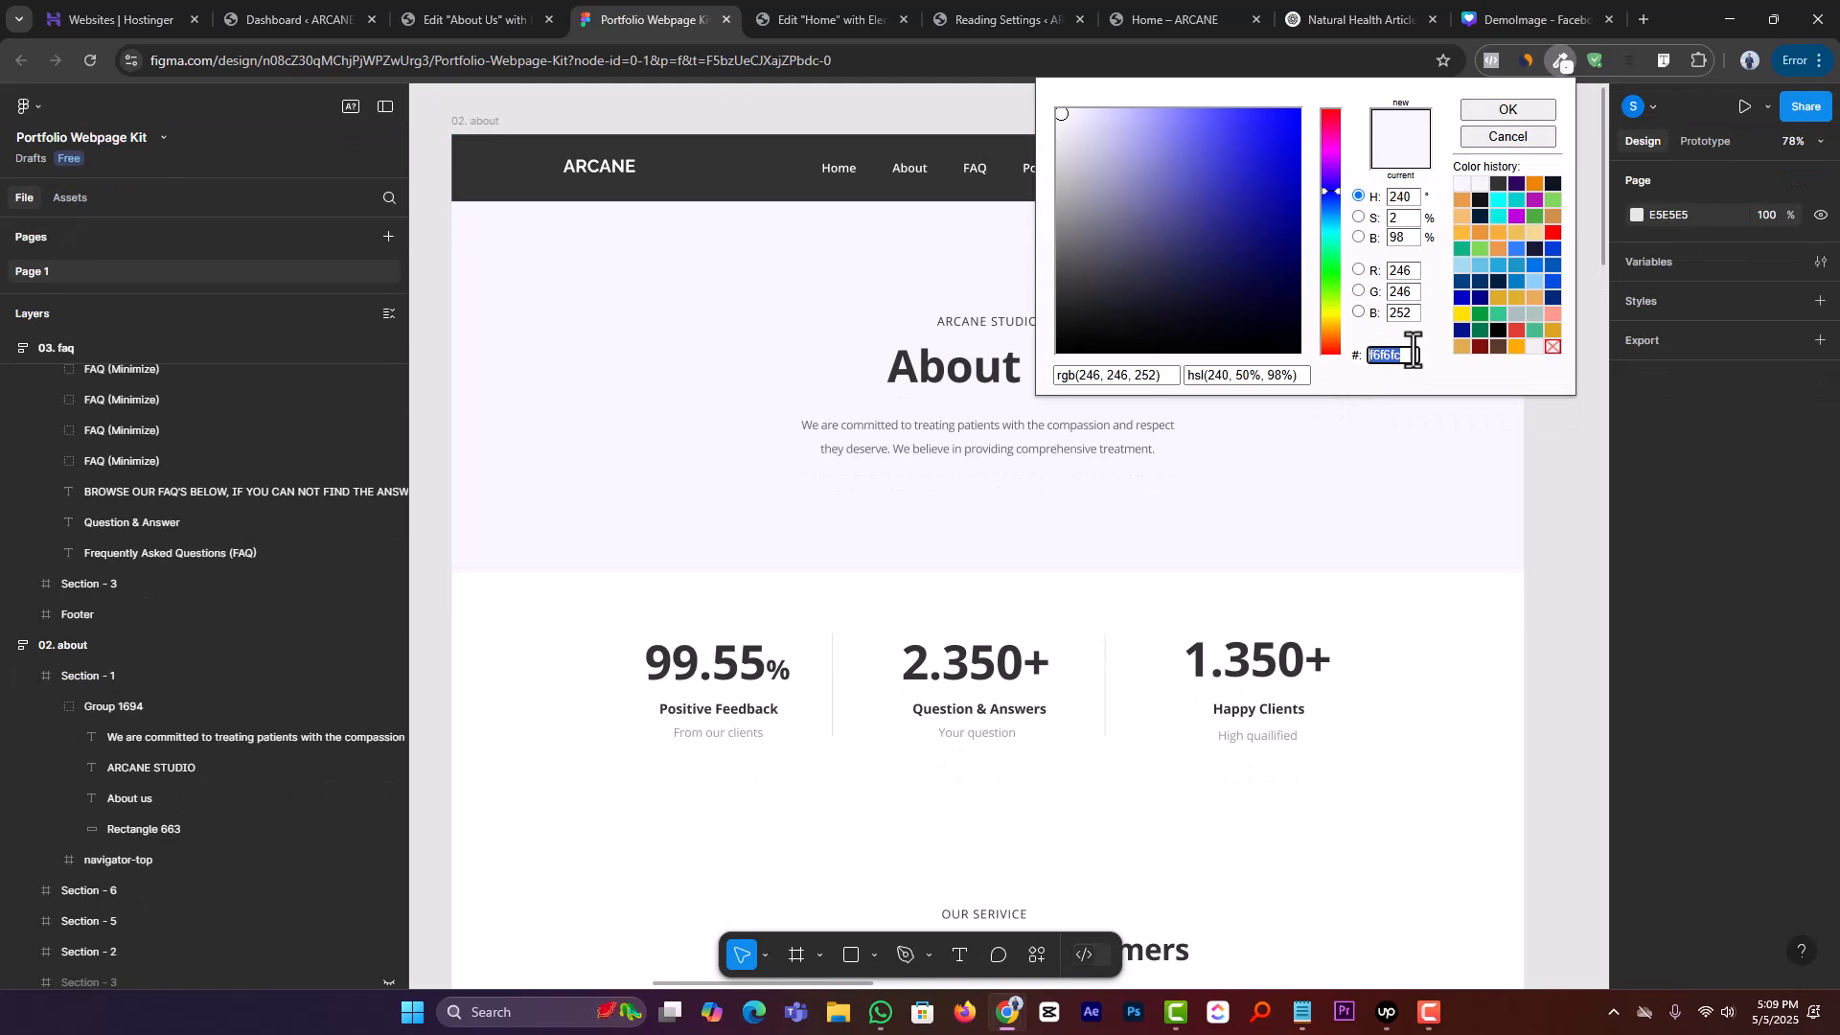
pyautogui.click(1508, 109)
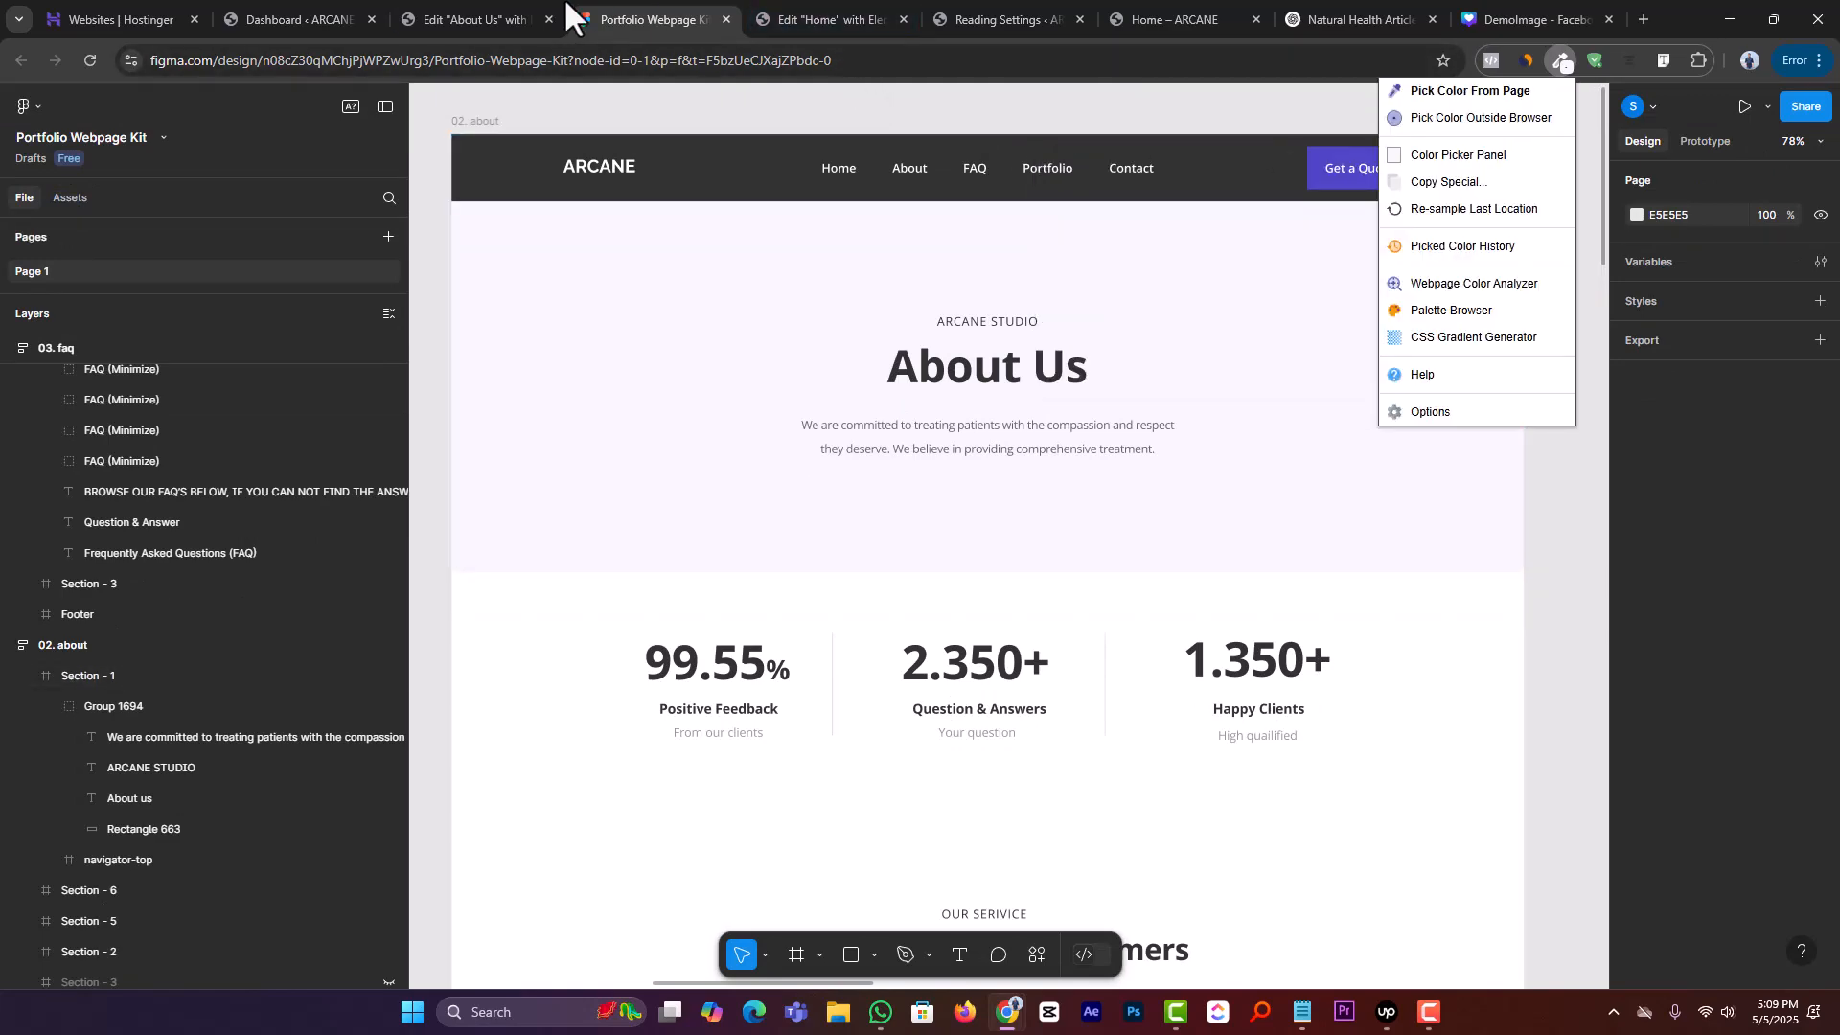
# In the Elementor editor, add a container to the About Us page and set its classic background color to f6f6fc
pyautogui.click(540, 6)
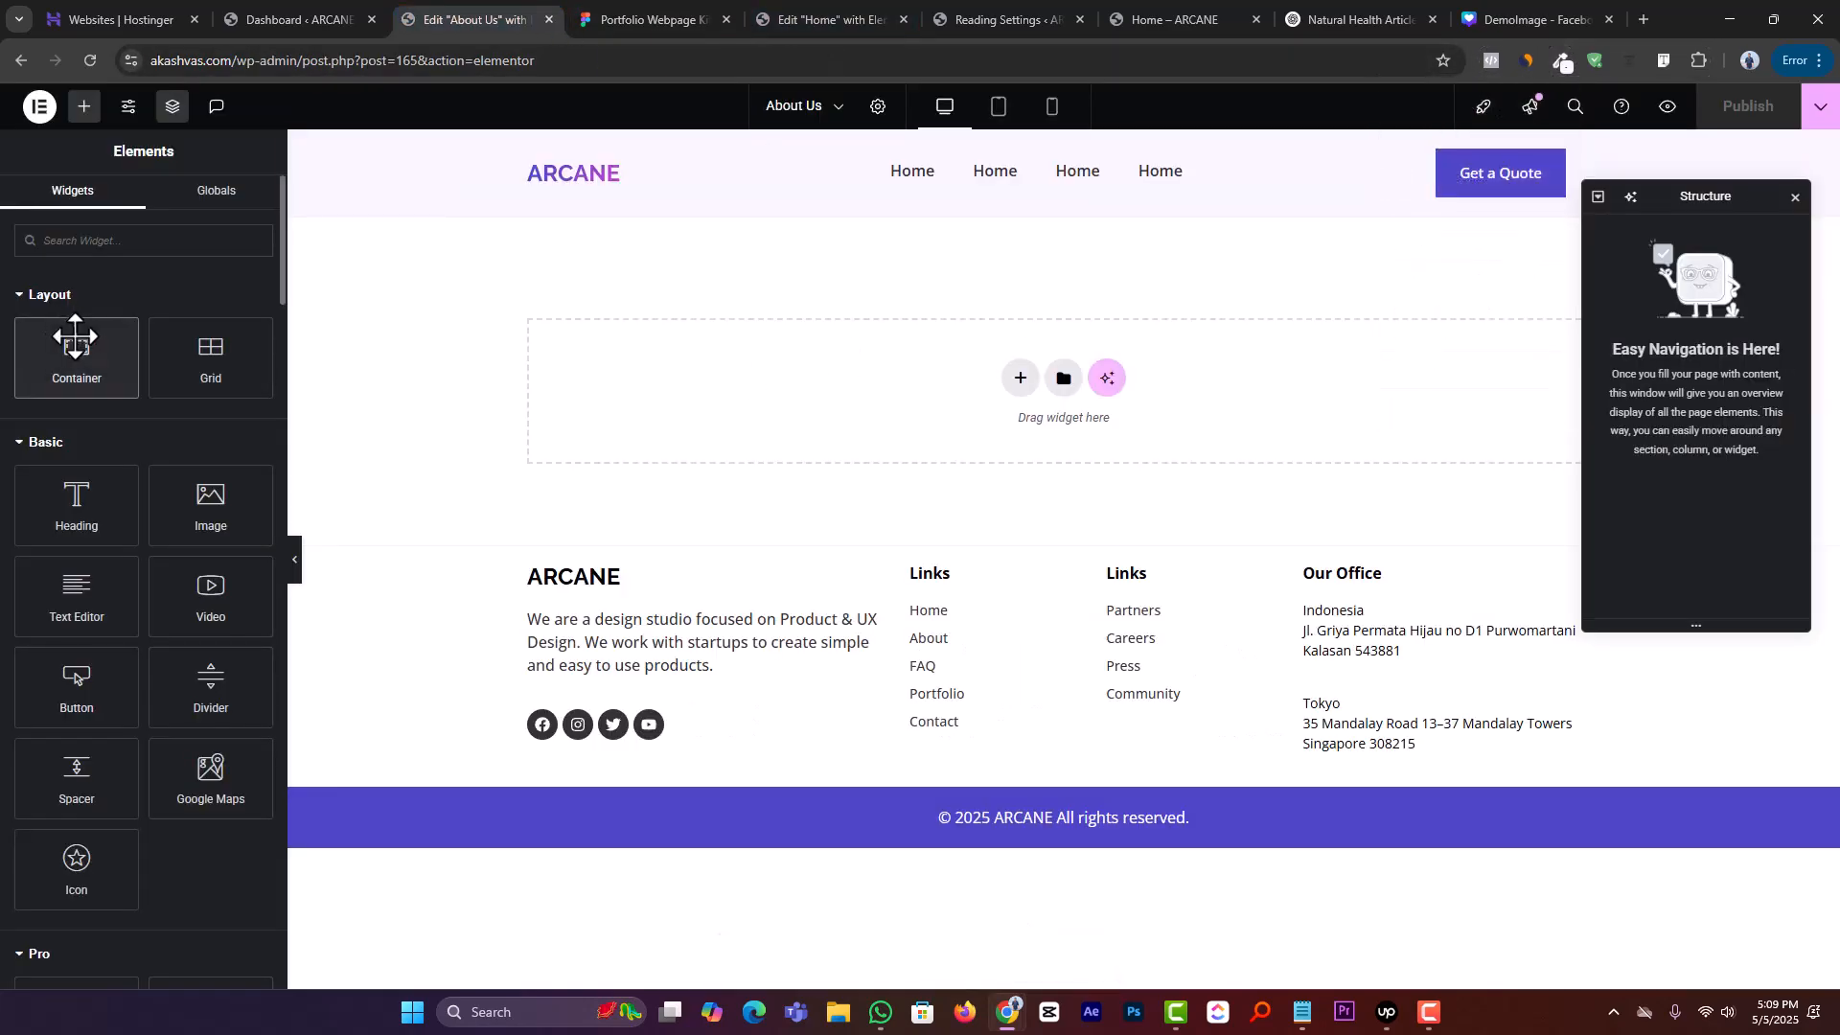
pyautogui.moveTo(61, 340); pyautogui.dragTo(923, 369)
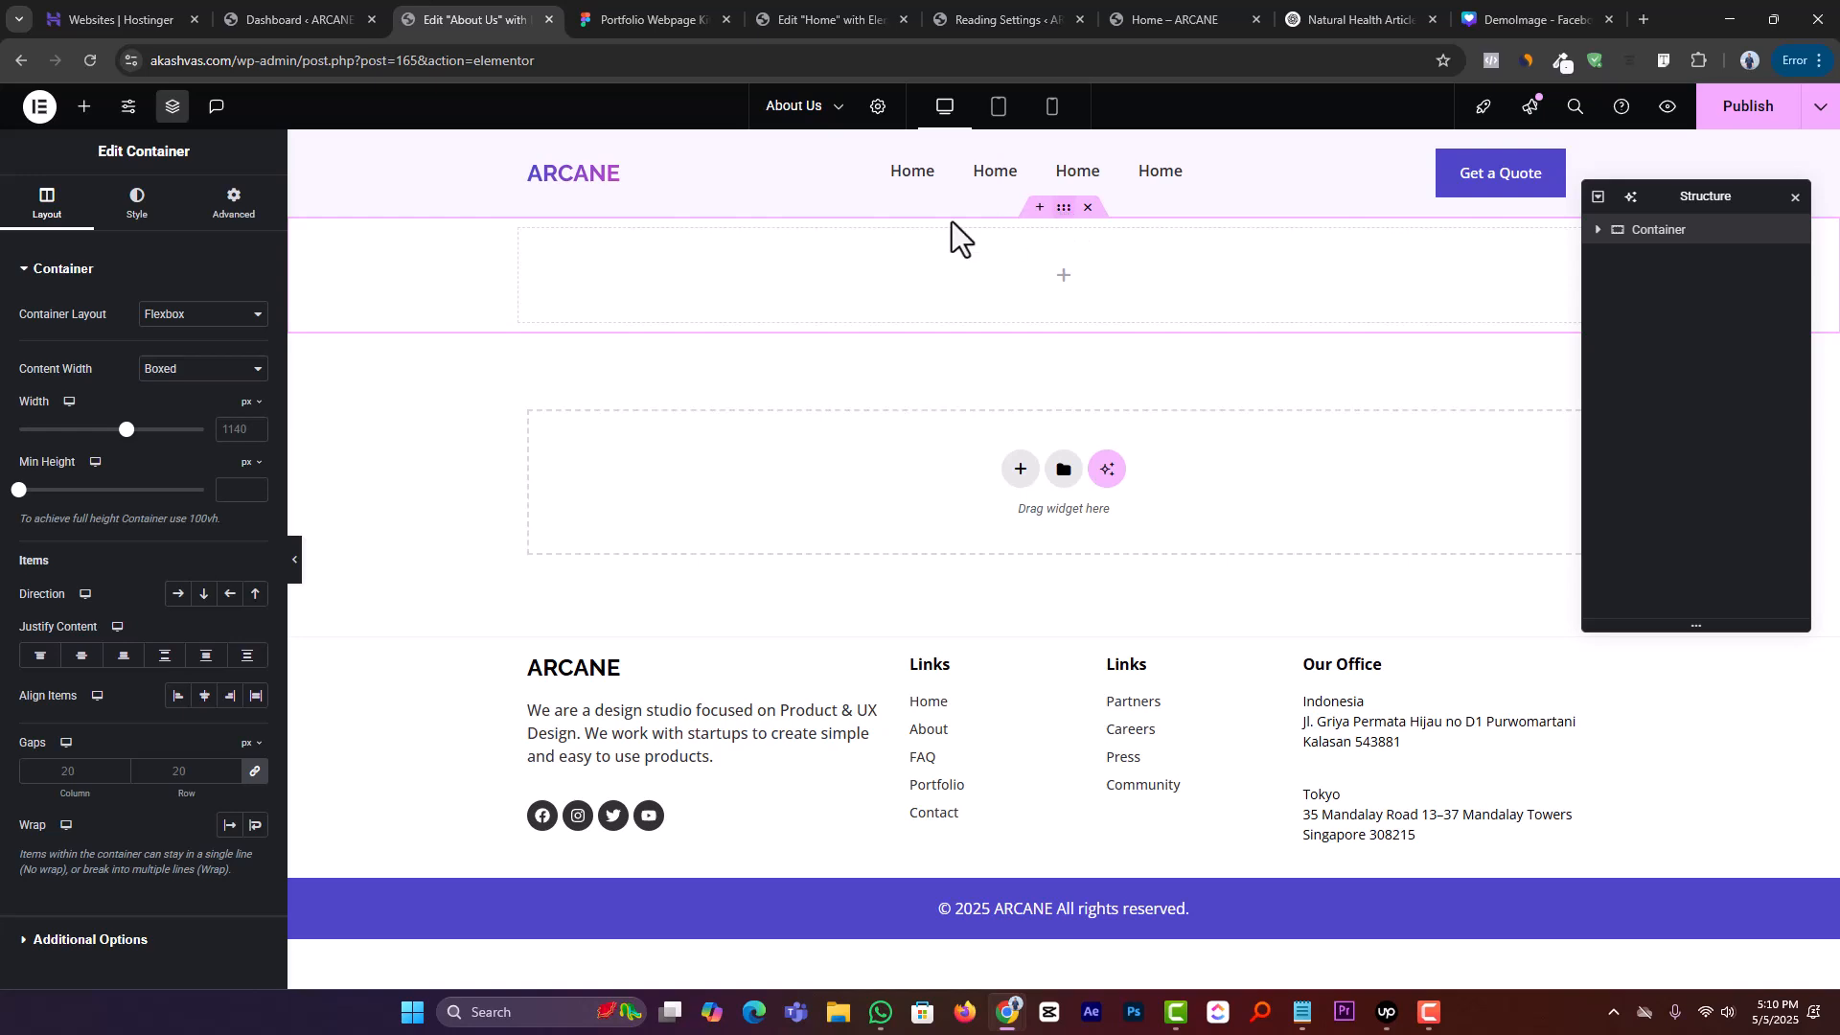
pyautogui.click(137, 203)
pyautogui.click(177, 355)
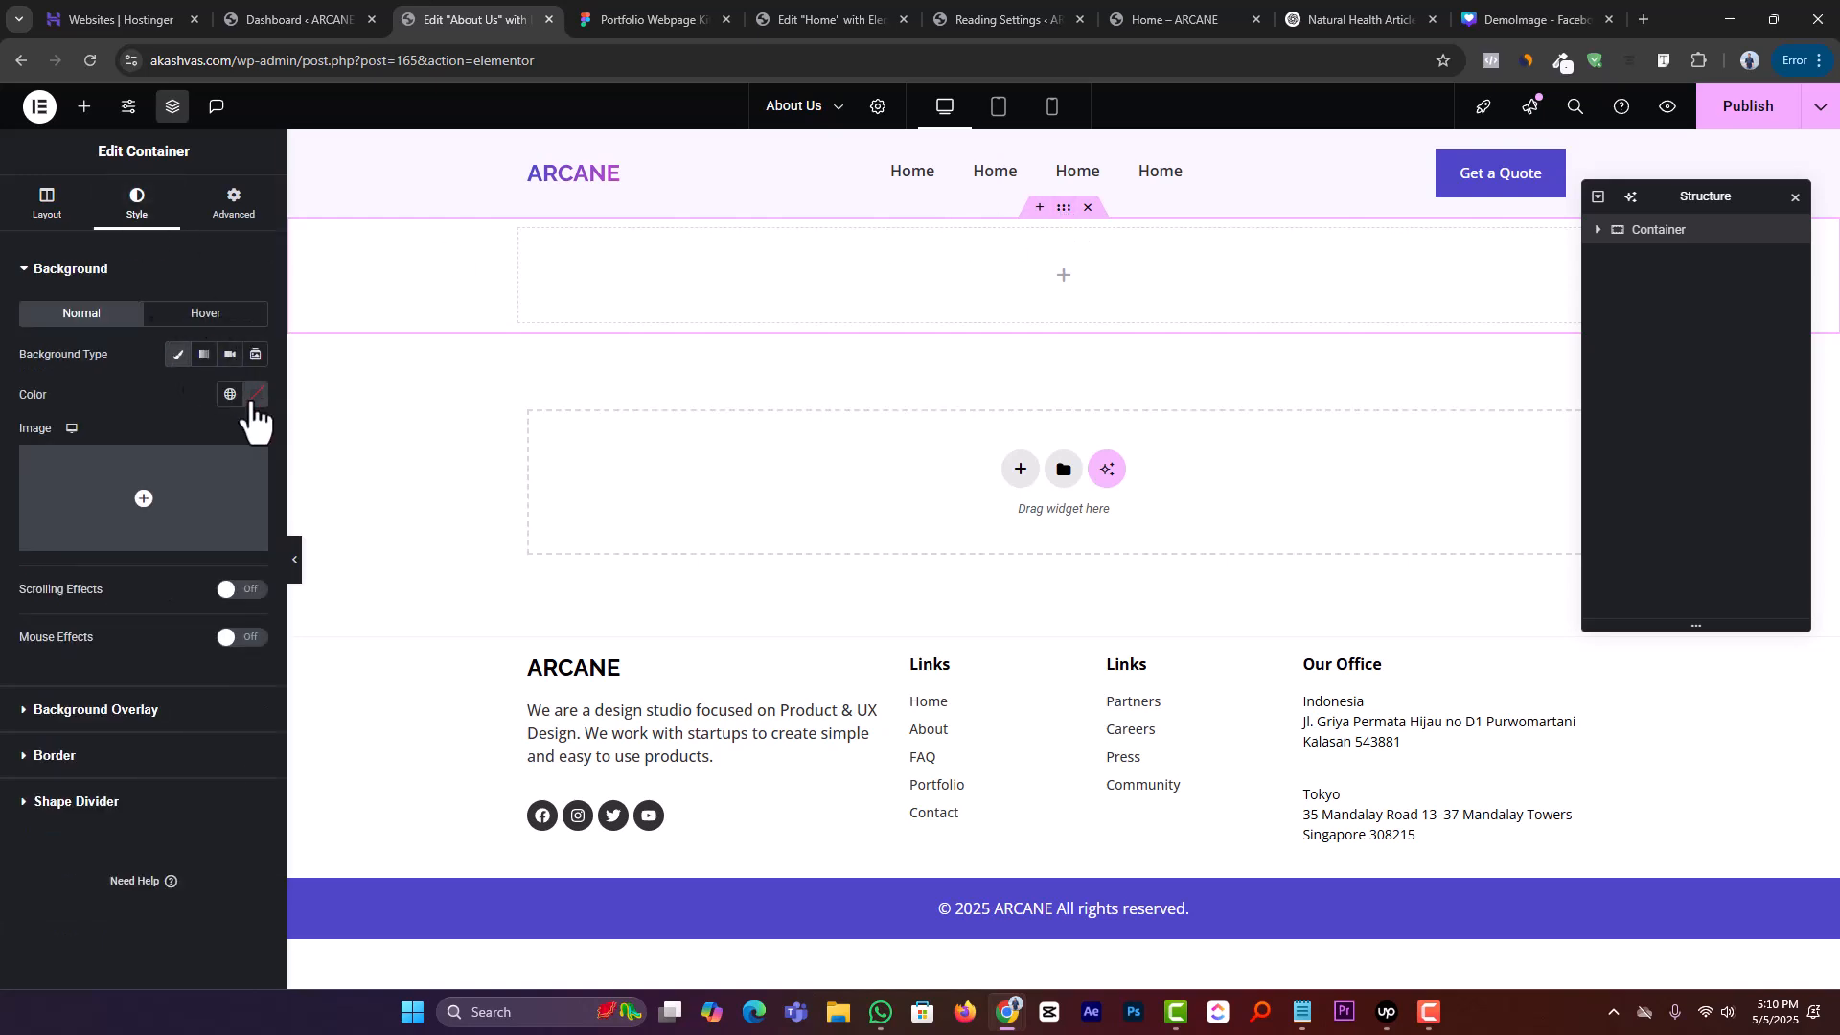
pyautogui.click(255, 395)
pyautogui.write('f6f6fc')
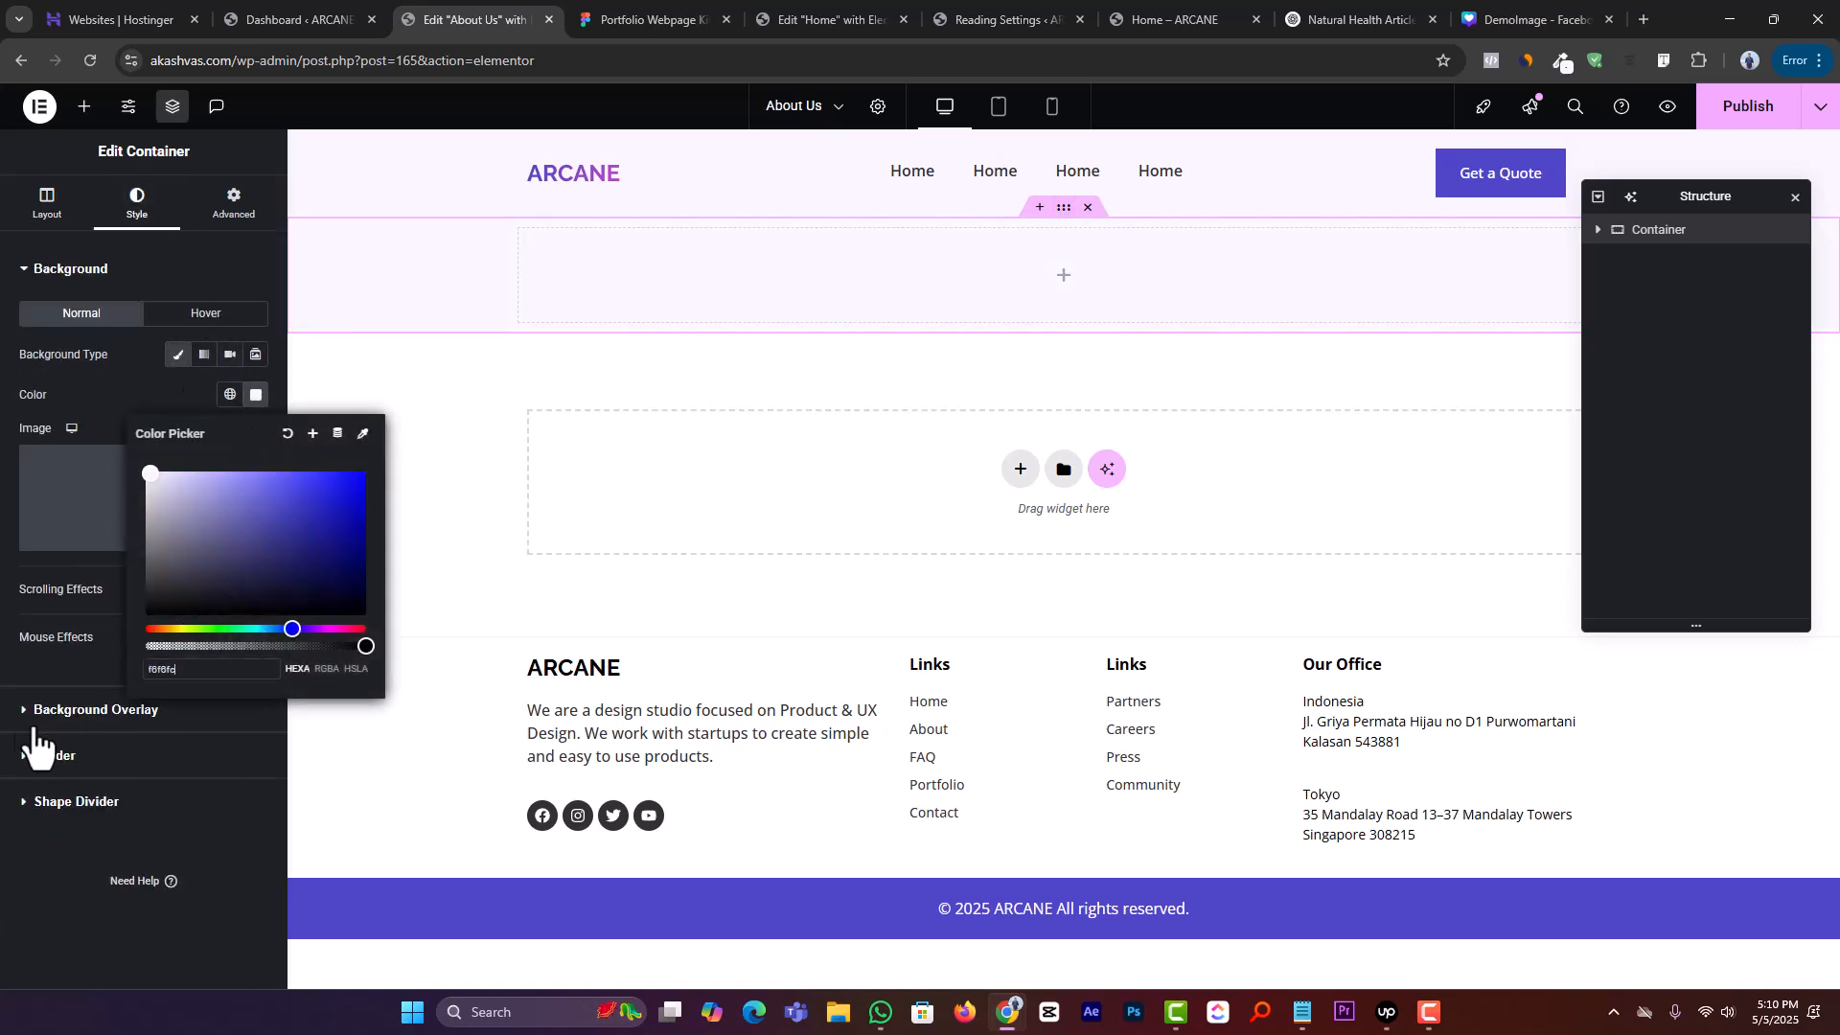
pyautogui.click(13, 911)
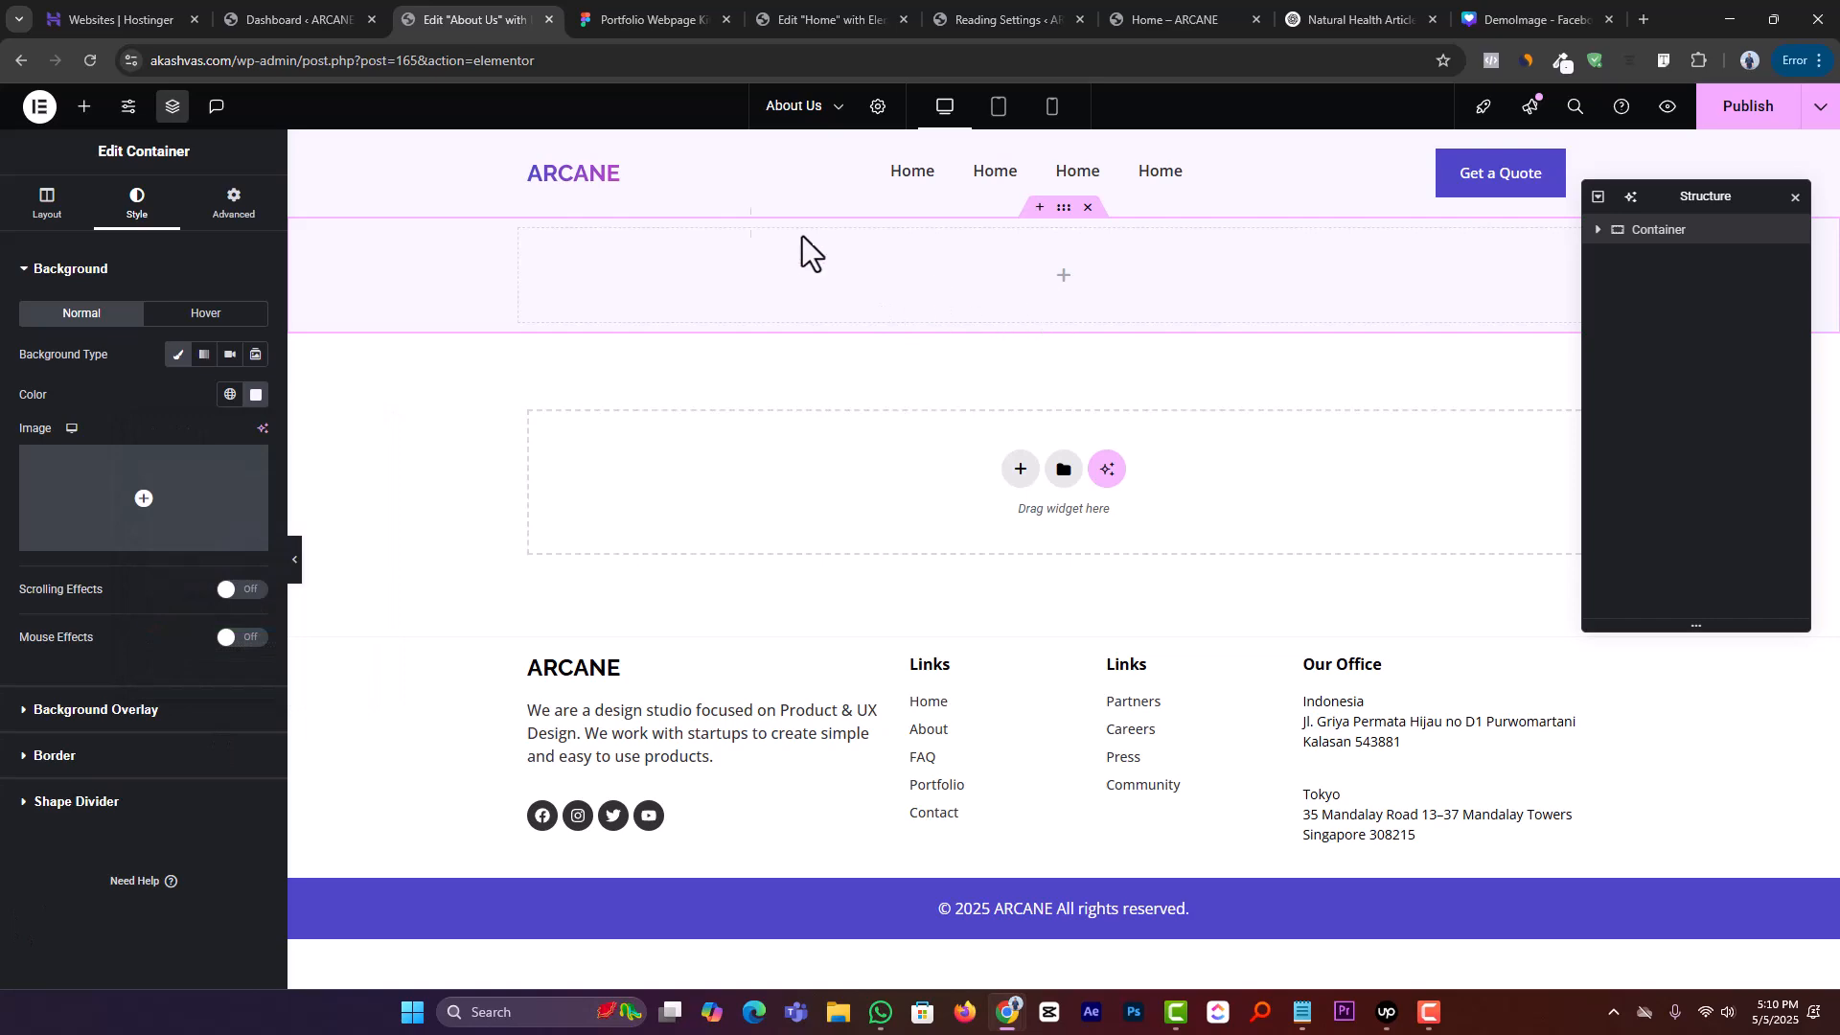
# Check the hero design in Figma, and add a Text Editor widget inside the About Us page's container in Elementor
pyautogui.click(656, 17)
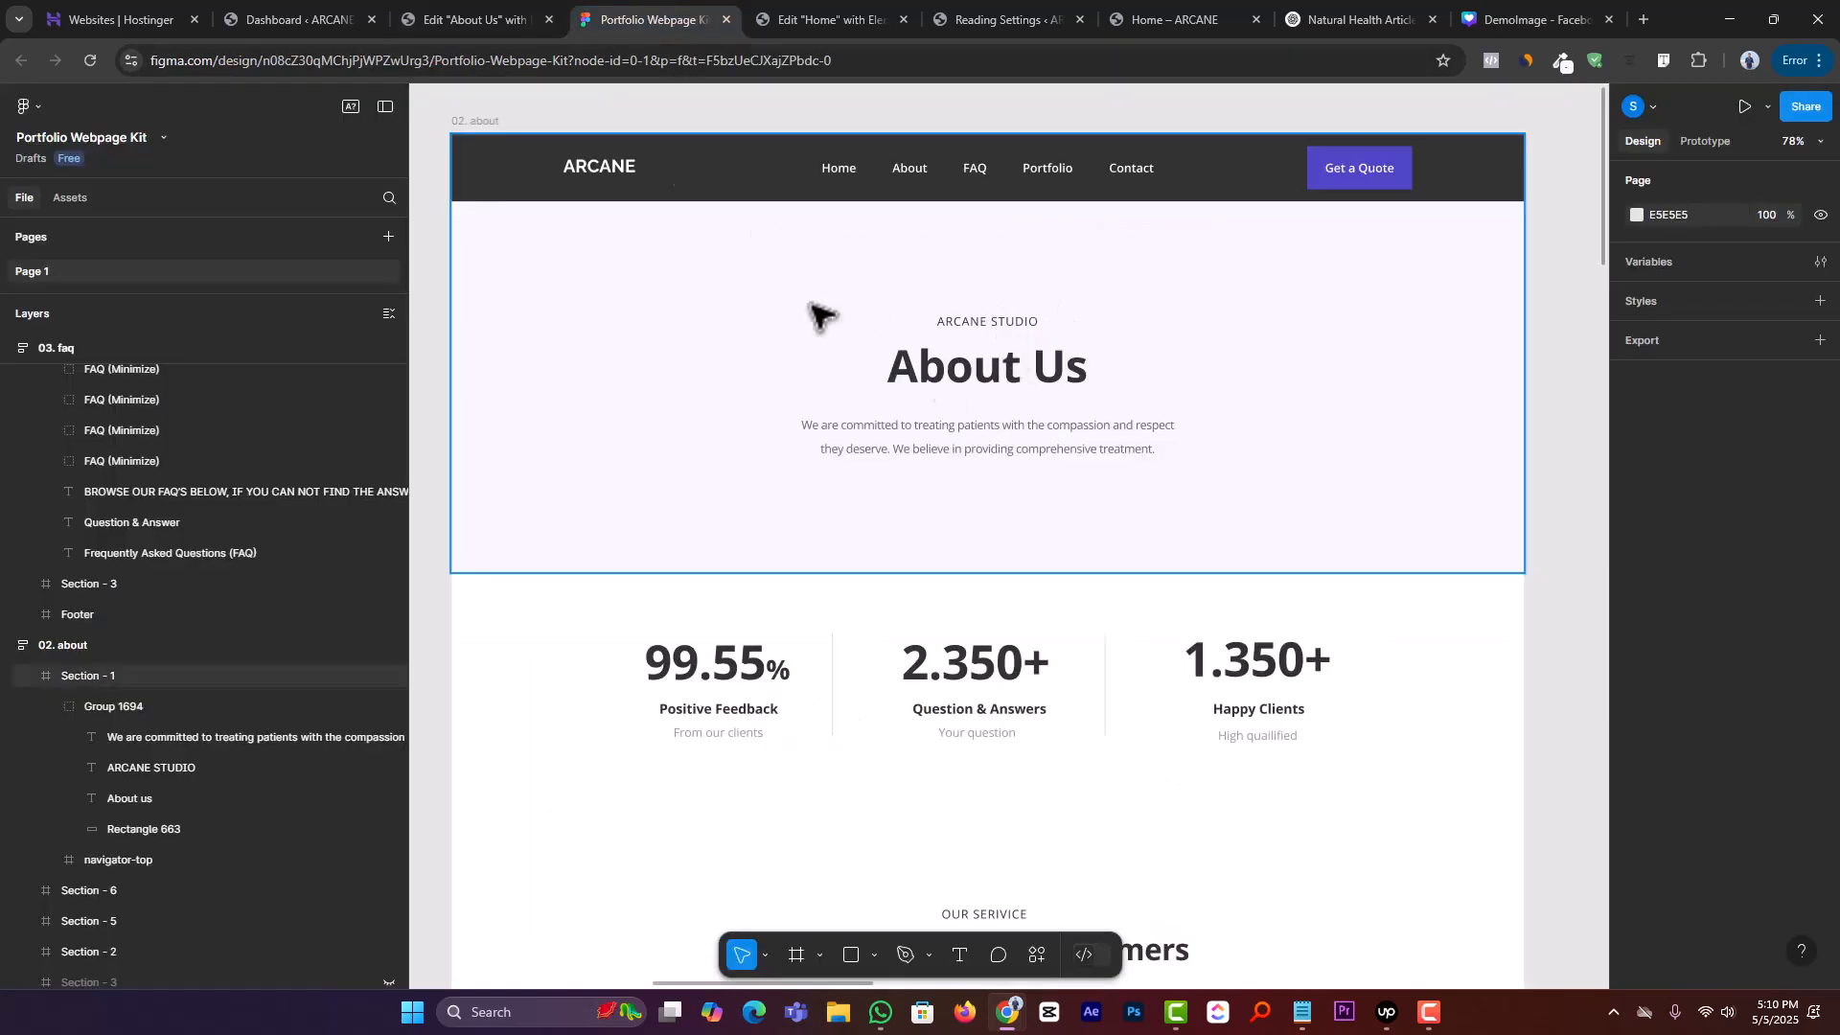
pyautogui.click(475, 19)
pyautogui.click(84, 106)
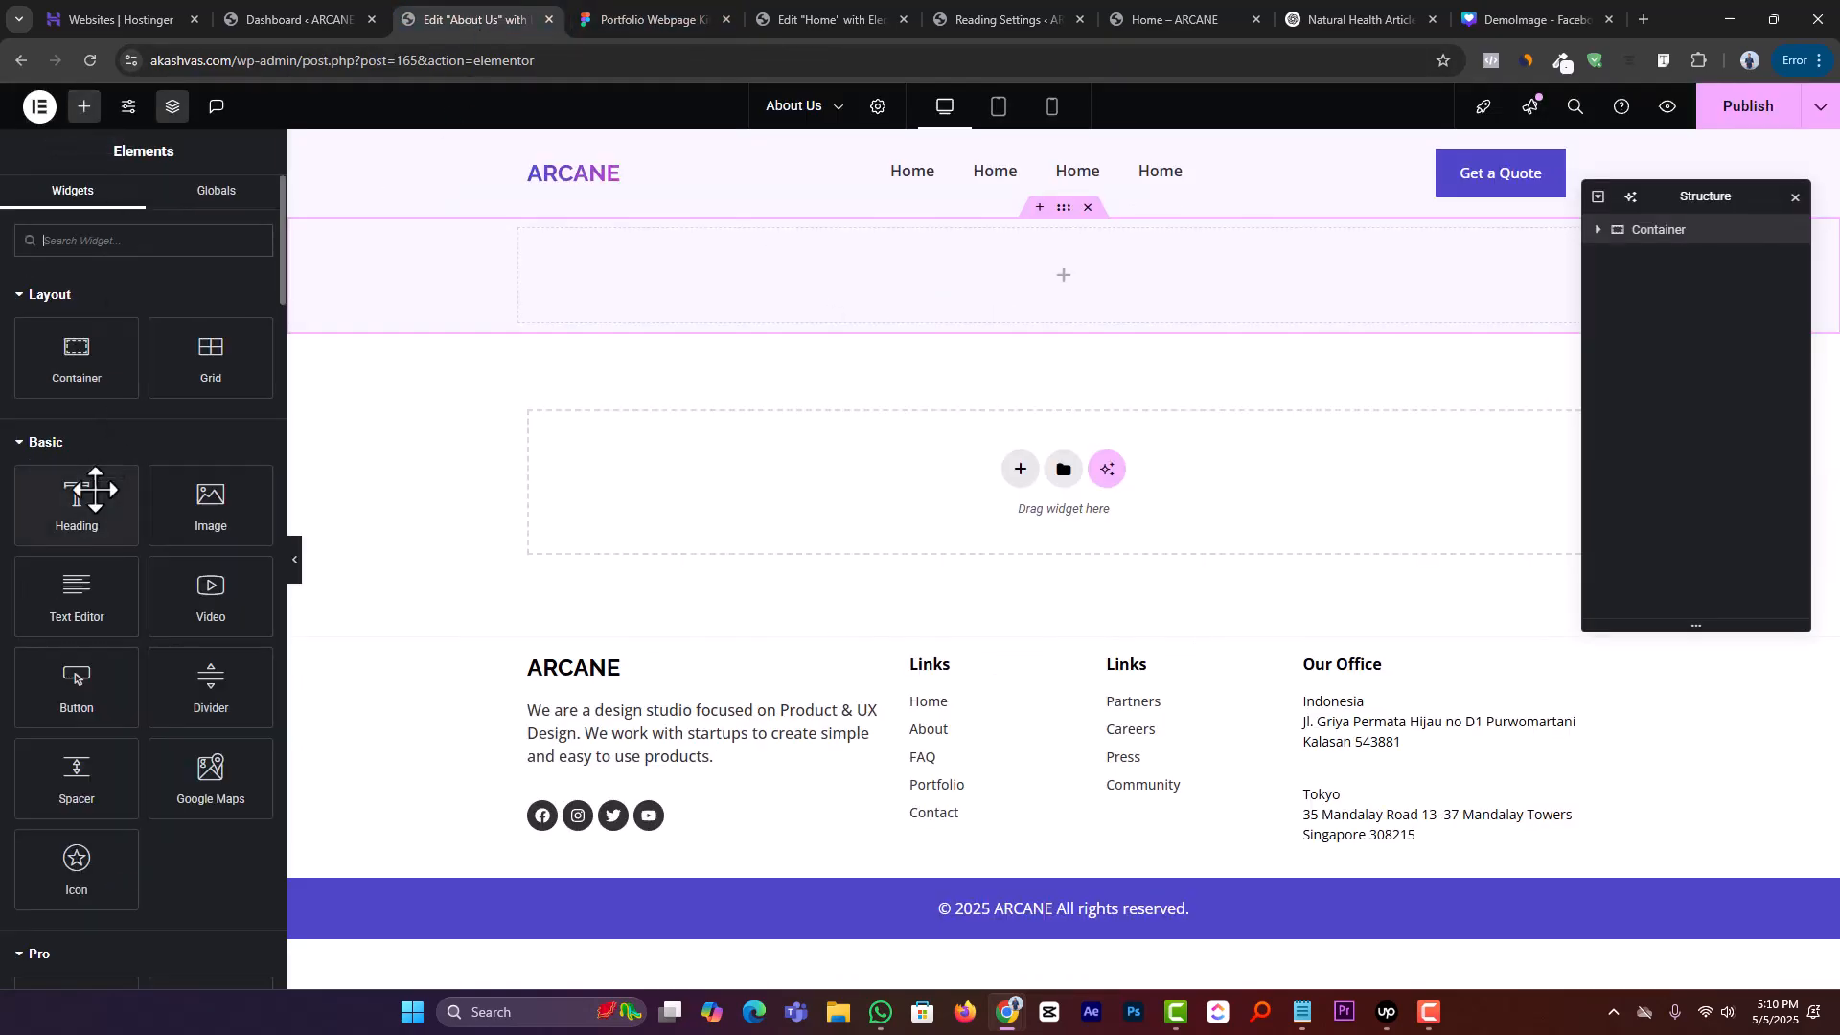
pyautogui.moveTo(72, 604); pyautogui.dragTo(702, 285)
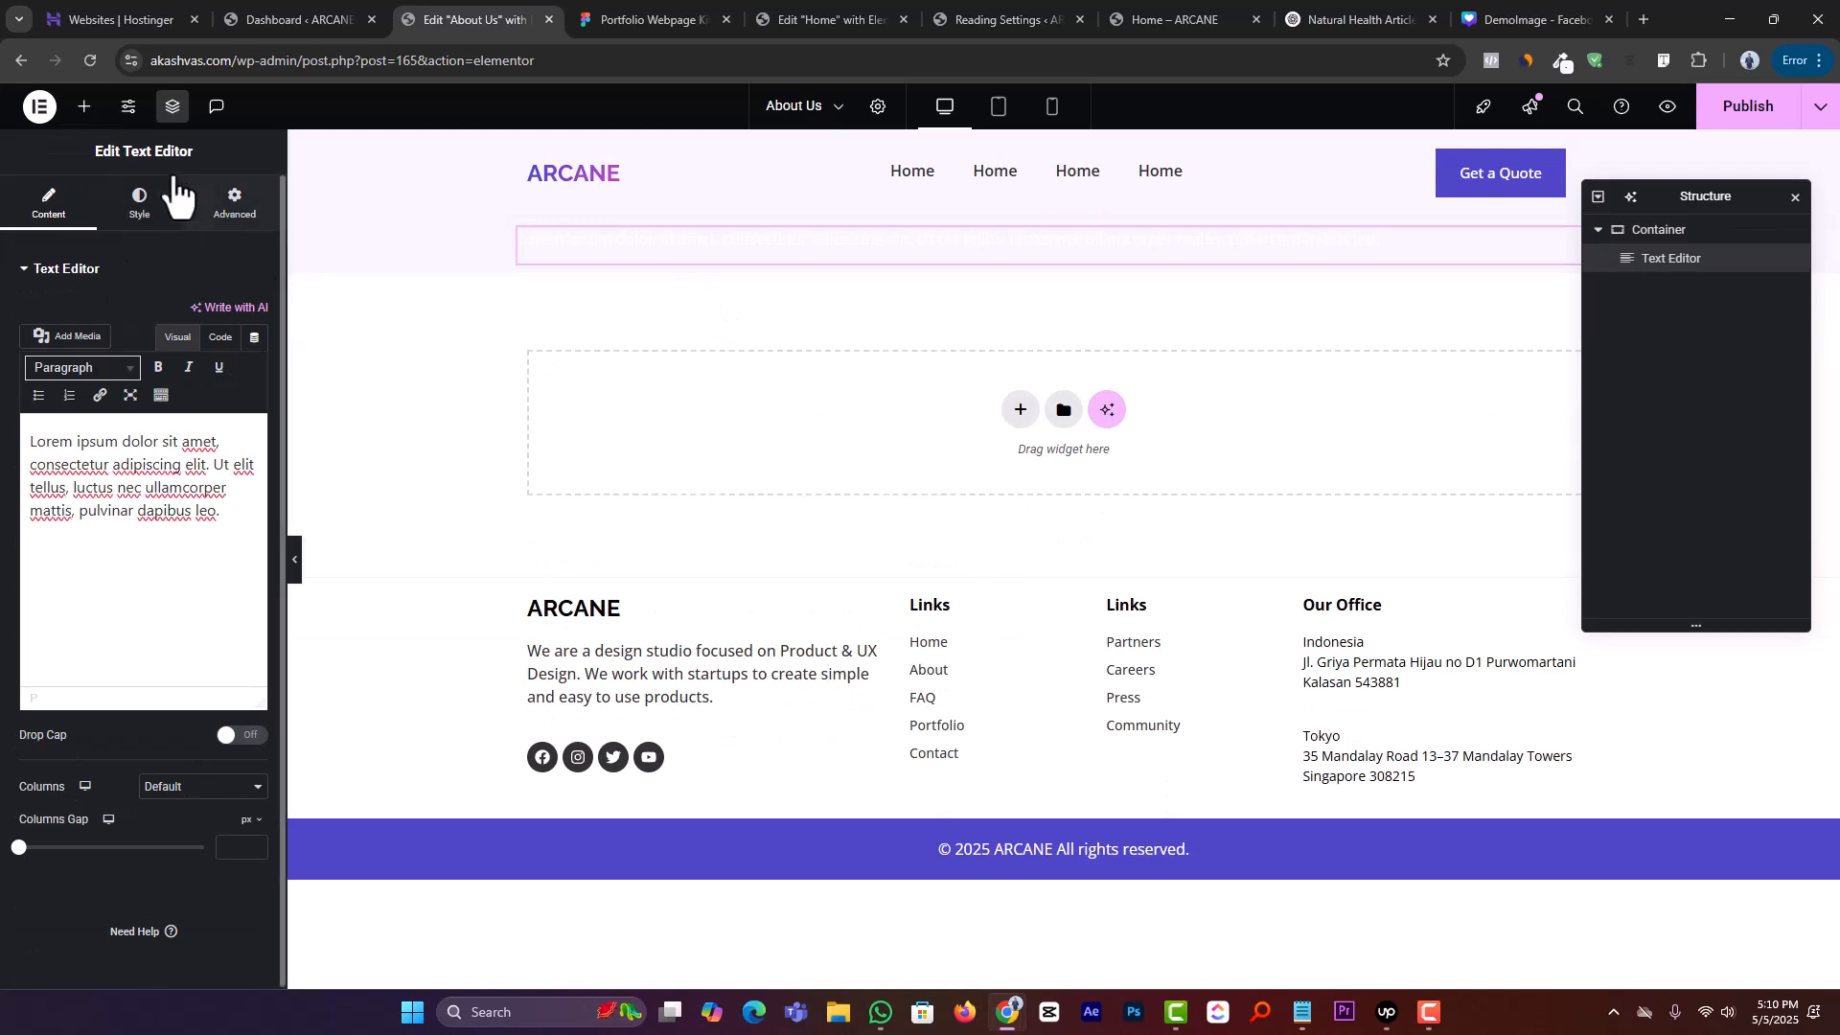
# Add a Heading widget and a second Text Editor widget below the existing text in the About Us container
pyautogui.click(84, 106)
pyautogui.moveTo(63, 524); pyautogui.dragTo(757, 270)
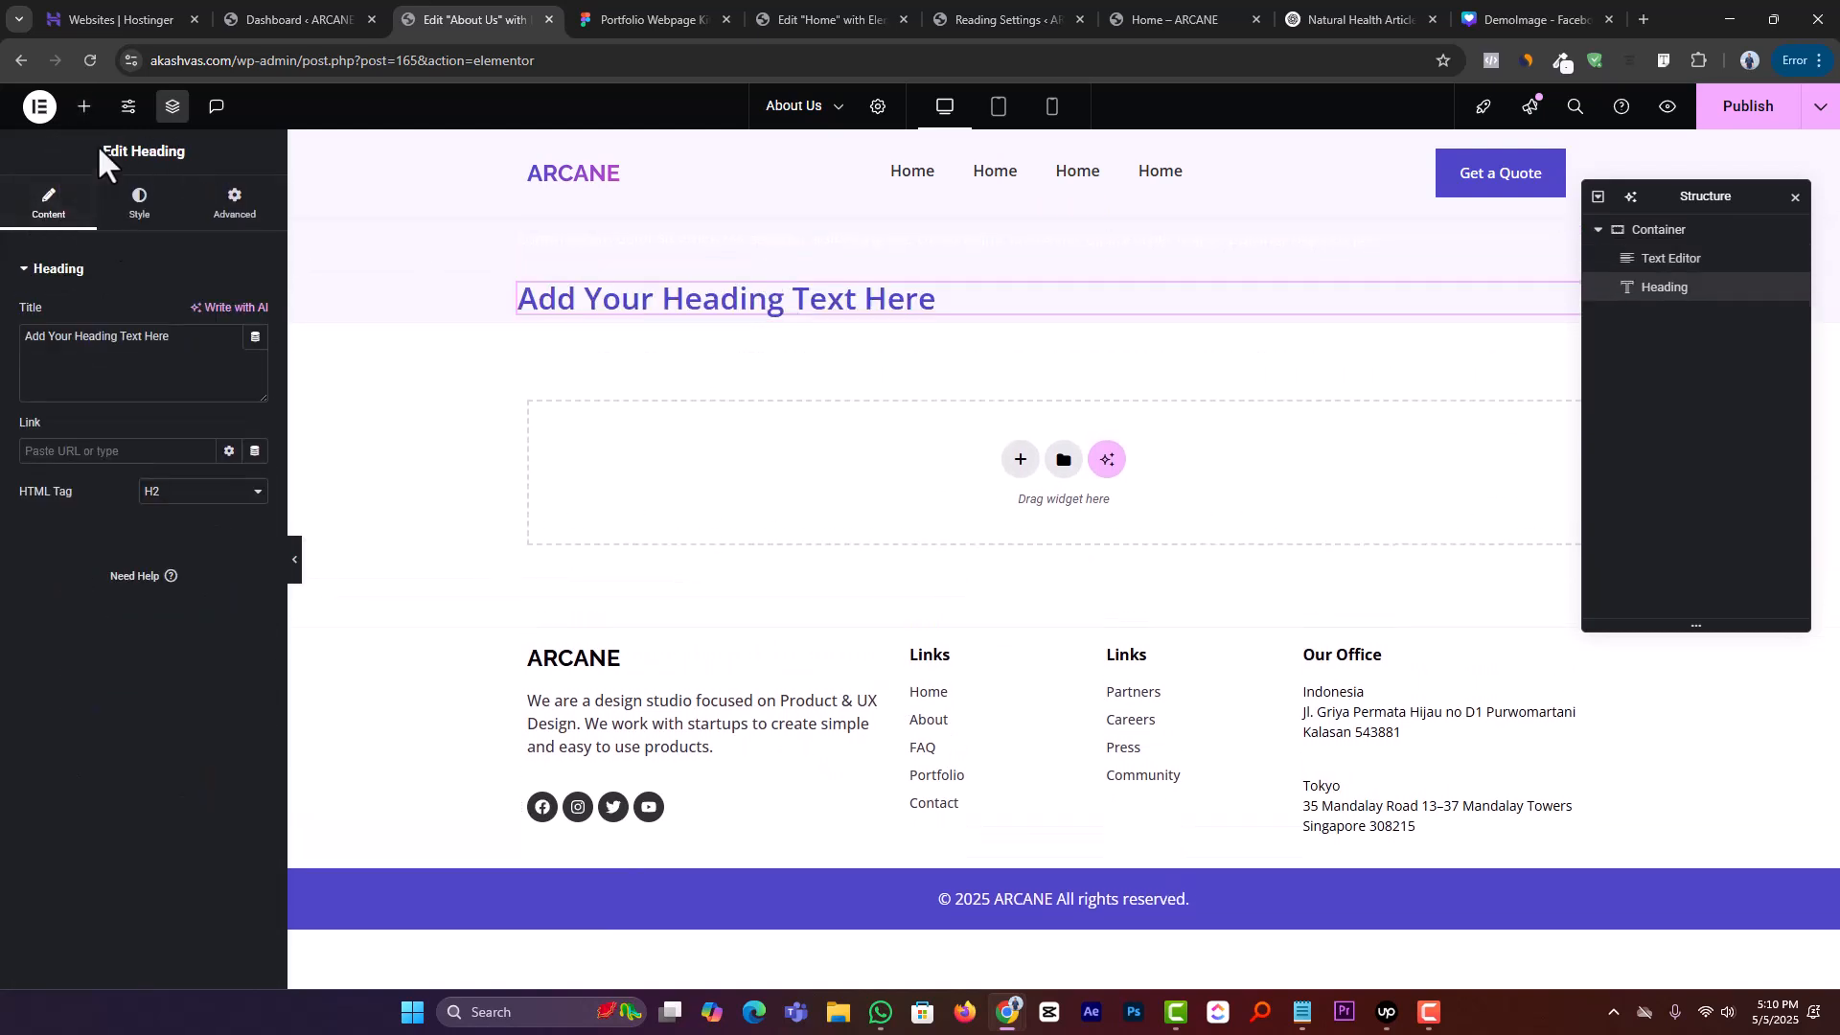
pyautogui.click(100, 109)
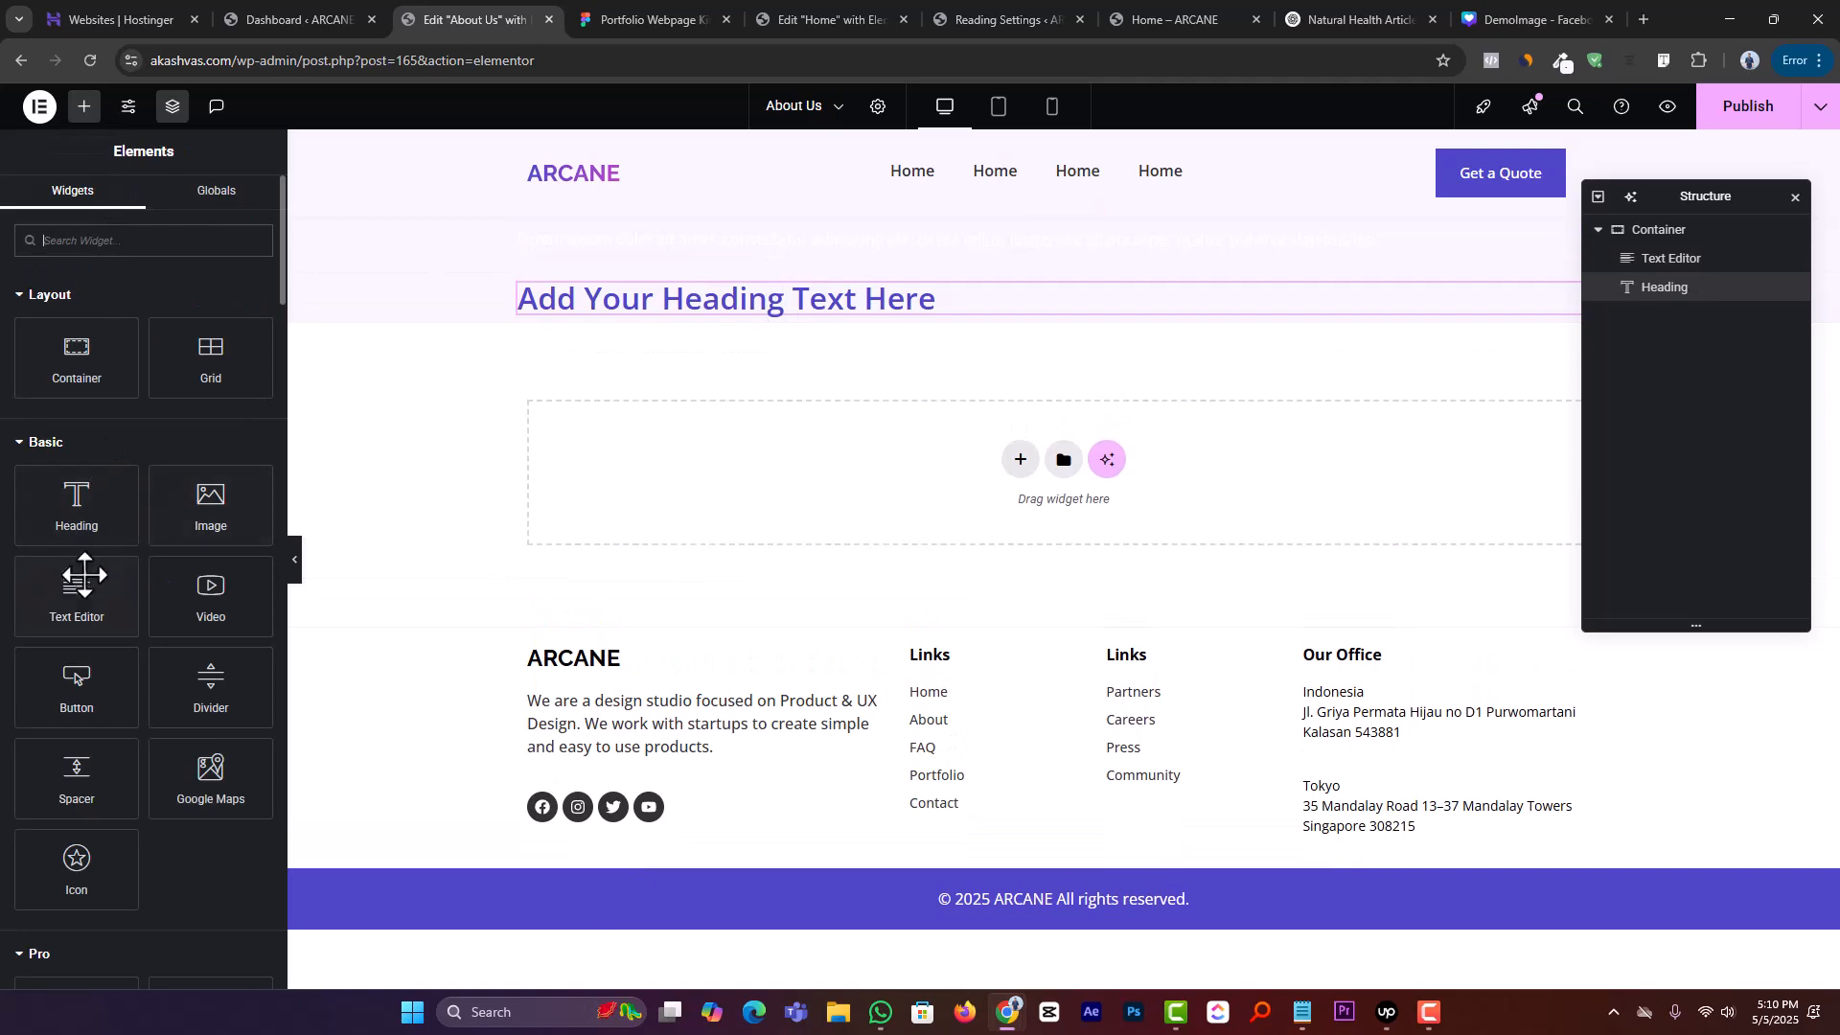
pyautogui.moveTo(83, 584); pyautogui.dragTo(672, 310)
# Copy the "ARCANE STUDIO" subtitle from the Figma design and replace the first Text Editor's placeholder text in Elementor with it
pyautogui.click(661, 21)
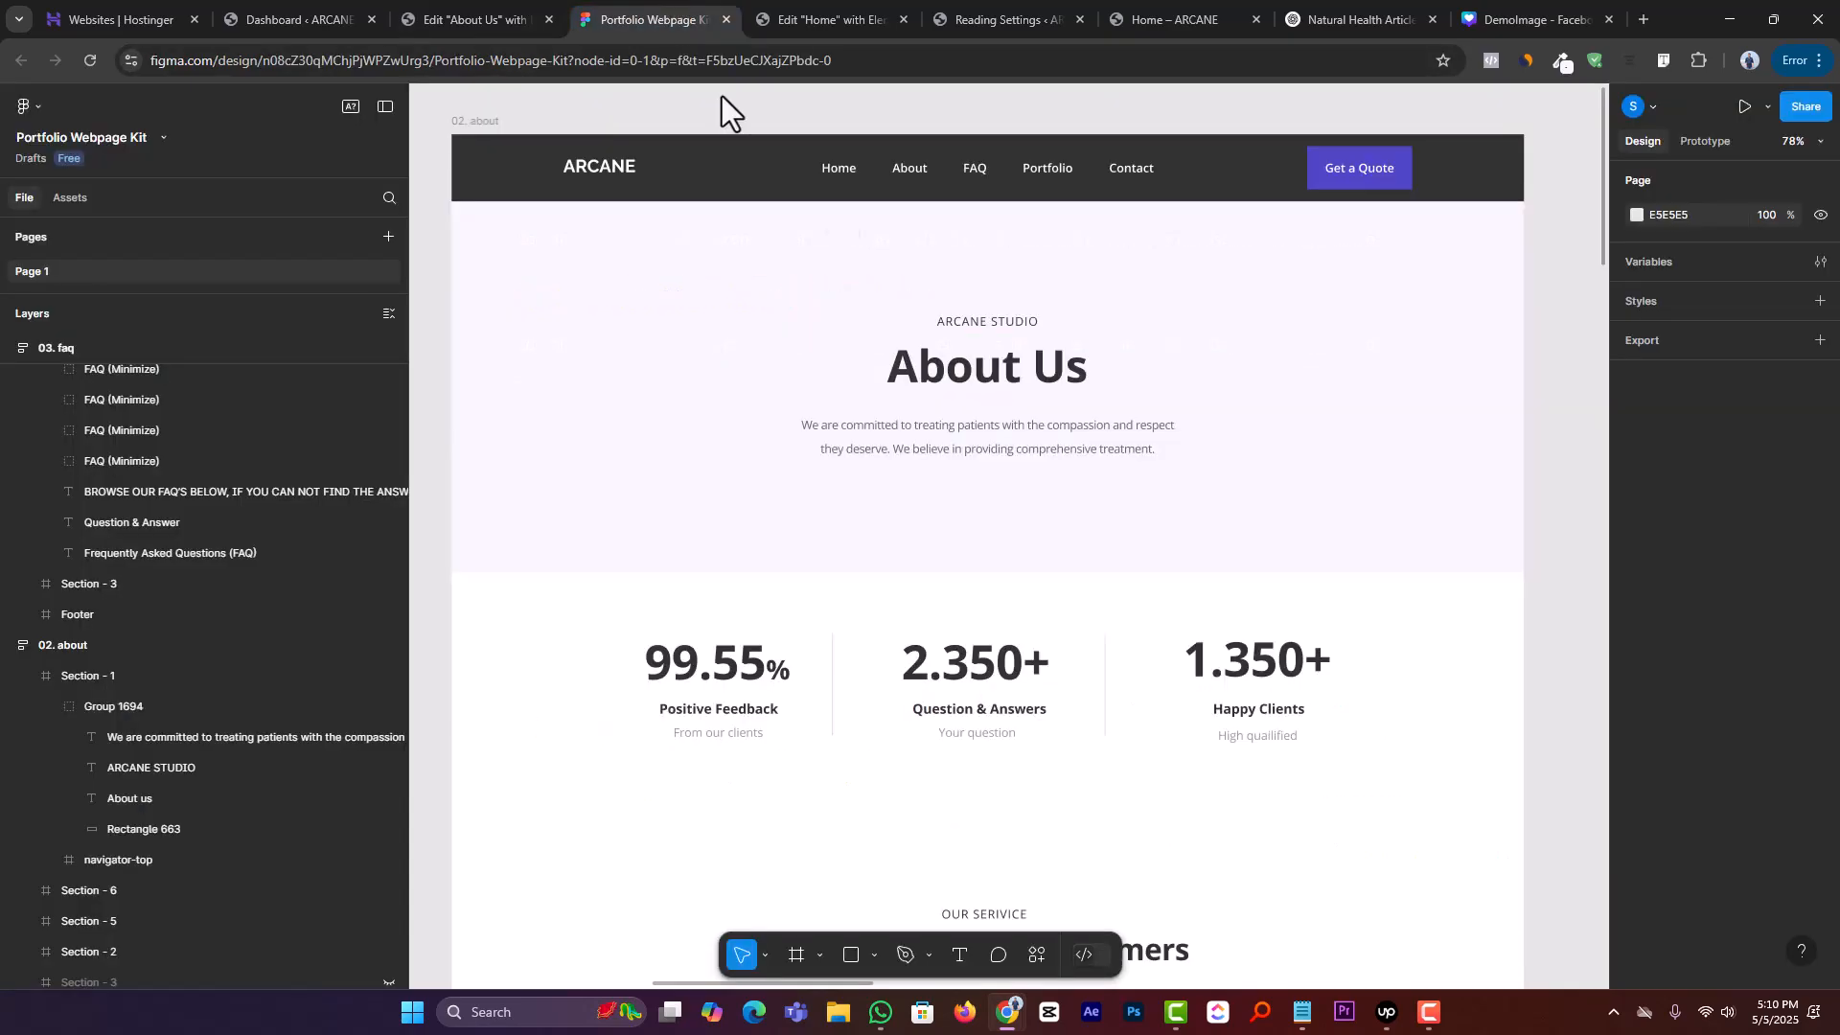
pyautogui.click(997, 326)
pyautogui.doubleClick(996, 324)
pyautogui.hotkey('ctrl', 'c')
pyautogui.click(484, 19)
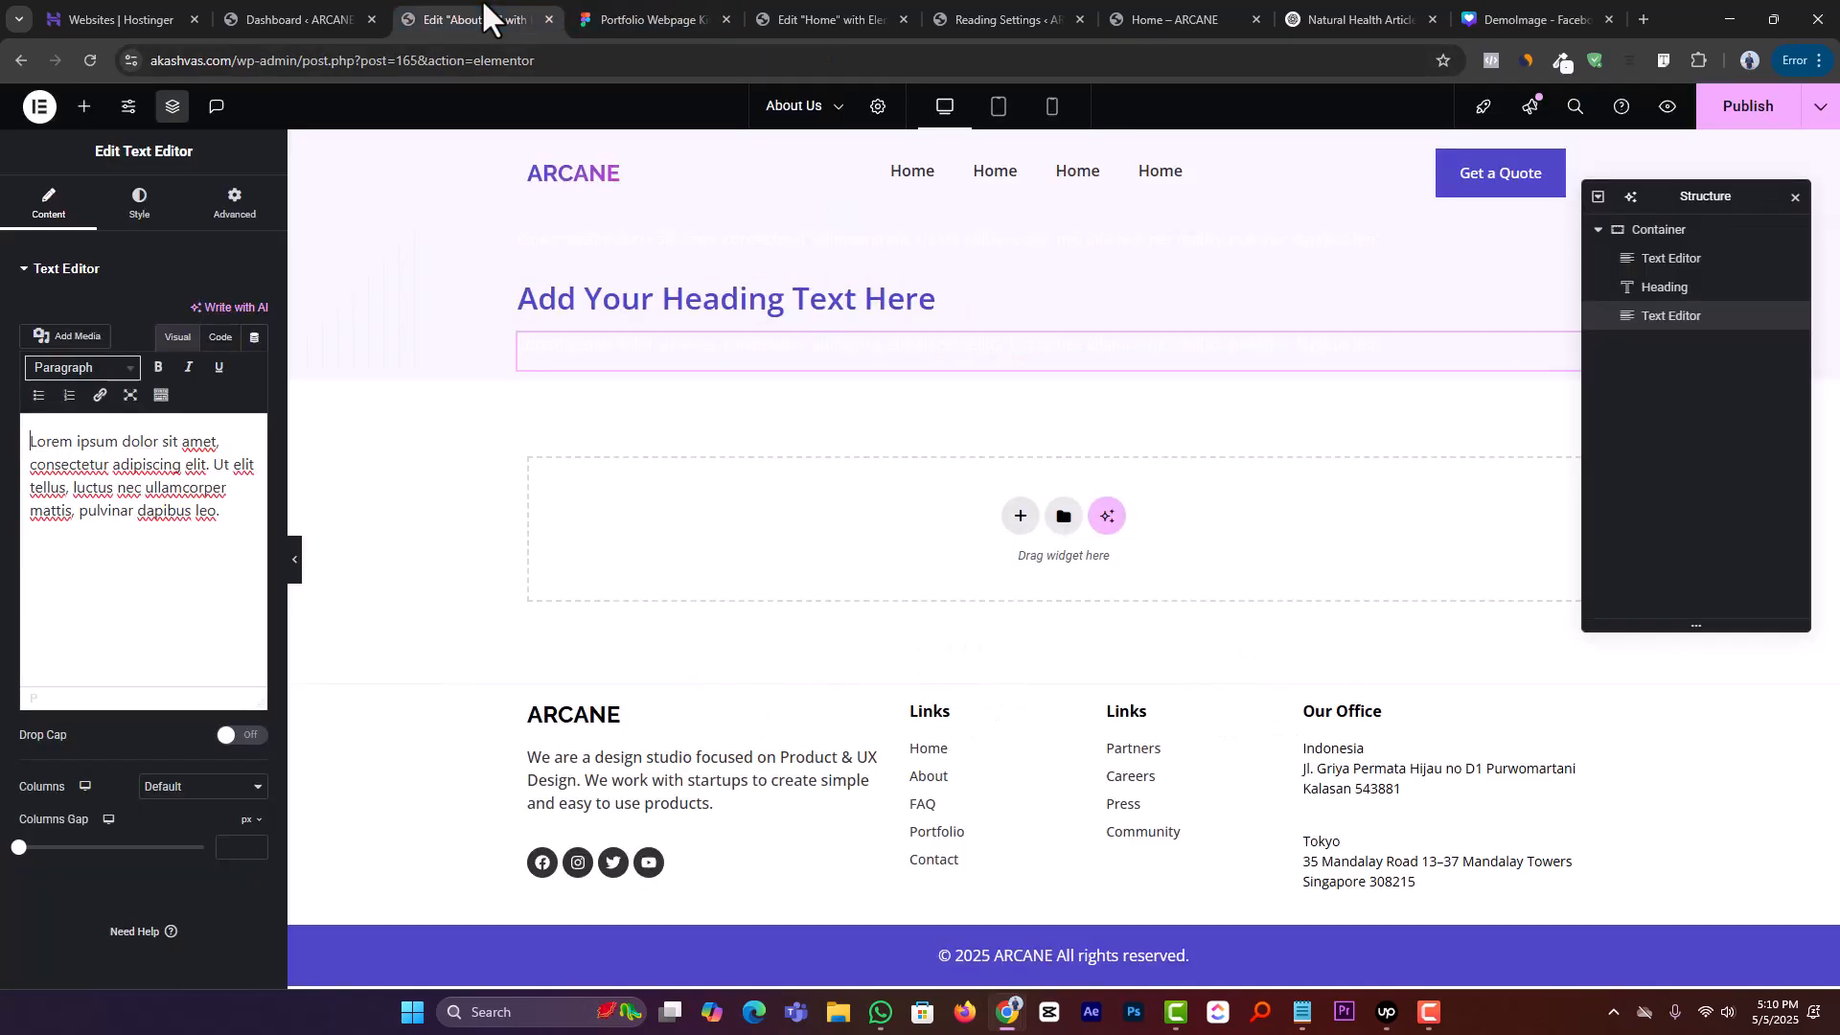
pyautogui.click(667, 246)
pyautogui.click(69, 466)
pyautogui.hotkey('ctrl', 'a')
pyautogui.hotkey('ctrl', 'v')
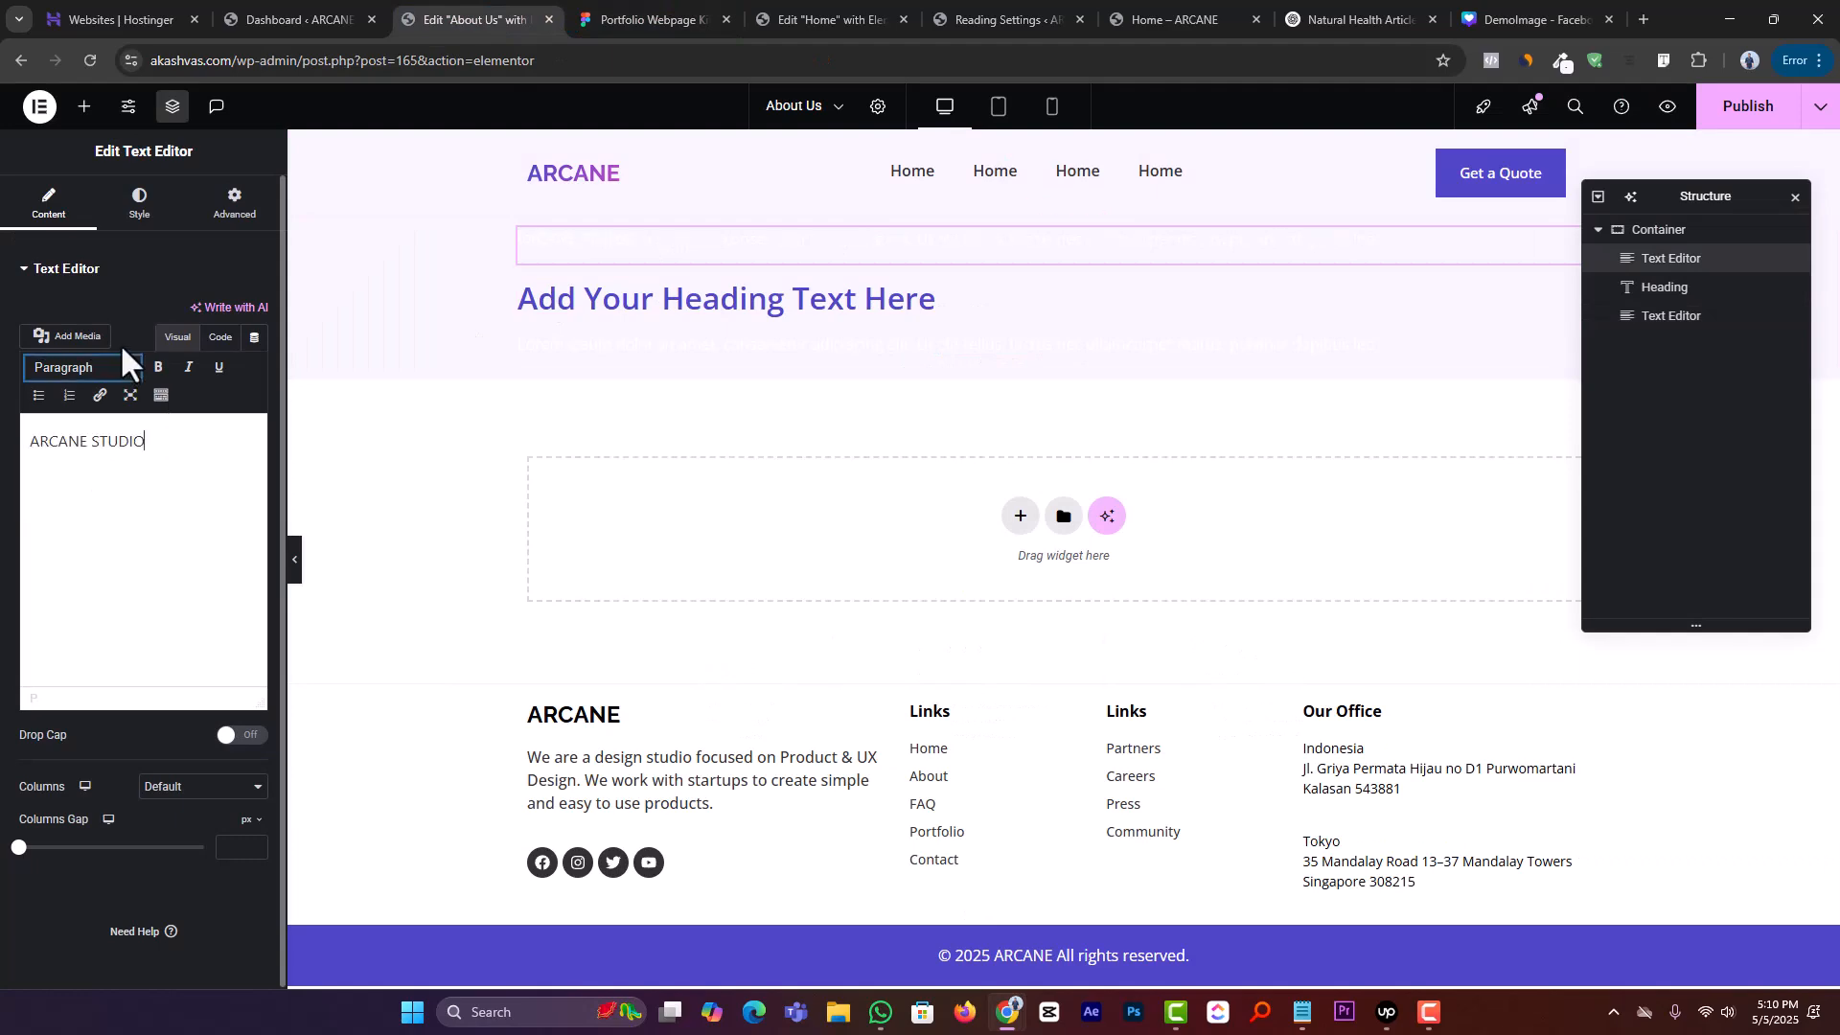
# Check the subtitle's styling in Figma and set its text color in Elementor to the global Secondary color
pyautogui.click(140, 206)
pyautogui.click(670, 4)
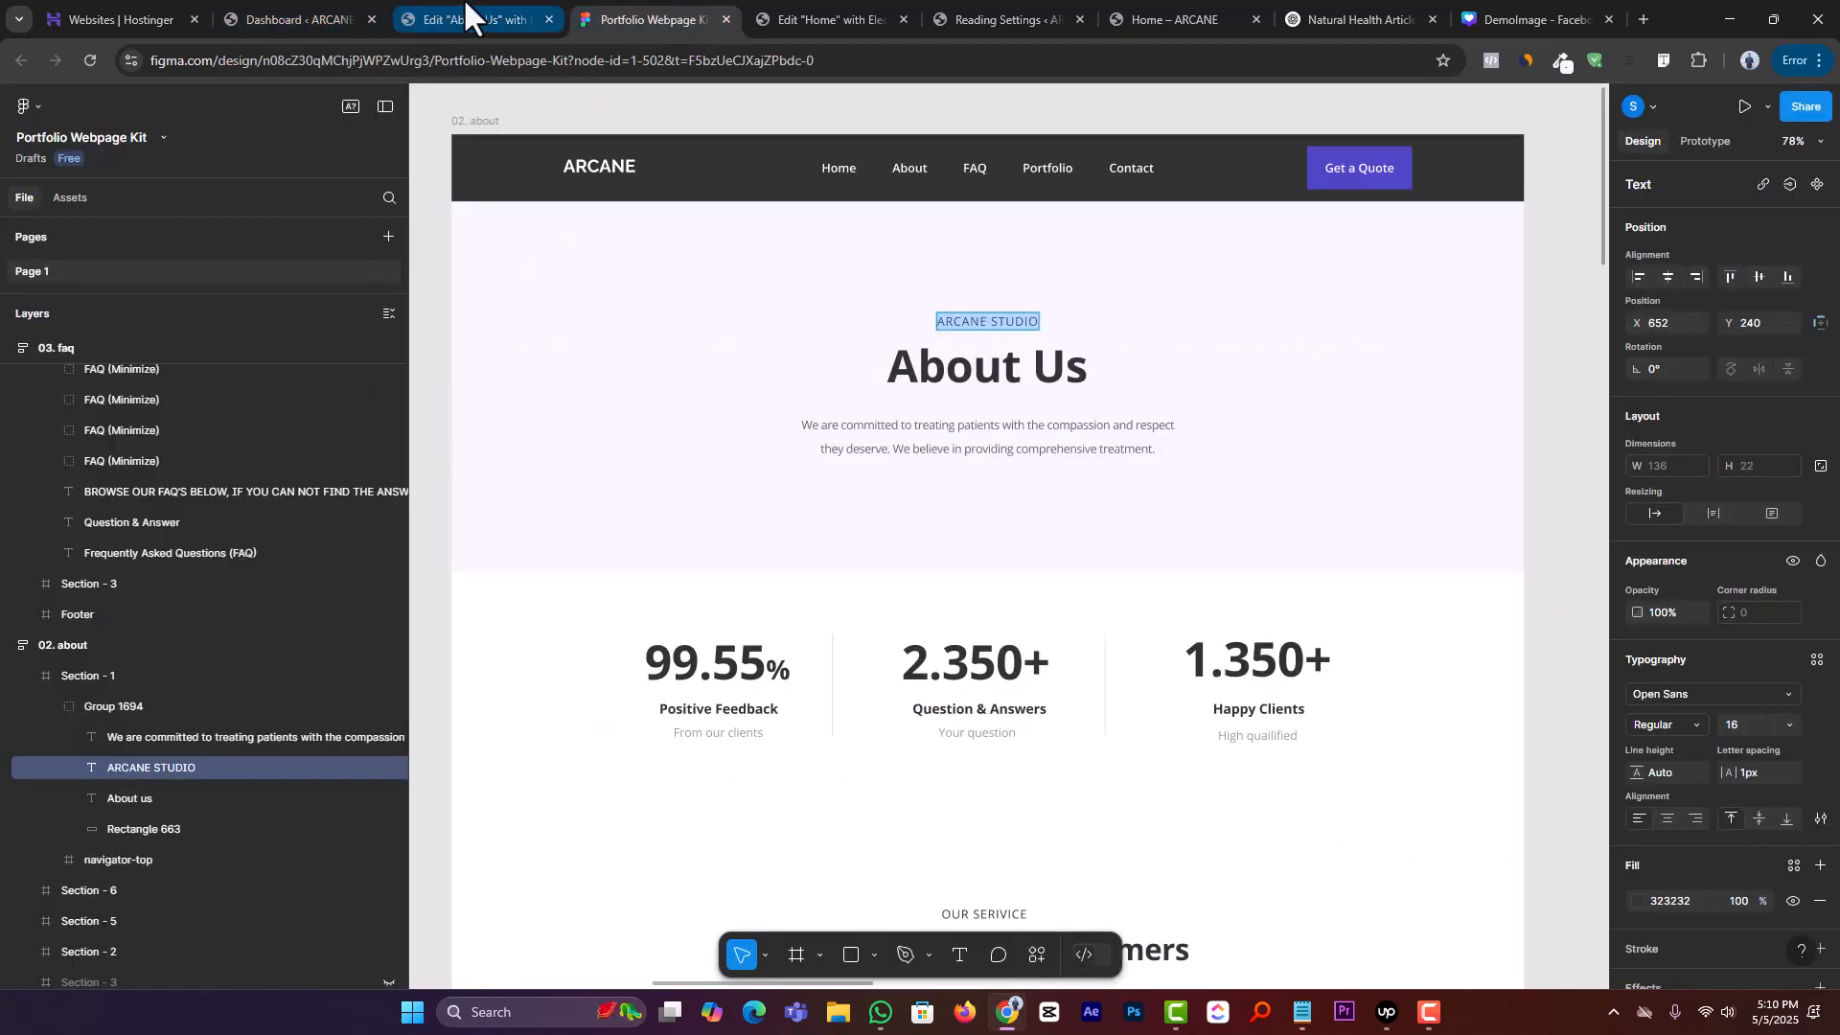
pyautogui.click(440, 2)
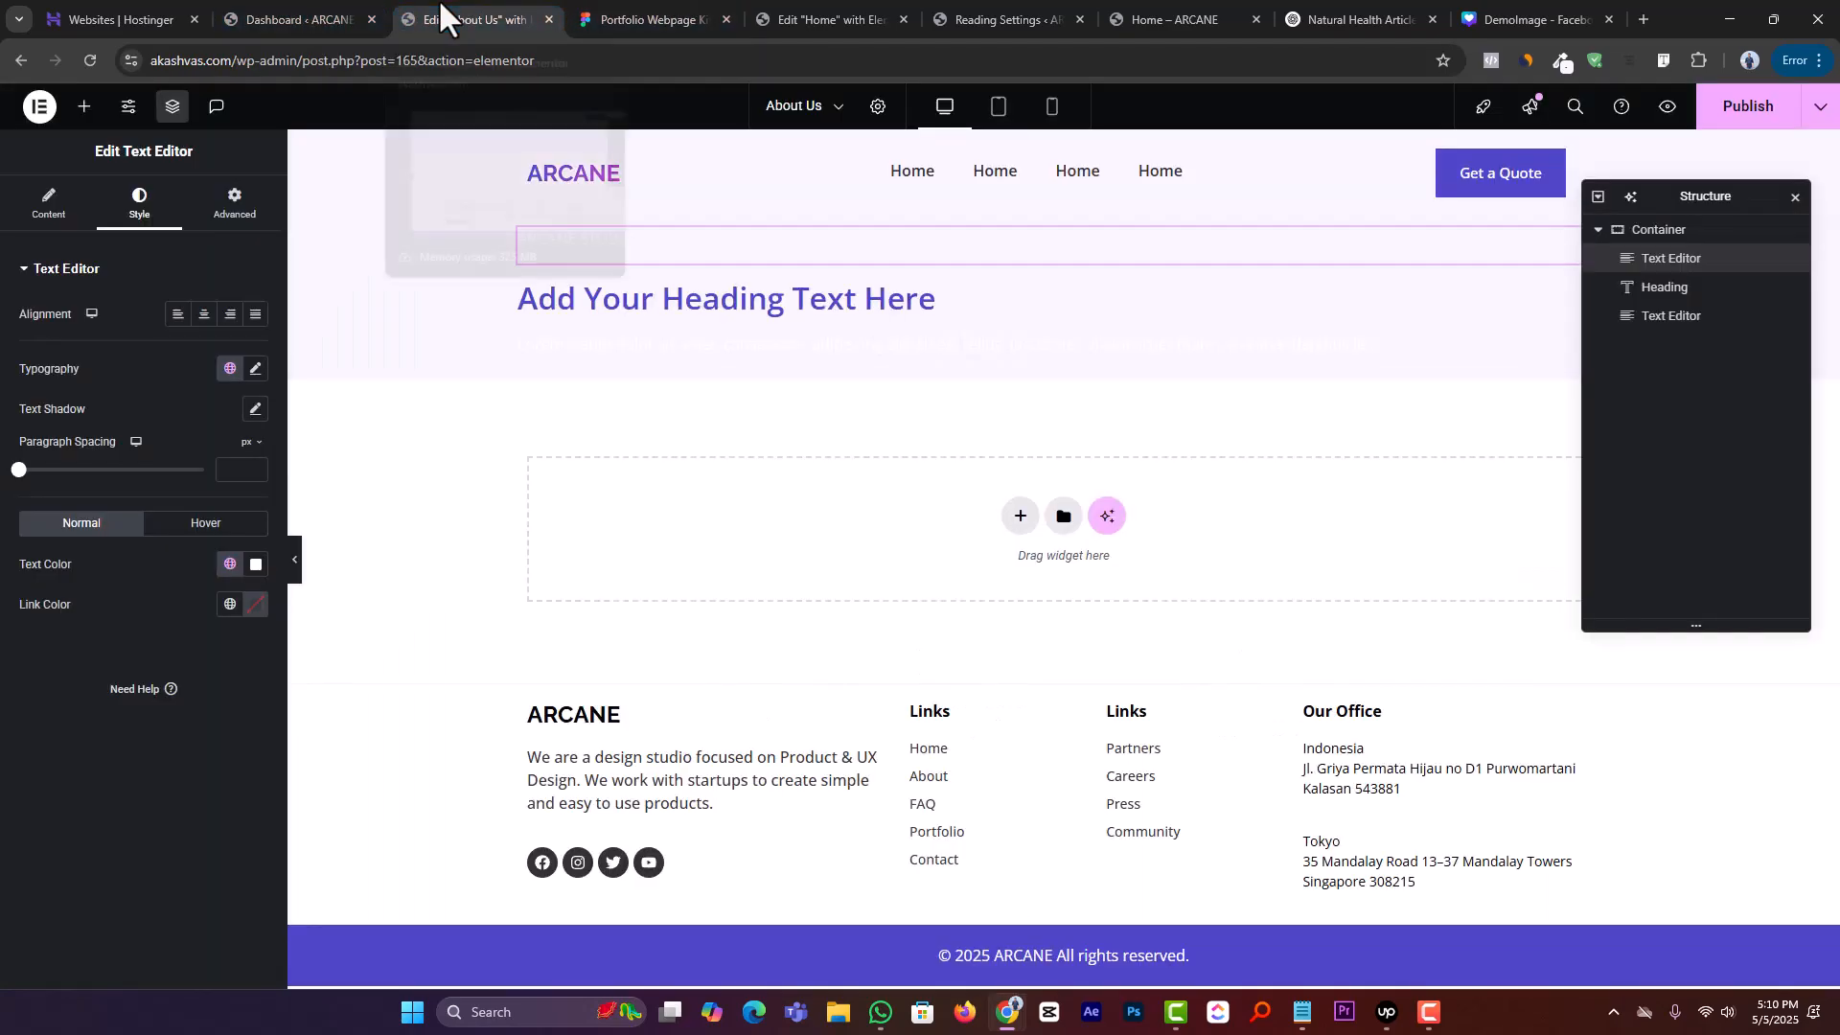
pyautogui.click(230, 564)
pyautogui.click(171, 684)
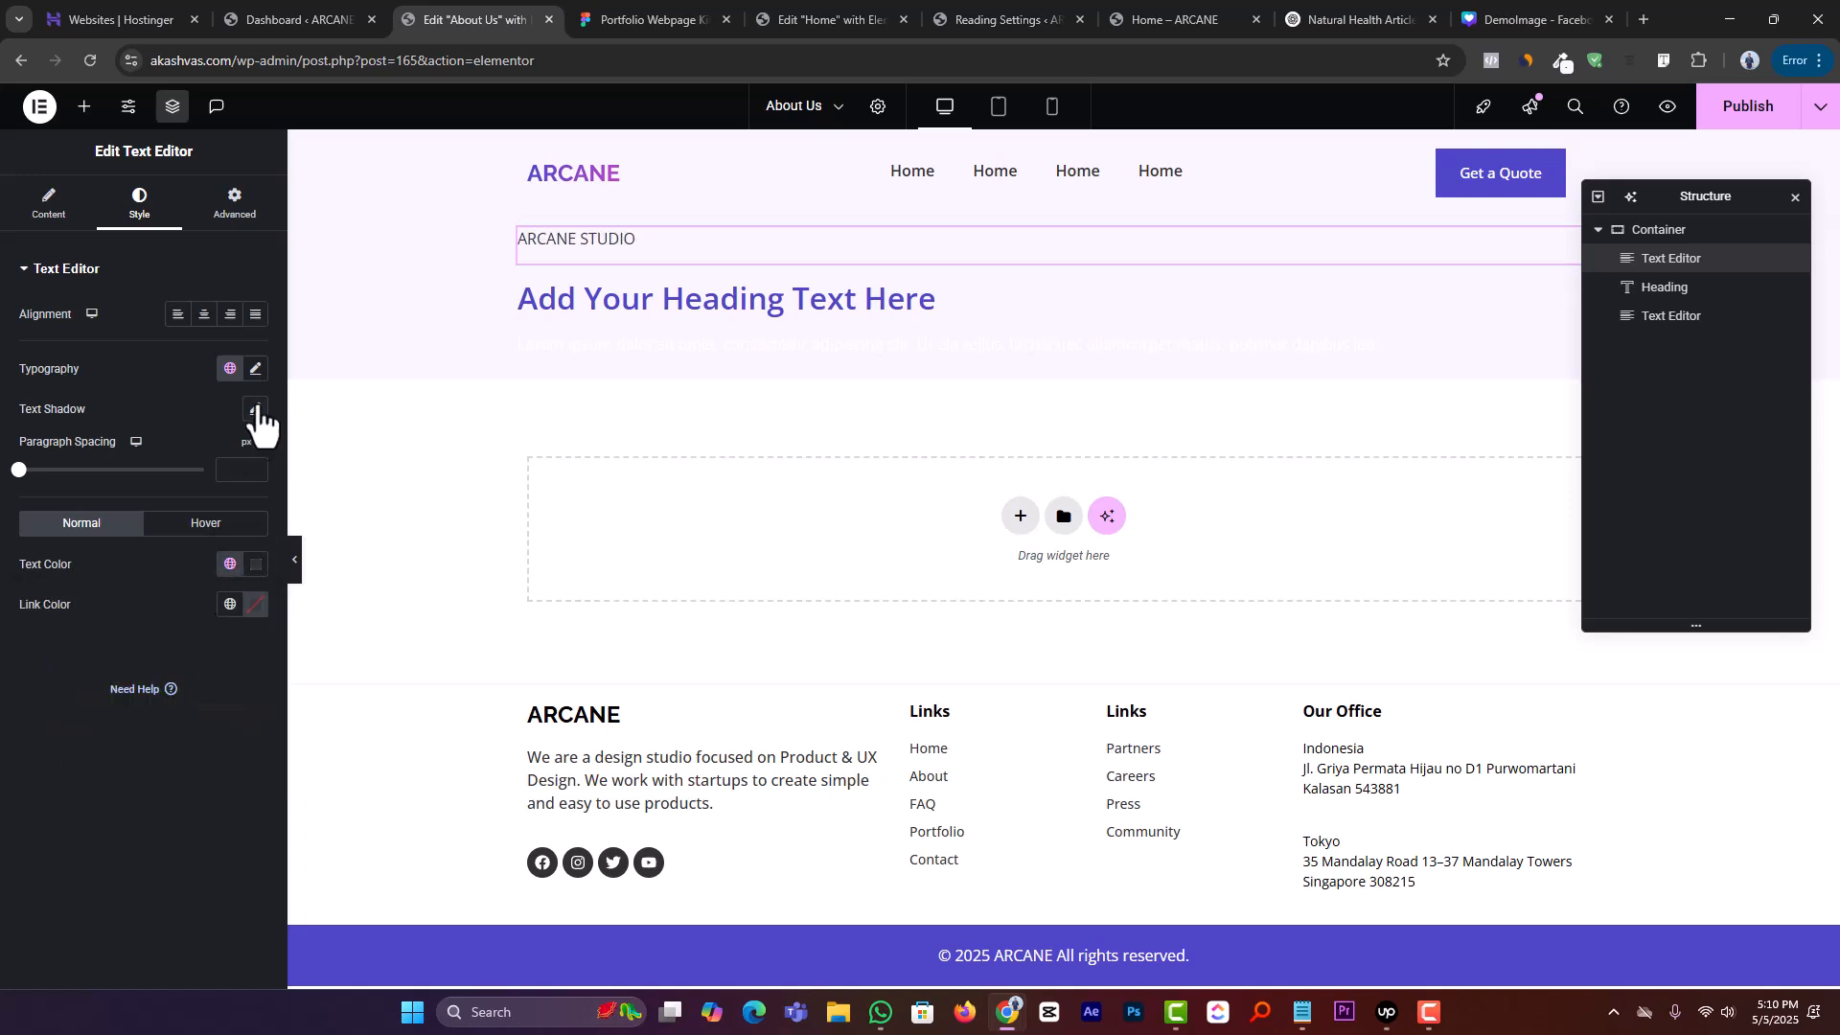
# Set the subtitle's typography to weight 500 (Medium) and size 16 px, matching the Figma size, and center the text
pyautogui.click(255, 370)
pyautogui.click(206, 558)
pyautogui.click(184, 655)
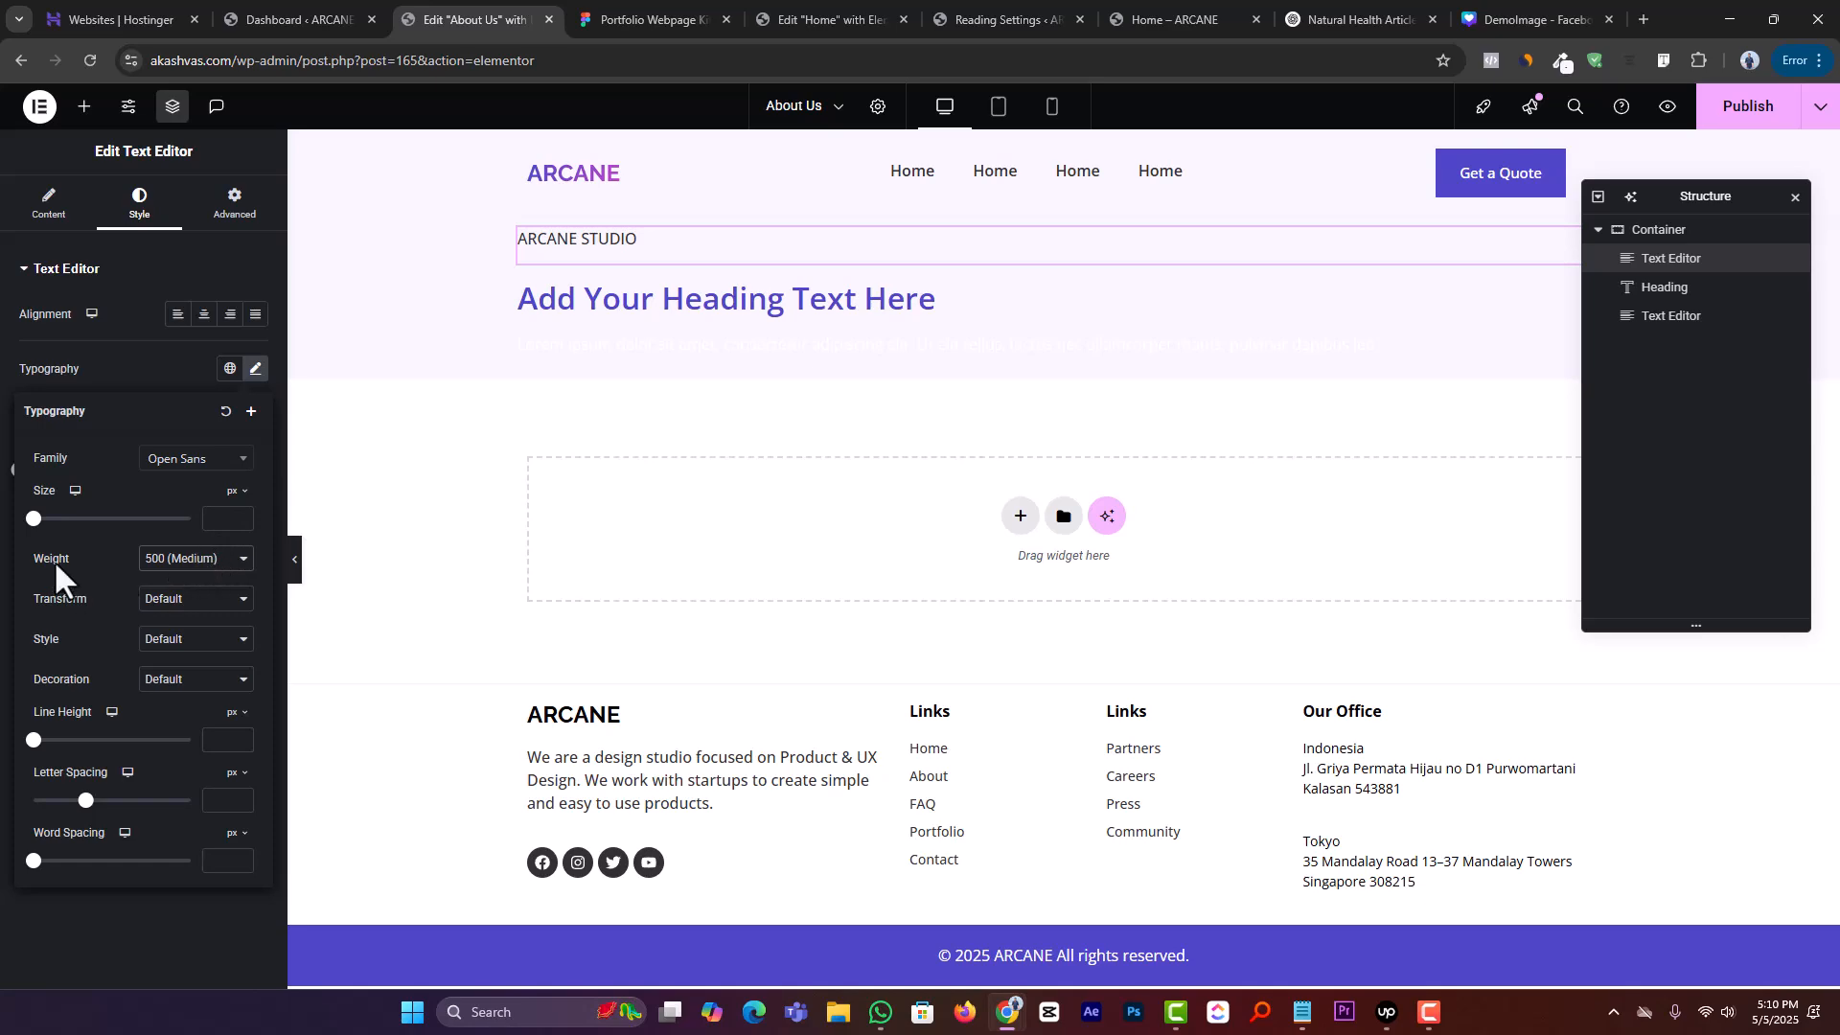
pyautogui.click(652, 20)
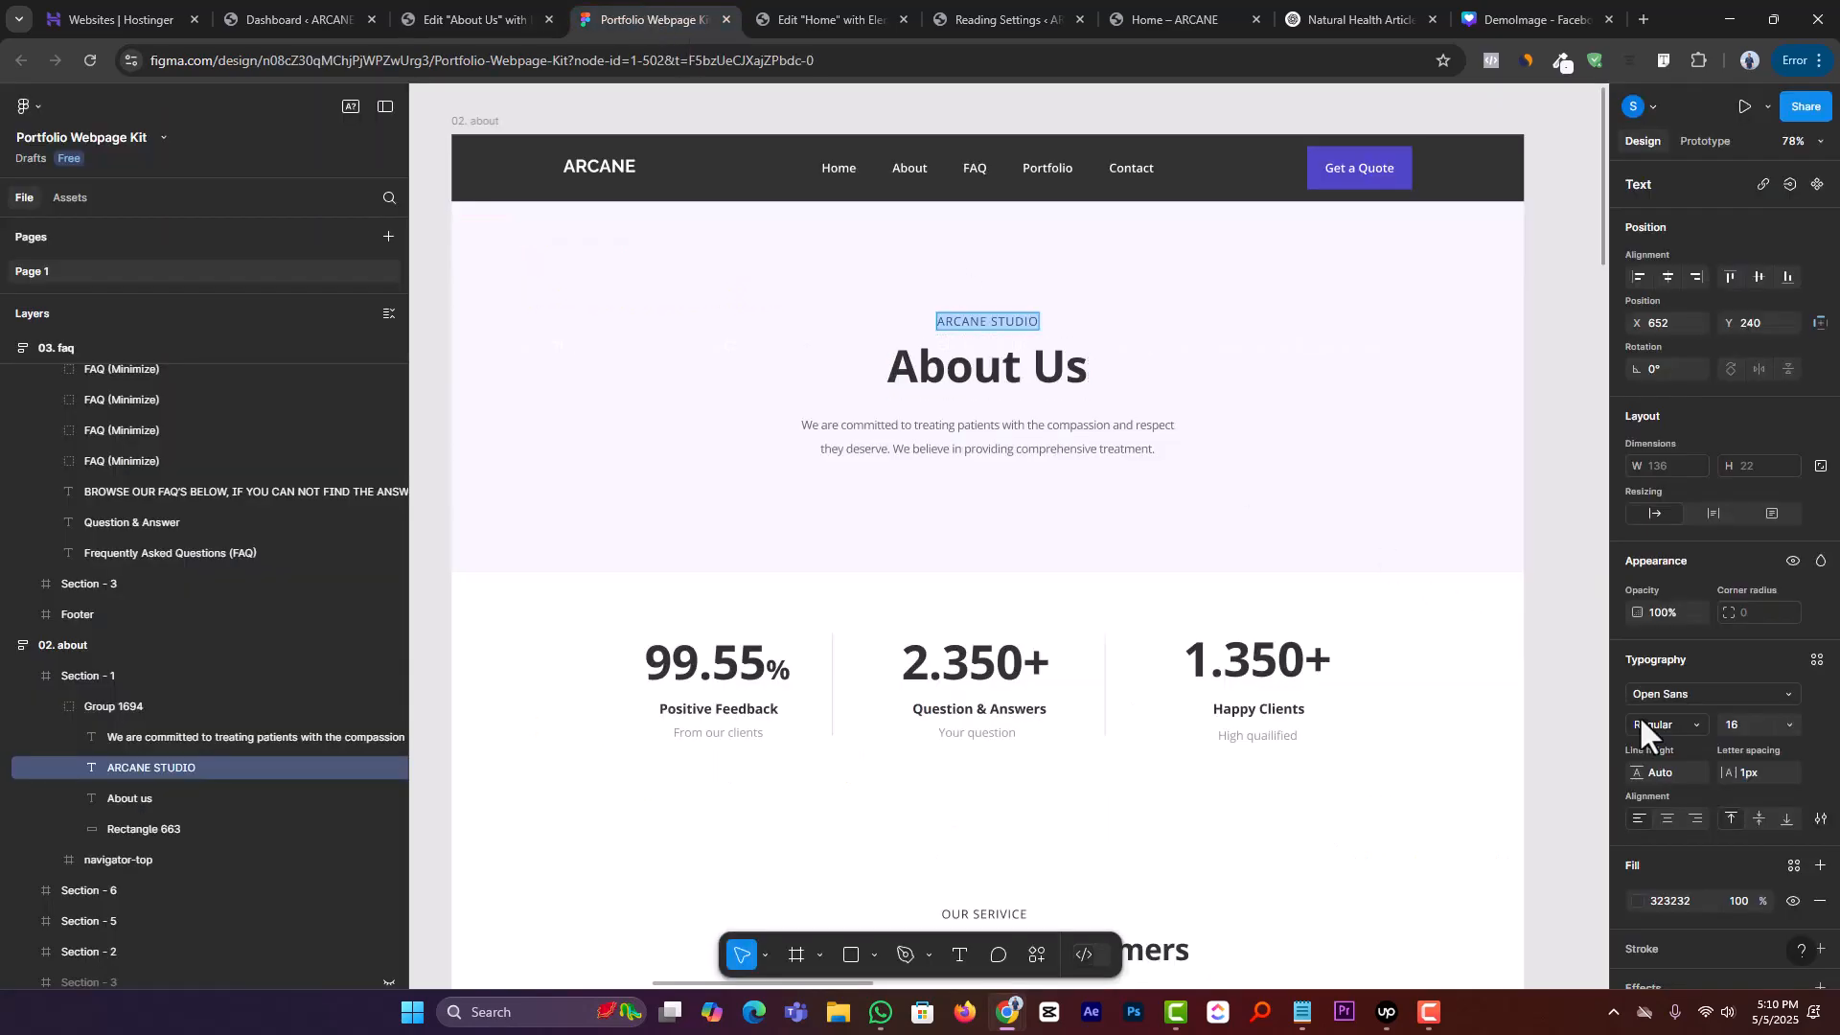
pyautogui.click(517, 17)
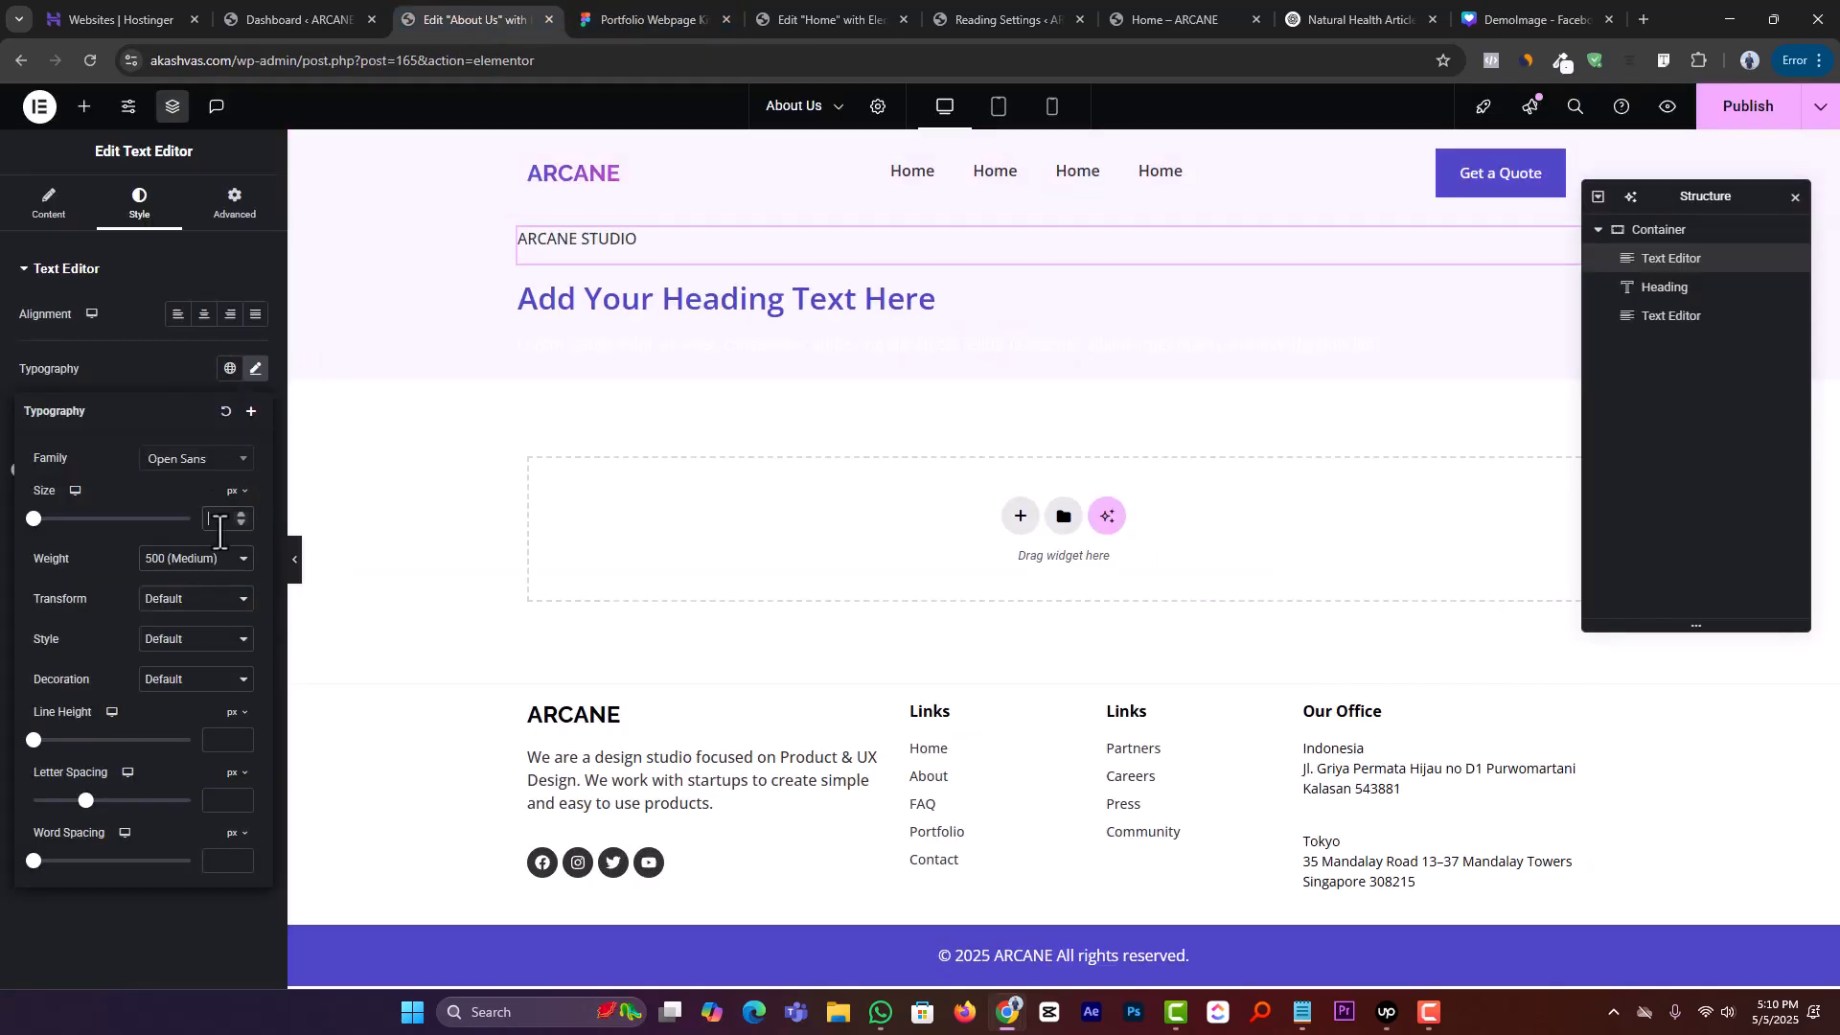
pyautogui.write('16')
pyautogui.click(203, 318)
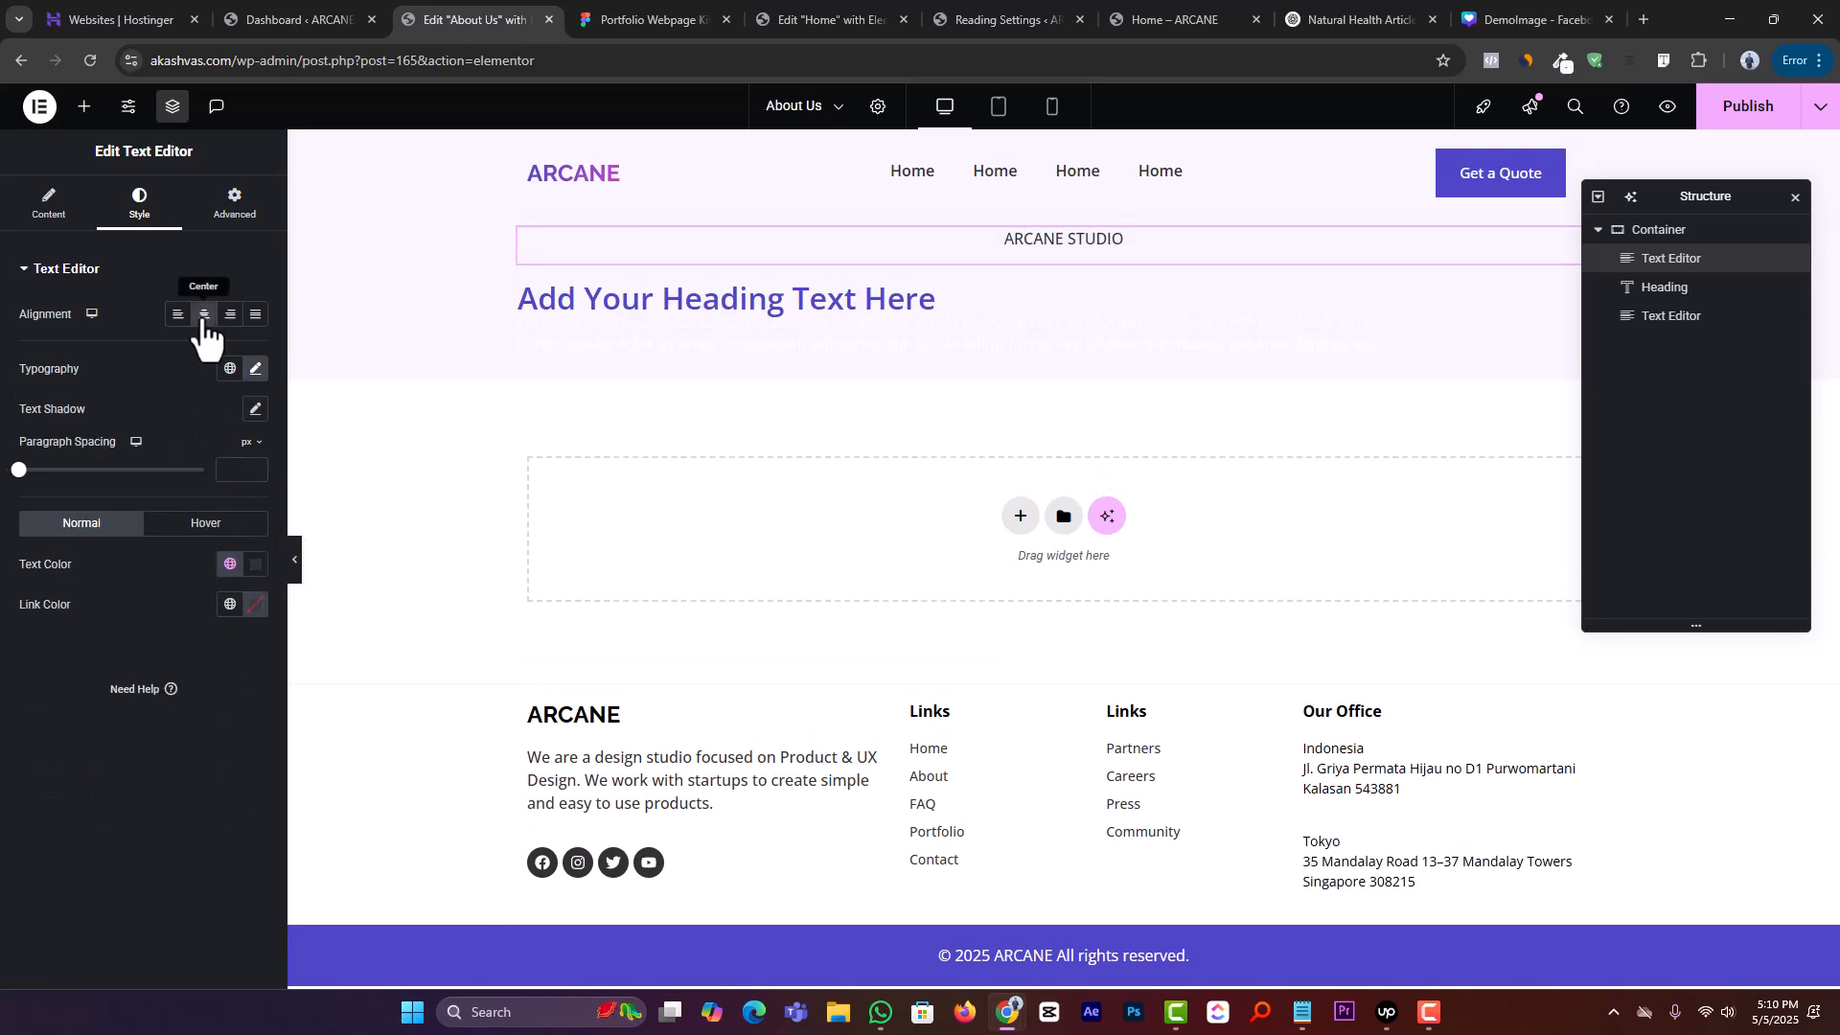
# Check the hero heading text in Figma and set the Elementor Heading widget's title to "About us"
pyautogui.click(859, 297)
pyautogui.click(648, 19)
pyautogui.doubleClick(1019, 369)
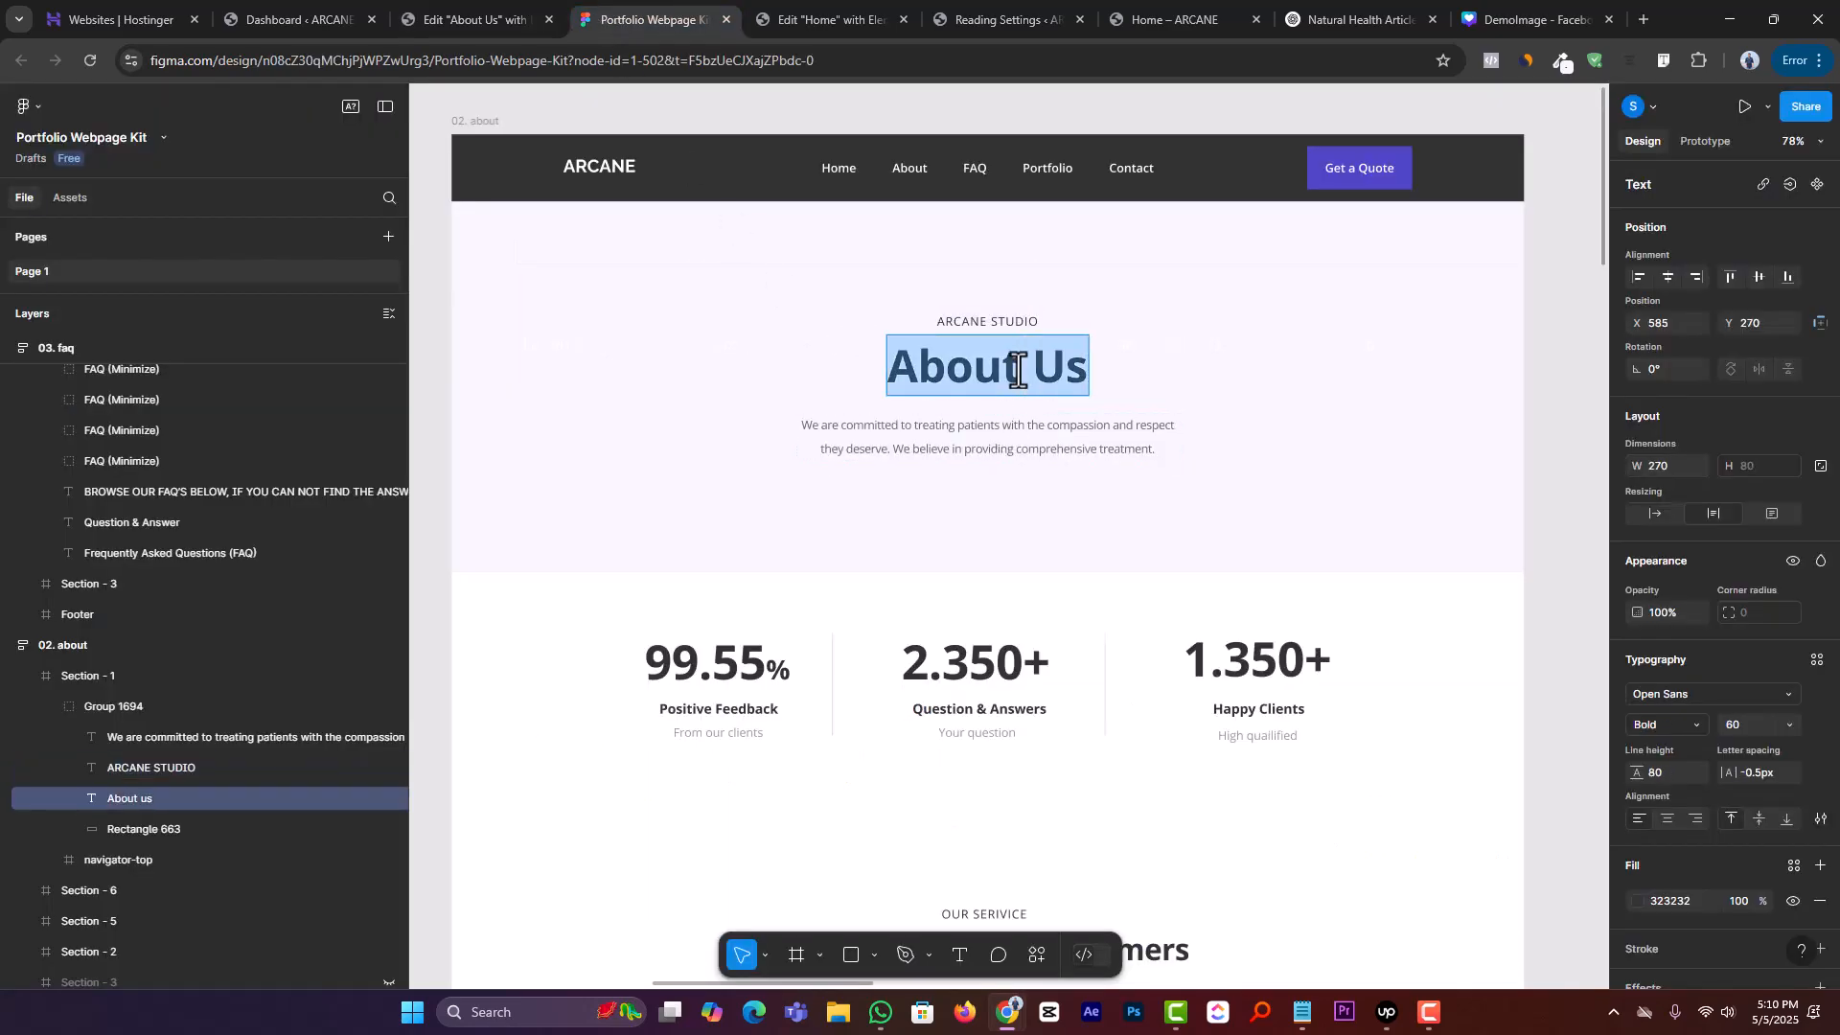
pyautogui.click(443, 18)
pyautogui.write('About us')
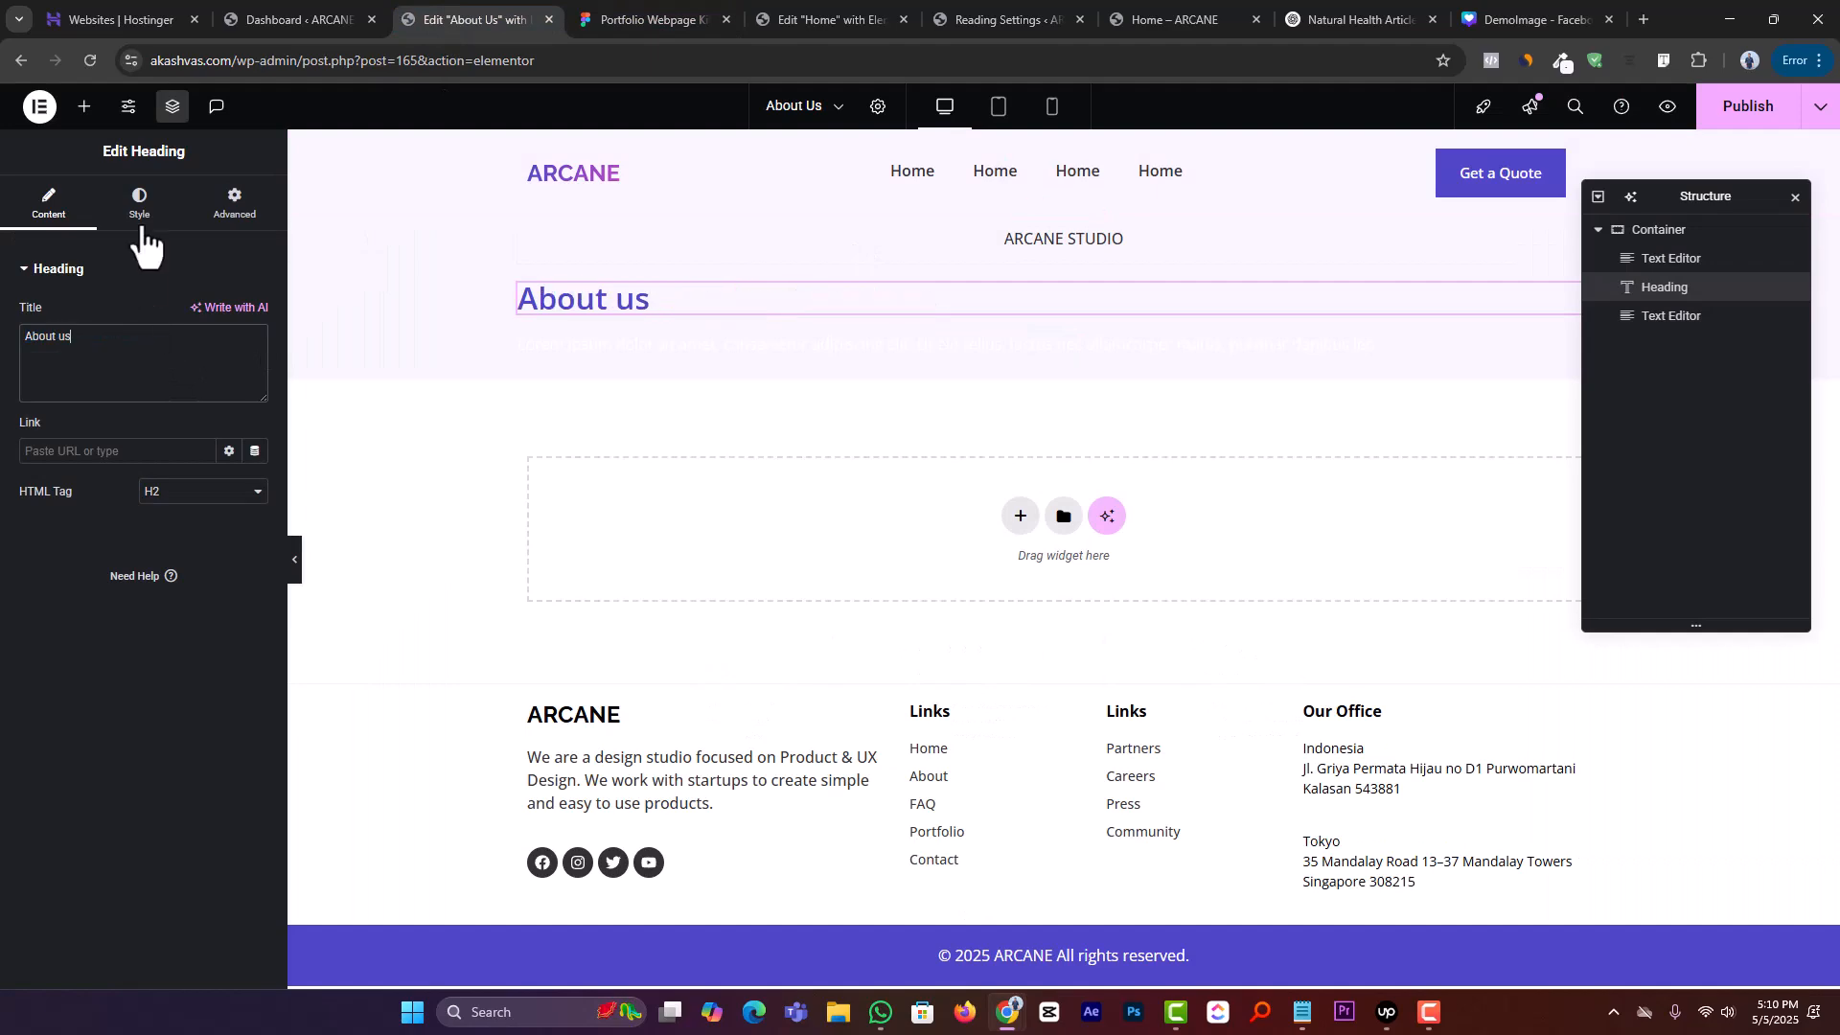
# Center the "About us" heading and set its text color to the global Accent color
pyautogui.click(142, 218)
pyautogui.click(203, 314)
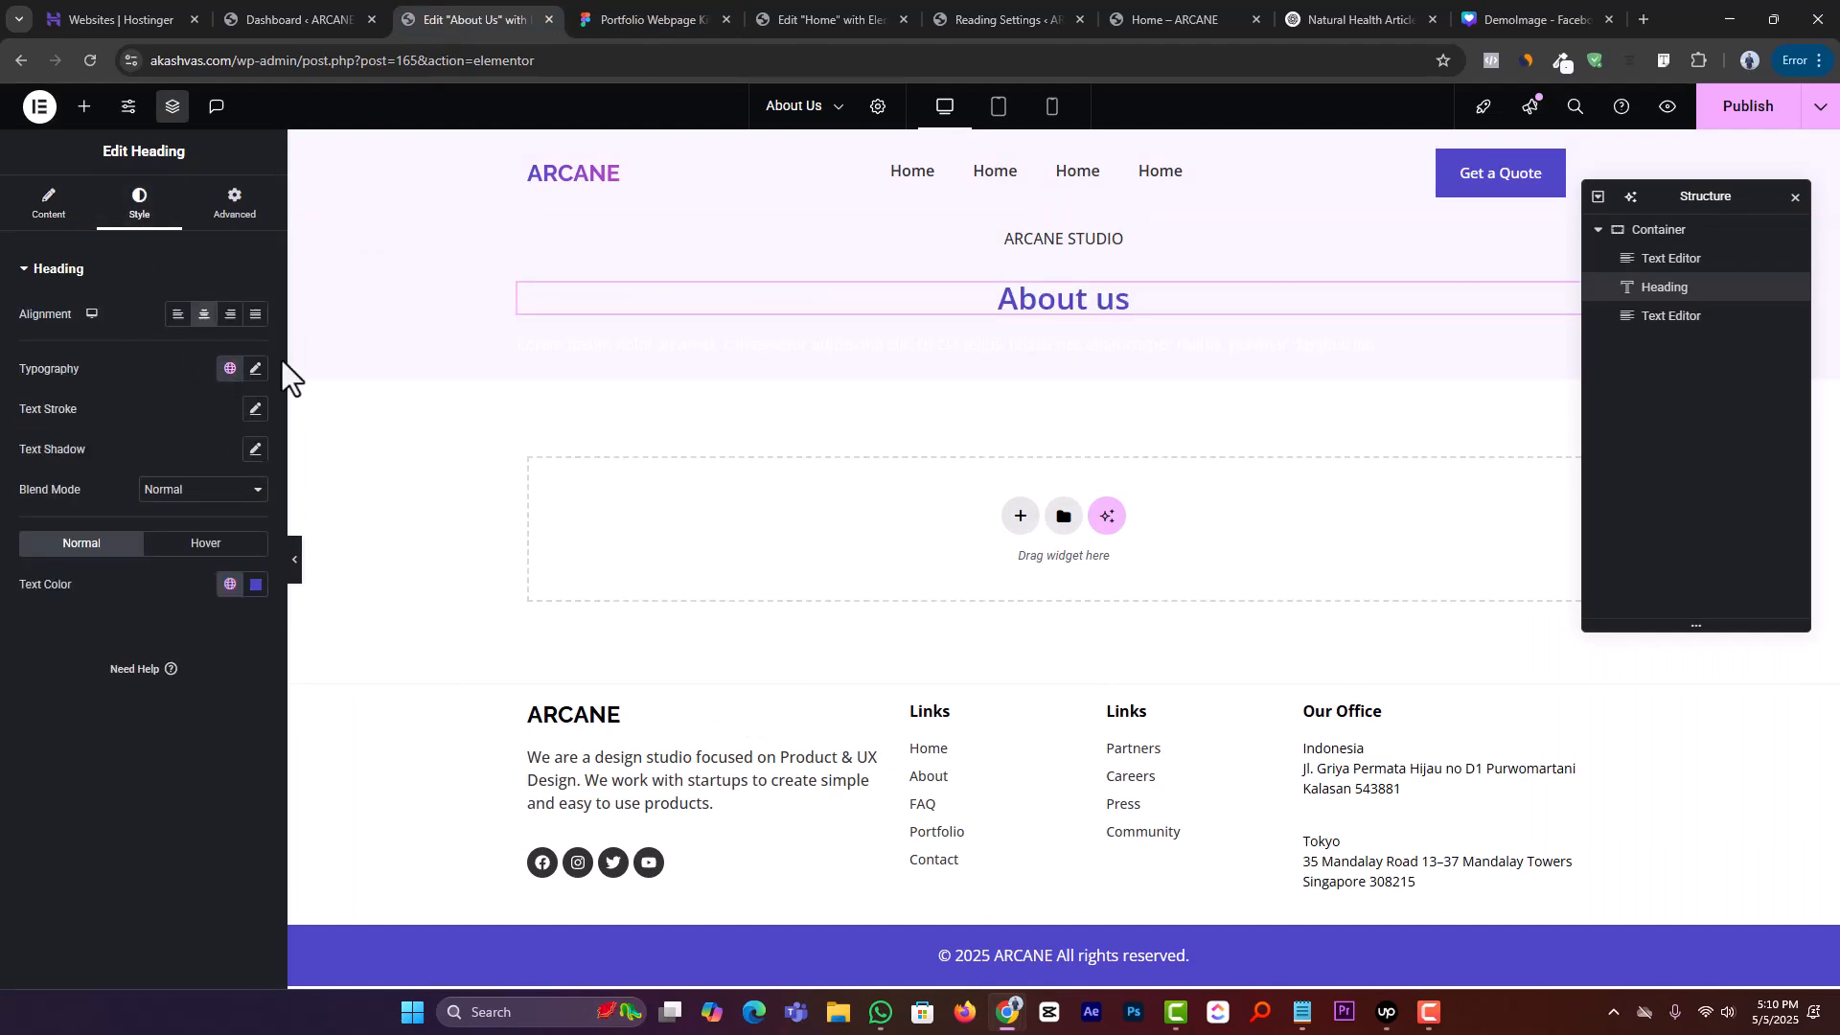
pyautogui.click(681, 17)
pyautogui.click(514, 17)
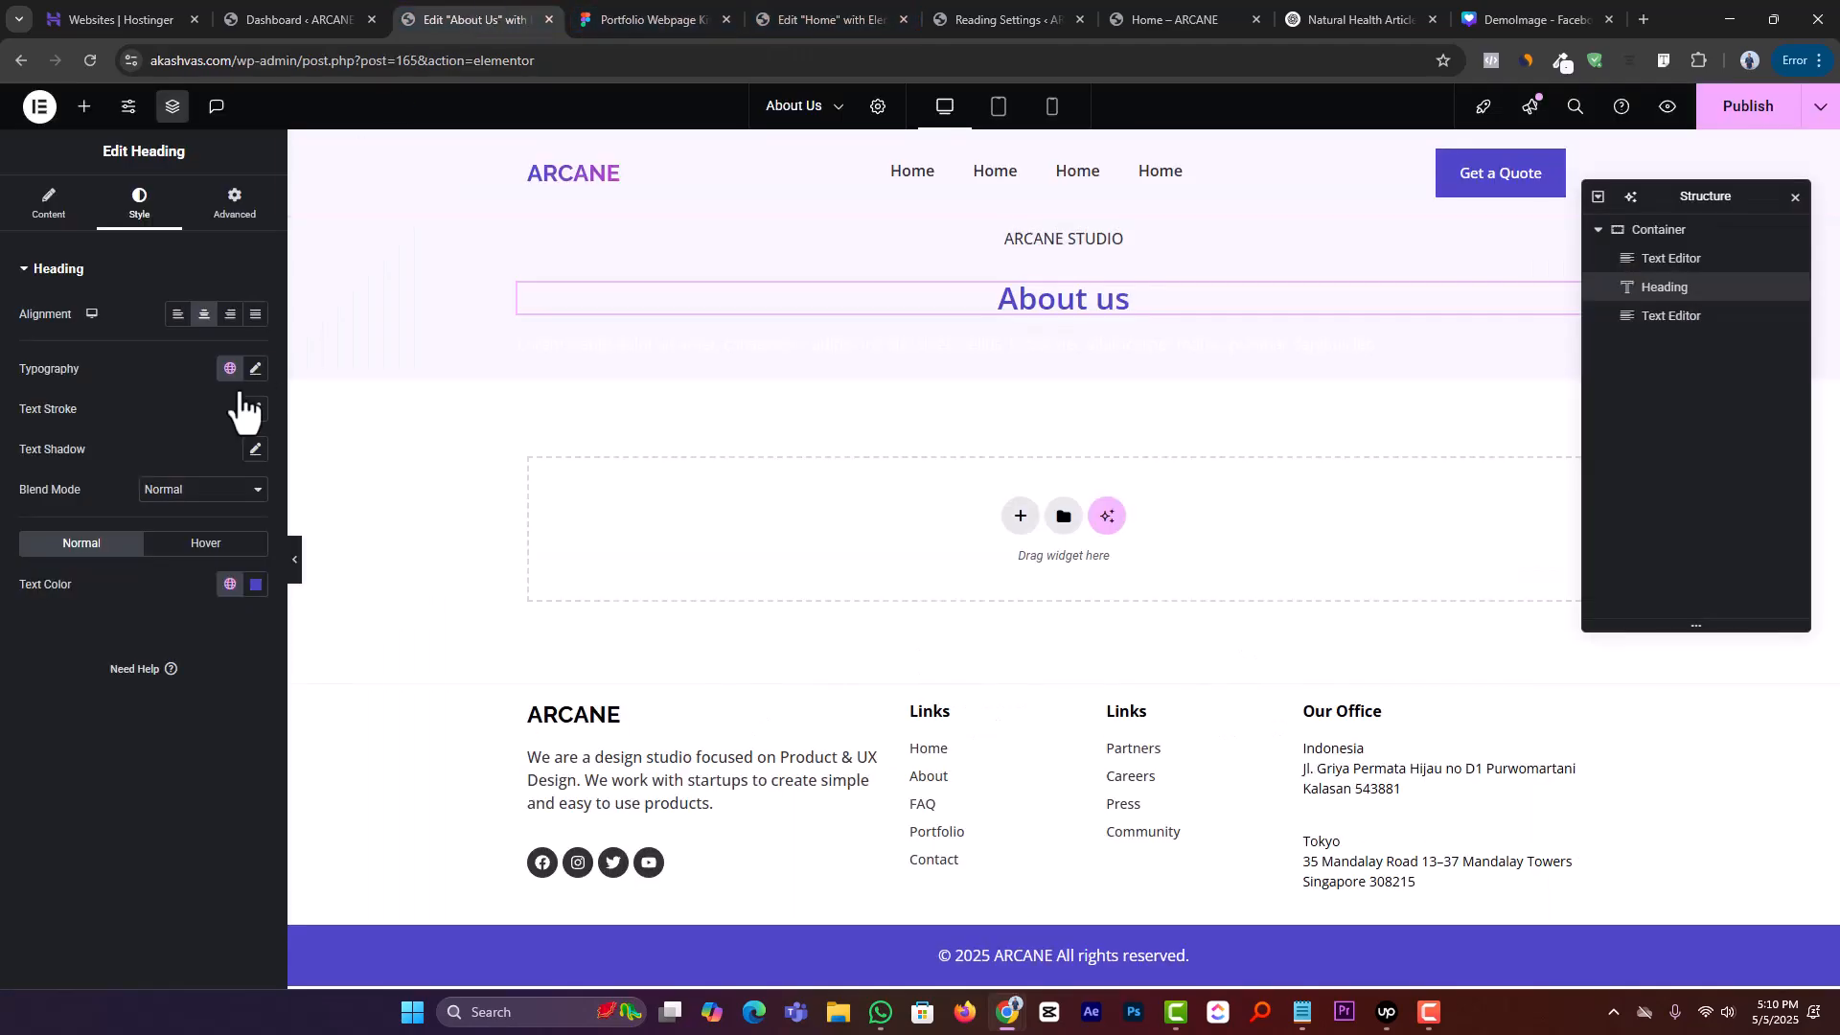
pyautogui.click(230, 586)
pyautogui.click(198, 790)
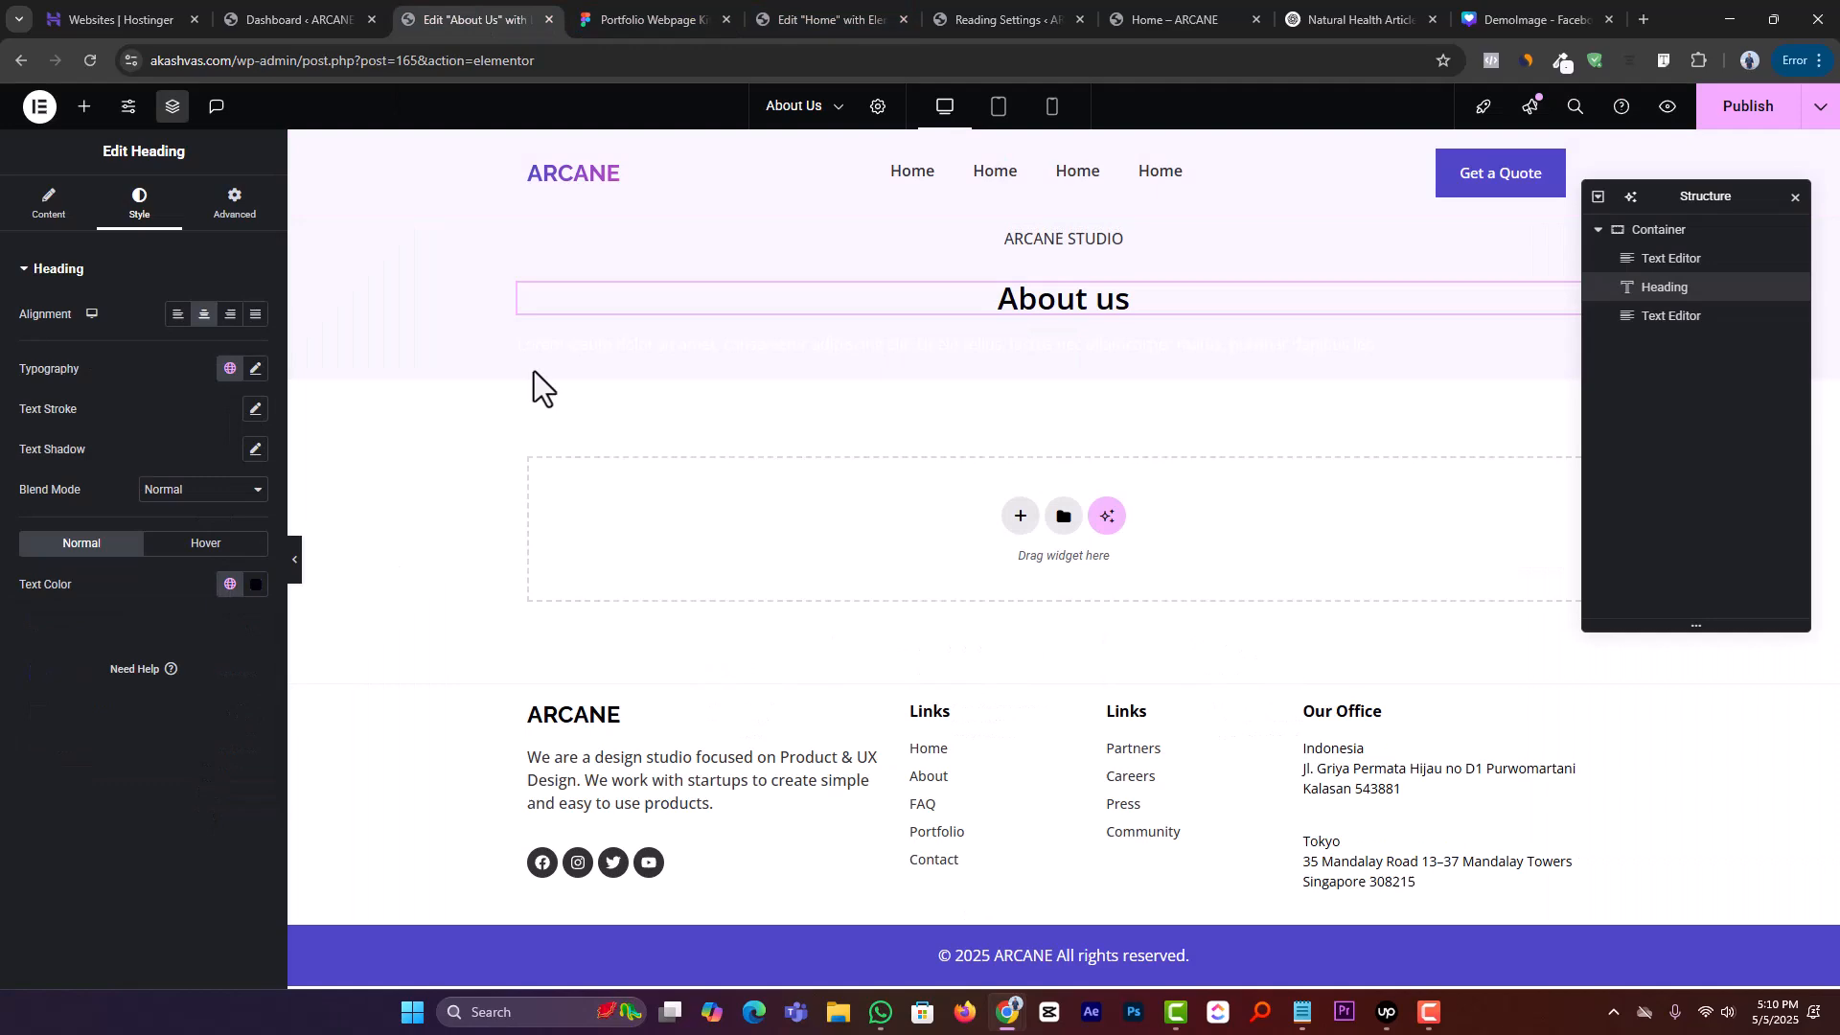
# Check the heading's typography in Figma and set the Elementor heading to size 60 px and weight 700 (Bold)
pyautogui.click(619, 13)
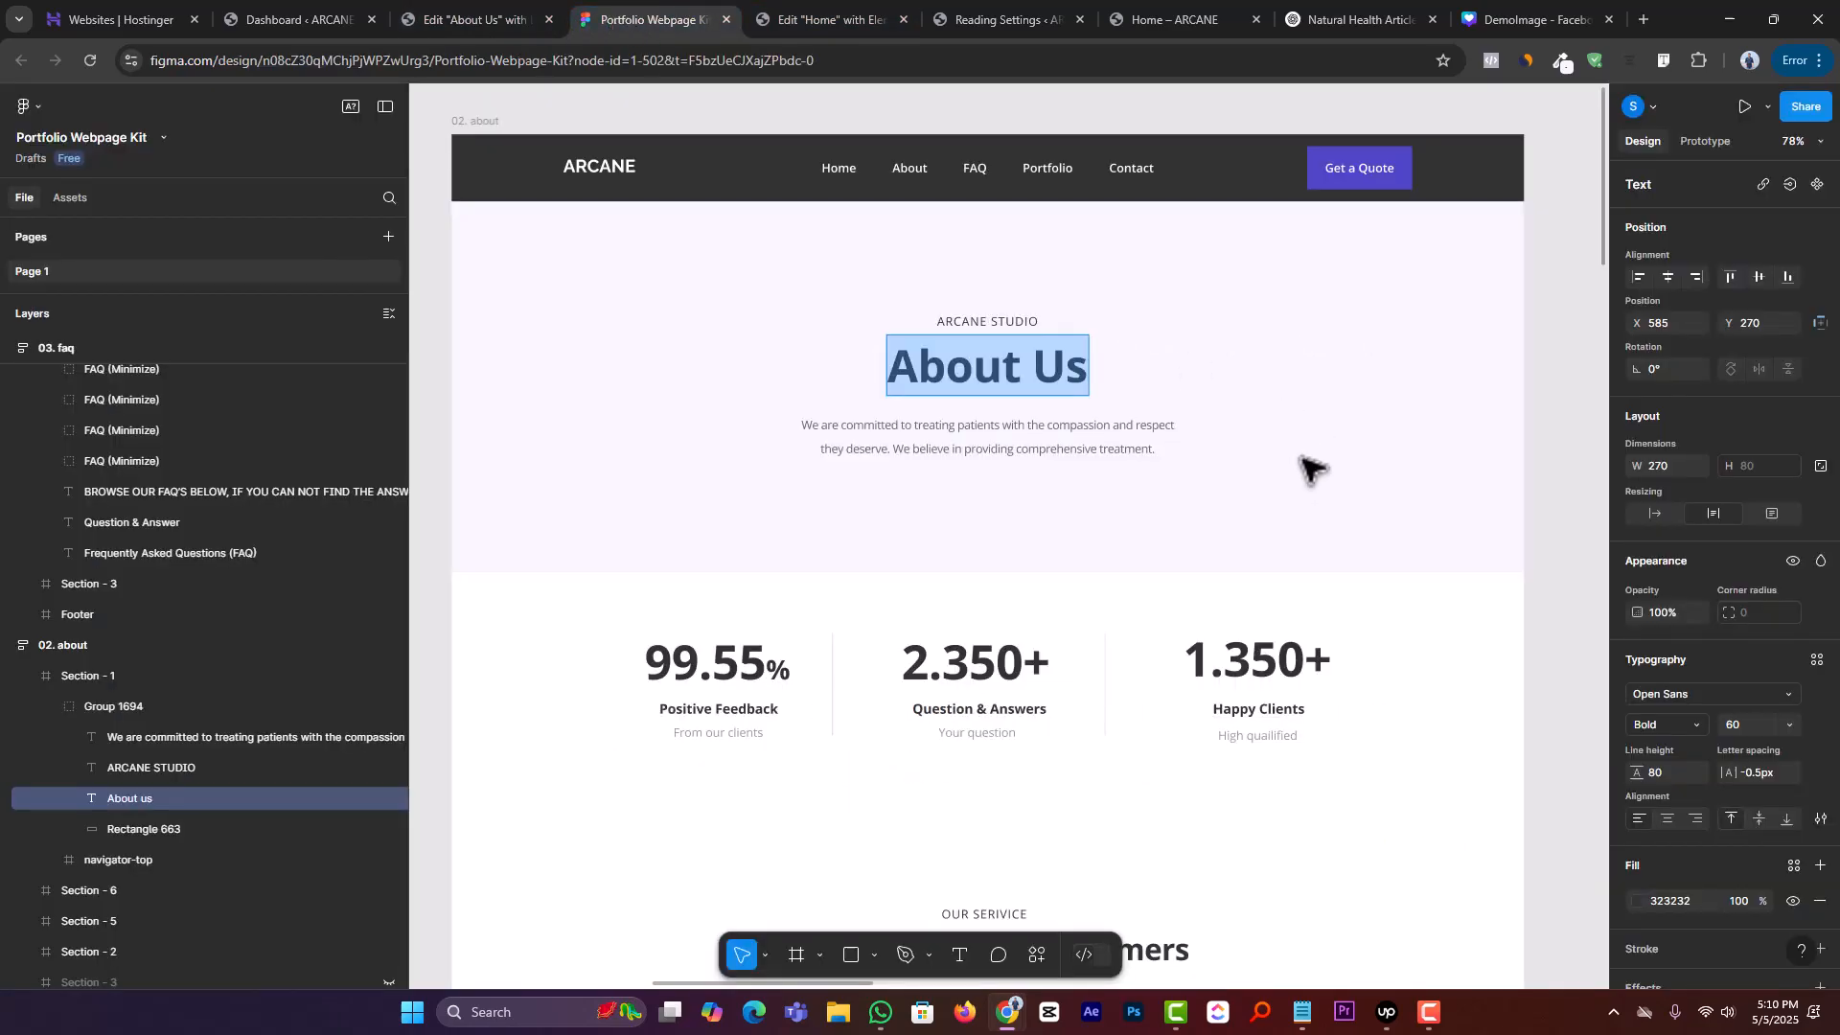
pyautogui.click(470, 19)
pyautogui.click(254, 369)
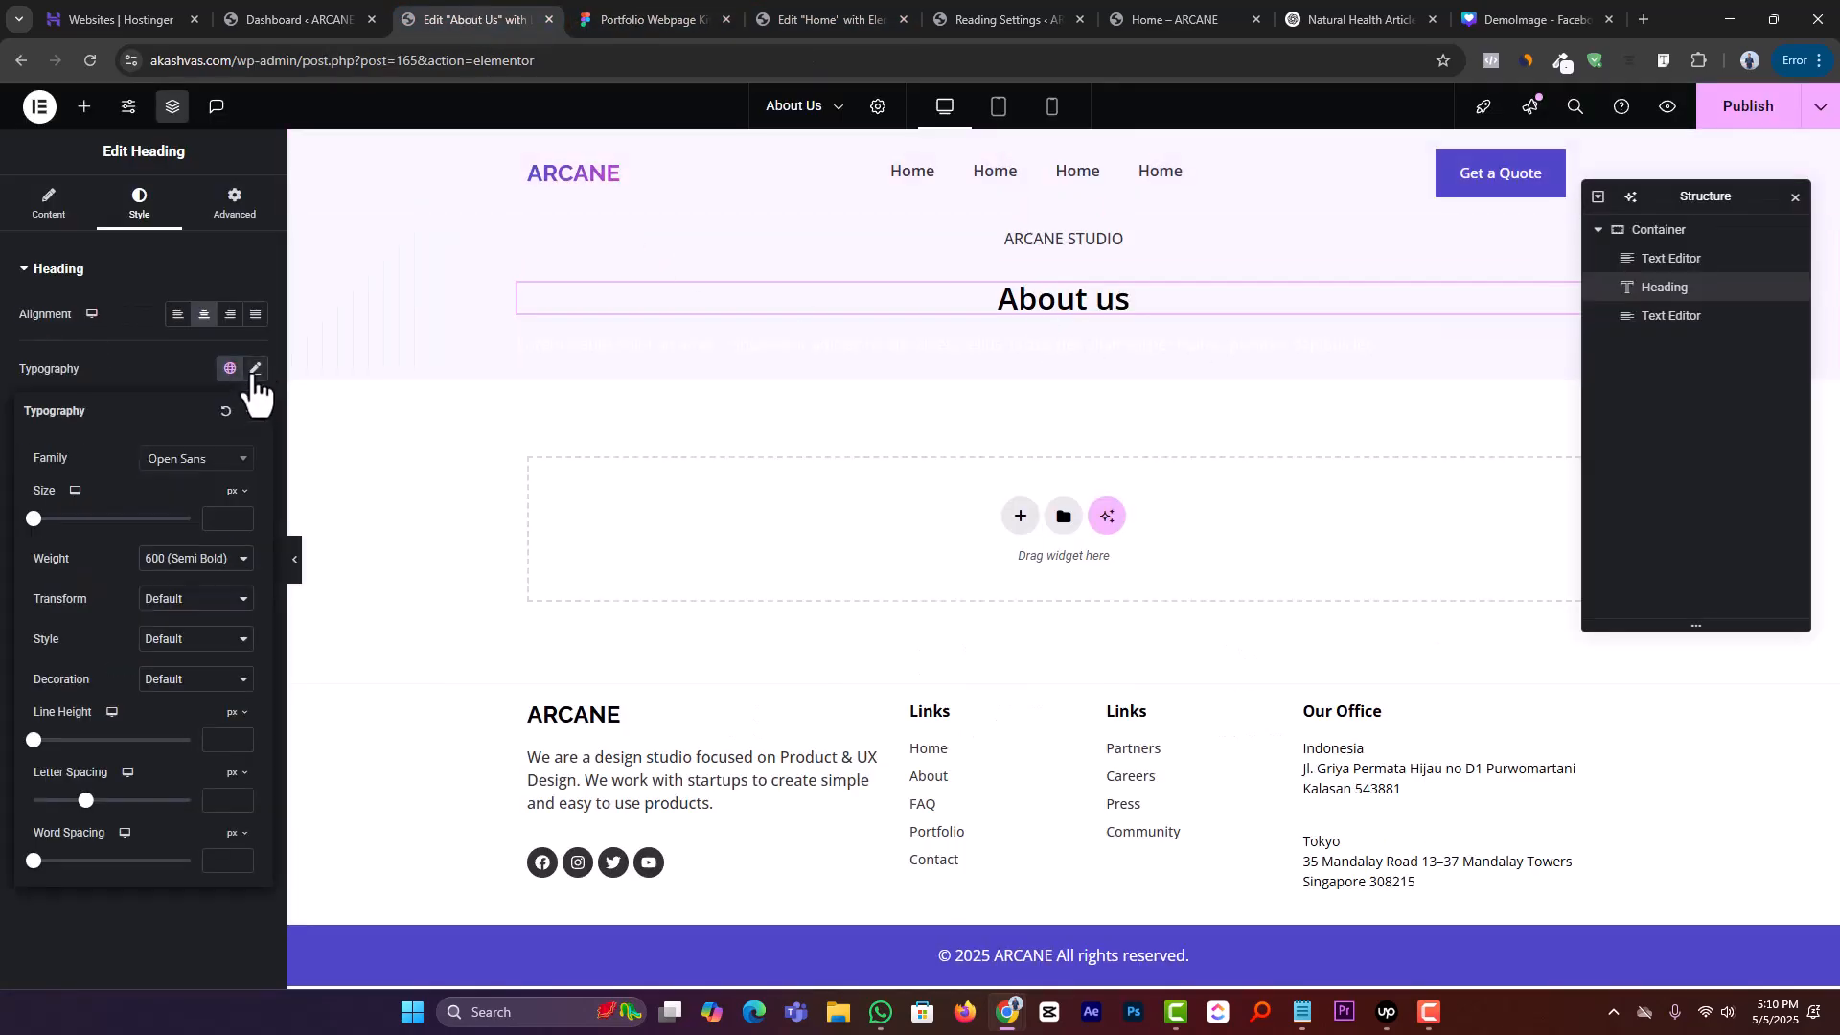
pyautogui.click(209, 509)
pyautogui.write('60')
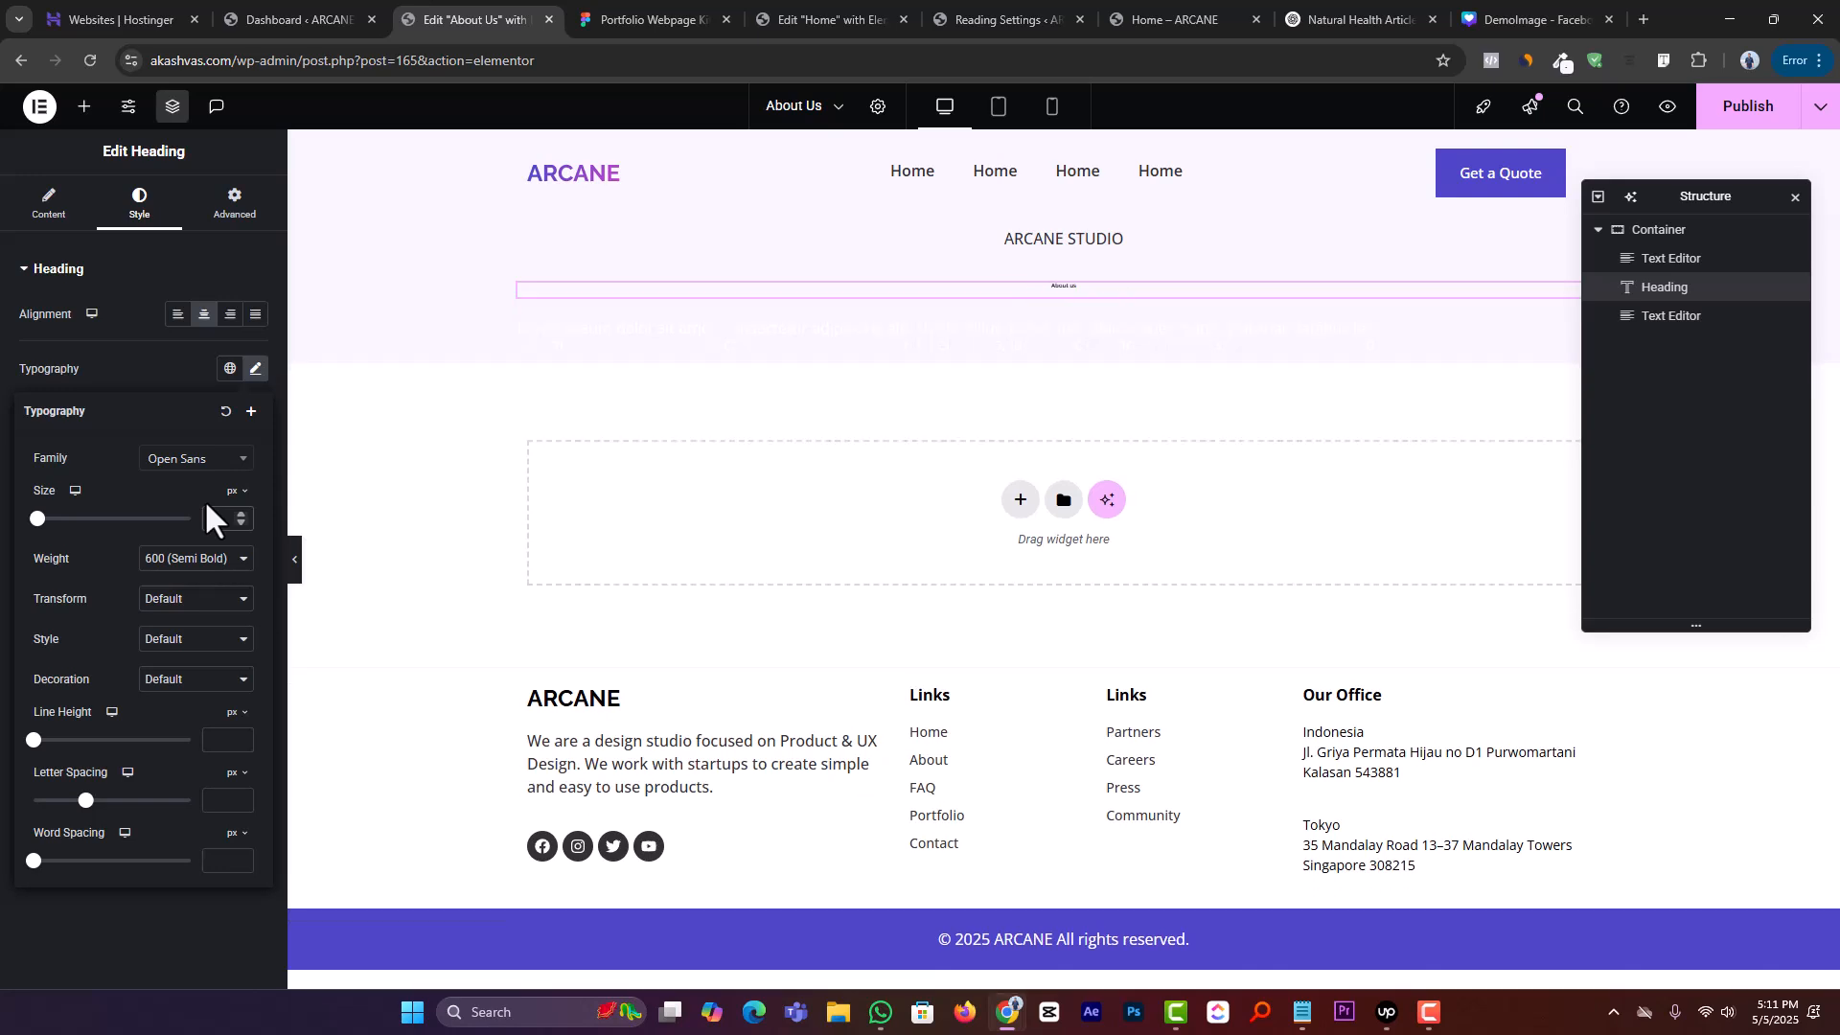
pyautogui.click(194, 566)
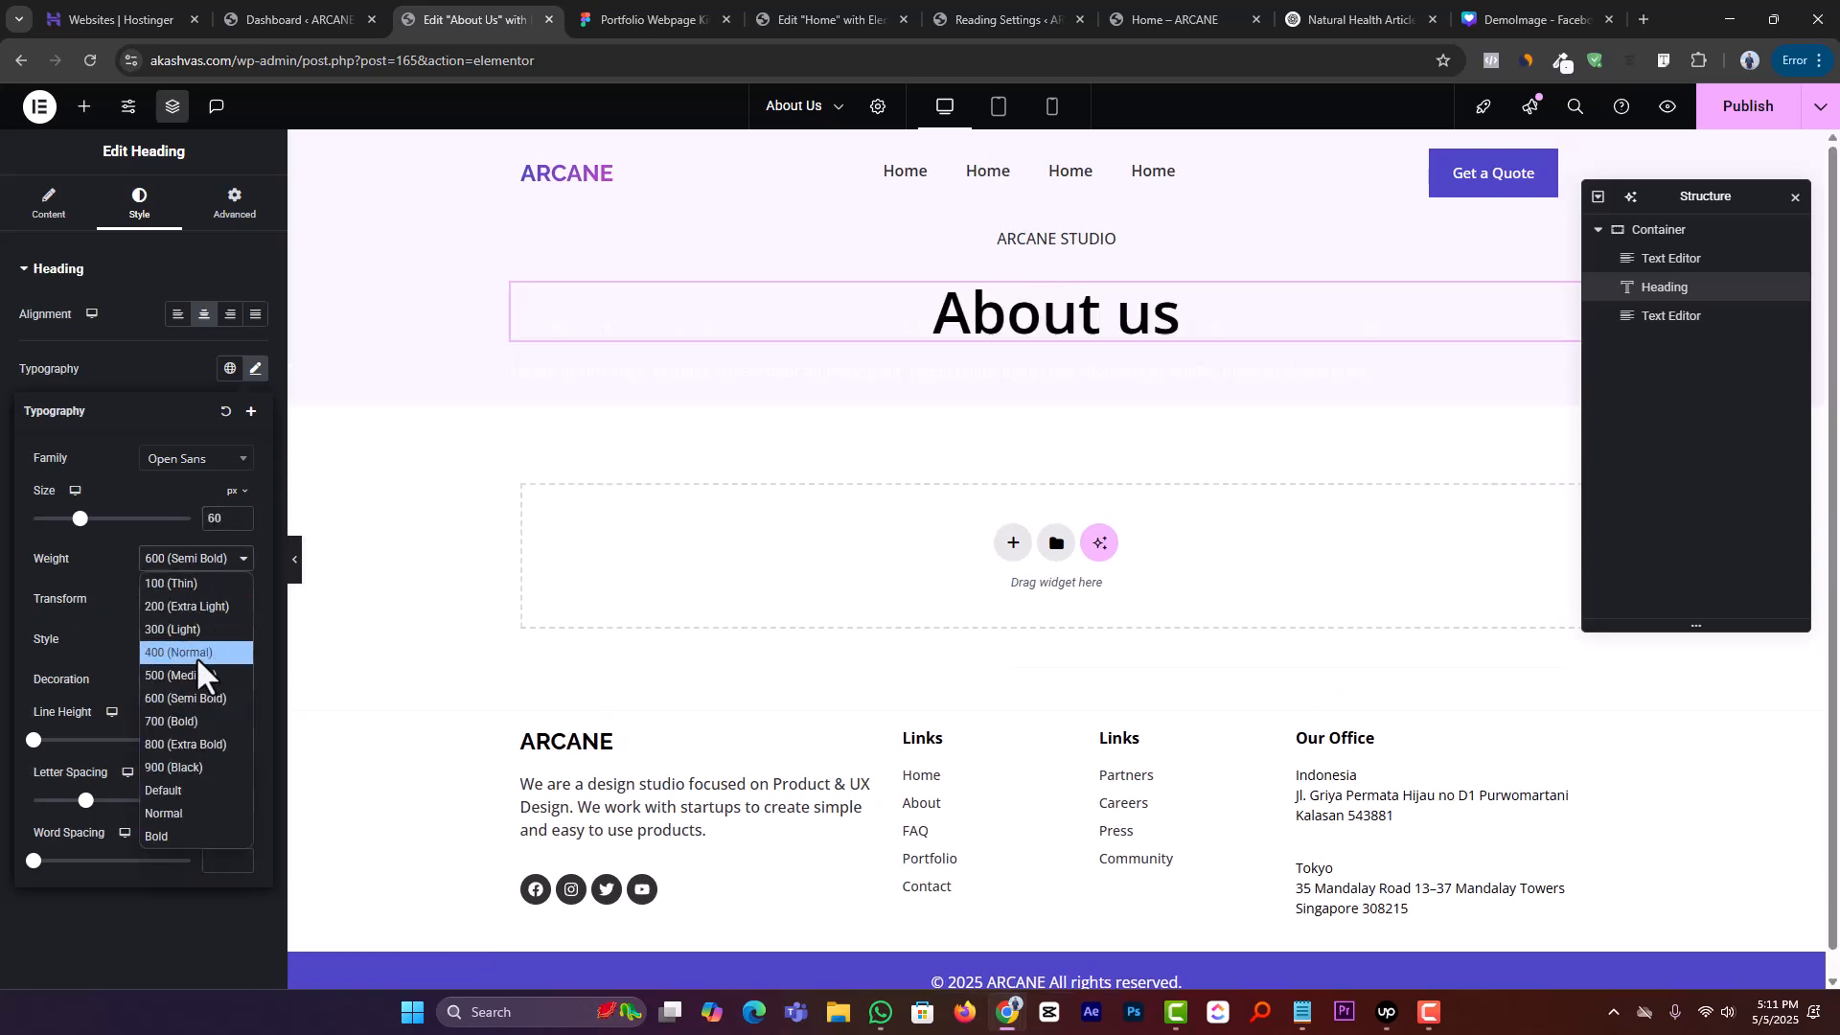
pyautogui.click(188, 722)
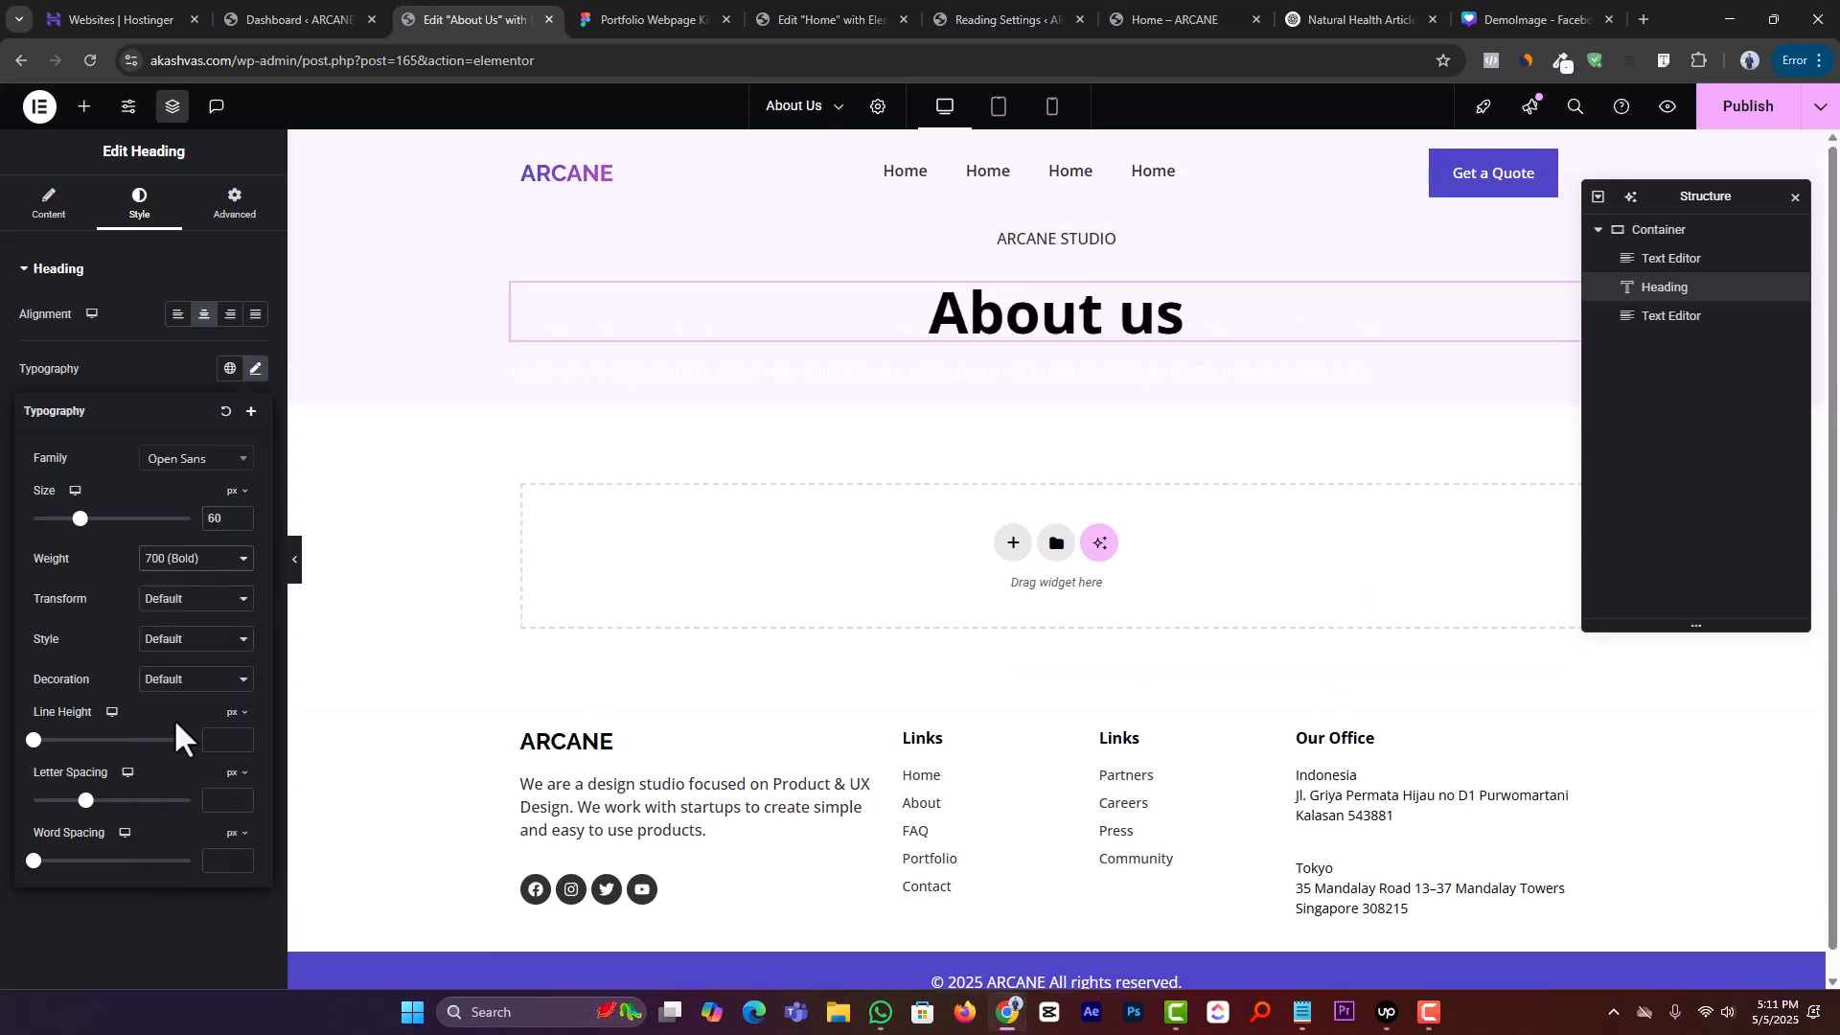
# Copy the hero paragraph from Figma and replace the second Text Editor's placeholder text in Elementor with it
pyautogui.click(846, 372)
pyautogui.click(662, 20)
pyautogui.doubleClick(999, 458)
pyautogui.hotkey('ctrl', 'c')
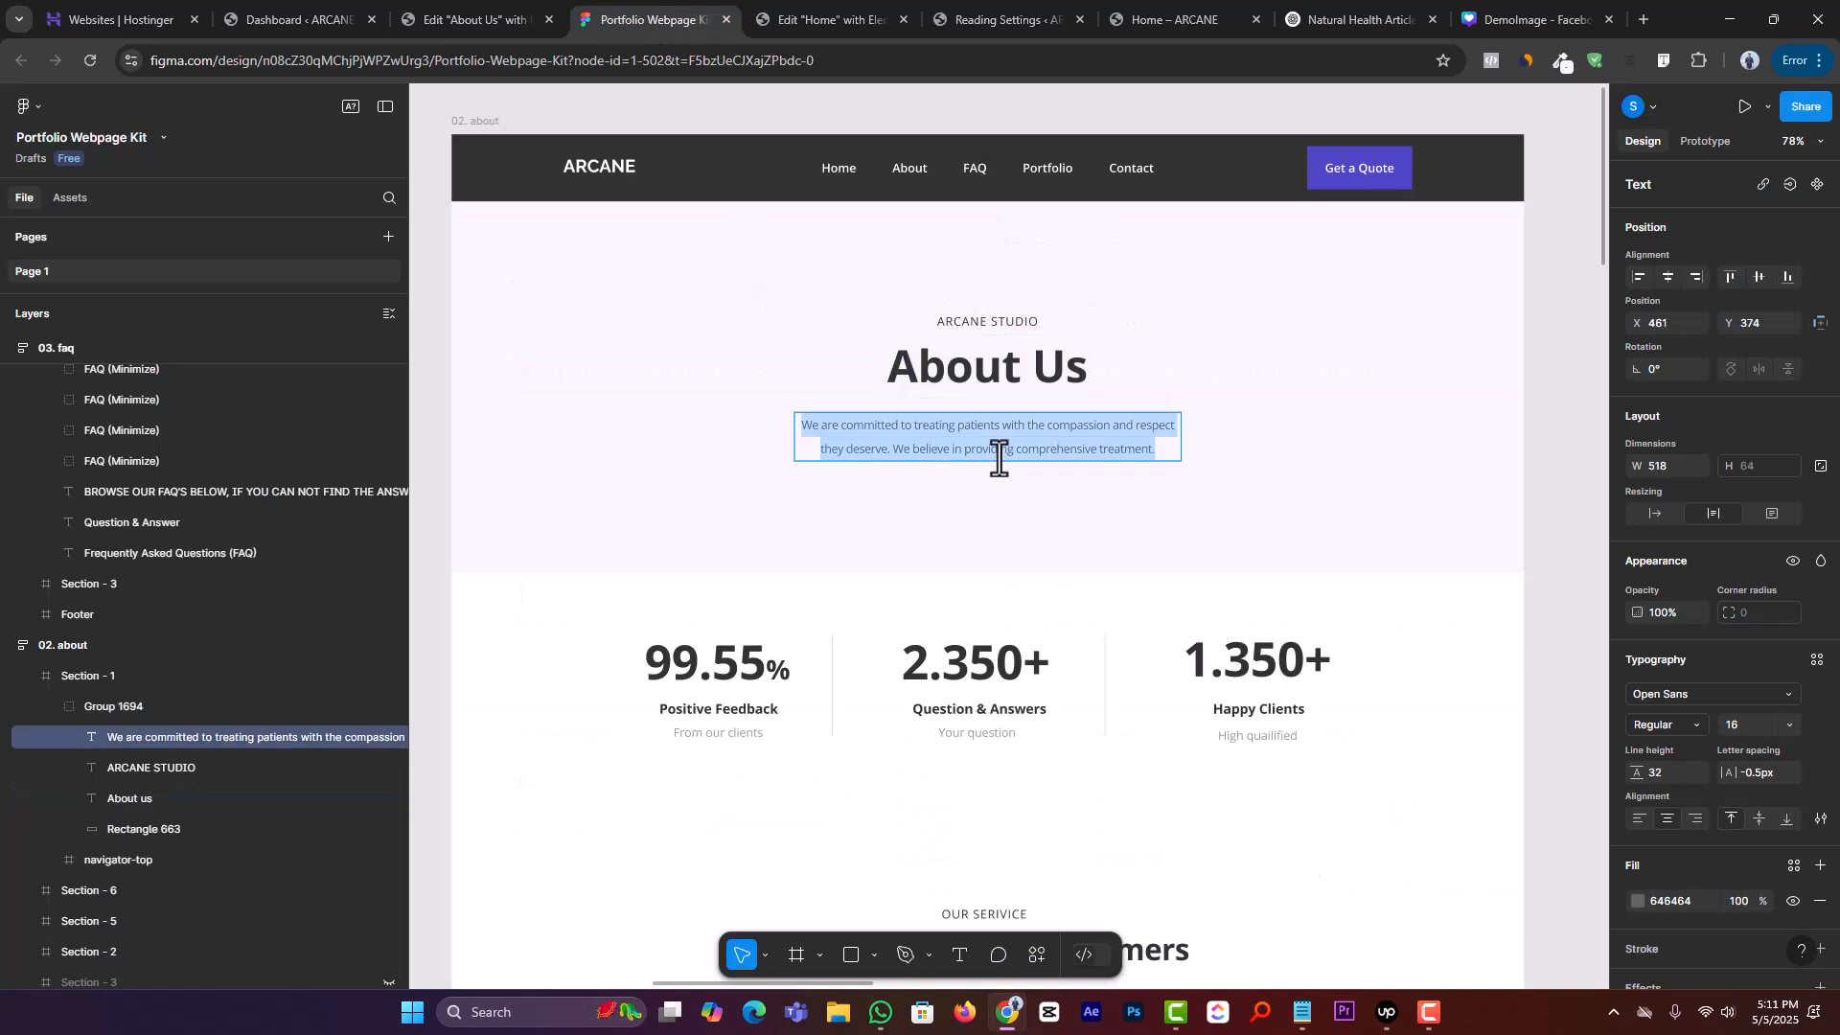
pyautogui.click(504, 4)
pyautogui.hotkey('ctrl', 'a')
pyautogui.hotkey('ctrl', 'v')
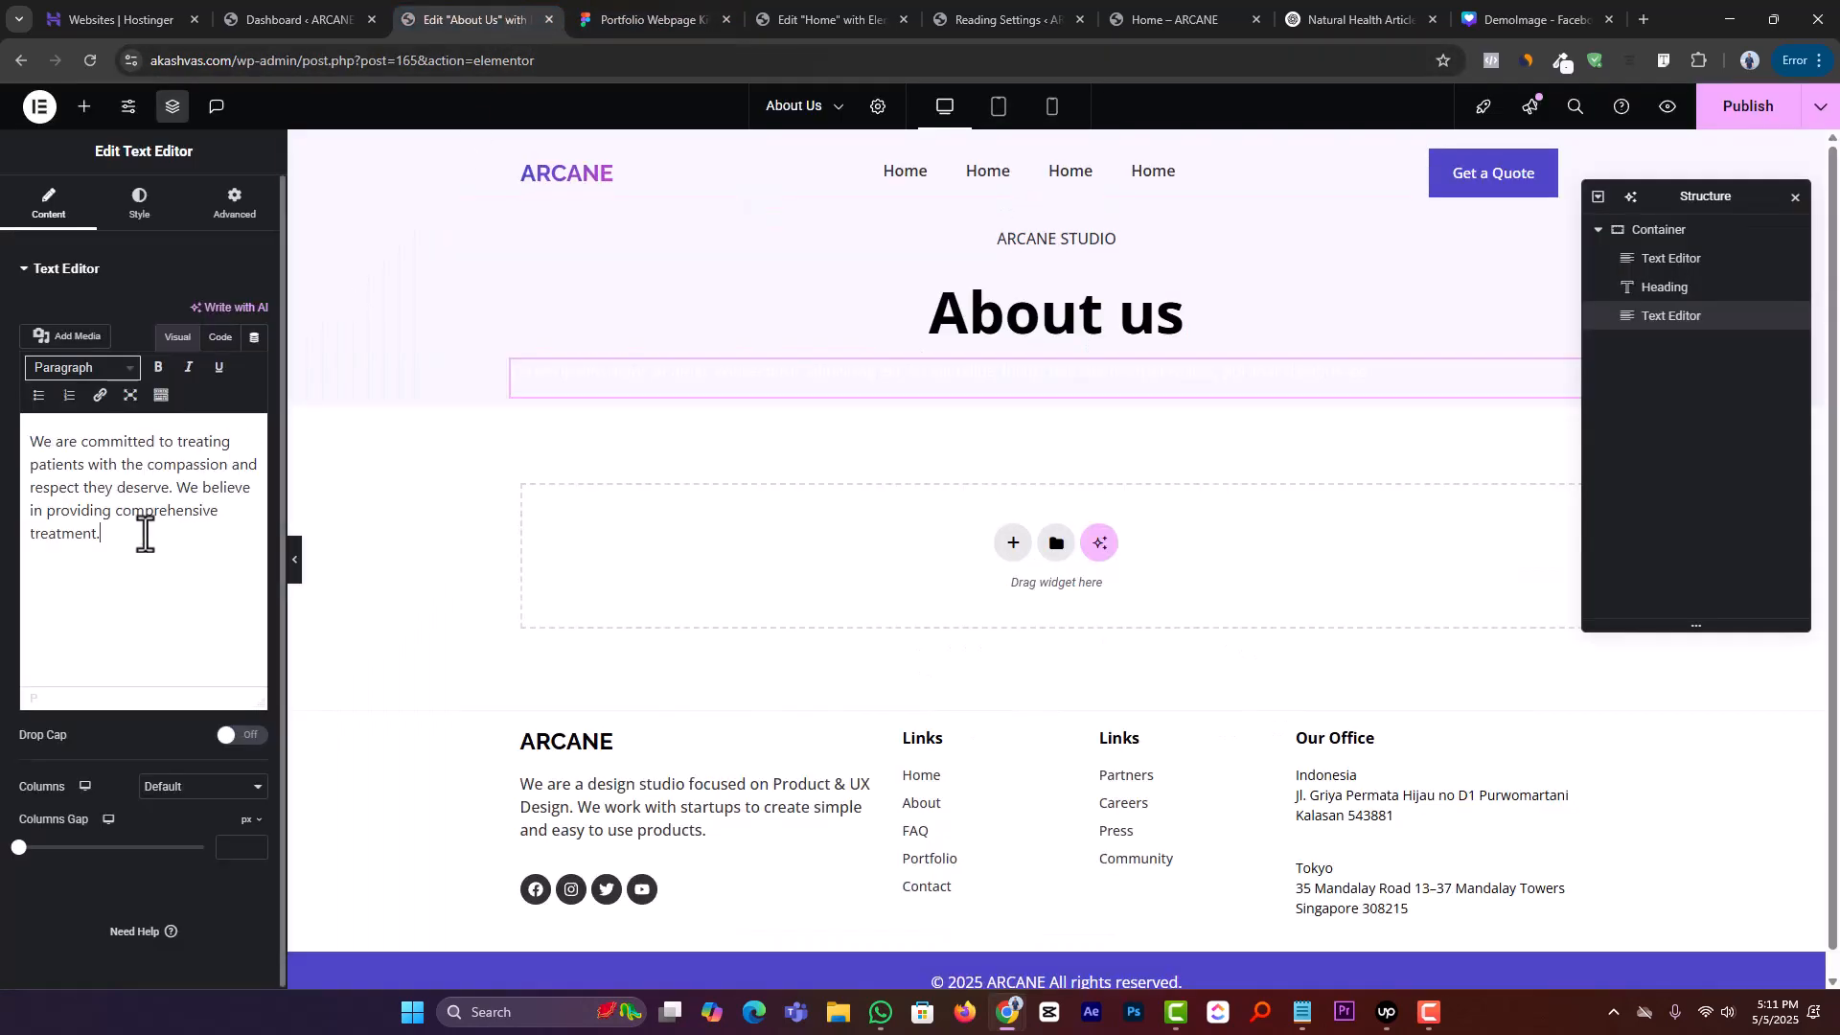
# Set the hero paragraph's text color to the dark global Secondary color and compare it with the Figma design
pyautogui.click(139, 203)
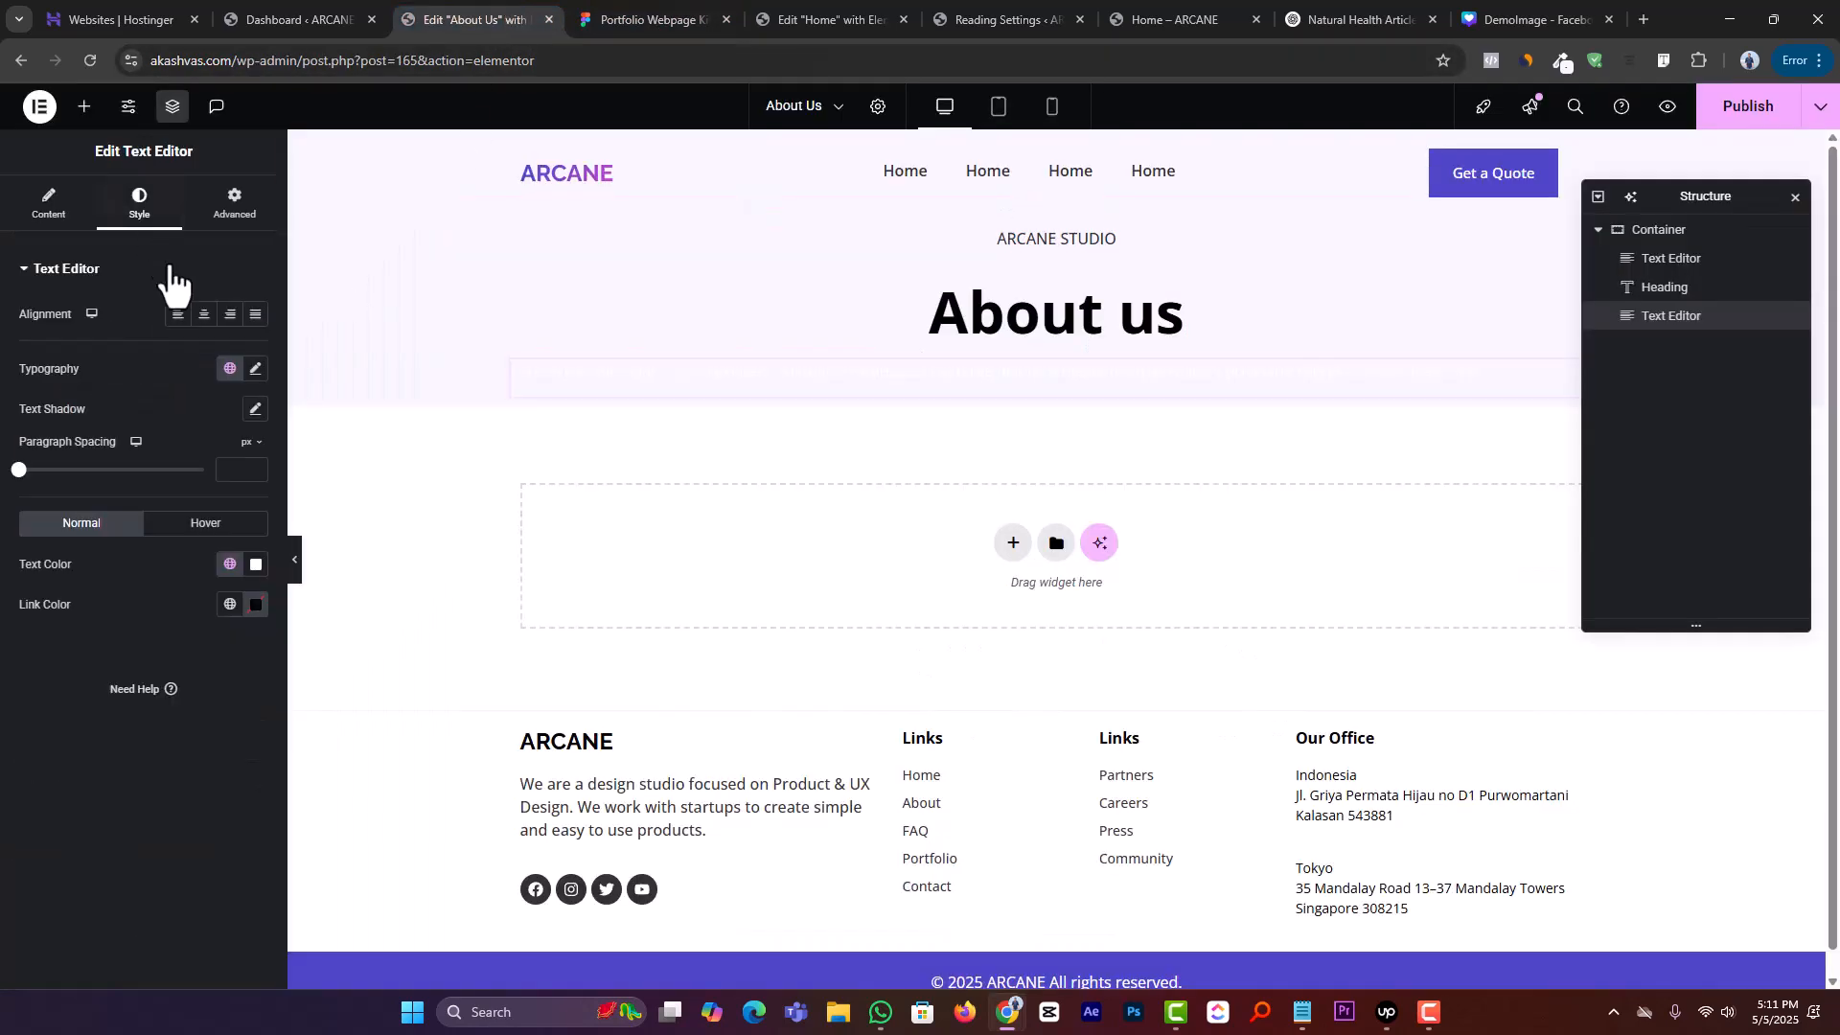
pyautogui.click(230, 566)
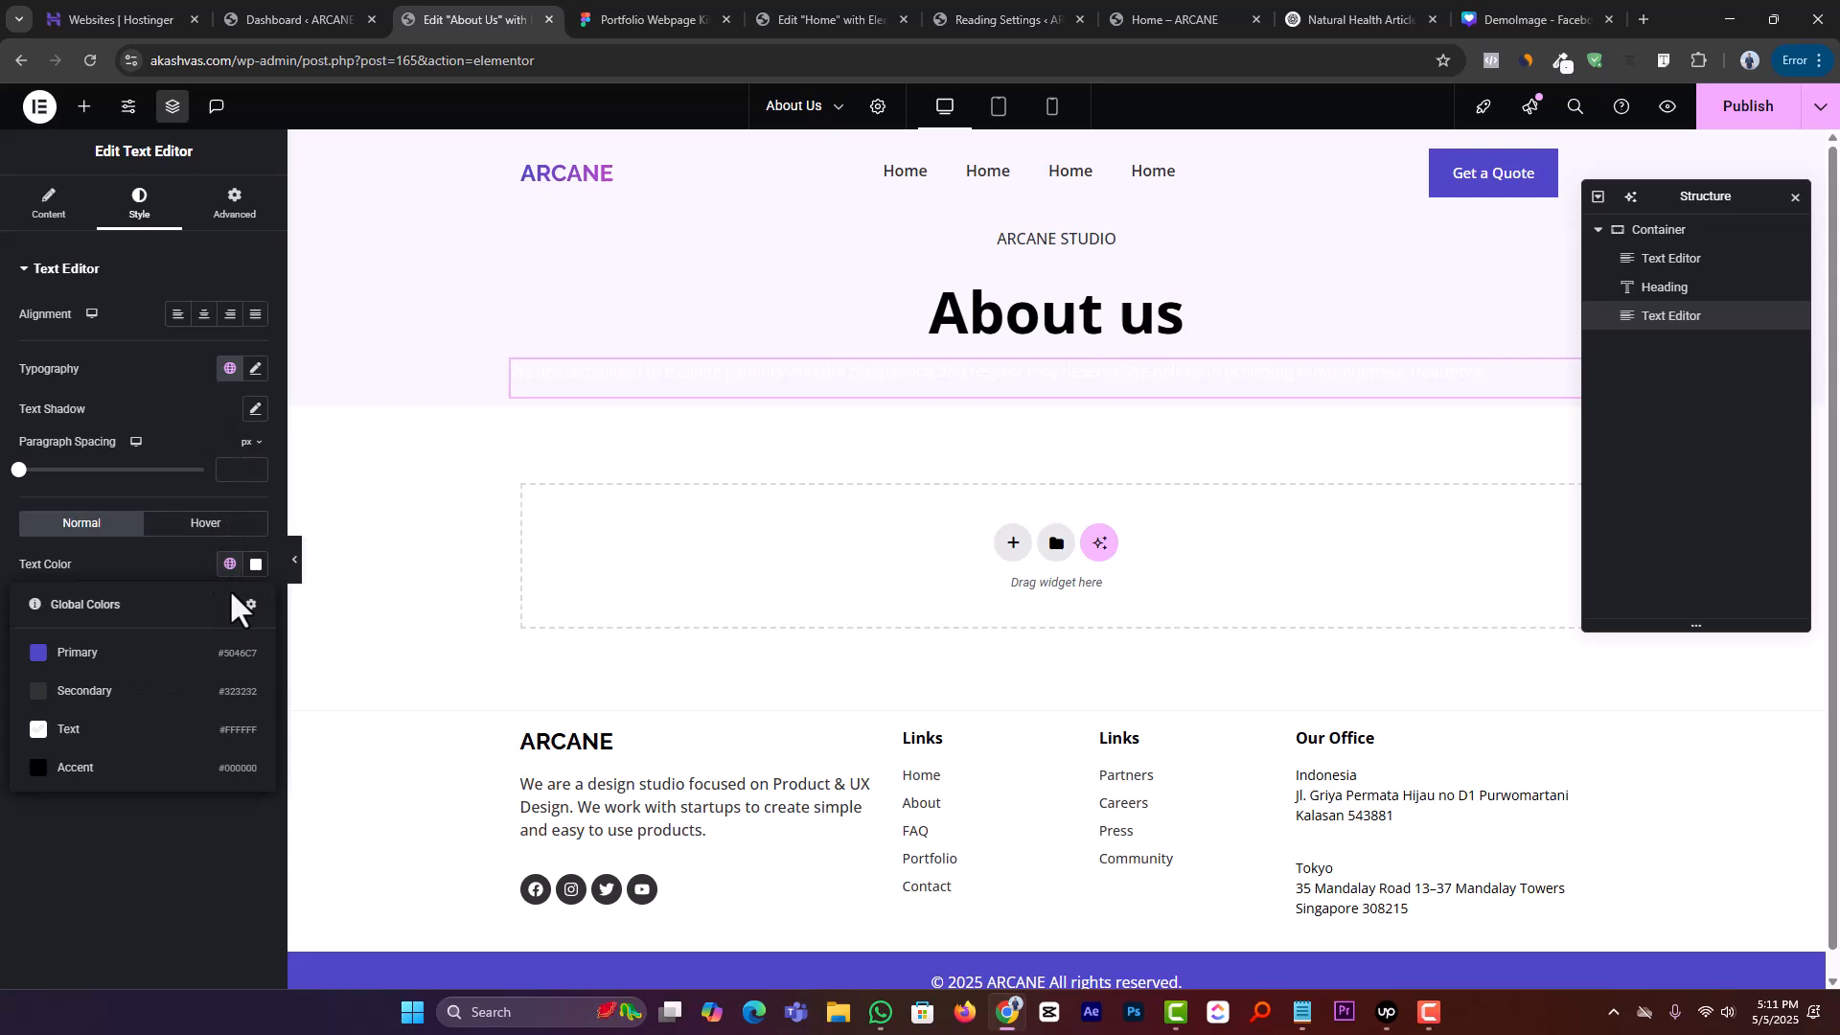
pyautogui.click(209, 767)
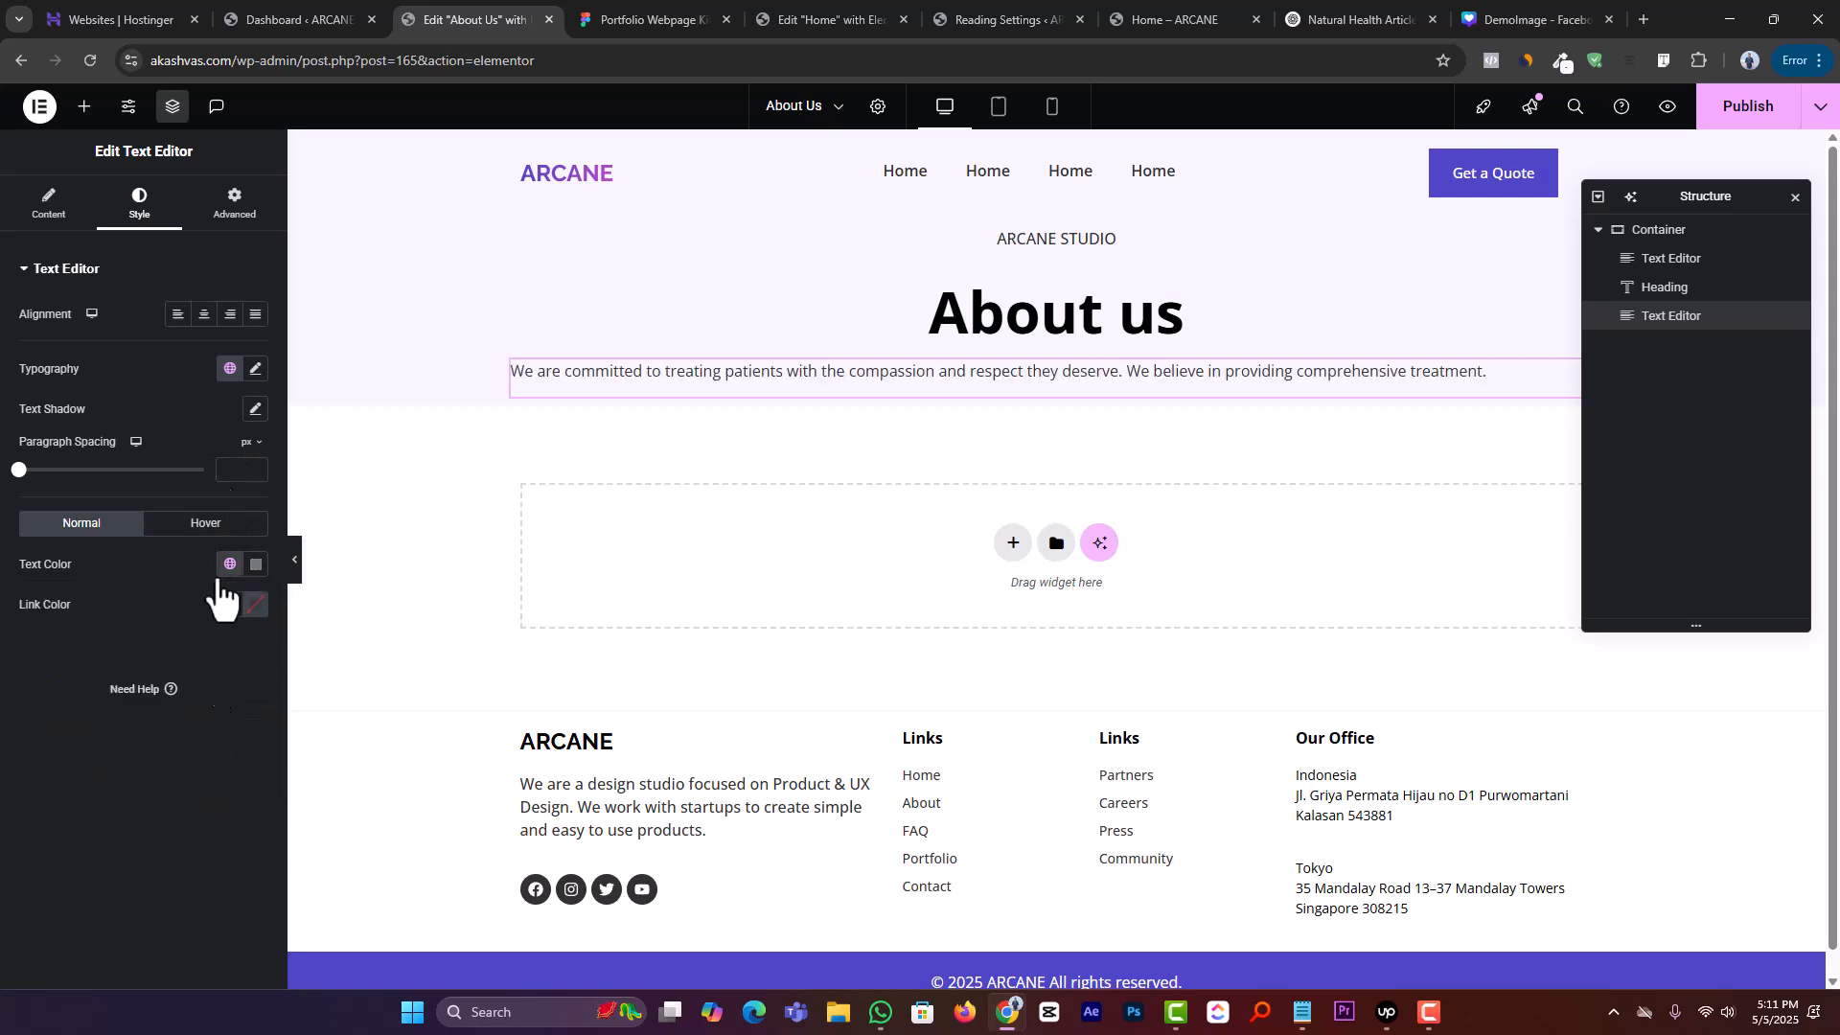
pyautogui.click(711, 17)
pyautogui.click(484, 17)
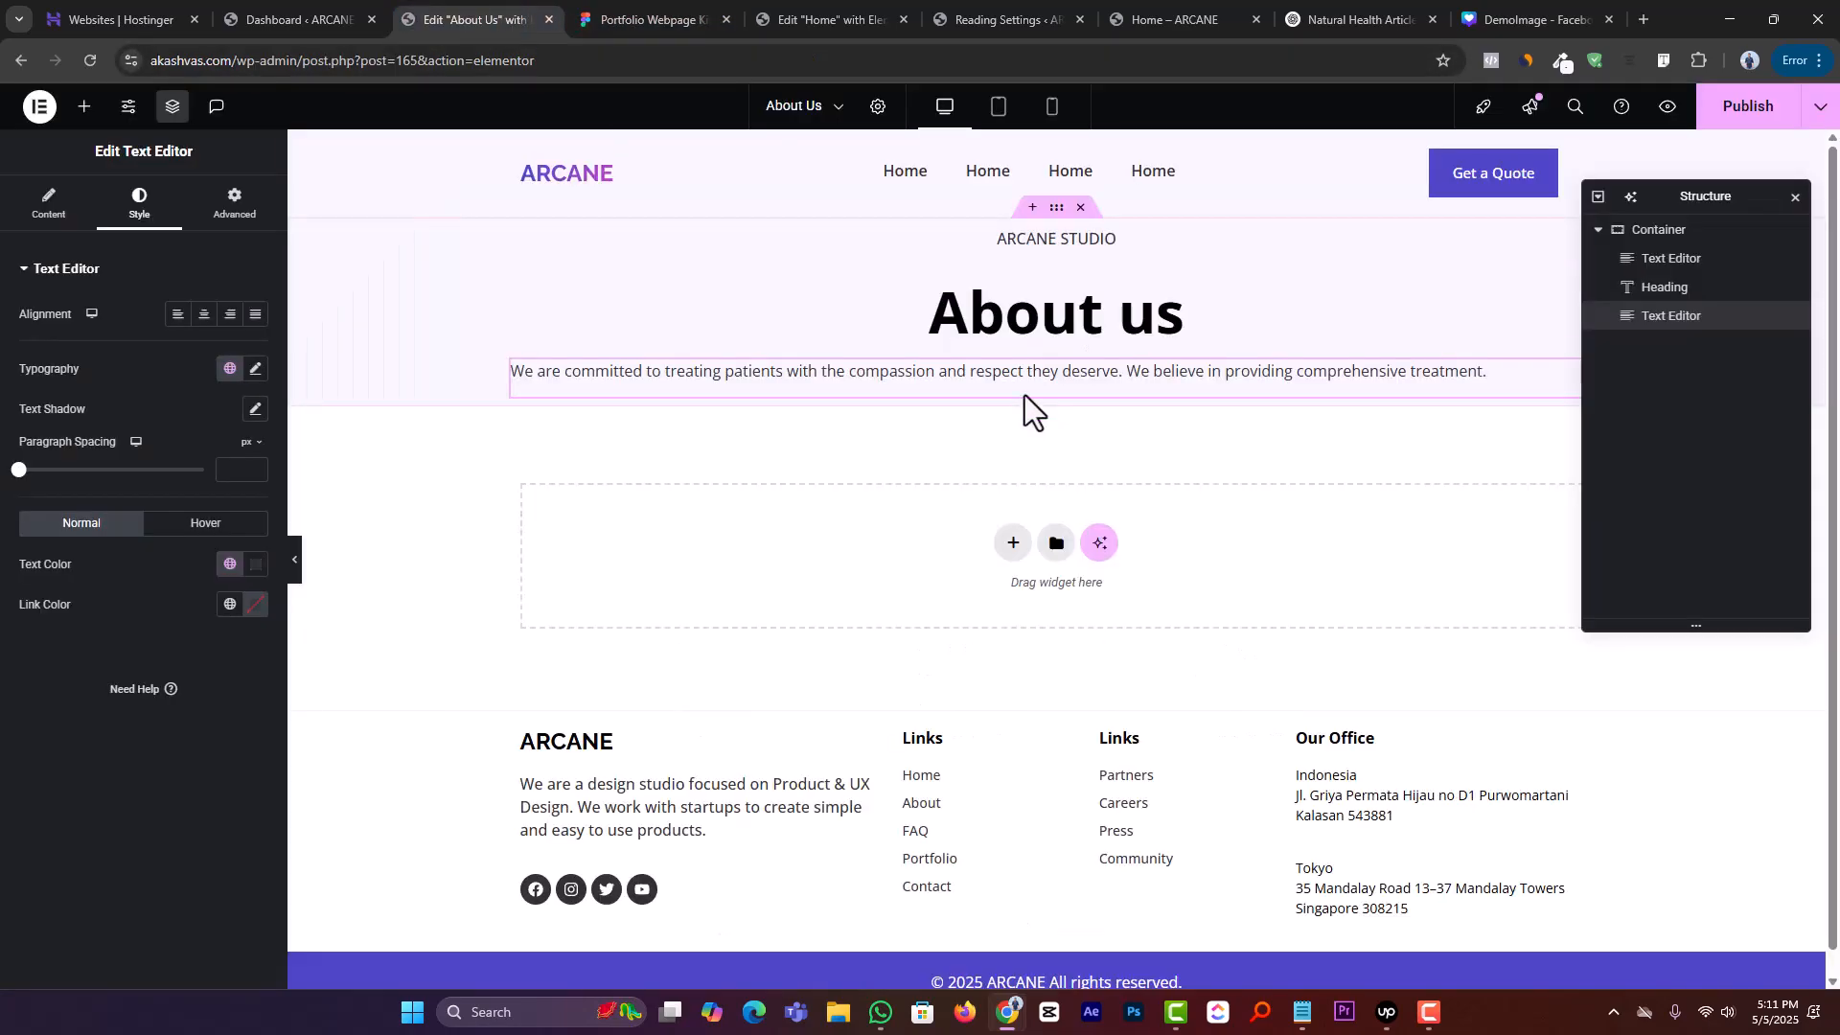
# Set the paragraph's typography to weight 500 (Medium) and size 16 px, checking the size against Figma
pyautogui.click(256, 370)
pyautogui.click(207, 560)
pyautogui.click(192, 675)
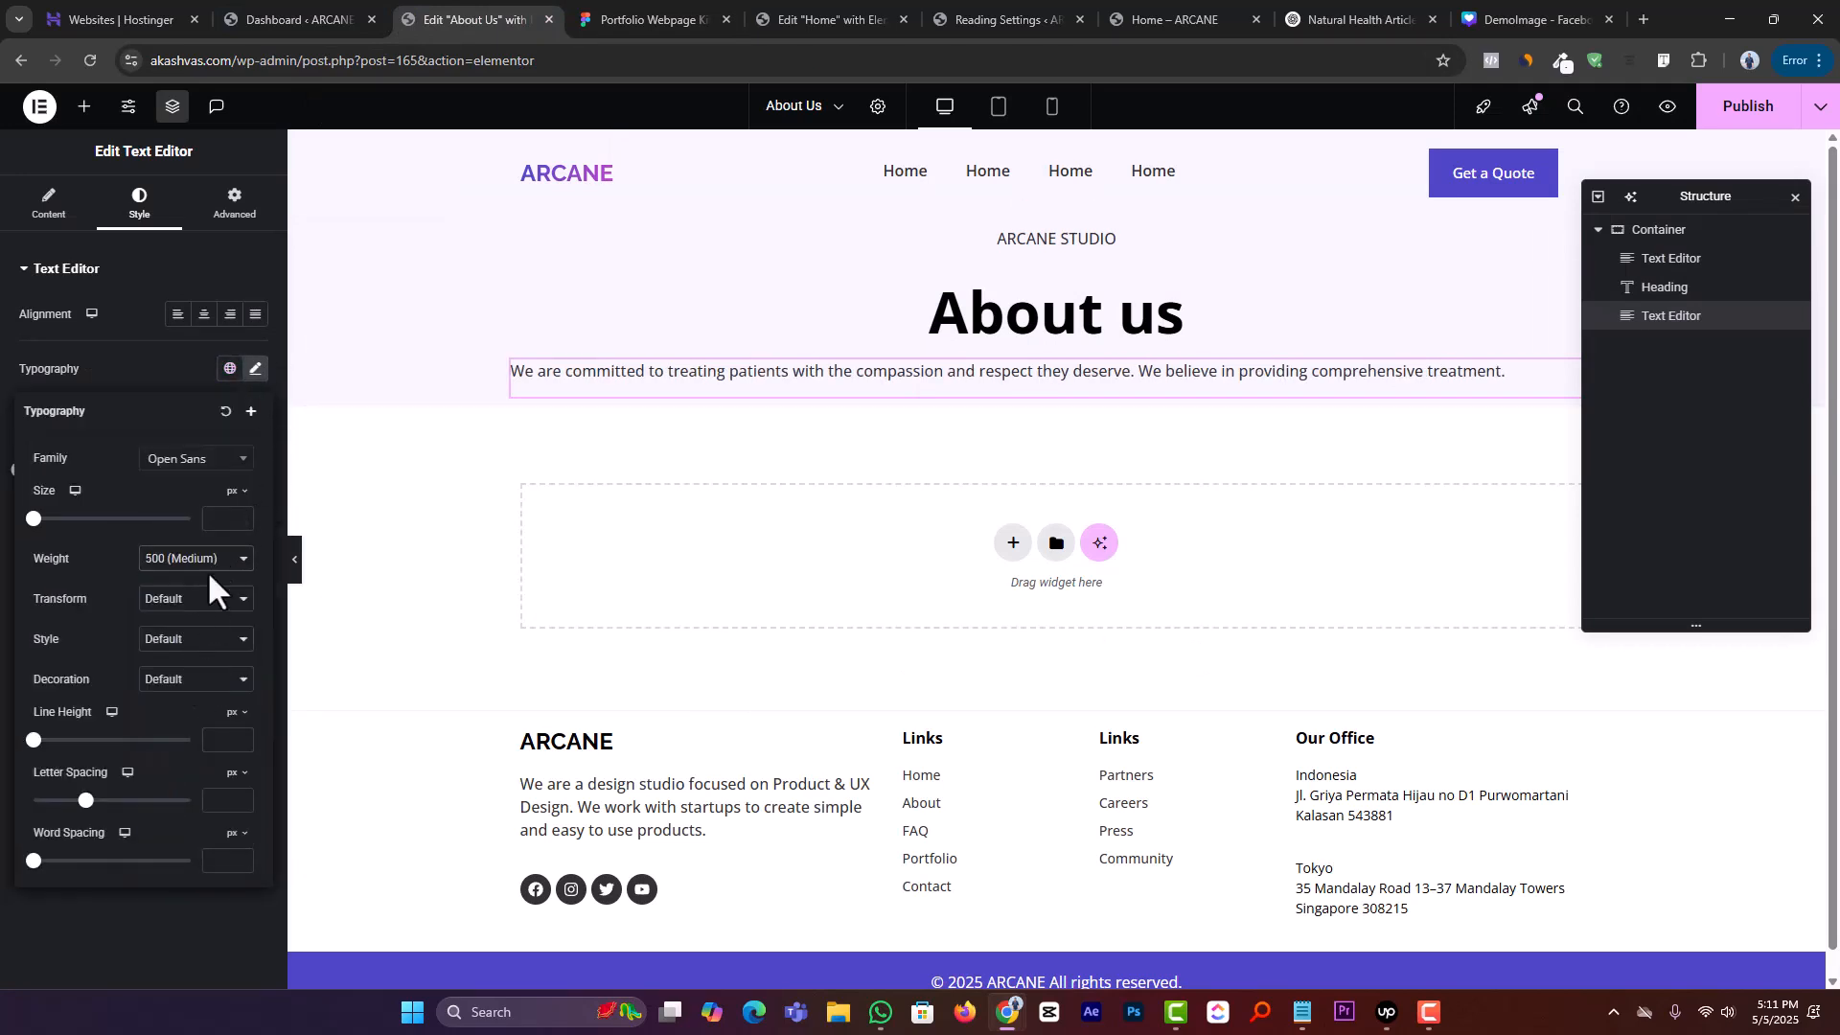
pyautogui.click(217, 521)
pyautogui.write('16')
pyautogui.press('BackSpace')
pyautogui.write('4')
pyautogui.click(606, 20)
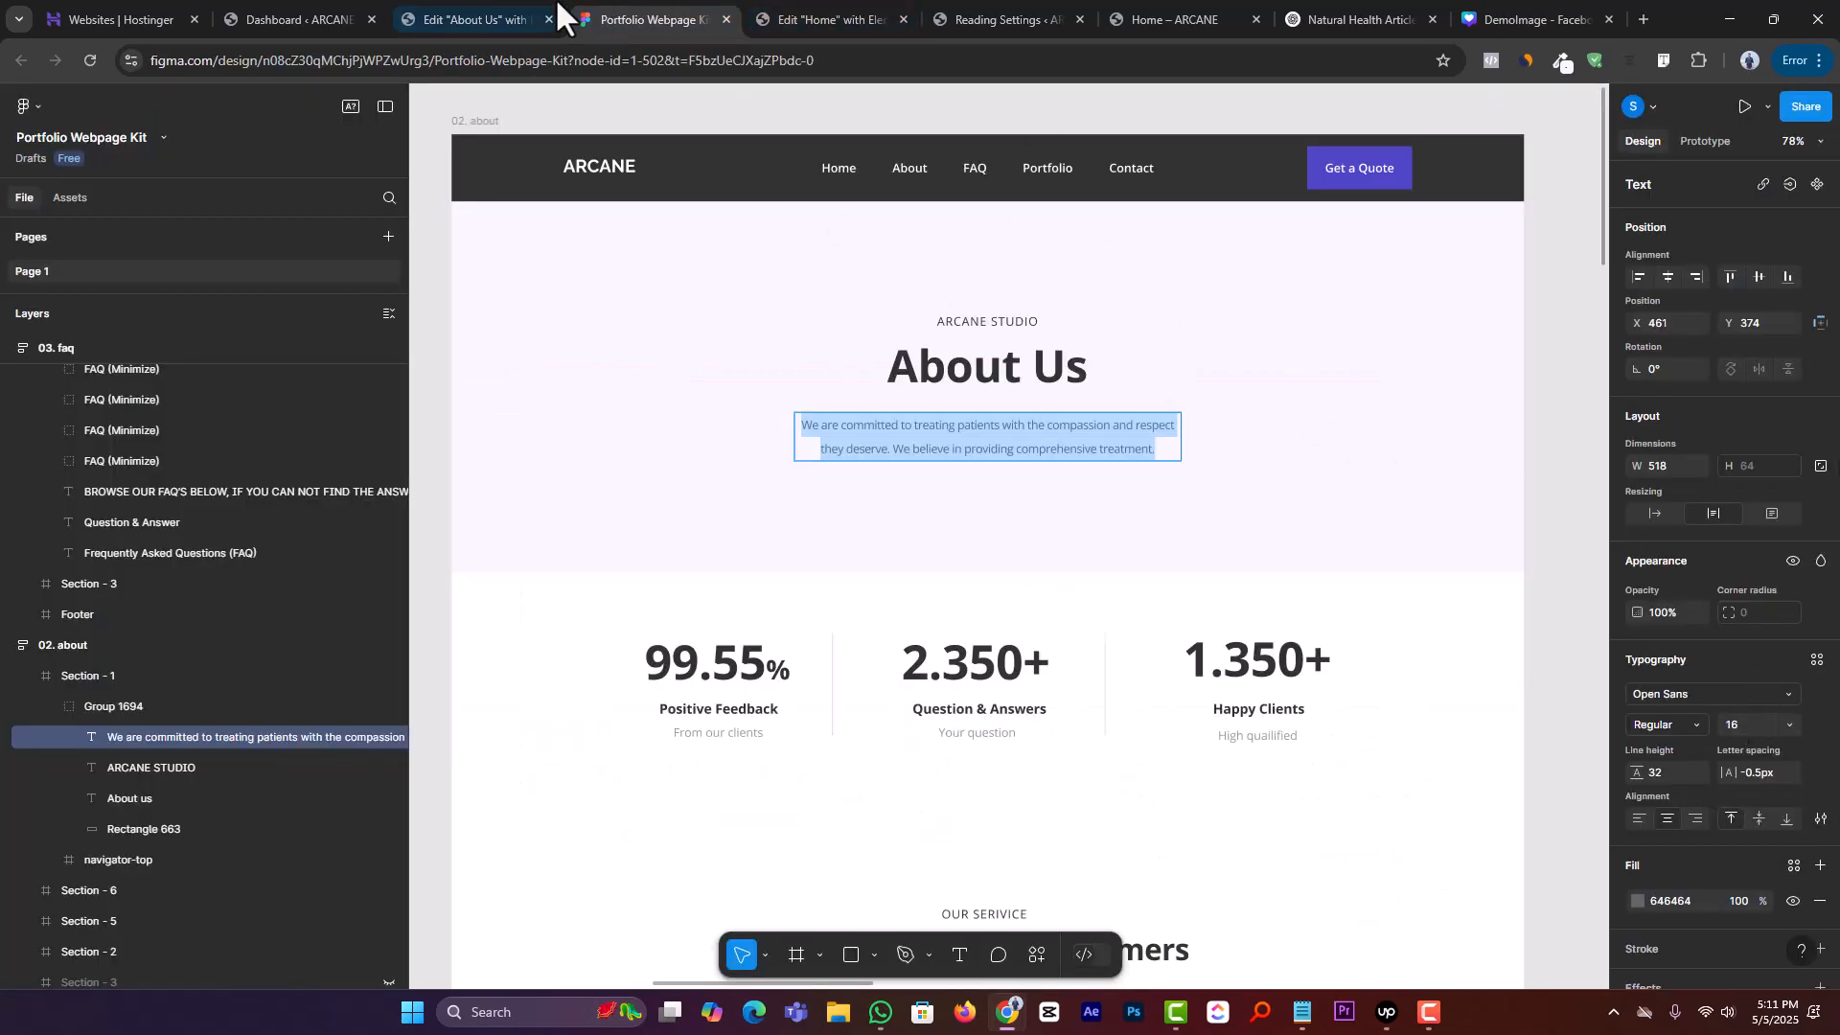
pyautogui.click(469, 19)
pyautogui.write('6')
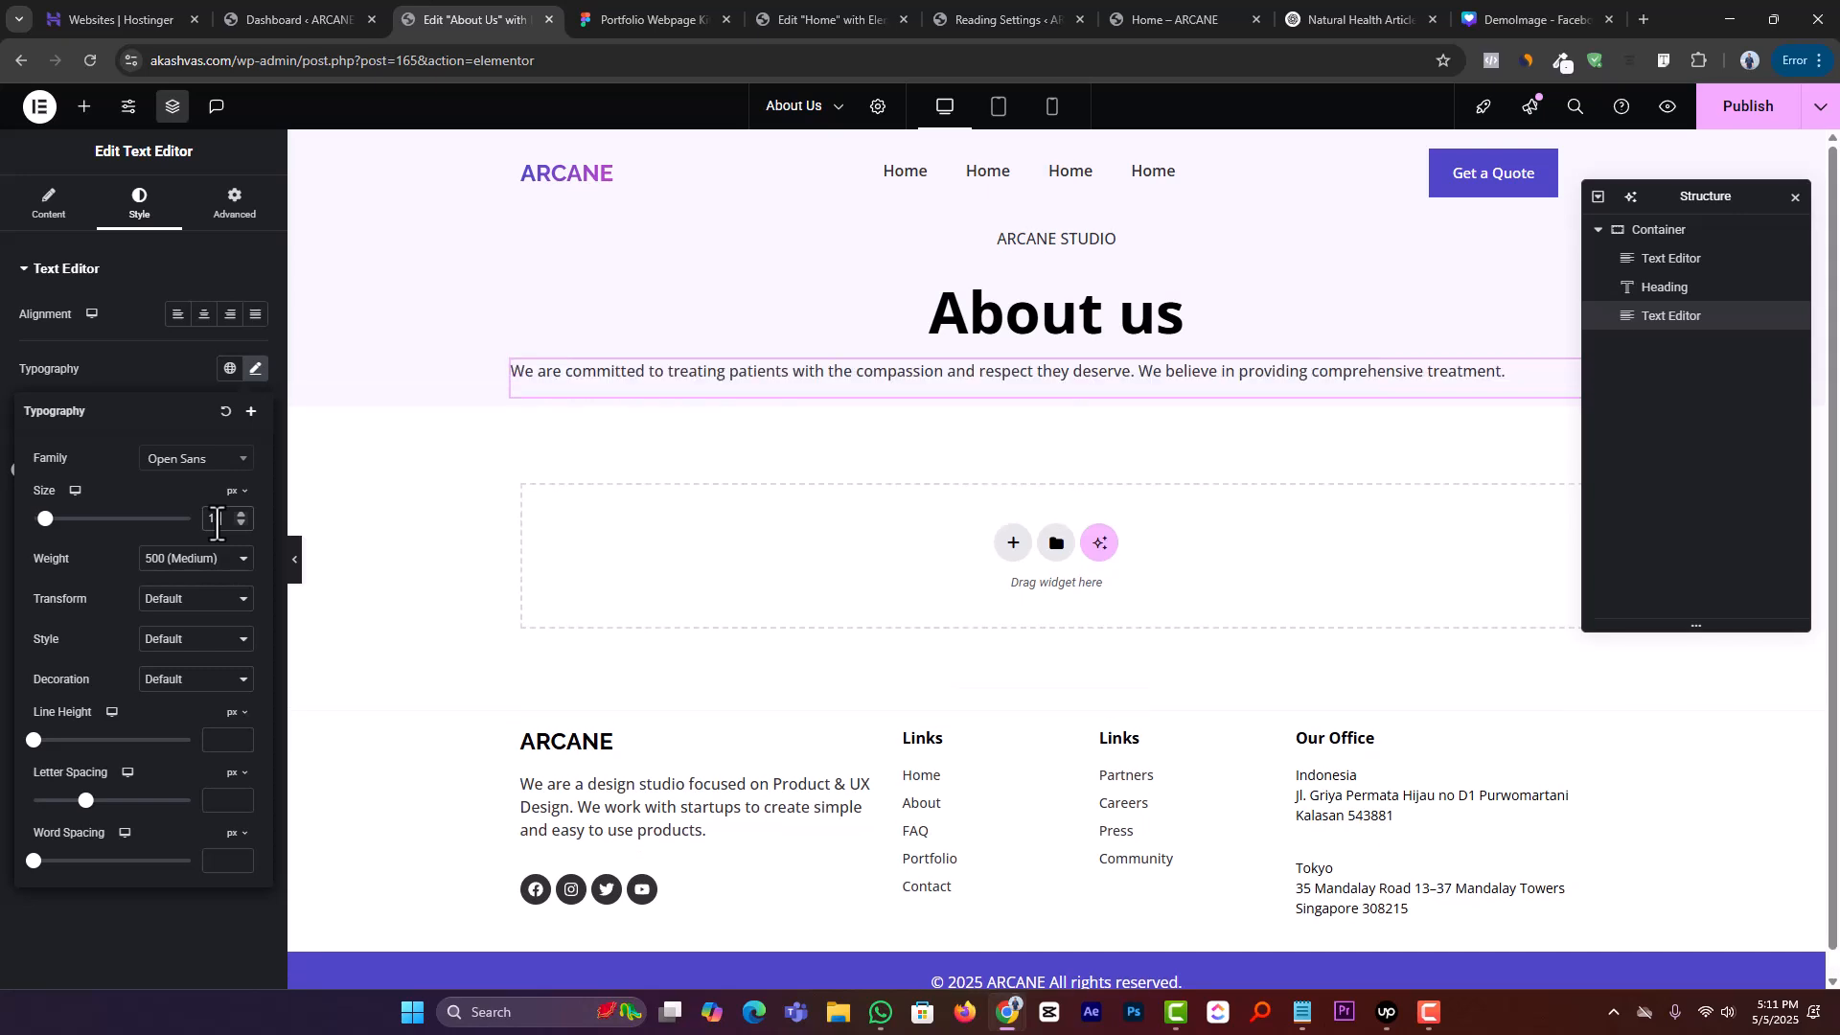
# Give the paragraph a custom width of a little under half the container and center its text as in Figma
pyautogui.click(234, 203)
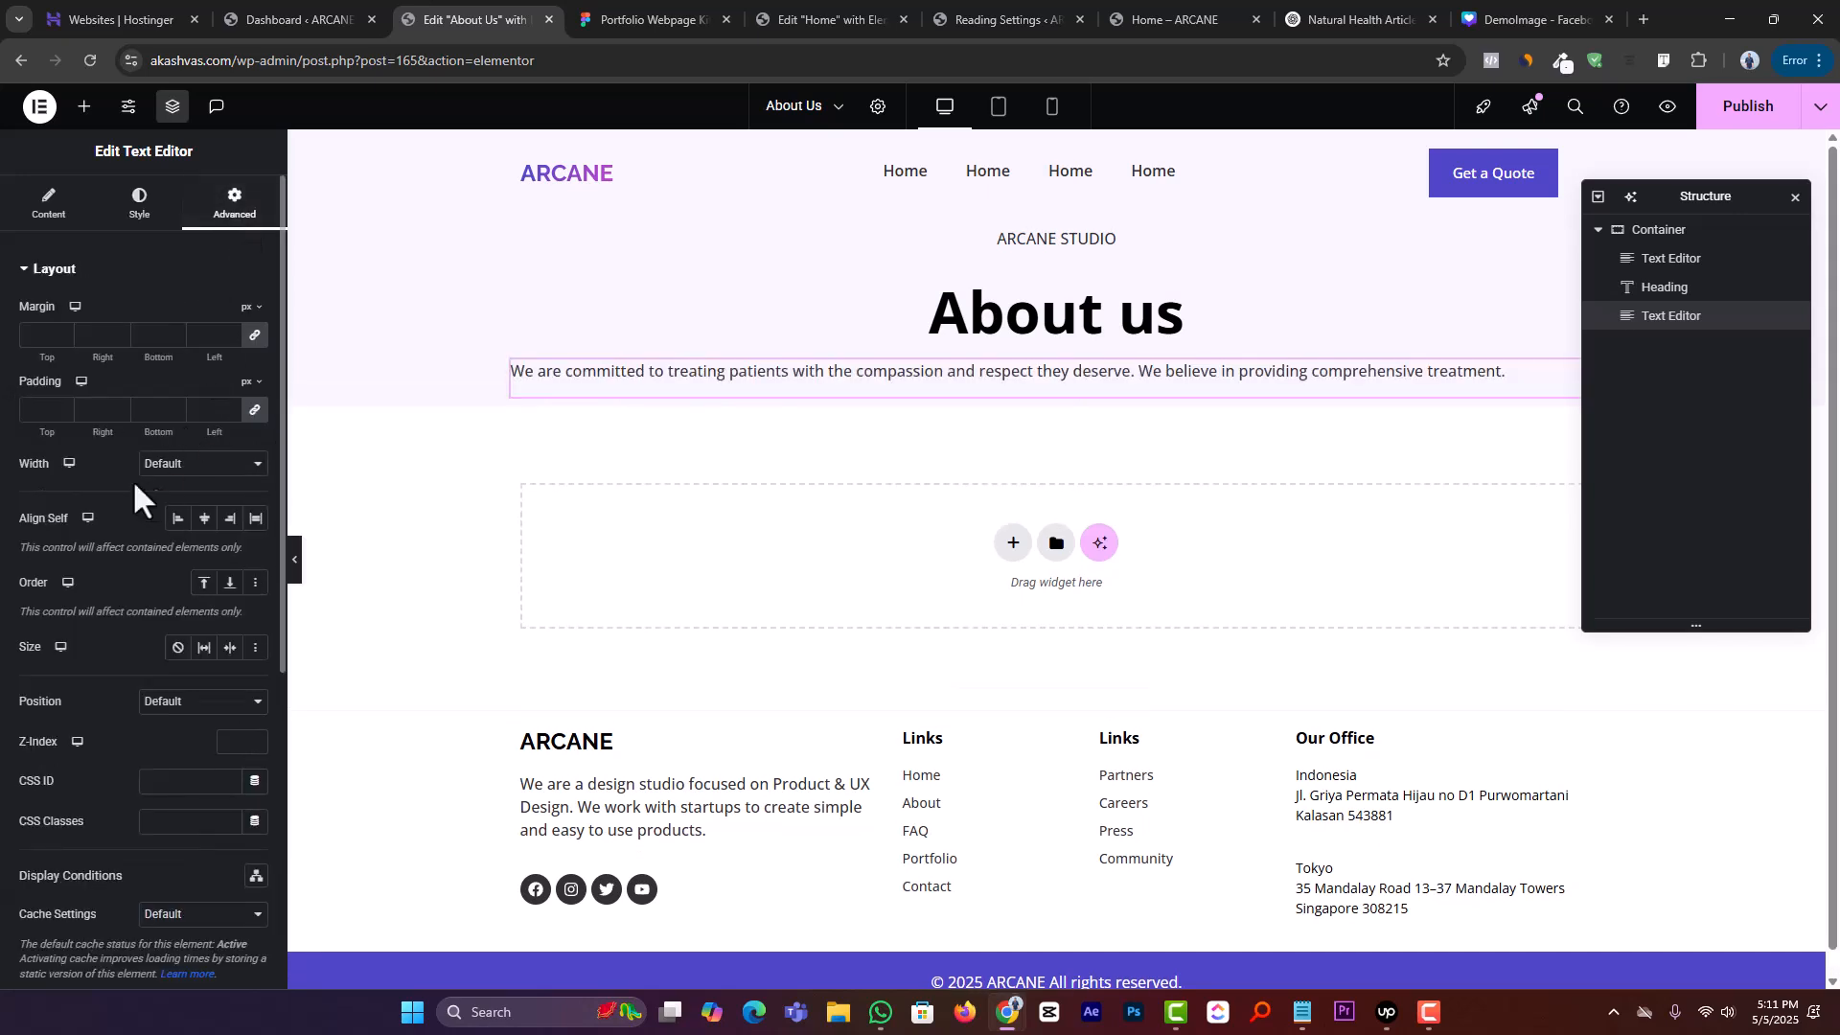
pyautogui.click(189, 560)
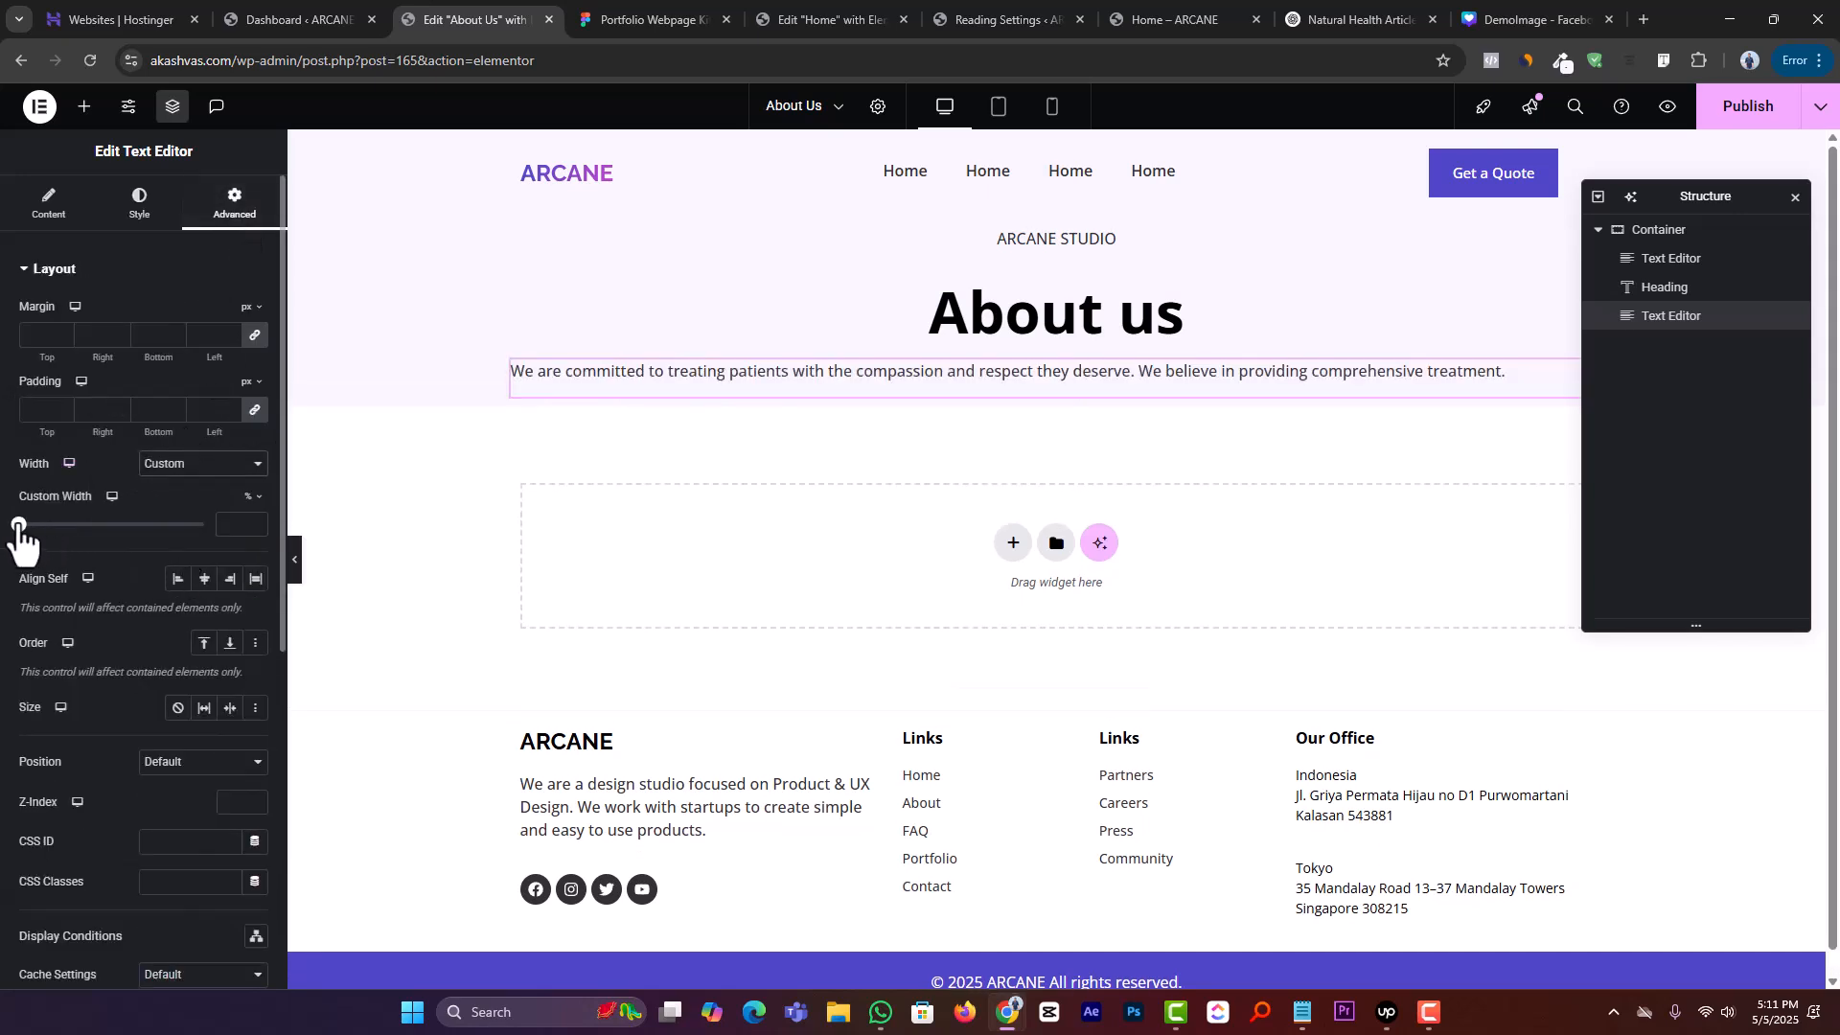
pyautogui.moveTo(18, 529); pyautogui.dragTo(95, 534)
pyautogui.click(621, 17)
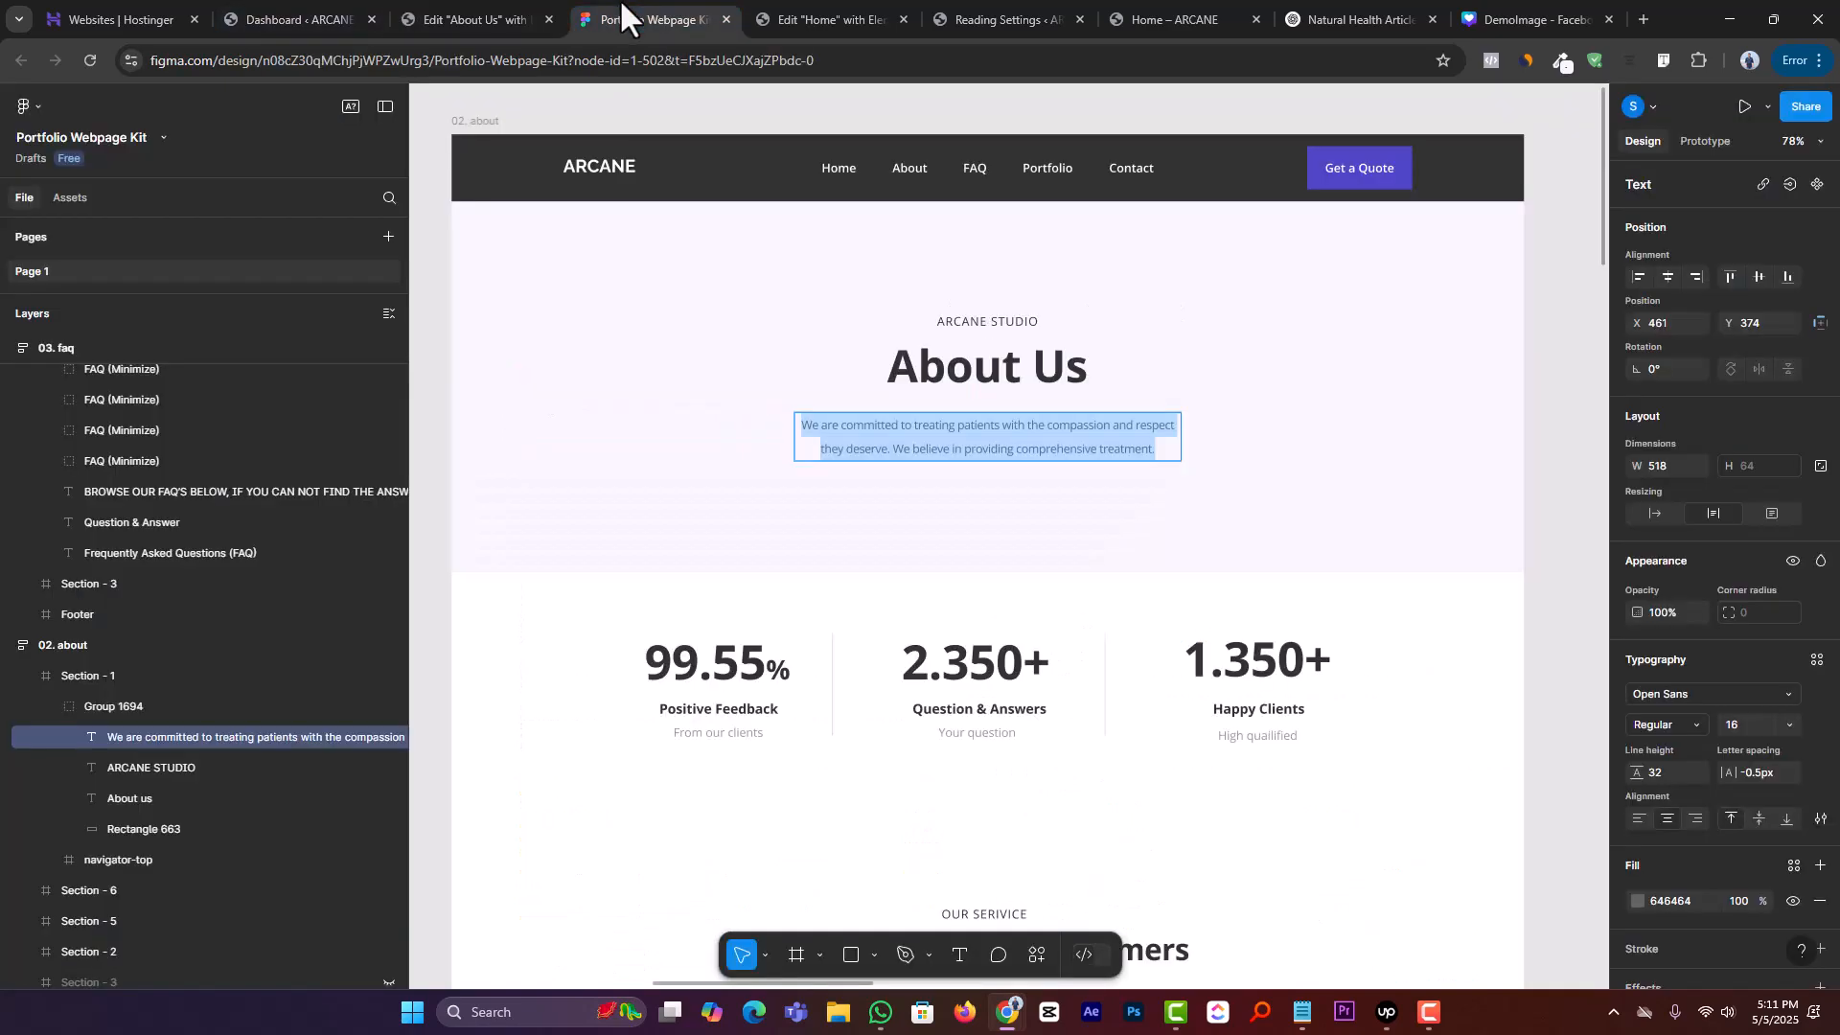
pyautogui.click(537, 17)
pyautogui.click(139, 203)
pyautogui.click(203, 316)
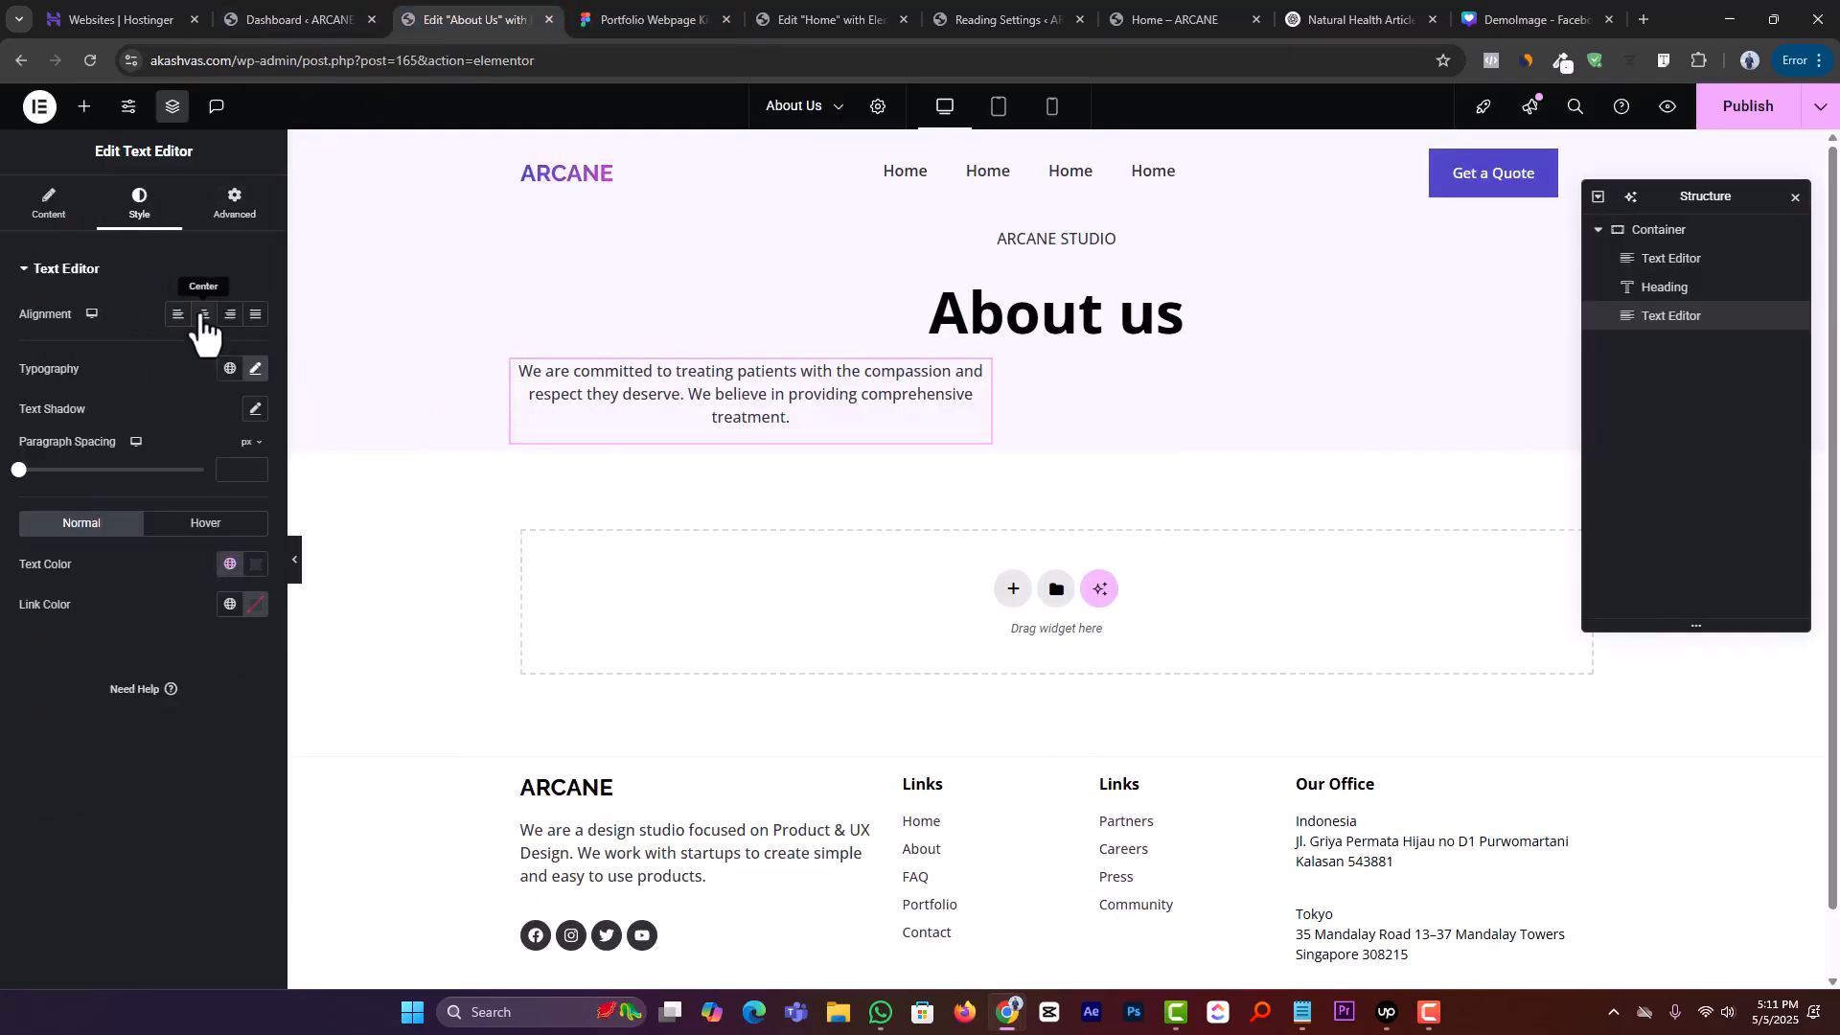
# Compare the hero paragraph with Figma, set its custom width to 50% and align the widget to the container's center
pyautogui.click(608, 4)
pyautogui.click(501, 4)
pyautogui.click(233, 204)
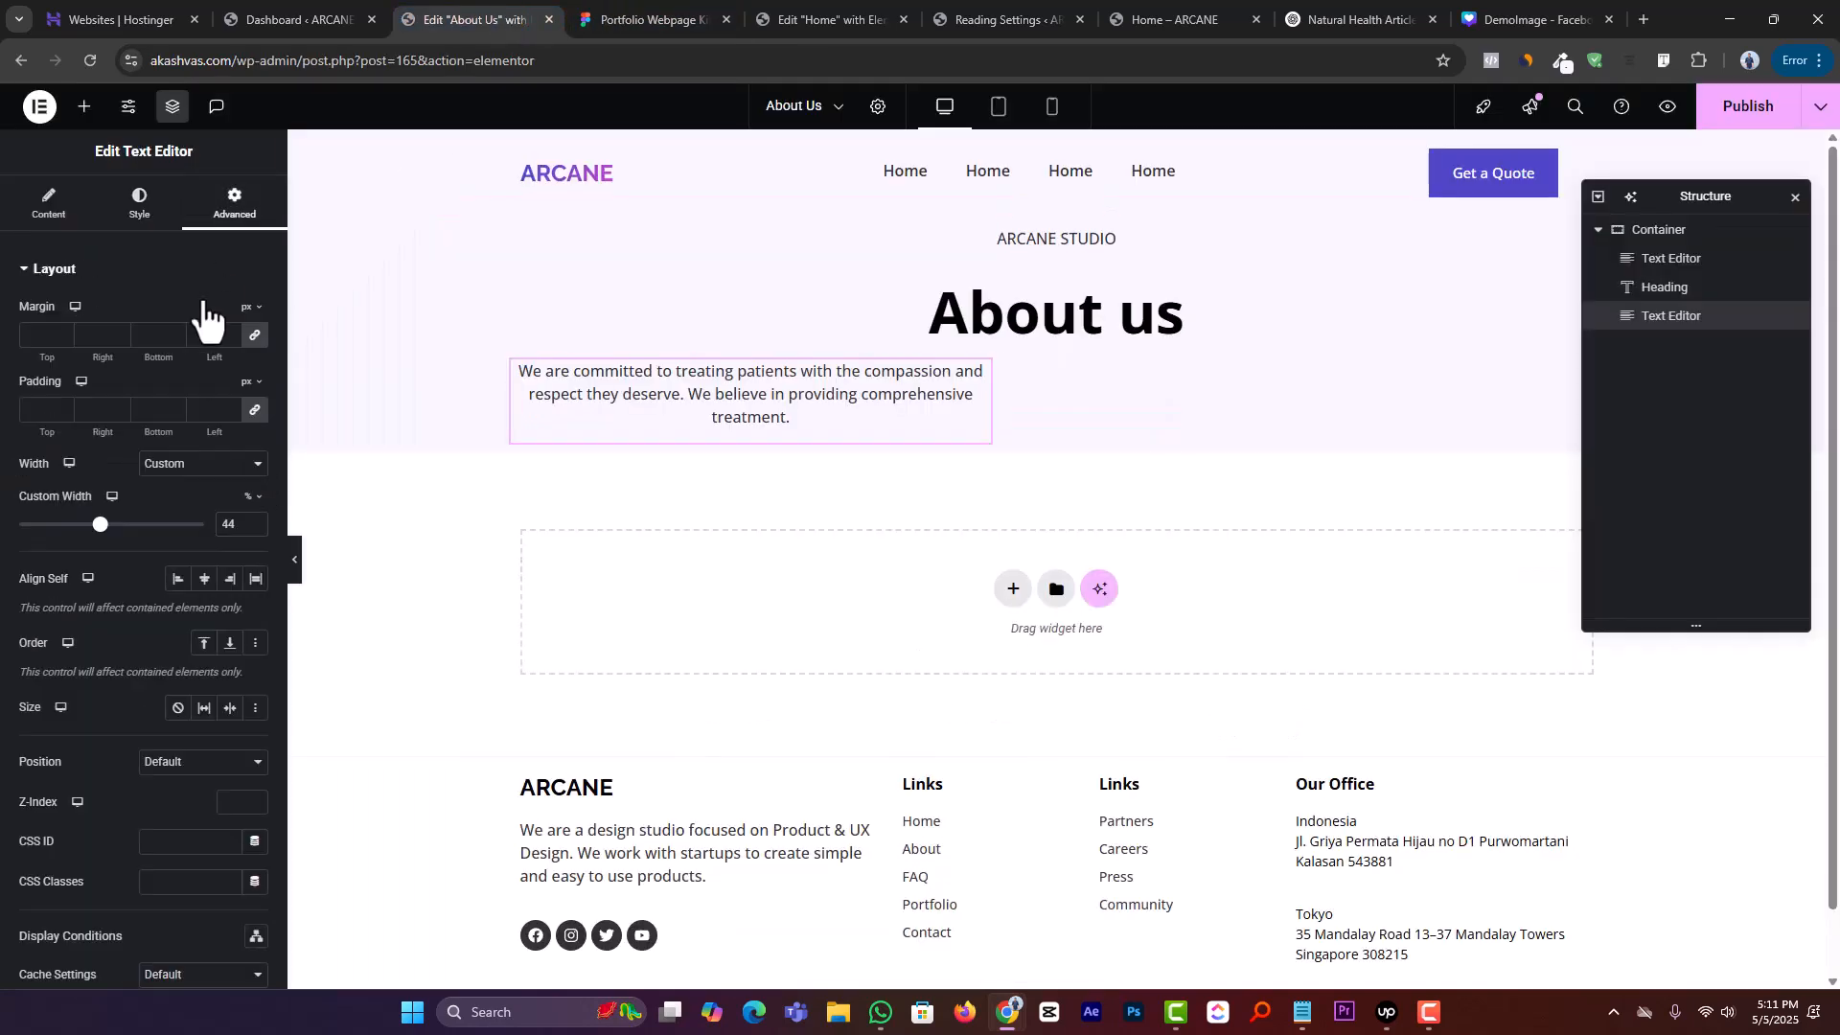
pyautogui.moveTo(100, 533); pyautogui.dragTo(113, 533)
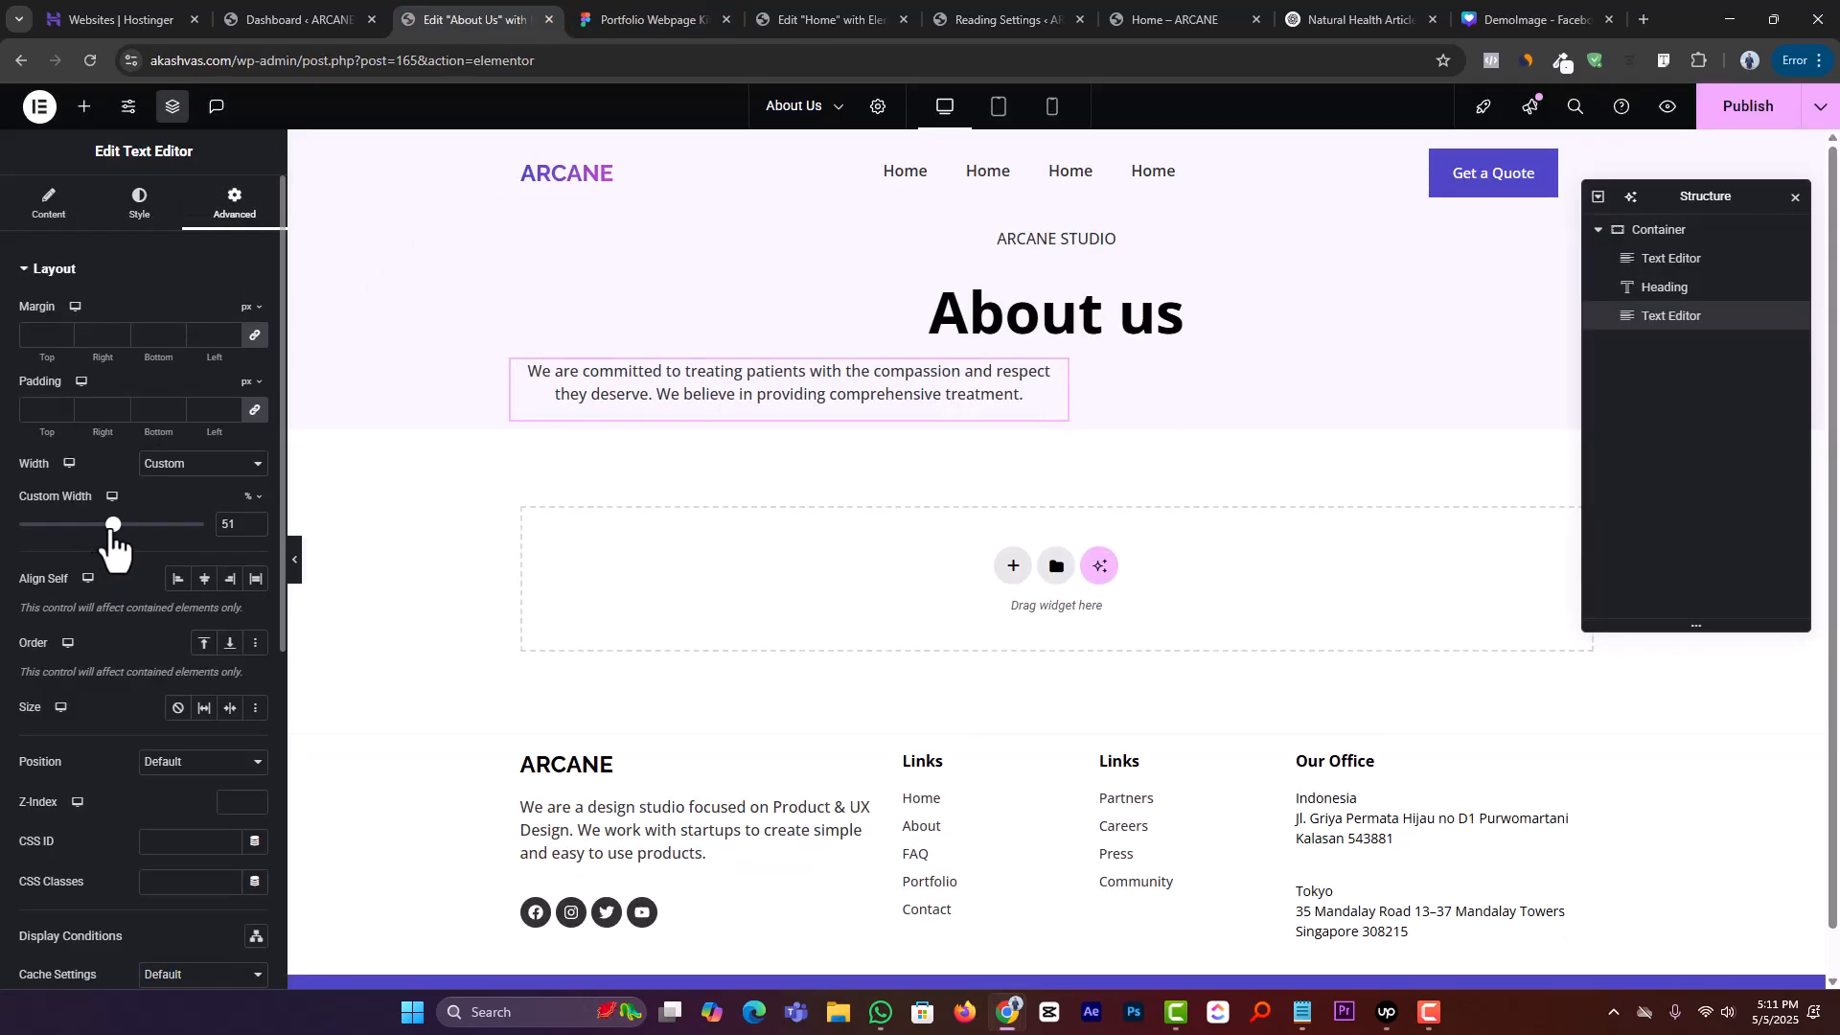
pyautogui.click(255, 529)
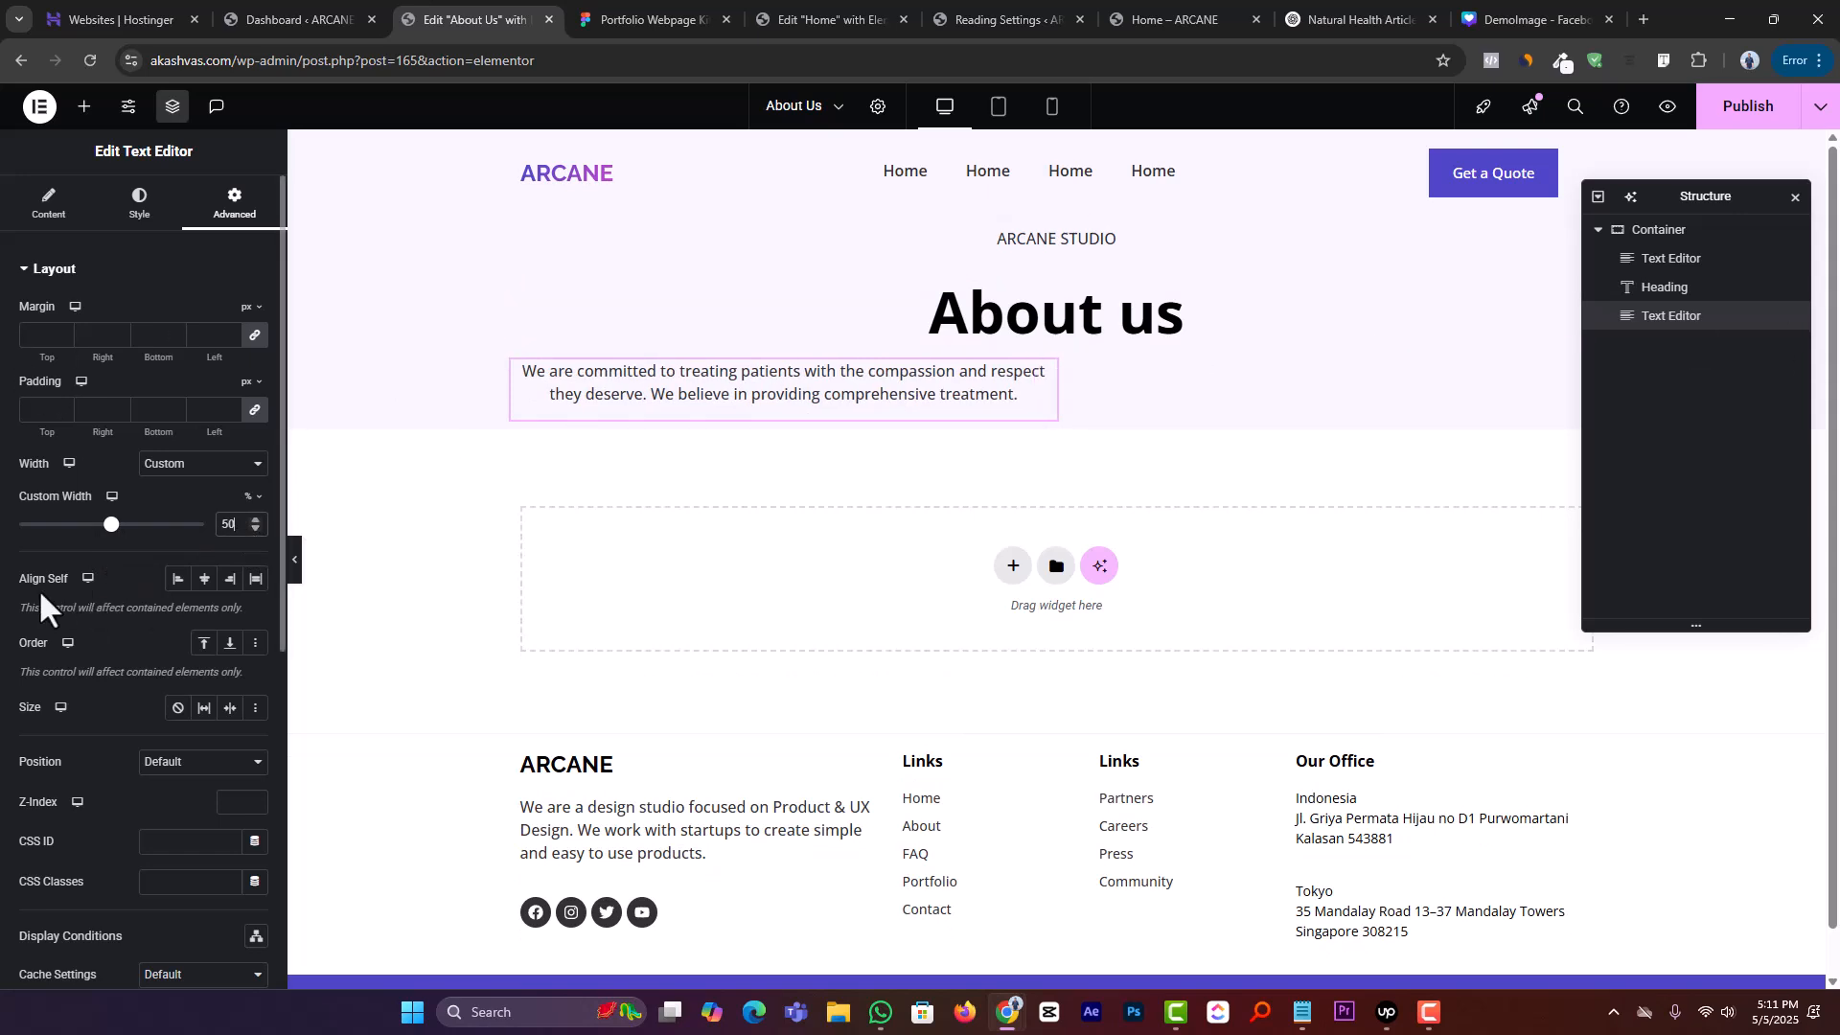
pyautogui.click(202, 586)
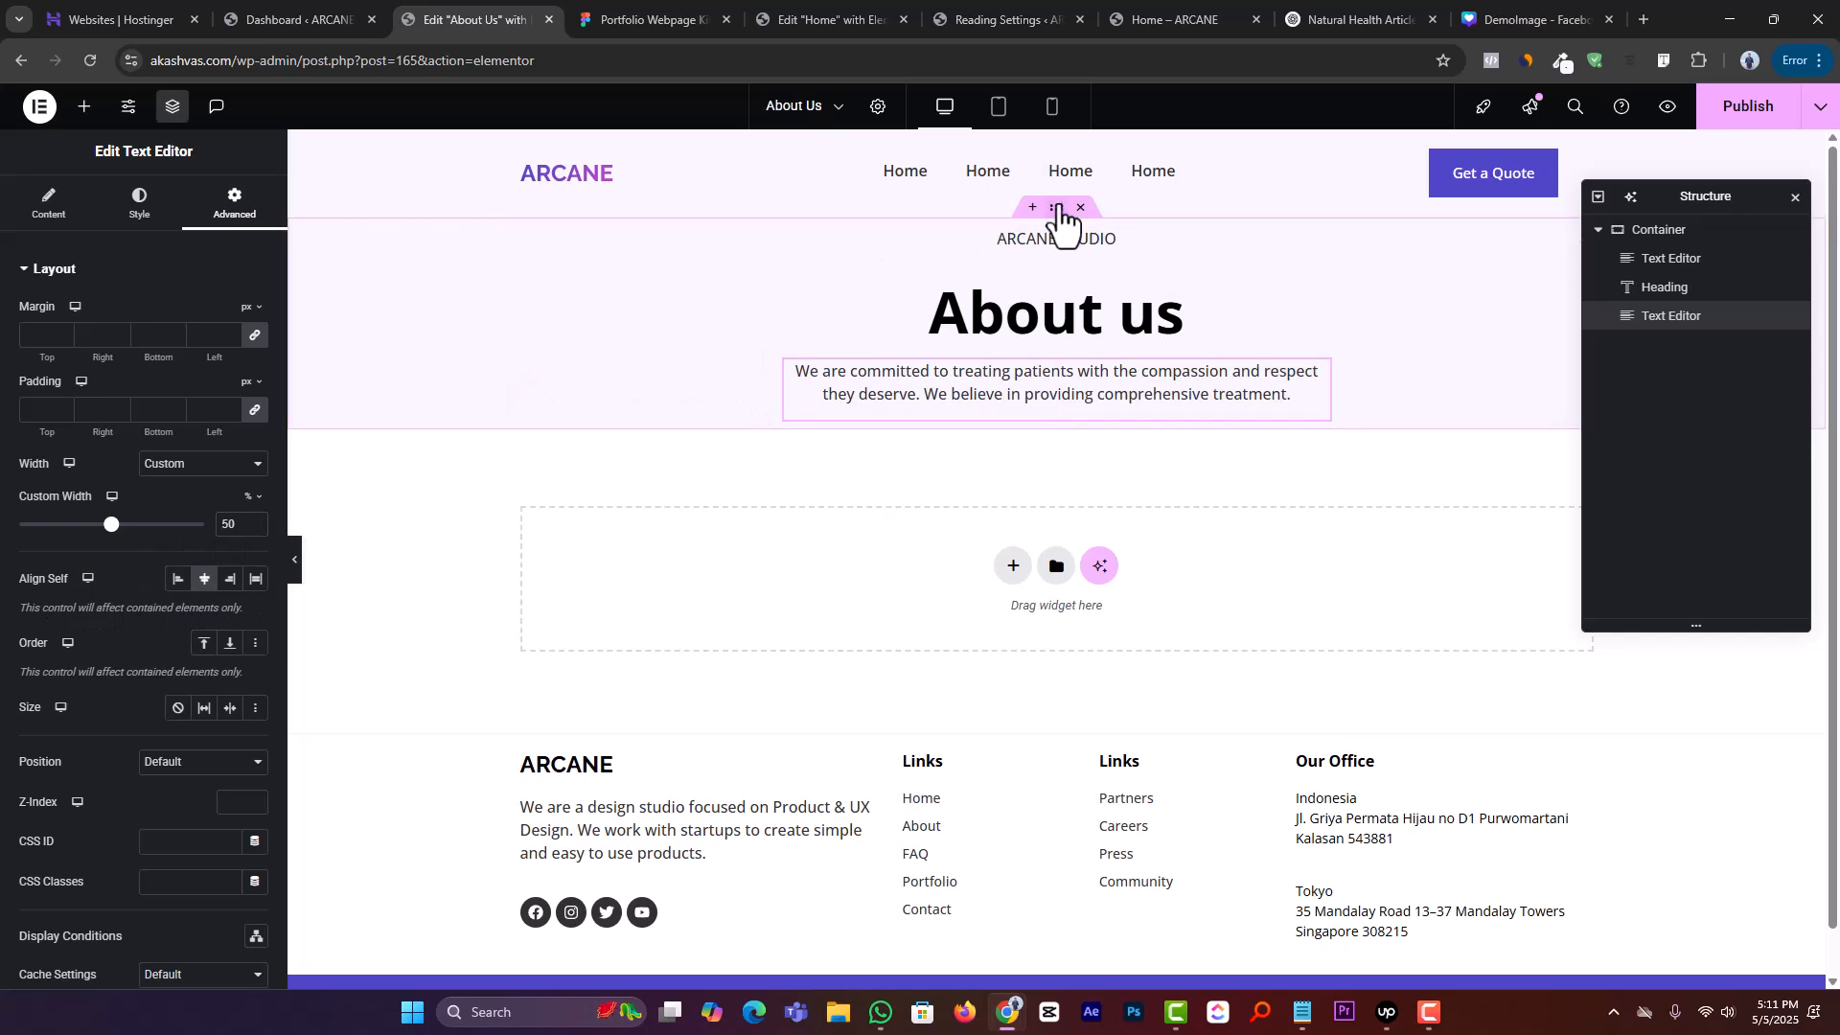
# Set the hero container's padding to 51 px on all sides
pyautogui.click(1057, 208)
pyautogui.click(233, 203)
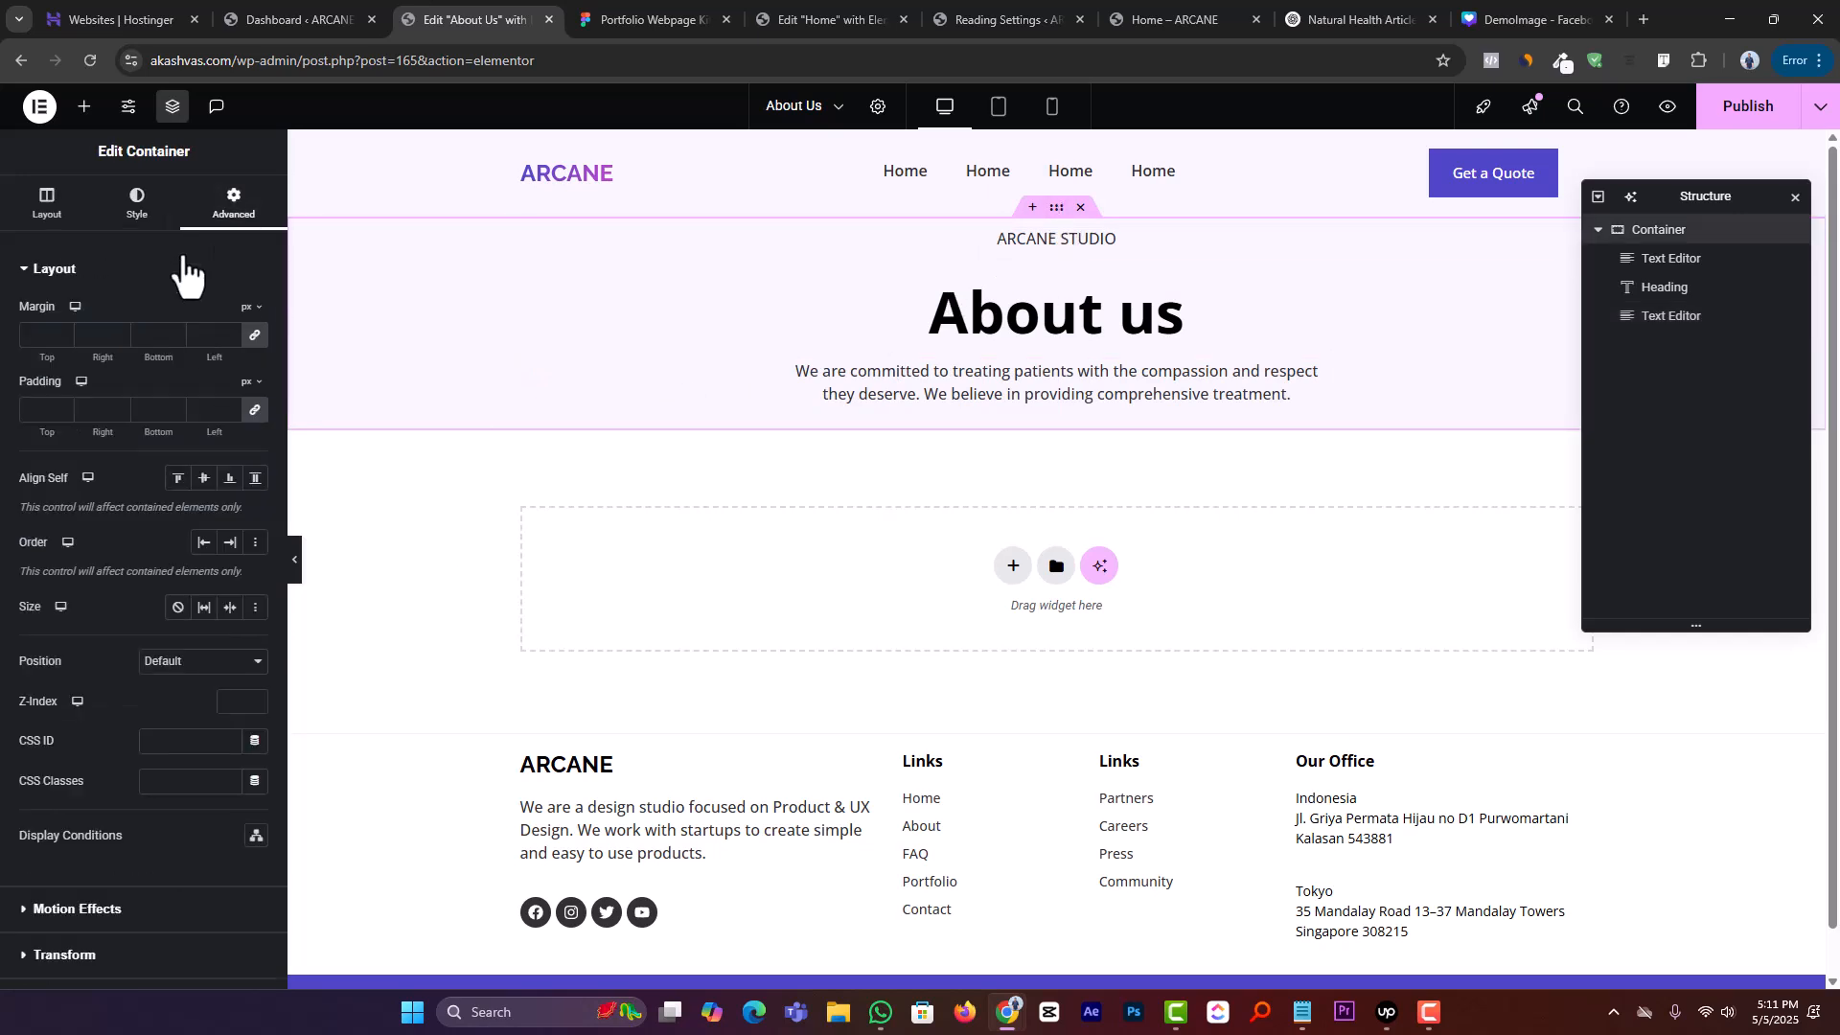
pyautogui.click(63, 406)
pyautogui.moveTo(63, 406); pyautogui.dragTo(63, 407)
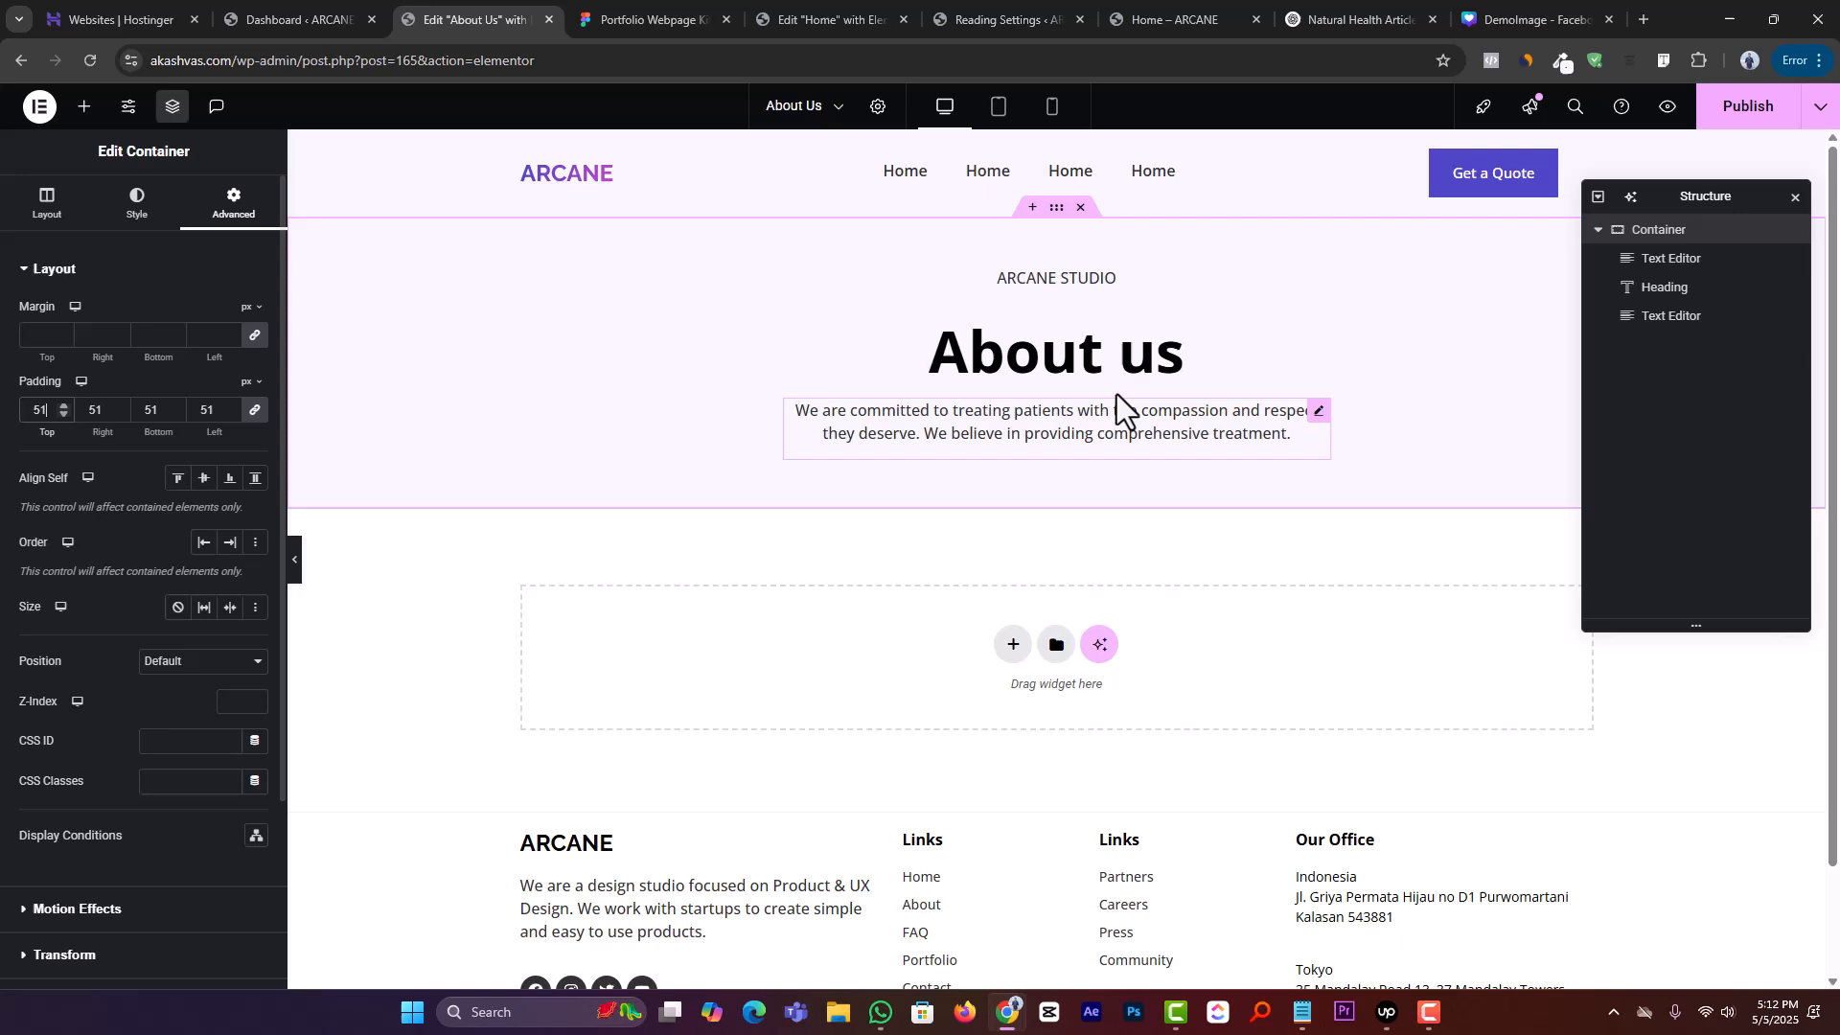
# Give the hero paragraph unlinked margins of 15 px above and 15 px below, with 0 on the sides
pyautogui.click(1319, 415)
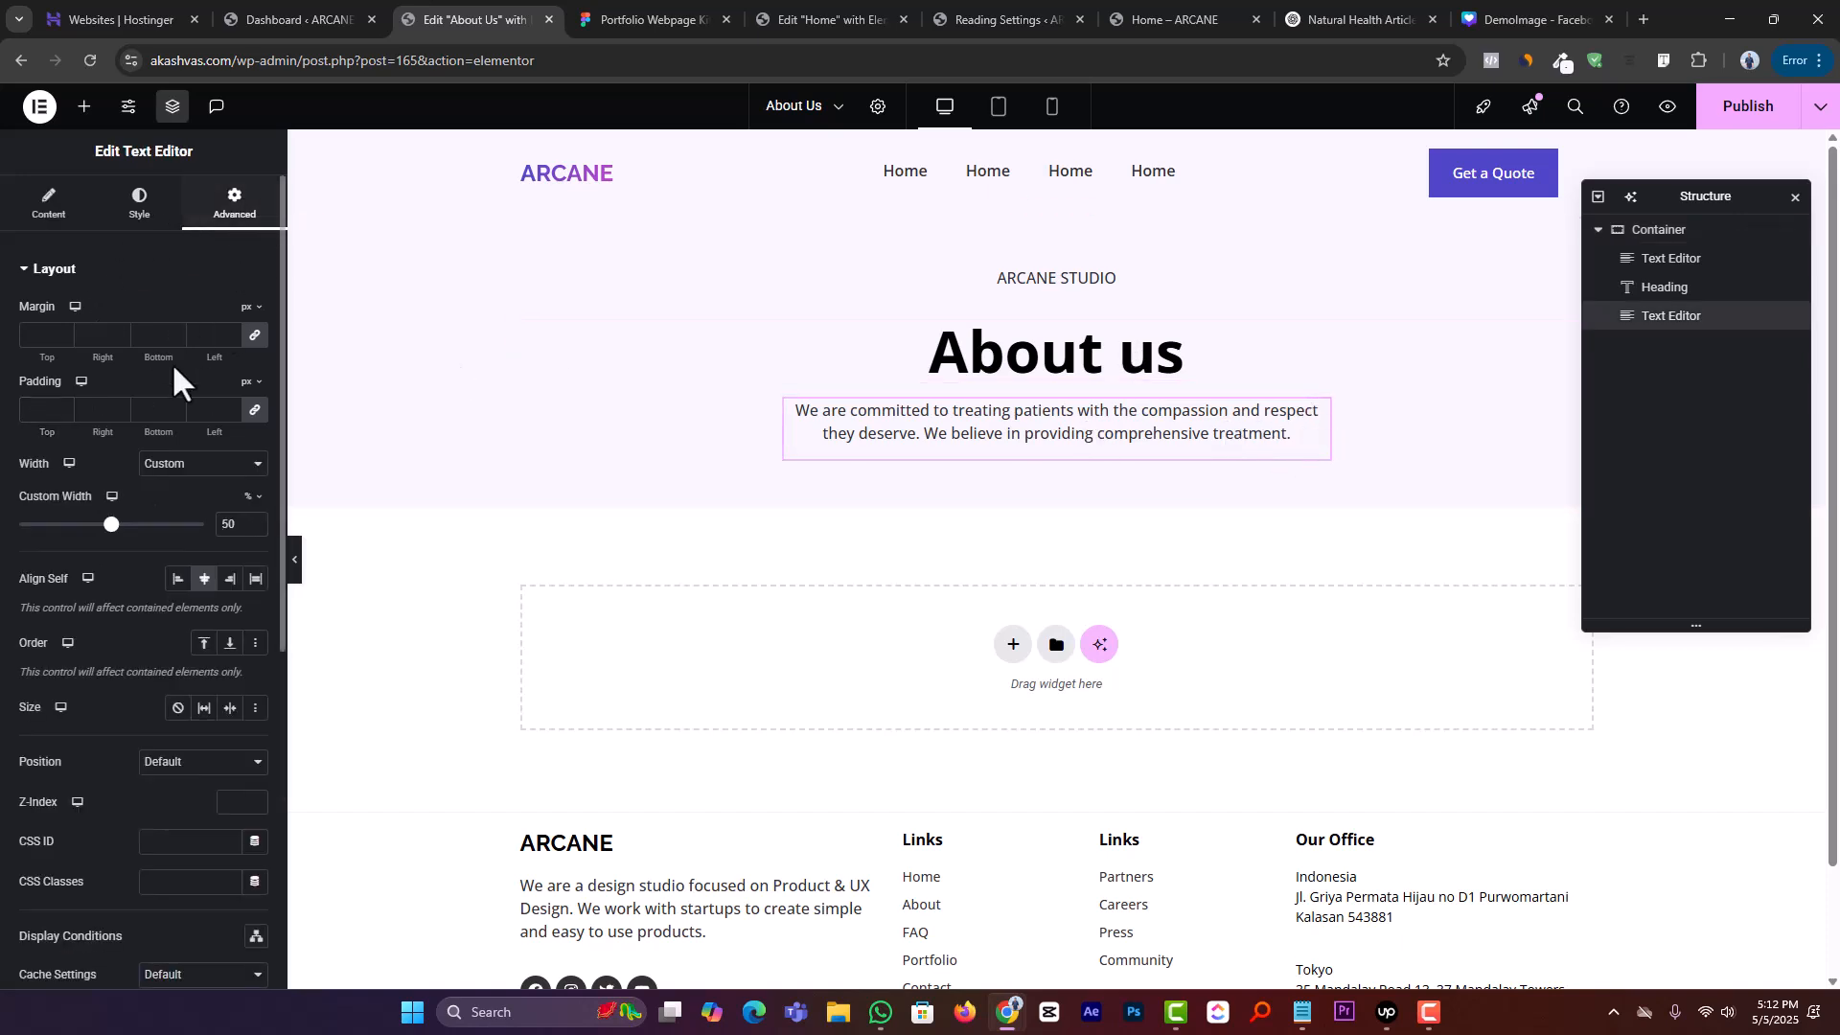
pyautogui.click(64, 332)
pyautogui.moveTo(62, 331); pyautogui.dragTo(62, 330)
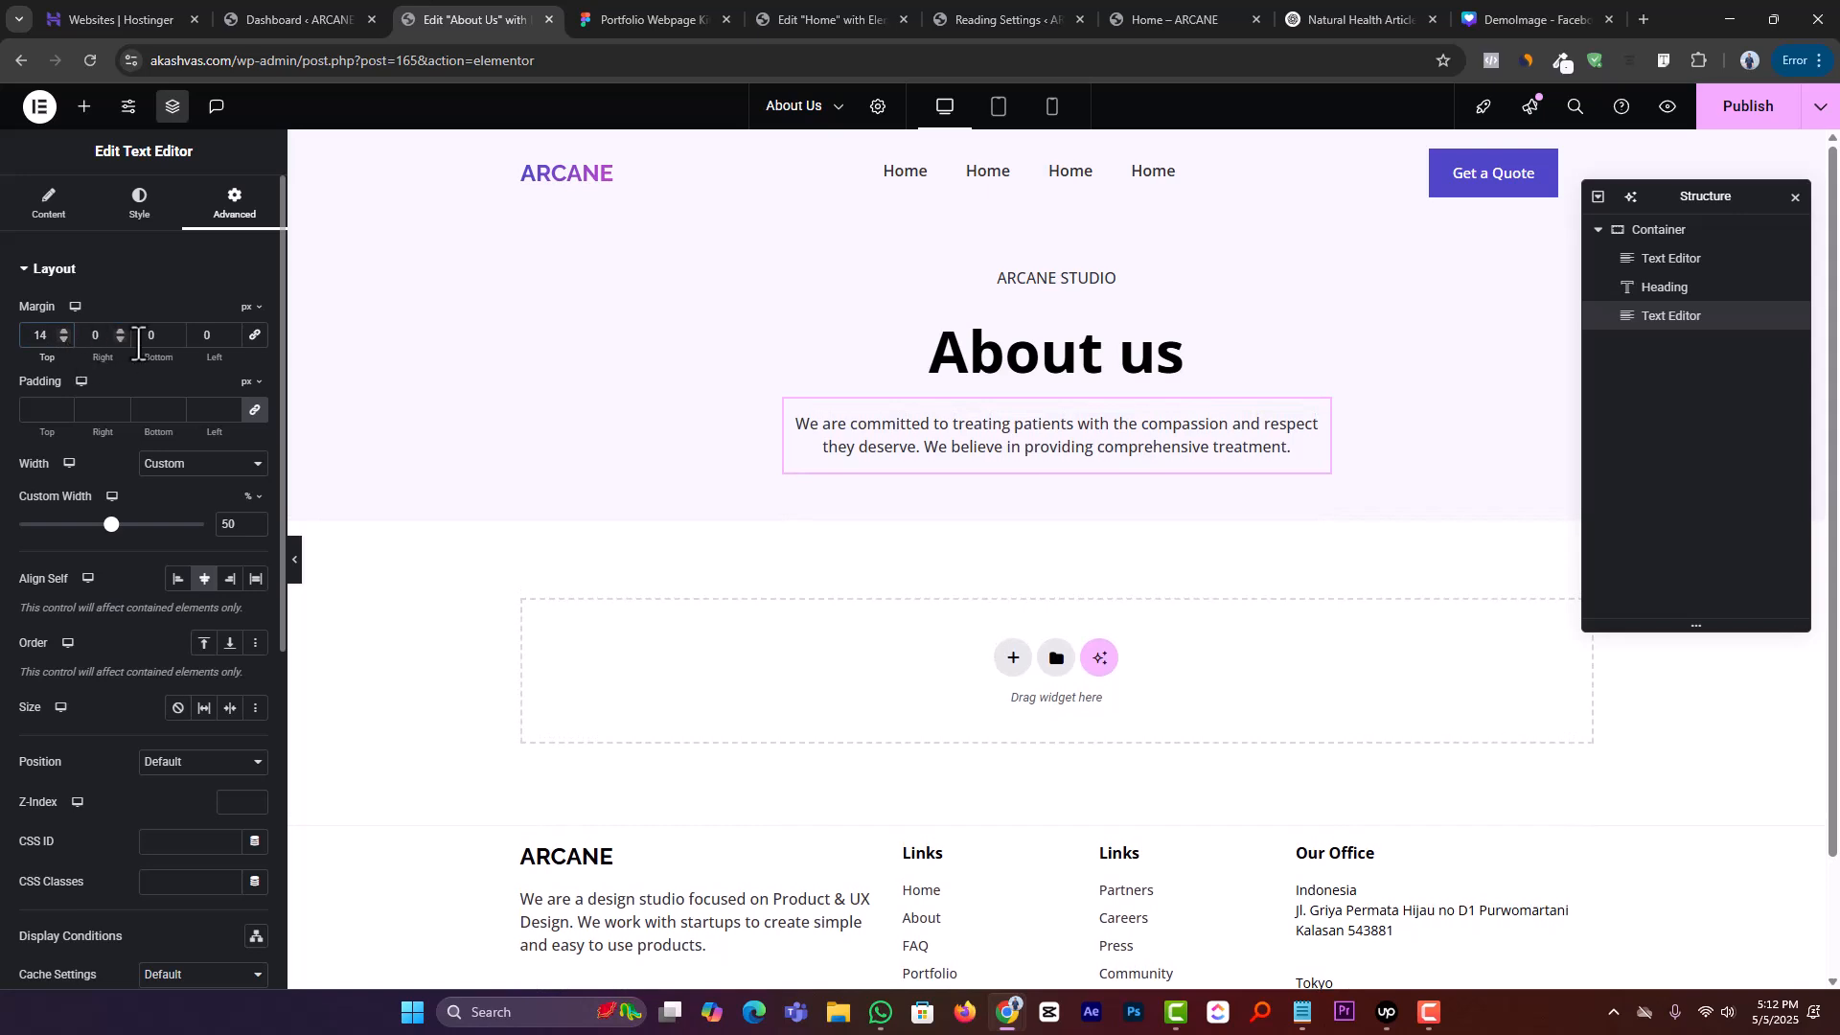
pyautogui.click(64, 330)
pyautogui.click(174, 331)
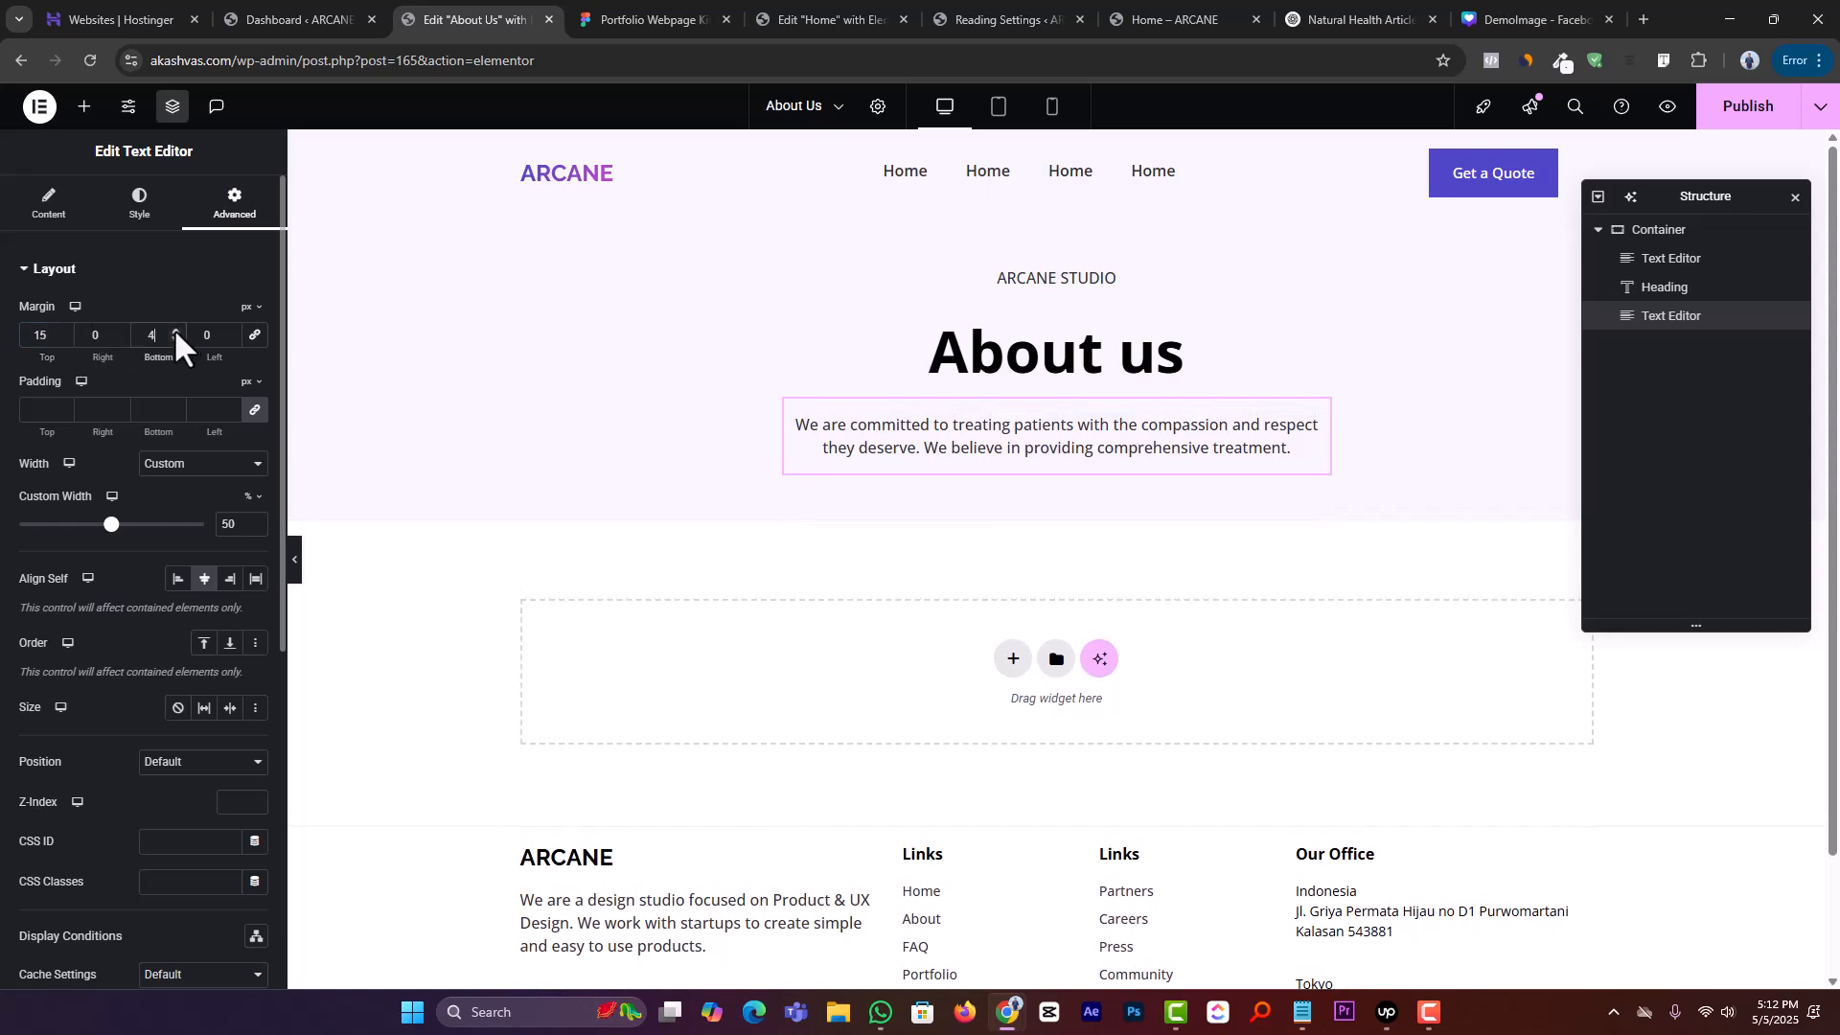
pyautogui.moveTo(174, 331); pyautogui.dragTo(174, 331)
pyautogui.doubleClick(153, 336)
# Set the hero container's padding to 100 px on all sides and compare the section with the Figma design
pyautogui.click(1654, 233)
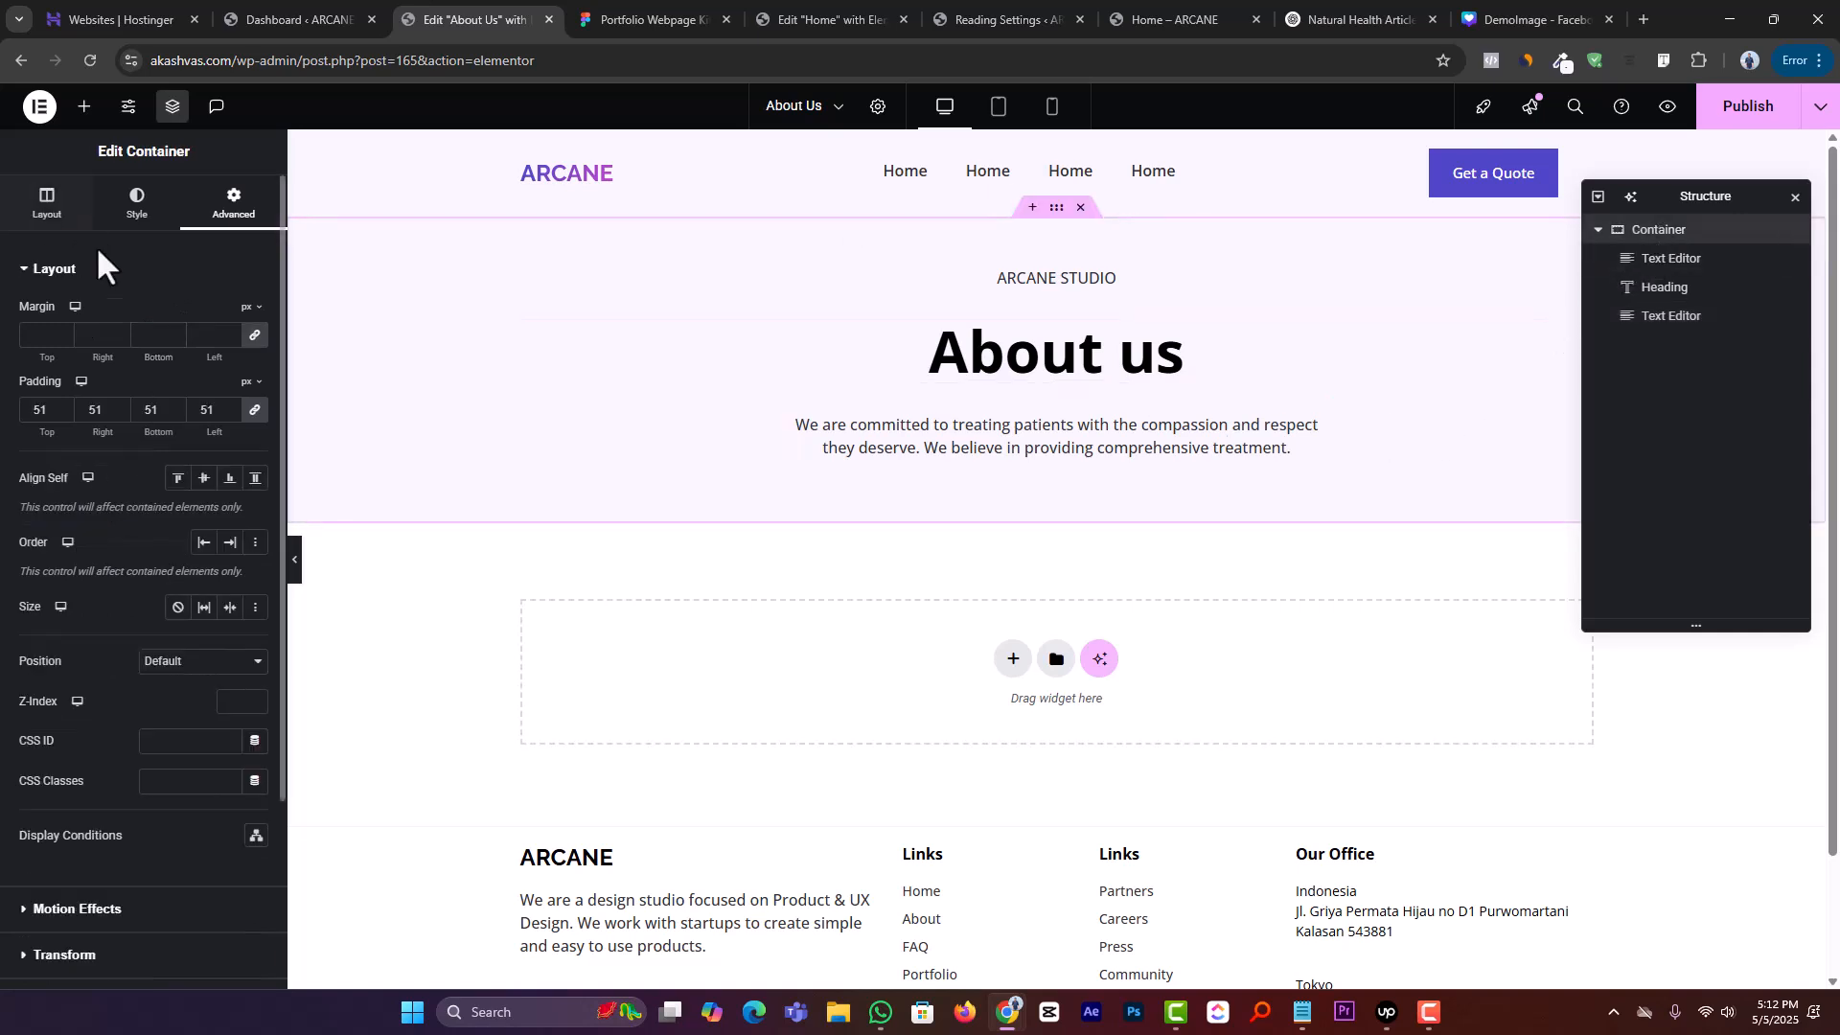
pyautogui.moveTo(120, 406); pyautogui.dragTo(120, 407)
pyautogui.click(120, 413)
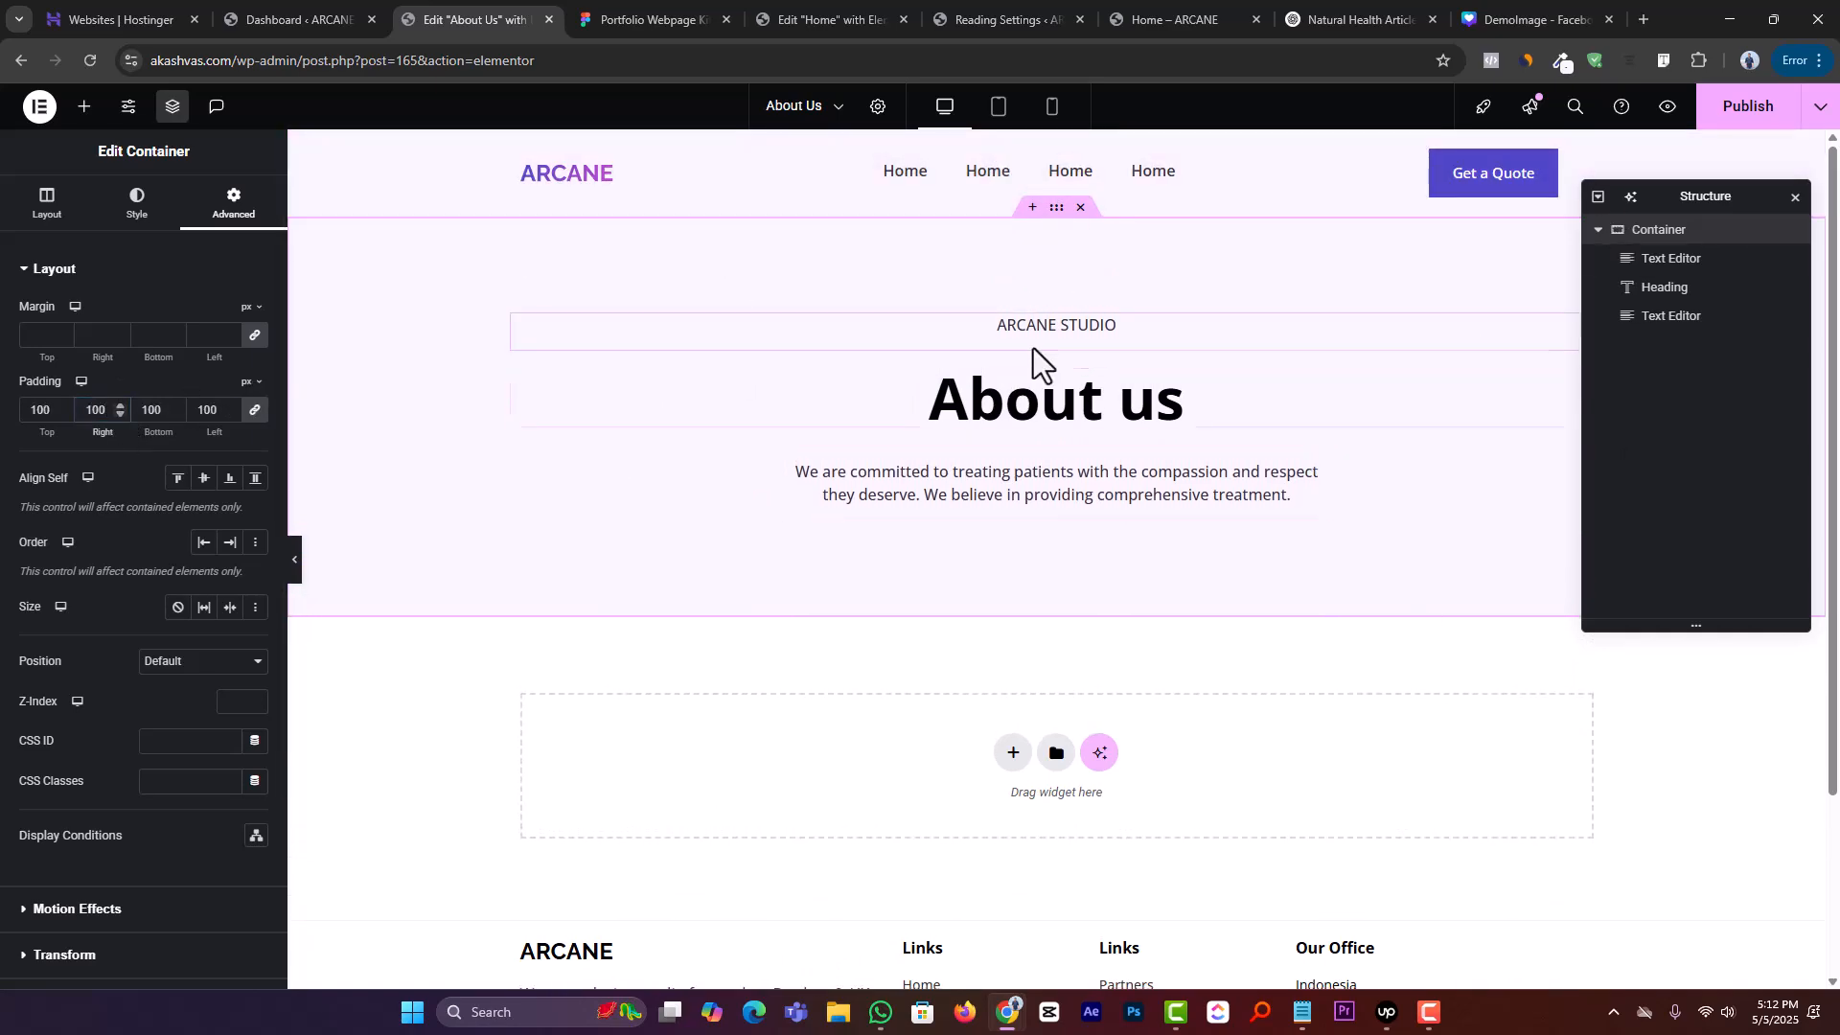
pyautogui.click(634, 19)
pyautogui.click(525, 12)
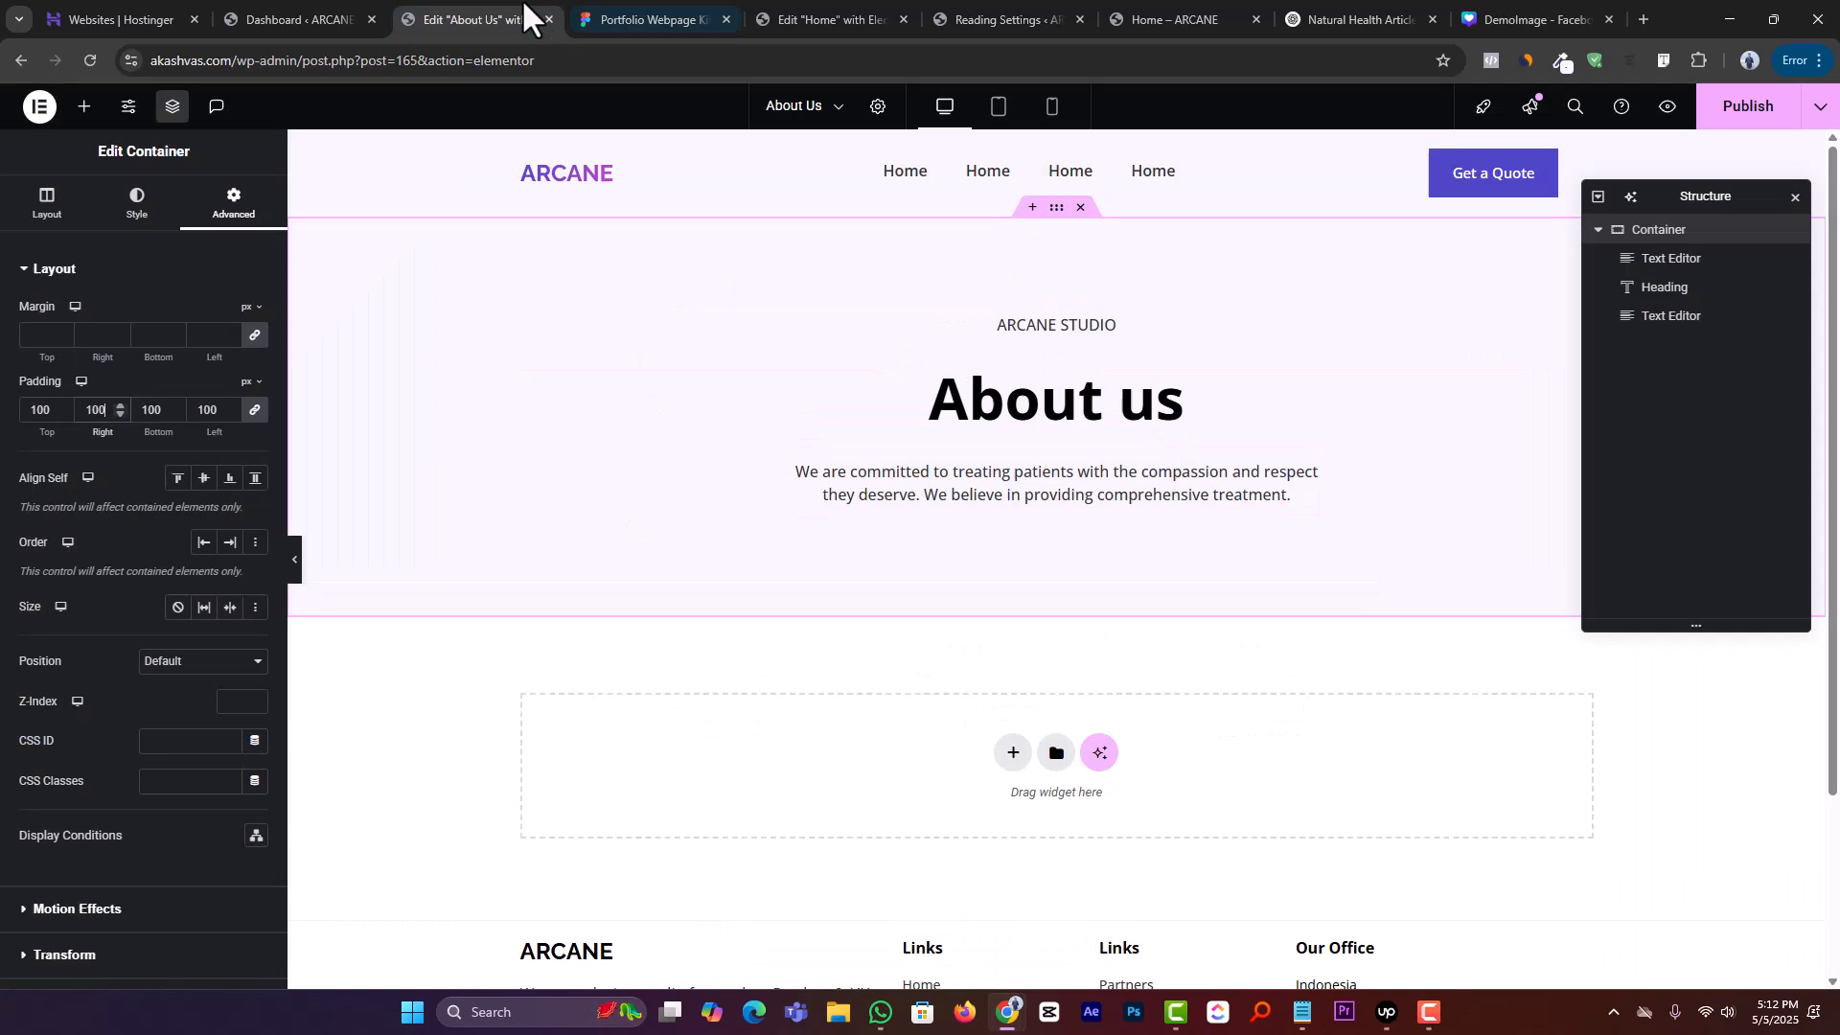
# In the tablet view, set the hero paragraph's custom width to about 515 px
pyautogui.click(1014, 129)
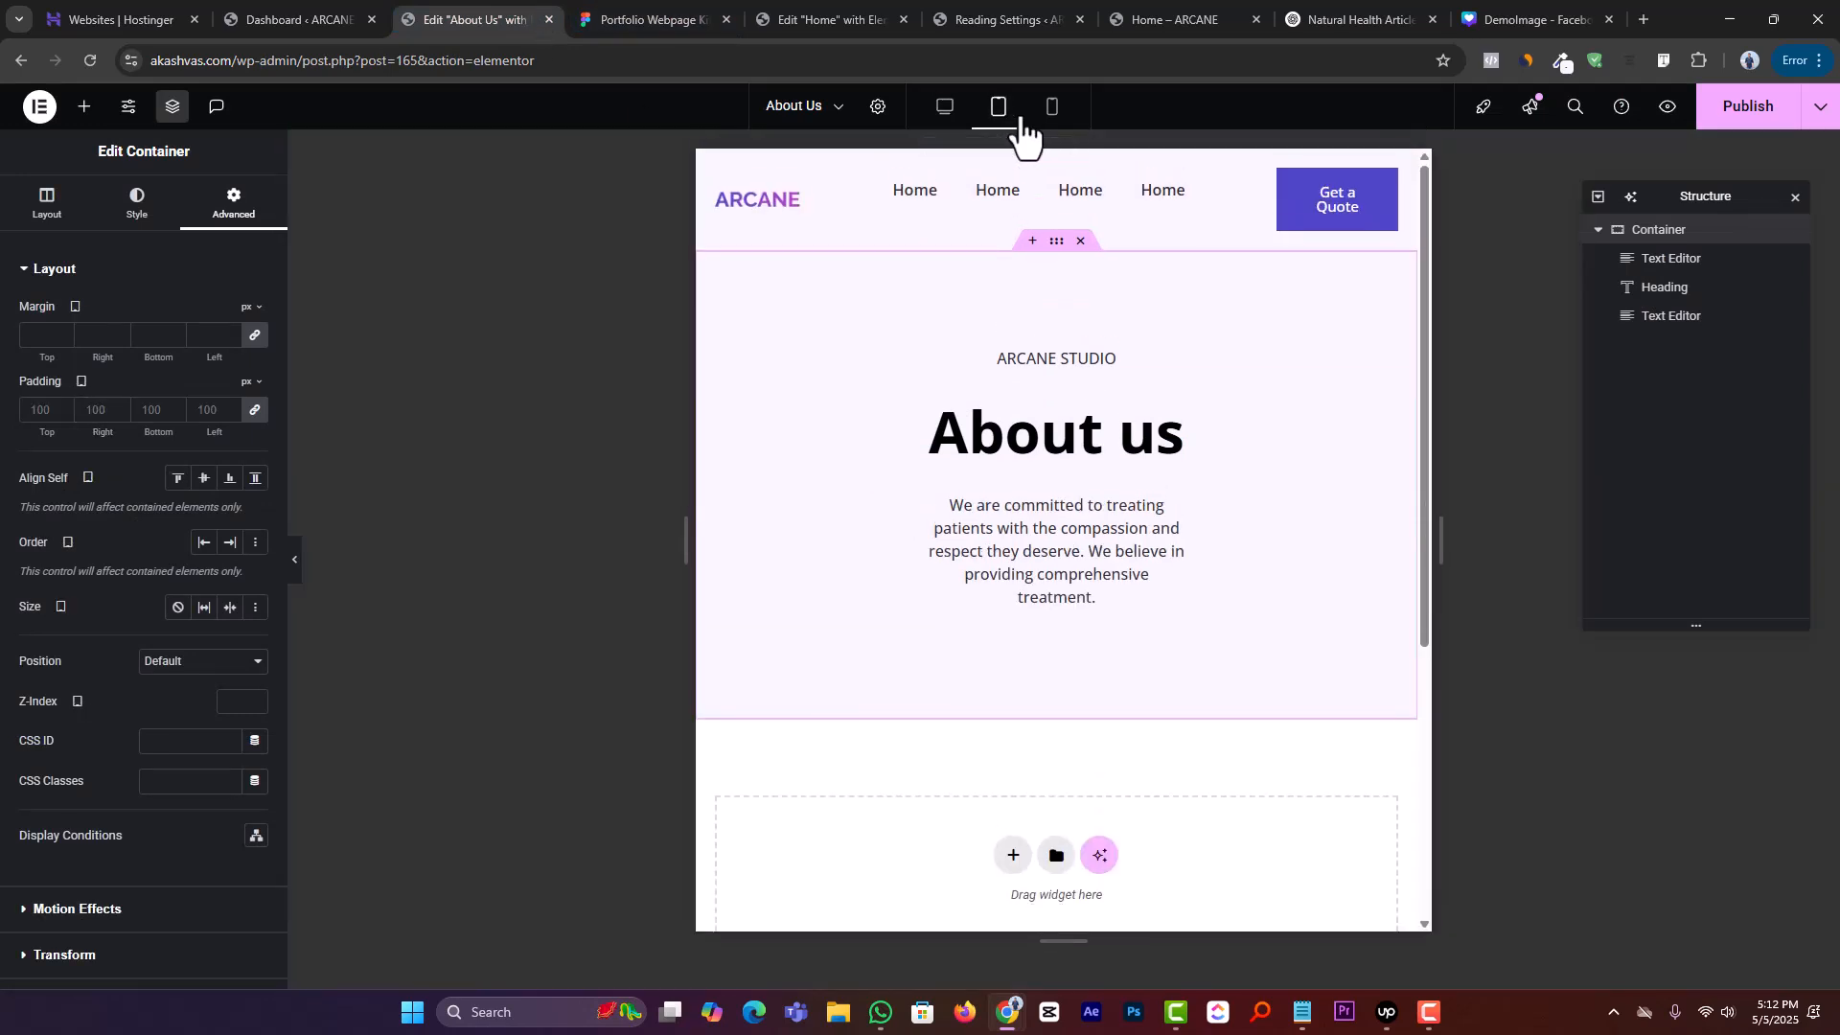
pyautogui.click(1178, 493)
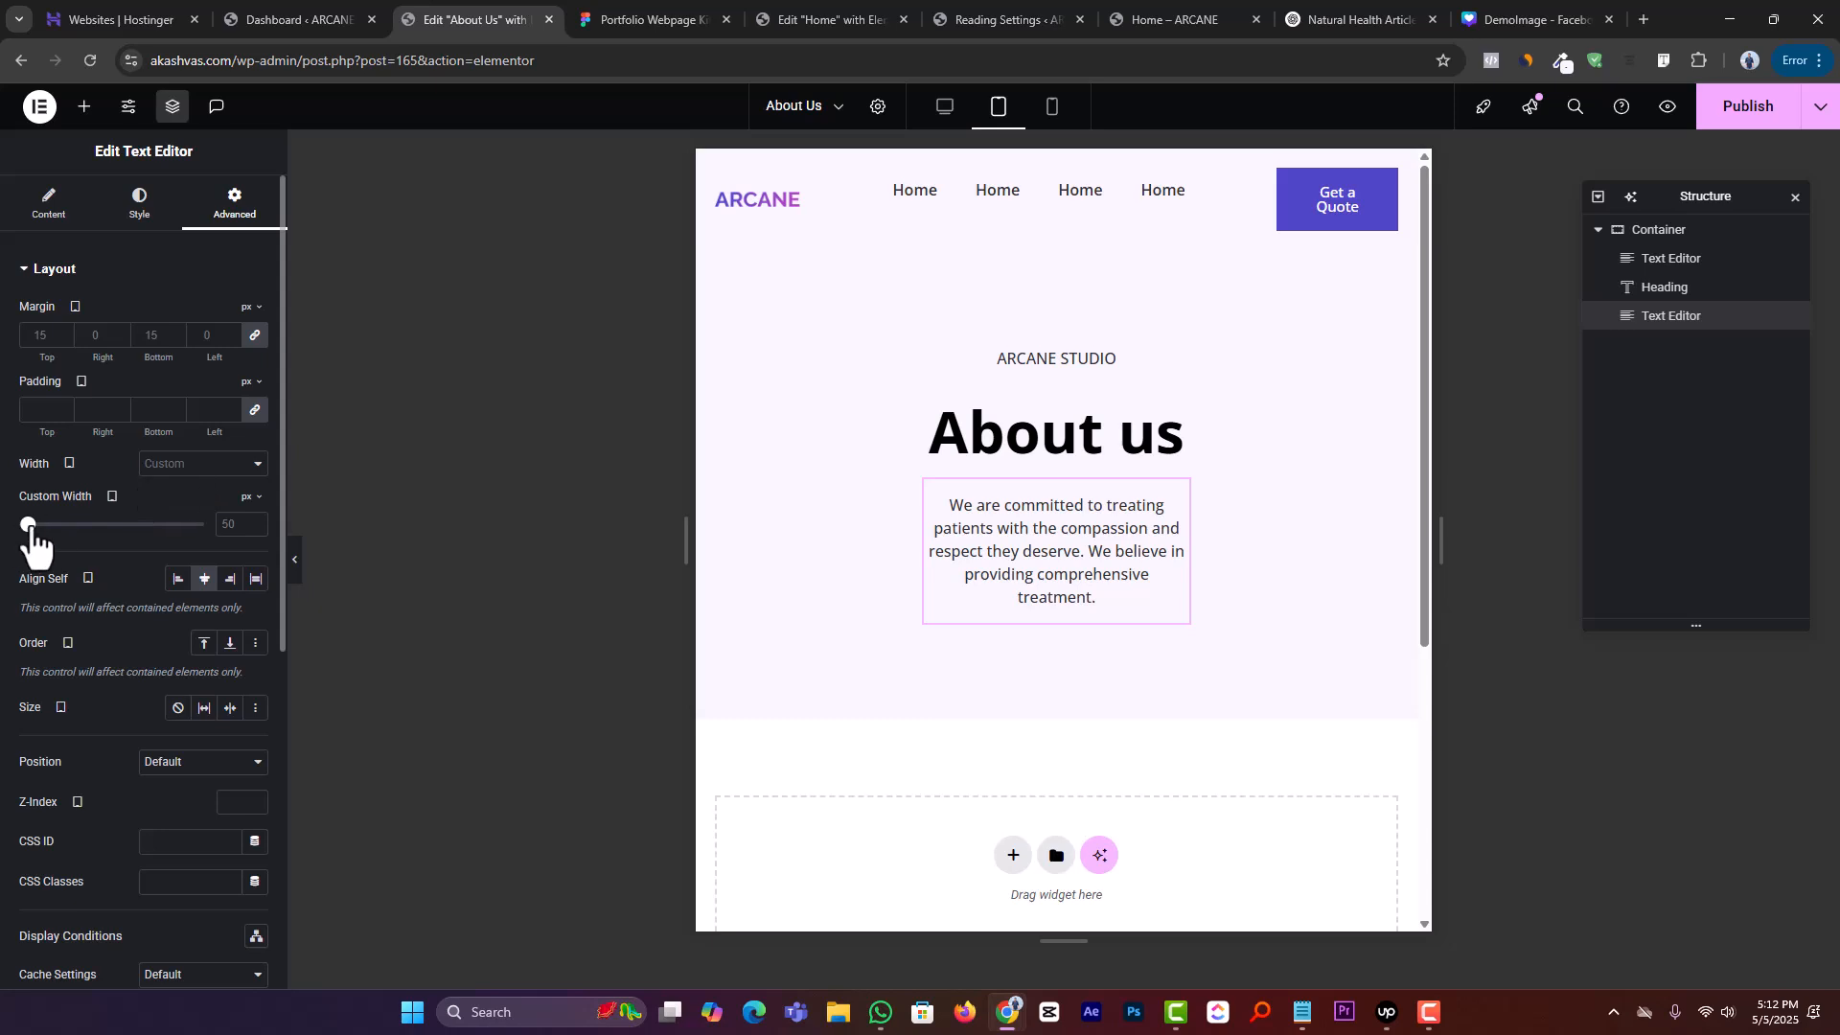
pyautogui.moveTo(30, 525); pyautogui.dragTo(115, 529)
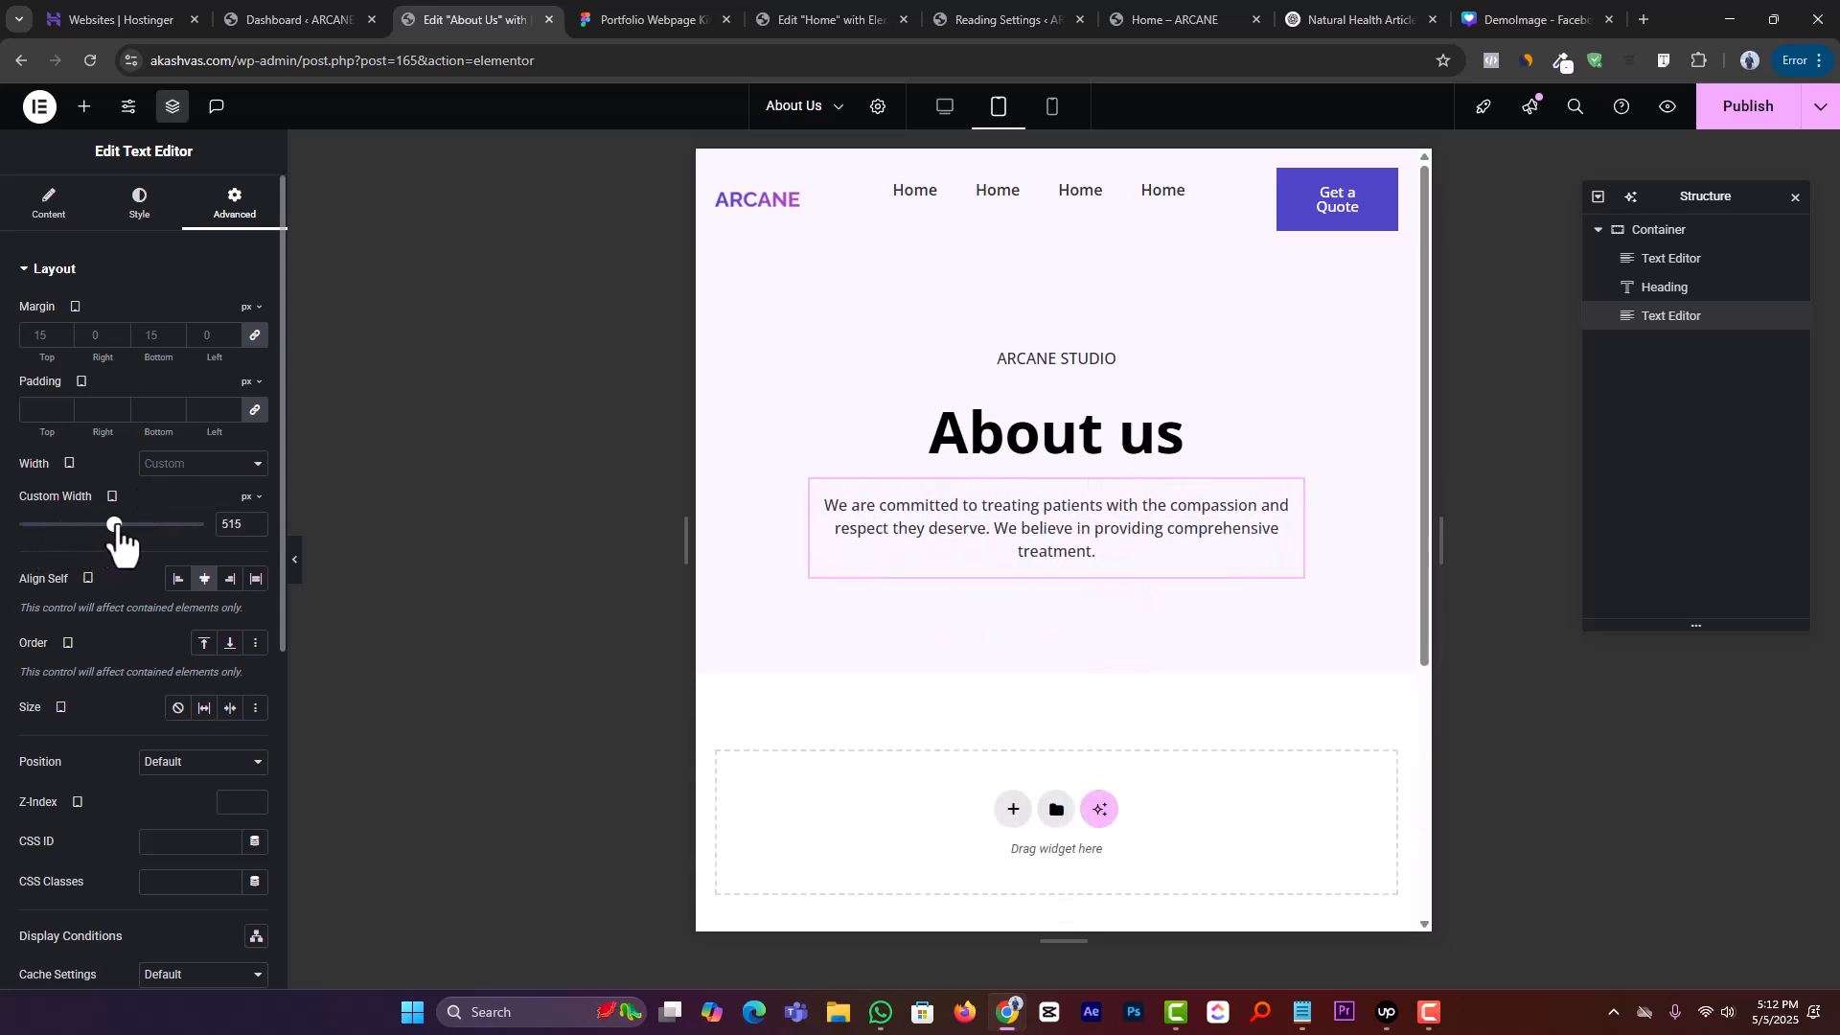
# In the mobile view, set the hero paragraph's custom width to about 665 px
pyautogui.click(1052, 108)
pyautogui.moveTo(114, 525)
pyautogui.mouseDown()
pyautogui.moveTo(164, 527)
pyautogui.moveTo(110, 529)
pyautogui.mouseUp()
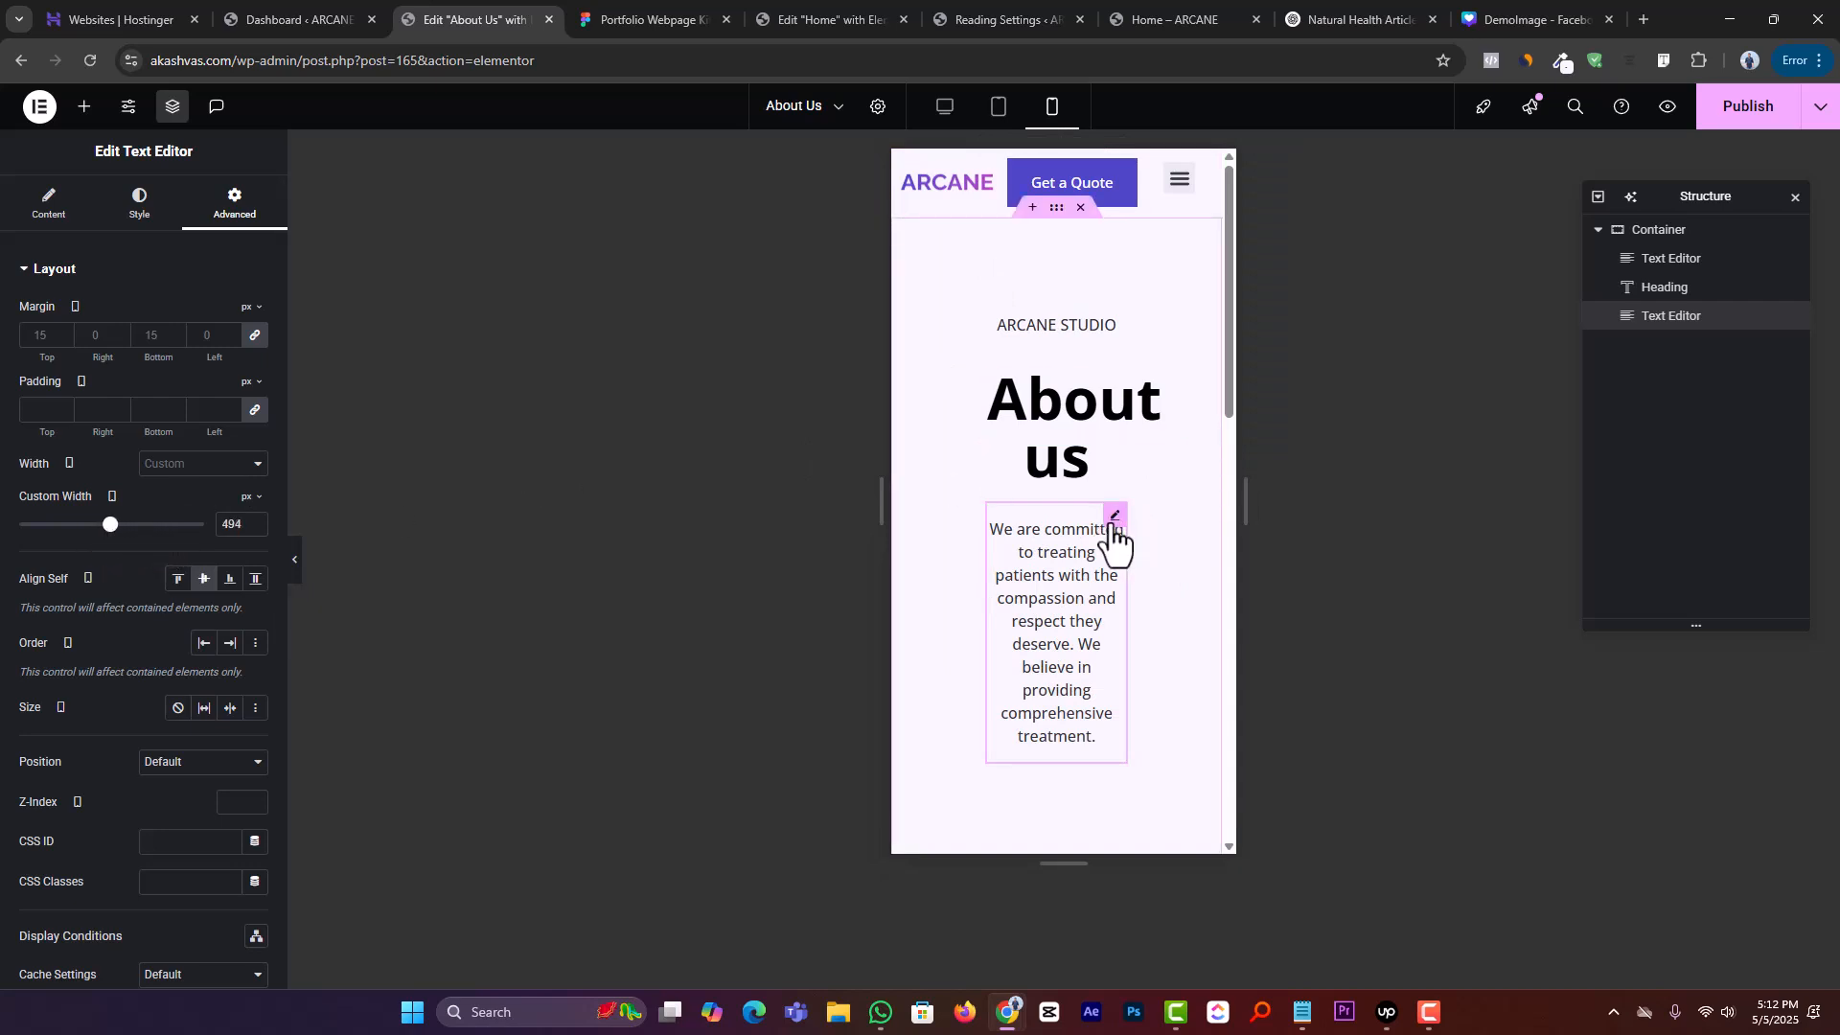
pyautogui.moveTo(110, 525); pyautogui.dragTo(143, 525)
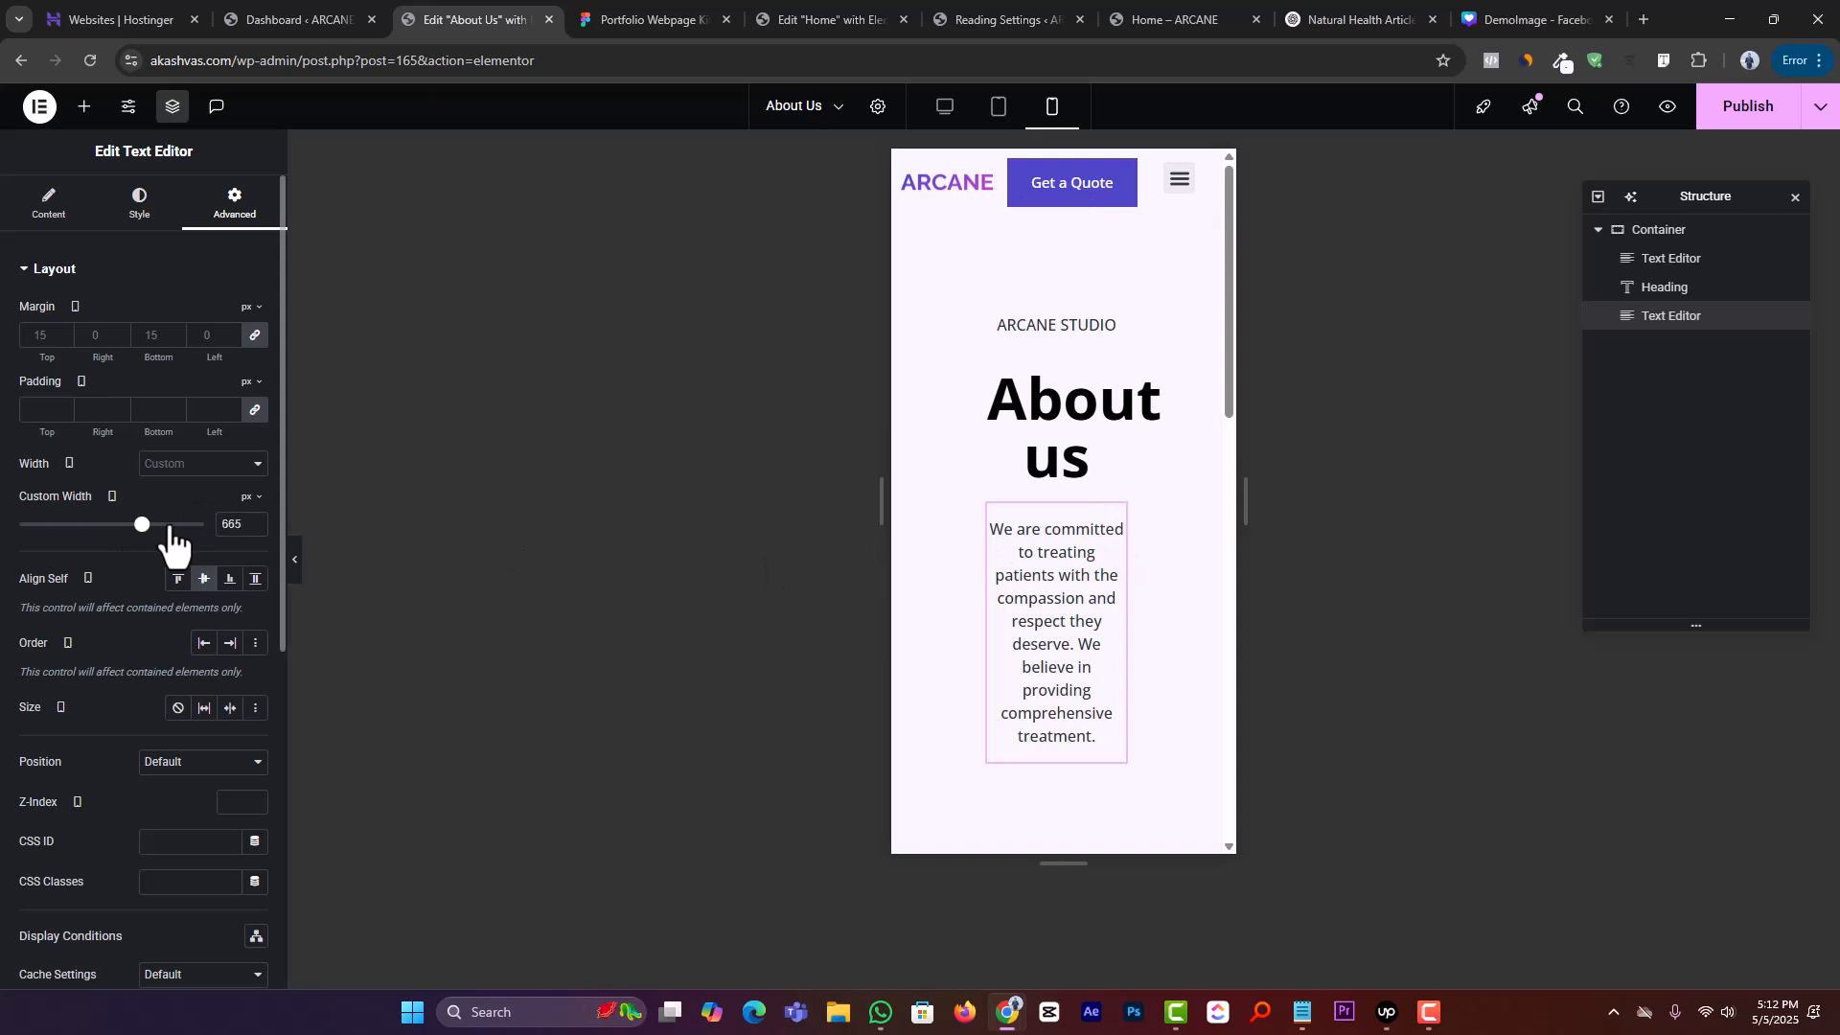
# Set the hero container's mobile padding to 50 px on all sides
pyautogui.click(1117, 388)
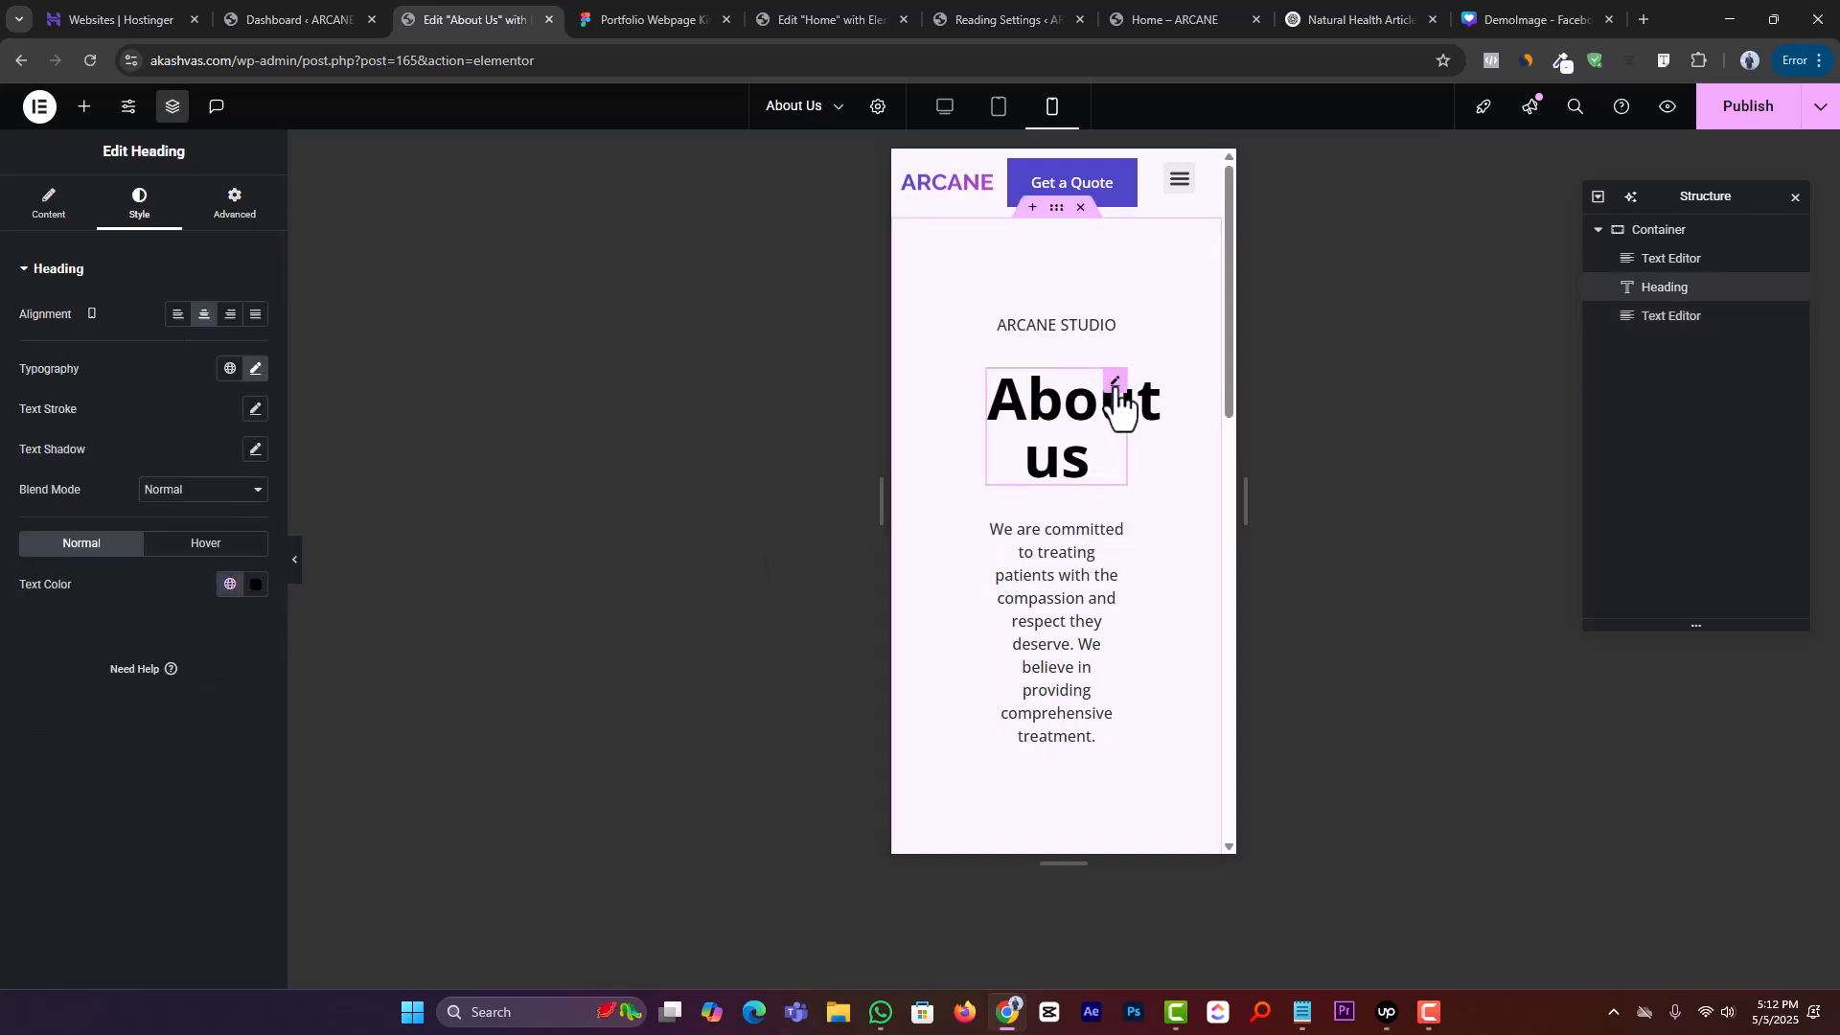
pyautogui.click(1055, 210)
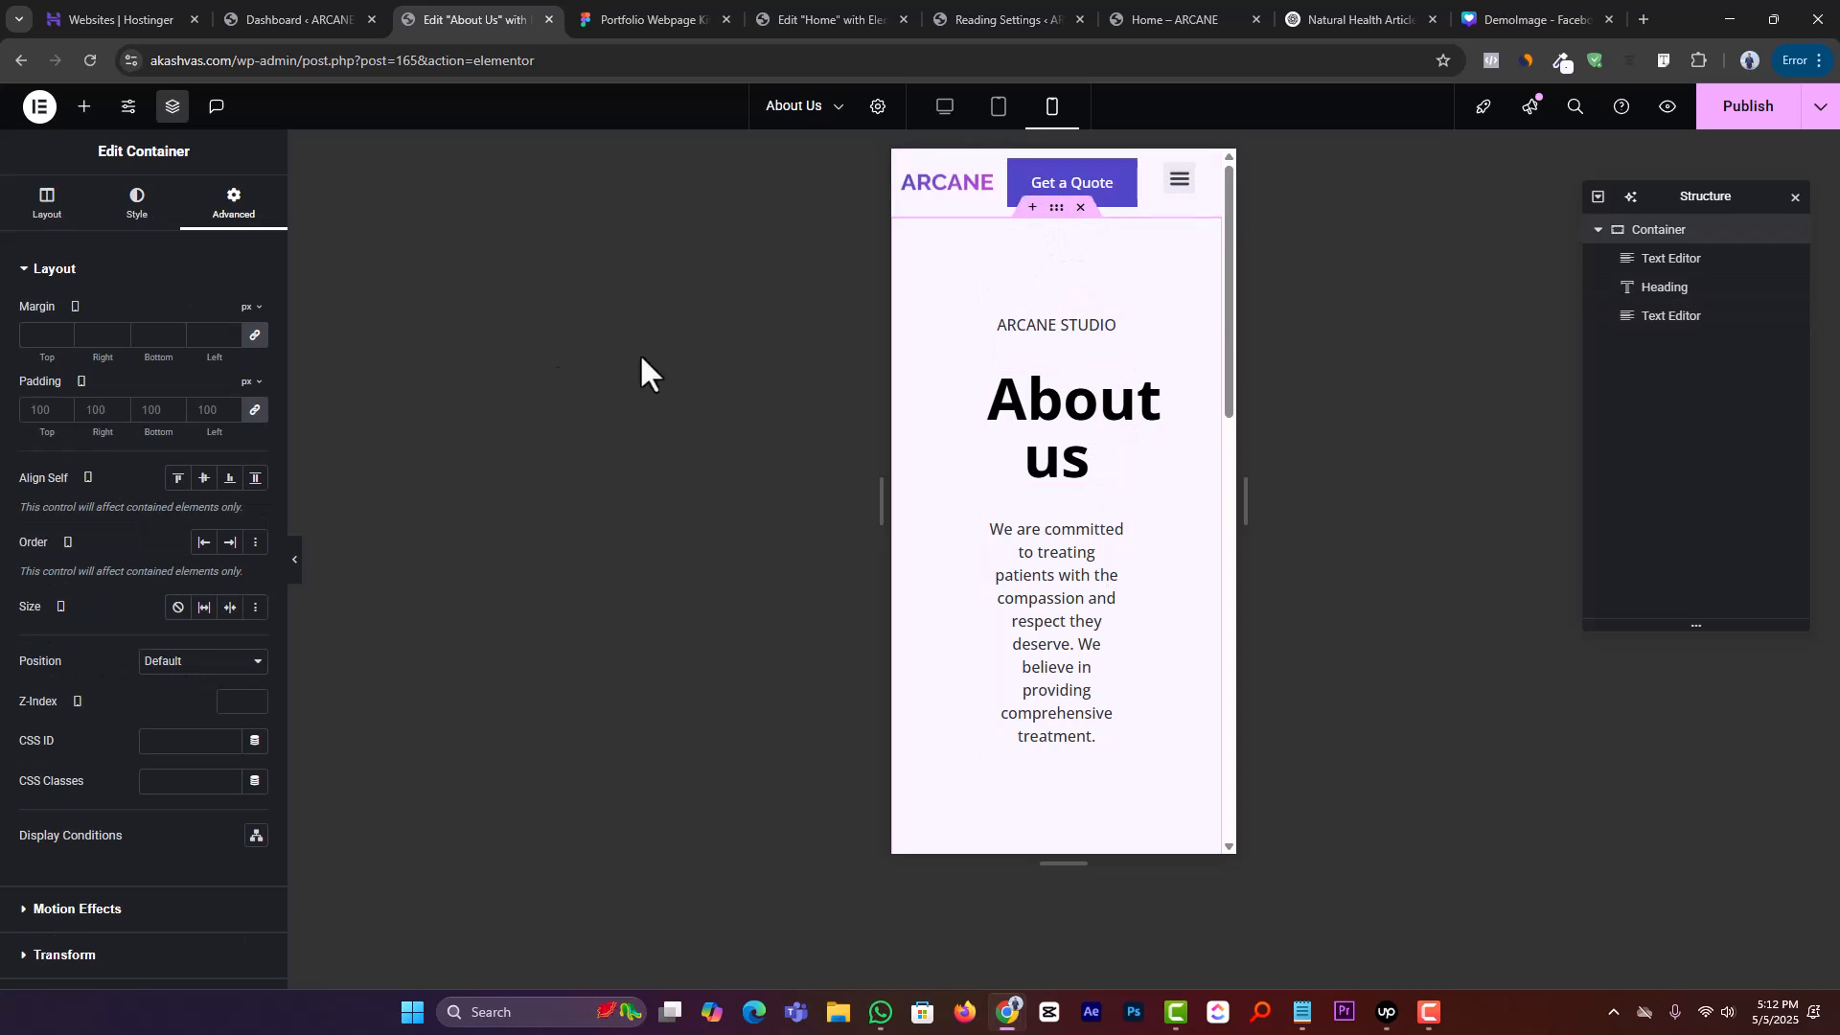
pyautogui.click(46, 410)
pyautogui.write('20')
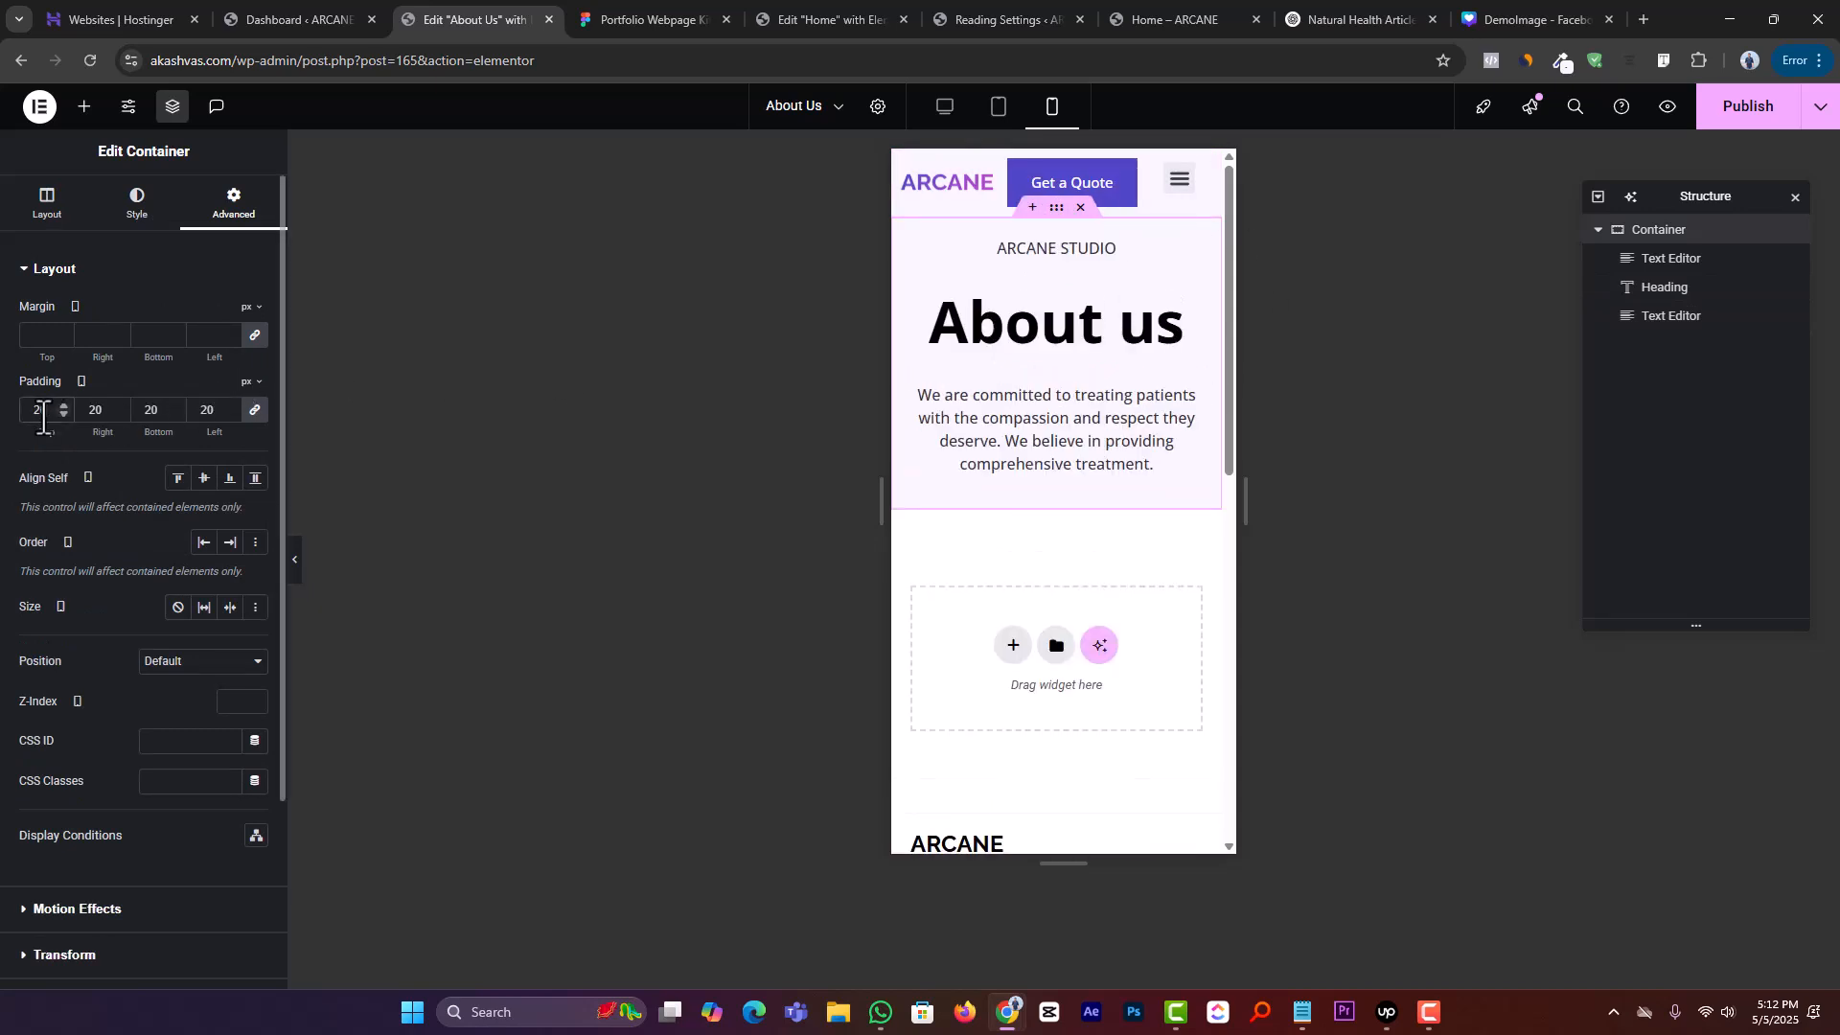
pyautogui.click(64, 404)
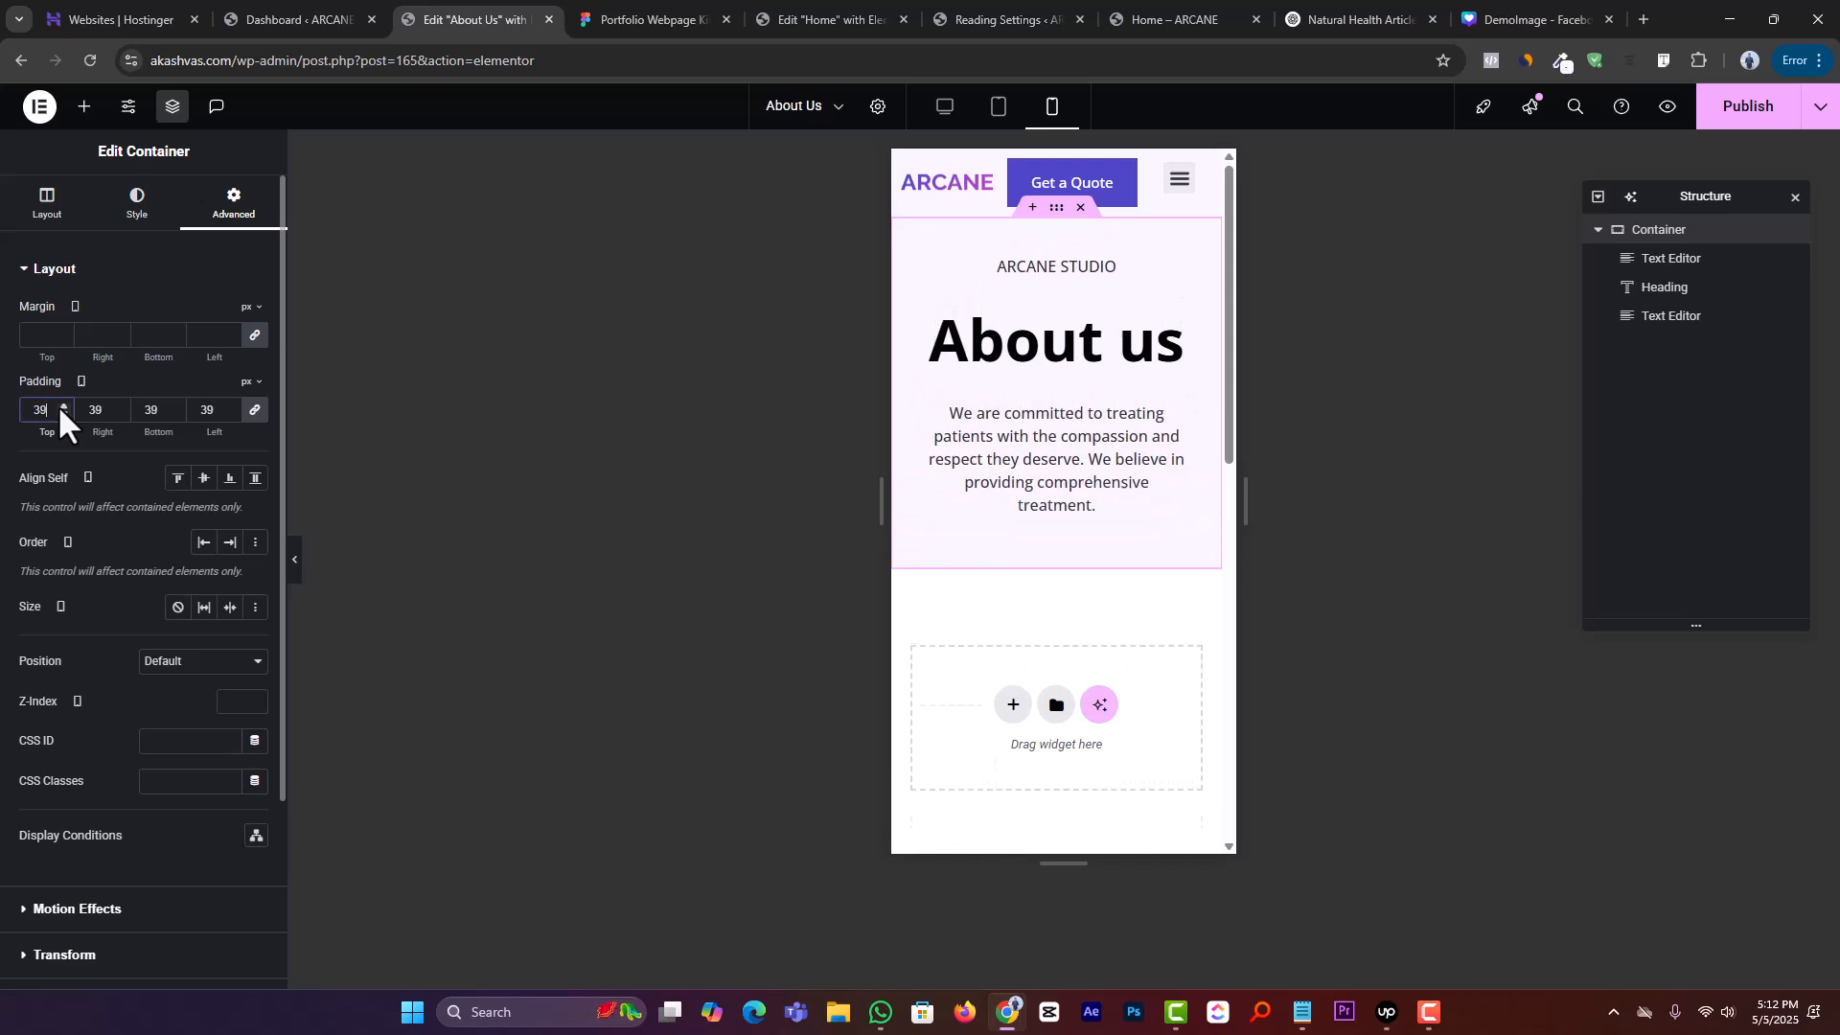
pyautogui.click(64, 404)
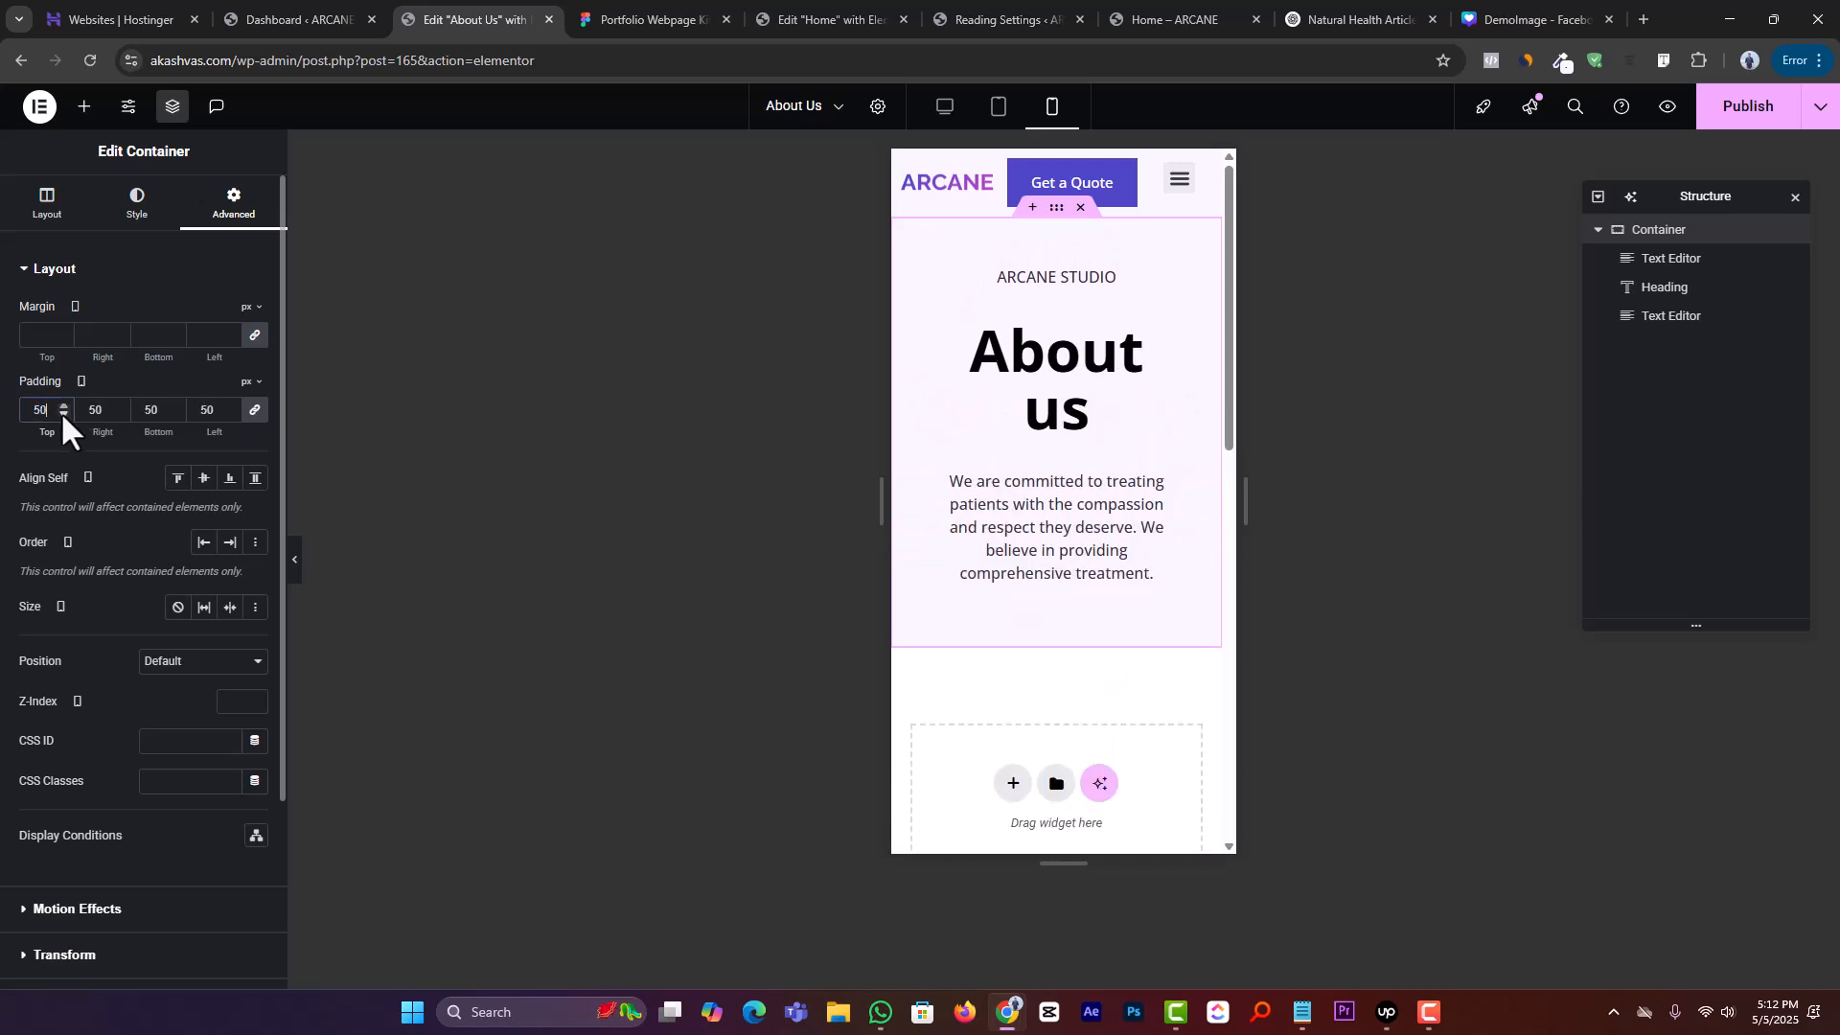
pyautogui.click(60, 411)
# Set the About us heading's mobile font size to 48 px and check the hero in the desktop view
pyautogui.click(1159, 336)
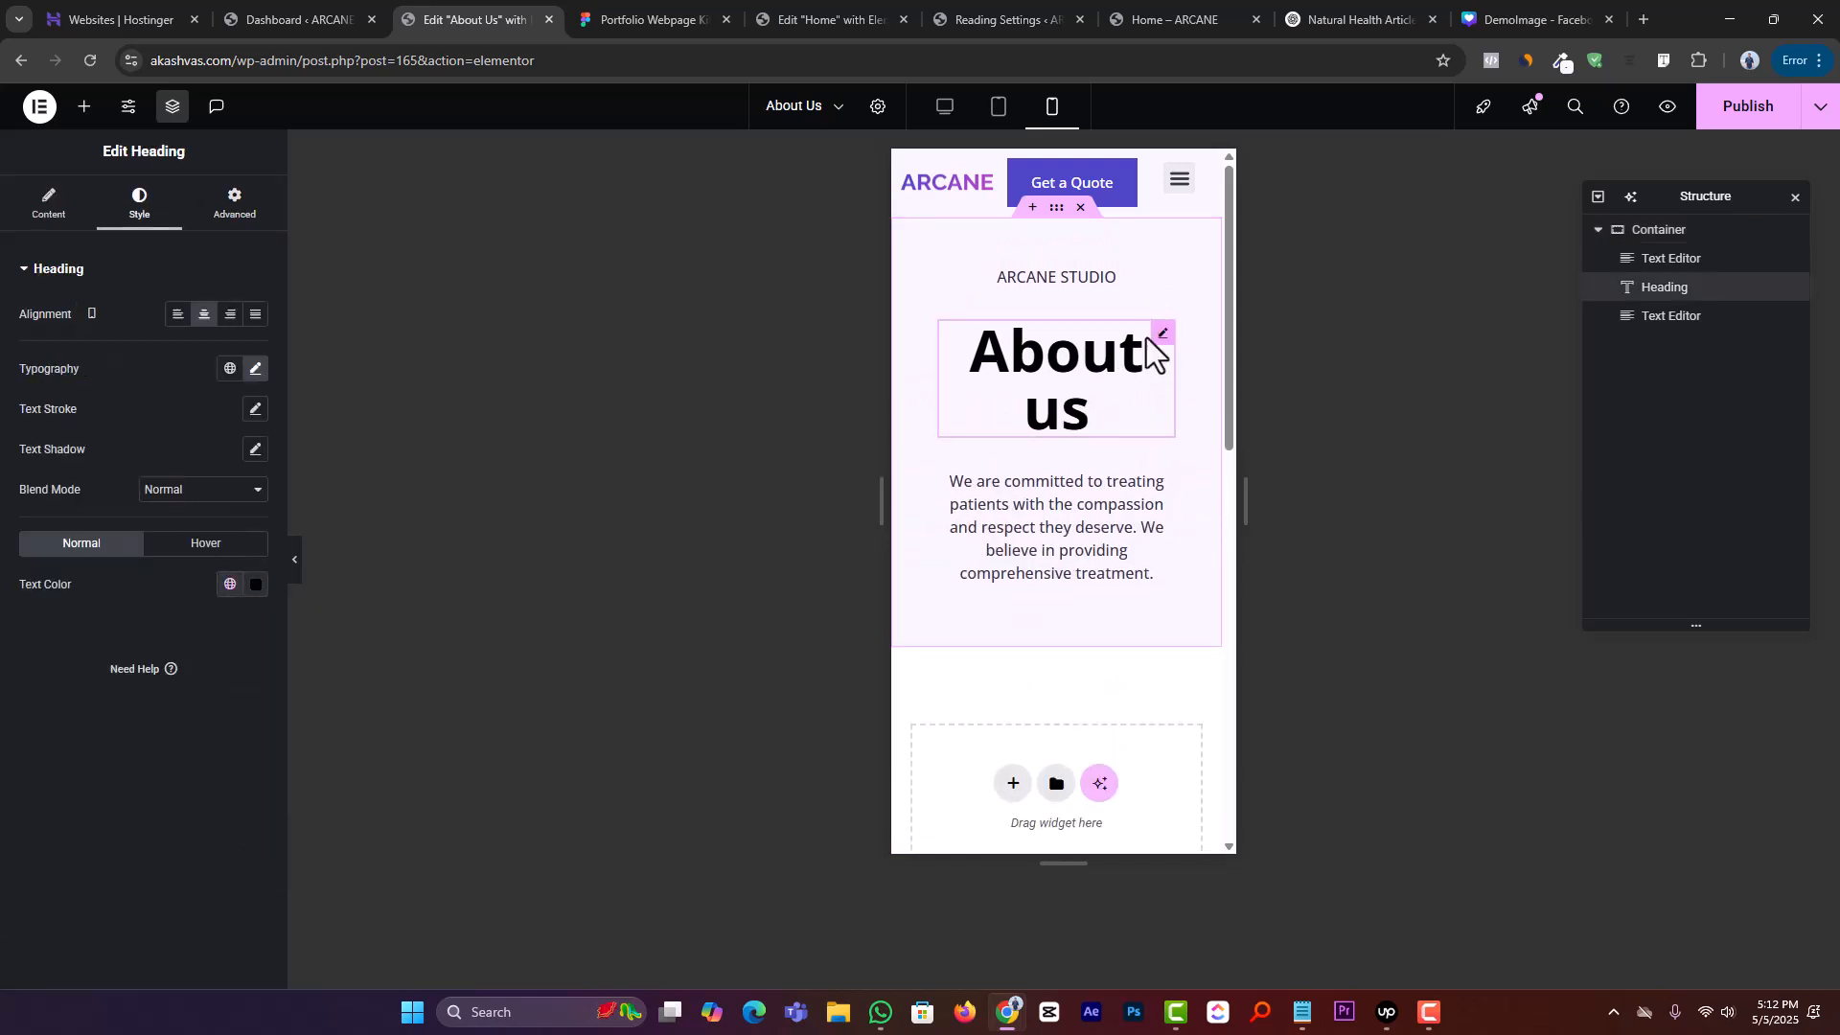
pyautogui.click(256, 370)
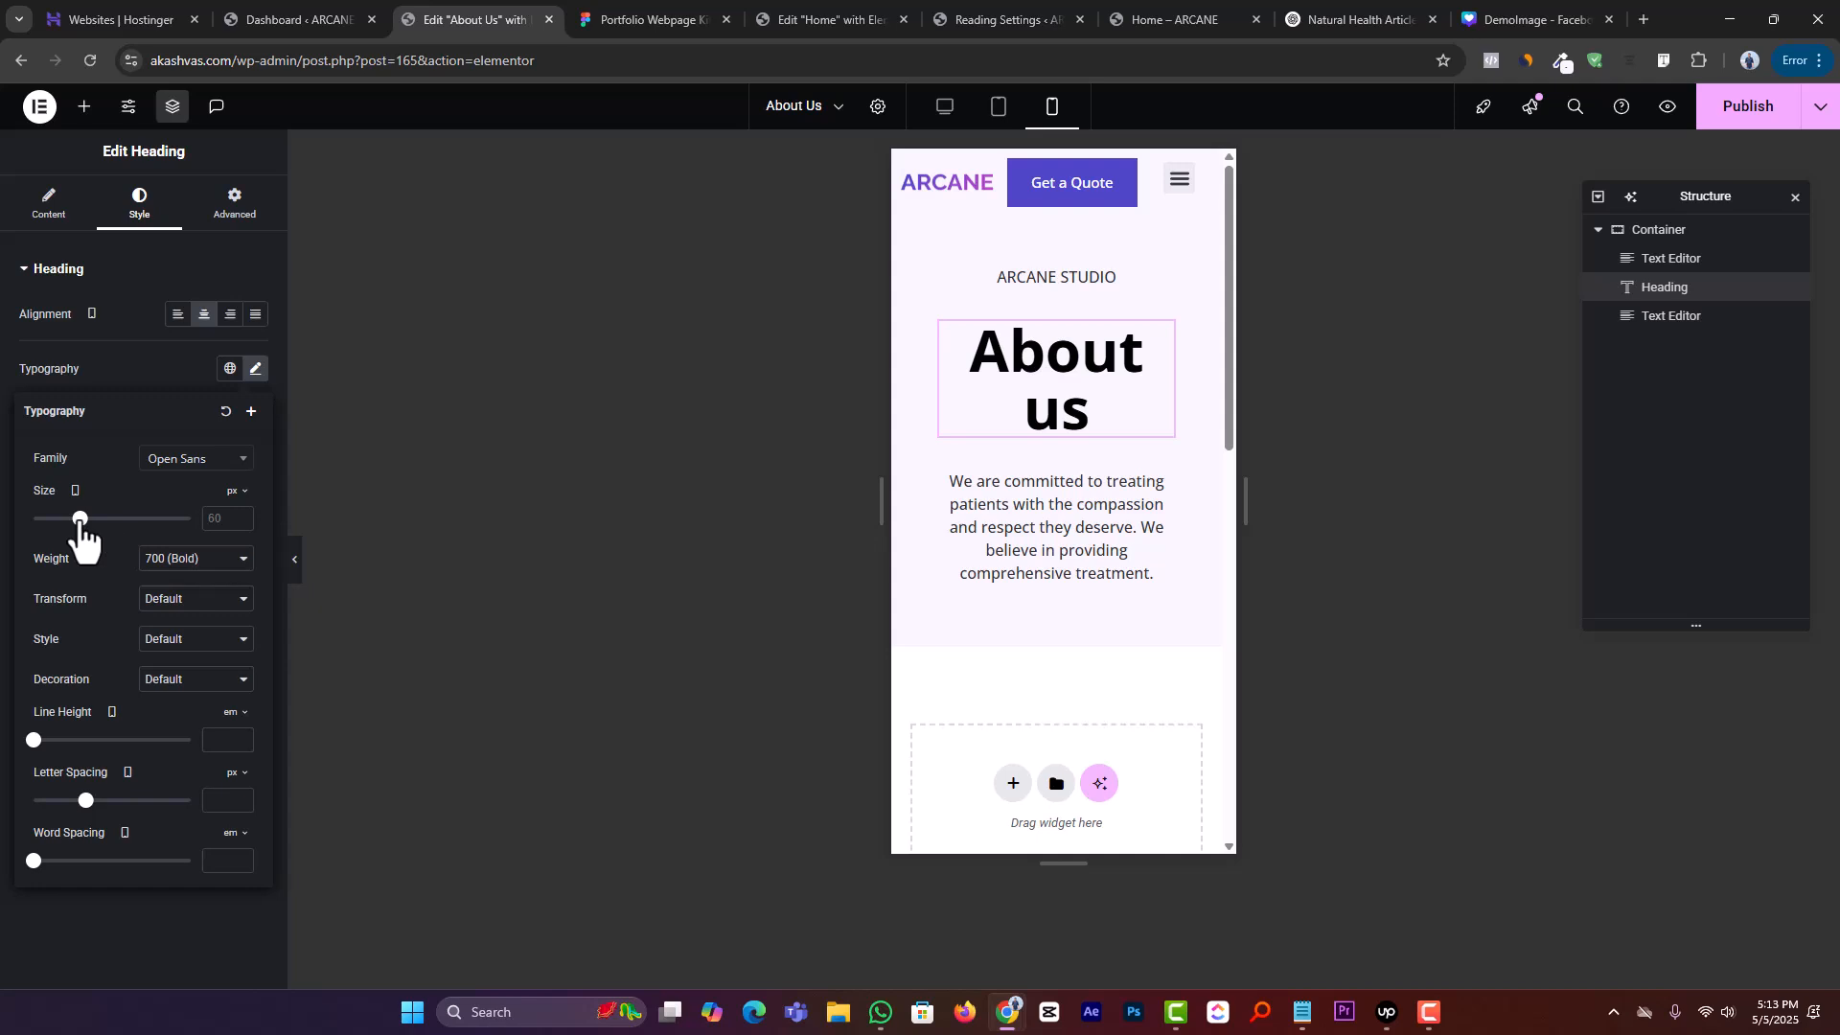
pyautogui.moveTo(80, 518); pyautogui.dragTo(70, 518)
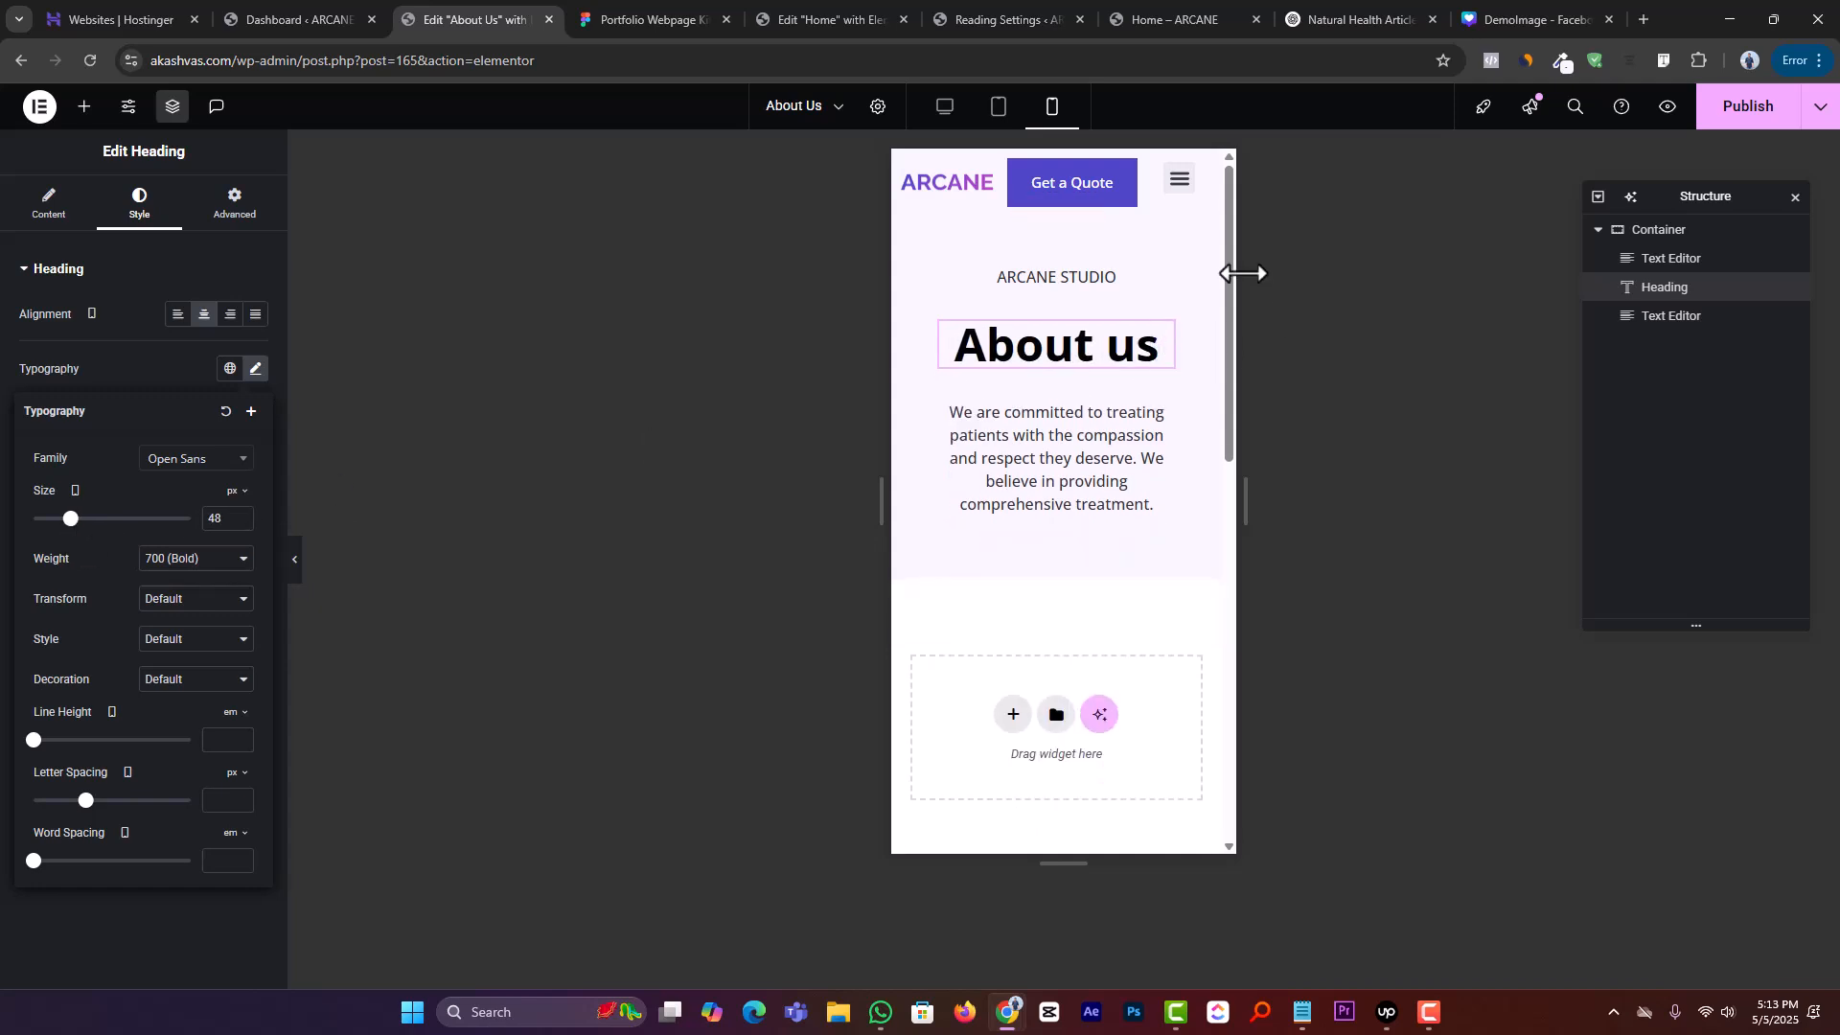
pyautogui.click(945, 108)
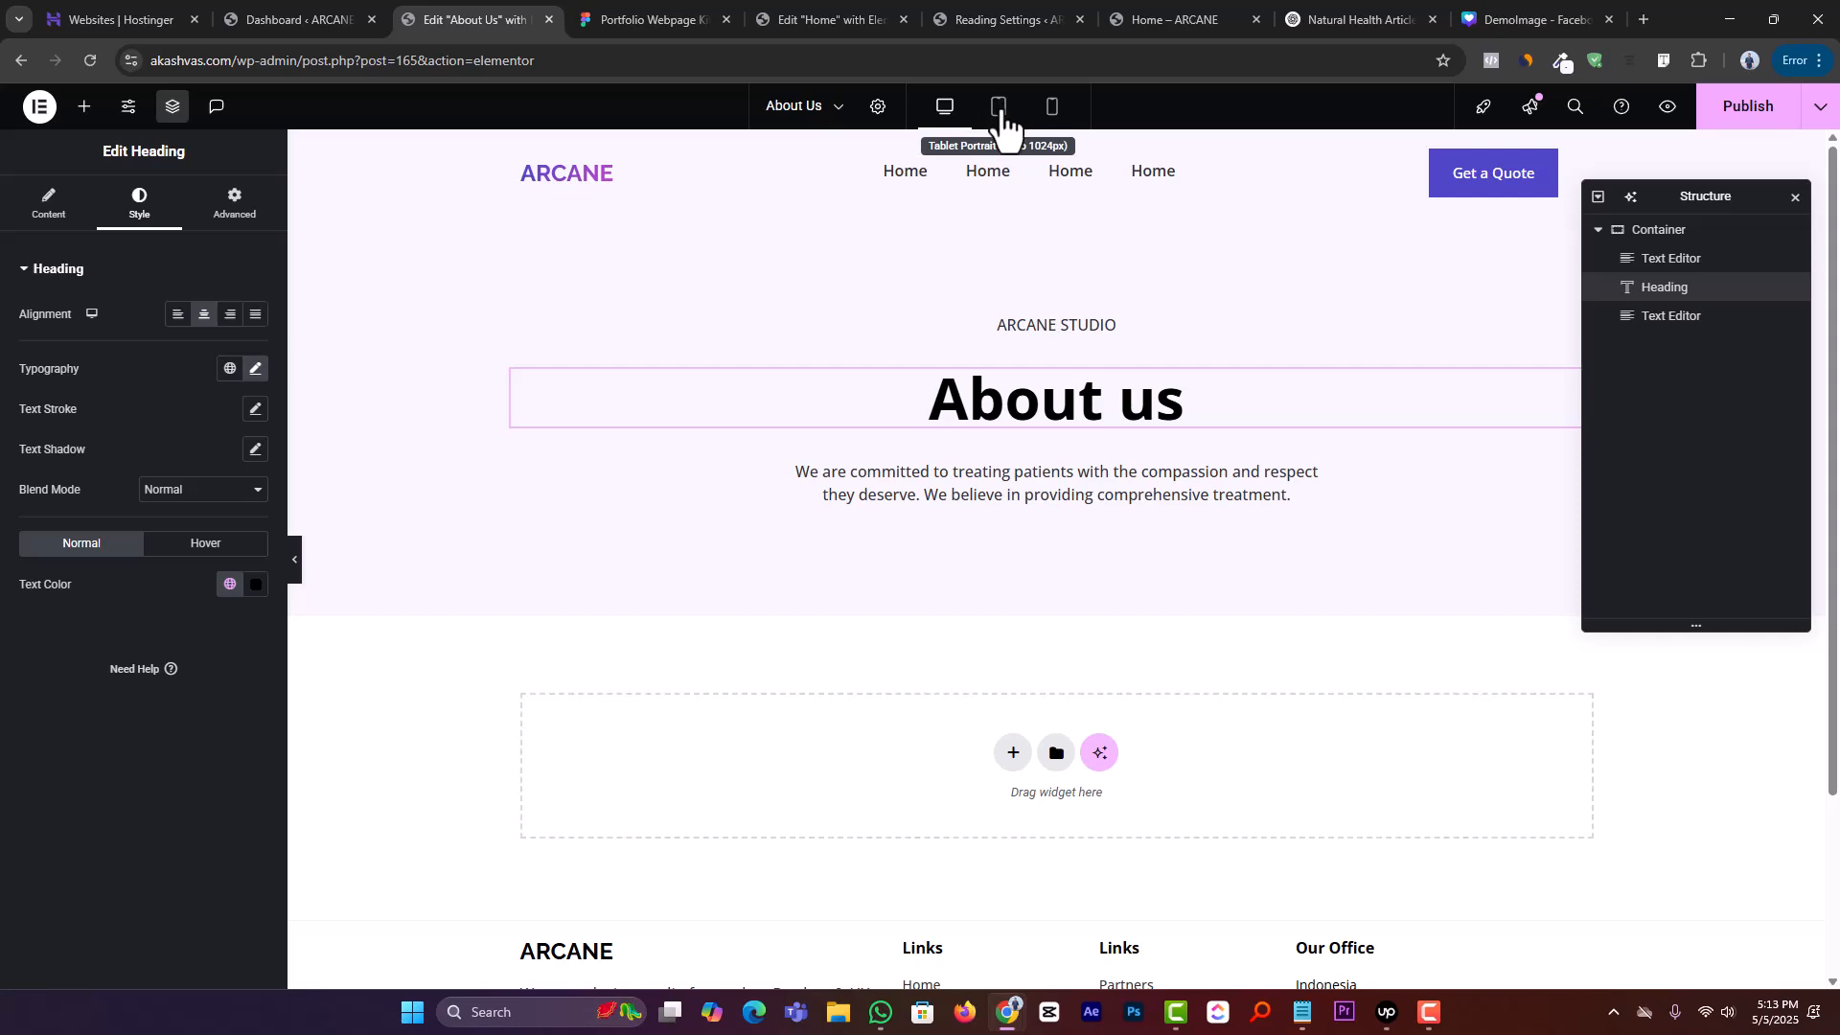
pyautogui.scroll(-3, 854, 555)
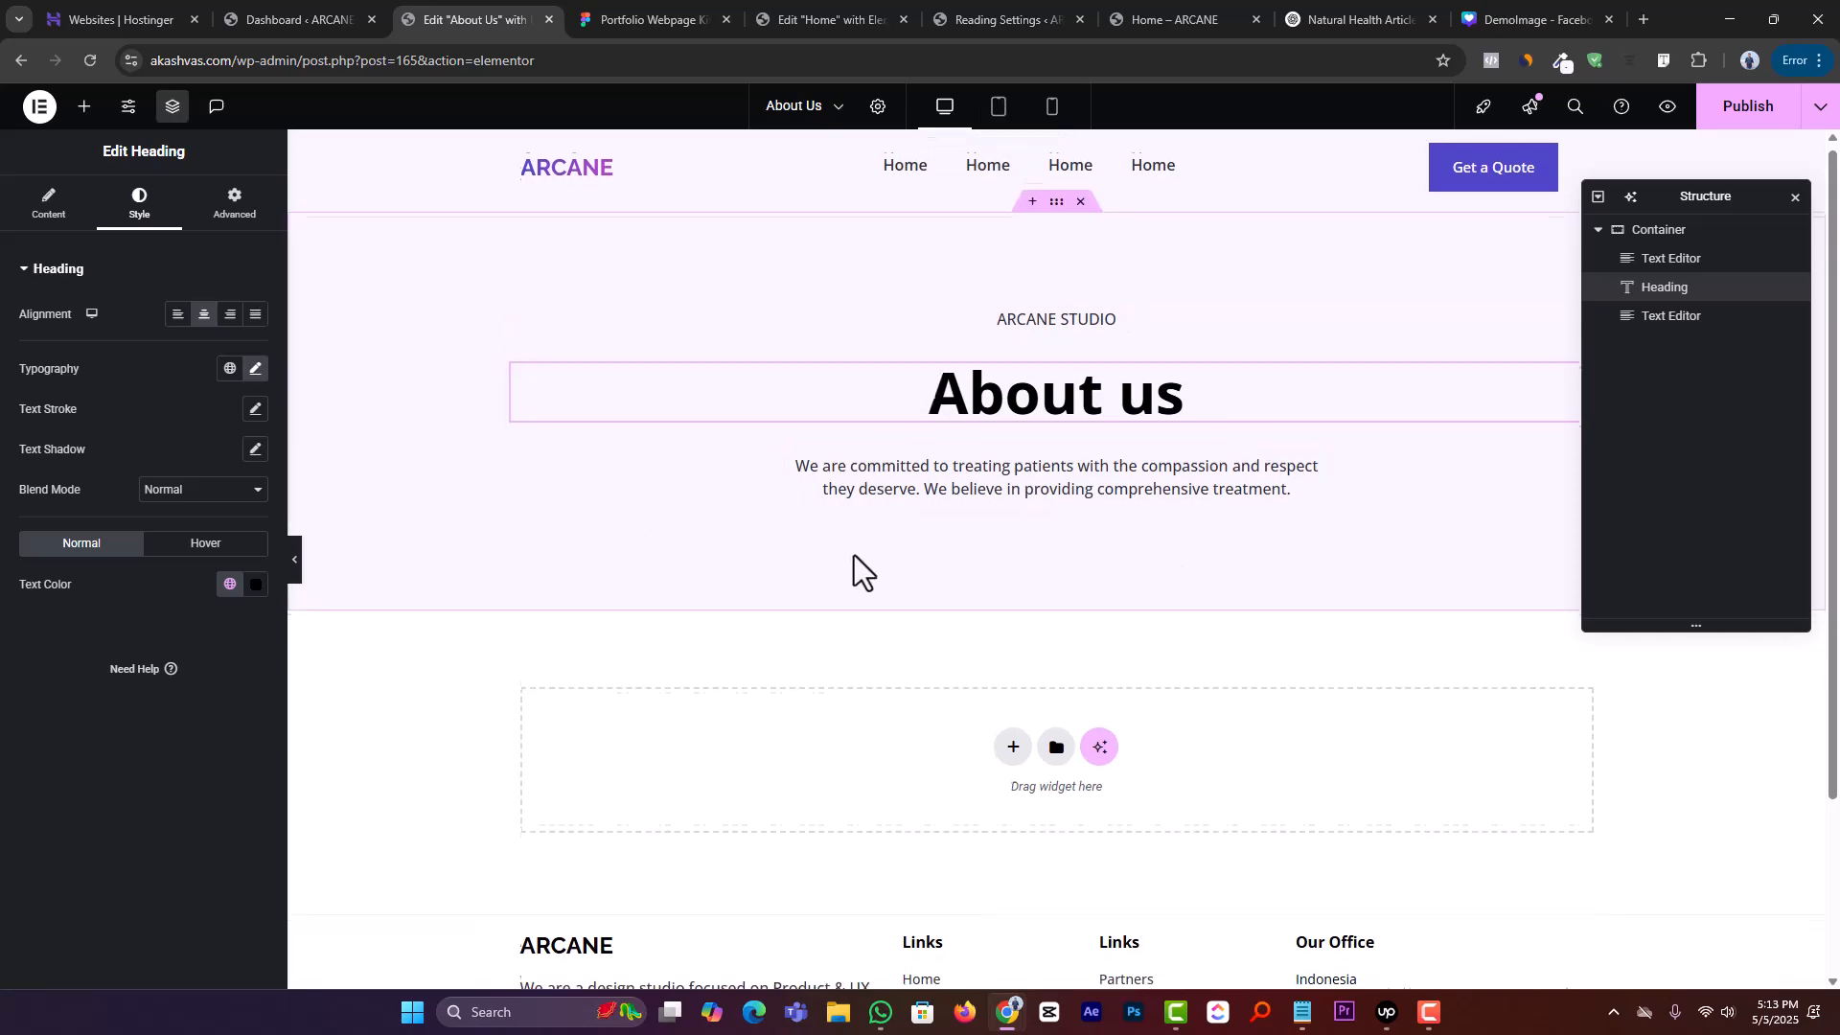
# Compare the statistics section below the Figma About hero with the matching section on the Elementor Home page
pyautogui.click(657, 19)
pyautogui.scroll(-3, 884, 500)
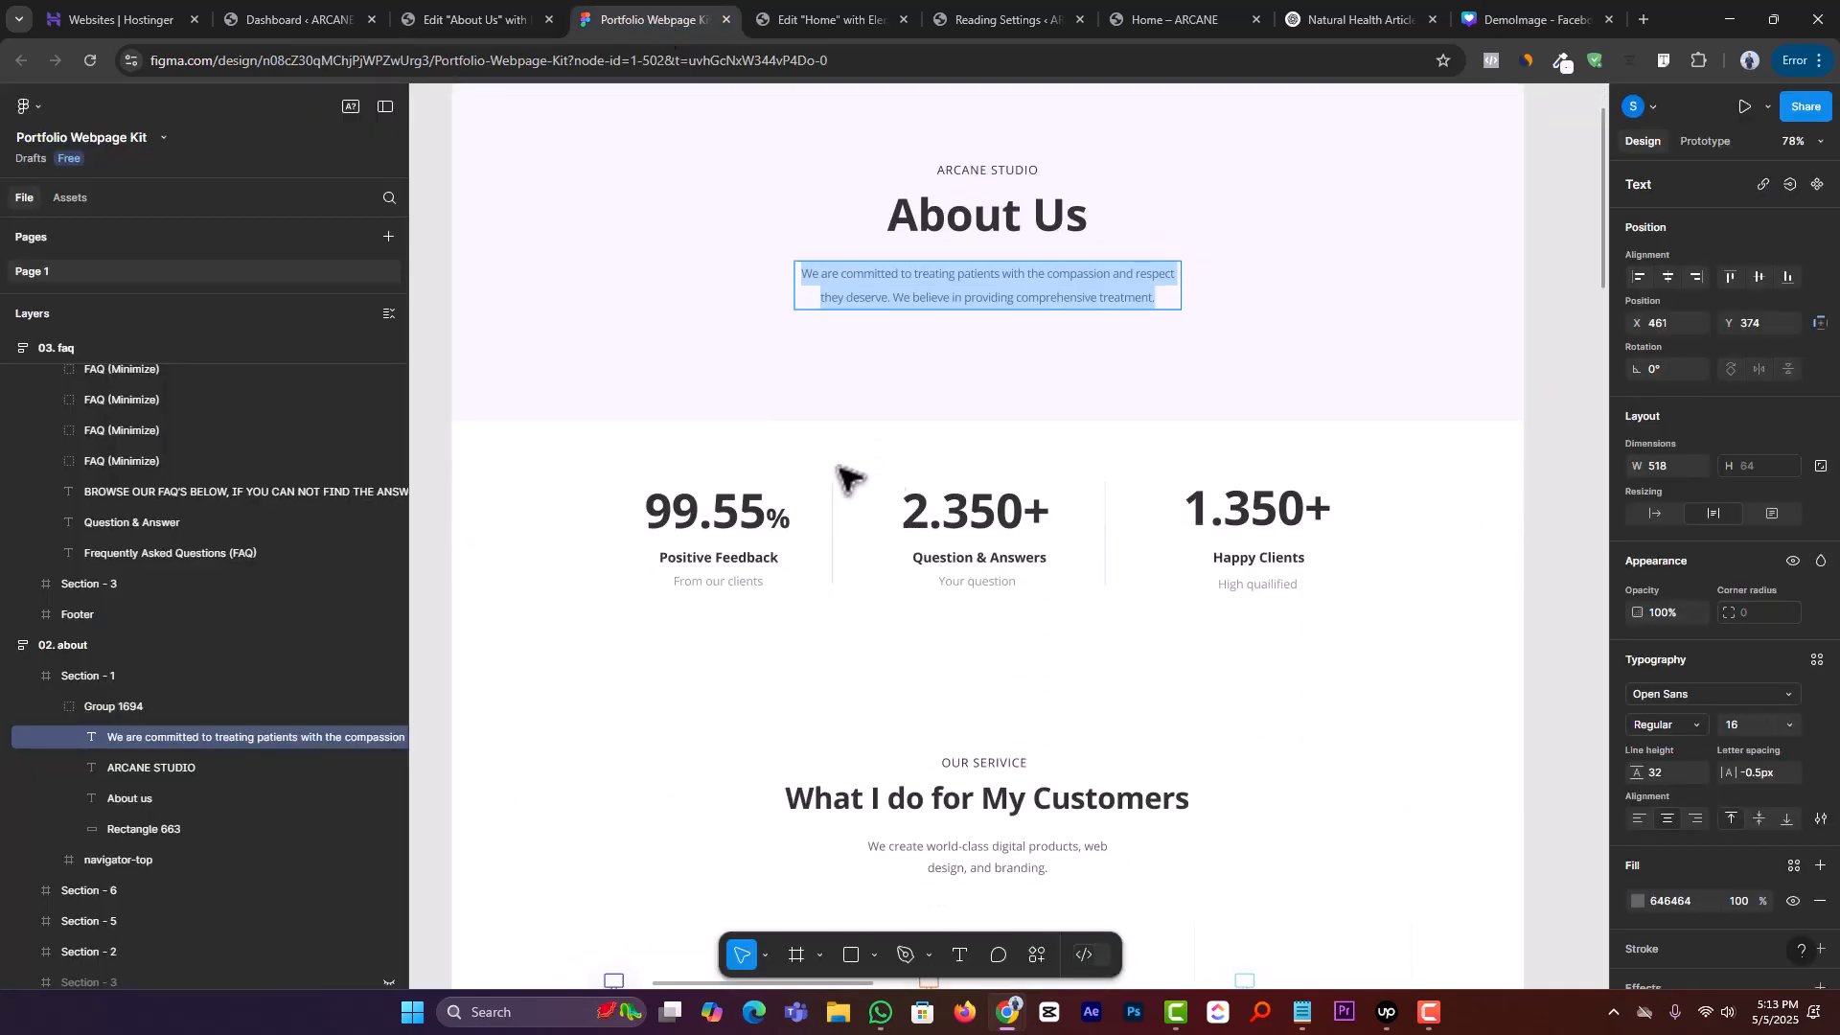
pyautogui.scroll(-5, 1081, 546)
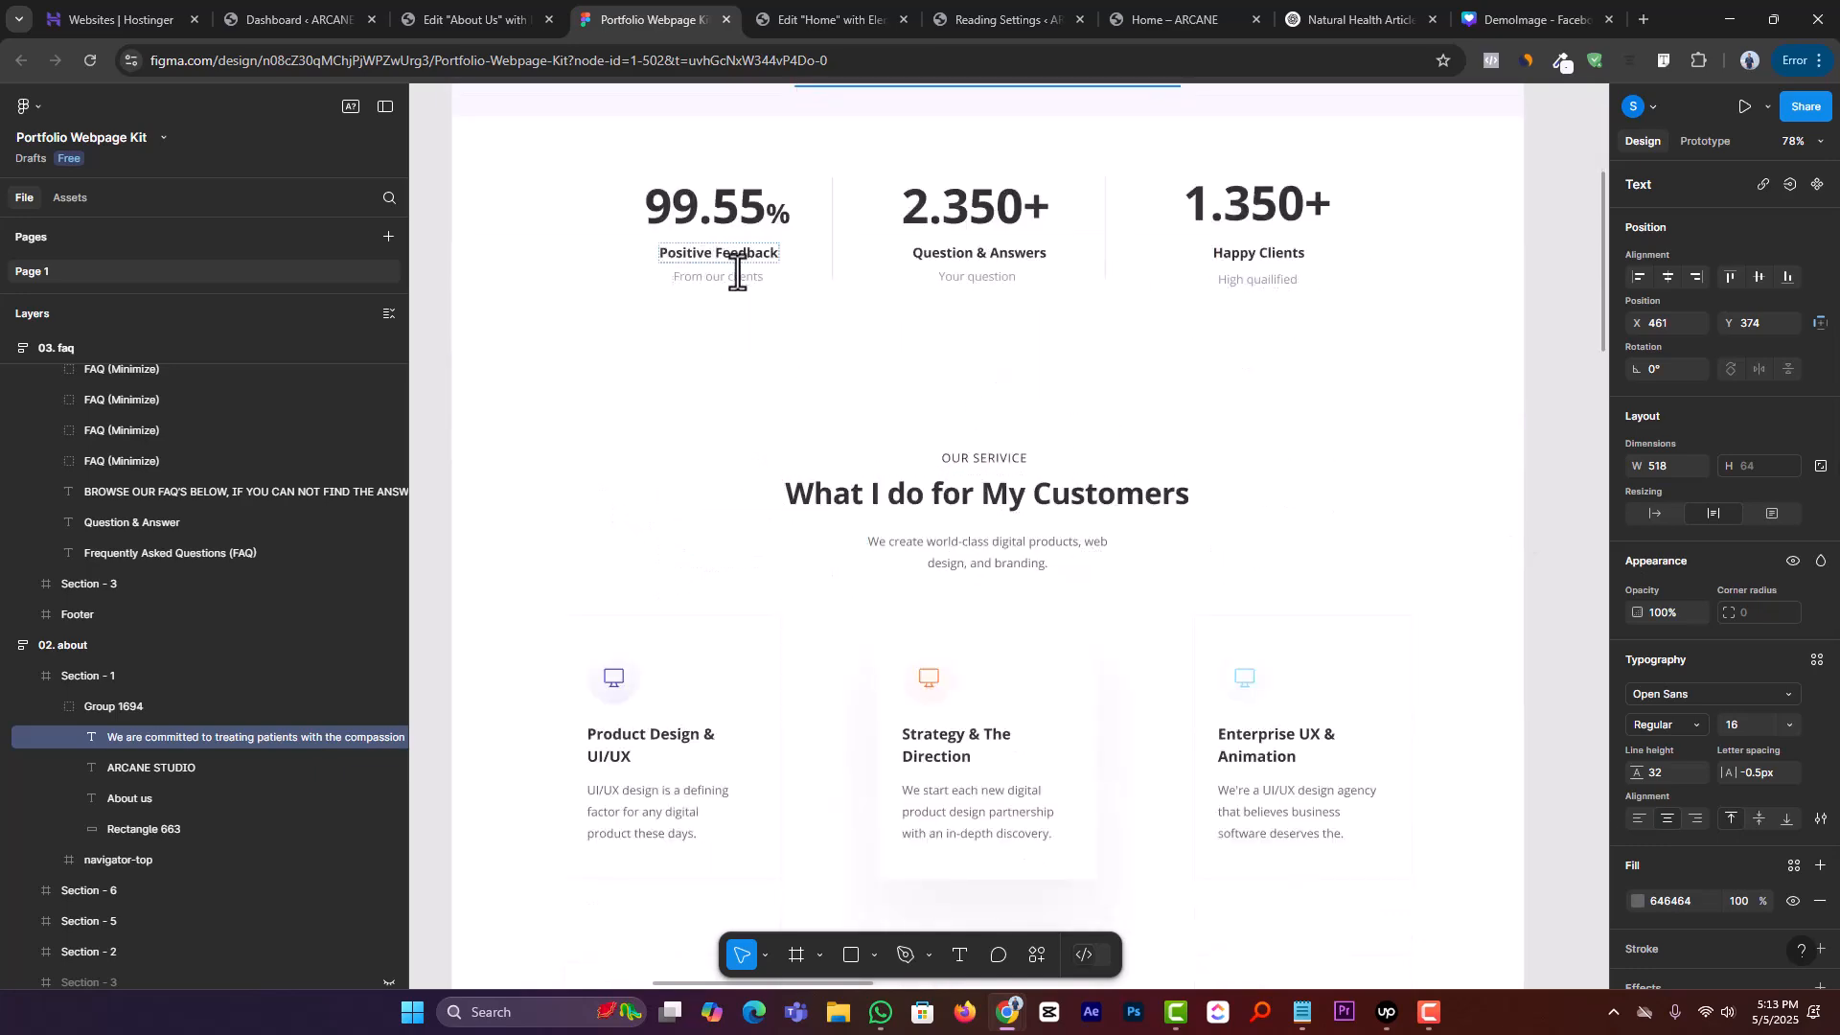
pyautogui.scroll(1, 1044, 275)
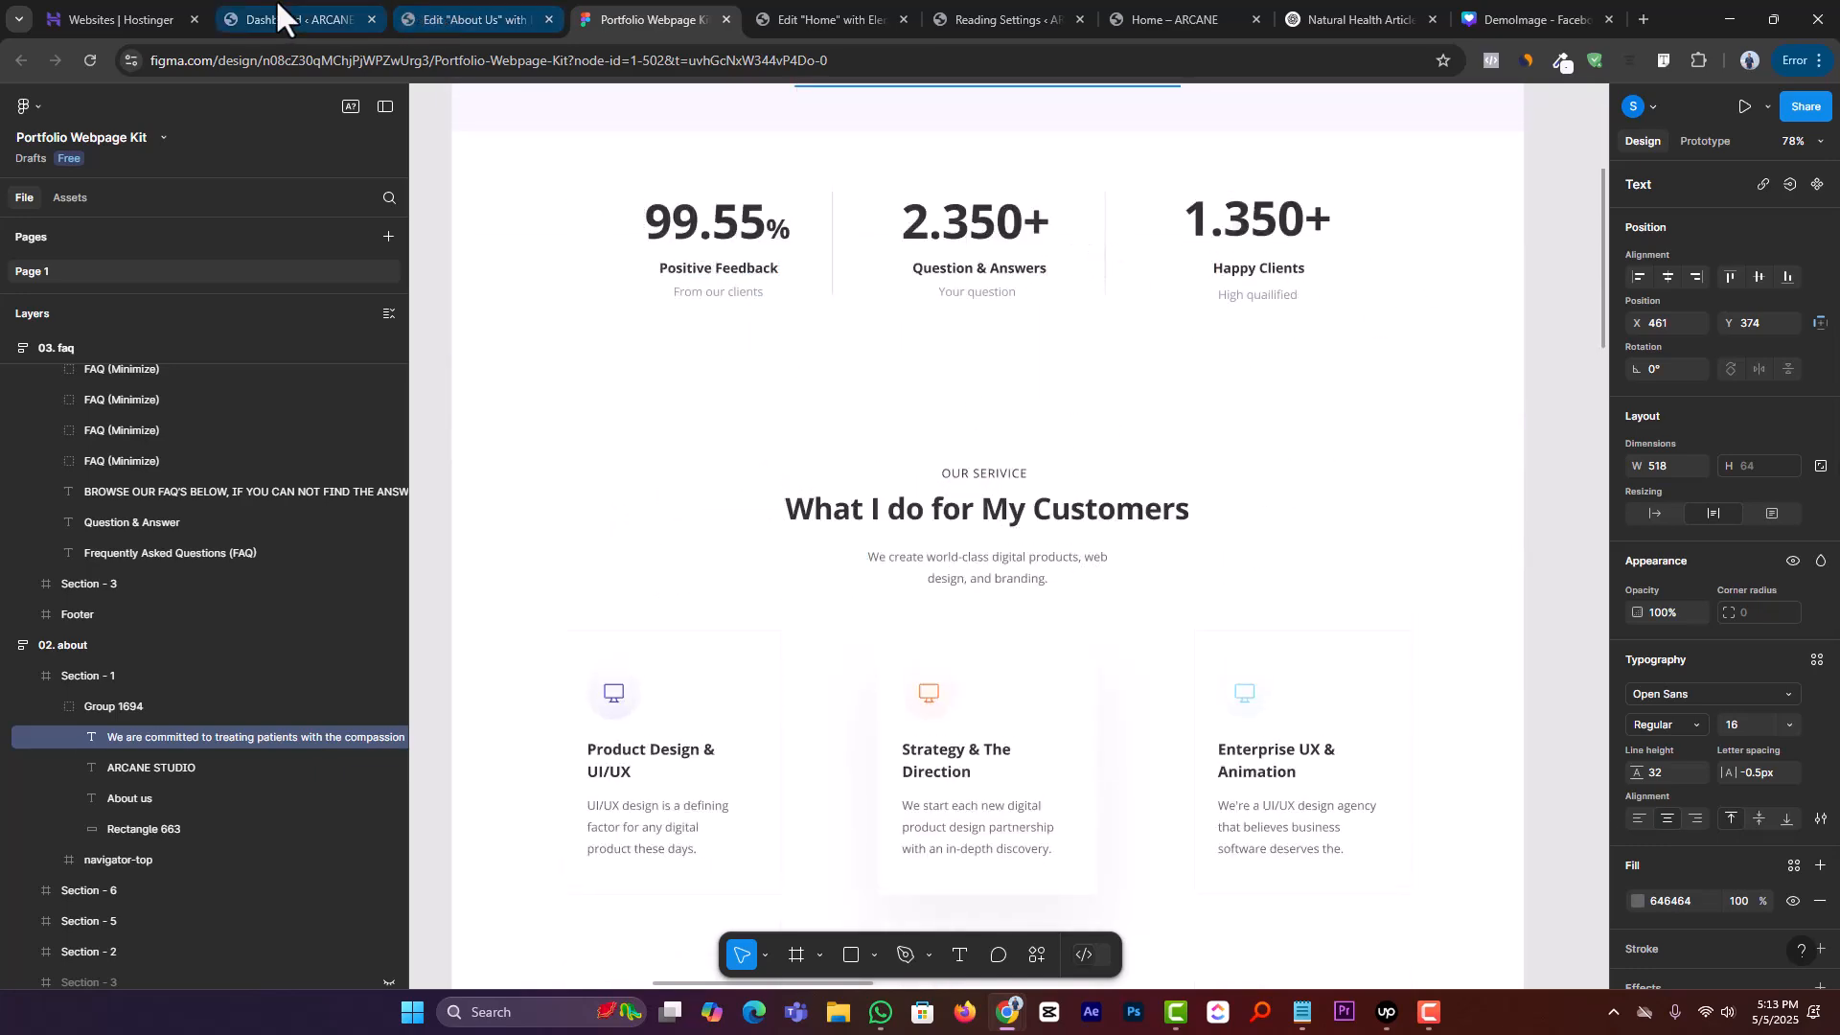
pyautogui.click(848, 18)
pyautogui.scroll(-5, 836, 646)
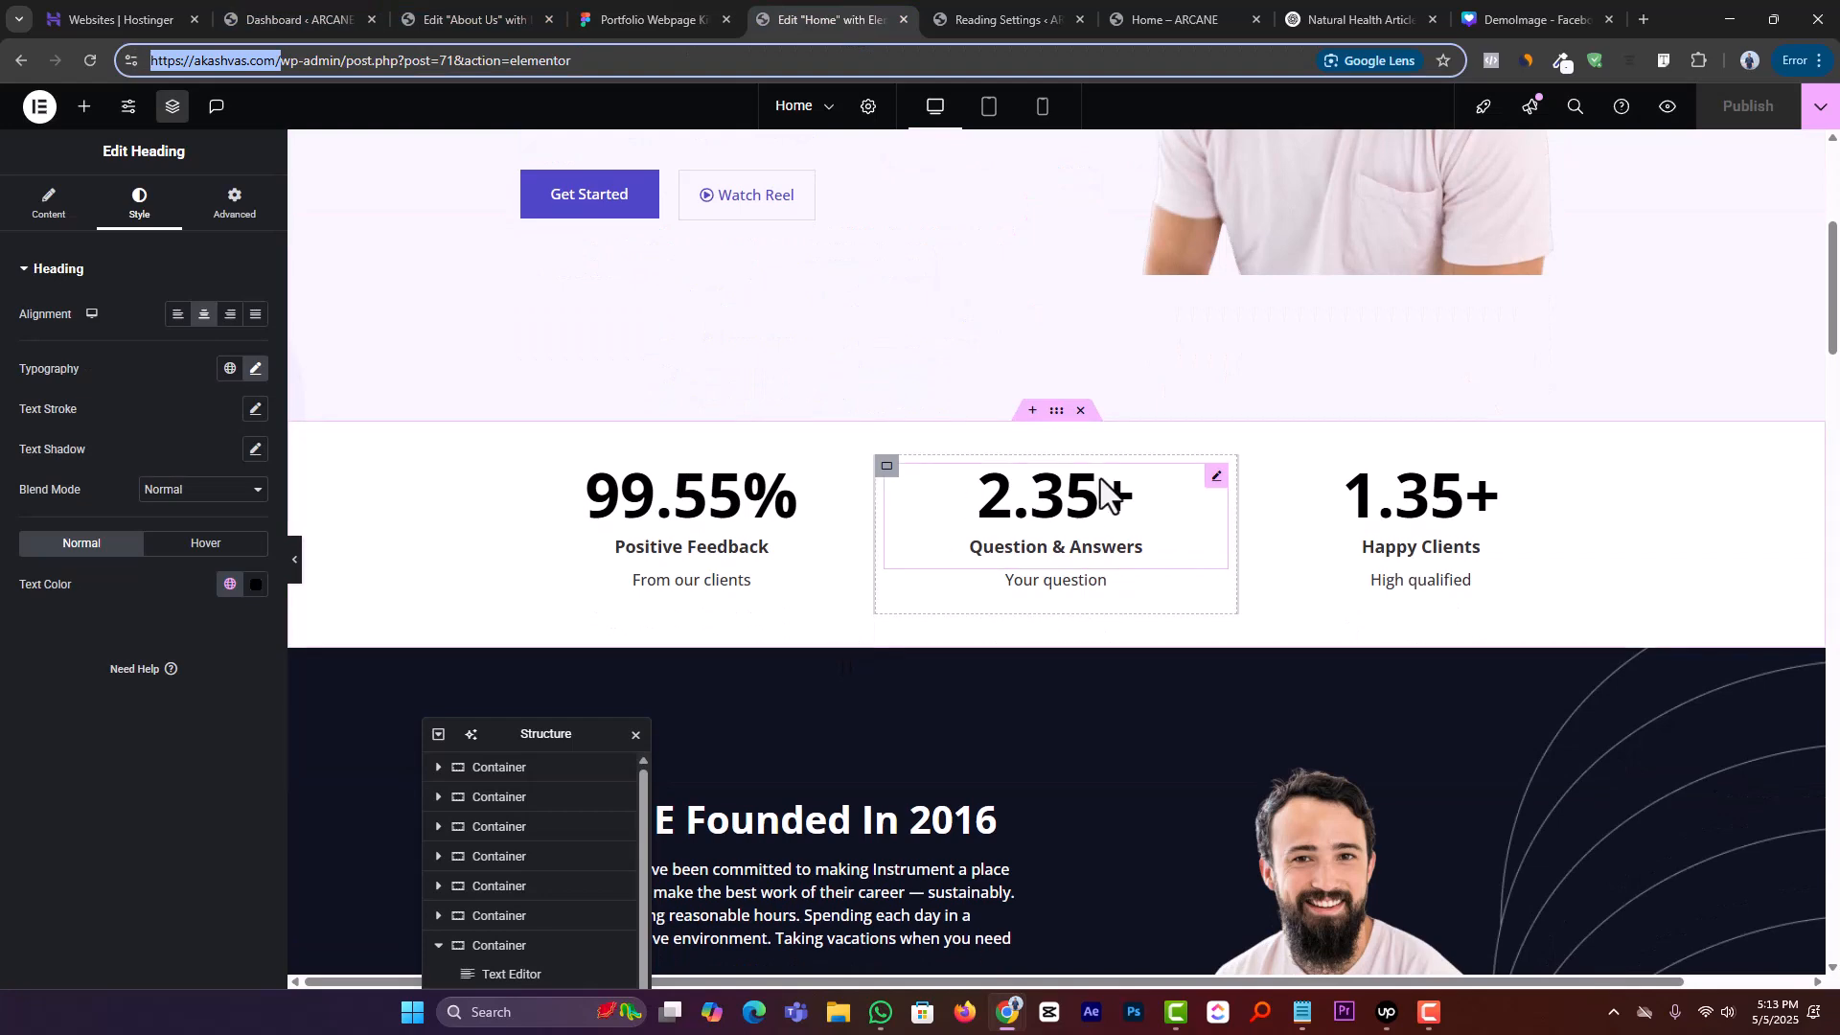
pyautogui.click(661, 8)
pyautogui.scroll(2, 1111, 484)
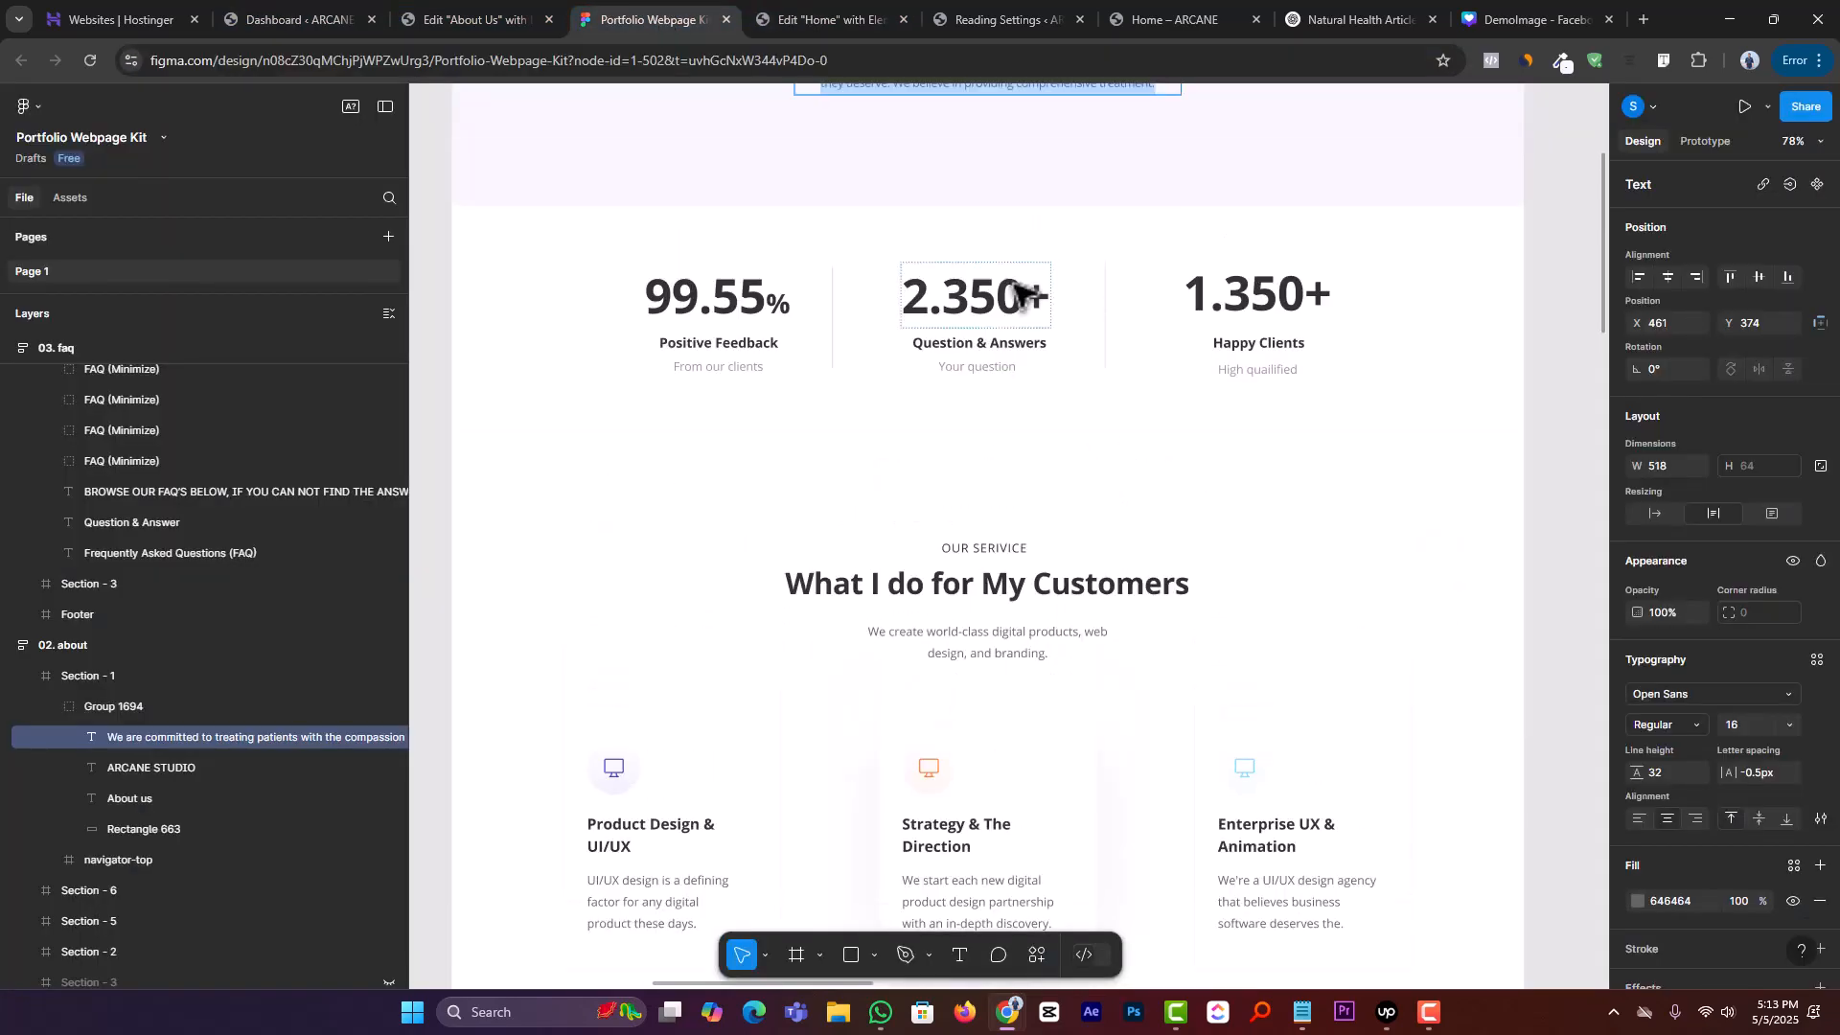
# Copy the Home page's statistics container holding Positive Feedback, Question & Answers and Happy Clients
pyautogui.click(824, 19)
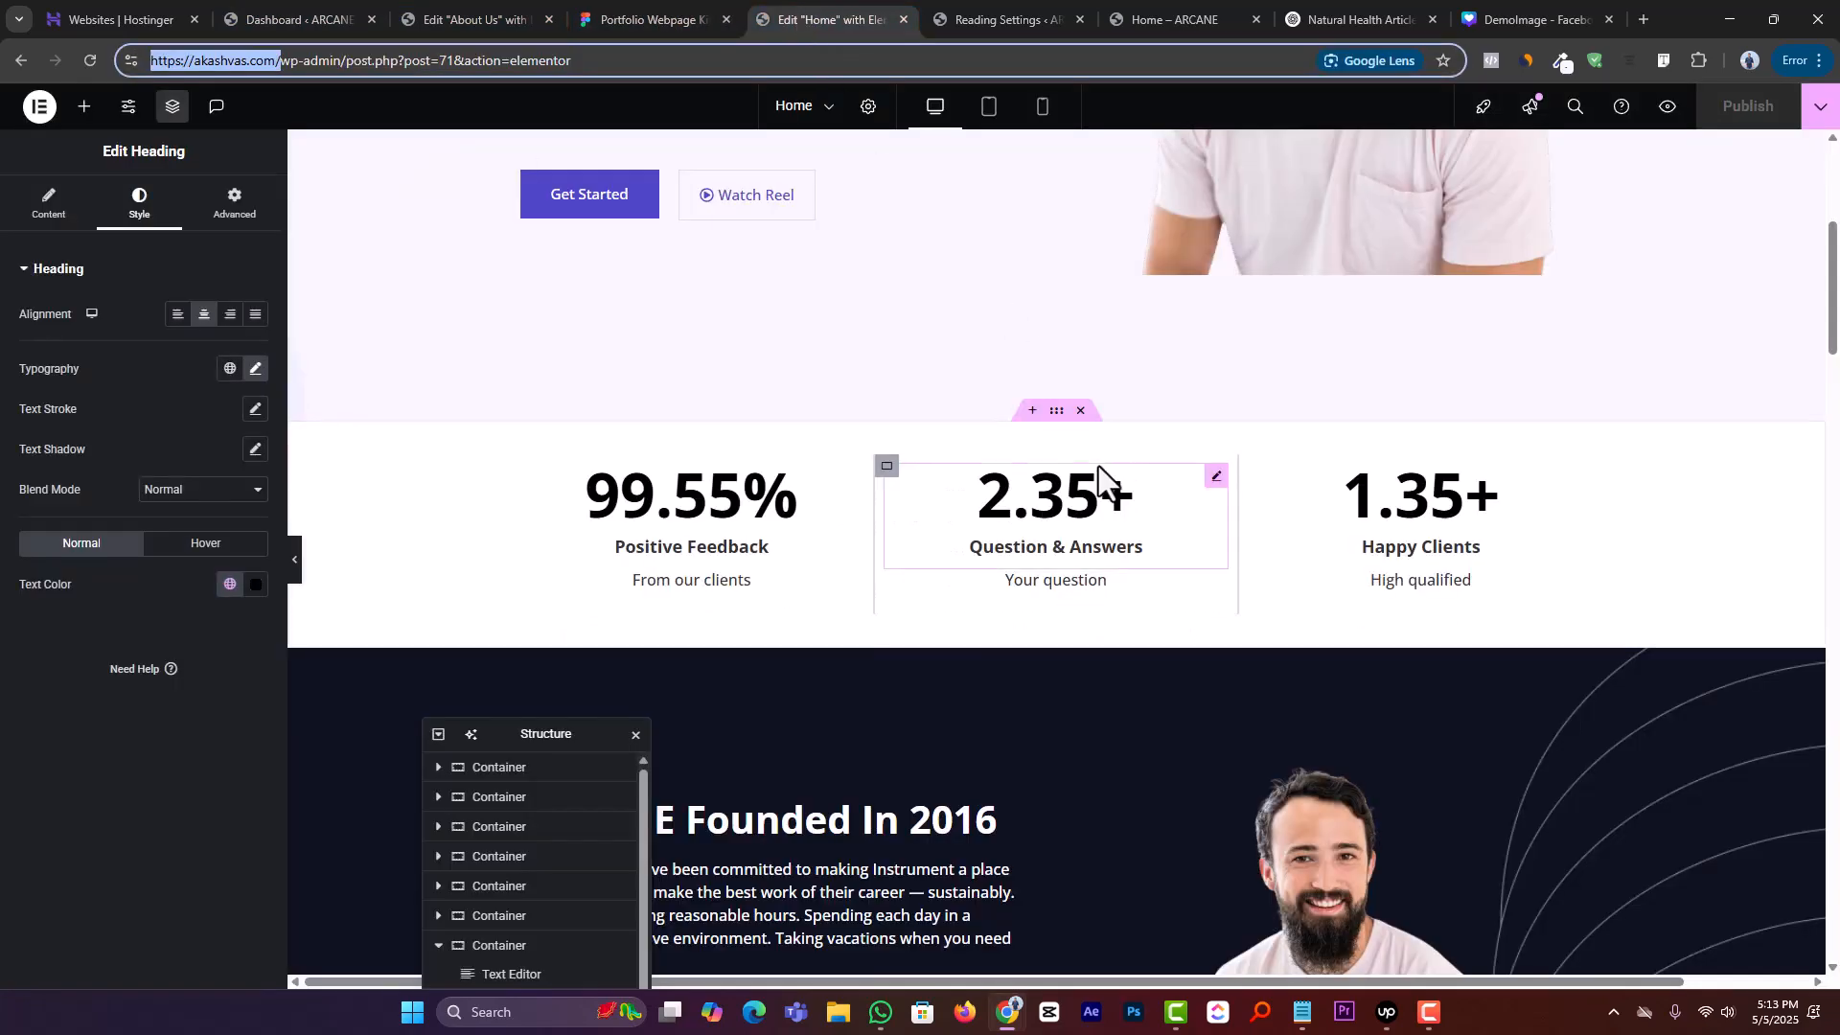
pyautogui.rightClick(1055, 422)
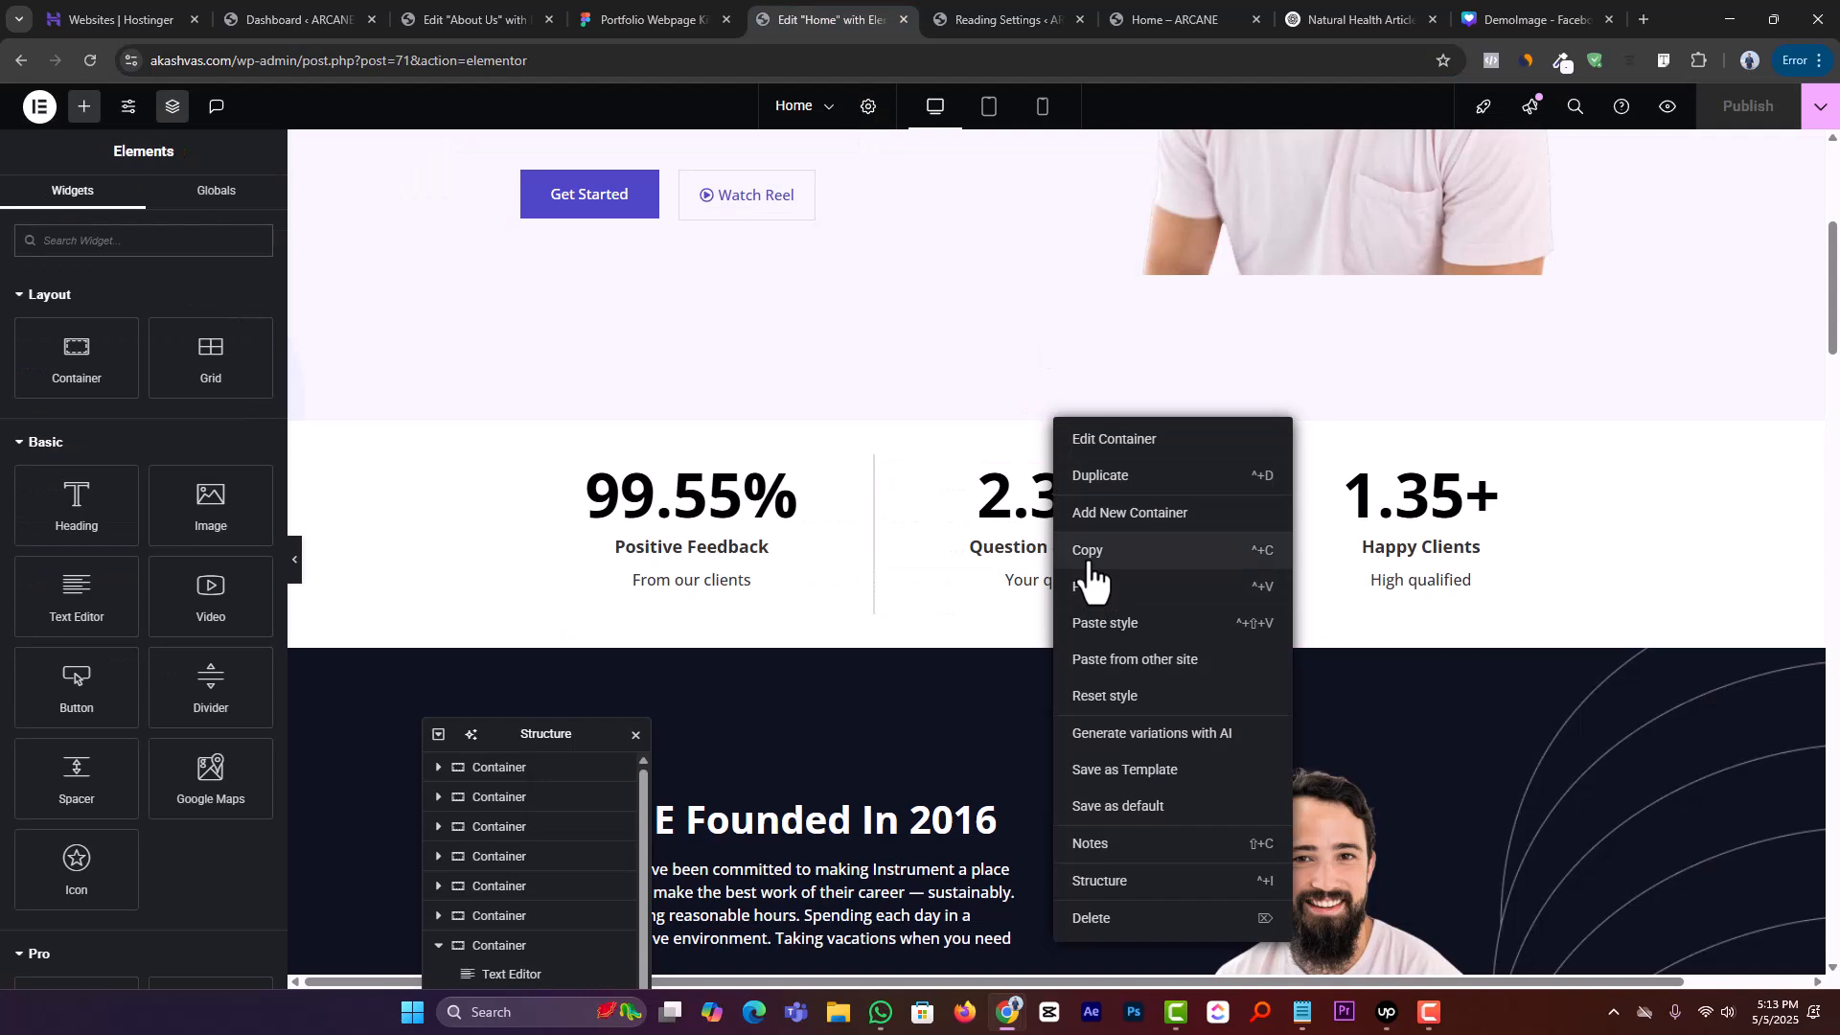
pyautogui.click(1088, 560)
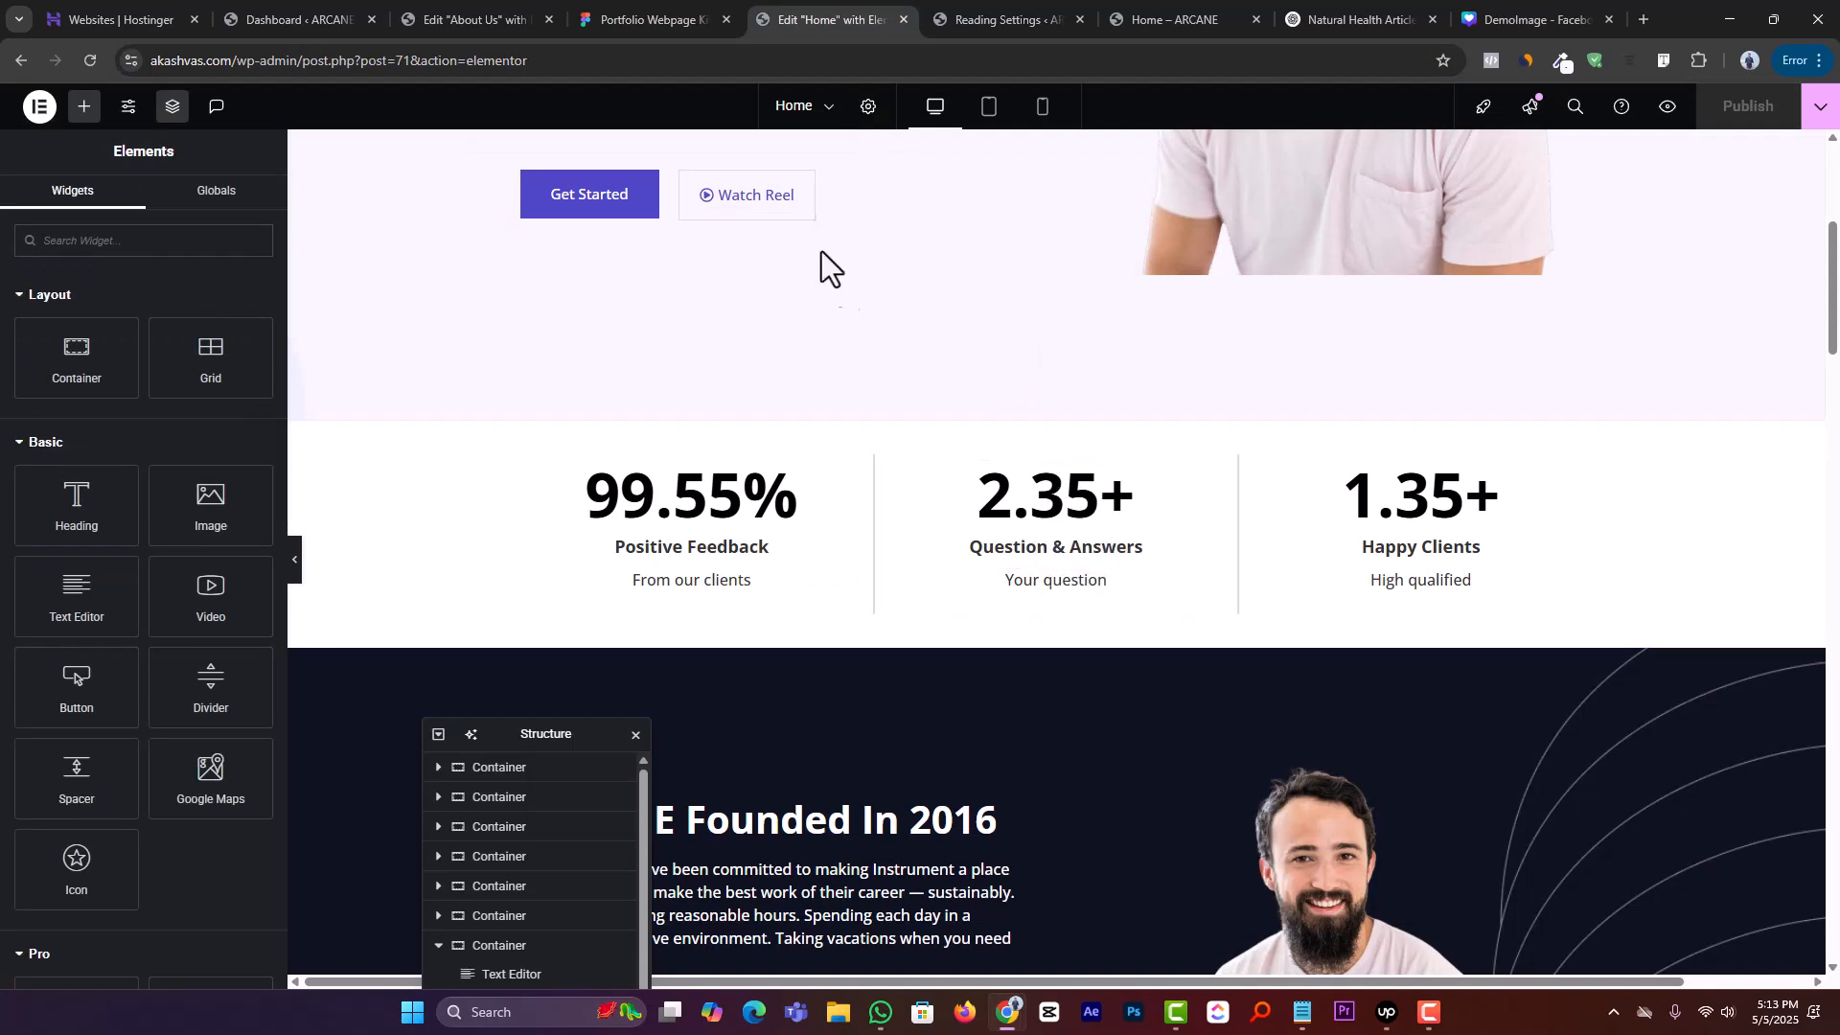
# Try to paste the copied statistics container below the About us hero, and delete the pasted section
pyautogui.click(446, 19)
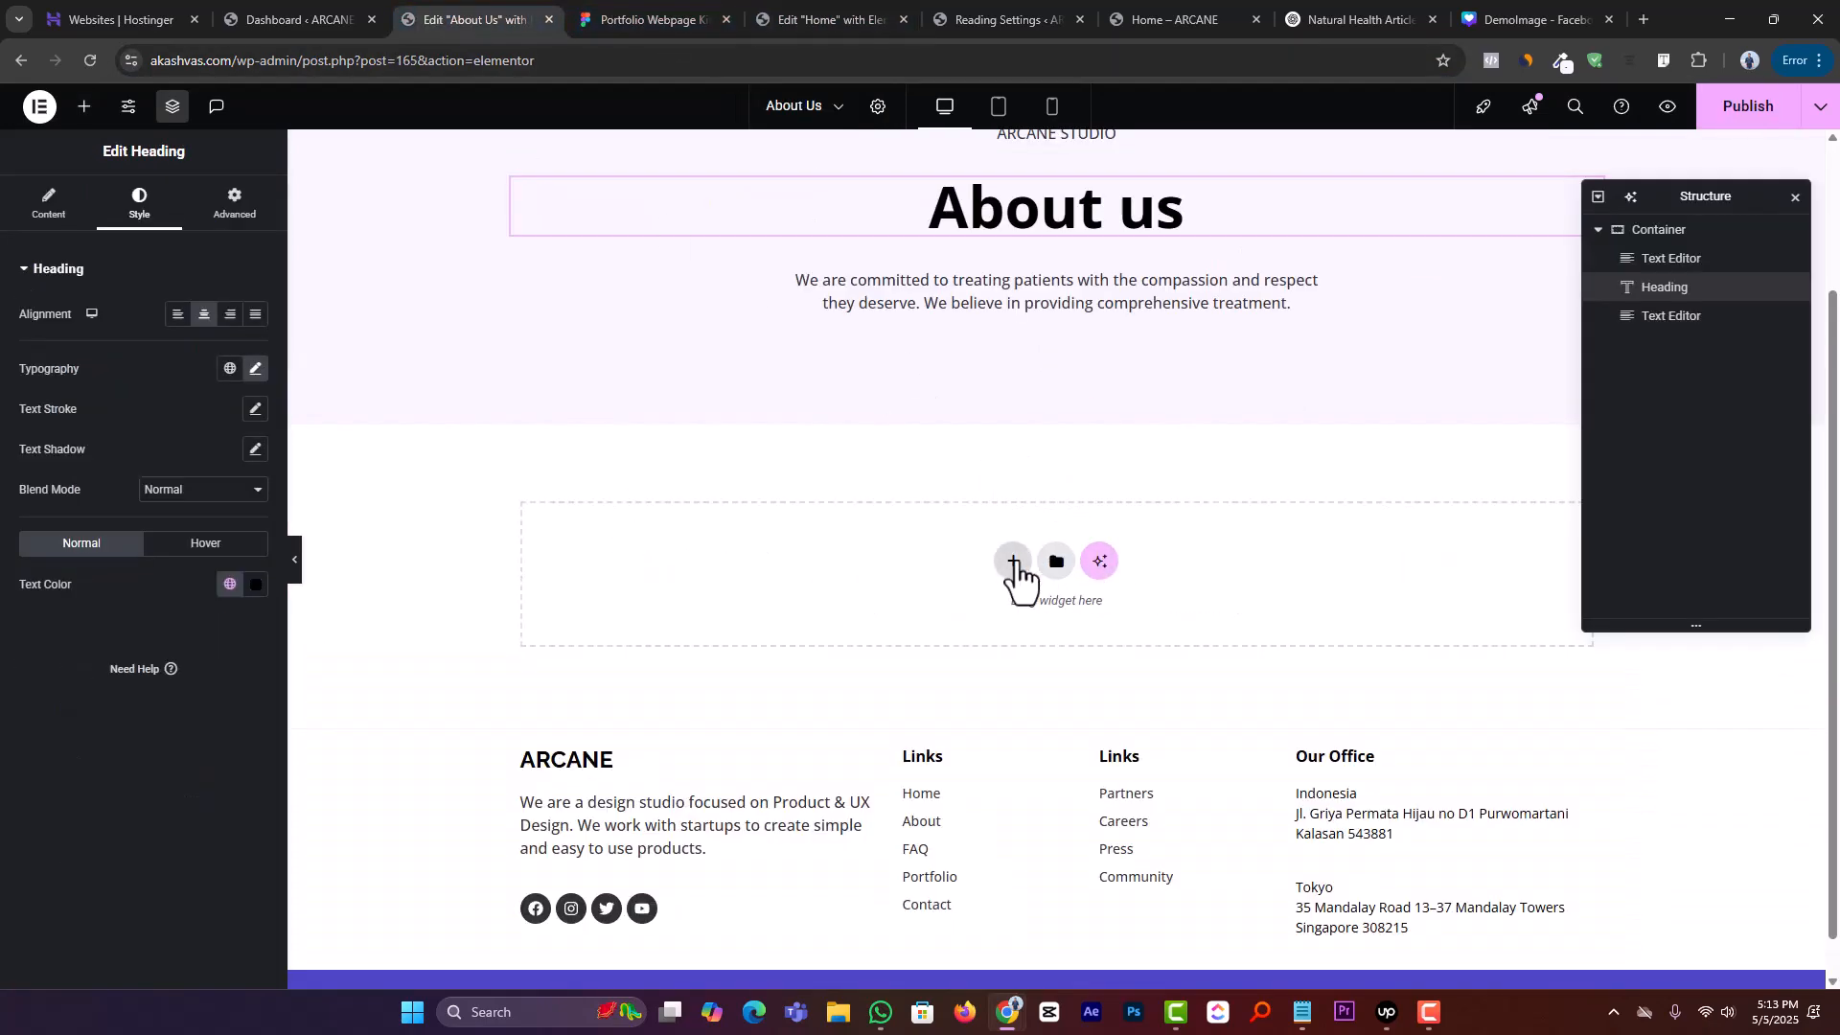
pyautogui.rightClick(1020, 573)
pyautogui.click(1037, 579)
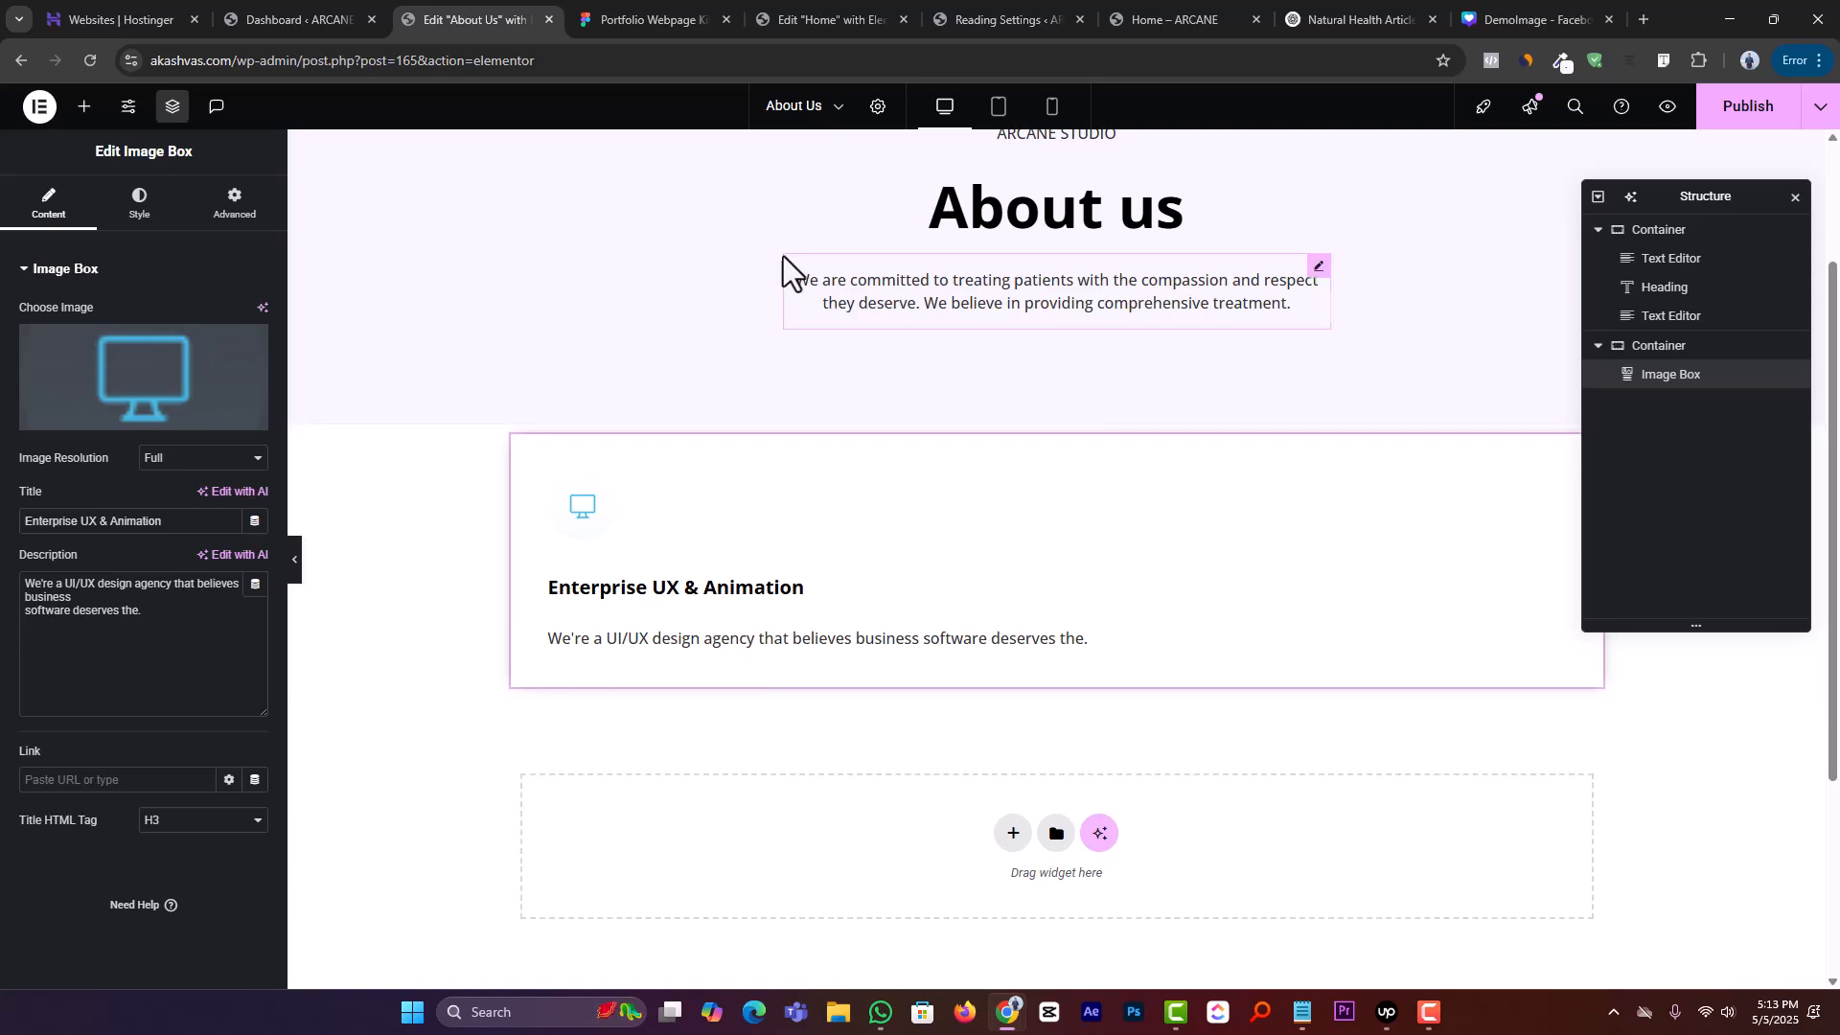
pyautogui.click(1081, 418)
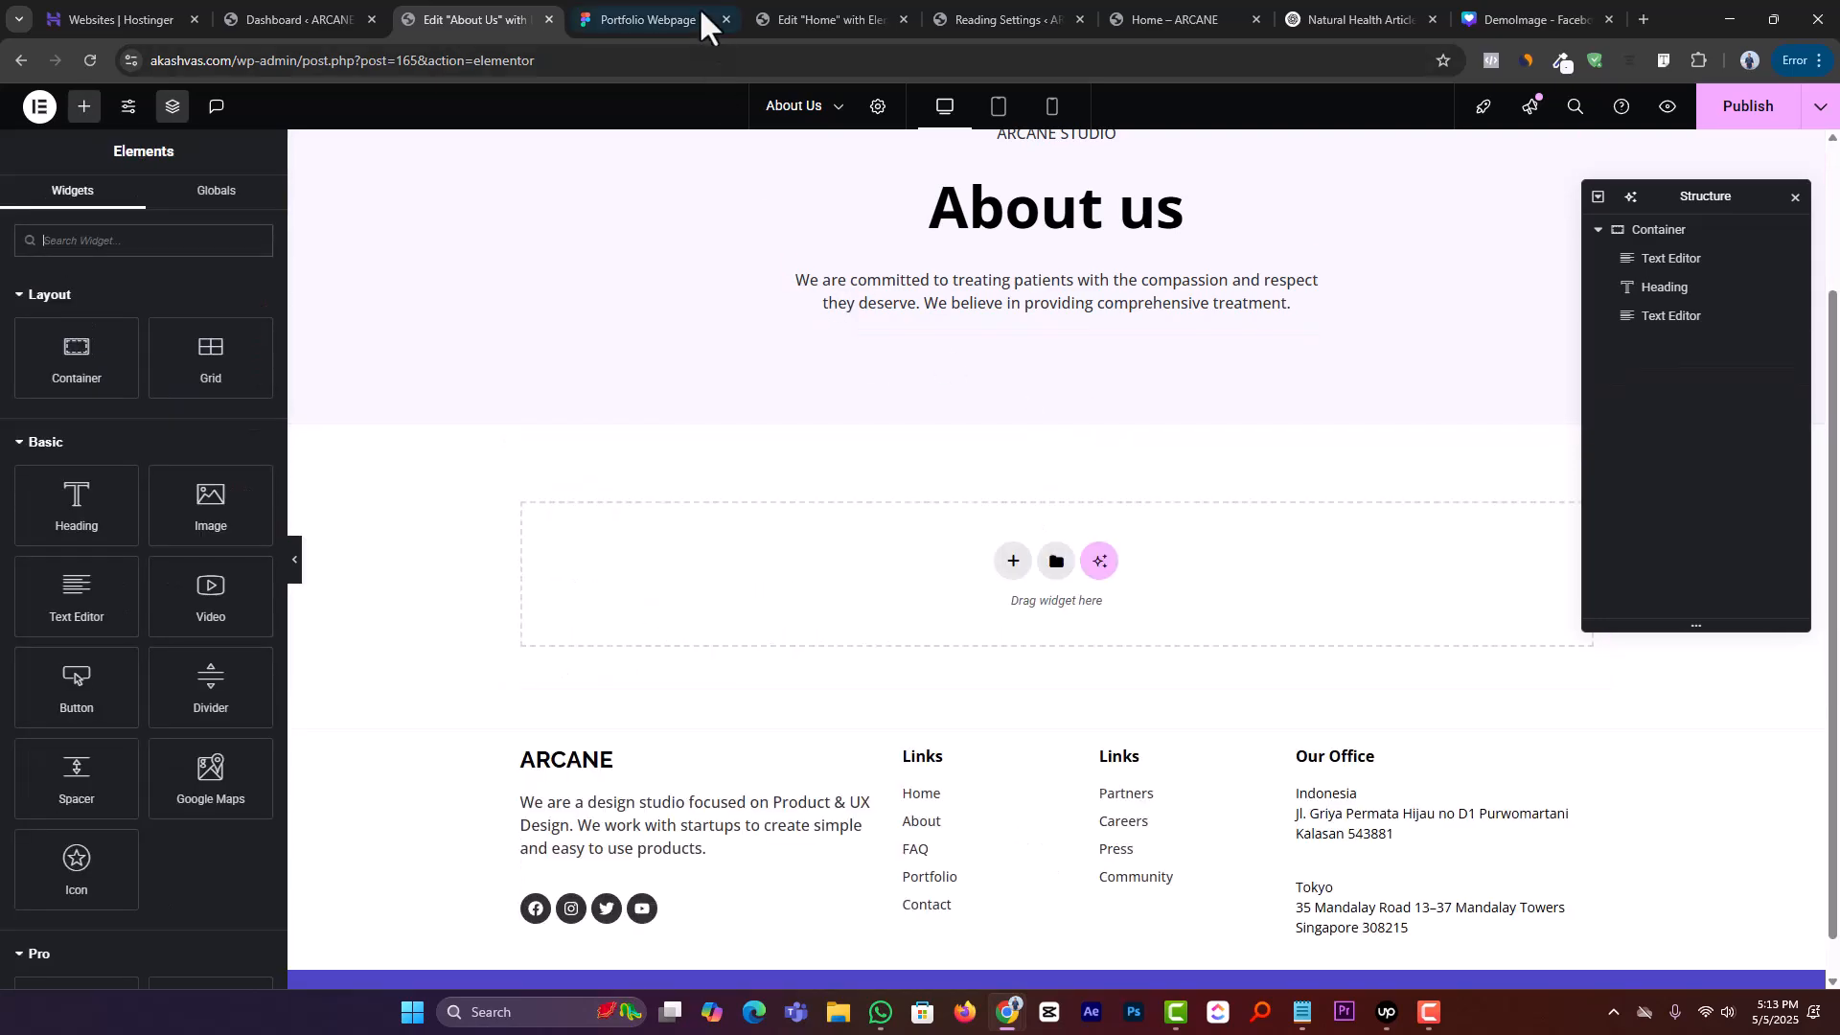
# Copy the container holding Positive Feedback, Question & Answers and Happy Clients from the Home page again
pyautogui.click(851, 4)
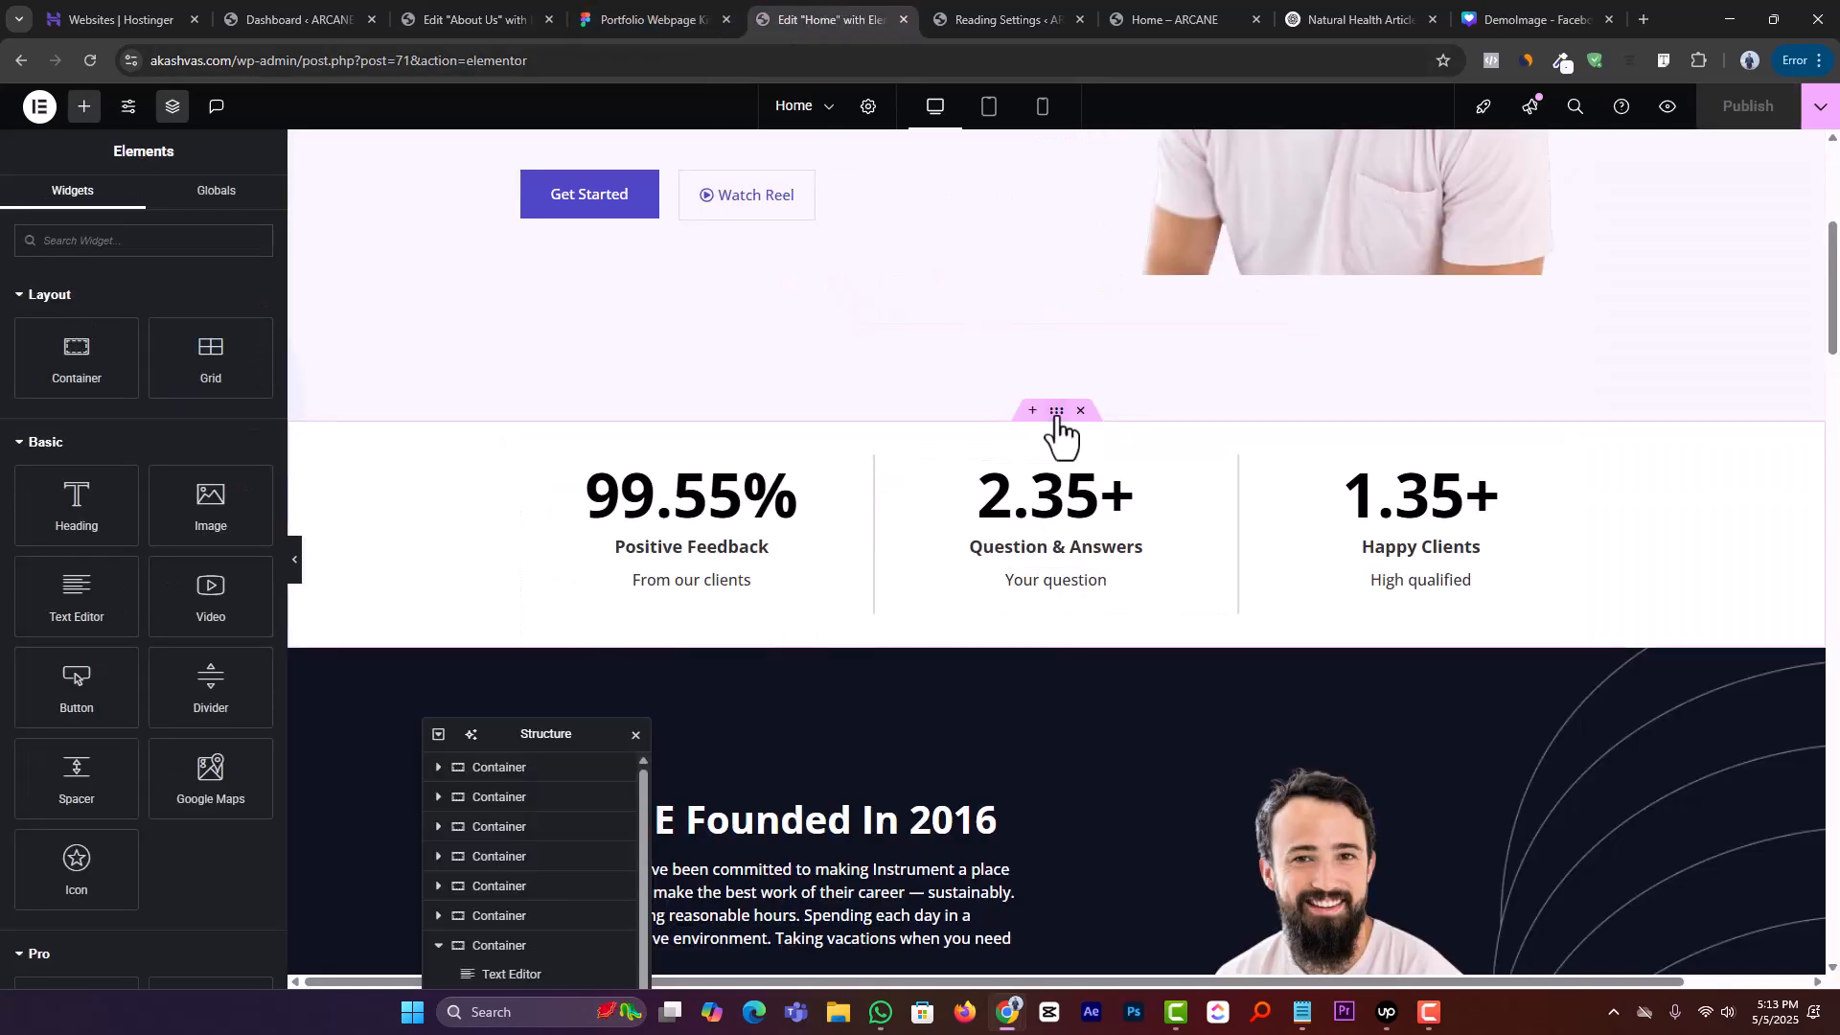
pyautogui.click(1057, 414)
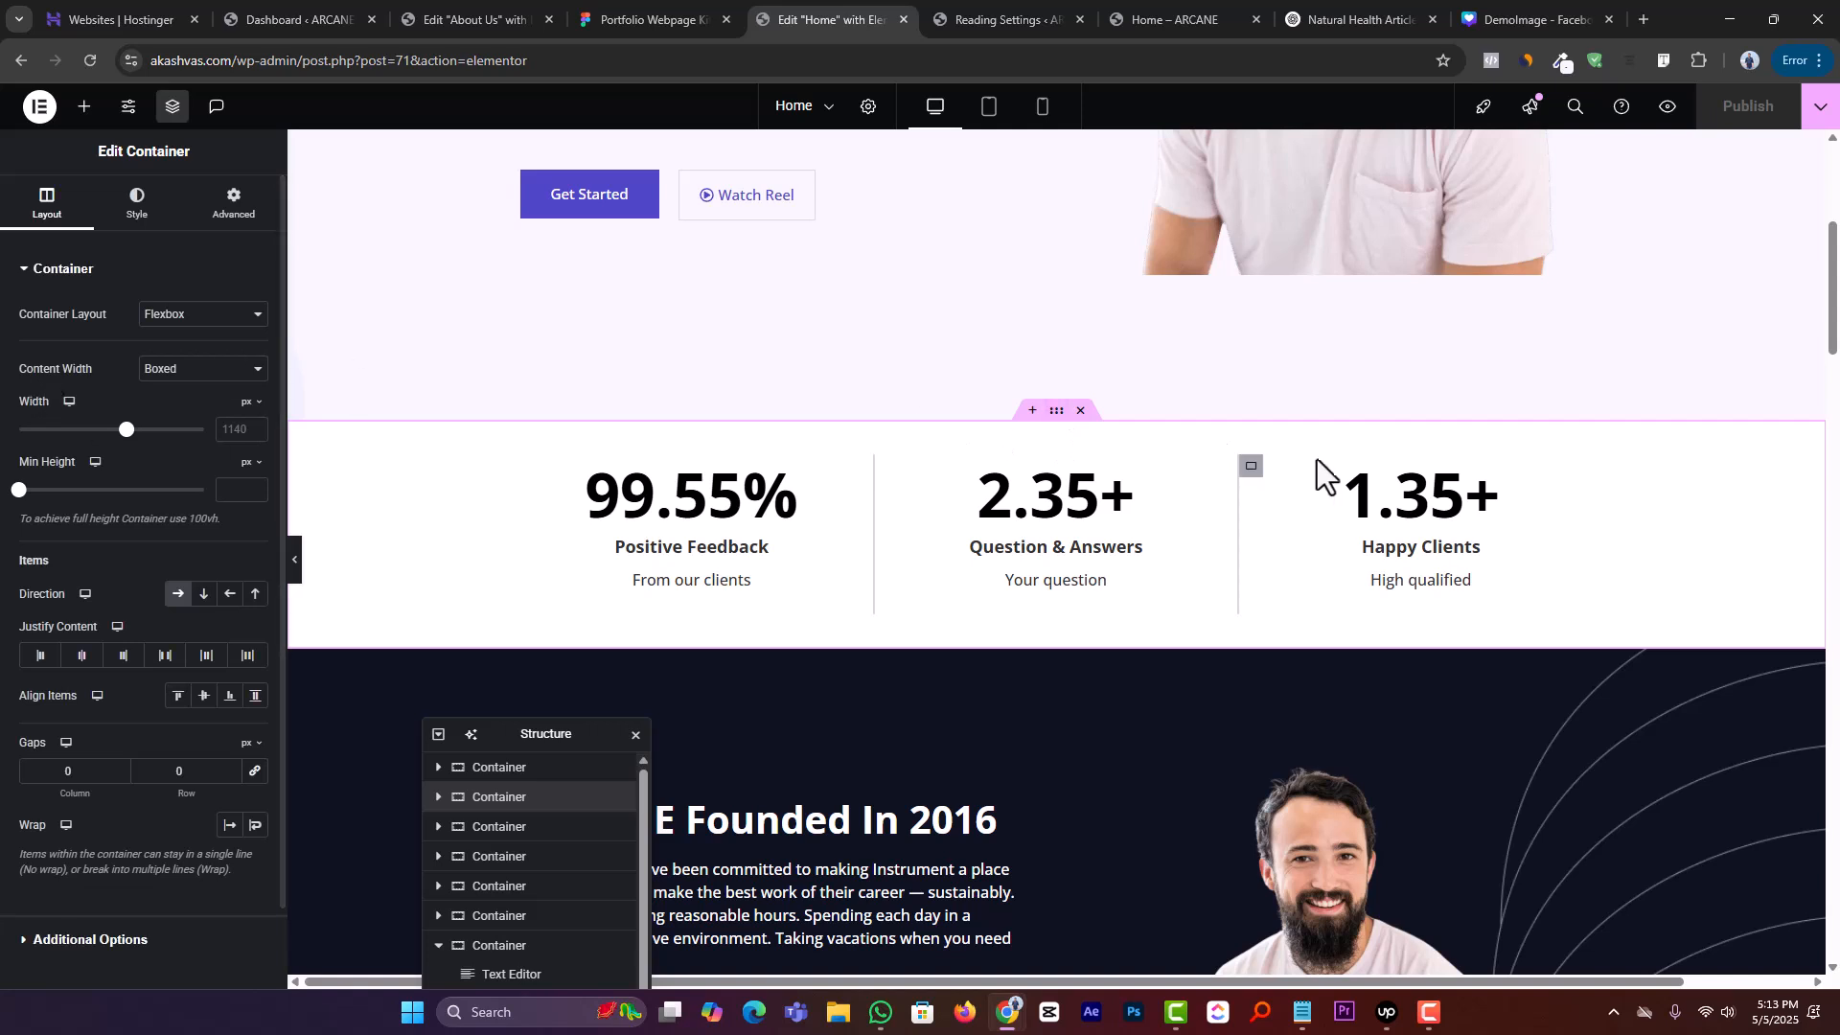
pyautogui.rightClick(1058, 422)
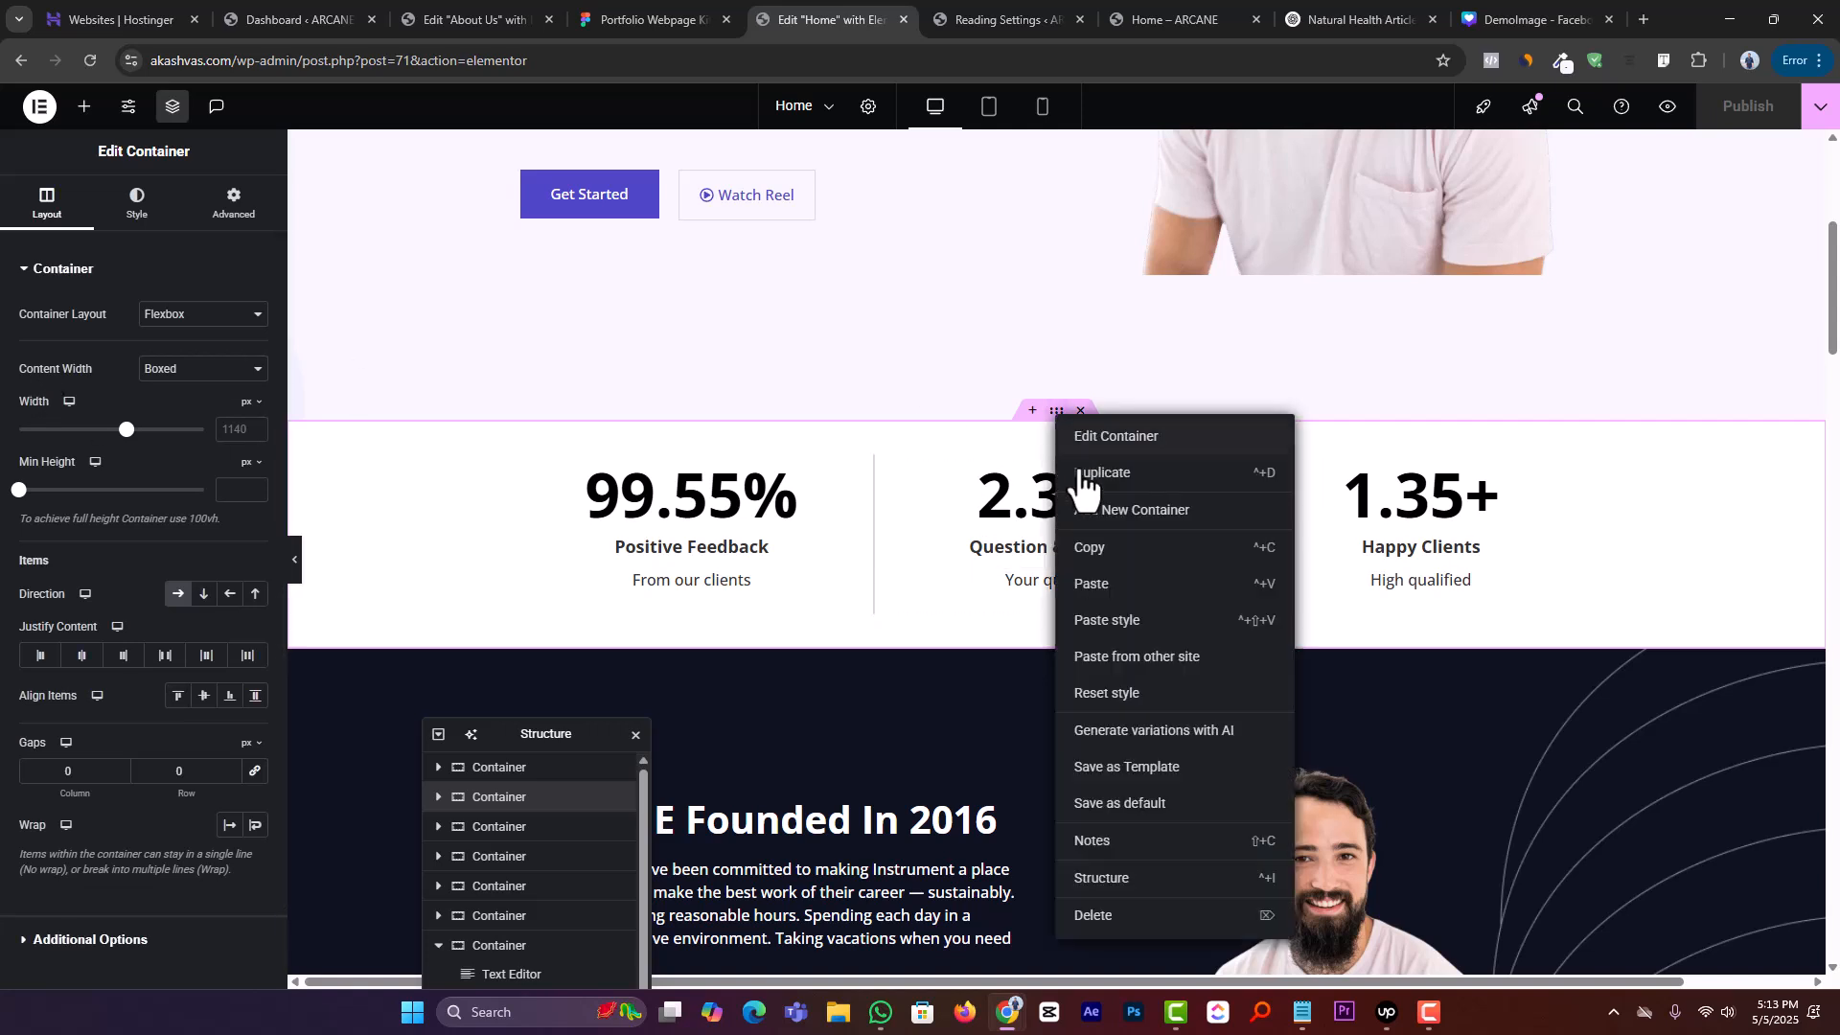
pyautogui.click(1112, 566)
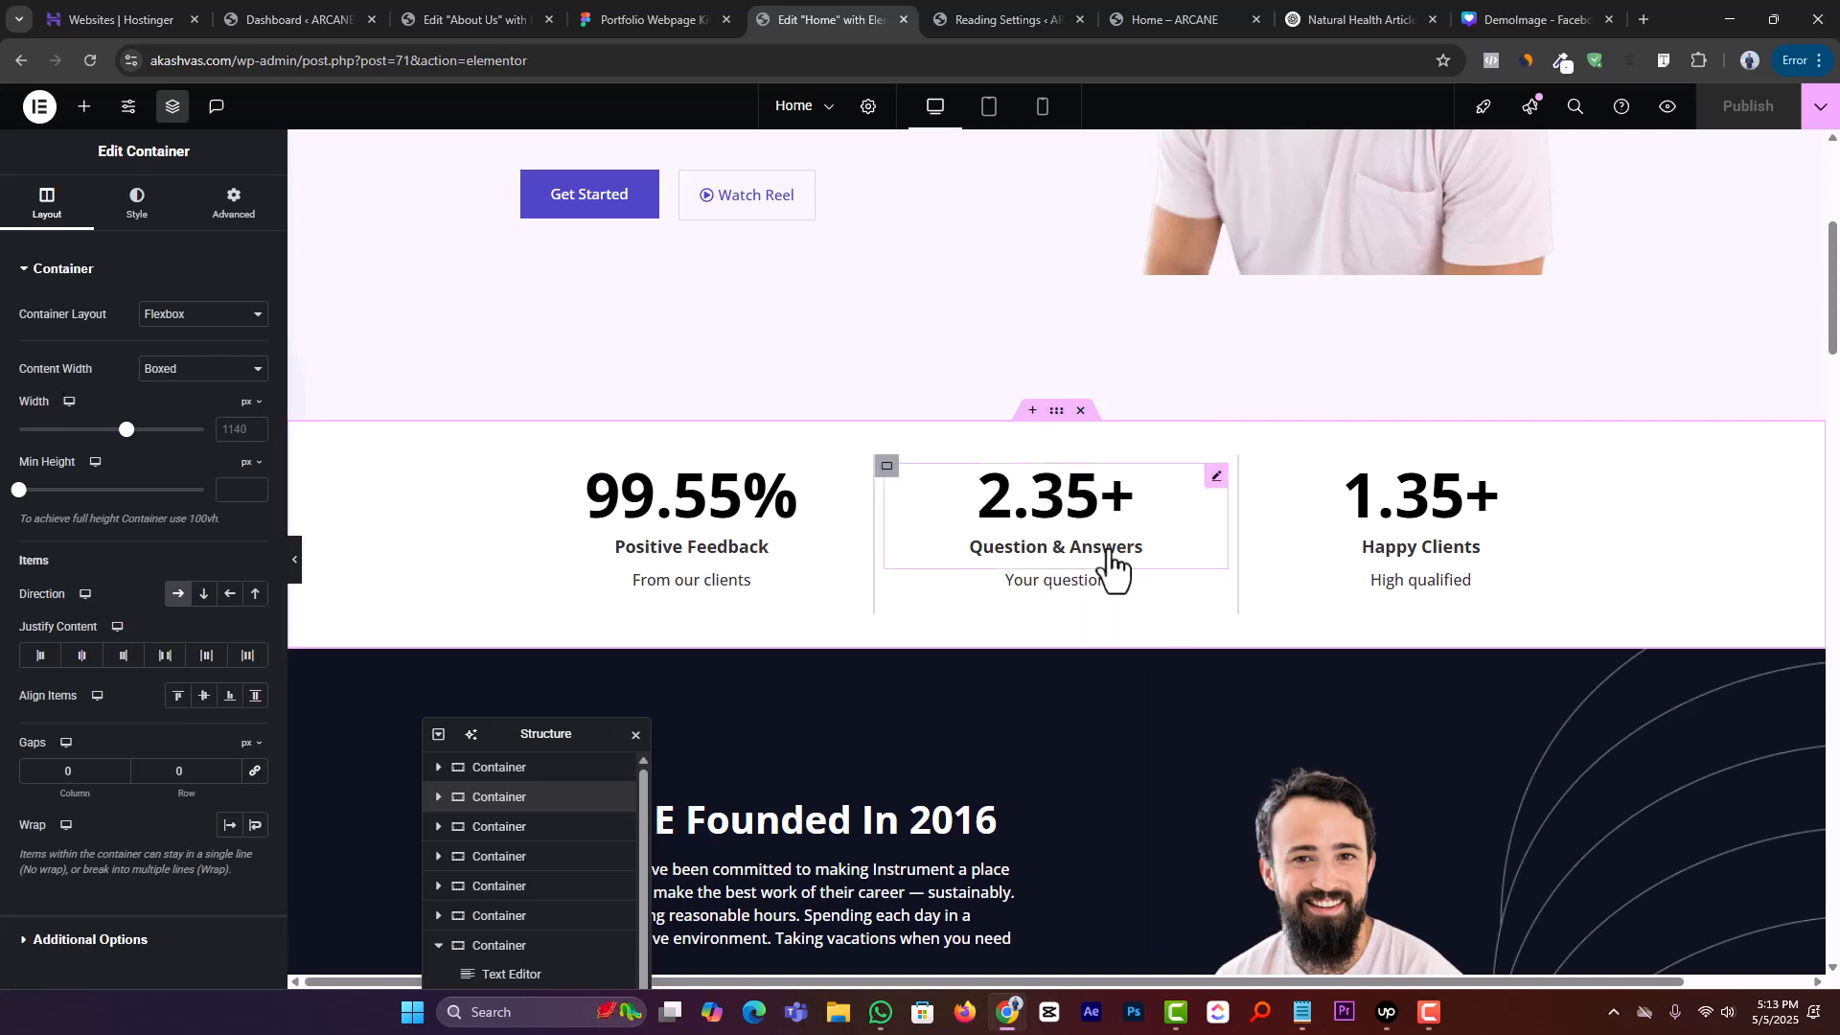
# Retry pasting the statistics container into the empty area of the About Us page, and delete the pasted section
pyautogui.click(518, 11)
pyautogui.rightClick(1012, 569)
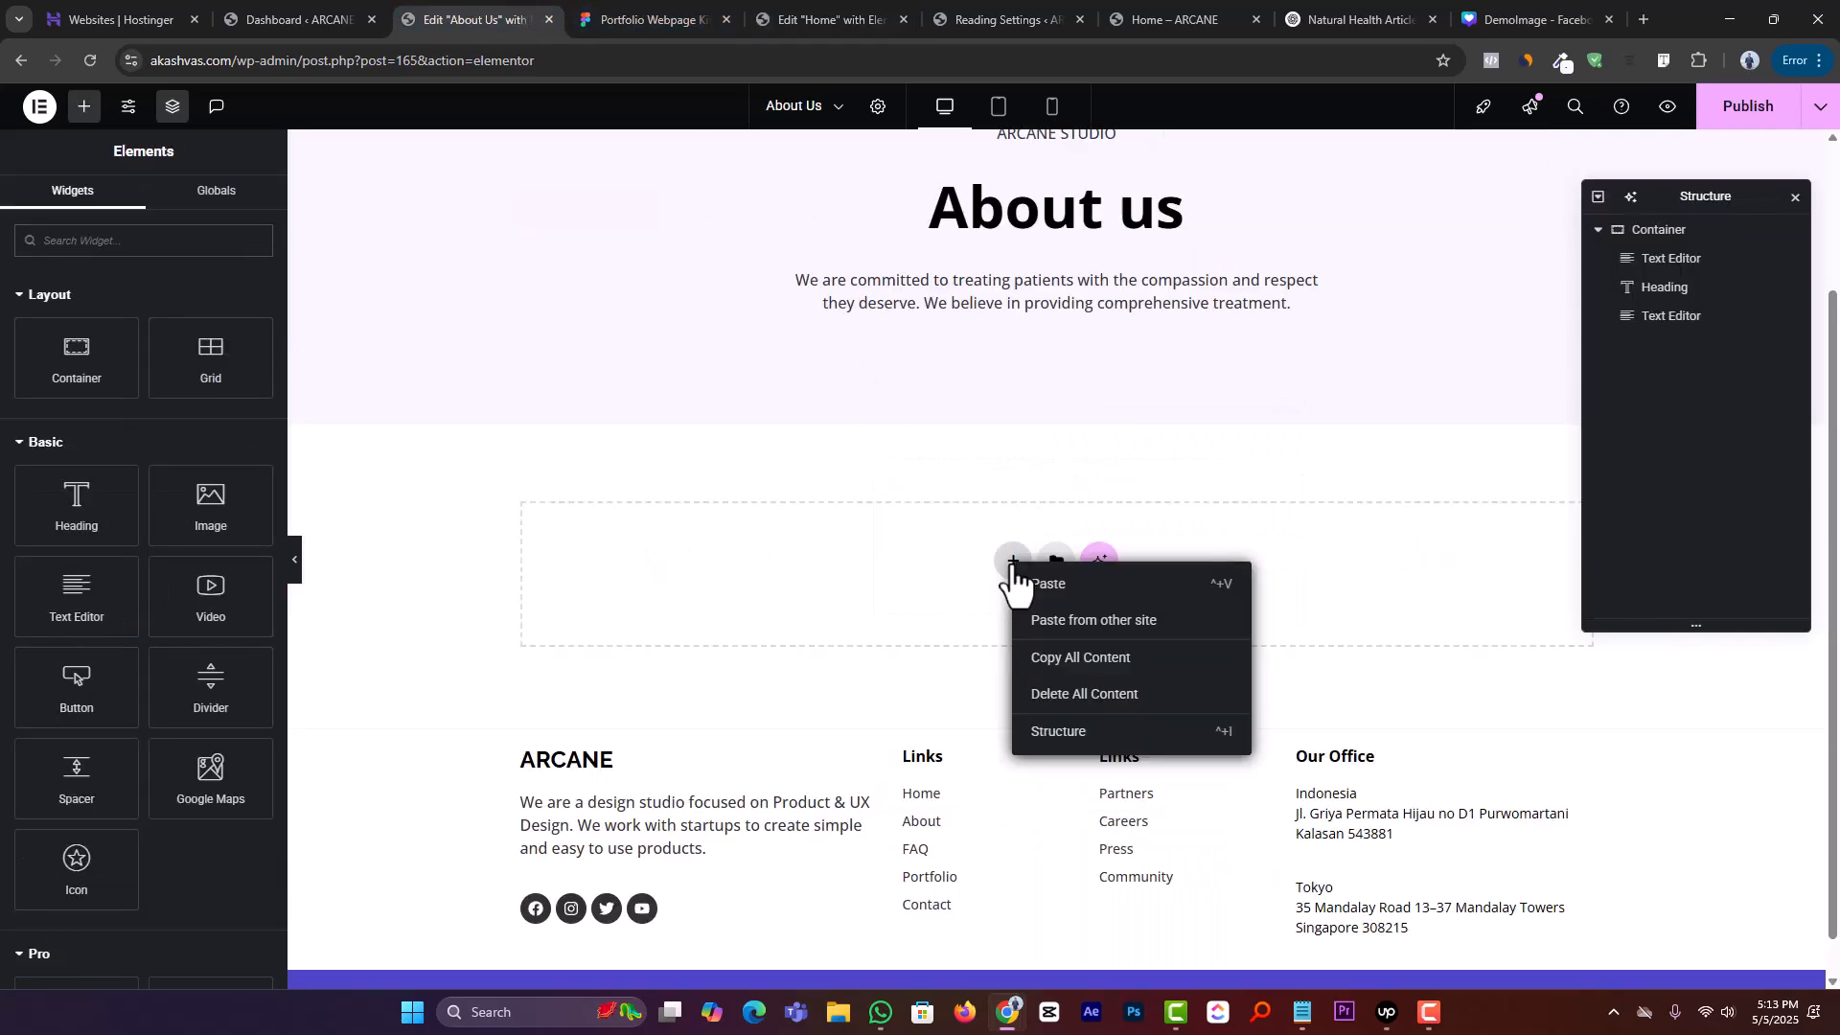
pyautogui.click(1041, 588)
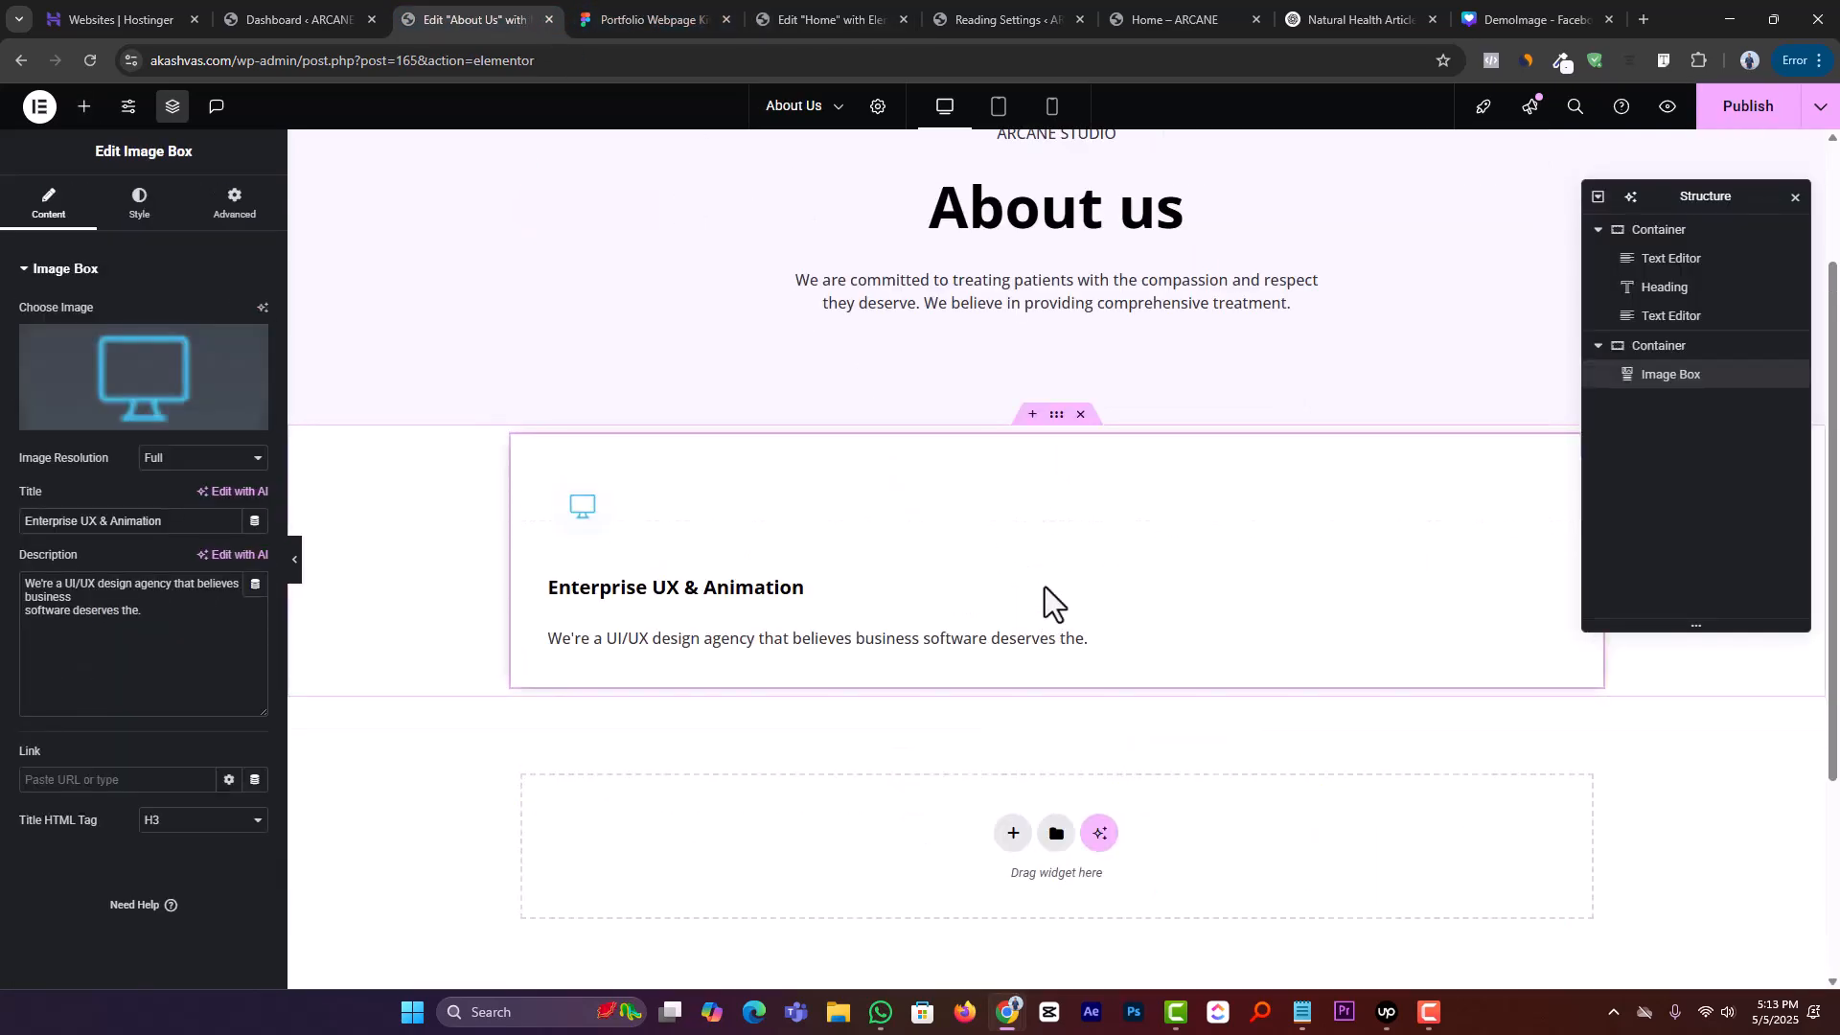
pyautogui.click(1081, 416)
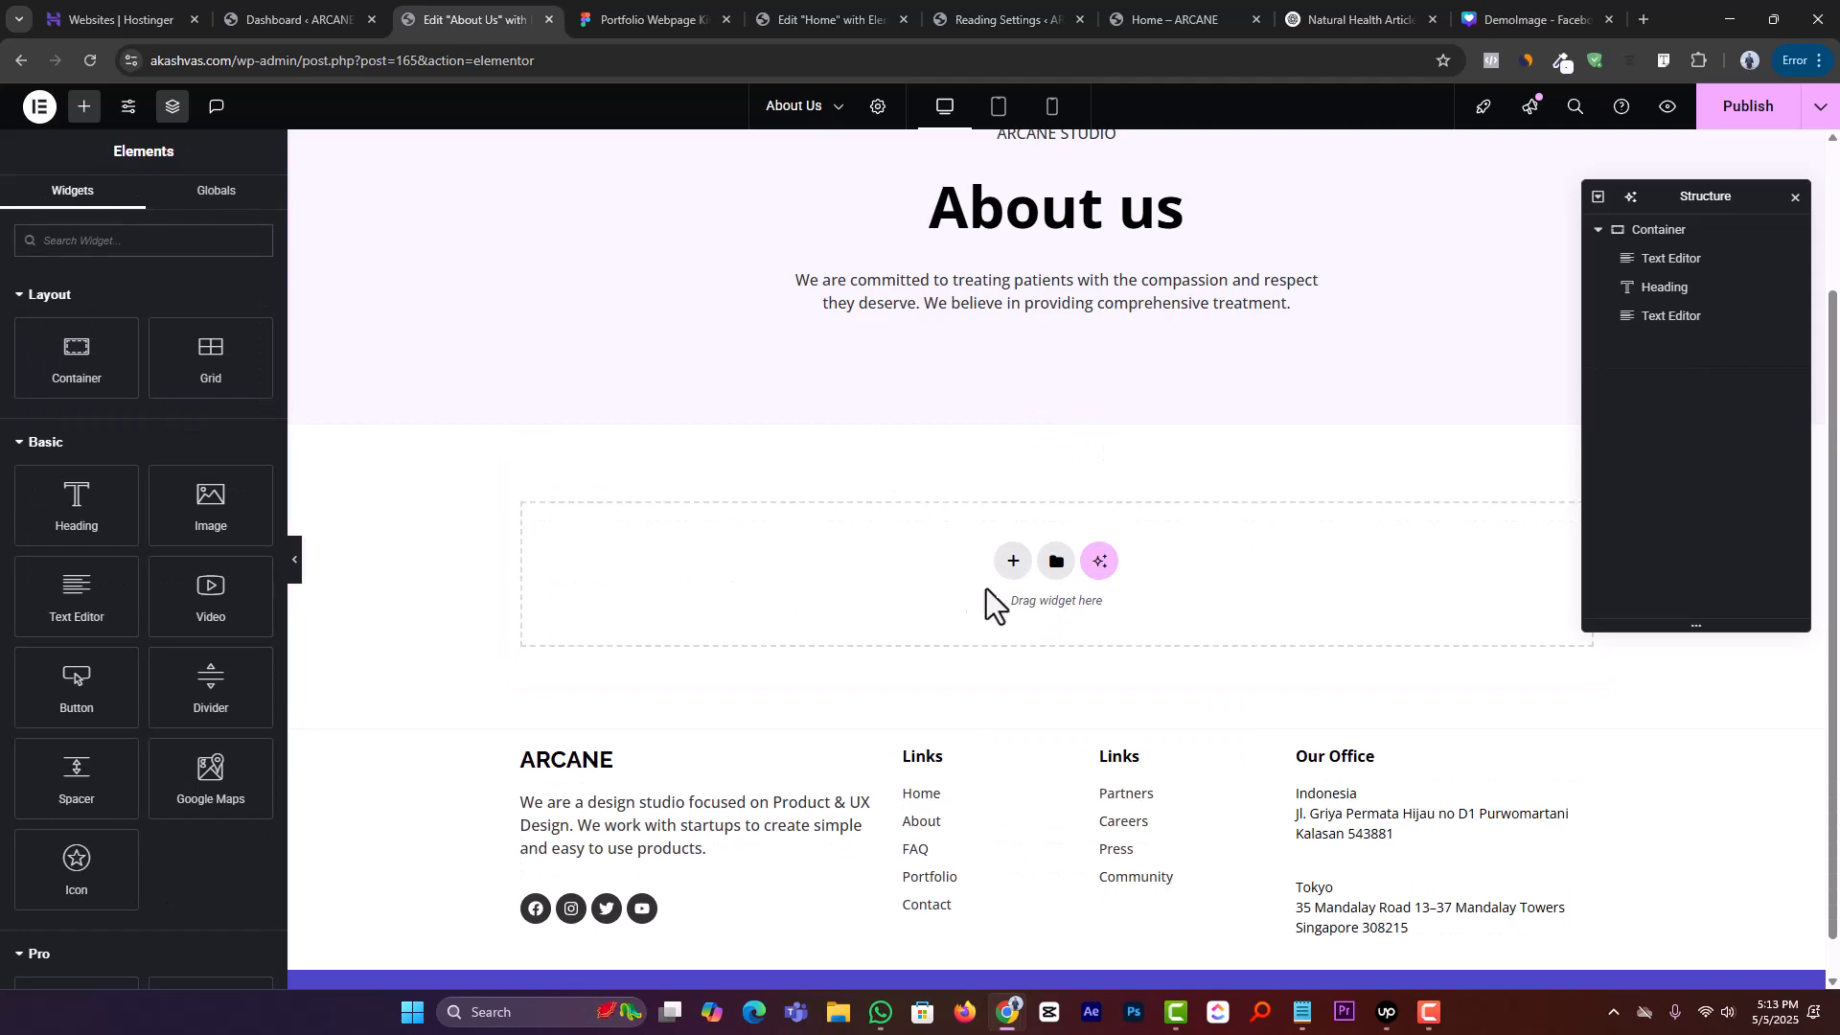
# Identify the statistics container in the Home page structure by toggling its visibility, and copy it from there
pyautogui.click(1012, 572)
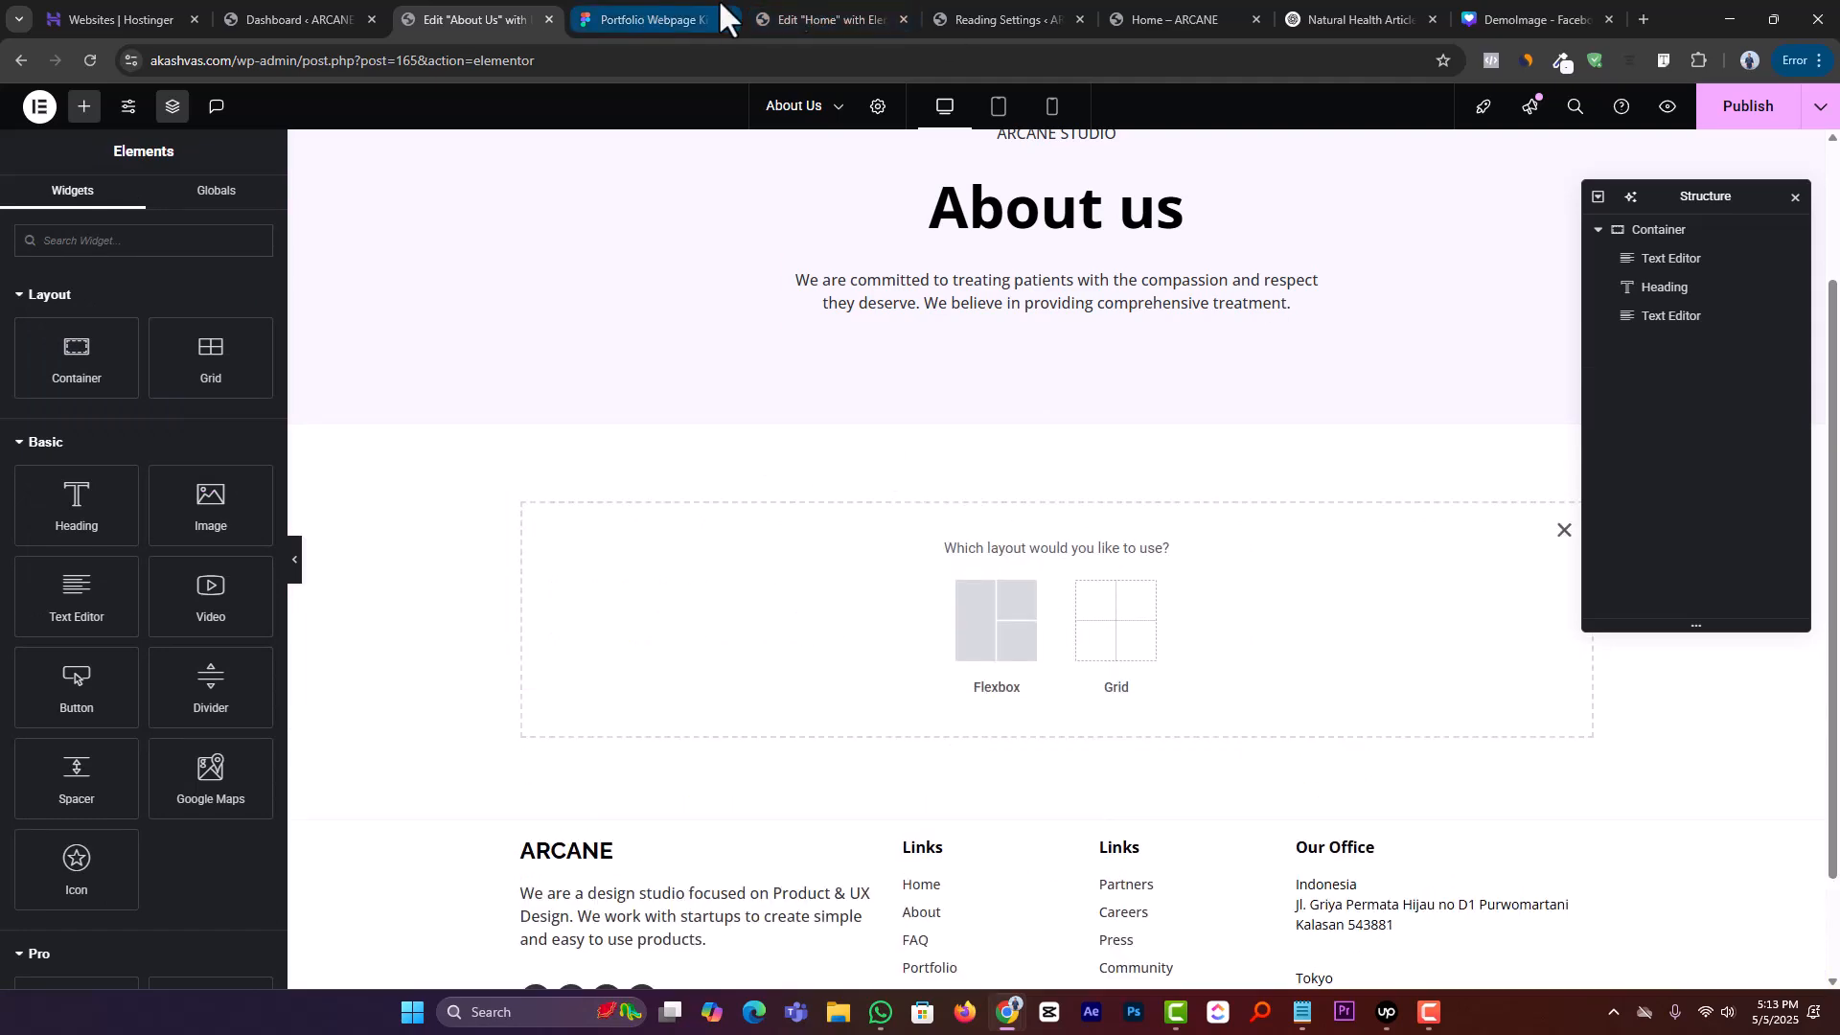
pyautogui.click(850, 15)
pyautogui.scroll(-2, 565, 584)
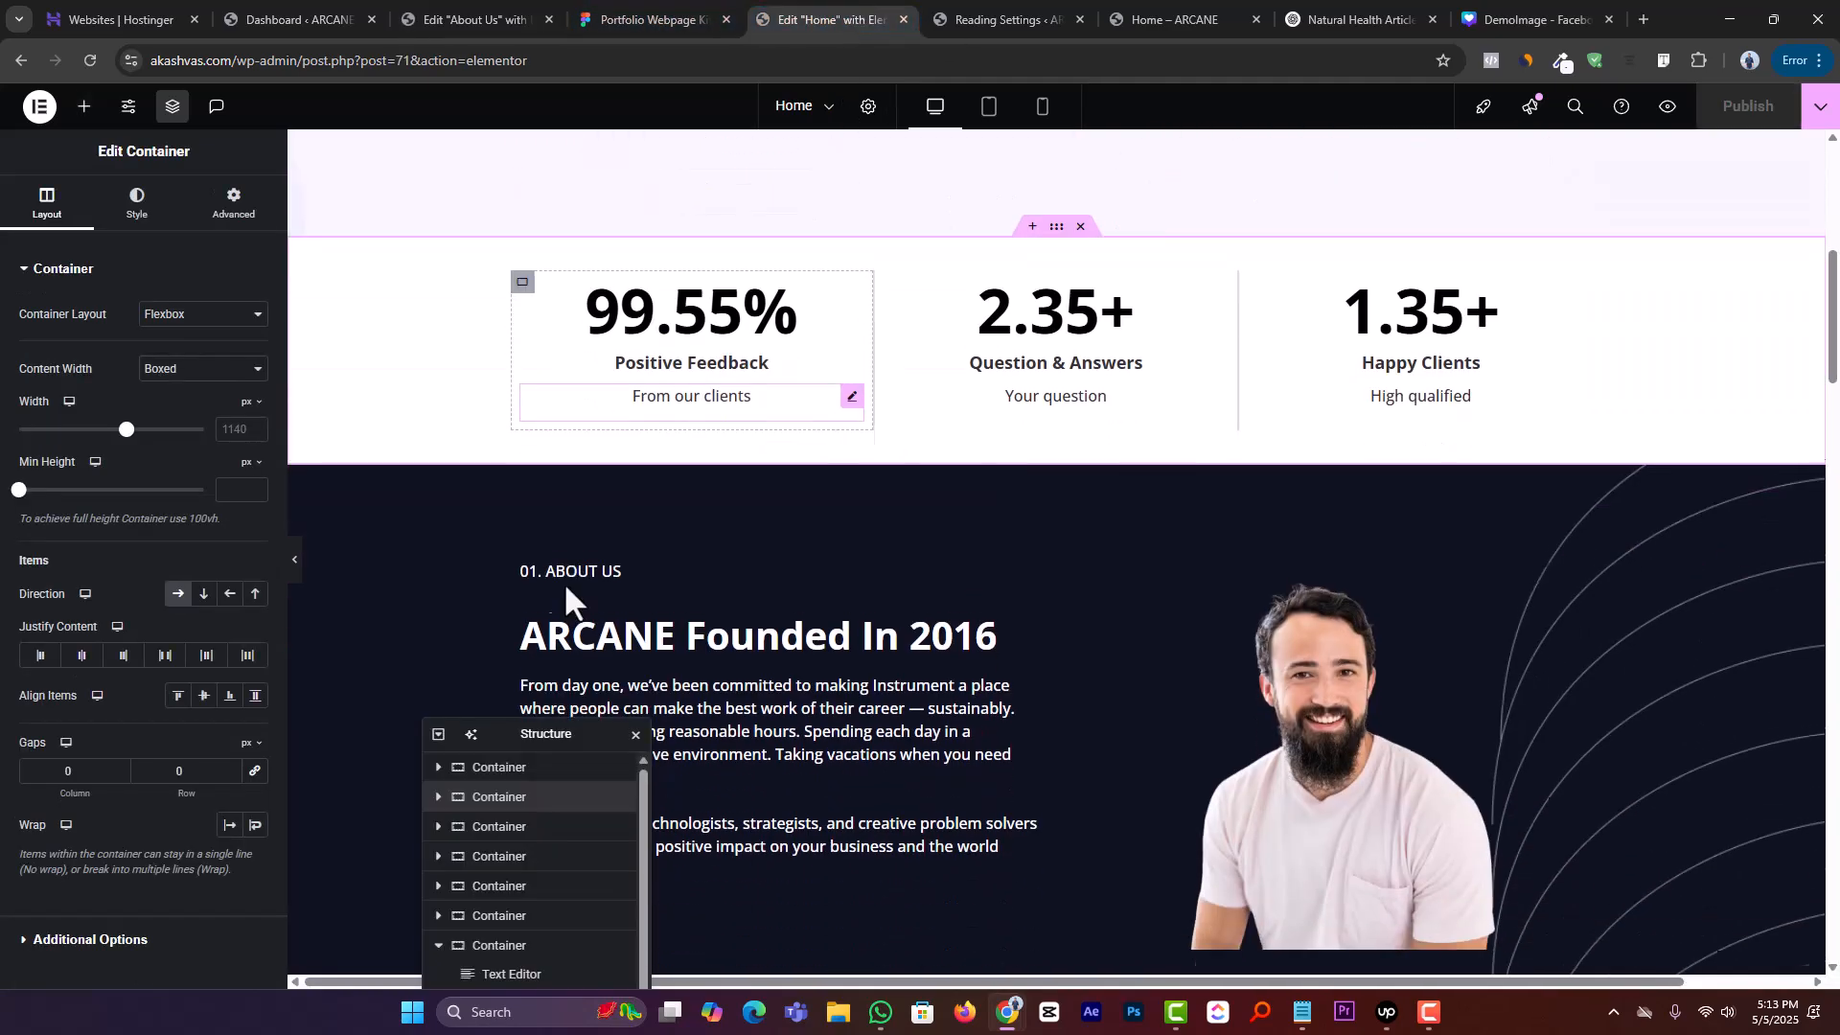
pyautogui.scroll(2, 563, 584)
pyautogui.moveTo(522, 726); pyautogui.dragTo(1226, 493)
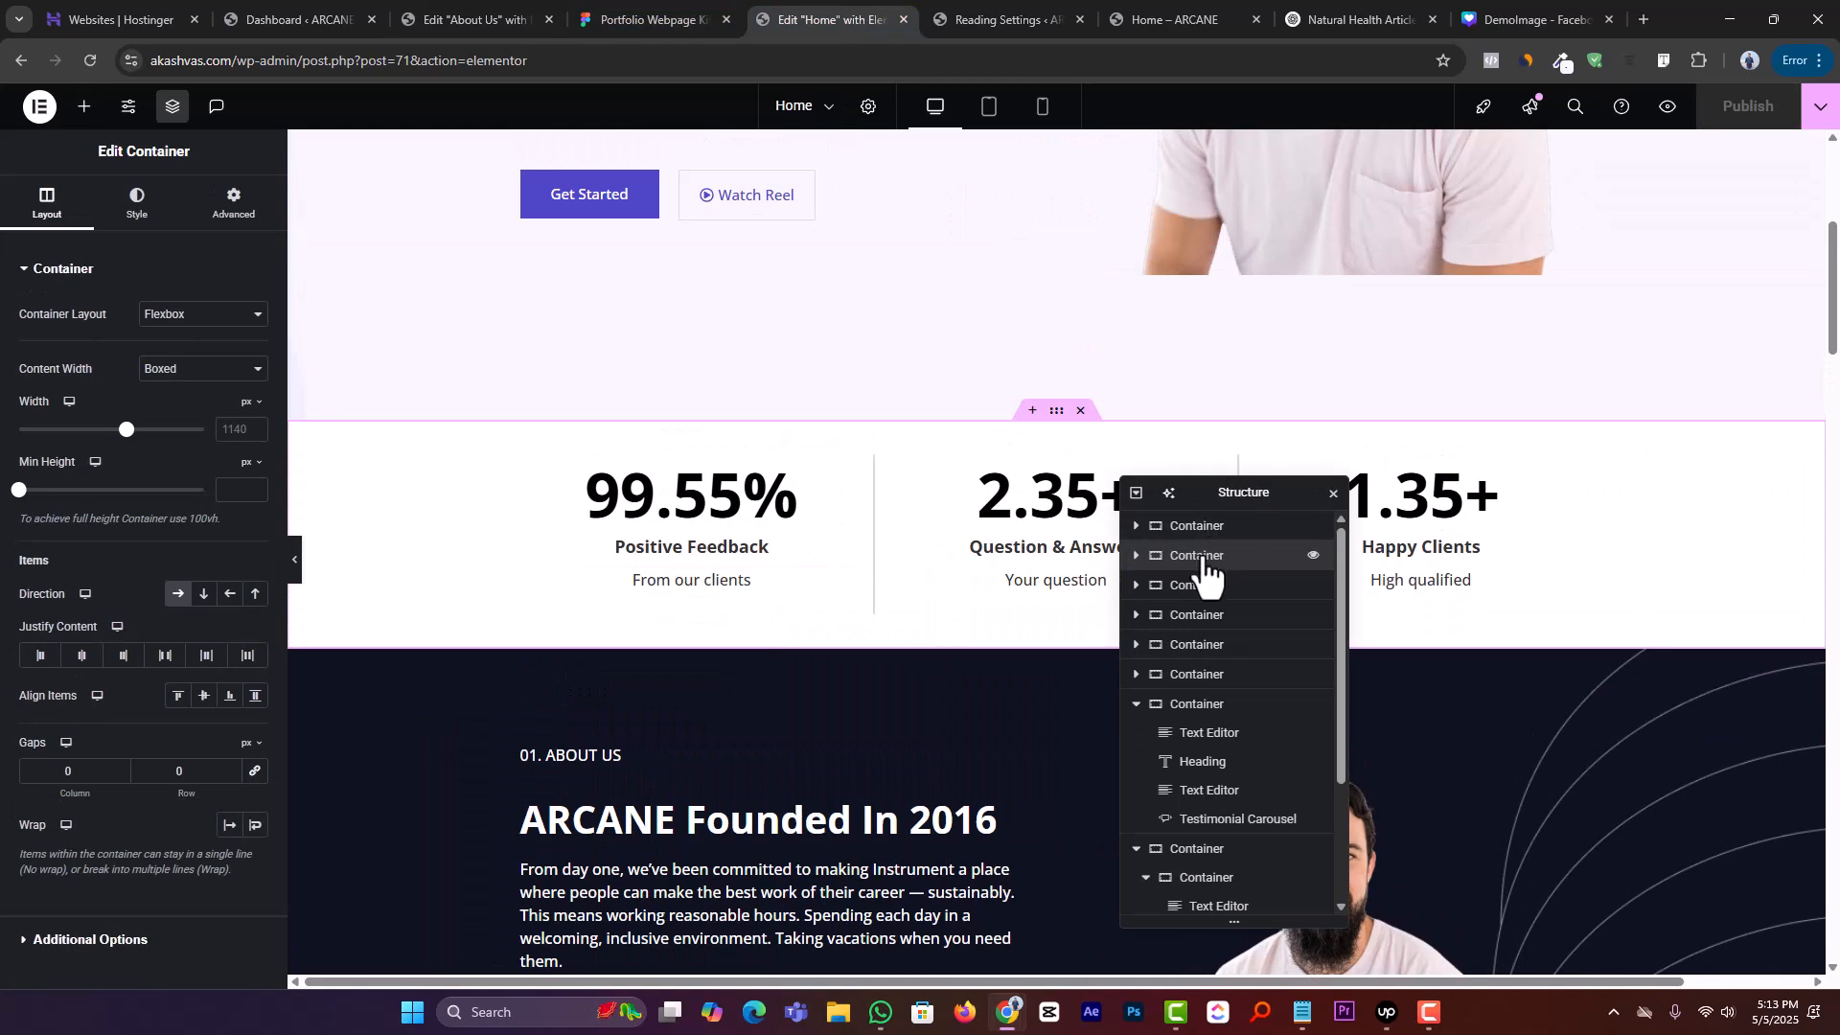
pyautogui.click(1312, 557)
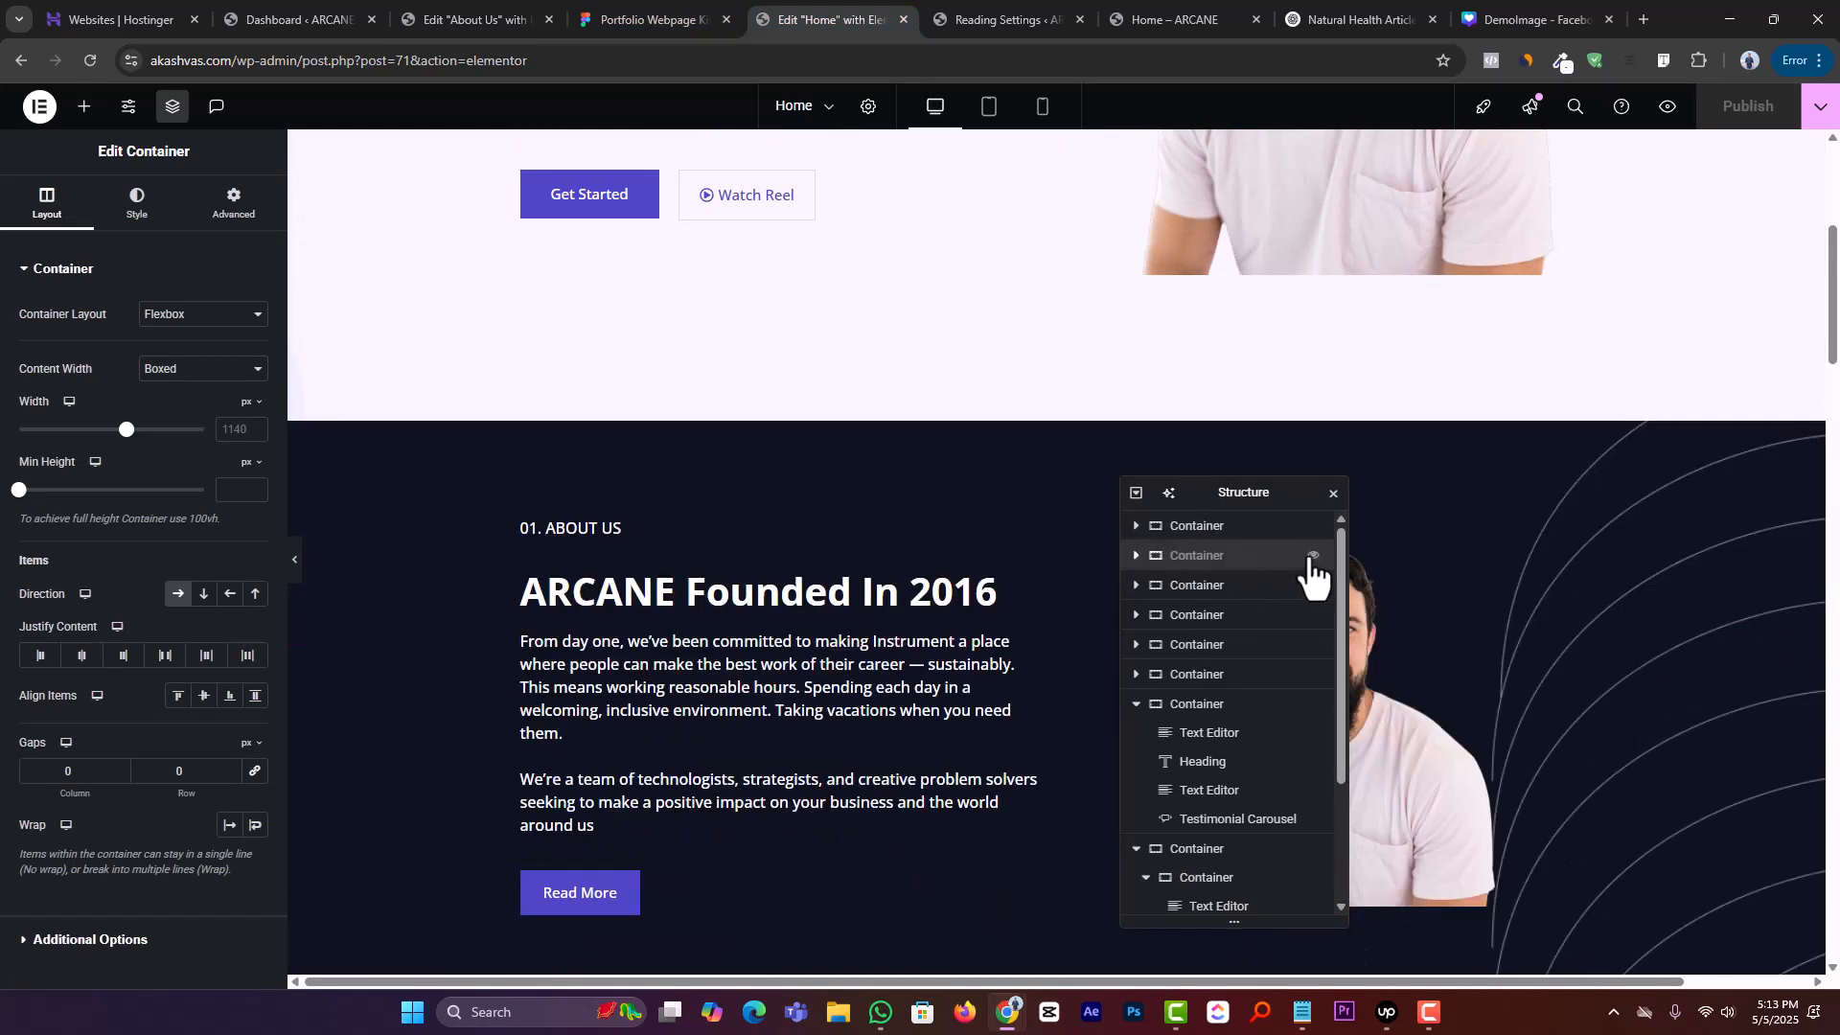
pyautogui.click(1313, 558)
pyautogui.rightClick(1199, 559)
pyautogui.click(1217, 599)
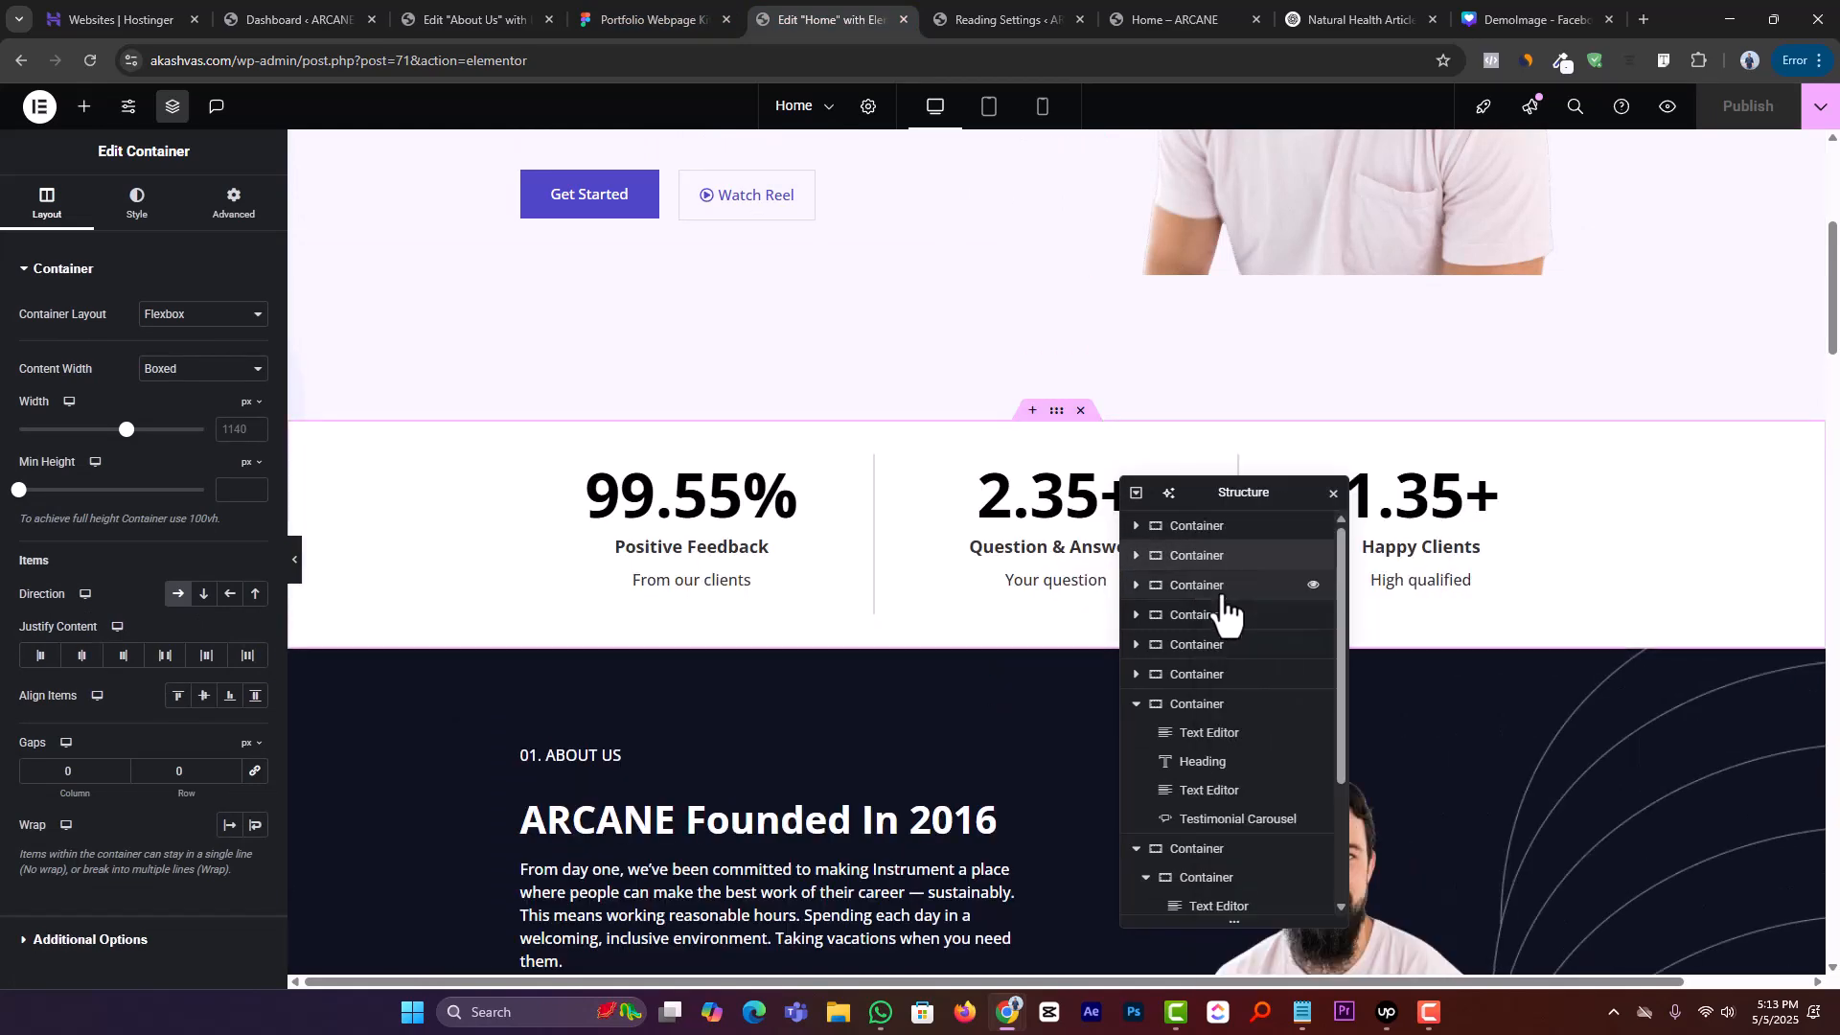
pyautogui.scroll(3, 498, 757)
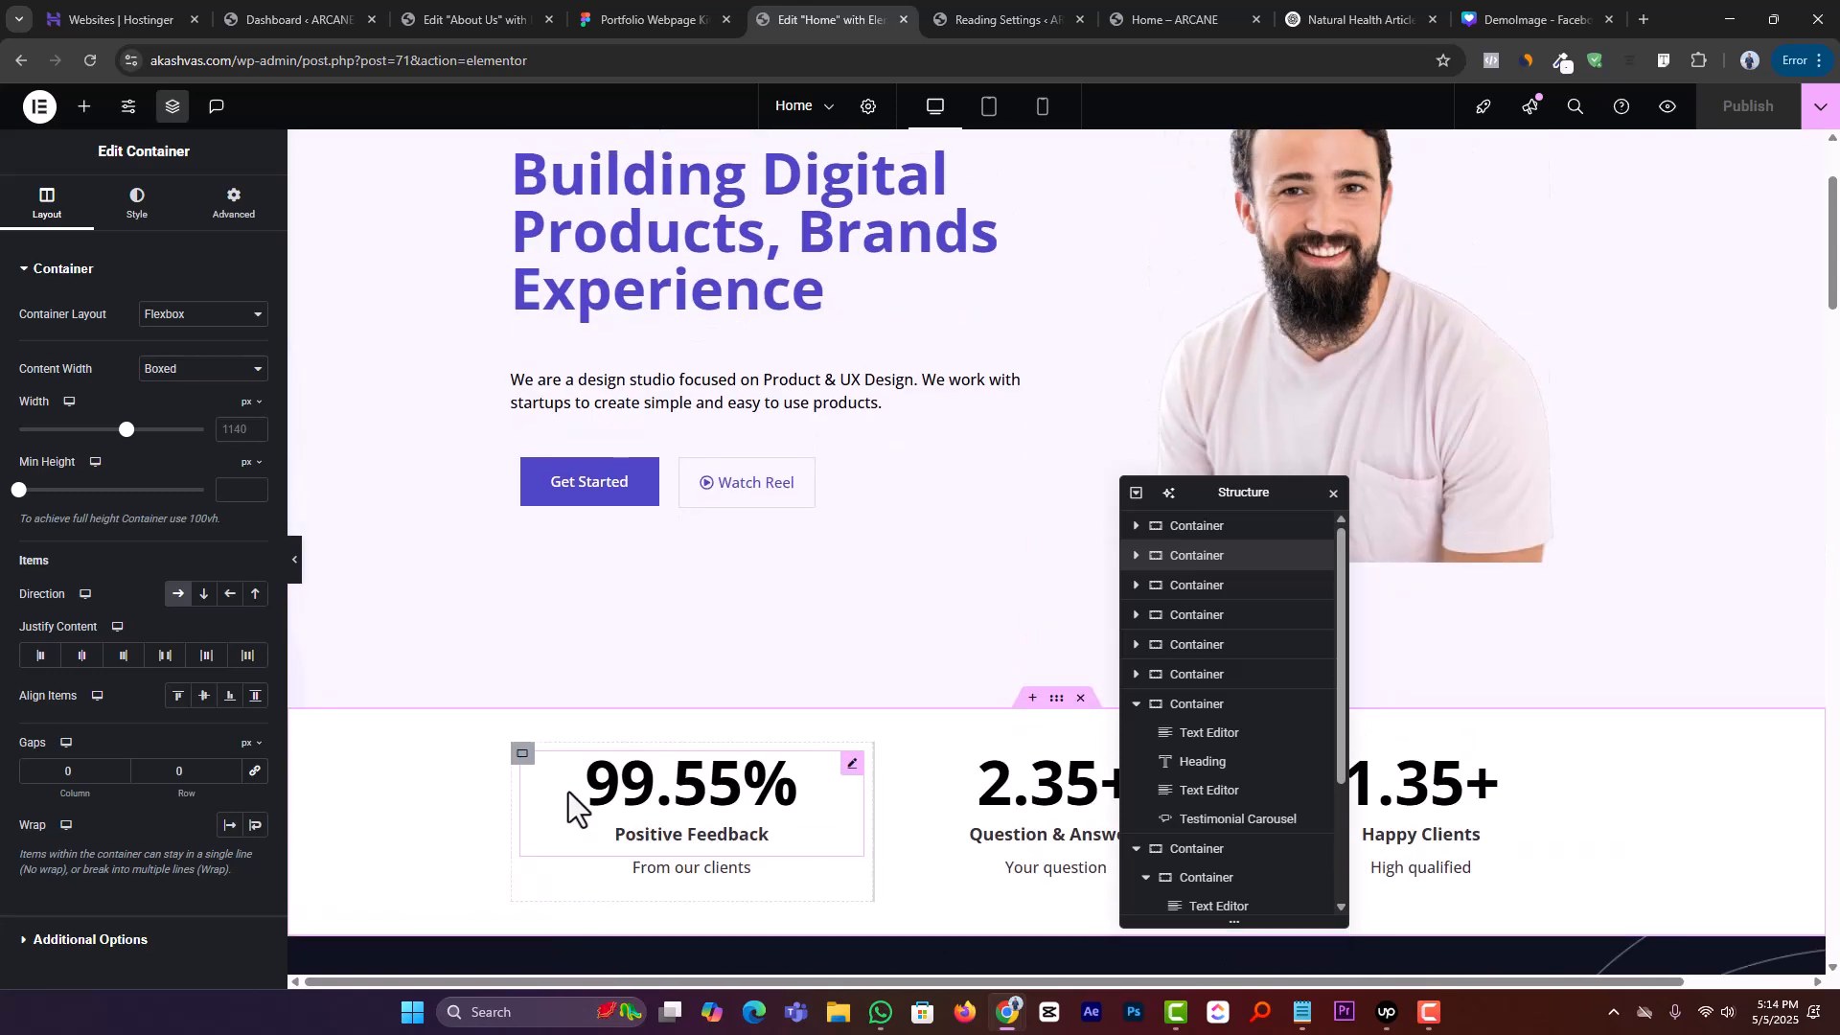
# Add a single-column Flexbox container to the About Us page, try to paste the statistics into it, and delete the result
pyautogui.click(458, 19)
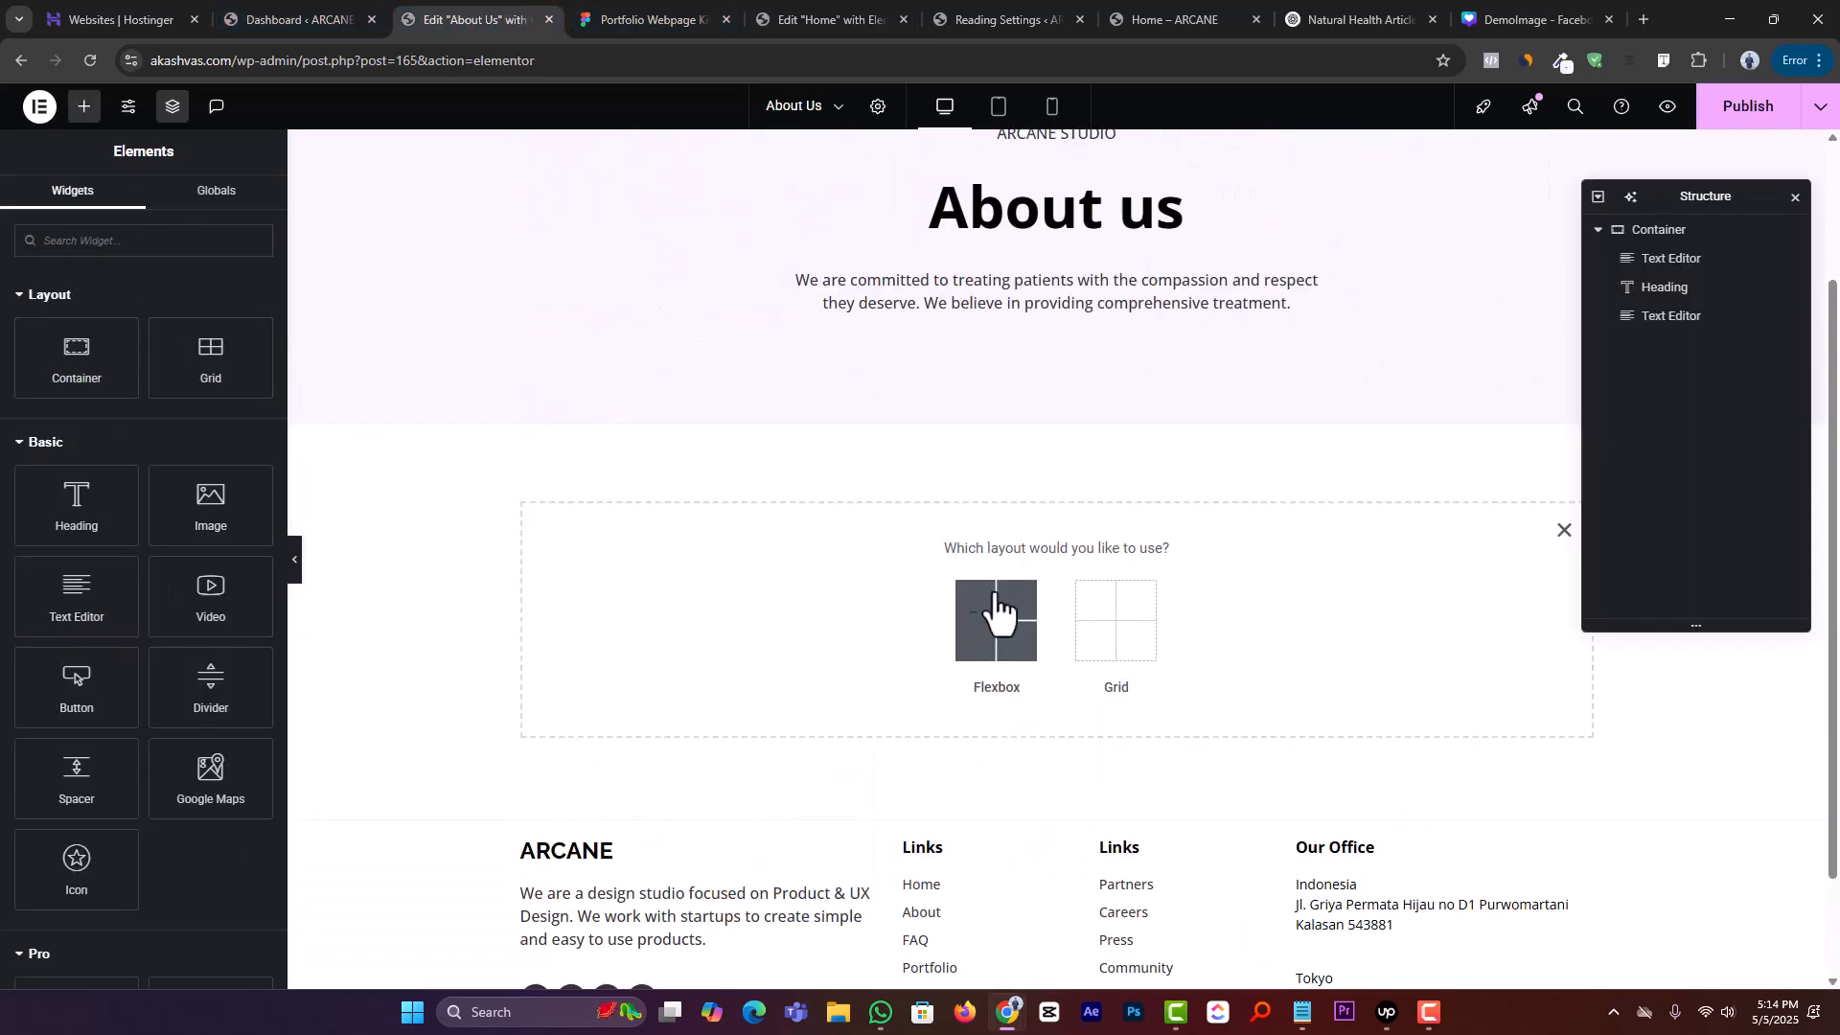
pyautogui.click(974, 640)
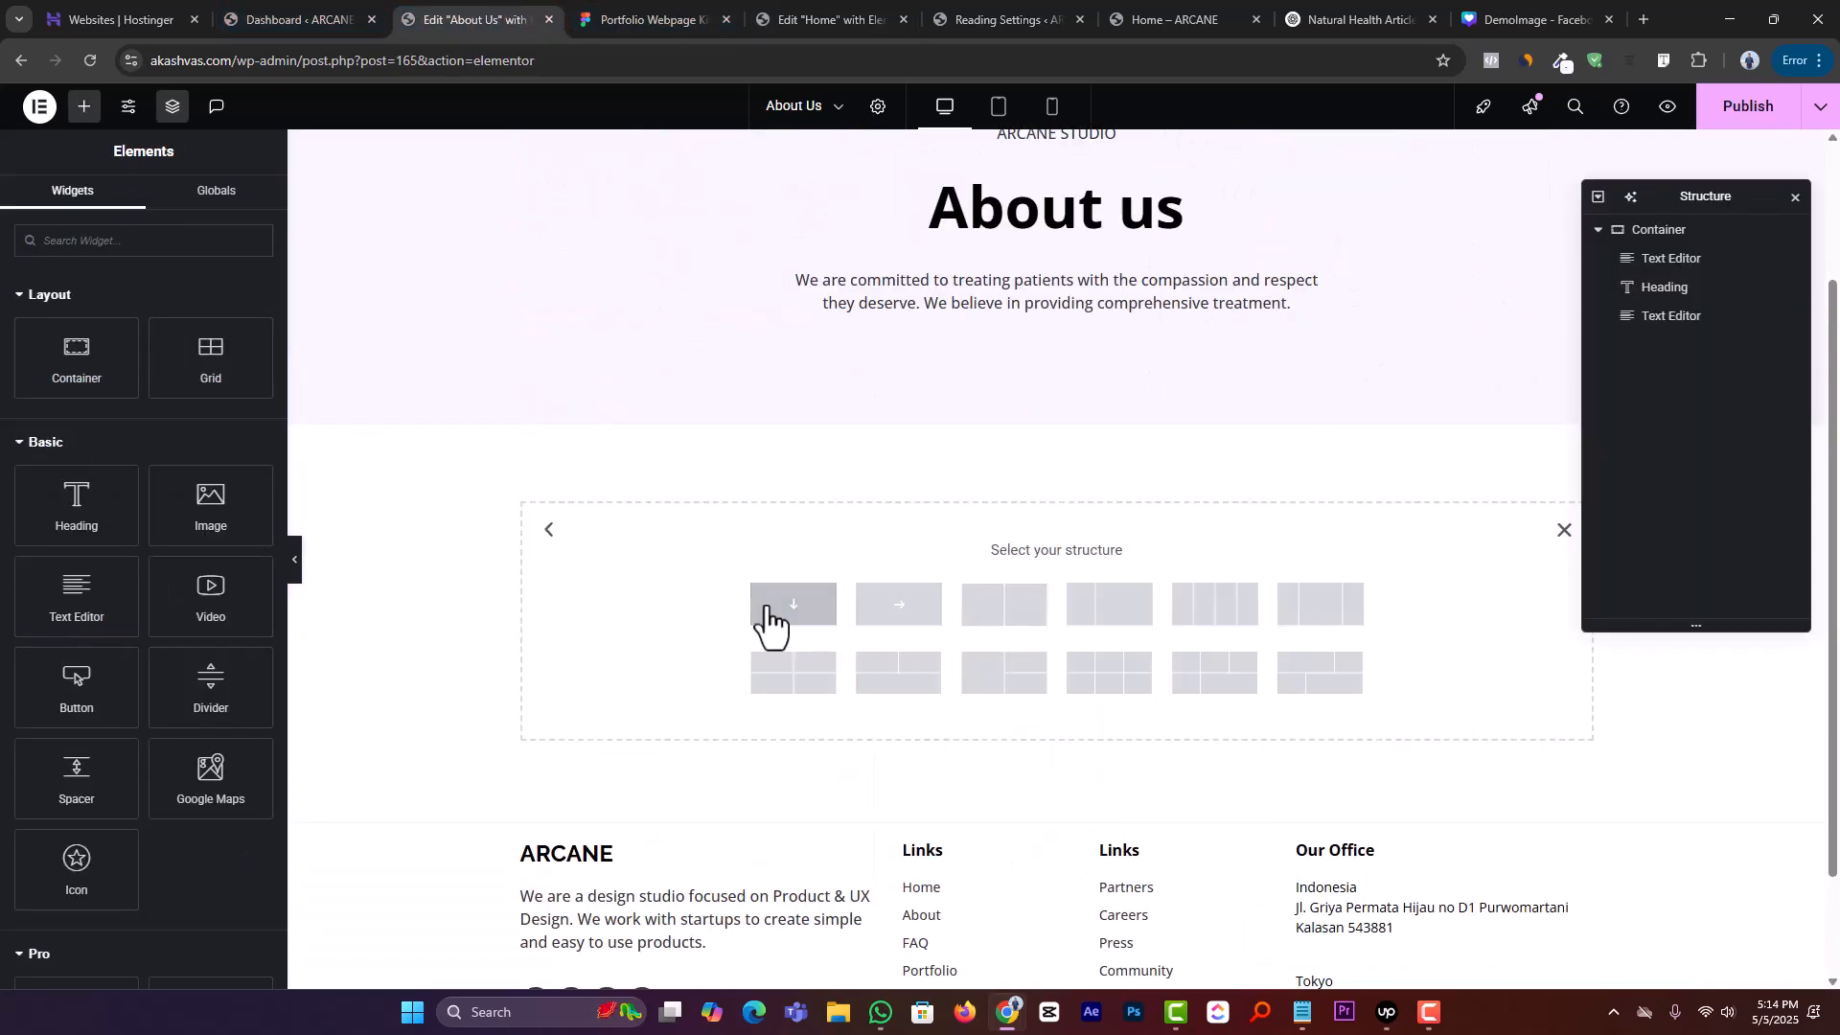
pyautogui.click(796, 605)
pyautogui.rightClick(1064, 479)
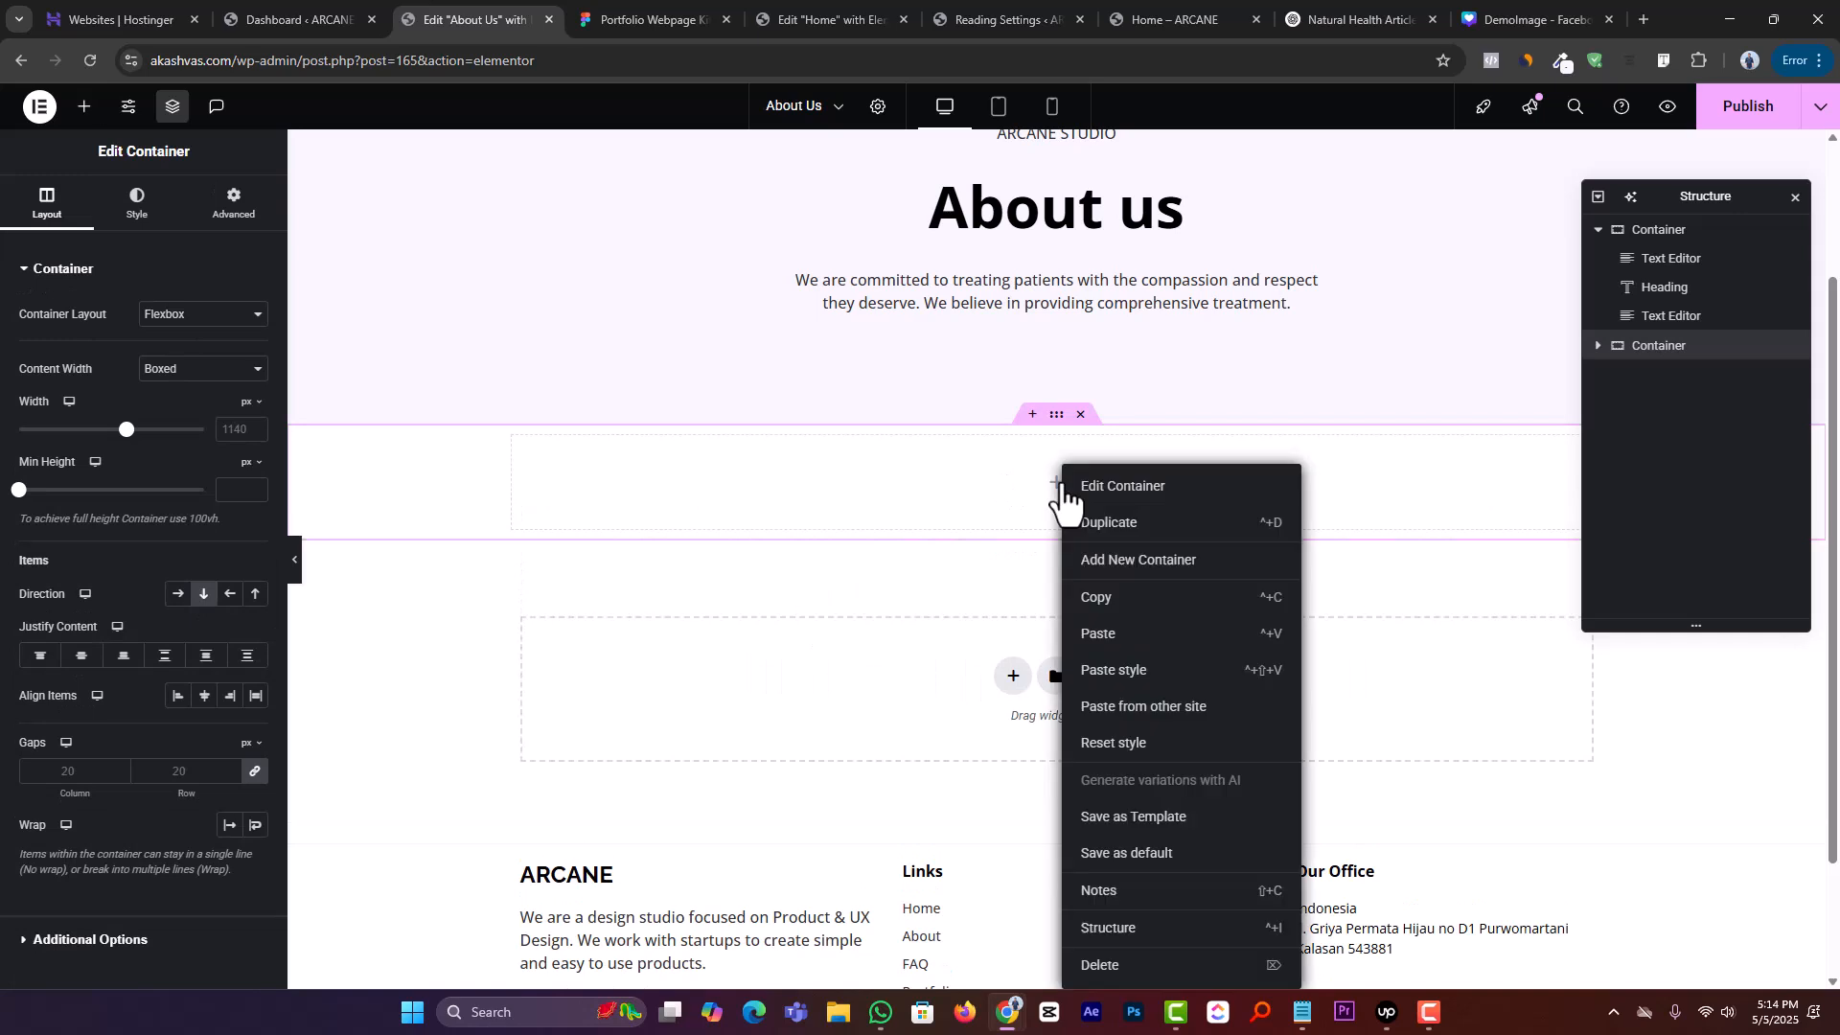
pyautogui.click(1111, 634)
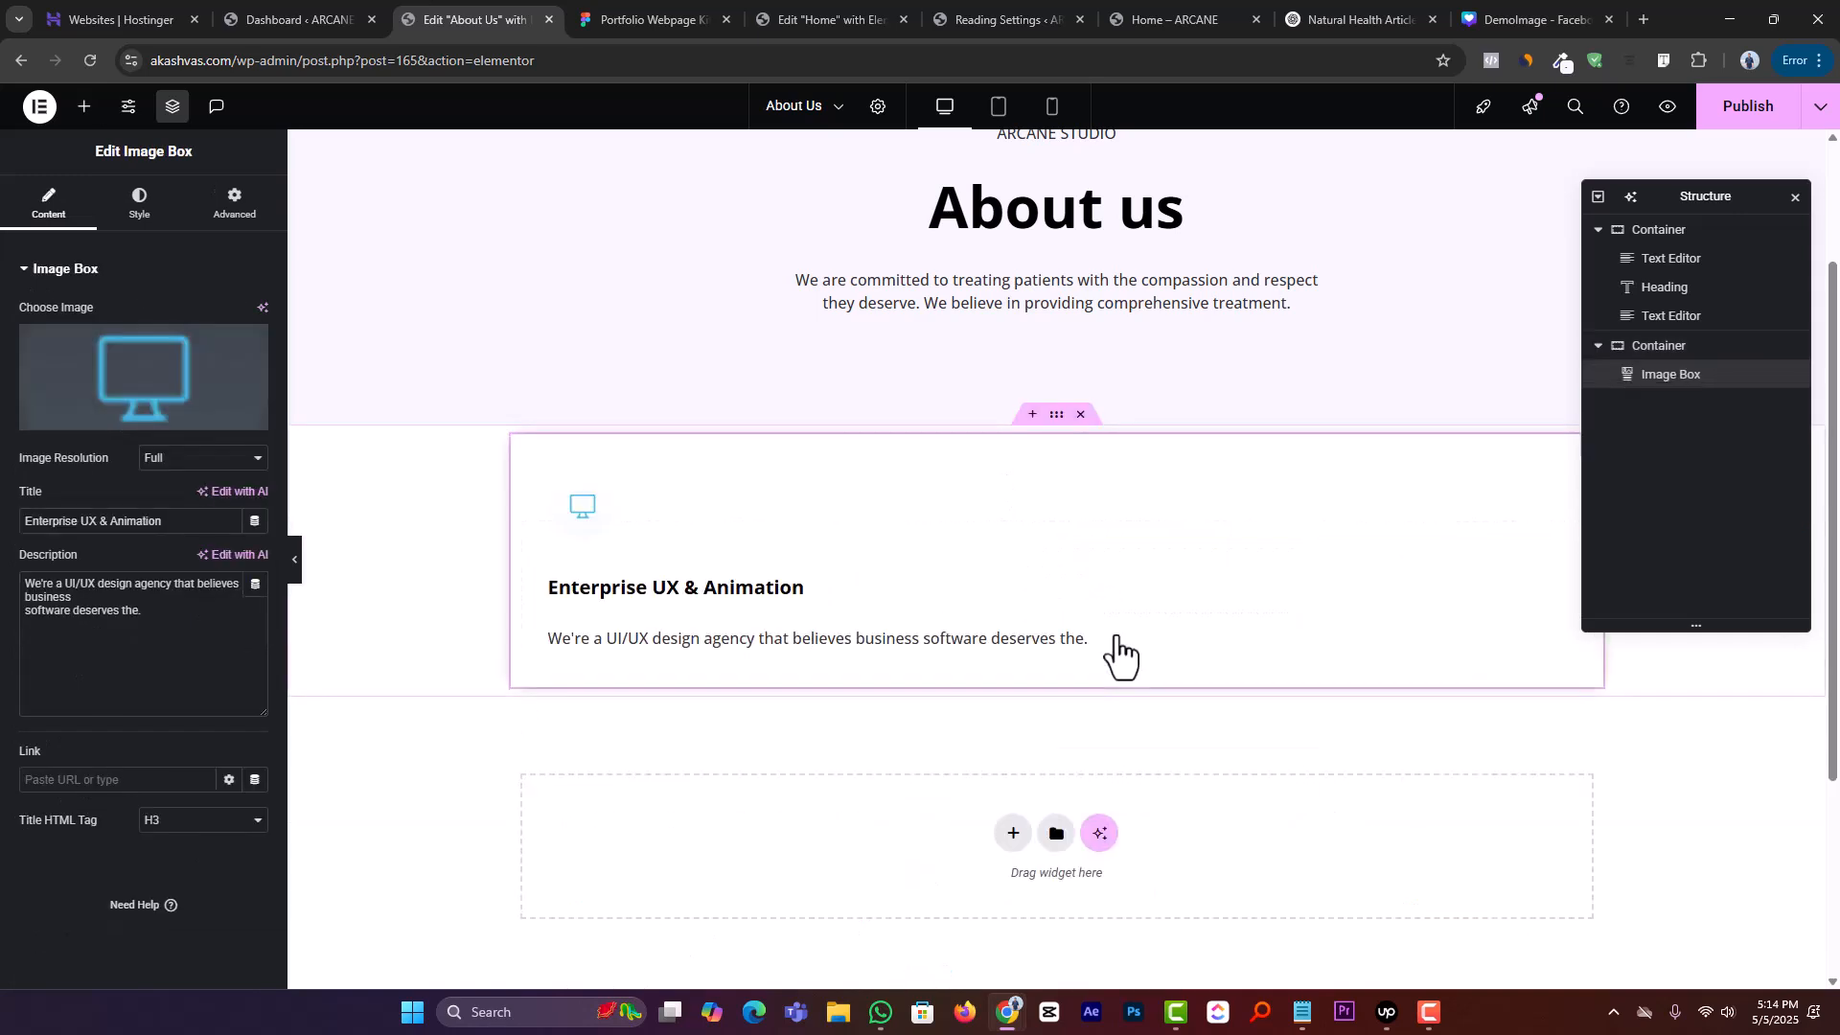
pyautogui.click(1080, 414)
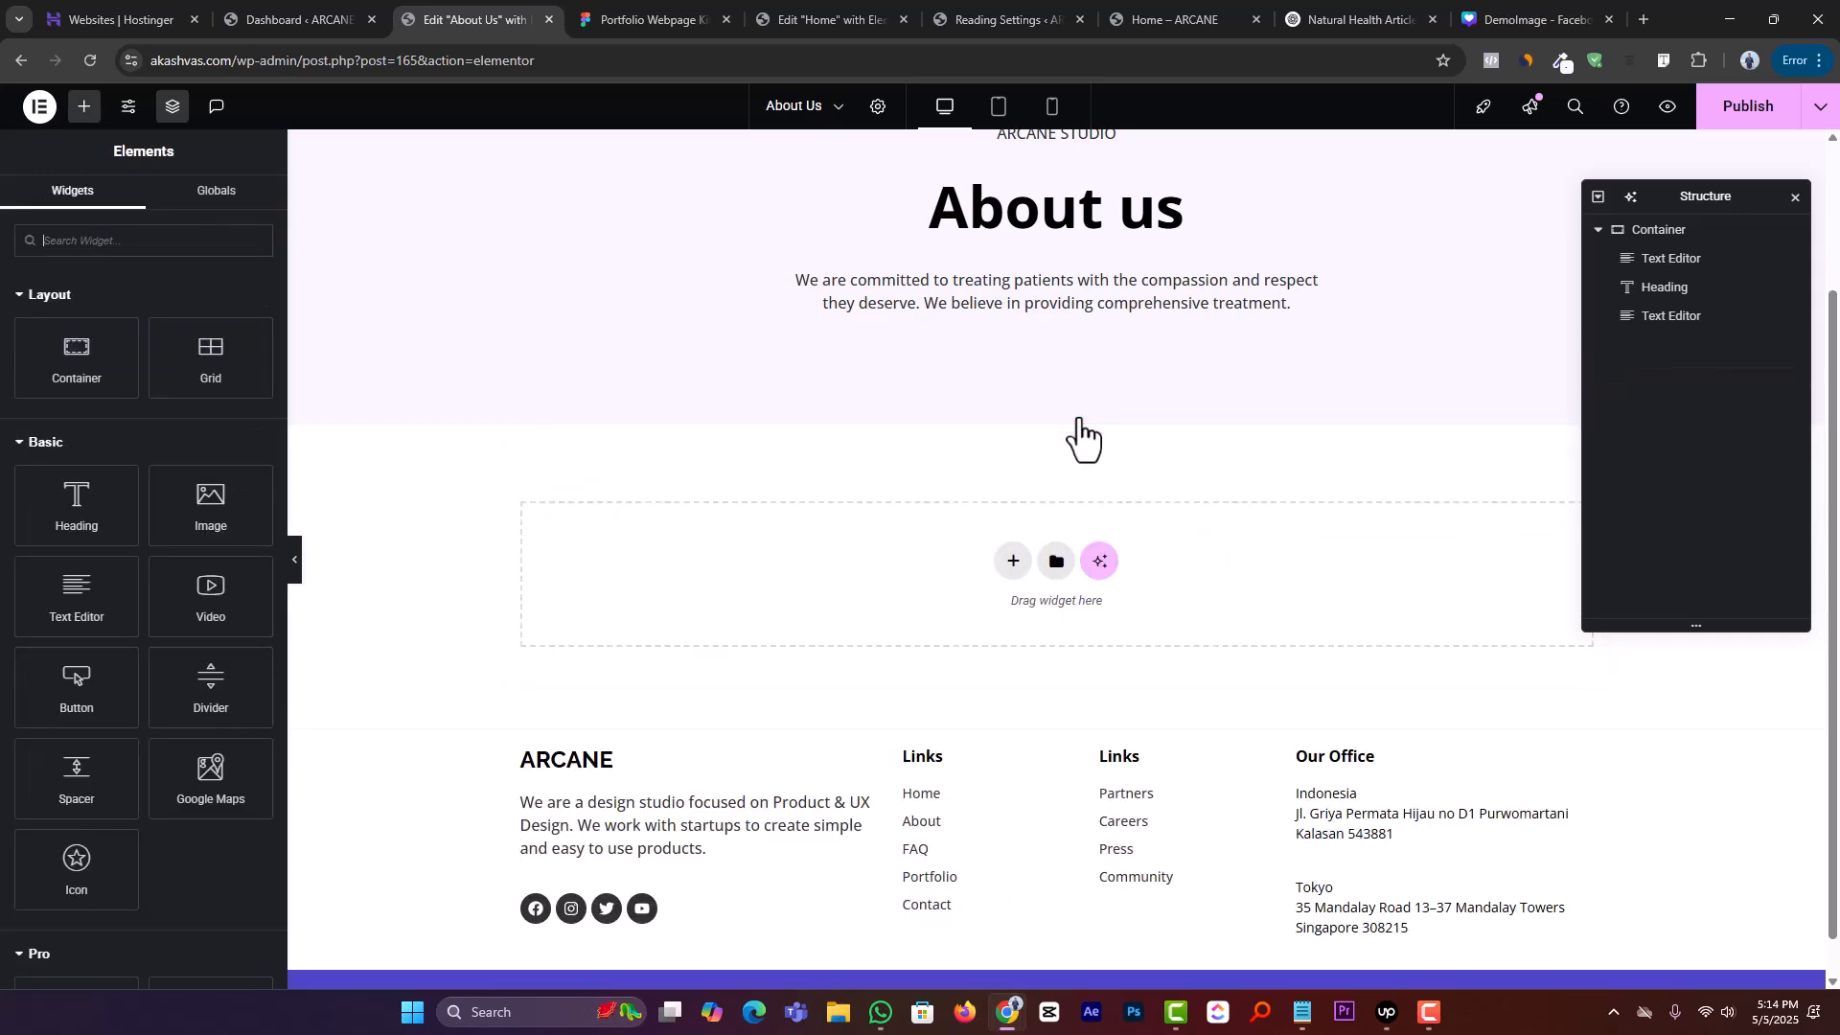
# Publish the About Us page and reload the Home page editor
pyautogui.click(1748, 106)
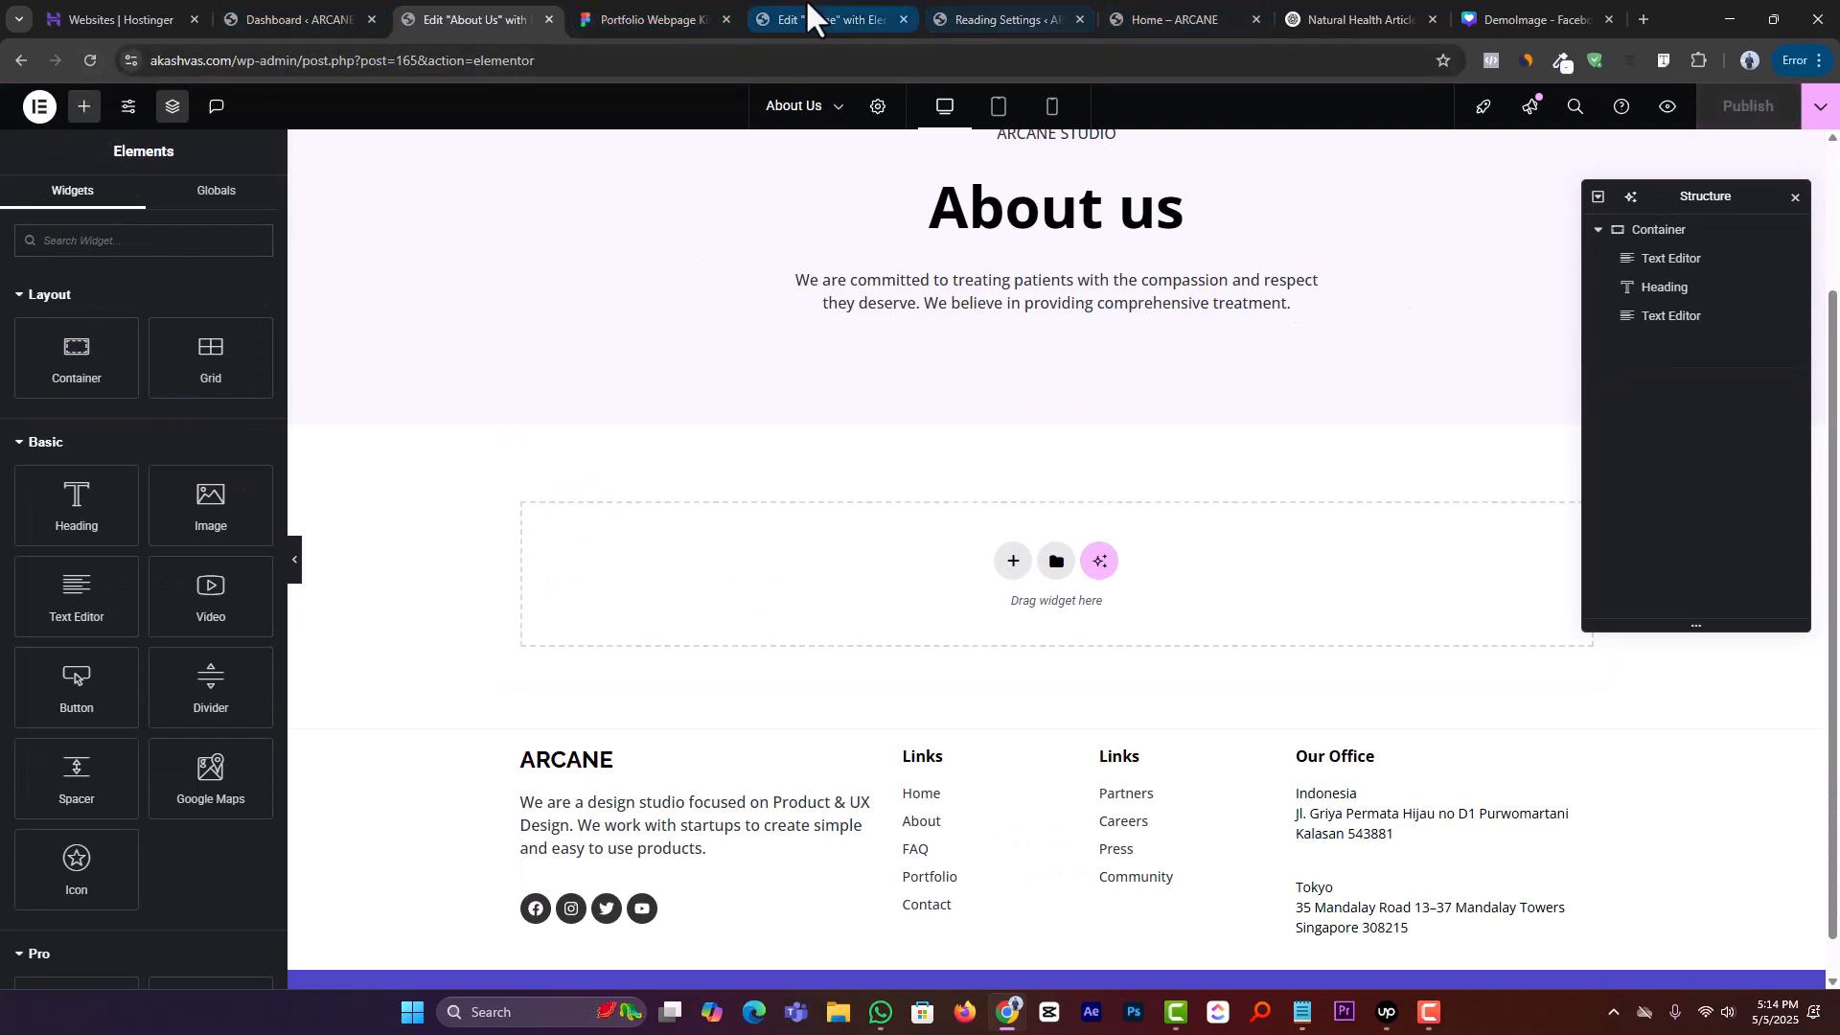
pyautogui.moveTo(809, 17); pyautogui.dragTo(670, 4)
pyautogui.scroll(-2, 1025, 635)
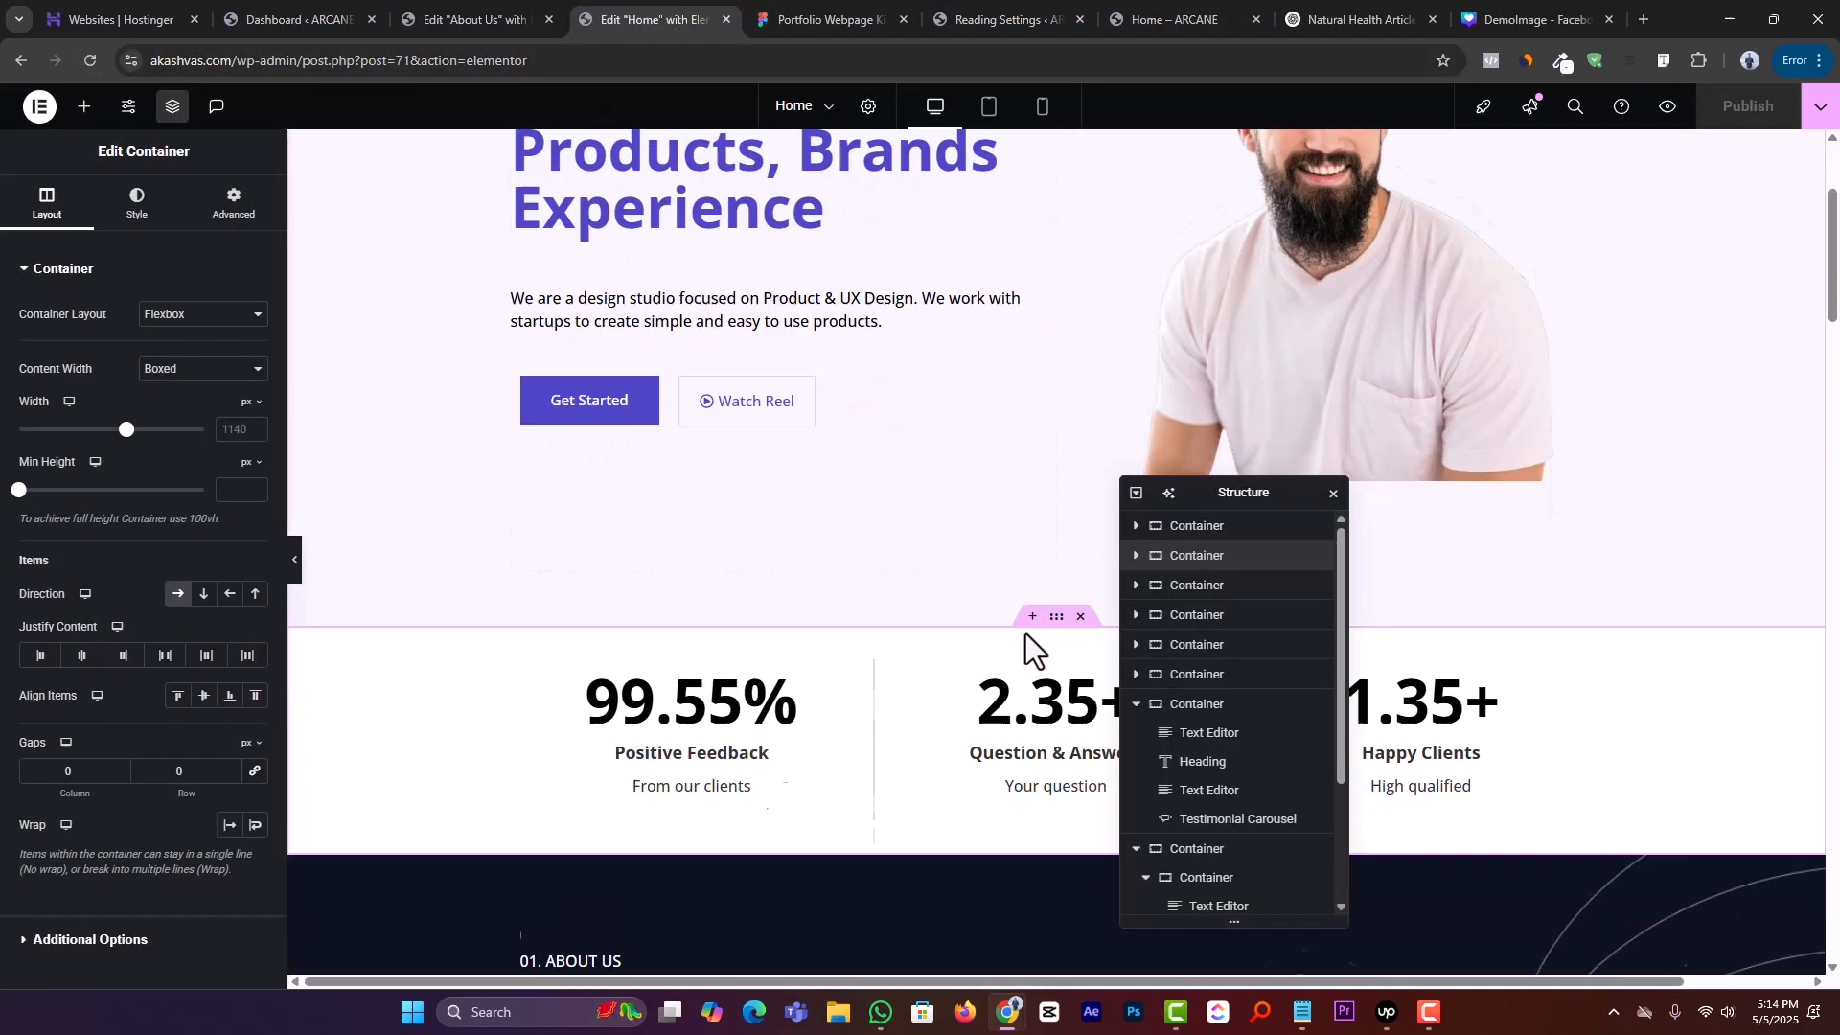
pyautogui.click(92, 58)
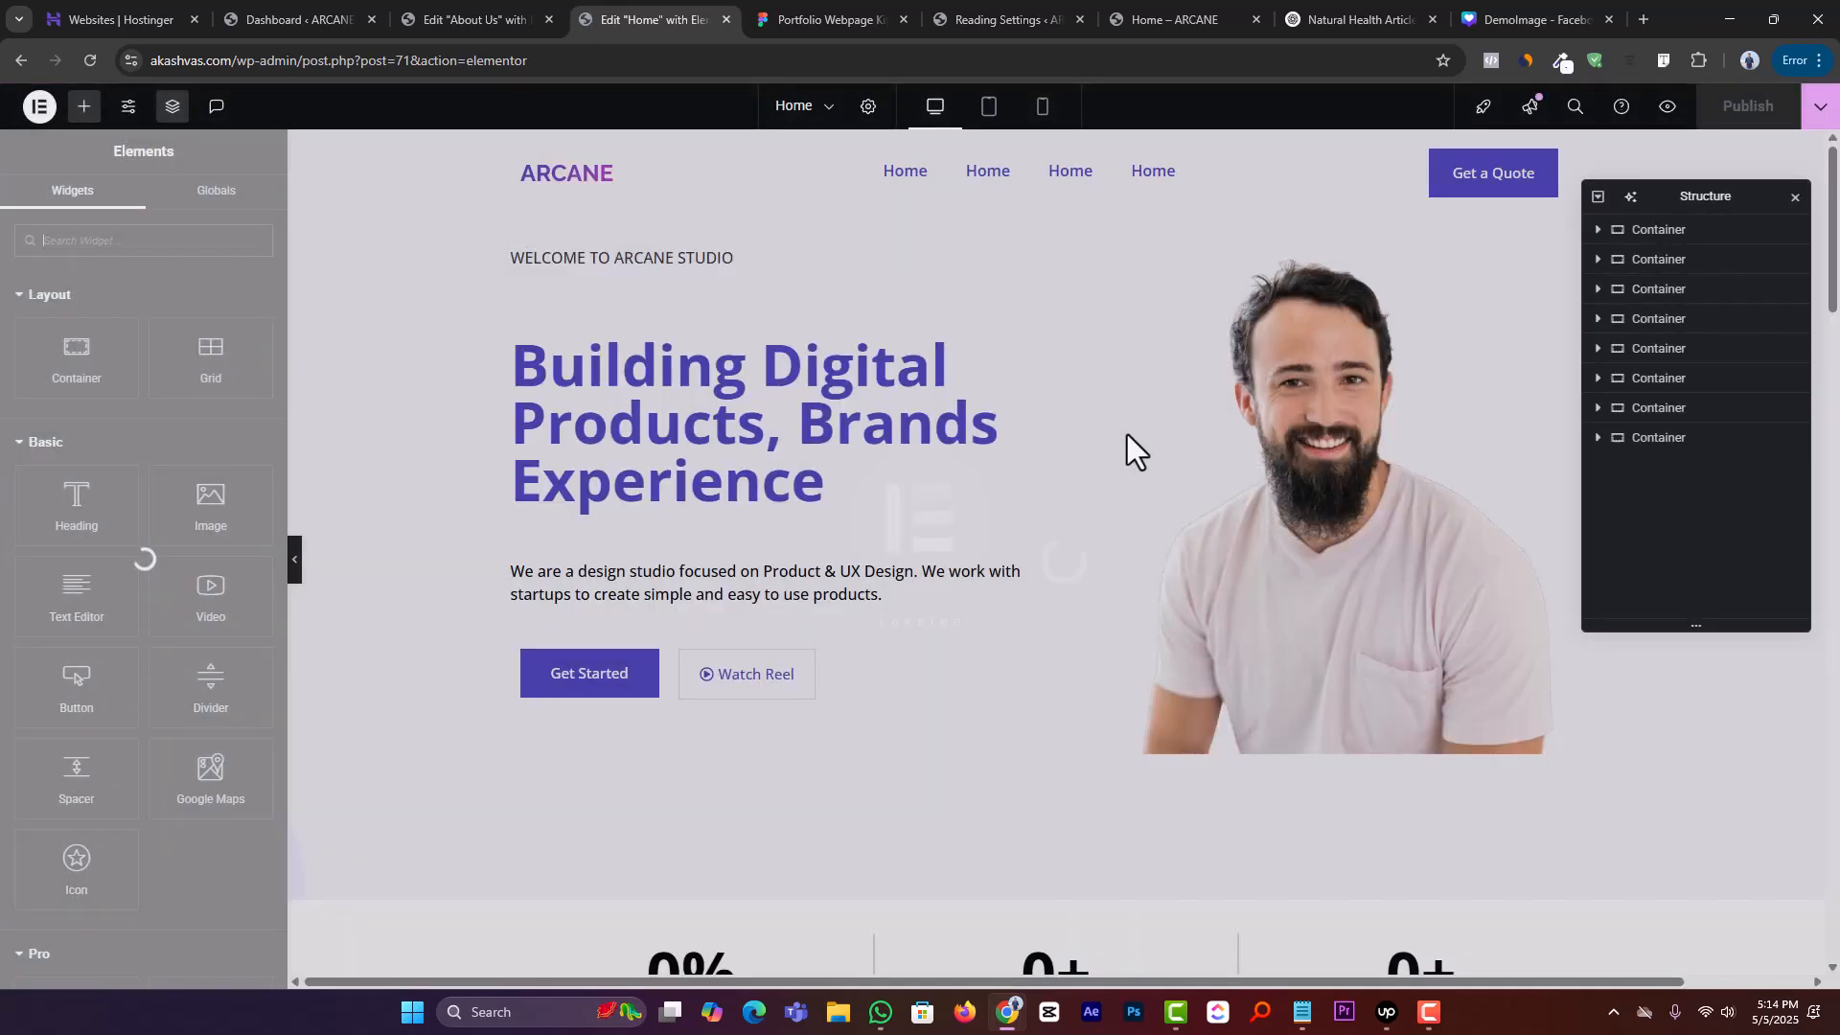
# Copy the statistics container from the reloaded Home page
pyautogui.scroll(-4, 932, 532)
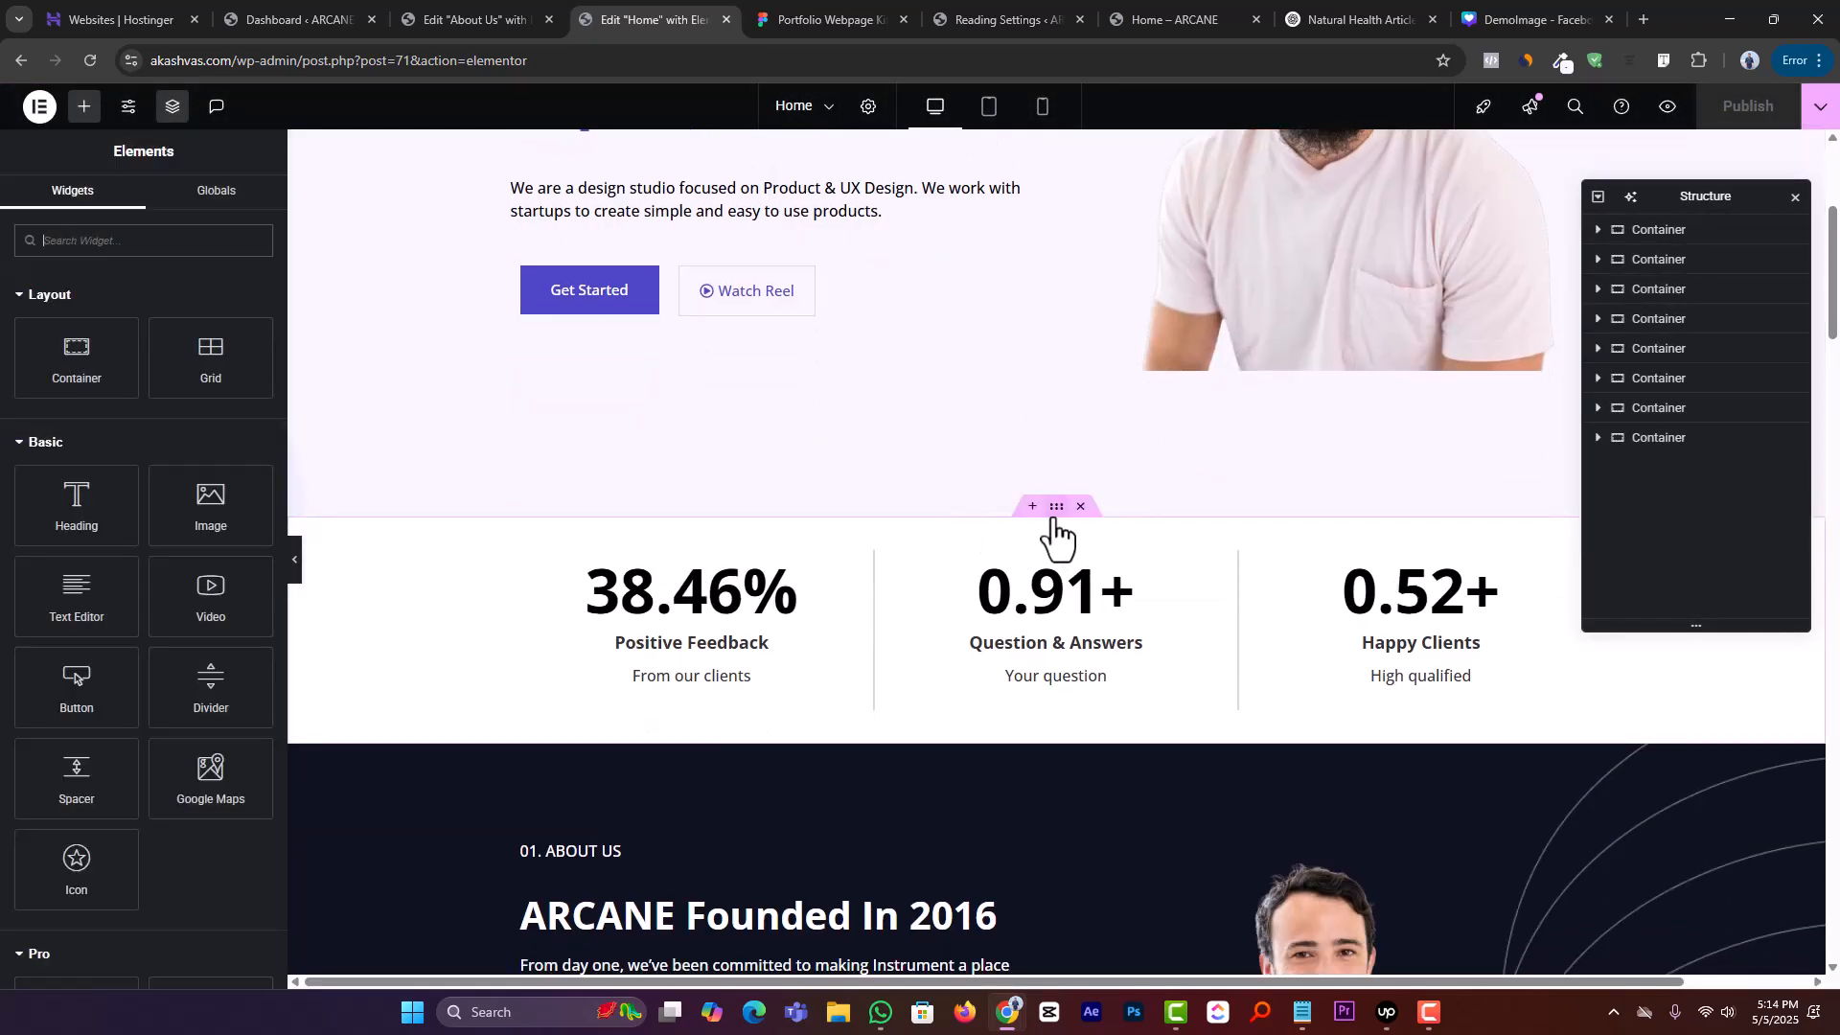
pyautogui.rightClick(1056, 532)
pyautogui.click(1088, 597)
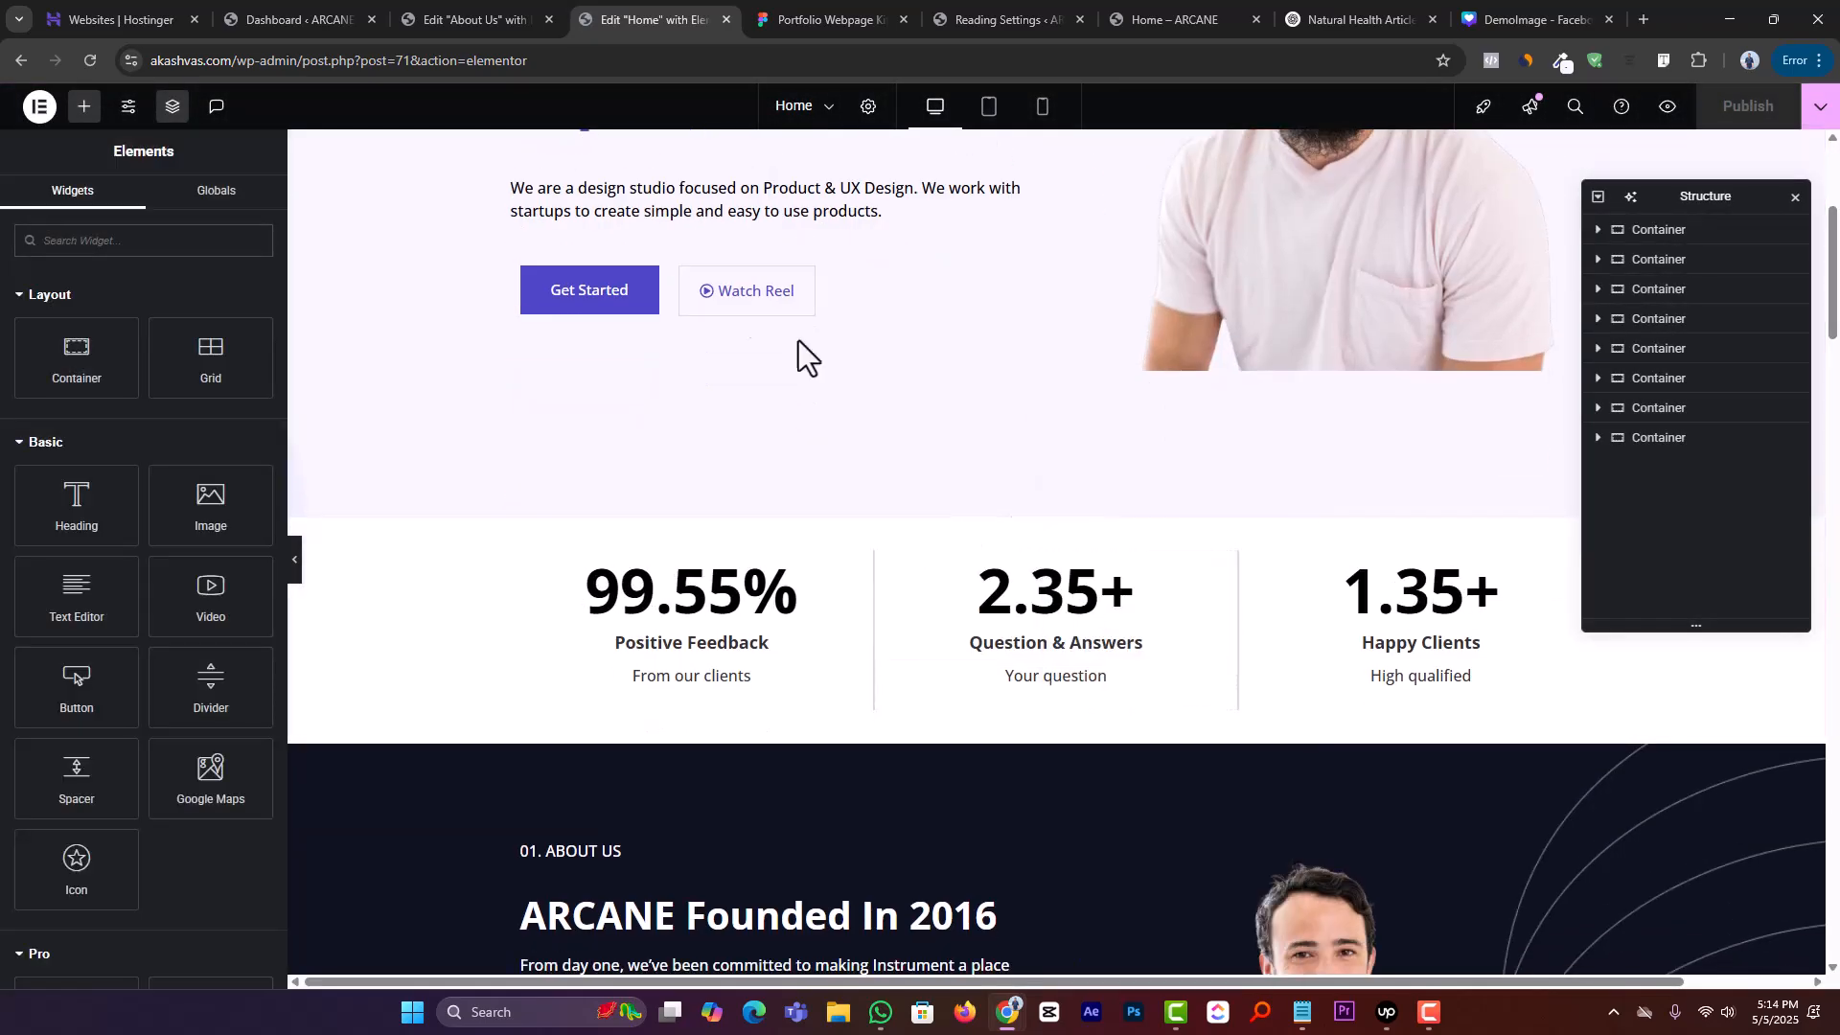
# Try once more to paste the statistics container below the About us hero, and delete the pasted section
pyautogui.click(489, 17)
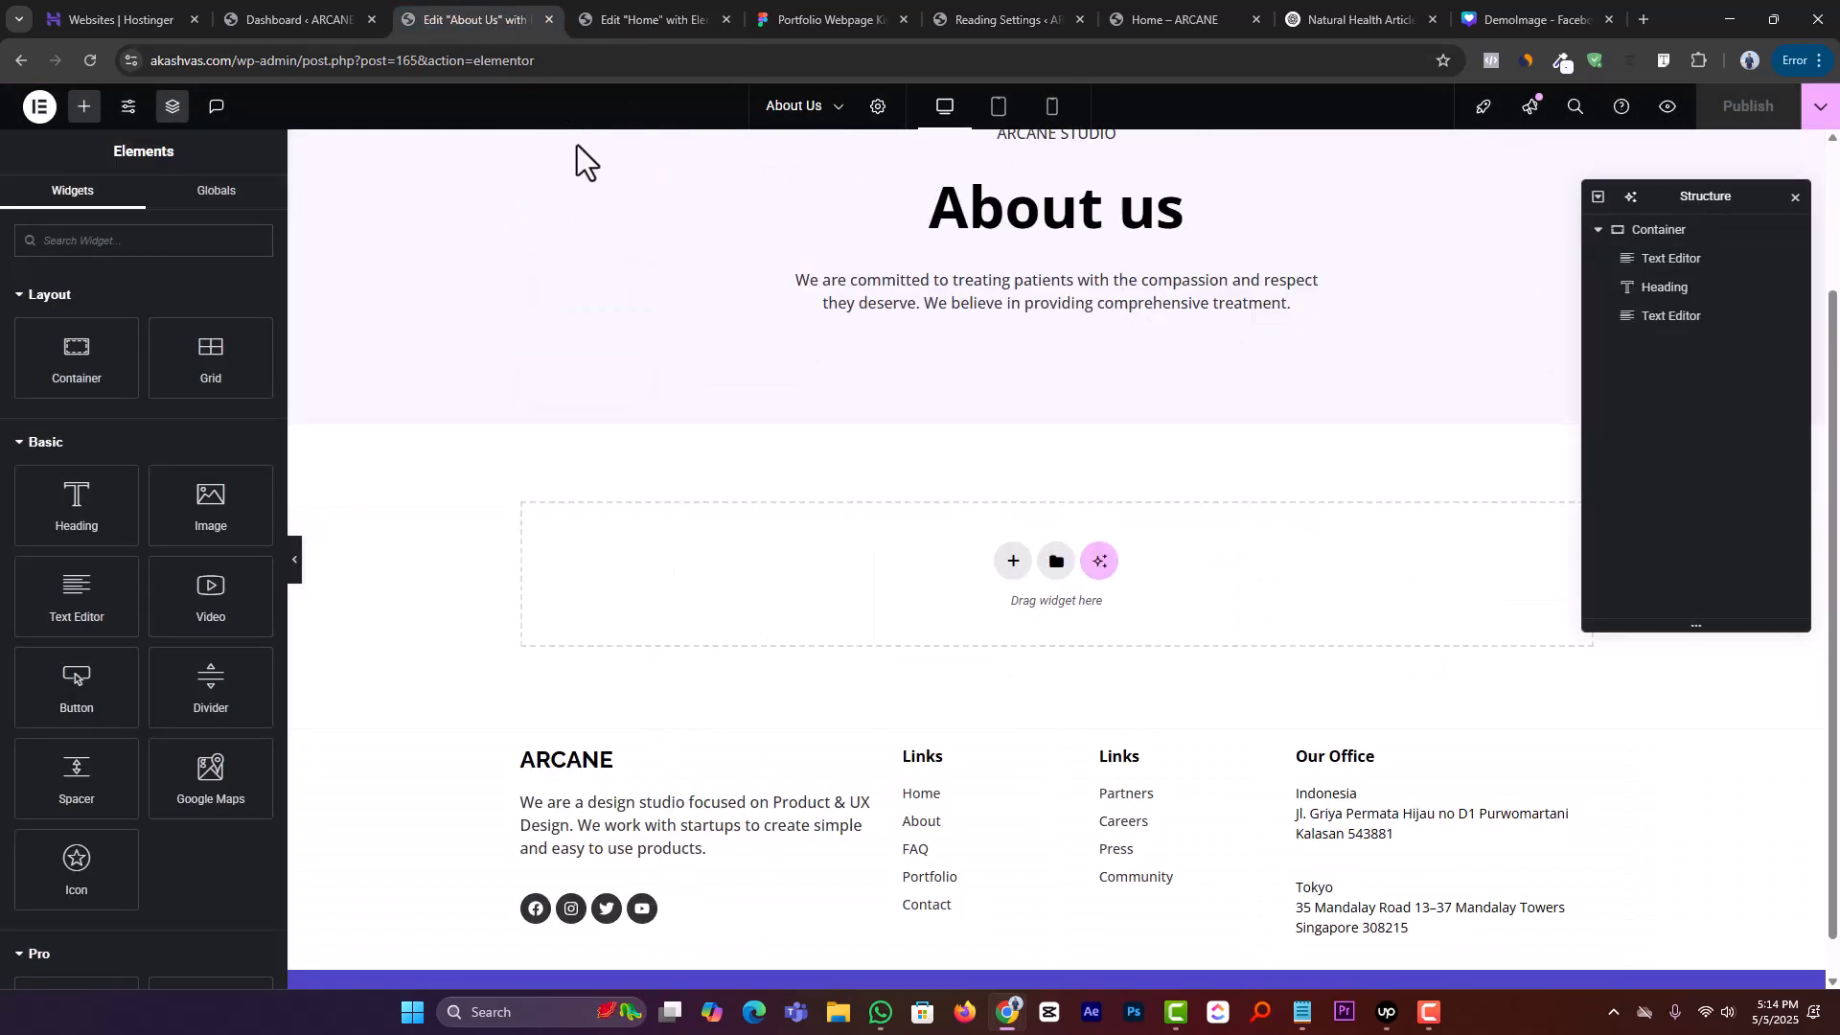
pyautogui.click(1002, 575)
pyautogui.click(1564, 533)
pyautogui.rightClick(1014, 571)
pyautogui.click(1040, 586)
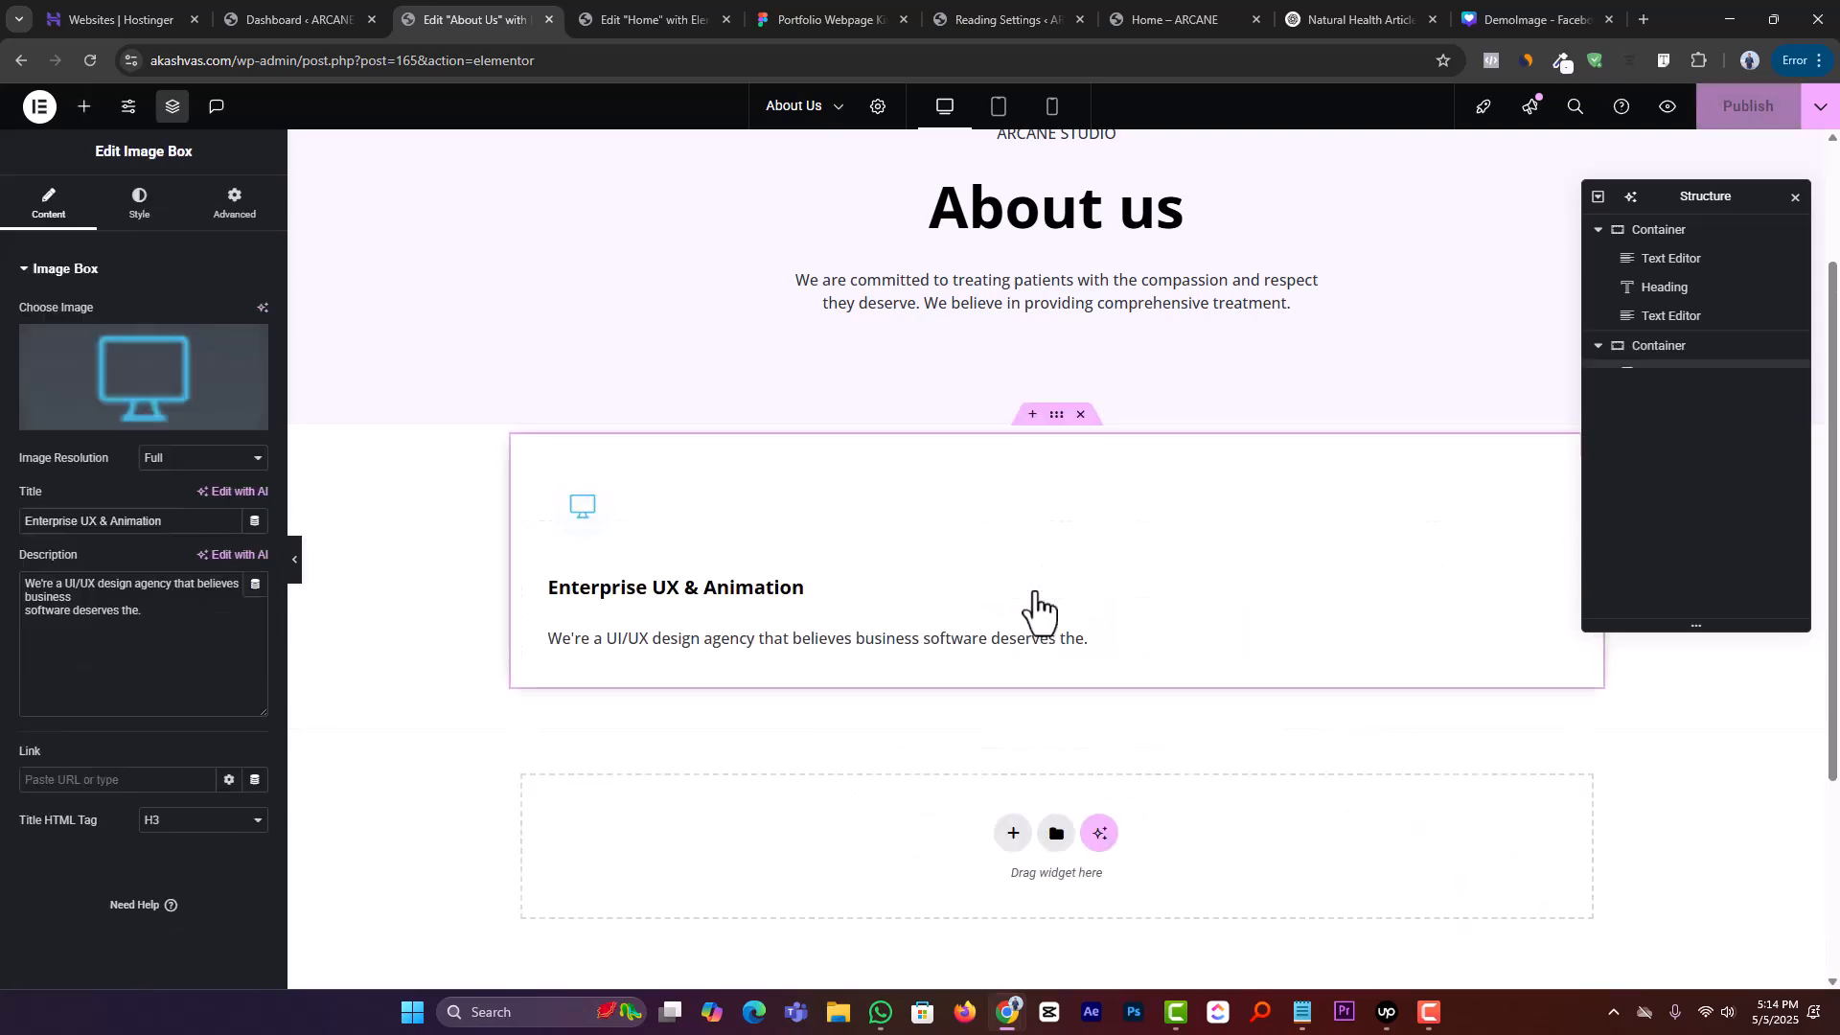
pyautogui.click(1081, 415)
# Try to paste the copied statistics onto the About us hero container, and delete the pasted Image Box from it
pyautogui.scroll(3, 1054, 460)
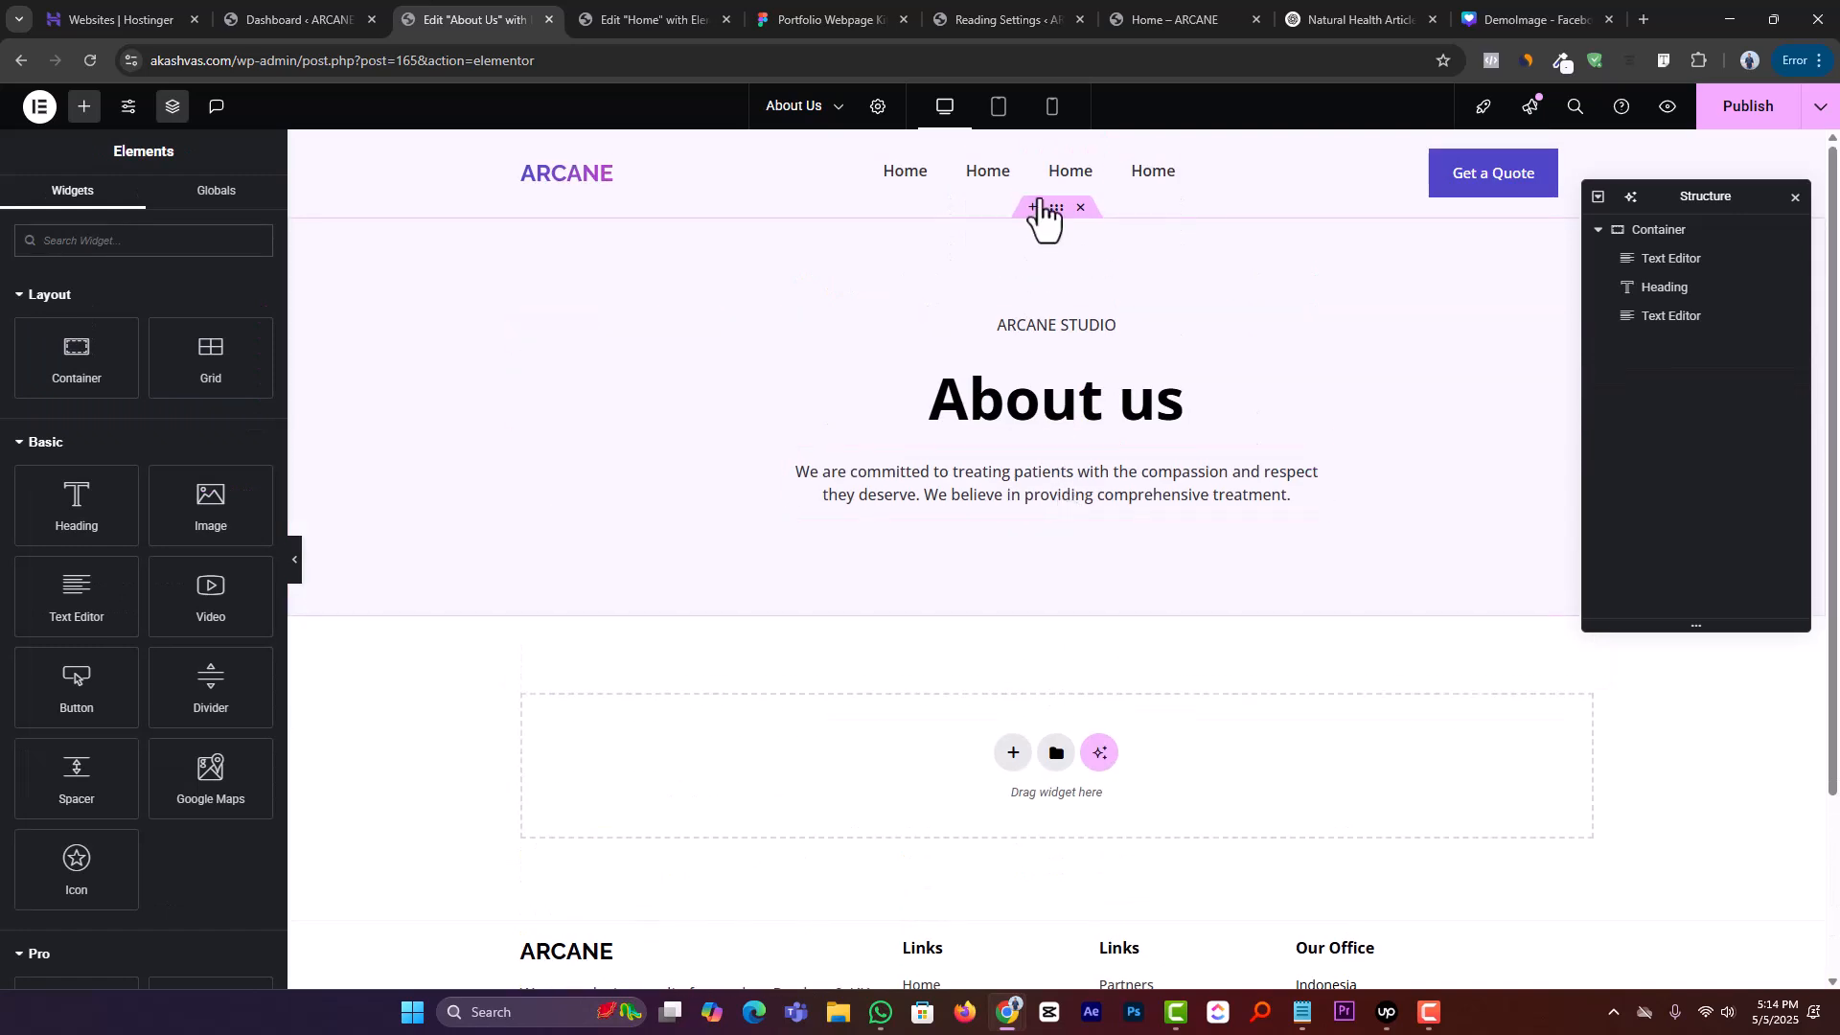
pyautogui.rightClick(1033, 222)
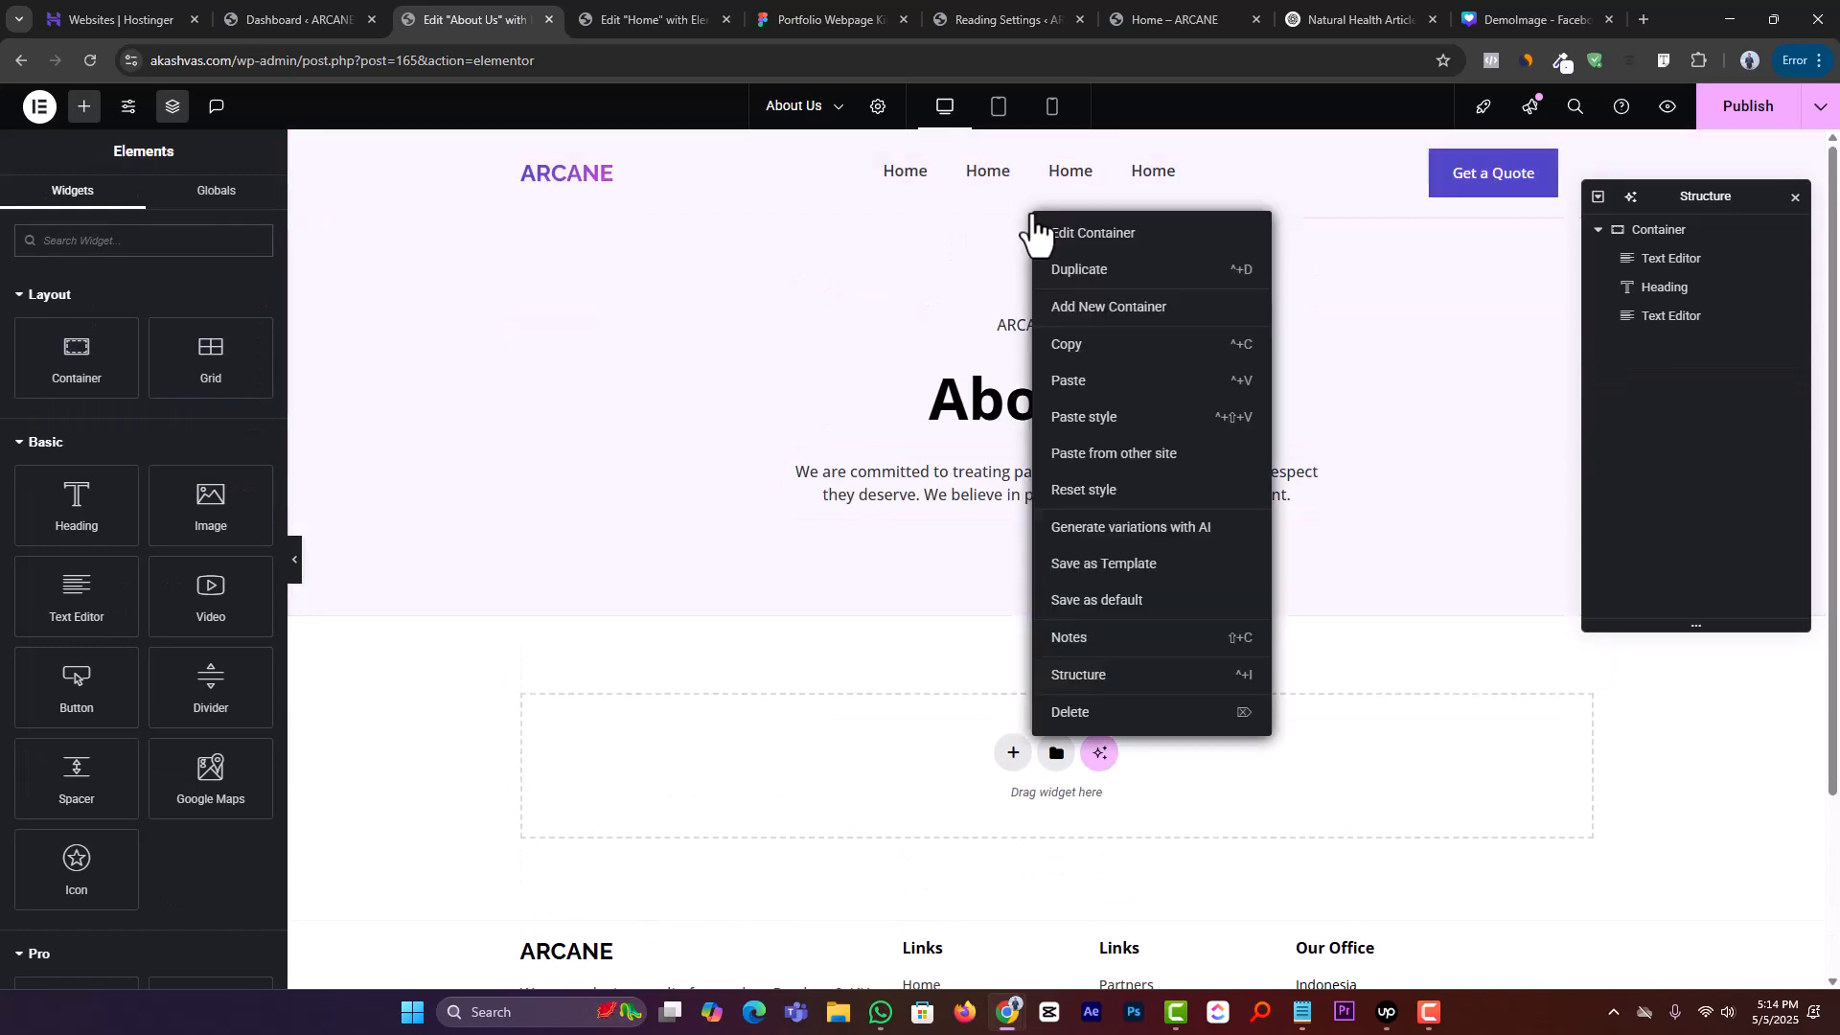
pyautogui.click(1086, 384)
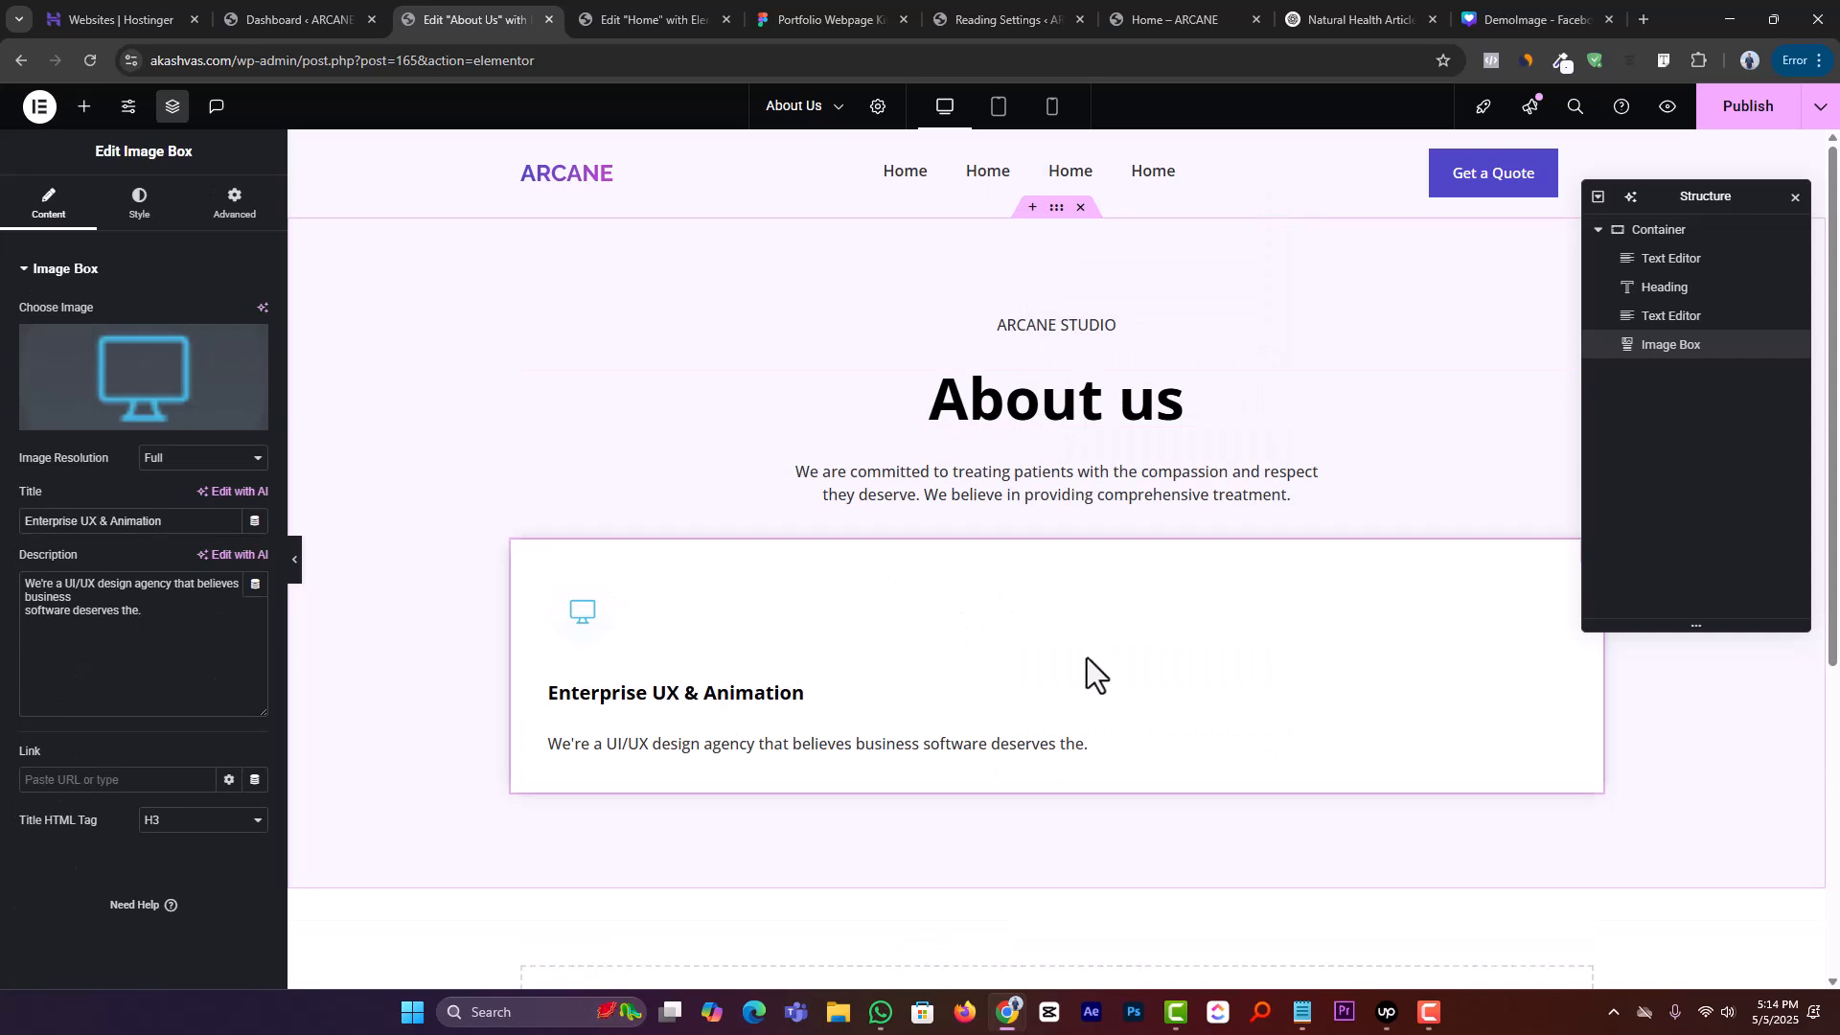
pyautogui.scroll(-2, 1083, 658)
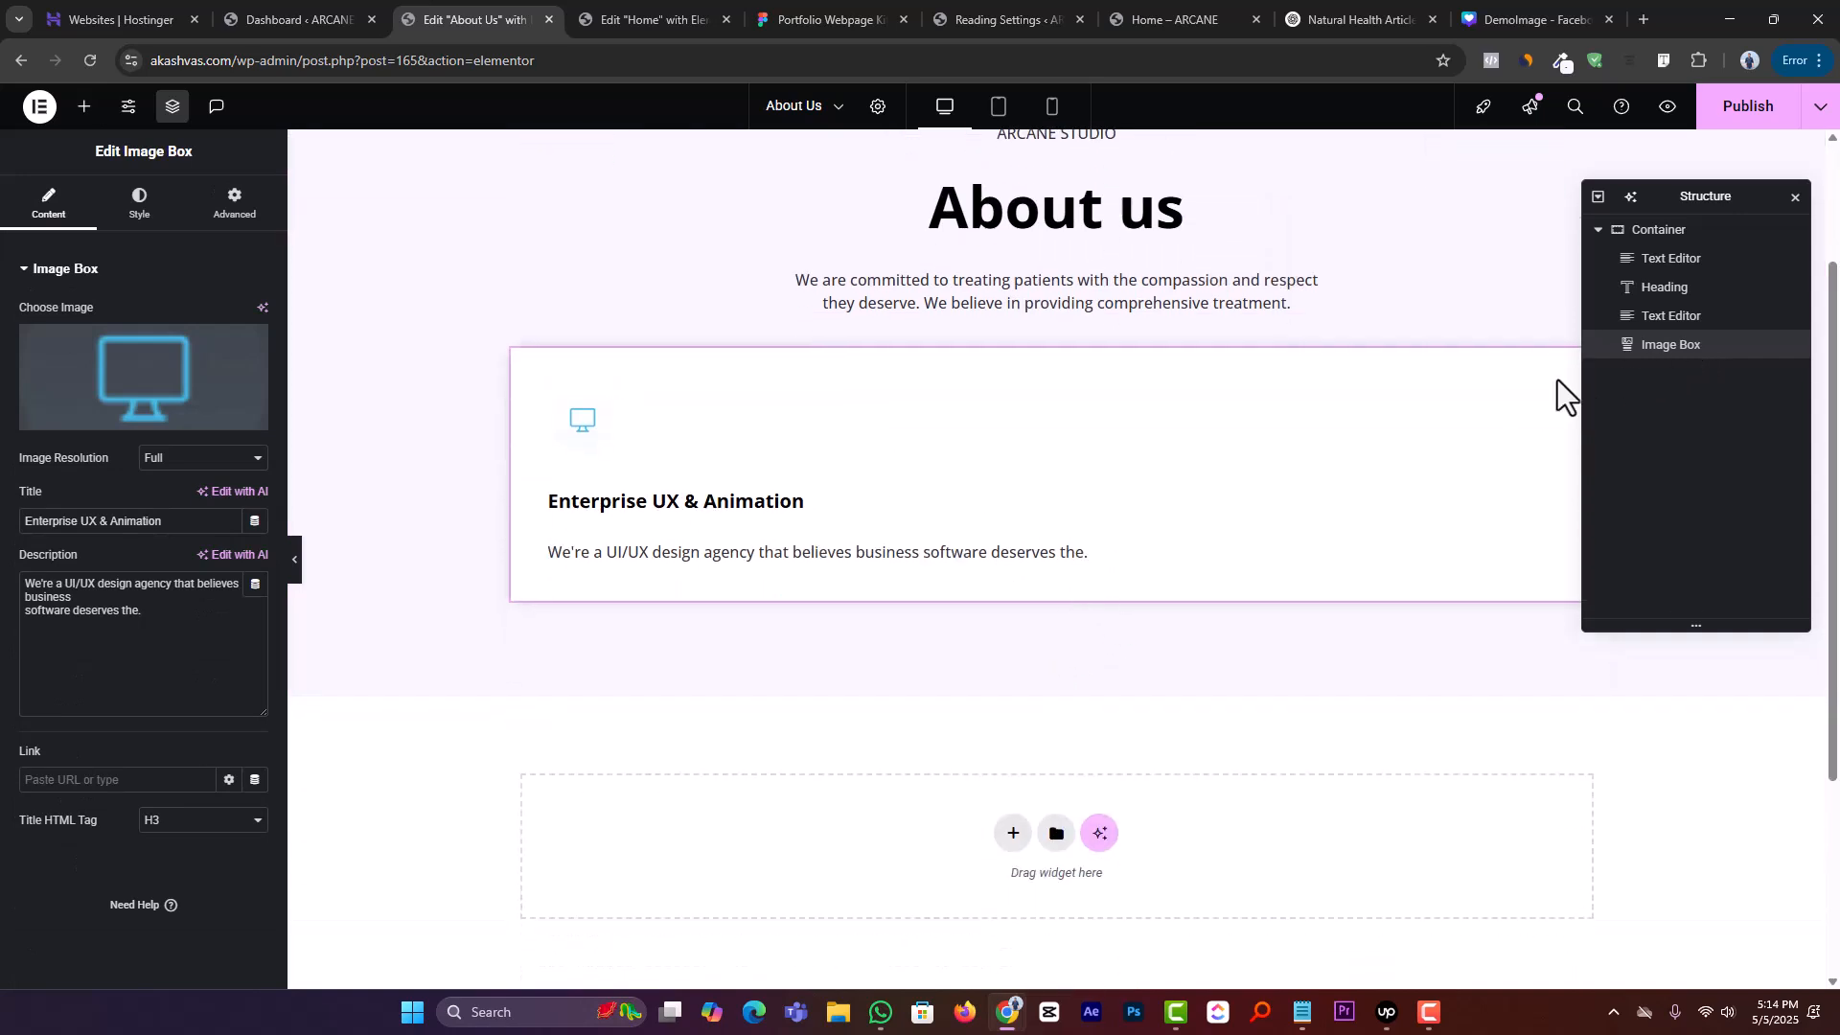
pyautogui.rightClick(1694, 346)
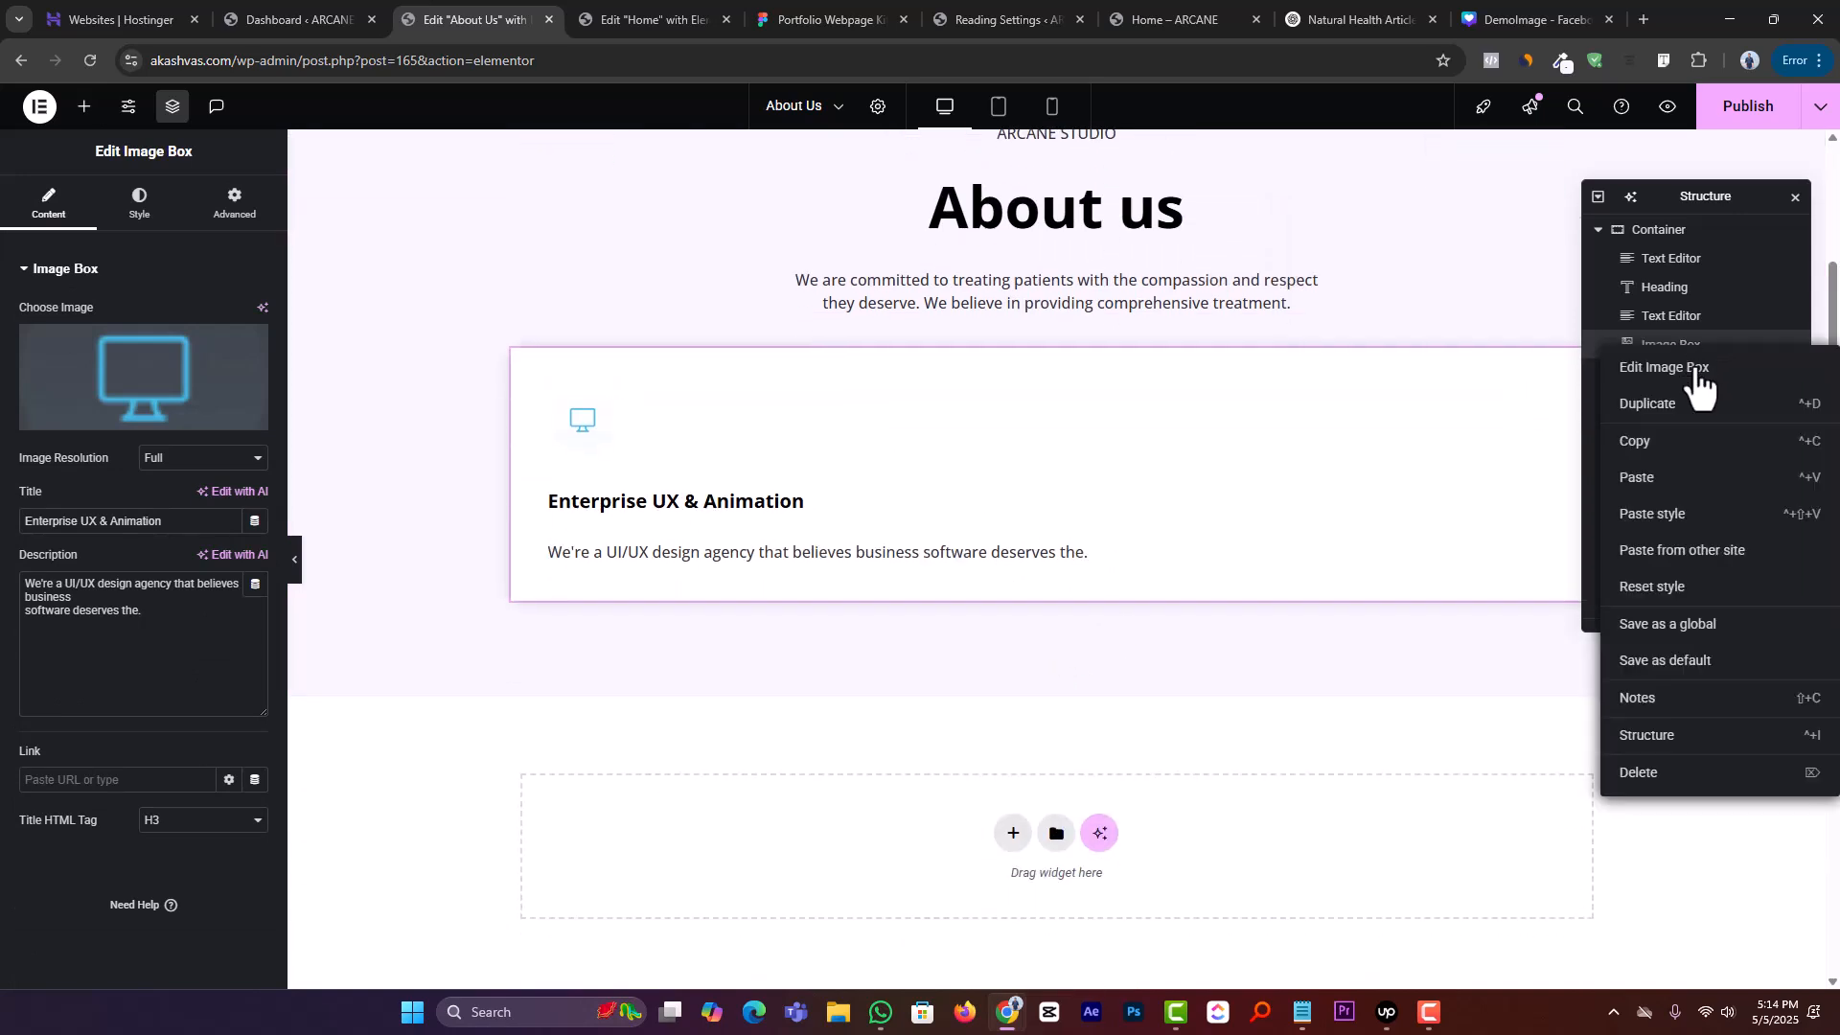
pyautogui.click(1682, 784)
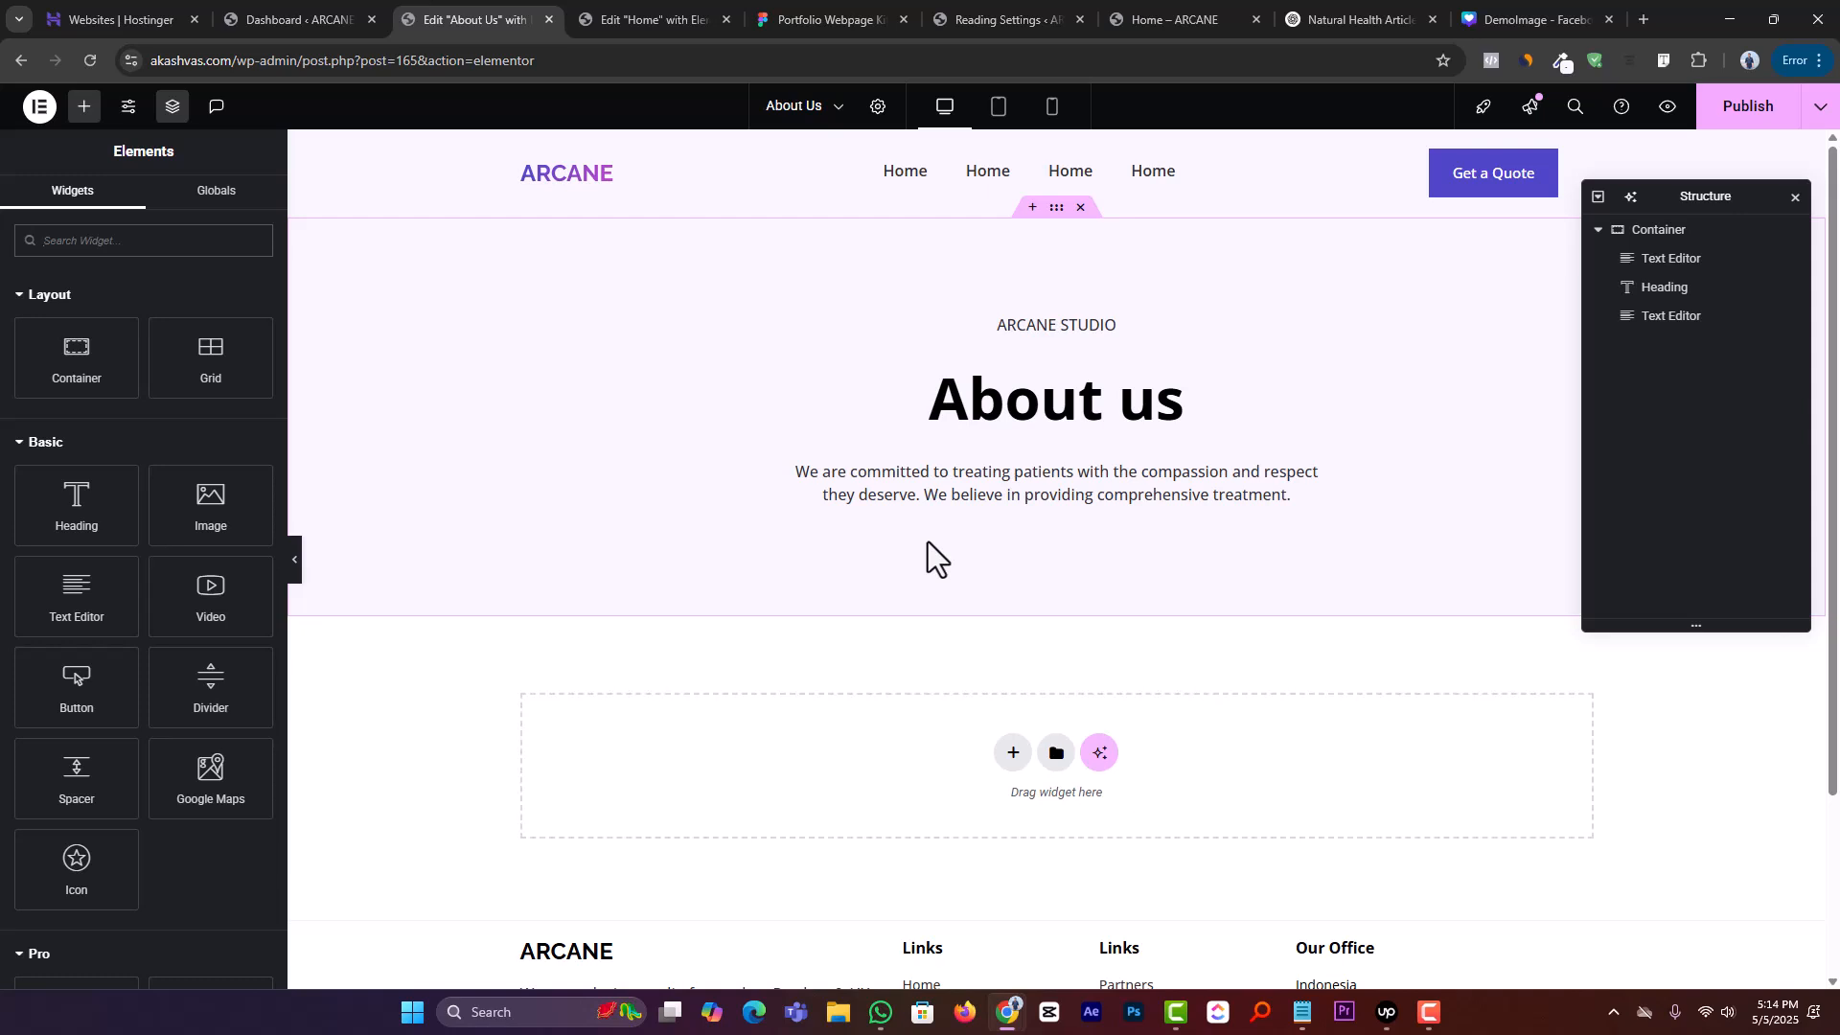
# Copy the Home page's statistics container and try to paste it below the About us hero with the paste-from-other-site option
pyautogui.click(689, 9)
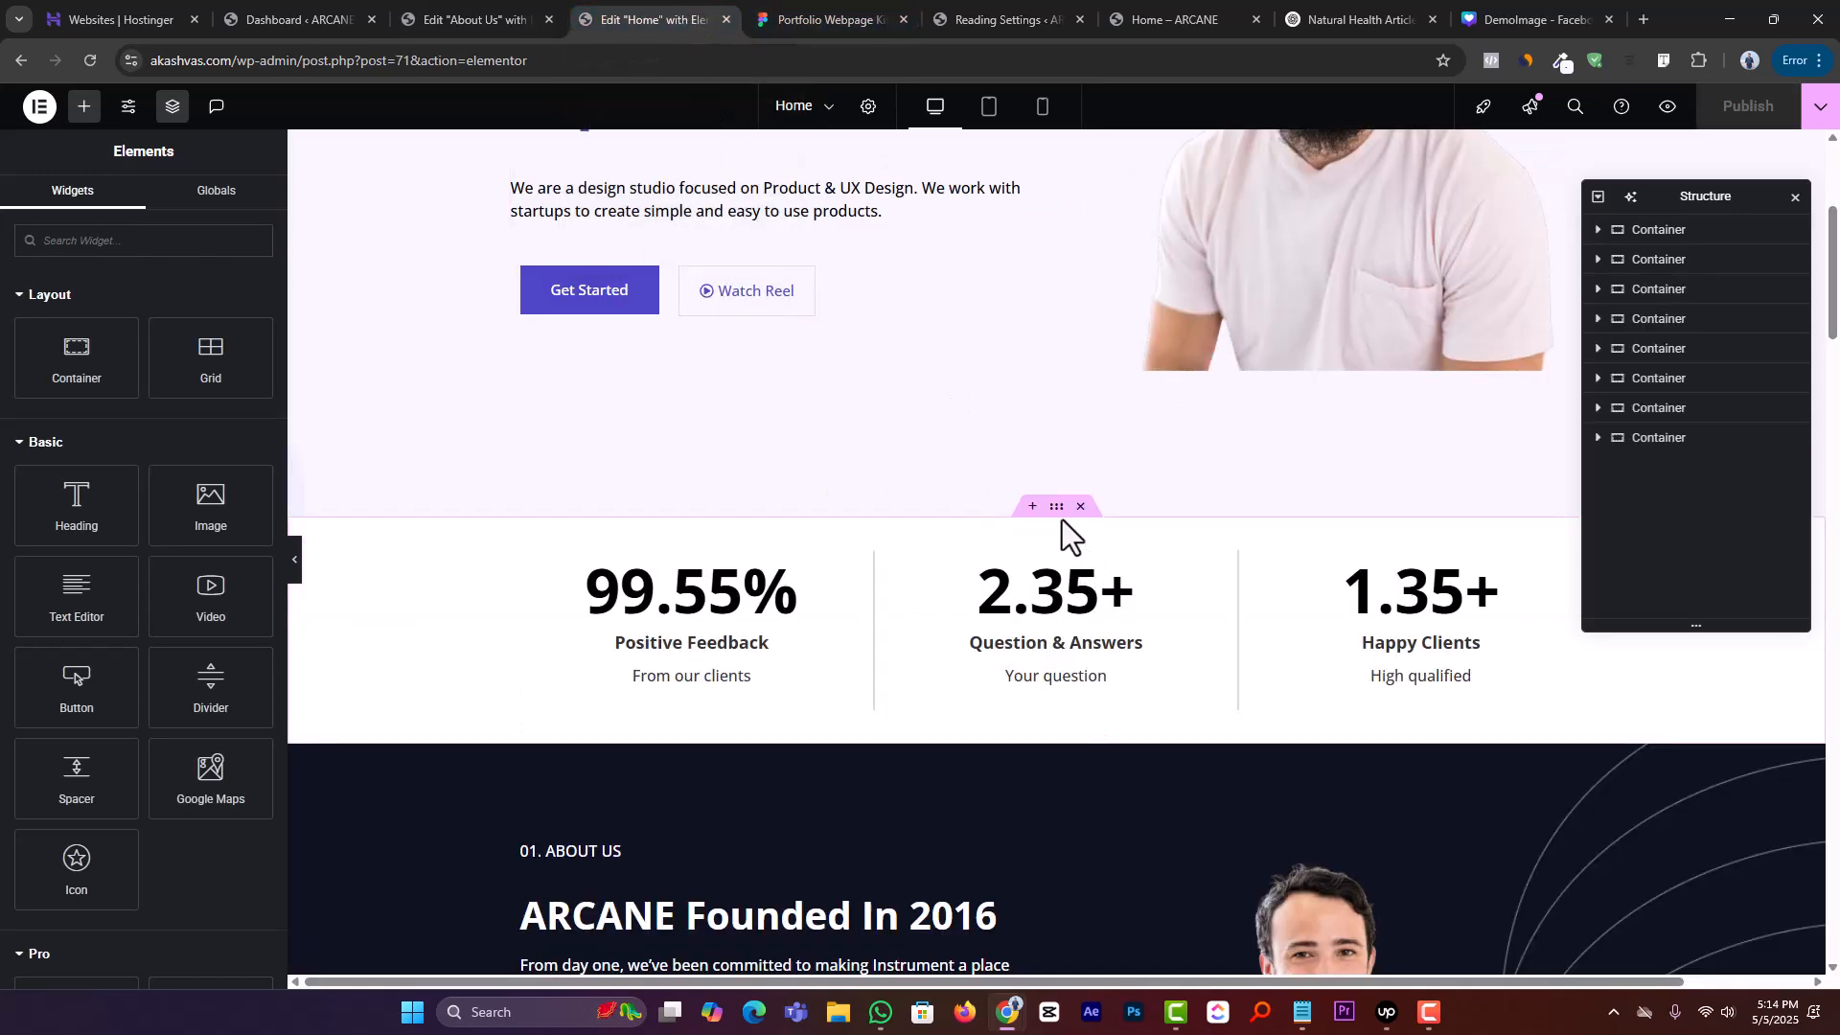
pyautogui.rightClick(1057, 522)
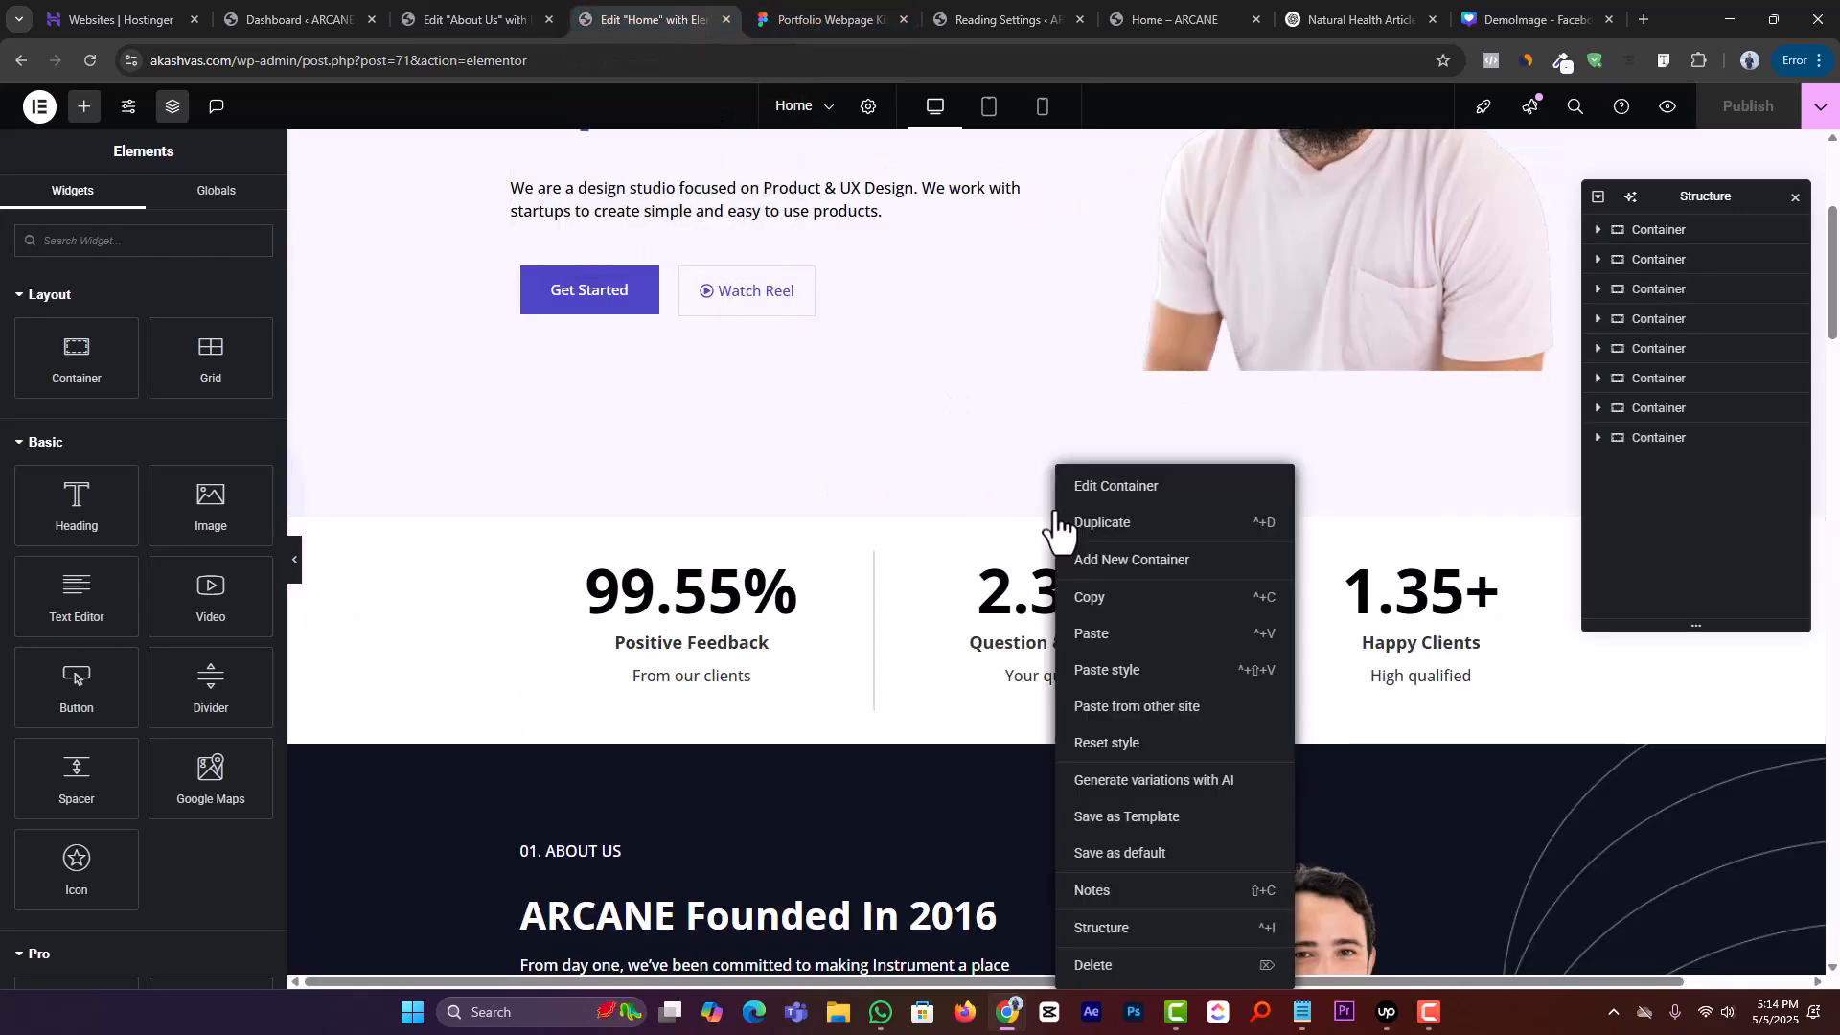
pyautogui.click(1093, 611)
pyautogui.click(508, 20)
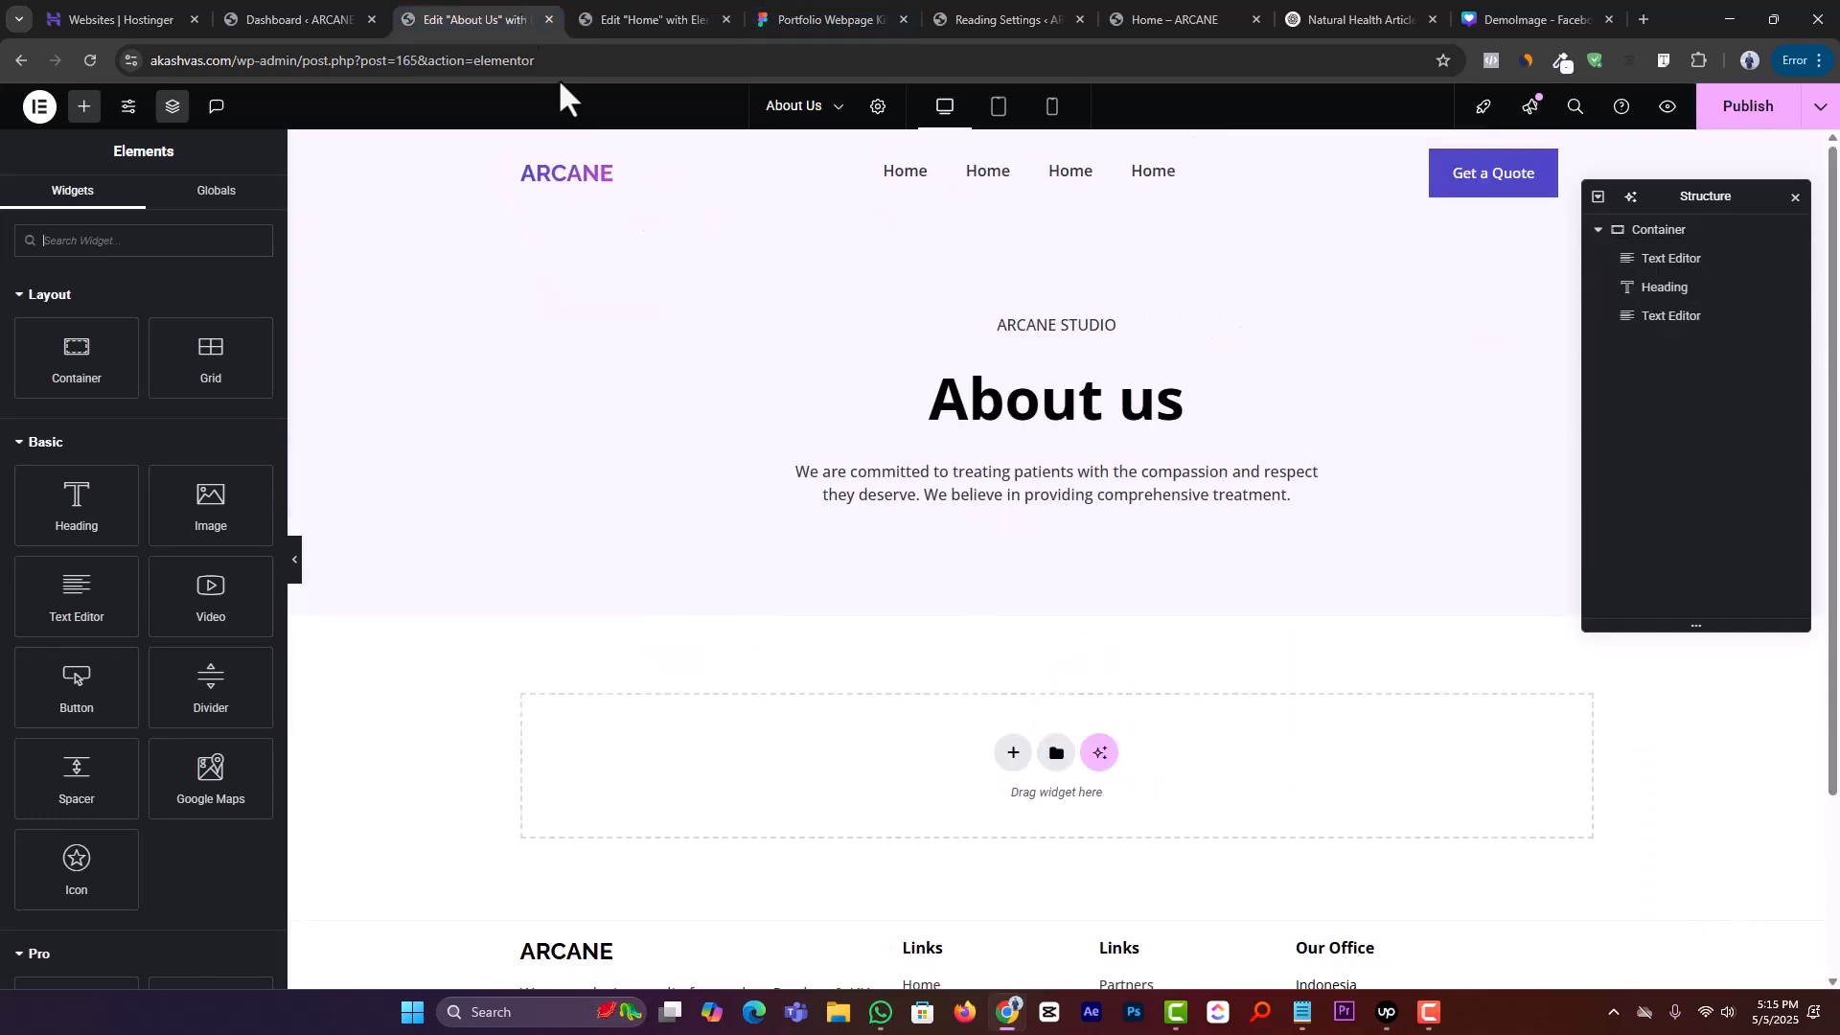
pyautogui.rightClick(1014, 757)
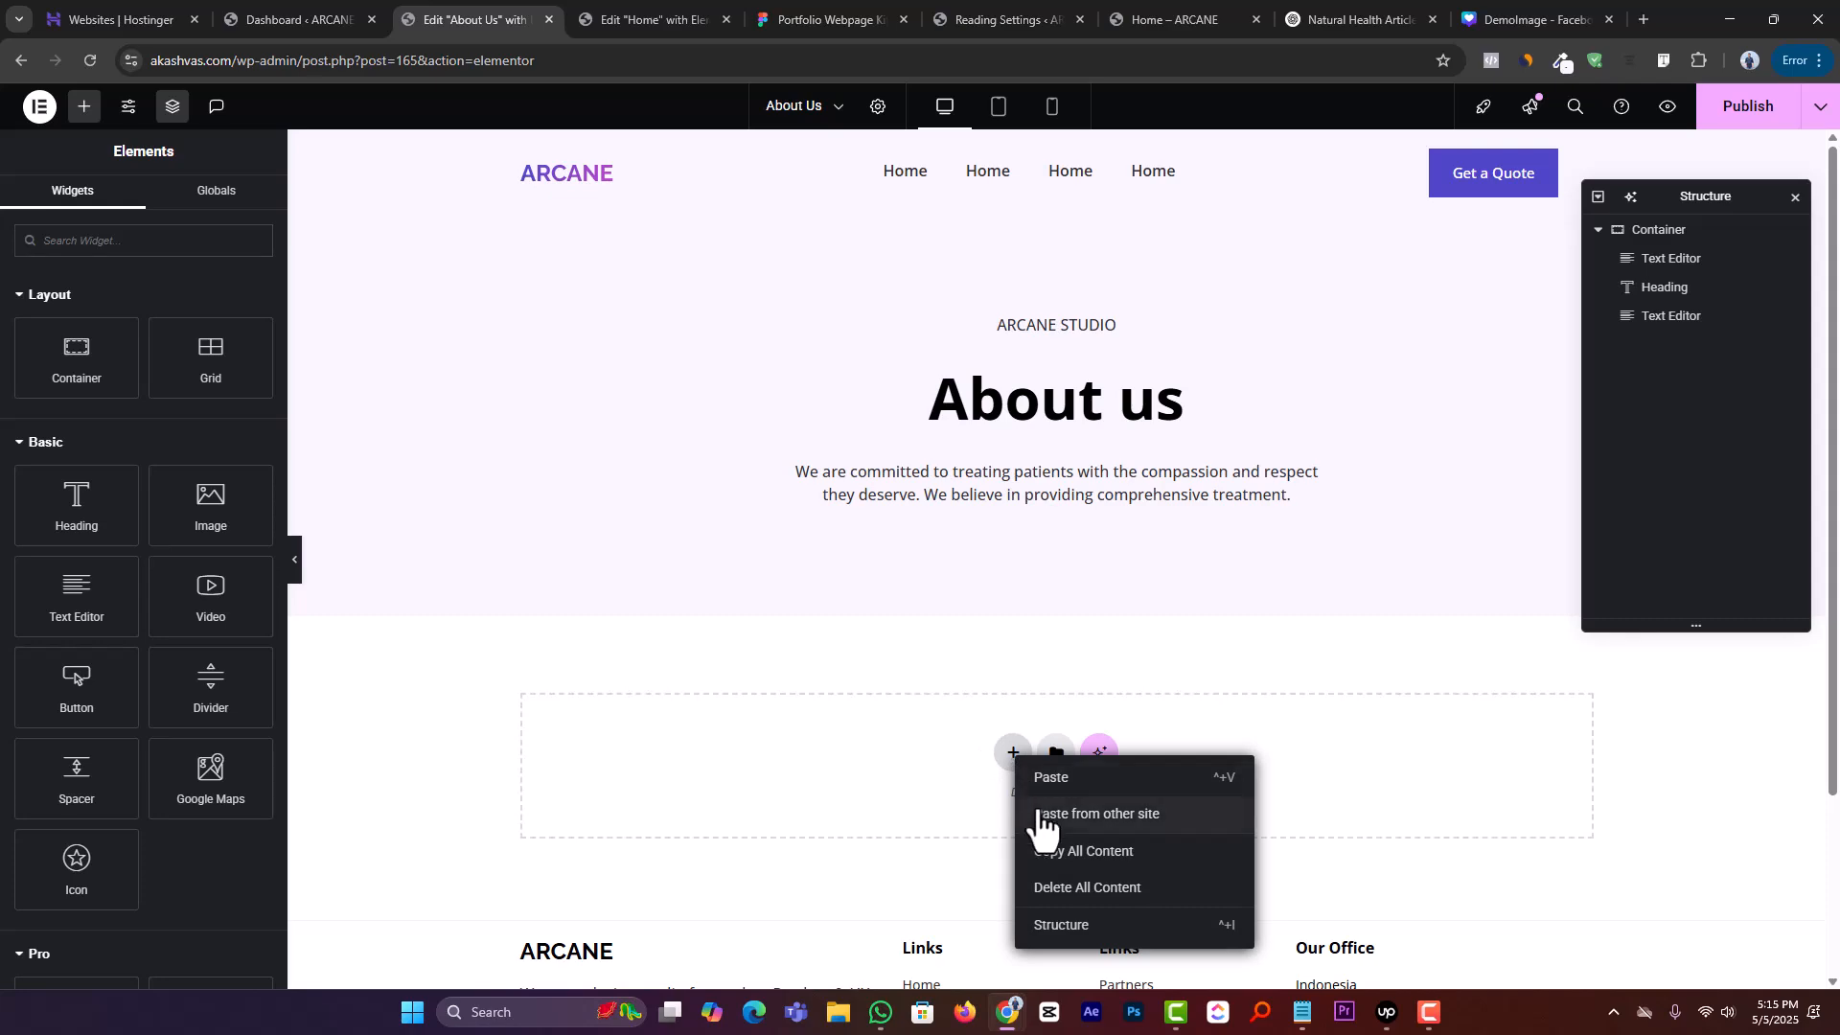
pyautogui.click(1040, 813)
pyautogui.hotkey('ctrl', 'v')
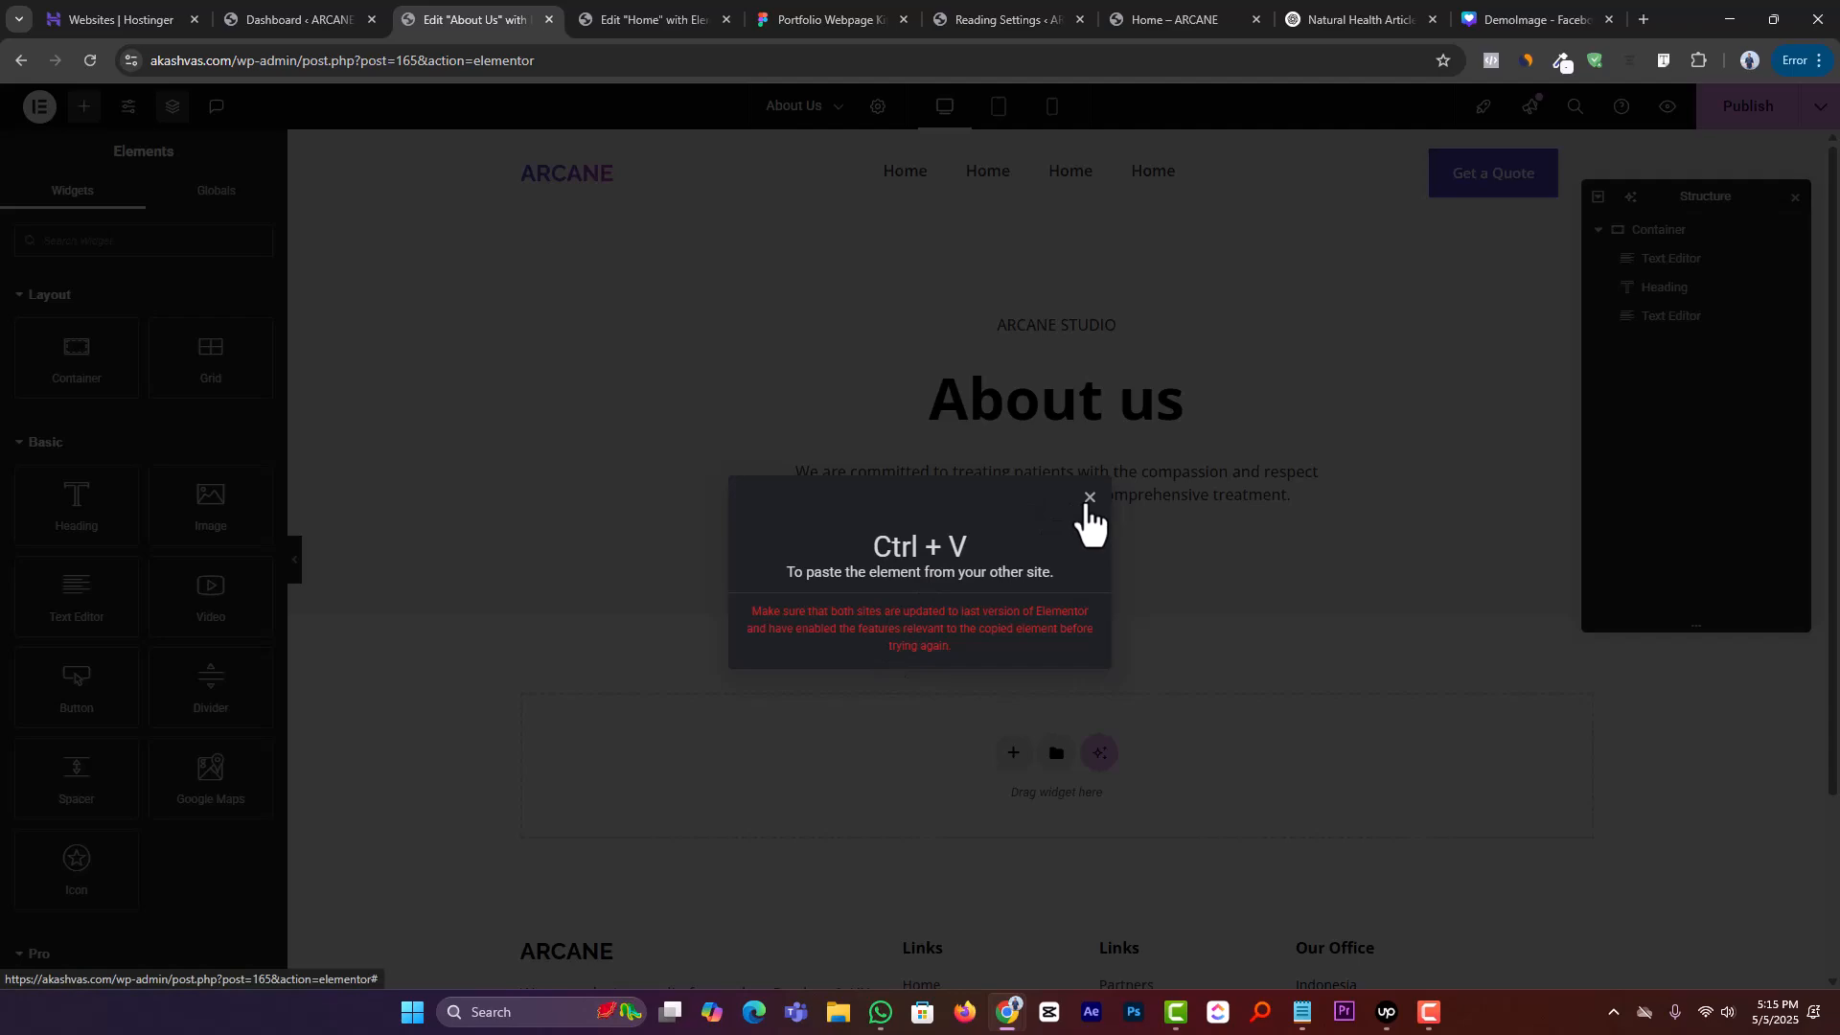
pyautogui.click(1090, 496)
# Publish the About Us page and open the home screen of the WordPress dashboard
pyautogui.click(1750, 109)
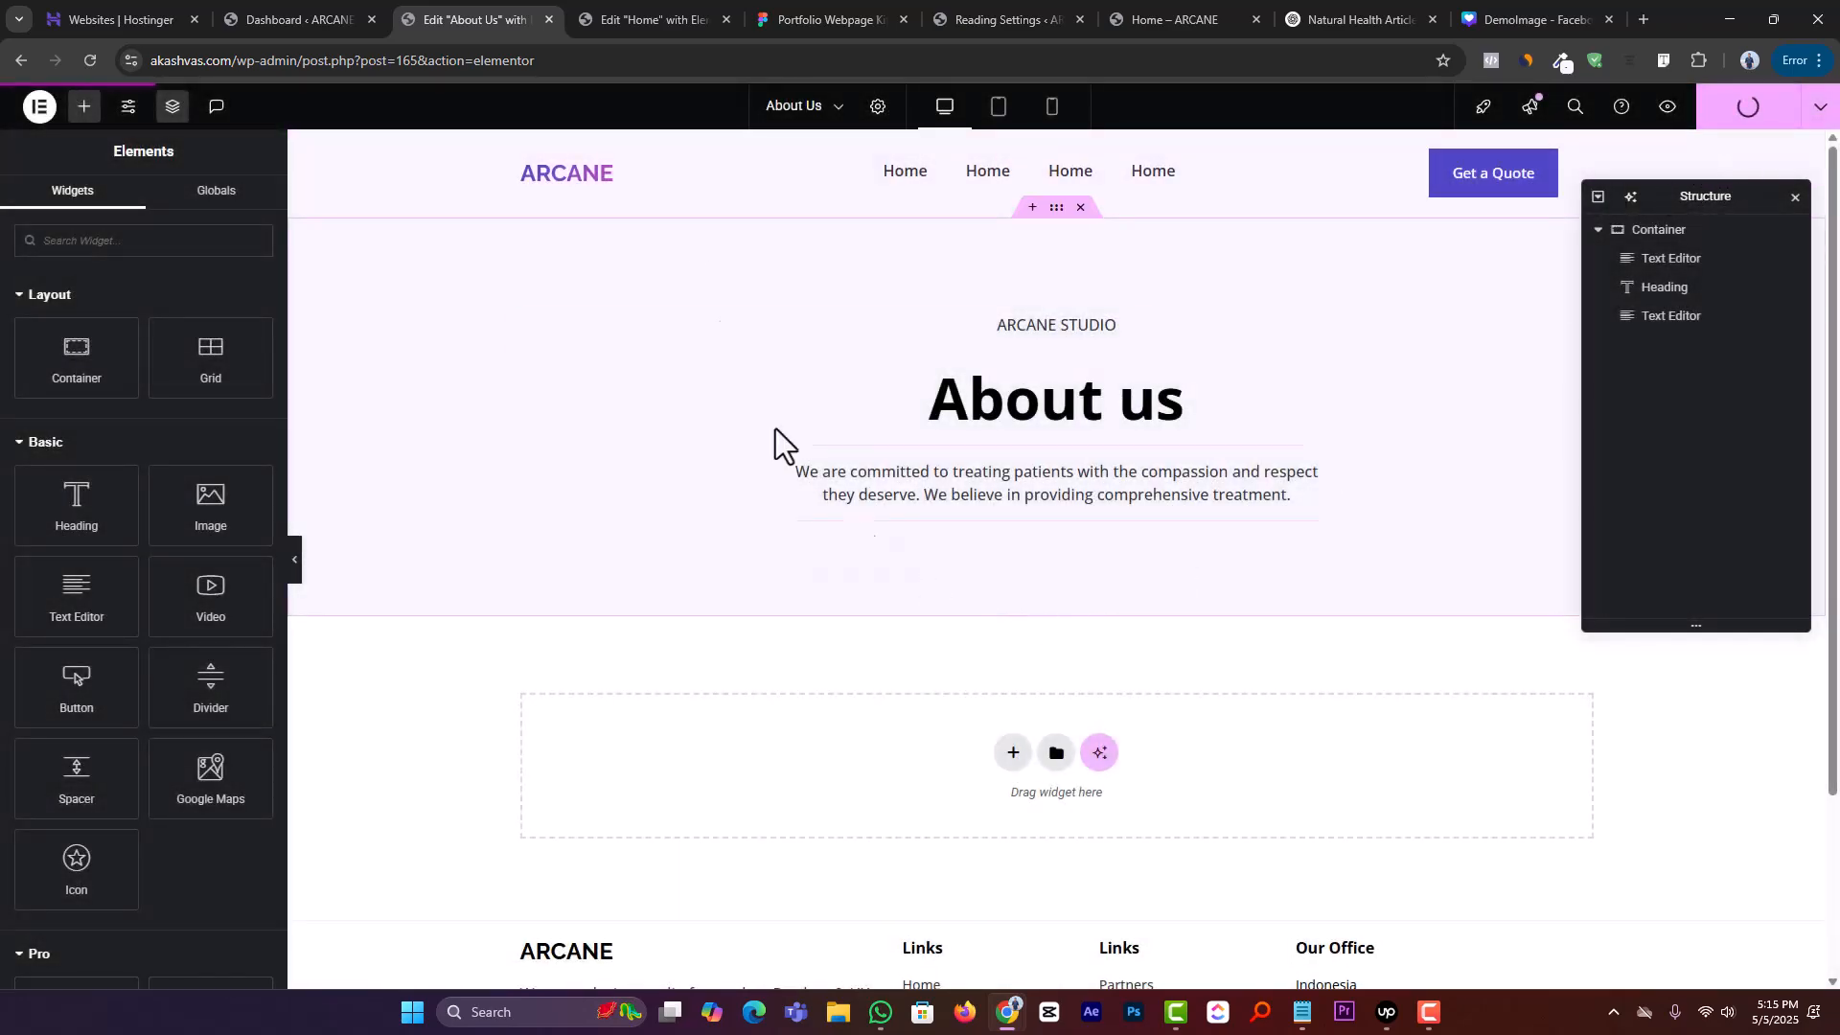
pyautogui.click(297, 19)
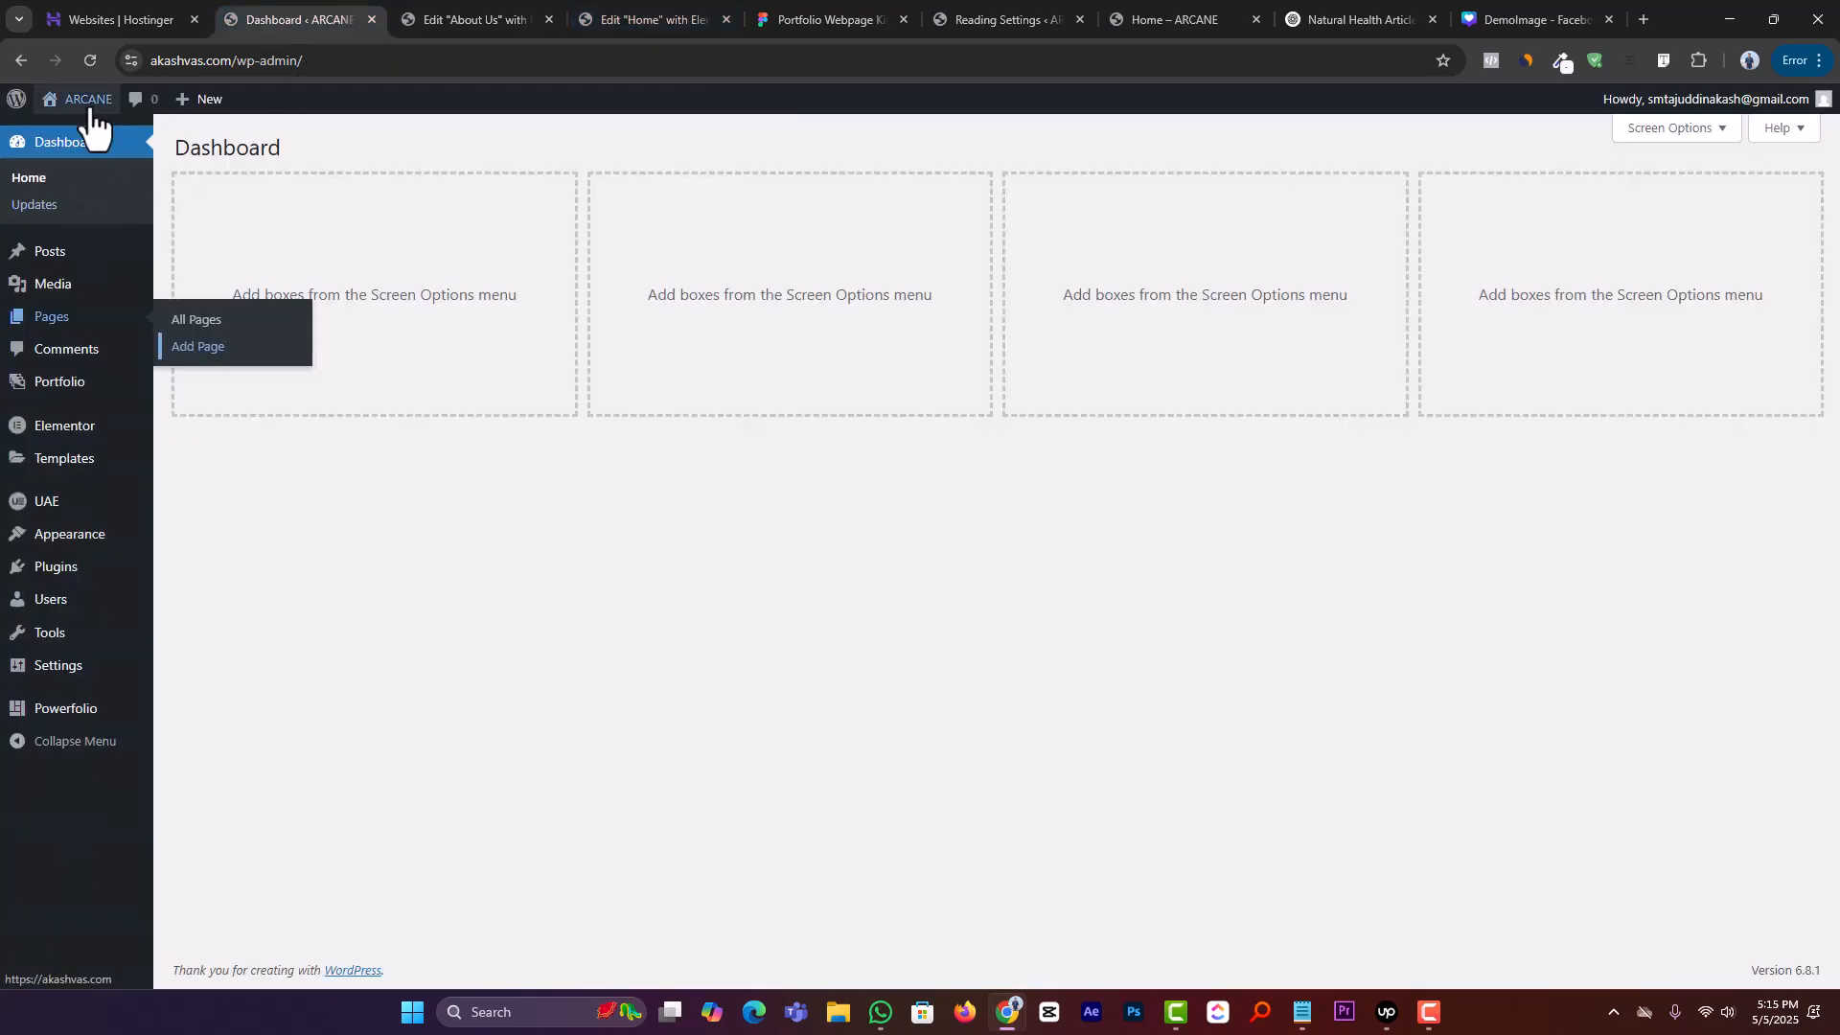
pyautogui.click(37, 180)
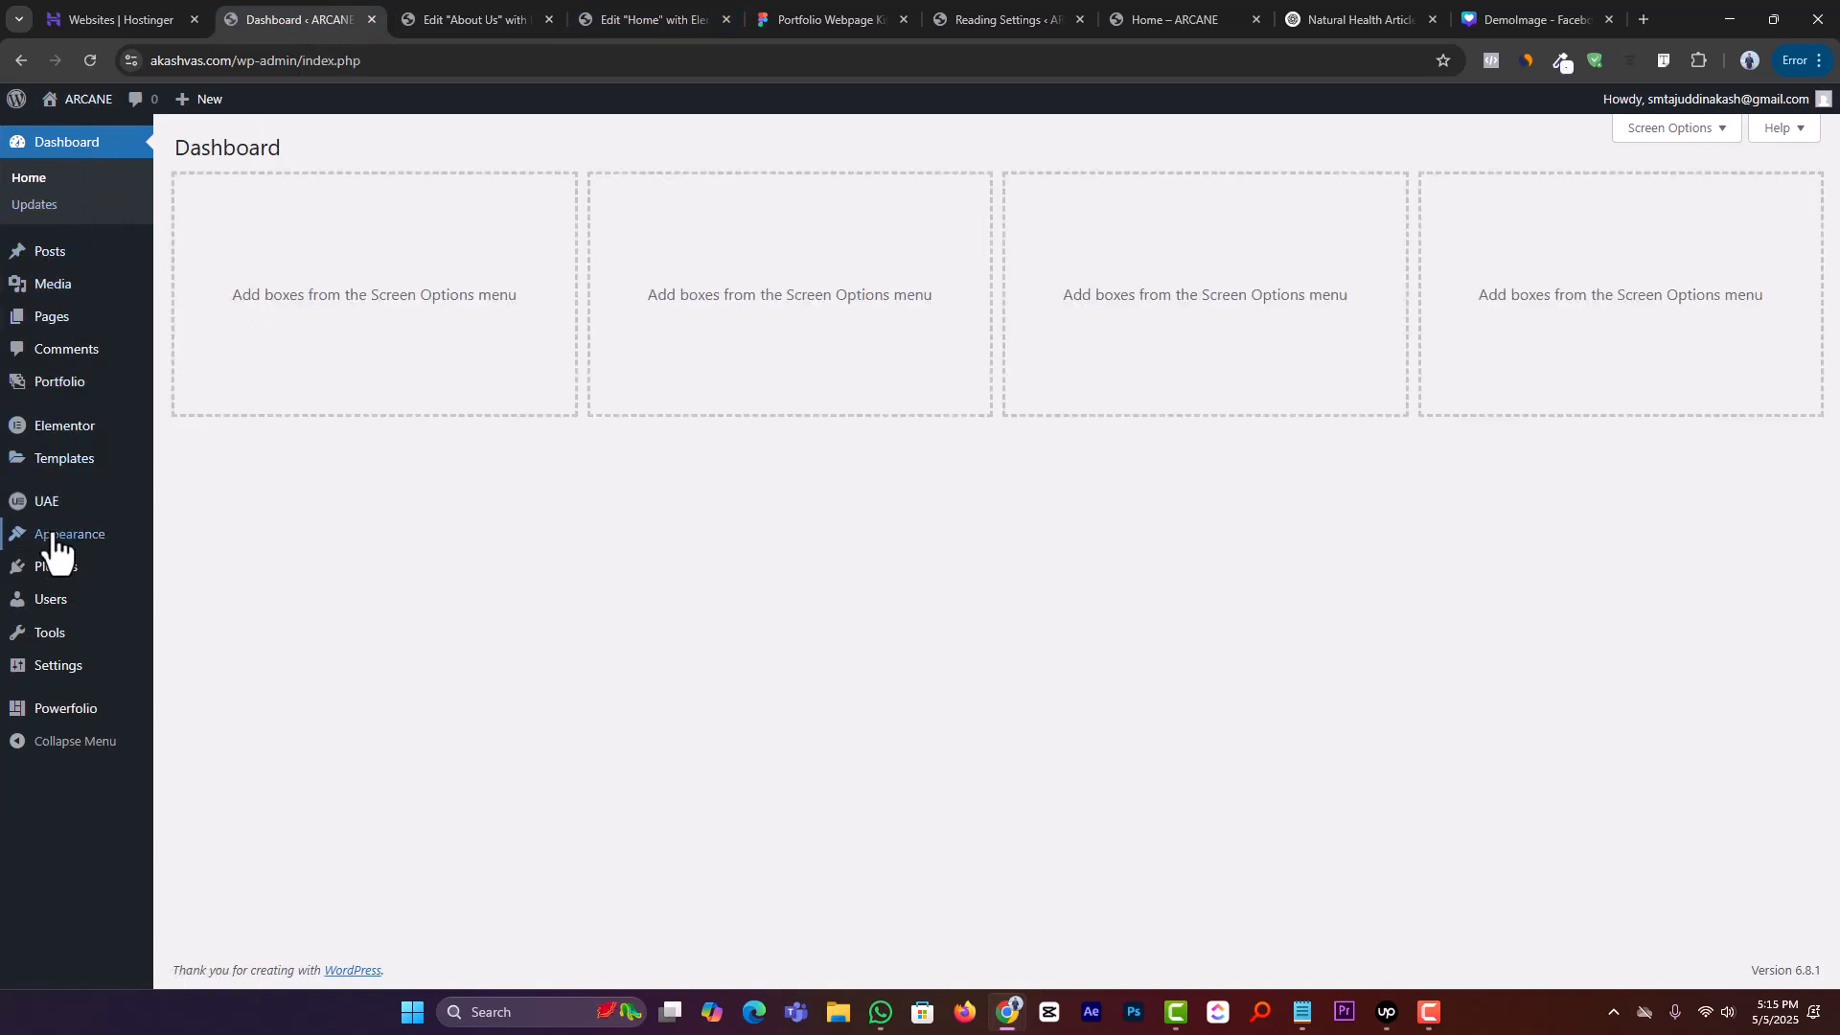
# Copy the Positive Feedback counter from the Home page, paste it below the About us hero, and undo the paste
pyautogui.click(726, 8)
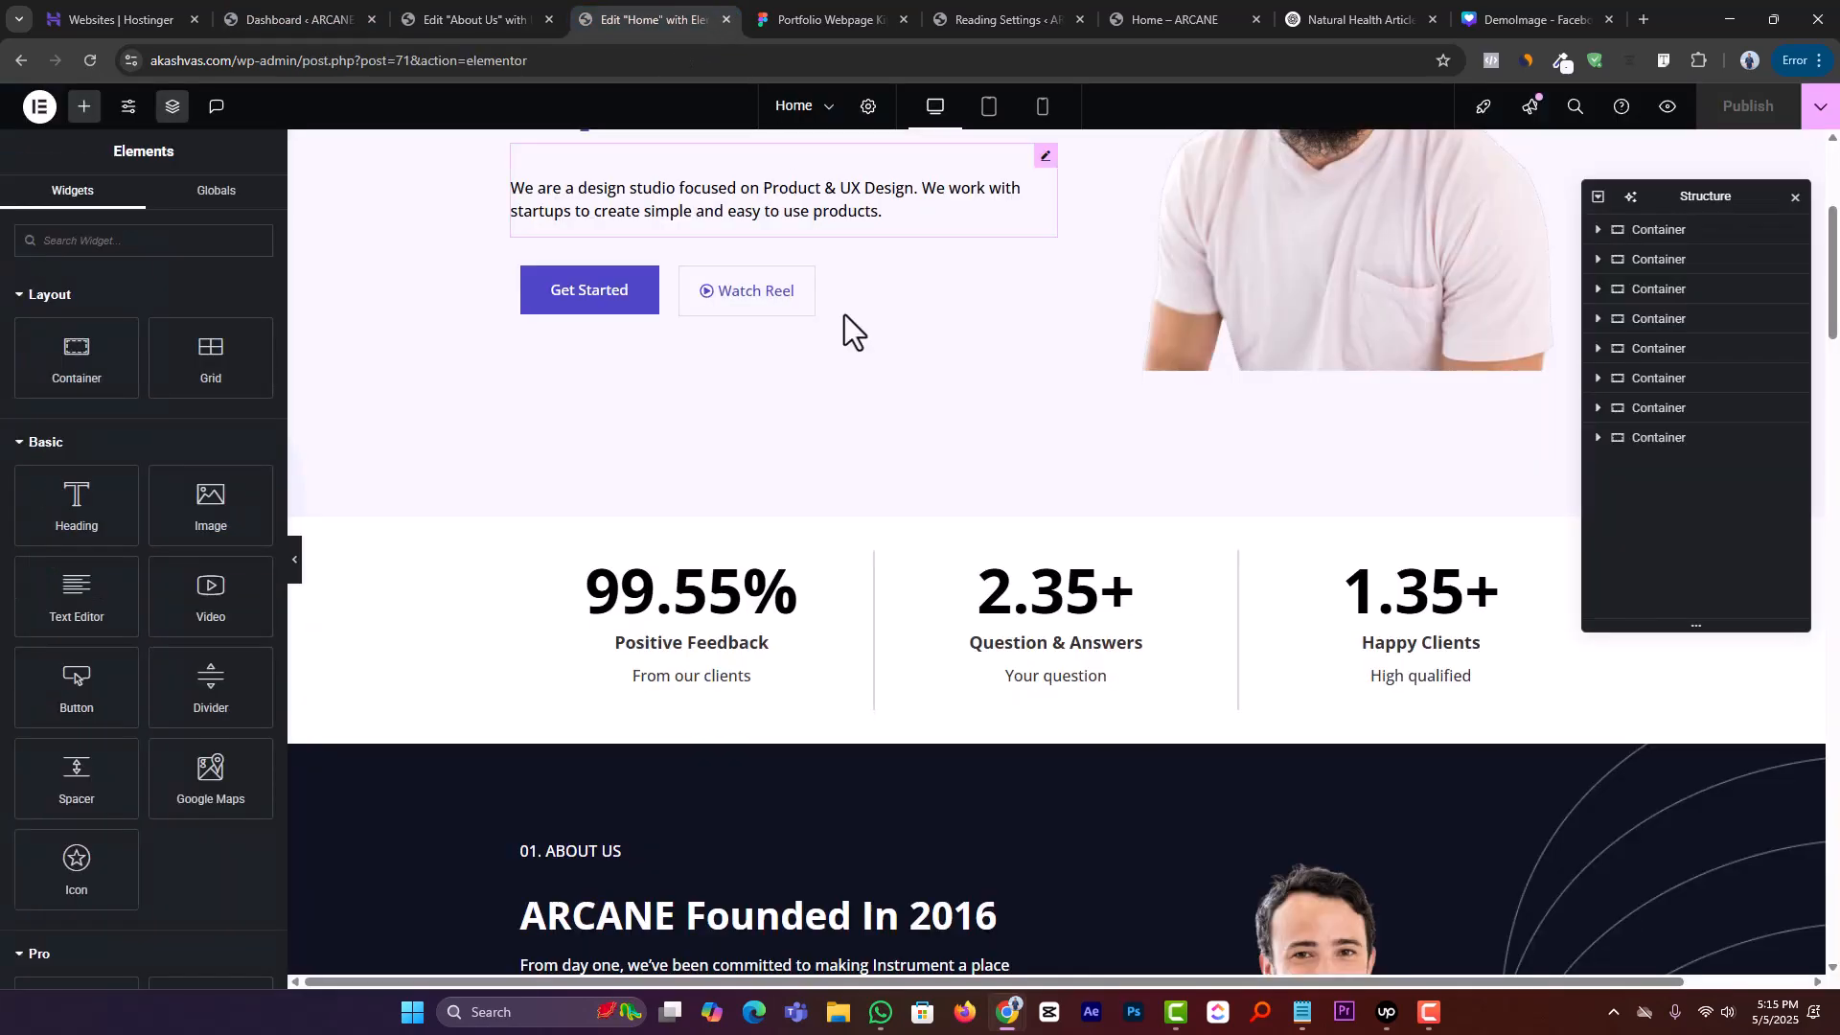
pyautogui.rightClick(848, 594)
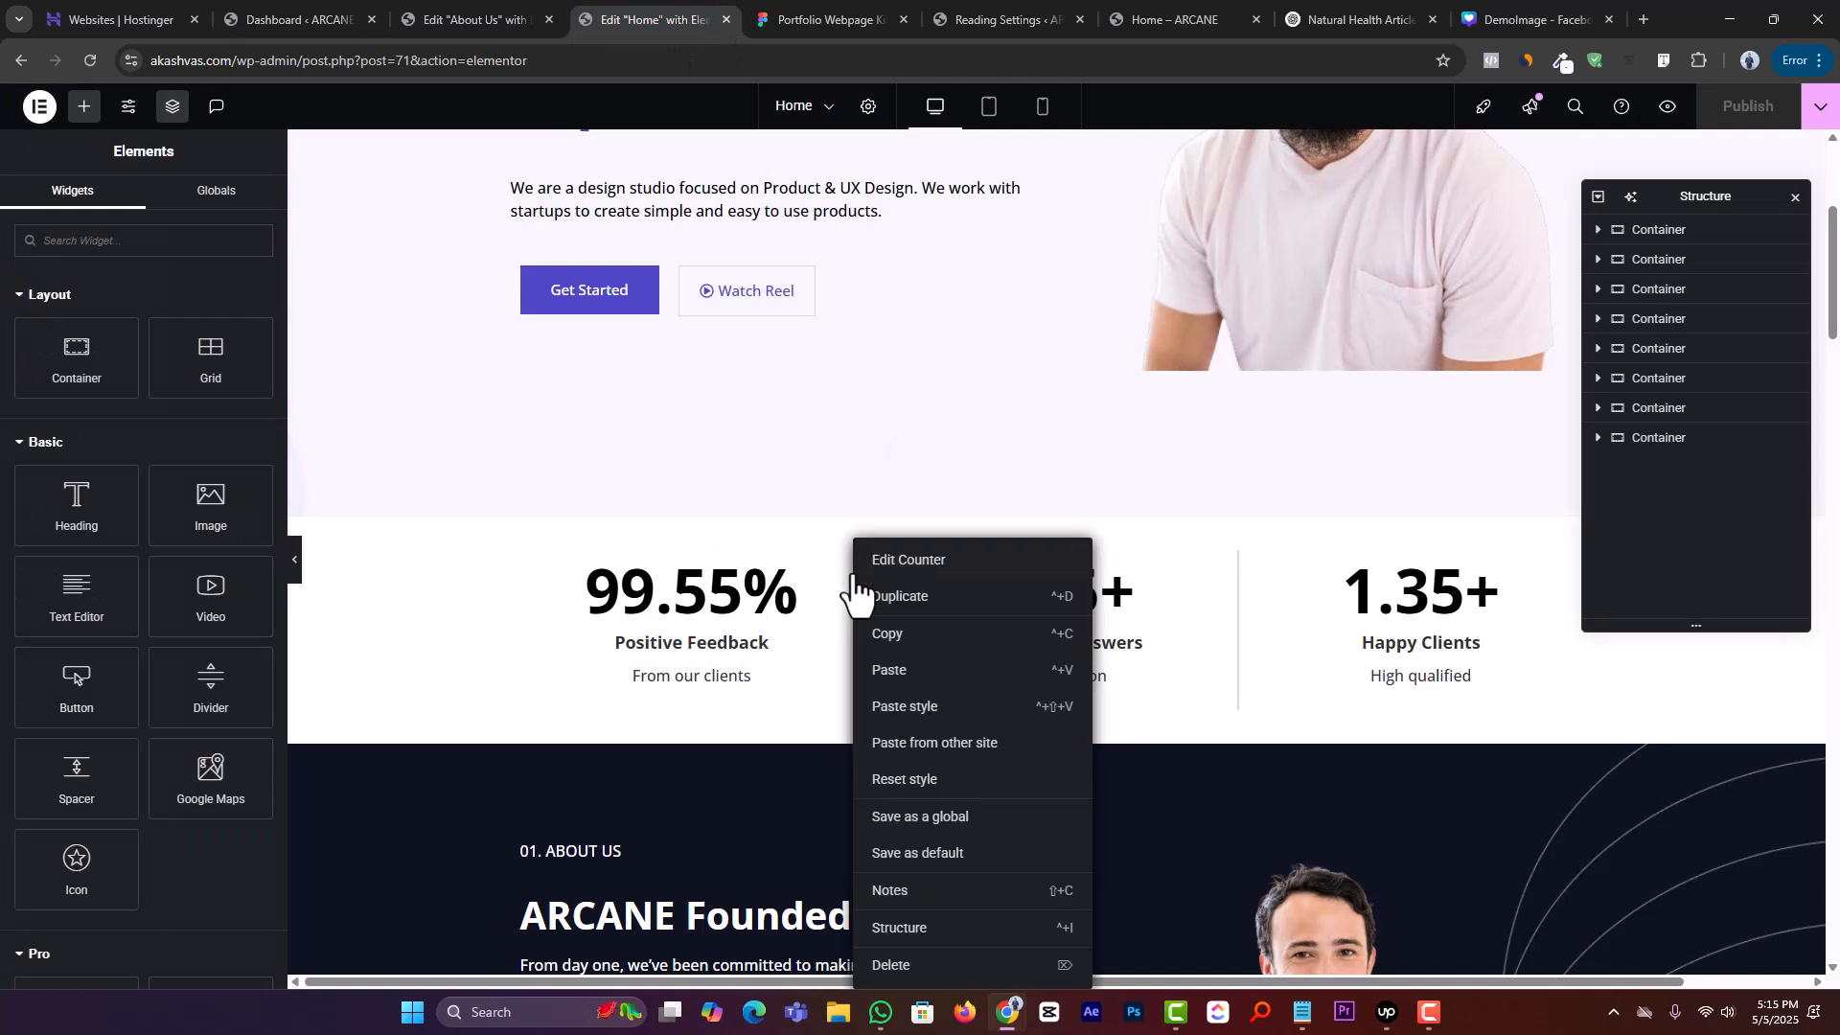
pyautogui.click(900, 631)
pyautogui.click(534, 10)
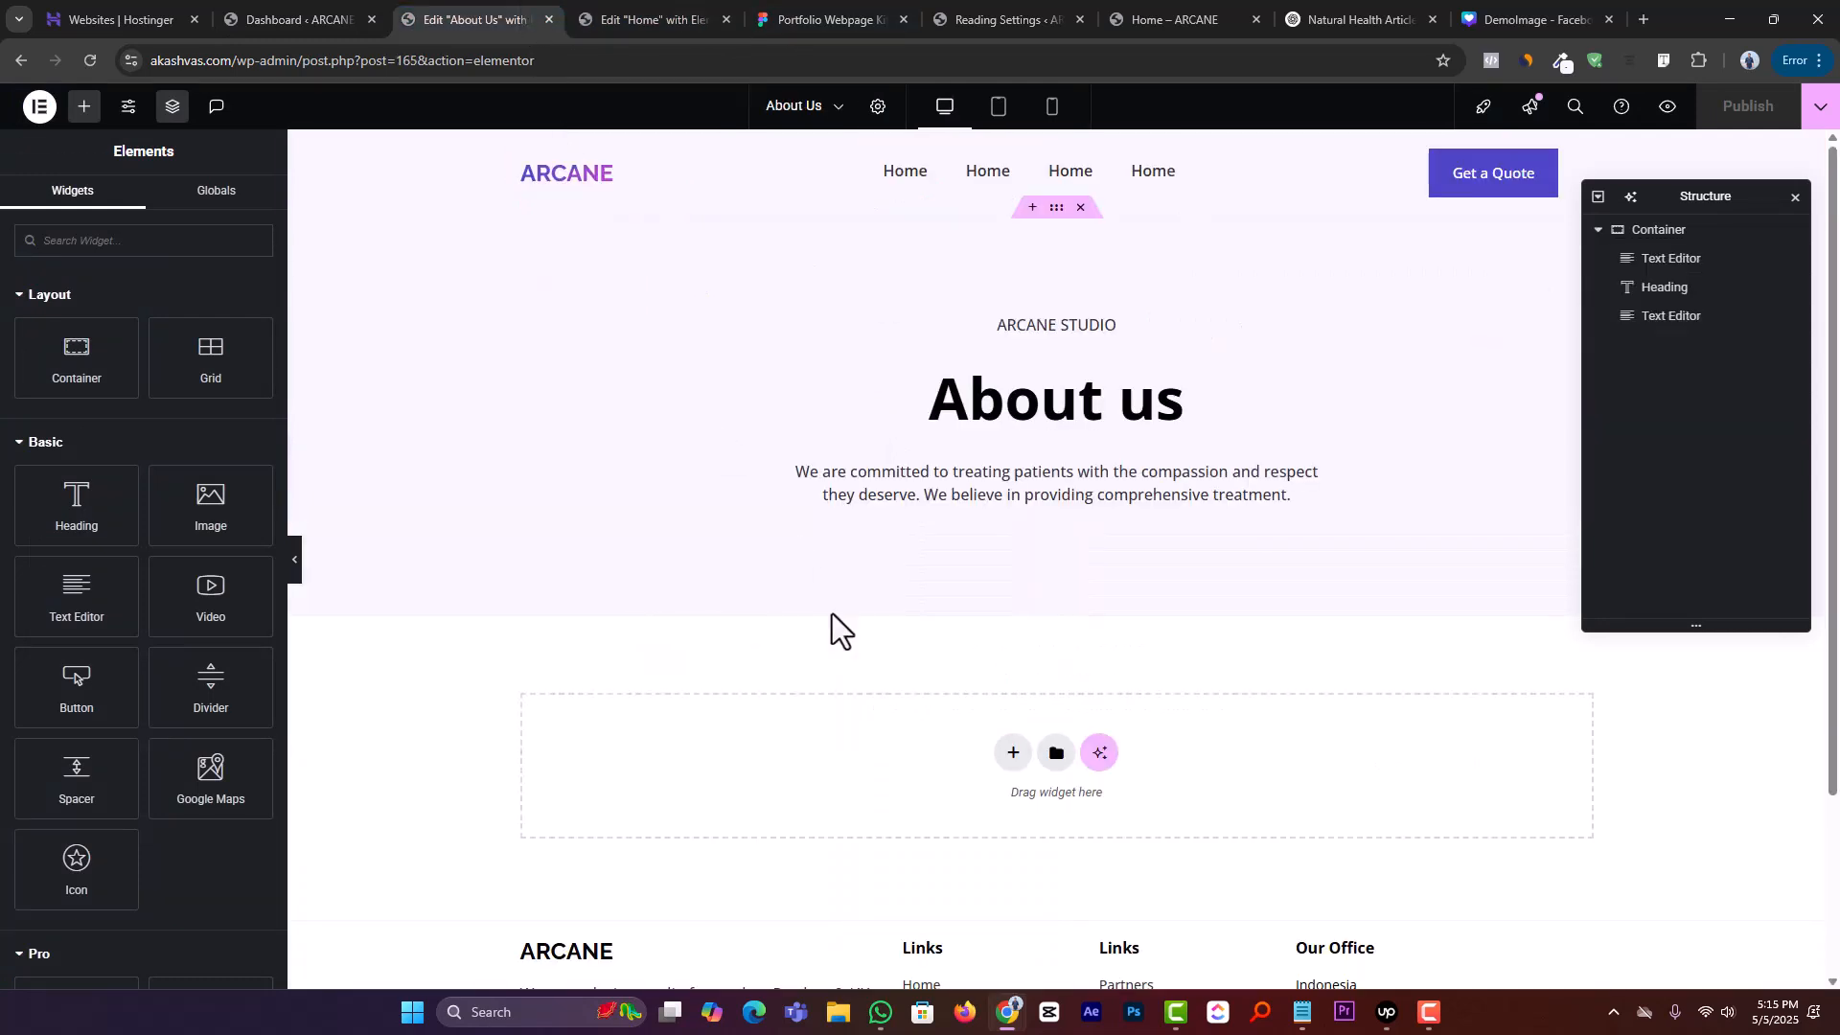
pyautogui.rightClick(1032, 754)
pyautogui.click(1055, 763)
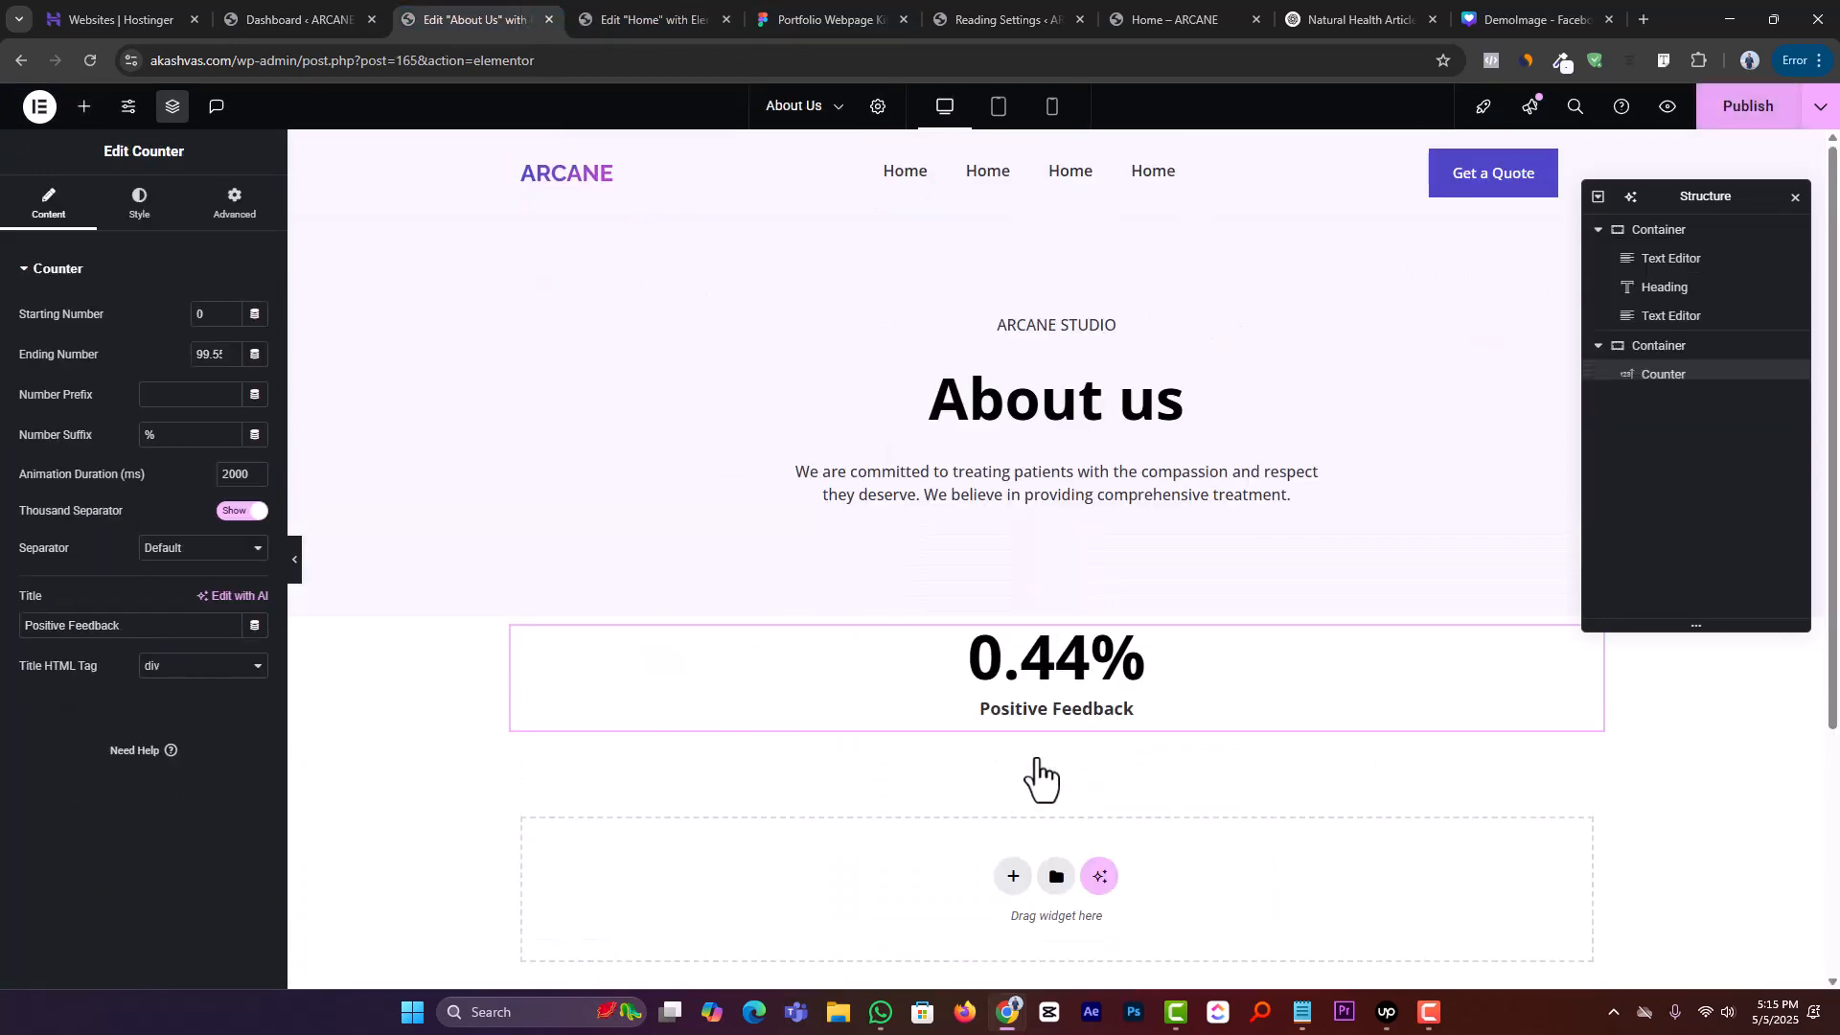
pyautogui.hotkey('ctrl', 'z')
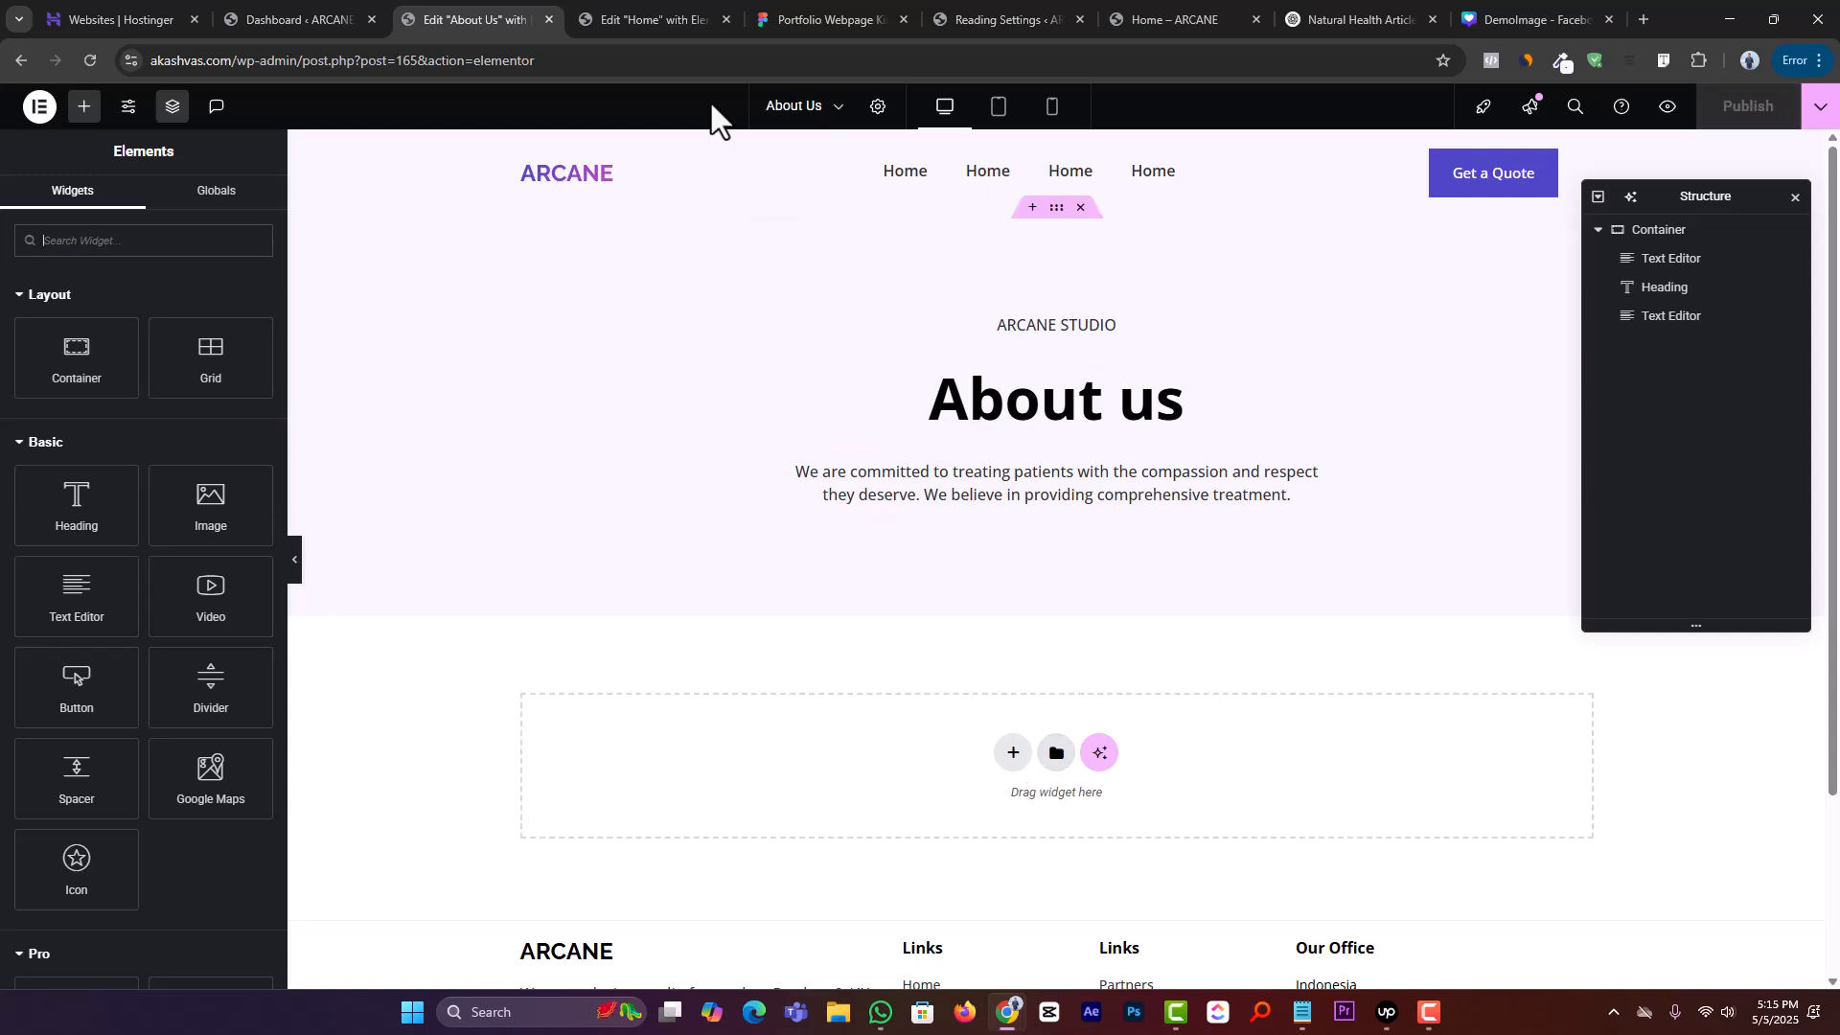
# Try copying the whole statistics container from the Home page into the area below the About us hero, and undo the paste
pyautogui.click(655, 23)
pyautogui.rightClick(1054, 530)
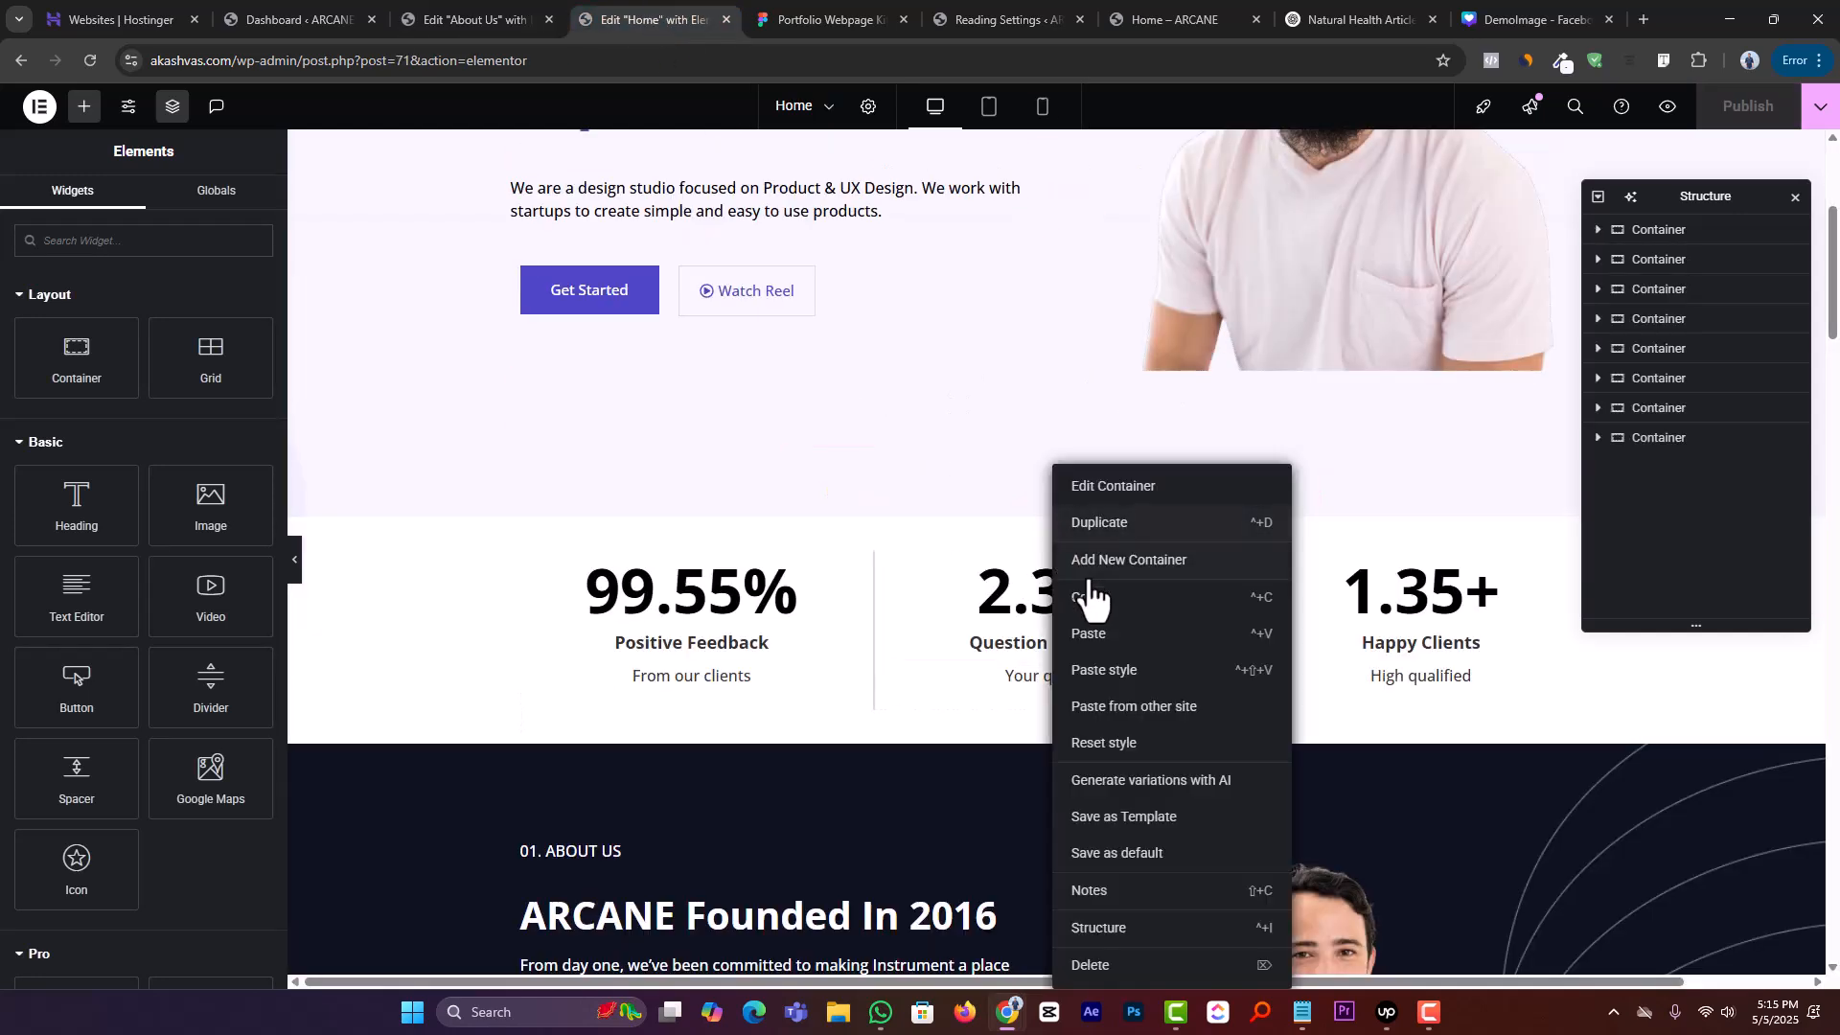
pyautogui.click(1088, 590)
pyautogui.click(526, 16)
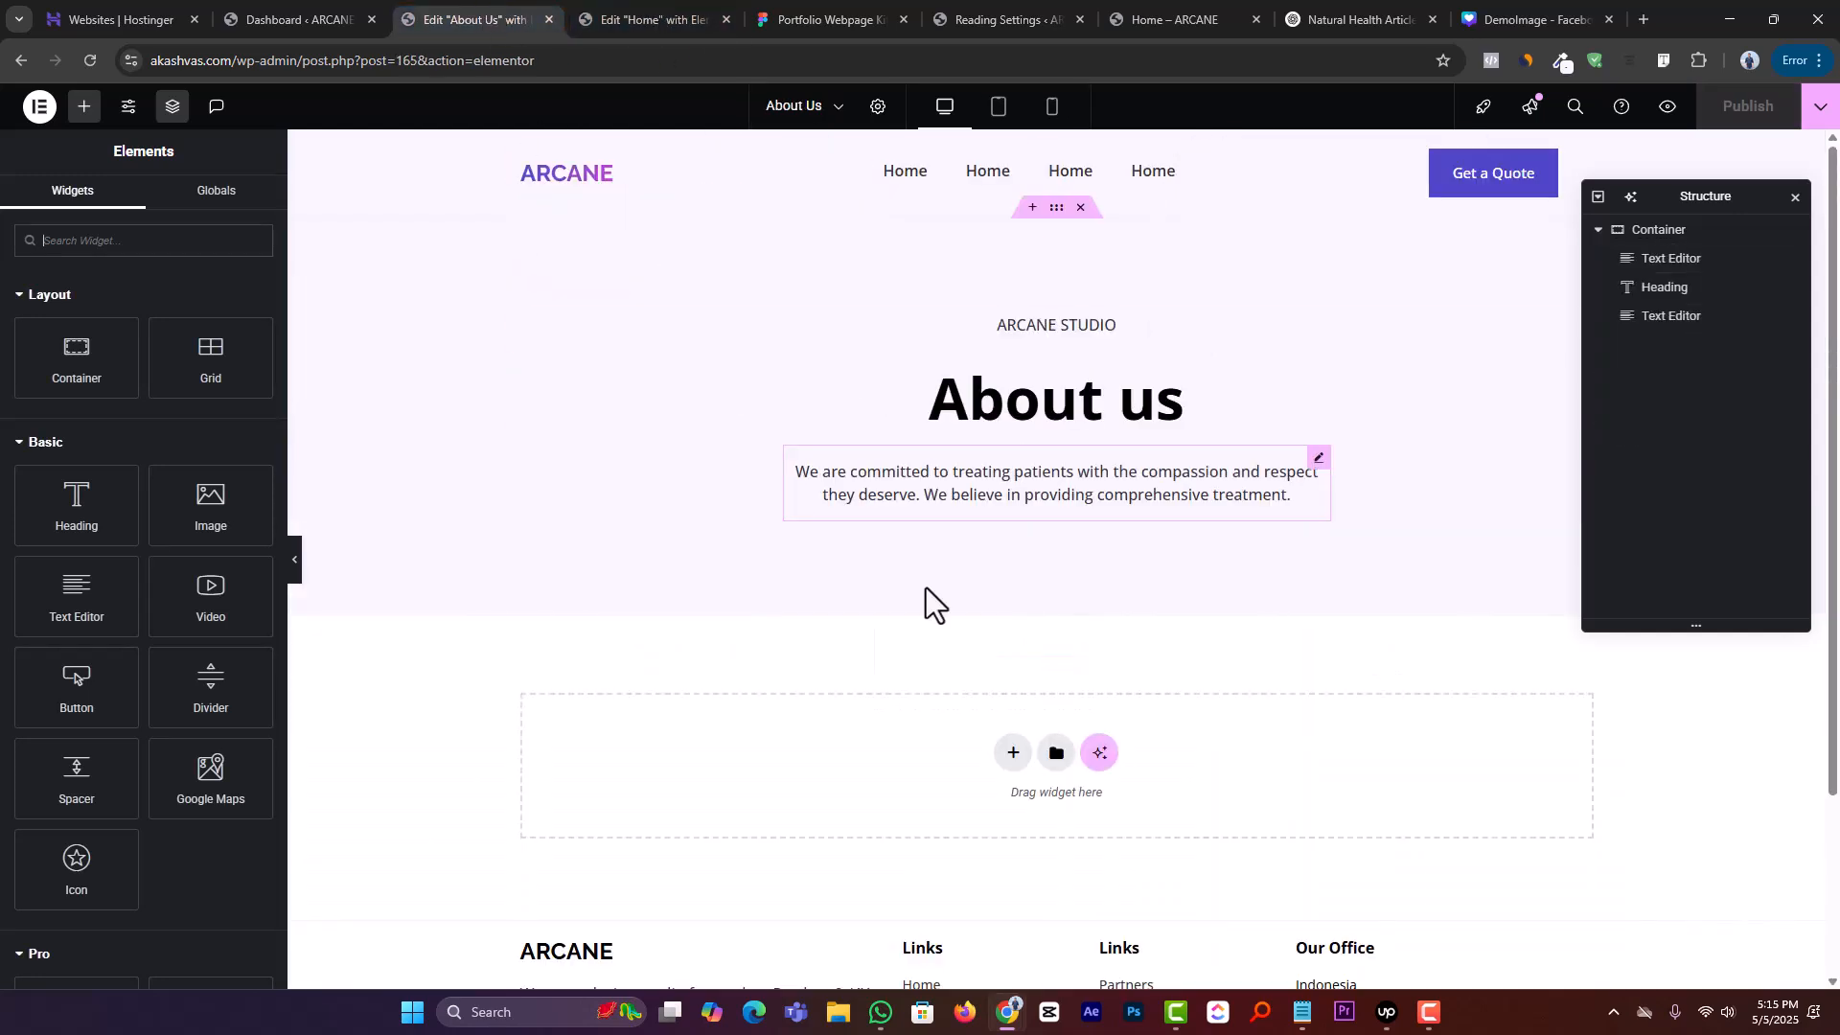
pyautogui.rightClick(1012, 758)
pyautogui.click(1064, 803)
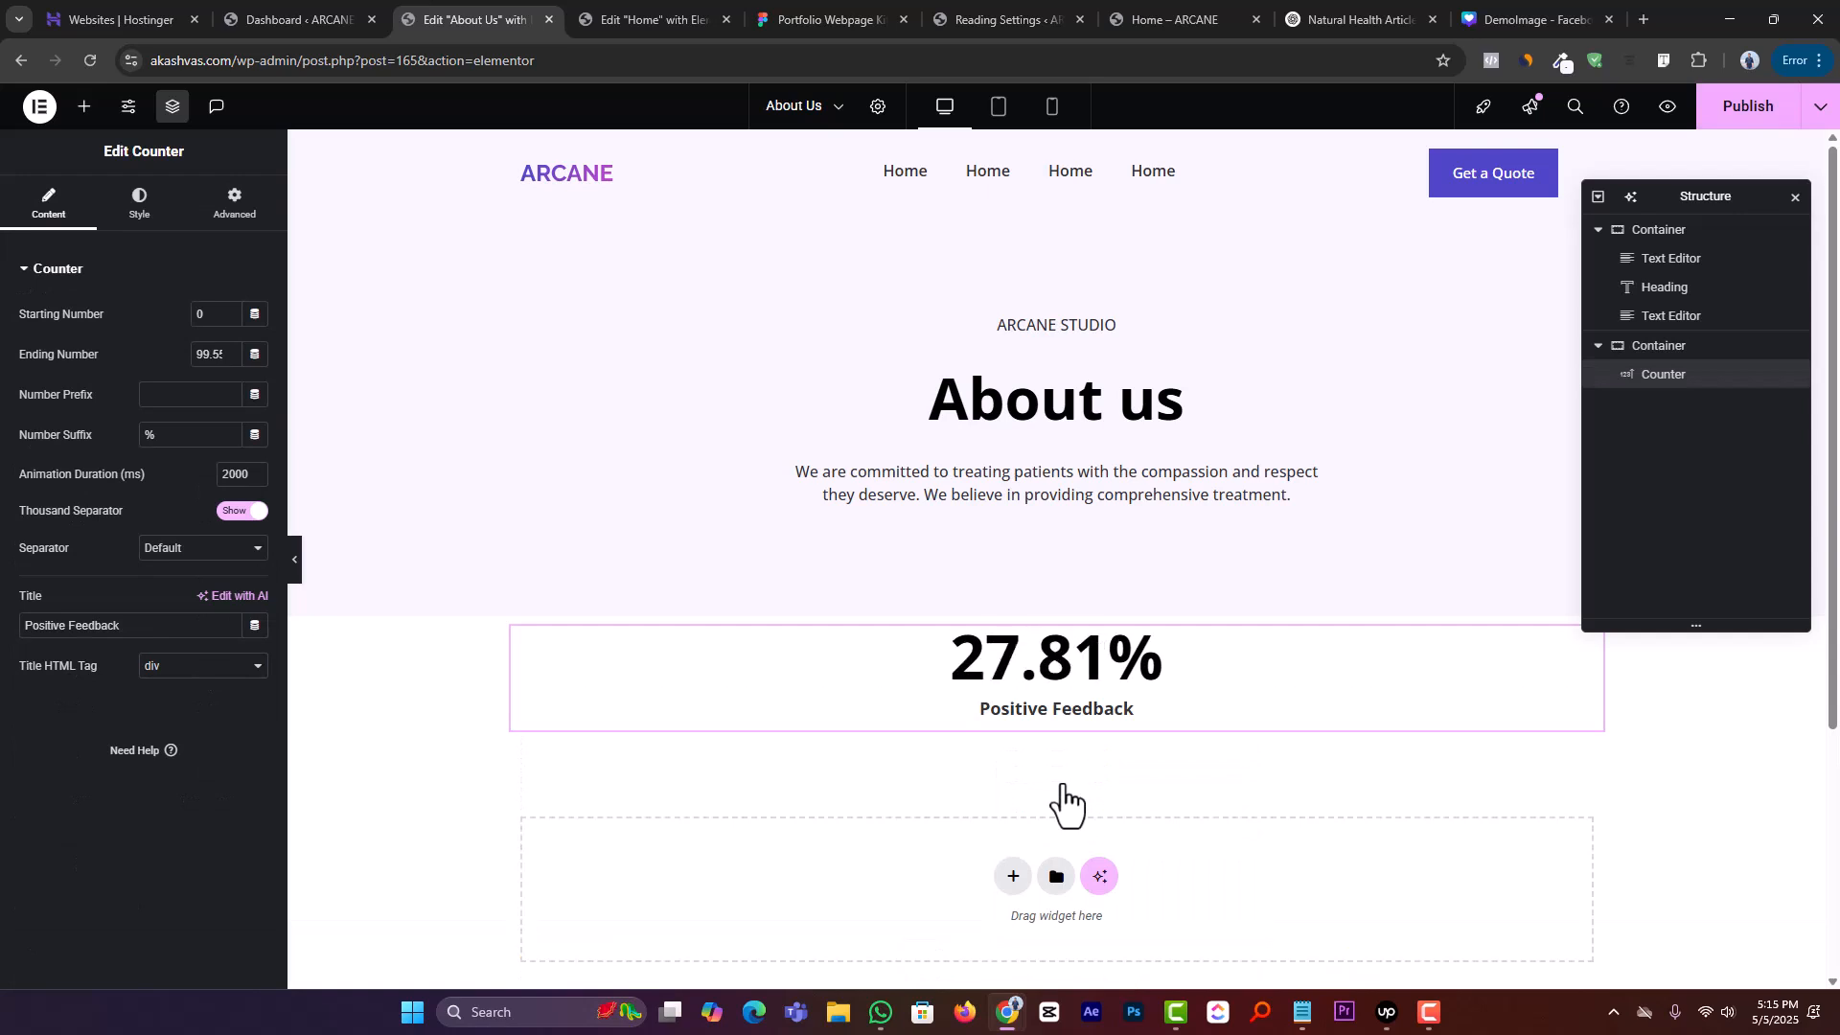
pyautogui.hotkey('ctrl', 'z')
# Save the Home page's statistics container as a template named Counter and close the template library
pyautogui.click(717, 14)
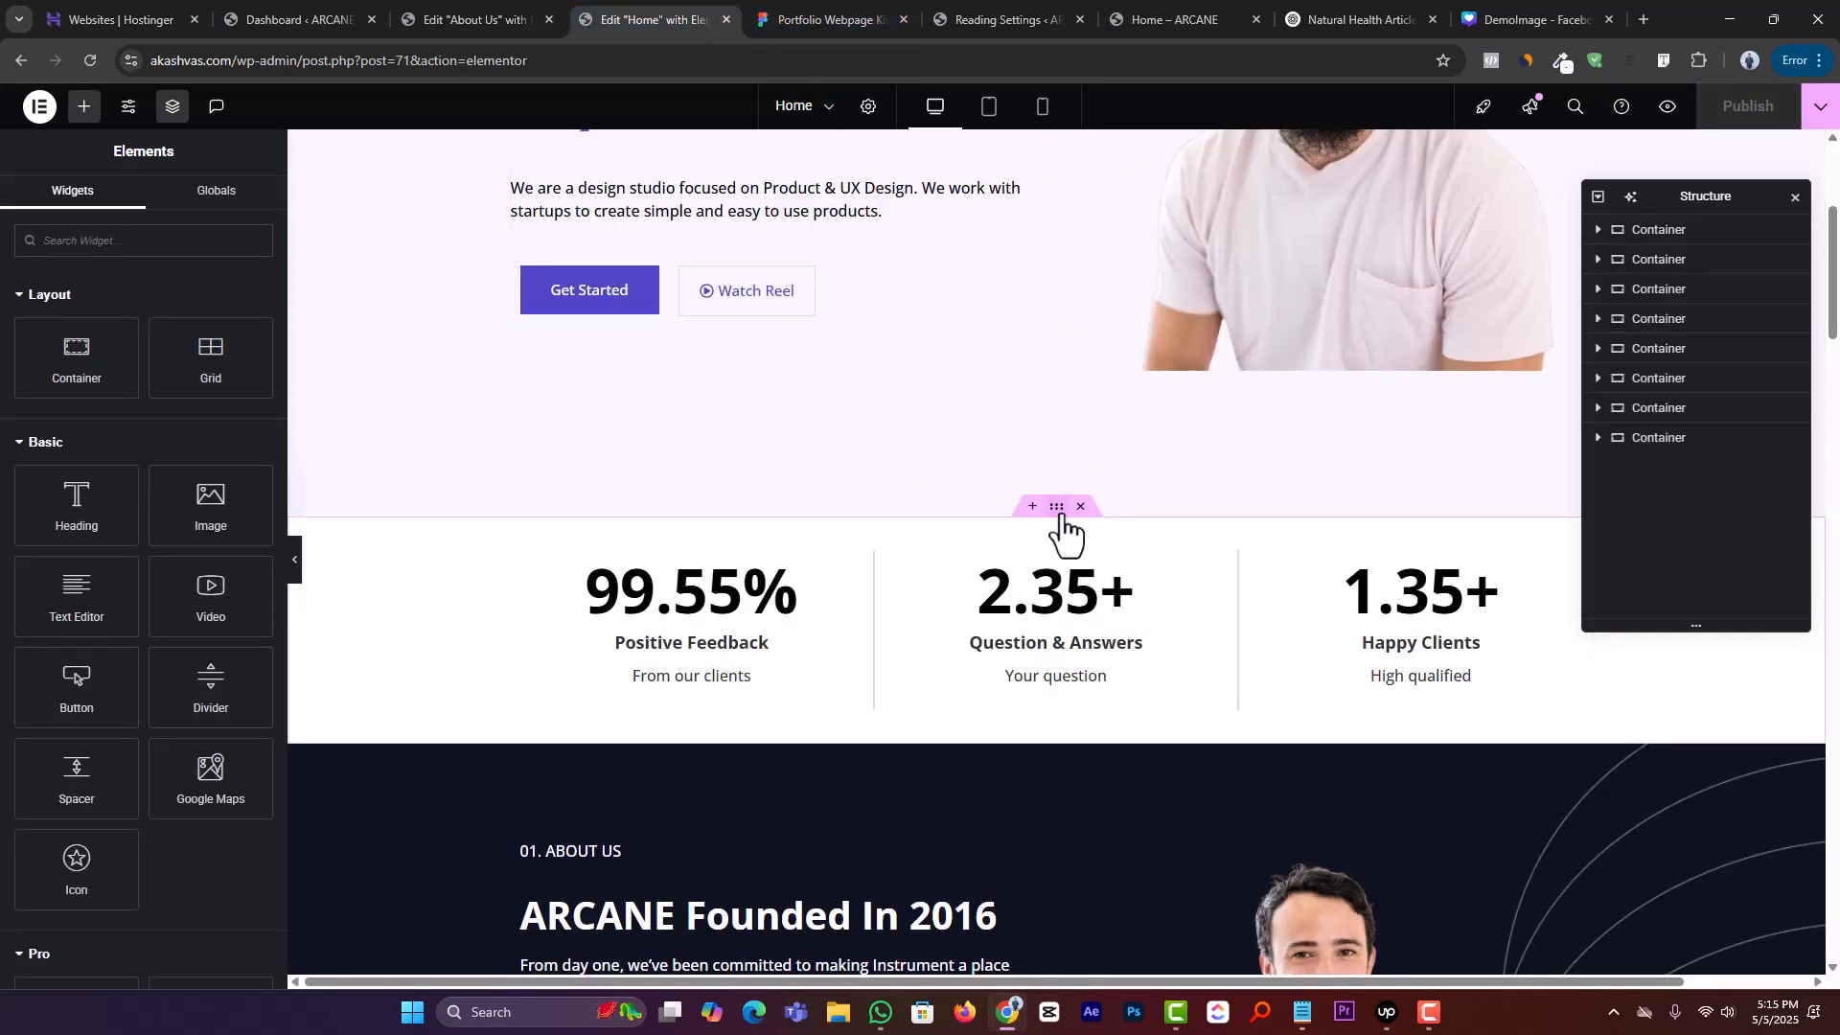
pyautogui.click(1061, 532)
pyautogui.rightClick(1666, 264)
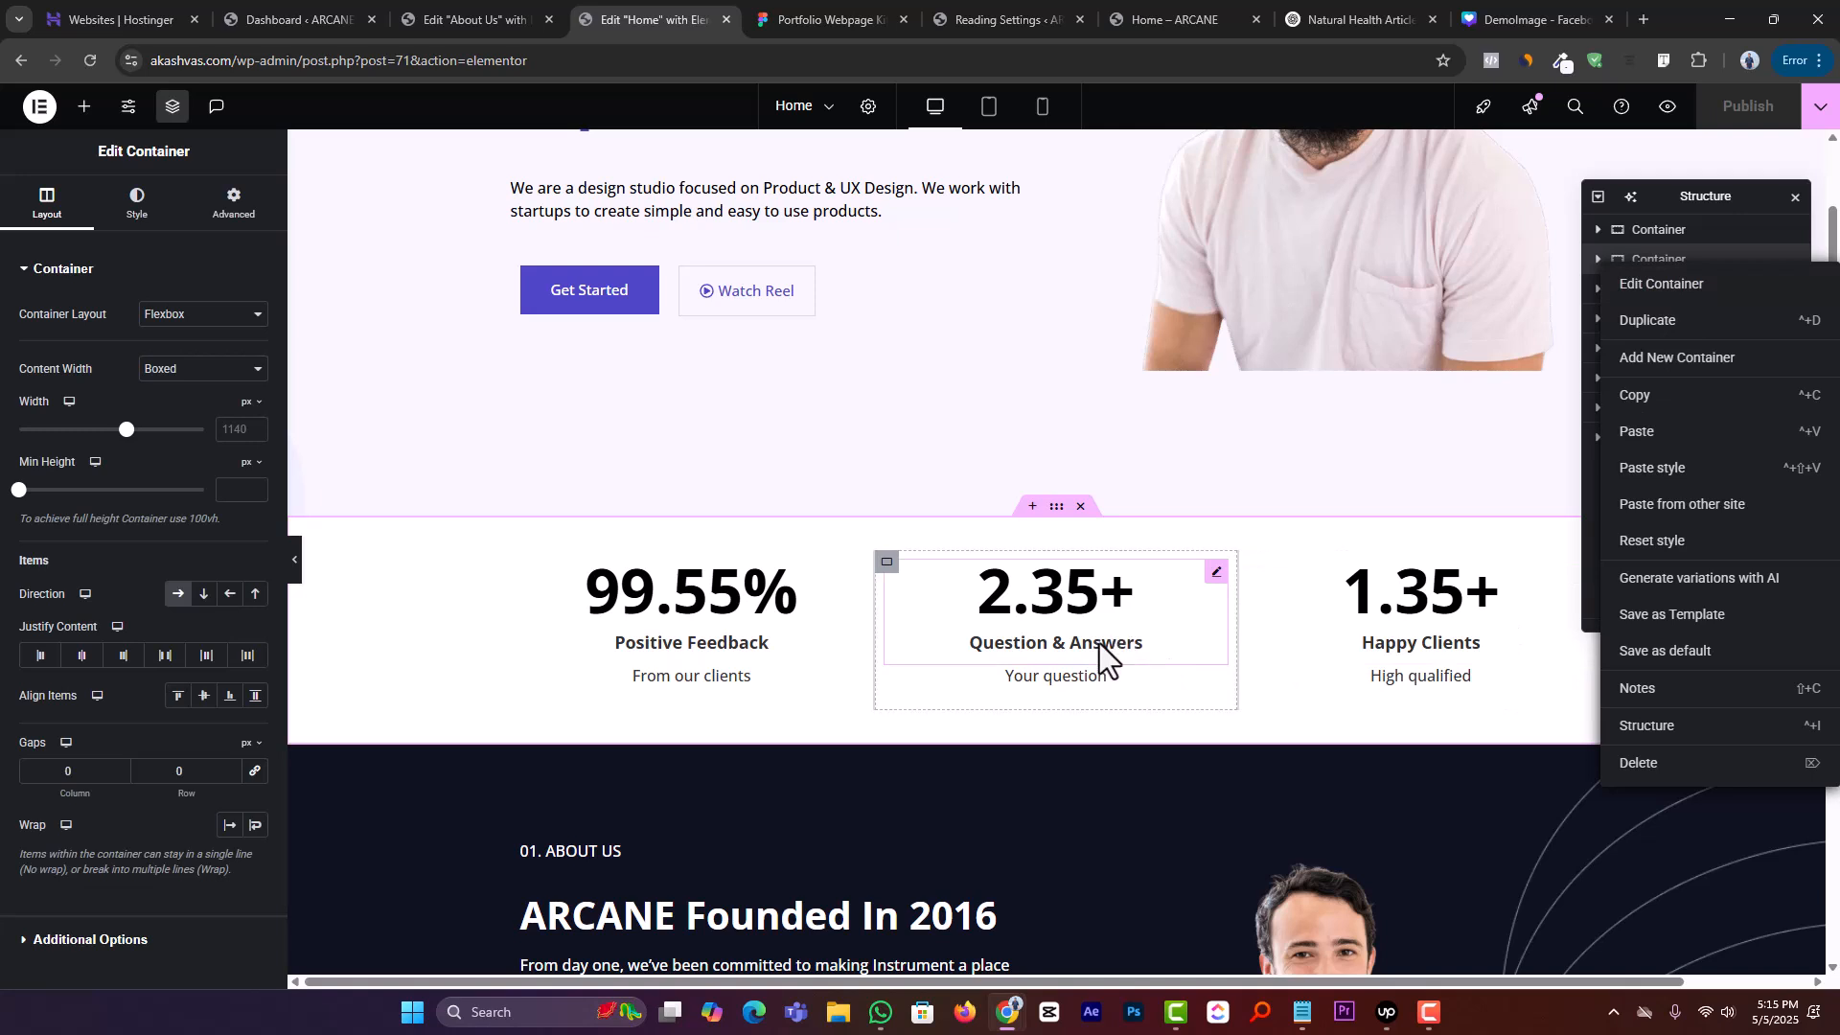
pyautogui.click(1056, 510)
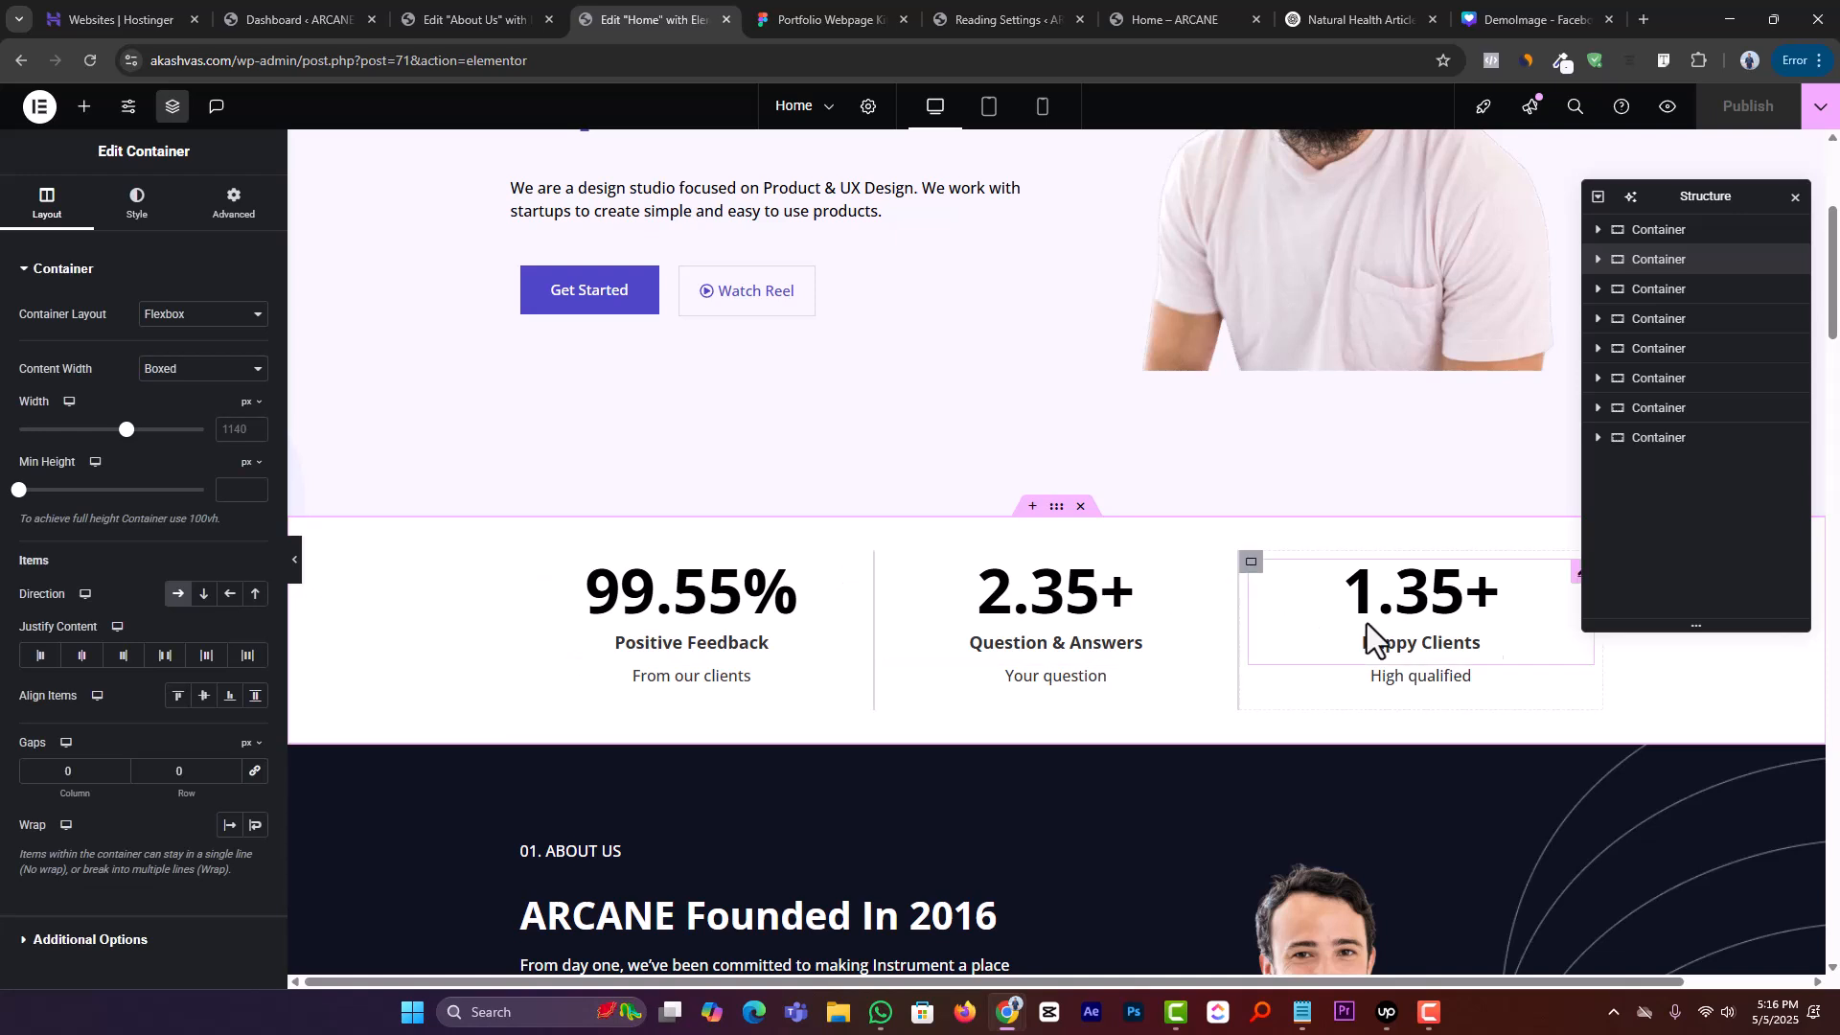
pyautogui.rightClick(1056, 528)
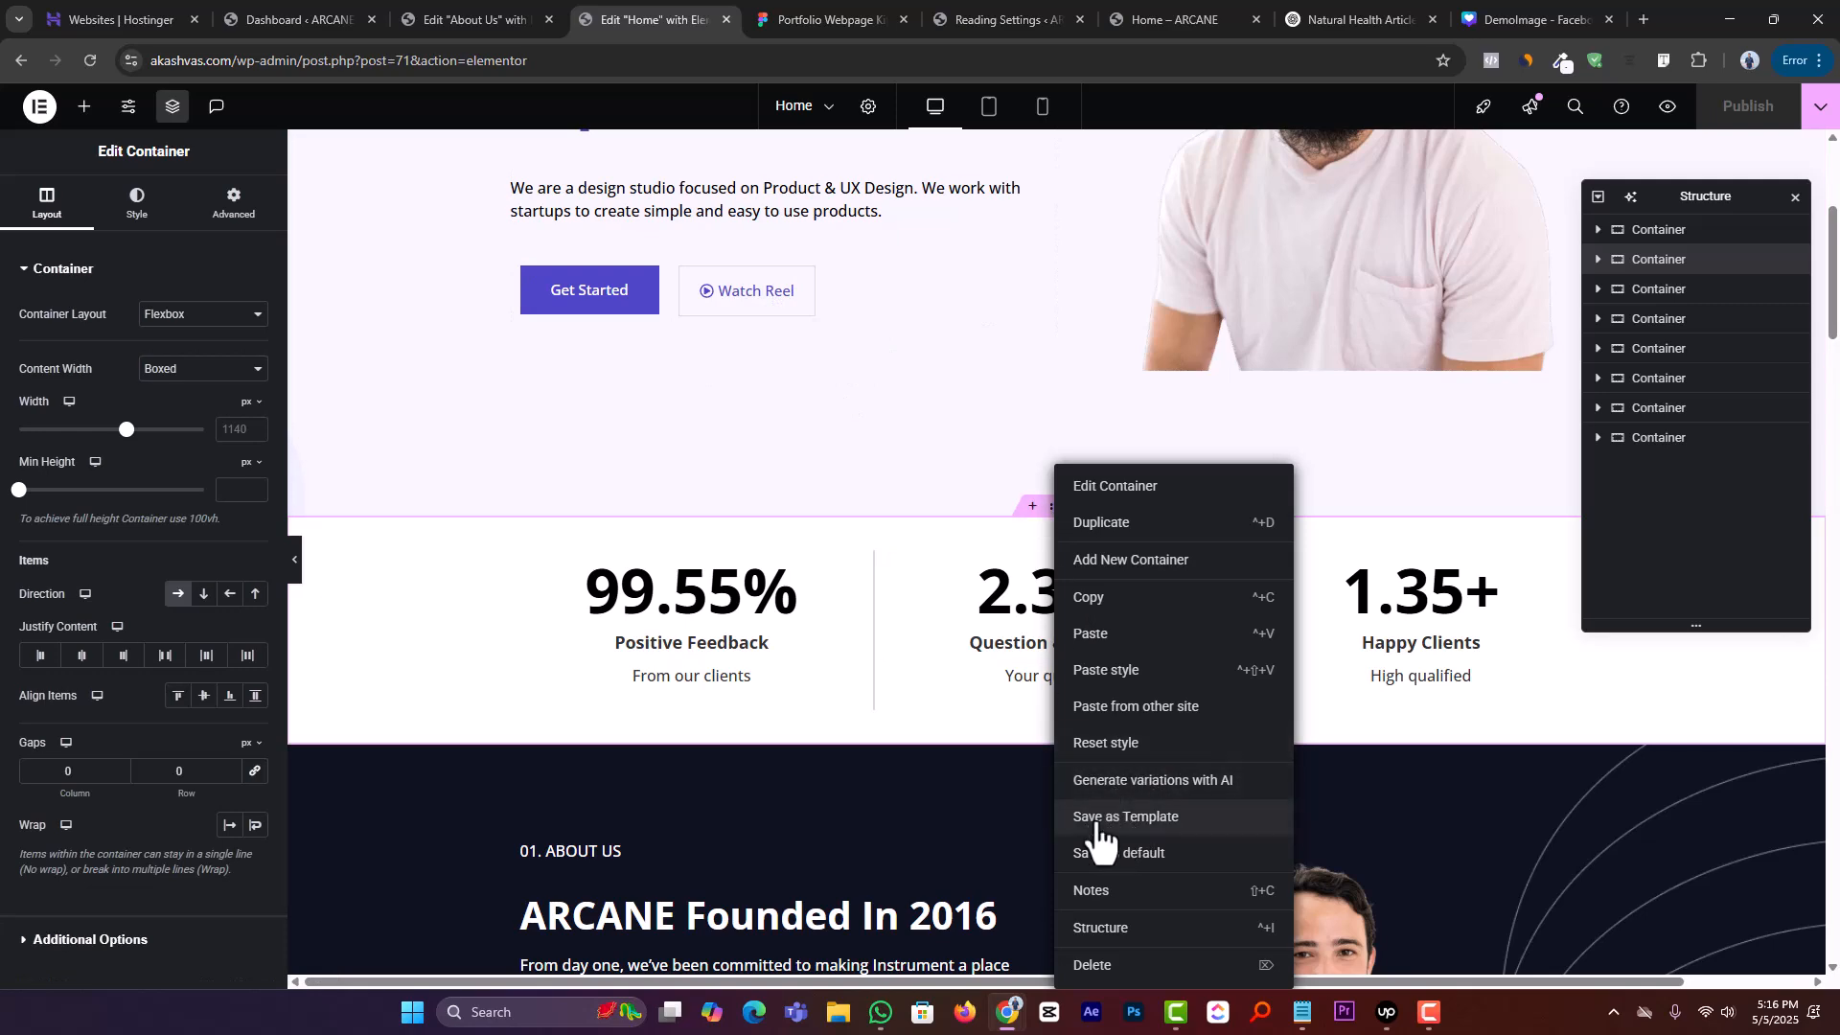
pyautogui.click(1213, 825)
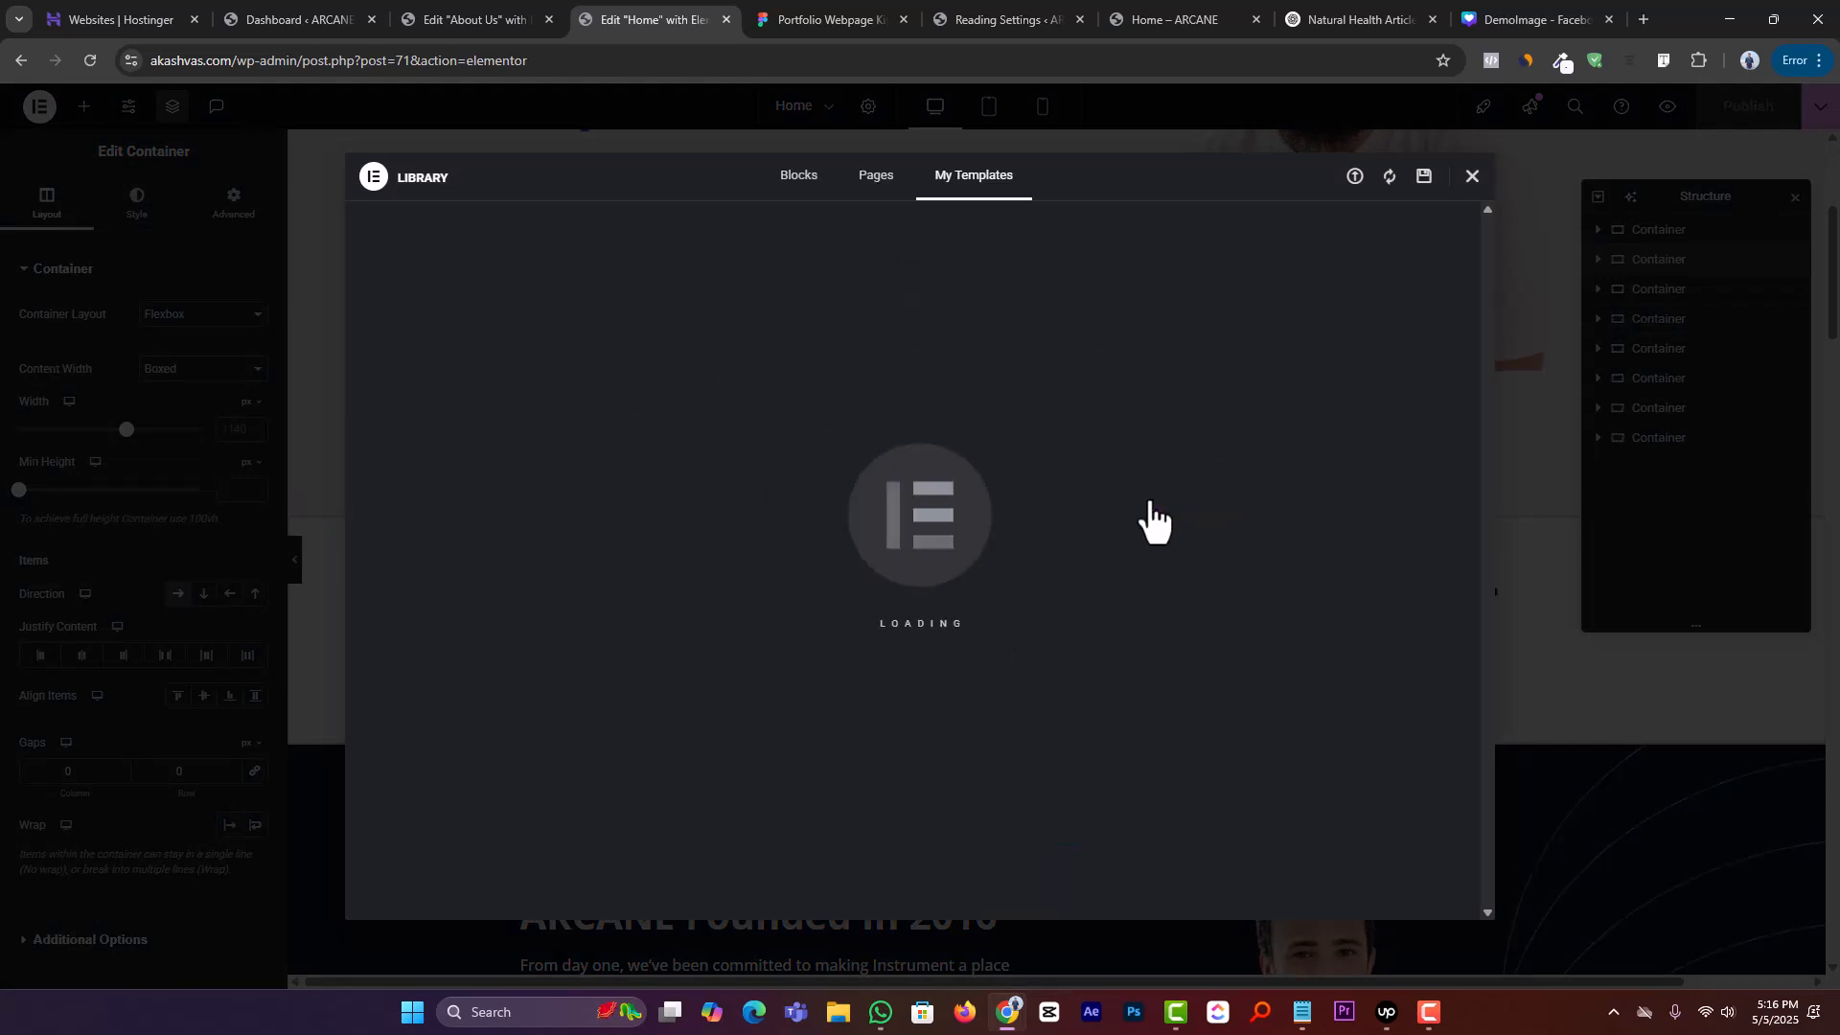
pyautogui.click(1471, 179)
# Insert the saved Counter template below the About us hero without applying its page settings, and publish the page
pyautogui.click(472, 11)
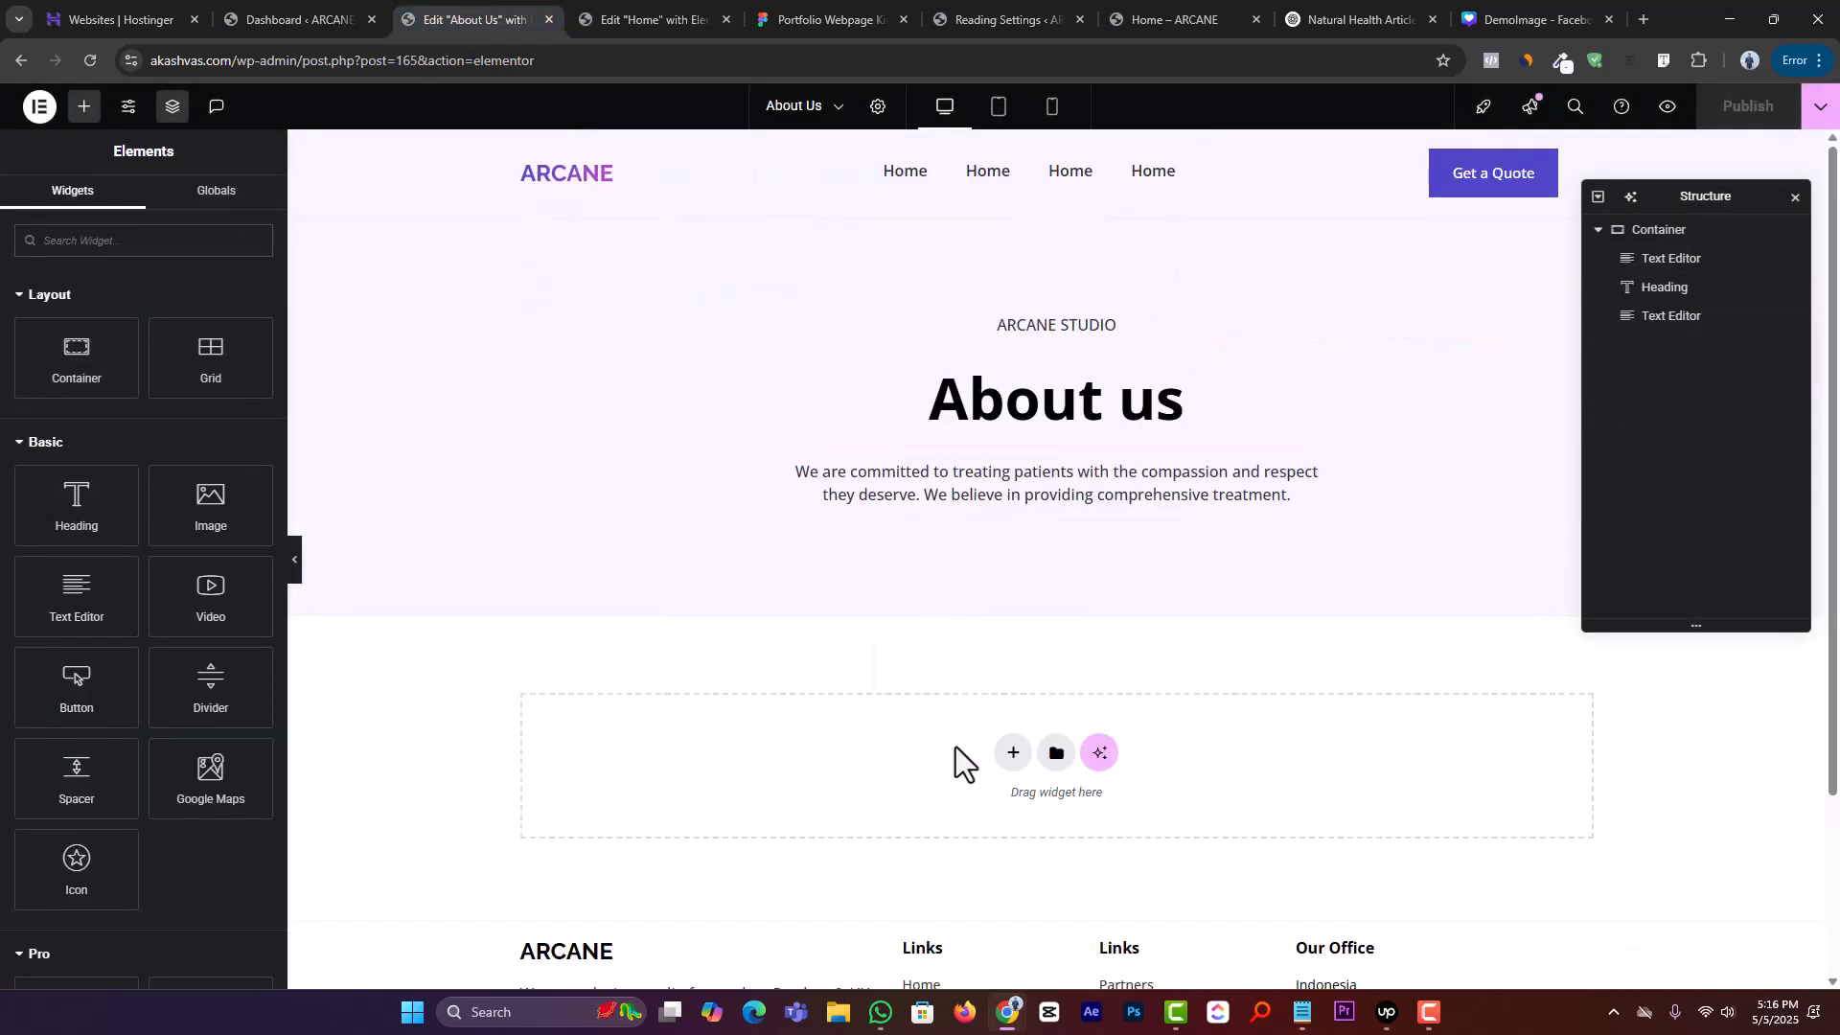
pyautogui.click(1055, 753)
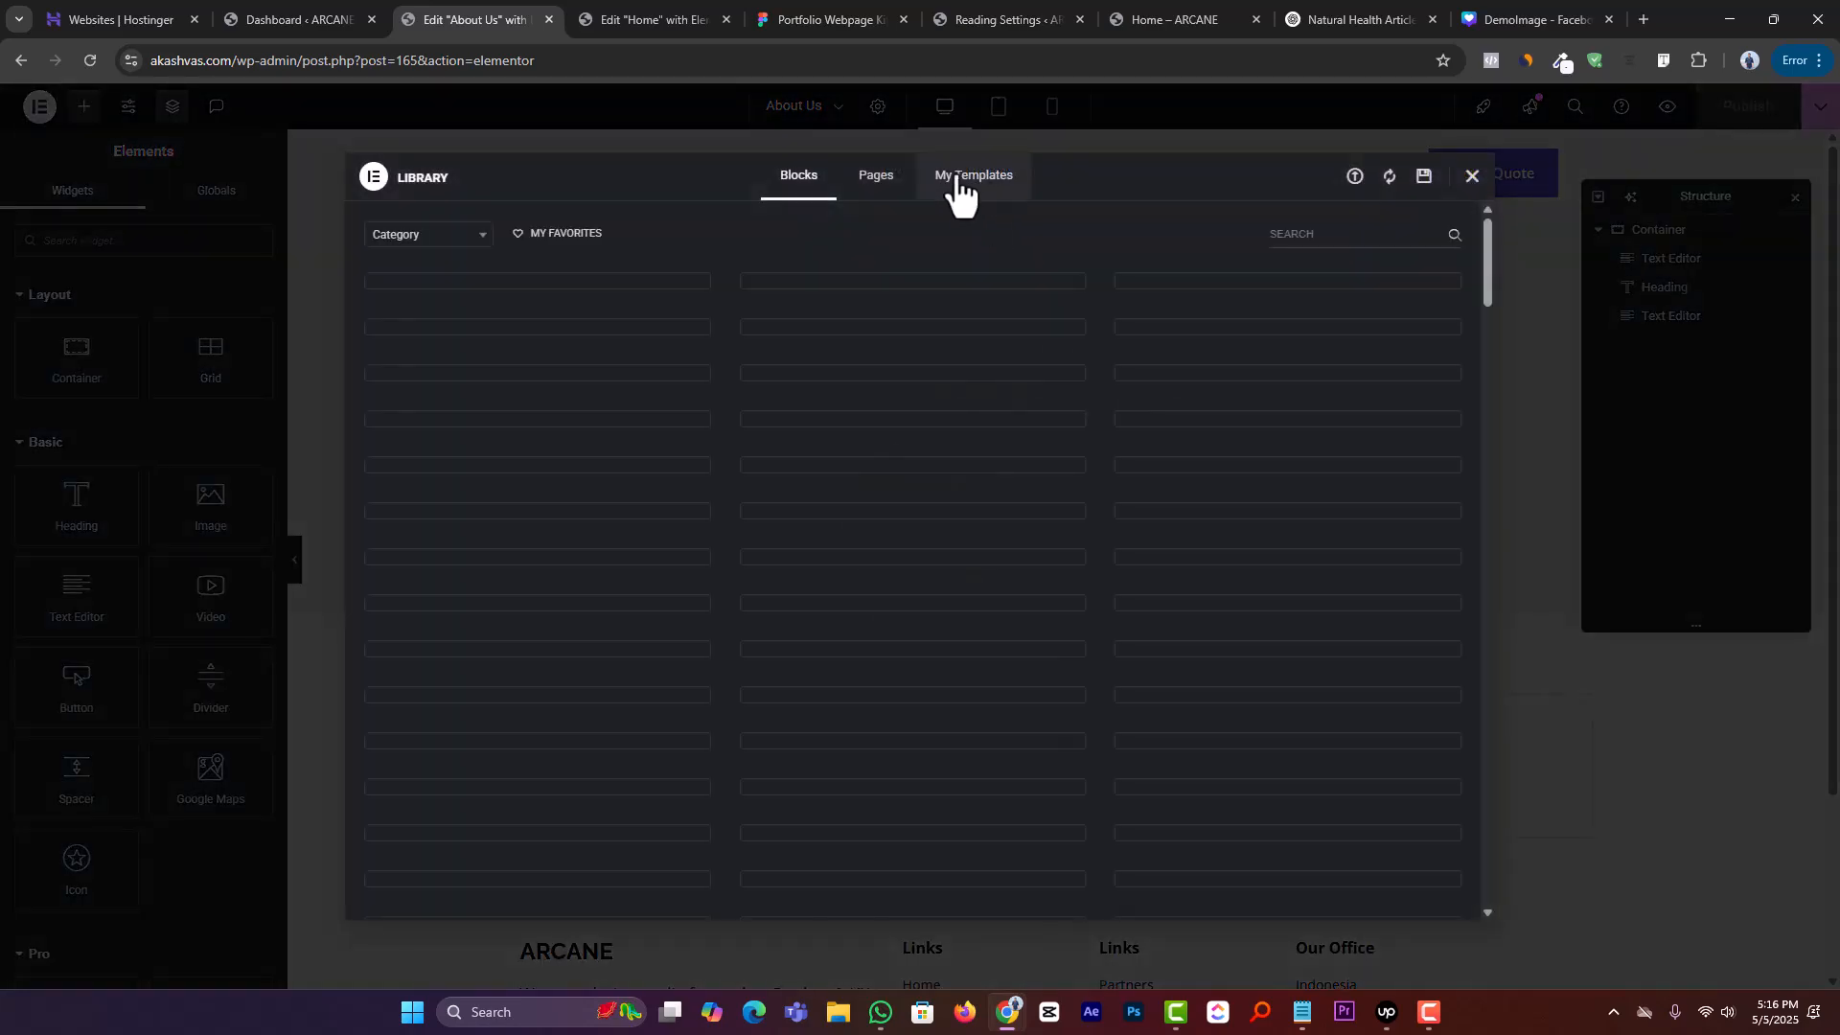
pyautogui.click(959, 191)
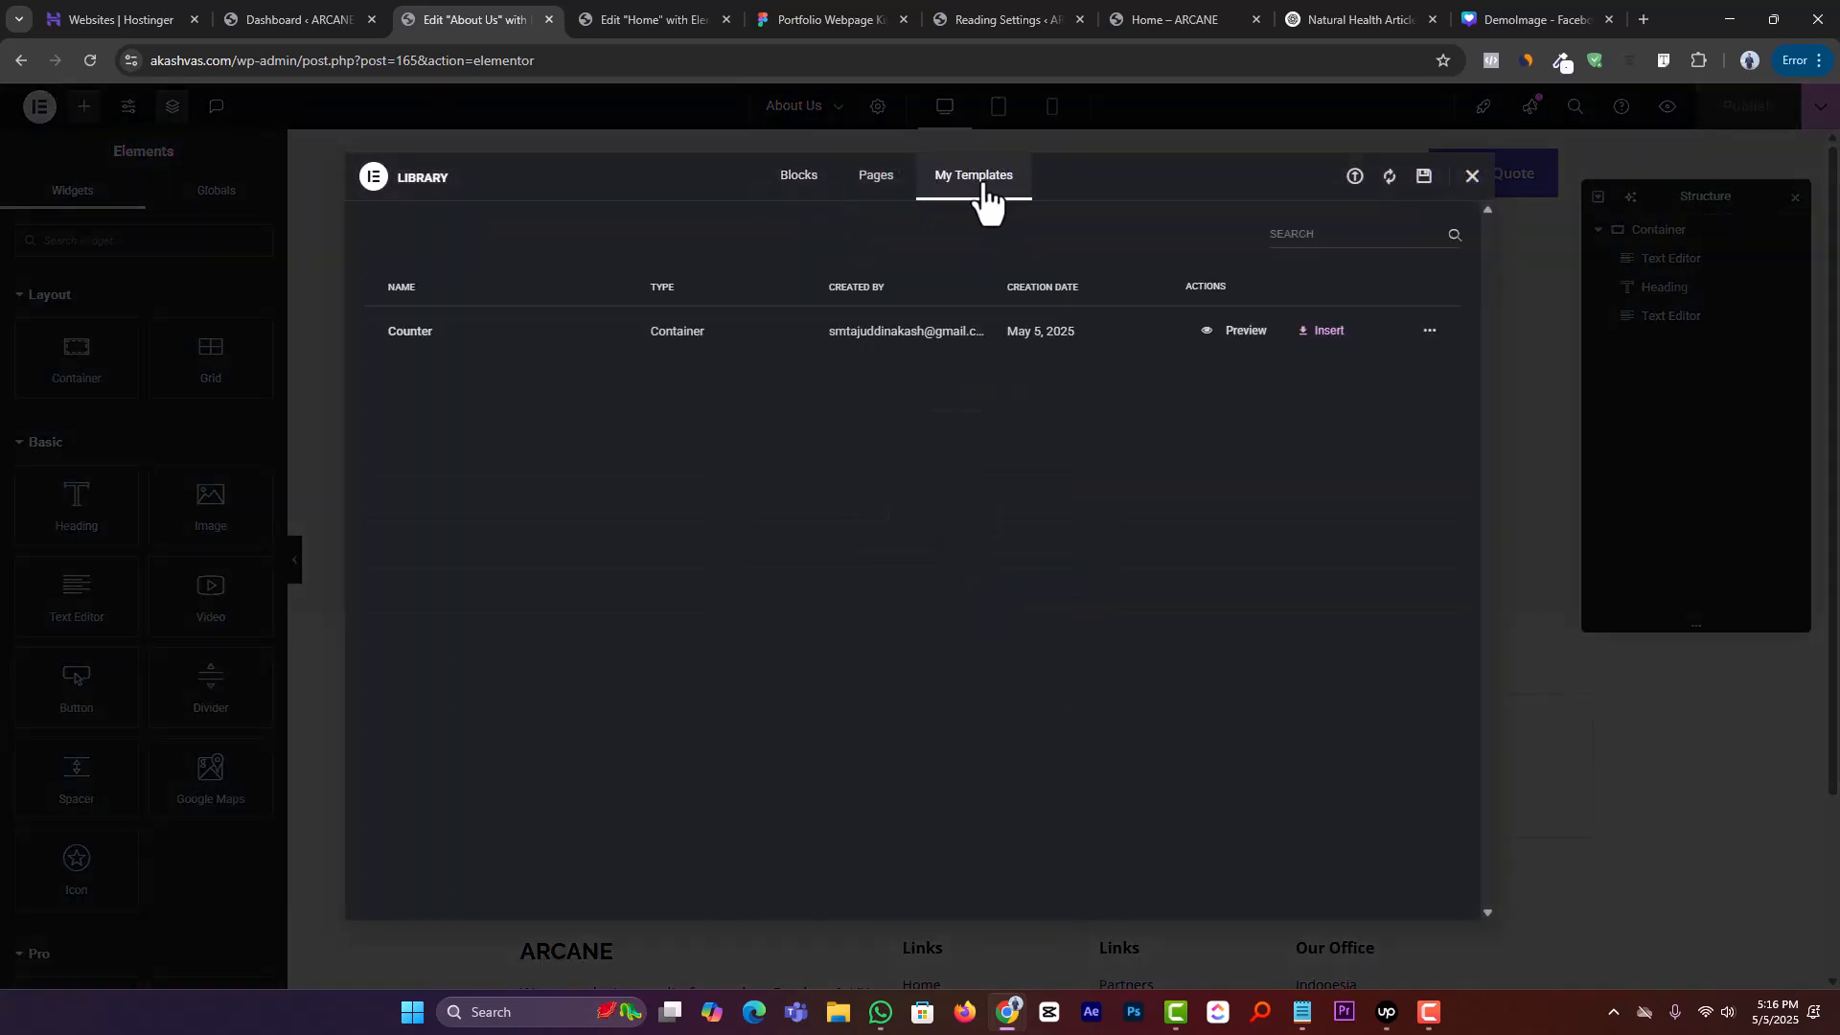
pyautogui.click(1331, 330)
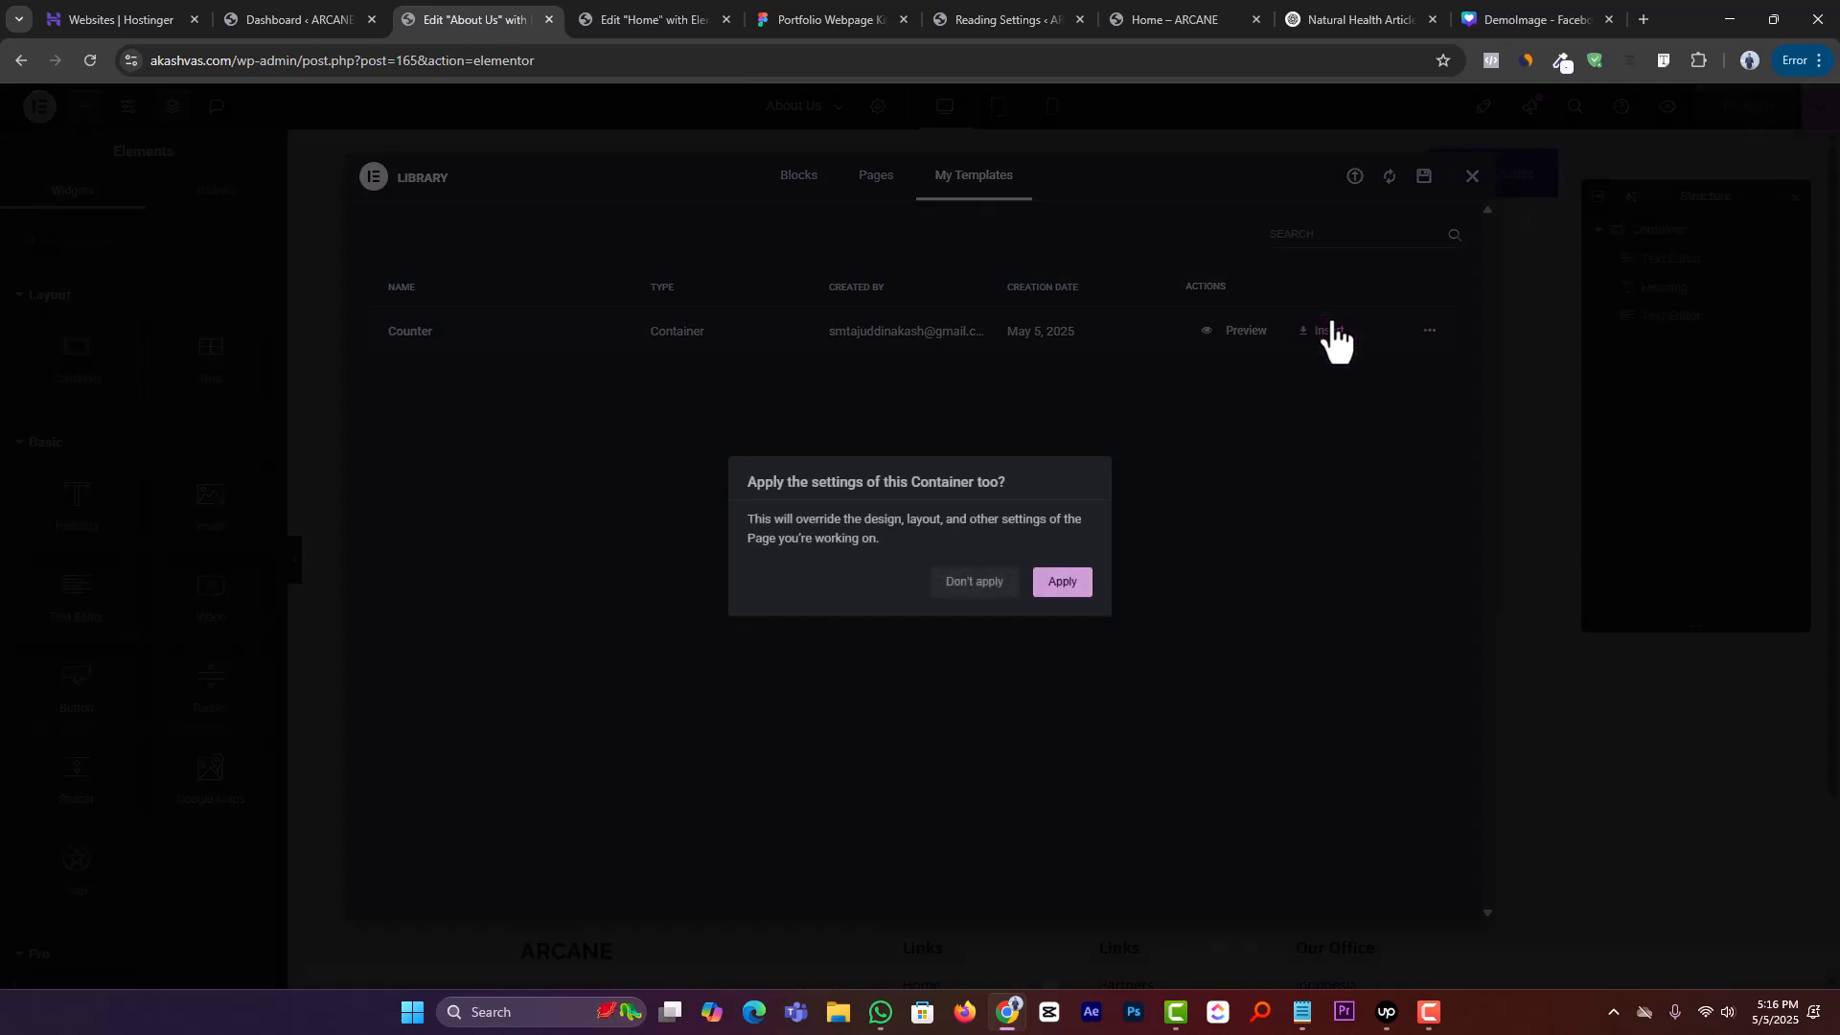
pyautogui.click(968, 585)
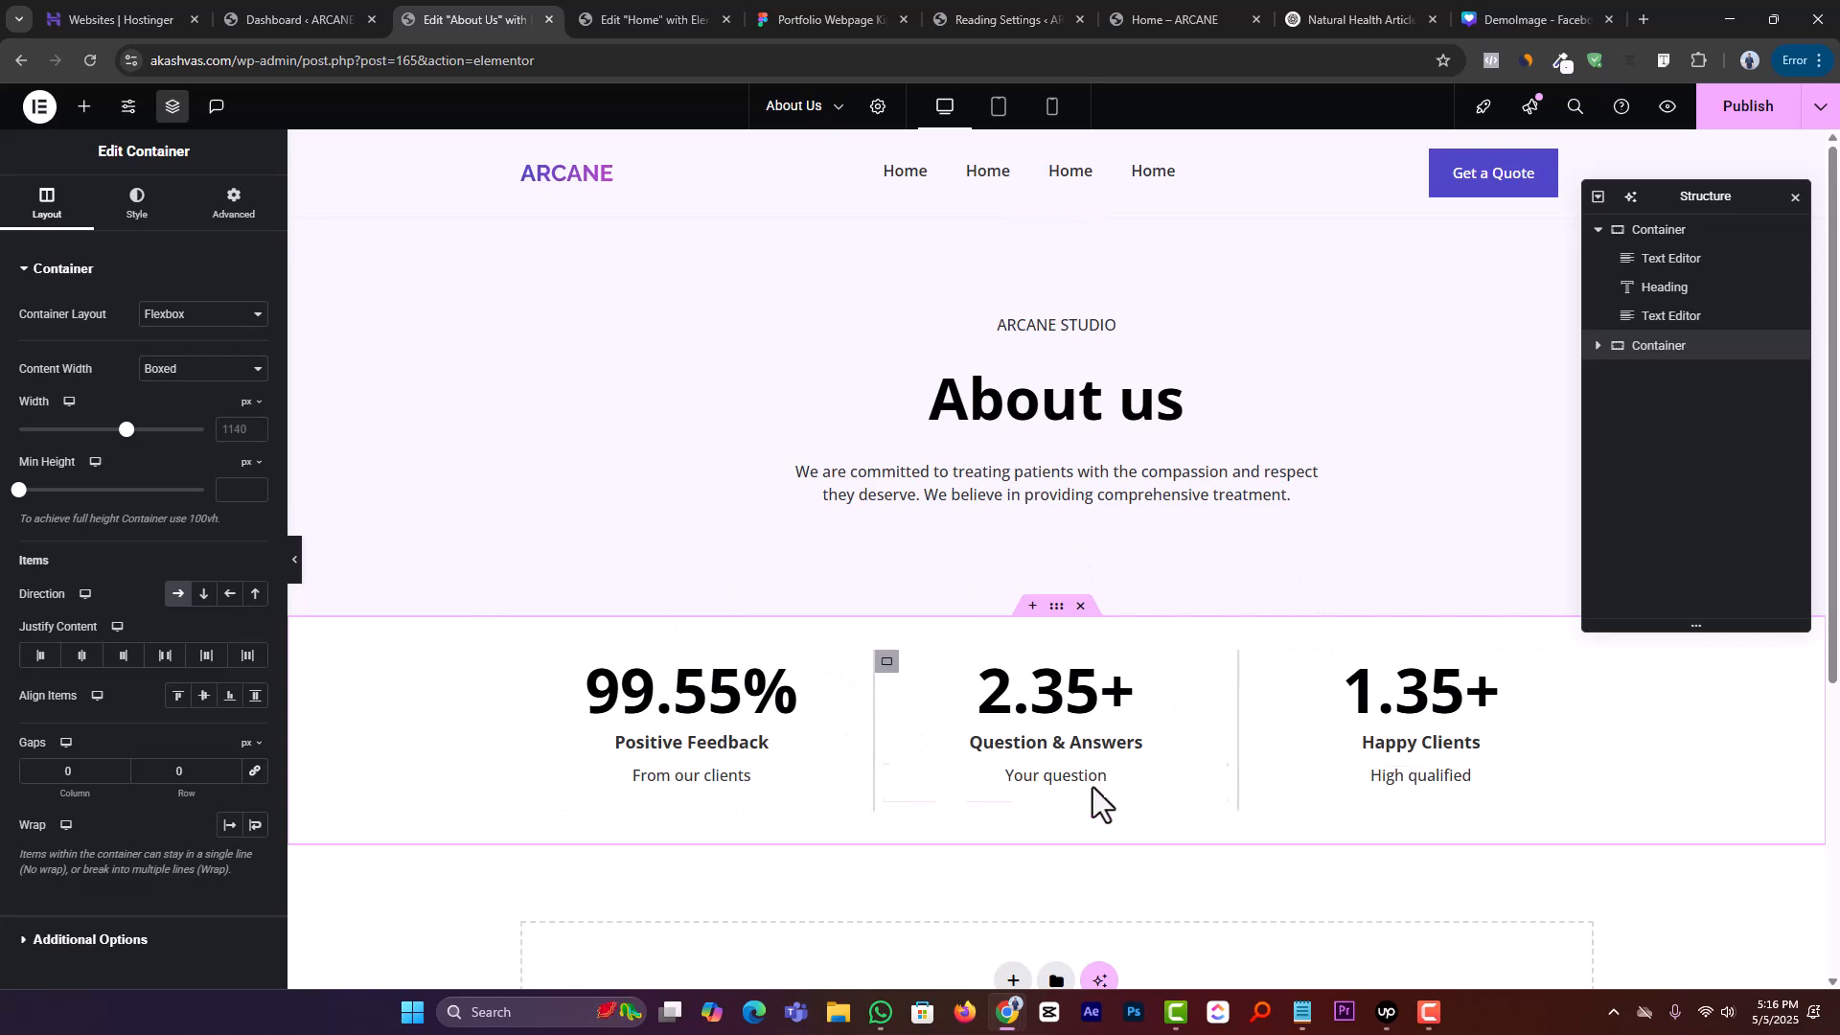
pyautogui.scroll(-2, 1093, 791)
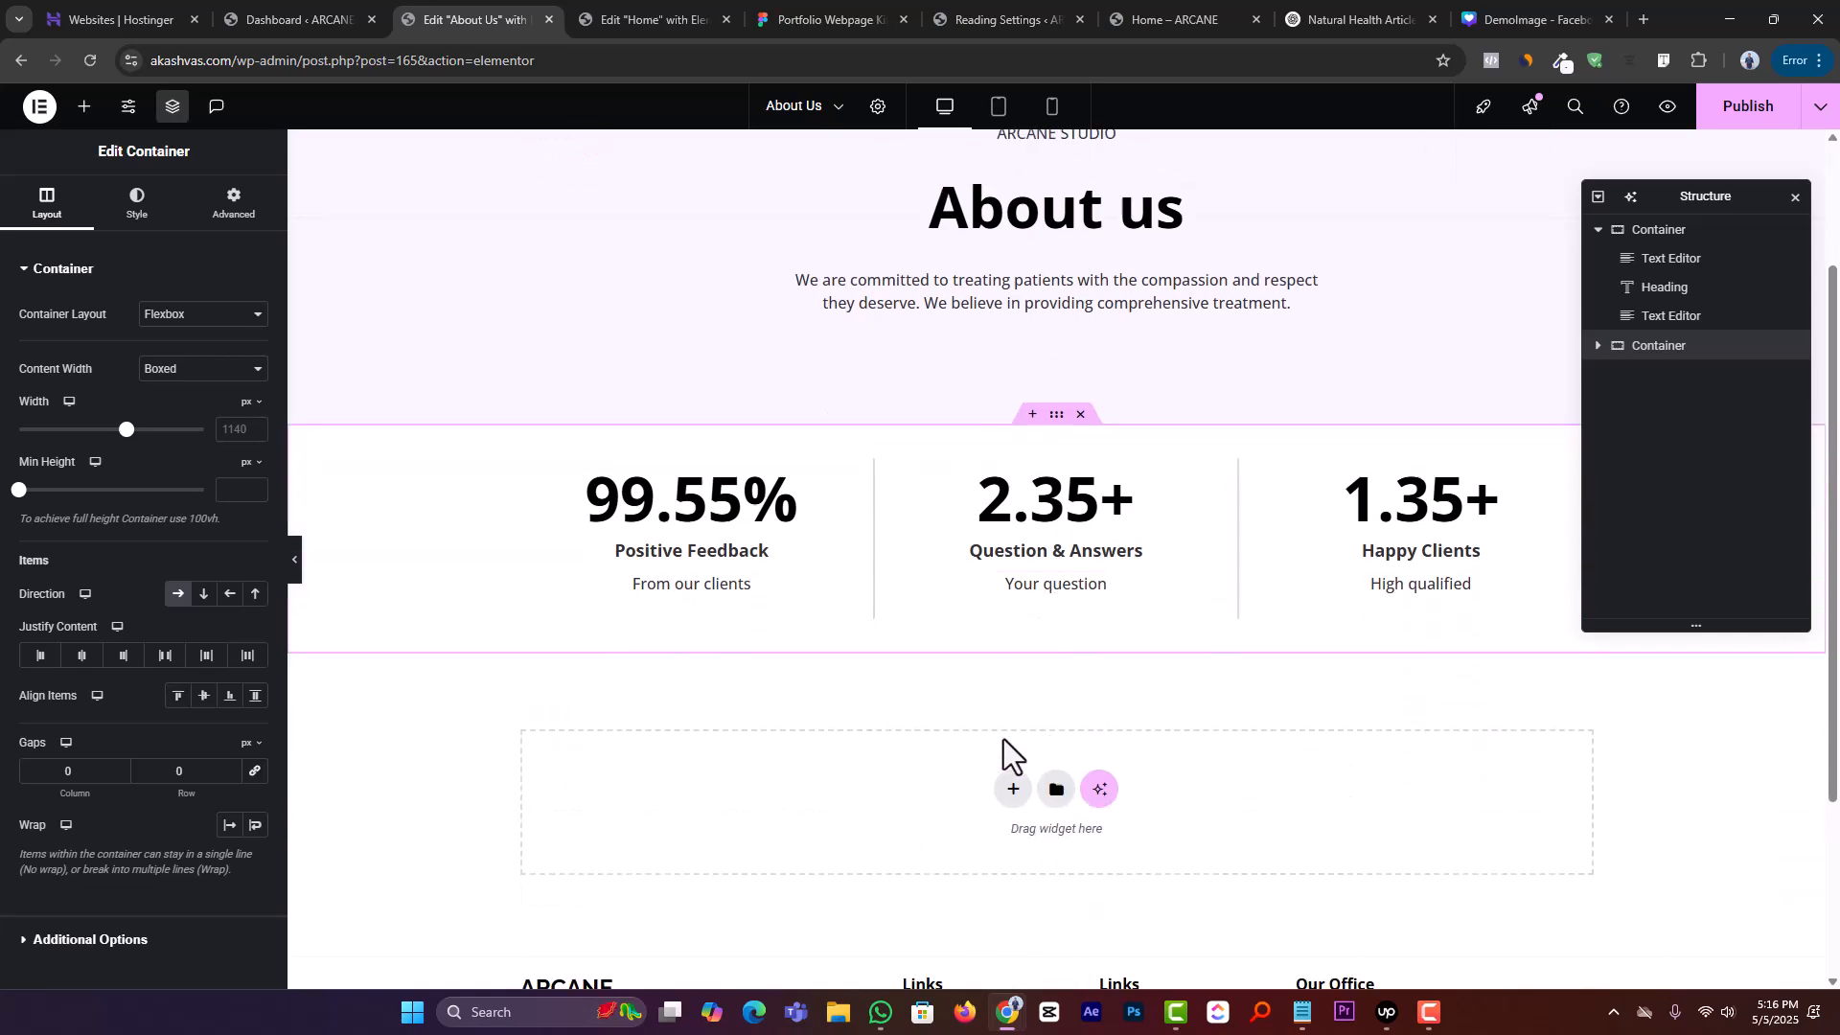
pyautogui.click(1754, 113)
# Check the "What I do for My Customers" section in Figma and add a single column container below the About Us statistics
pyautogui.moveTo(793, 20); pyautogui.dragTo(614, 12)
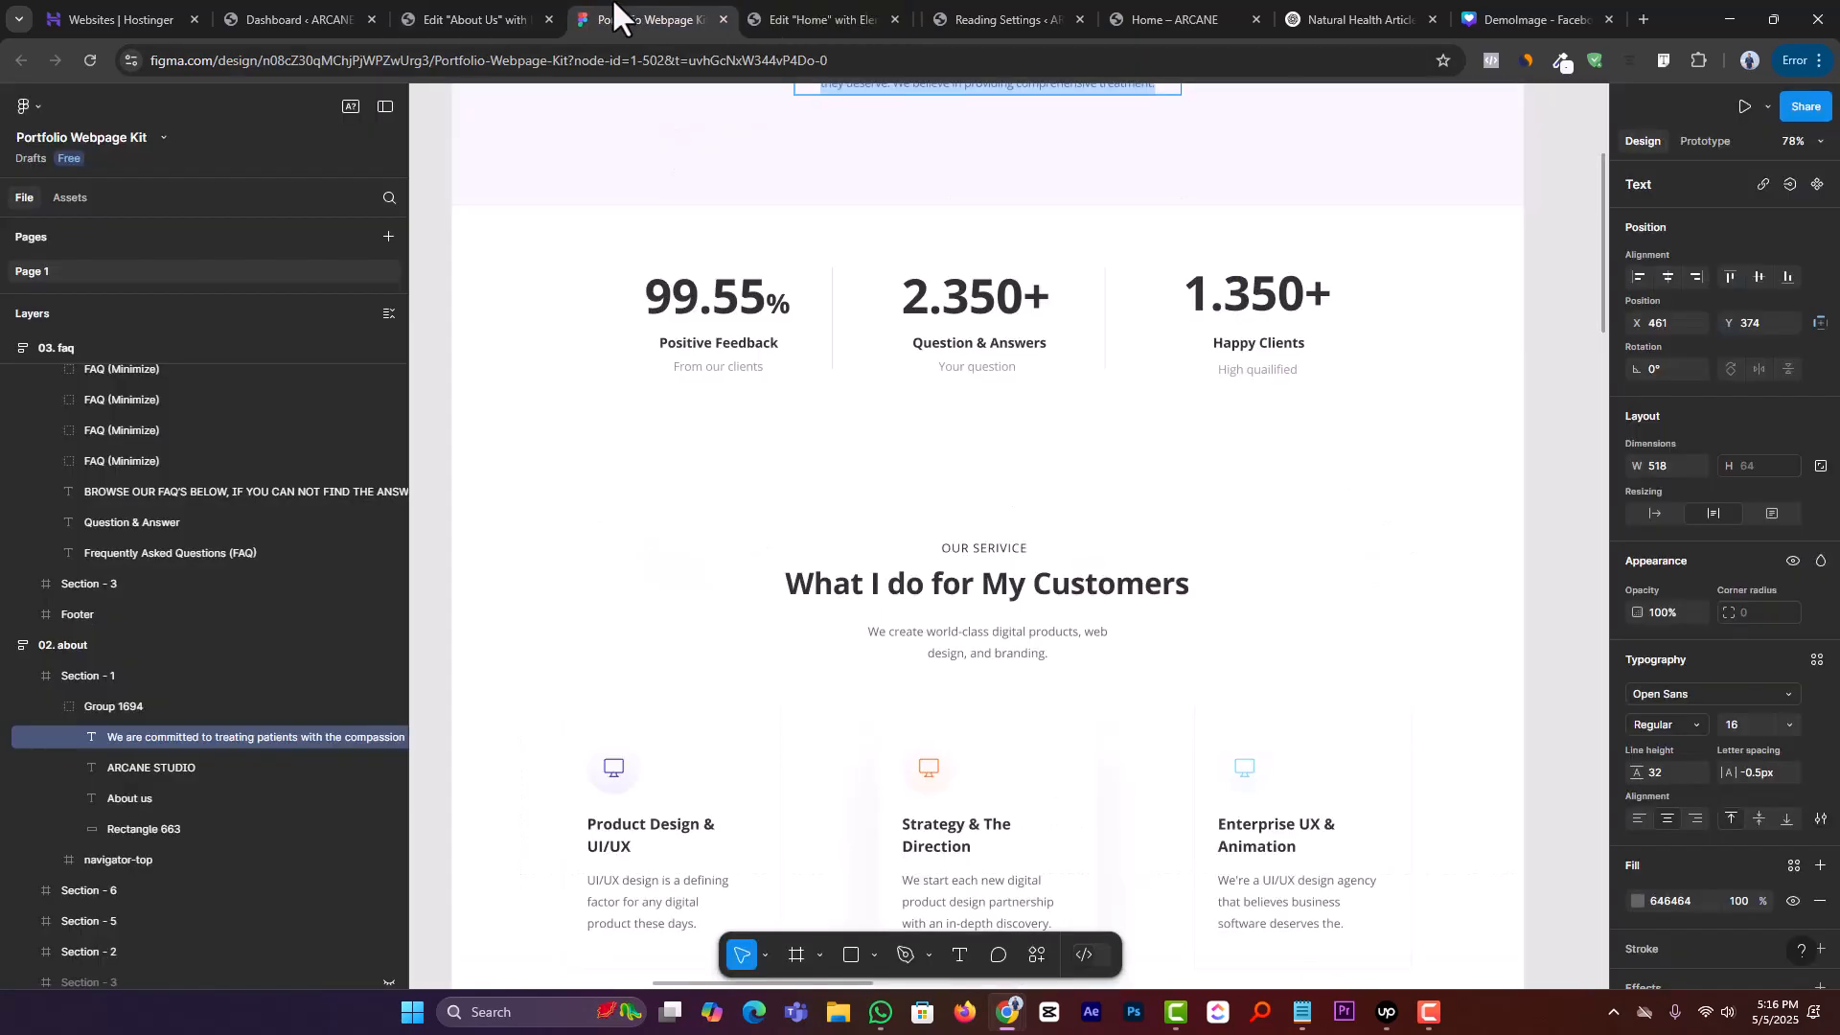
pyautogui.scroll(-1, 1018, 503)
pyautogui.scroll(-3, 1016, 498)
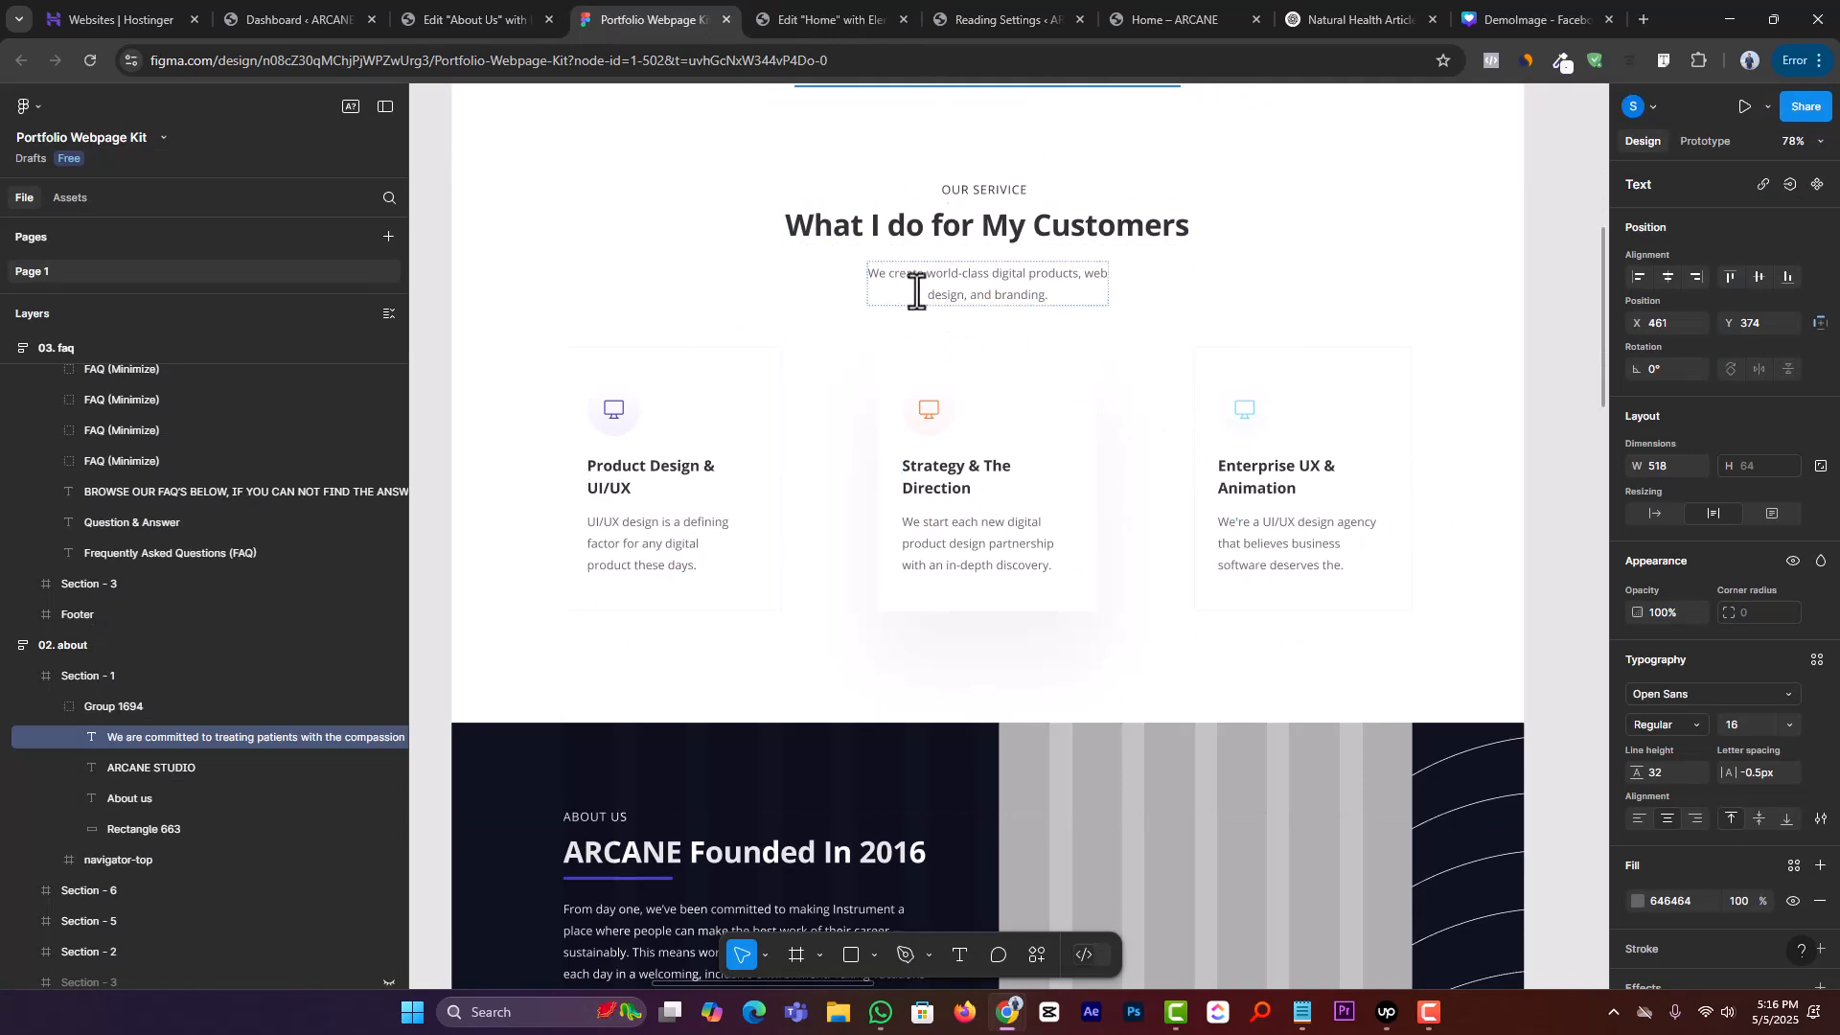
pyautogui.scroll(1, 987, 350)
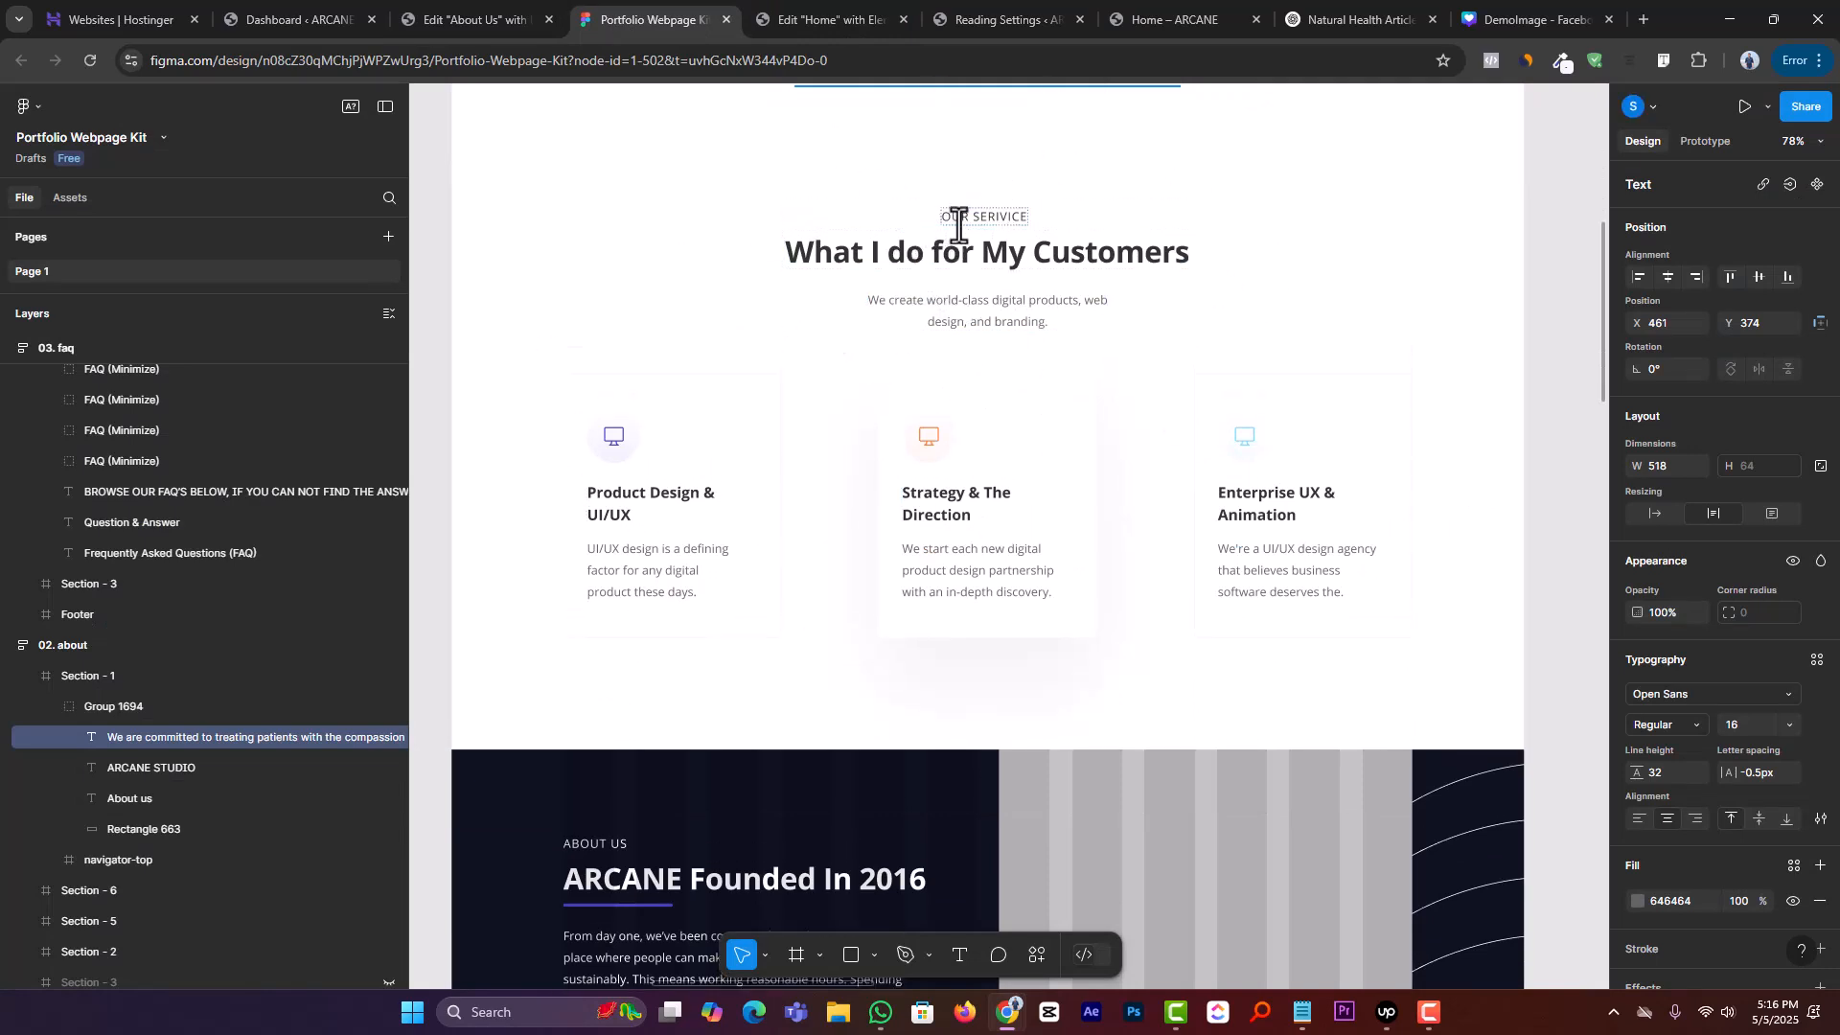
pyautogui.scroll(1, 979, 300)
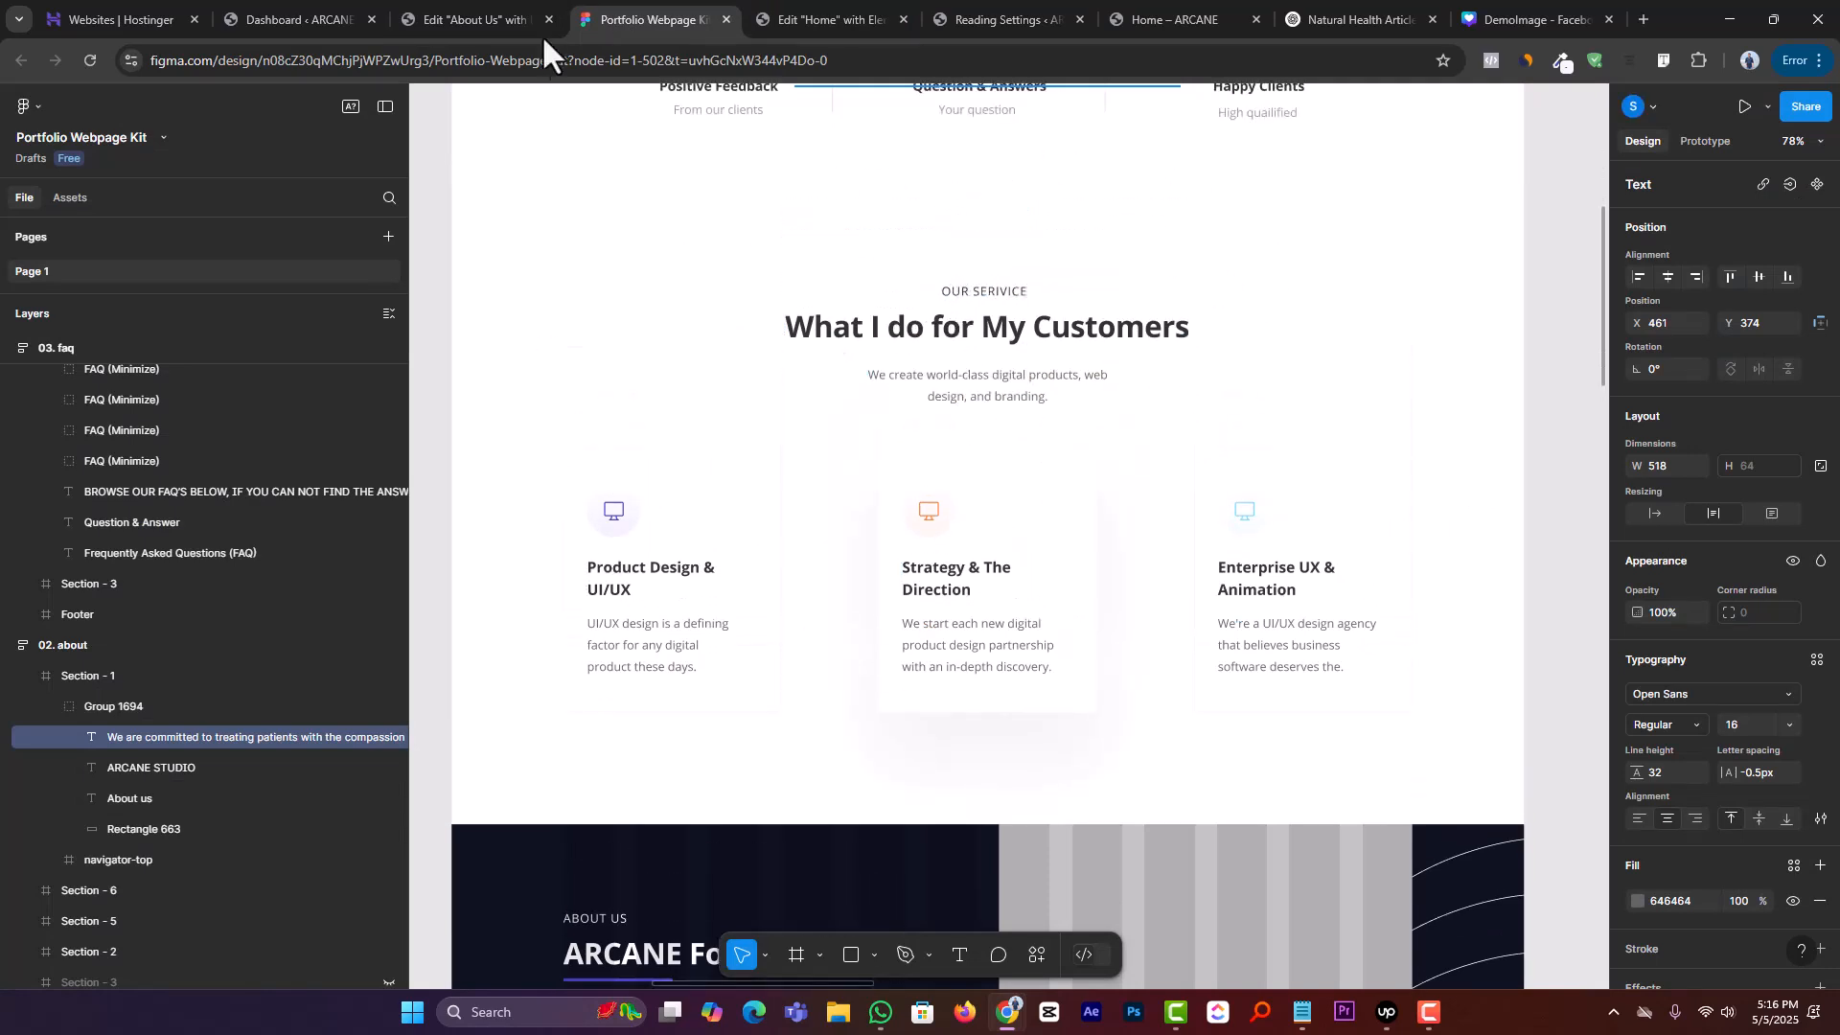
pyautogui.click(479, 19)
pyautogui.click(1014, 792)
pyautogui.click(980, 845)
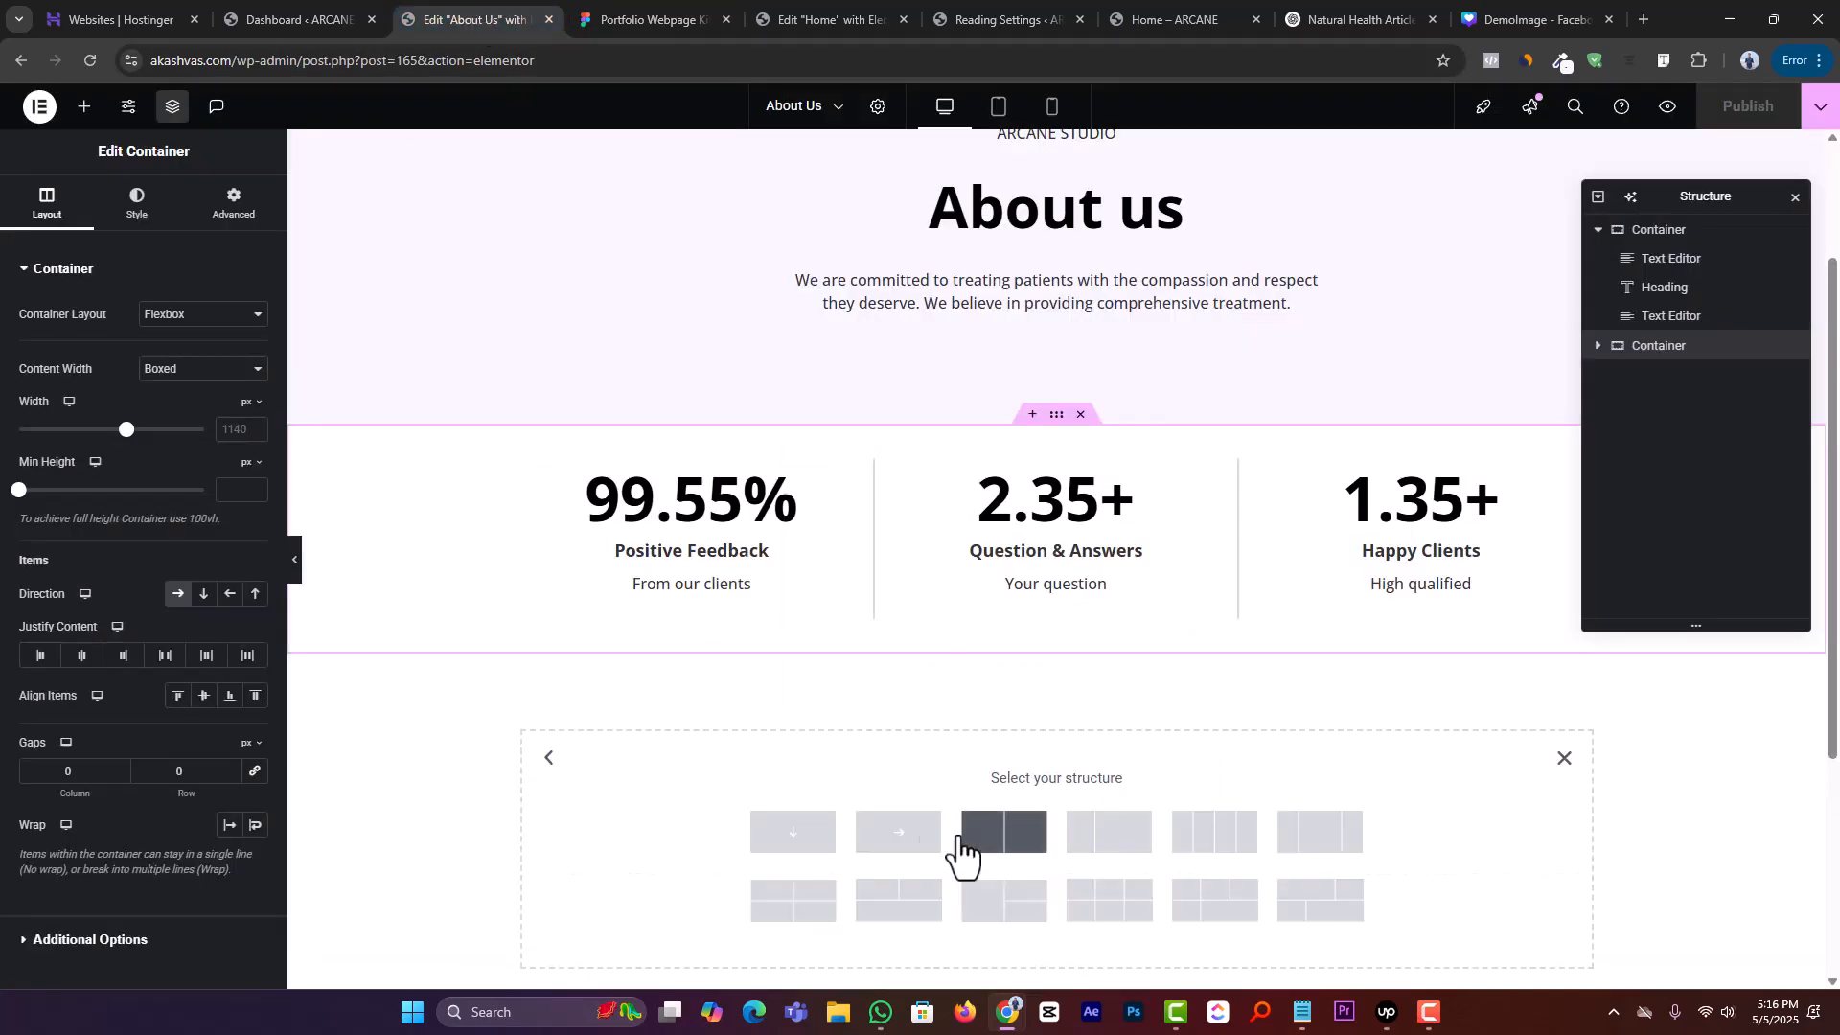
pyautogui.click(805, 855)
# Check the "What I do for My Customers" design in Figma and add a Text Editor widget to the empty container below the statistics
pyautogui.click(671, 17)
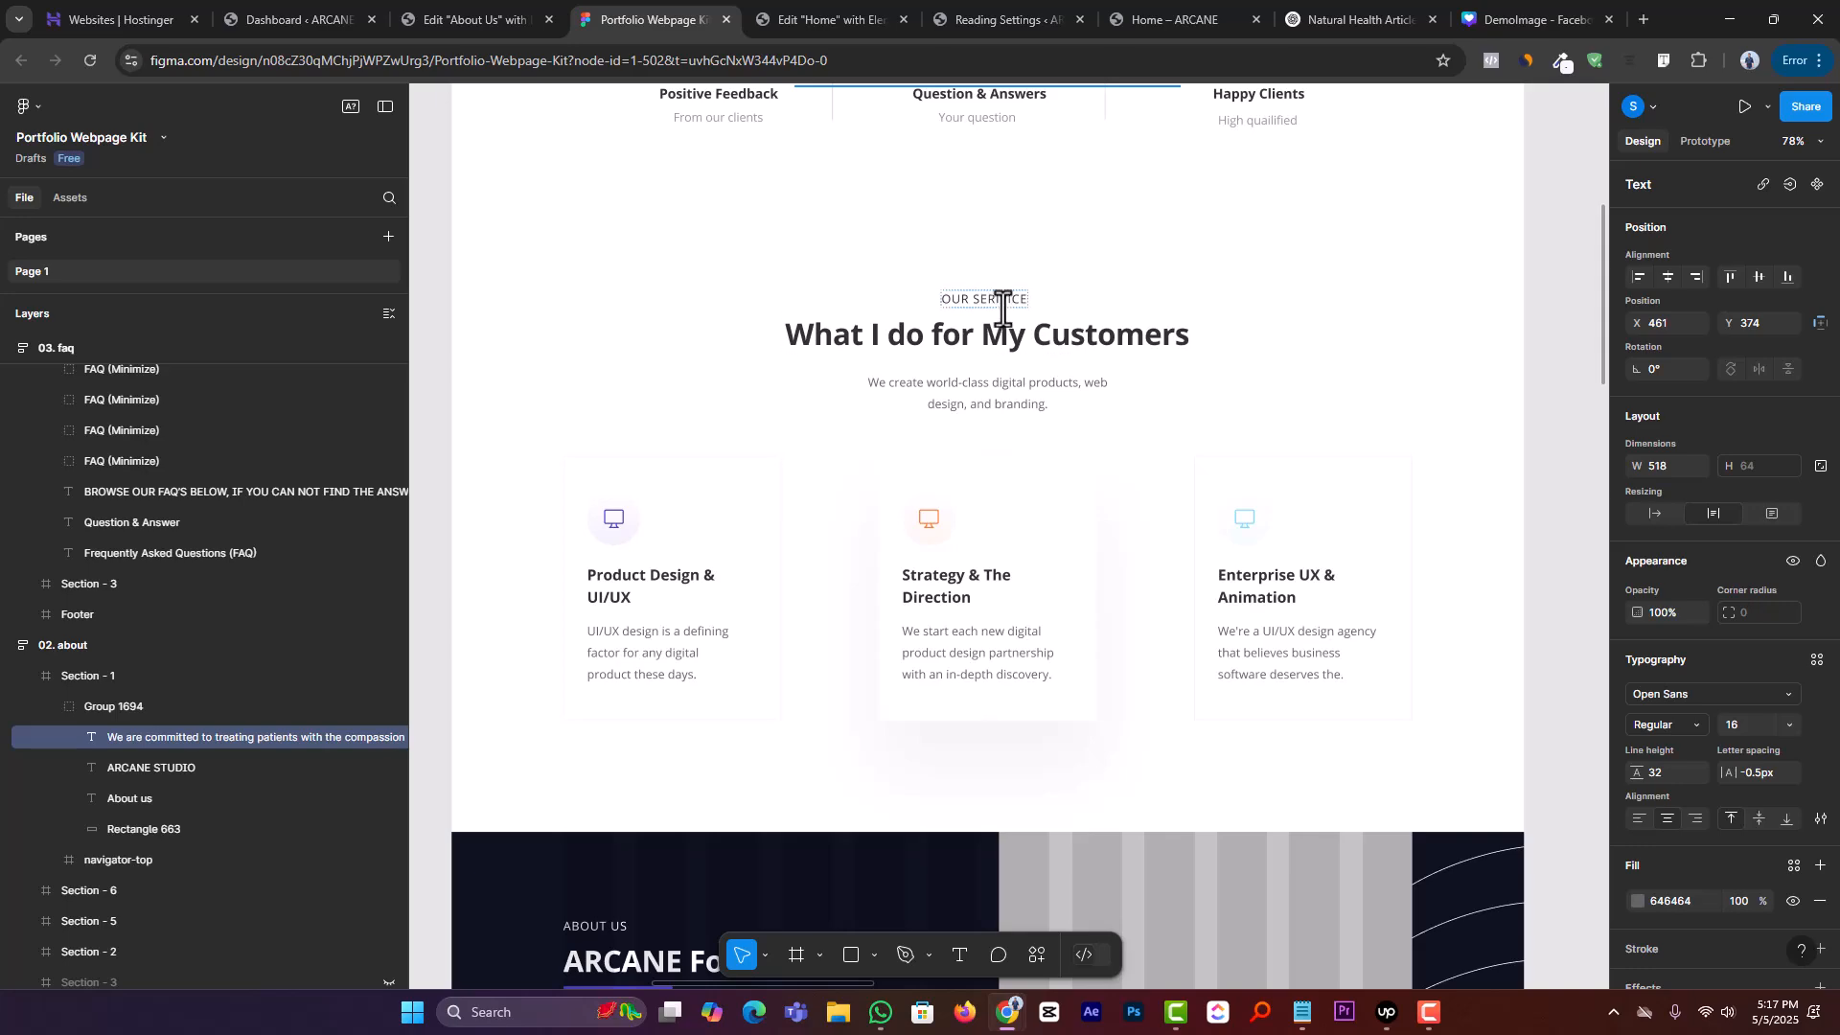
pyautogui.click(470, 19)
pyautogui.scroll(-2, 860, 653)
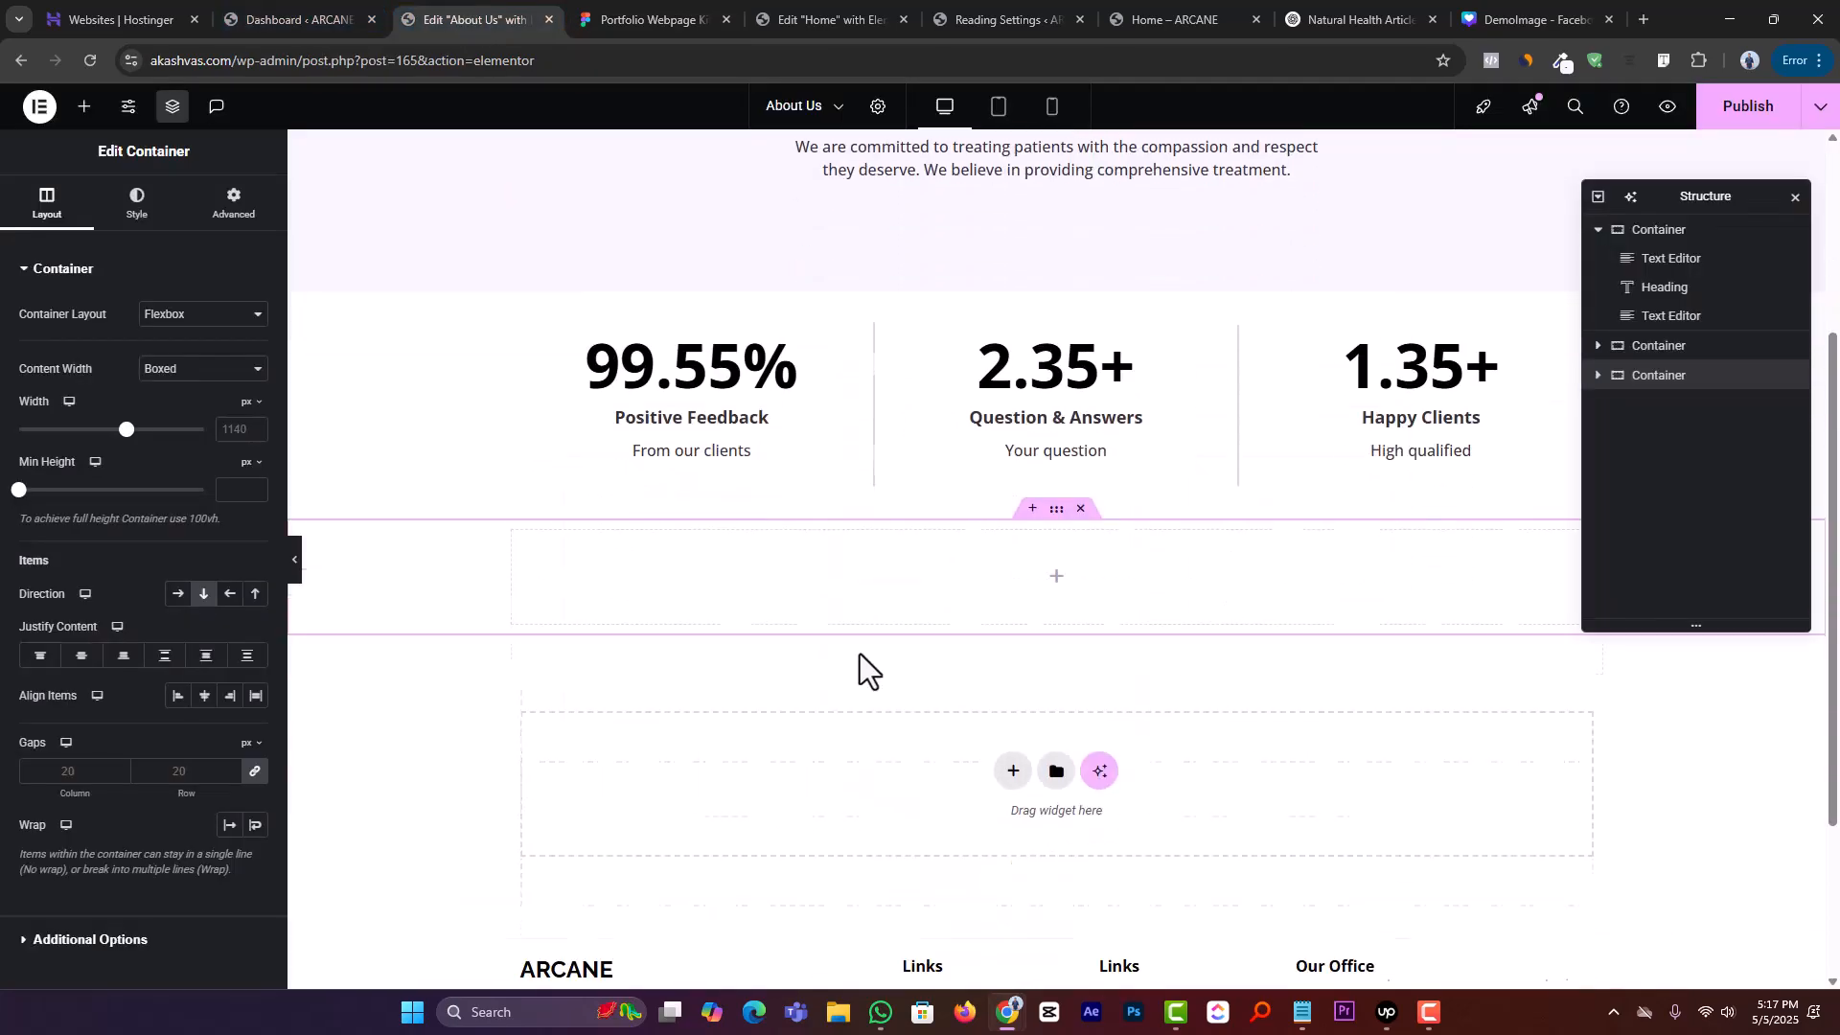
pyautogui.click(84, 106)
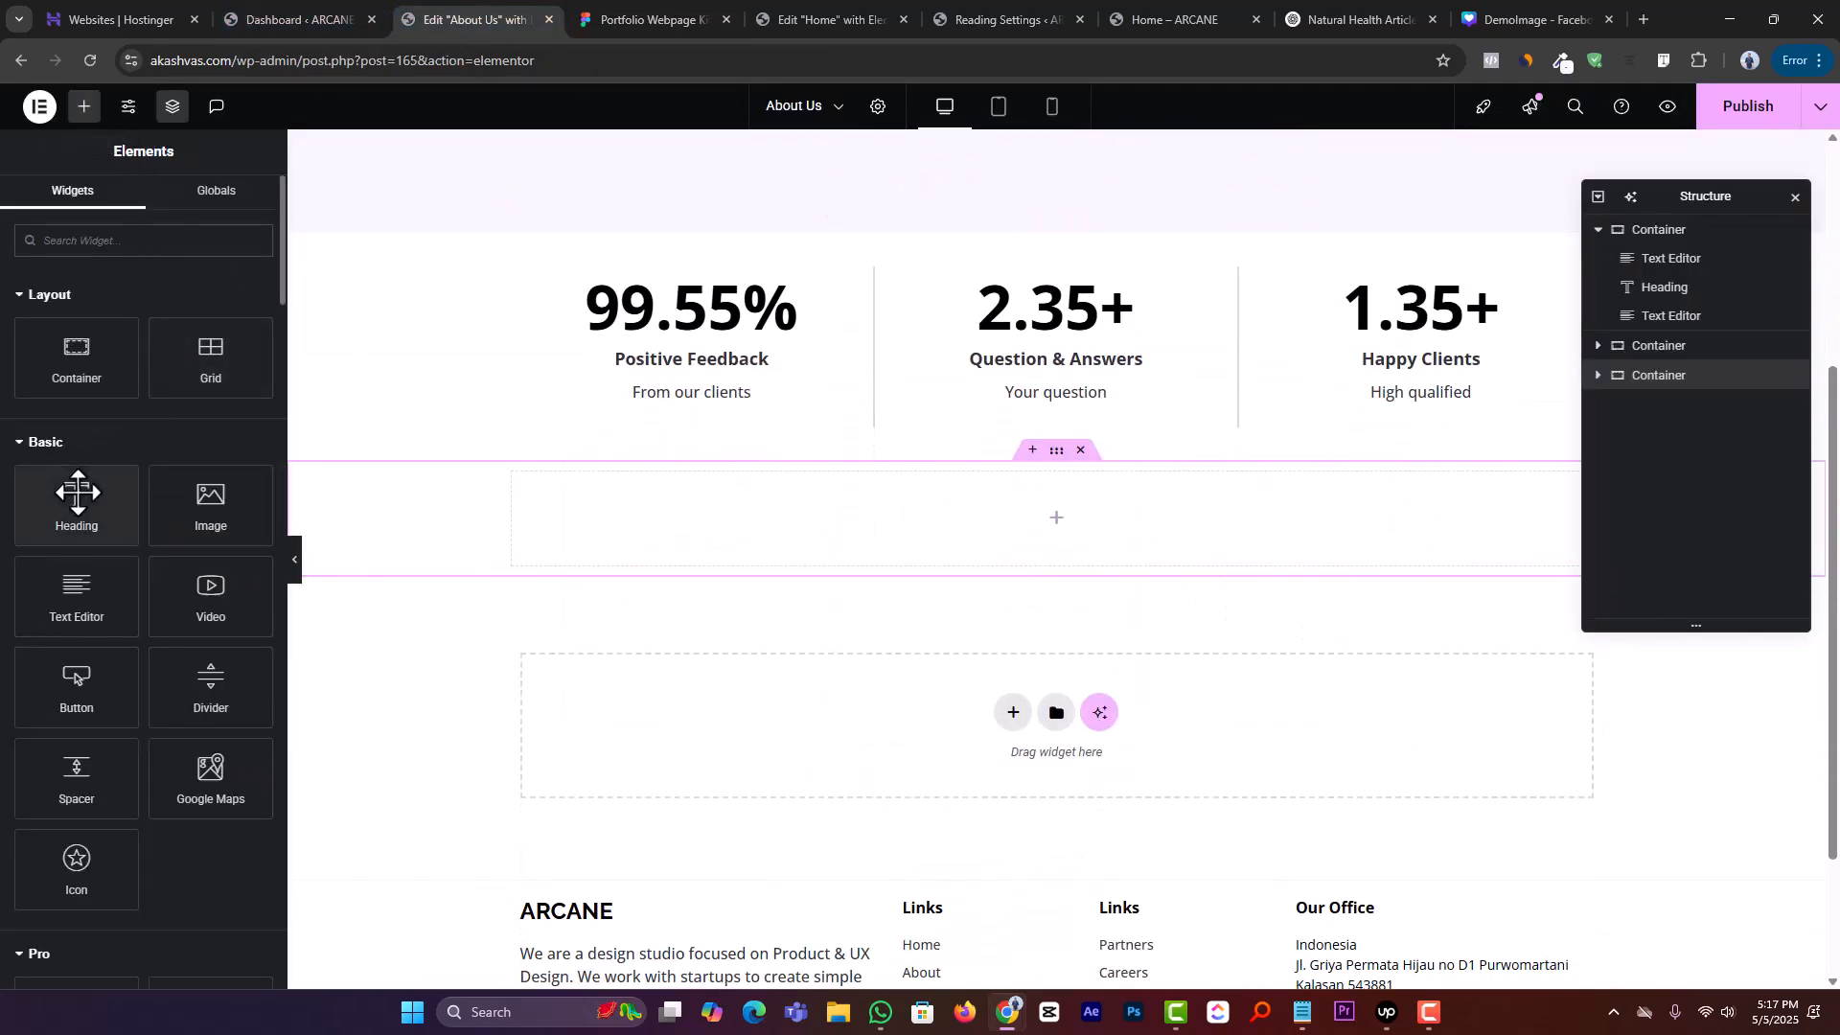
pyautogui.moveTo(96, 604); pyautogui.dragTo(539, 522)
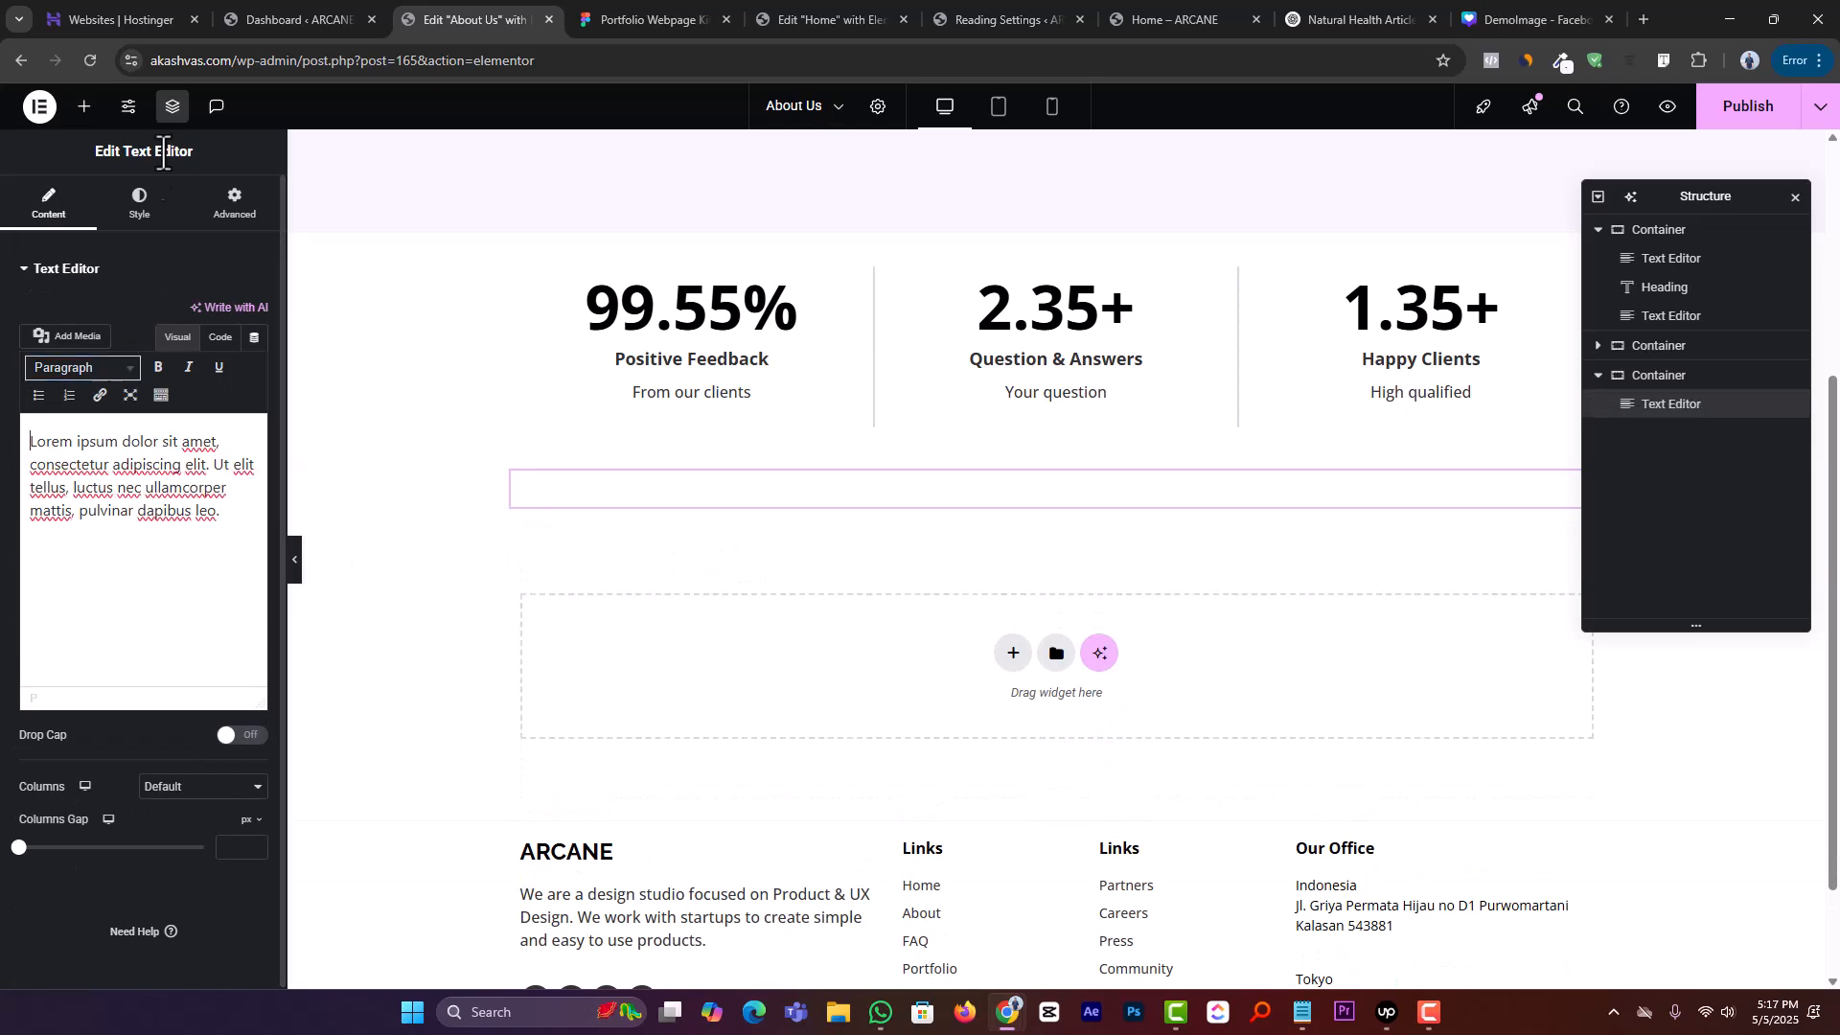
# Replace the new widget's placeholder text with the small section label copied from Figma, correcting its spelling to "our service"
pyautogui.click(652, 19)
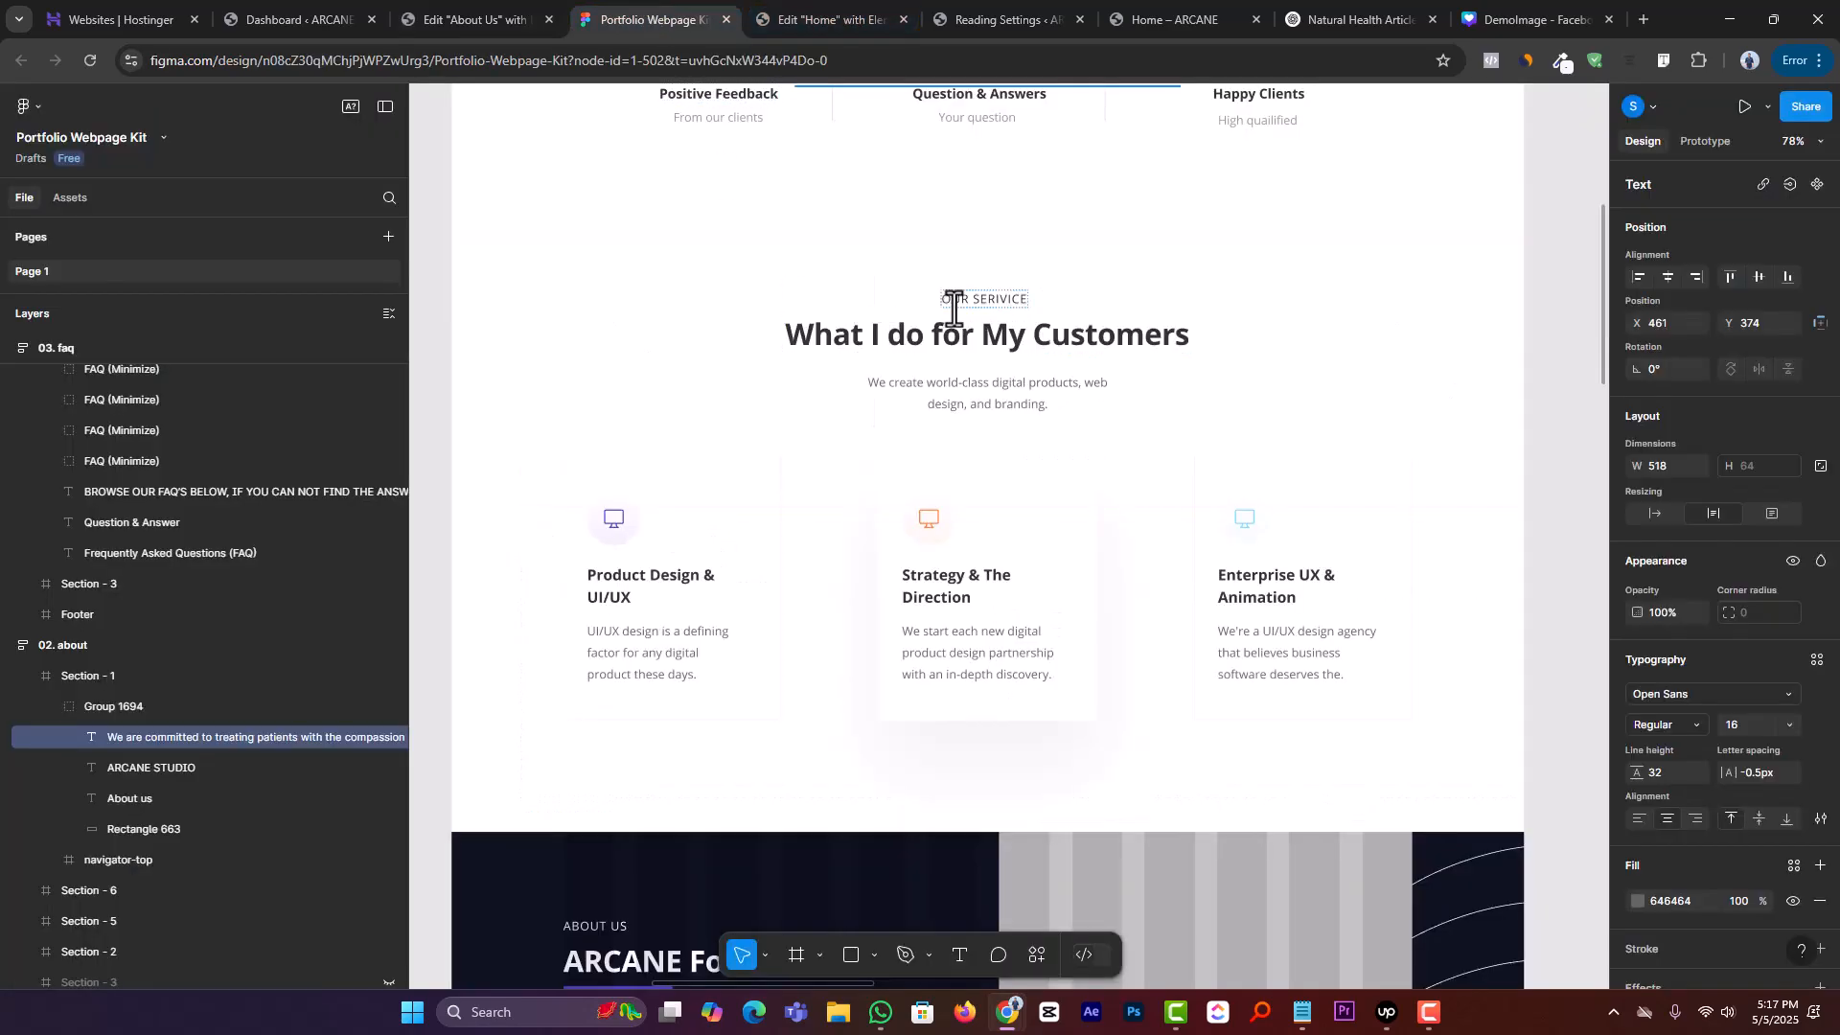
pyautogui.doubleClick(968, 298)
pyautogui.click(467, 14)
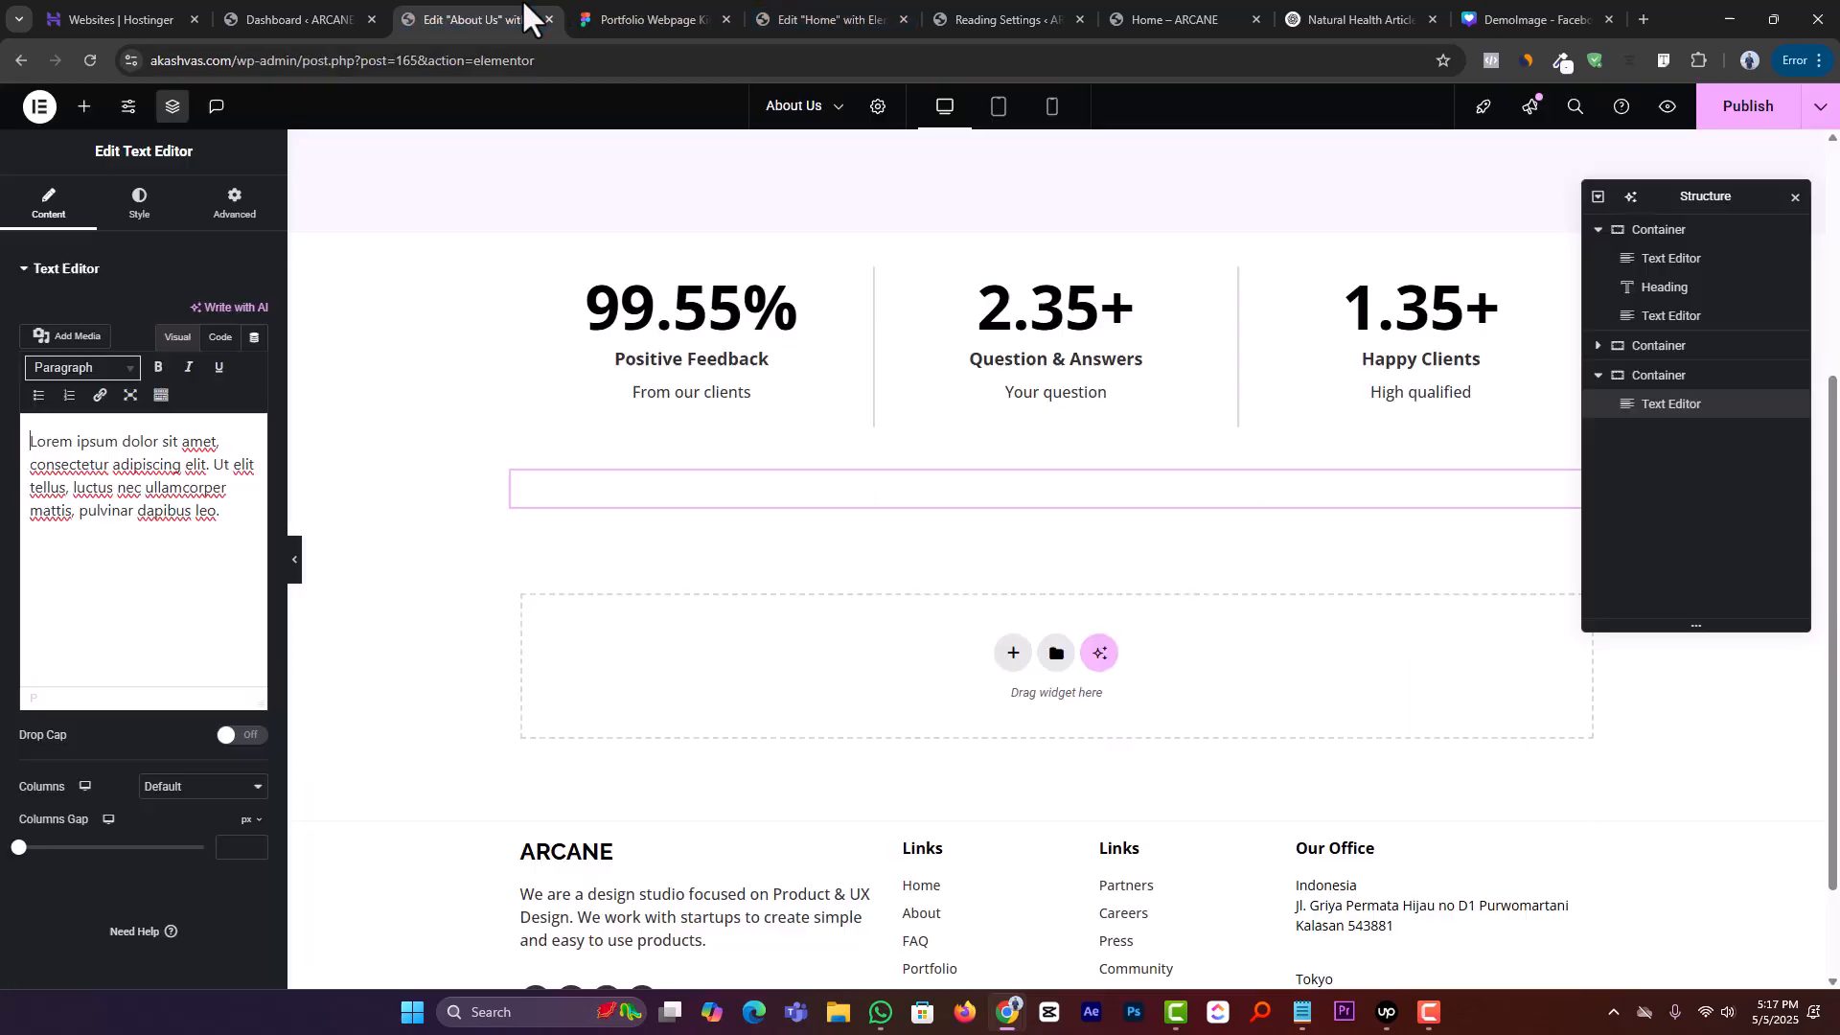
pyautogui.click(178, 462)
pyautogui.hotkey('ctrl', 'a')
pyautogui.write('our serivice')
pyautogui.rightClick(79, 444)
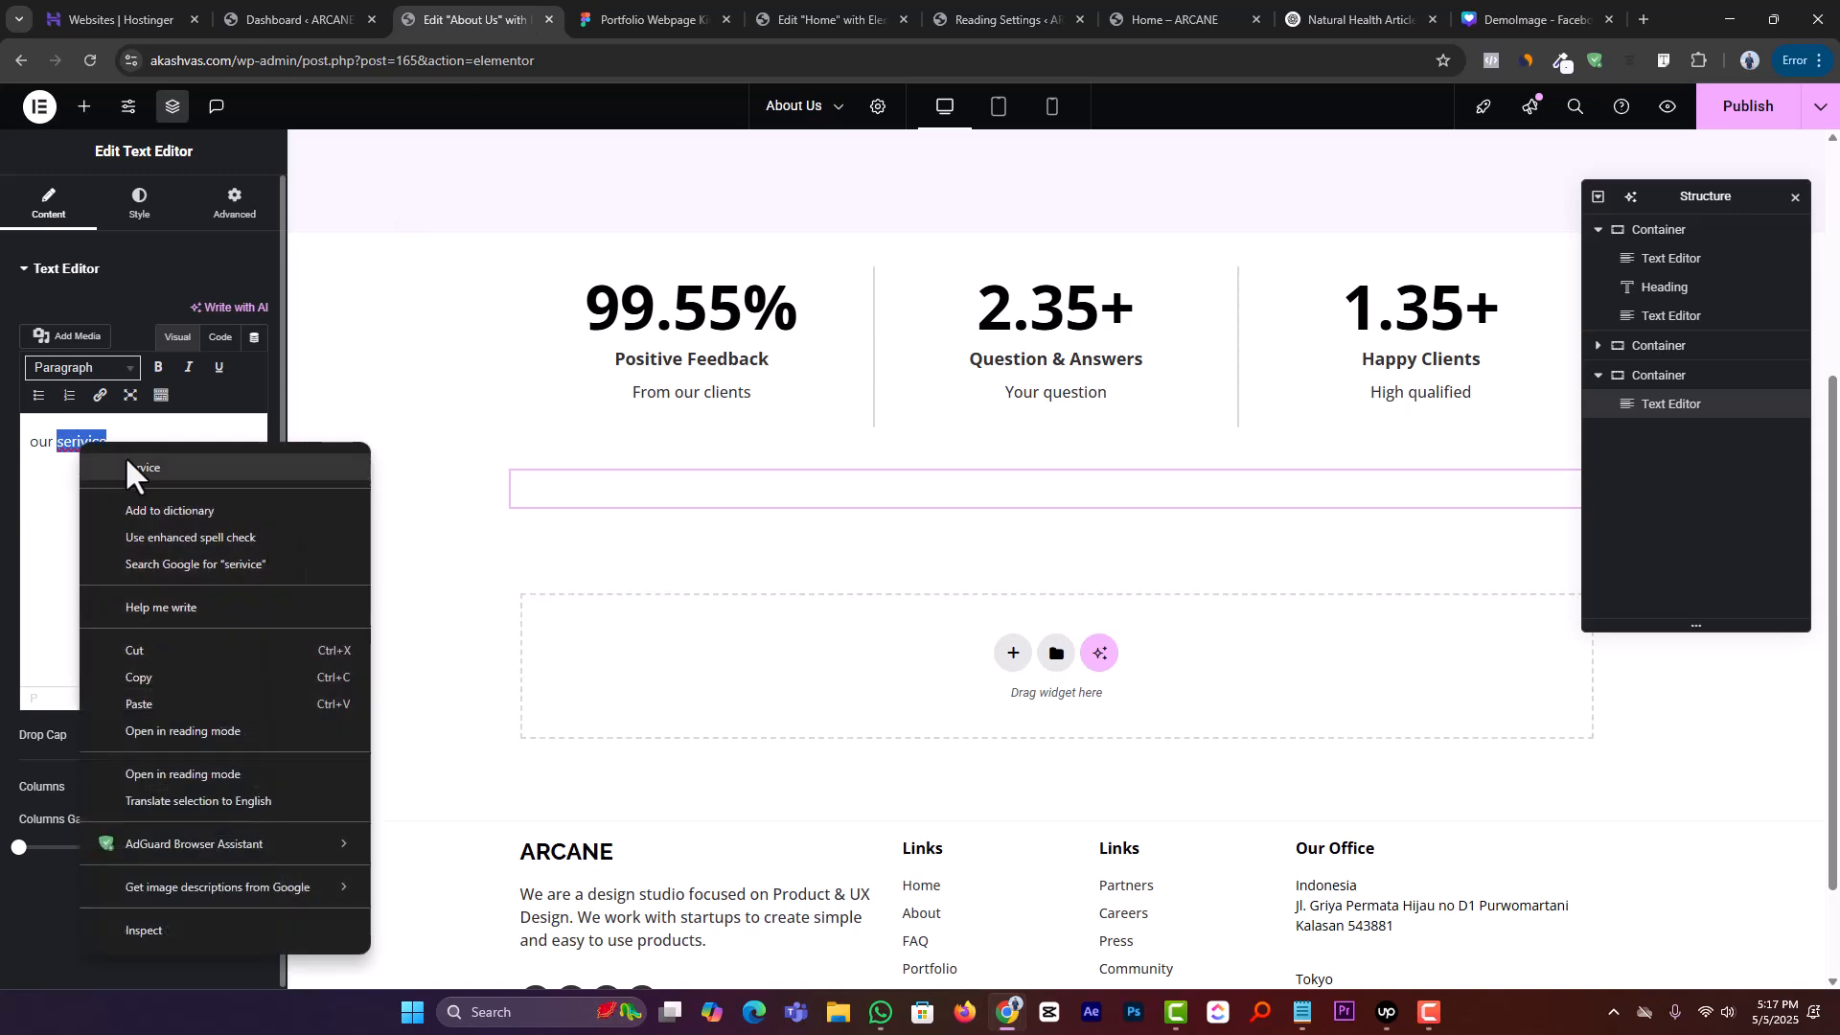
pyautogui.click(142, 206)
# Set the "our service" label's typography to size 16 px and weight 500 (Medium)
pyautogui.click(142, 207)
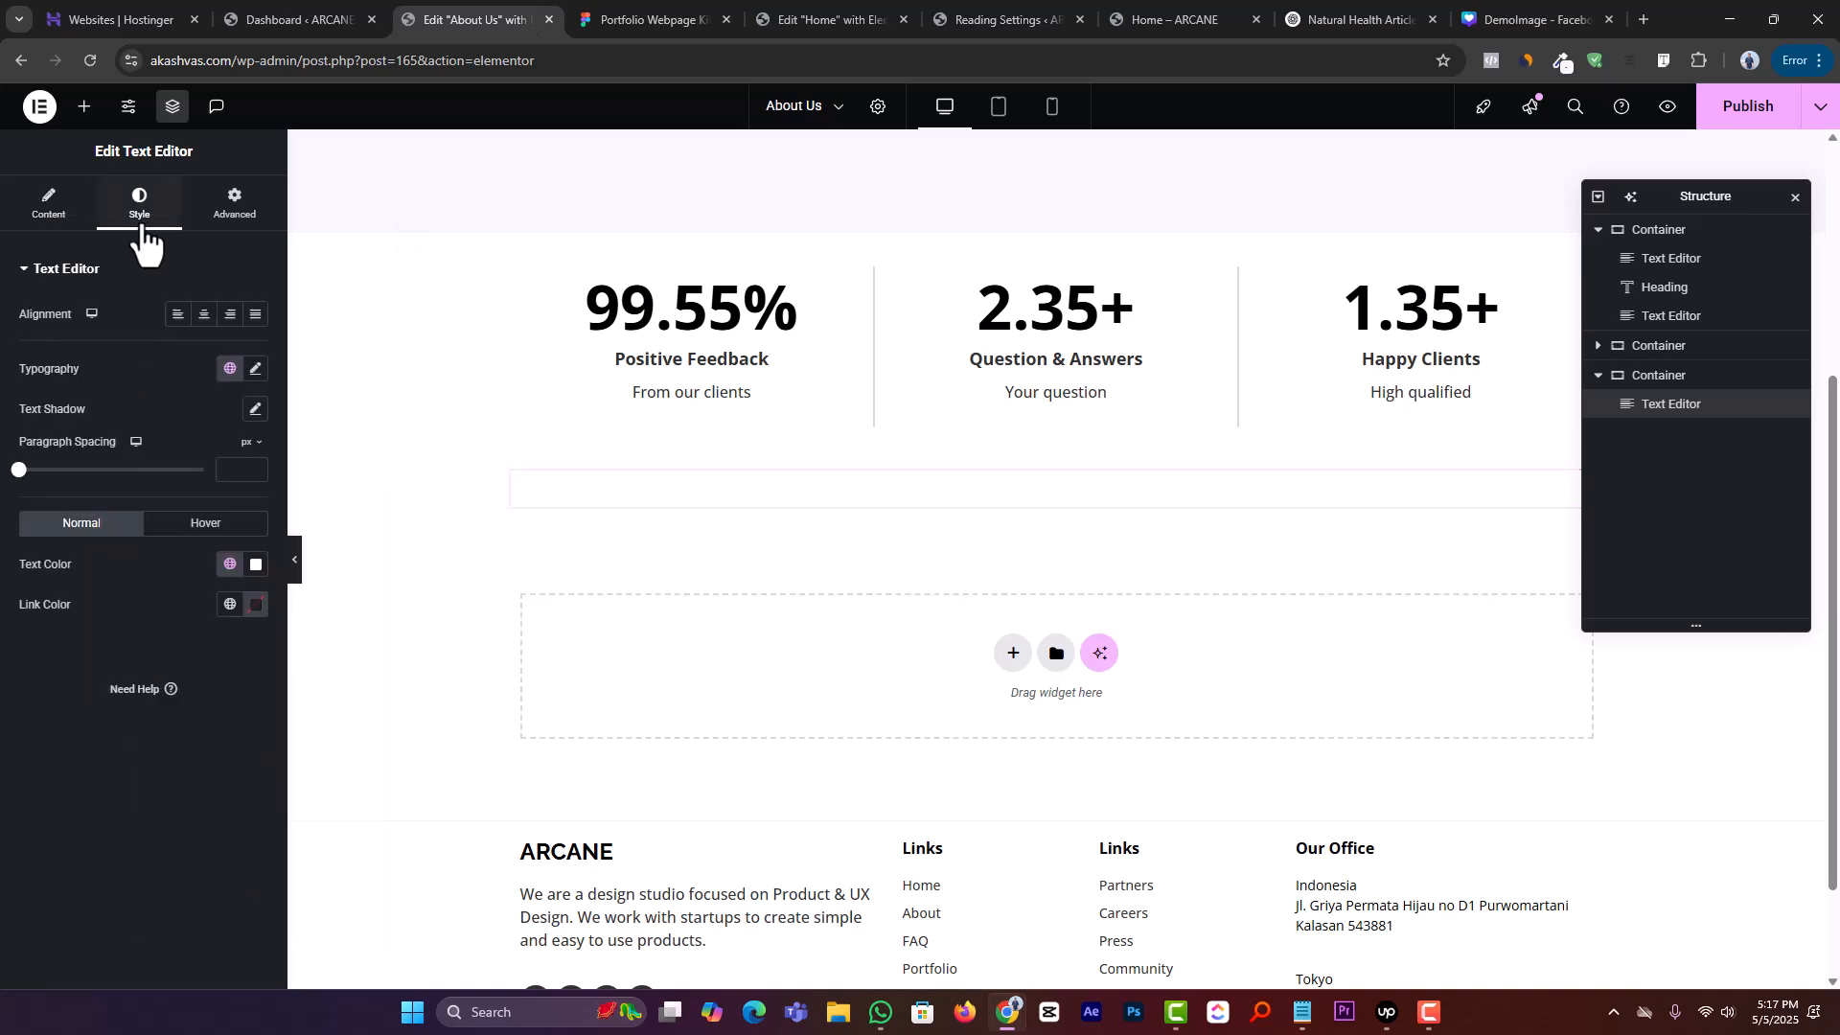
pyautogui.click(255, 370)
pyautogui.write('16')
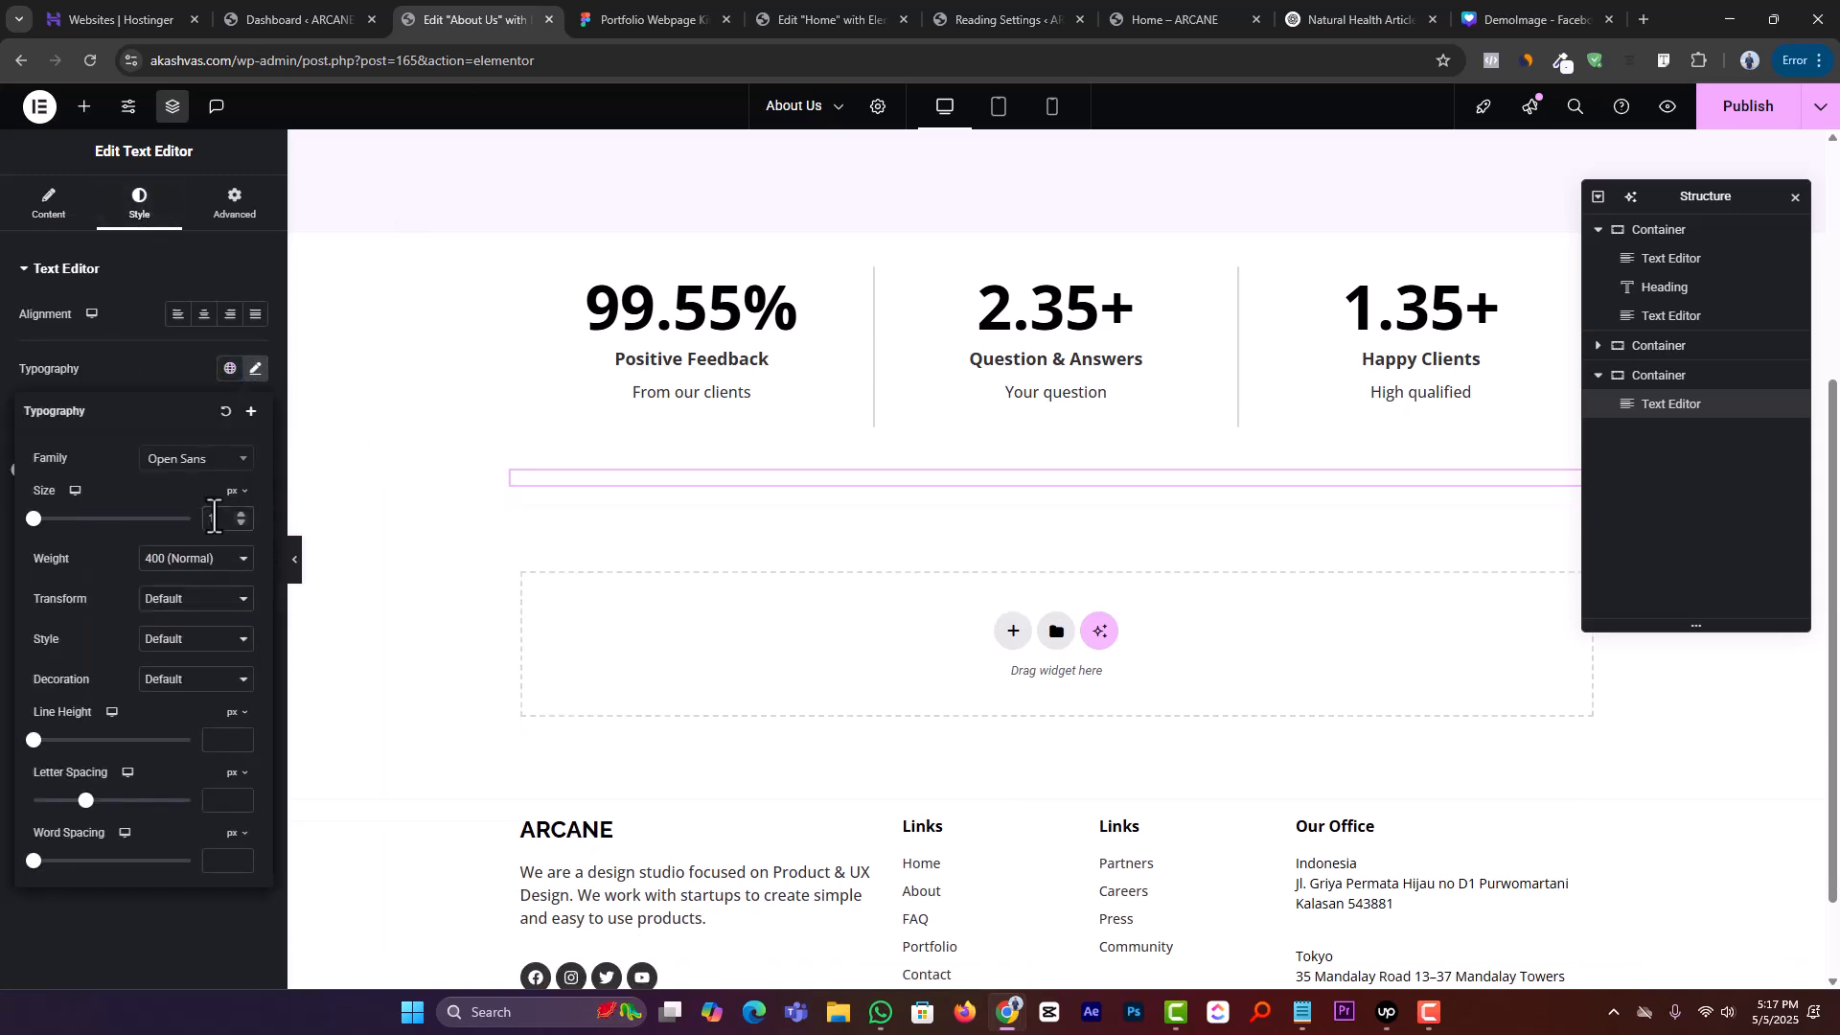
pyautogui.click(230, 559)
pyautogui.click(191, 674)
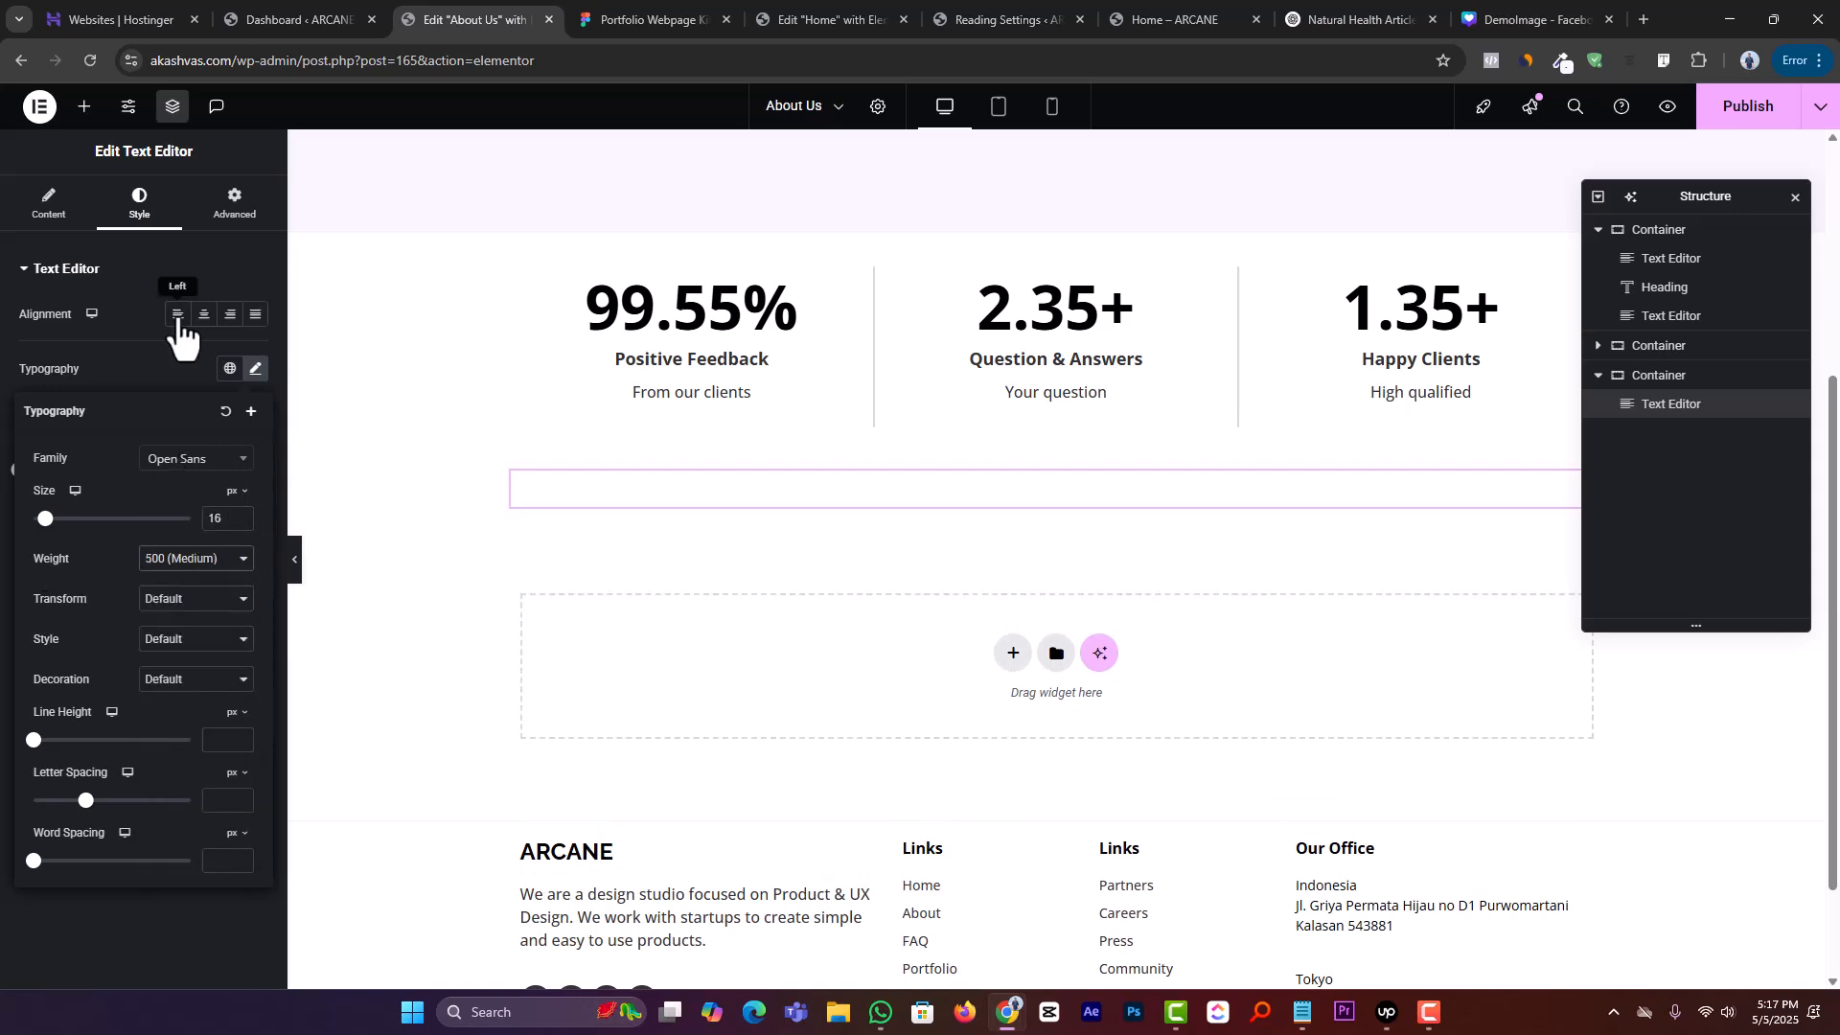
pyautogui.click(174, 371)
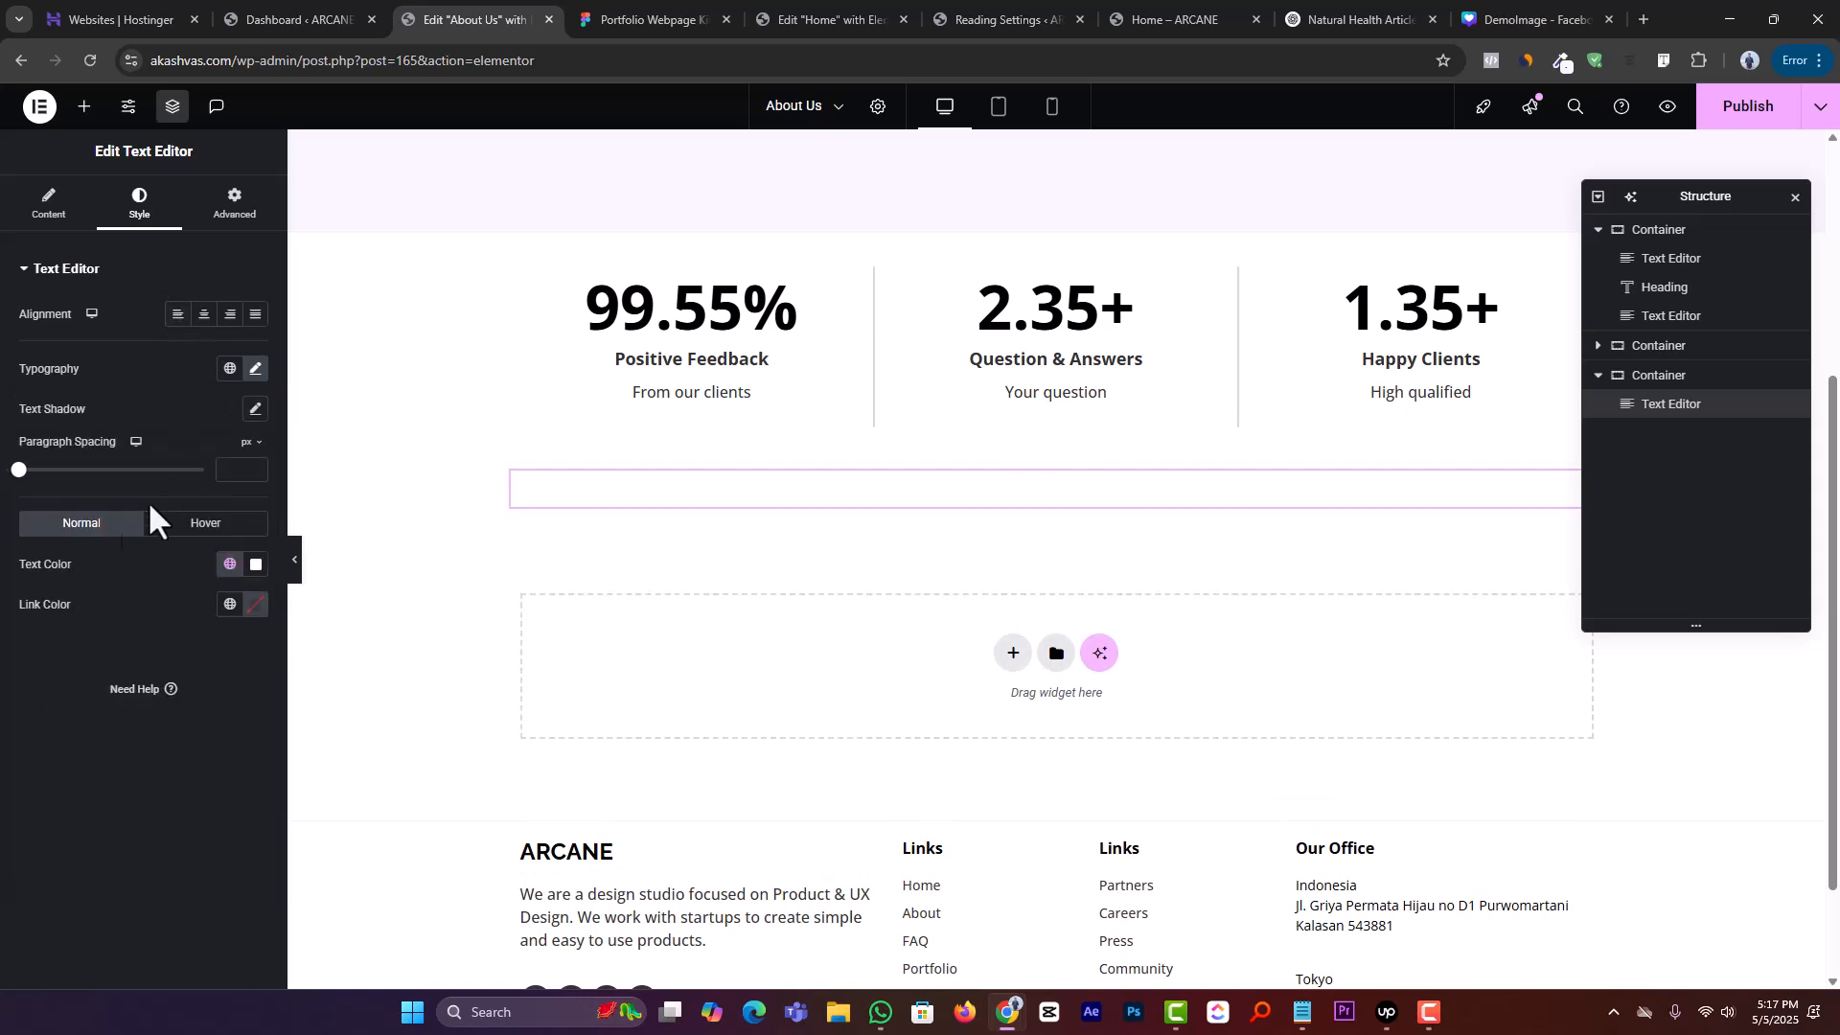
# Give the "our service" label the dark grey global text color, center alignment and the Uppercase transform
pyautogui.click(228, 563)
pyautogui.click(187, 723)
pyautogui.click(205, 314)
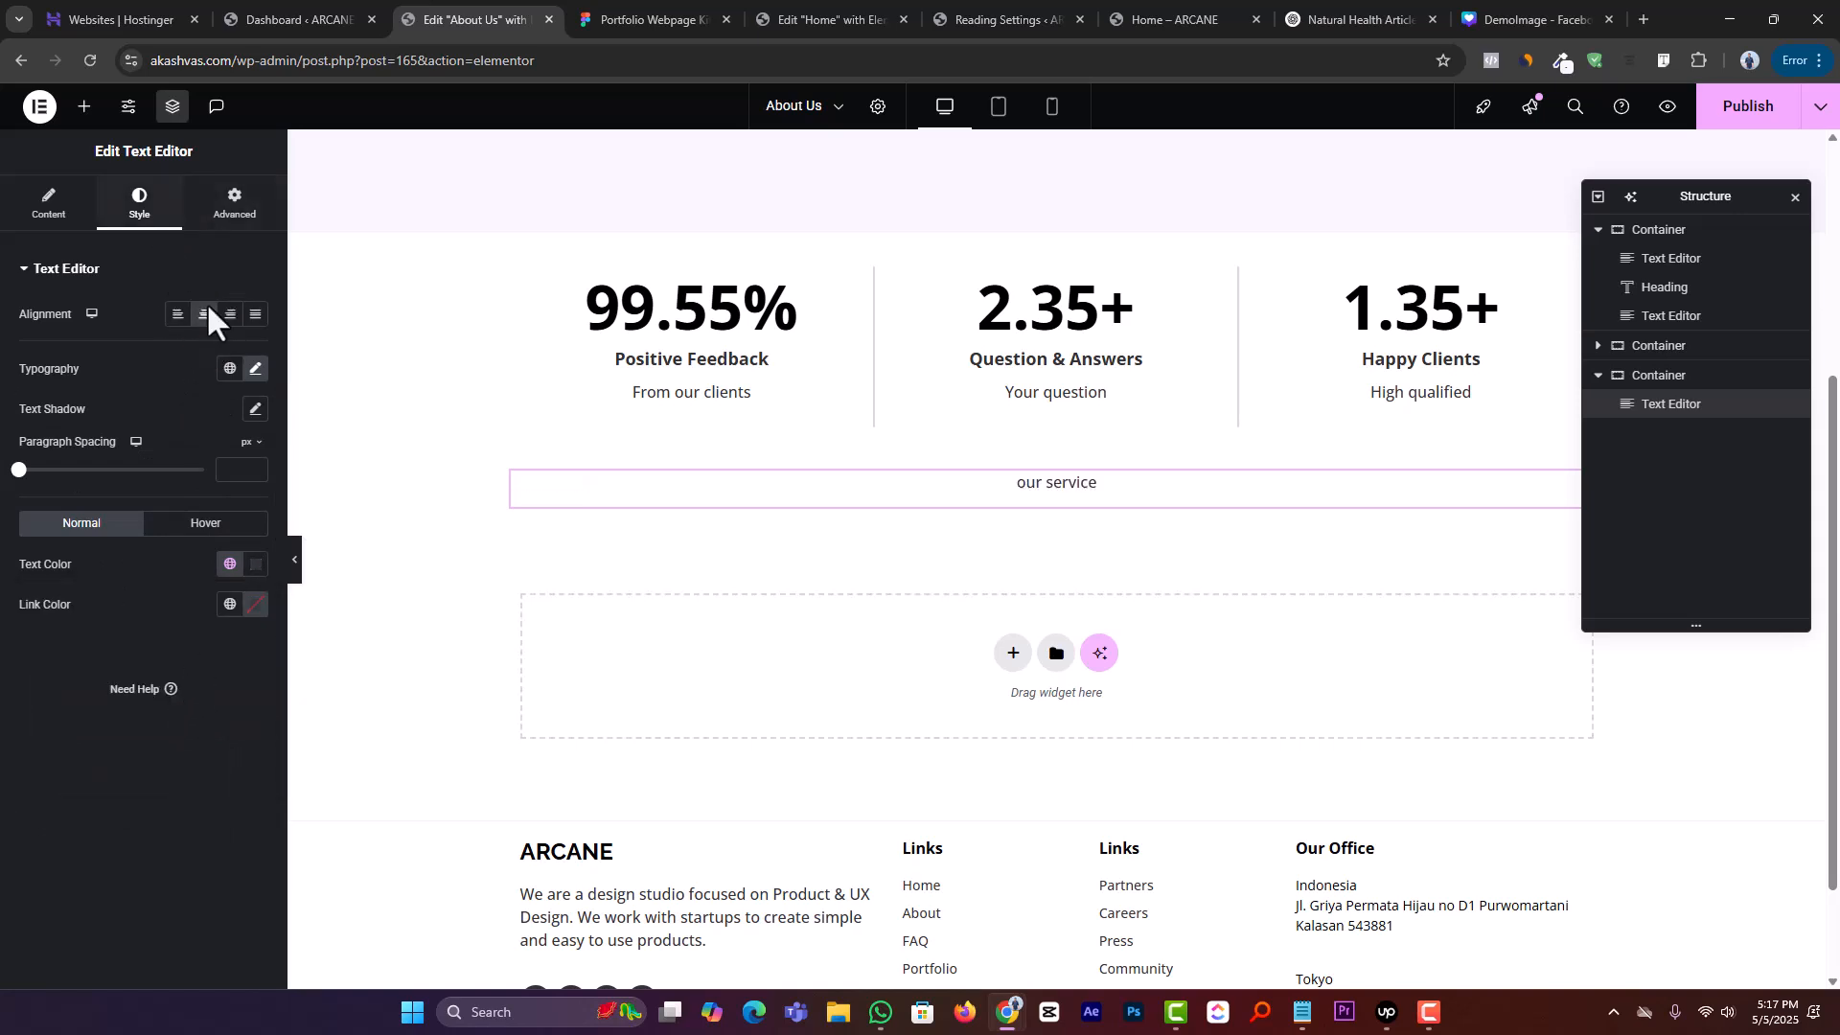
pyautogui.click(258, 372)
pyautogui.click(176, 602)
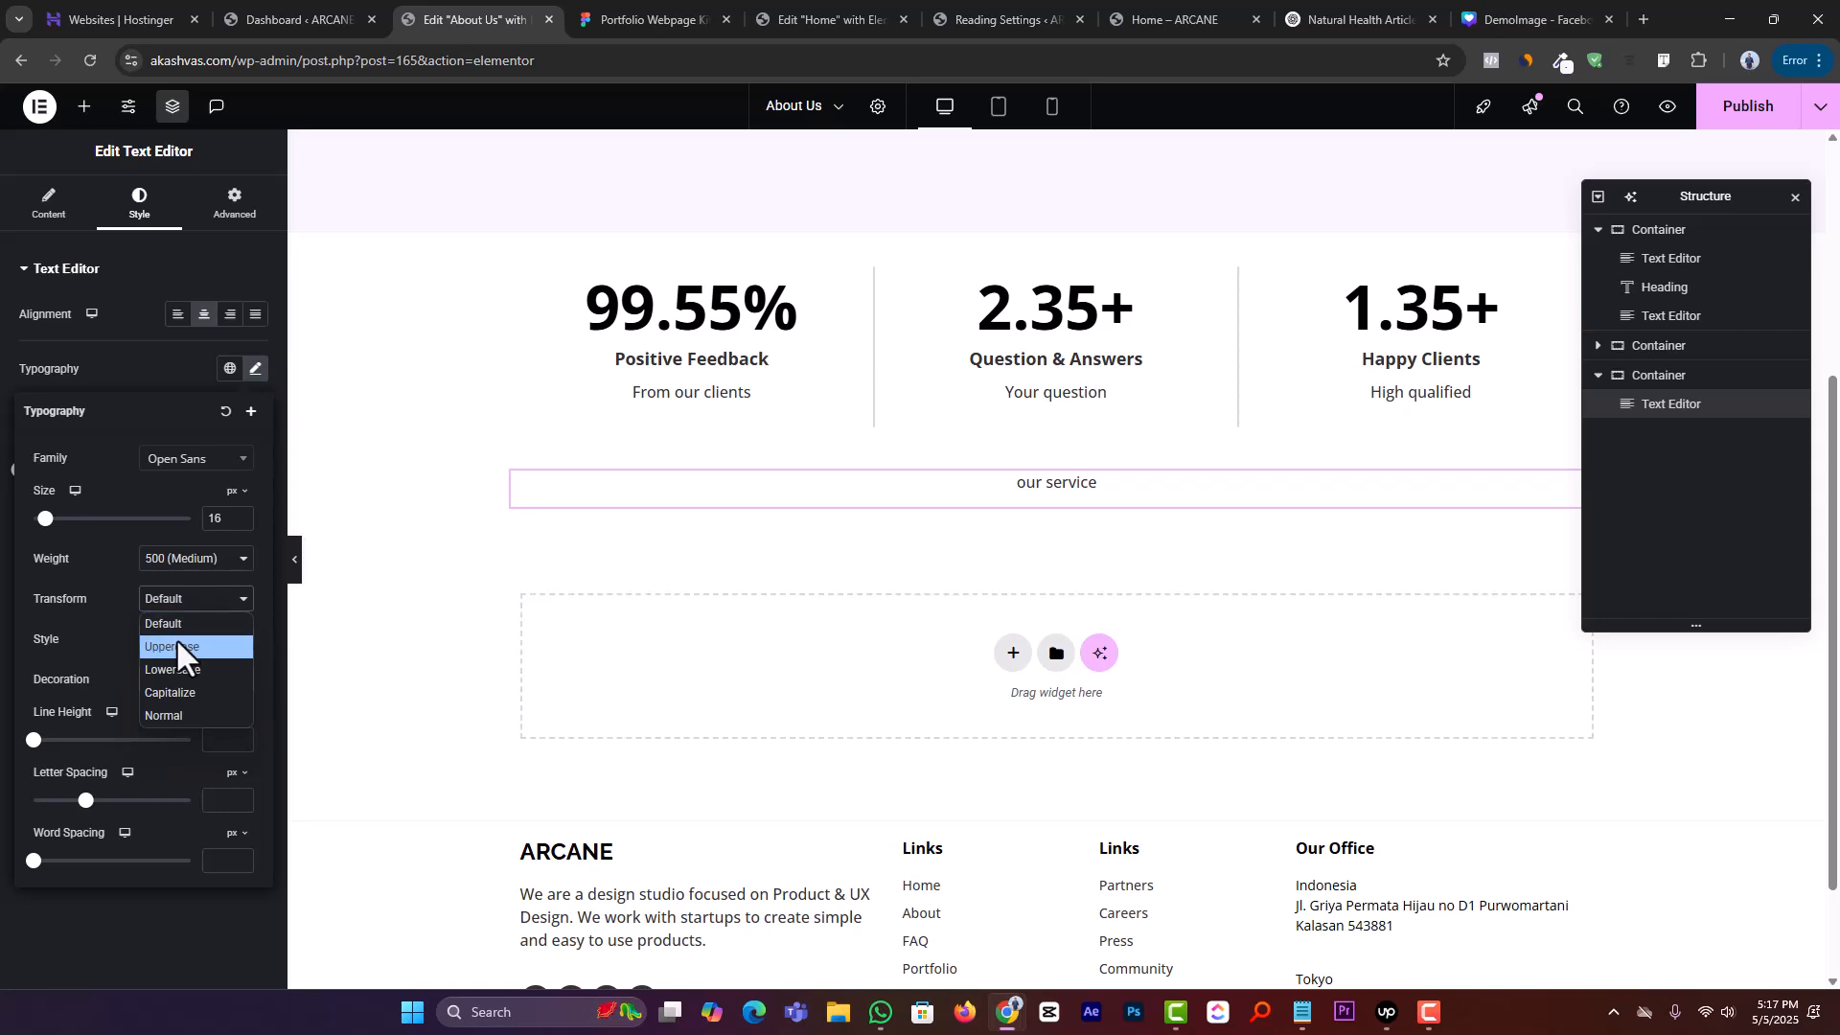
pyautogui.click(176, 648)
# Add a centered Heading widget below the service label with the title "What I do for My Customers" copied from Figma
pyautogui.click(646, 17)
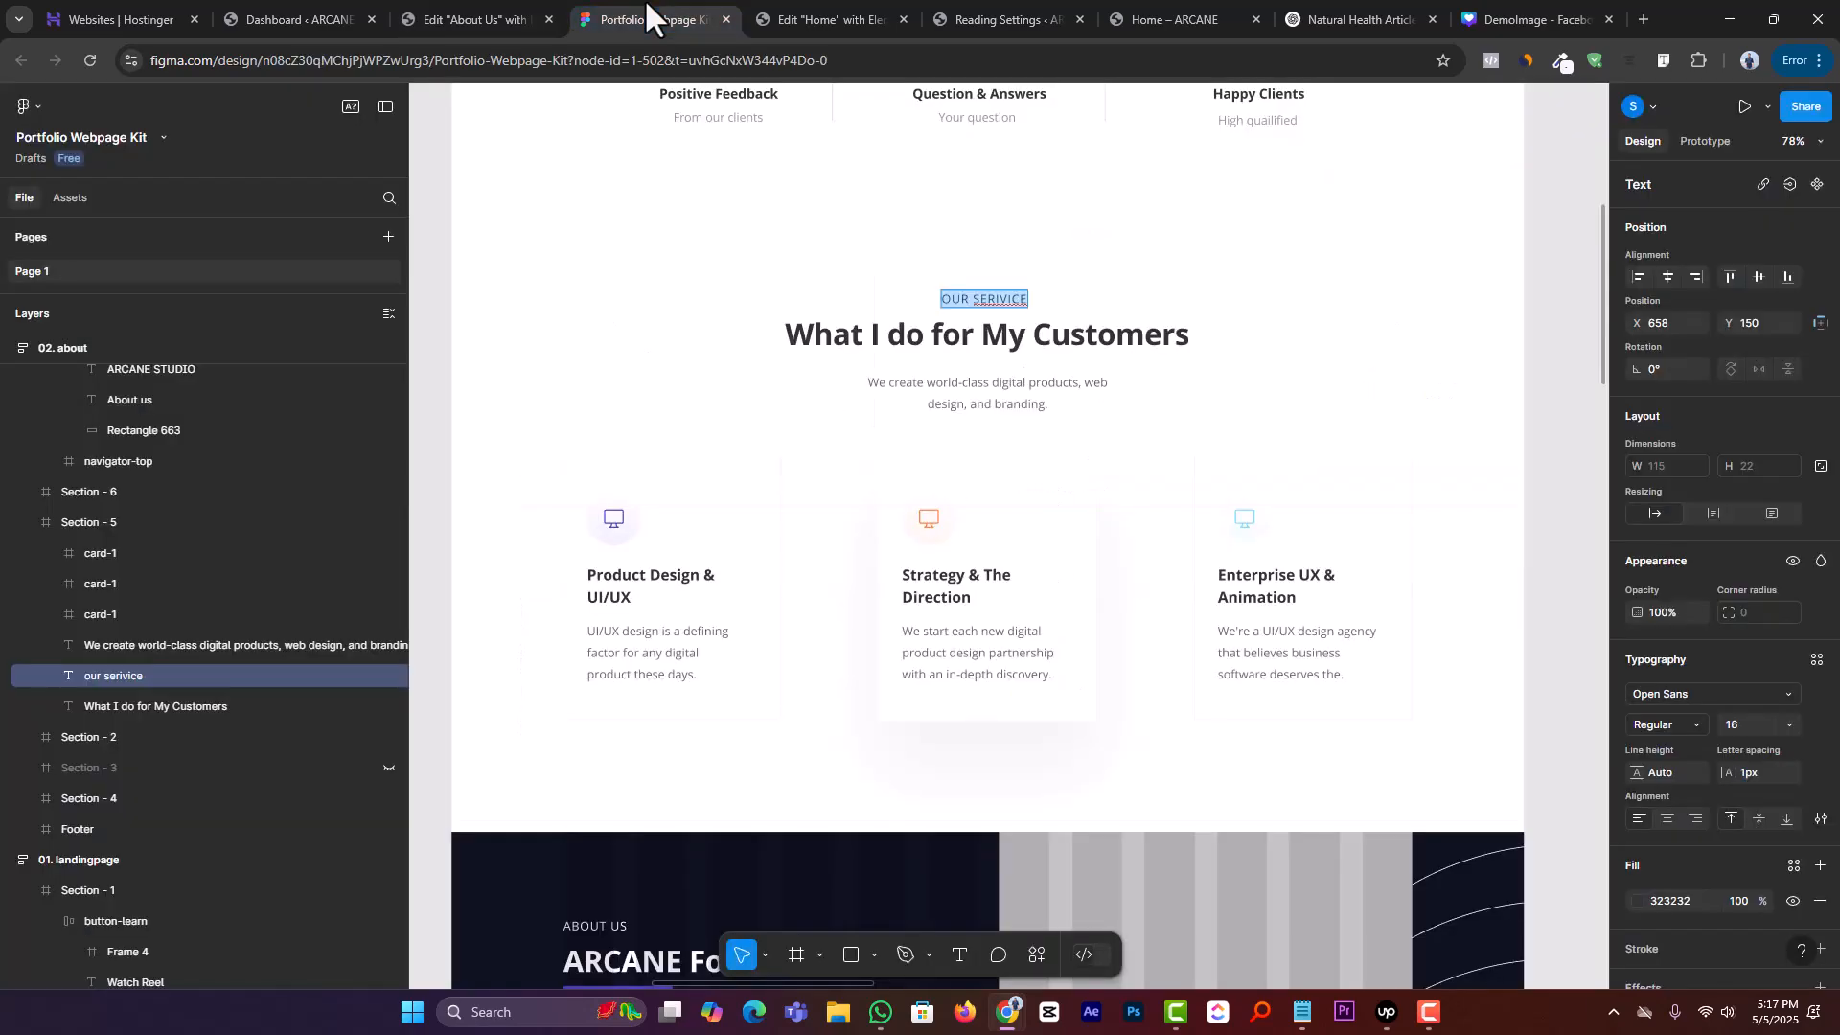
pyautogui.doubleClick(1057, 355)
pyautogui.click(496, 11)
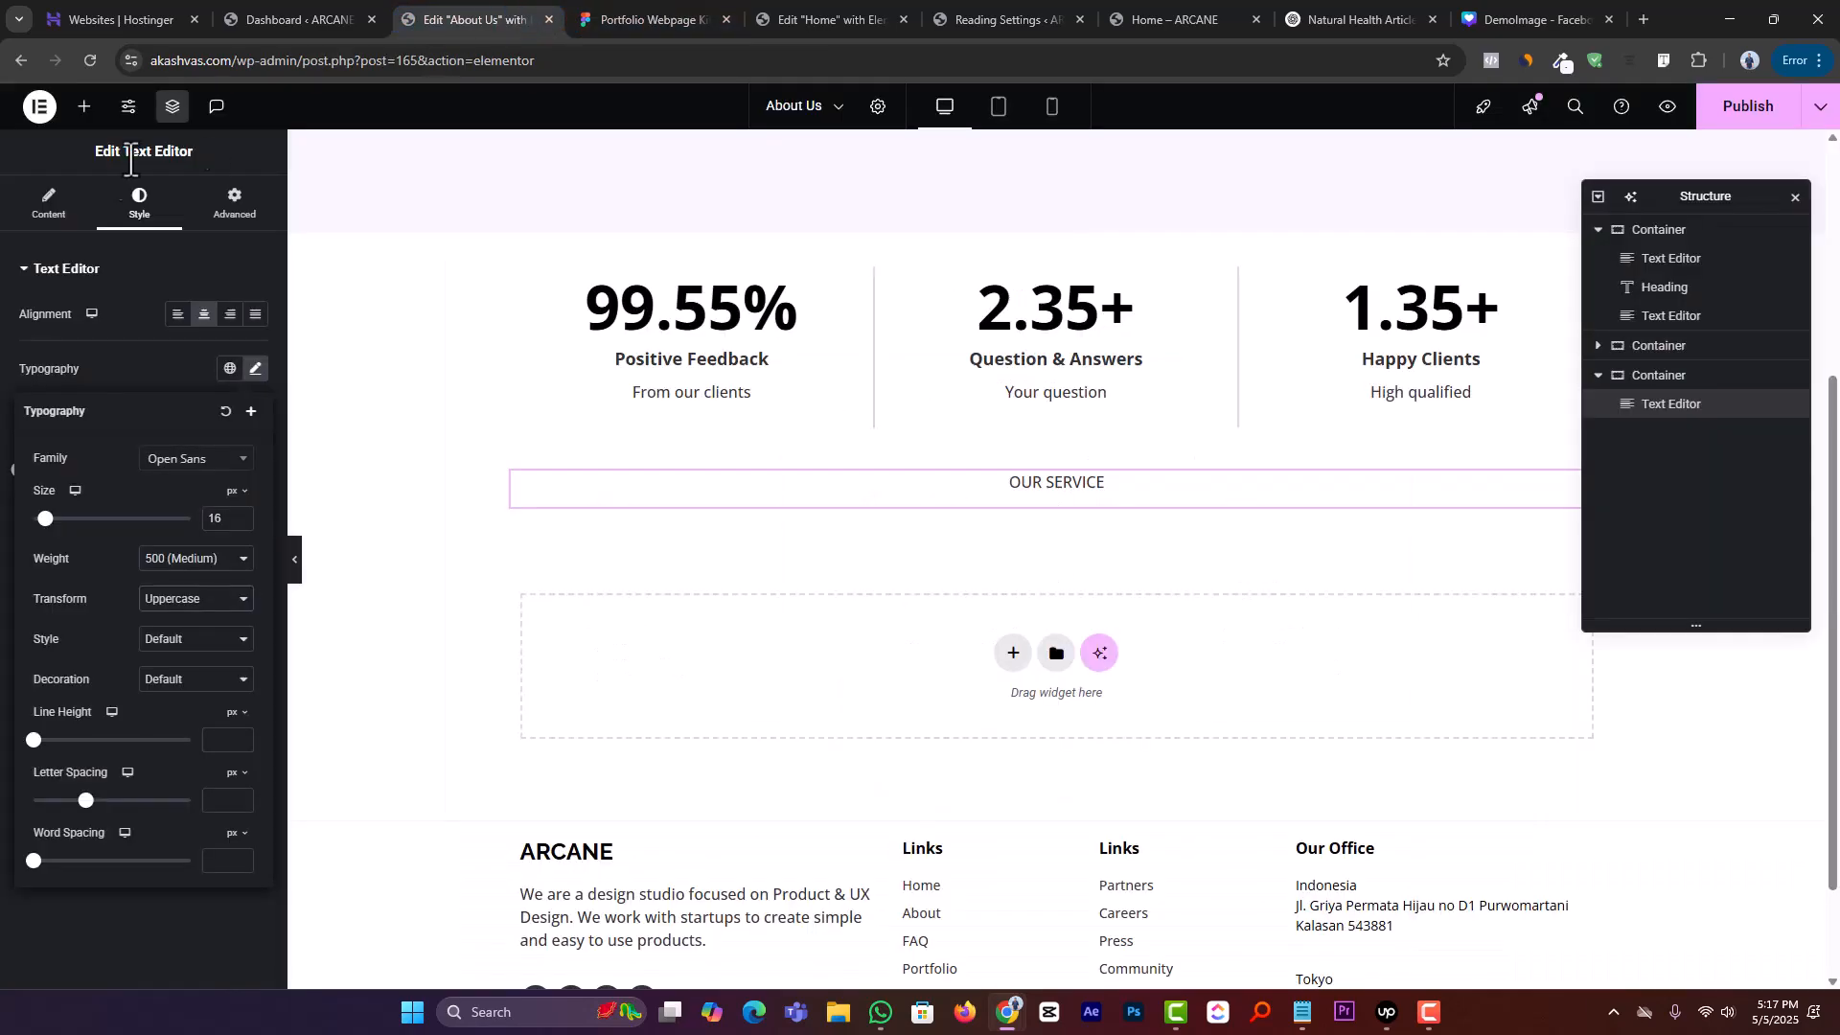
pyautogui.click(84, 109)
pyautogui.moveTo(69, 502); pyautogui.dragTo(1066, 496)
pyautogui.click(140, 206)
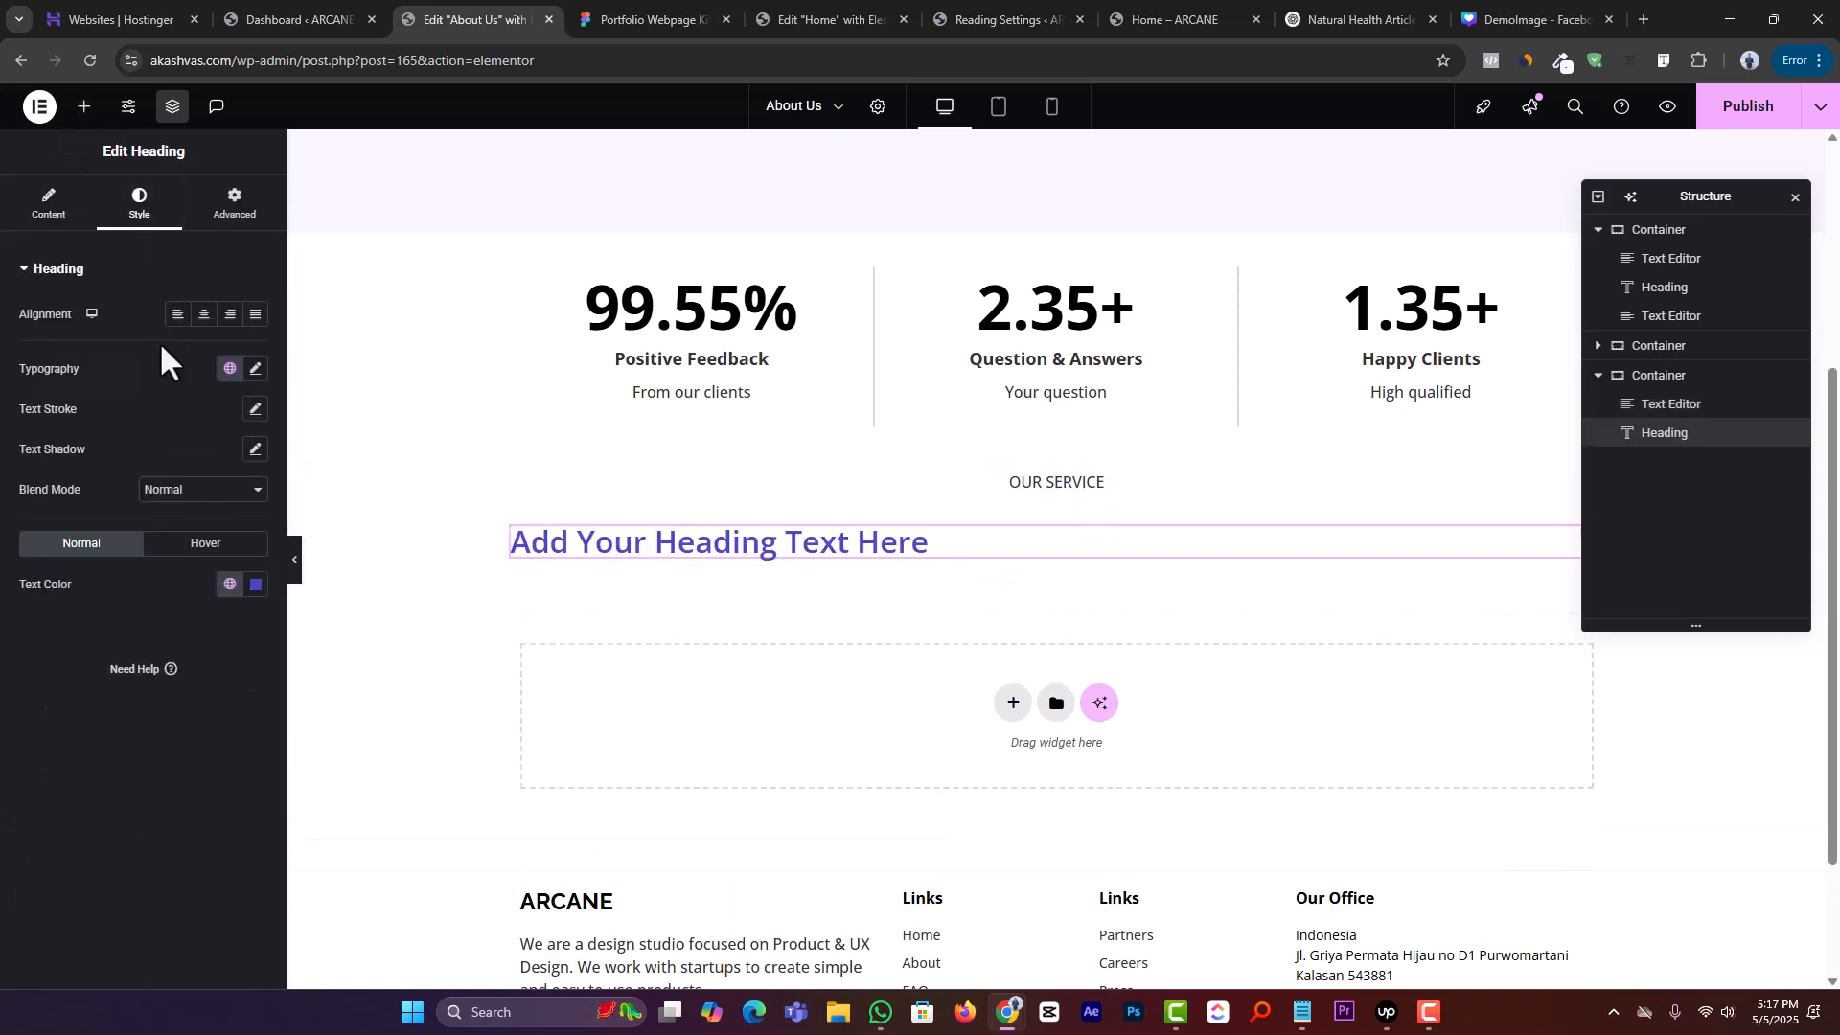
pyautogui.click(201, 316)
pyautogui.click(53, 205)
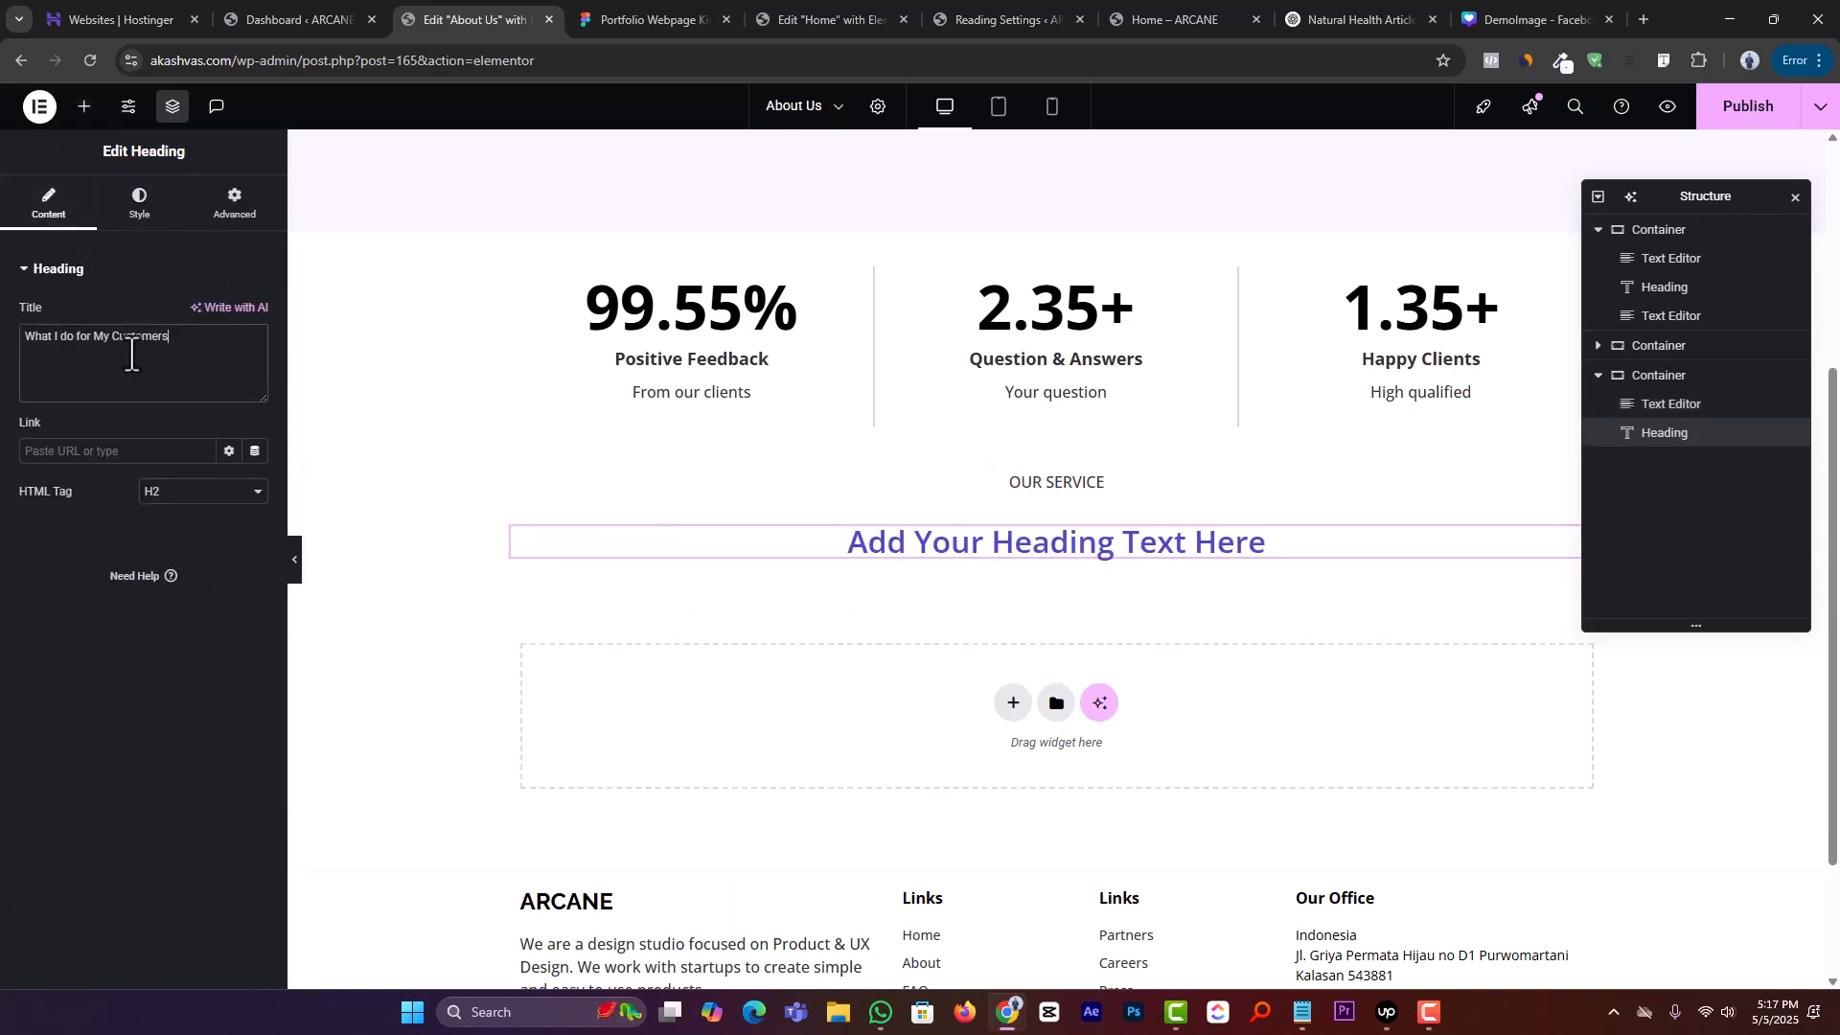
# Style the "What I do for My Customers" heading with the black global color, size 40 px and weight 700 (Bold), following Figma
pyautogui.click(142, 212)
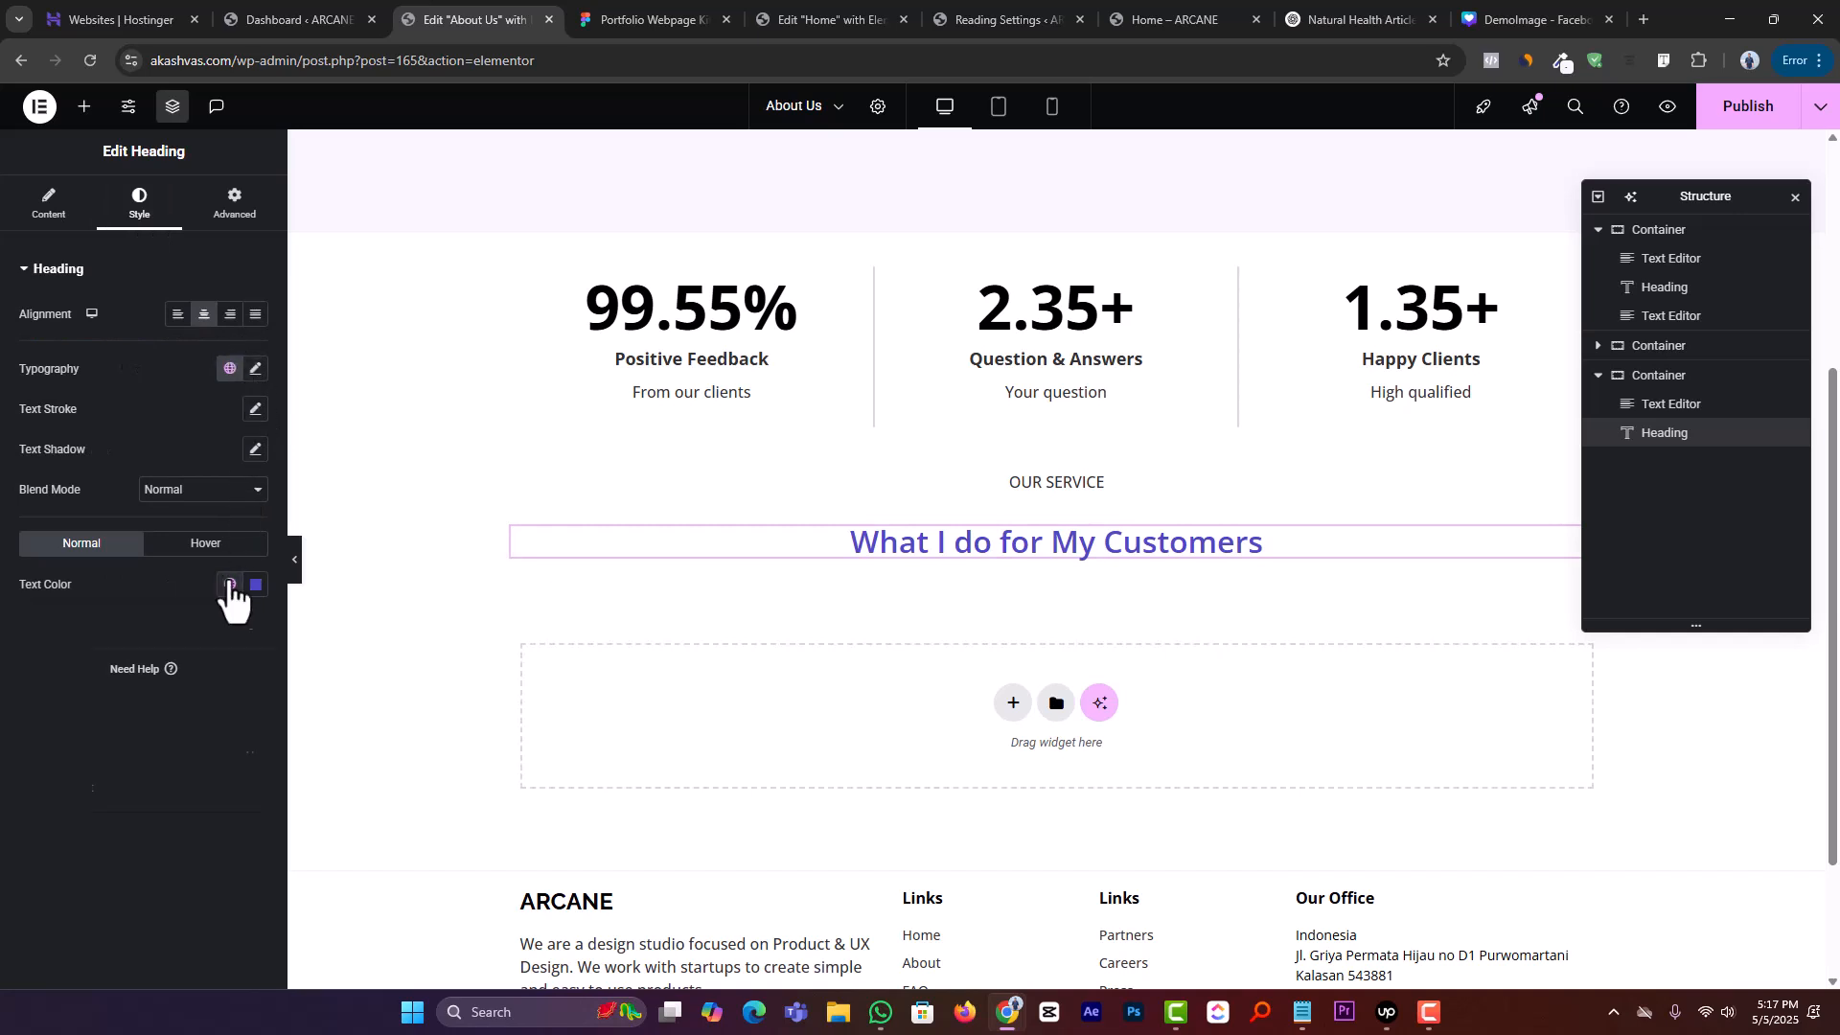
pyautogui.click(146, 790)
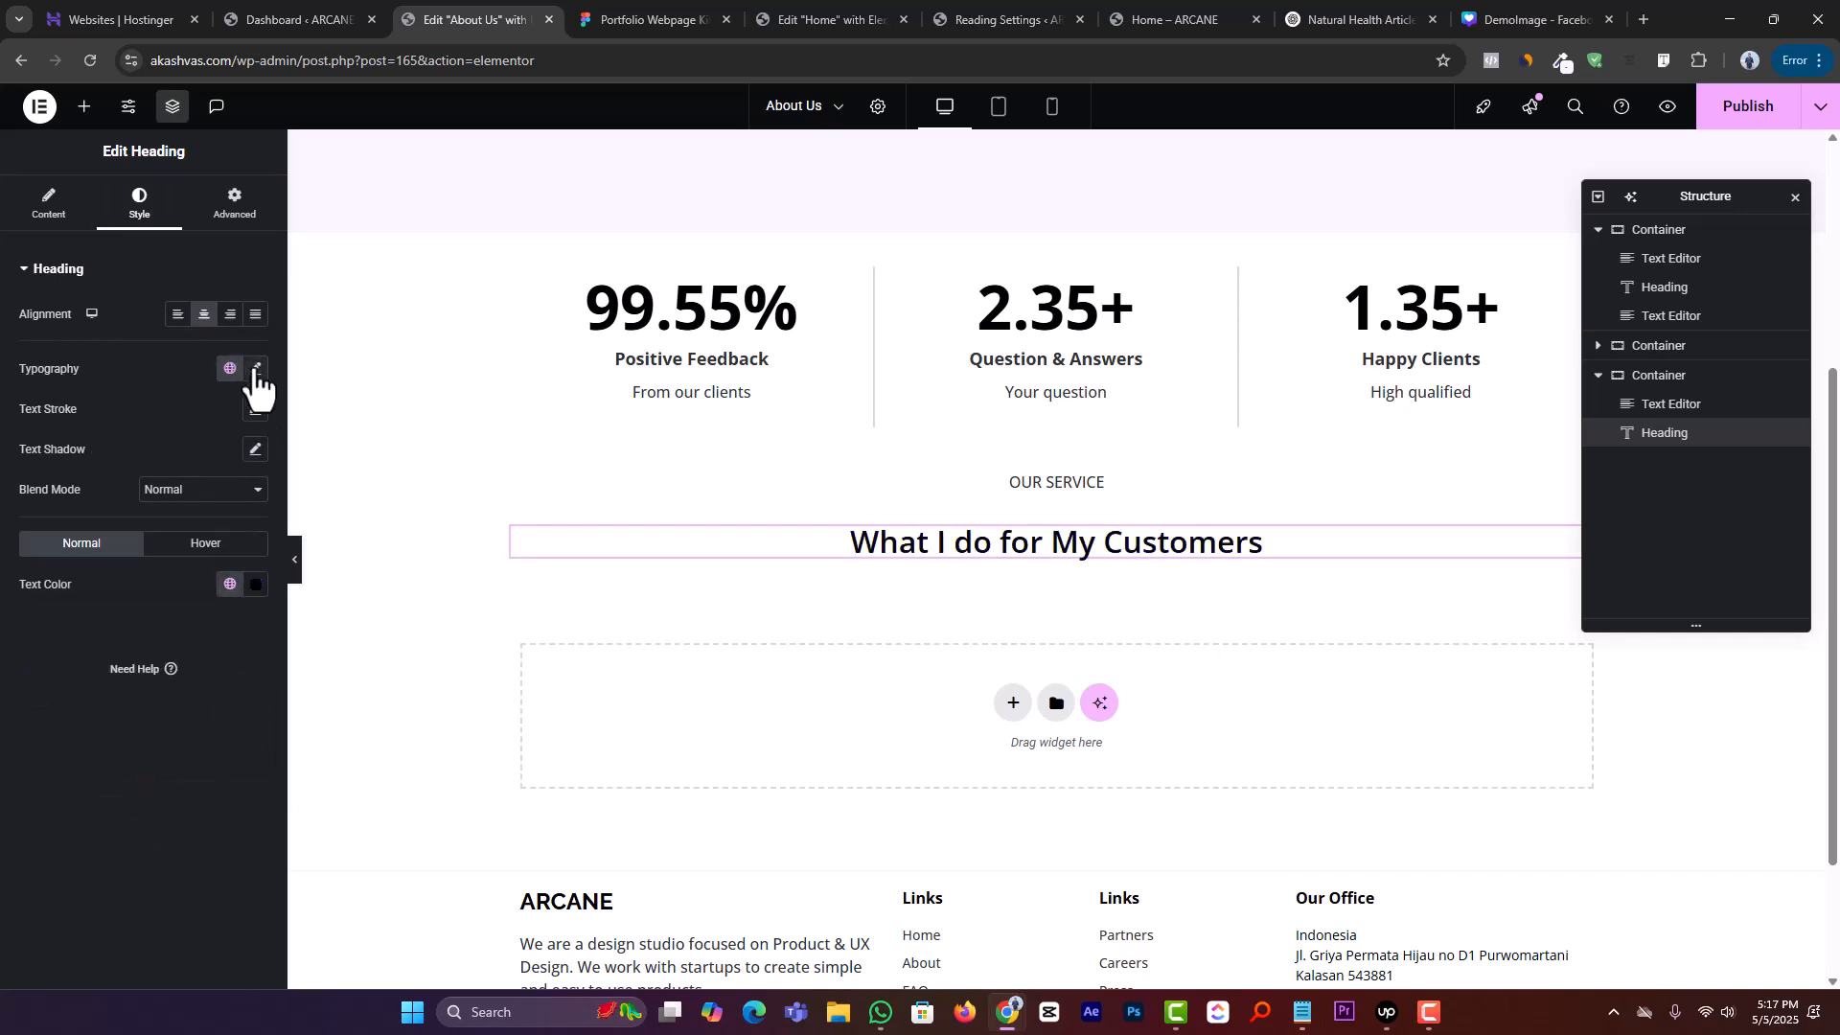
pyautogui.click(255, 369)
pyautogui.click(623, 19)
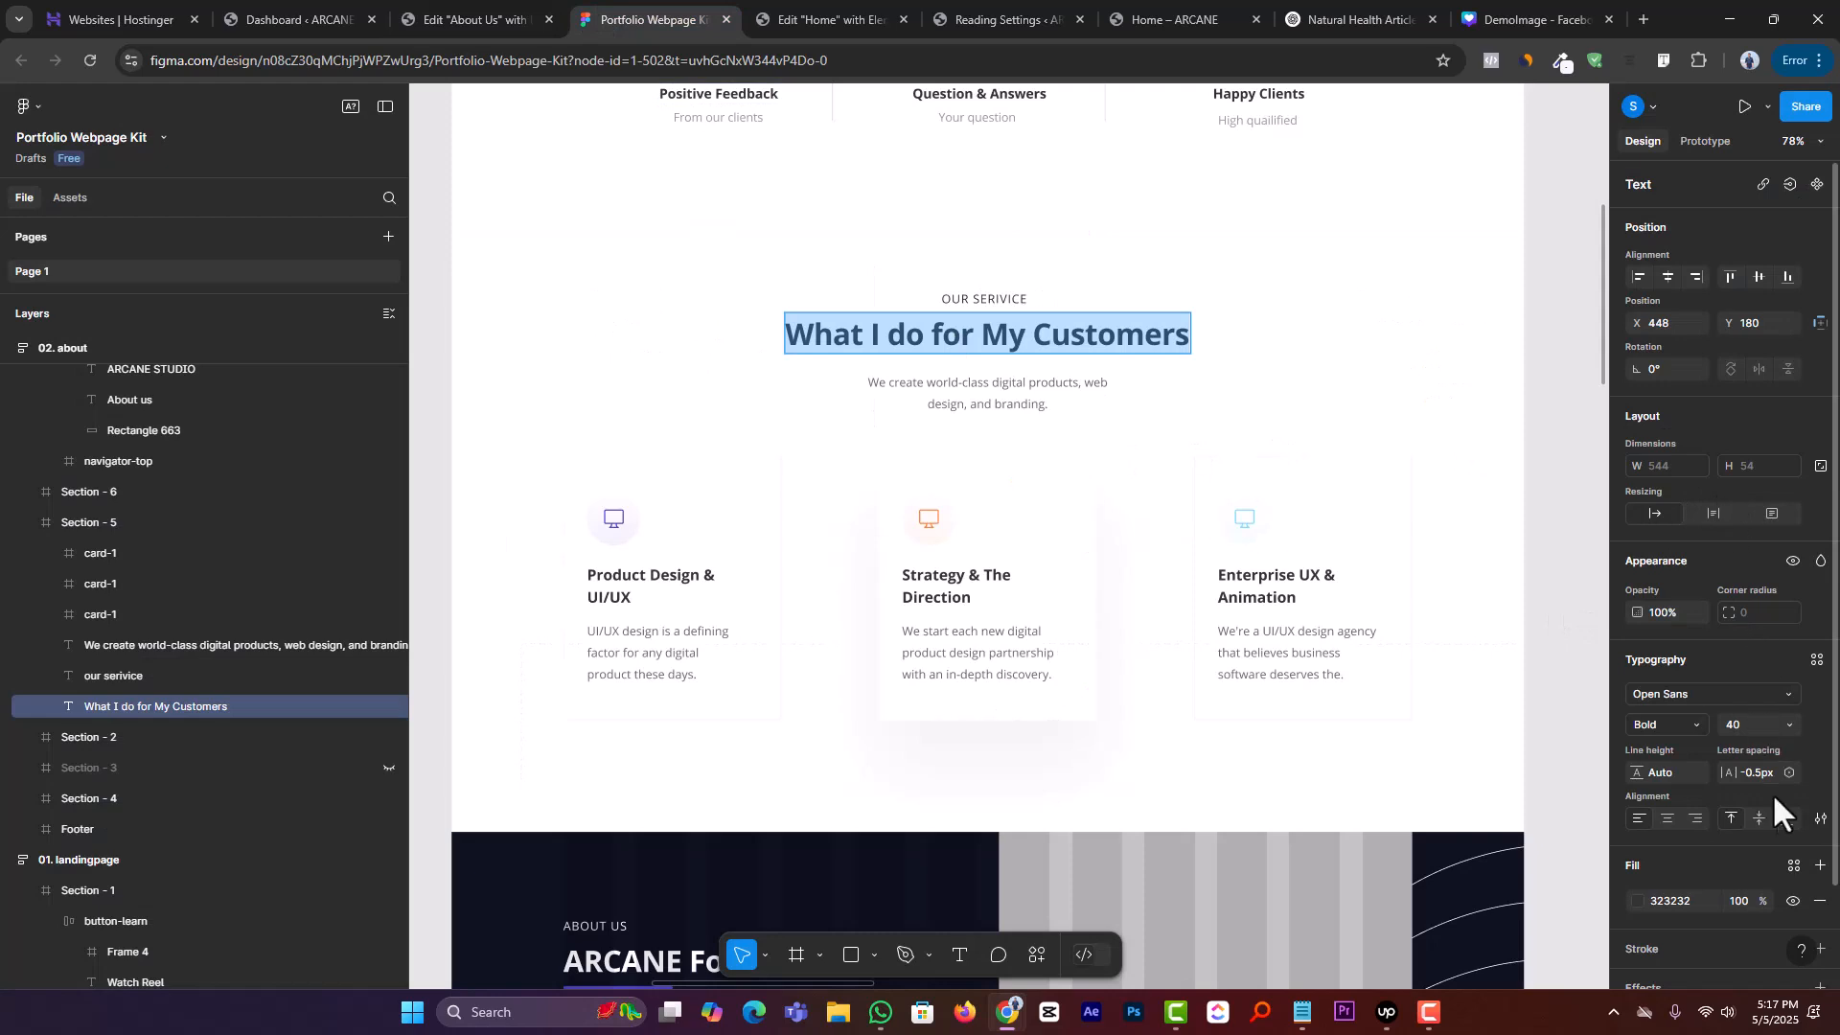
pyautogui.click(450, 15)
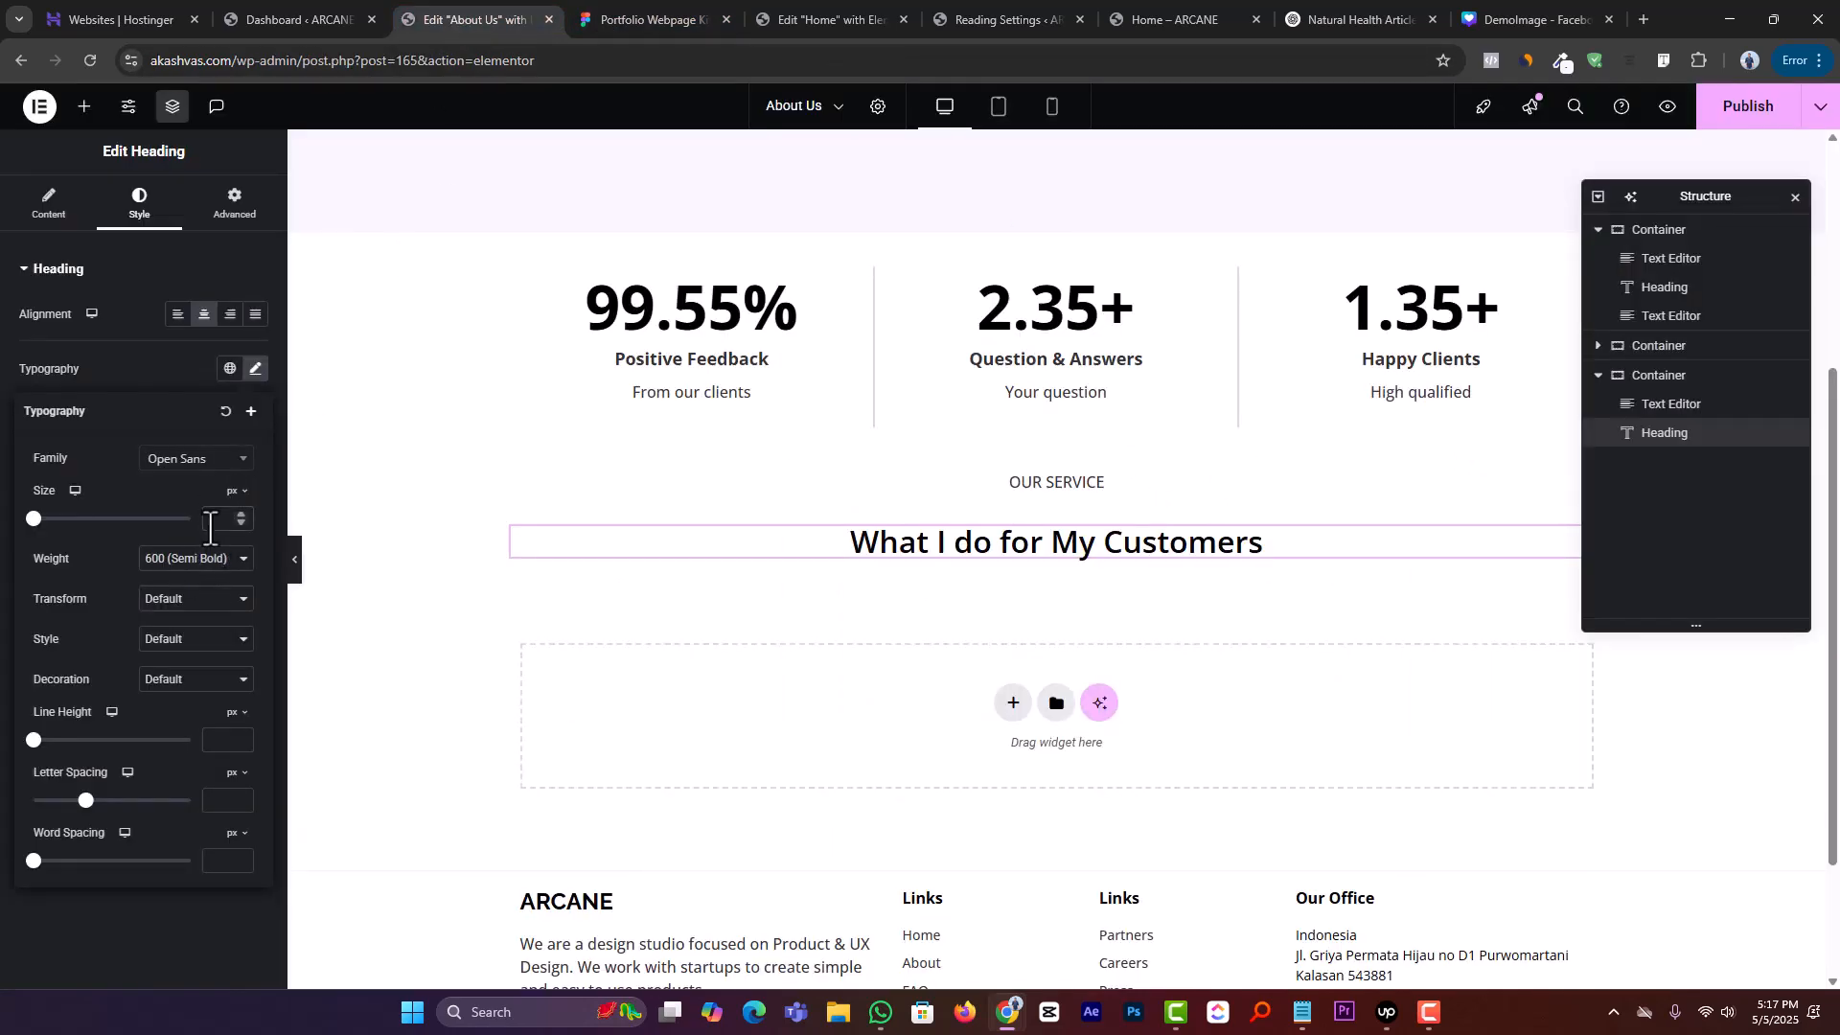
pyautogui.click(210, 527)
pyautogui.write('40')
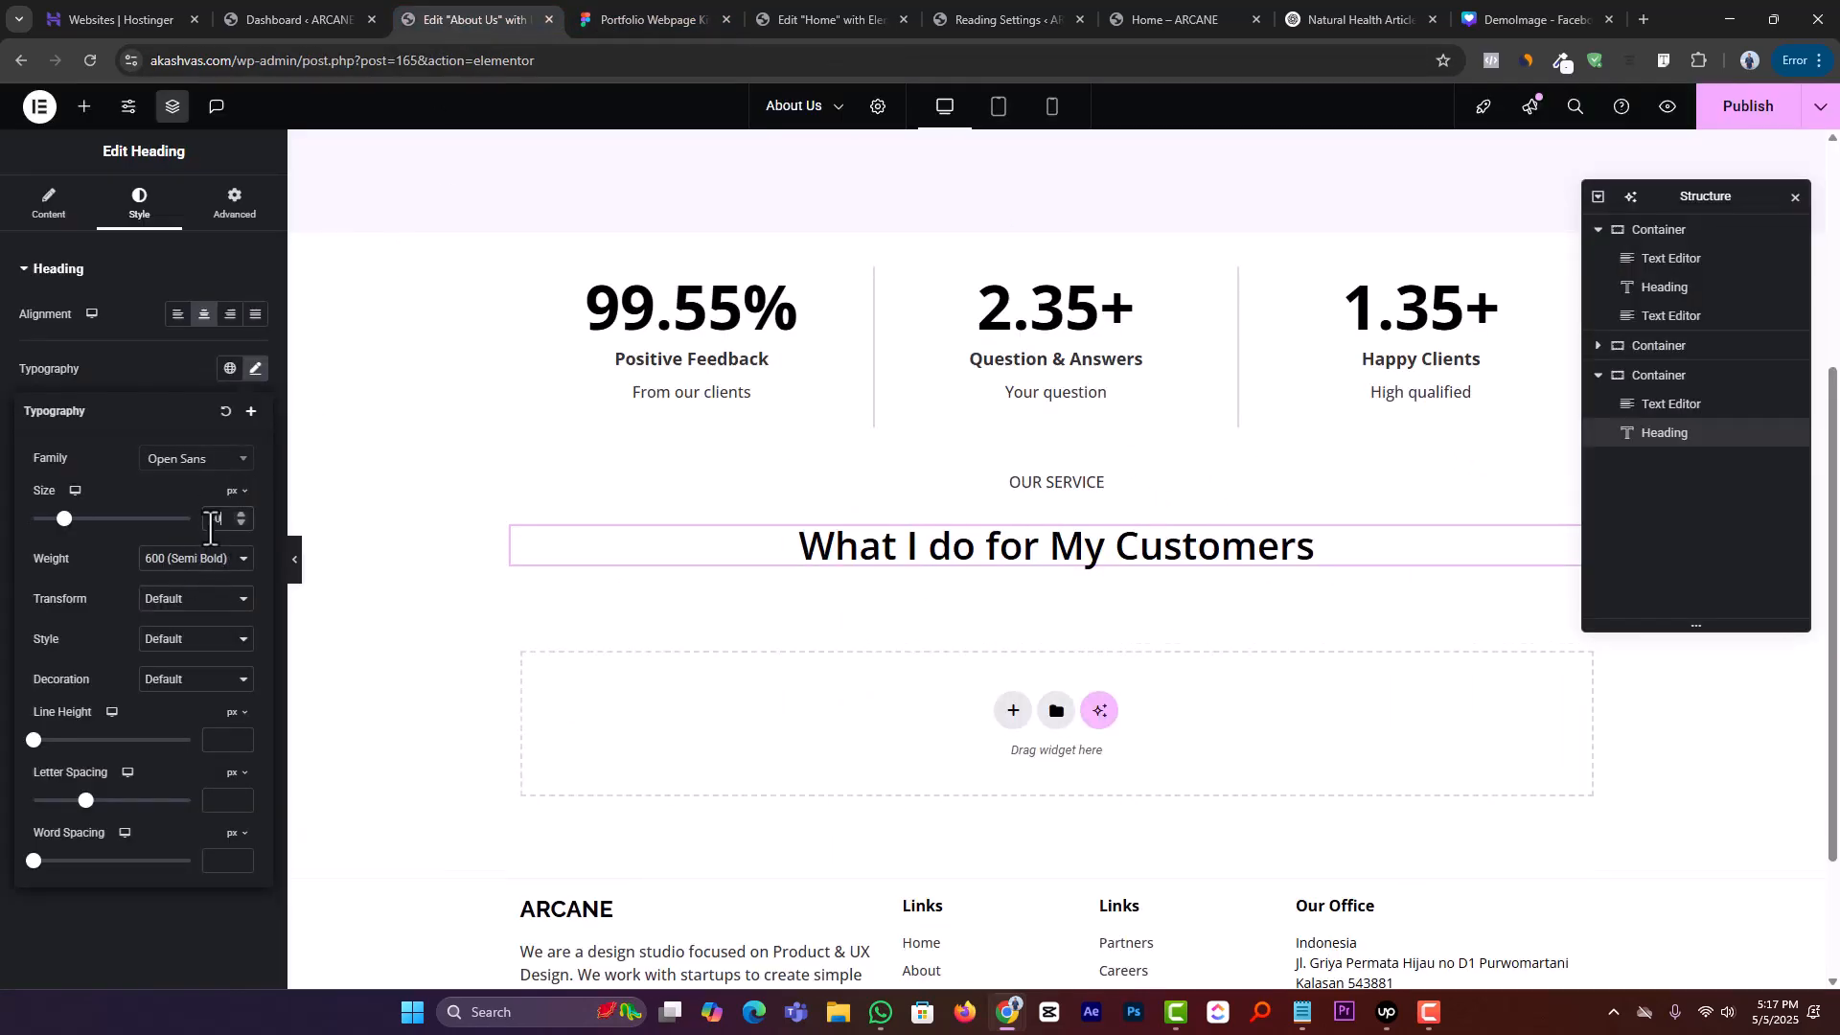
pyautogui.click(164, 566)
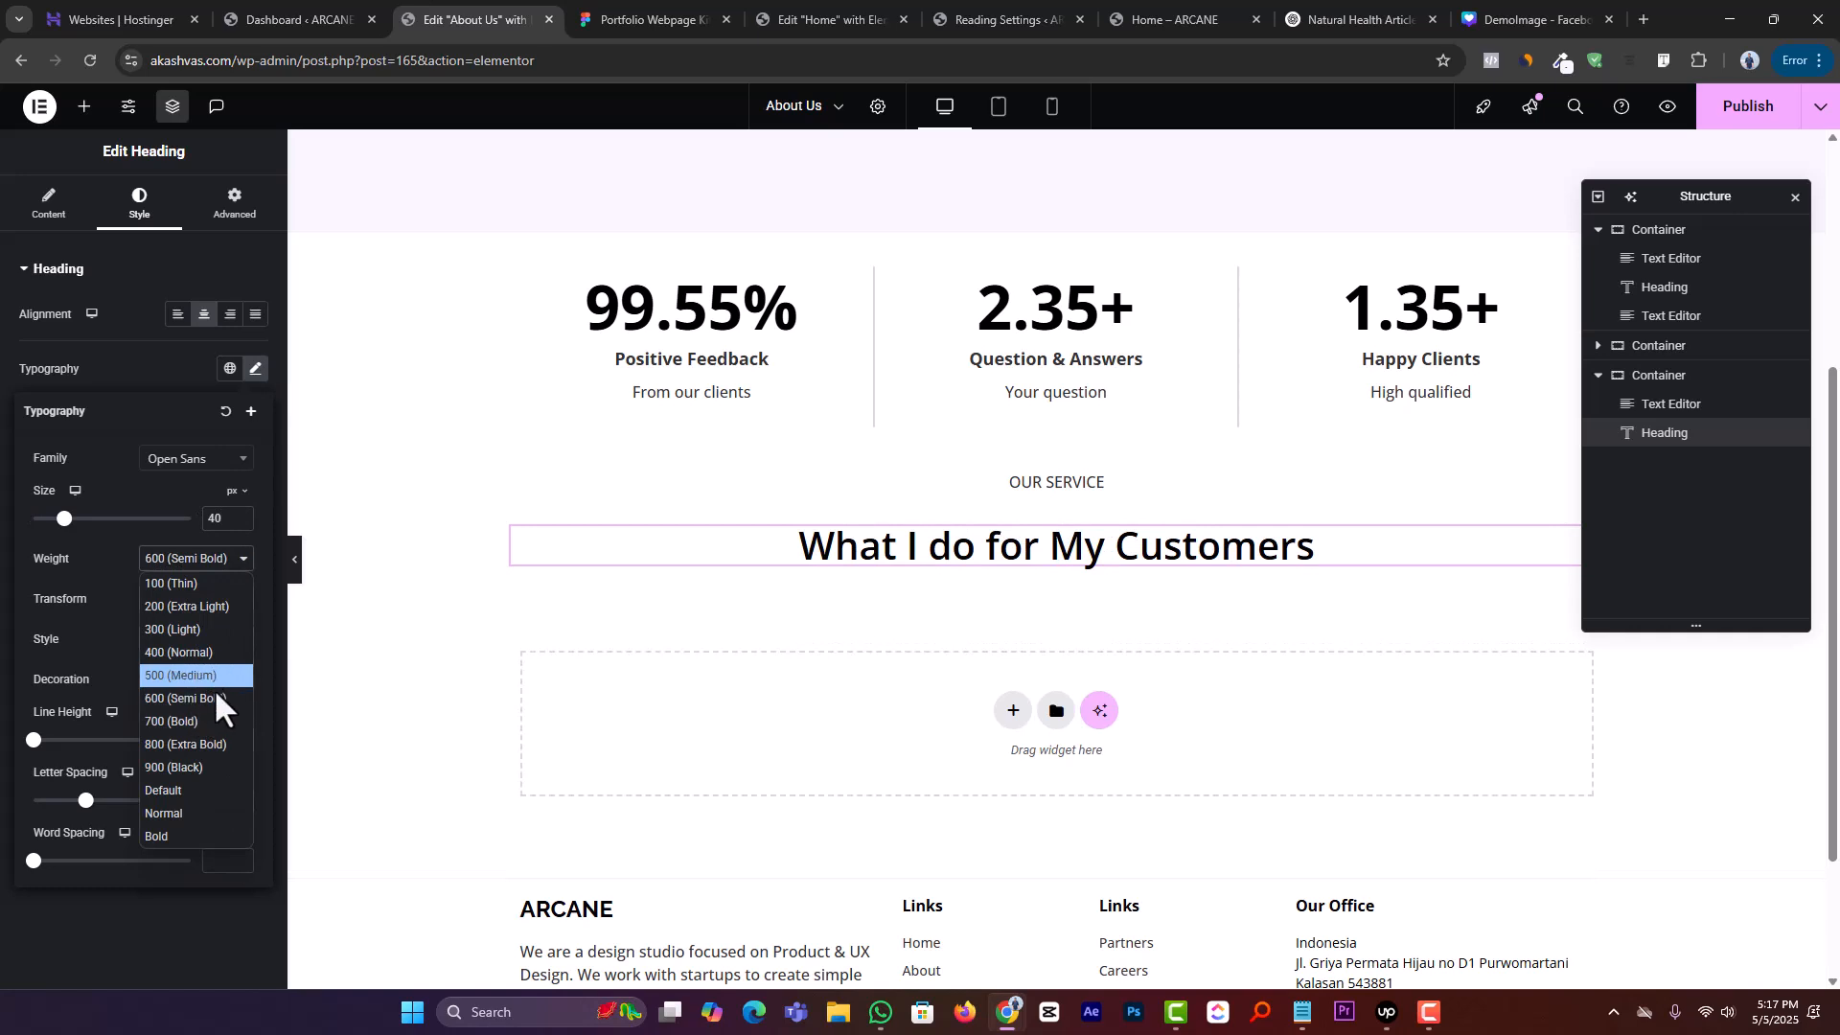
pyautogui.click(214, 720)
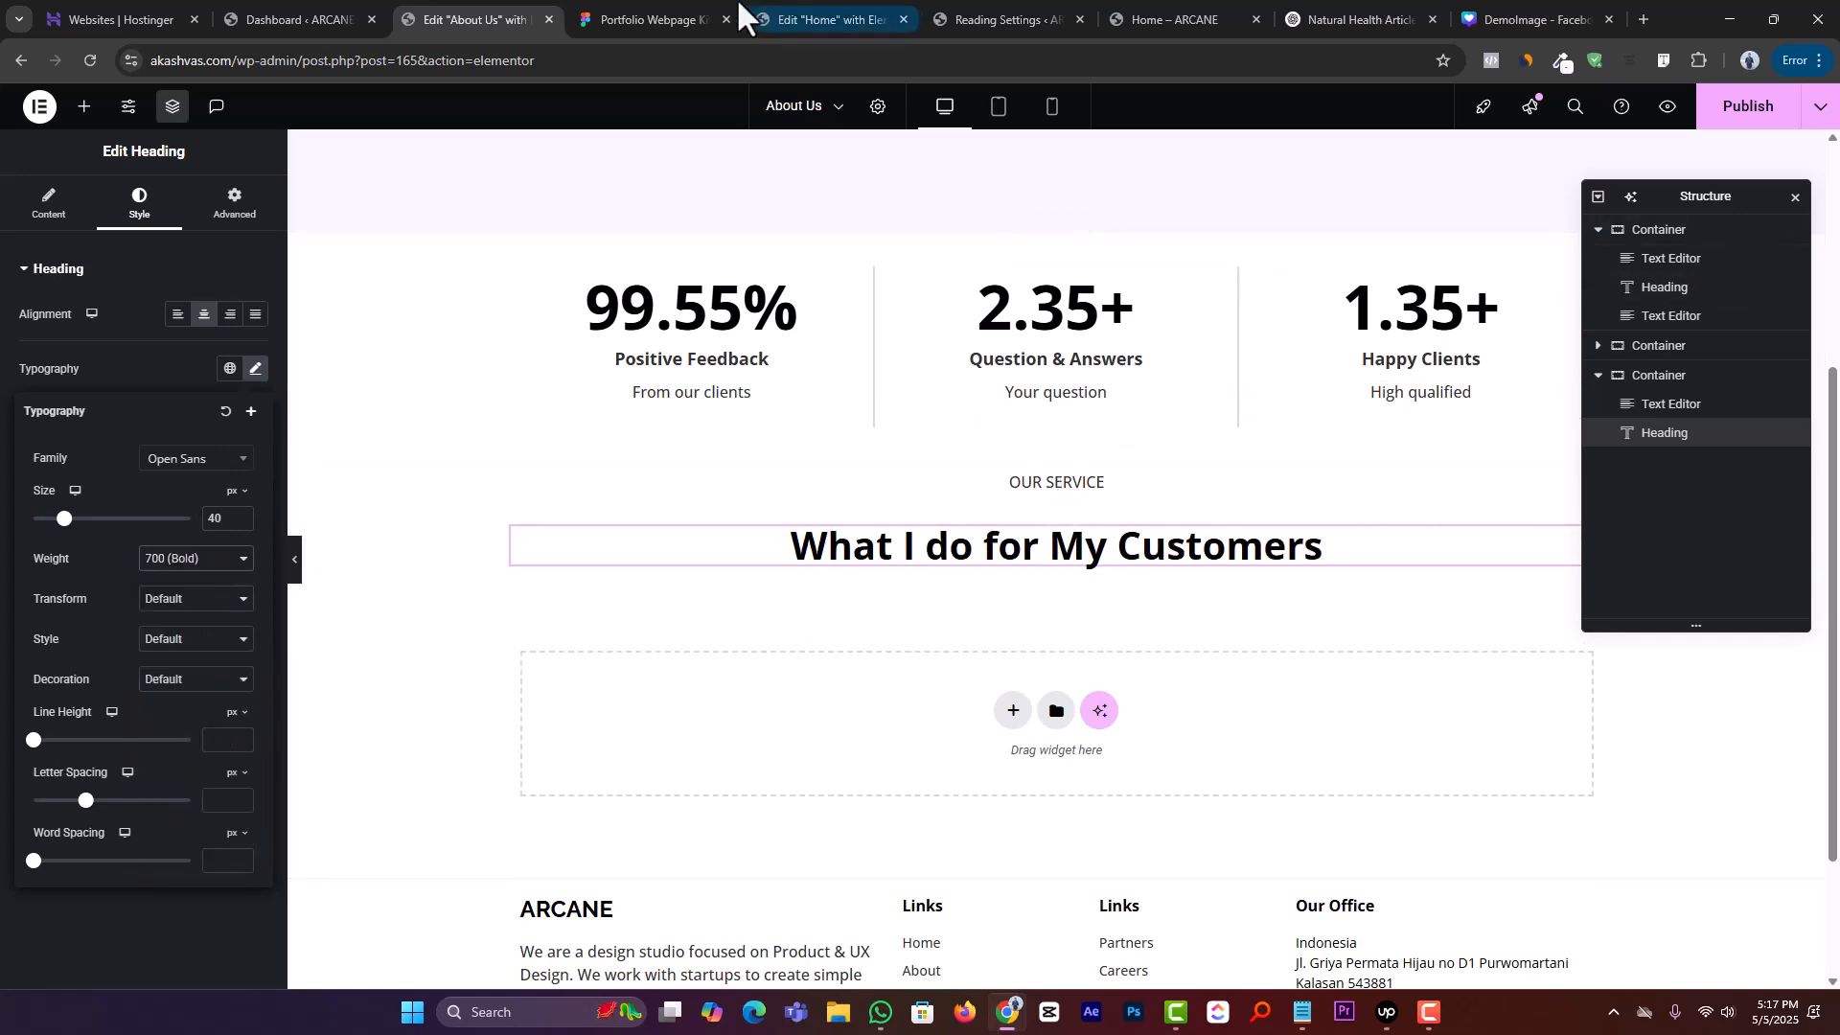
# Add a Text Editor widget below the heading containing Figma's text "We create world-class digital products, web design, and branding."
pyautogui.click(690, 19)
pyautogui.doubleClick(1041, 404)
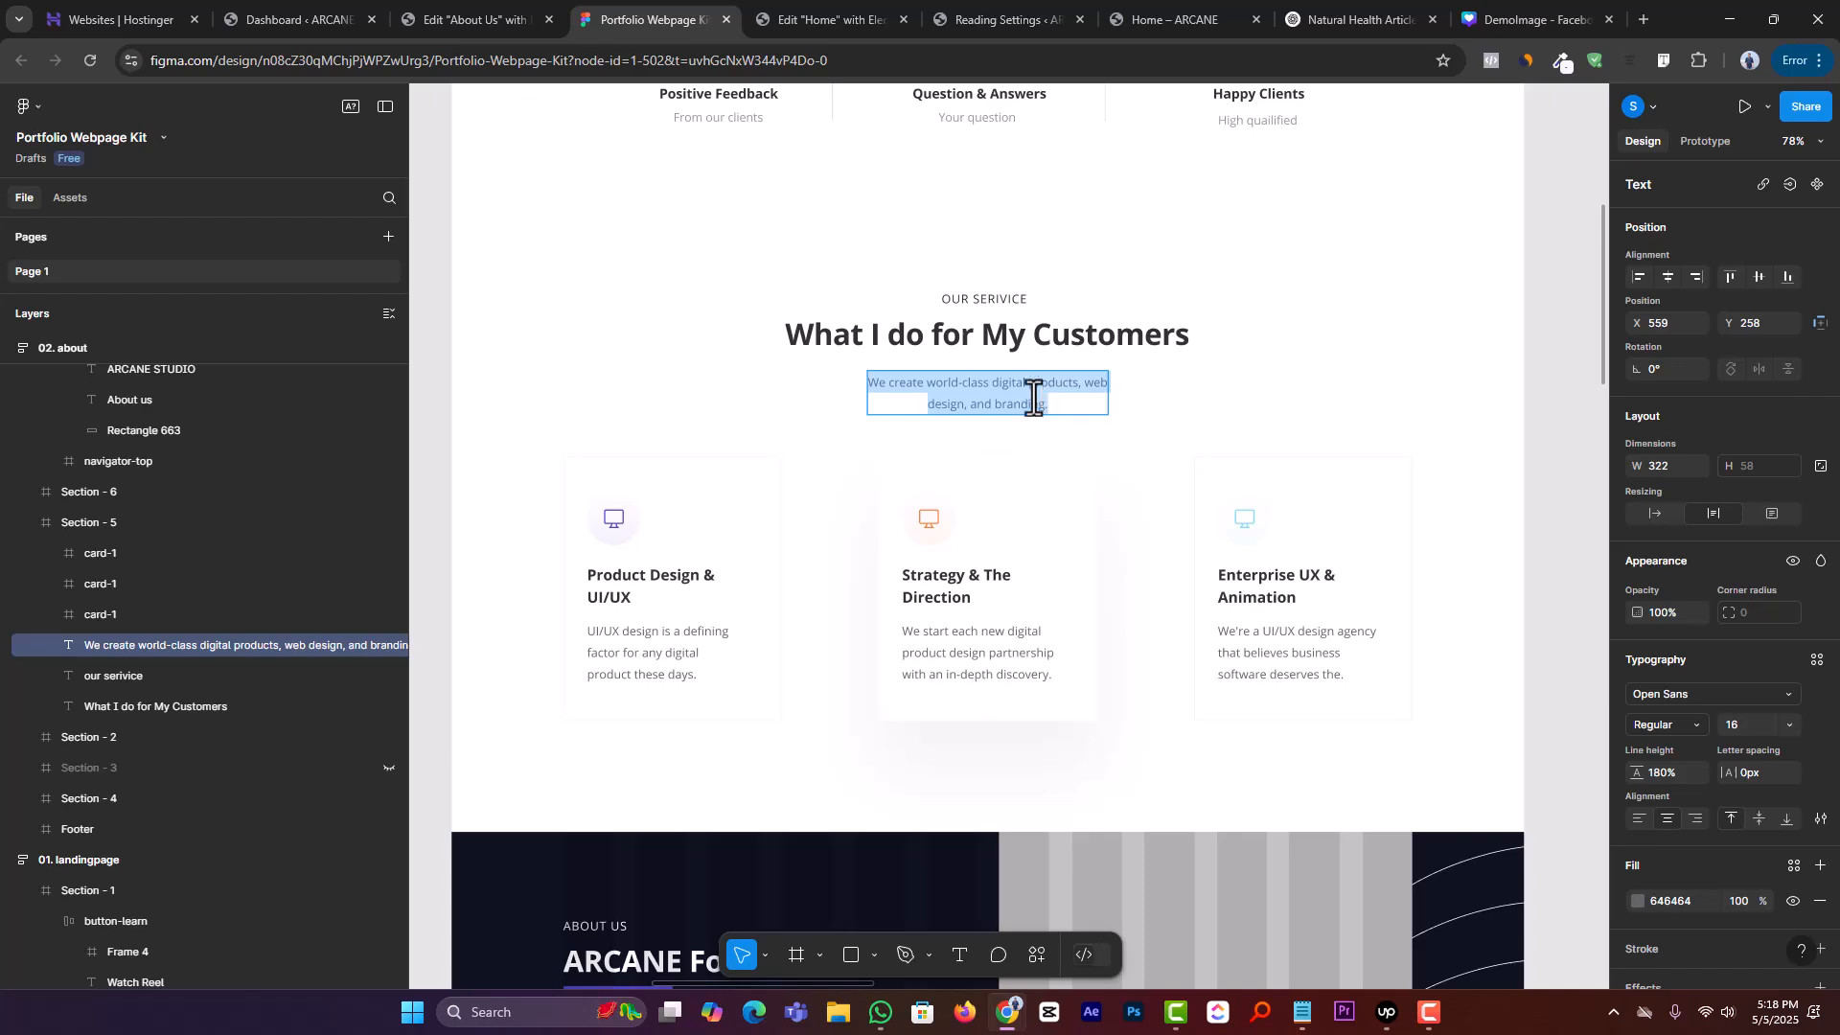
pyautogui.click(466, 19)
pyautogui.click(83, 107)
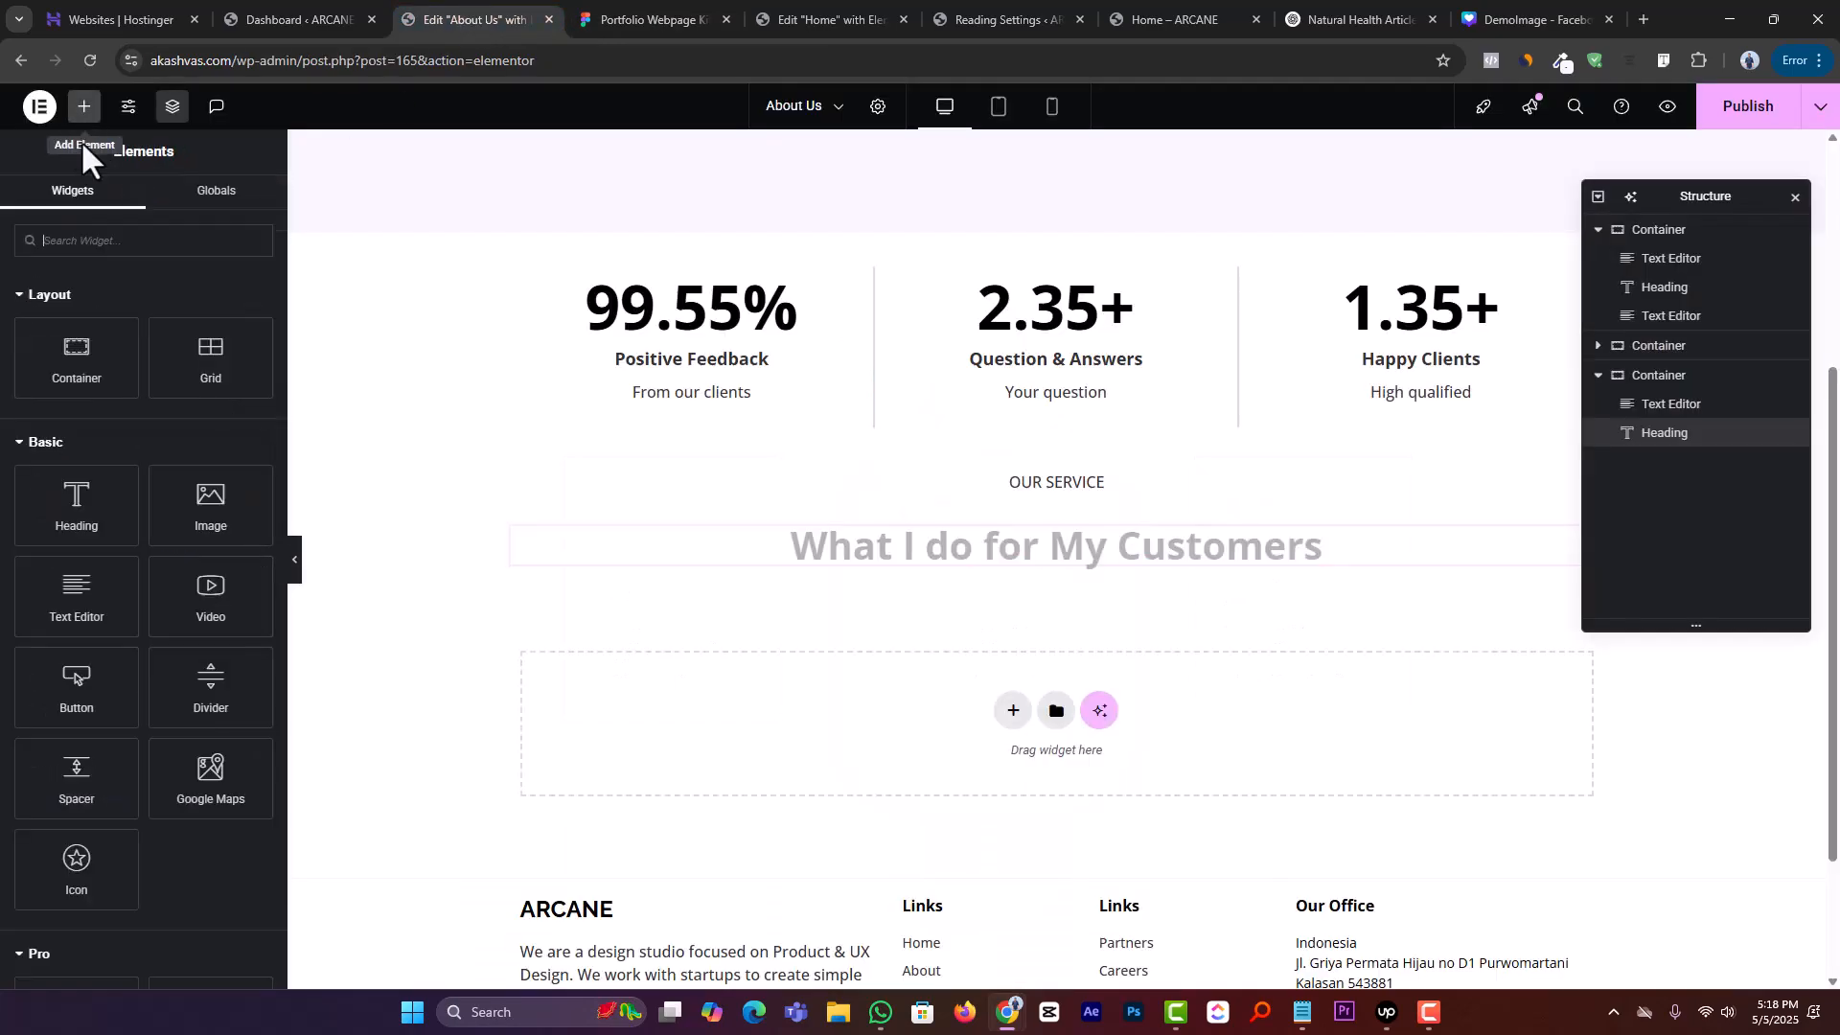
pyautogui.moveTo(72, 599); pyautogui.dragTo(923, 561)
pyautogui.hotkey('ctrl', 'a')
pyautogui.write('We create world-class digital products, web design, and branding.')
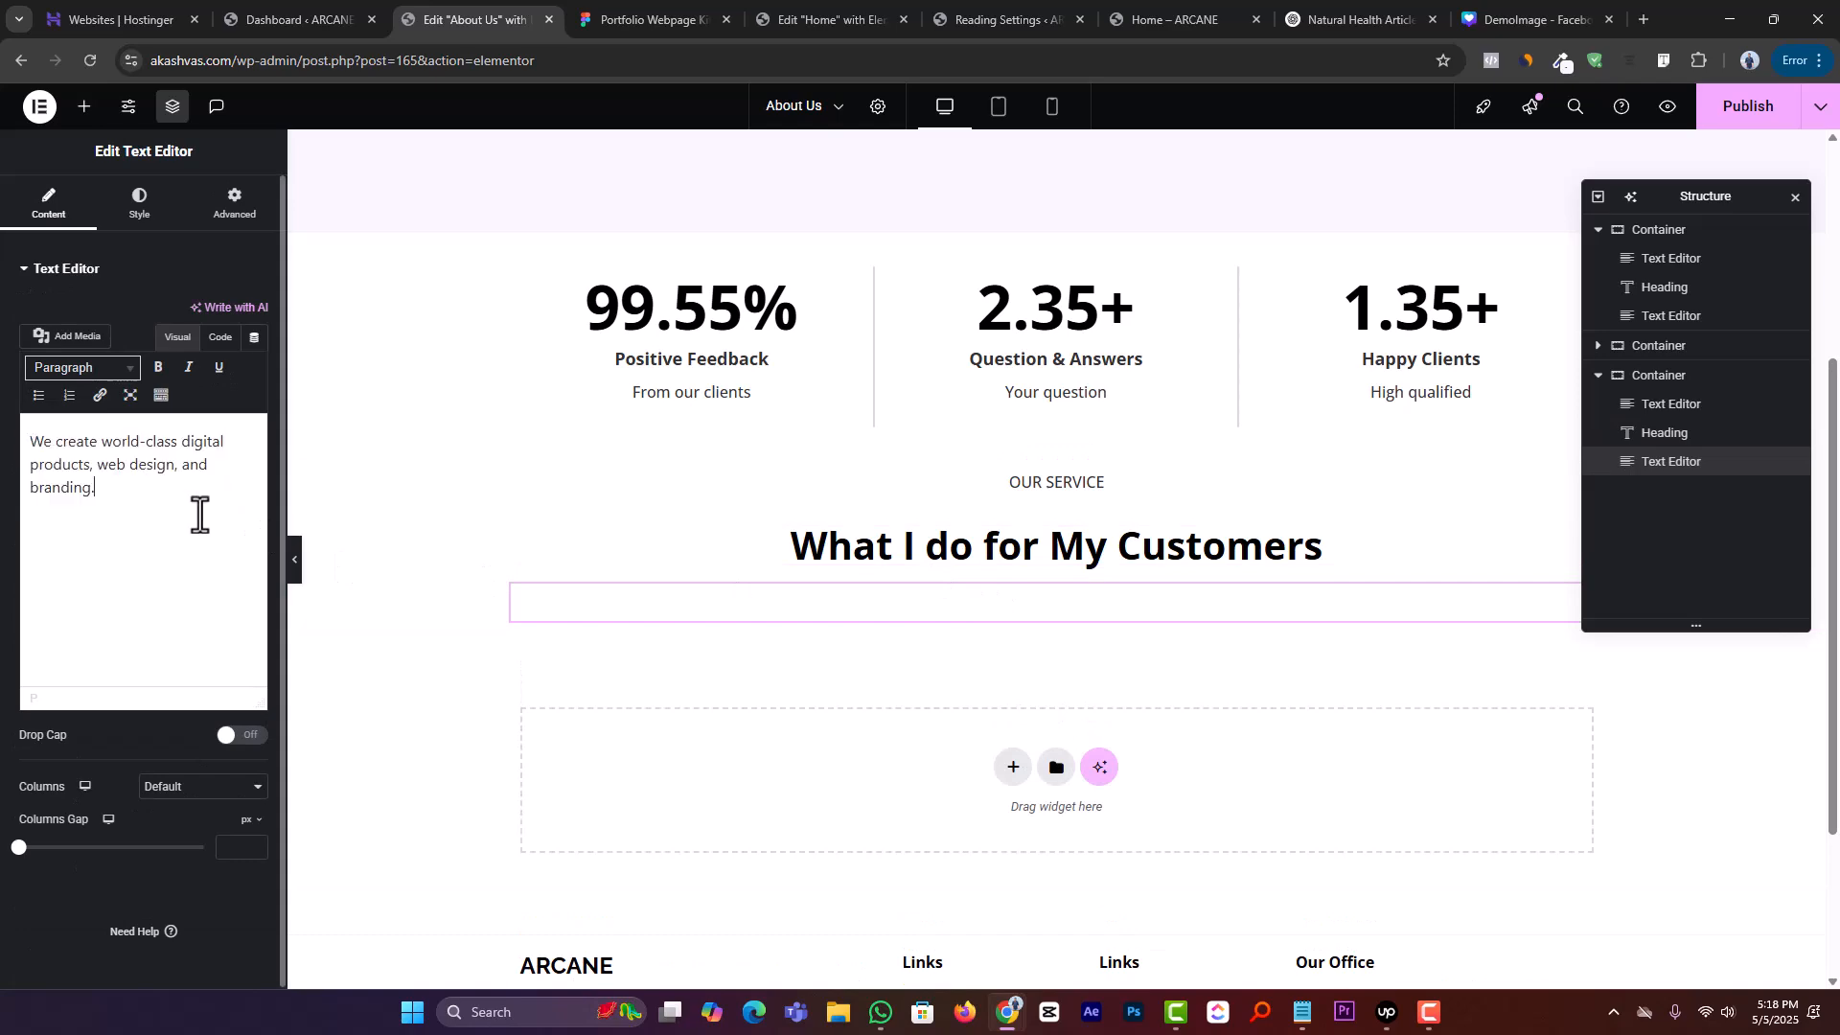
# Check the description's type settings in Figma, and set the matching font size and weight 500 (Medium) on the new description text
pyautogui.click(663, 4)
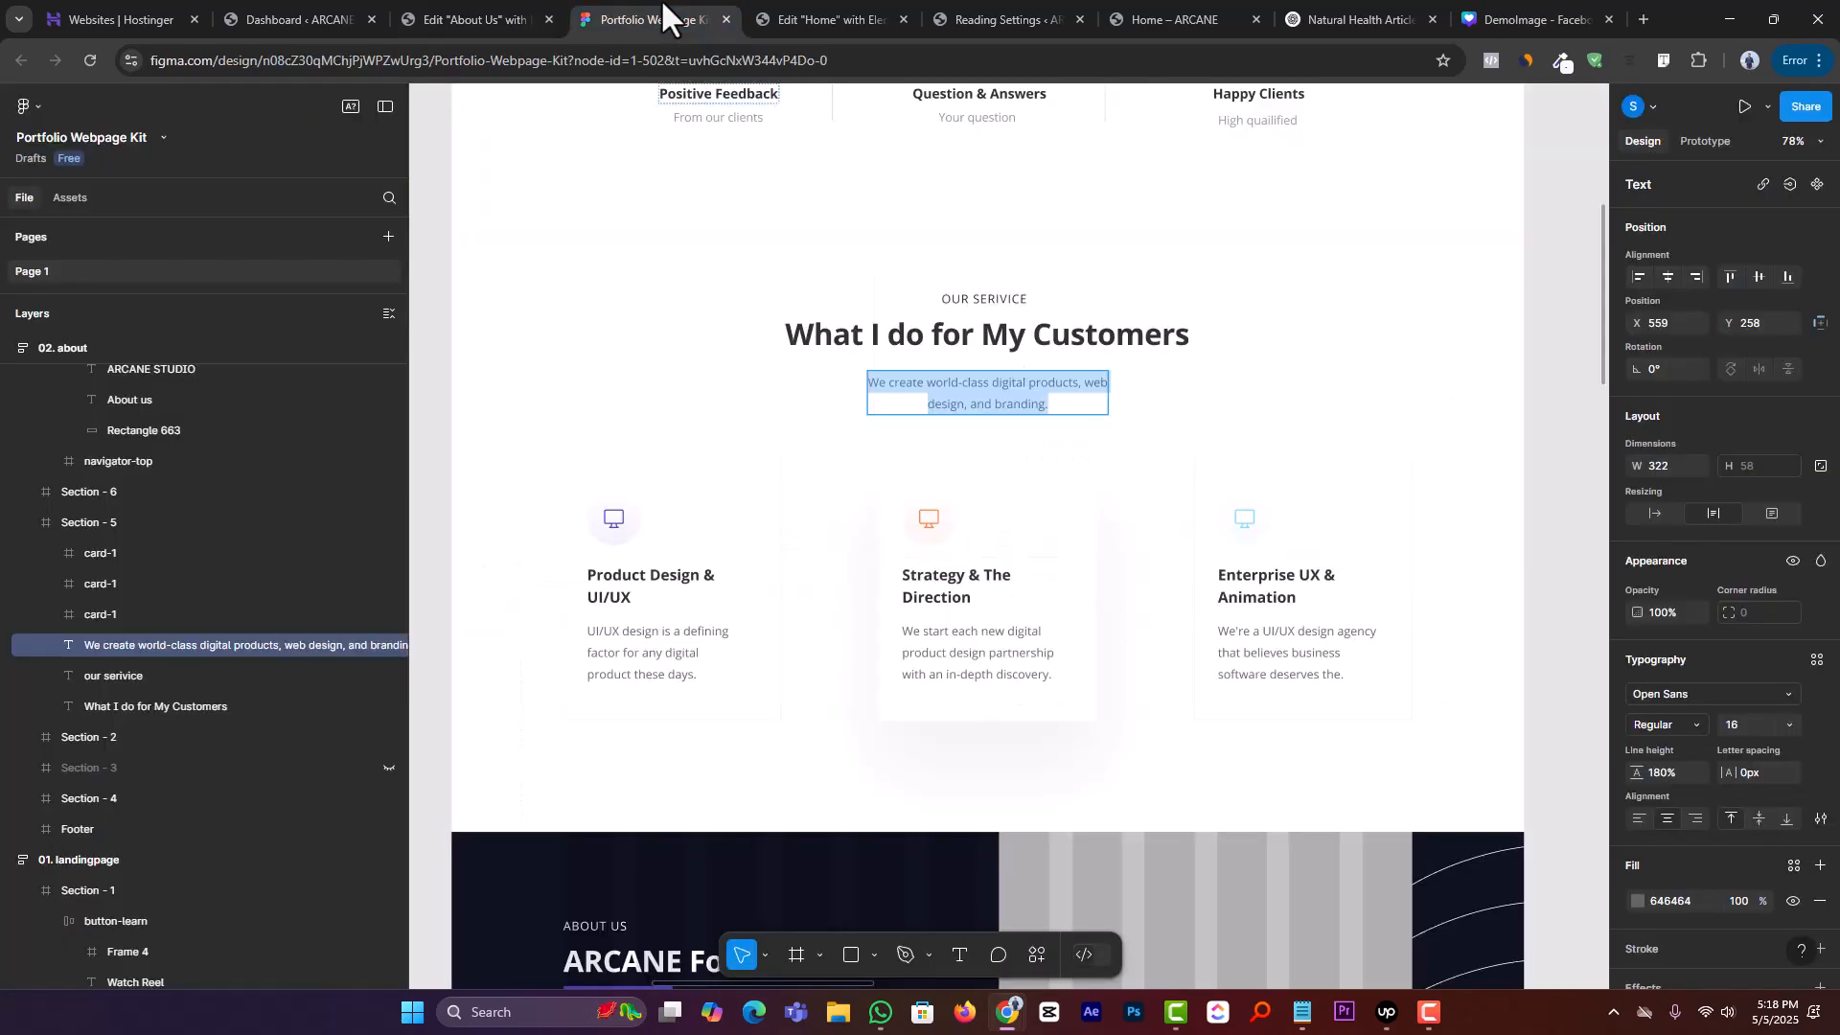
pyautogui.click(481, 4)
pyautogui.click(140, 205)
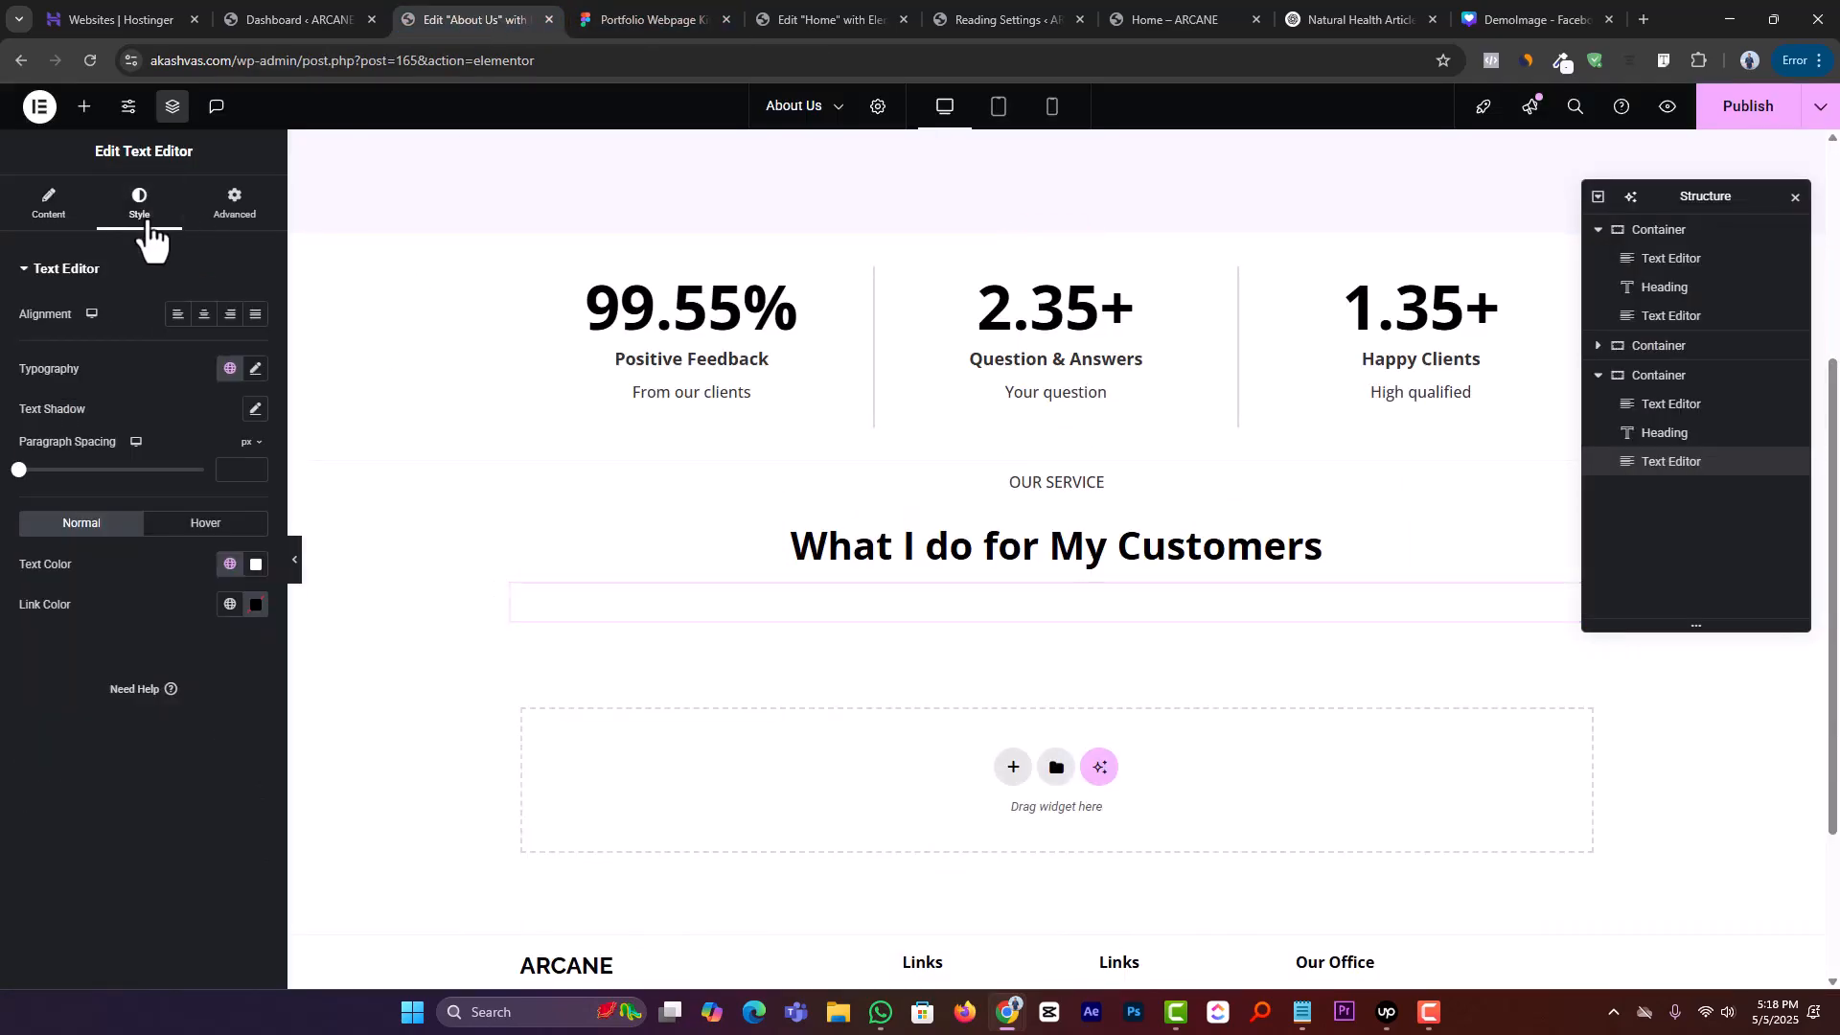
pyautogui.click(256, 372)
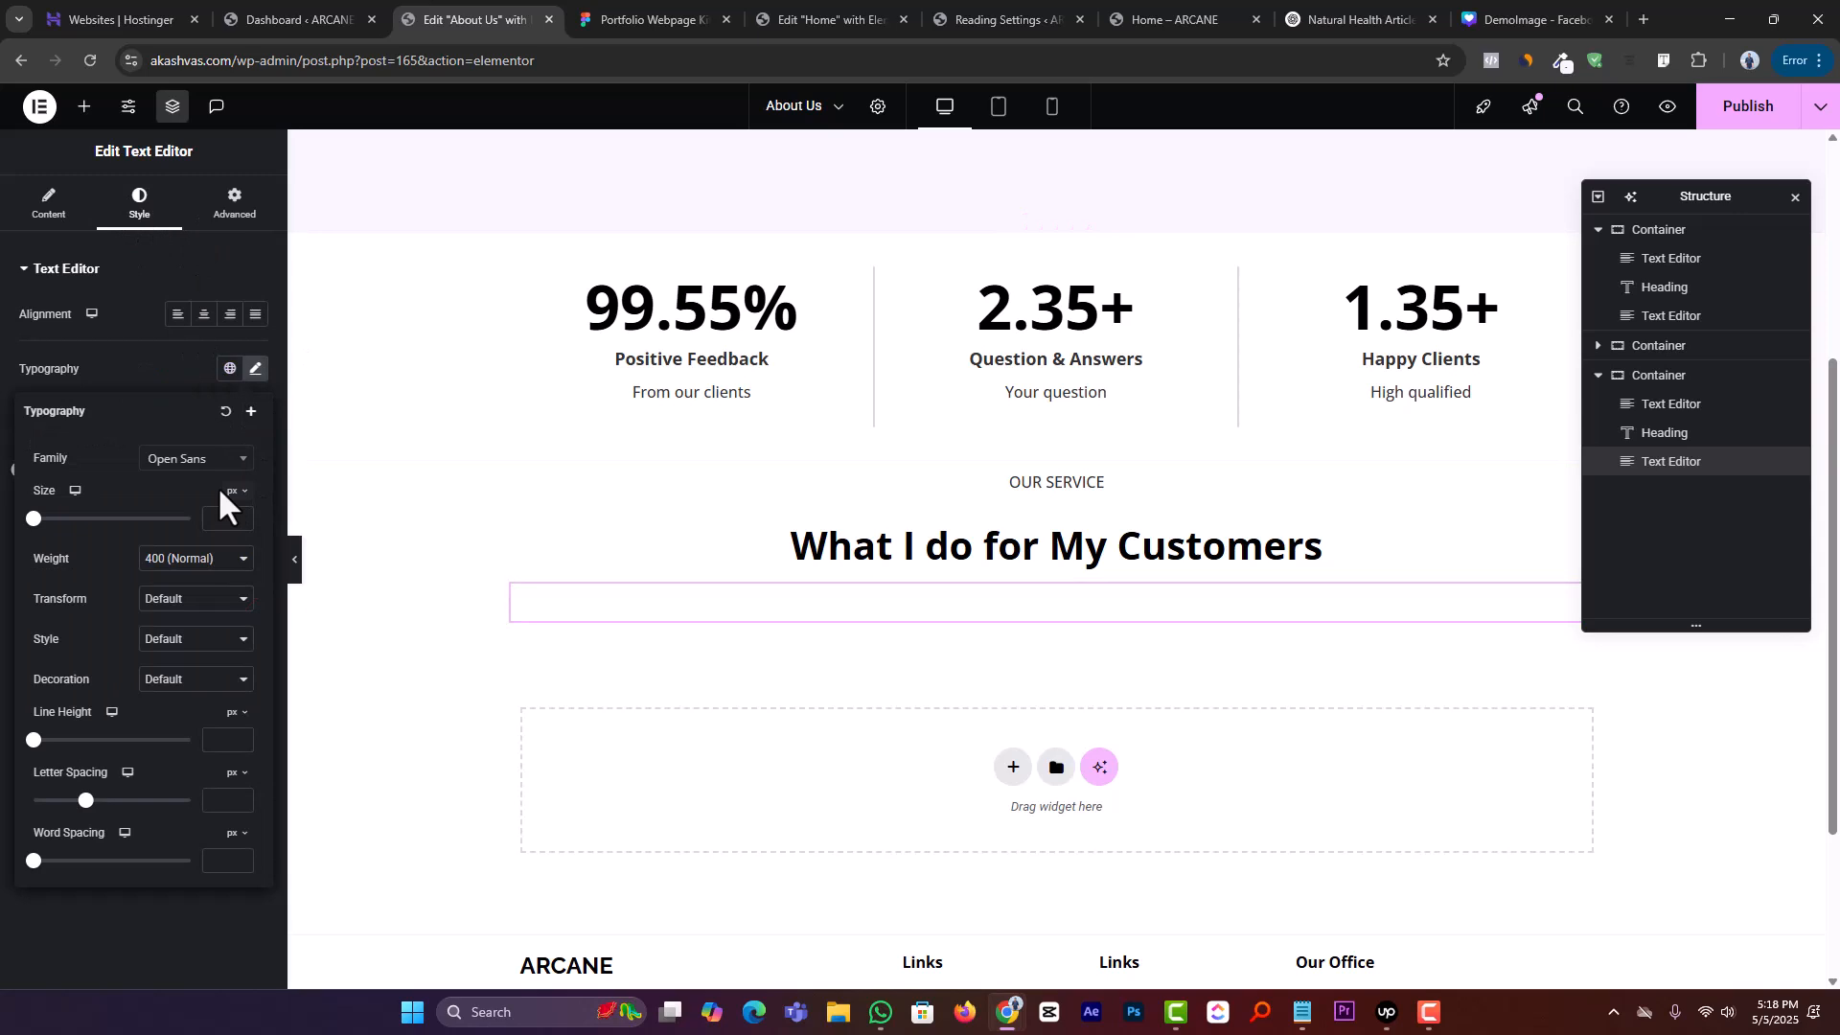
pyautogui.click(204, 559)
pyautogui.click(180, 675)
pyautogui.write('15')
pyautogui.click(55, 906)
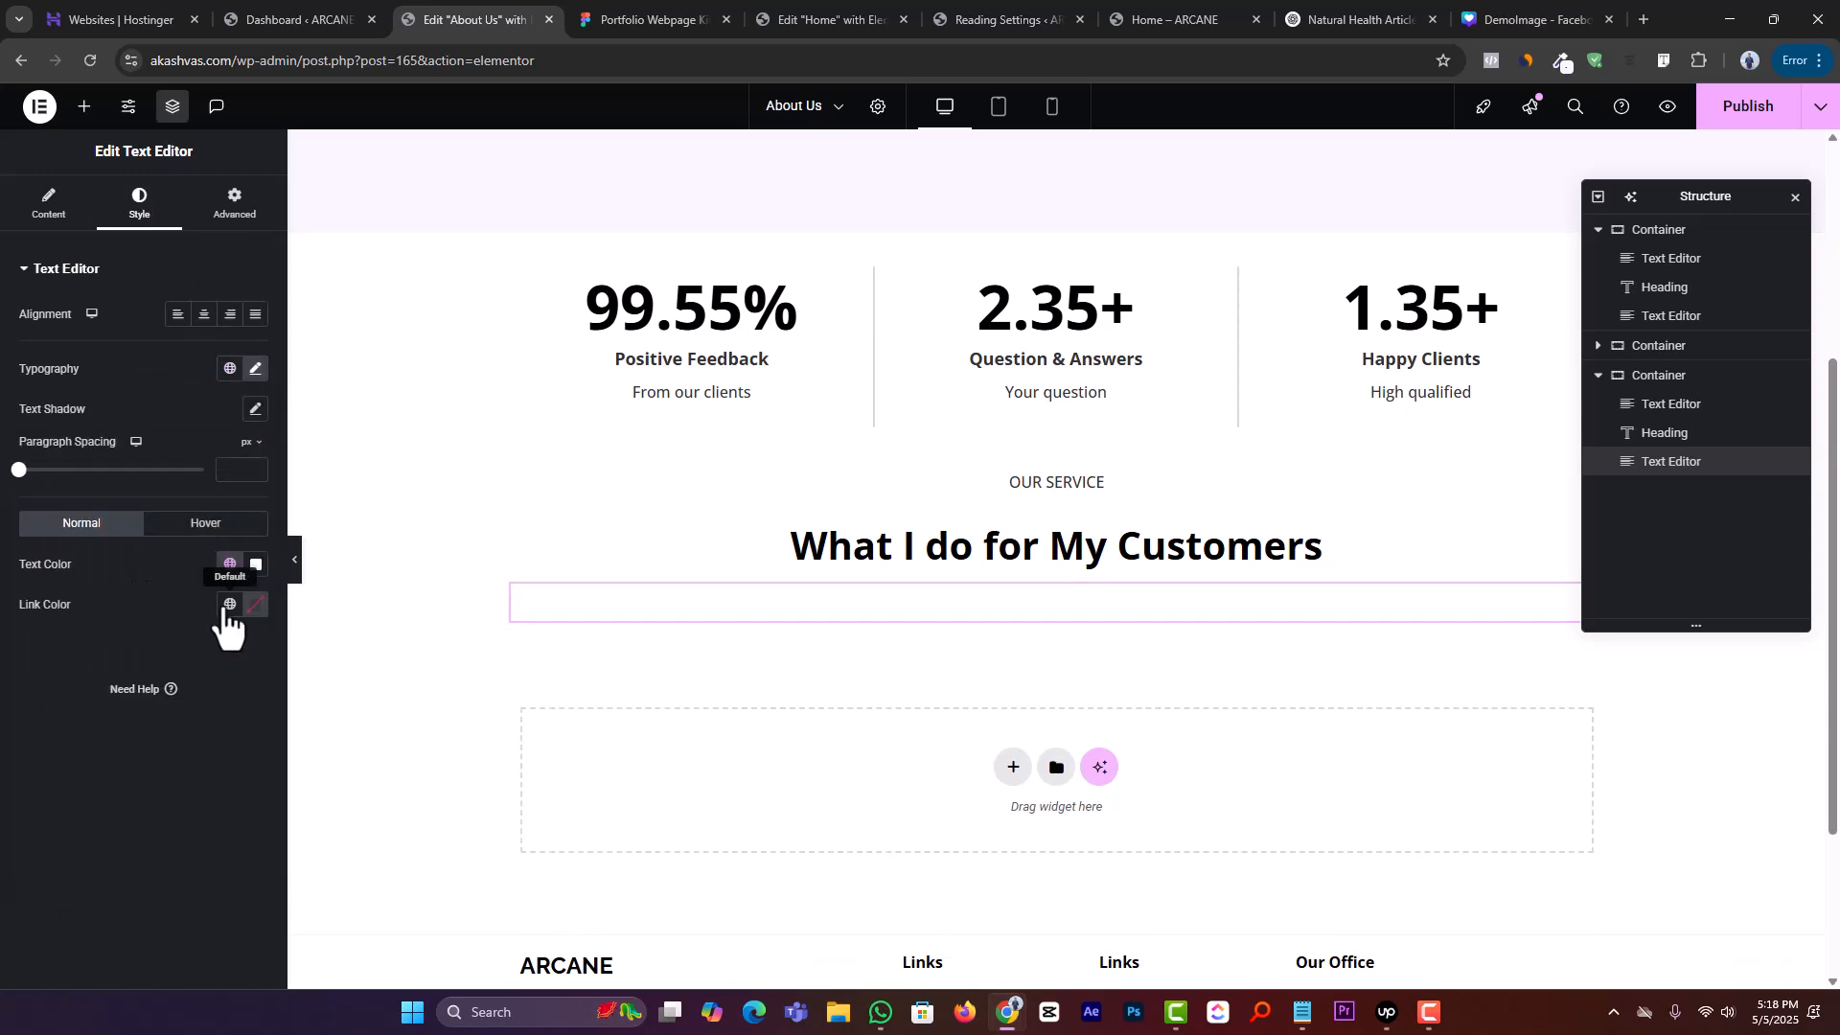
# Apply the dark grey global text color to the description below the heading and center it
pyautogui.click(229, 565)
pyautogui.click(172, 692)
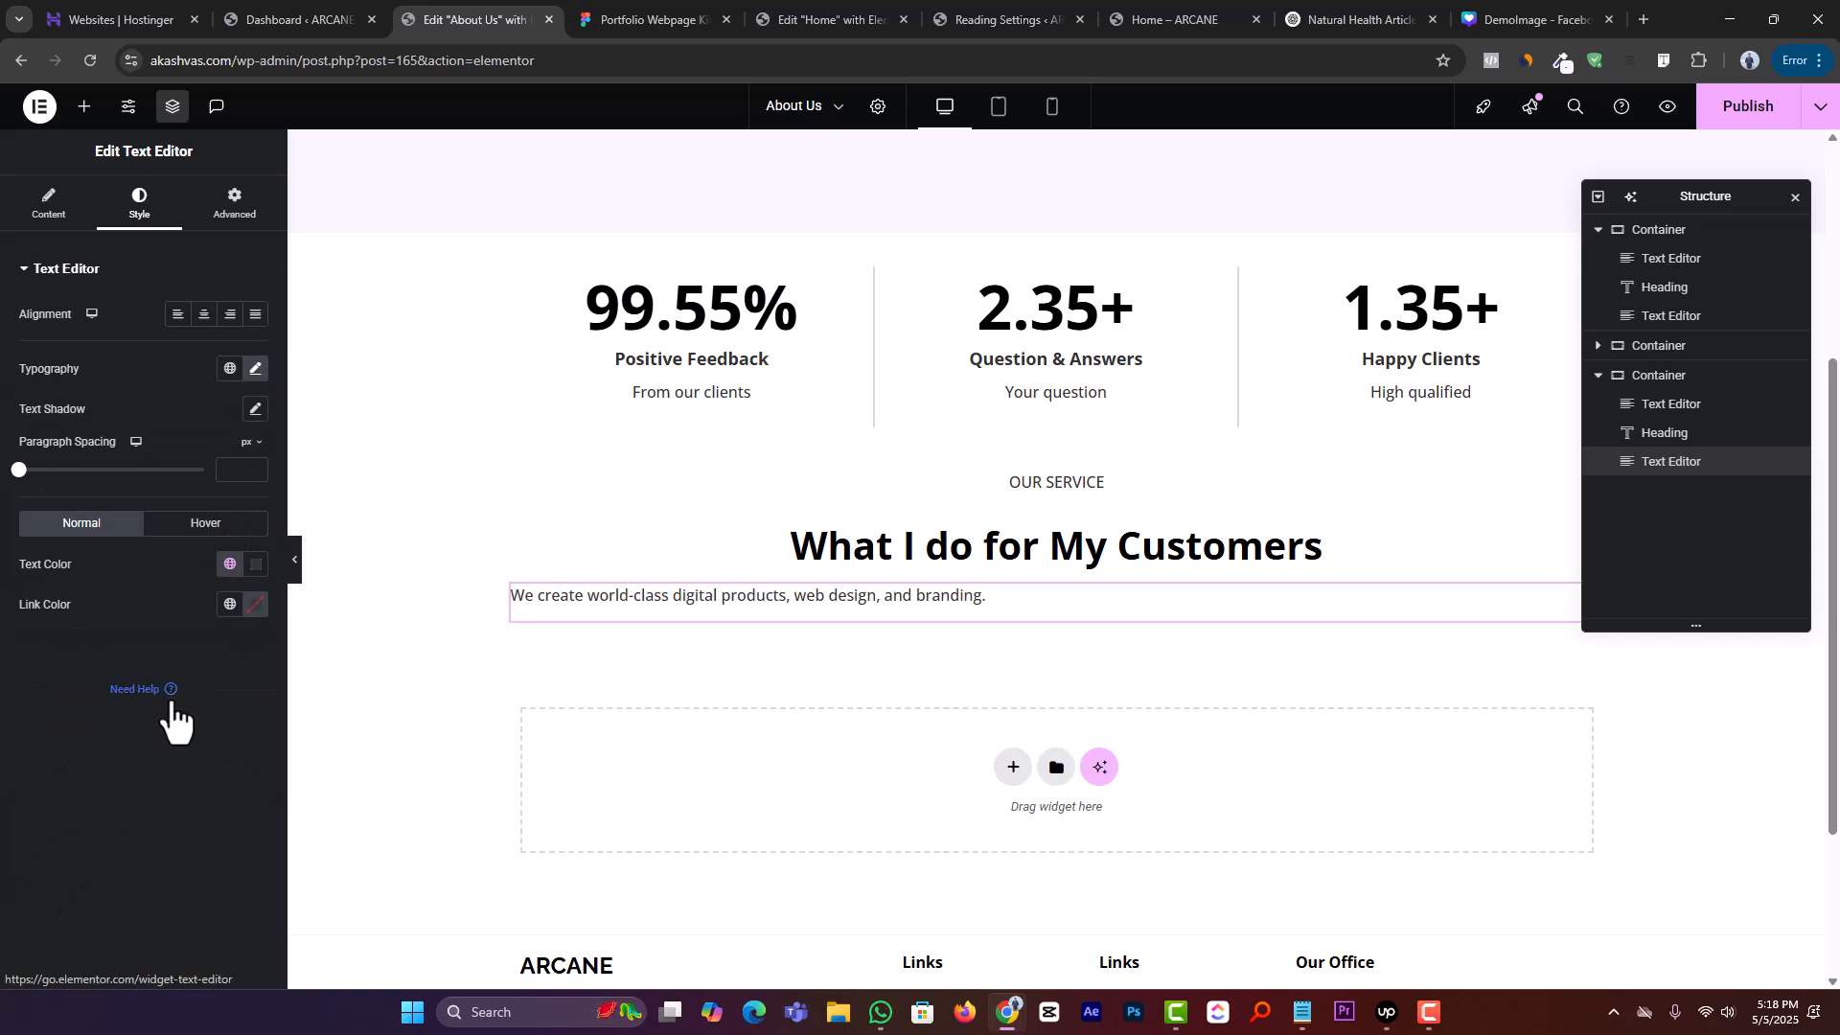
pyautogui.click(204, 314)
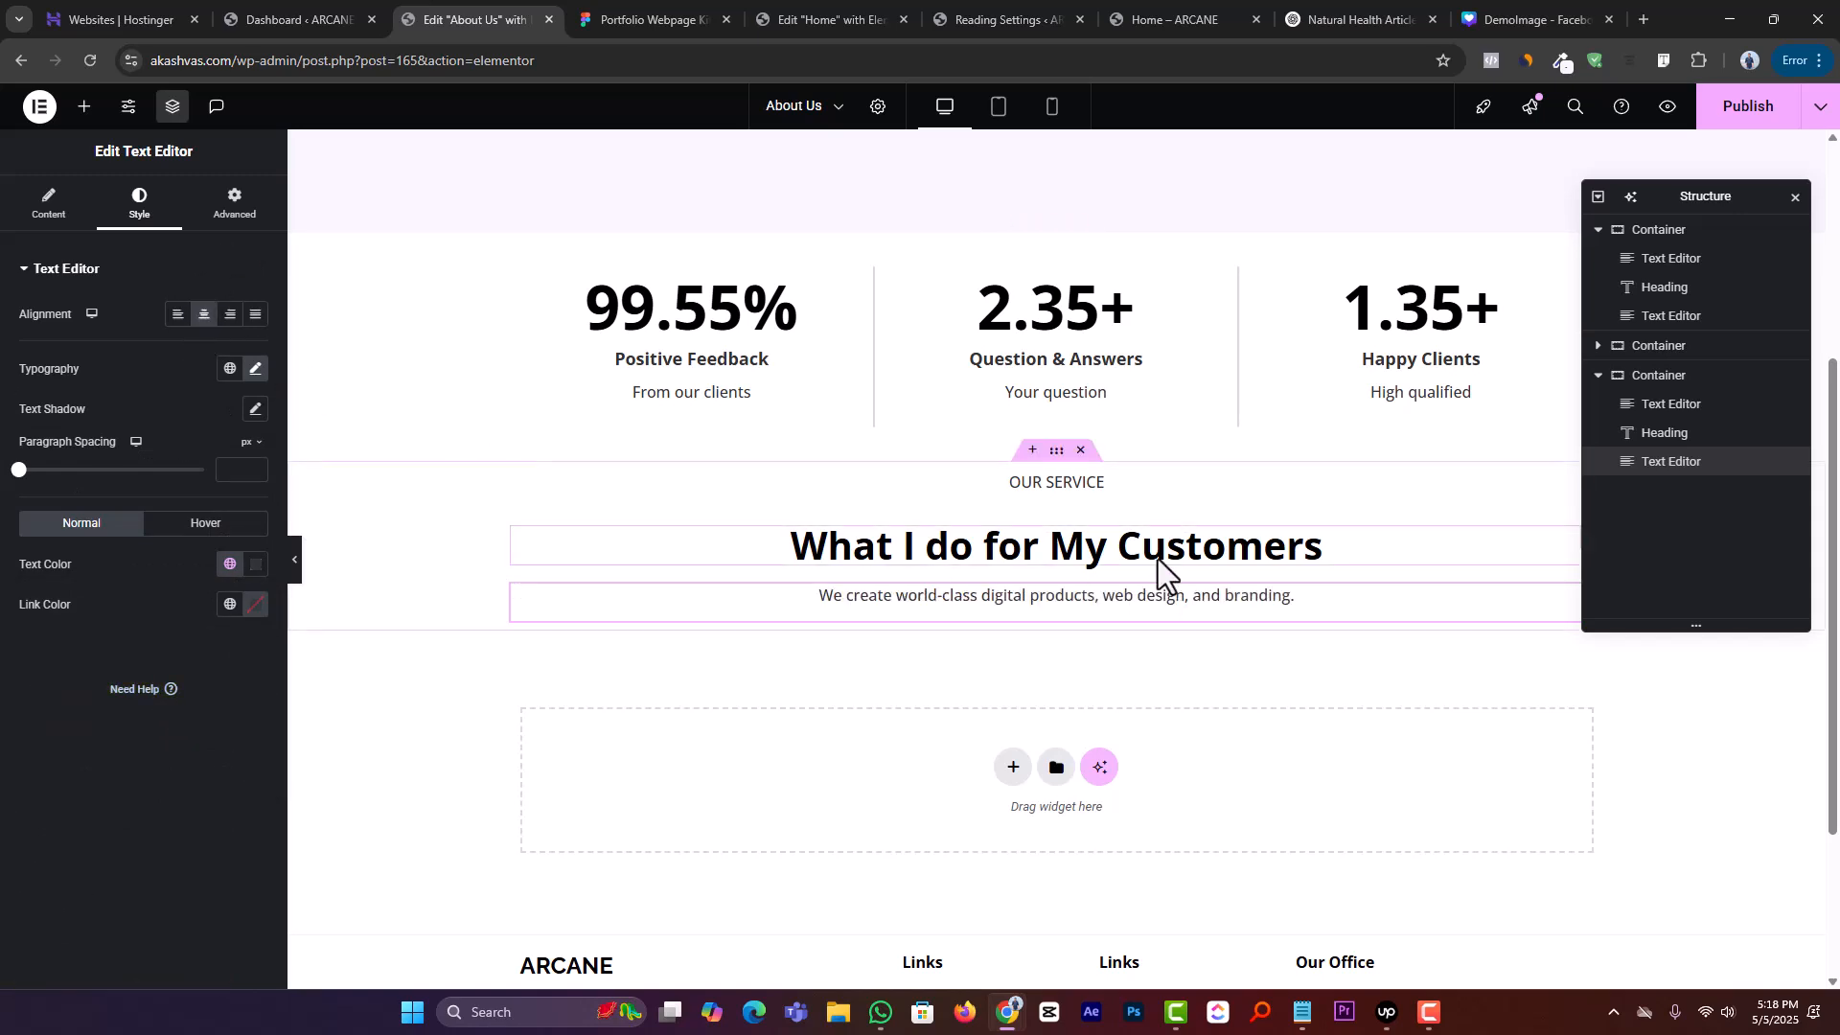
# Set the padding of the container holding the "What I do for My Customers" heading to 60 px on all sides
pyautogui.click(1057, 450)
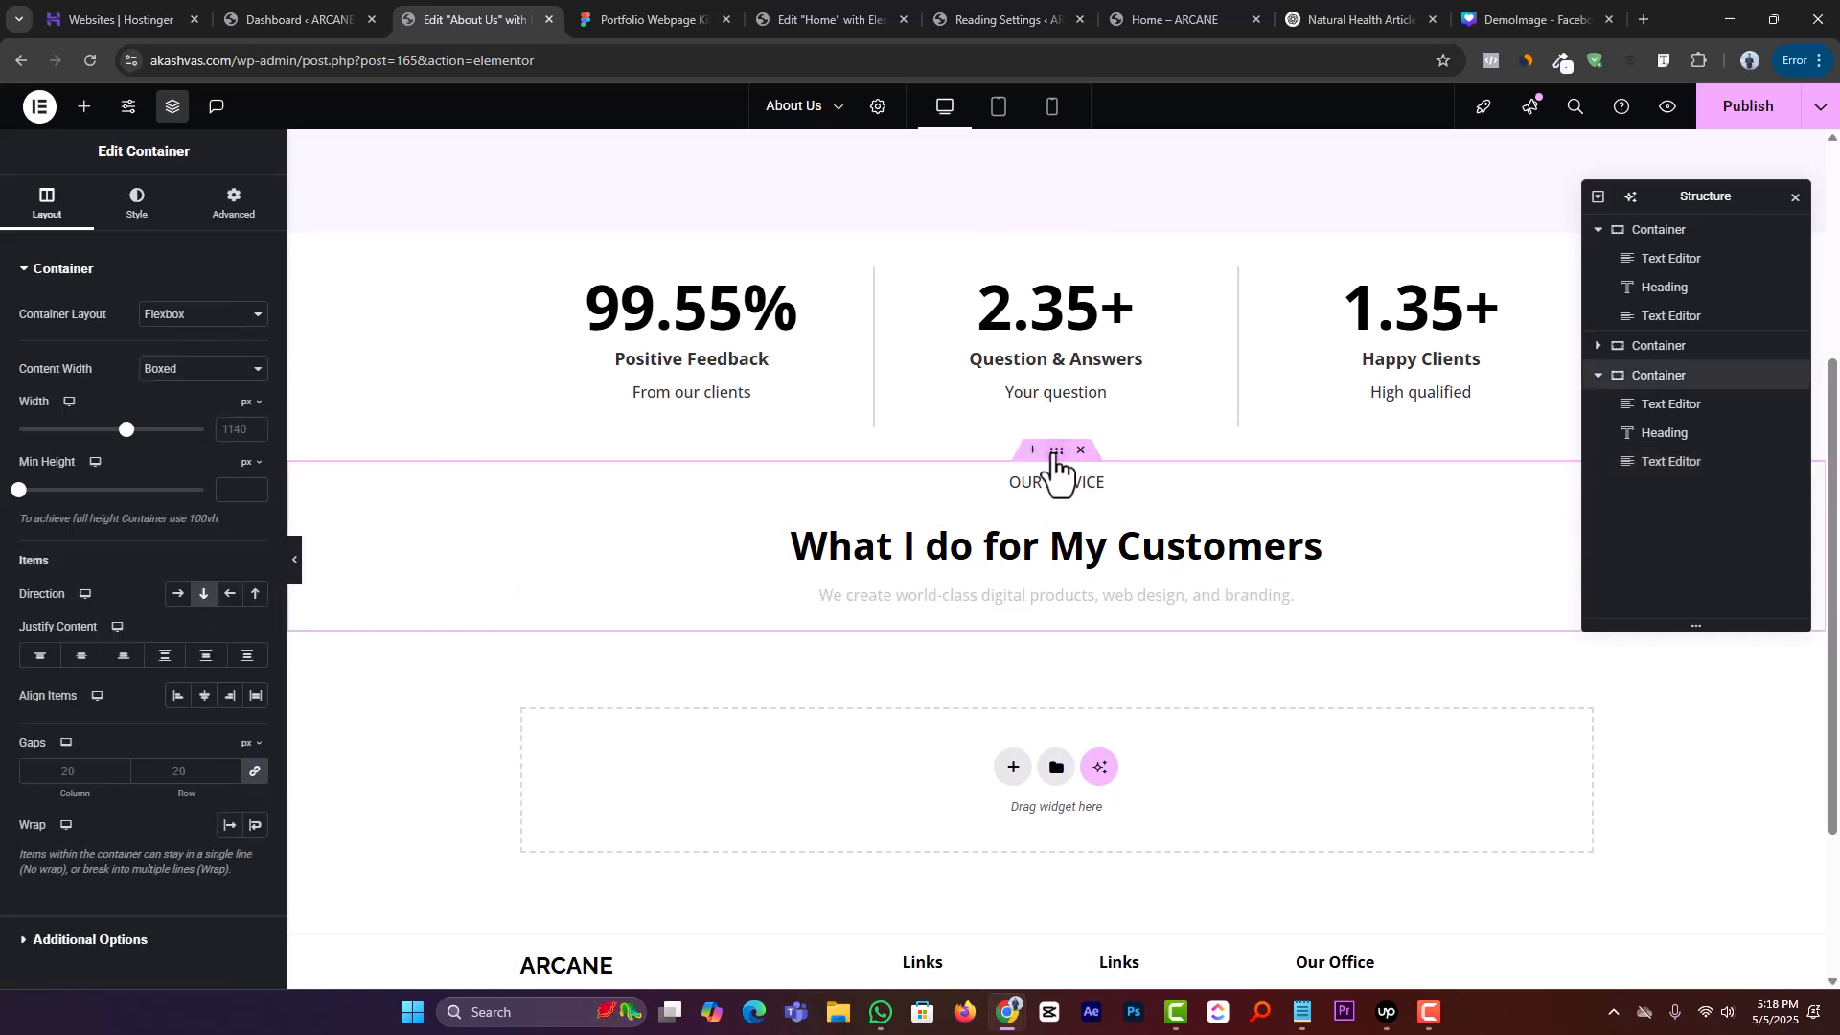
pyautogui.click(223, 209)
pyautogui.click(61, 410)
pyautogui.write('30')
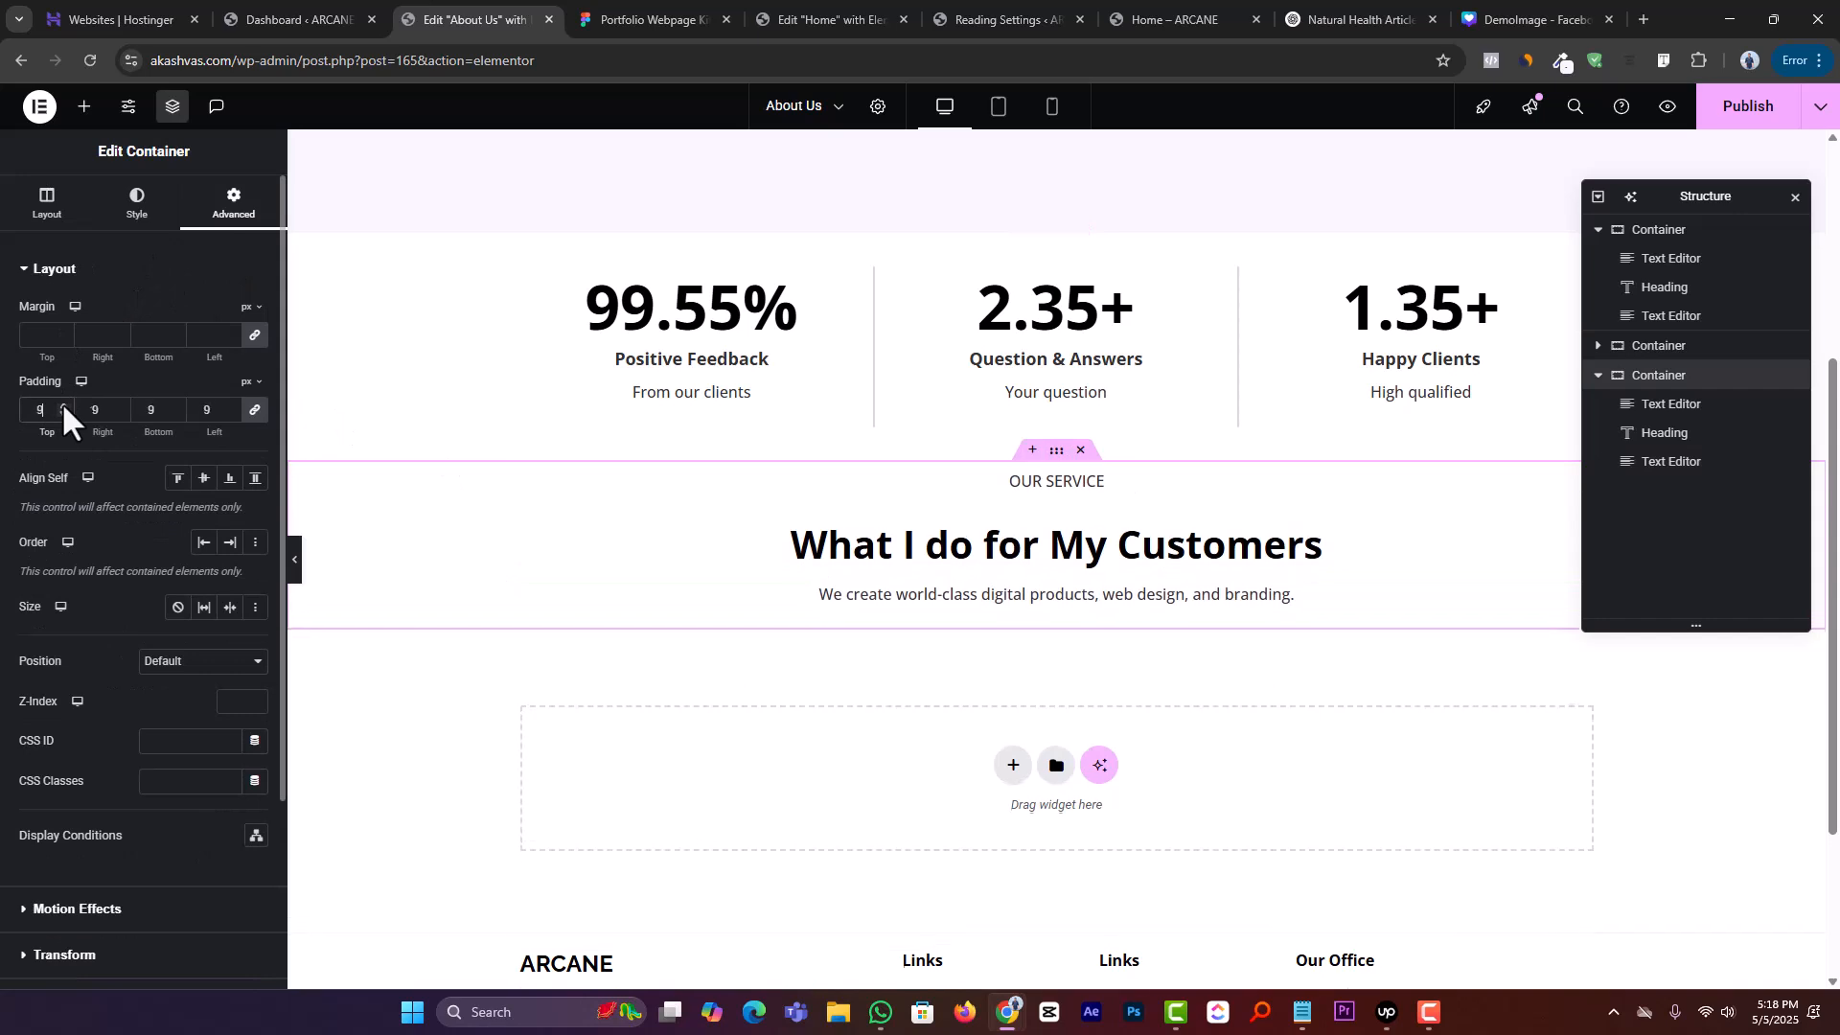
pyautogui.click(63, 407)
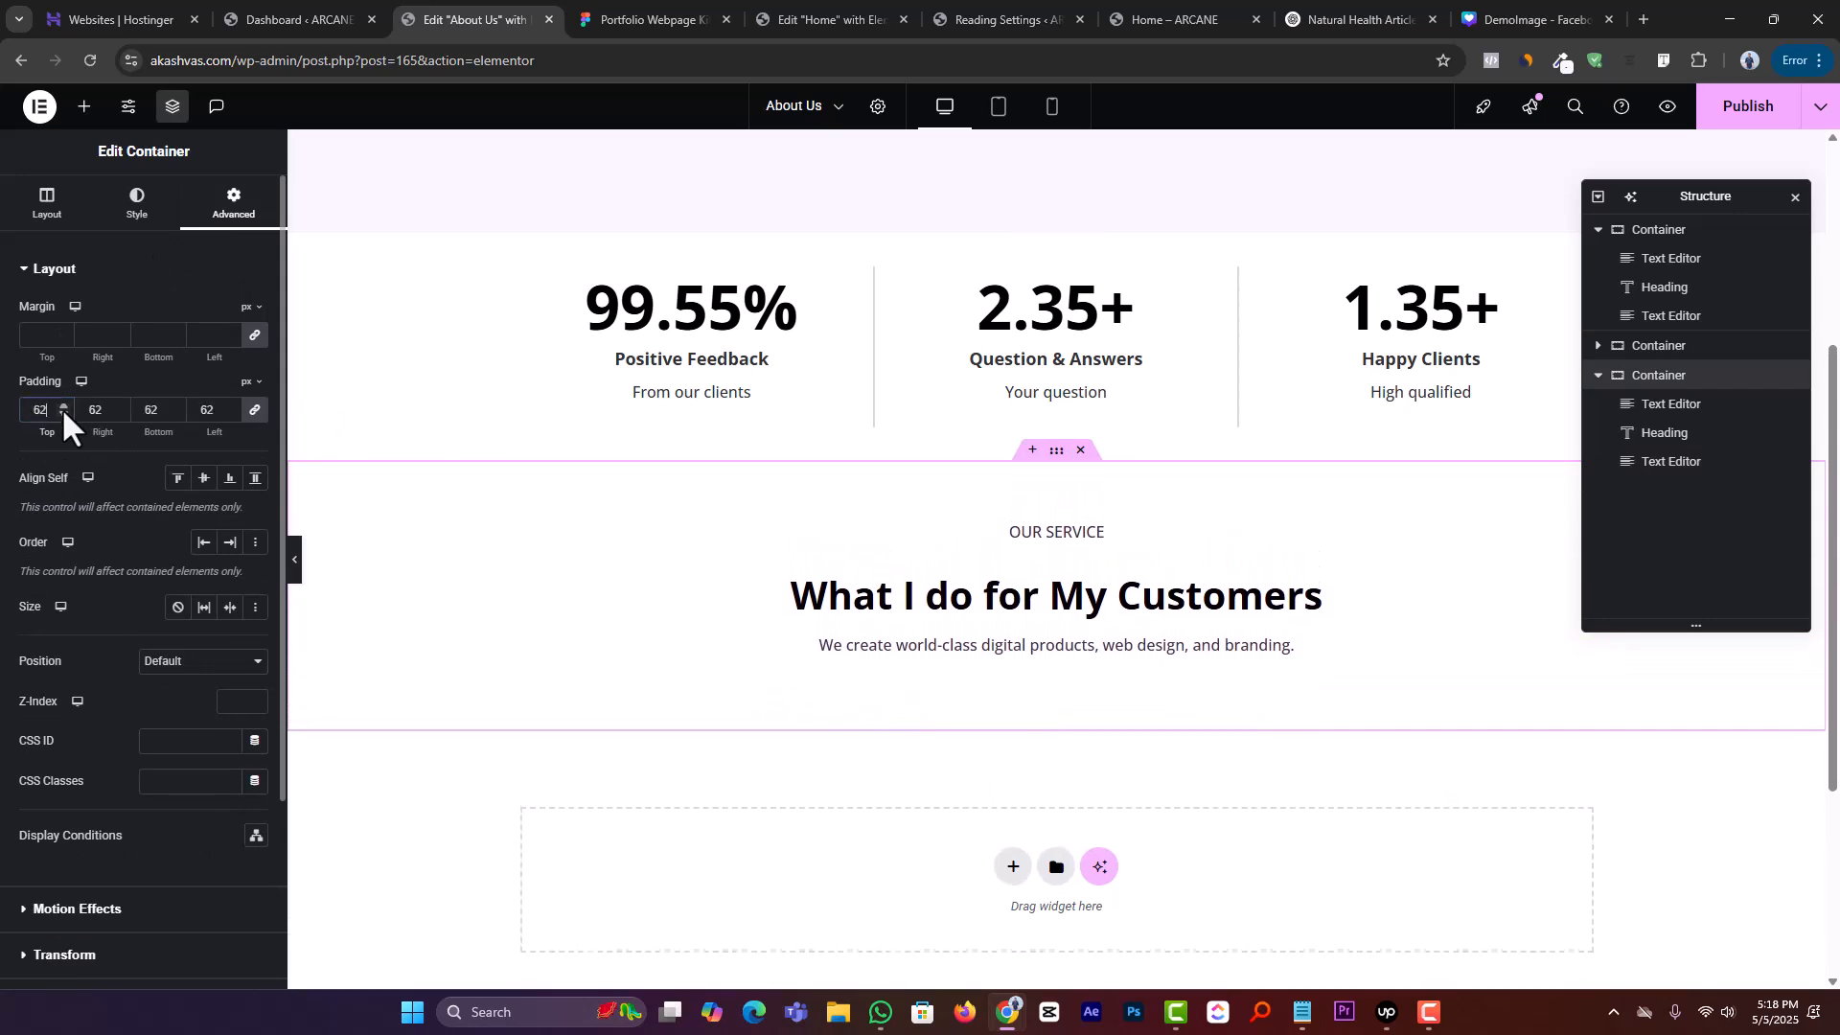
# Check the service cards in Figma and on the Home page, and add a two-column Flexbox container below the About Us services heading
pyautogui.click(652, 20)
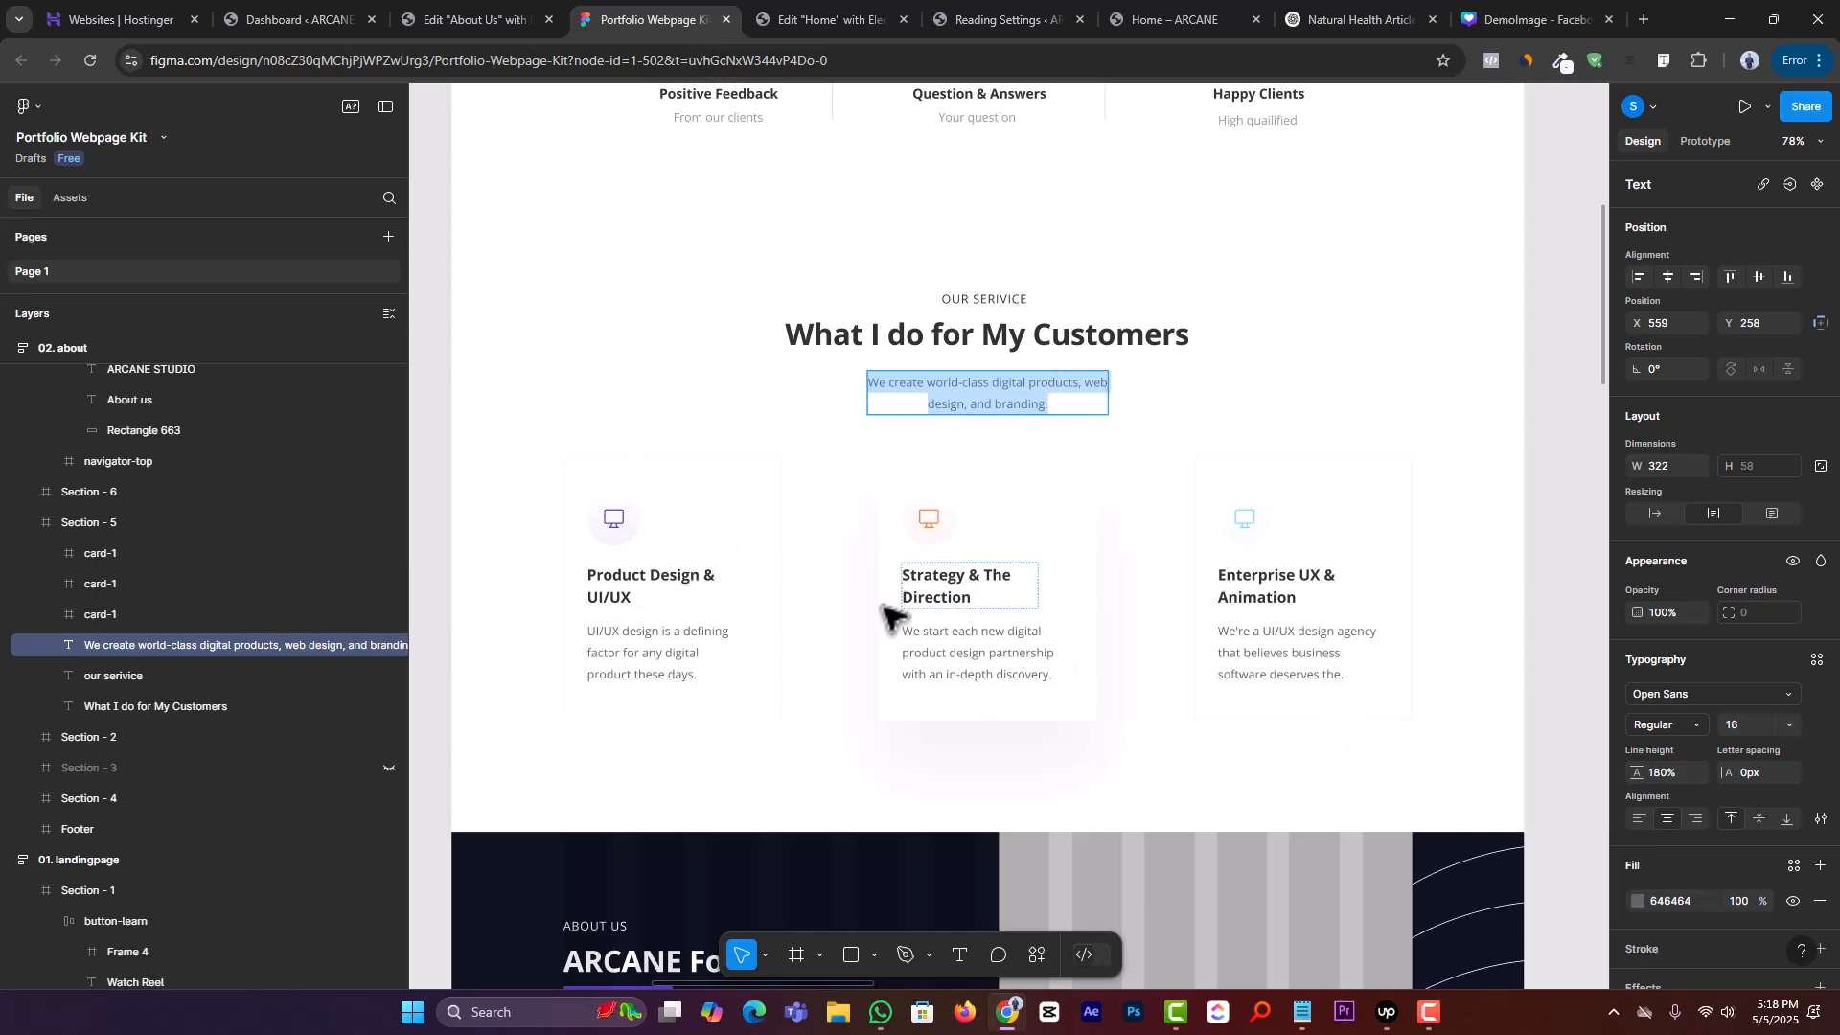
pyautogui.scroll(-1, 892, 618)
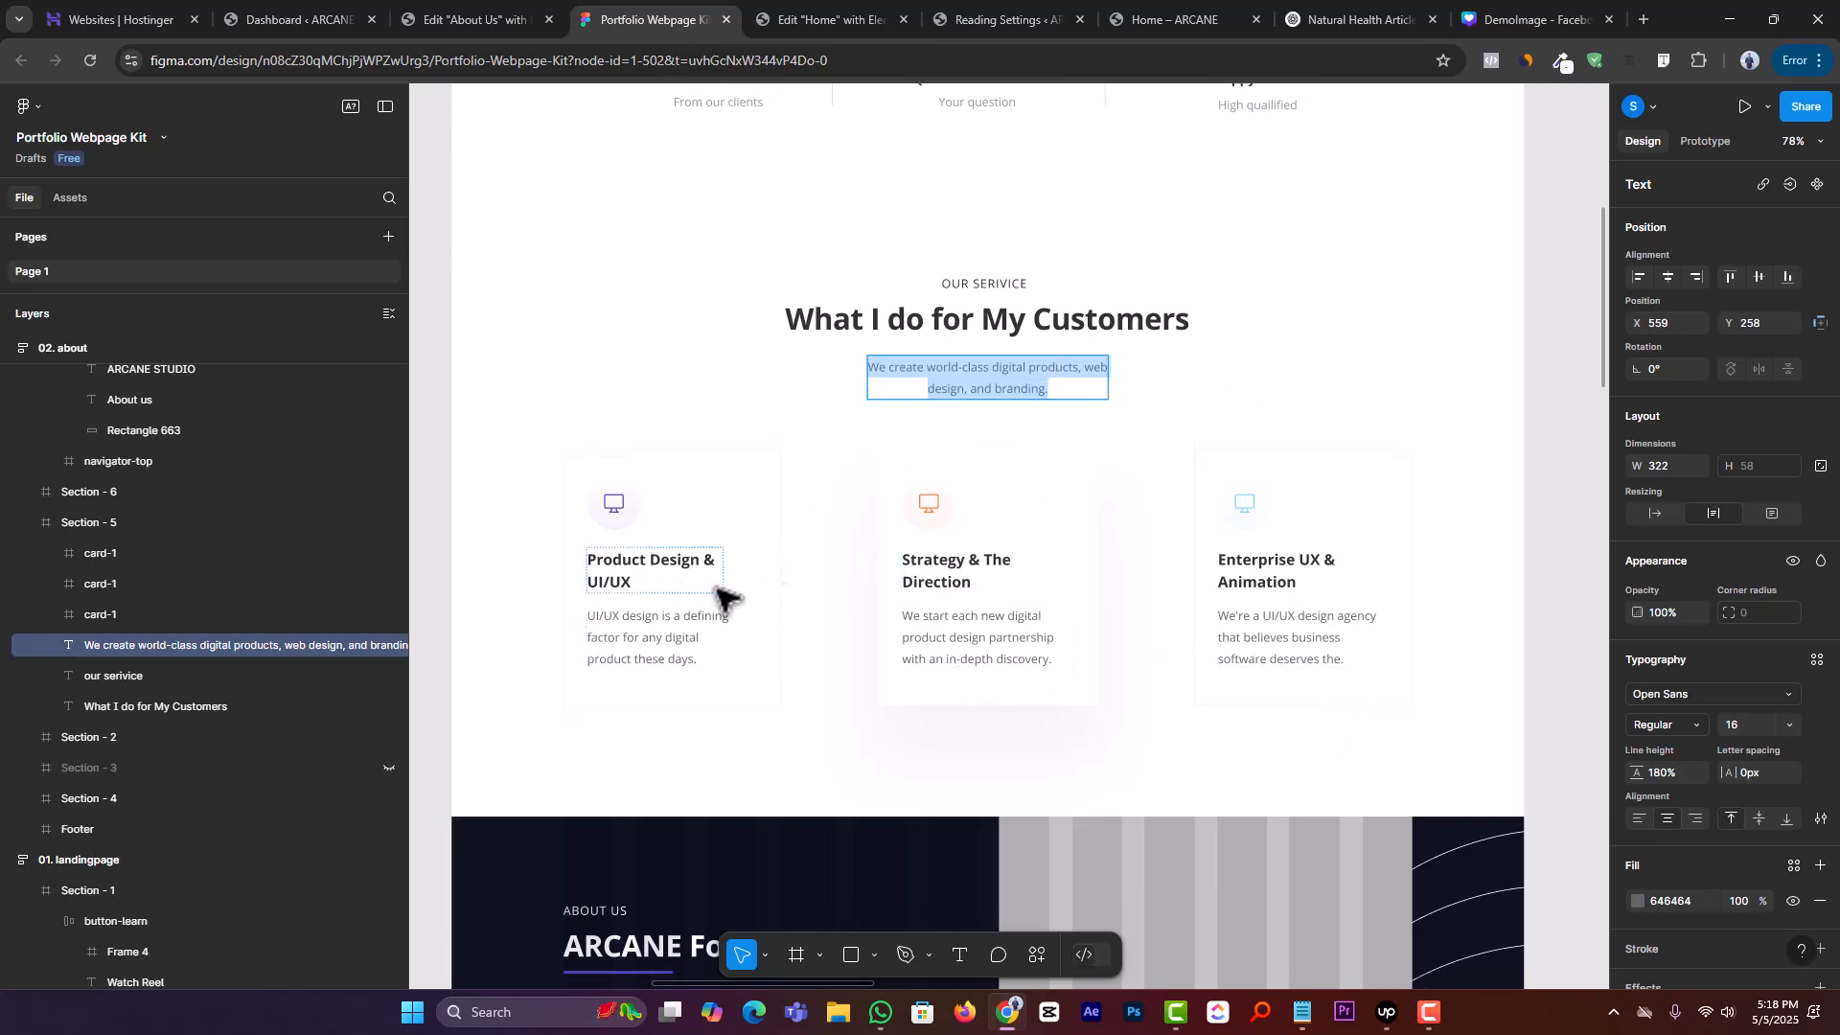
pyautogui.click(788, 11)
pyautogui.scroll(-10, 1022, 596)
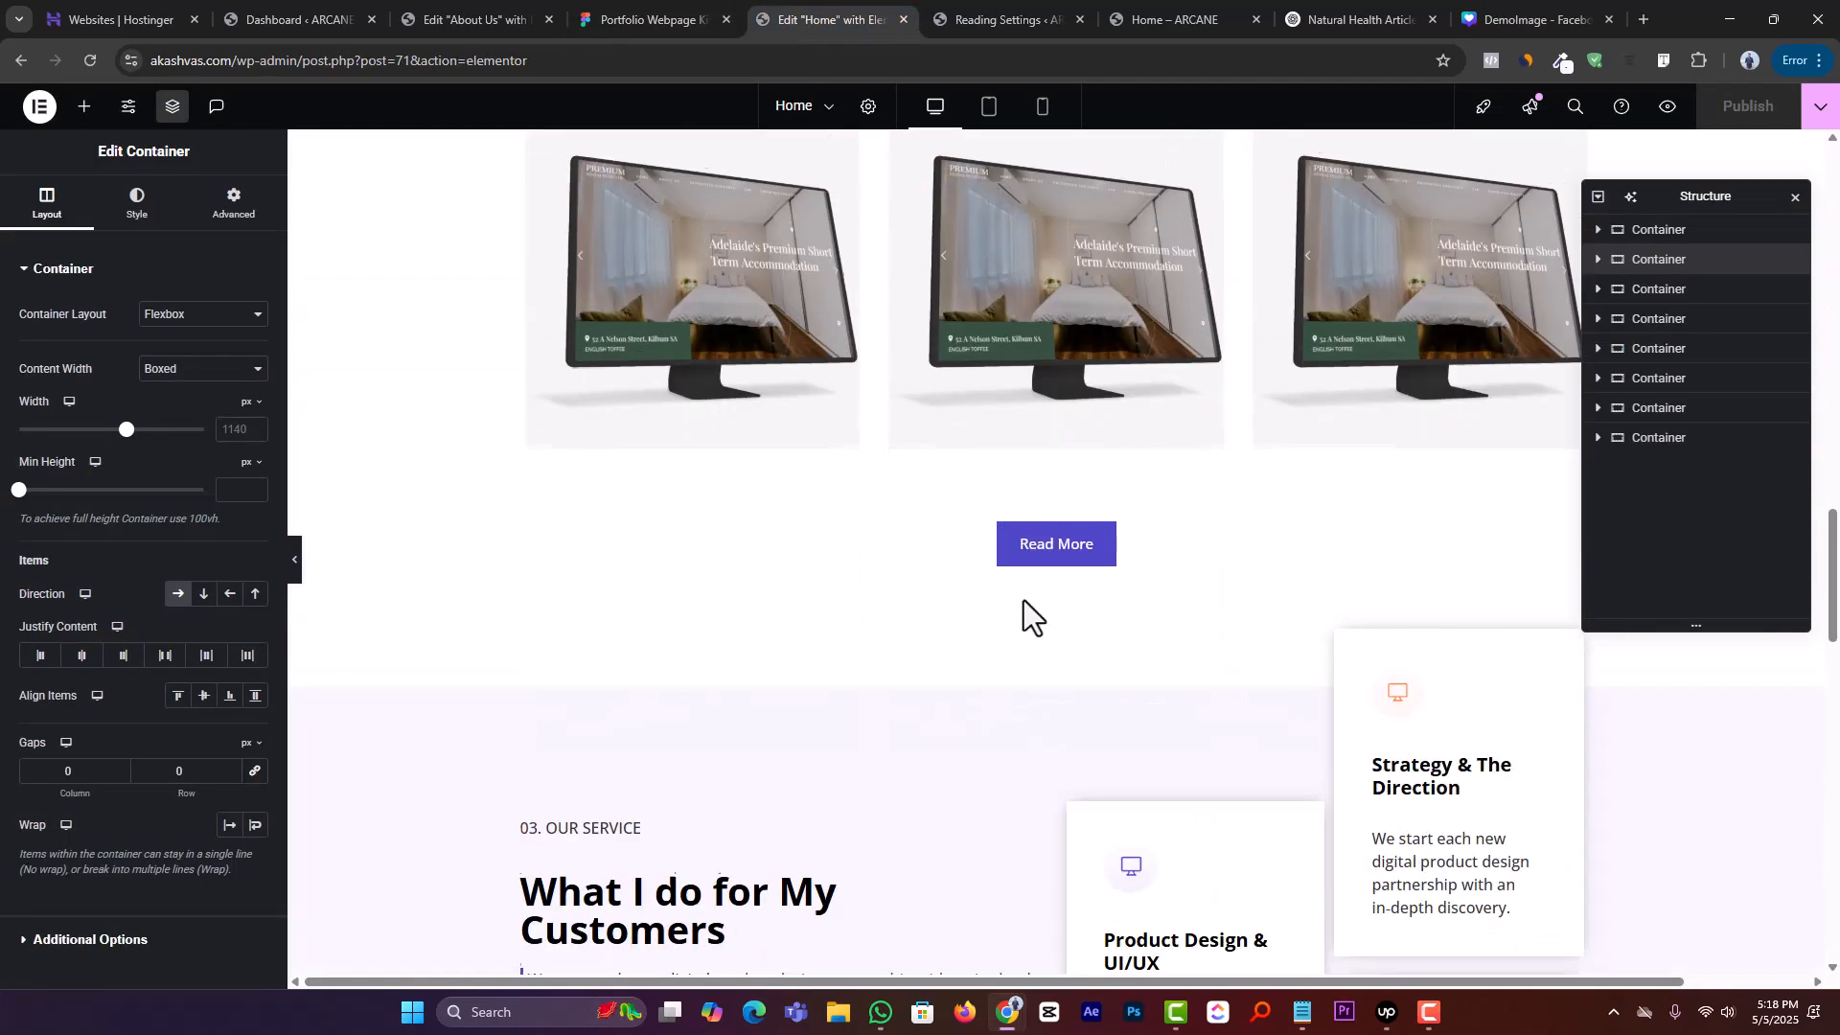
pyautogui.scroll(-6, 1023, 600)
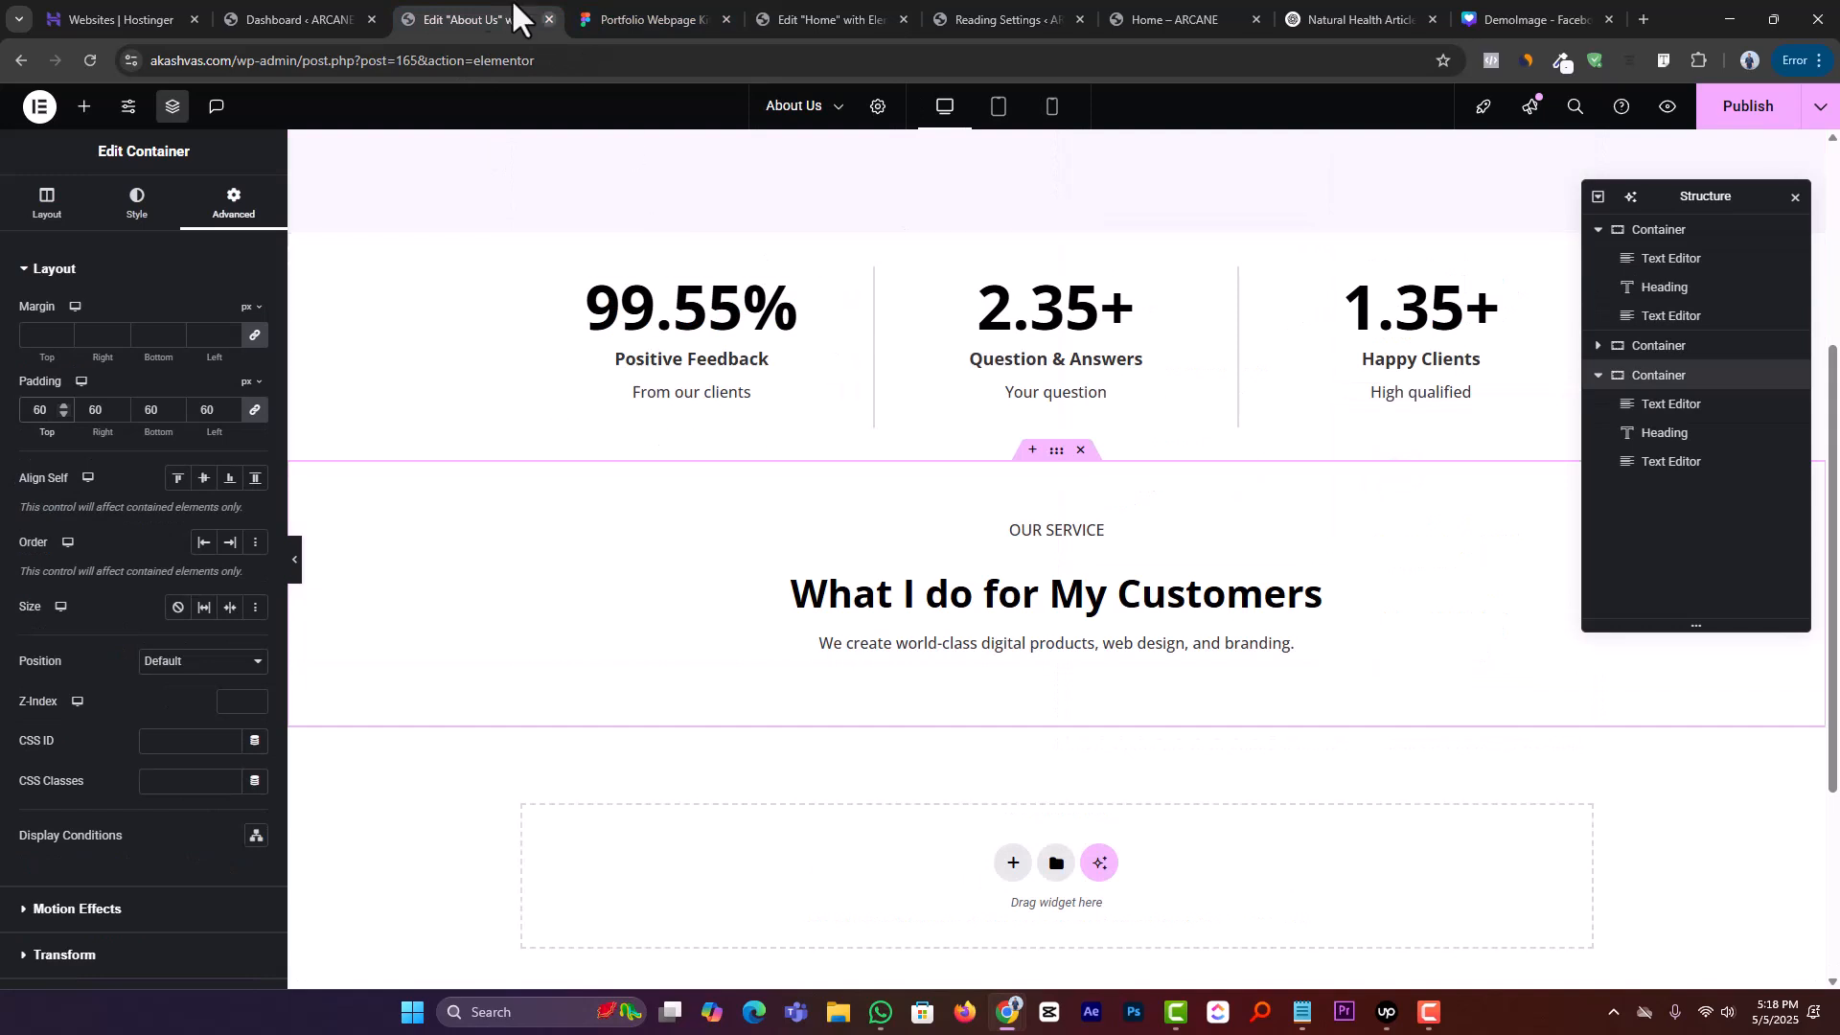
pyautogui.click(1013, 863)
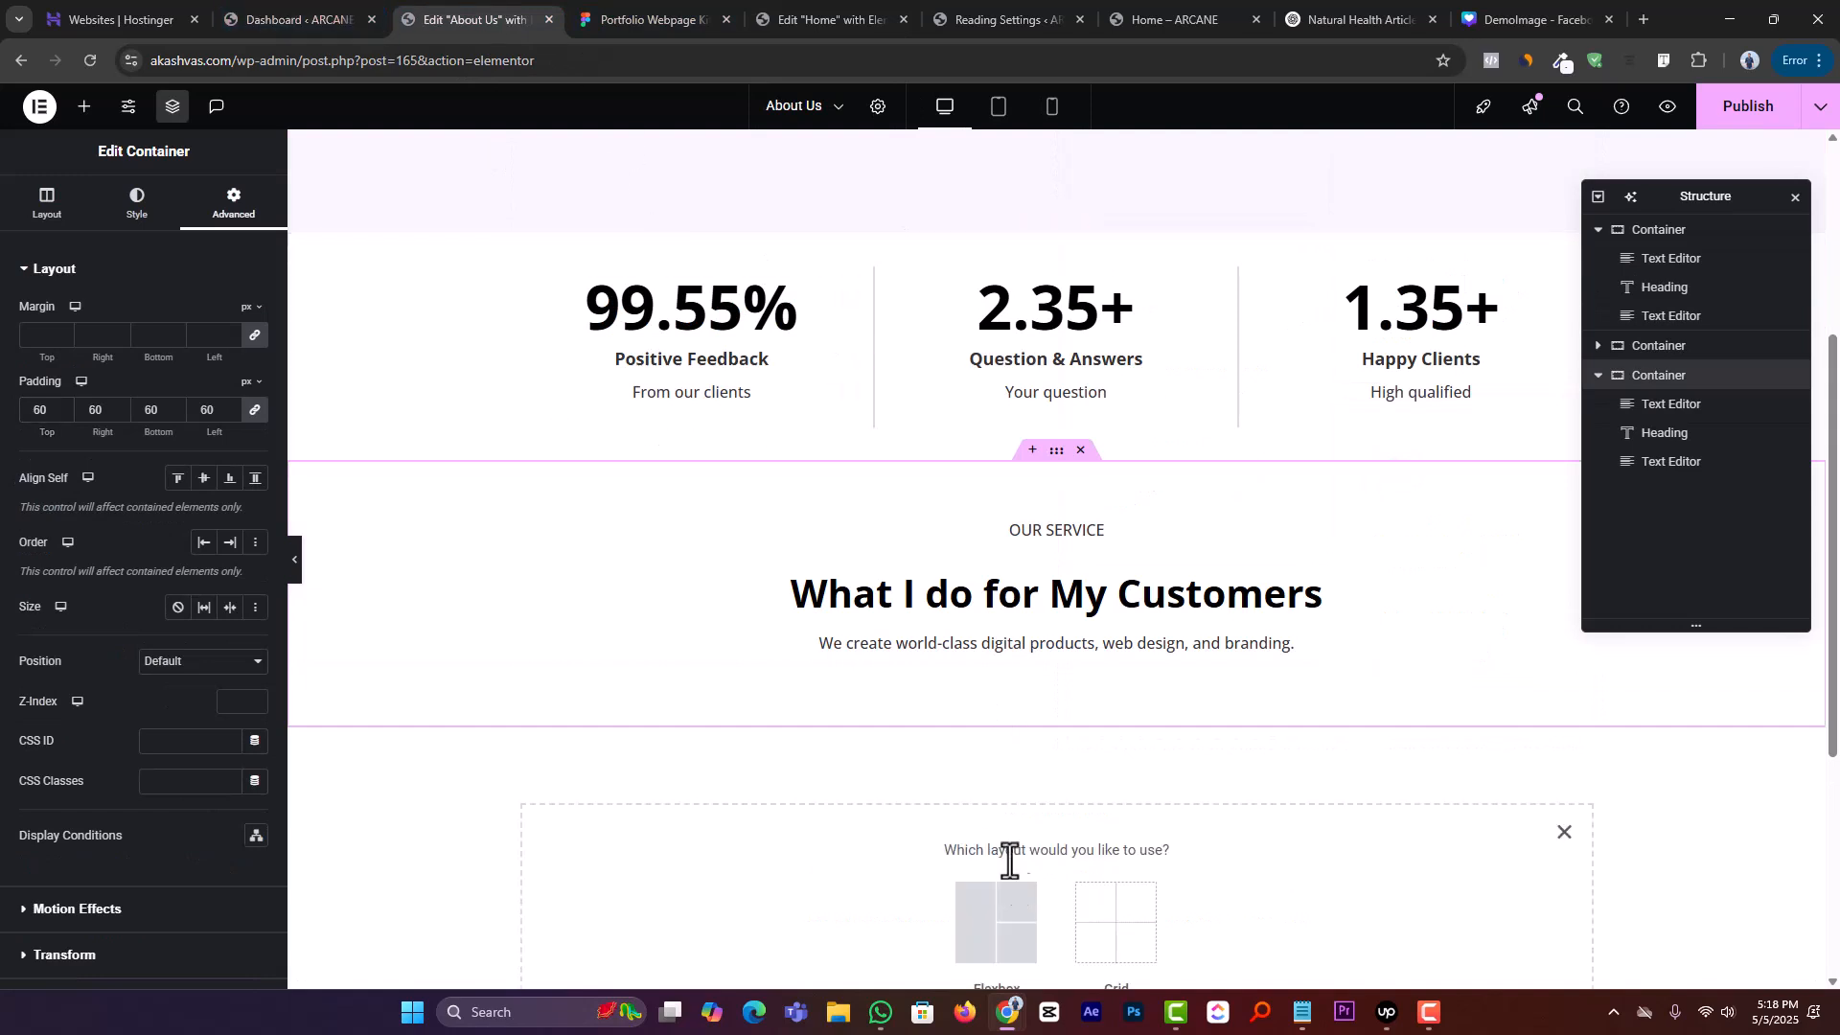
pyautogui.click(994, 944)
pyautogui.scroll(-2, 1016, 824)
pyautogui.click(1003, 784)
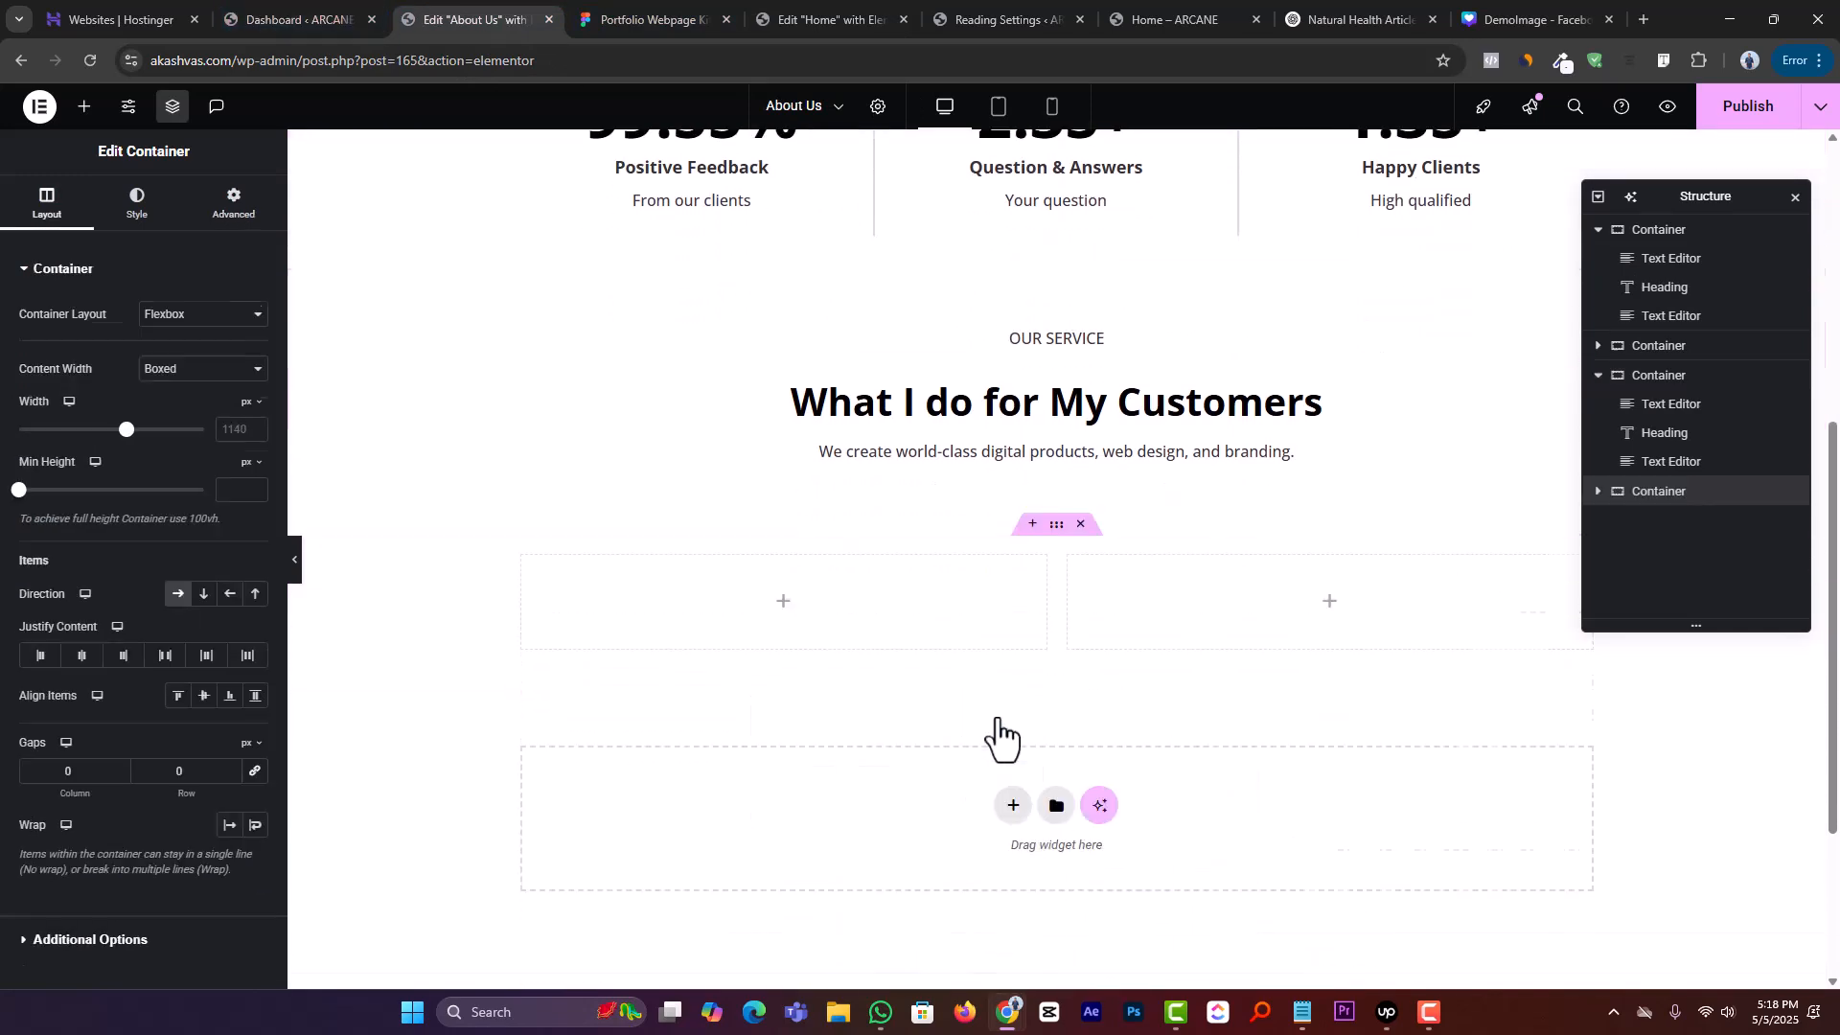
pyautogui.click(523, 558)
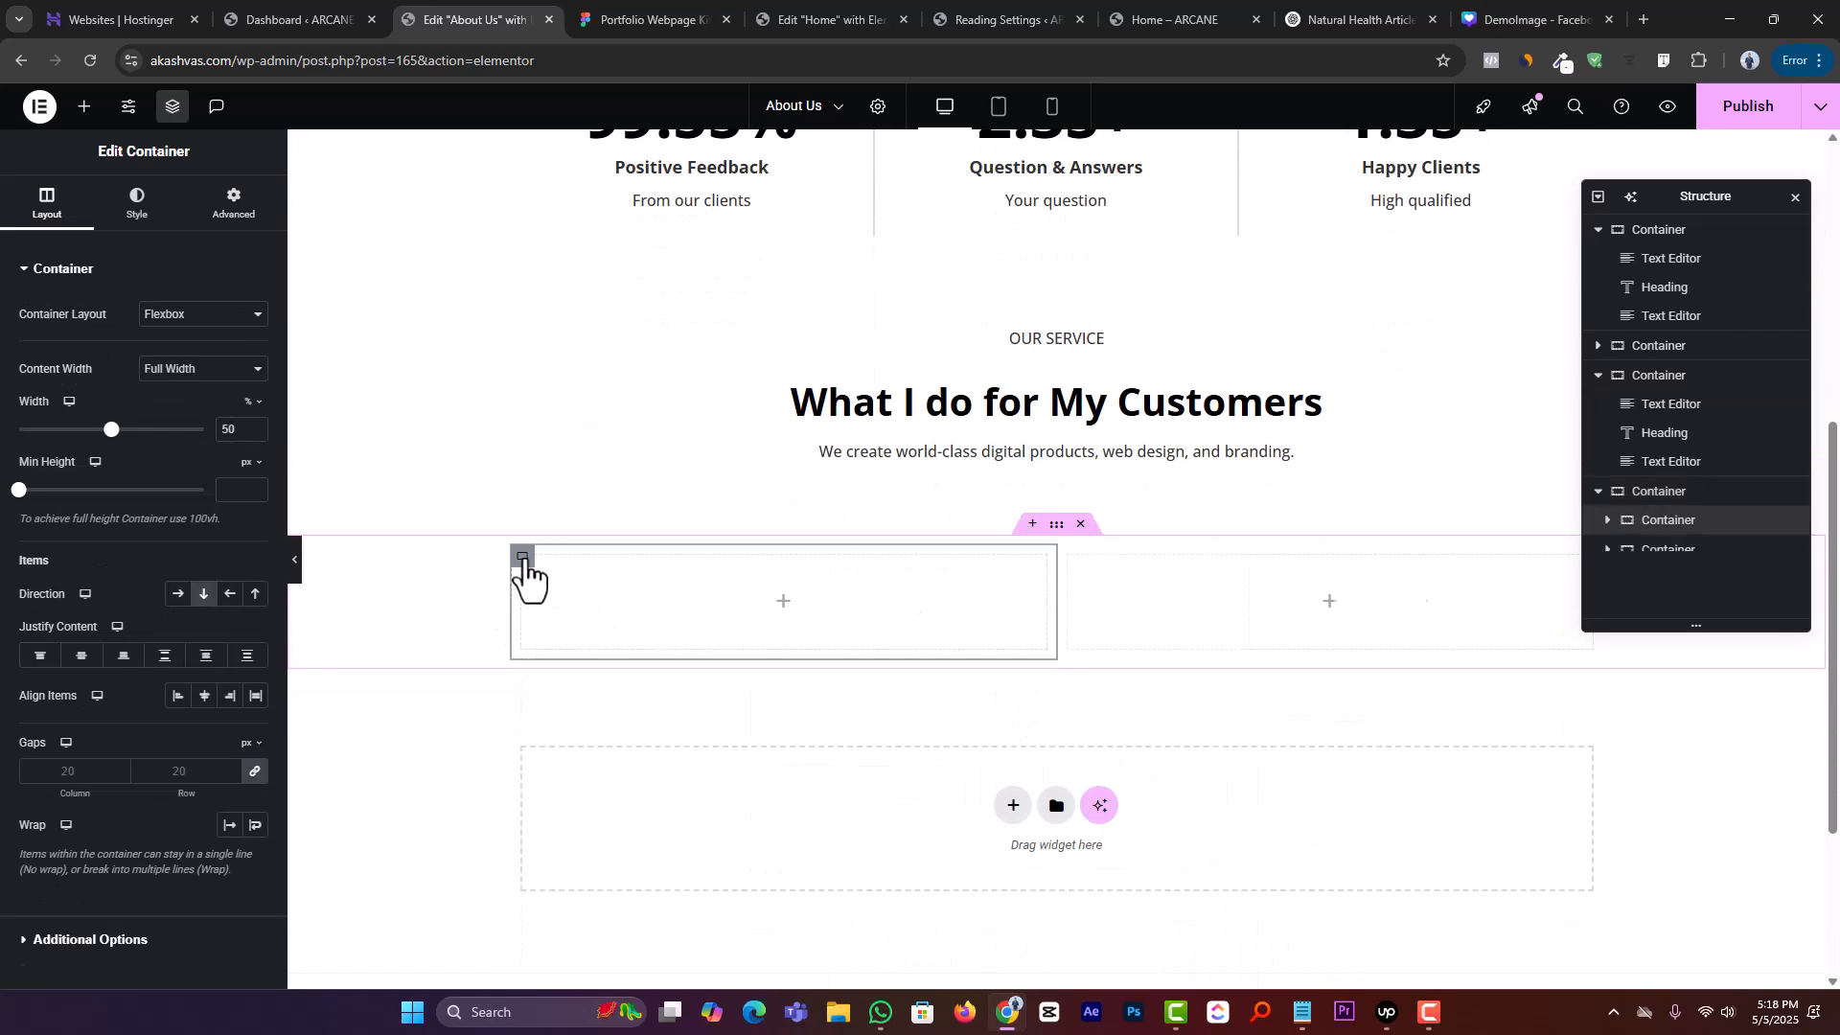
# Duplicate the column container to give the row three columns, and place the Home editor's browser tab beside the About Us one
pyautogui.hotkey('ctrl', 'd')
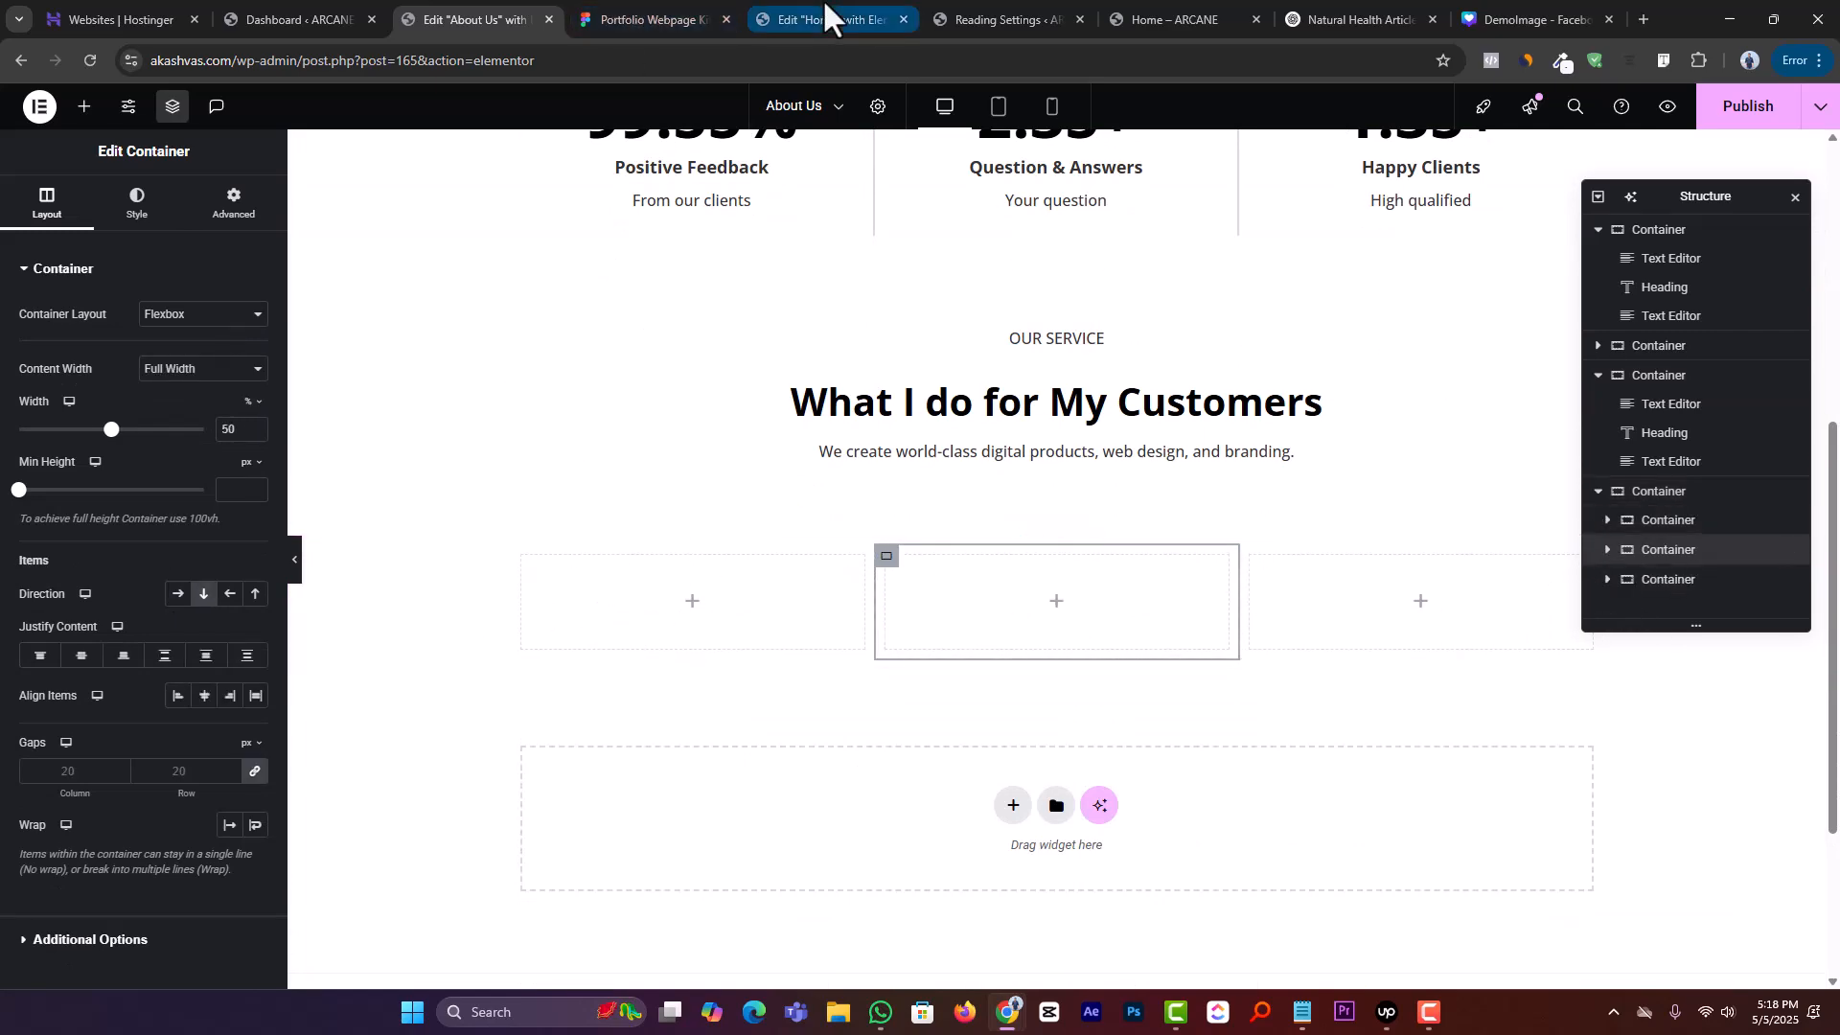
pyautogui.moveTo(824, 14); pyautogui.dragTo(652, 15)
pyautogui.click(484, 14)
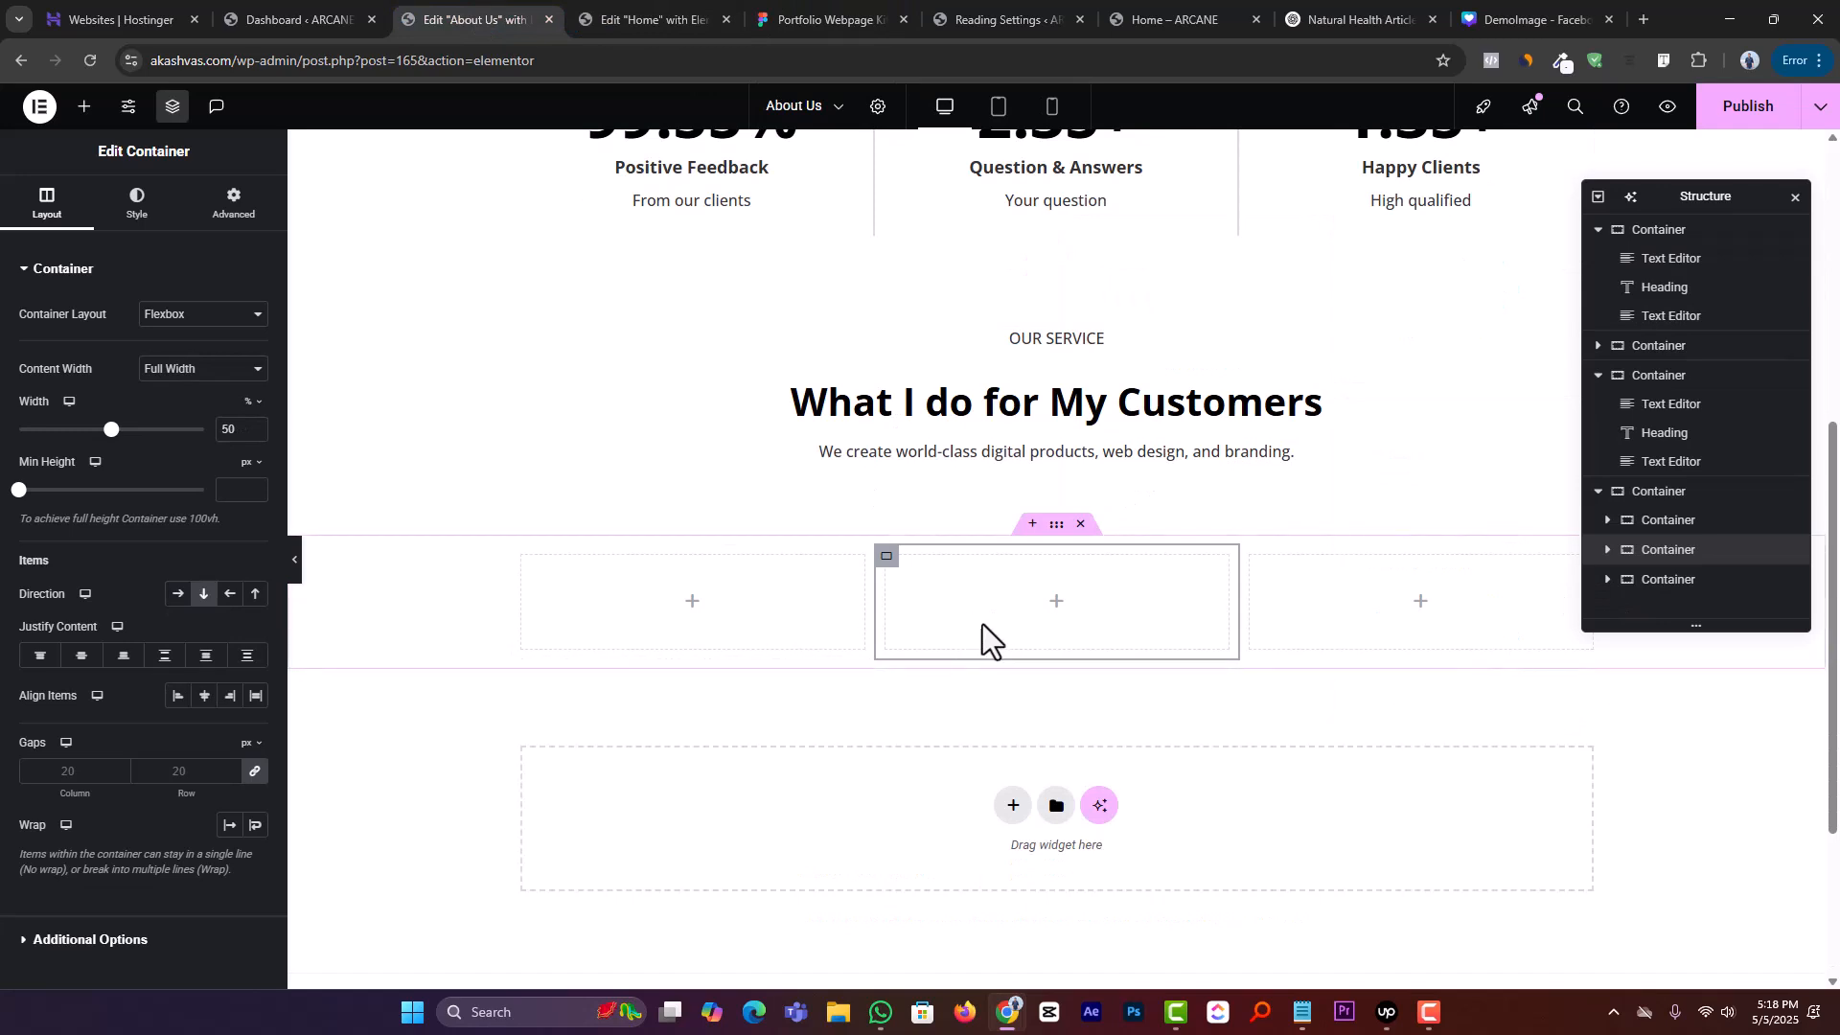
# Copy the Product Design & UI/UX image box from the Home page into the first About Us column, and return the Figma tab beside it
pyautogui.click(638, 15)
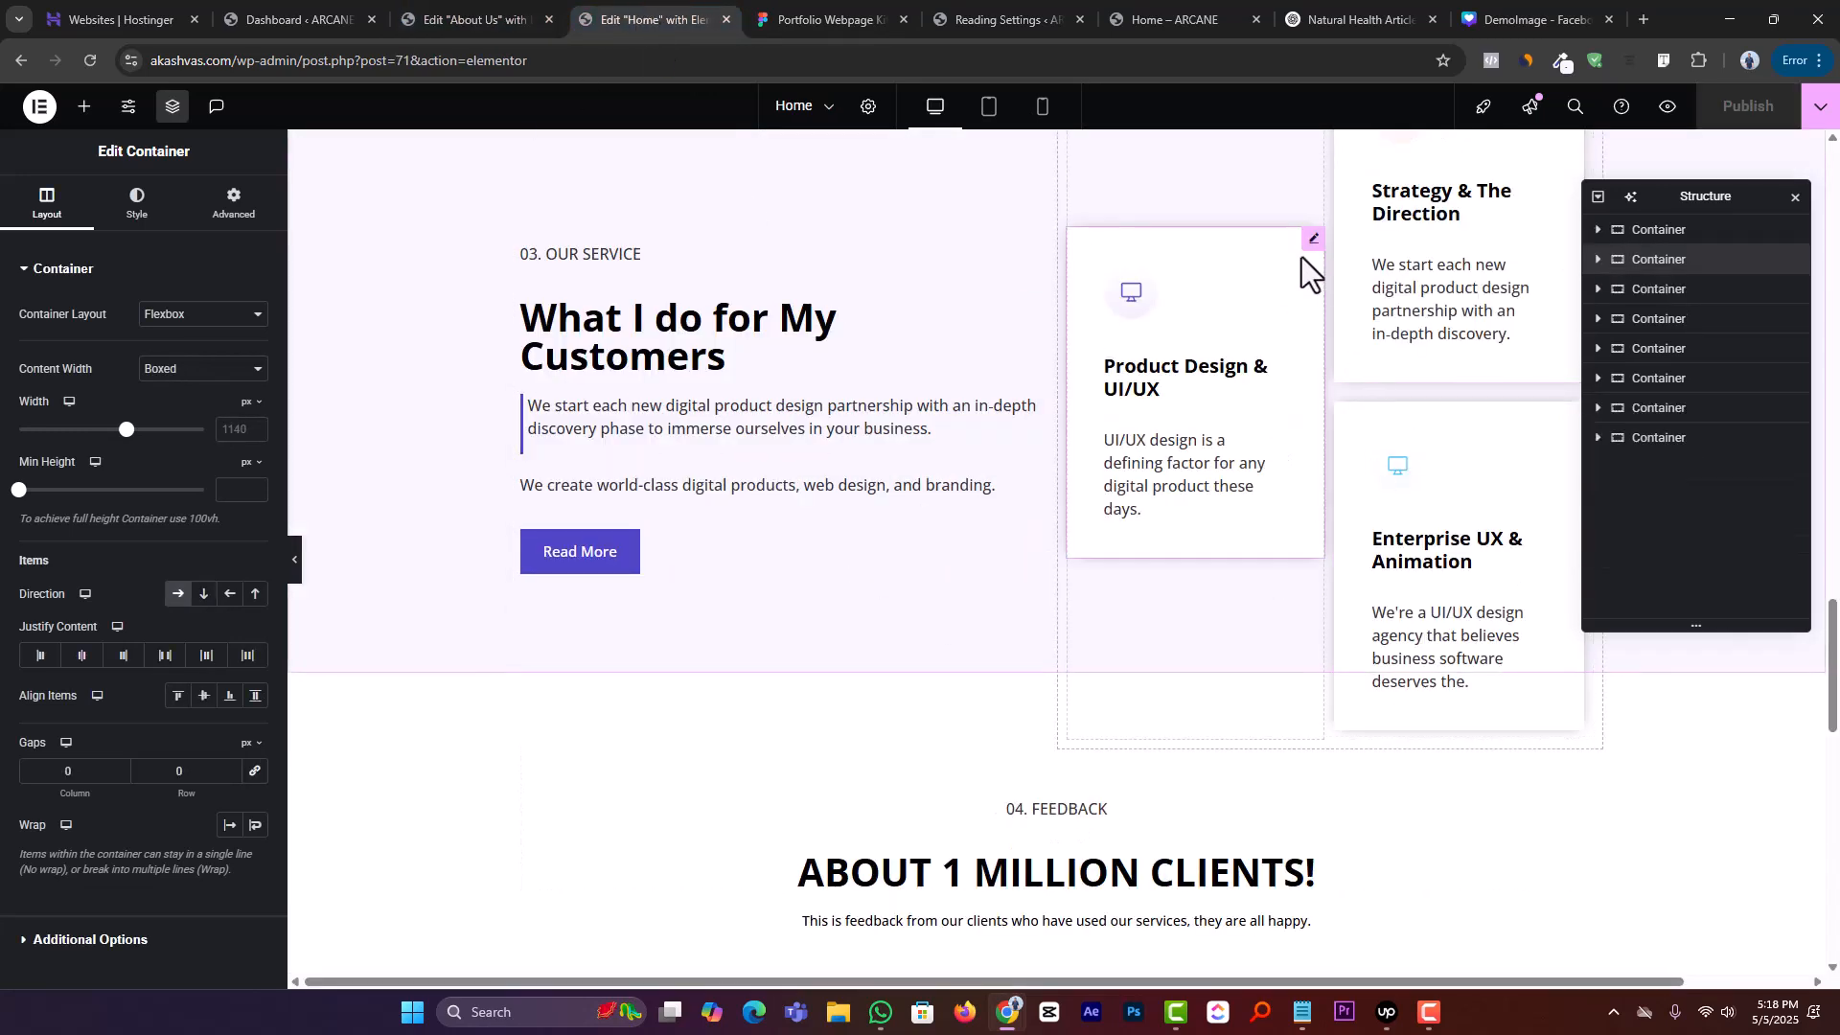
pyautogui.rightClick(1315, 242)
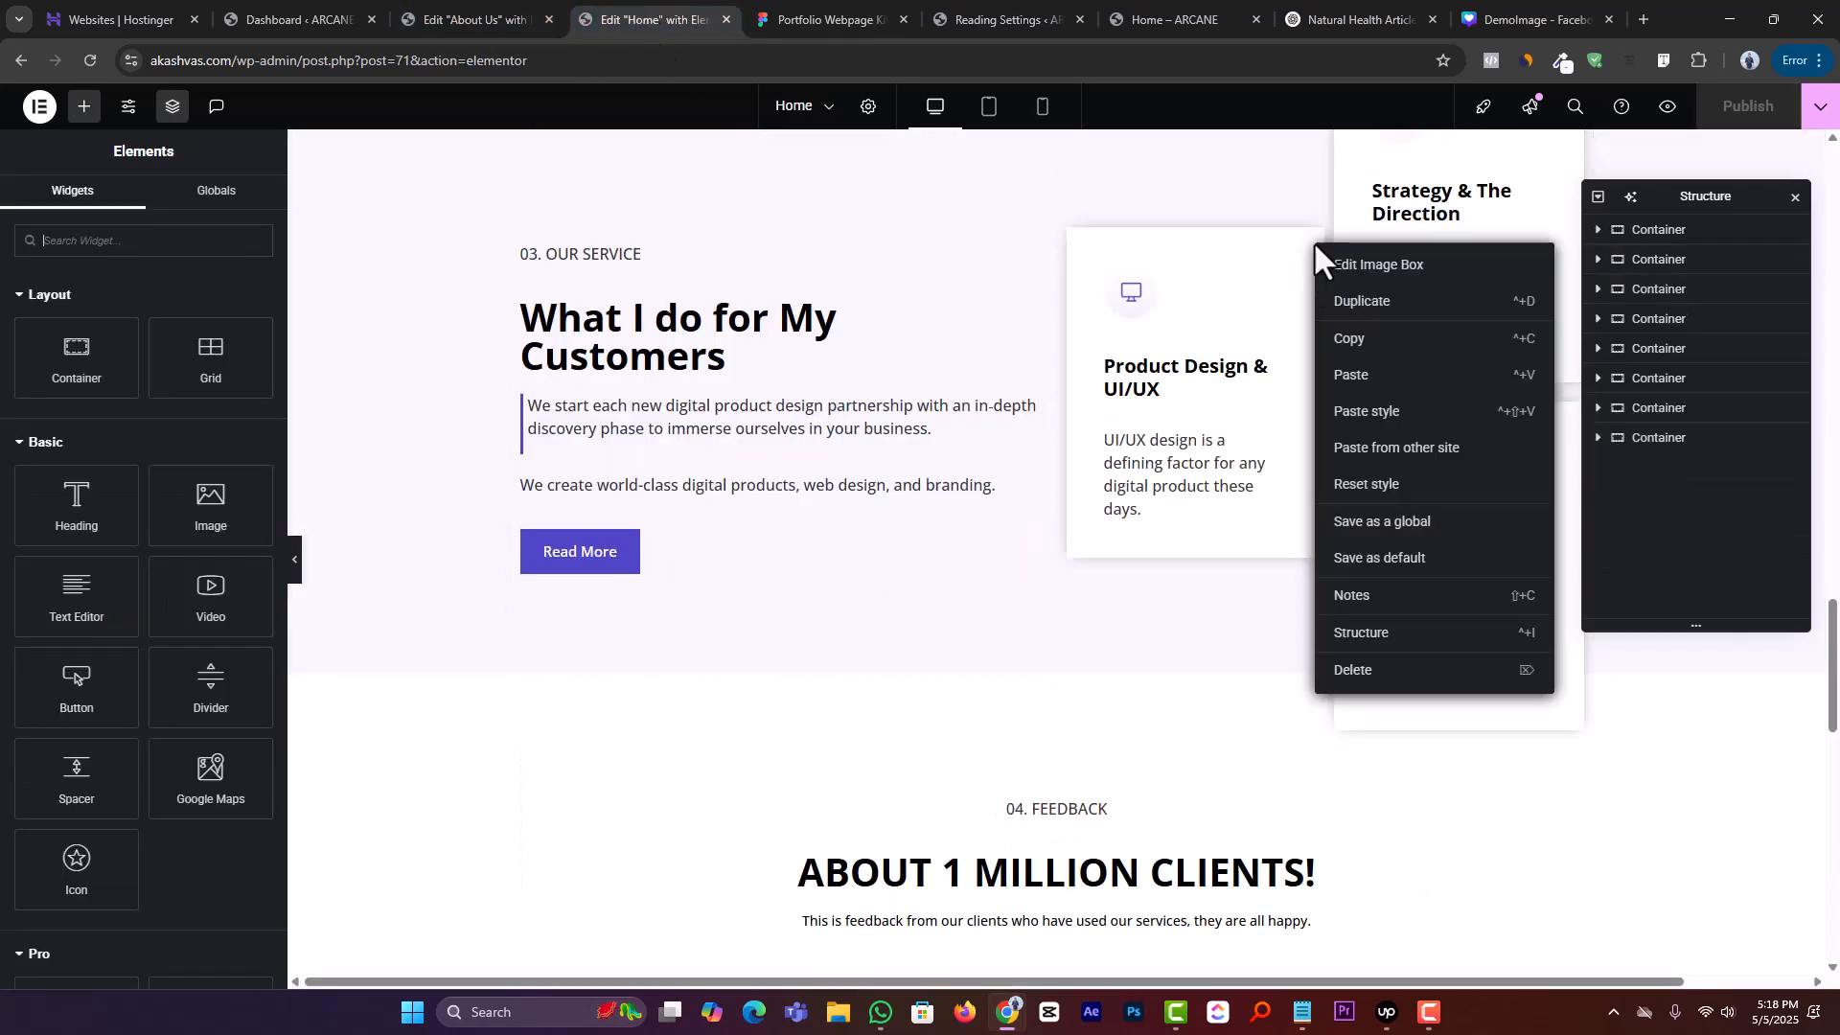
pyautogui.click(1346, 341)
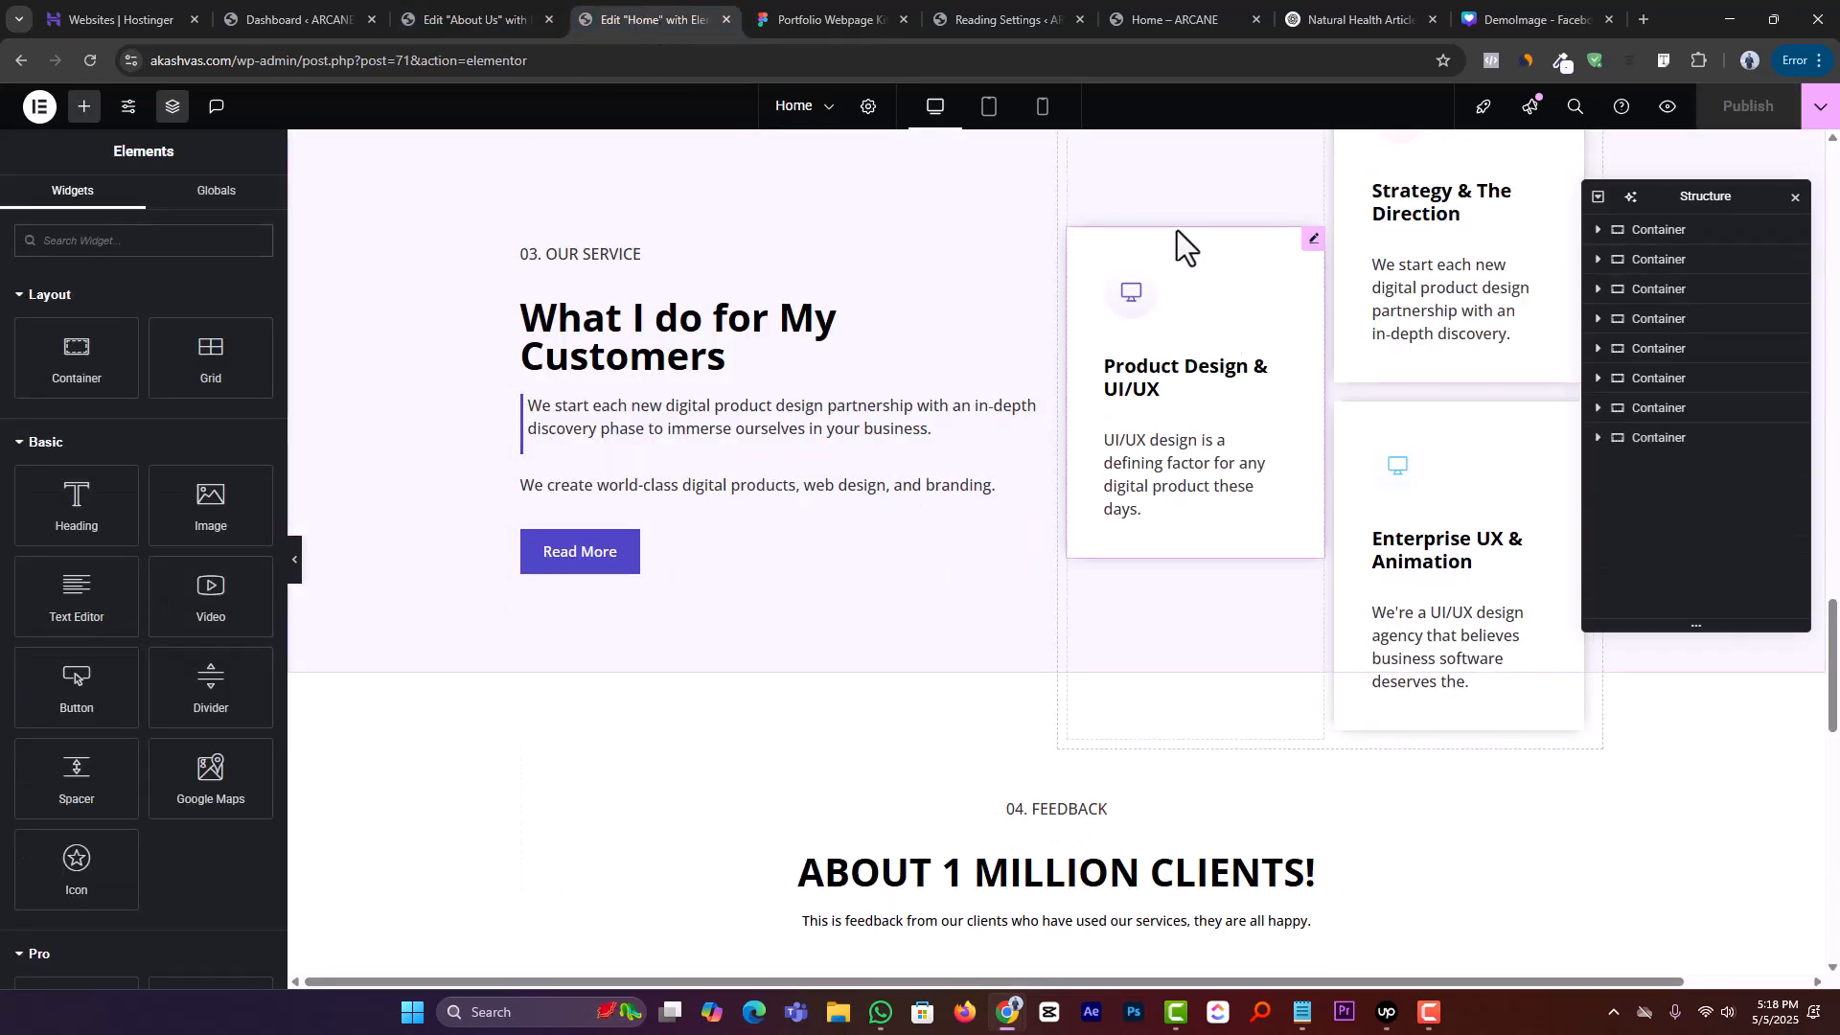
pyautogui.click(468, 19)
pyautogui.rightClick(692, 623)
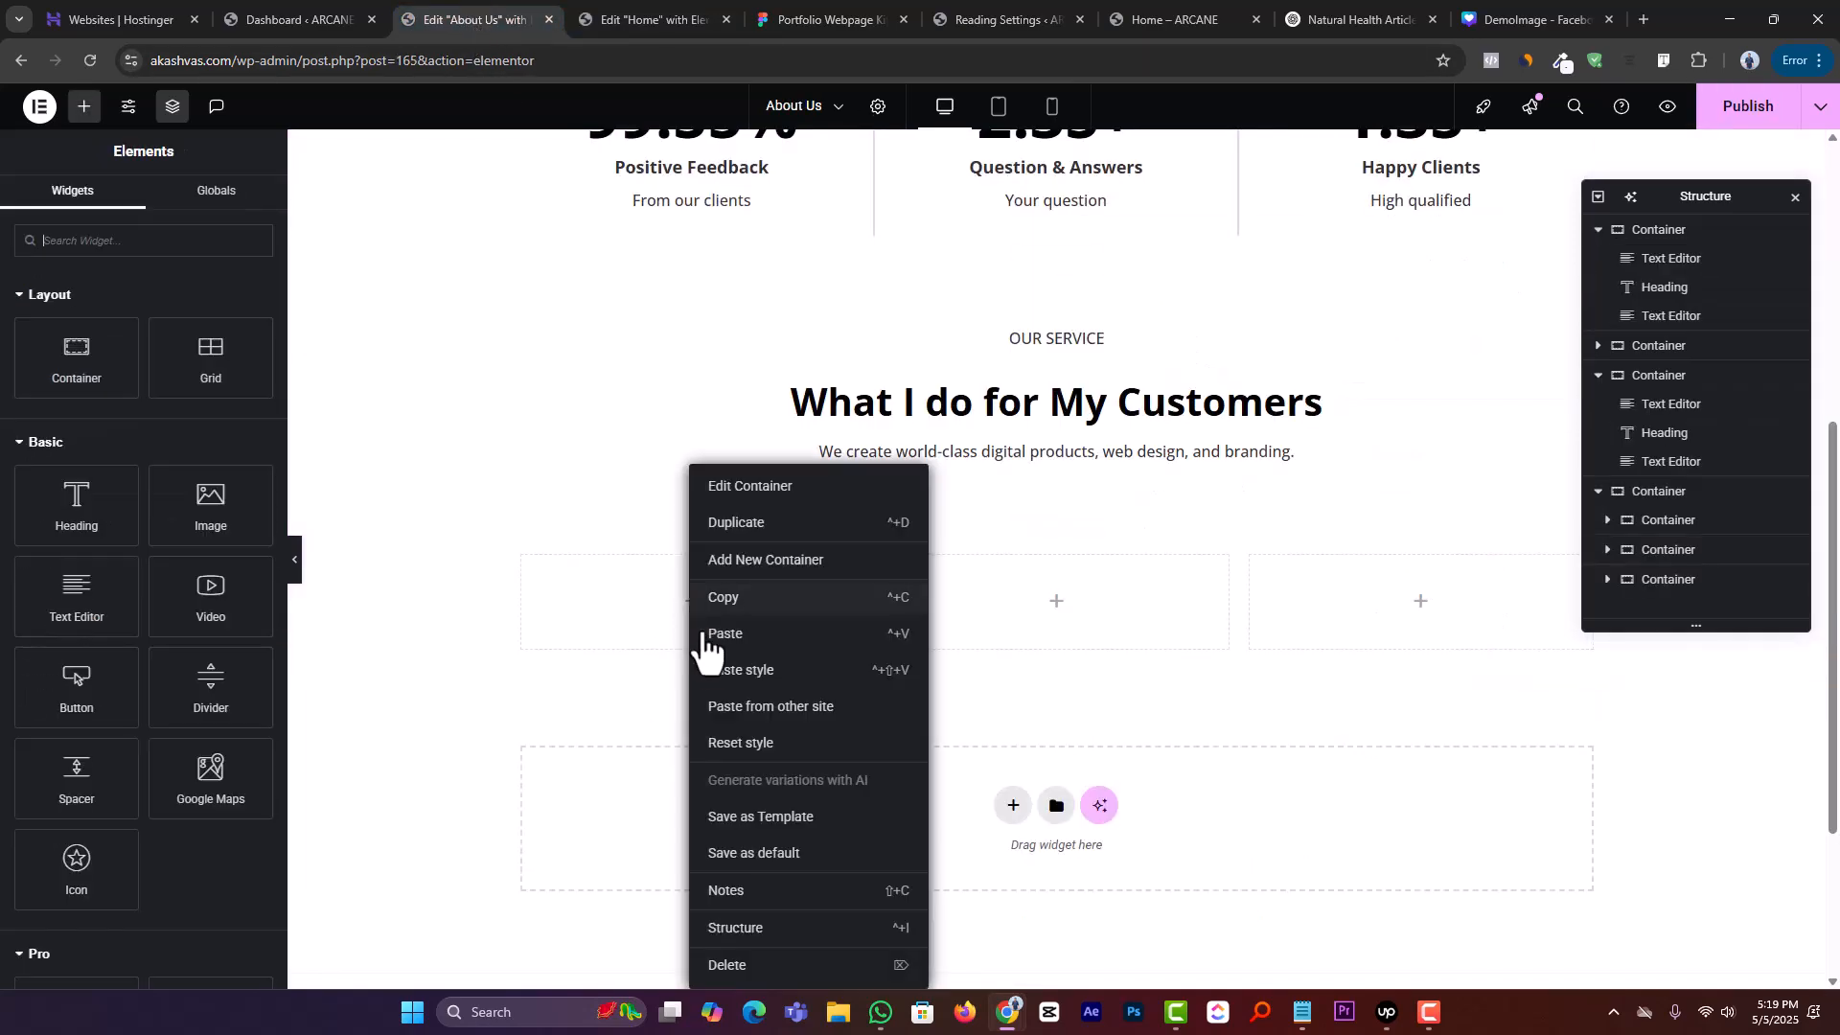
pyautogui.click(719, 635)
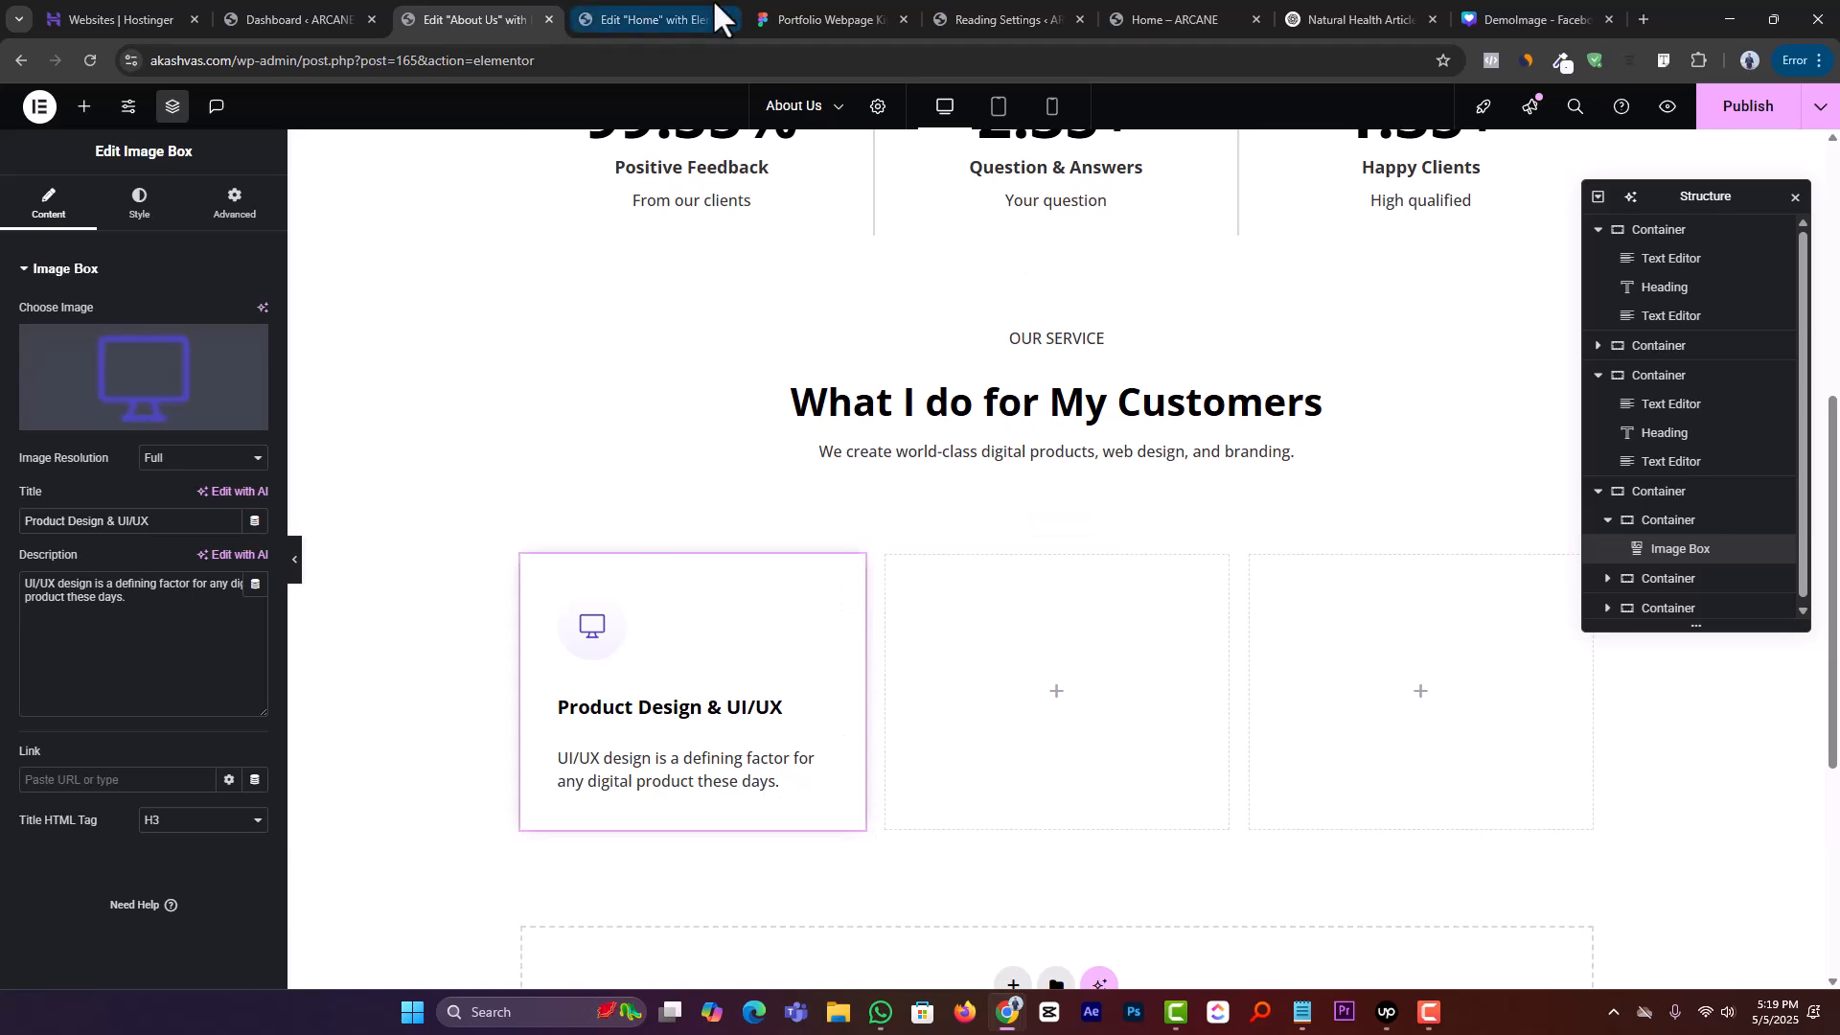
pyautogui.moveTo(824, 8); pyautogui.dragTo(705, 13)
pyautogui.click(509, 11)
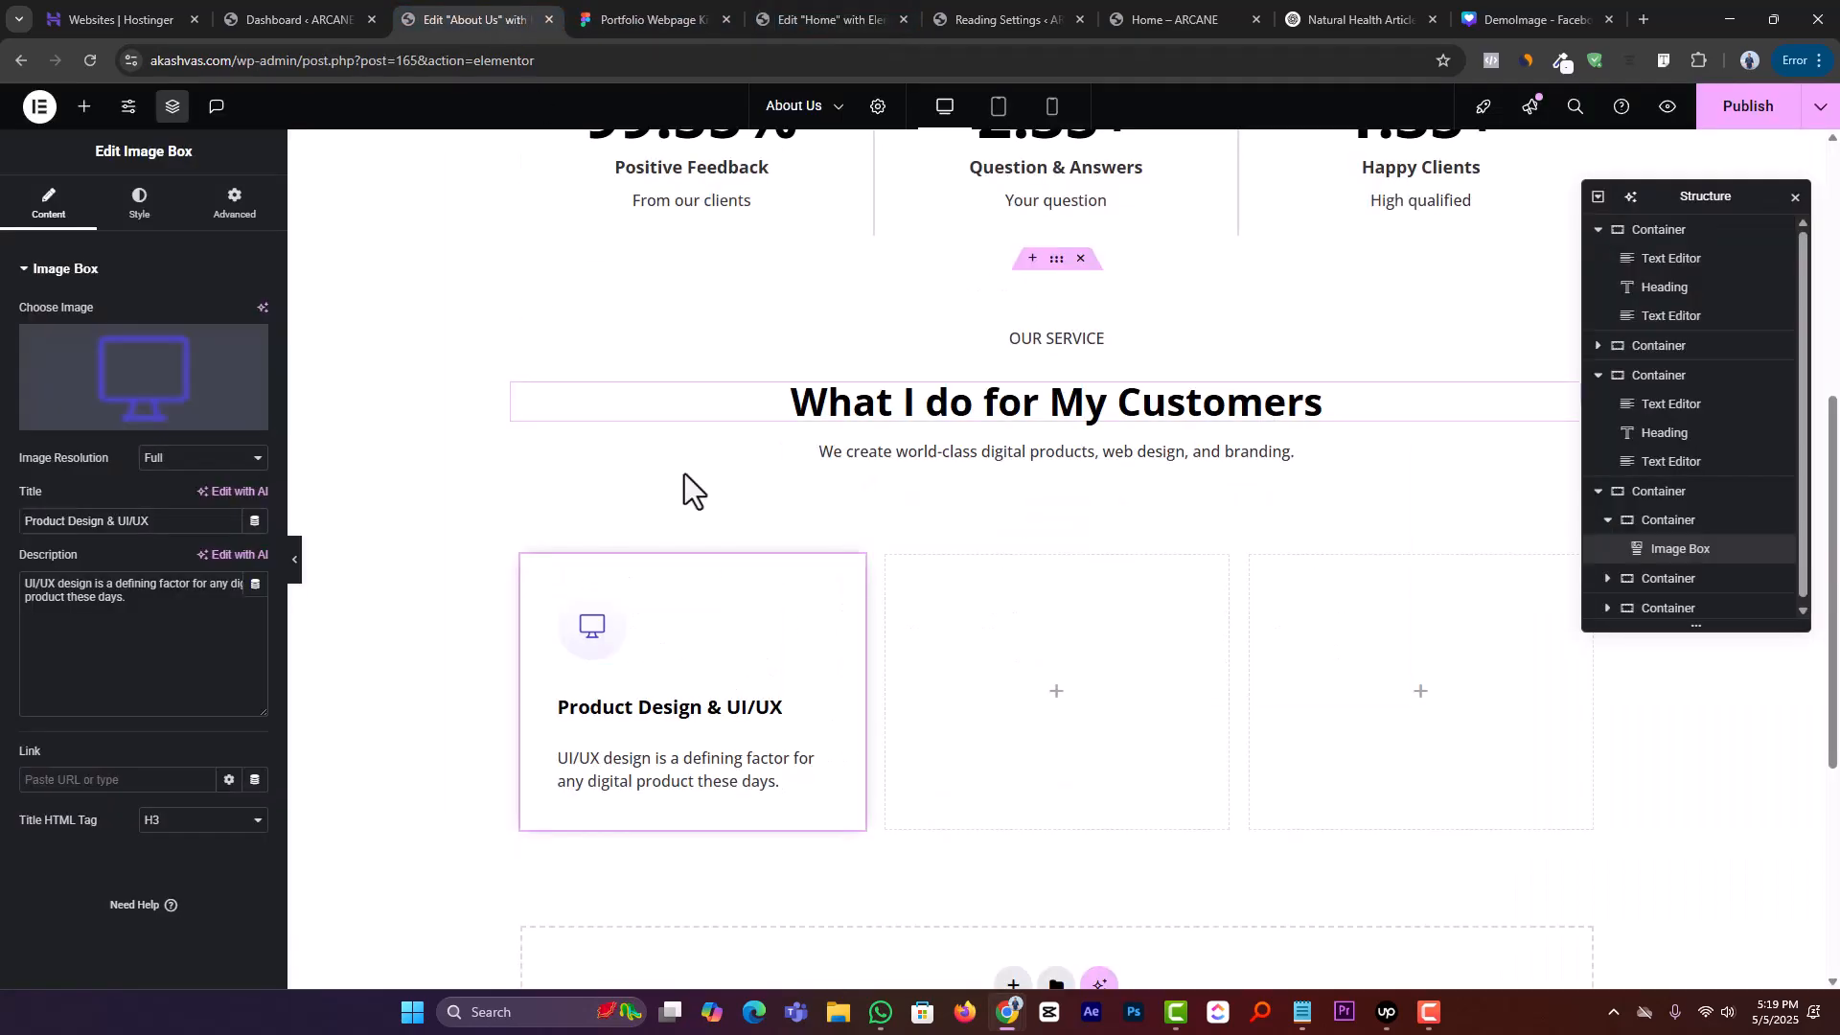
# Increase the Product Design & UI/UX image box's padding to 45 px on all four sides
pyautogui.click(235, 203)
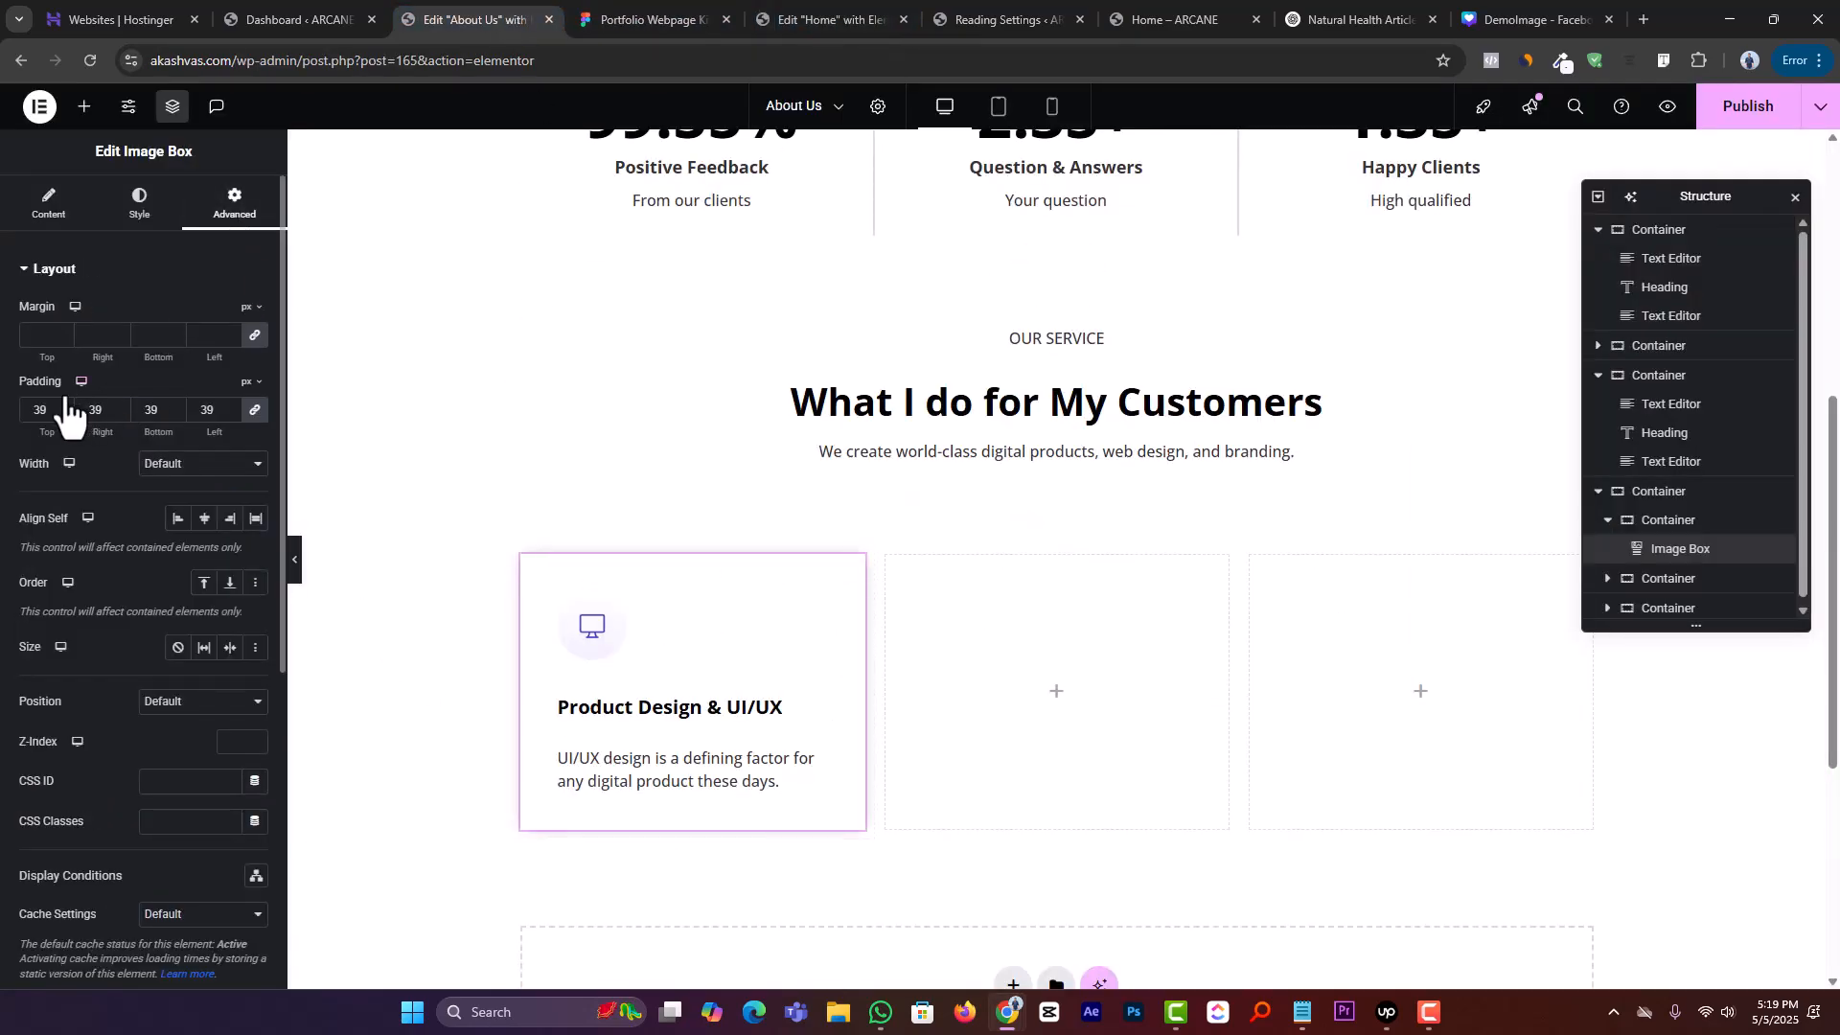
pyautogui.click(63, 405)
pyautogui.click(63, 405)
pyautogui.click(63, 405)
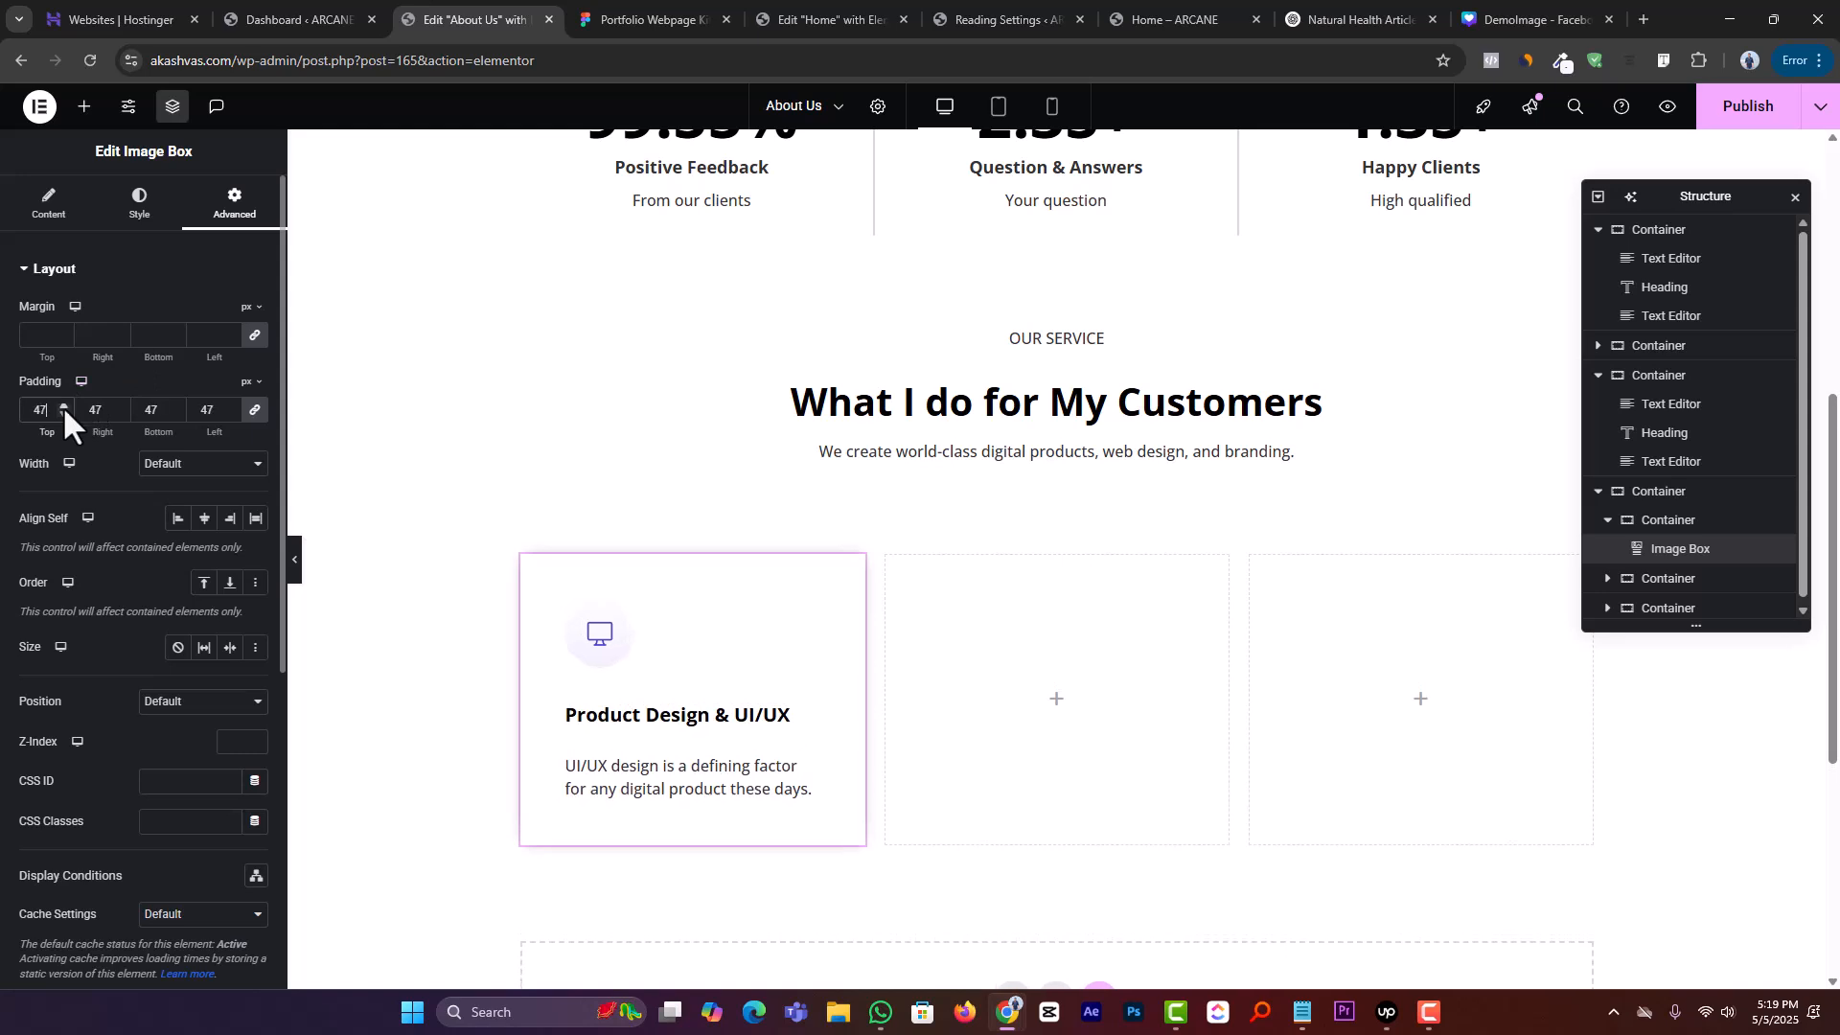
pyautogui.click(63, 414)
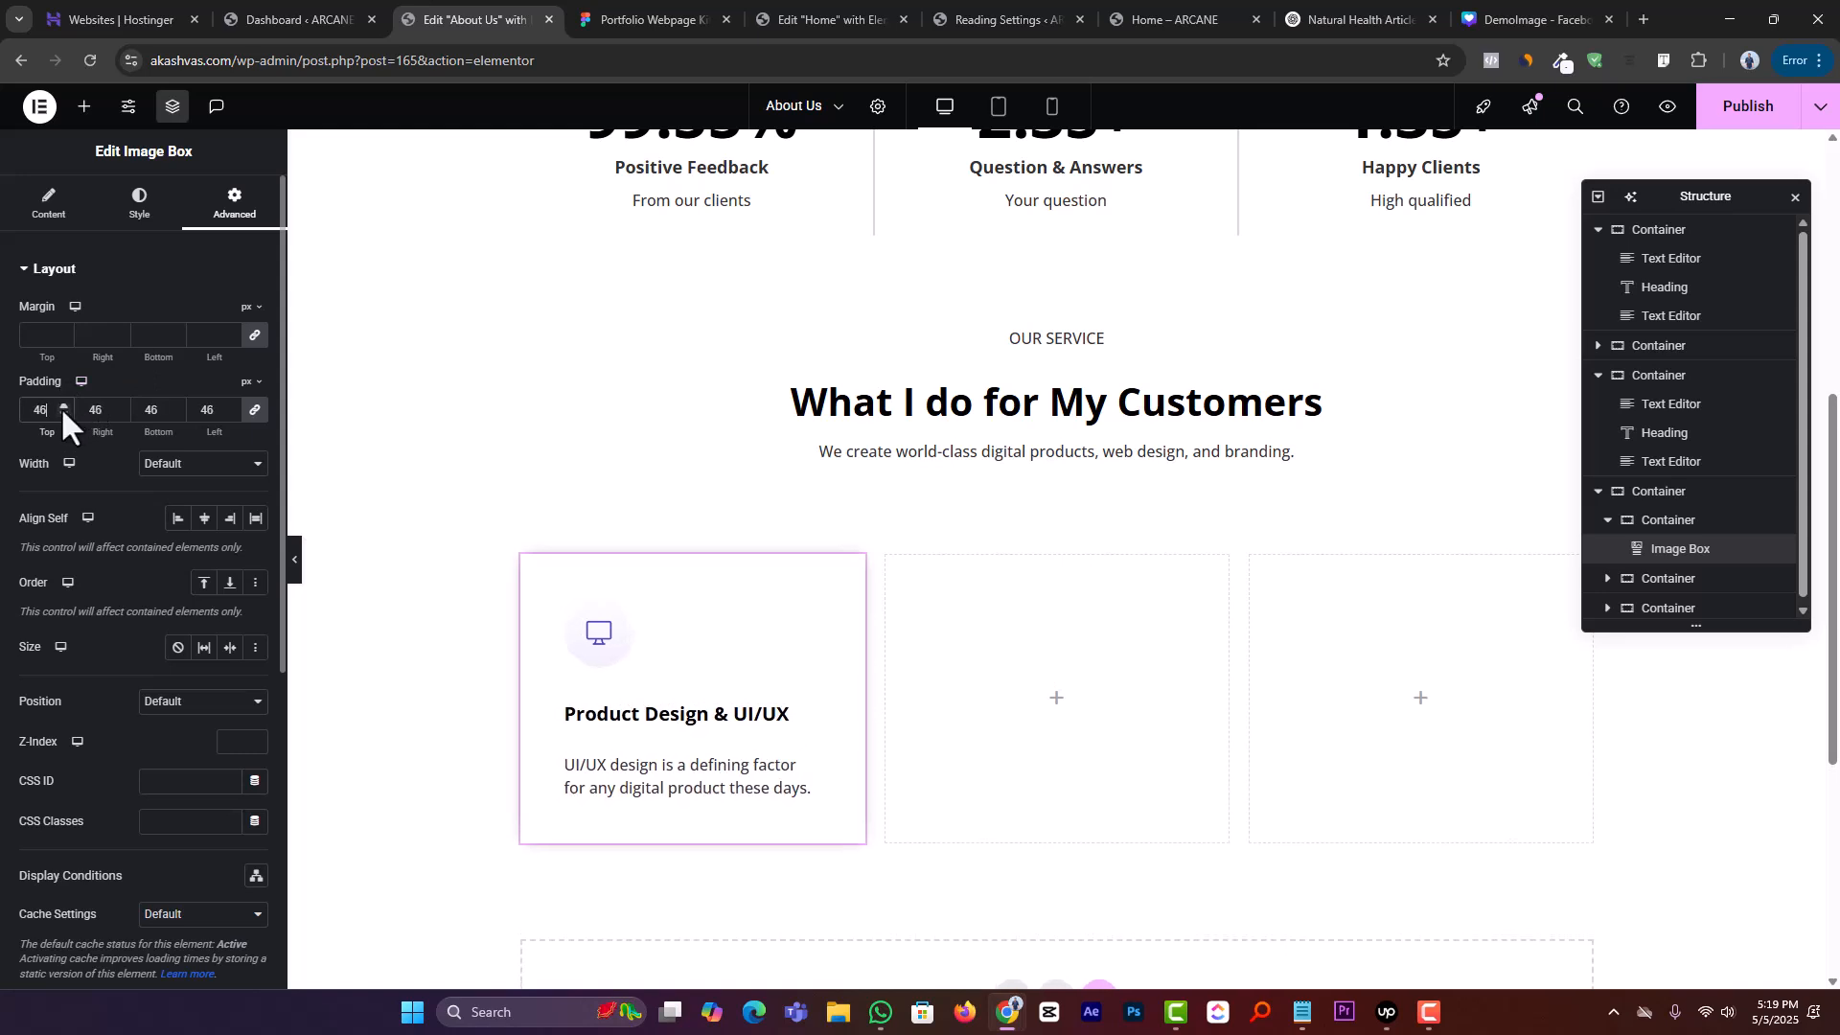
pyautogui.click(61, 414)
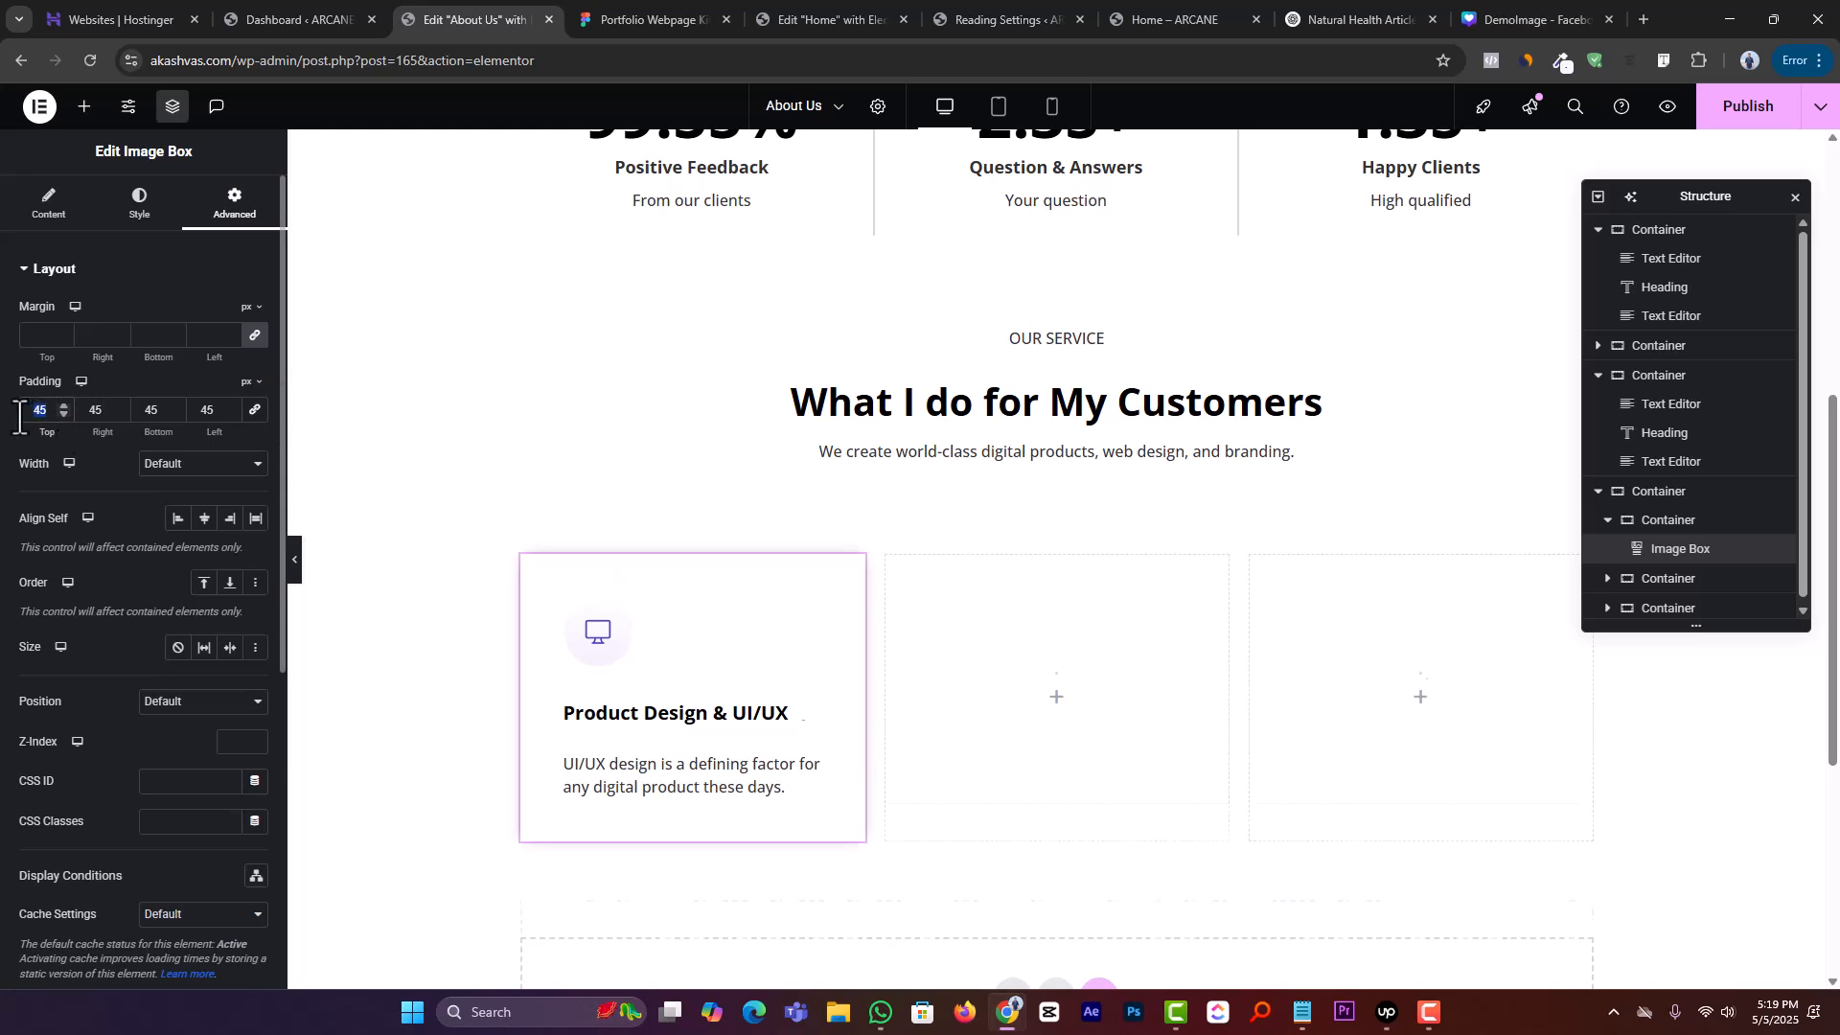
# Unlink the image box's padding values and set the top and bottom padding first to 60 px, finally to 80 px
pyautogui.write('60')
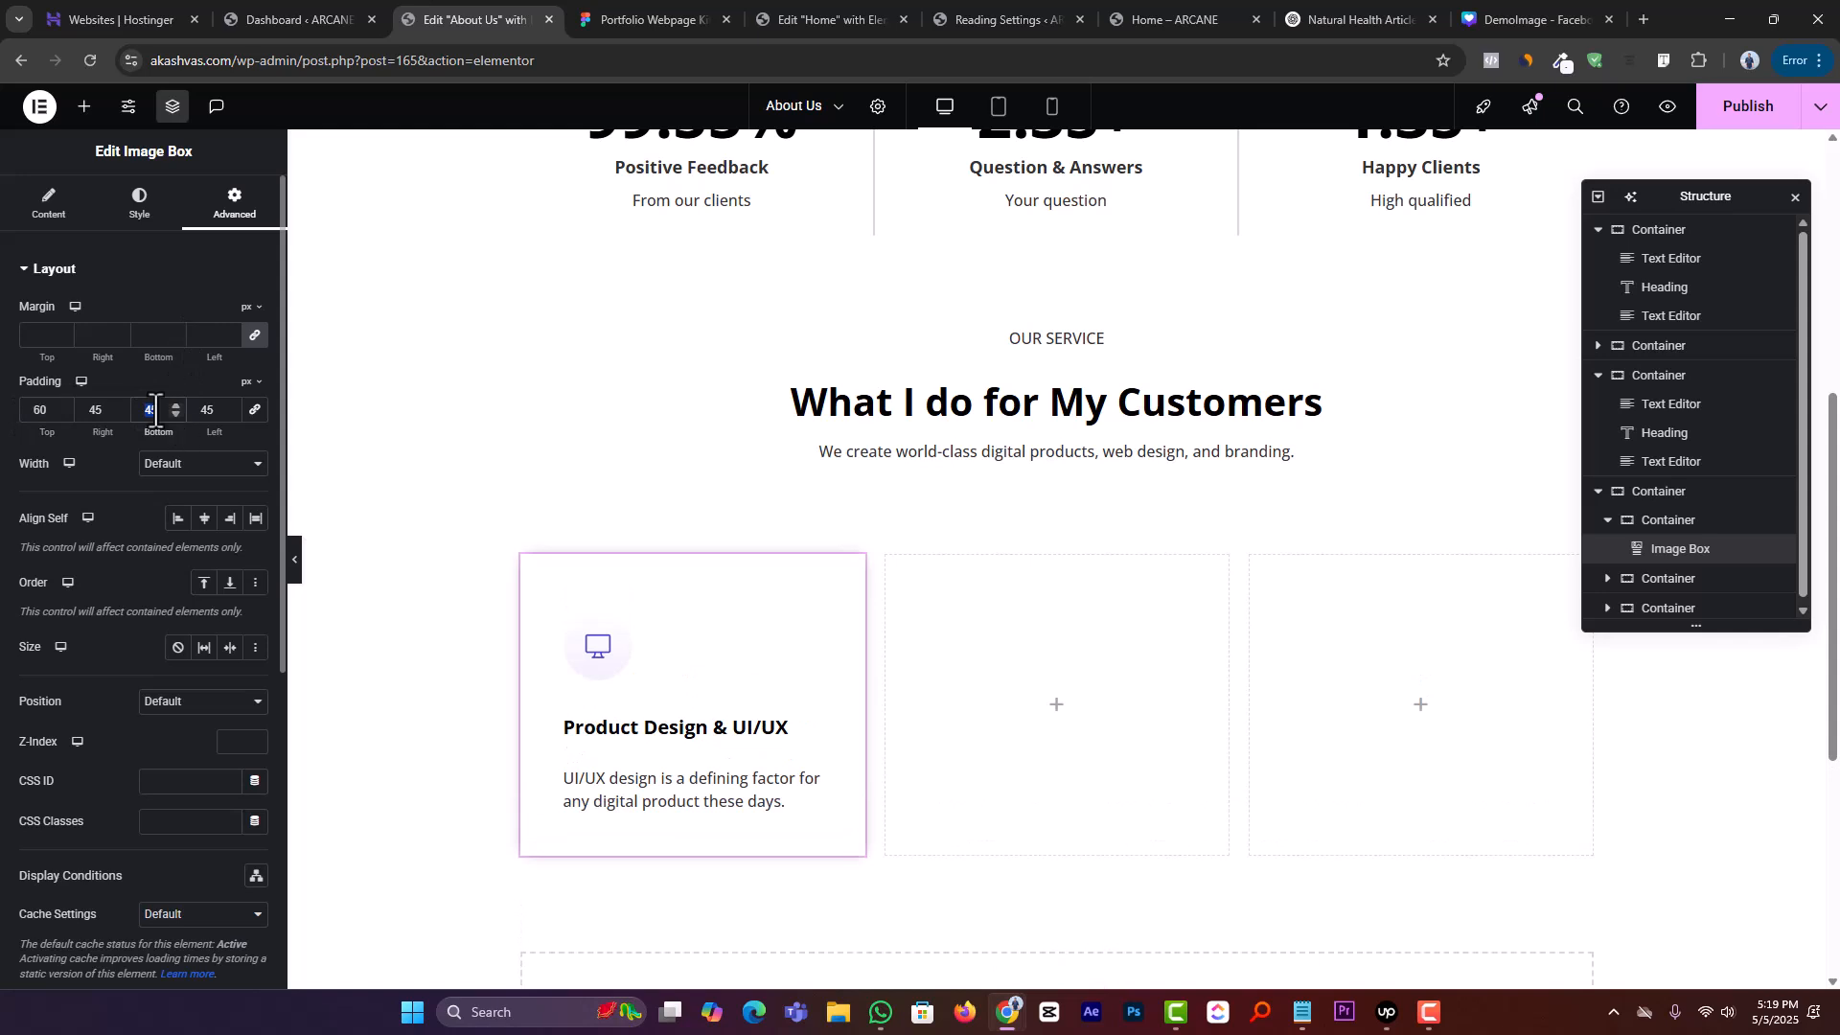
pyautogui.write('60')
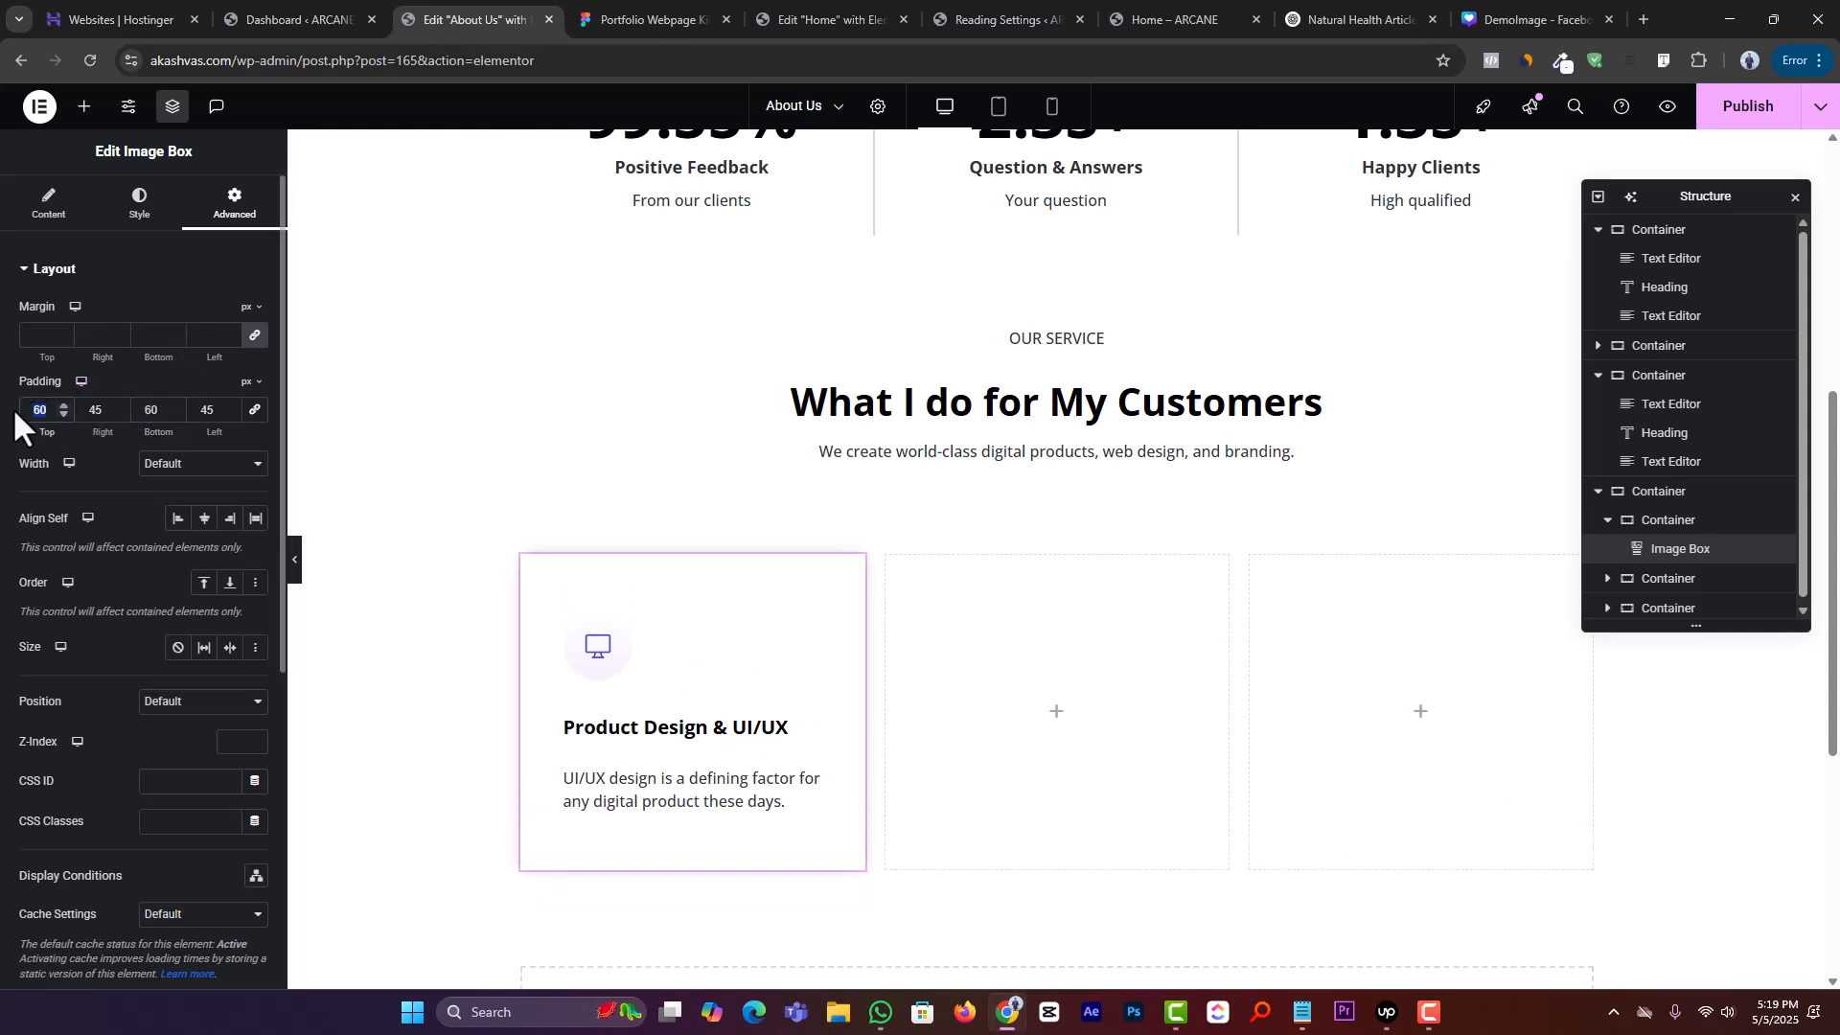
pyautogui.write('80')
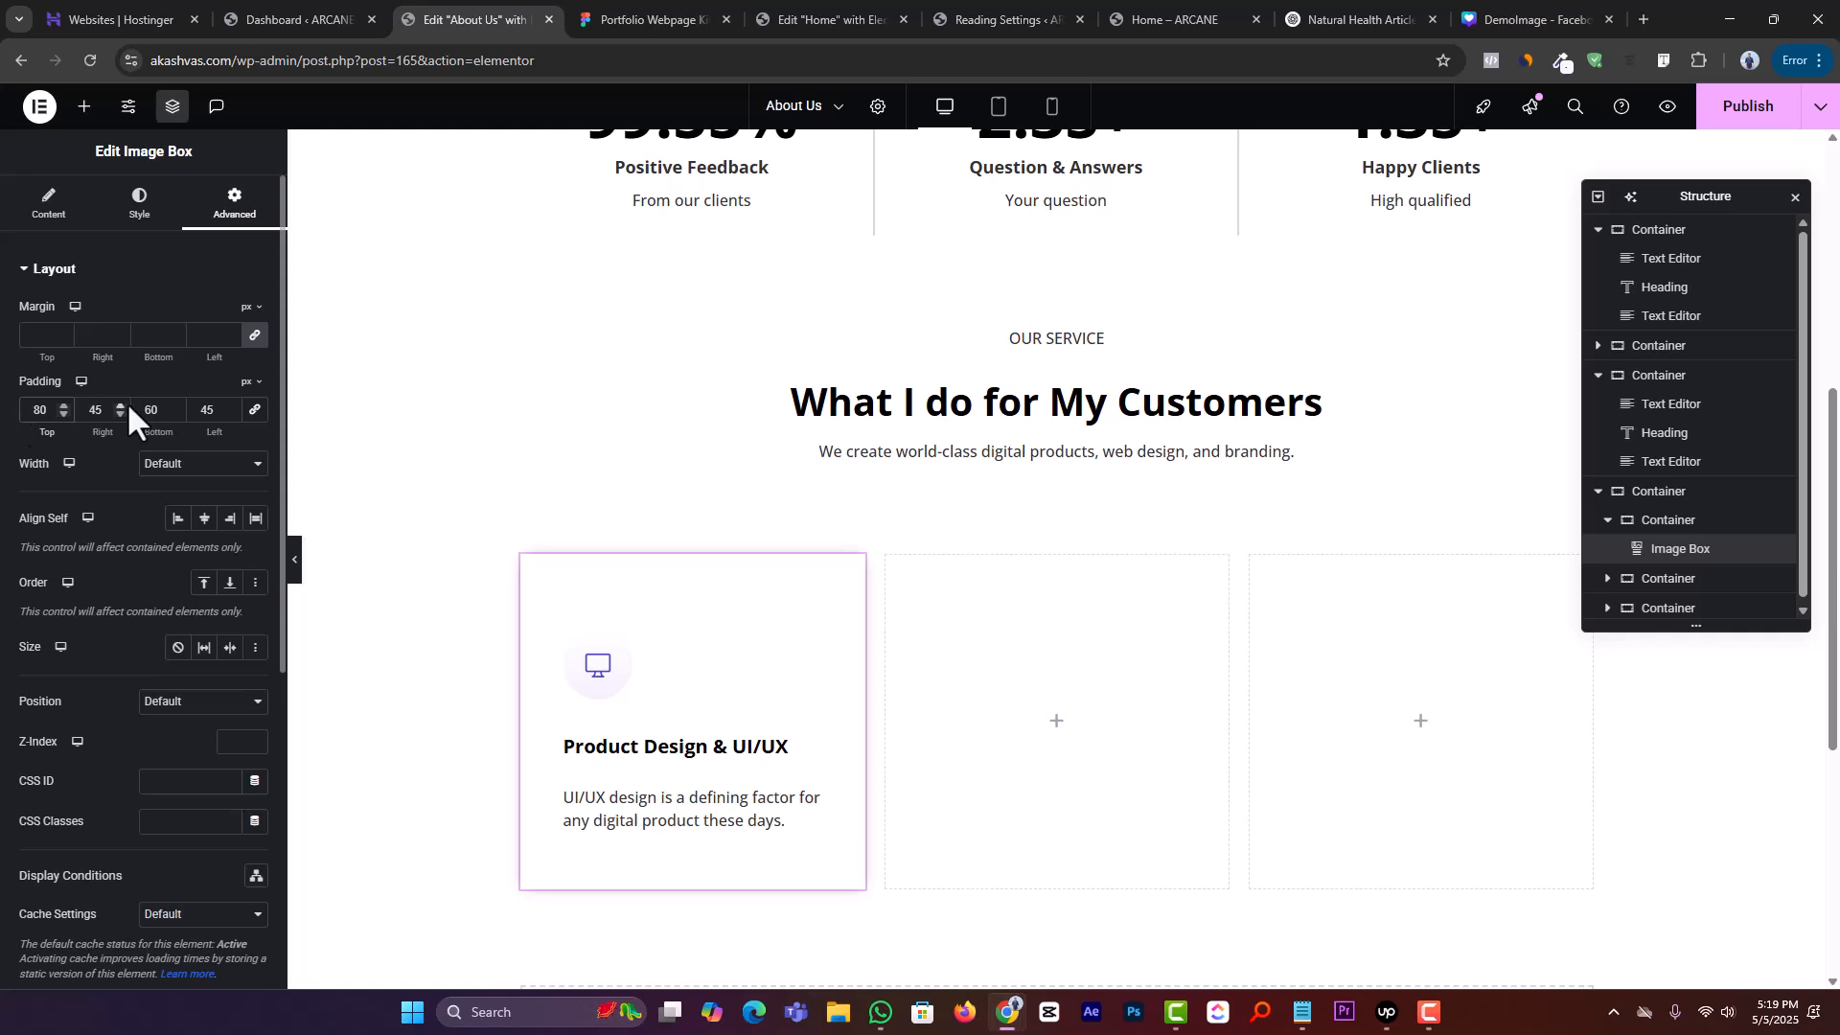
pyautogui.write('80')
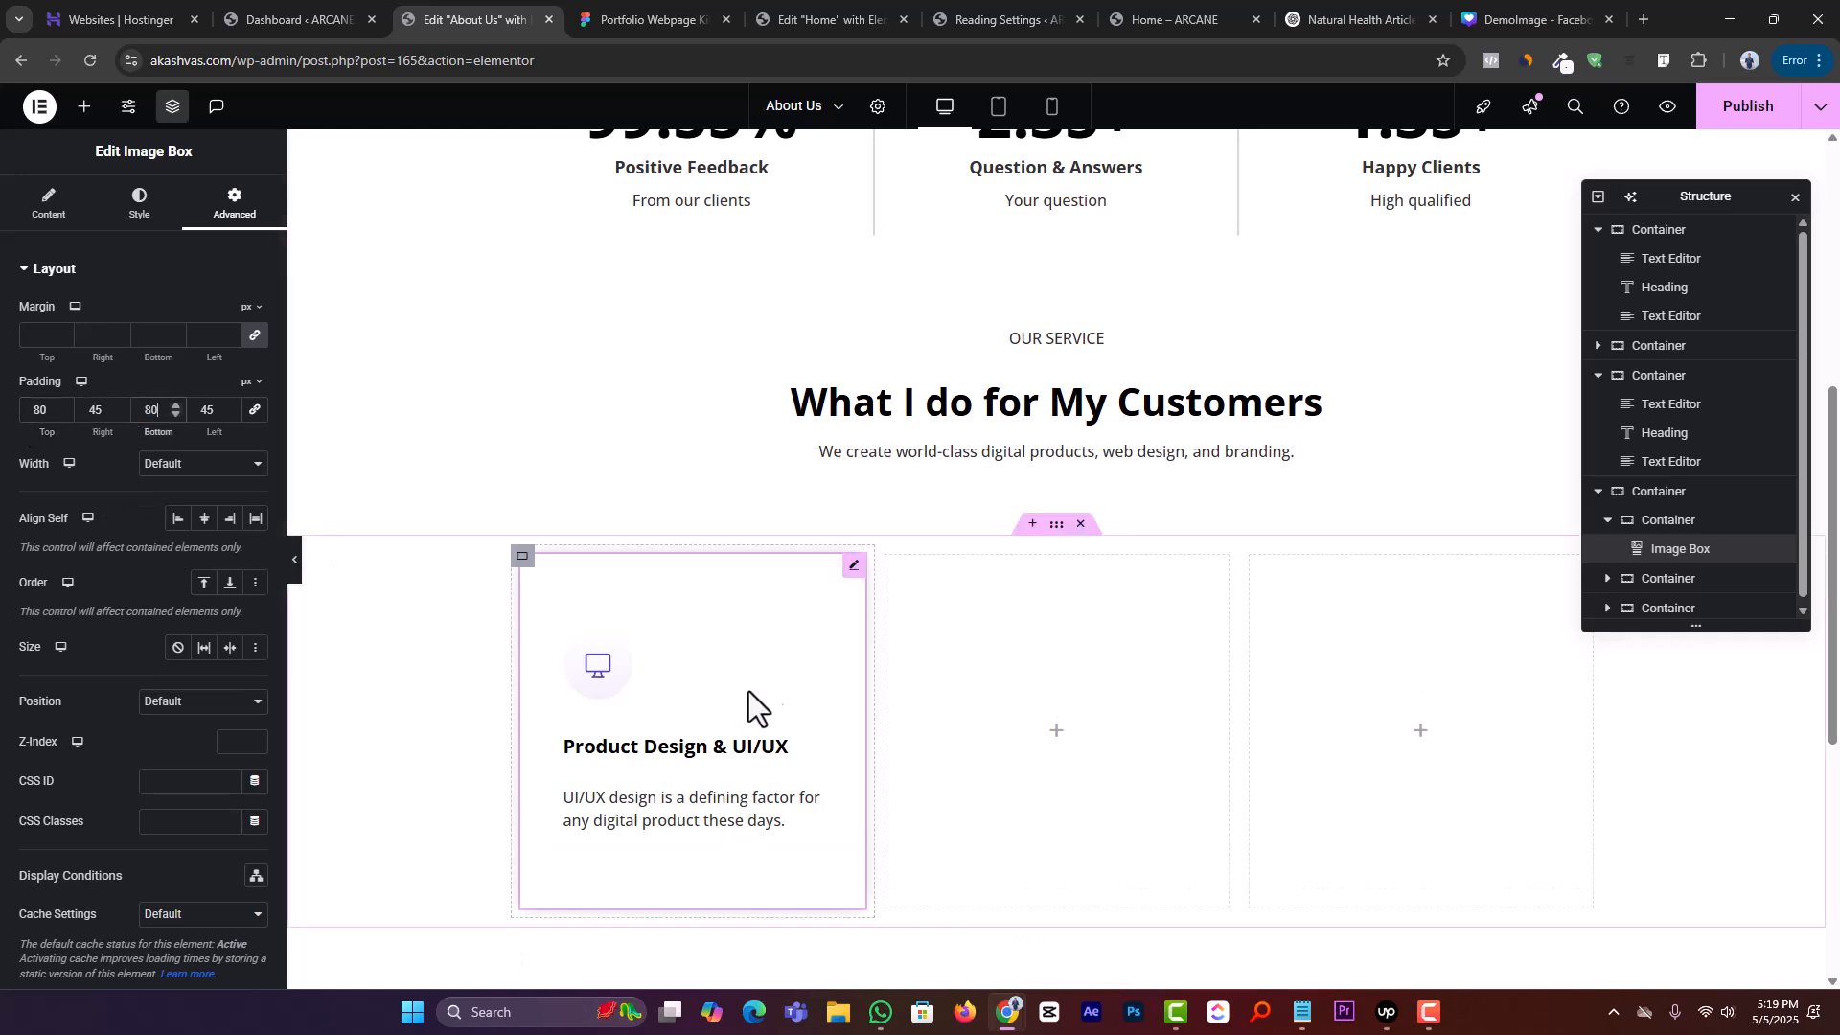
# Copy the padded Product Design & UI/UX image box into the empty second and third columns
pyautogui.scroll(-1, 681, 641)
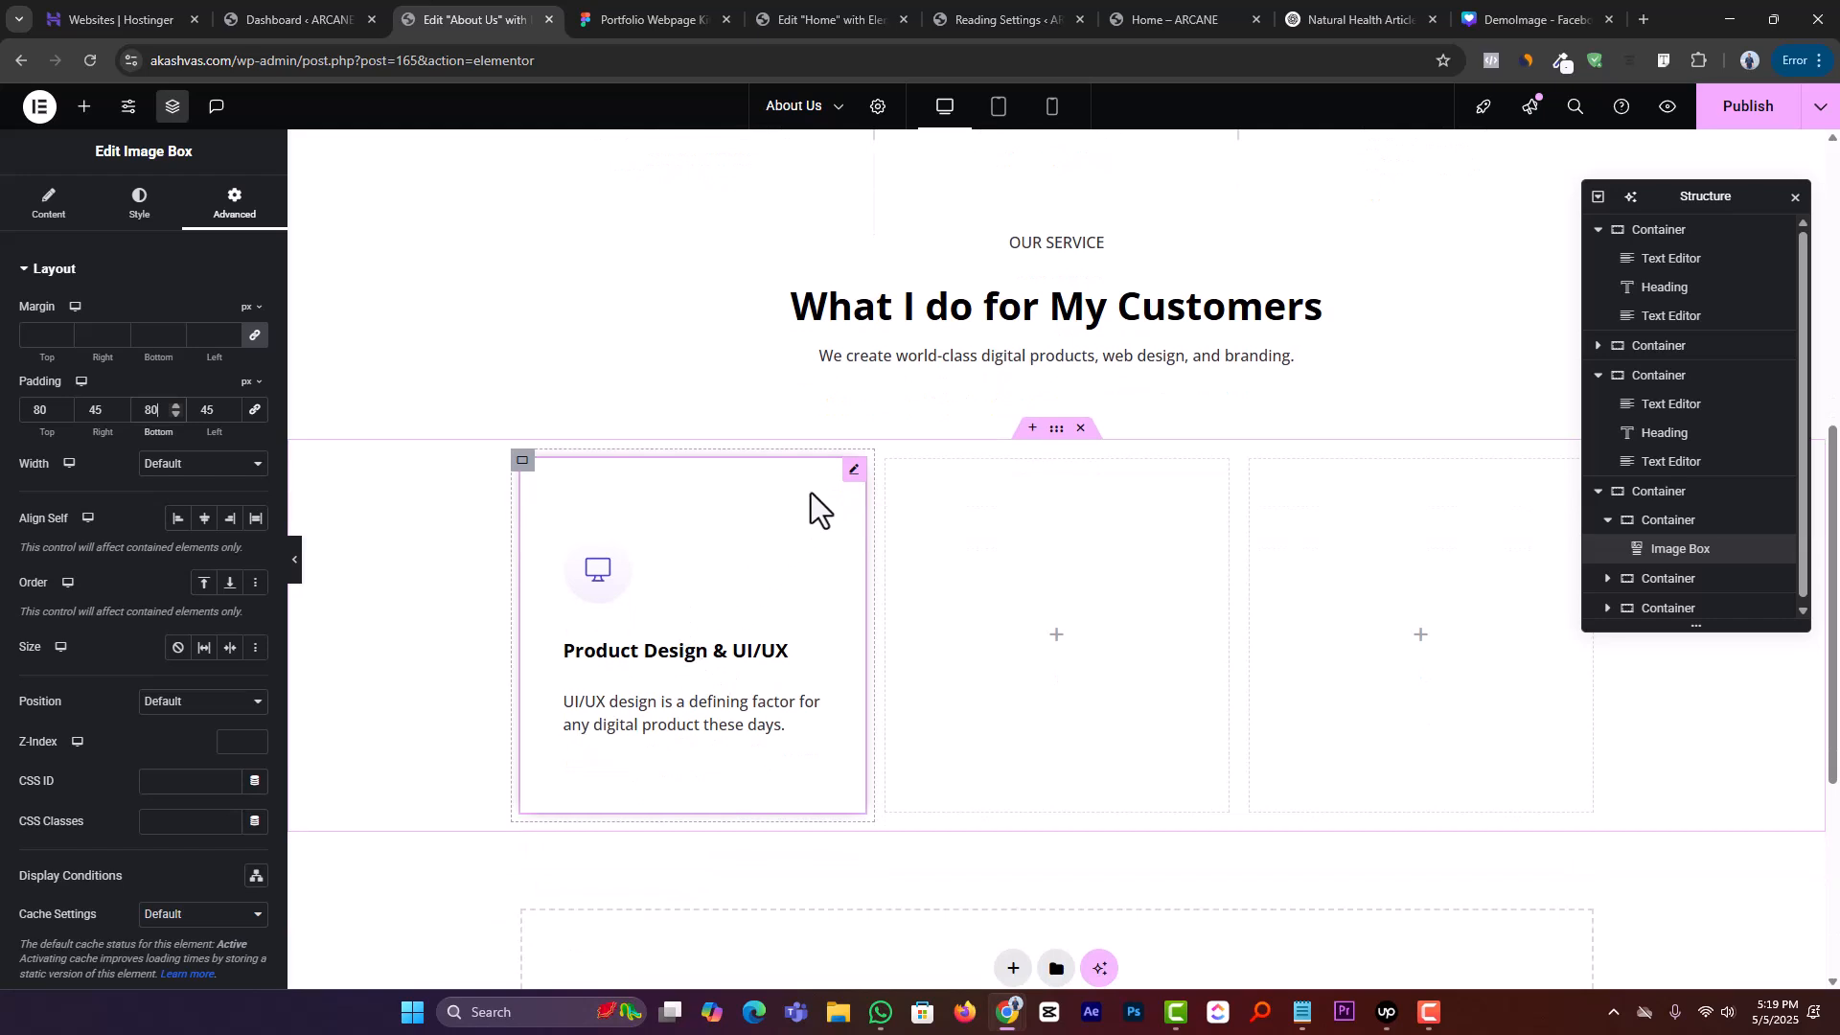
pyautogui.rightClick(849, 482)
pyautogui.click(891, 568)
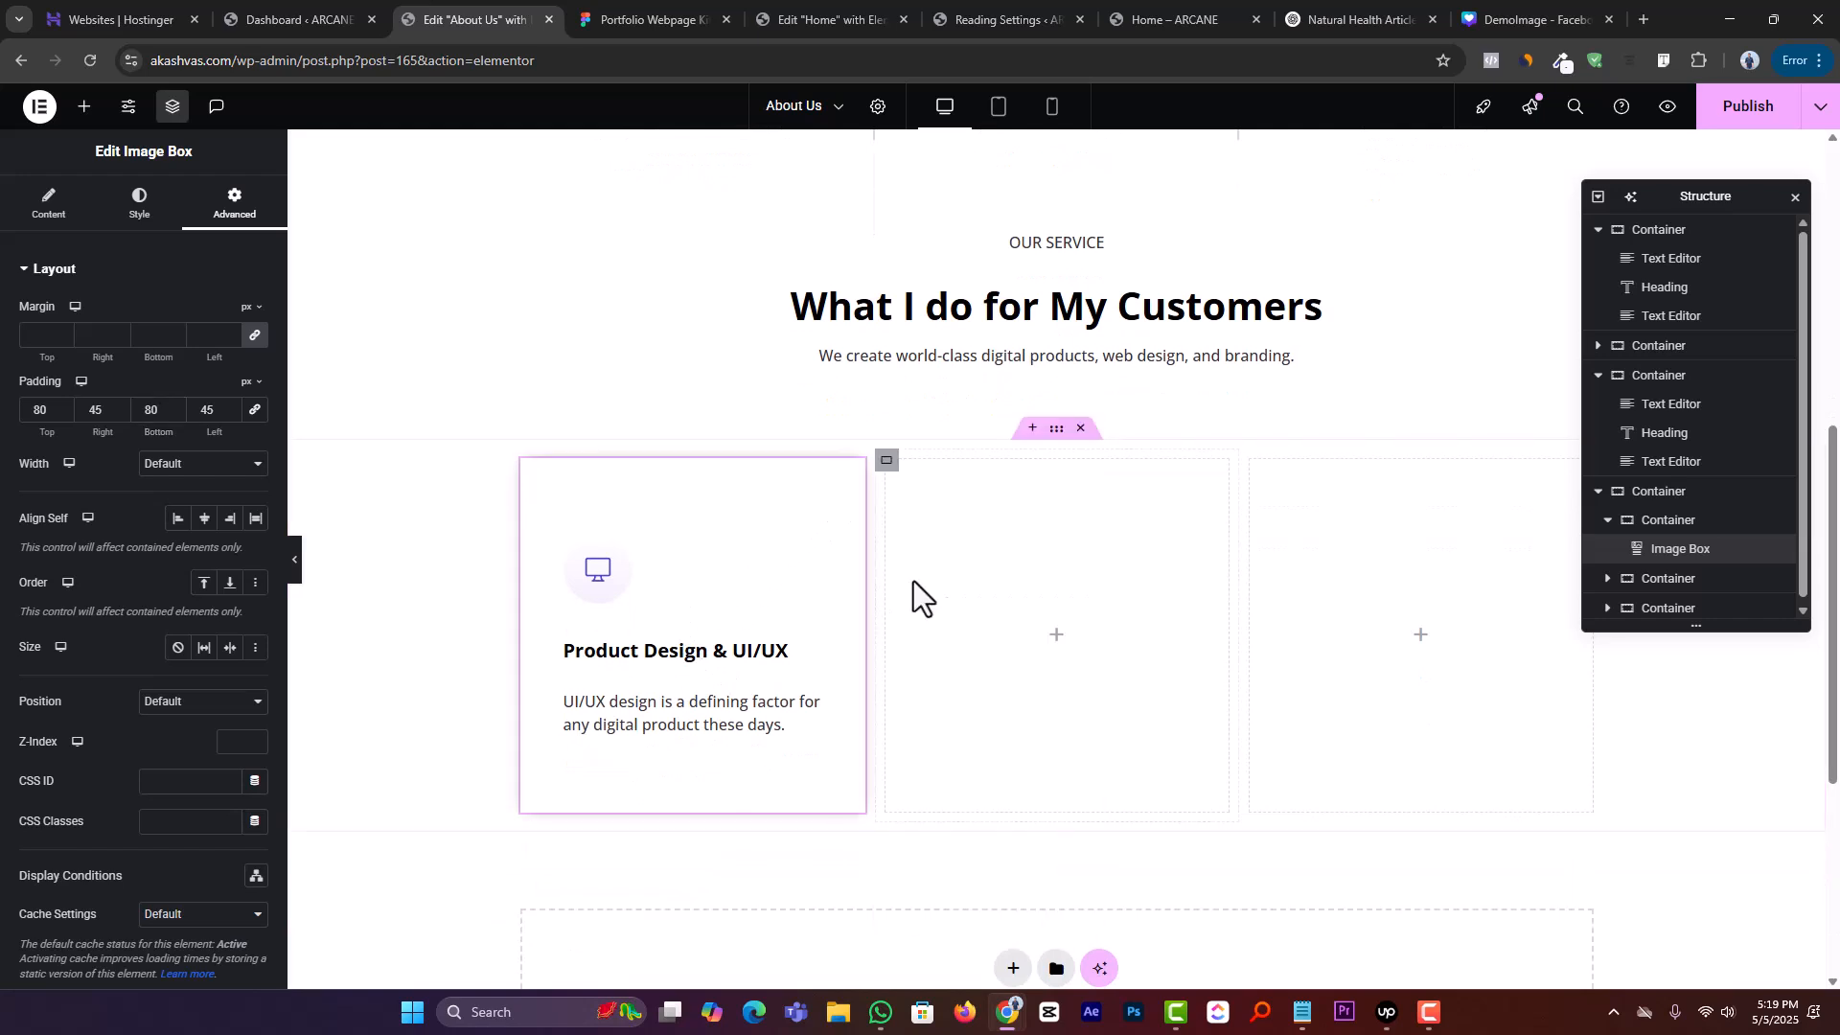
pyautogui.rightClick(1058, 658)
pyautogui.click(1078, 634)
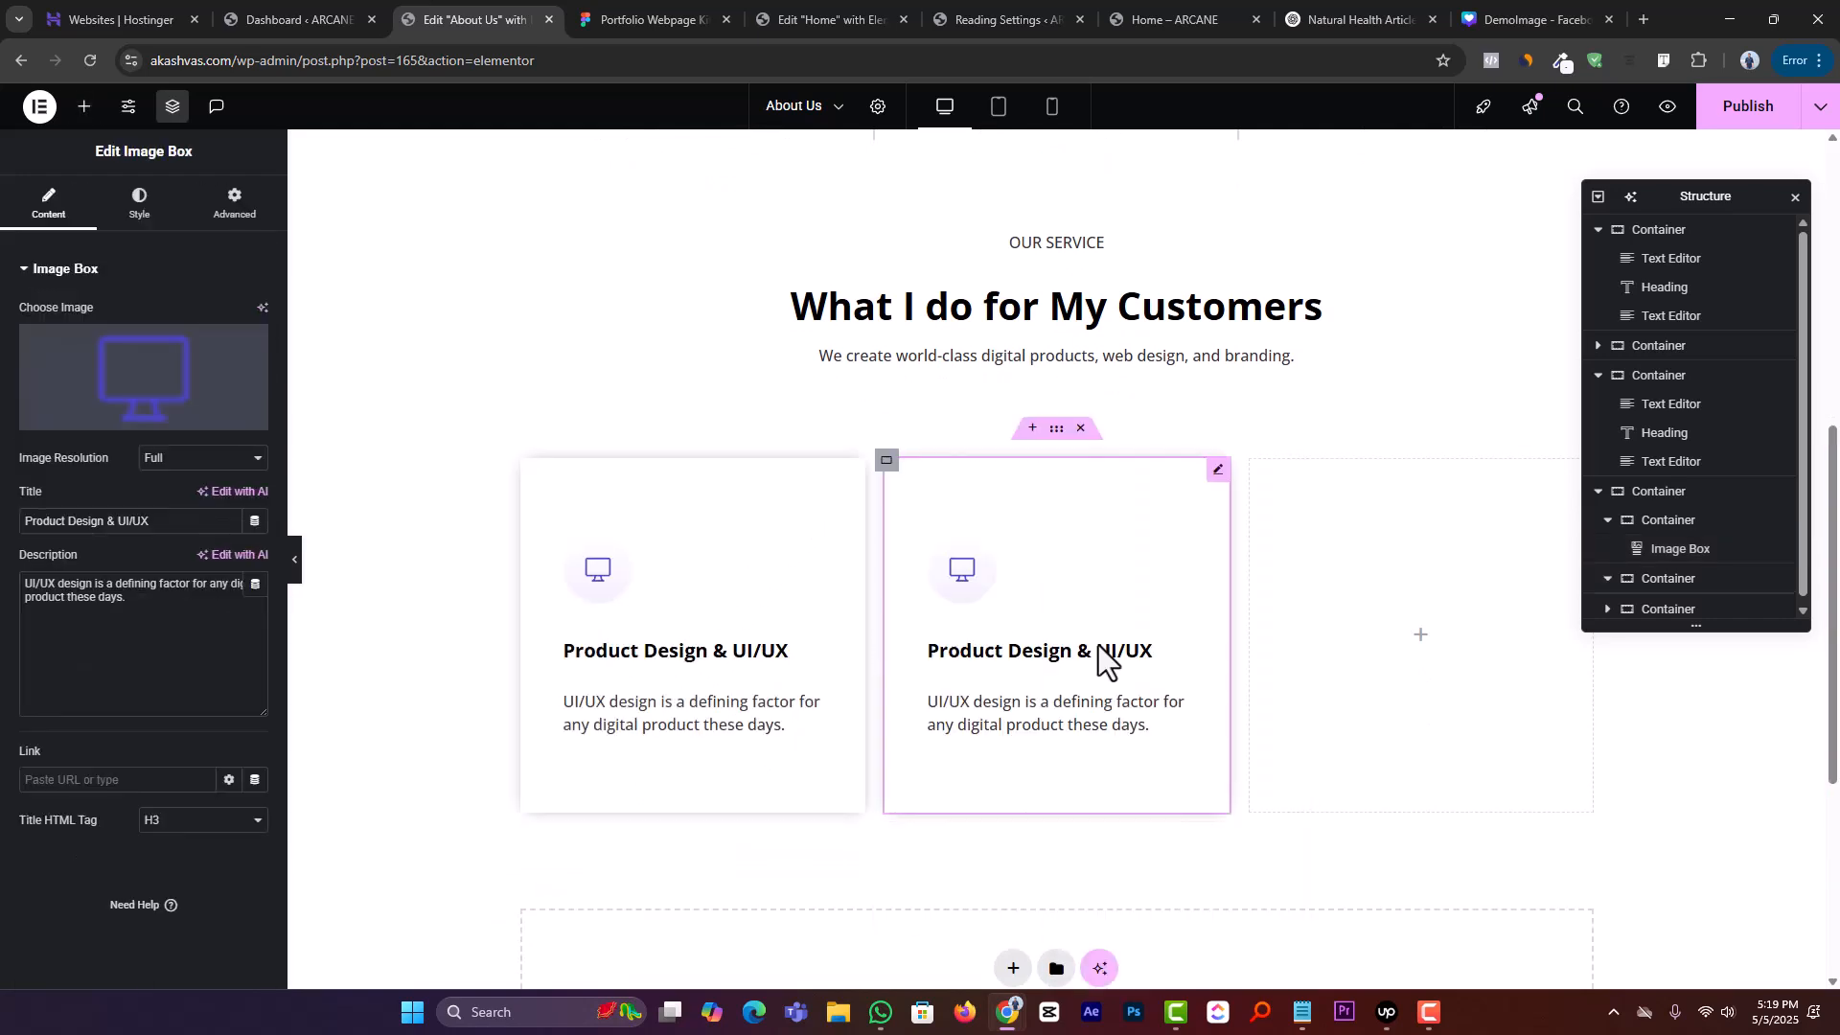
pyautogui.rightClick(1416, 659)
pyautogui.click(1426, 636)
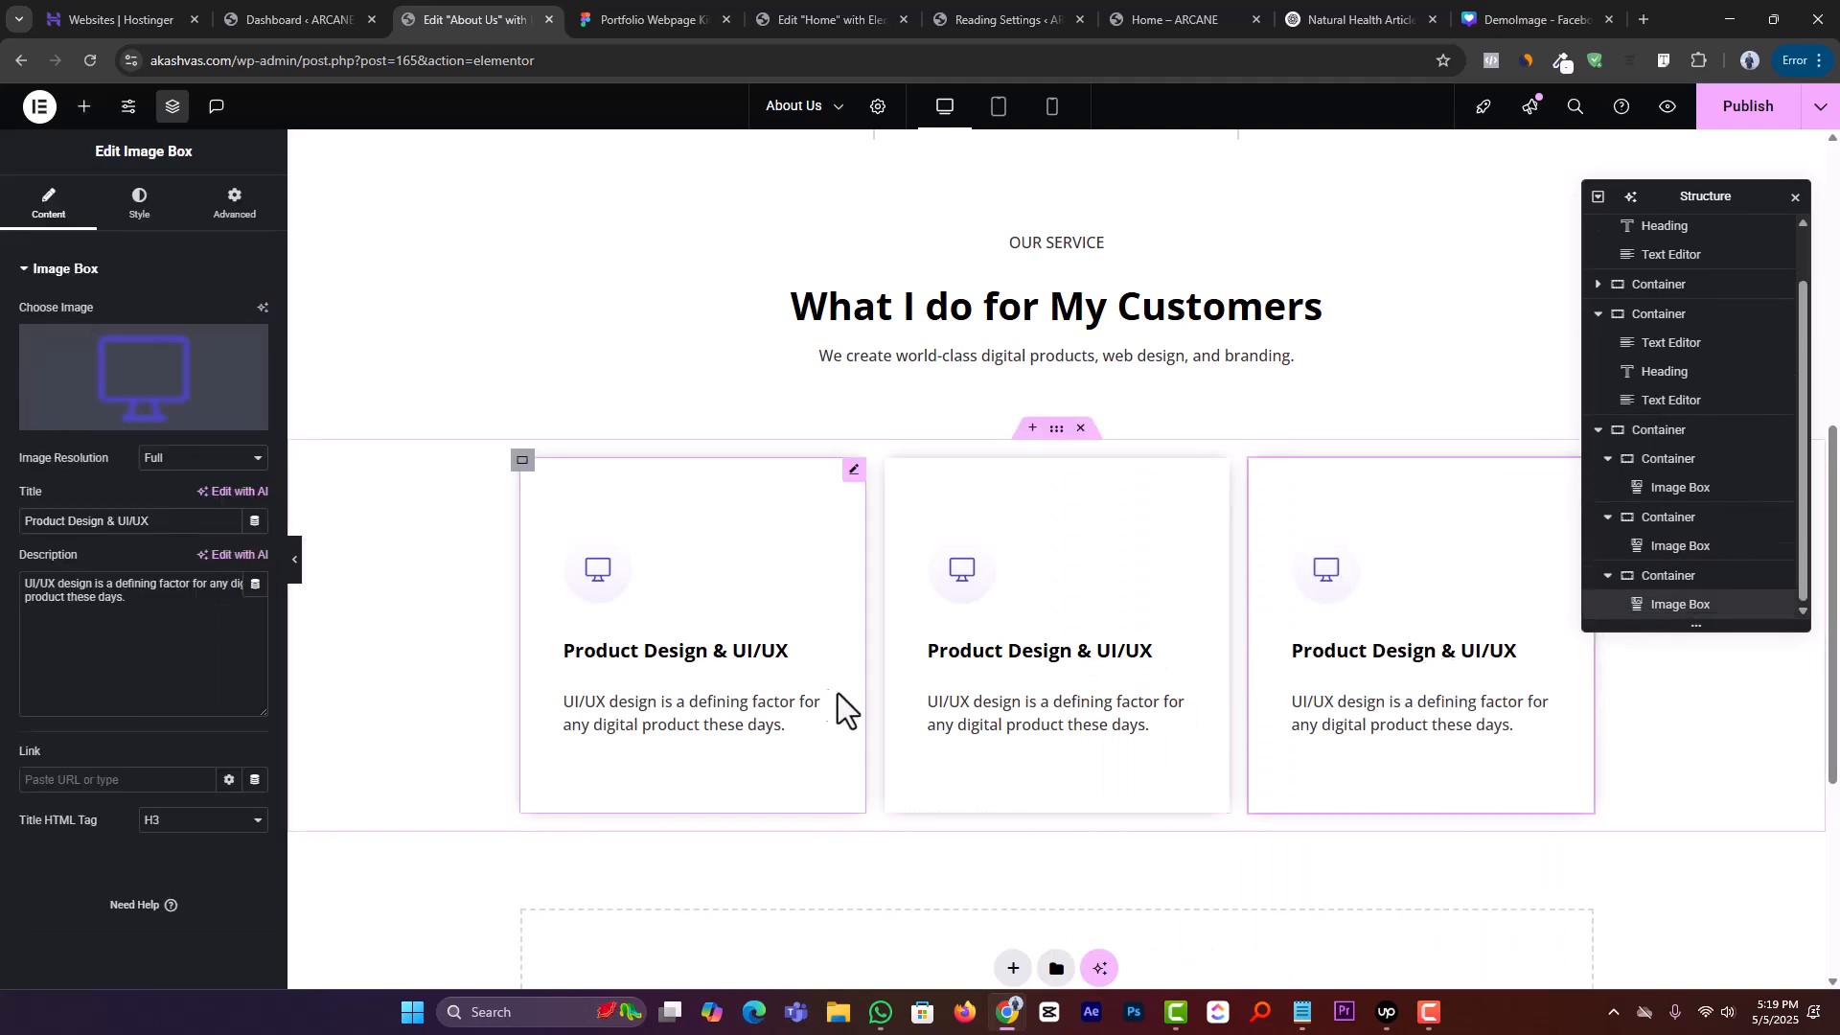
# Copy the title "Strategy & The Direction" from the Figma design into the second image box's title
pyautogui.hotkey('ctrl', 'Tab')
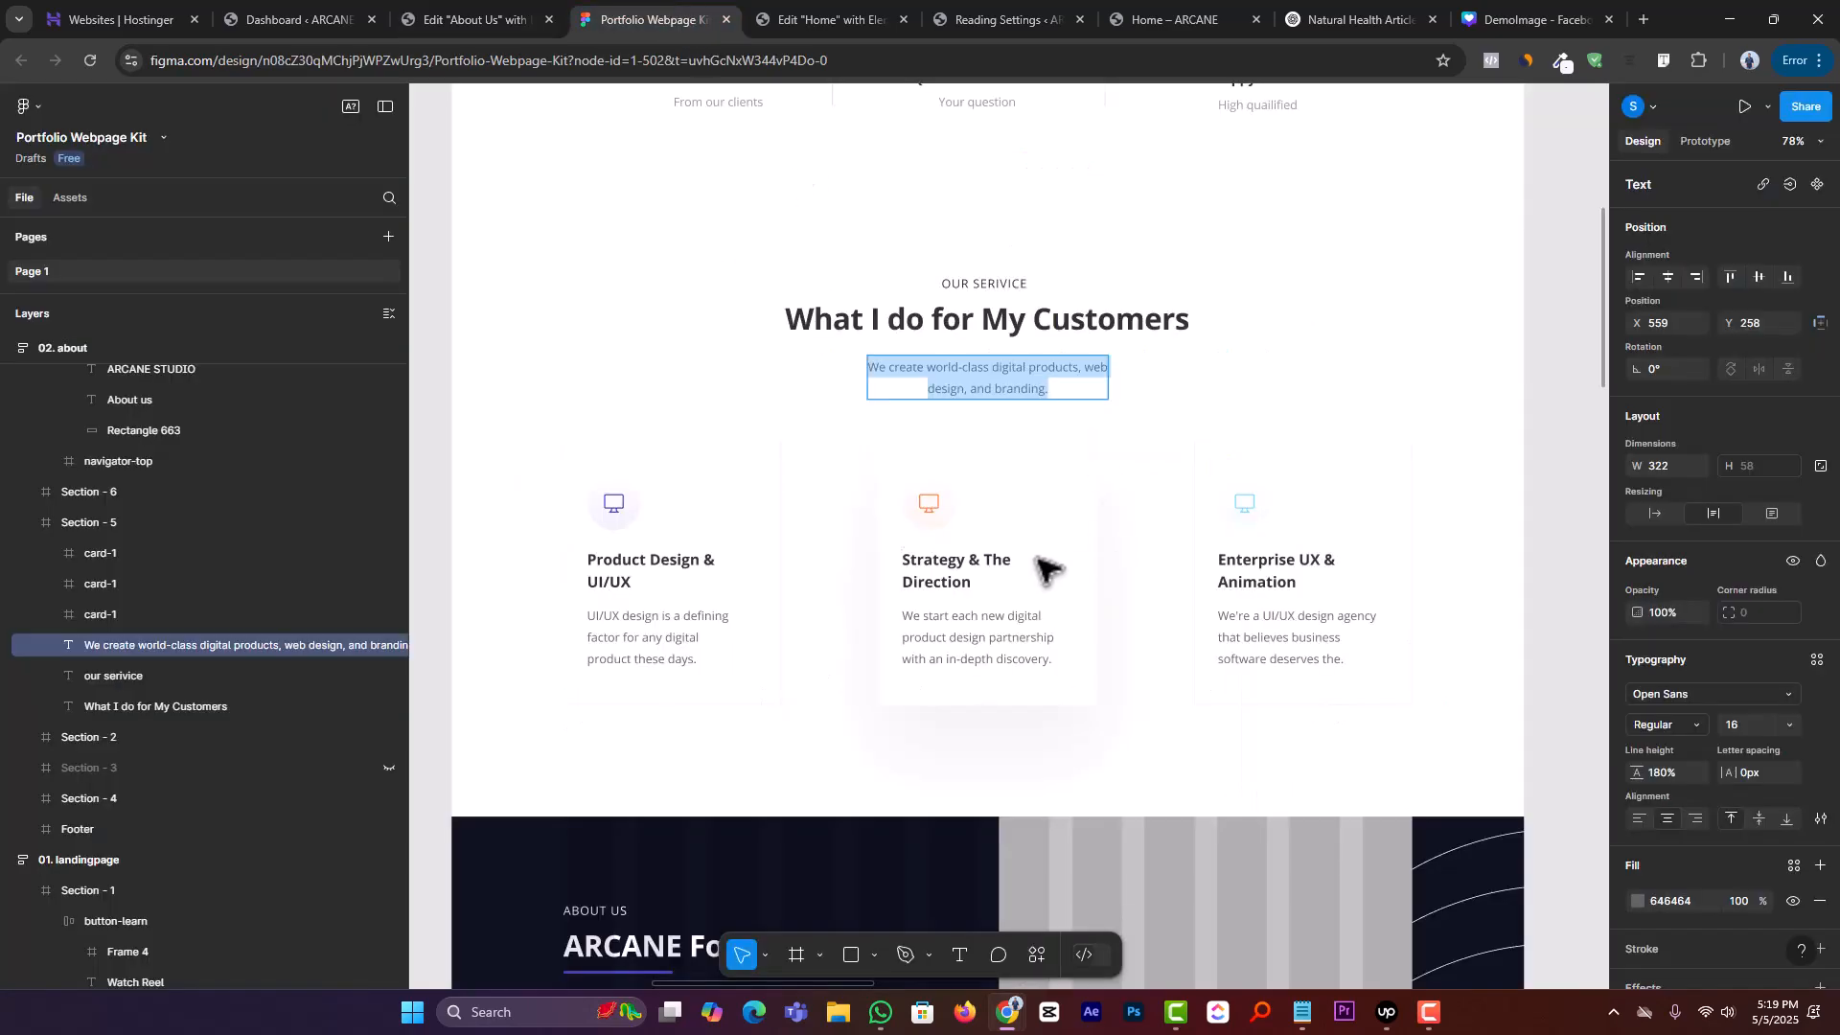
pyautogui.click(989, 569)
pyautogui.doubleClick(989, 569)
pyautogui.click(479, 19)
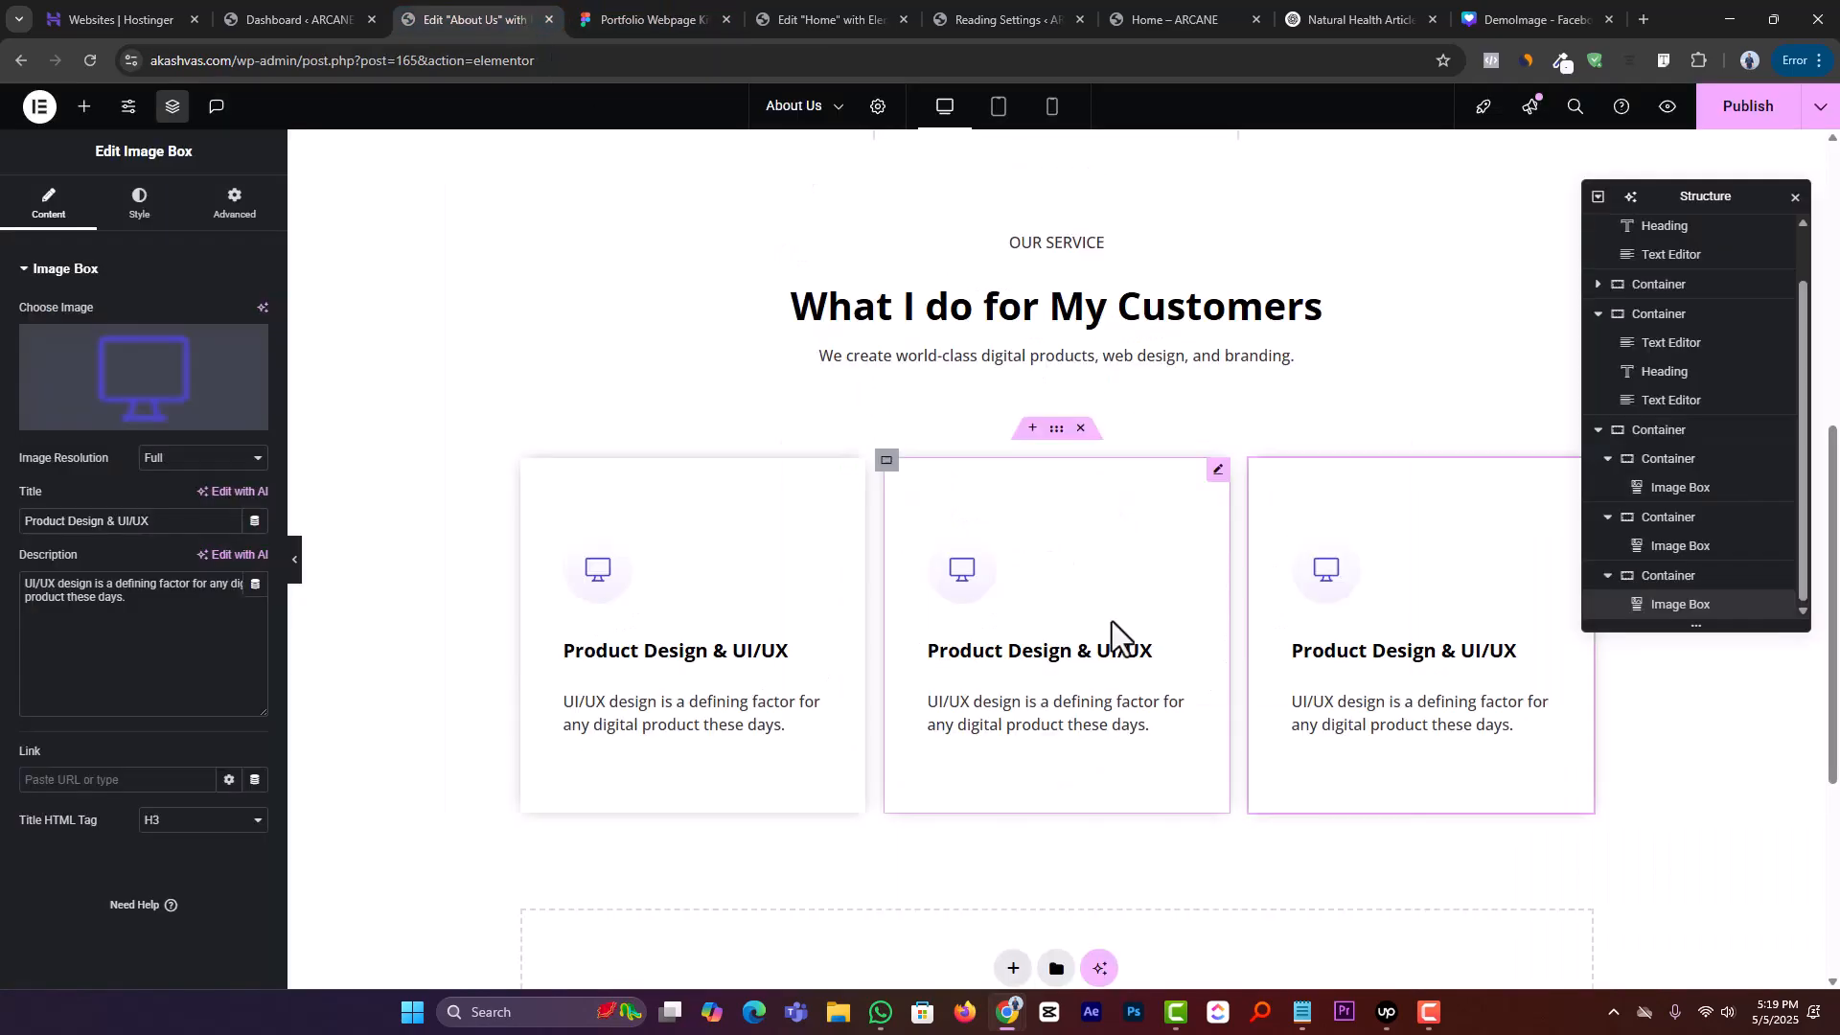
pyautogui.hotkey('ctrl', 'a')
pyautogui.hotkey('ctrl', 'v')
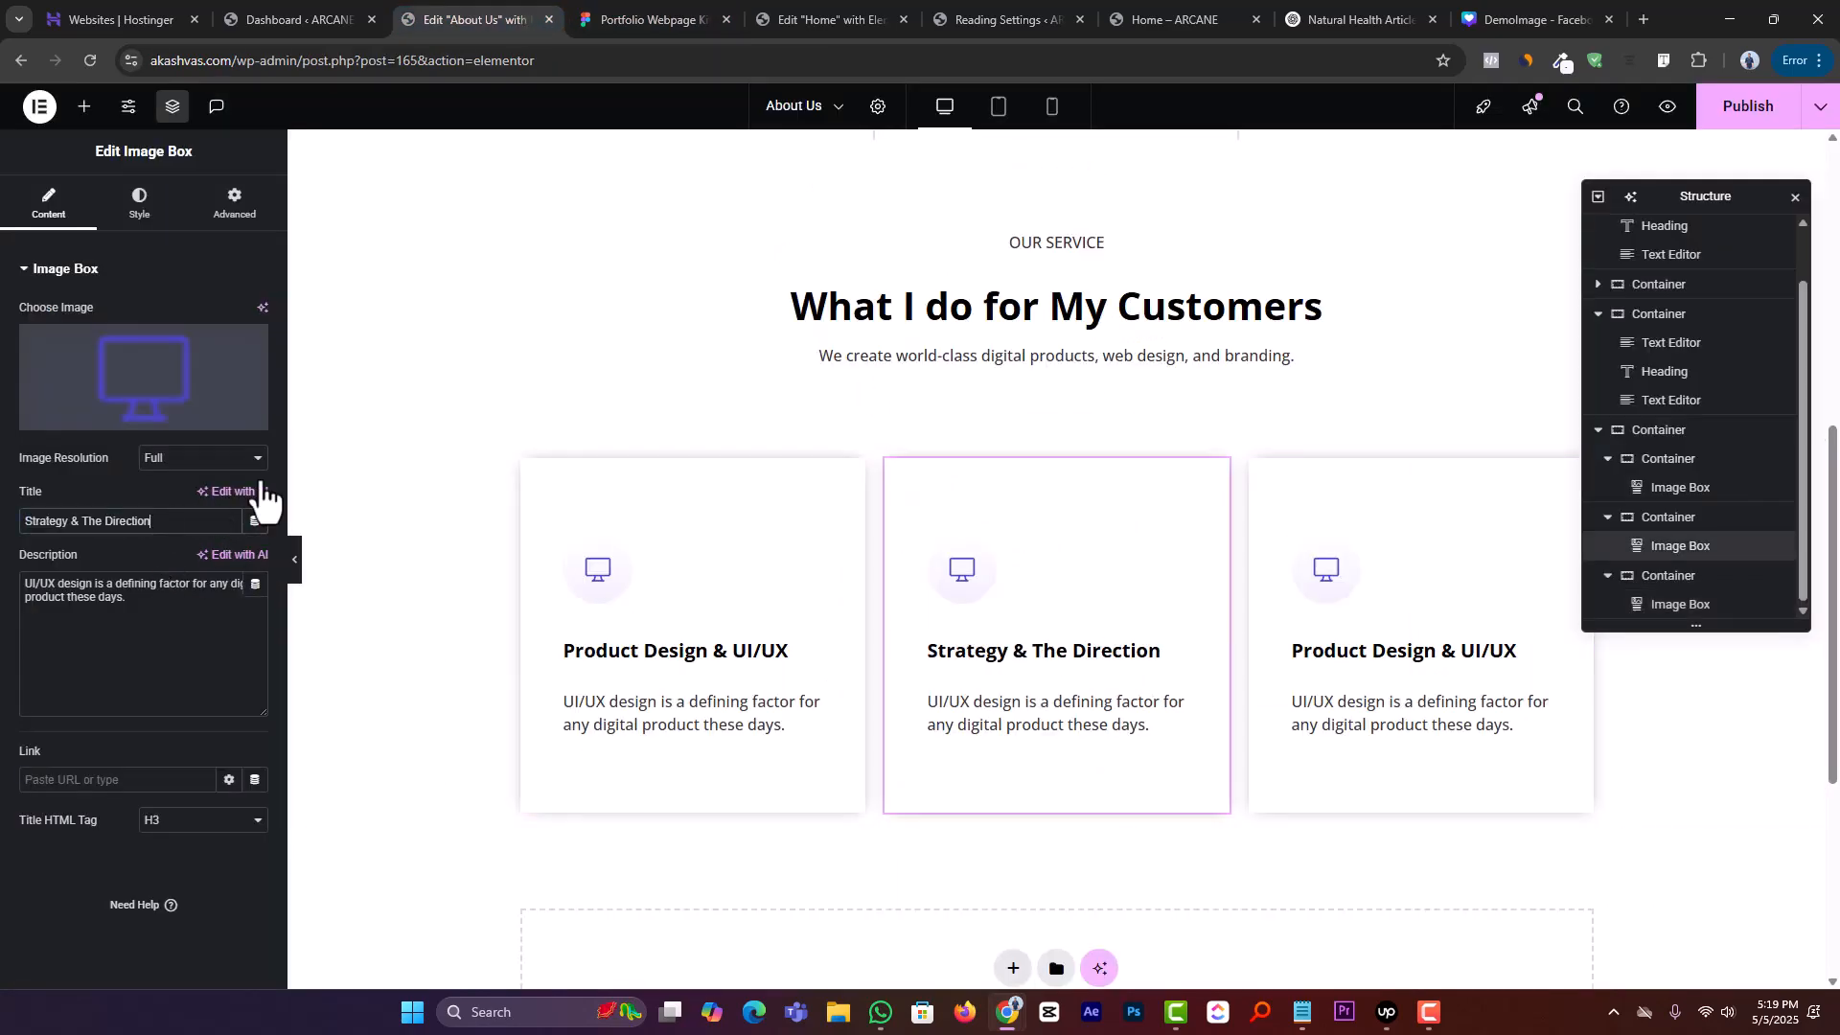
# Replace the second image box's description with Figma's text "We start each new digital product design partnership with an in-depth discovery."
pyautogui.click(714, 19)
pyautogui.click(969, 658)
pyautogui.doubleClick(970, 658)
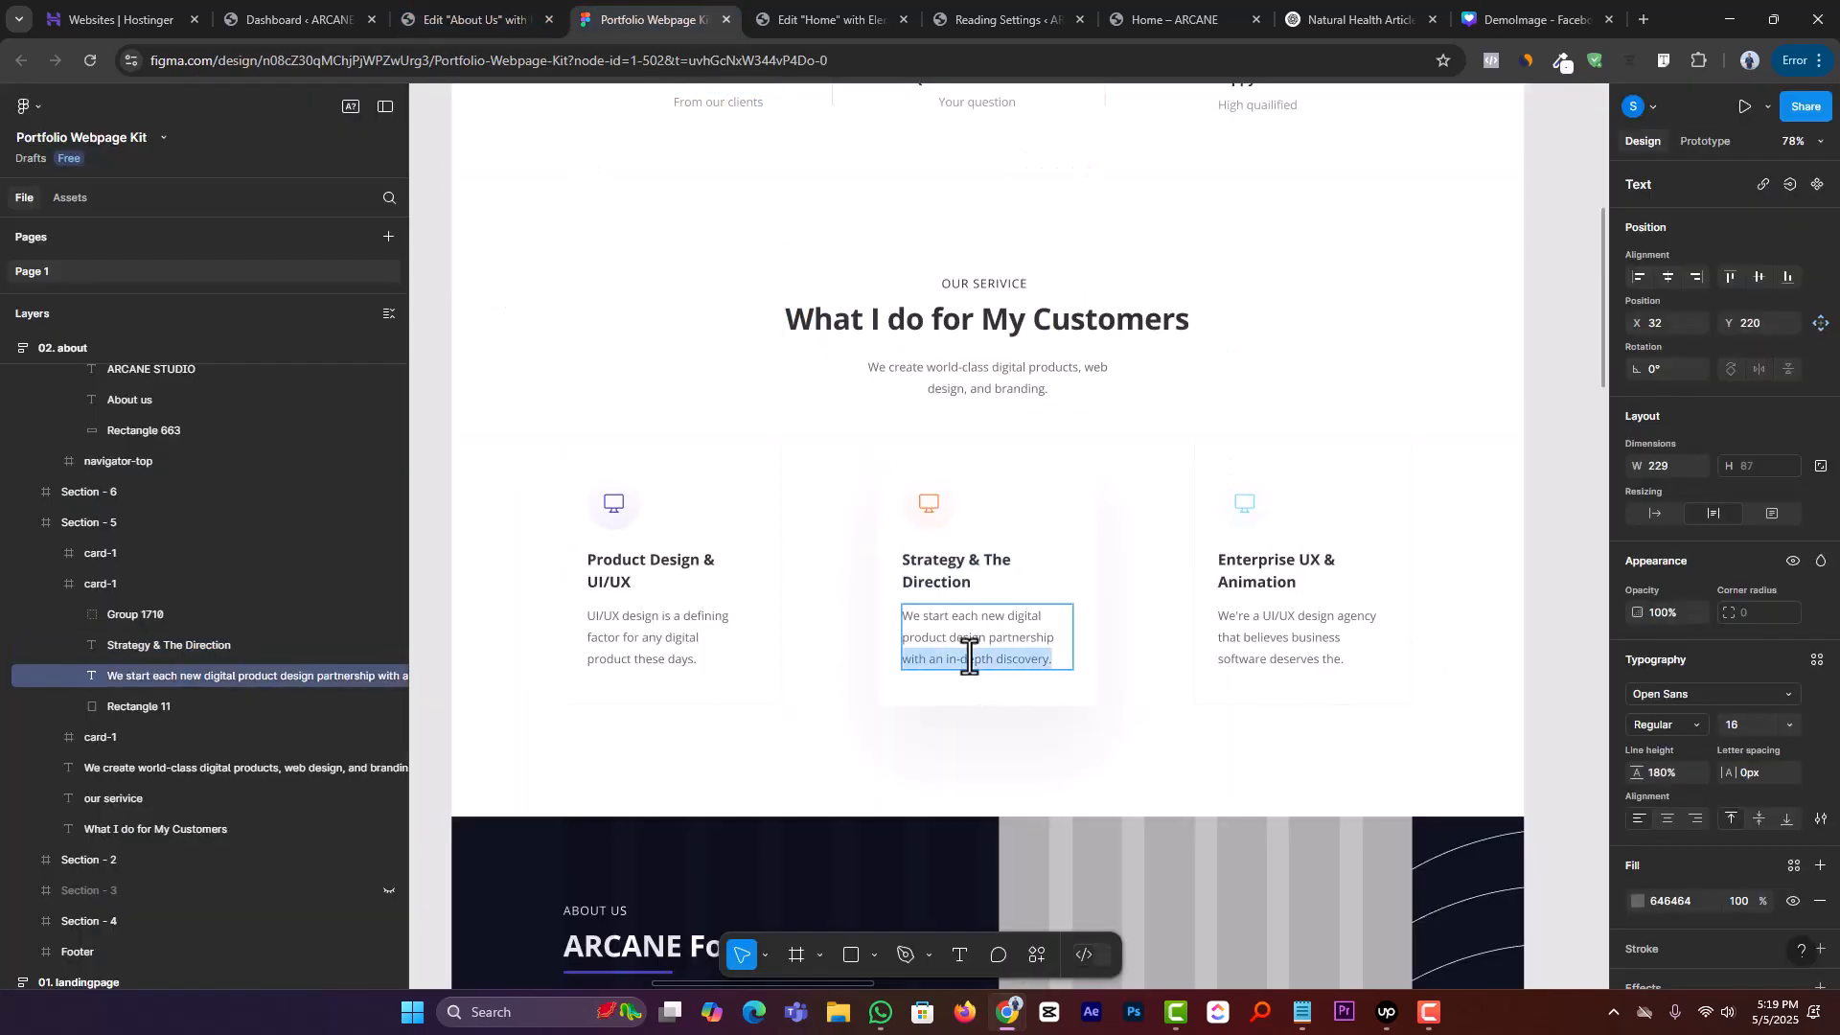
pyautogui.hotkey('ctrl', 'a')
pyautogui.click(479, 19)
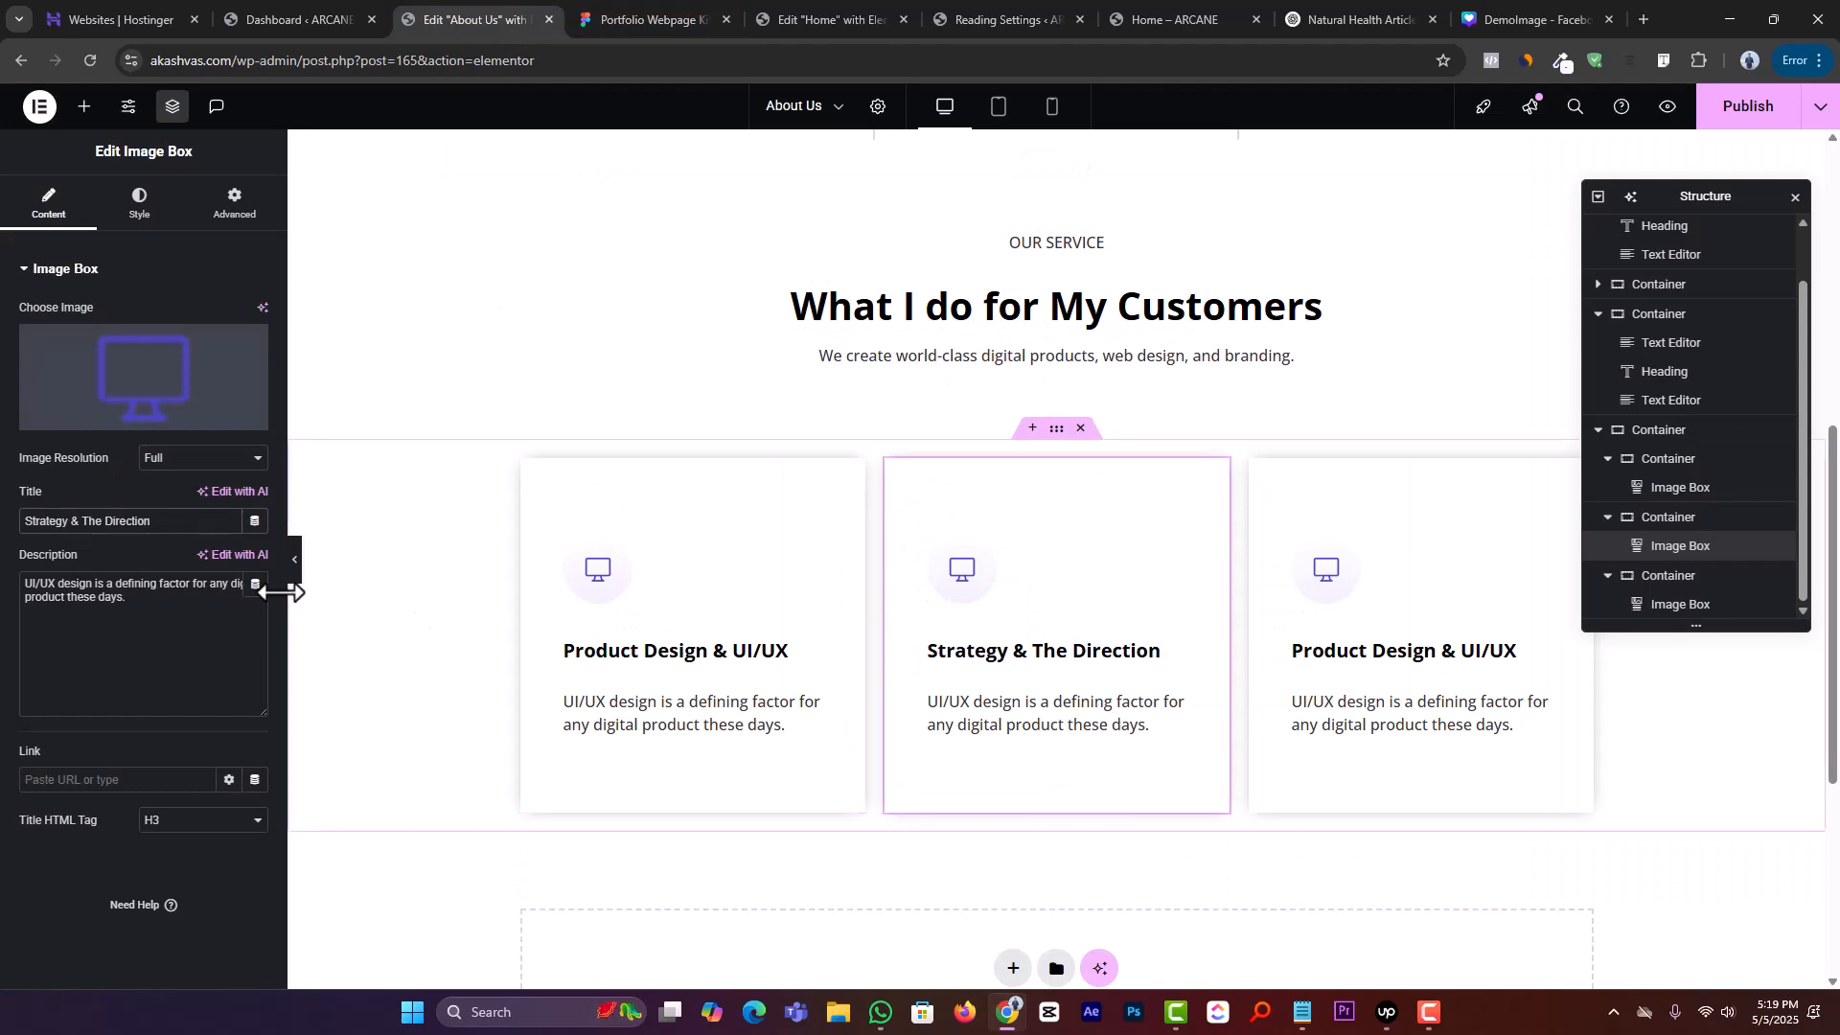
pyautogui.click(160, 636)
pyautogui.hotkey('ctrl', 'a')
pyautogui.hotkey('ctrl', 'v')
# Replace the second image box's image with the orange monitor icon from the media library
pyautogui.click(170, 383)
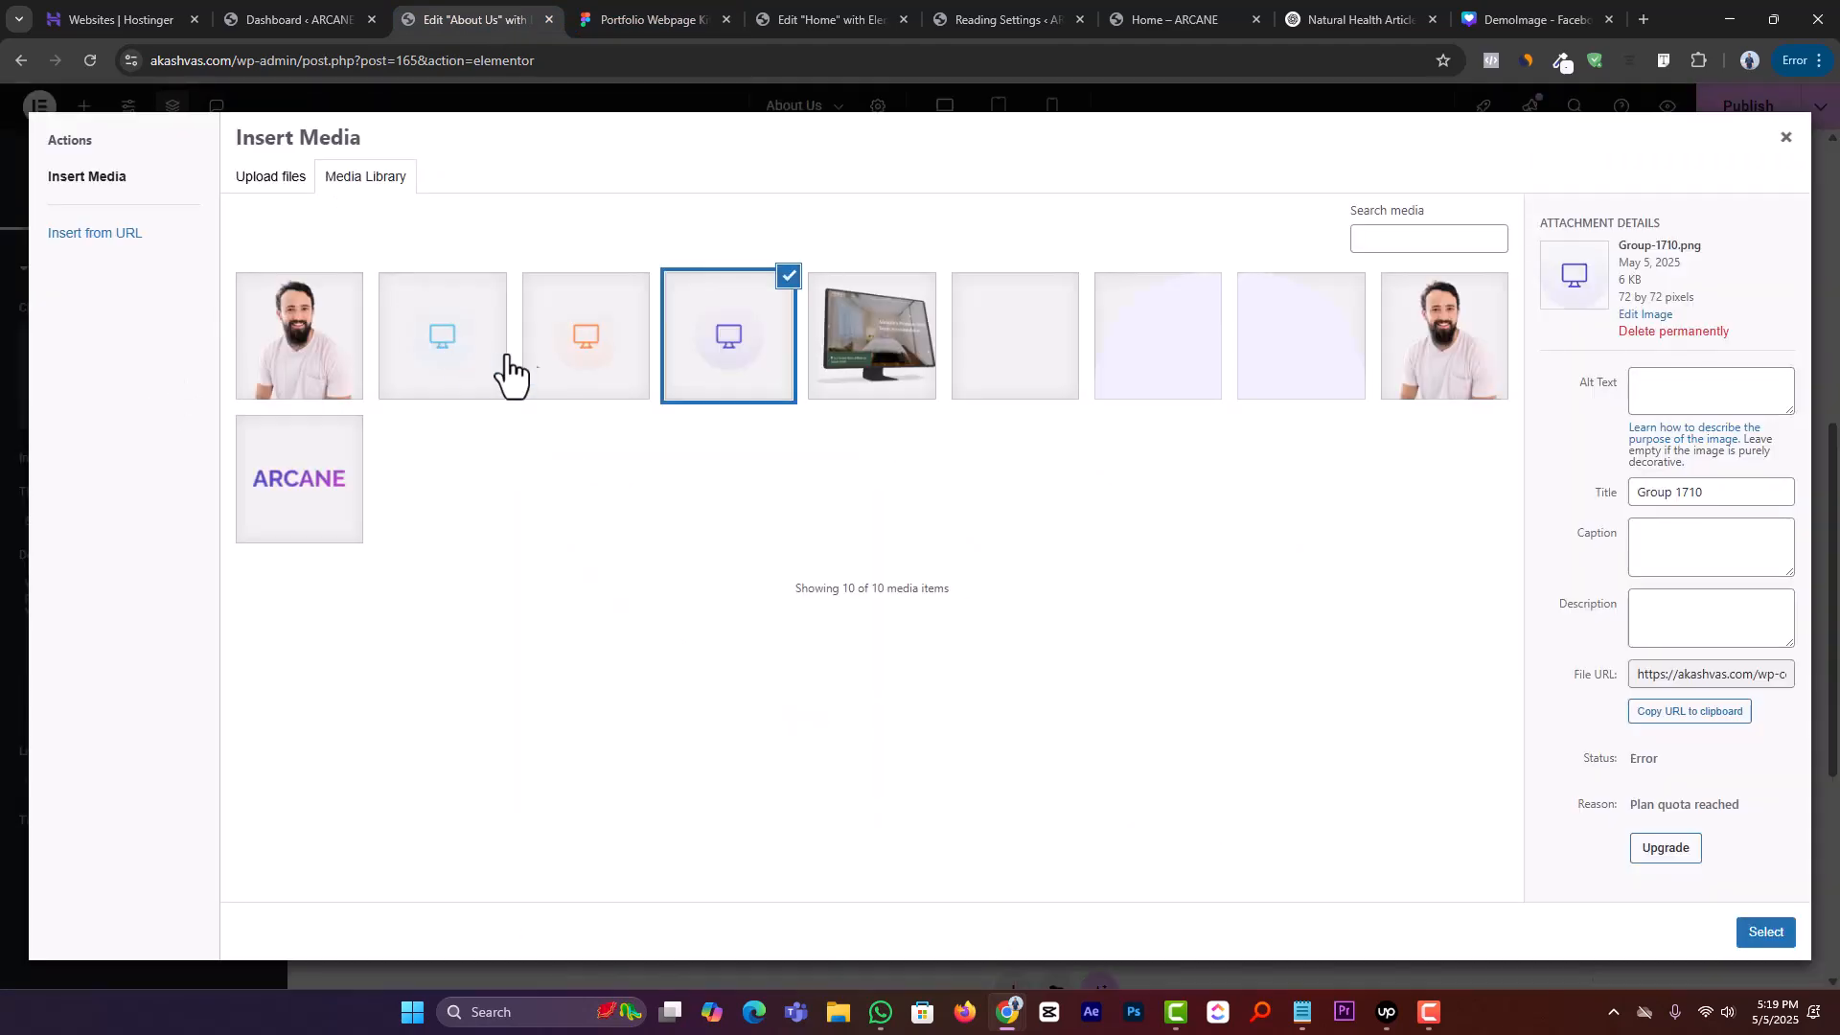
pyautogui.click(528, 353)
pyautogui.click(1761, 934)
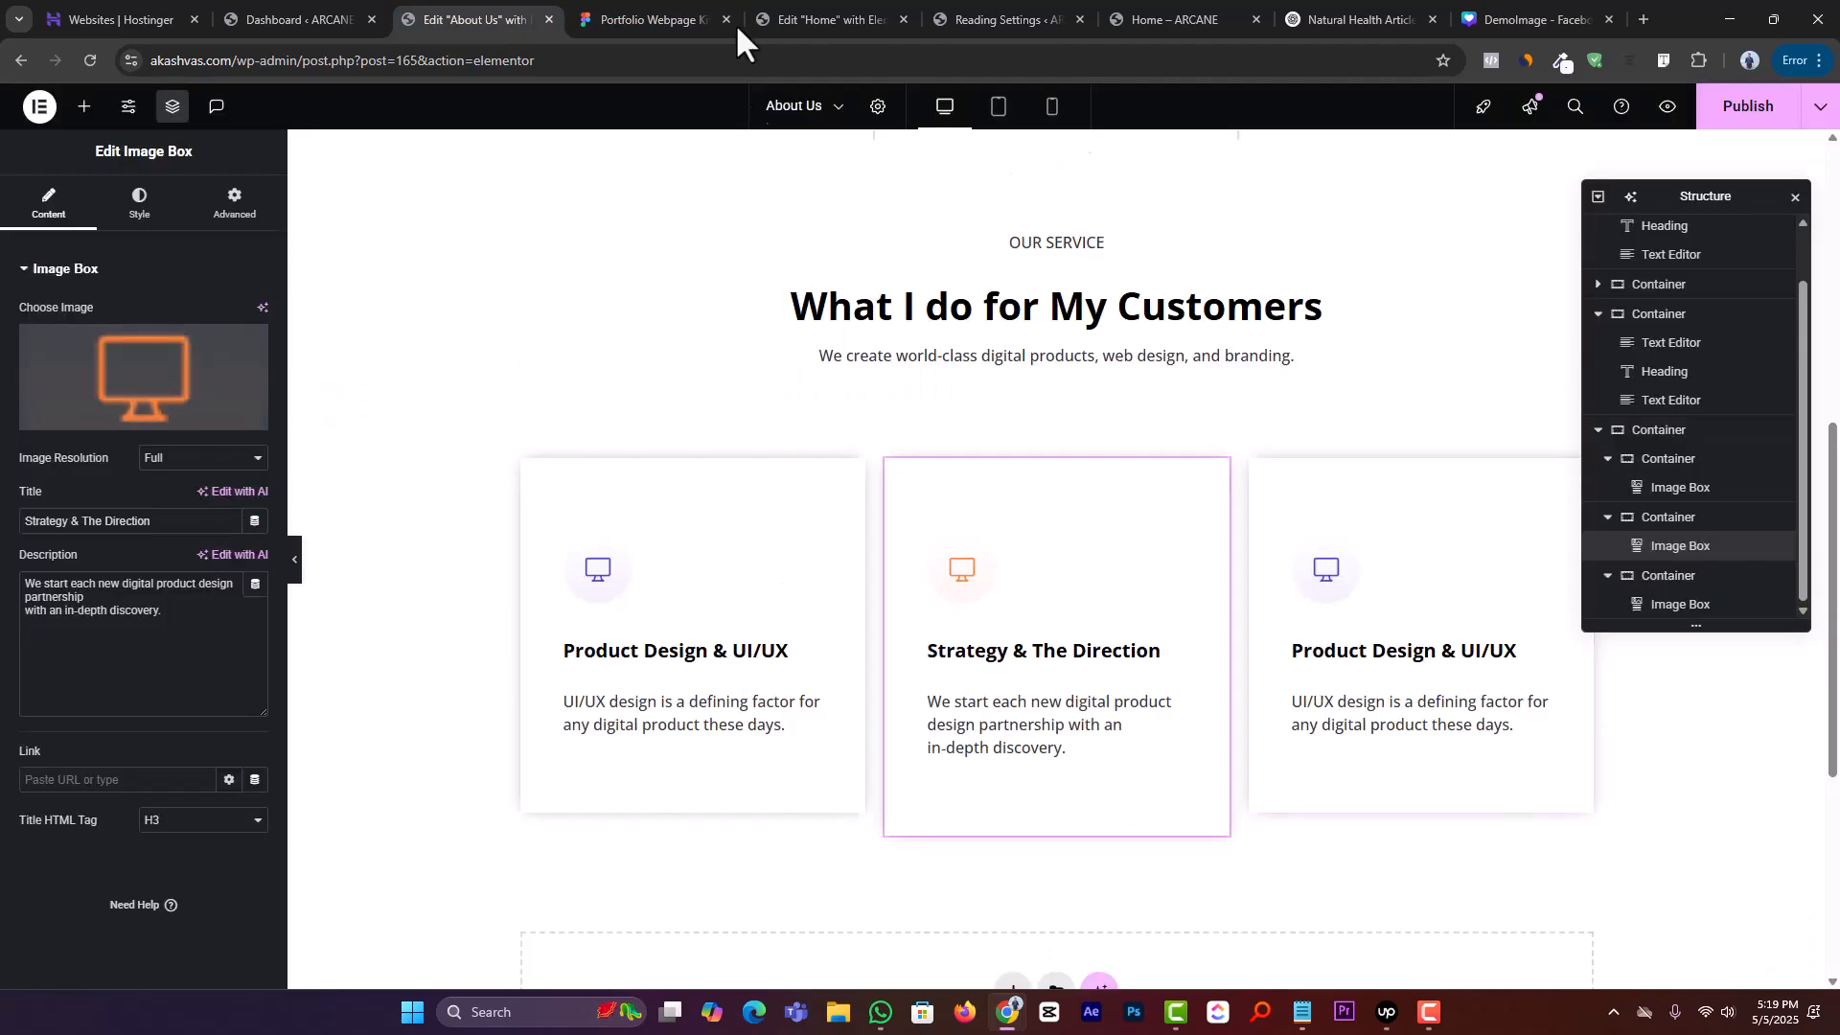
# Copy the title "Enterprise UX & Animation" from the Figma design into the third image box's title
pyautogui.click(707, 19)
pyautogui.doubleClick(1278, 581)
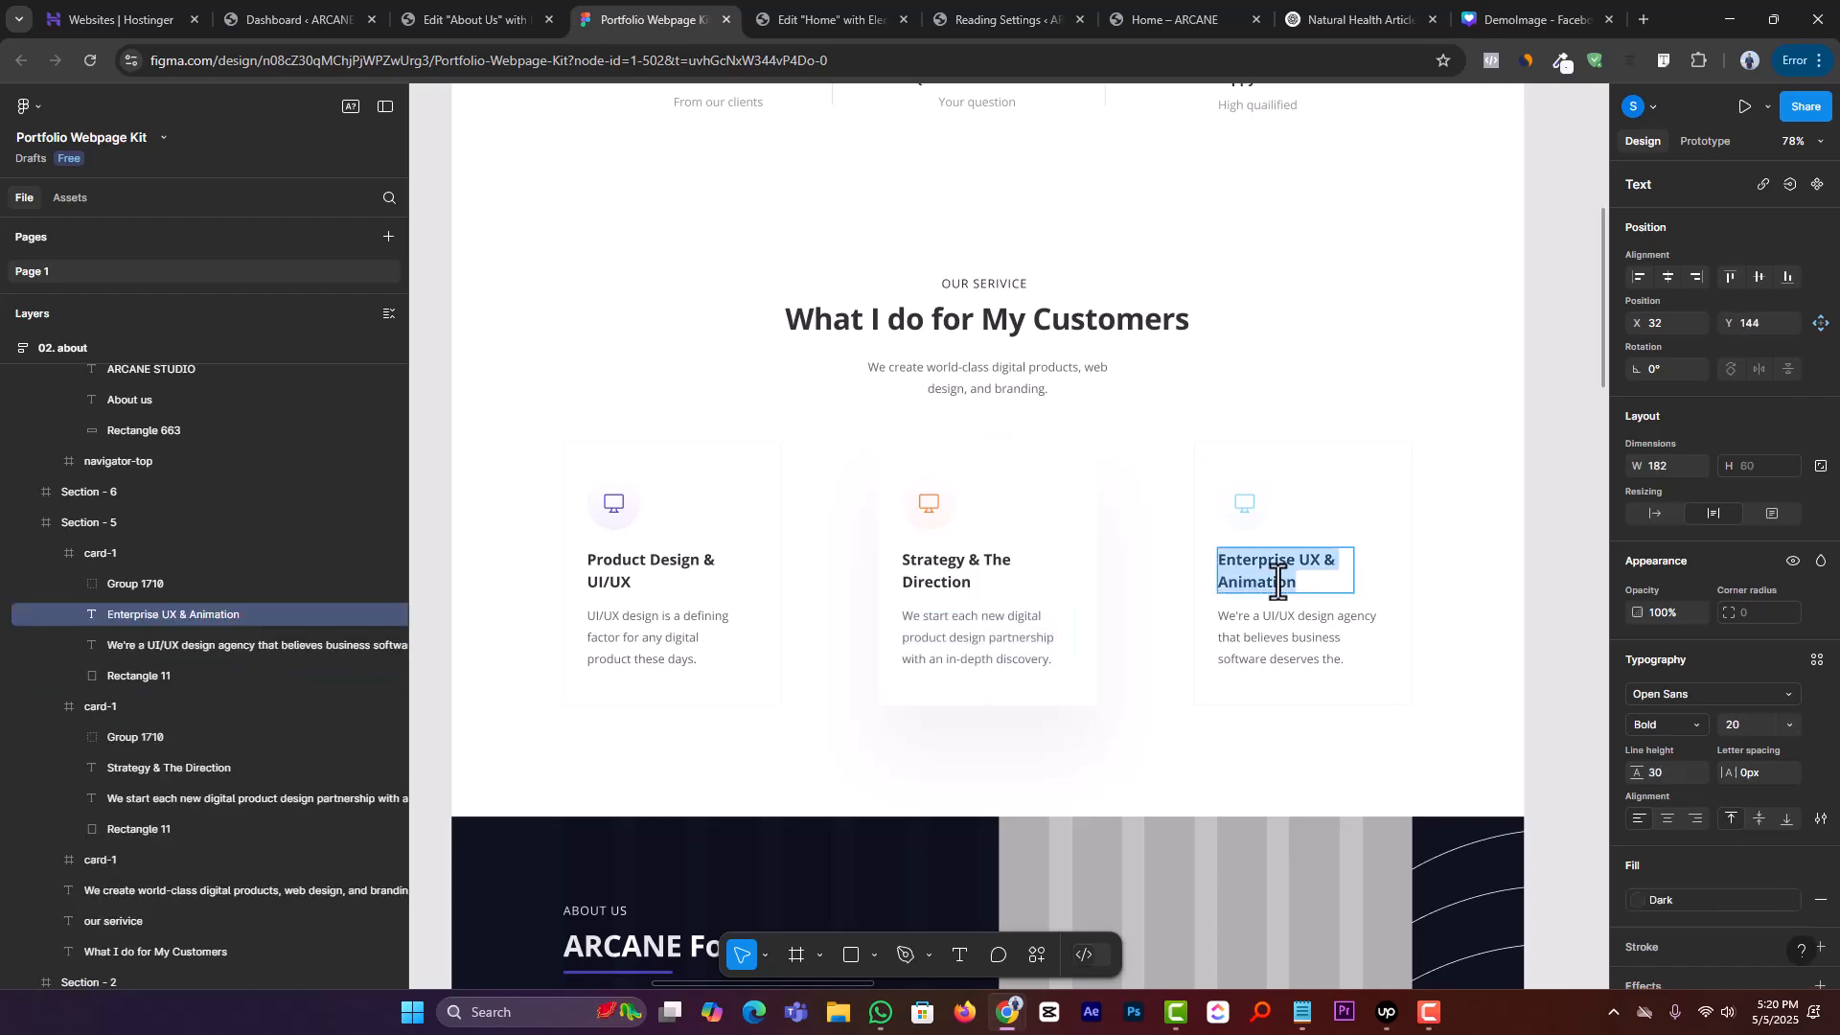
pyautogui.click(431, 17)
pyautogui.click(1323, 671)
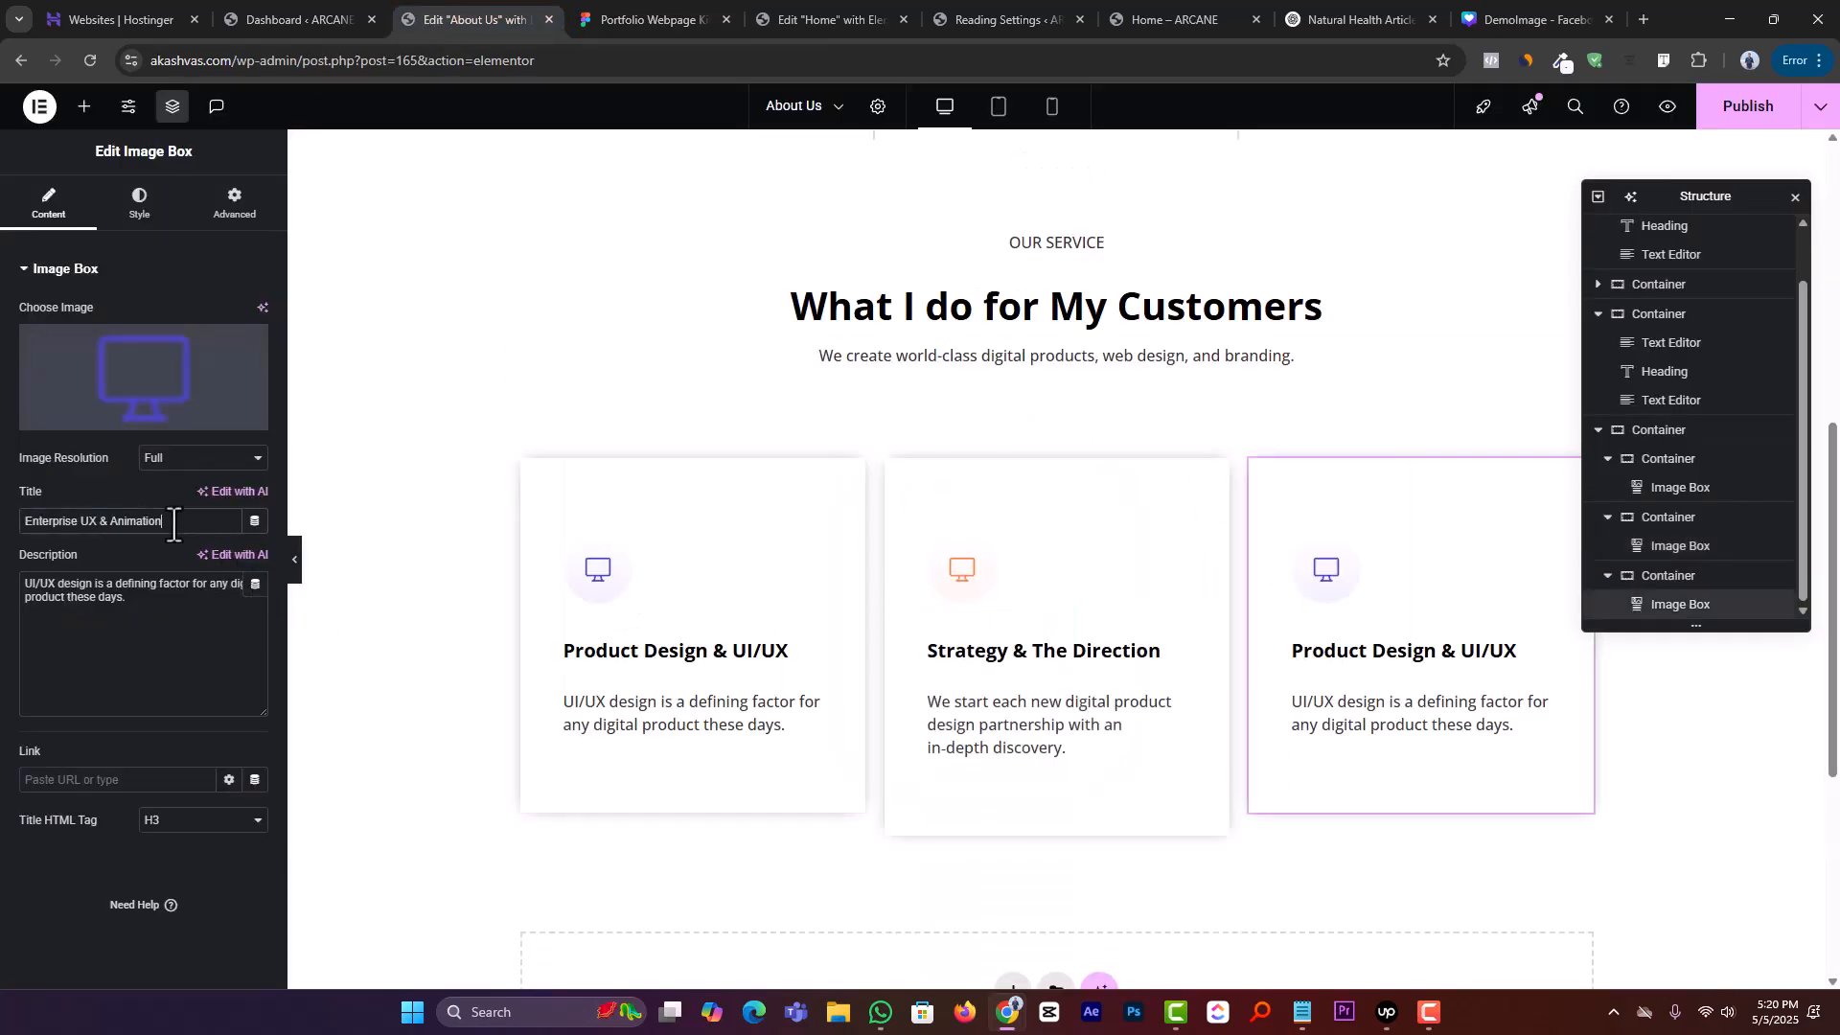
# Replace the third image box's description with Figma's text "We're a UI/UX design agency that believes business software deserves the."
pyautogui.click(637, 19)
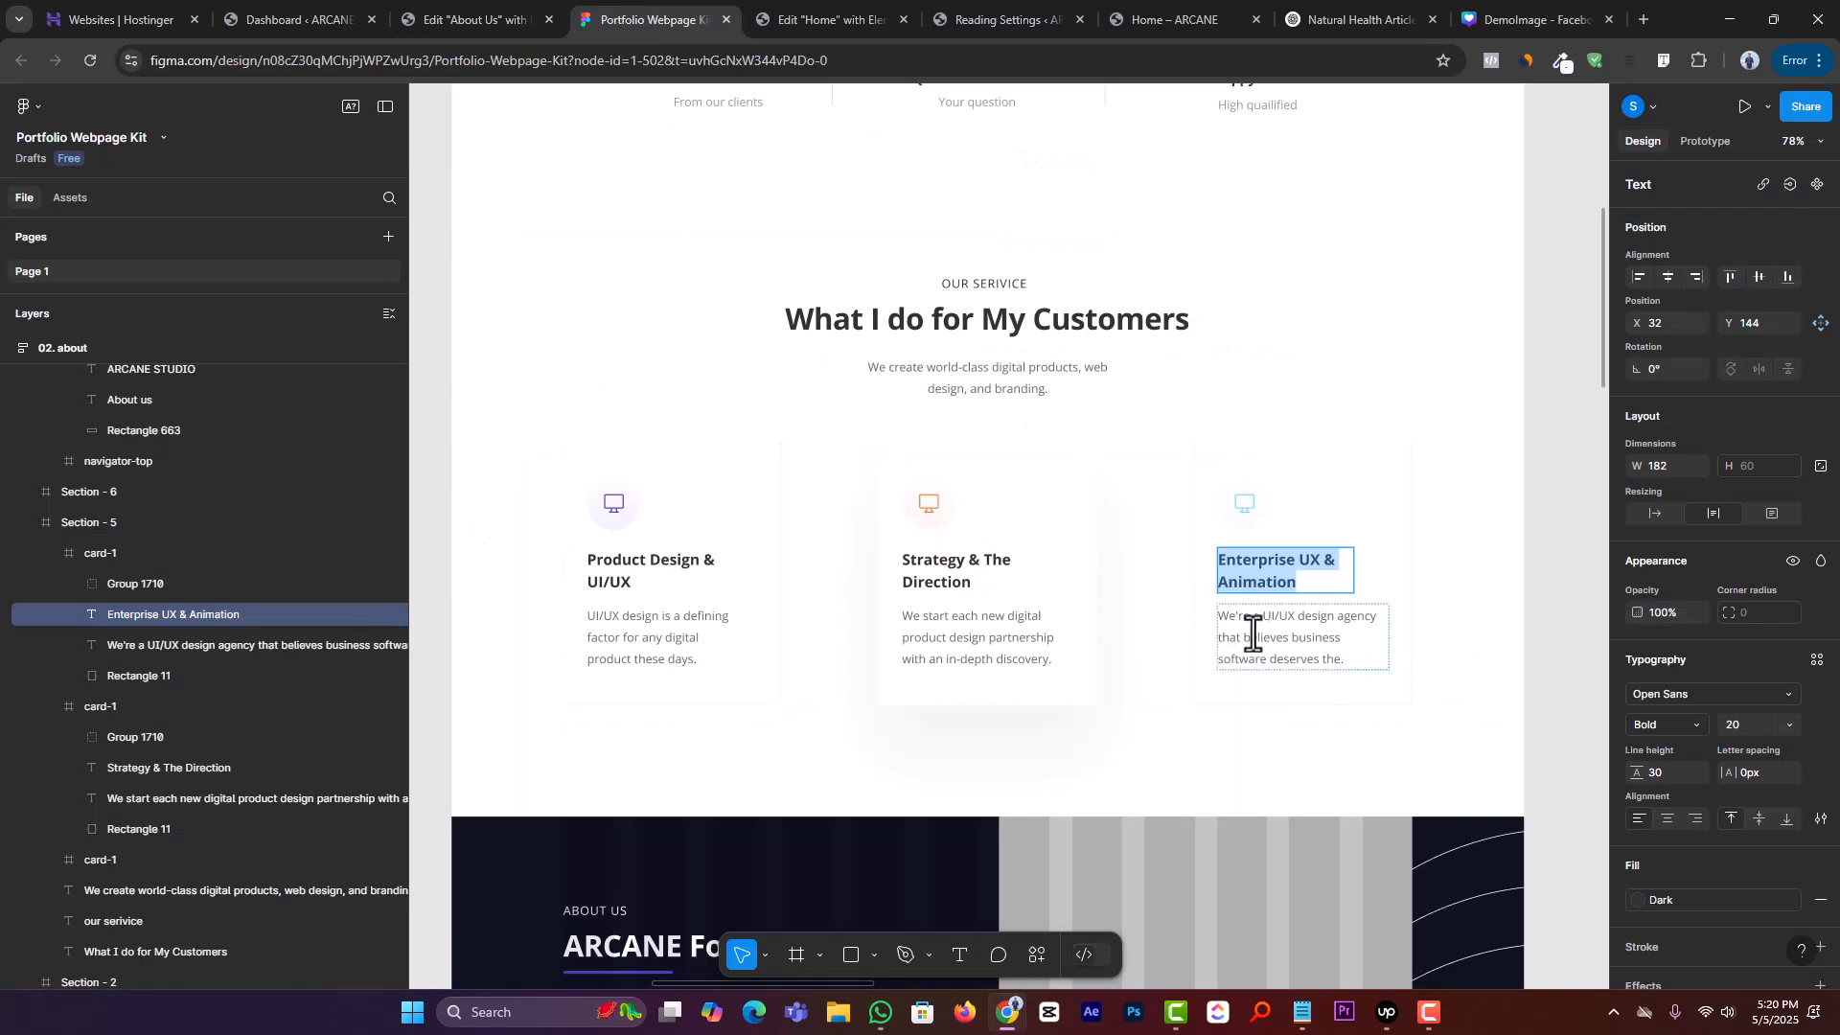
pyautogui.tripleClick(1285, 635)
pyautogui.hotkey('ctrl', 'a')
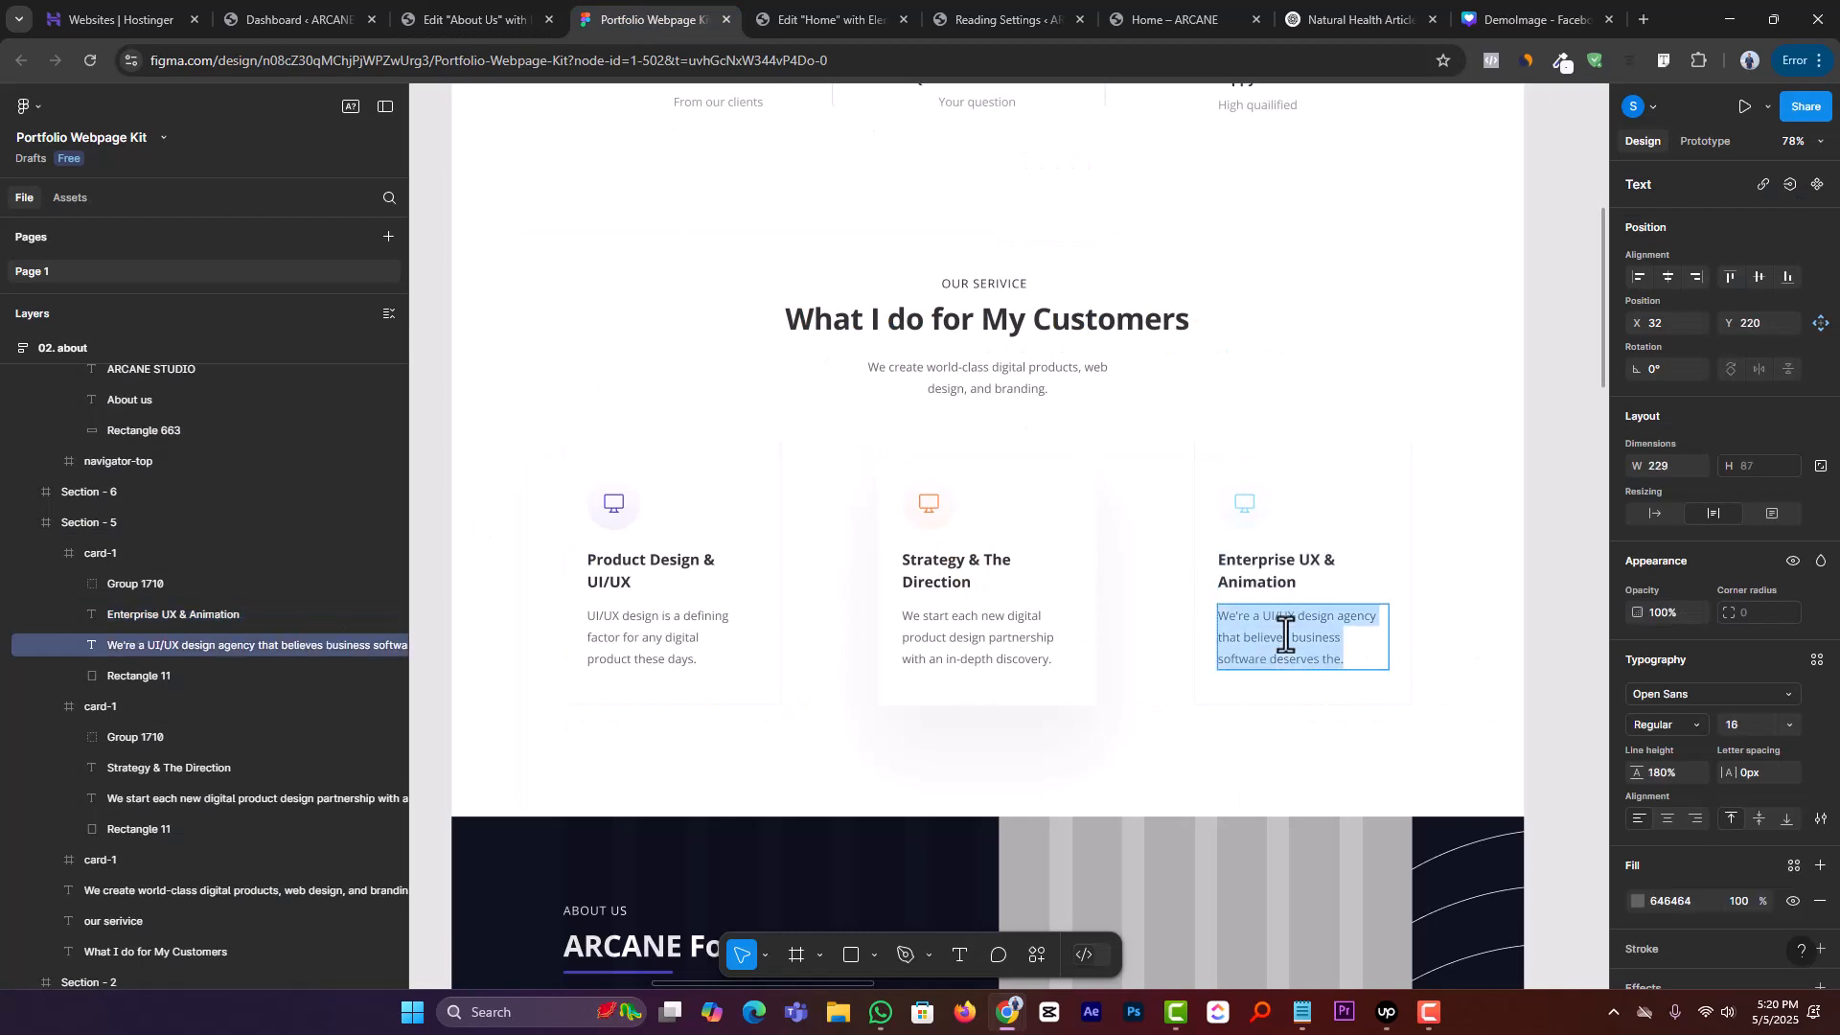
pyautogui.click(465, 15)
pyautogui.click(202, 630)
pyautogui.hotkey('ctrl', 'a')
pyautogui.hotkey('ctrl', 'v')
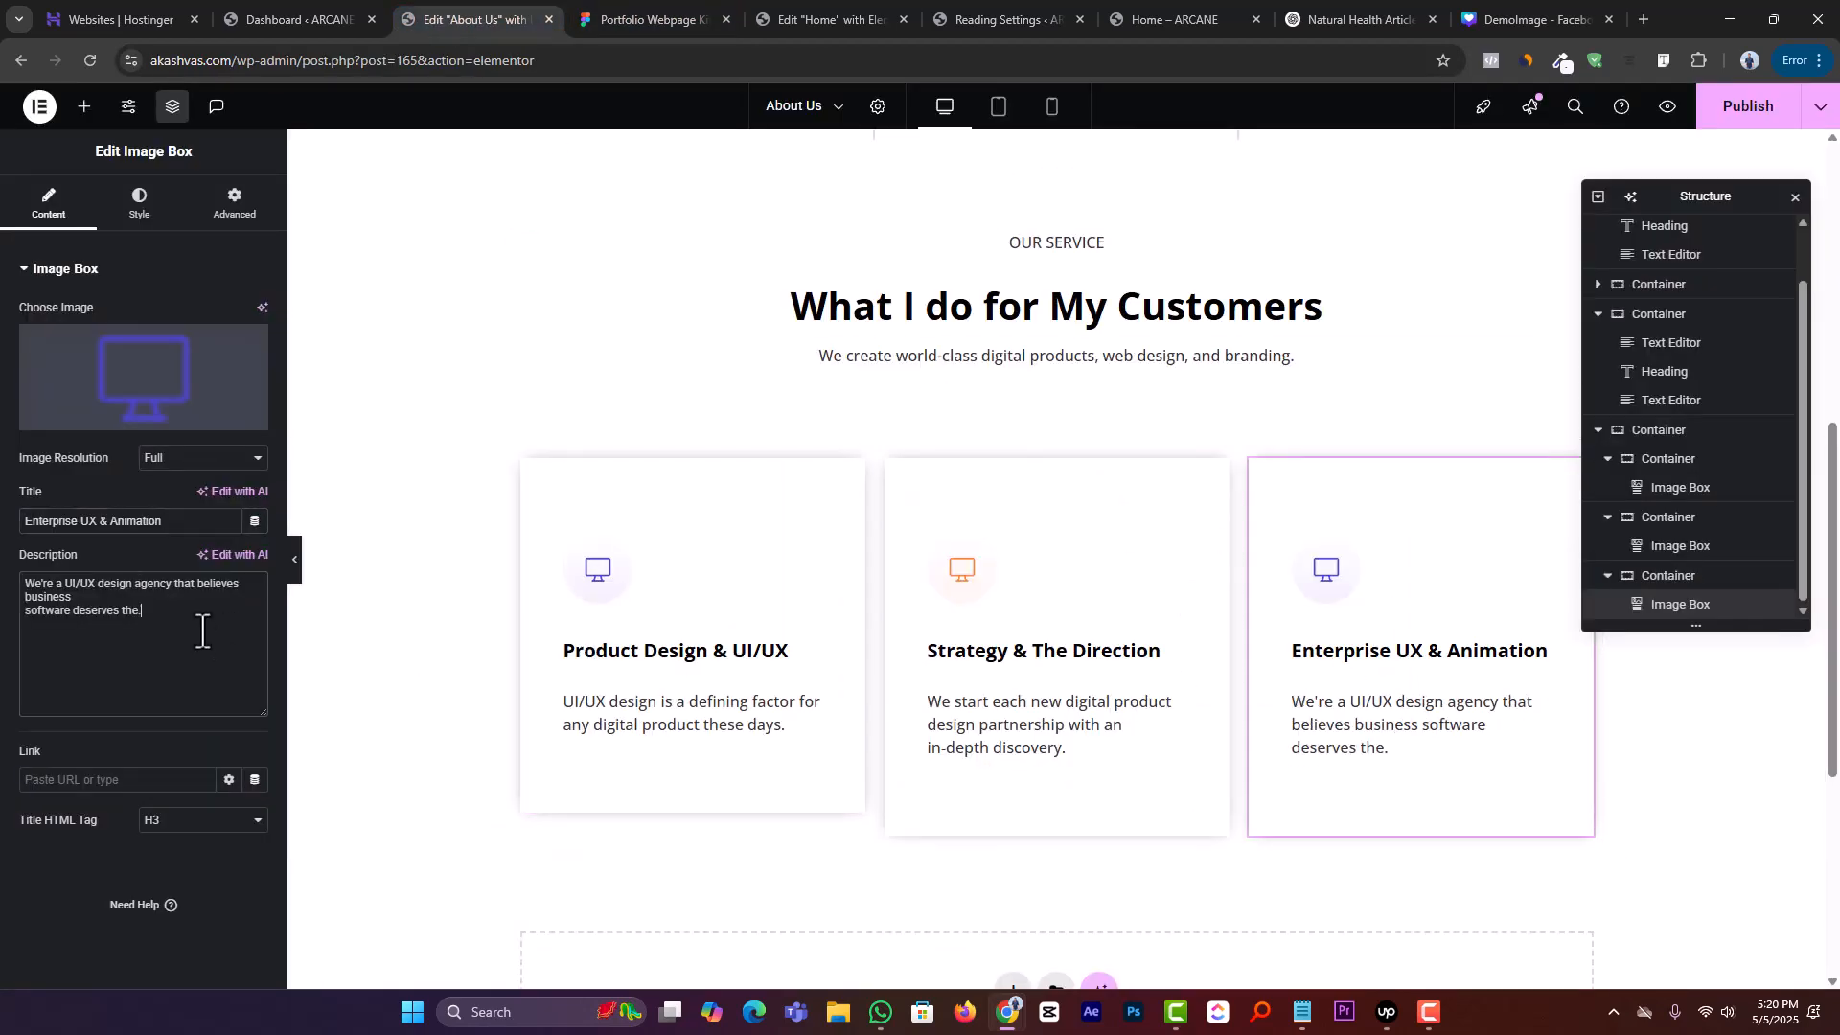
# Replace the third image box's image with the light-blue monitor icon Group-1710-2.png from the media library
pyautogui.click(123, 372)
pyautogui.click(450, 354)
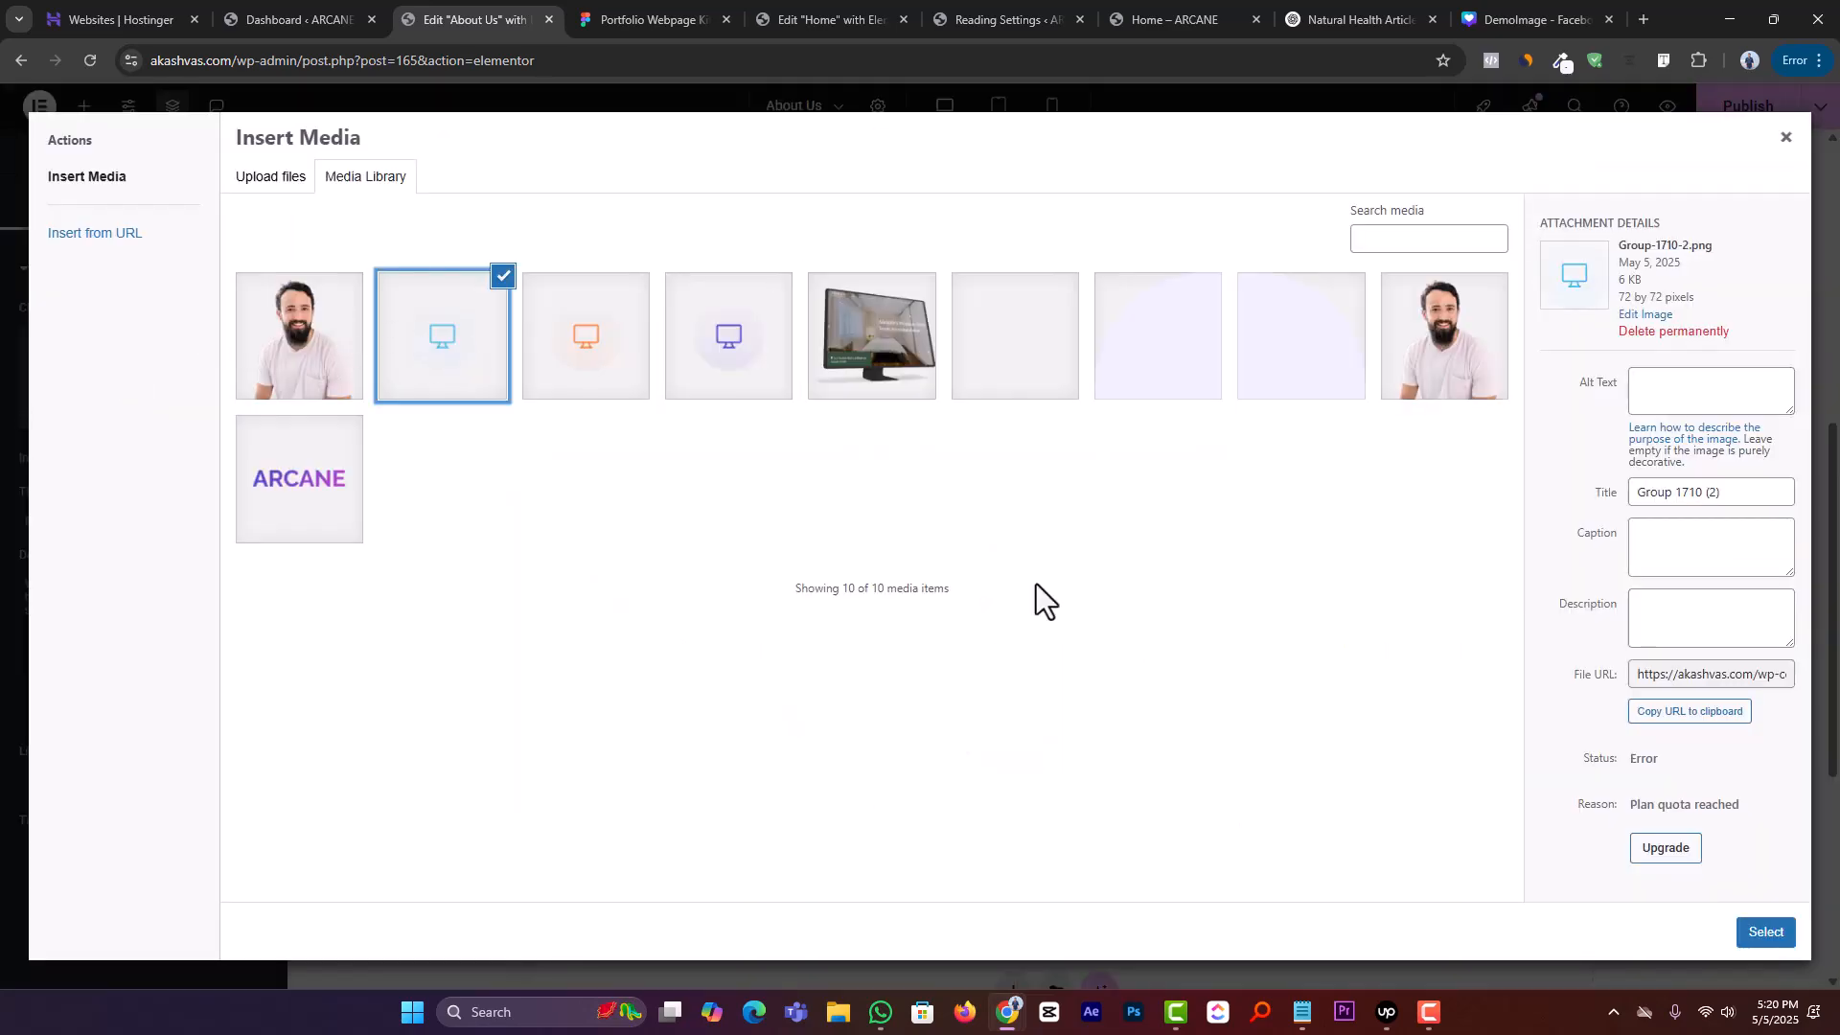
pyautogui.click(1766, 932)
# Select the first service card's image box and open its advanced layout settings for padding
pyautogui.click(723, 670)
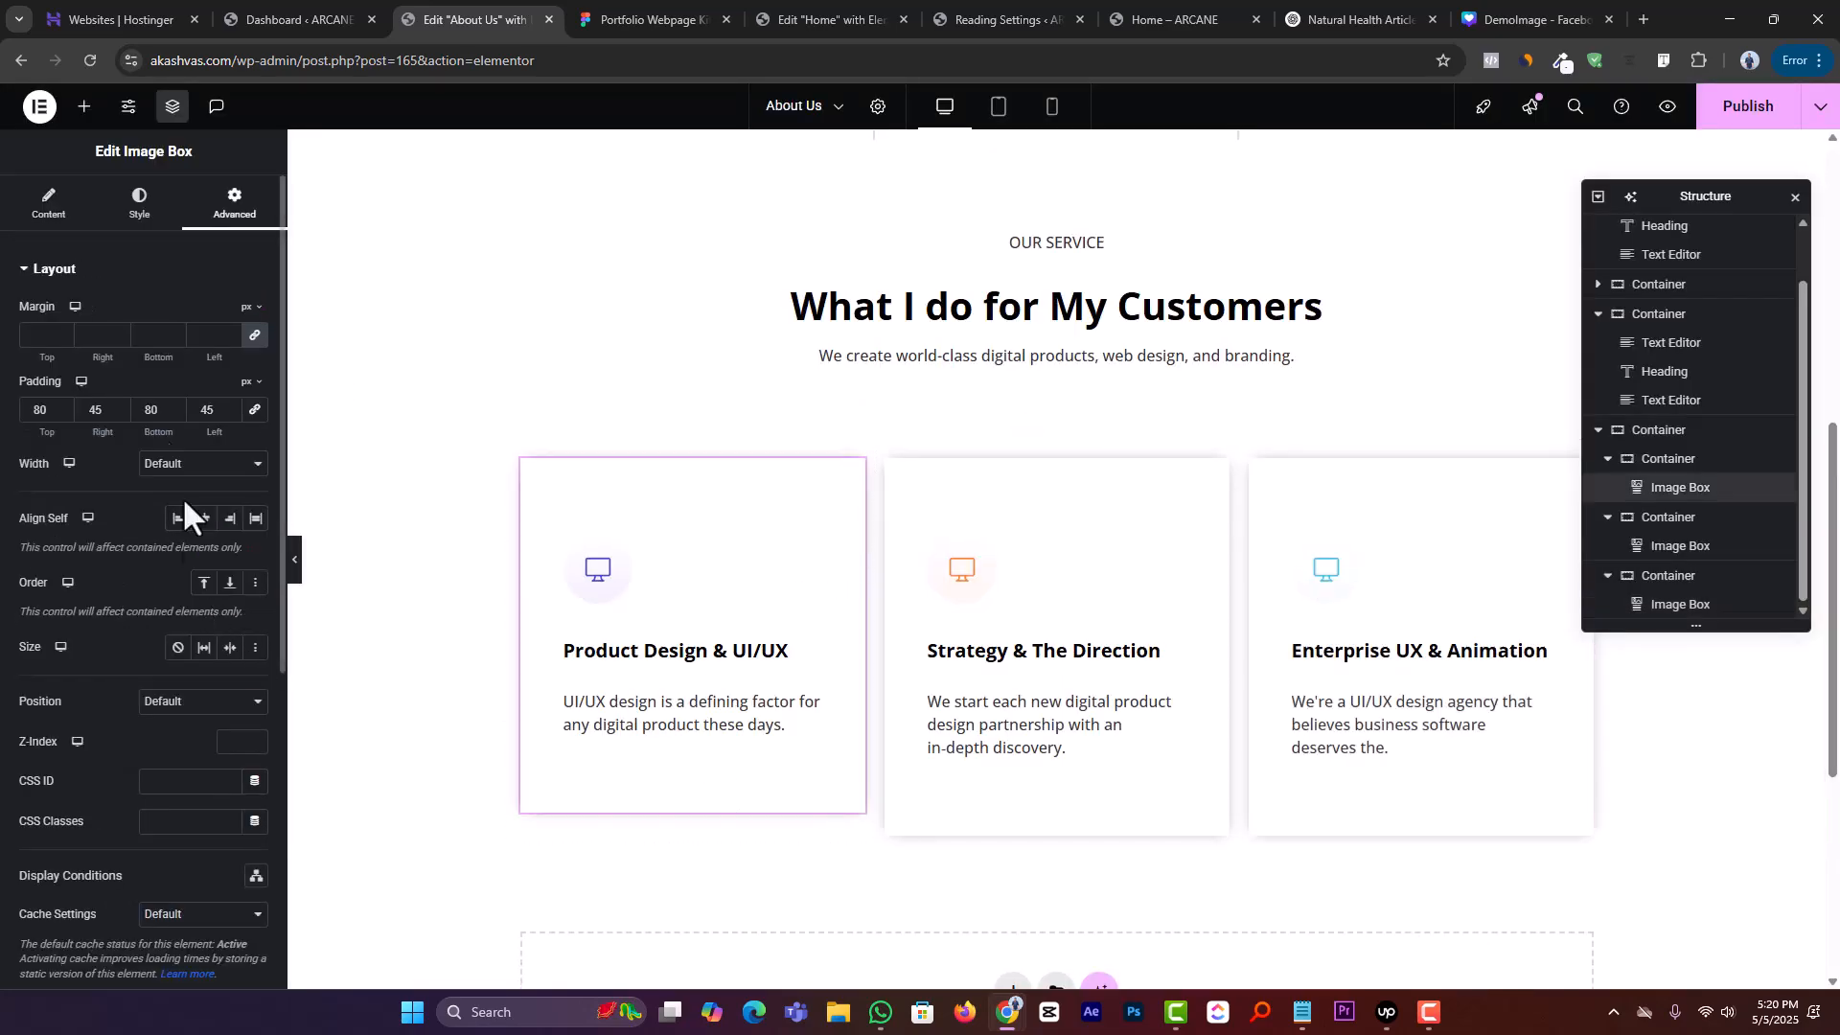
pyautogui.click(48, 203)
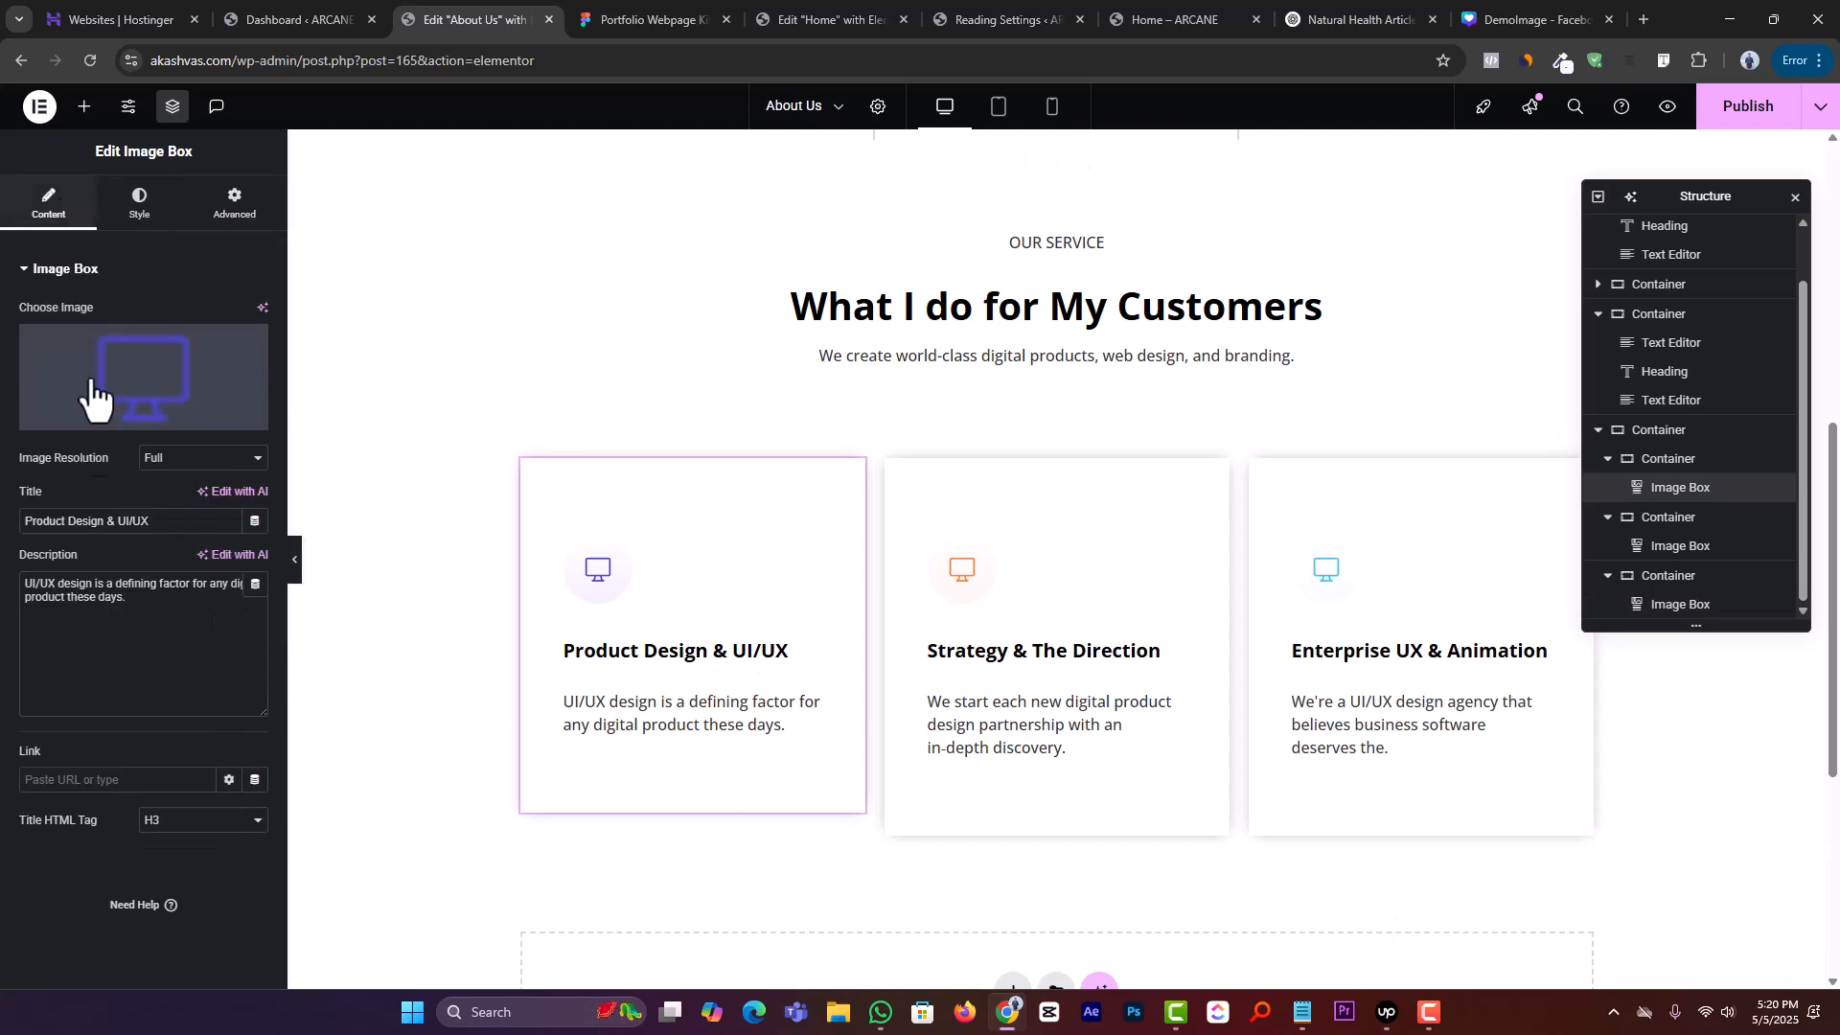
pyautogui.click(157, 610)
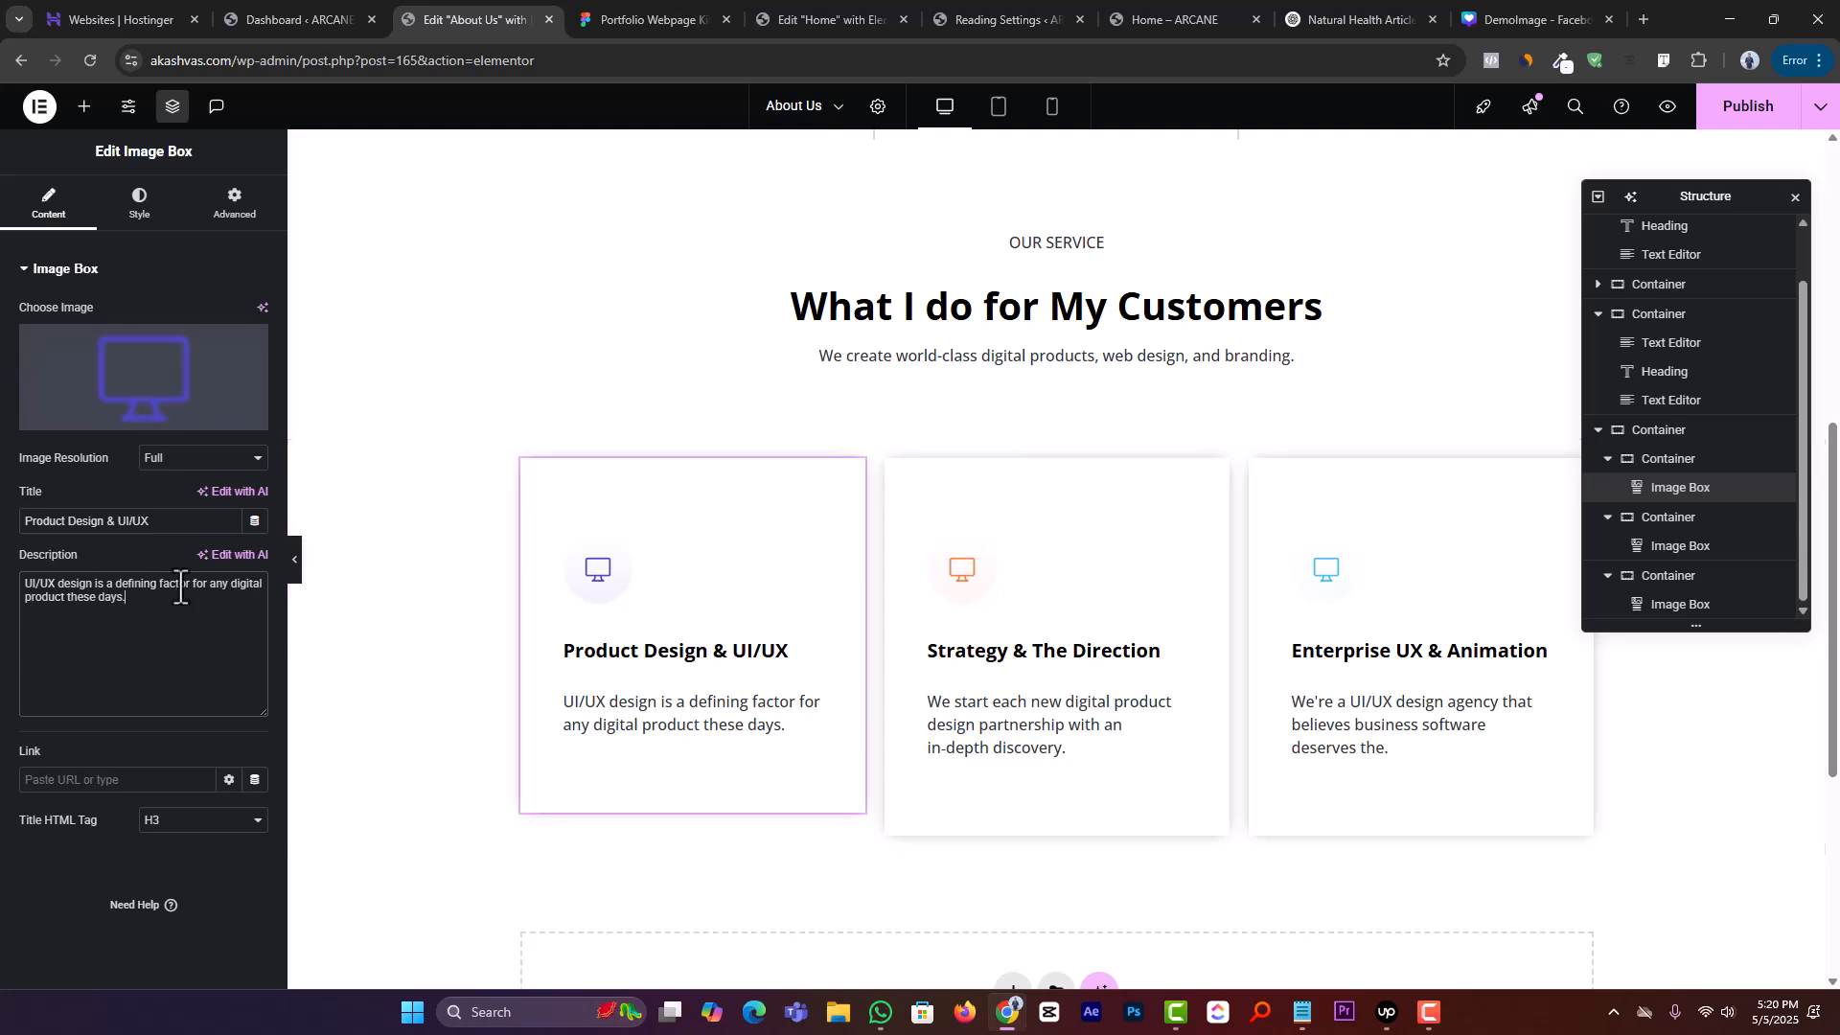
pyautogui.click(169, 225)
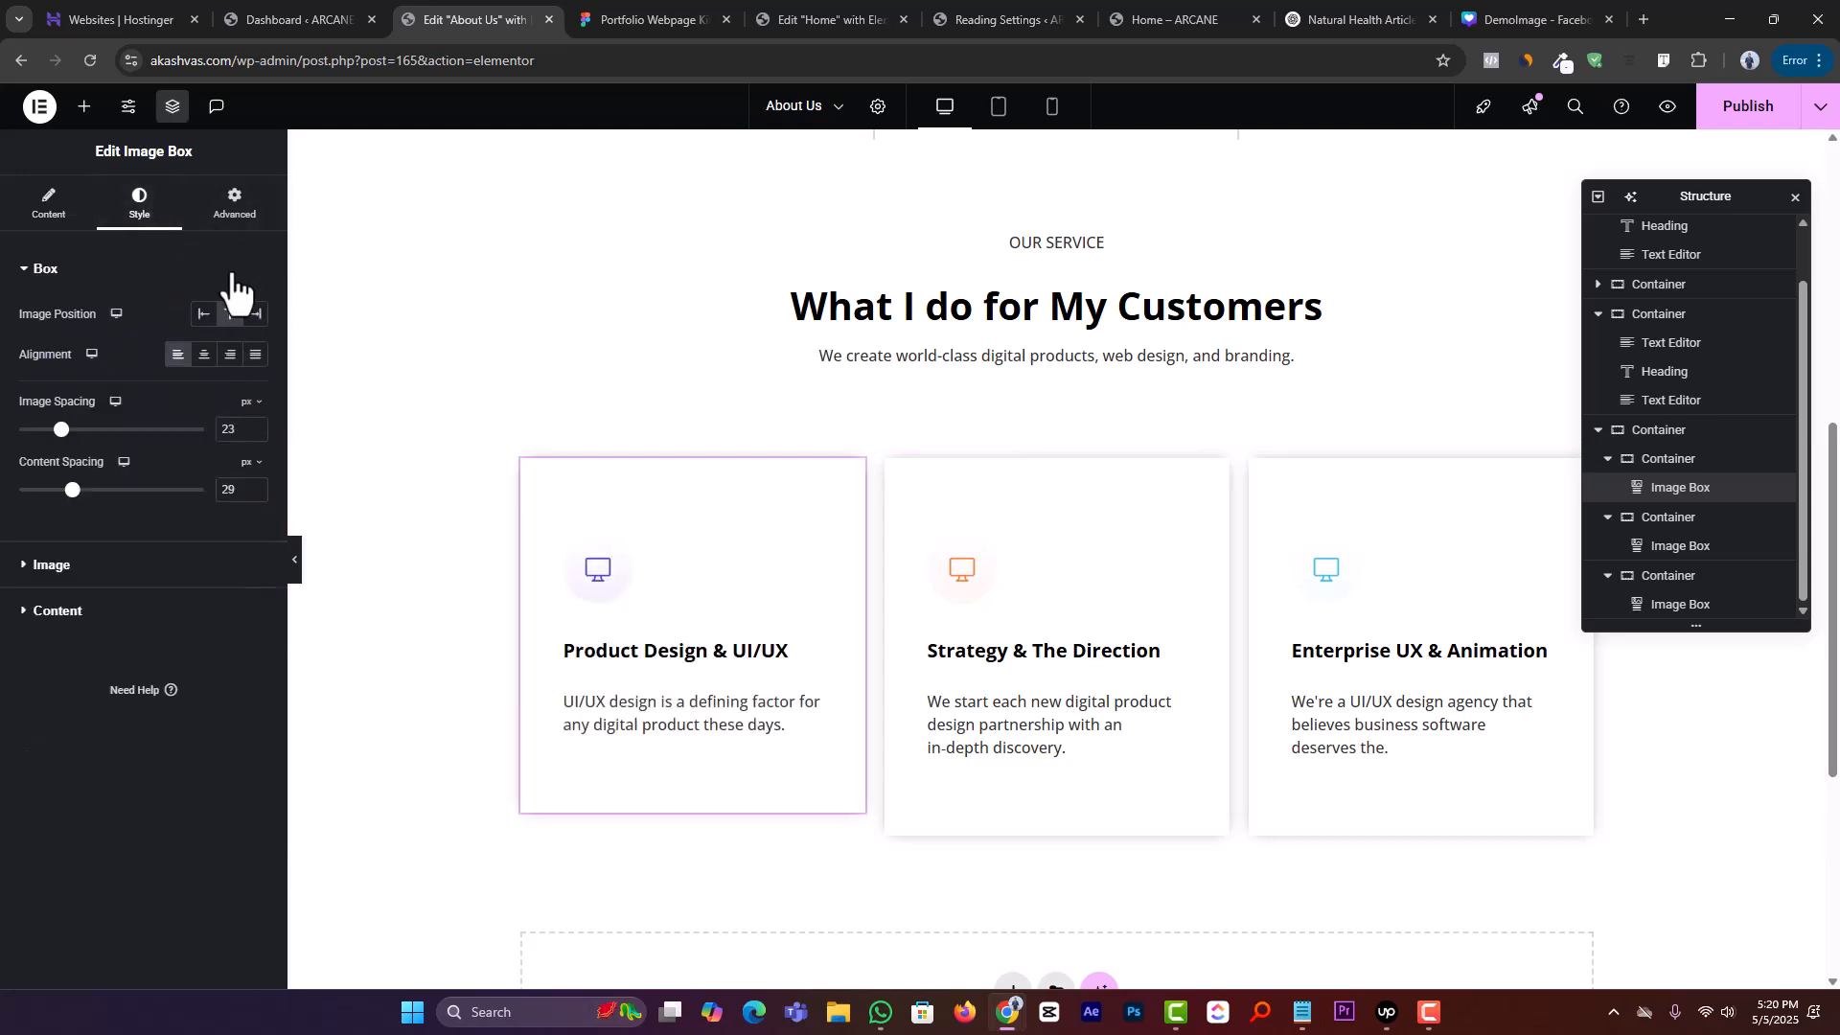
pyautogui.click(234, 206)
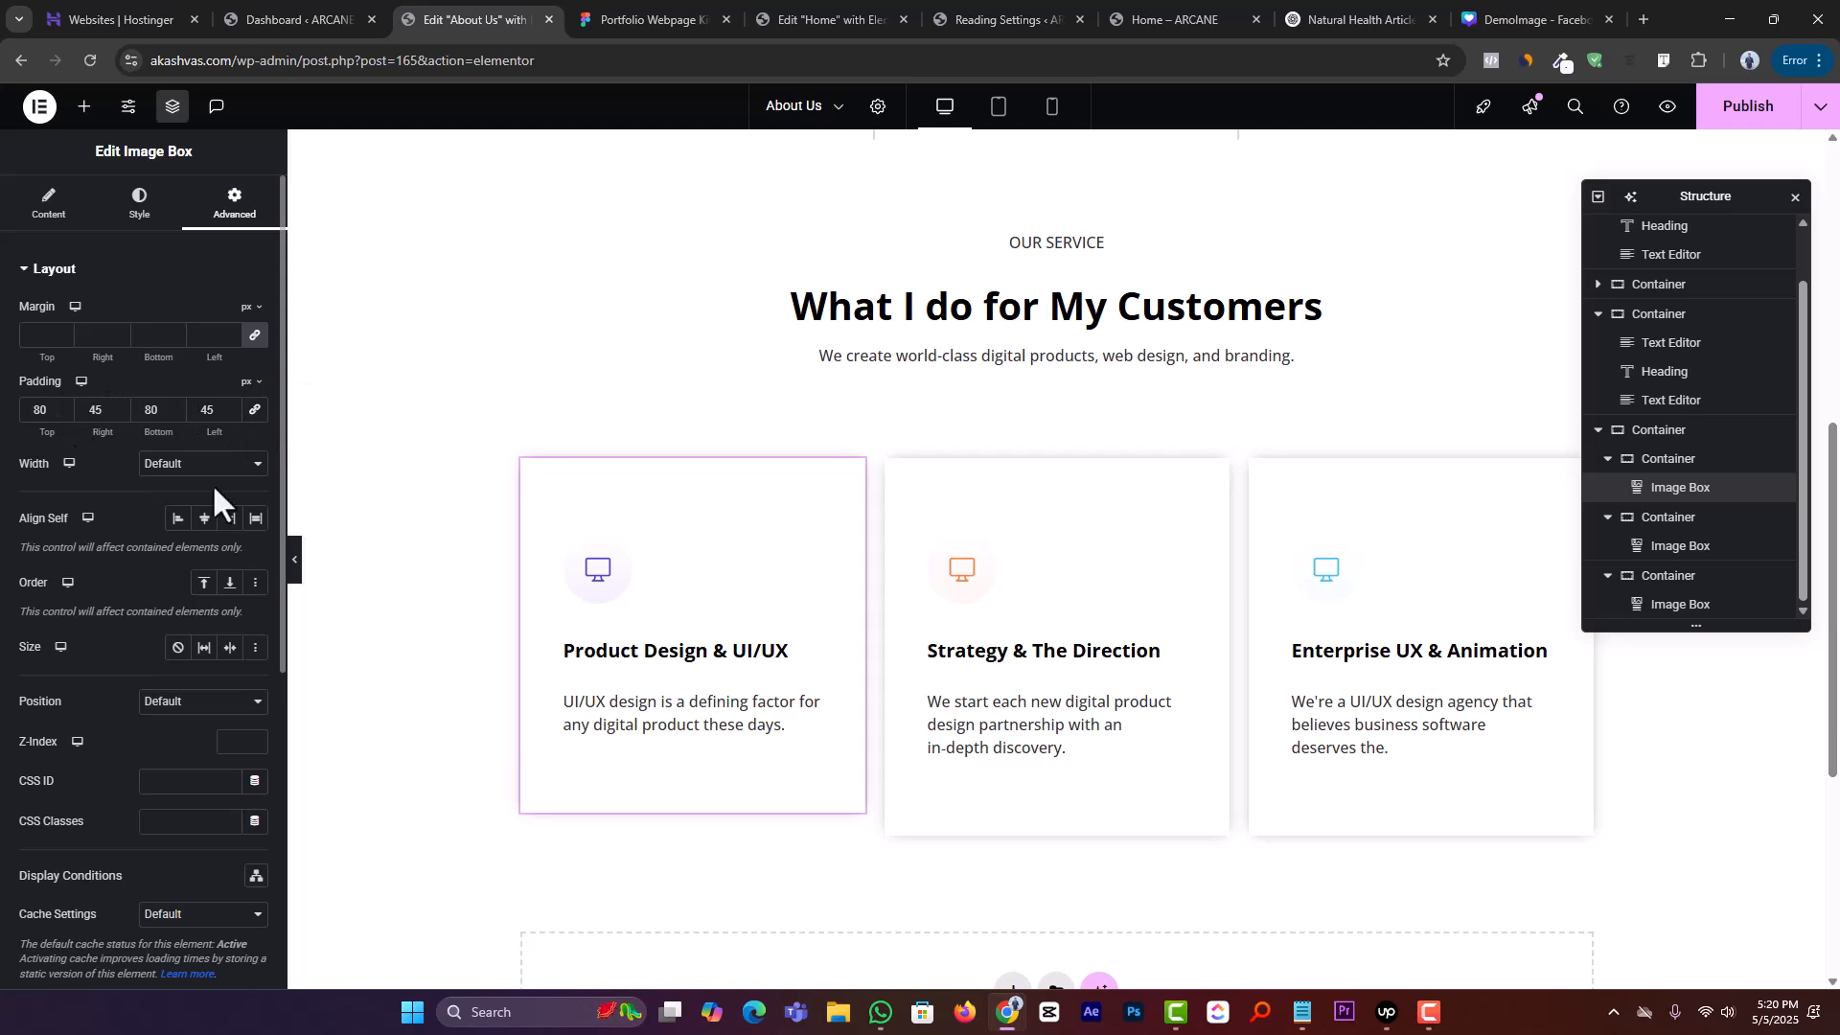
pyautogui.scroll(-1, 1109, 671)
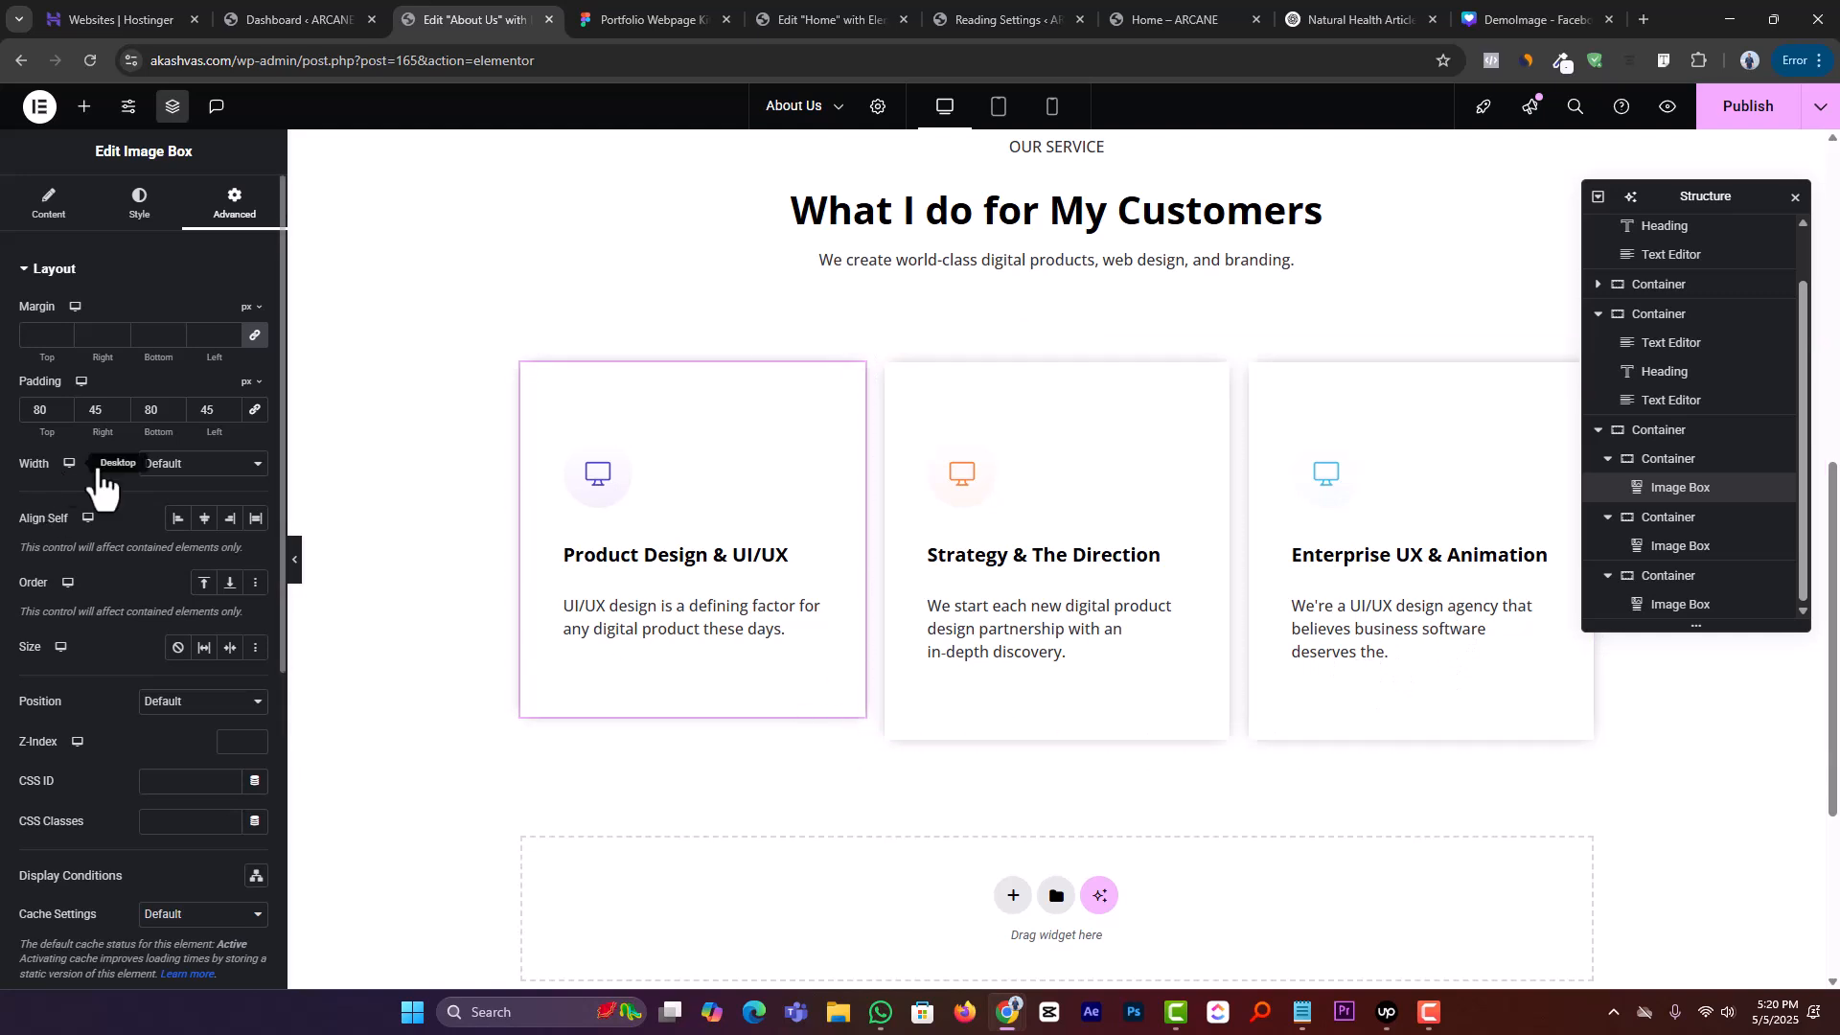
# Try a top padding of 99 px on the first image box, and set it back to 80 px
pyautogui.click(61, 405)
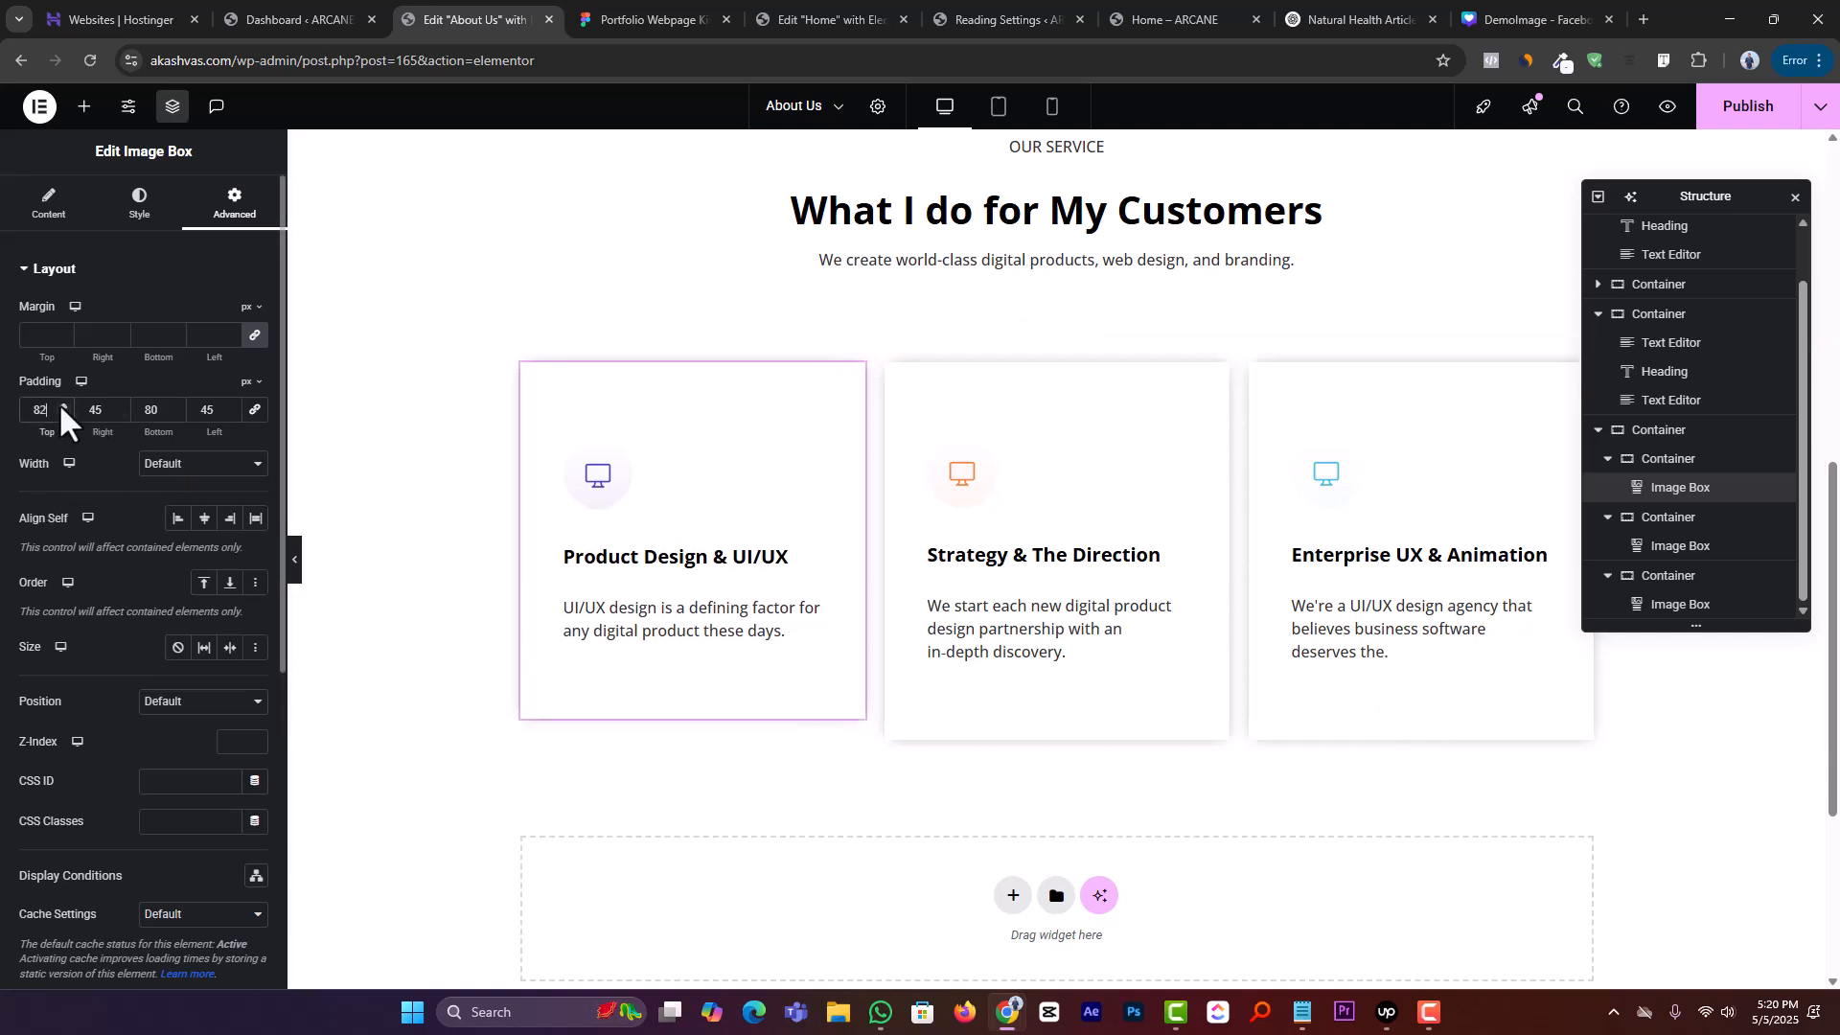
pyautogui.click(61, 405)
pyautogui.click(61, 404)
pyautogui.click(61, 404)
pyautogui.click(60, 405)
pyautogui.click(61, 405)
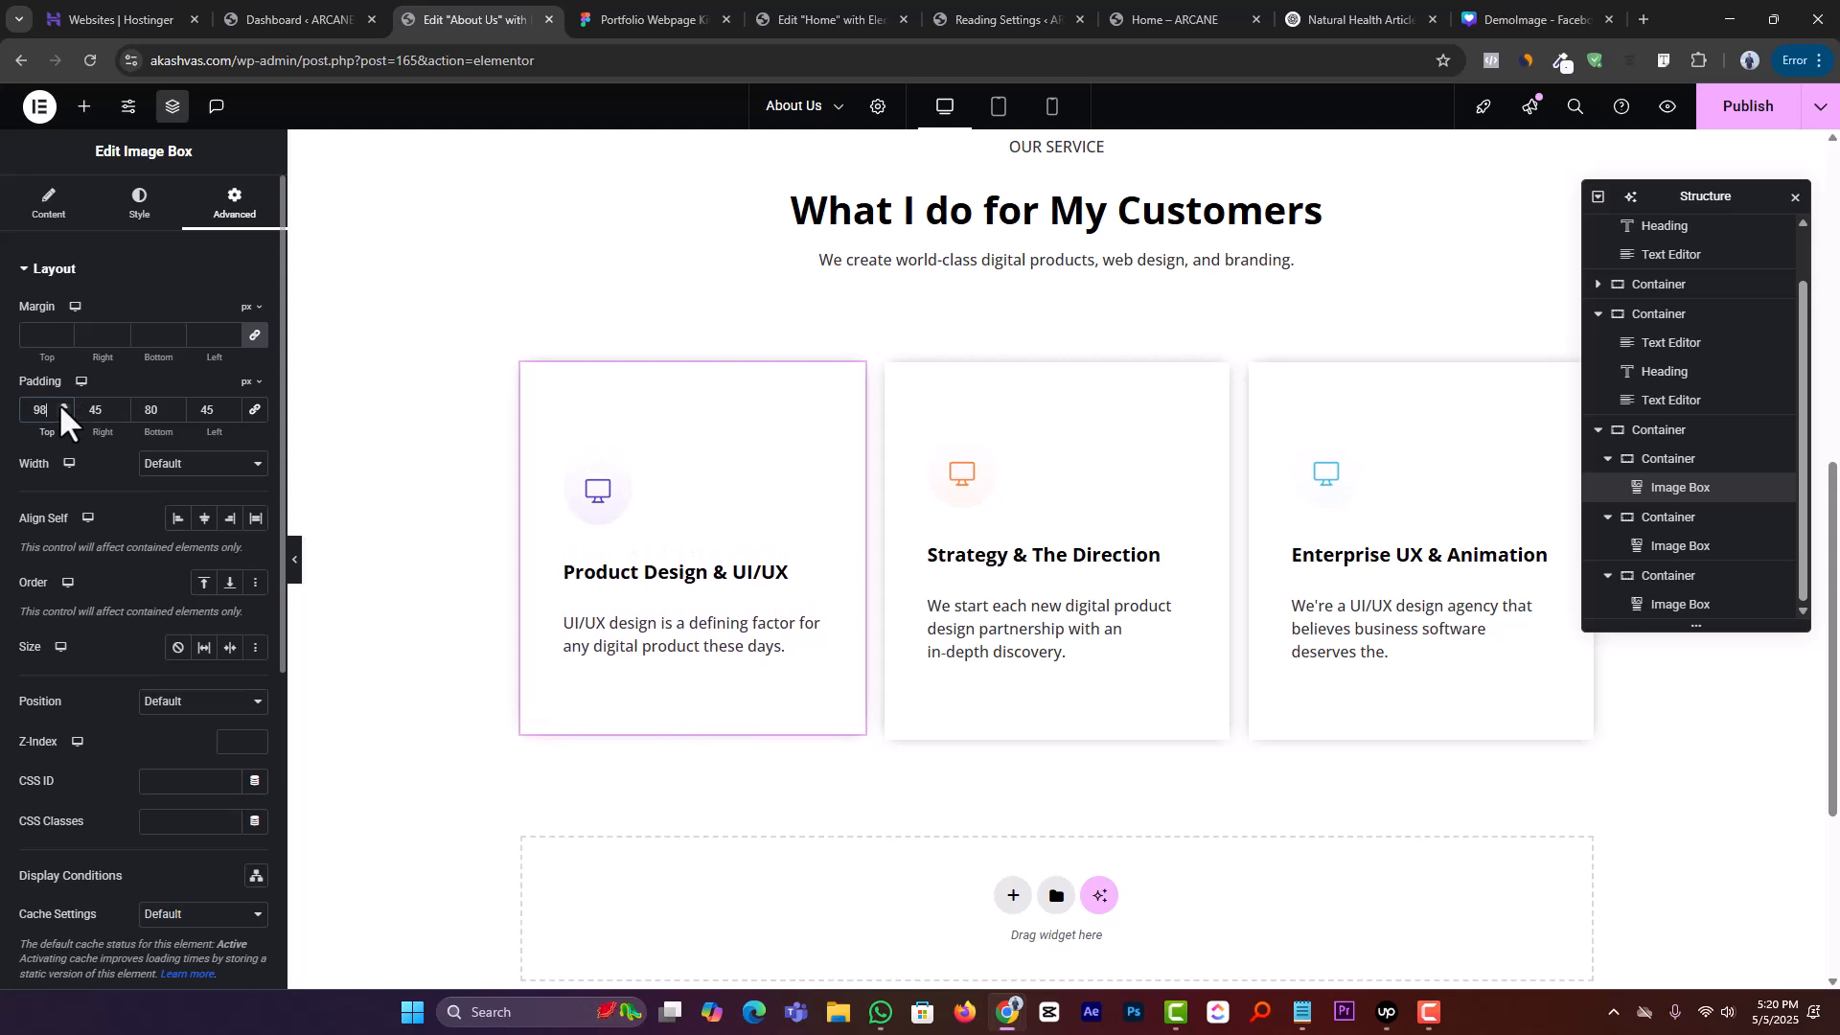
pyautogui.click(60, 405)
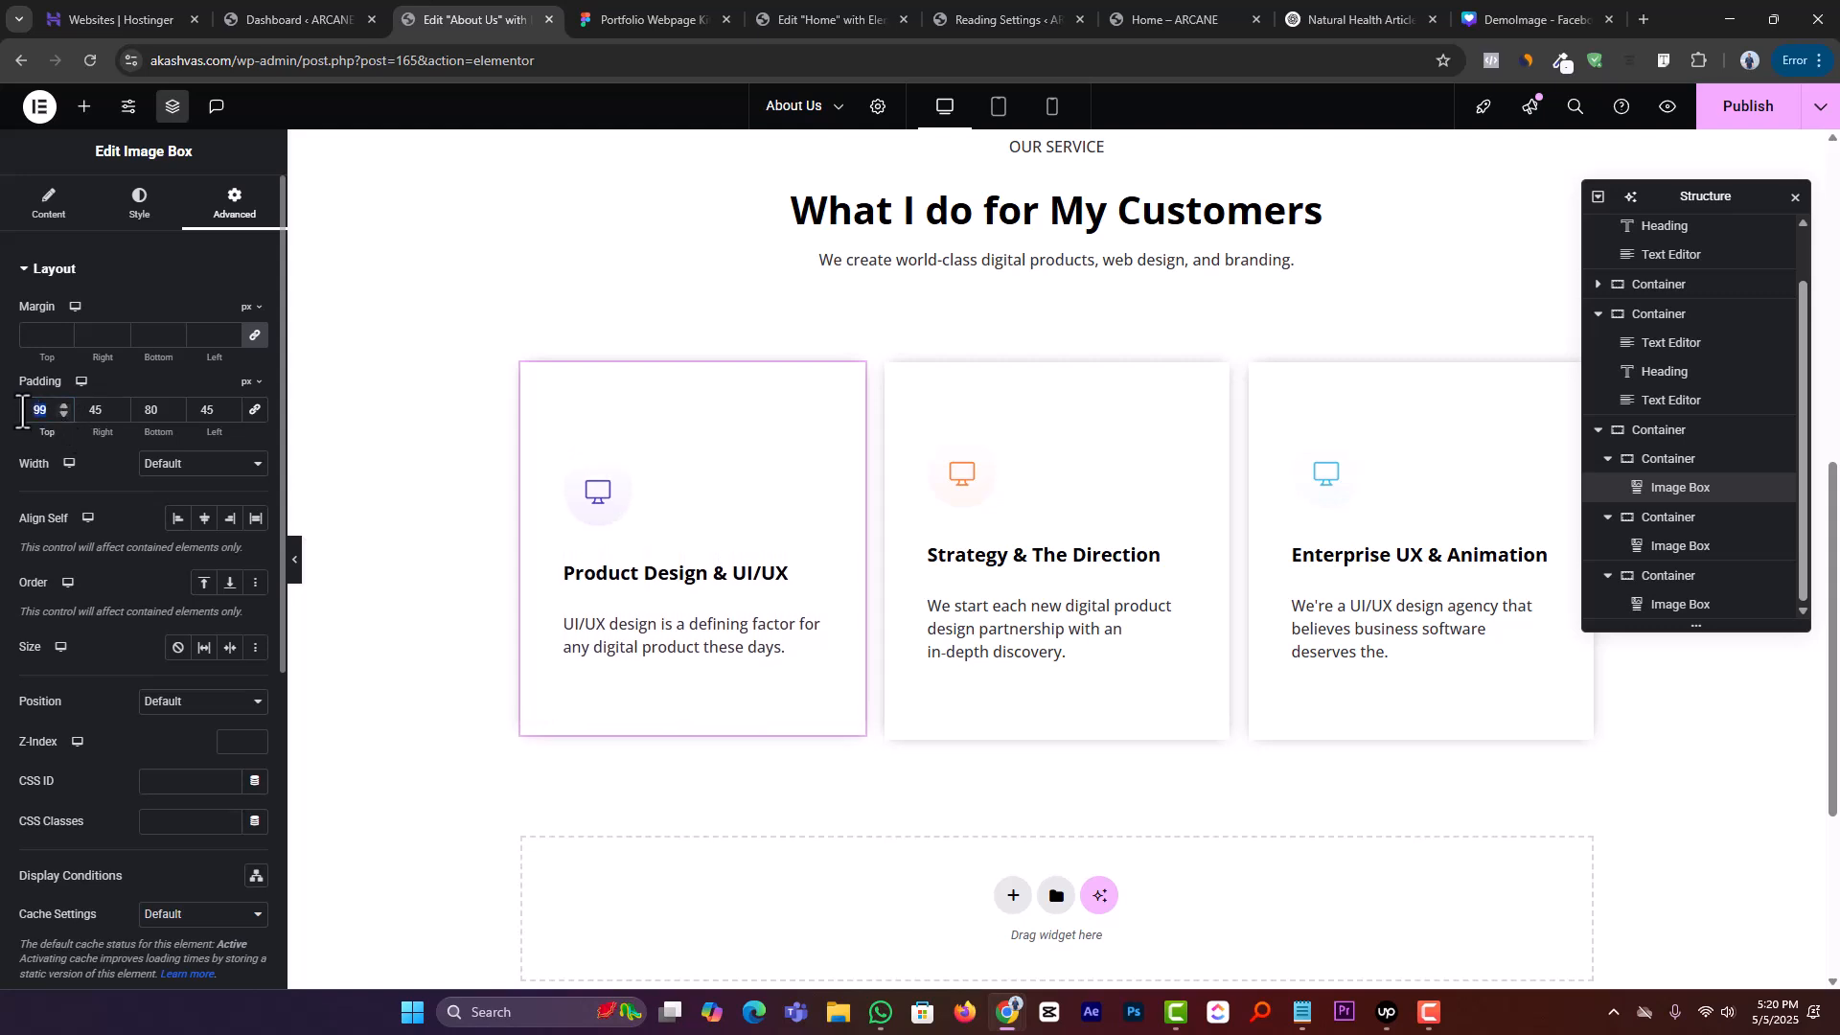
pyautogui.write('80')
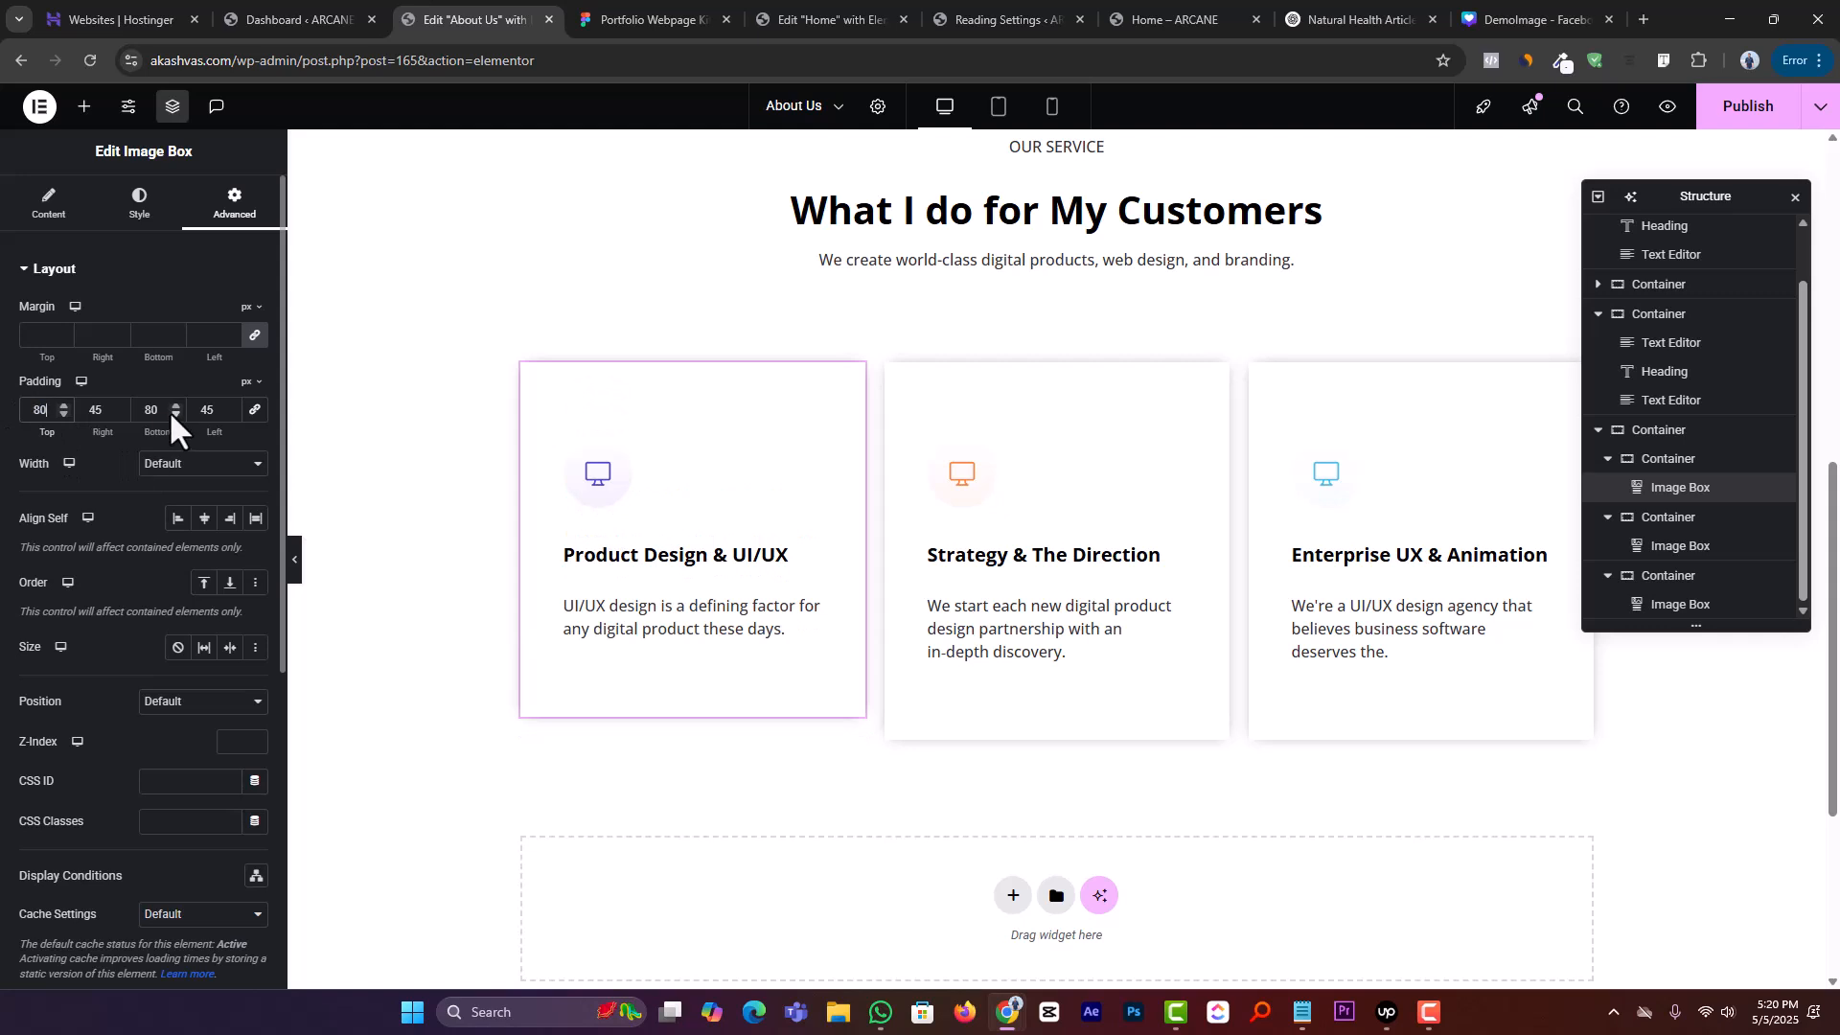
# Set the first image box's bottom padding to 104 px and save the page
pyautogui.moveTo(173, 405); pyautogui.dragTo(173, 405)
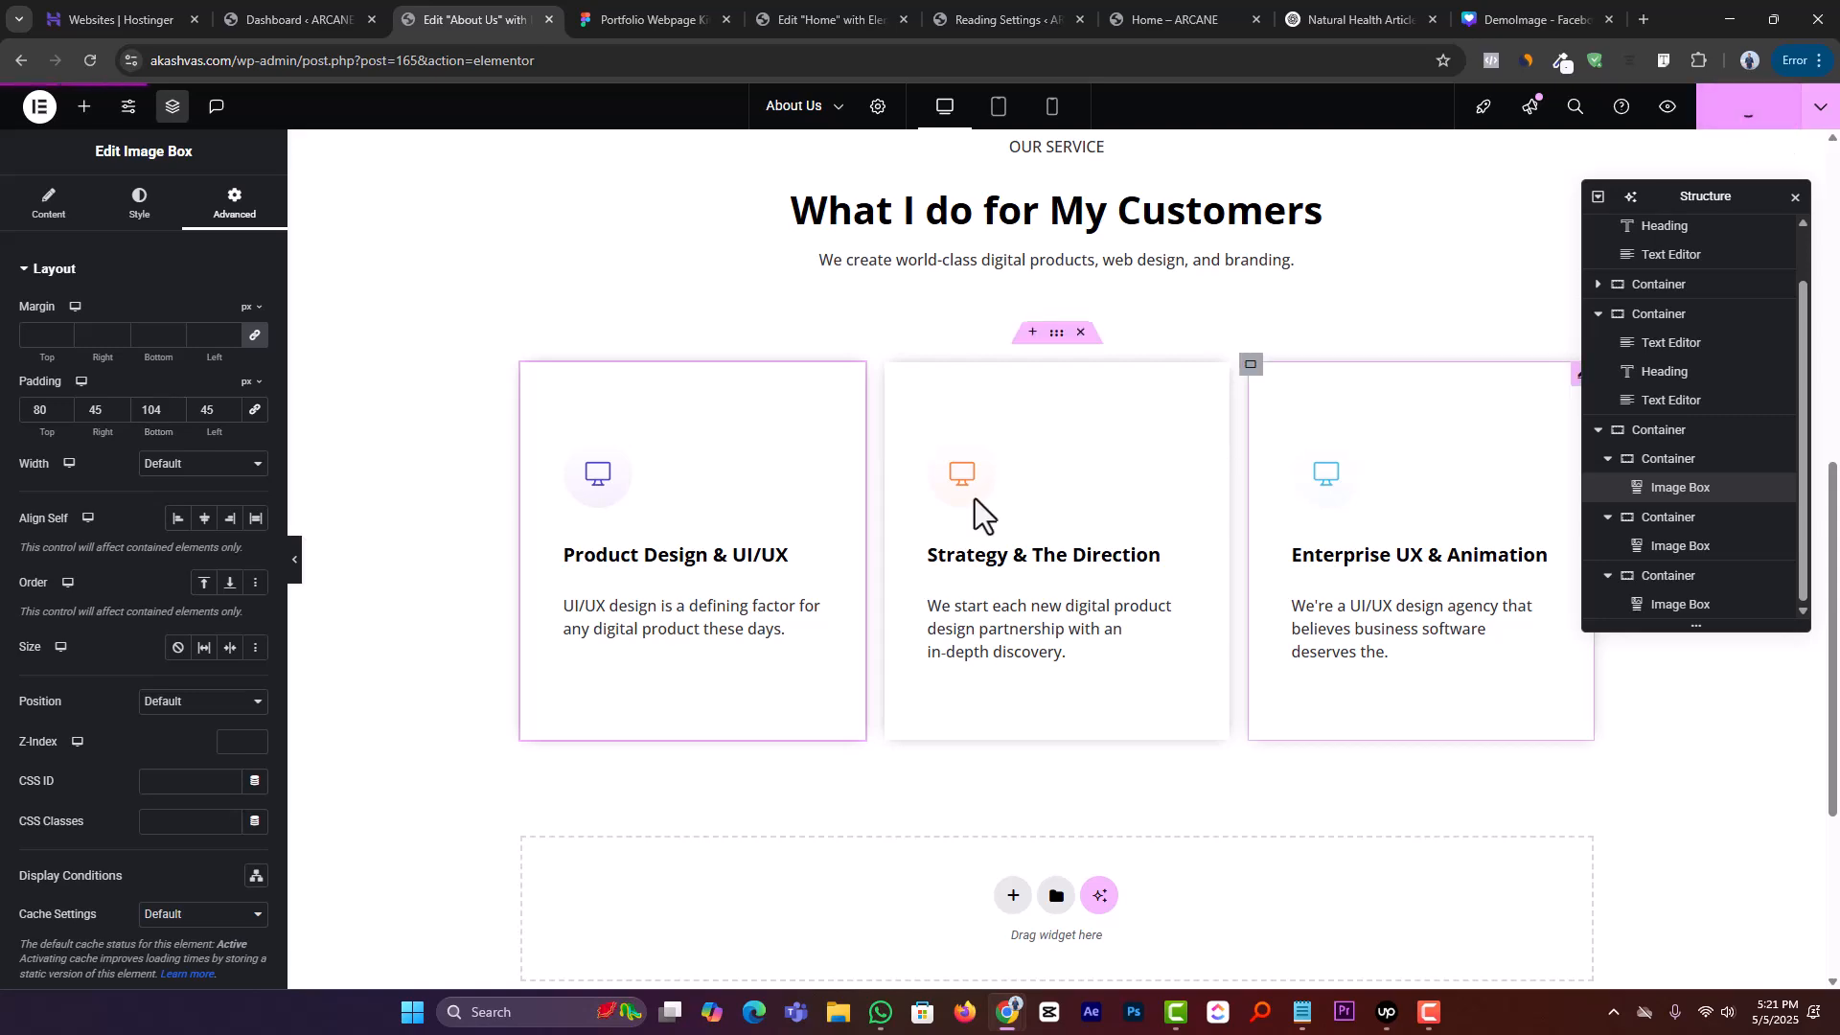
pyautogui.scroll(2, 922, 525)
# Switch to the Figma design and examine the dark About Us section below the service cards
pyautogui.click(641, 21)
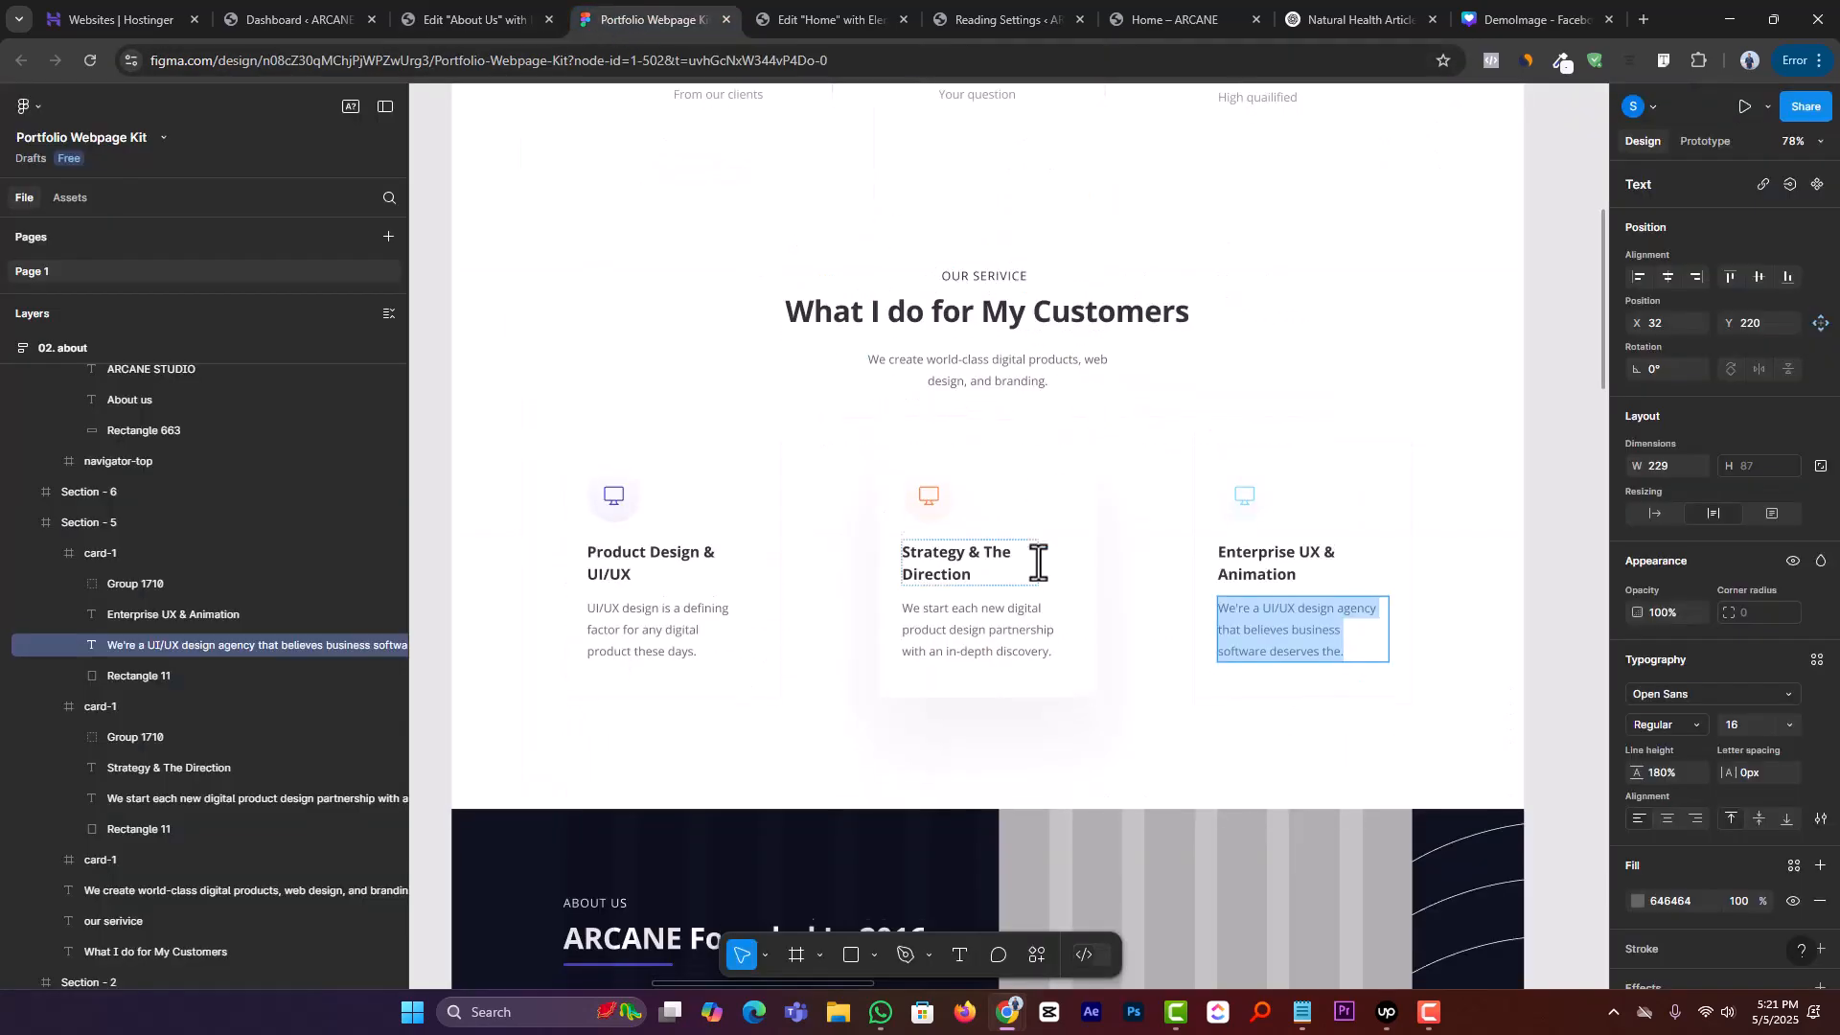
pyautogui.scroll(-8, 938, 554)
pyautogui.scroll(3, 915, 566)
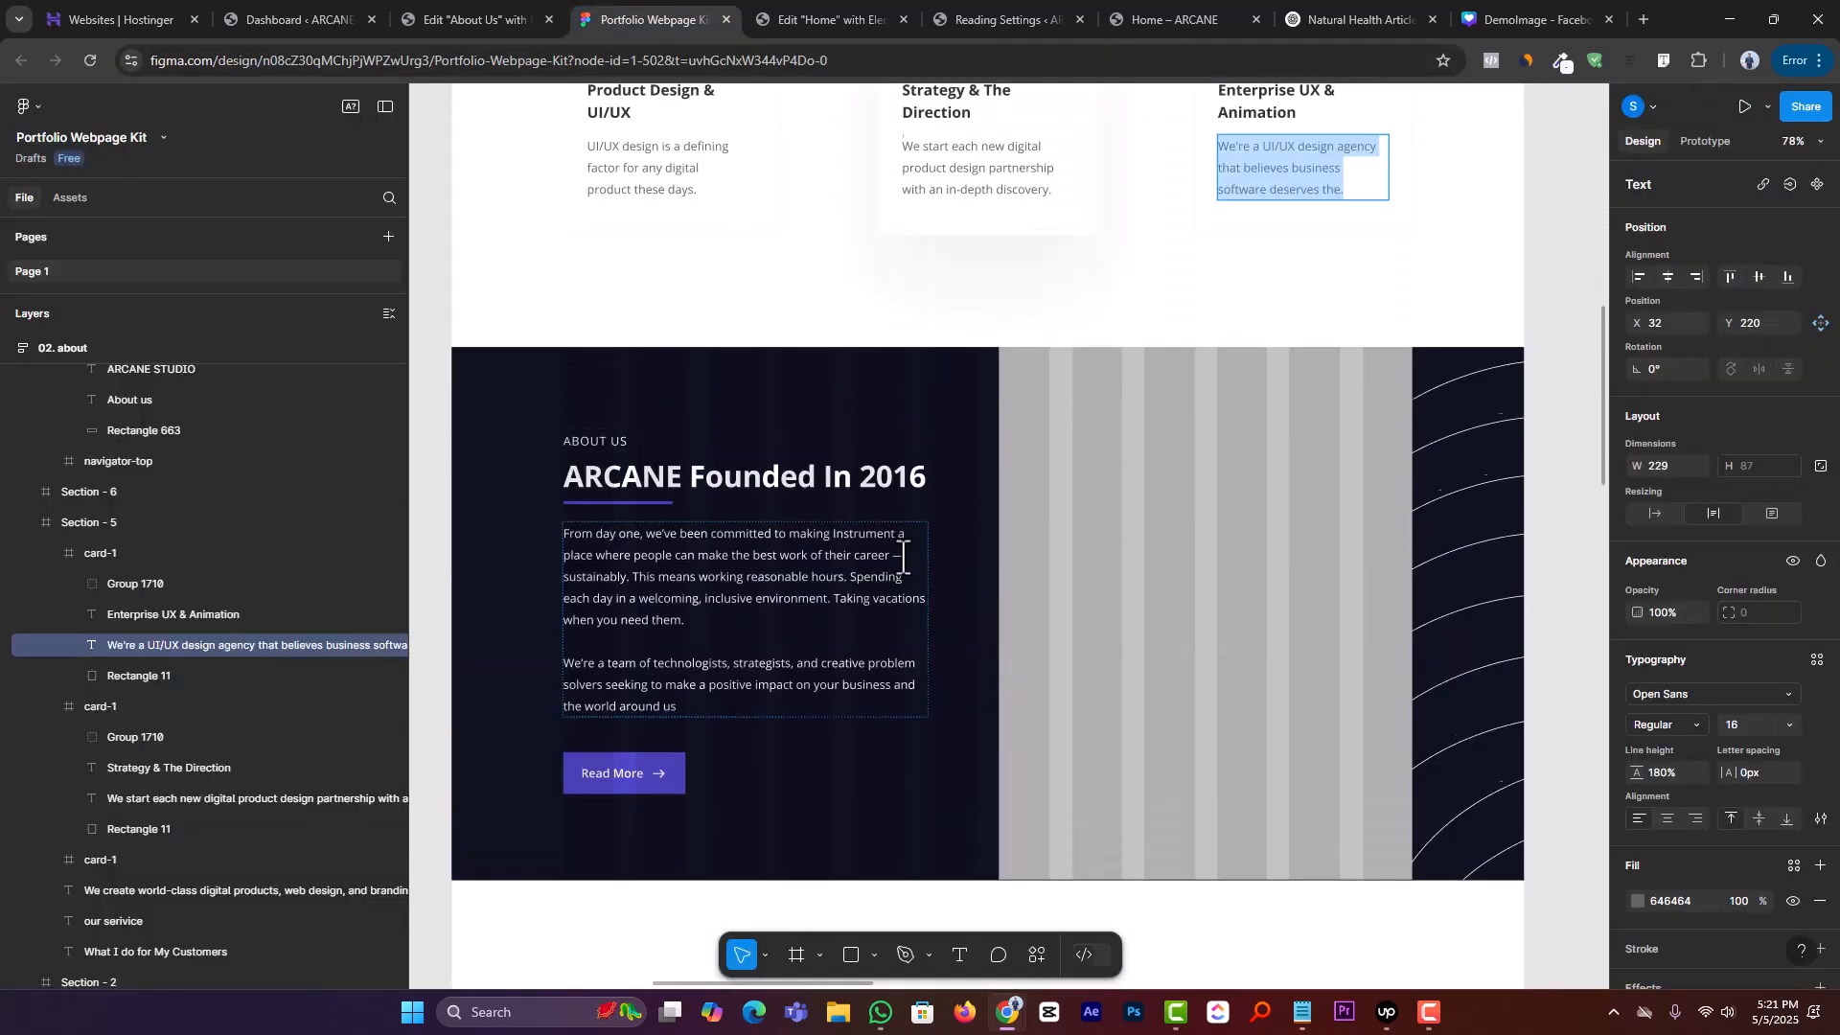
pyautogui.scroll(-4, 744, 538)
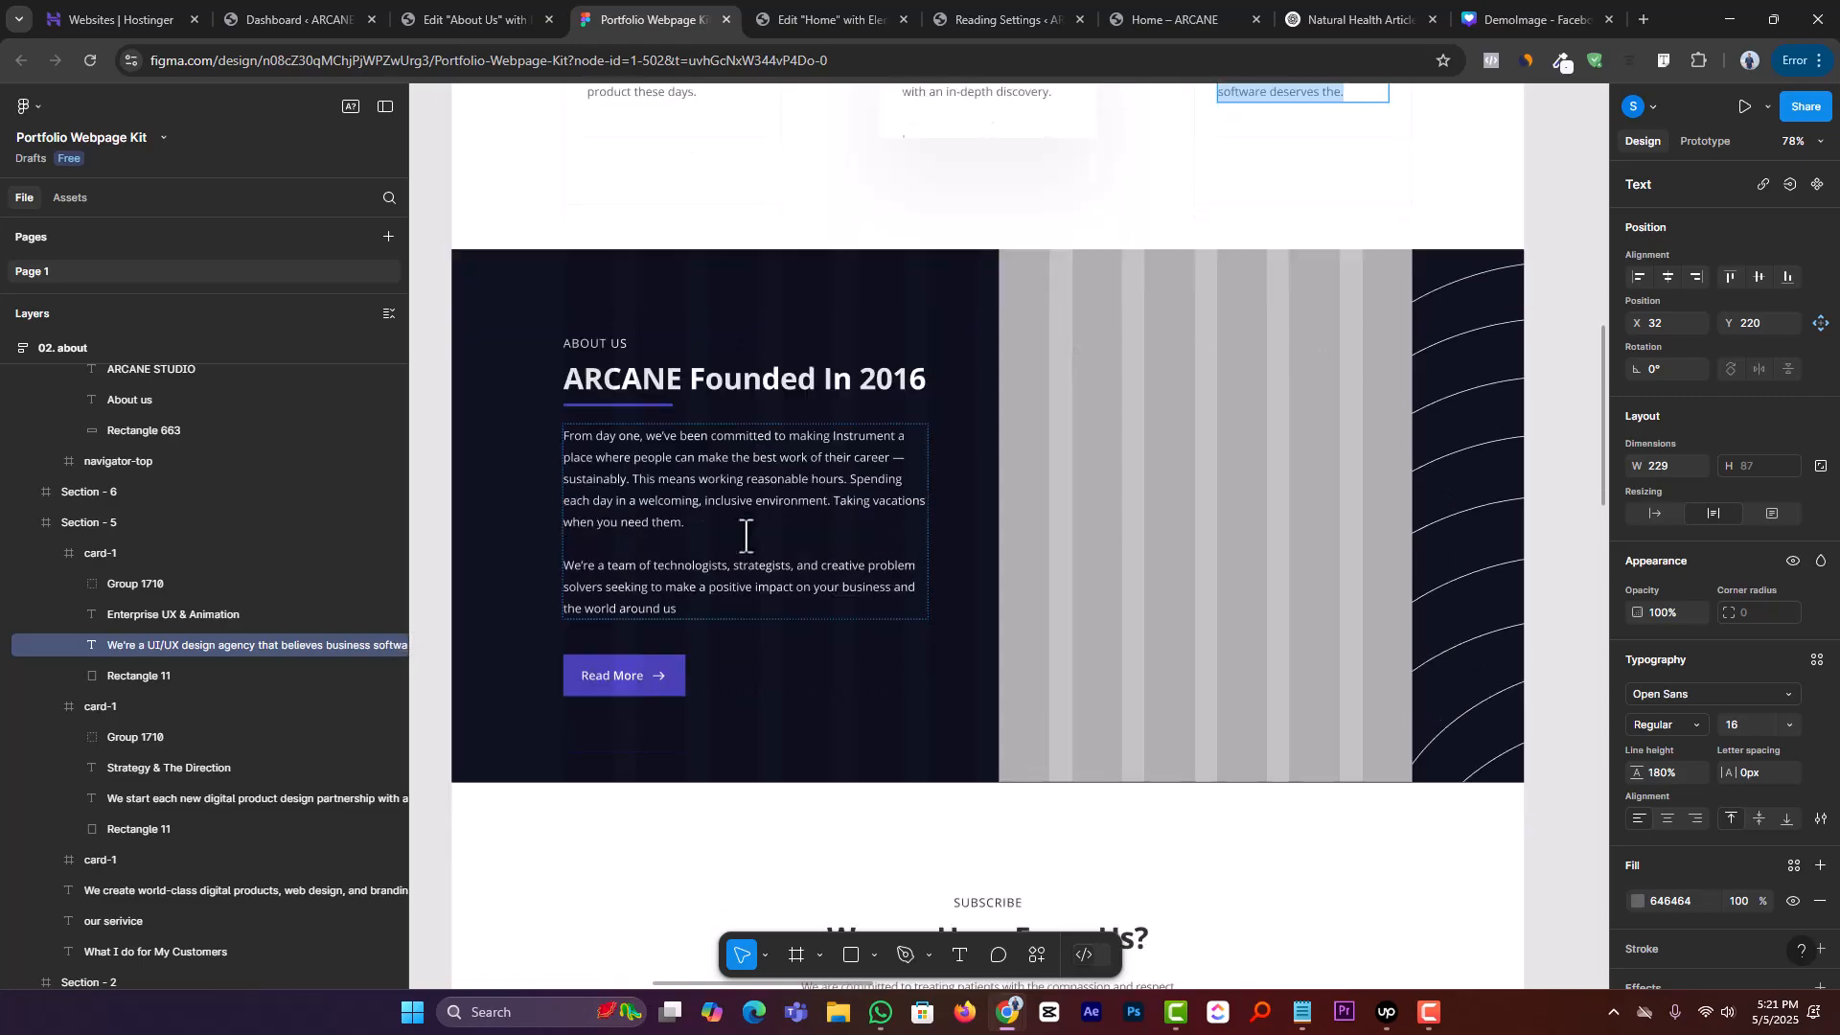
pyautogui.scroll(3, 772, 514)
pyautogui.scroll(-1, 772, 517)
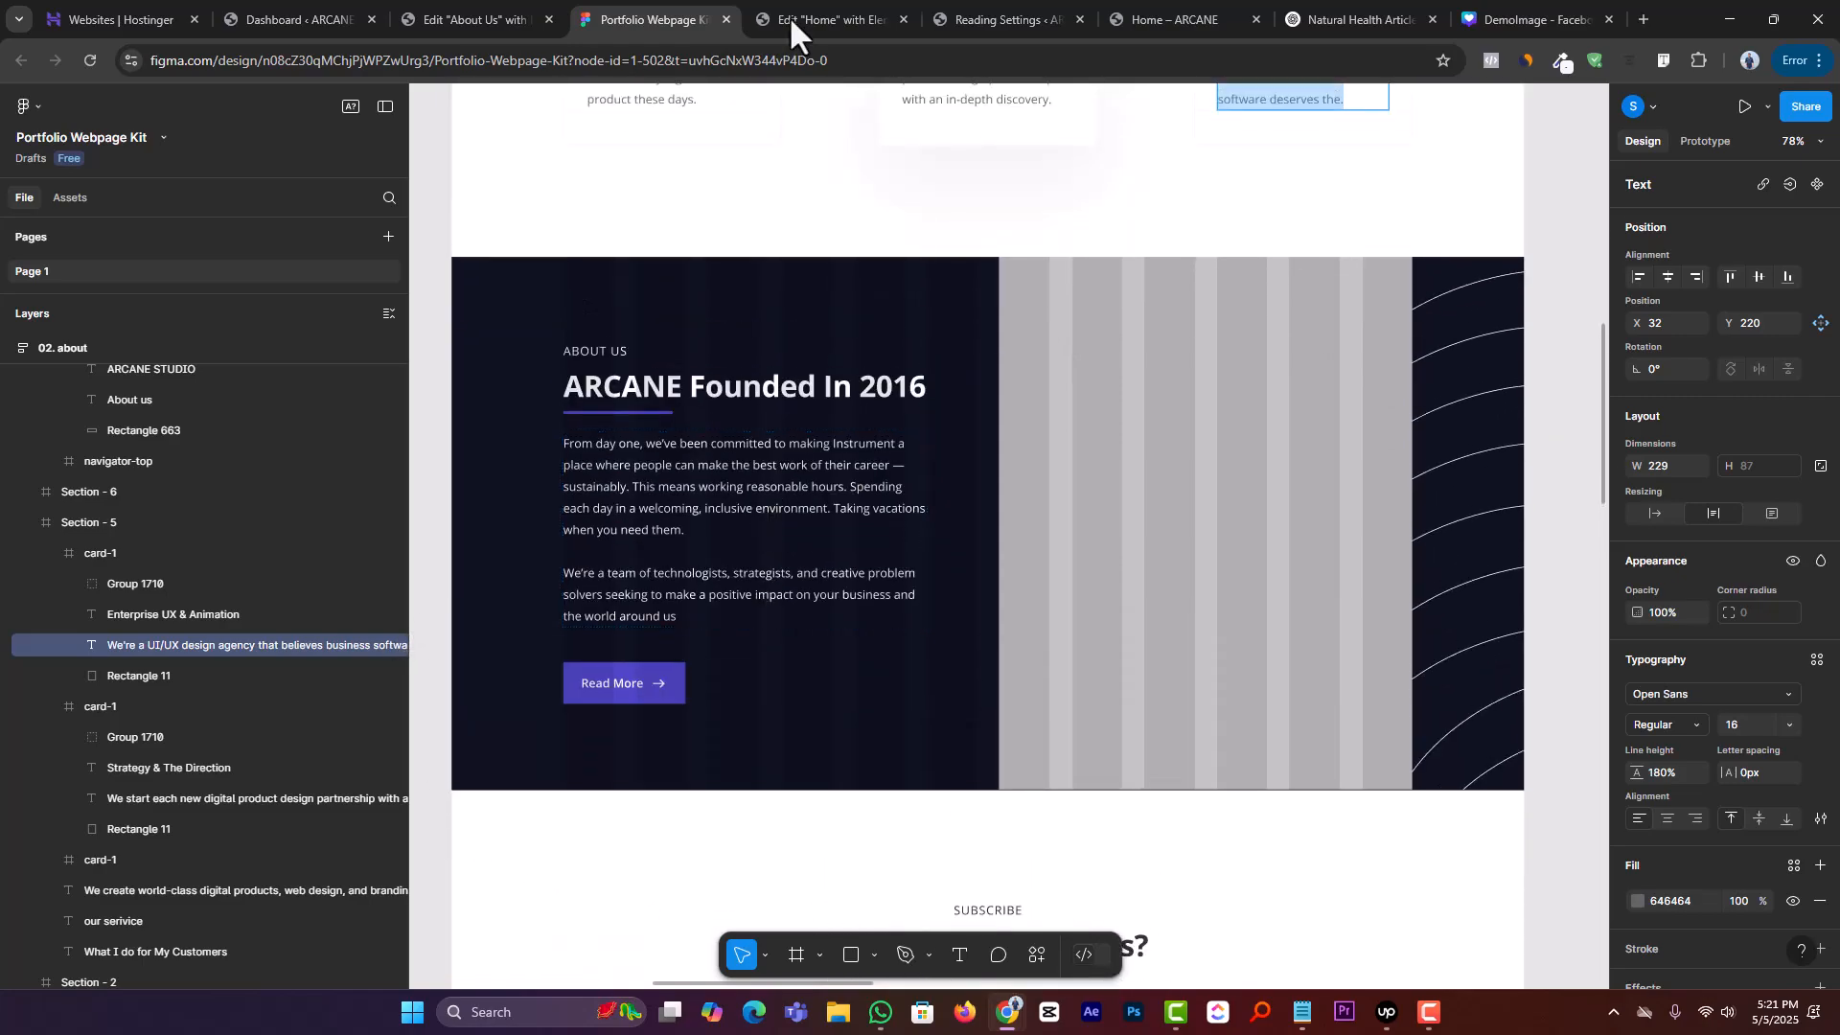
# Switch to the Home page editor and copy the dark "ARCANE Founded In 2016" container
pyautogui.click(824, 20)
pyautogui.scroll(-12, 921, 613)
pyautogui.scroll(15, 910, 596)
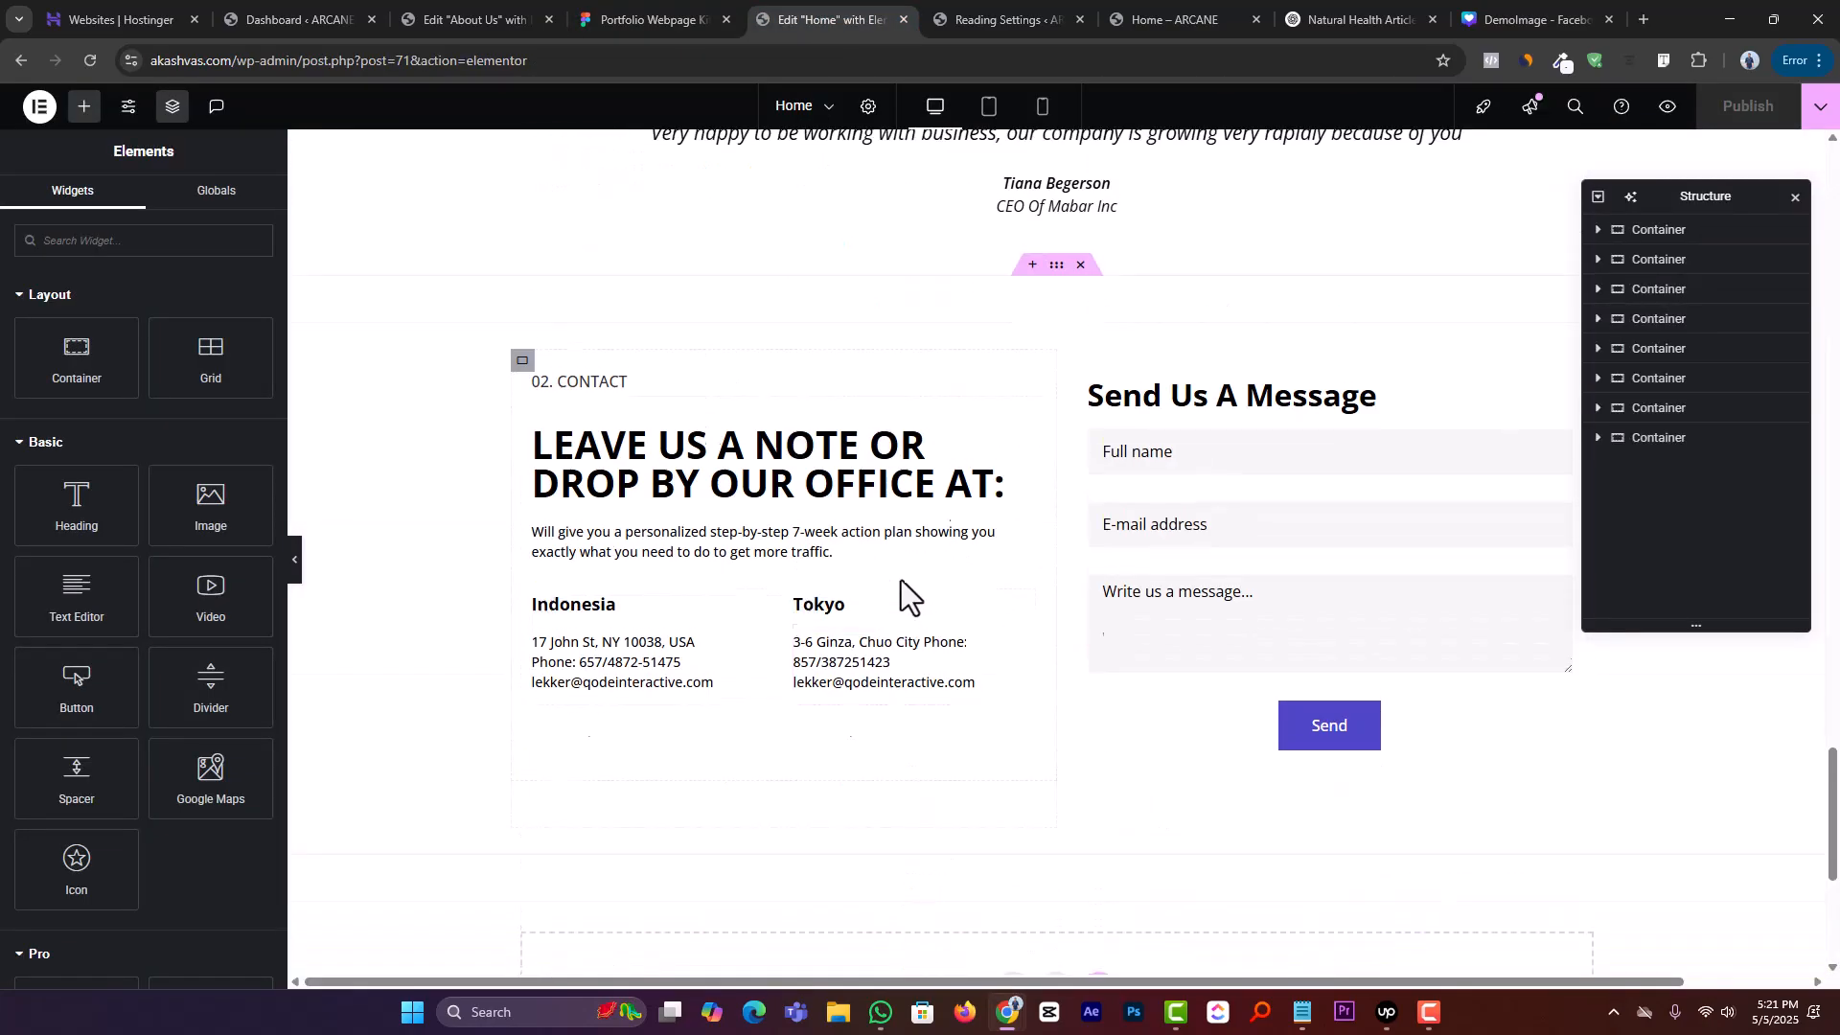
pyautogui.scroll(5, 915, 565)
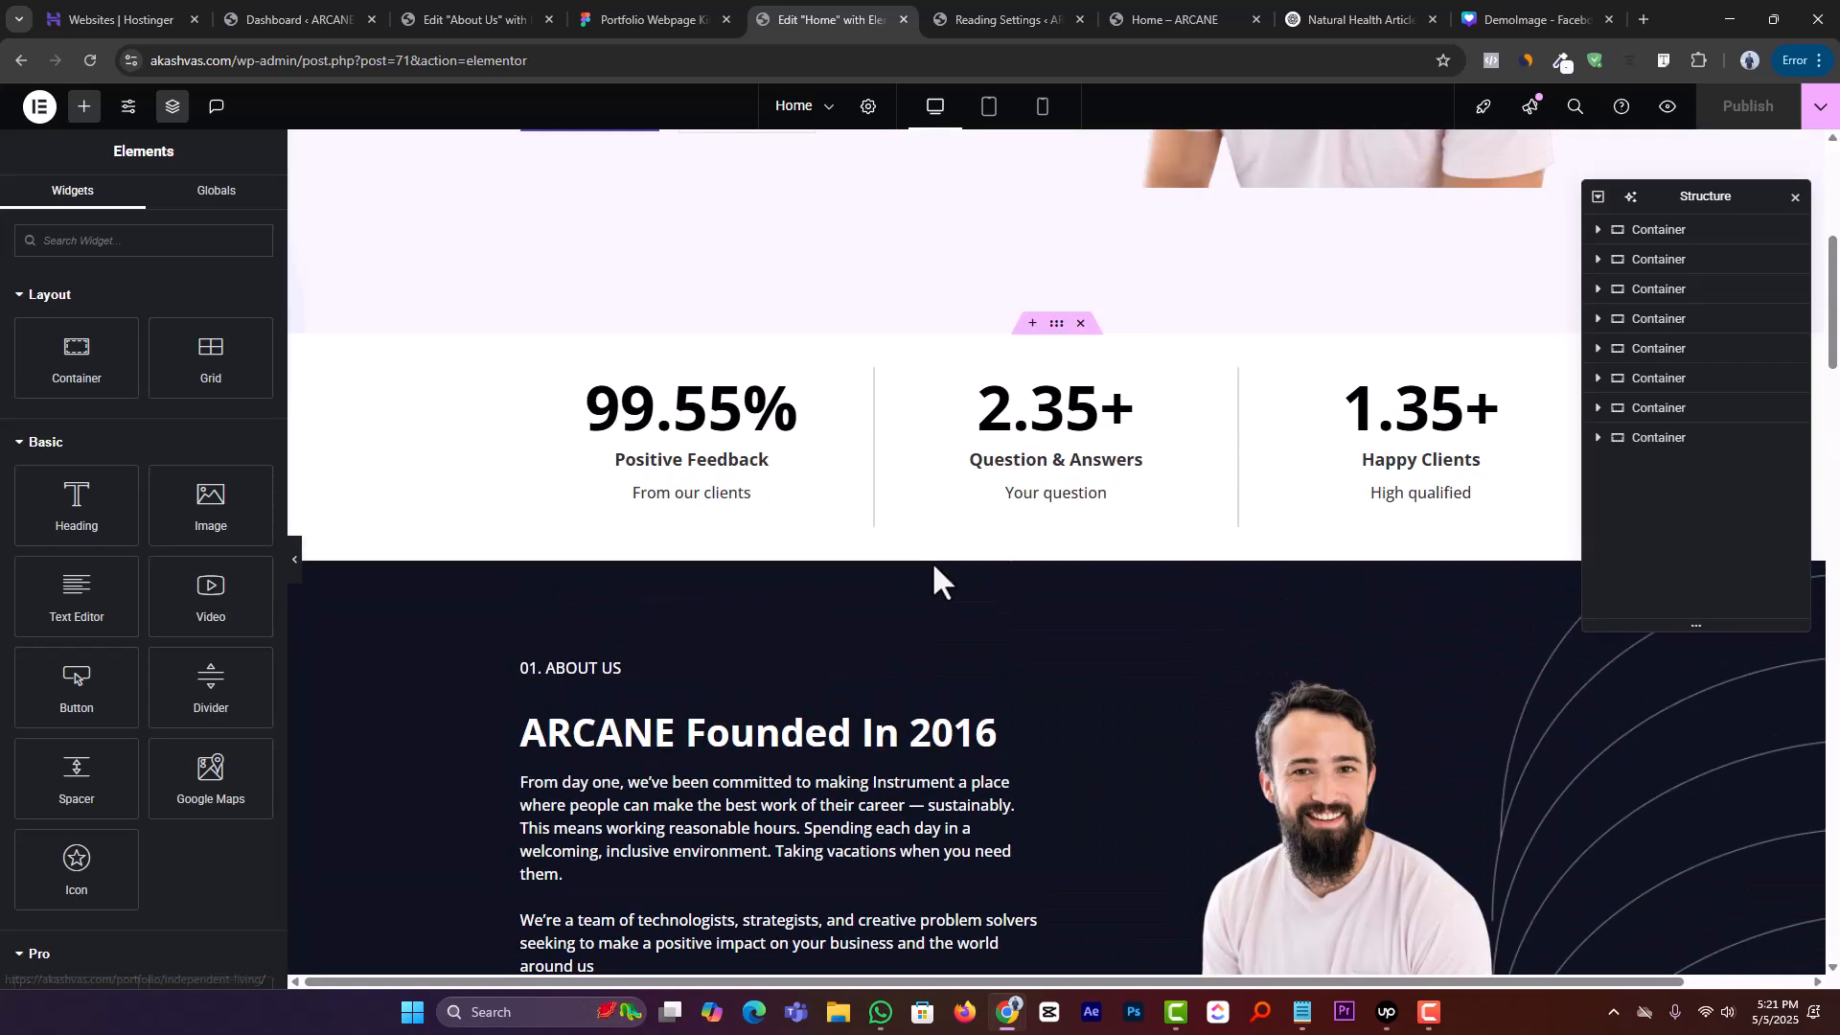
pyautogui.click(1056, 552)
pyautogui.rightClick(1056, 554)
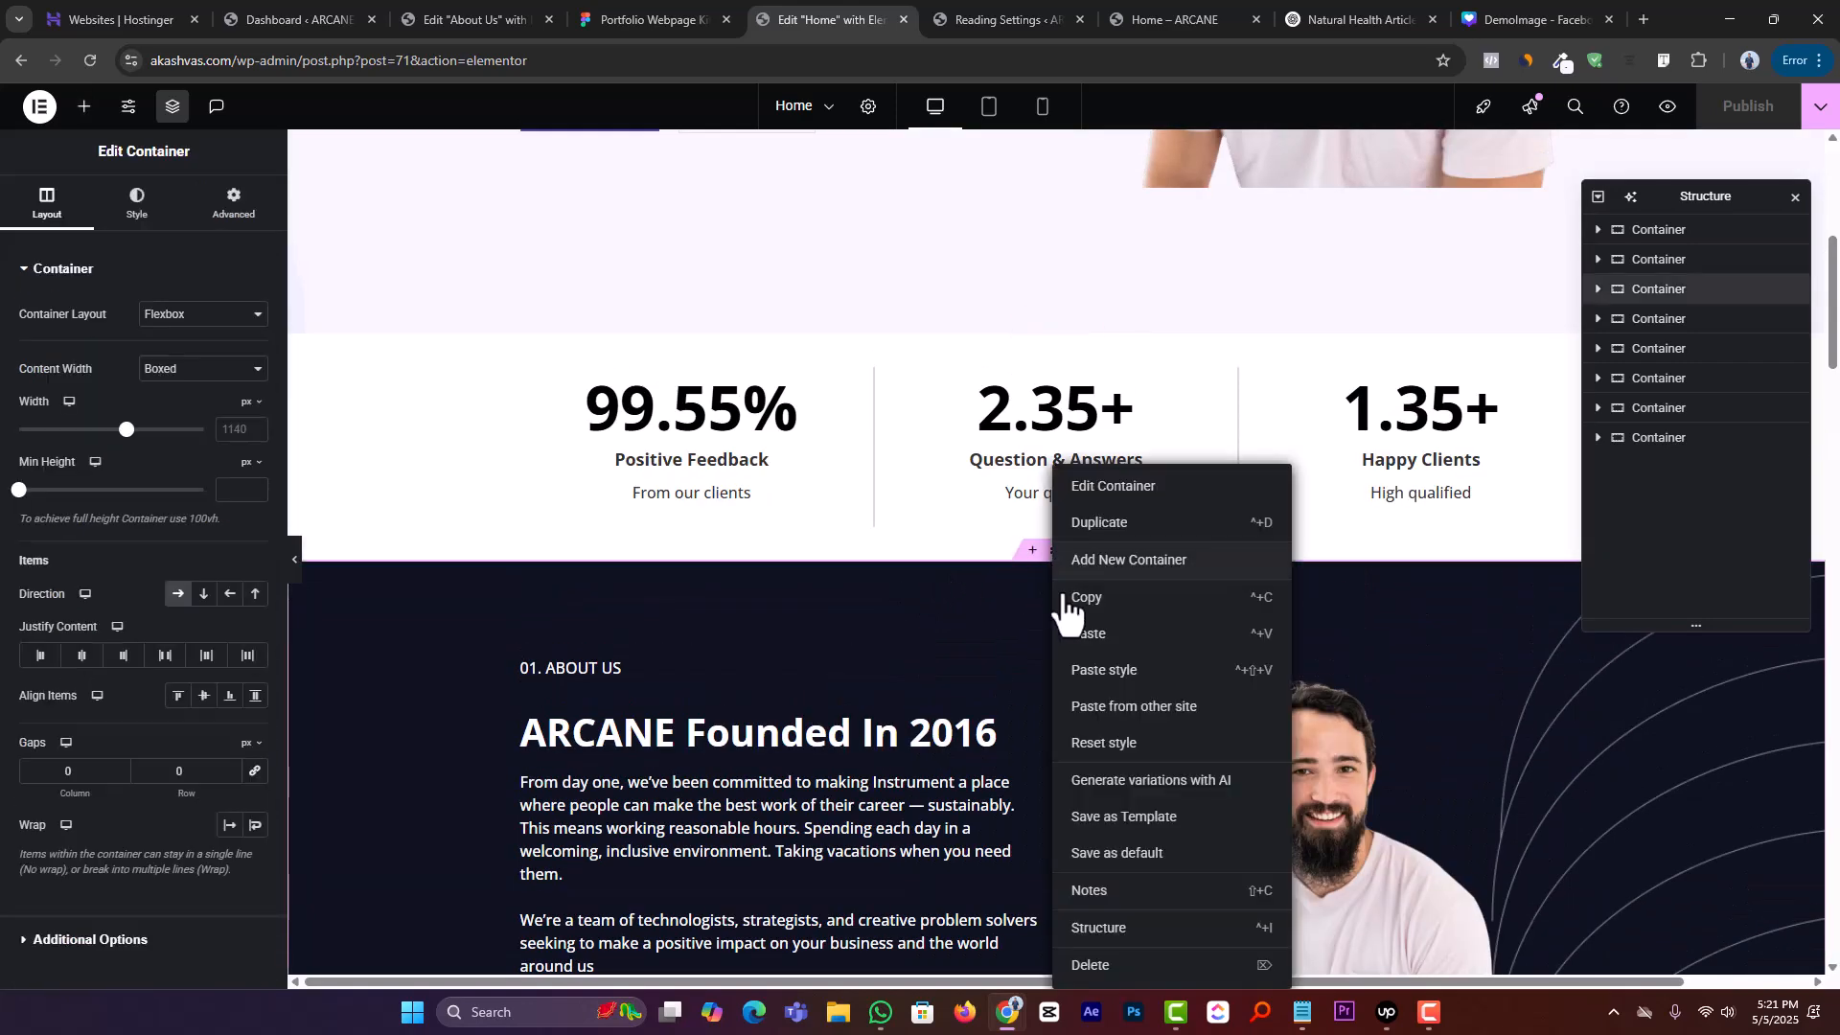
pyautogui.click(1071, 604)
# Try to paste the copied container below the service cards on the About Us page, and delete the pasted container
pyautogui.click(474, 19)
pyautogui.scroll(-4, 850, 456)
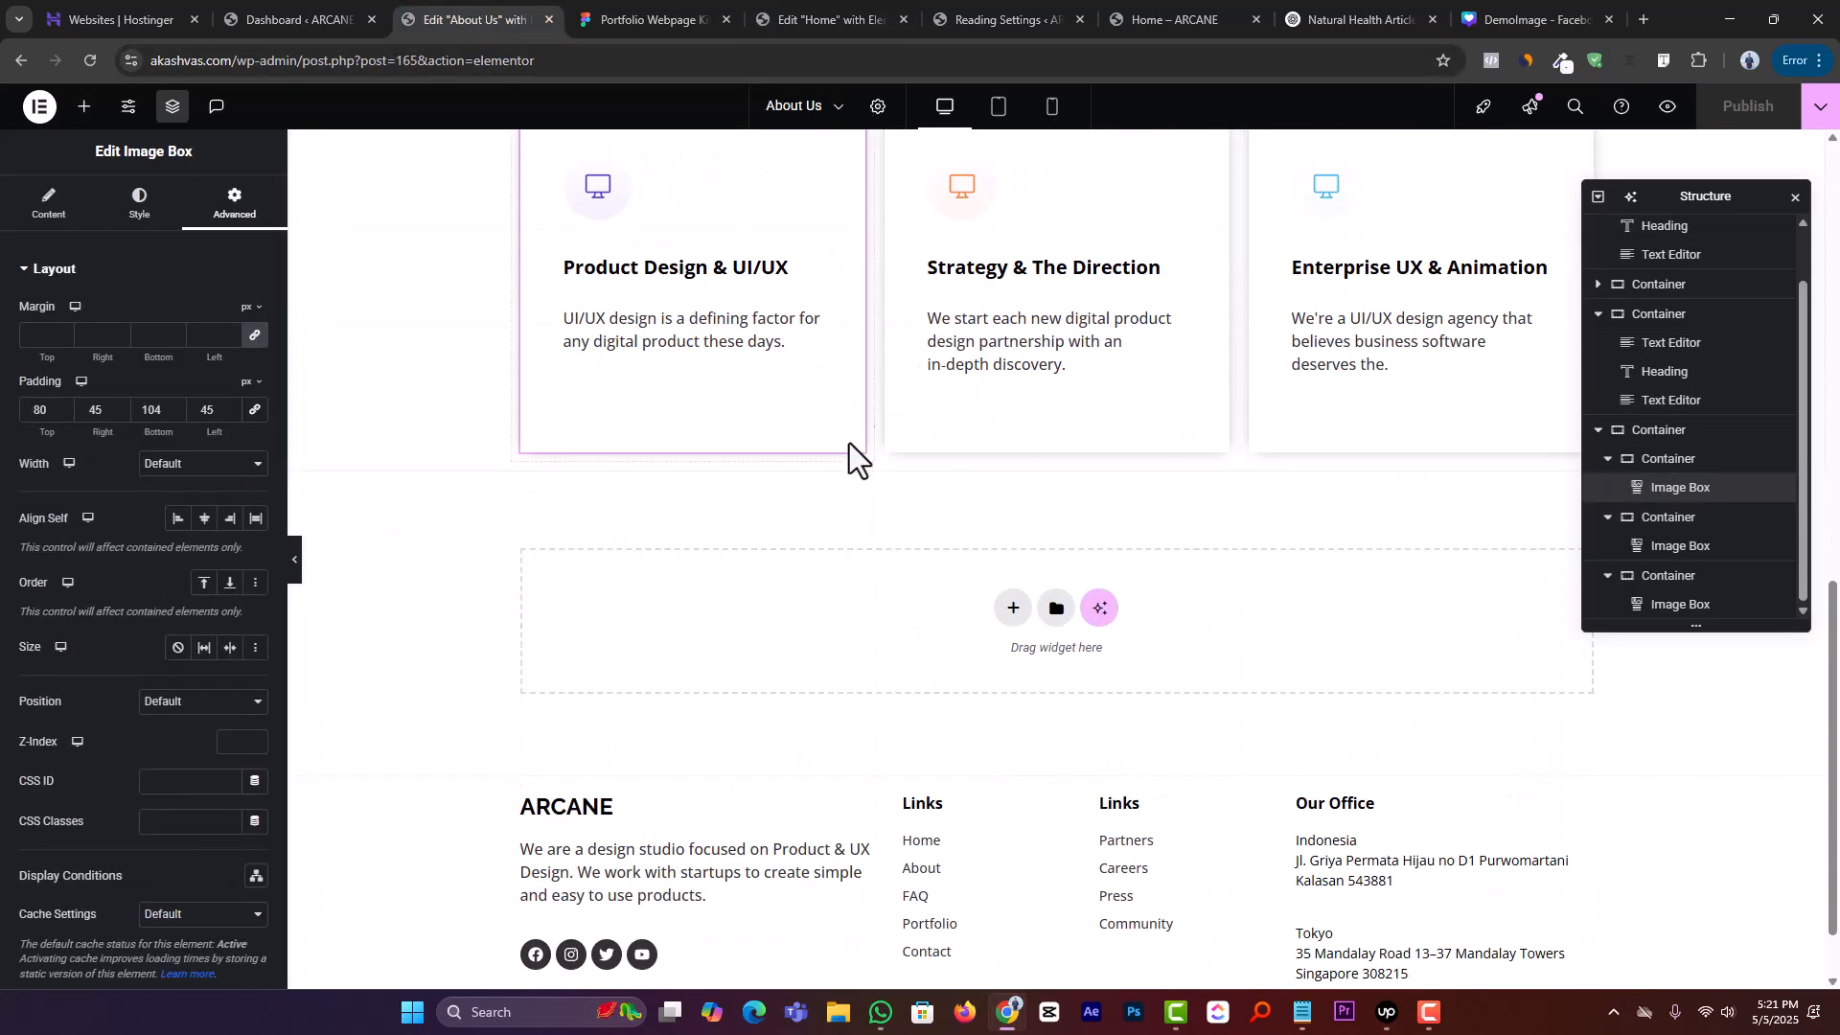
pyautogui.rightClick(1014, 623)
pyautogui.click(1042, 627)
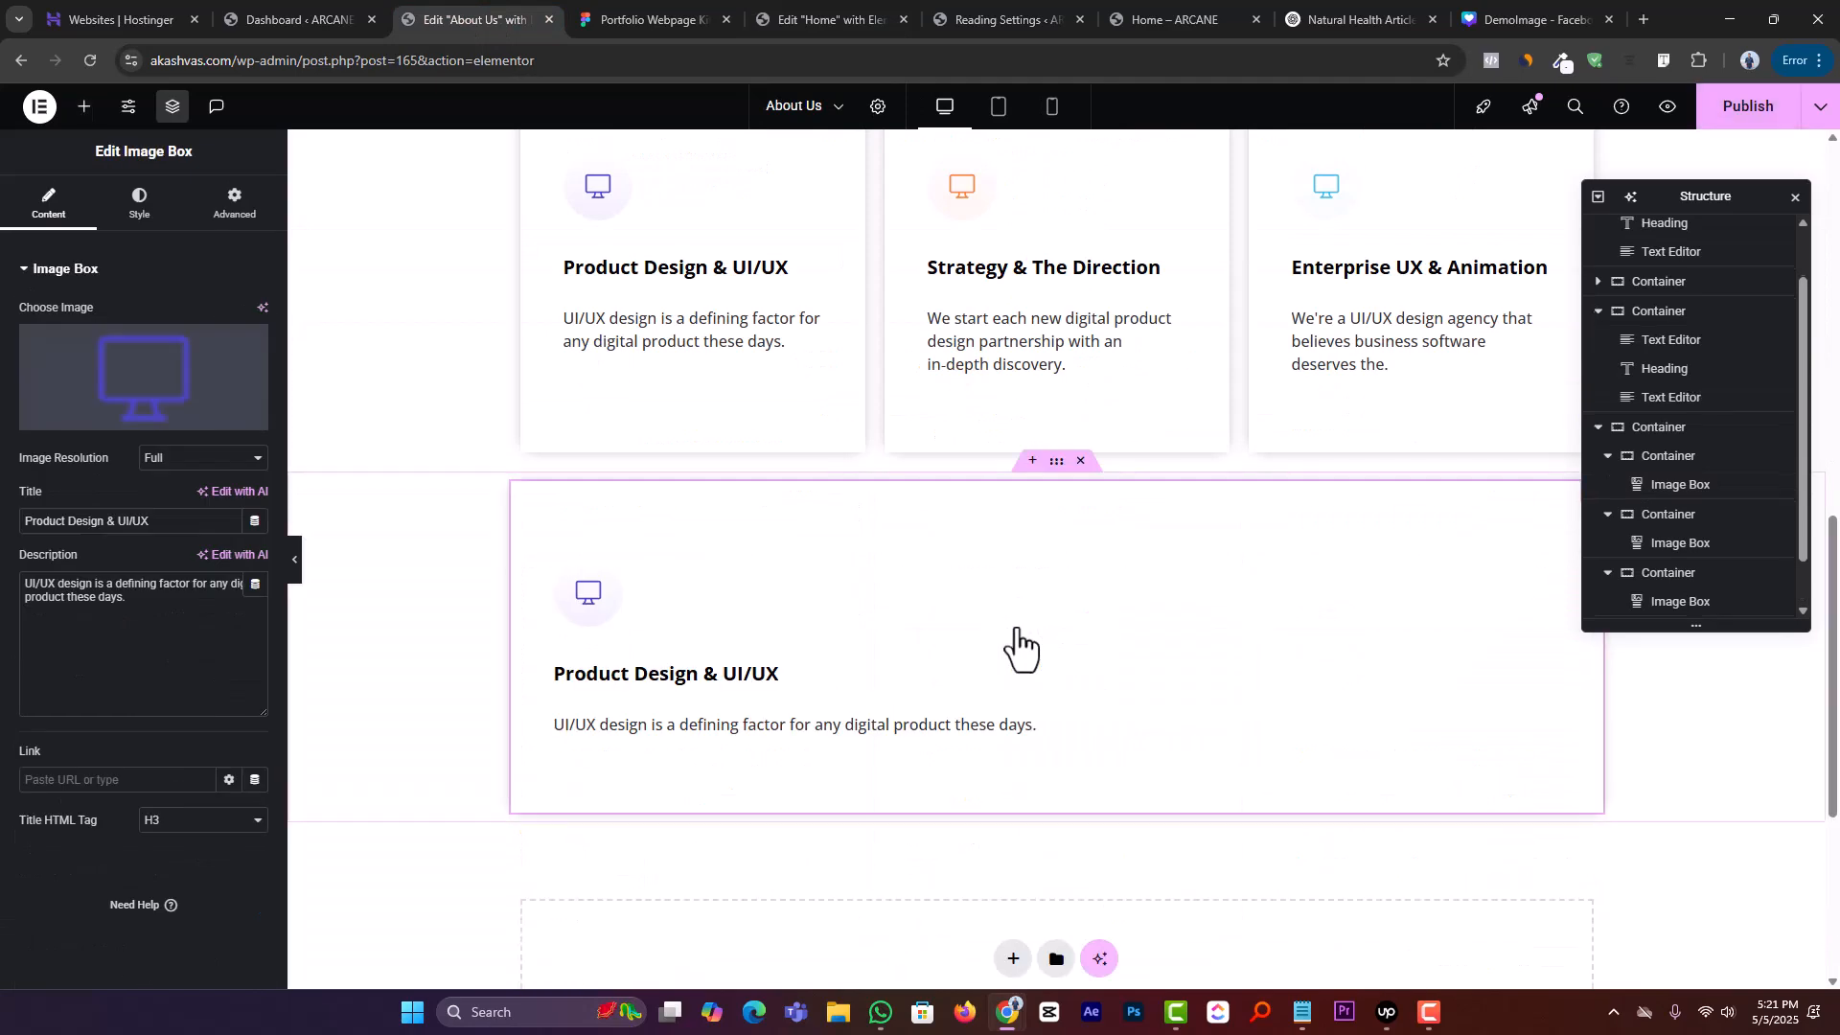
pyautogui.click(1080, 462)
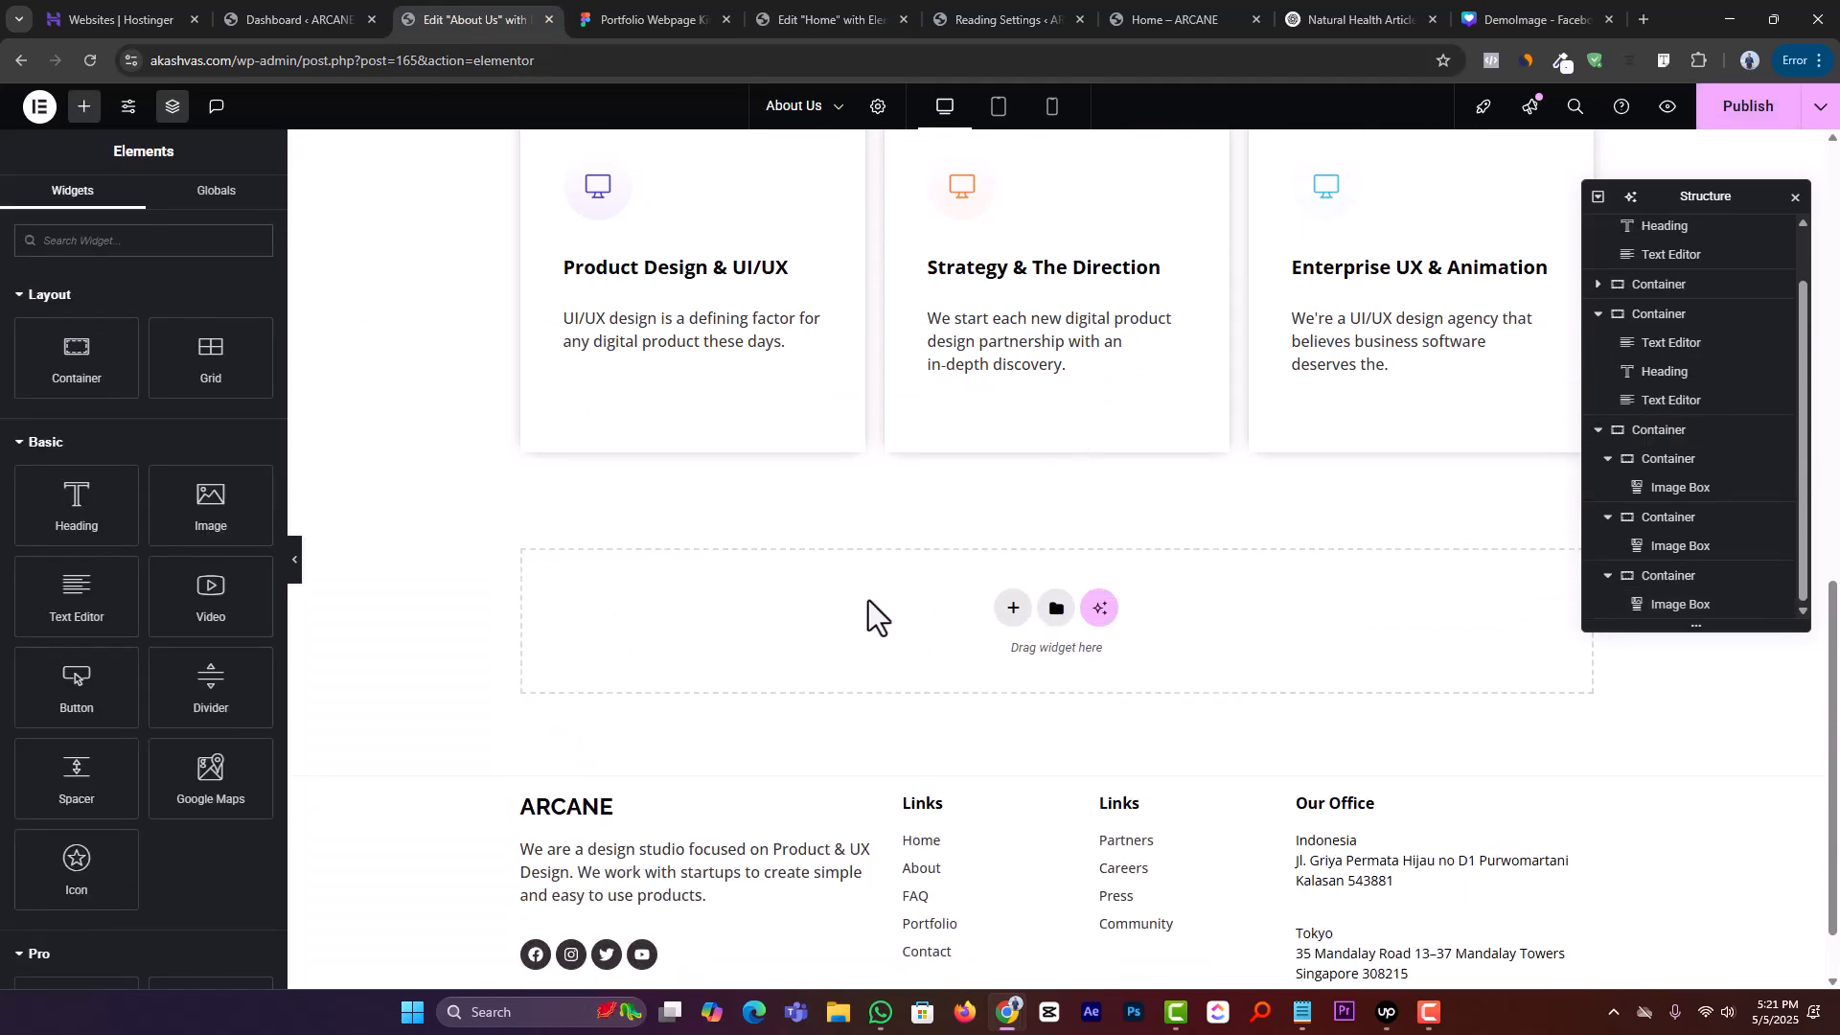
# Publish the About Us page and save the Home page's "ARCANE Founded In 2016" container as a template named About_section
pyautogui.click(1743, 109)
pyautogui.moveTo(856, 12); pyautogui.dragTo(714, 18)
pyautogui.scroll(-3, 913, 665)
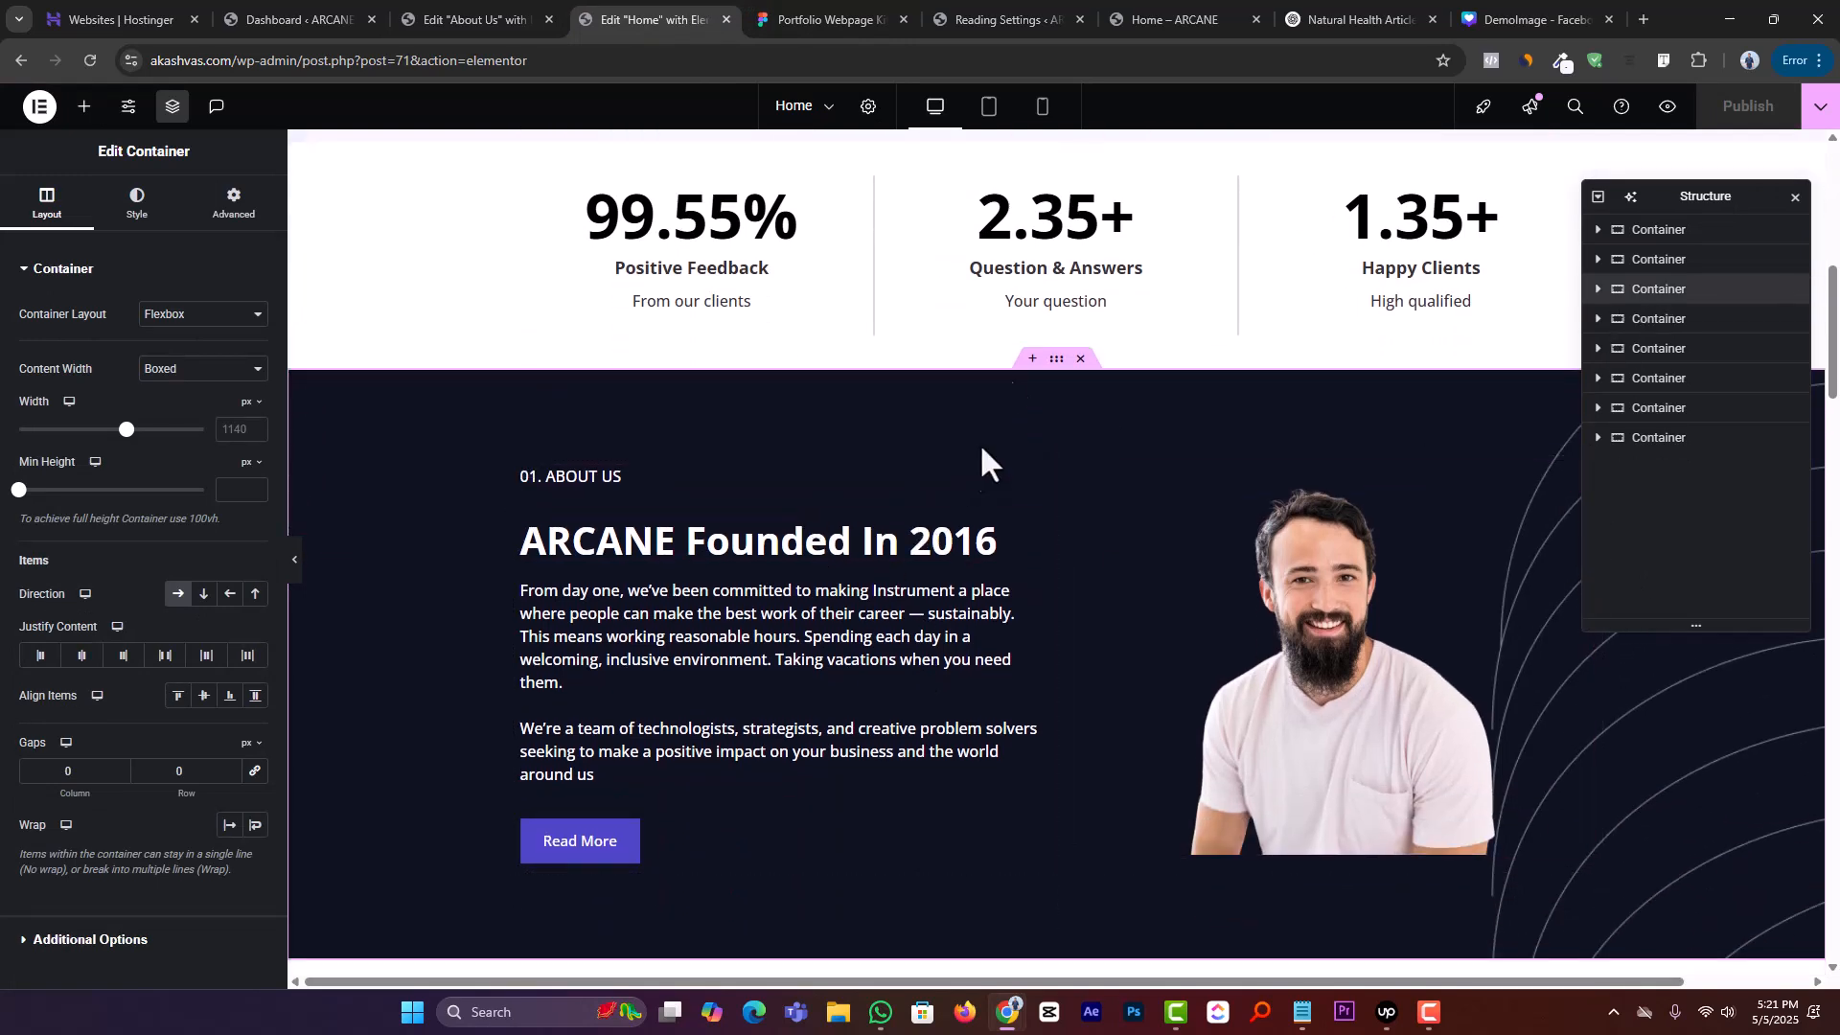
pyautogui.rightClick(1048, 367)
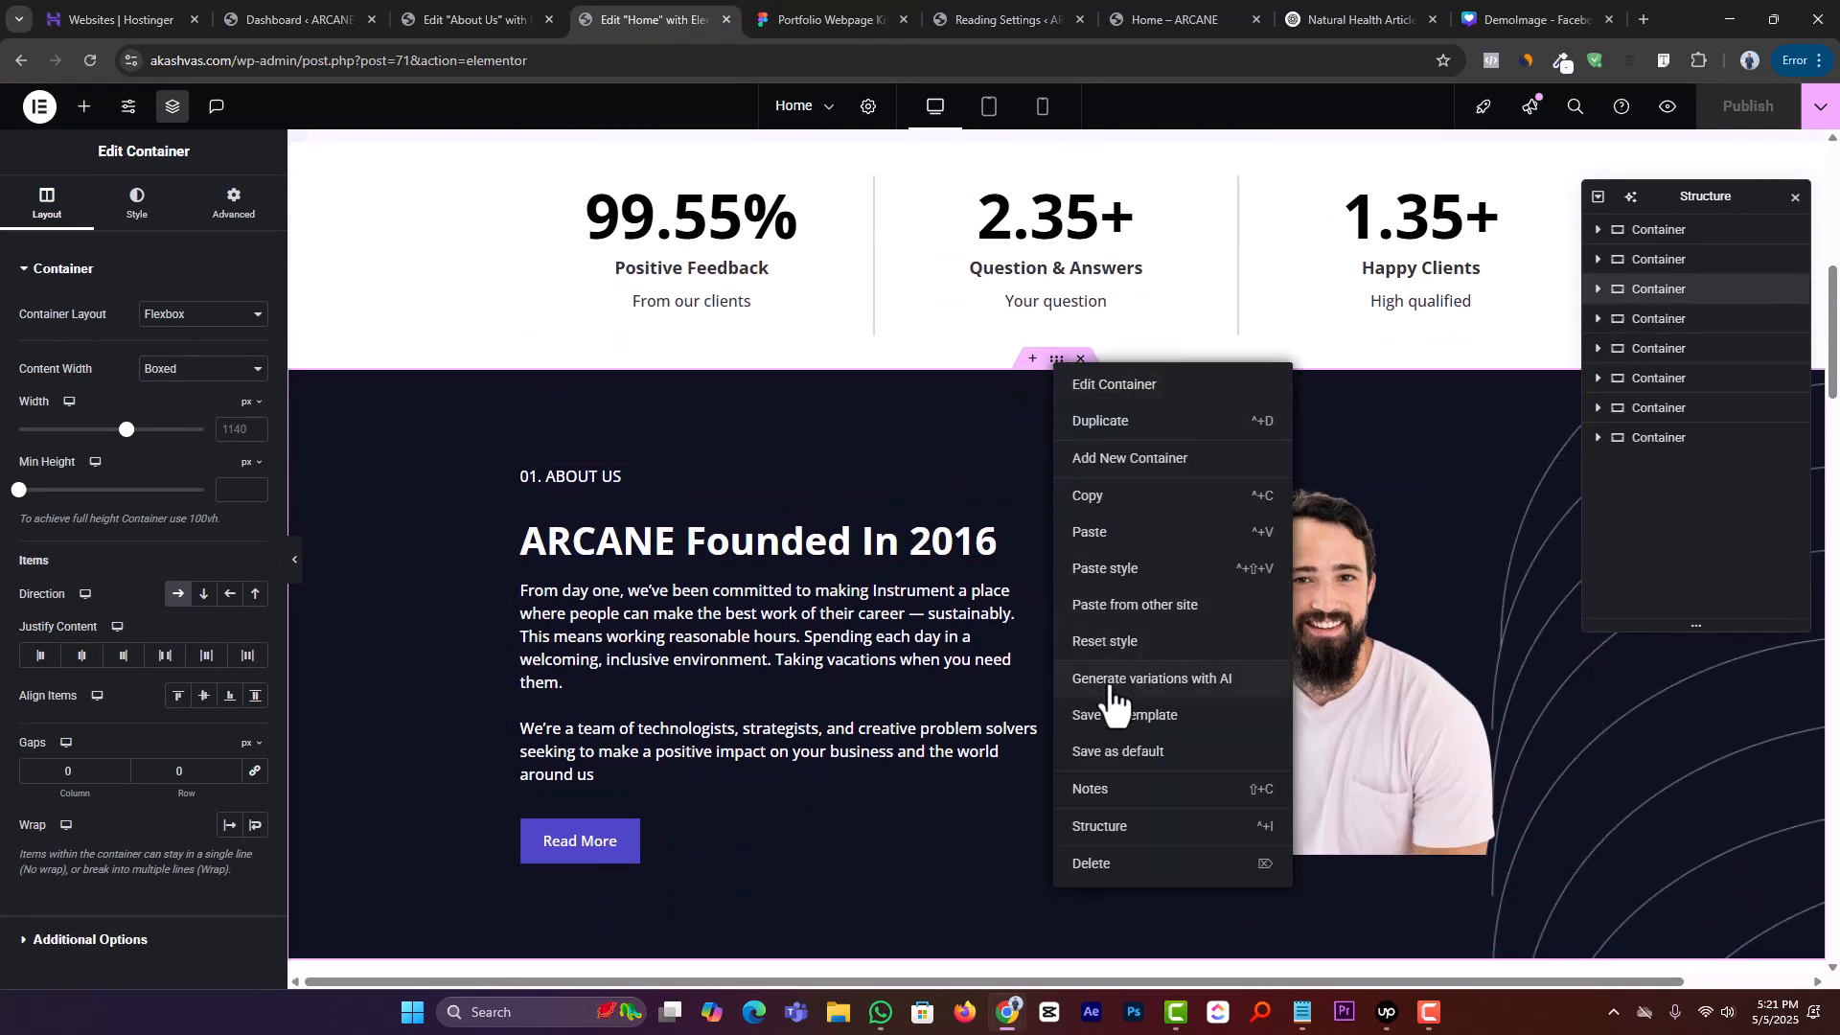
pyautogui.click(1141, 721)
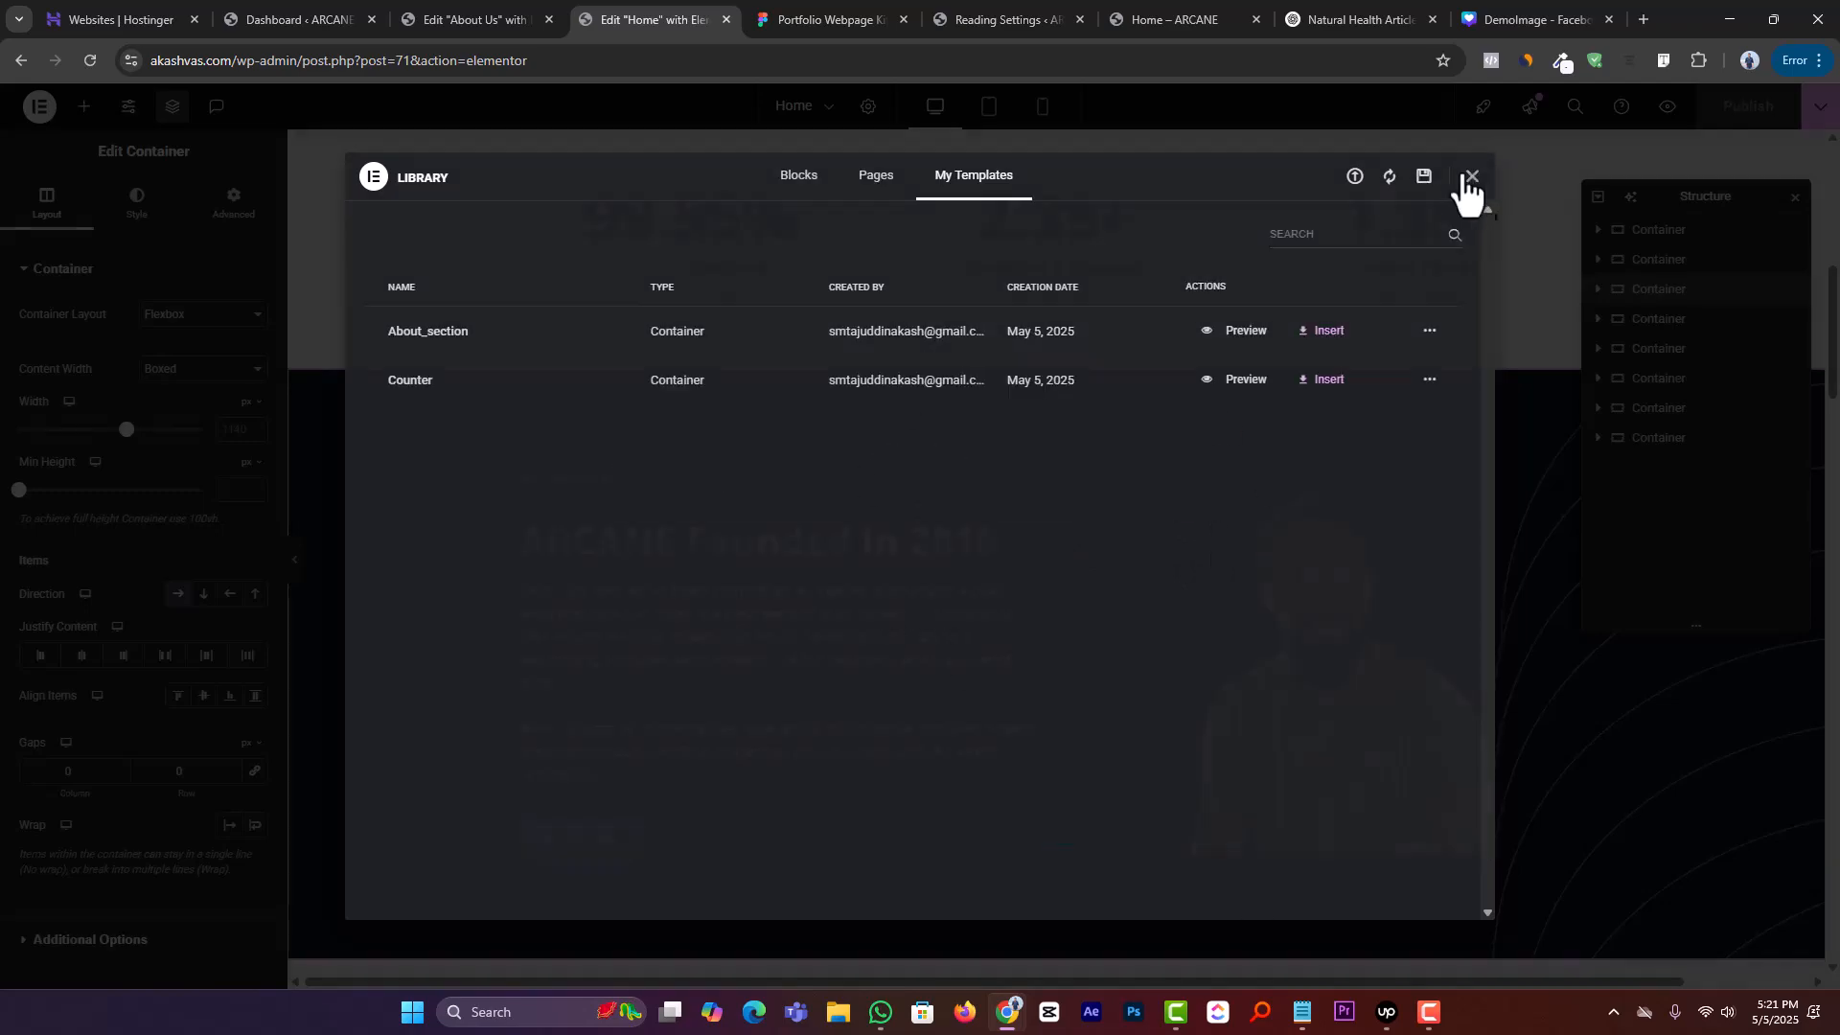
pyautogui.click(1466, 180)
# Insert the saved template About_section below the service cards on the About Us page
pyautogui.click(534, 21)
pyautogui.click(1057, 611)
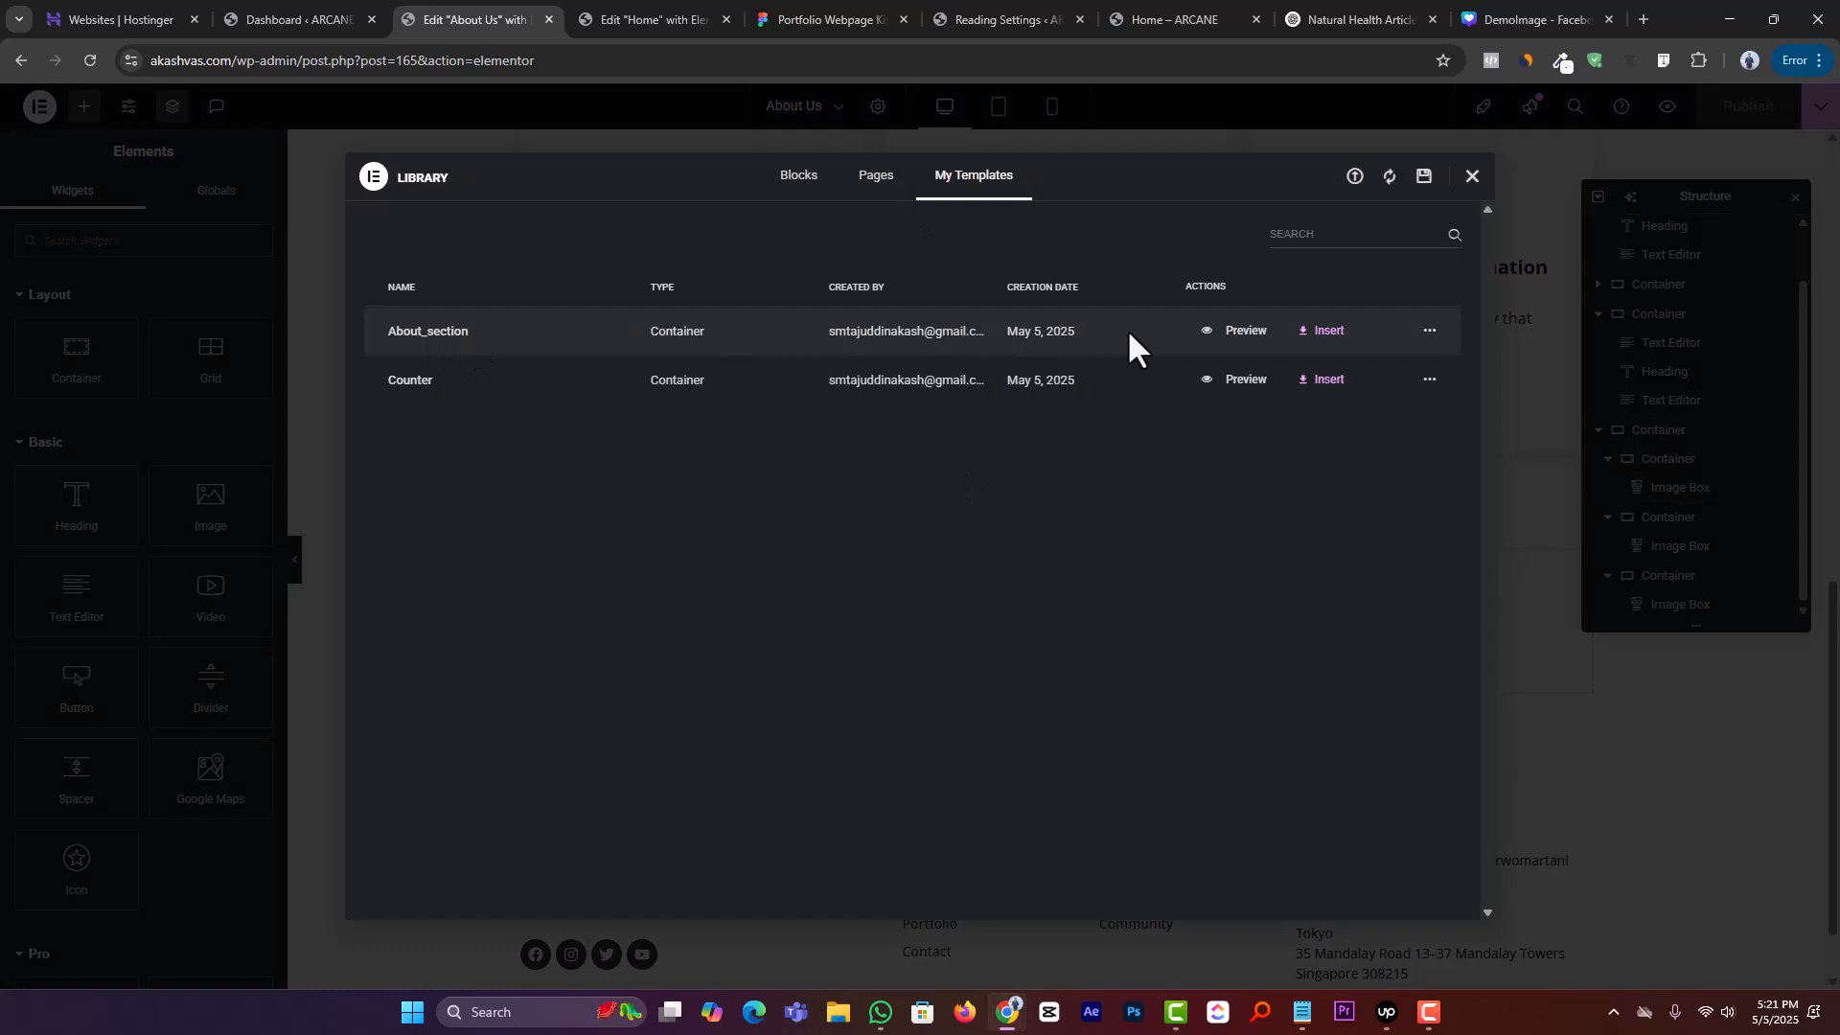
pyautogui.click(1329, 331)
pyautogui.click(970, 585)
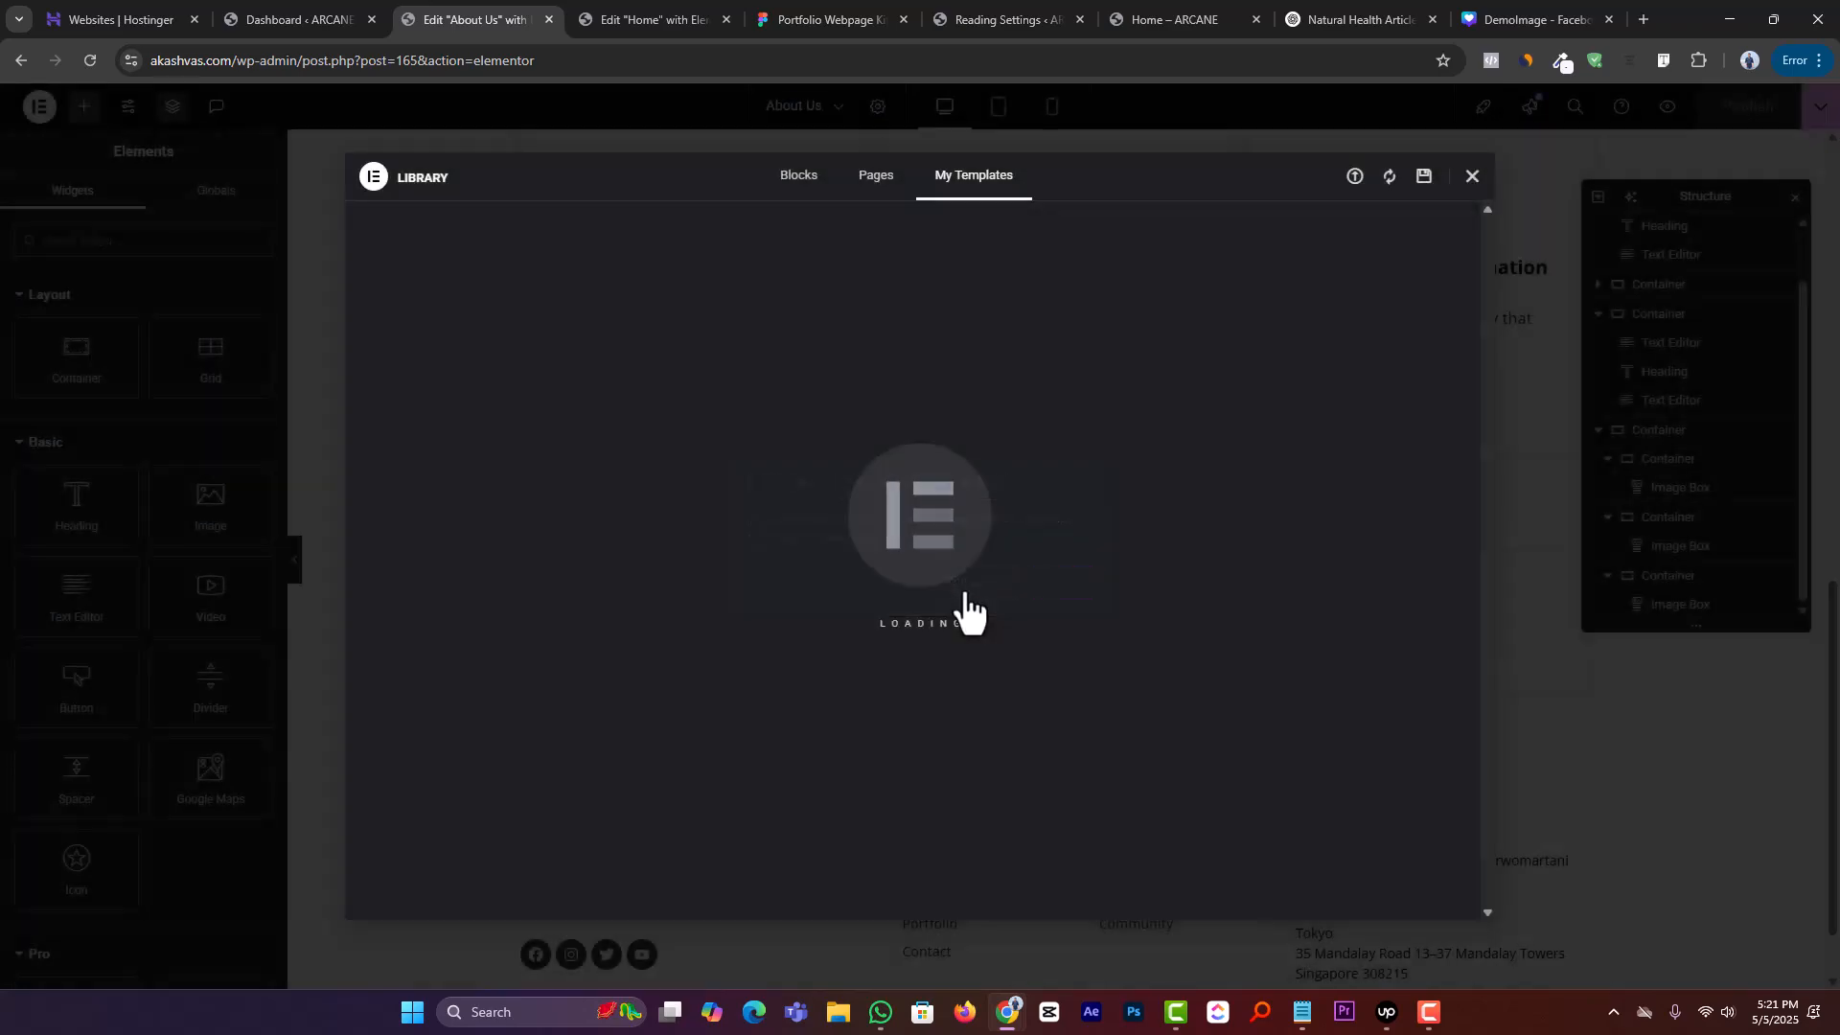
pyautogui.scroll(-2, 951, 635)
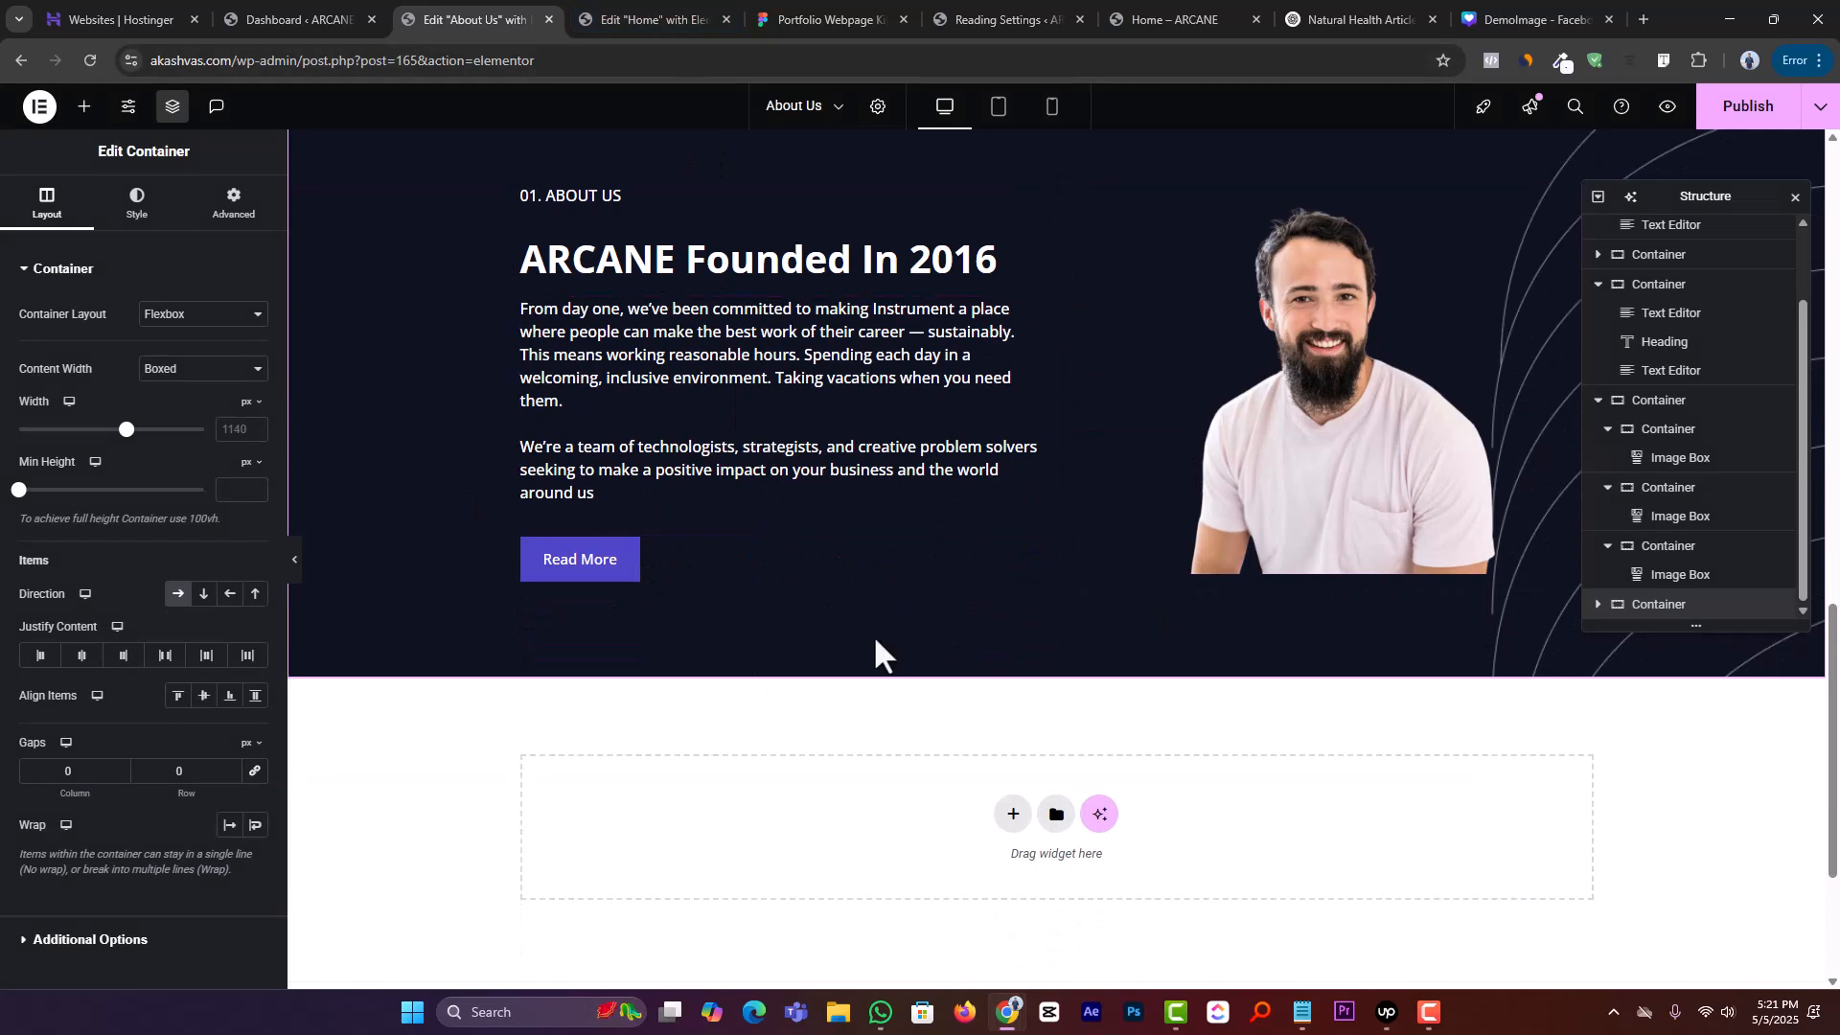
pyautogui.scroll(3, 872, 633)
# Examine what follows the dark About Us section on the Home page and in the Figma about-page design
pyautogui.click(627, 21)
pyautogui.scroll(-5, 974, 560)
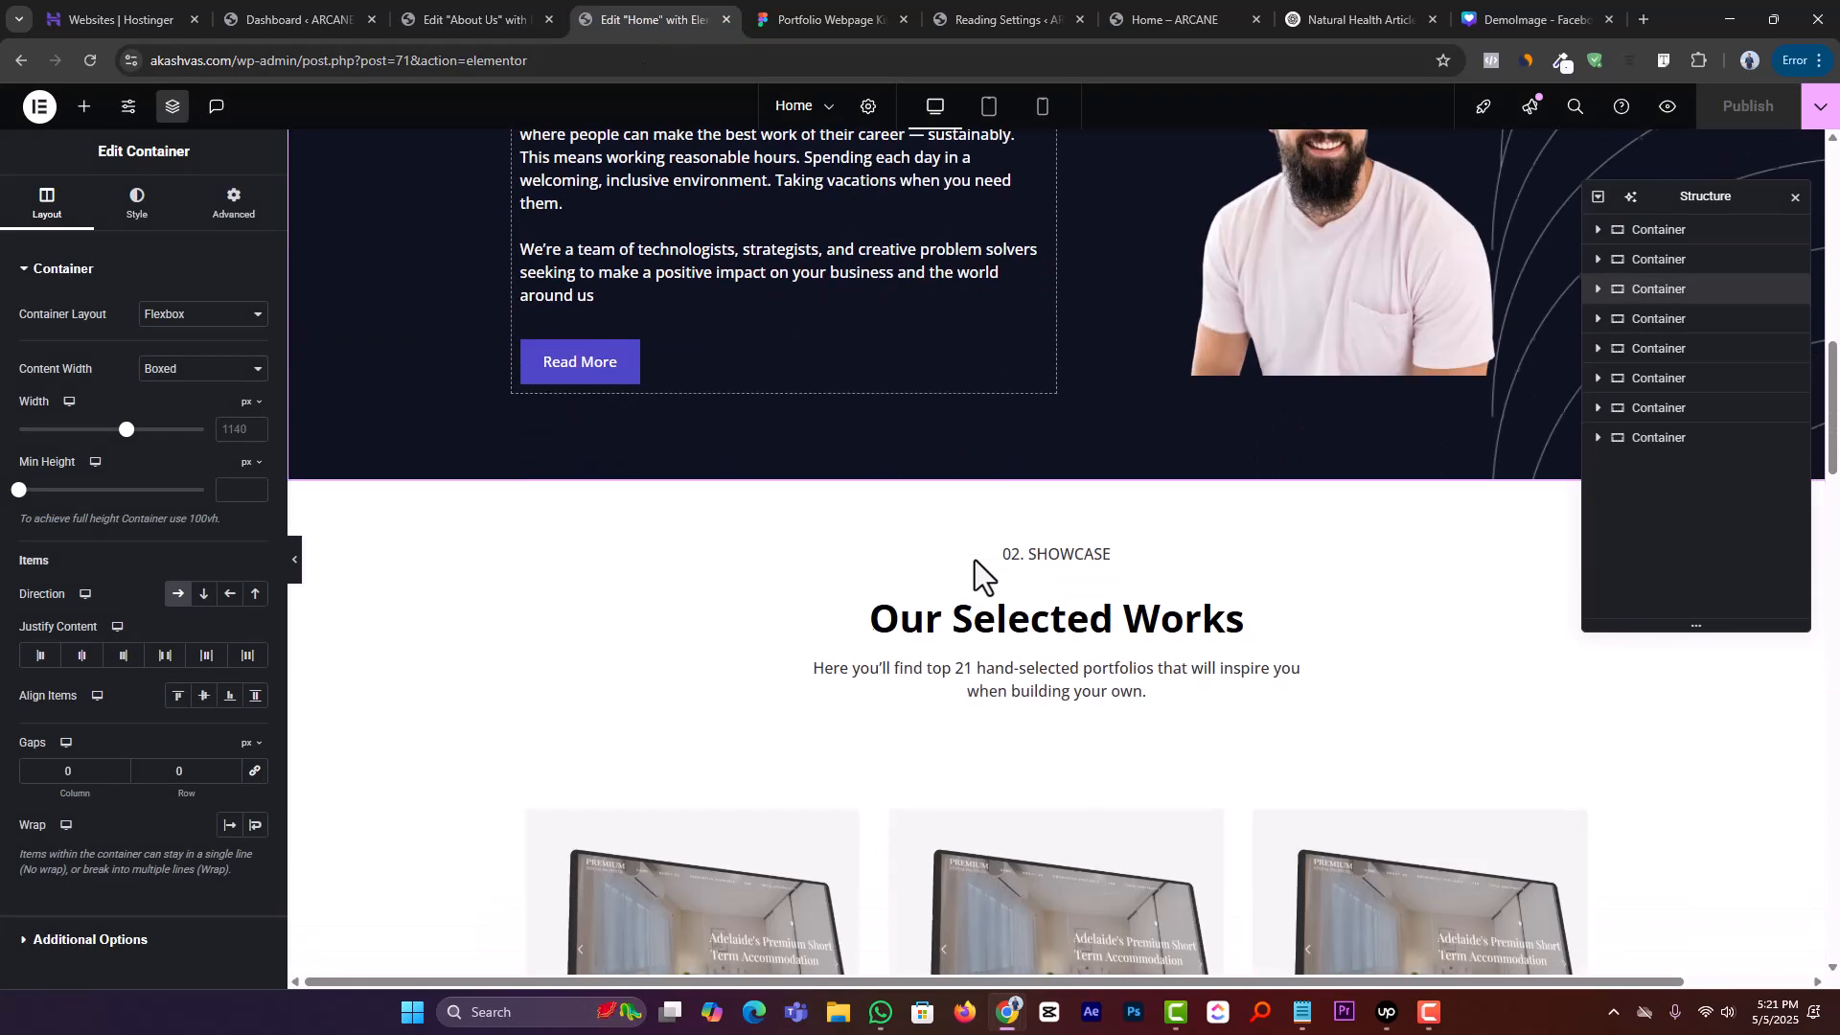
pyautogui.moveTo(829, 19); pyautogui.dragTo(661, 19)
pyautogui.scroll(-5, 953, 554)
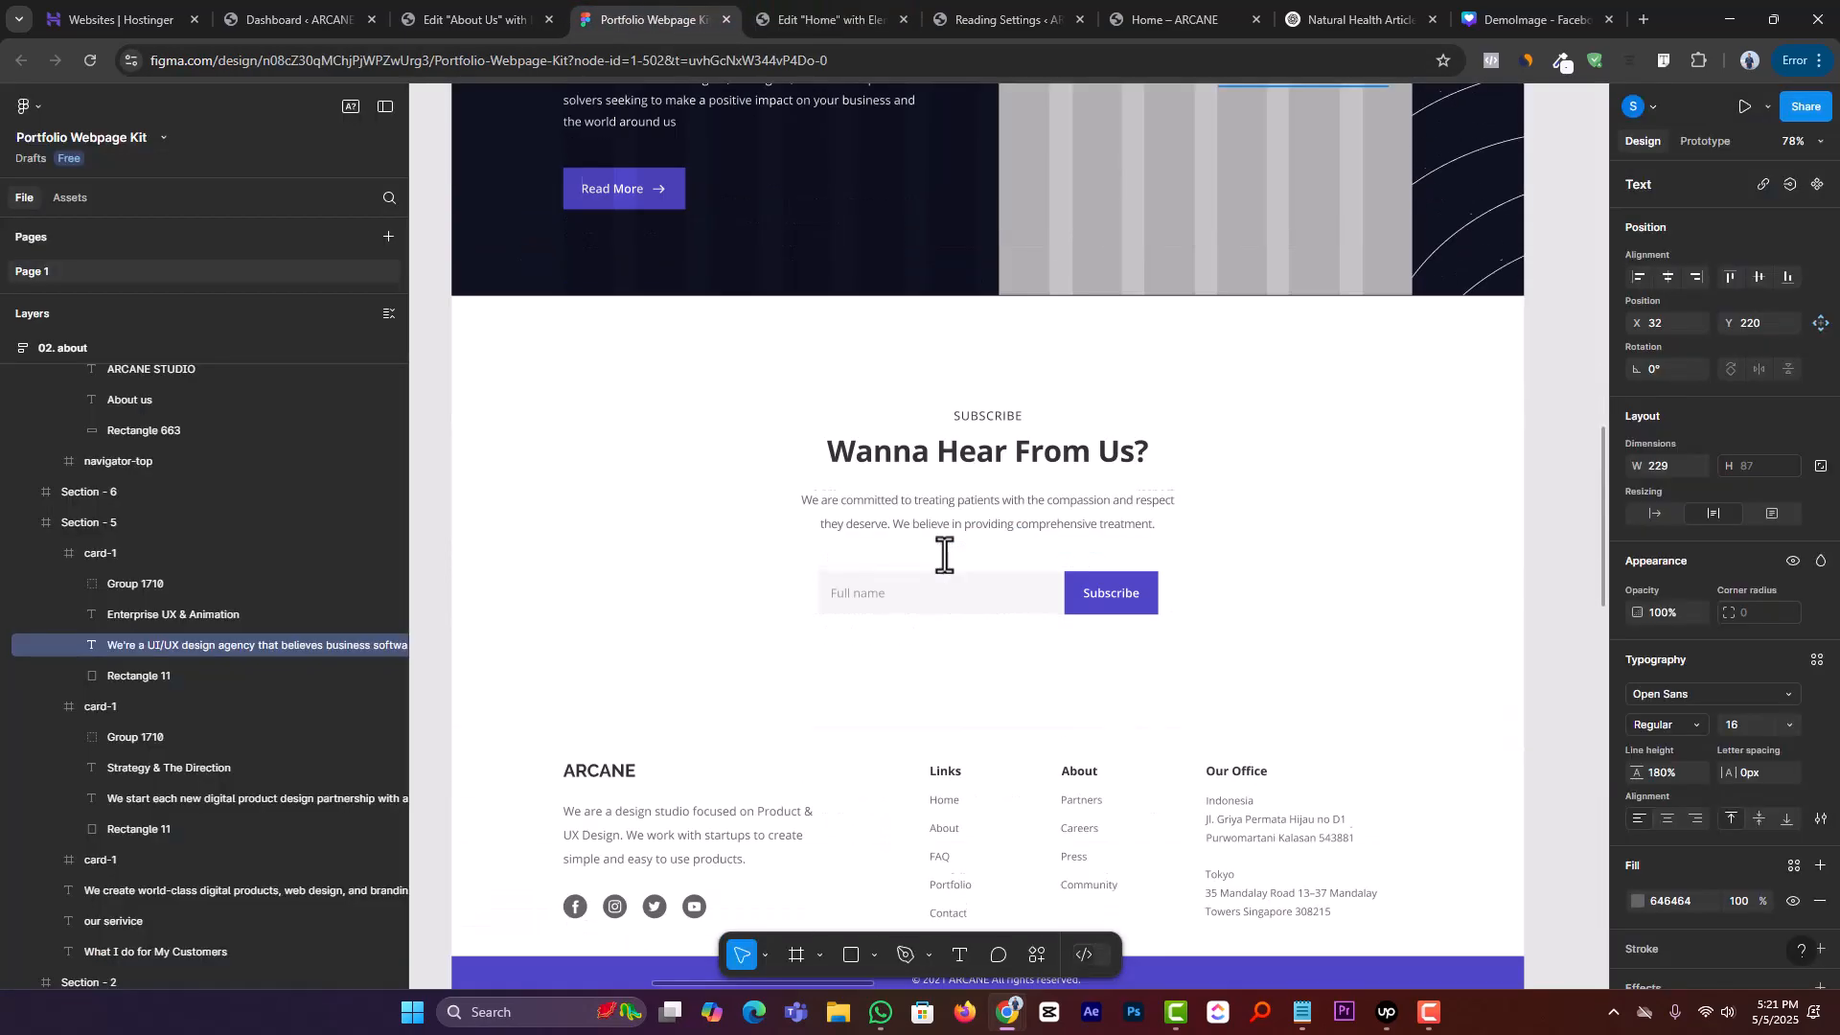
pyautogui.scroll(2, 841, 296)
pyautogui.scroll(1, 895, 604)
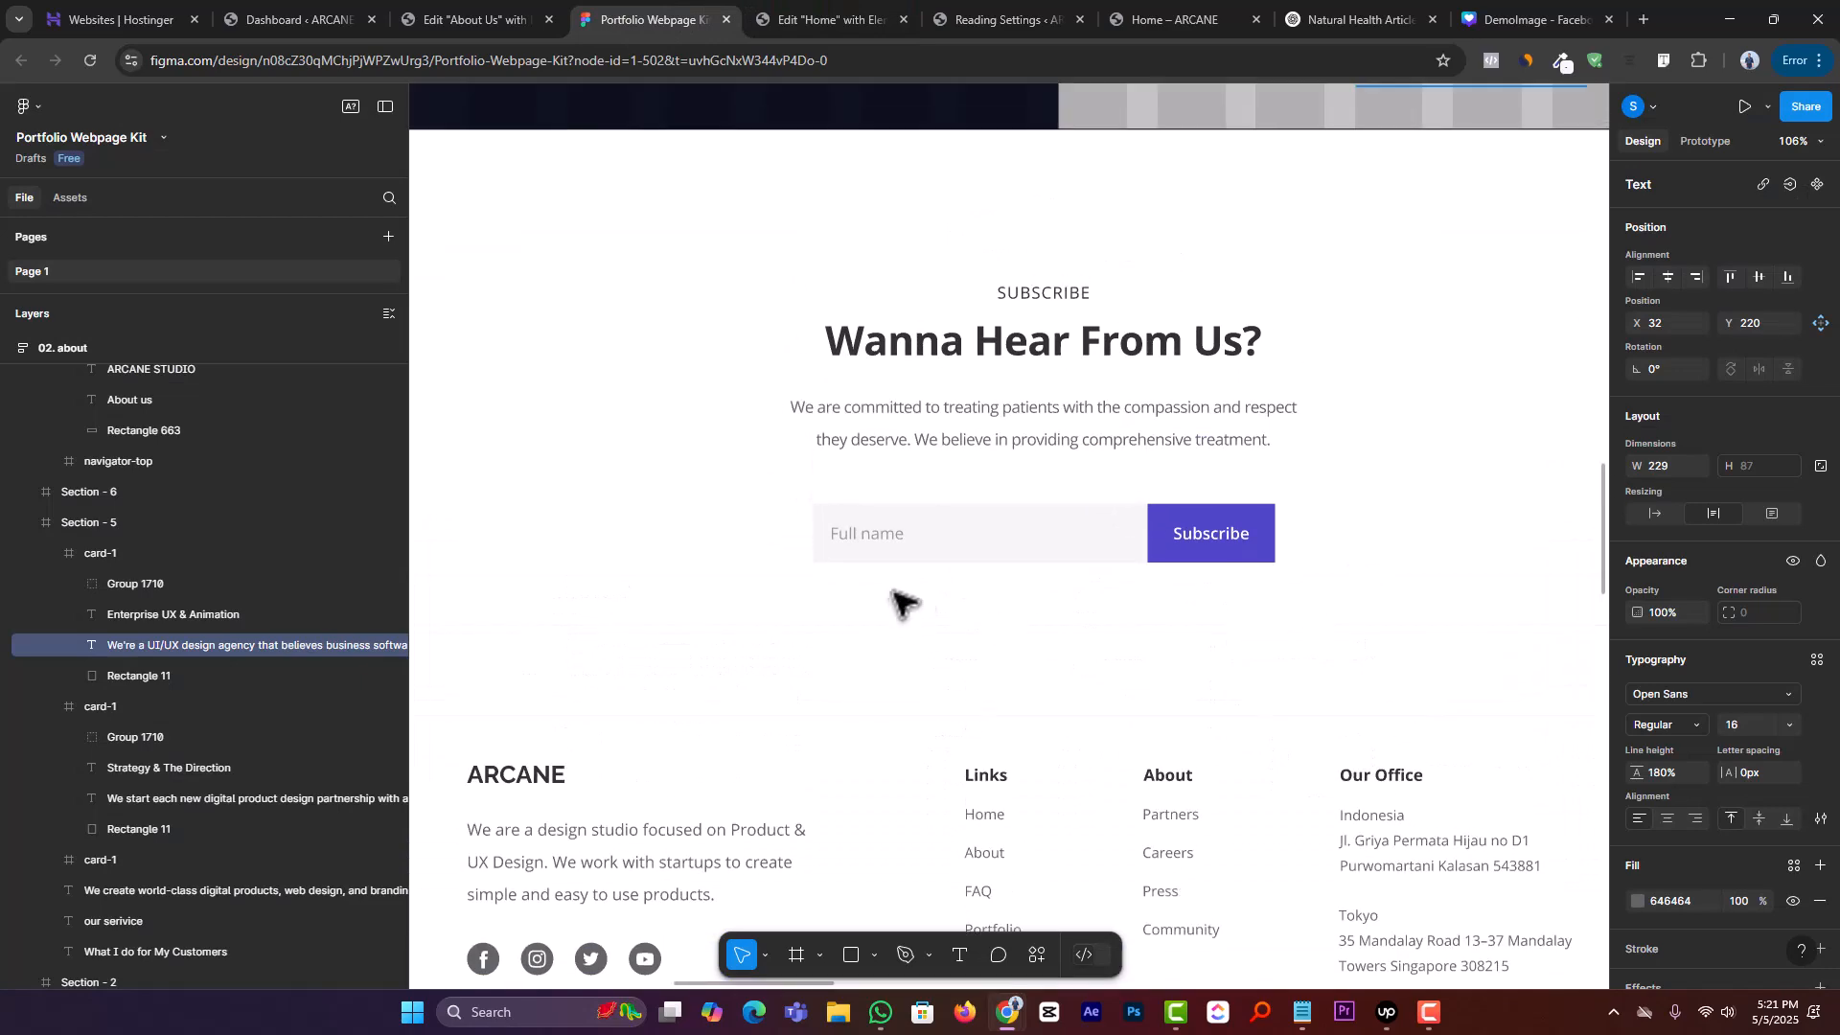
pyautogui.scroll(-3, 887, 595)
pyautogui.scroll(3, 974, 412)
pyautogui.scroll(2, 1005, 379)
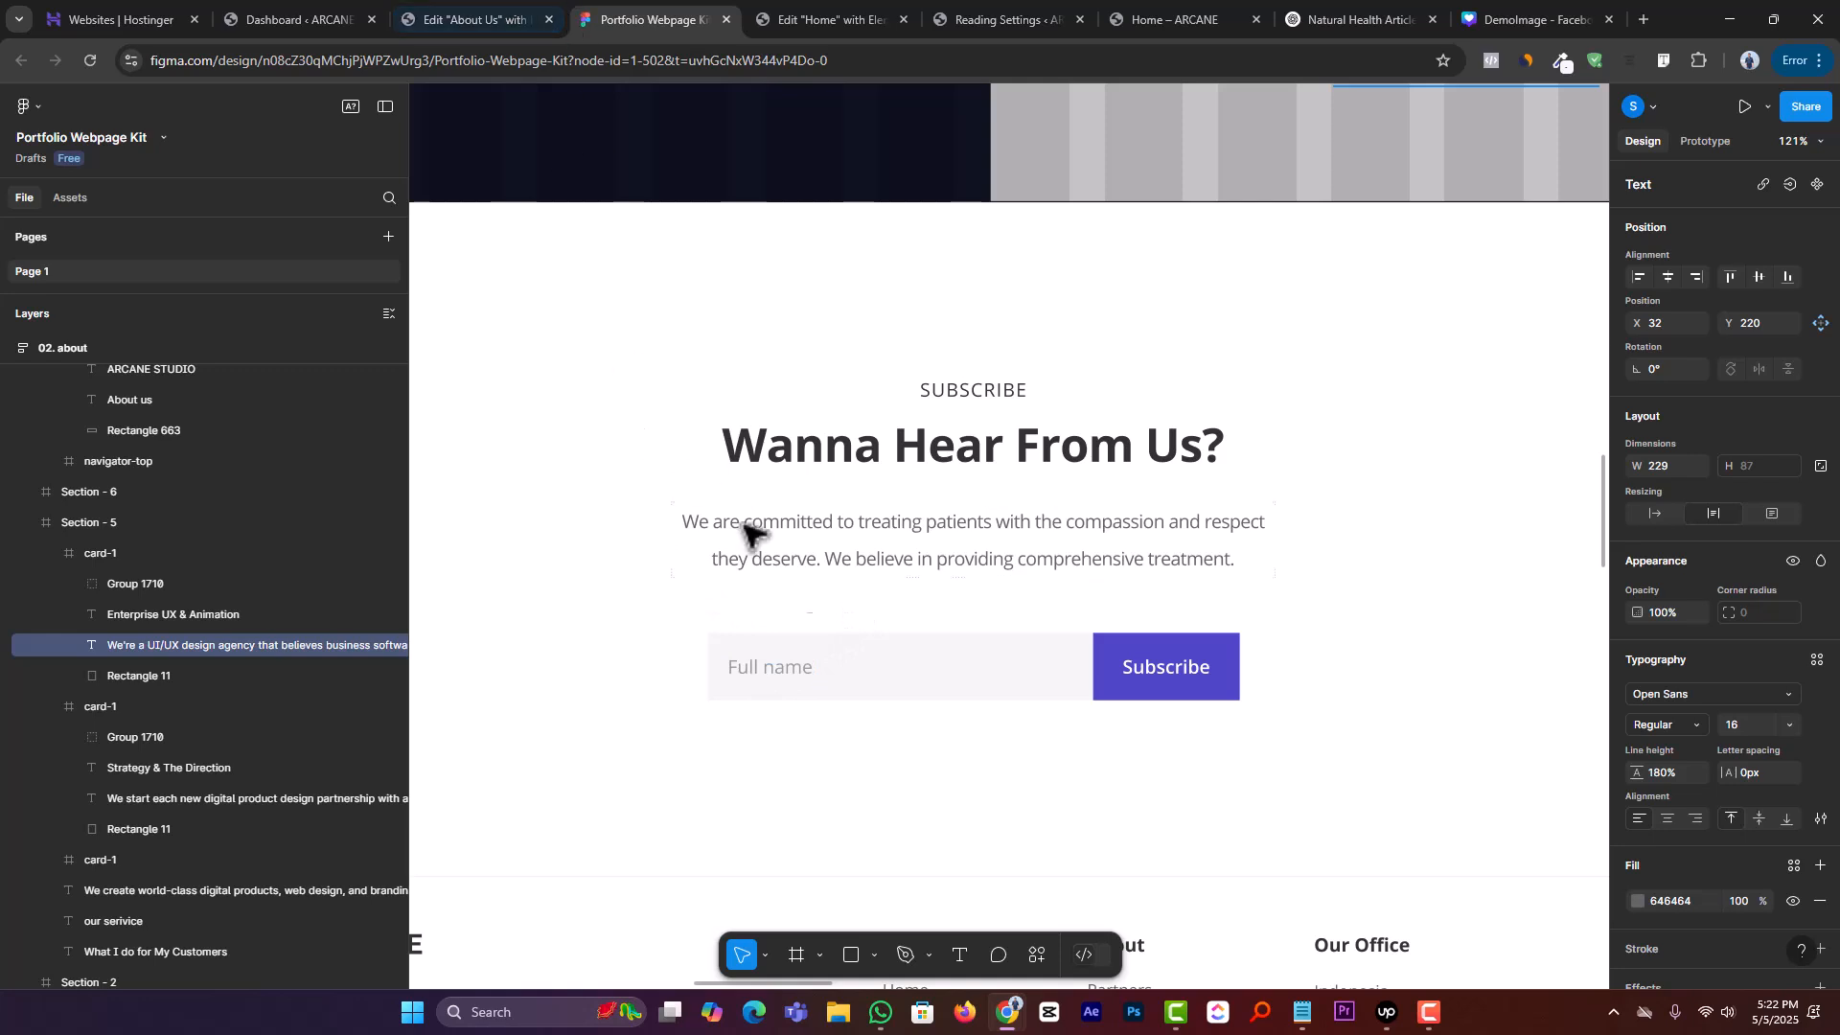
# Inspect the "Full name" placeholder text and the surrounding frame of Figma's subscribe section
pyautogui.doubleClick(781, 668)
pyautogui.press('Escape')
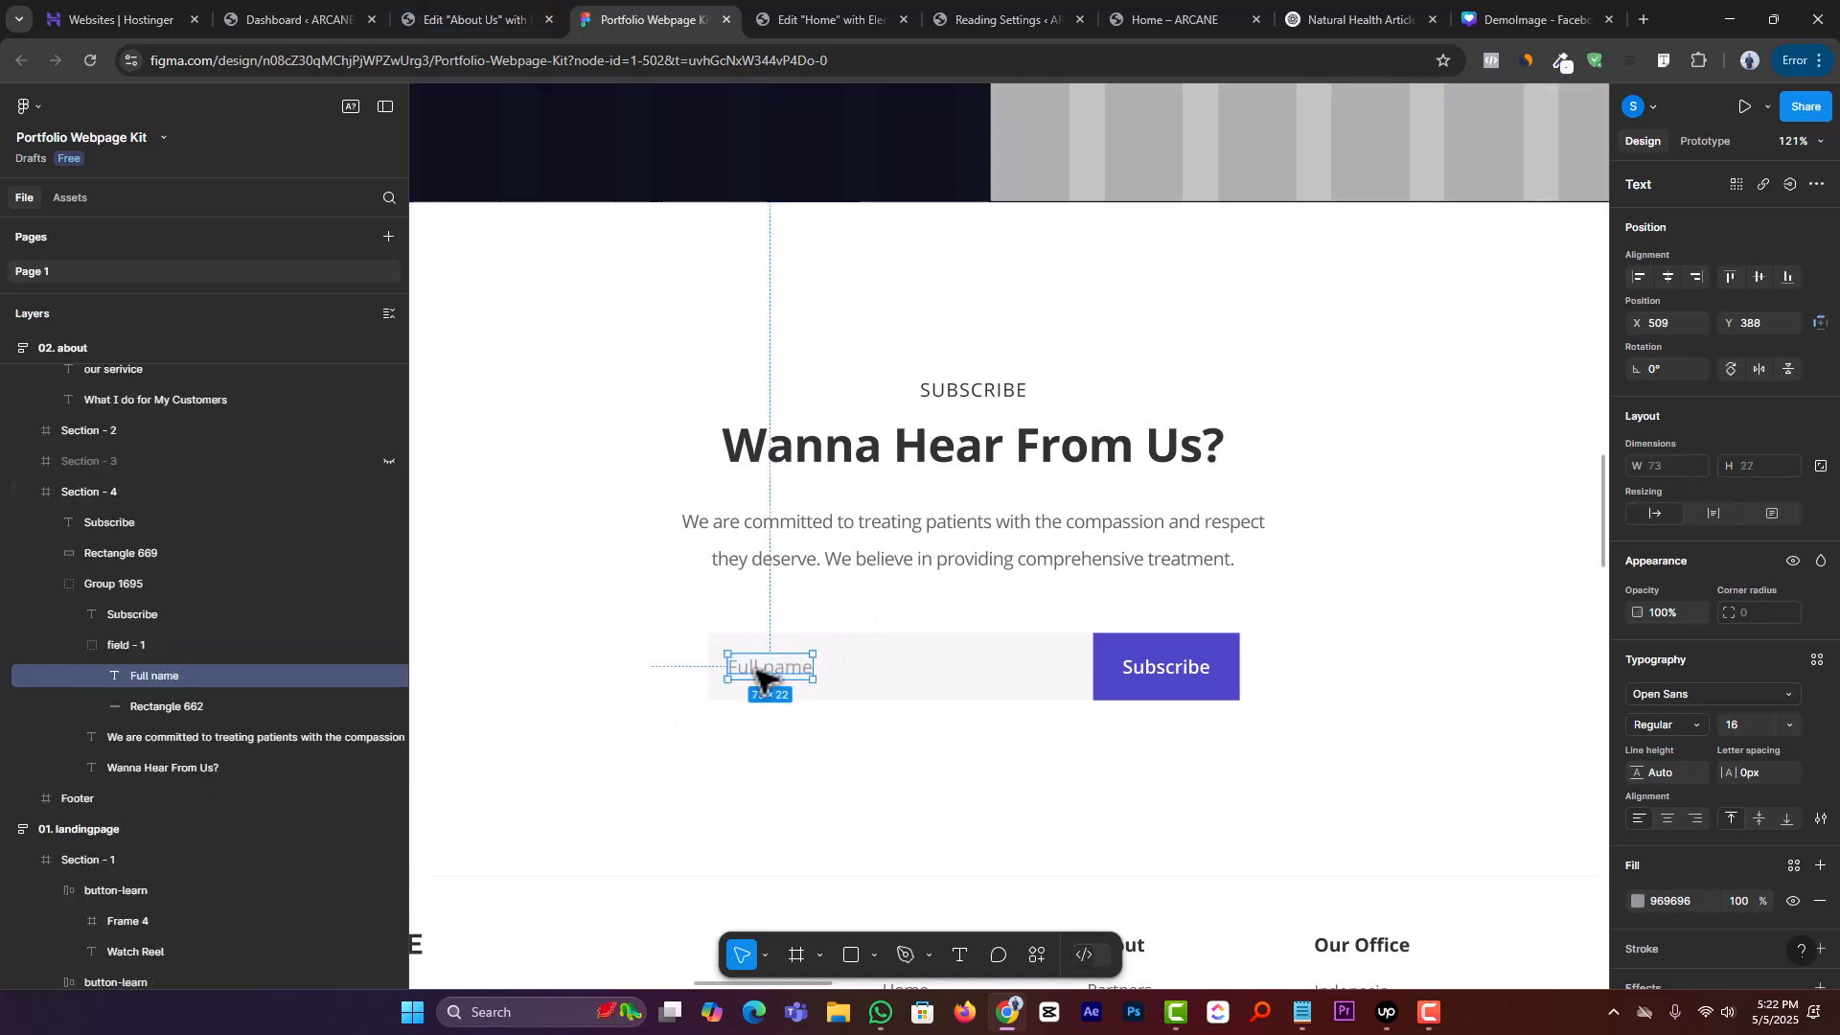
pyautogui.scroll(-2, 793, 624)
pyautogui.click(767, 675)
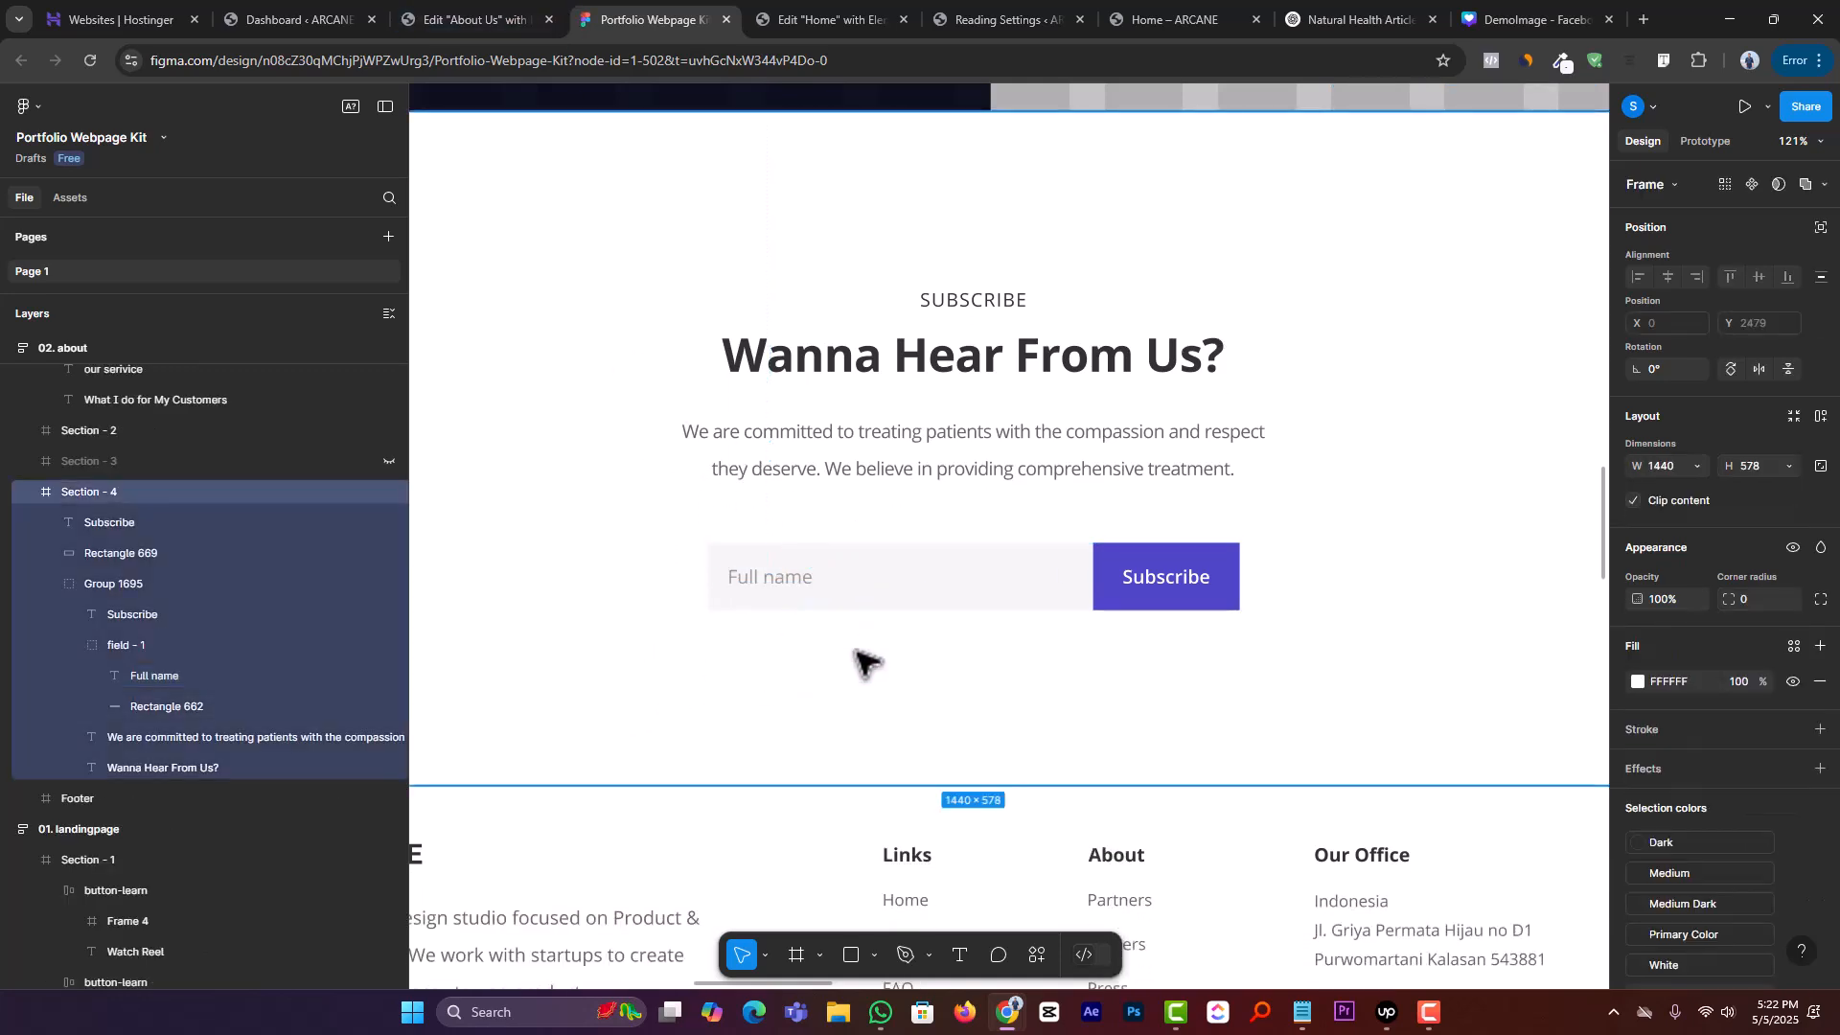
pyautogui.click(474, 19)
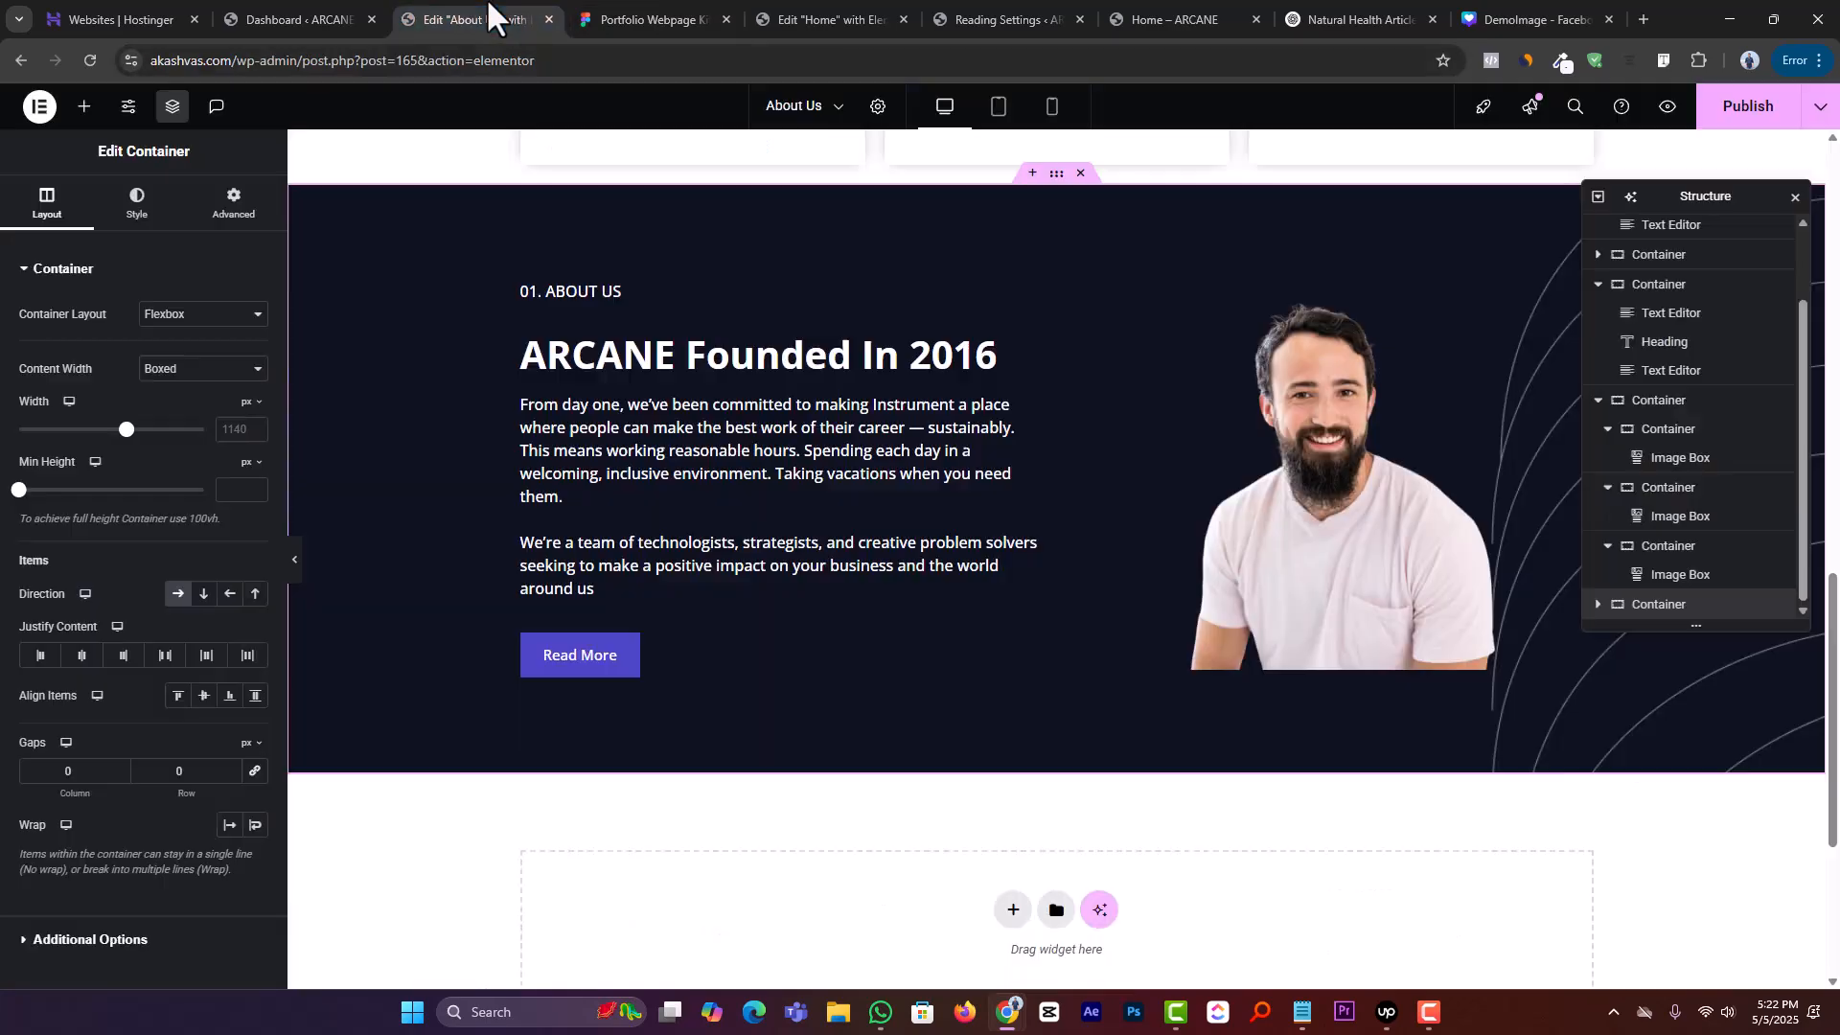
pyautogui.scroll(-3, 958, 575)
pyautogui.click(1005, 625)
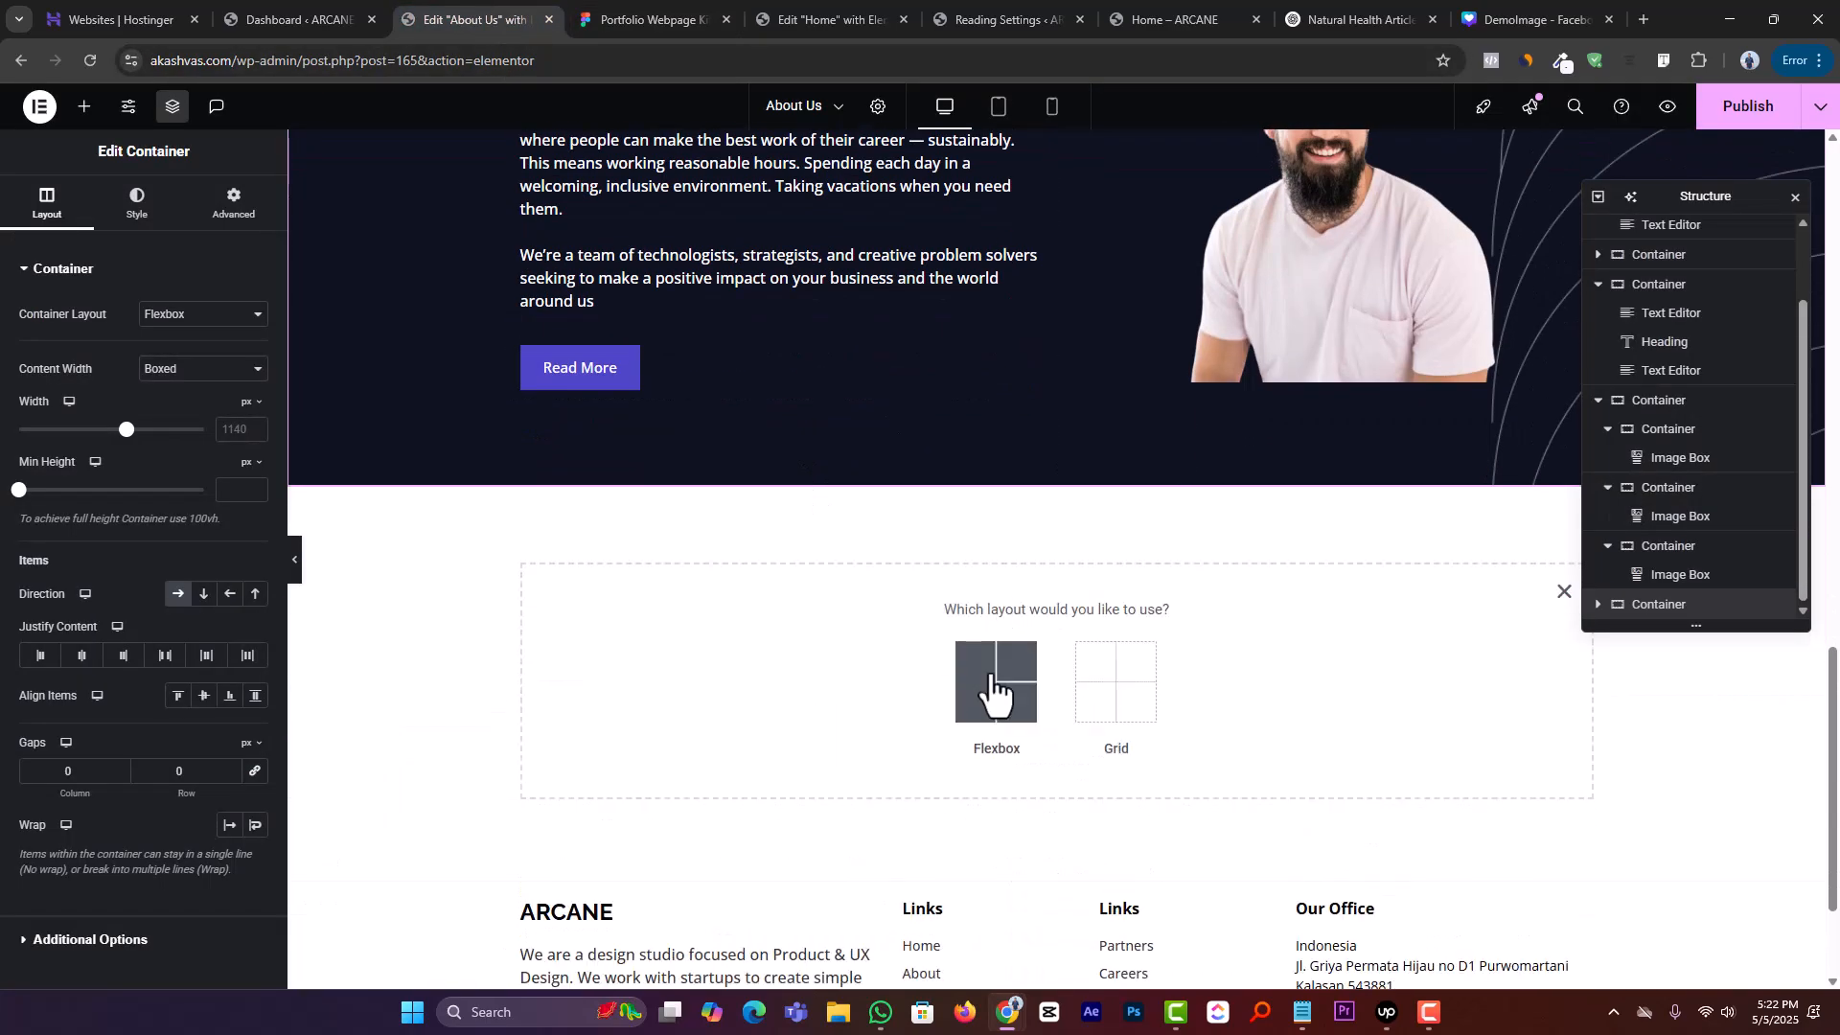
pyautogui.click(996, 676)
pyautogui.click(815, 665)
pyautogui.click(675, 15)
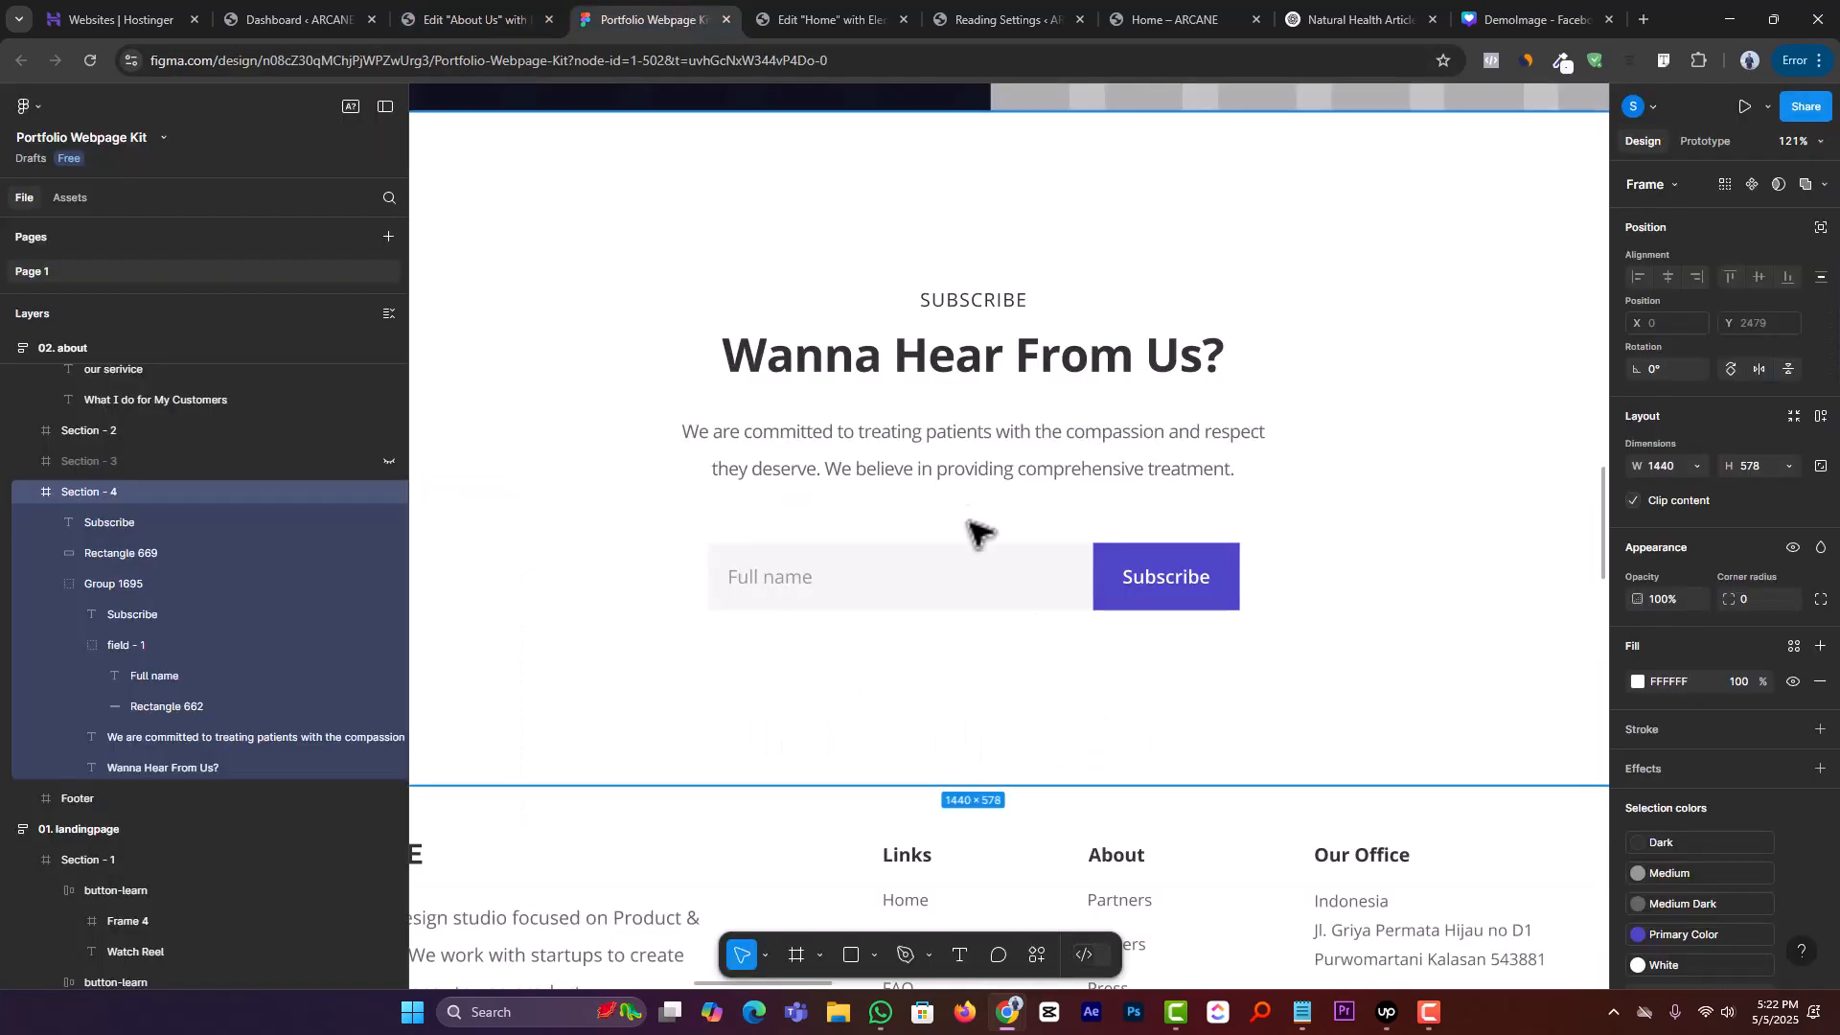
pyautogui.click(475, 19)
pyautogui.scroll(5, 957, 445)
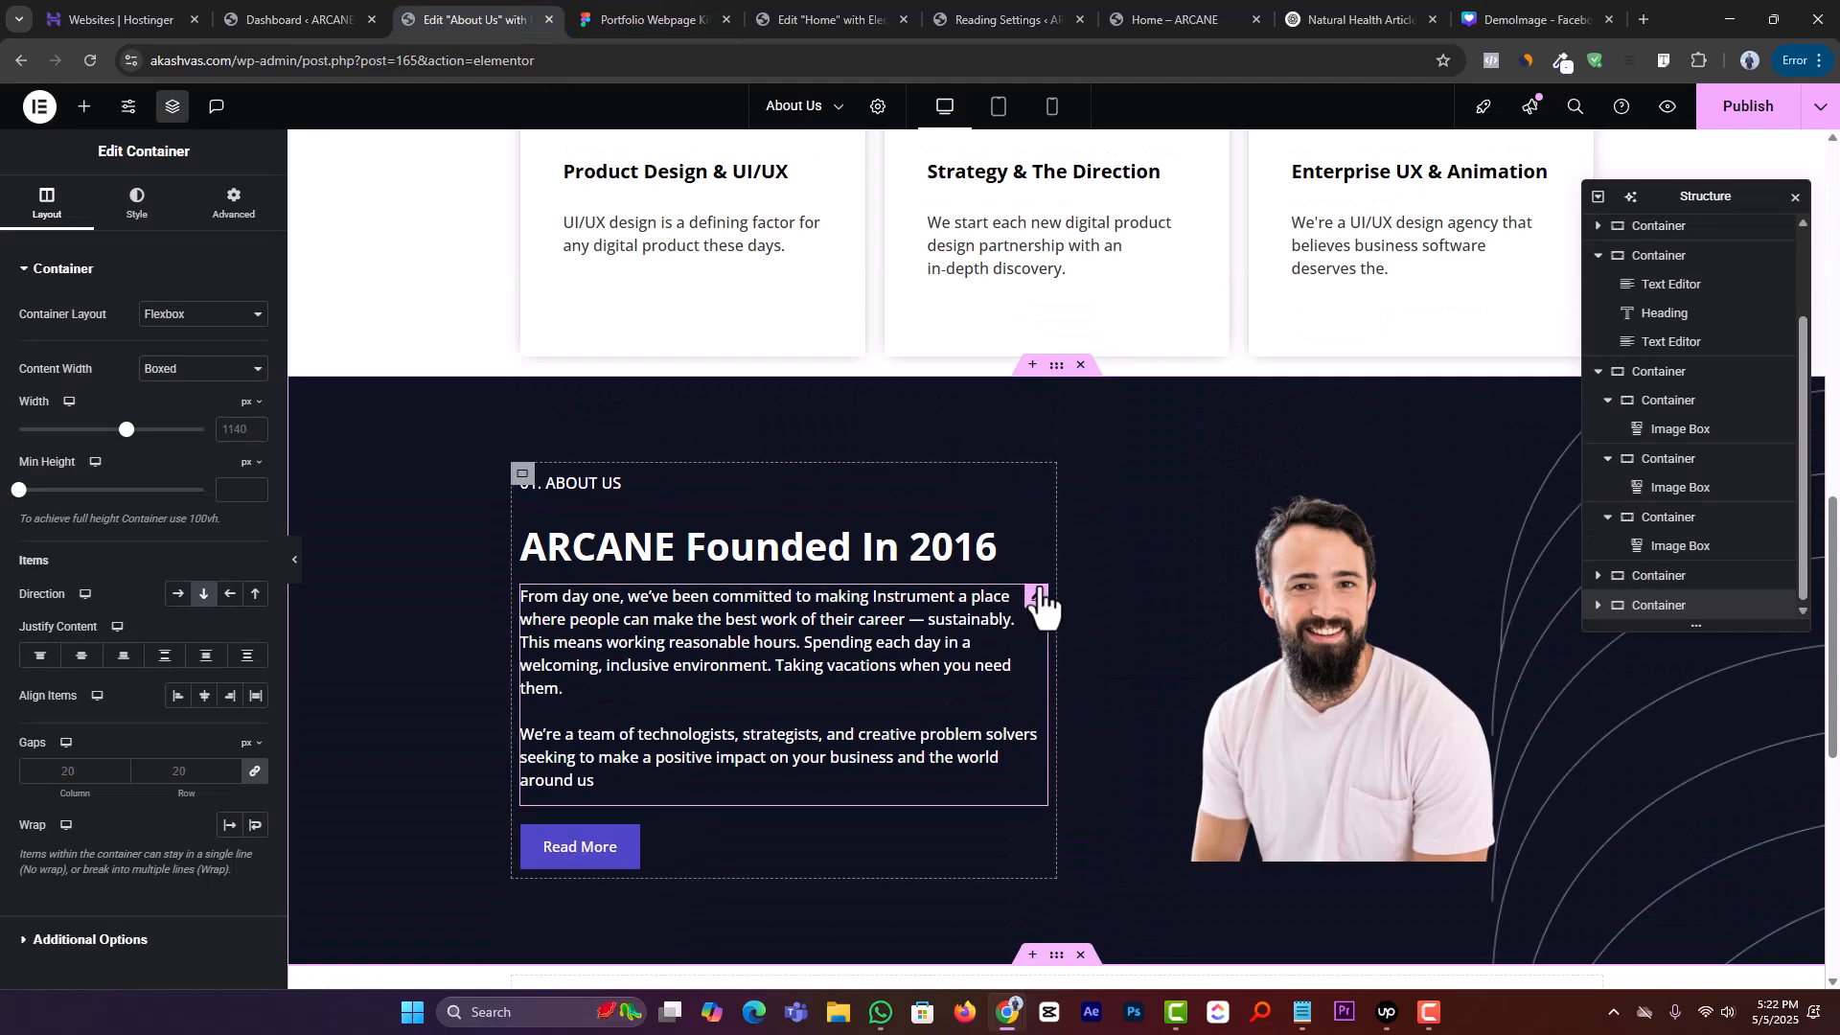
pyautogui.scroll(8, 1039, 586)
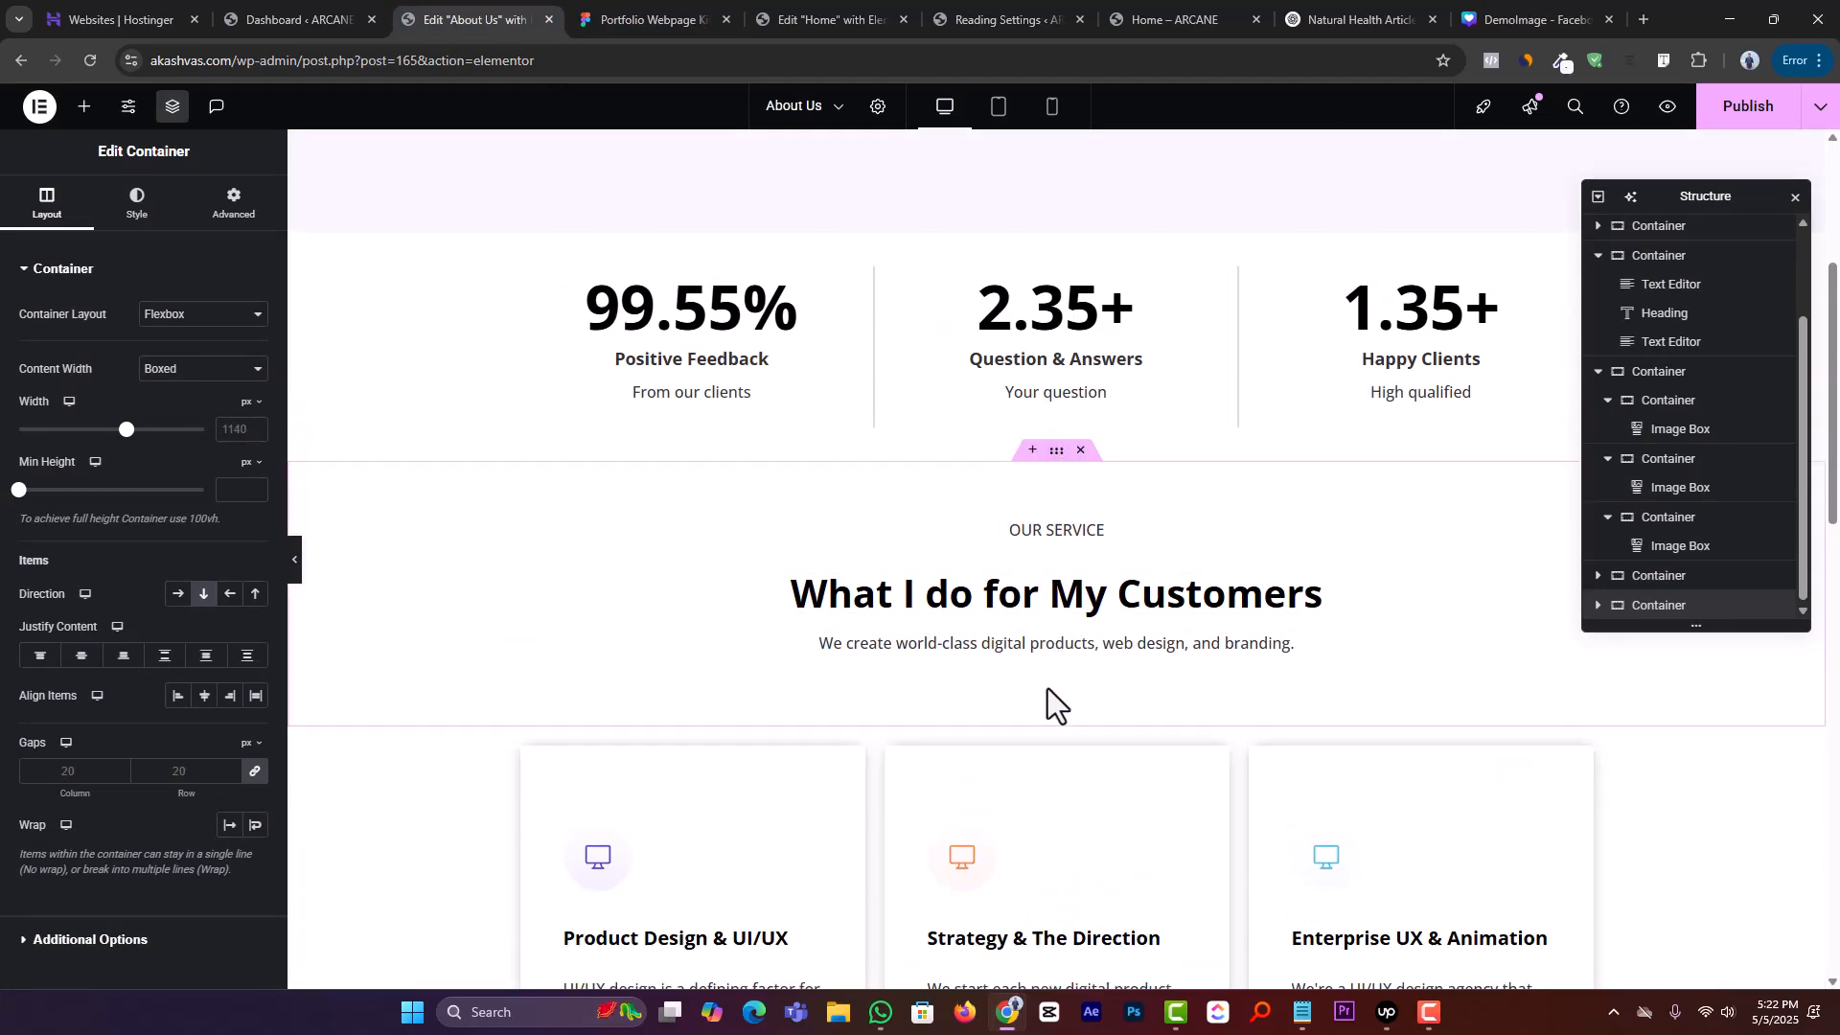
pyautogui.scroll(-9, 1059, 537)
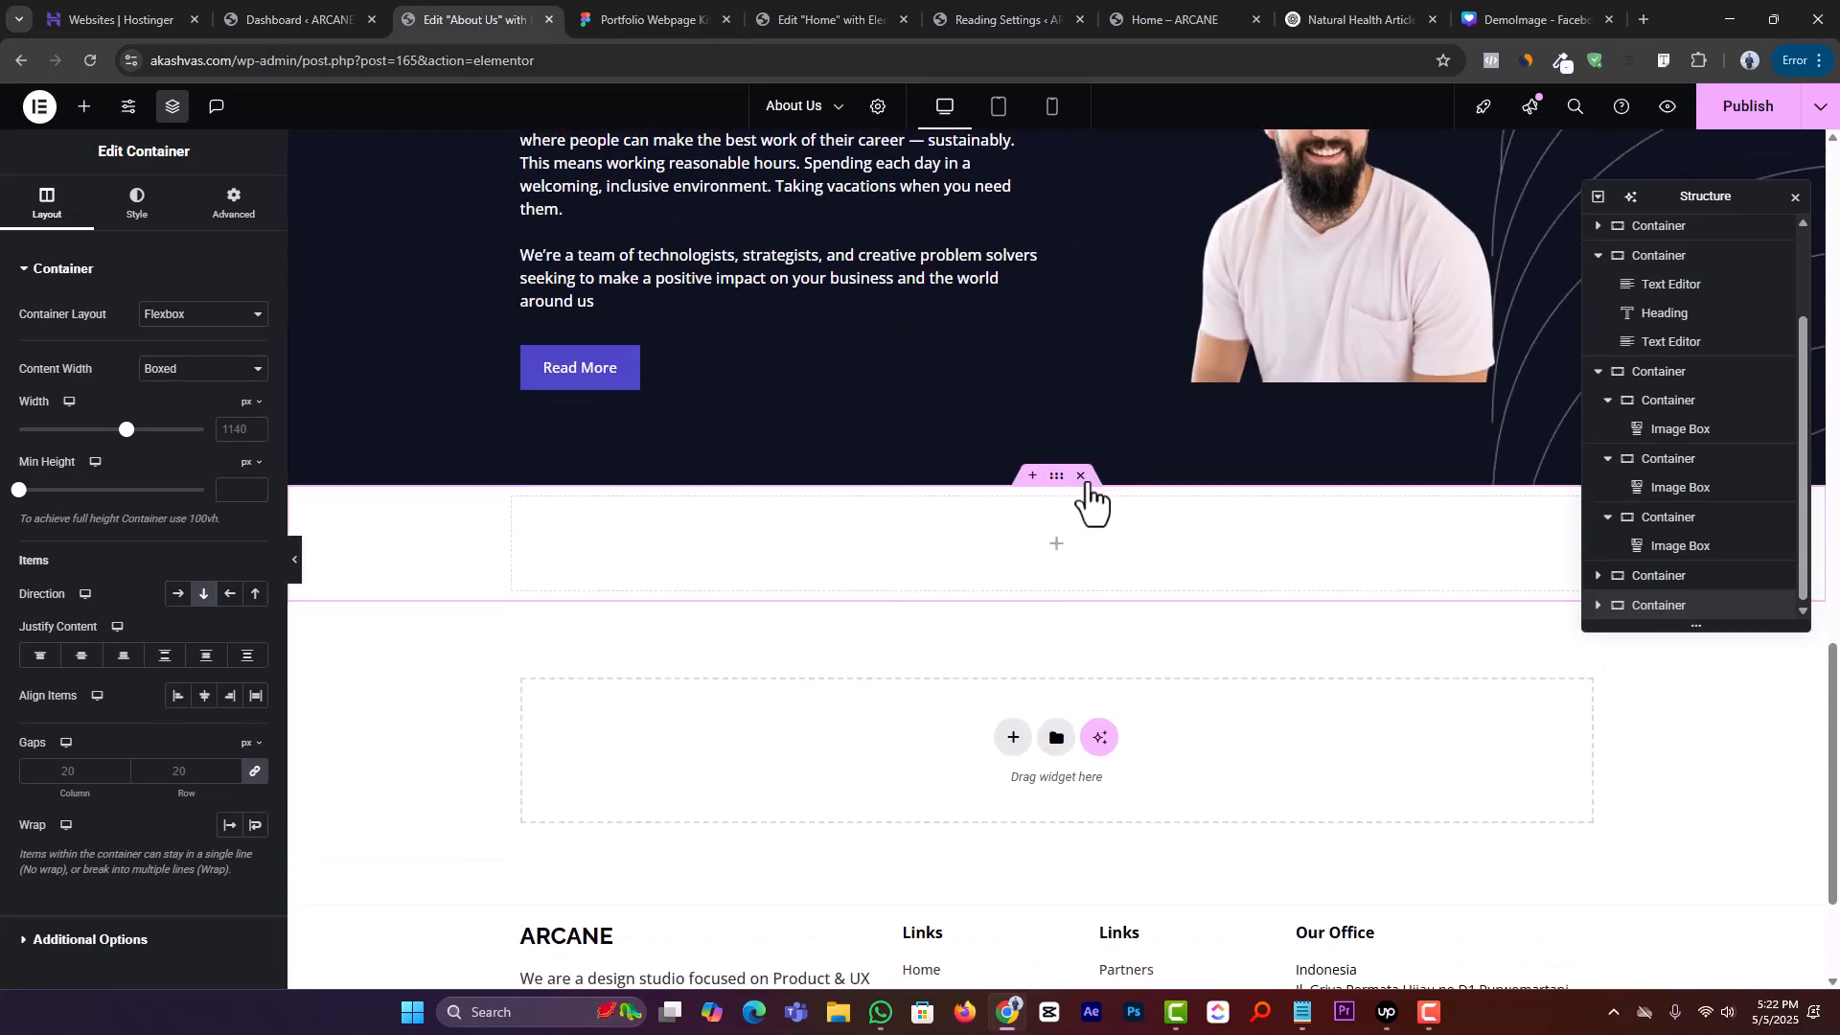
pyautogui.click(1082, 477)
# Duplicate the "What I do for My Customers" heading container and move the copy below the dark ARCANE section
pyautogui.scroll(6, 1112, 609)
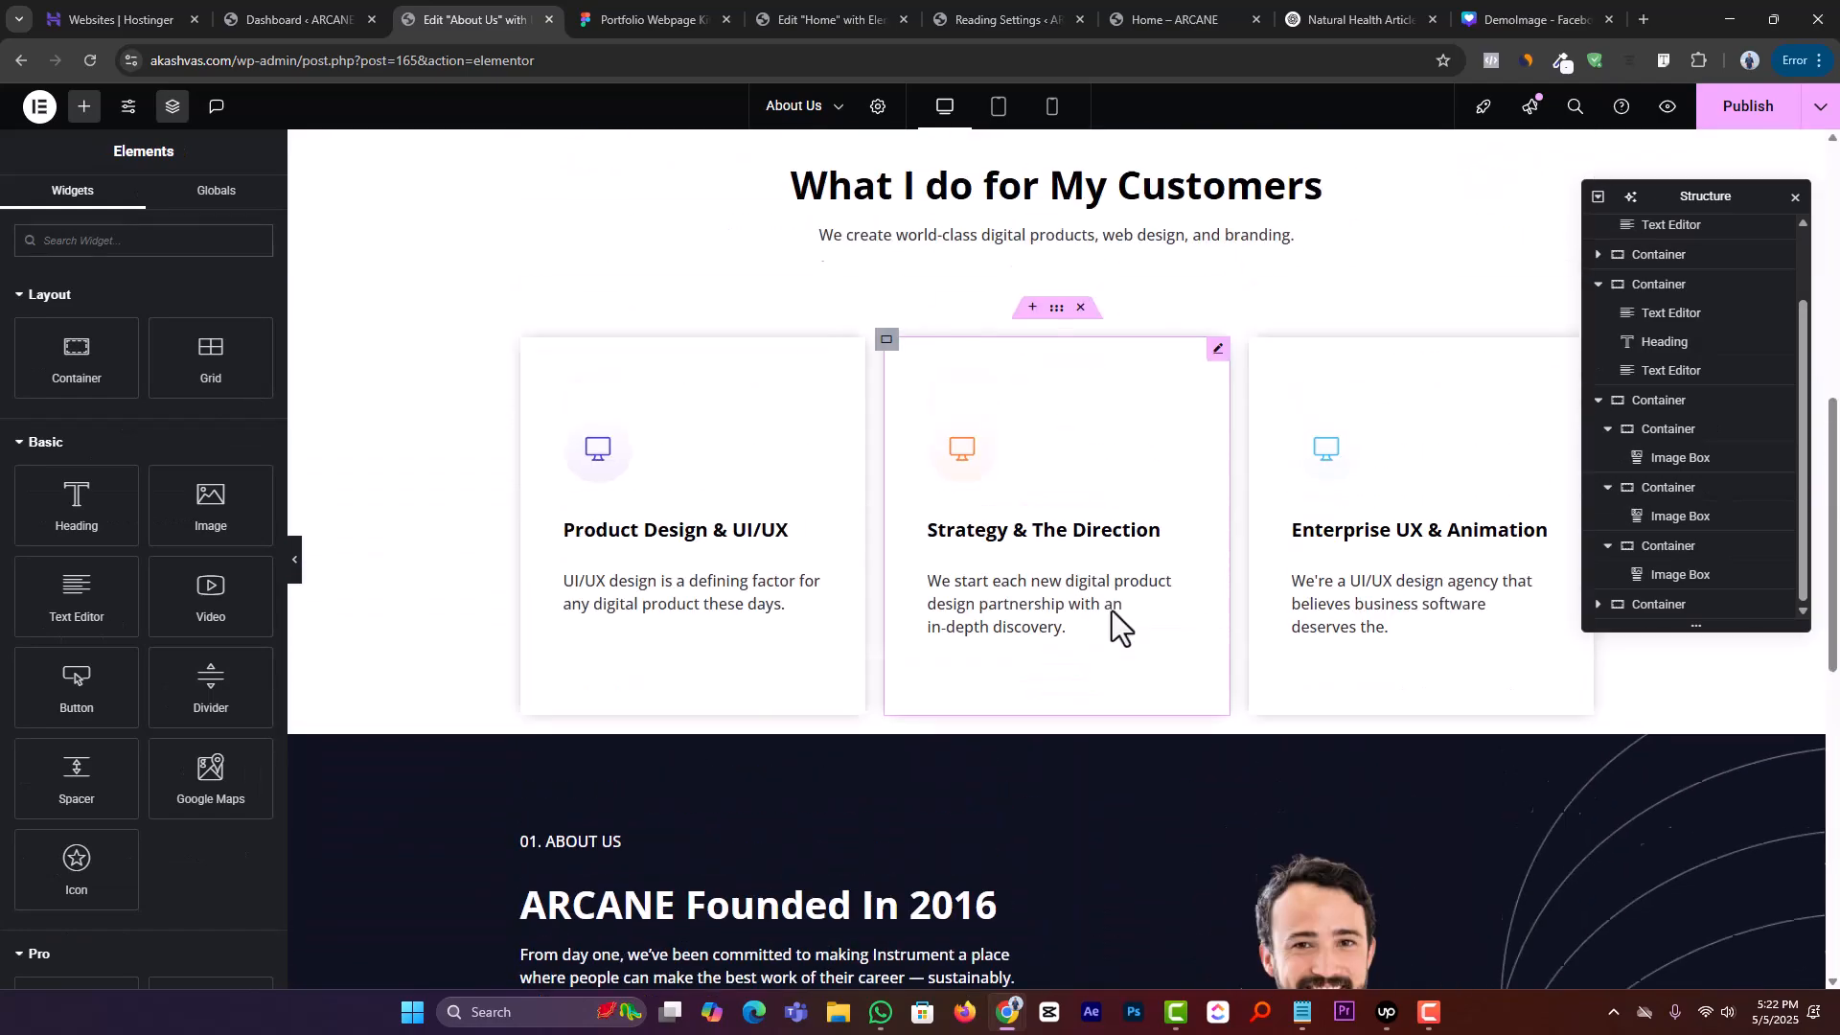
pyautogui.click(1056, 354)
pyautogui.hotkey('ctrl', 'd')
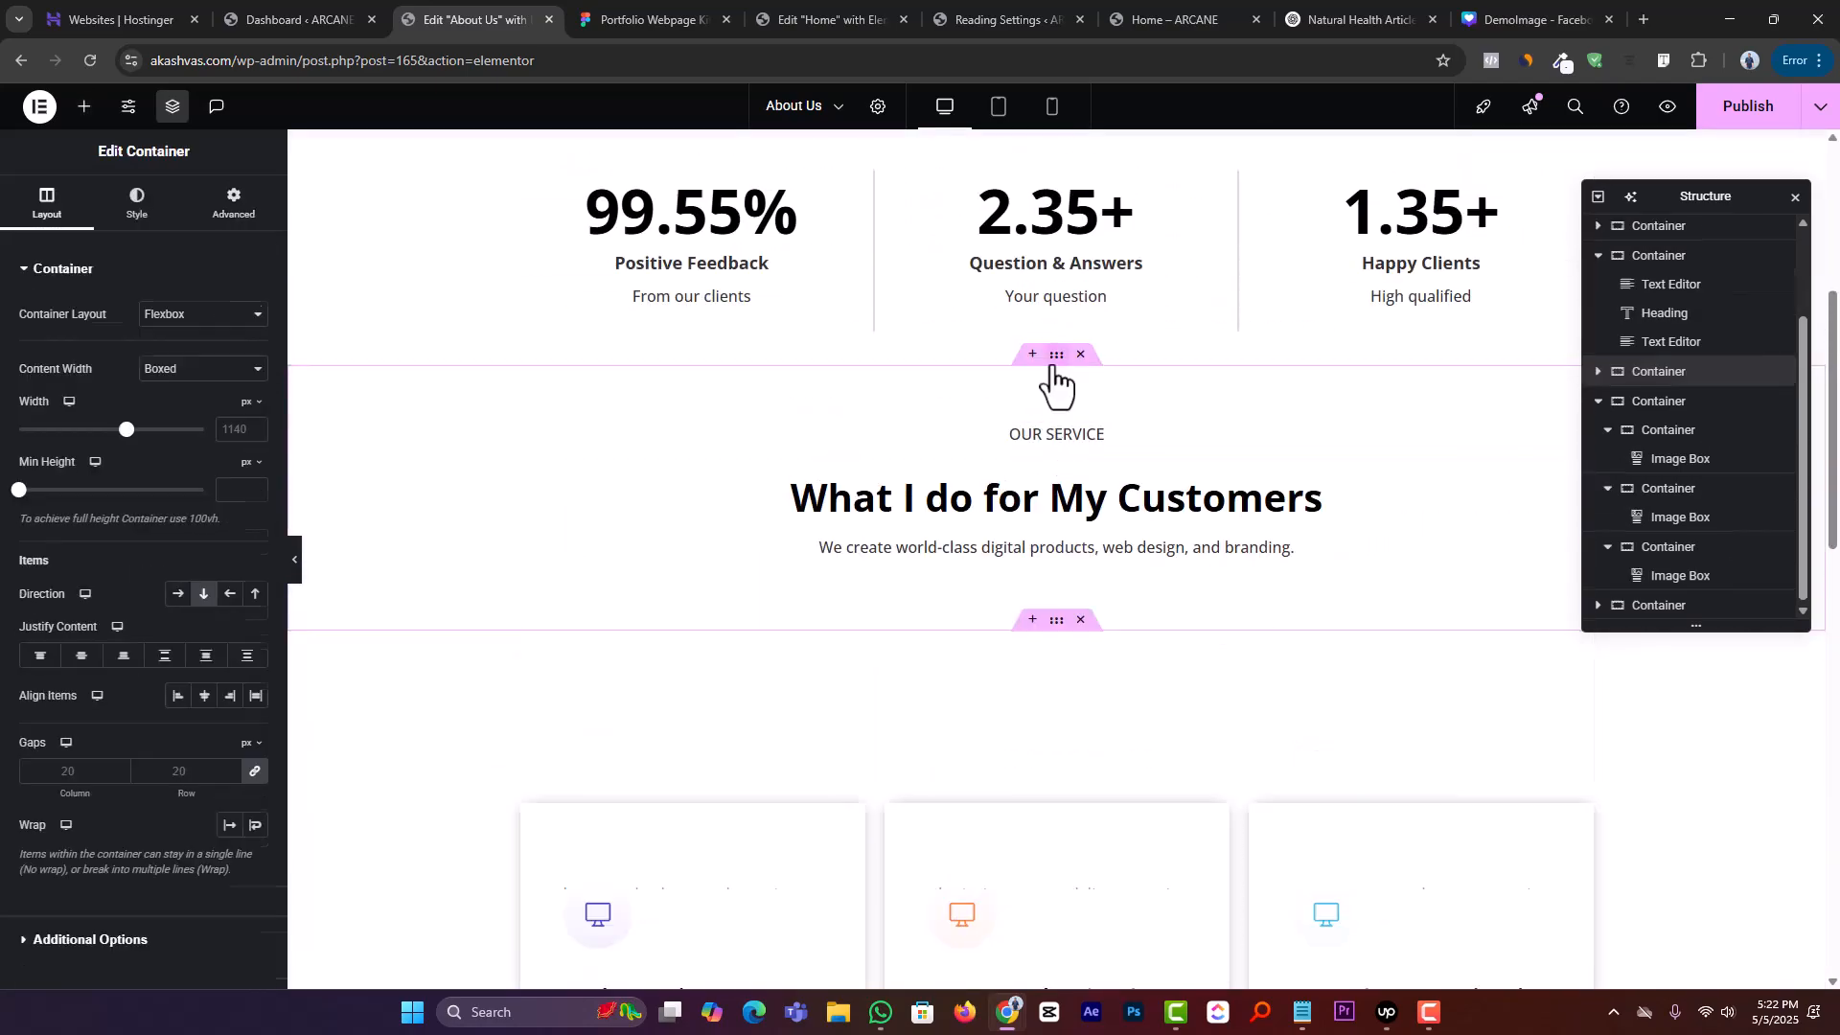
pyautogui.scroll(-4, 1085, 434)
pyautogui.moveTo(1057, 239); pyautogui.dragTo(1016, 838)
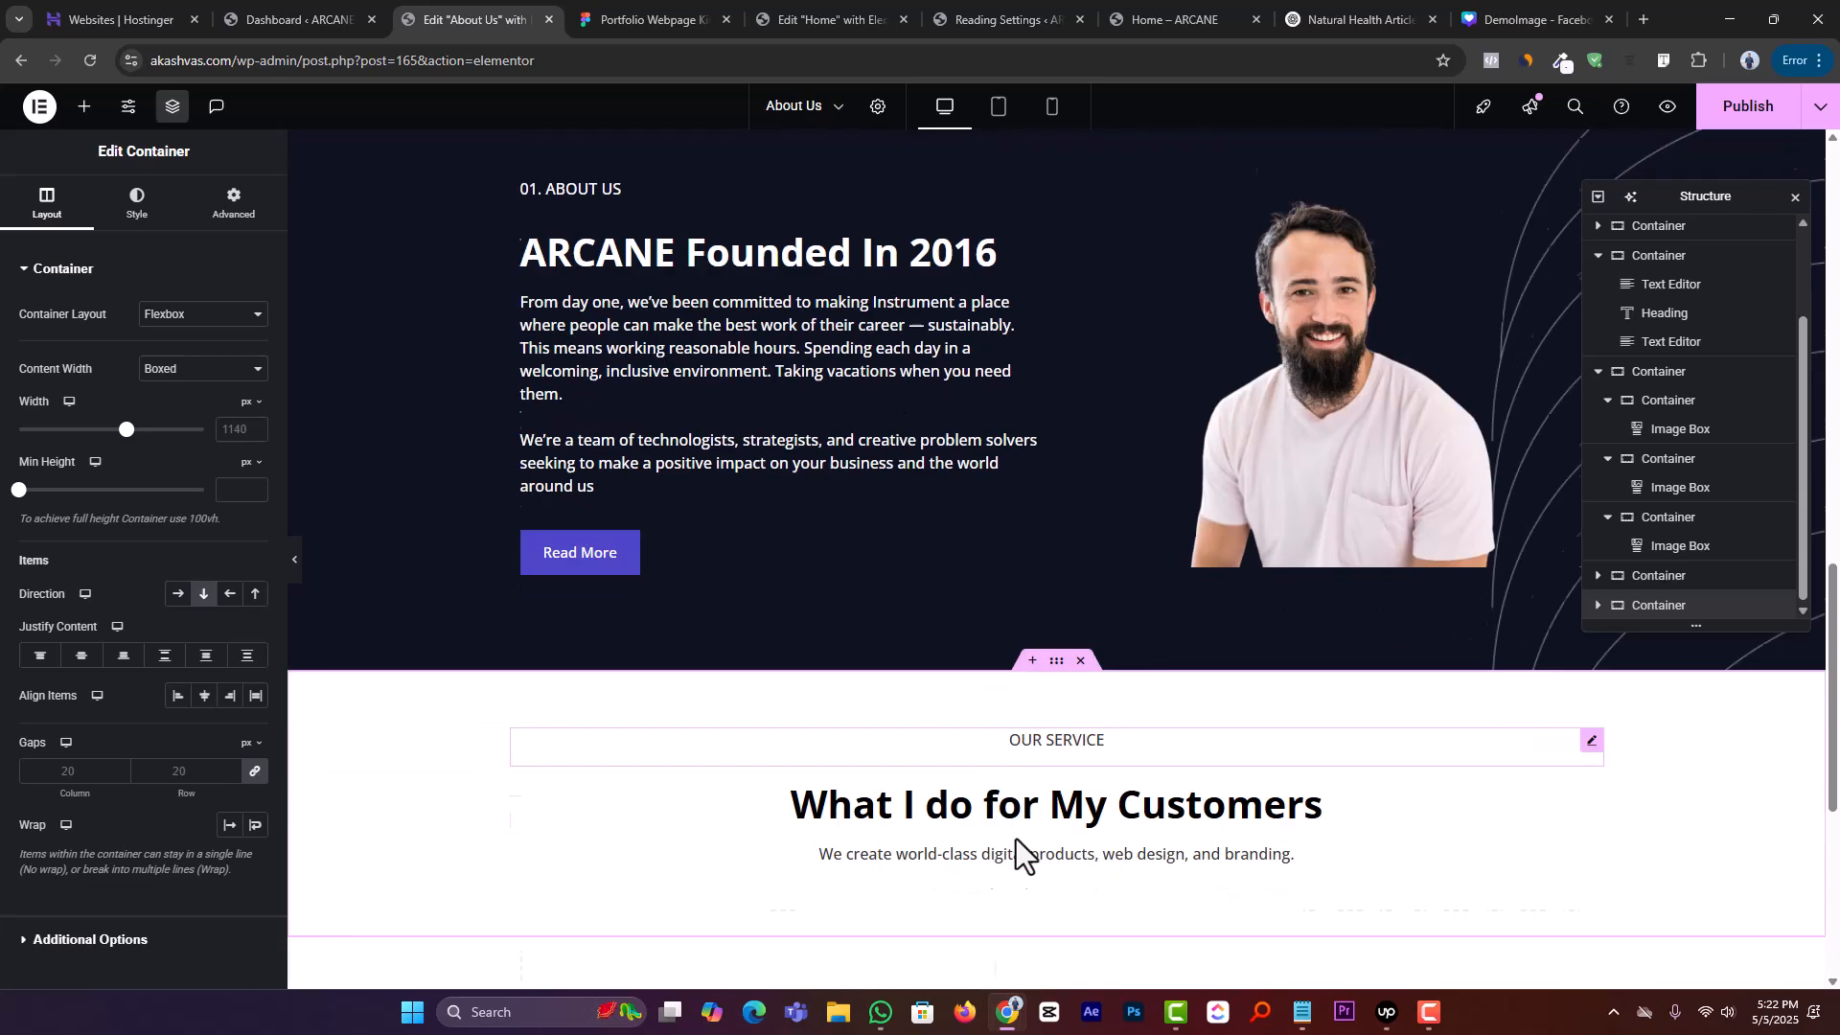
# Replace the small "our service" label in the duplicated container with "Subscribe", as in the Figma design
pyautogui.scroll(-3, 1160, 460)
pyautogui.click(1025, 458)
pyautogui.click(653, 21)
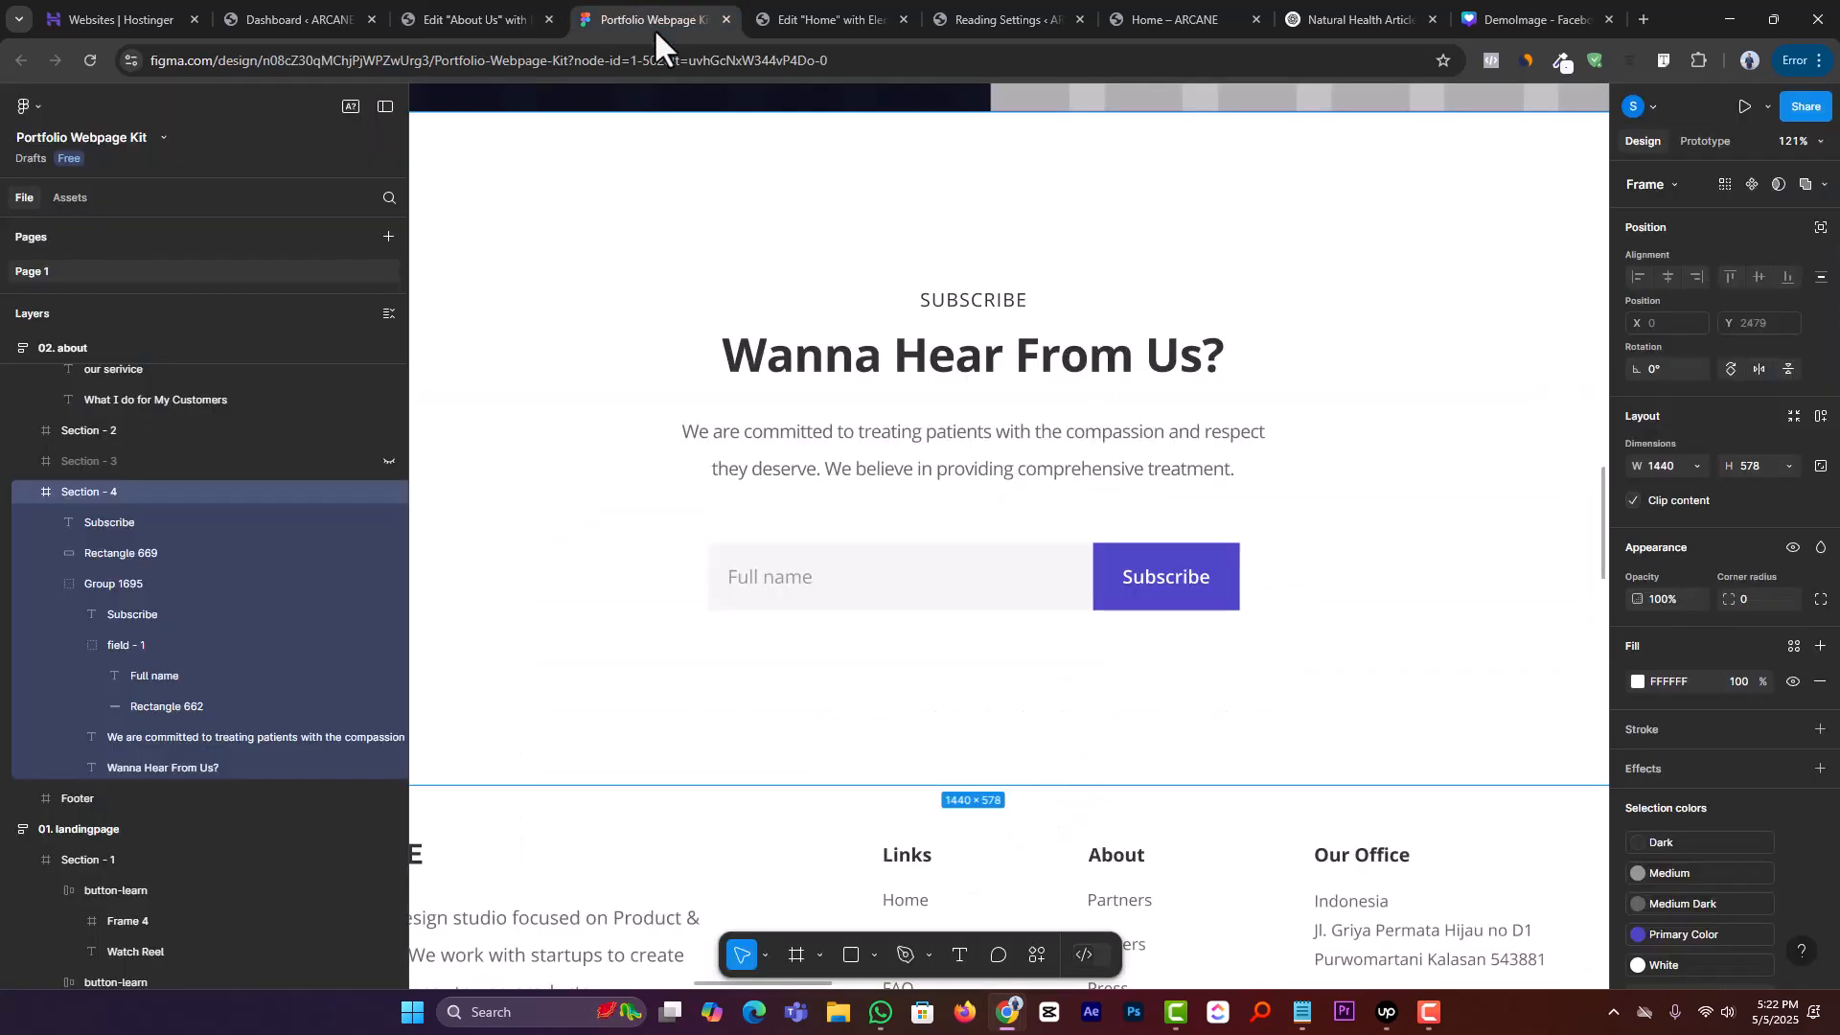
pyautogui.doubleClick(997, 302)
pyautogui.click(474, 19)
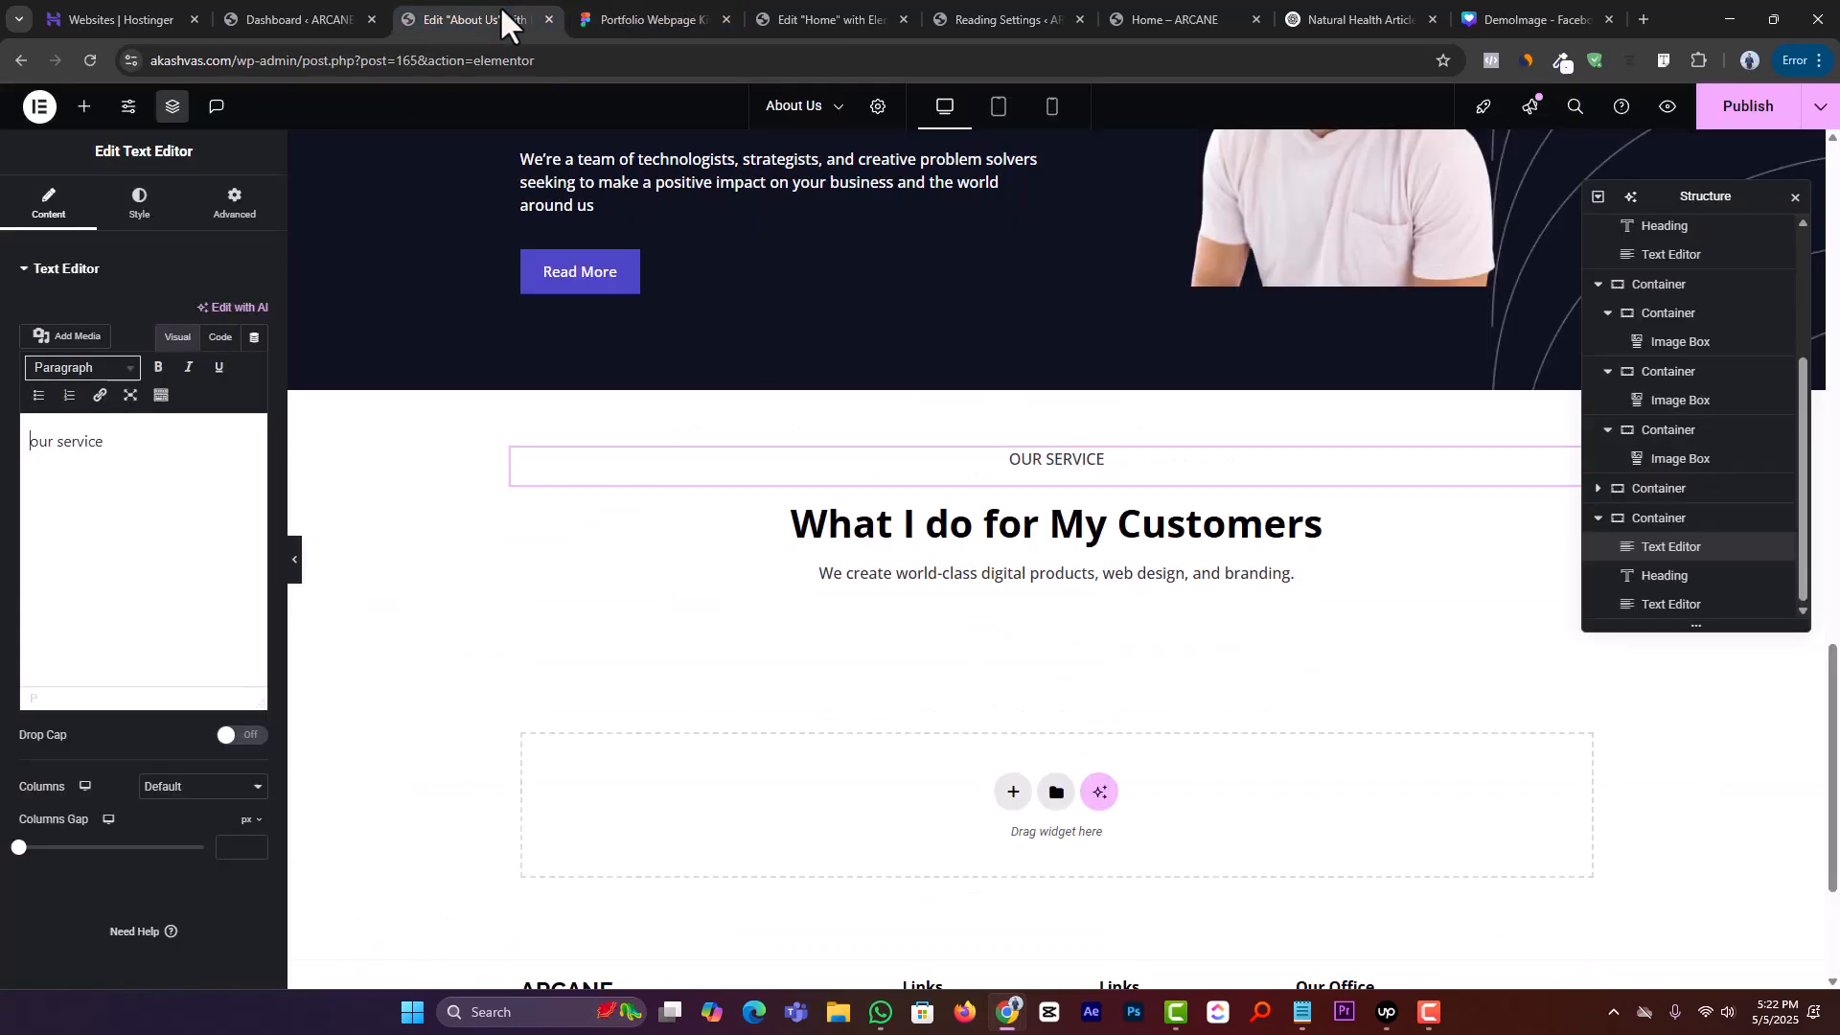
pyautogui.tripleClick(175, 443)
pyautogui.write('Subscribe')
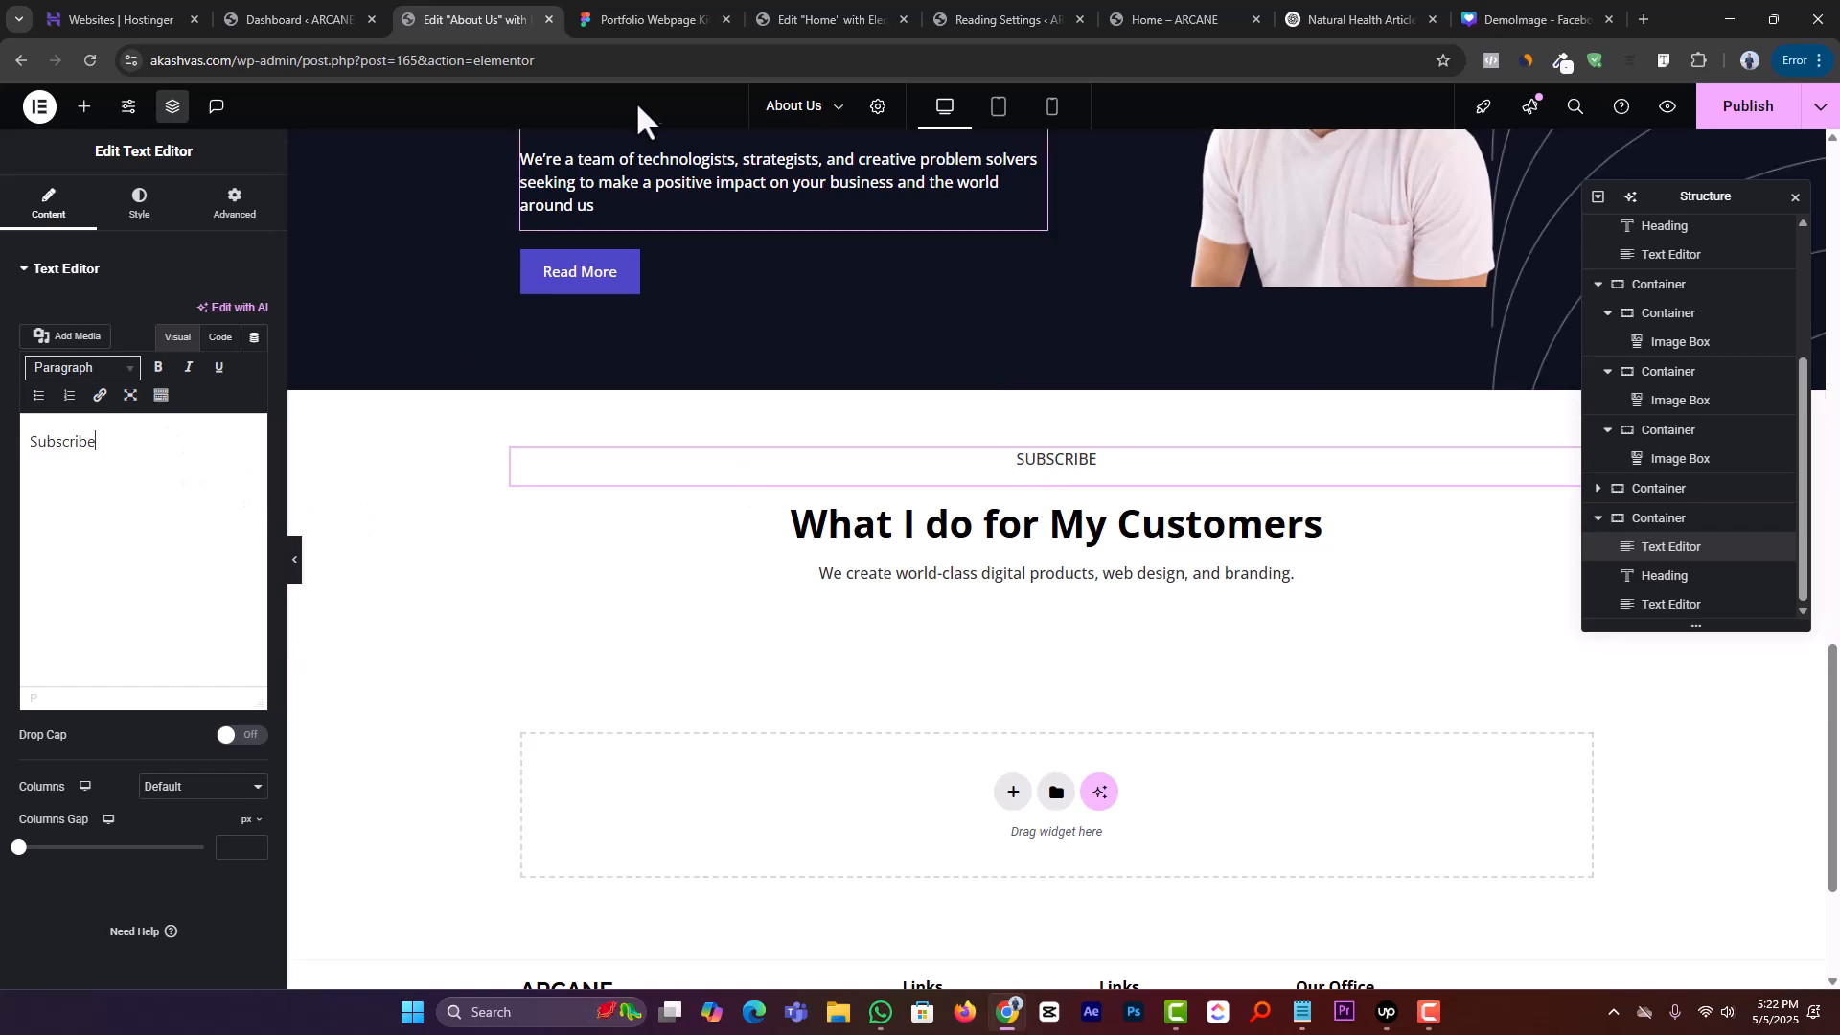
# Copy "Wanna Hear From Us?" from Figma and use it as the duplicated container's heading on the About Us page
pyautogui.click(652, 21)
pyautogui.doubleClick(972, 342)
pyautogui.hotkey('ctrl', 'a')
pyautogui.hotkey('ctrl', 'c')
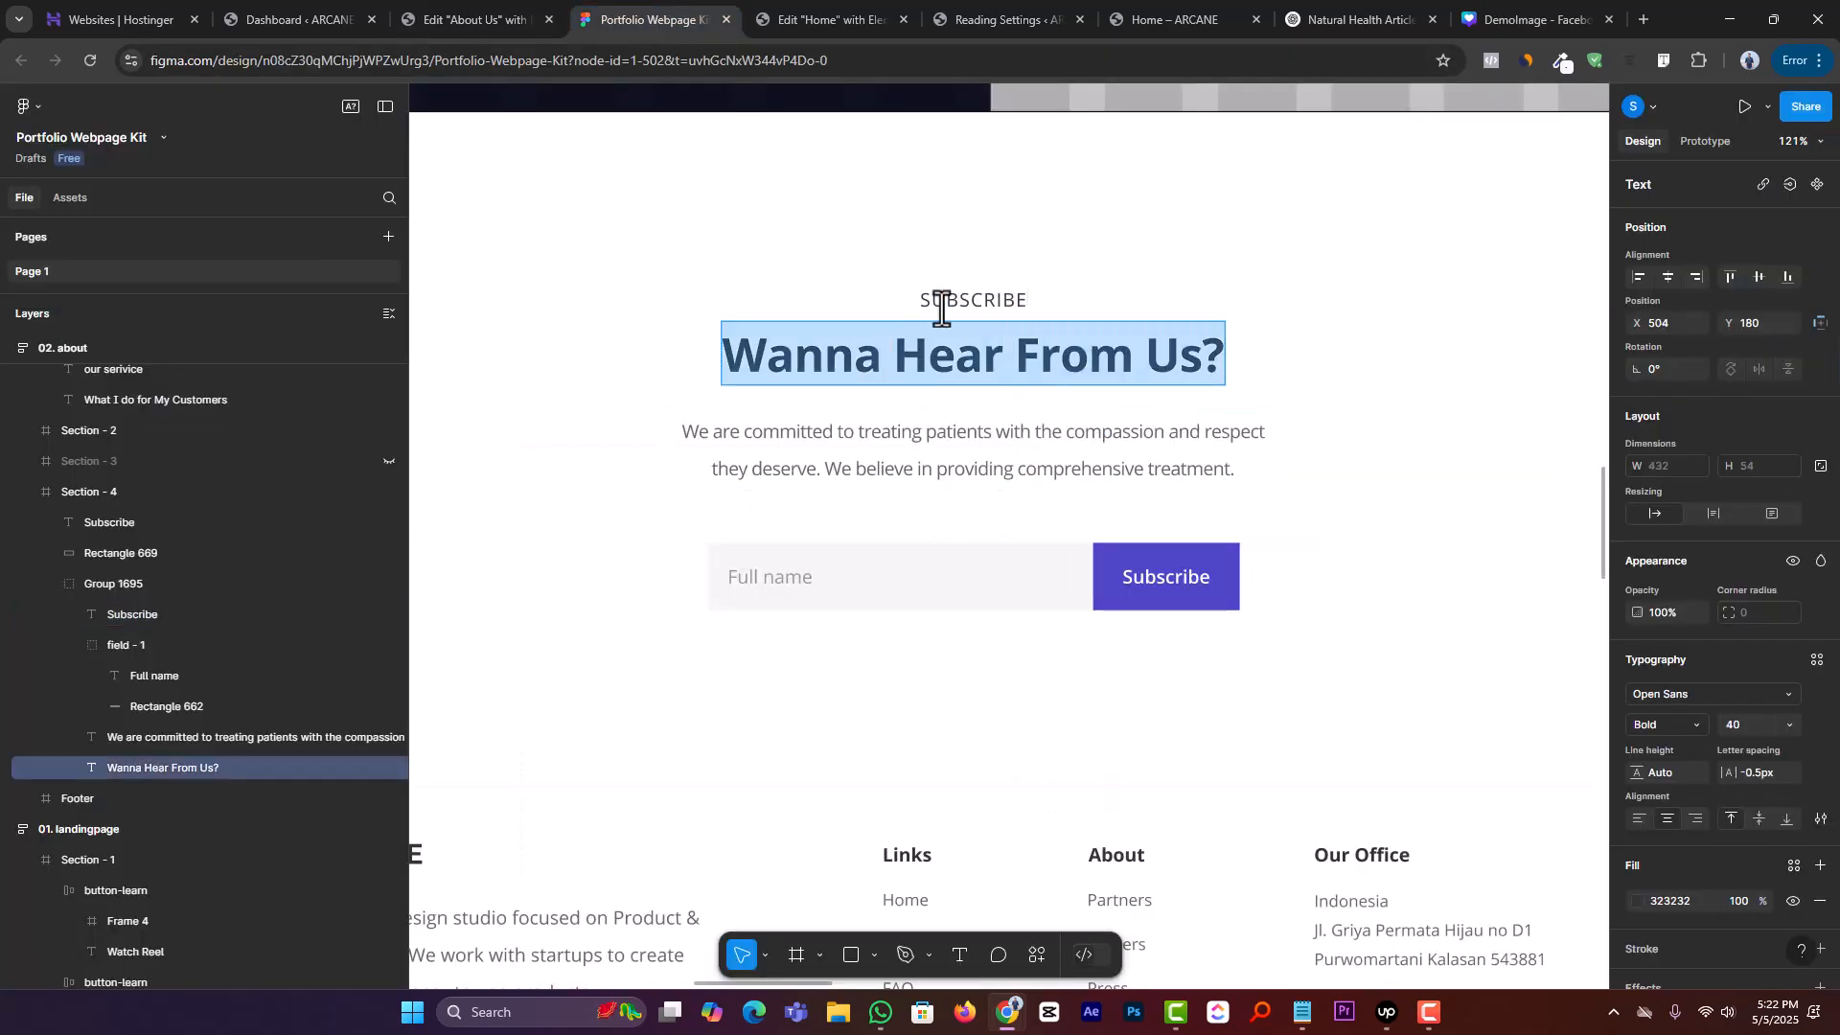
pyautogui.click(474, 19)
pyautogui.click(834, 525)
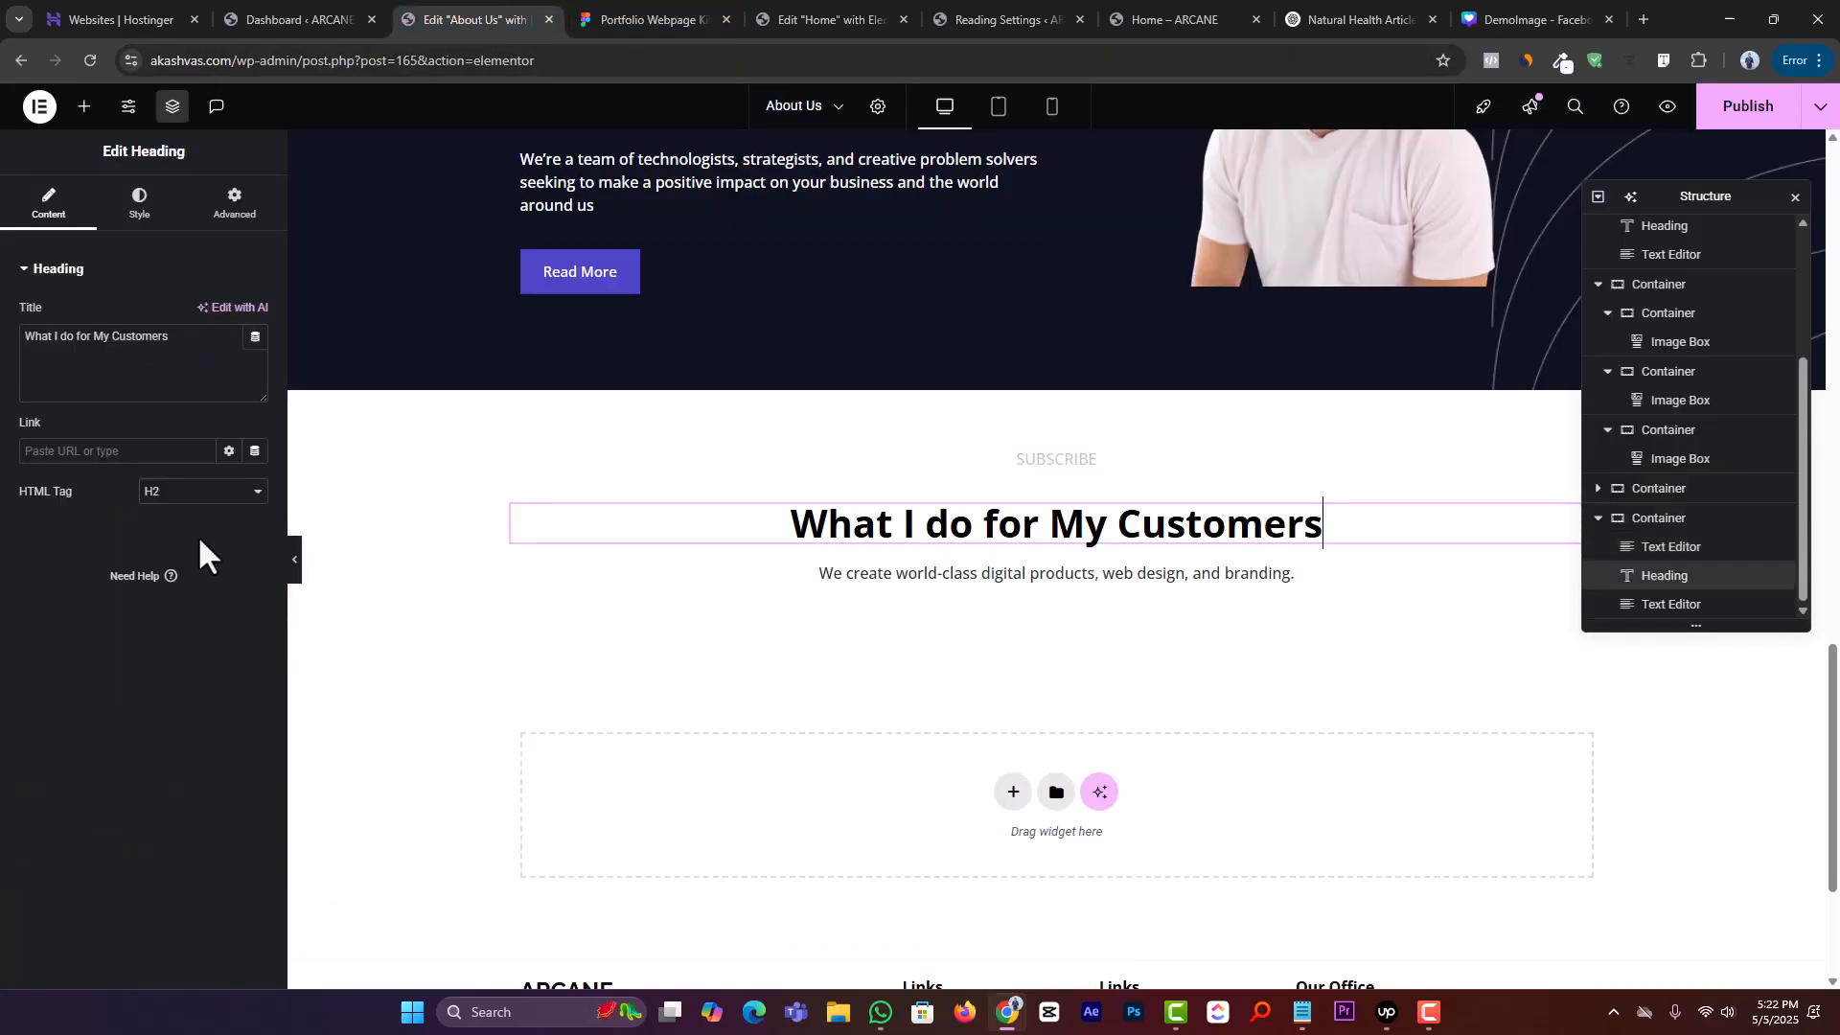
pyautogui.tripleClick(185, 379)
pyautogui.hotkey('ctrl', 'v')
# Copy Figma's paragraph starting "We are committed to treating patients" and replace the duplicated container's description text with it
pyautogui.click(648, 21)
pyautogui.doubleClick(931, 426)
pyautogui.hotkey('ctrl', 'a')
pyautogui.hotkey('ctrl', 'c')
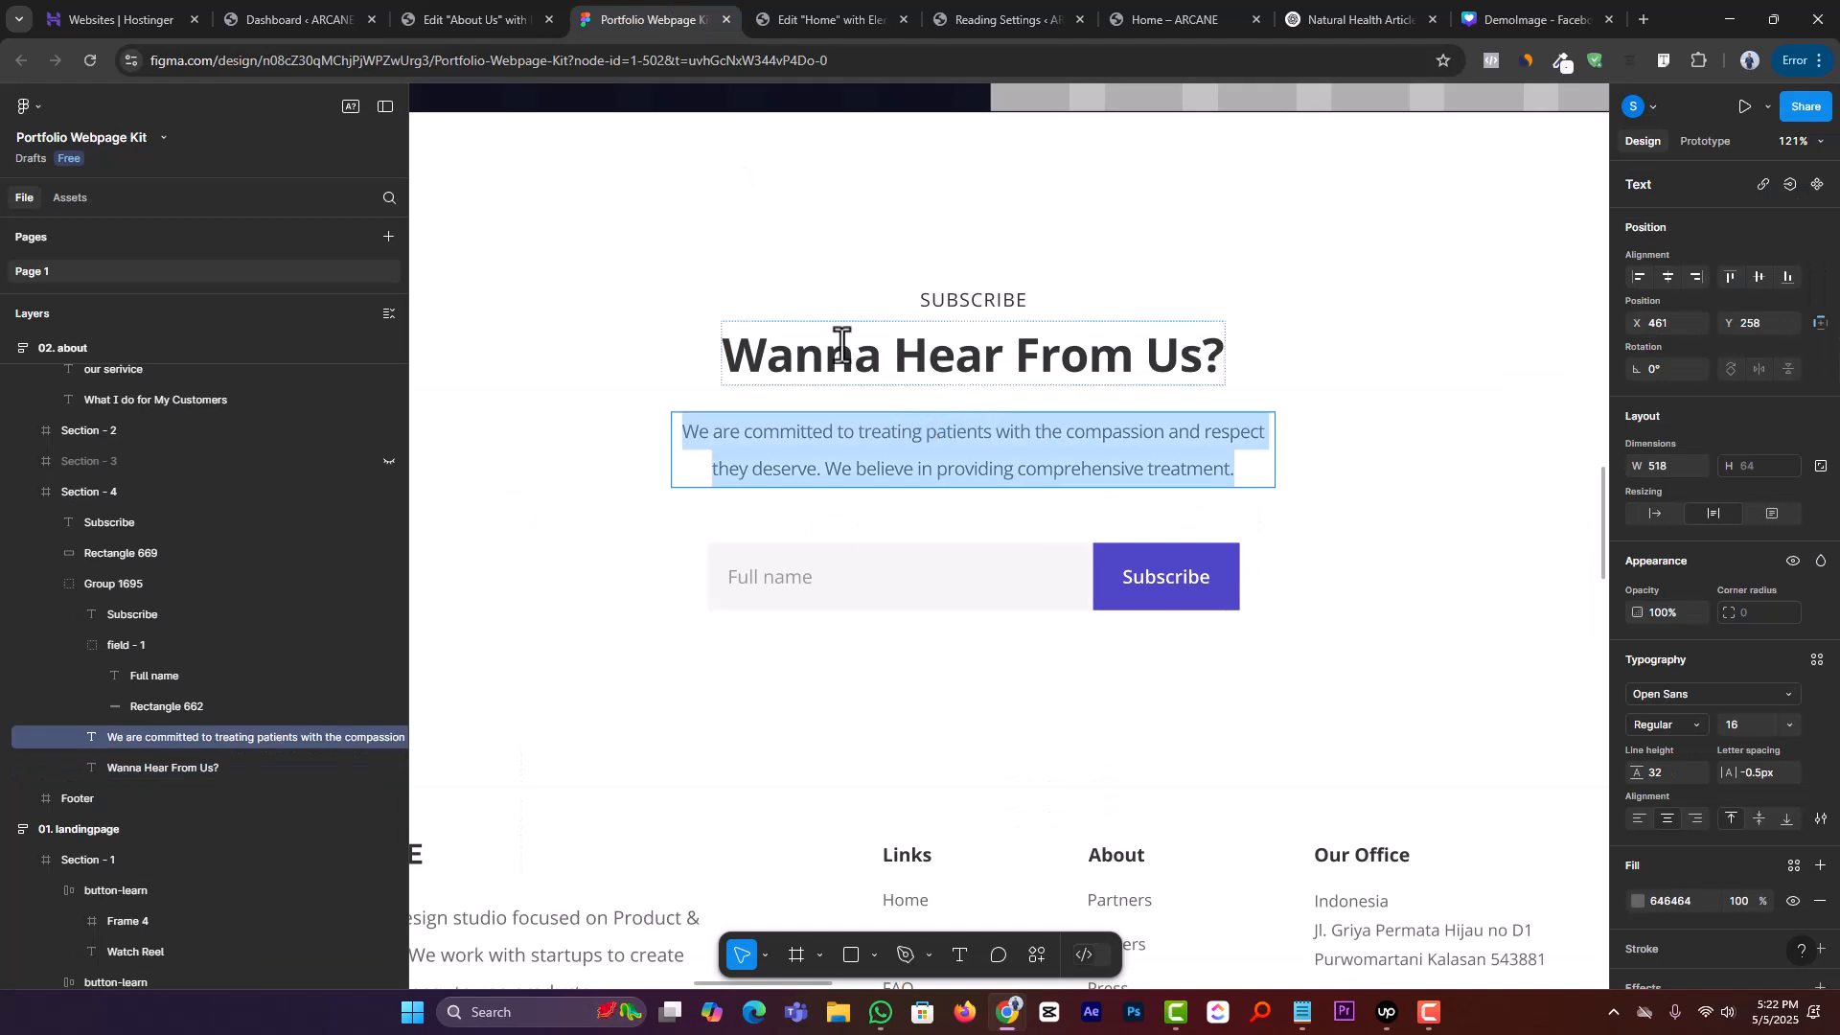
pyautogui.click(475, 19)
pyautogui.click(953, 575)
pyautogui.hotkey('ctrl', 'a')
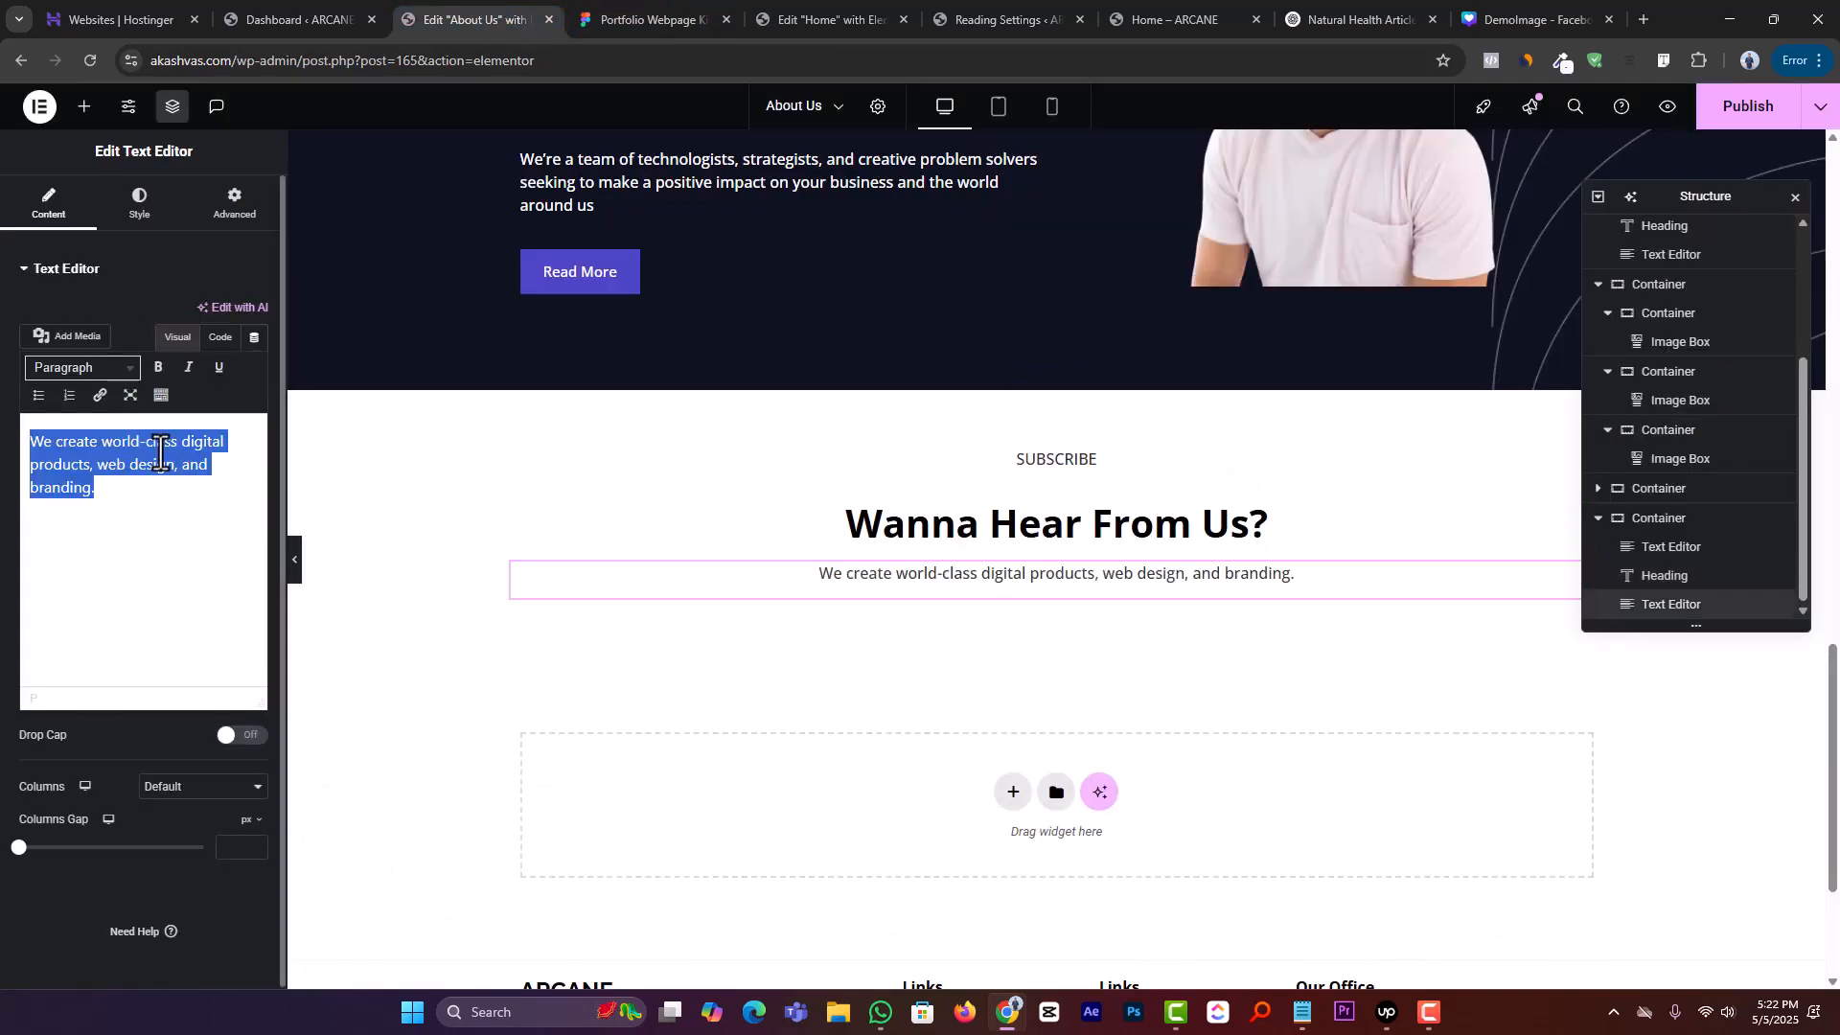
pyautogui.hotkey('ctrl', 'v')
# Give the subscribe description a custom width of 55% and align it to the centre of its container
pyautogui.click(217, 228)
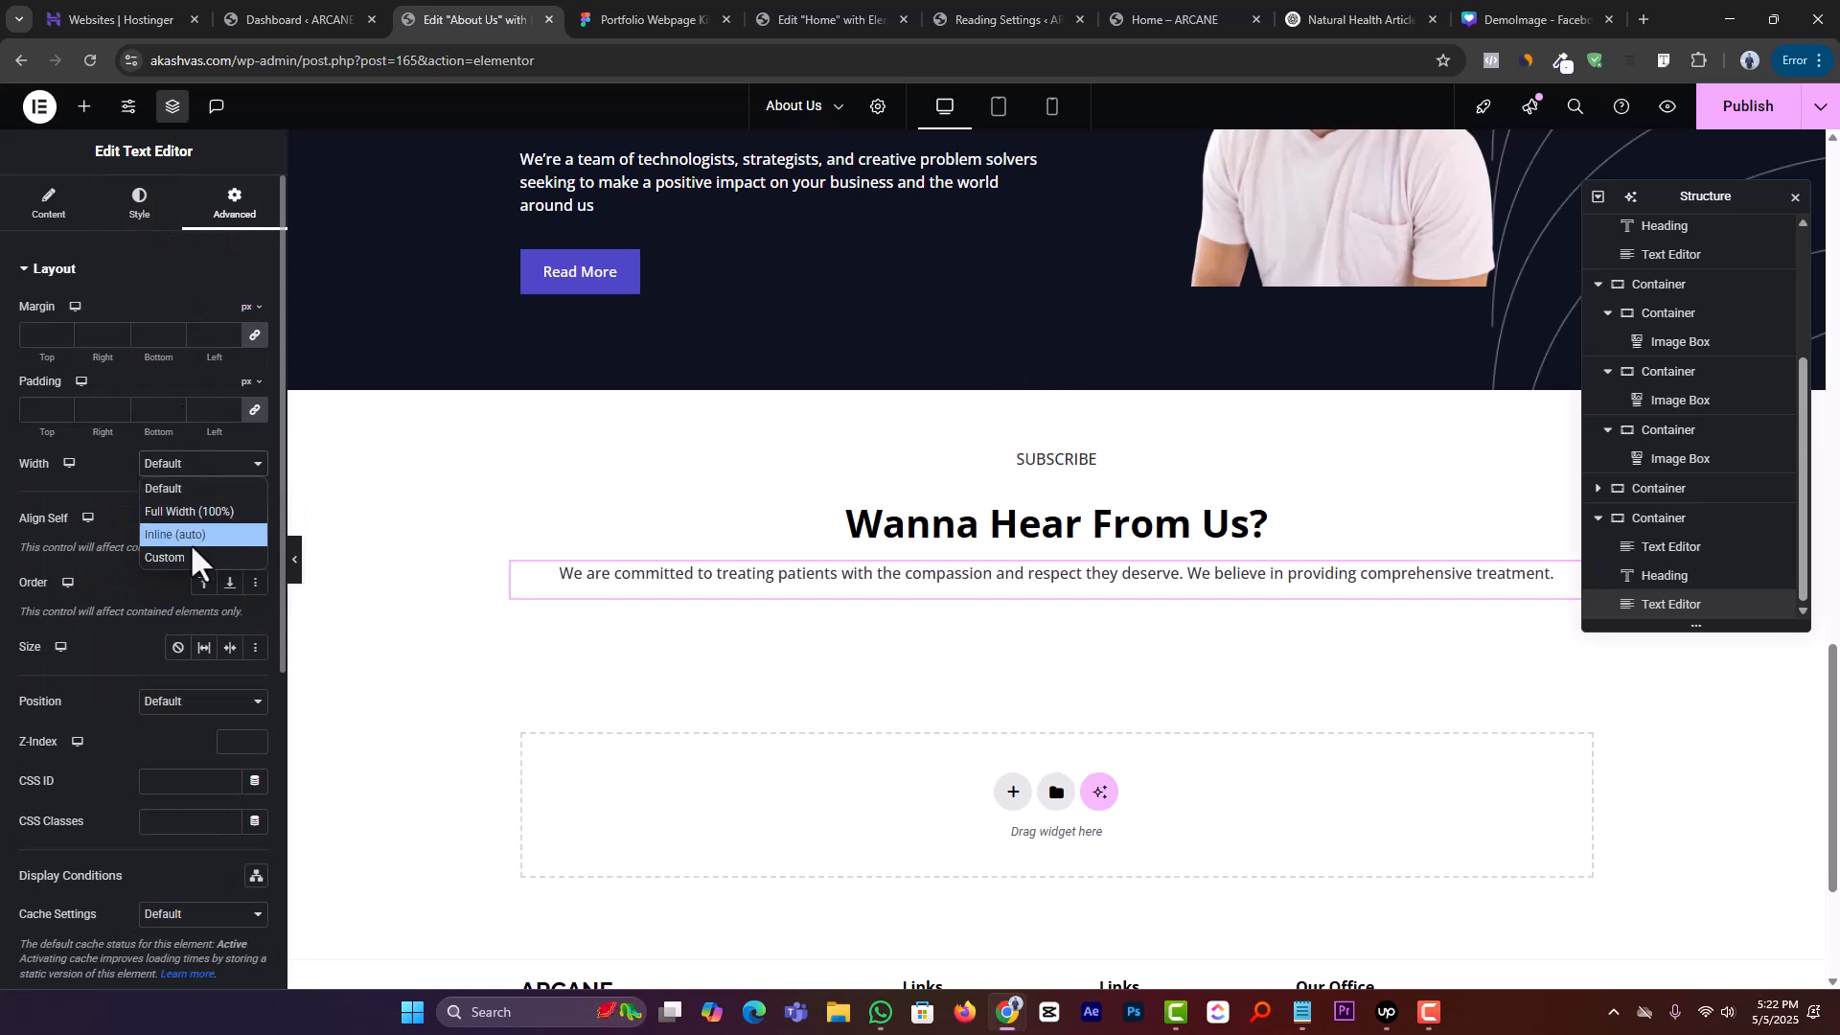
pyautogui.click(190, 548)
pyautogui.moveTo(21, 525); pyautogui.dragTo(115, 525)
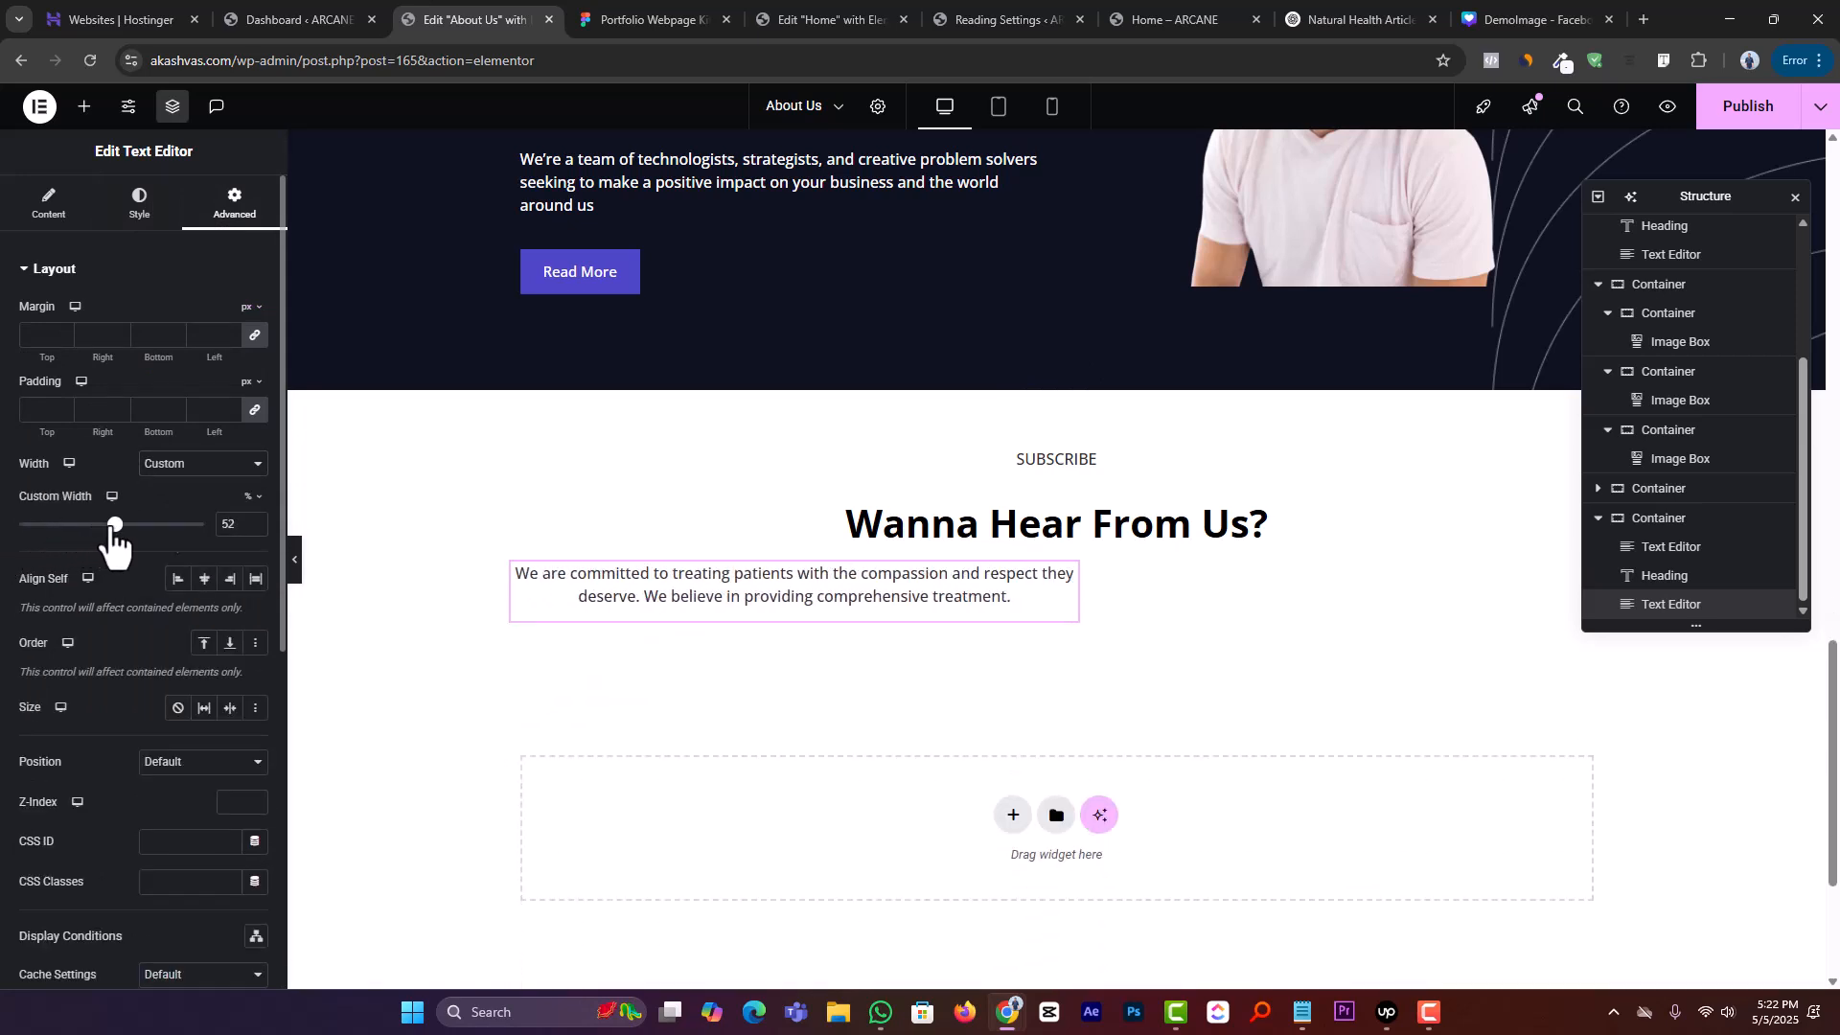
pyautogui.click(252, 521)
pyautogui.click(252, 521)
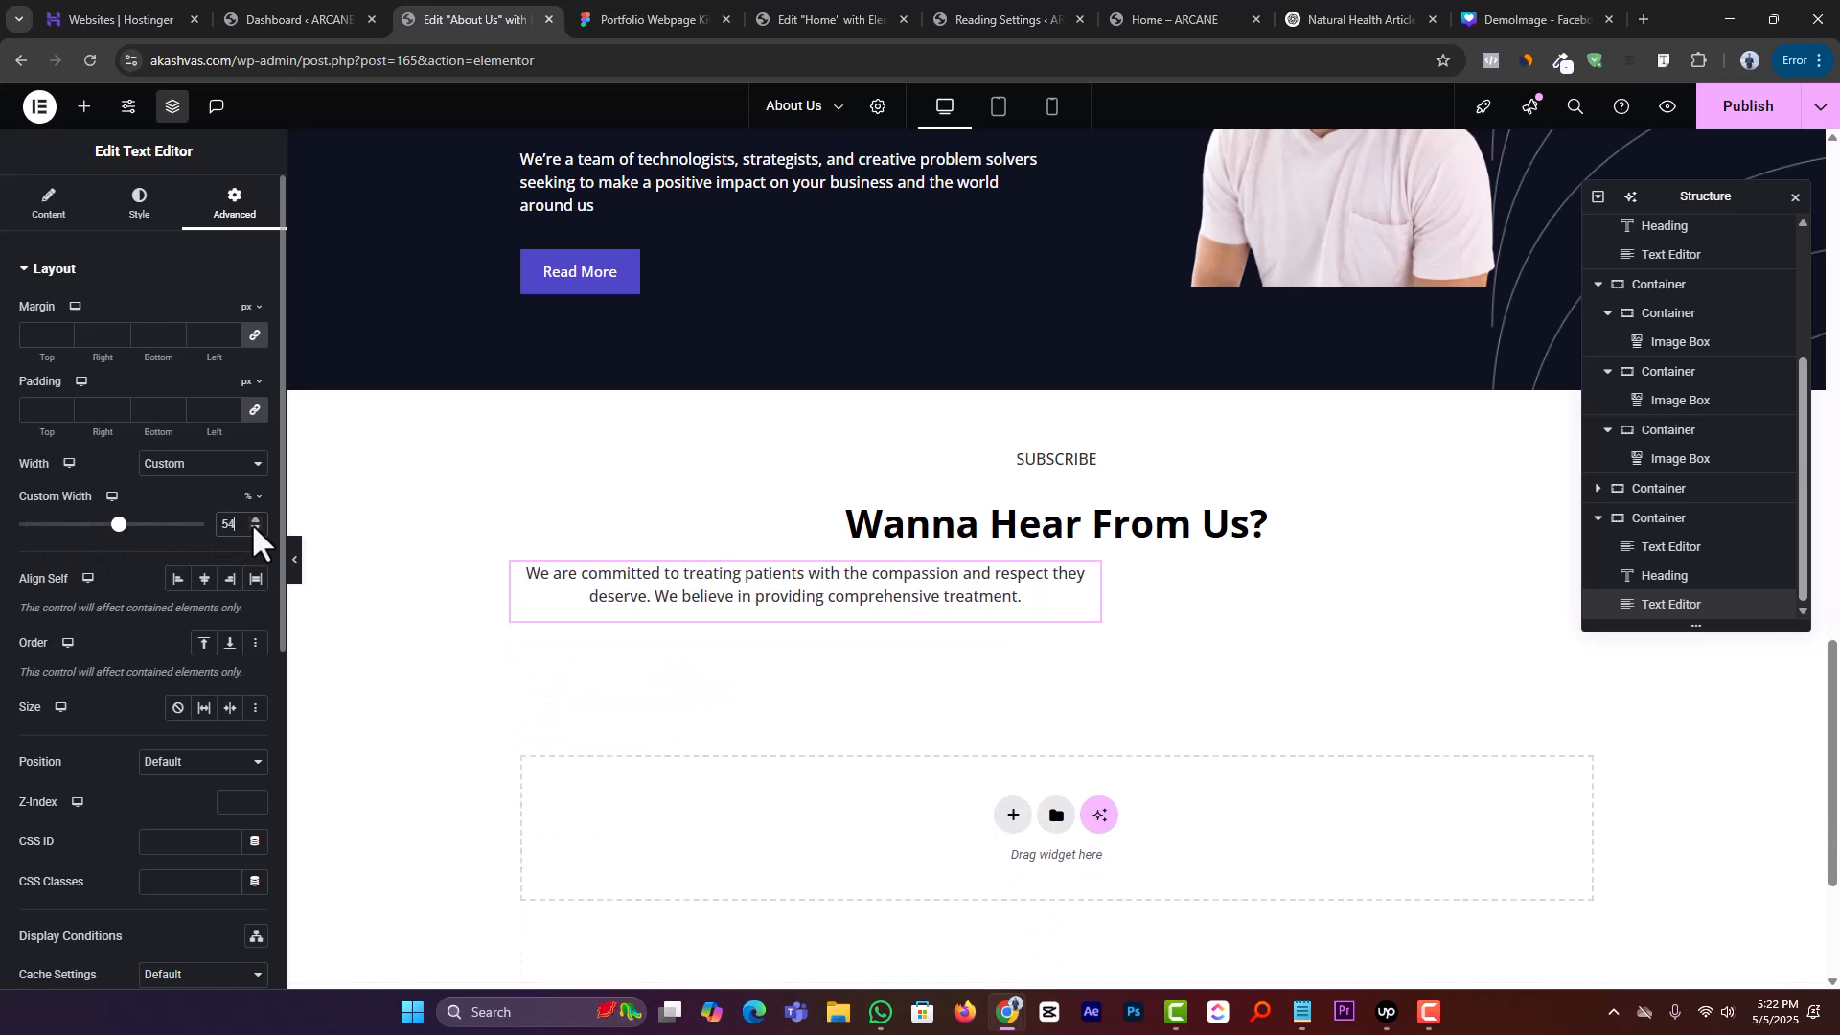
pyautogui.click(250, 517)
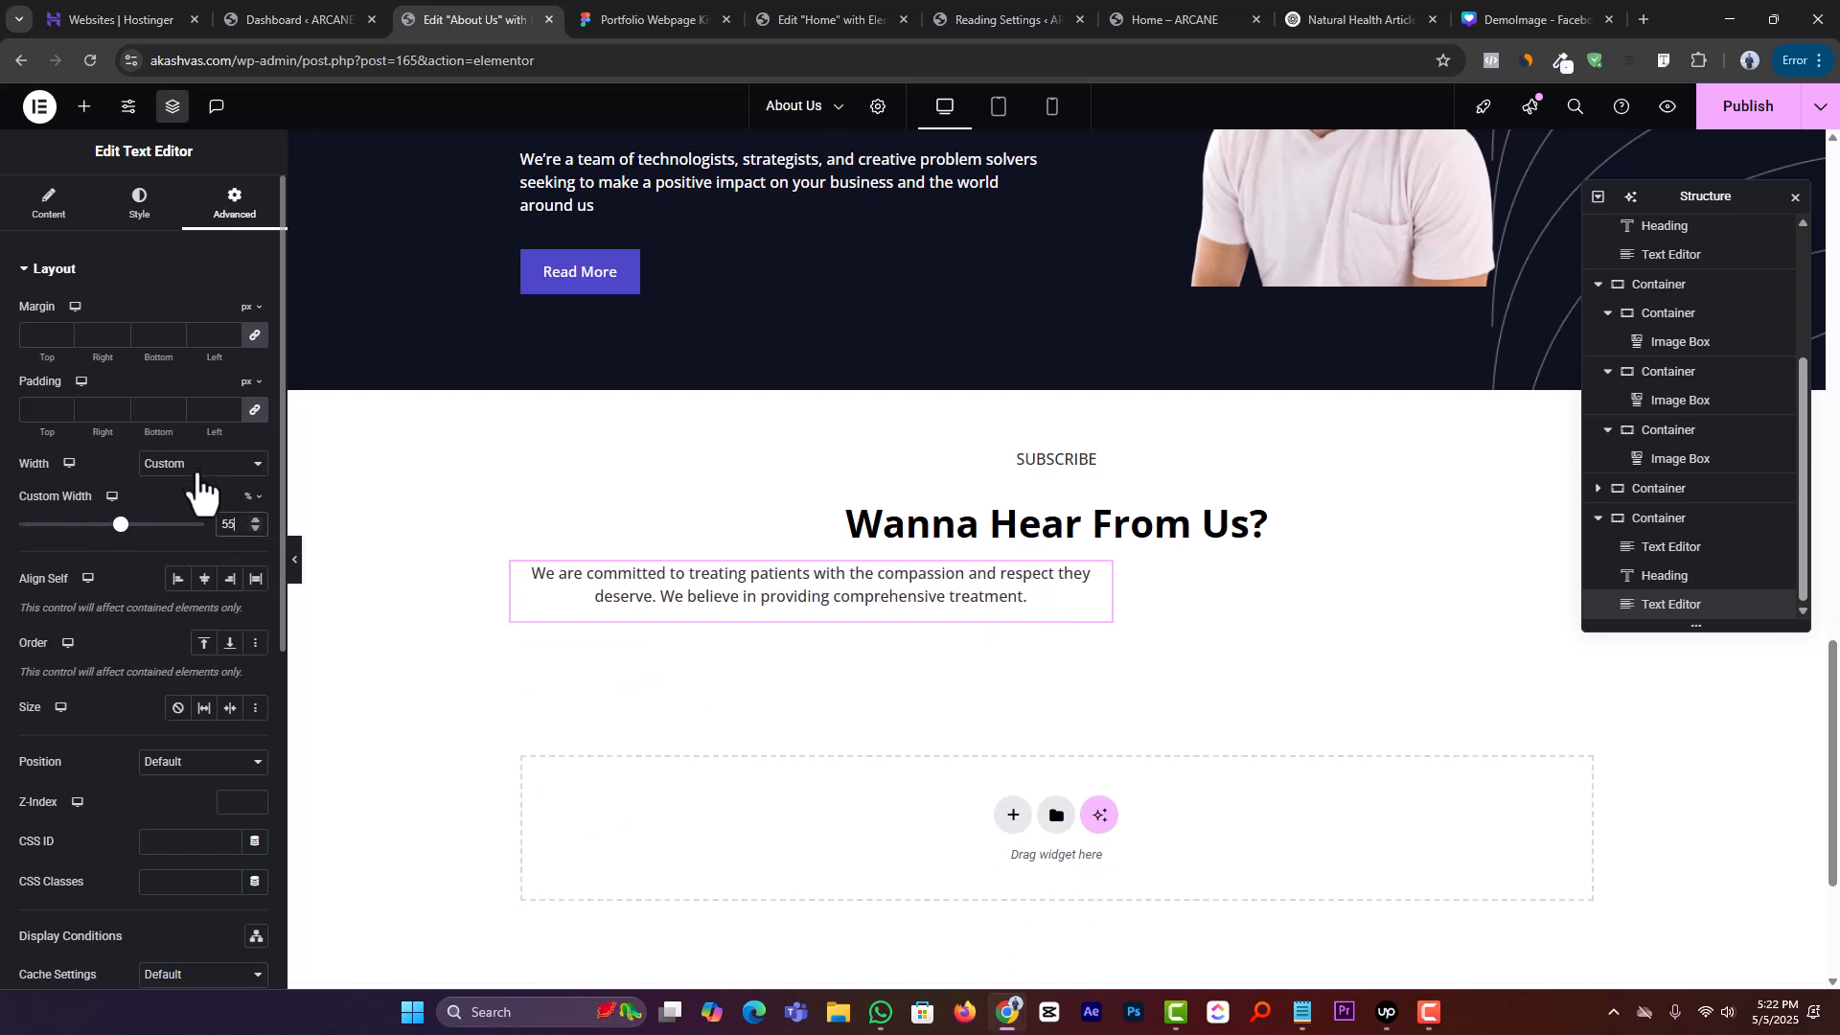
pyautogui.click(204, 580)
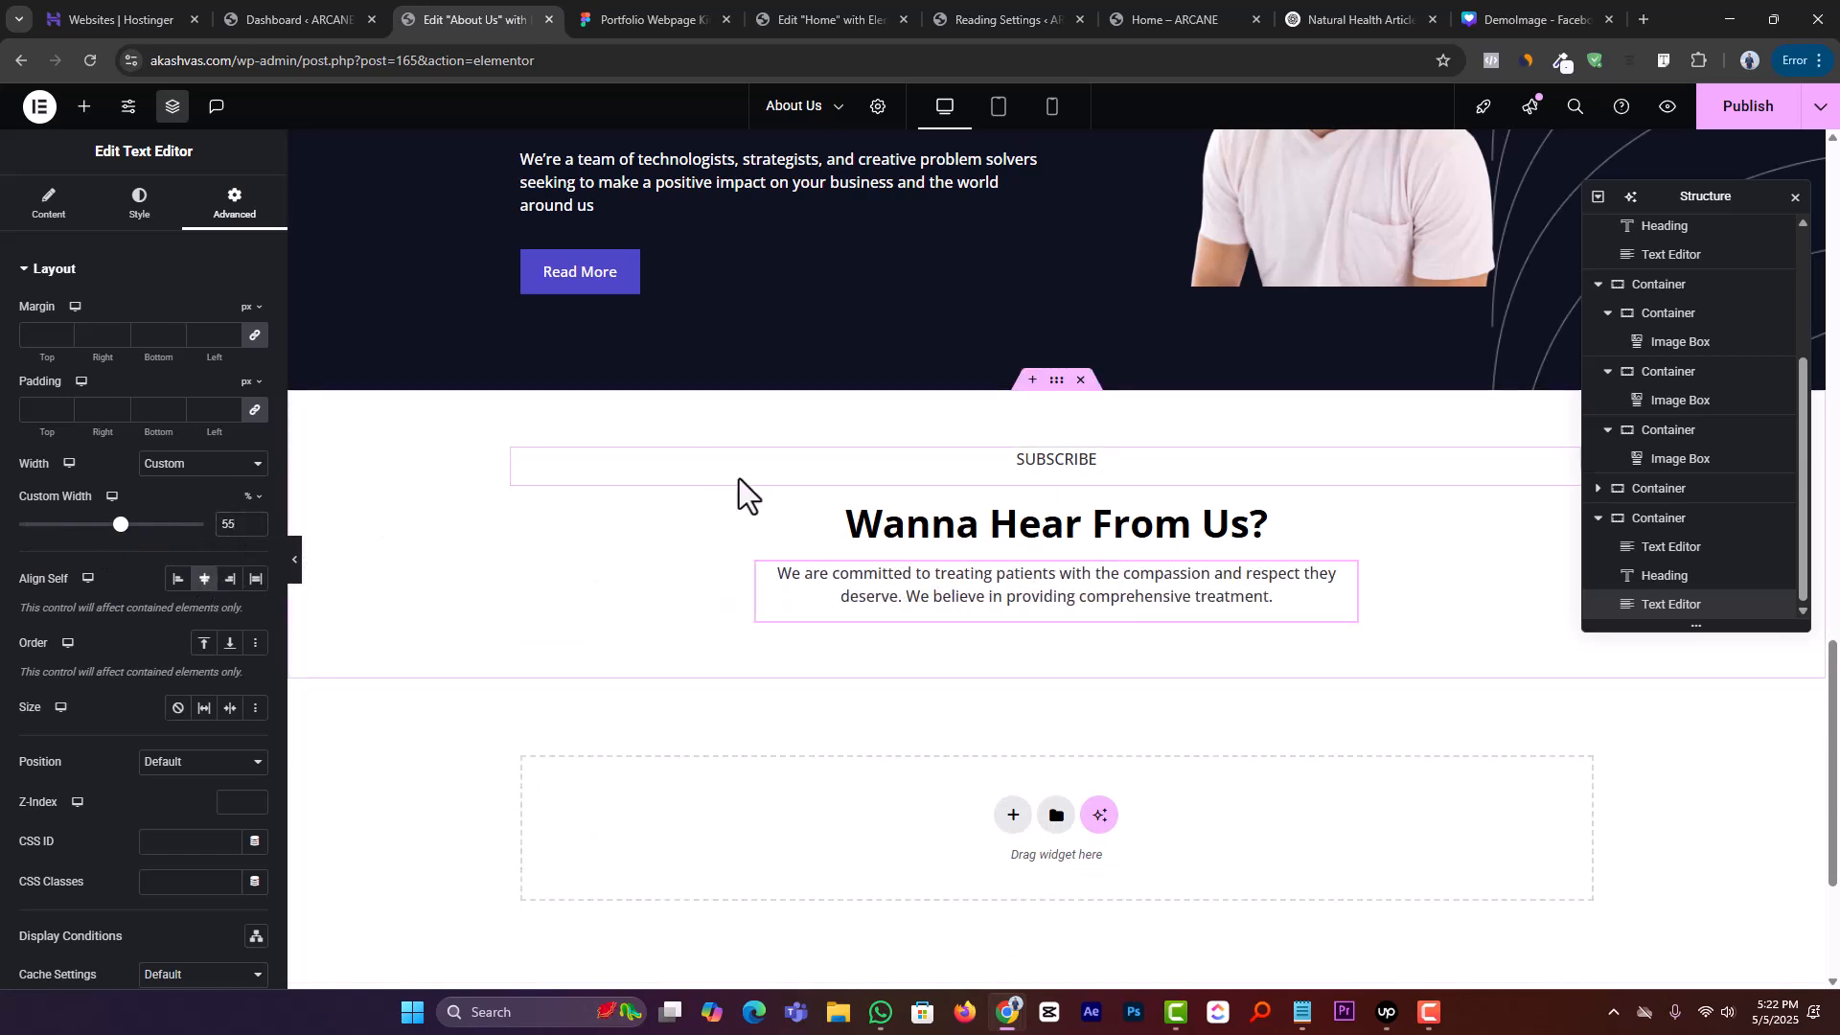
# Check the Figma subscribe form, add a Form widget below the description and remove its Message and Name fields
pyautogui.click(618, 17)
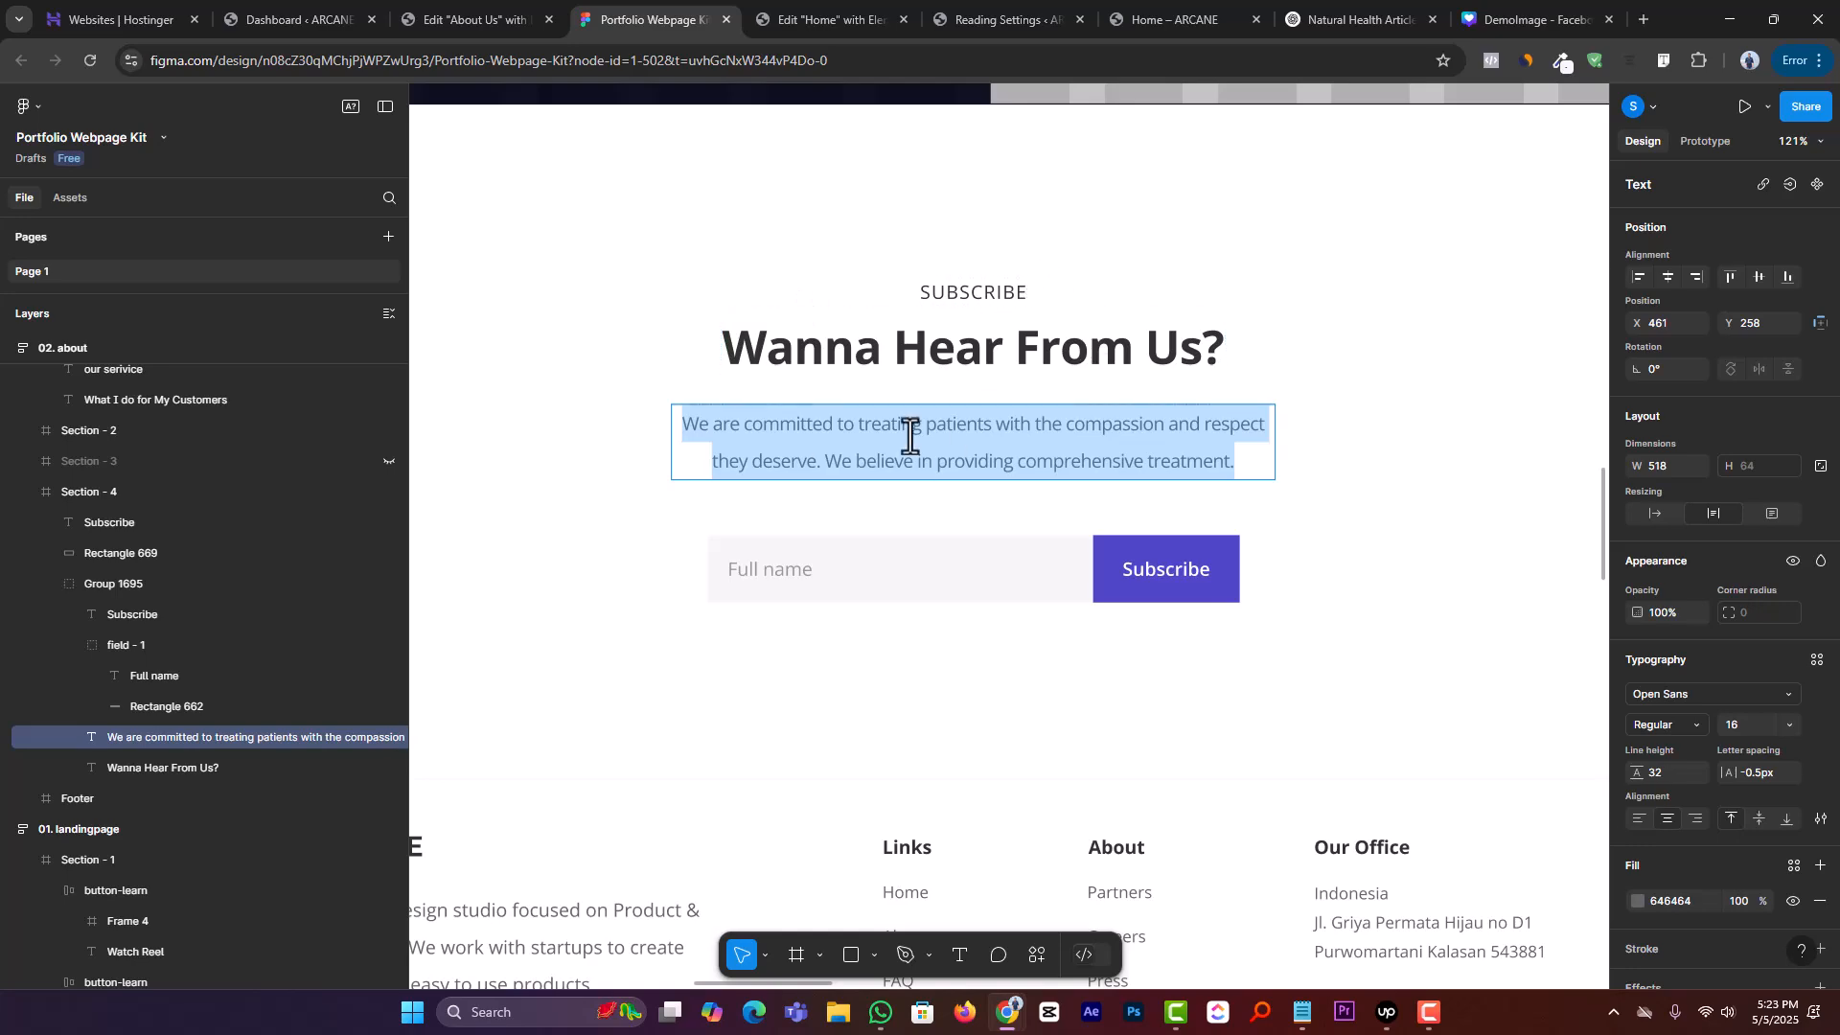
pyautogui.click(505, 34)
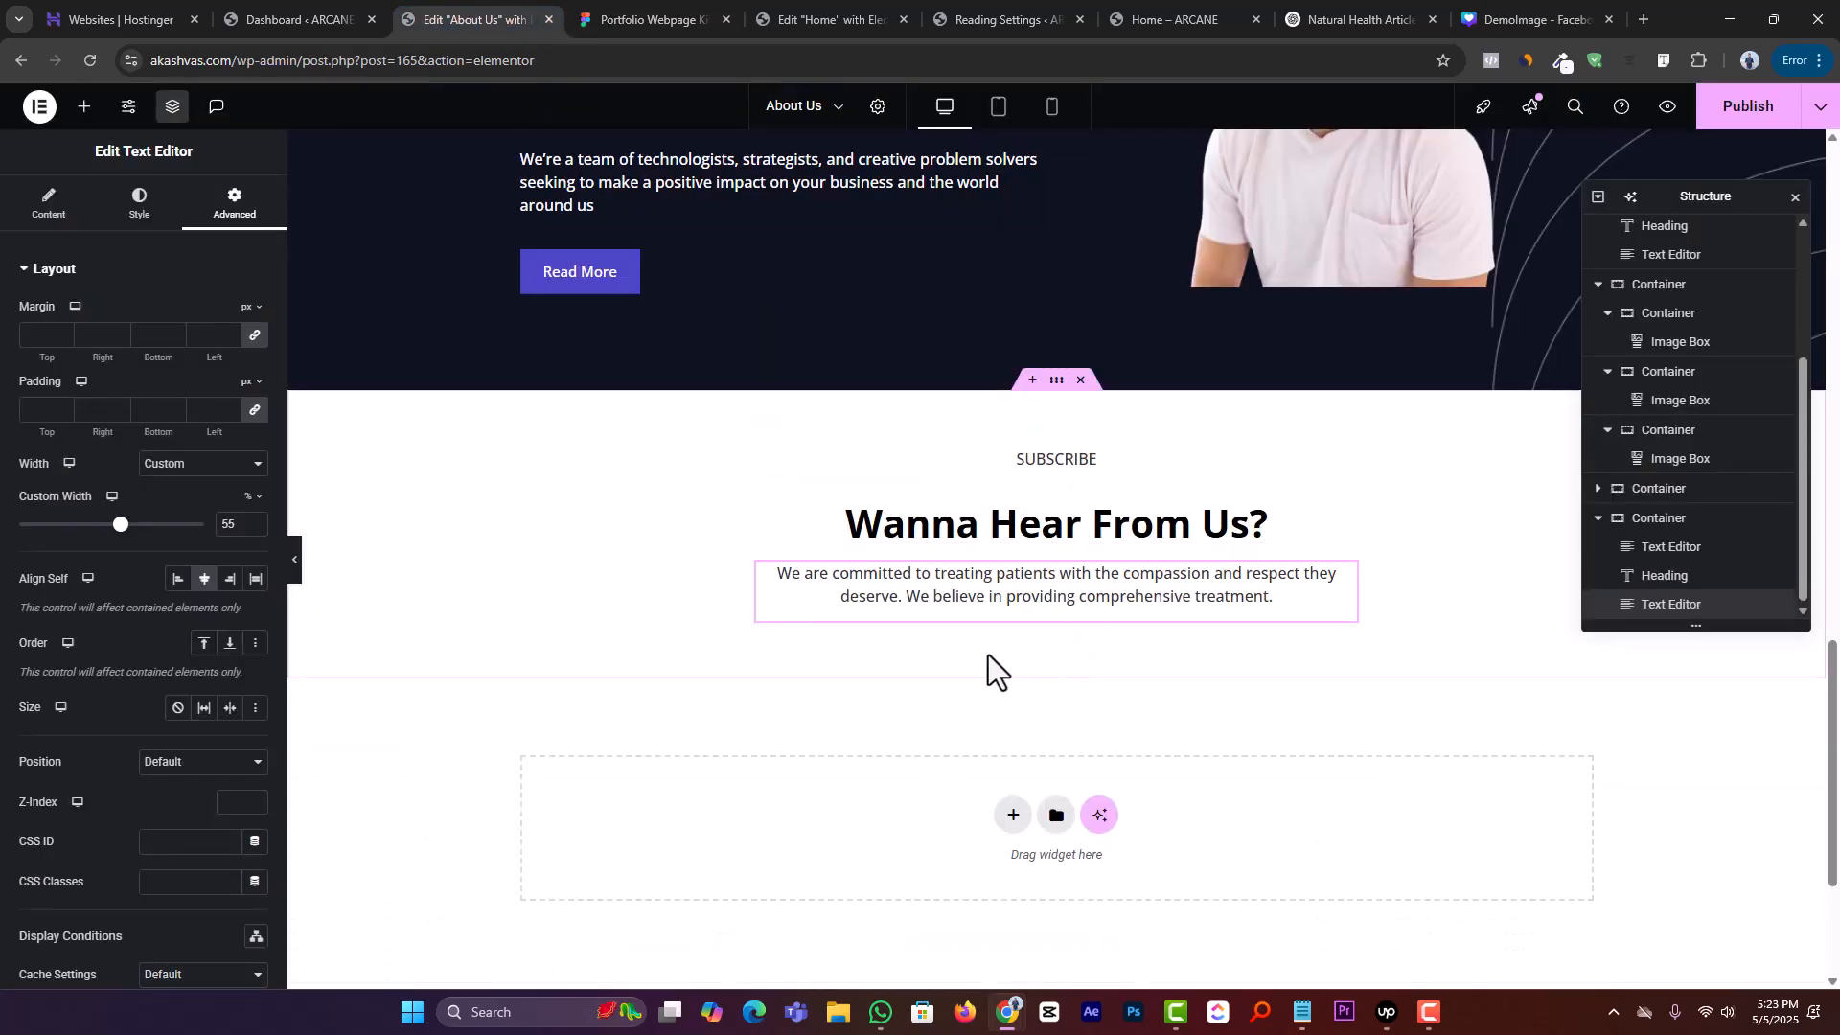
pyautogui.click(84, 106)
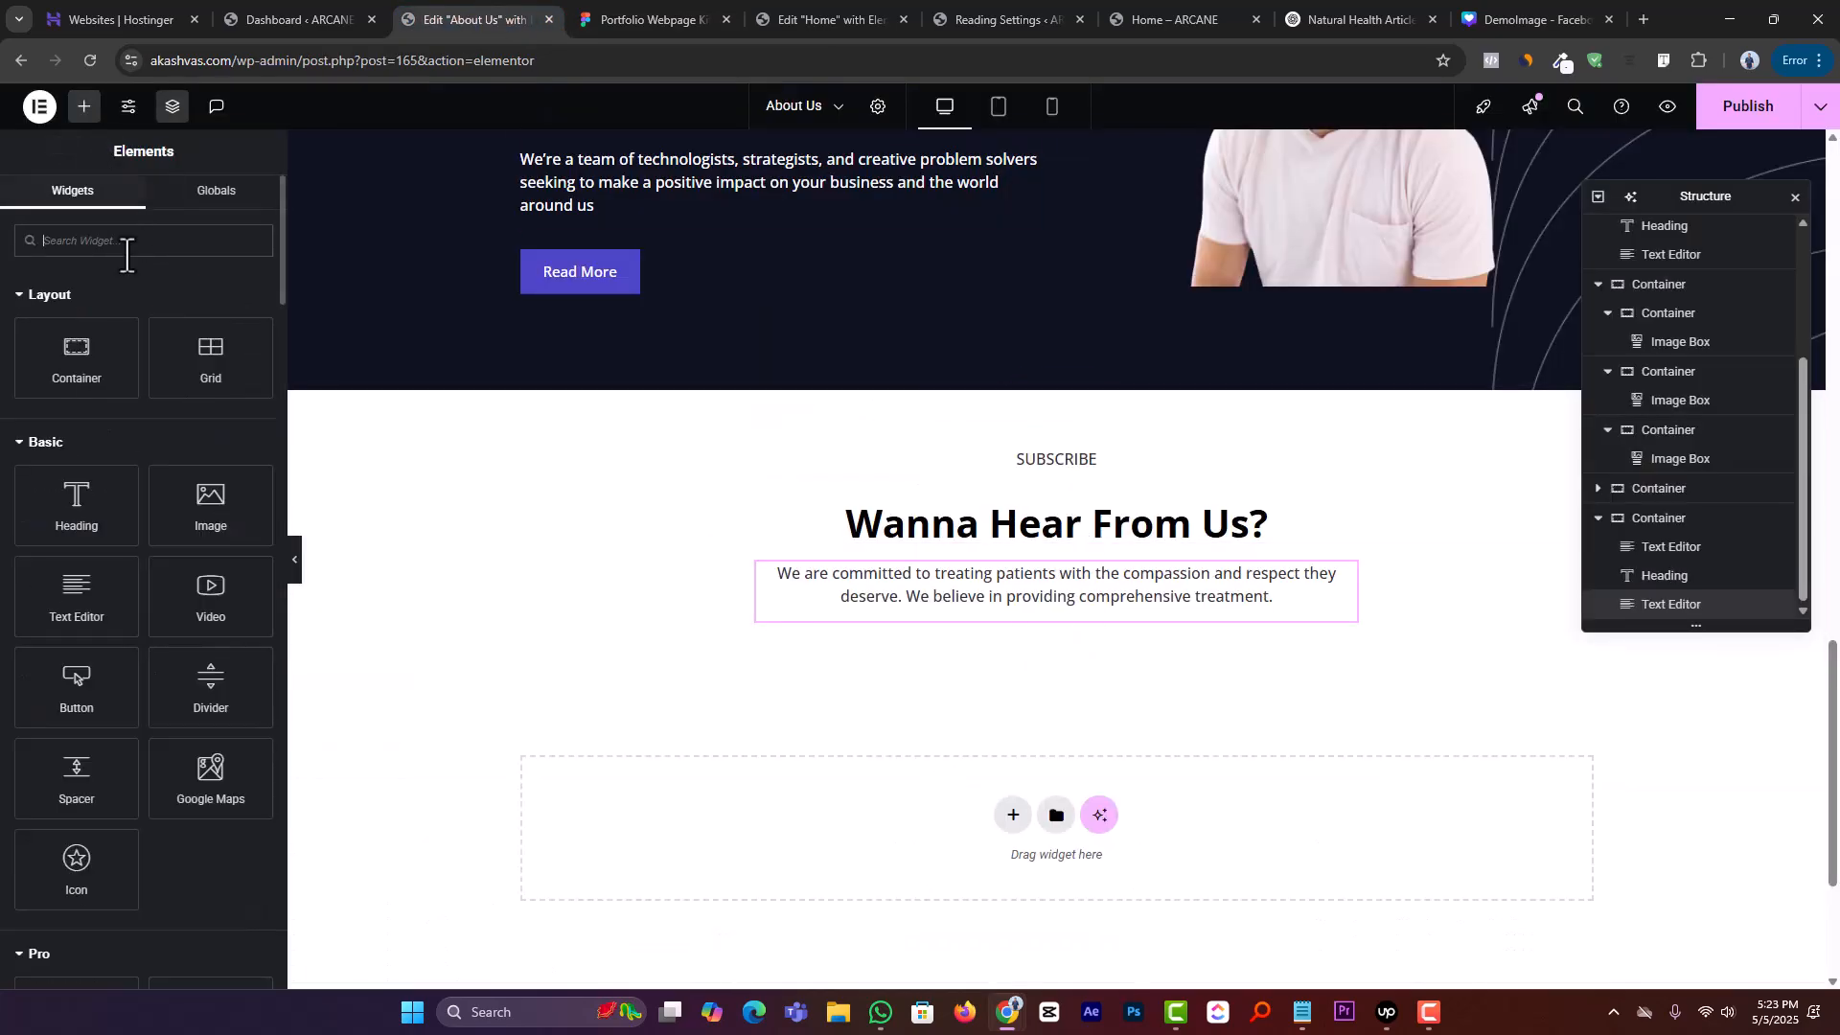
pyautogui.click(122, 241)
pyautogui.write('form')
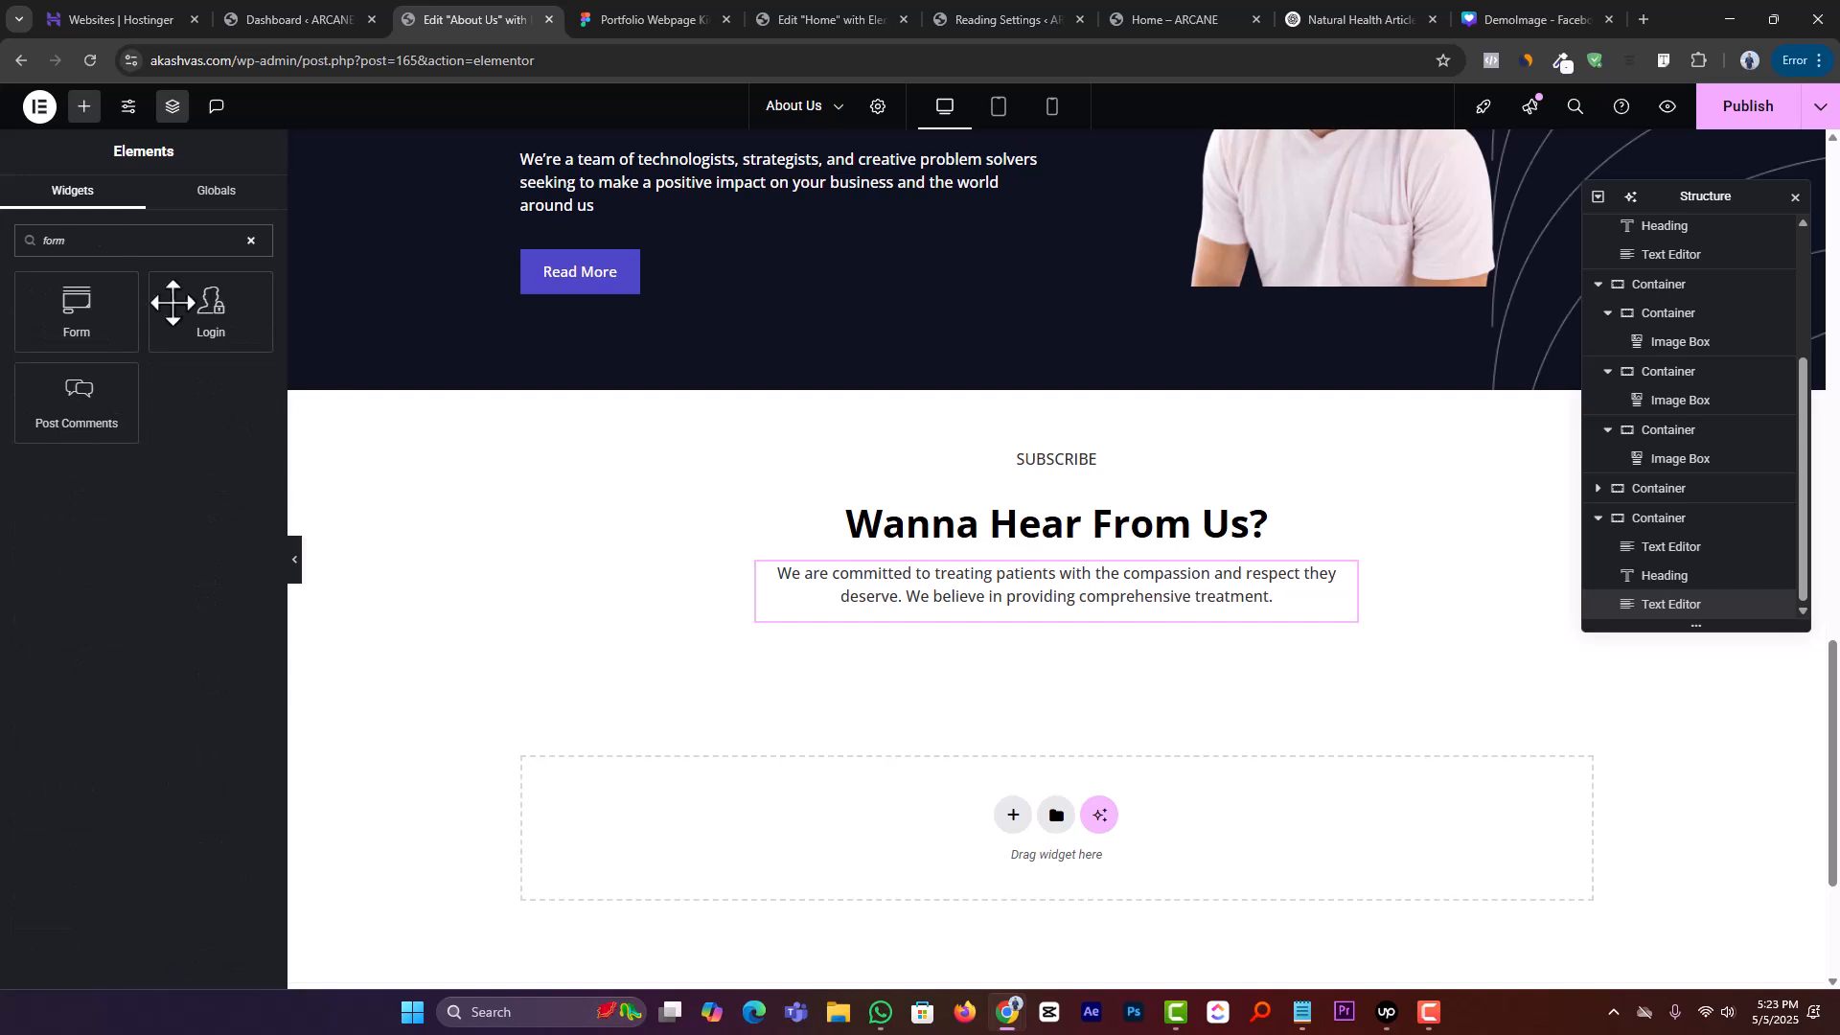
pyautogui.moveTo(77, 307); pyautogui.dragTo(989, 623)
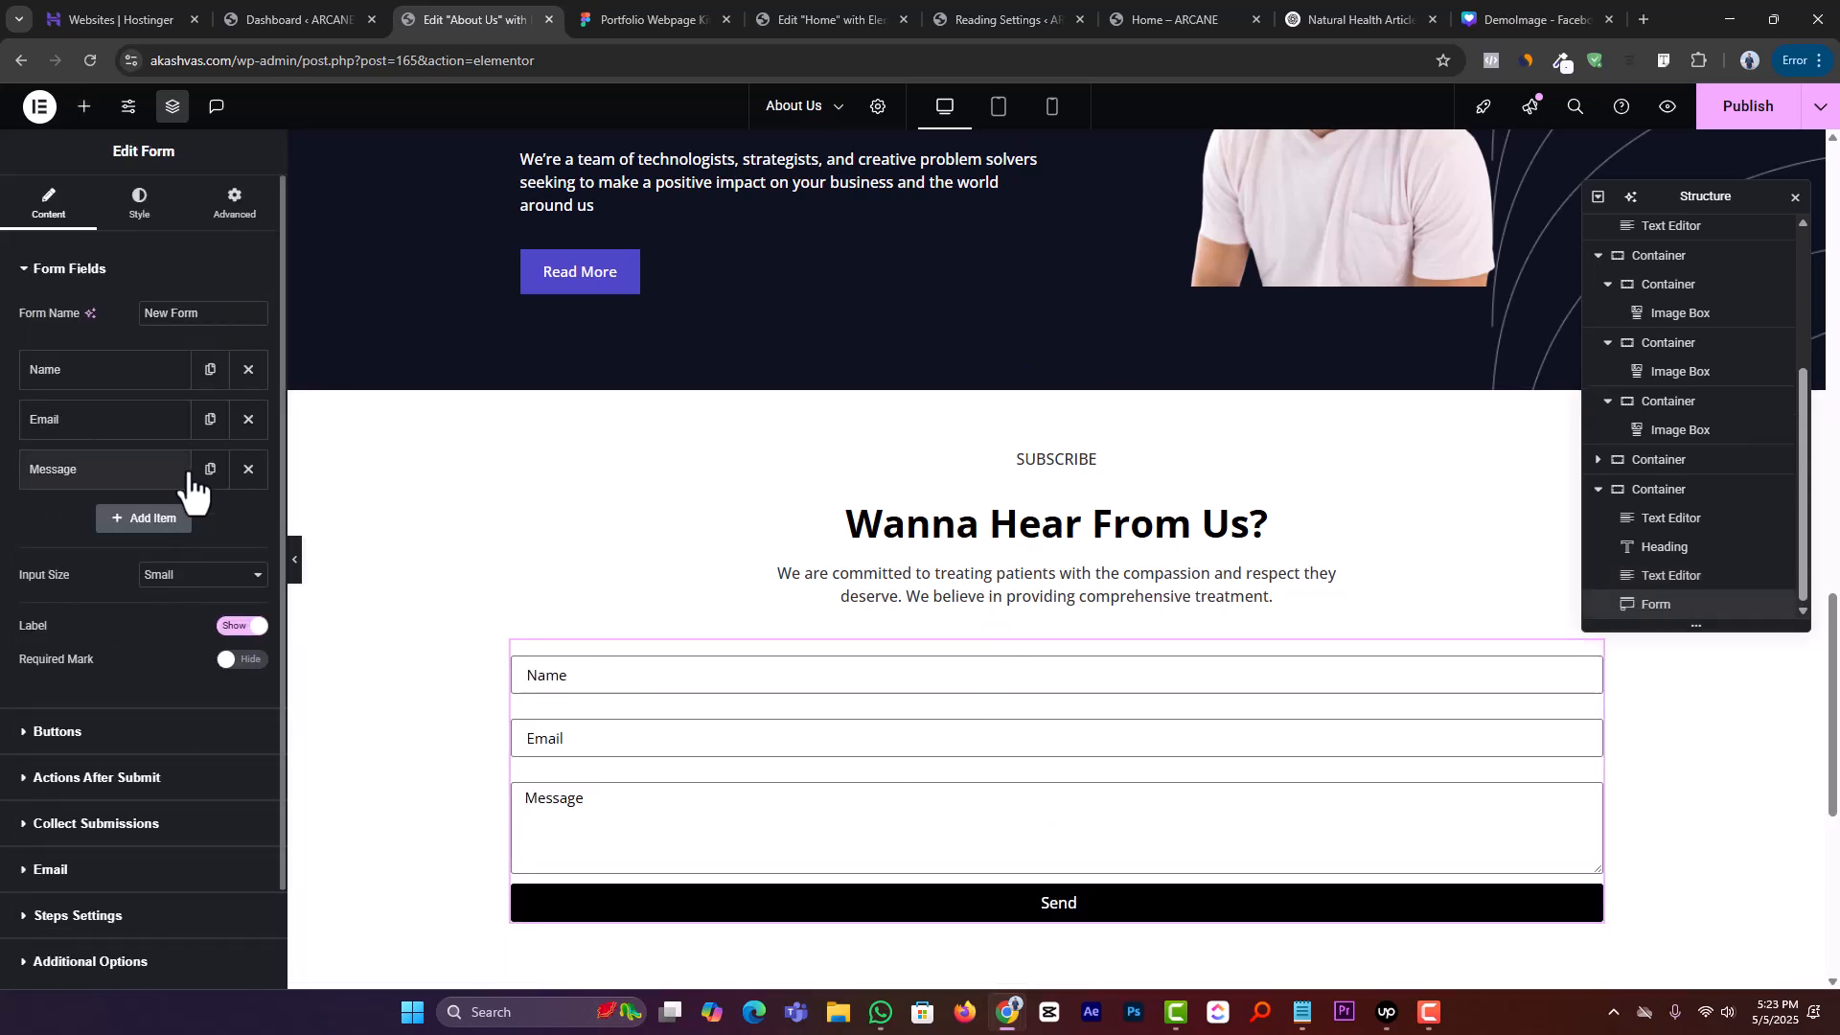
pyautogui.click(248, 468)
pyautogui.click(248, 371)
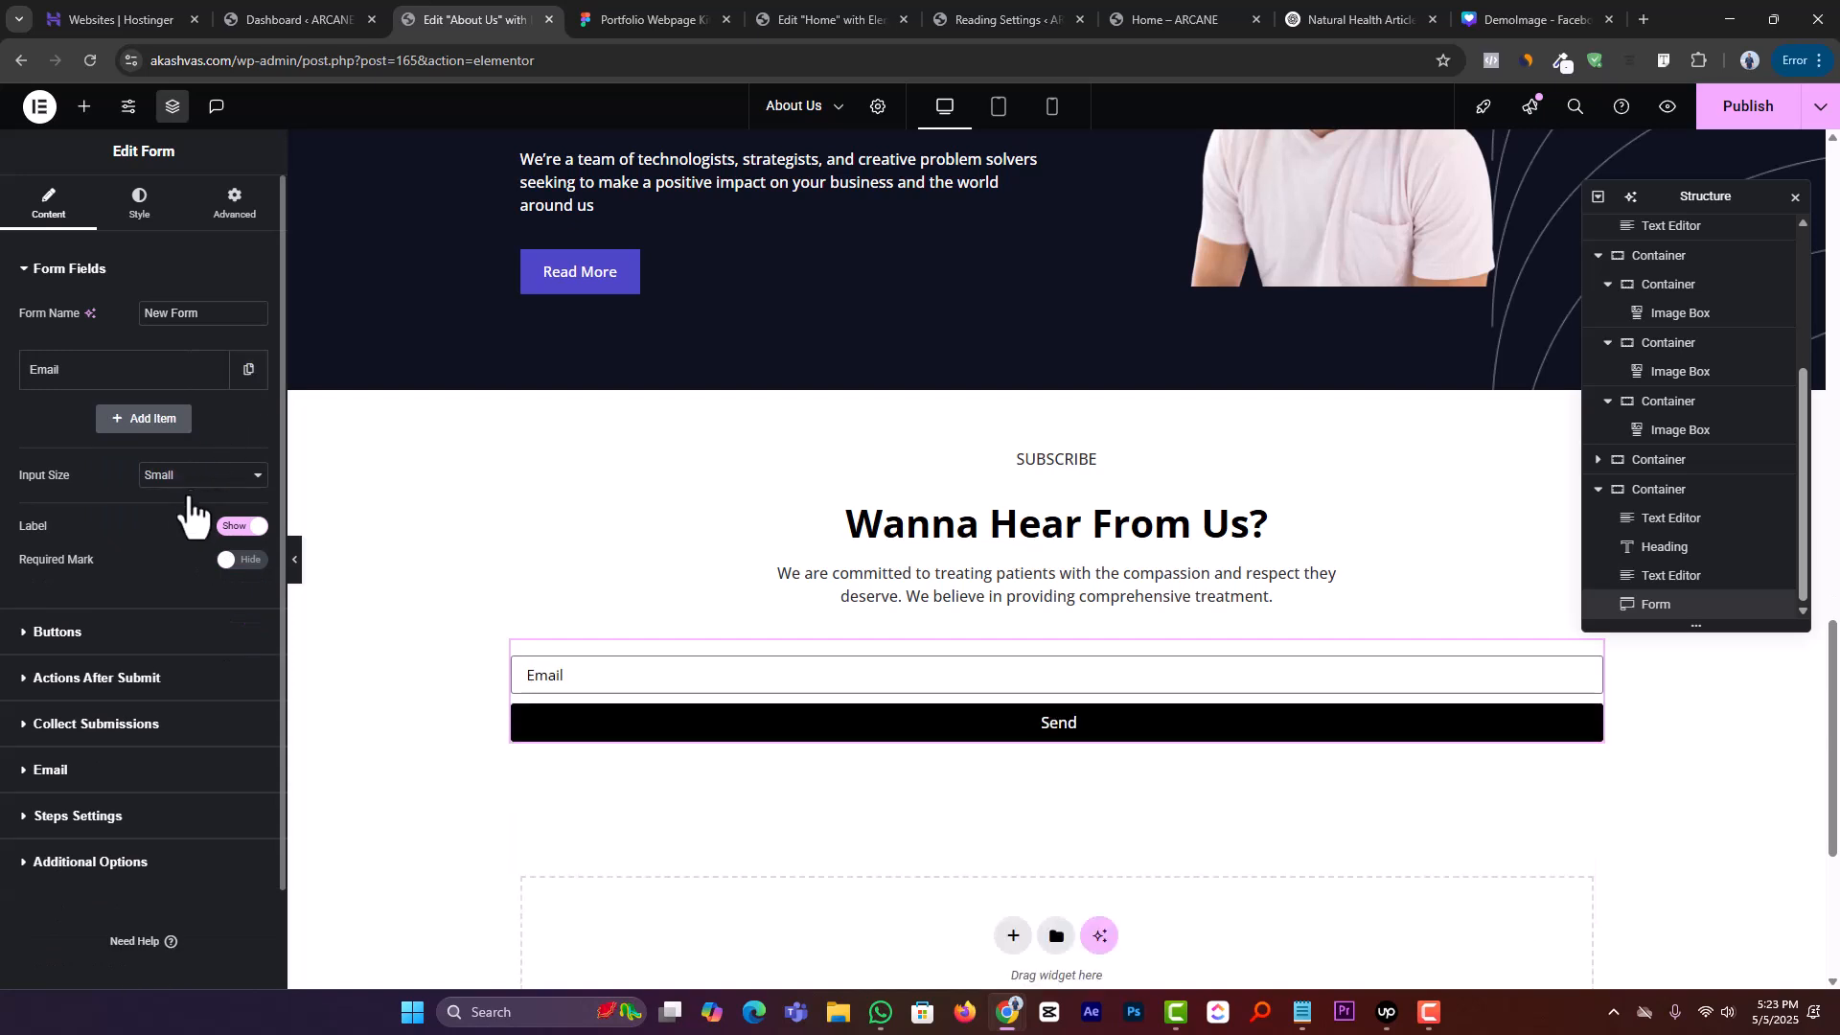
# Set the Email field's column width to 70%, using the Figma subscribe form as reference
pyautogui.click(79, 383)
pyautogui.click(173, 588)
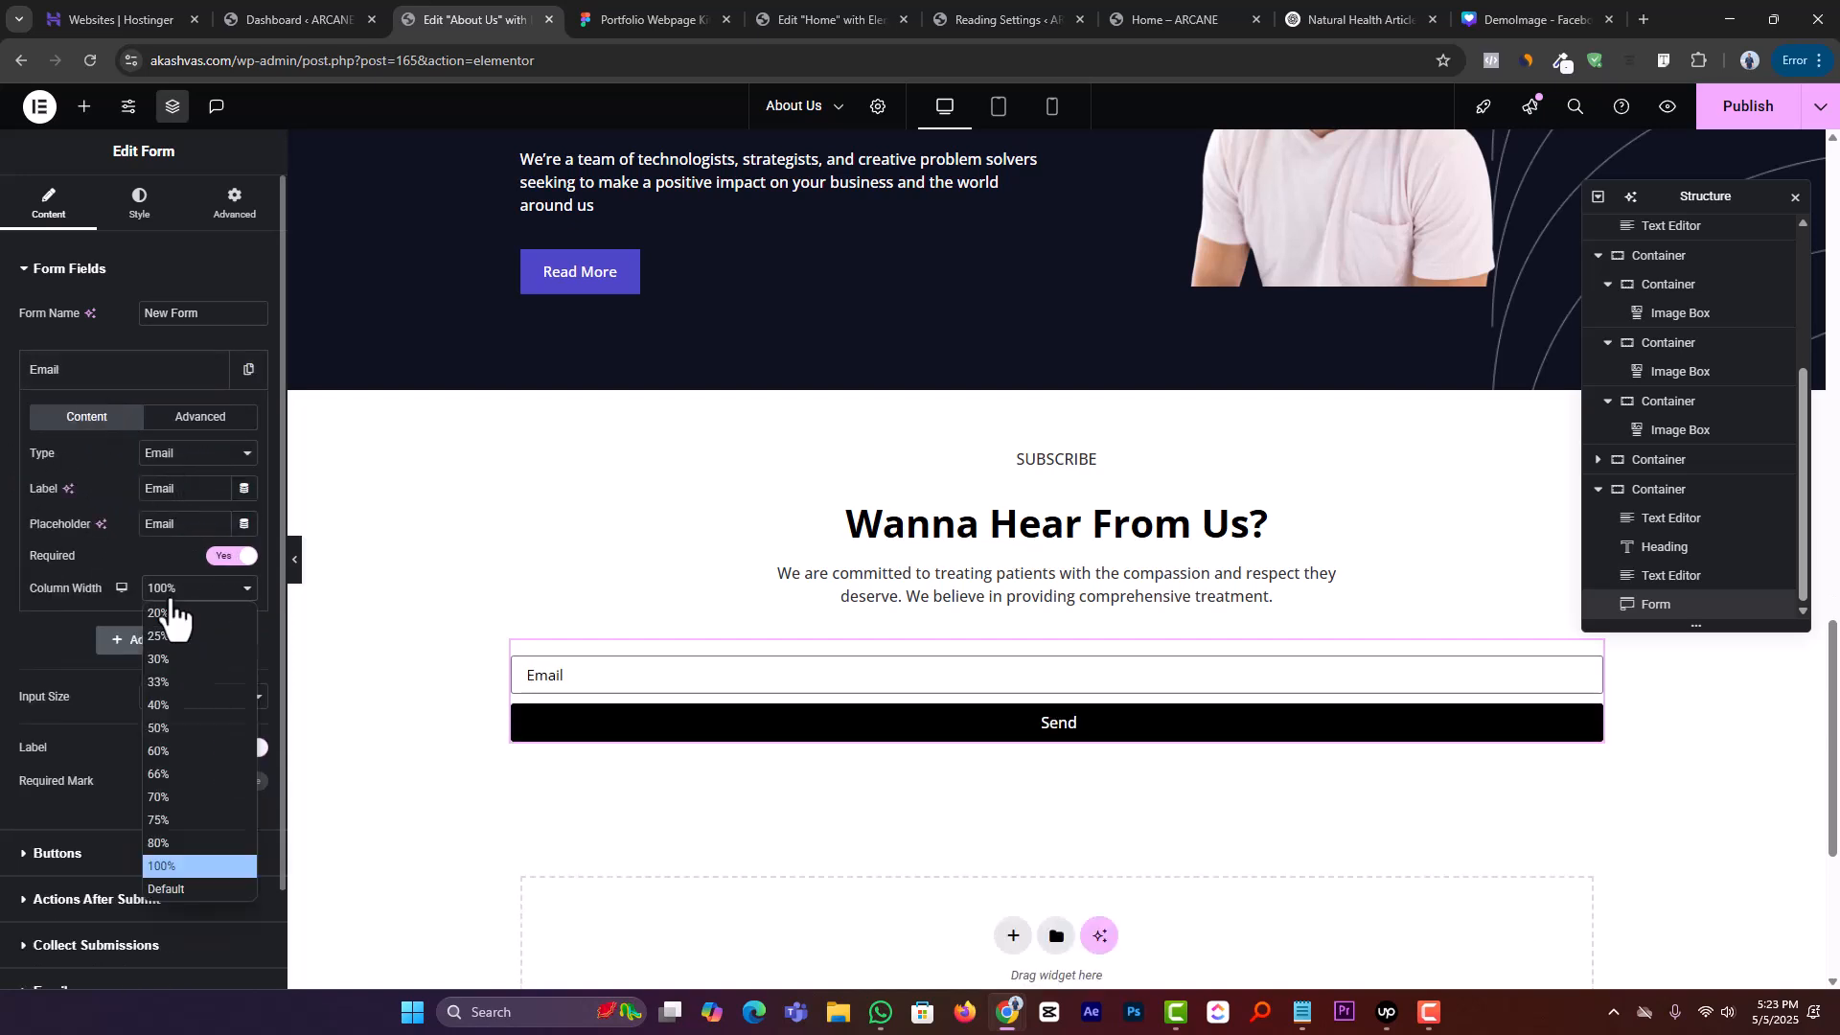
pyautogui.click(595, 19)
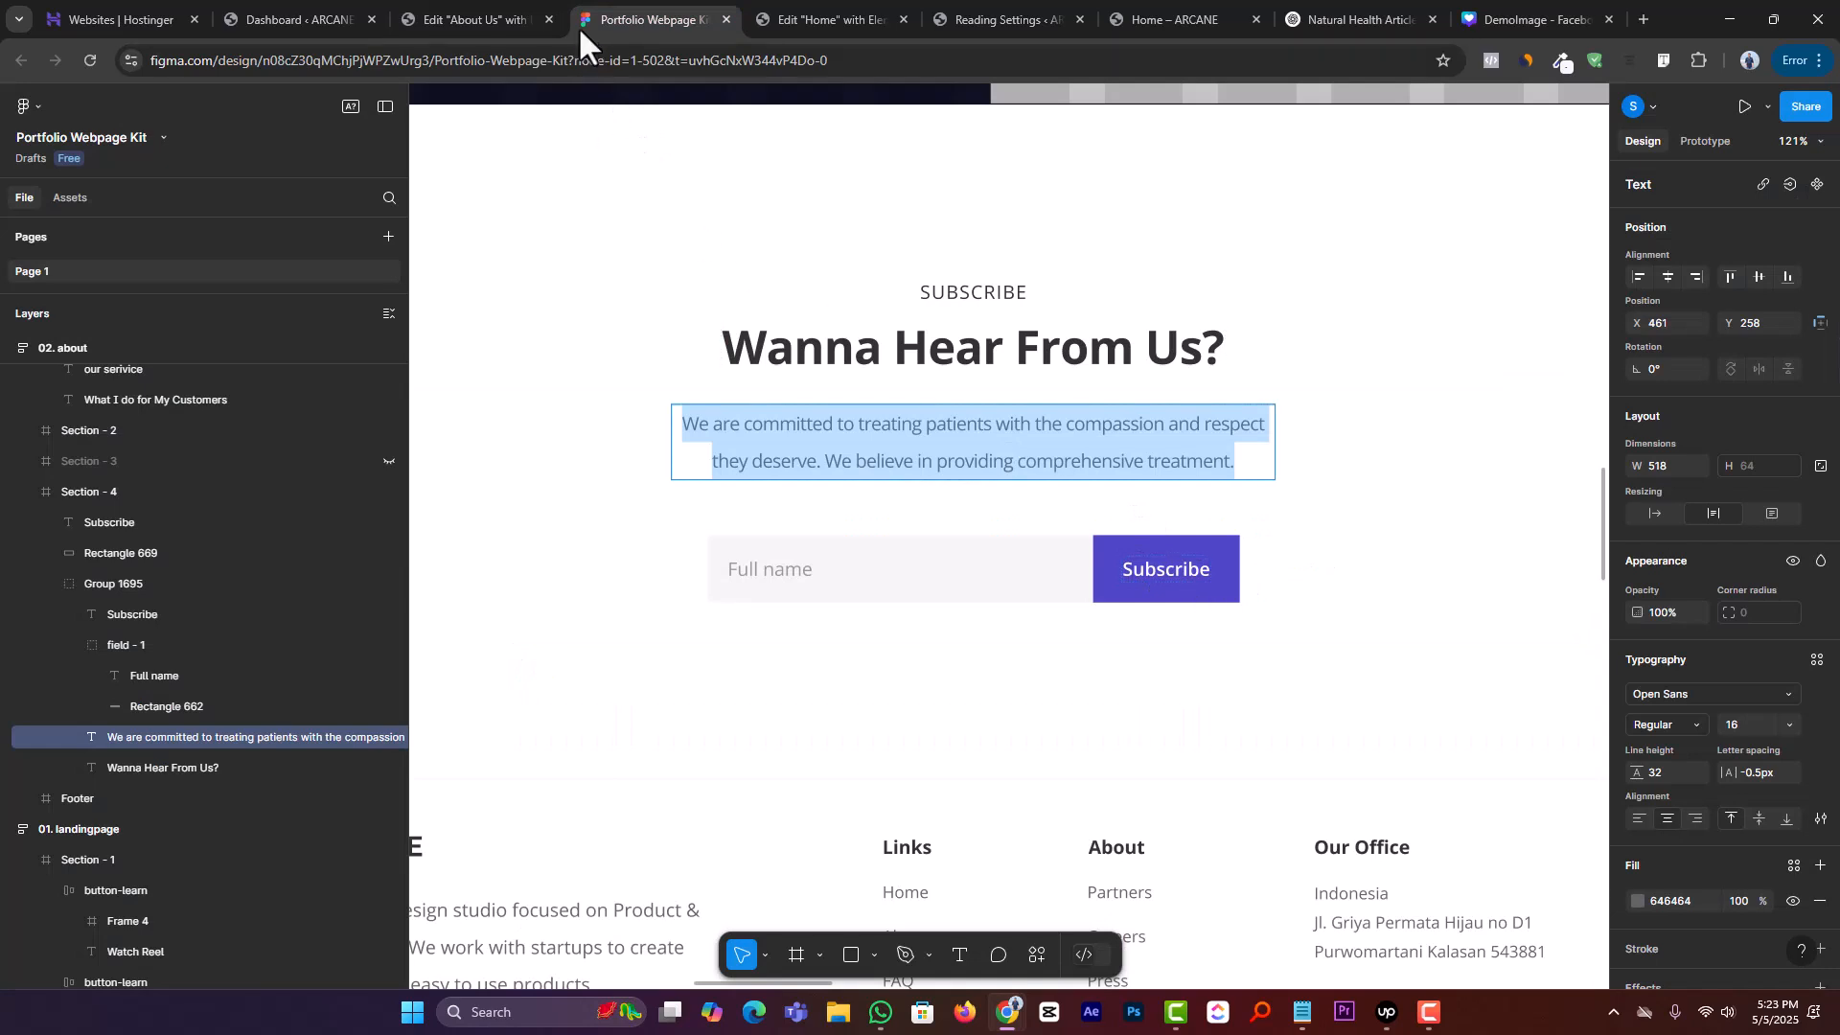
pyautogui.click(470, 20)
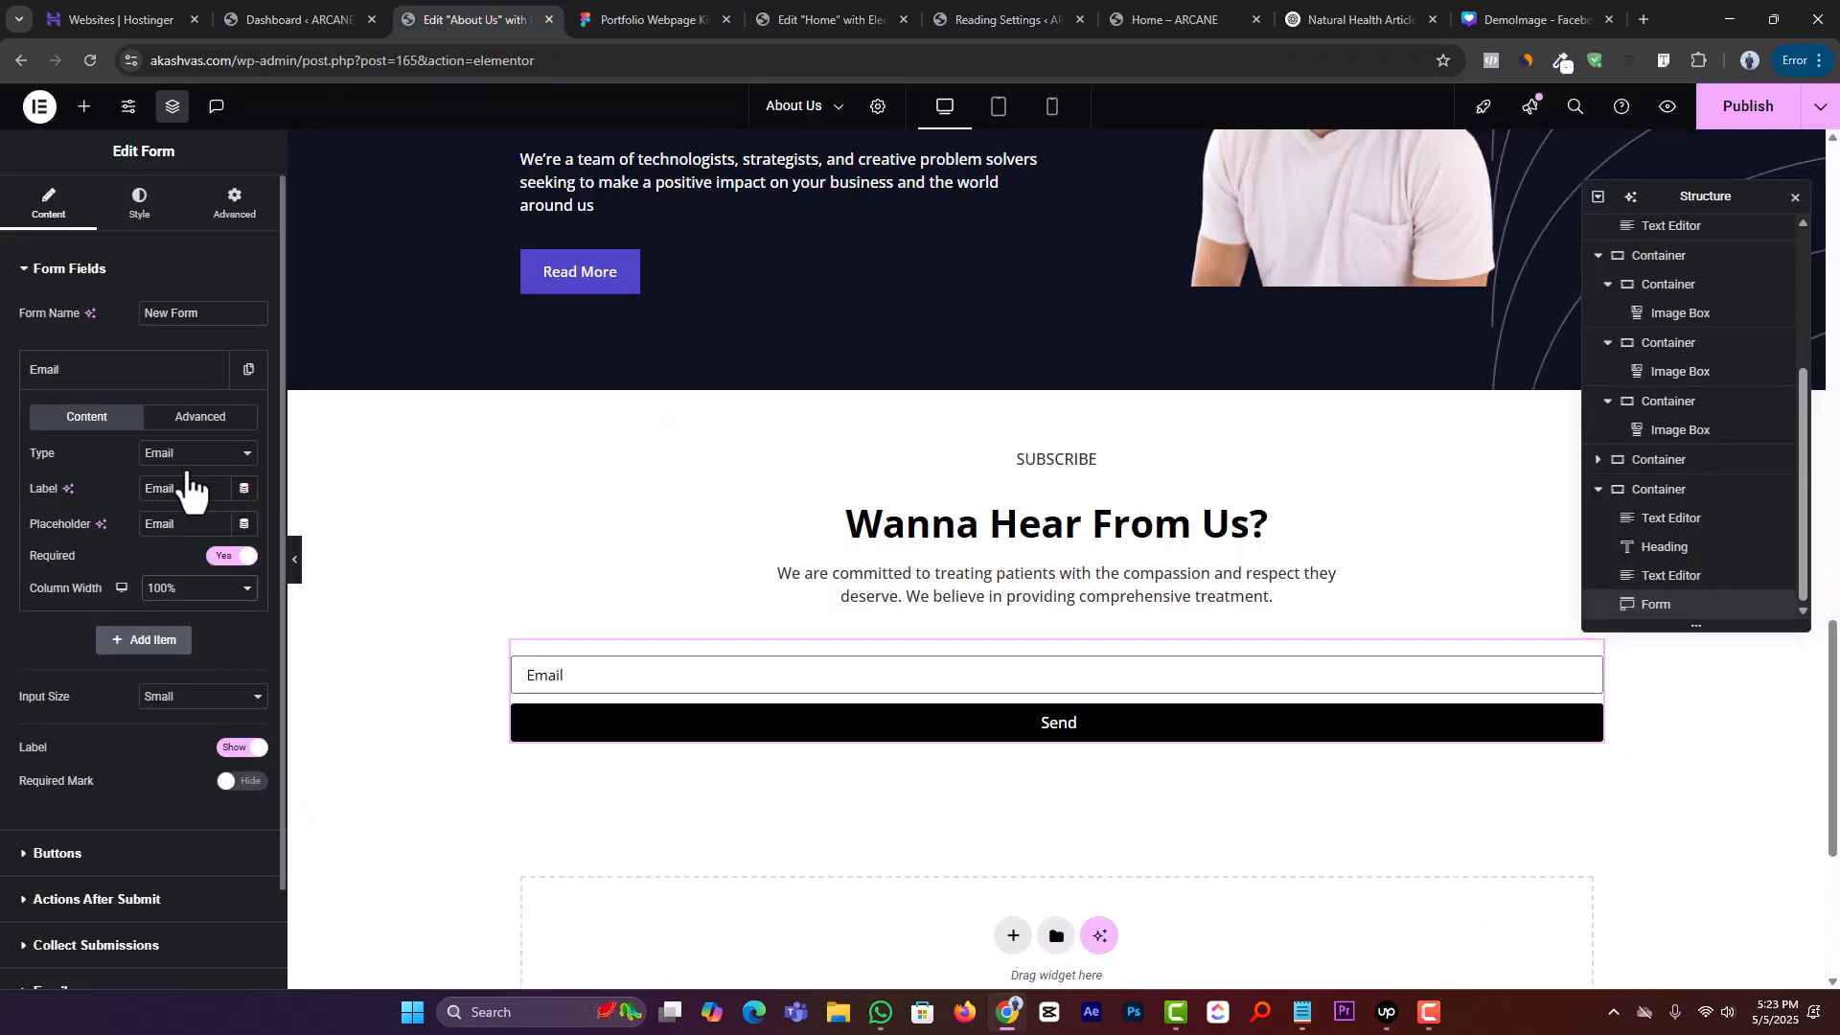
pyautogui.click(187, 594)
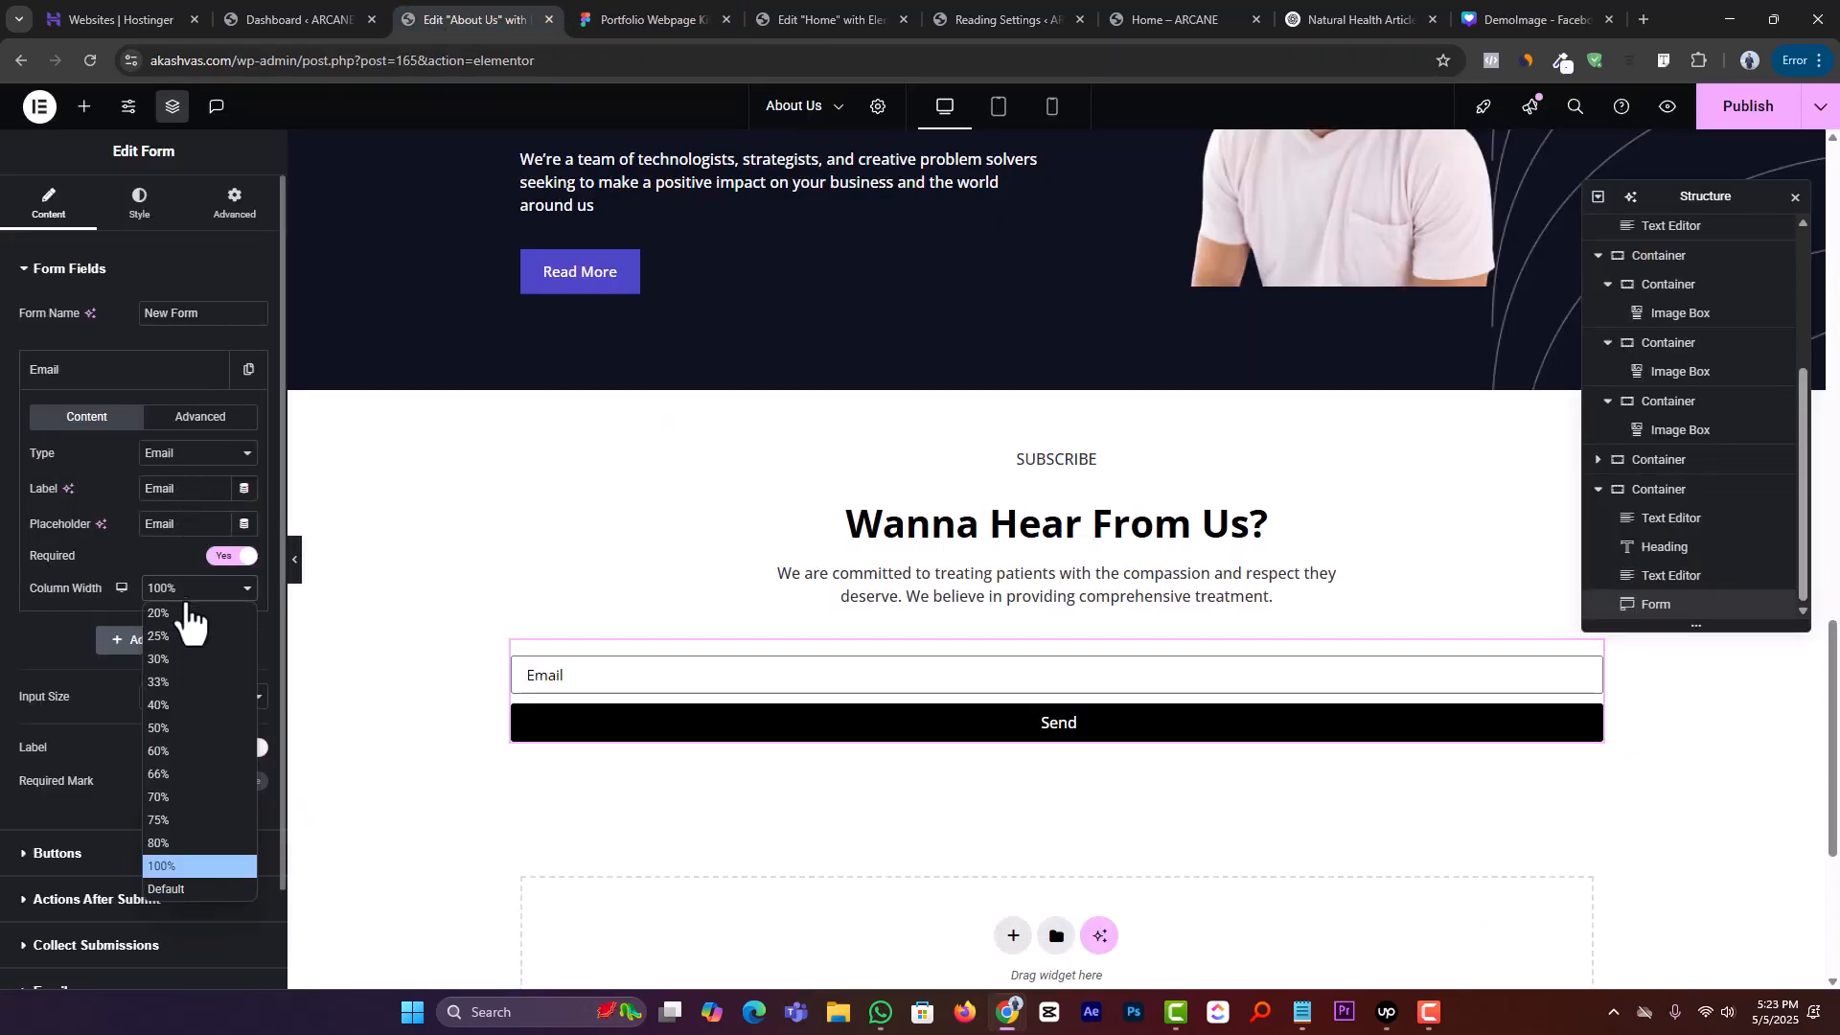
pyautogui.click(176, 798)
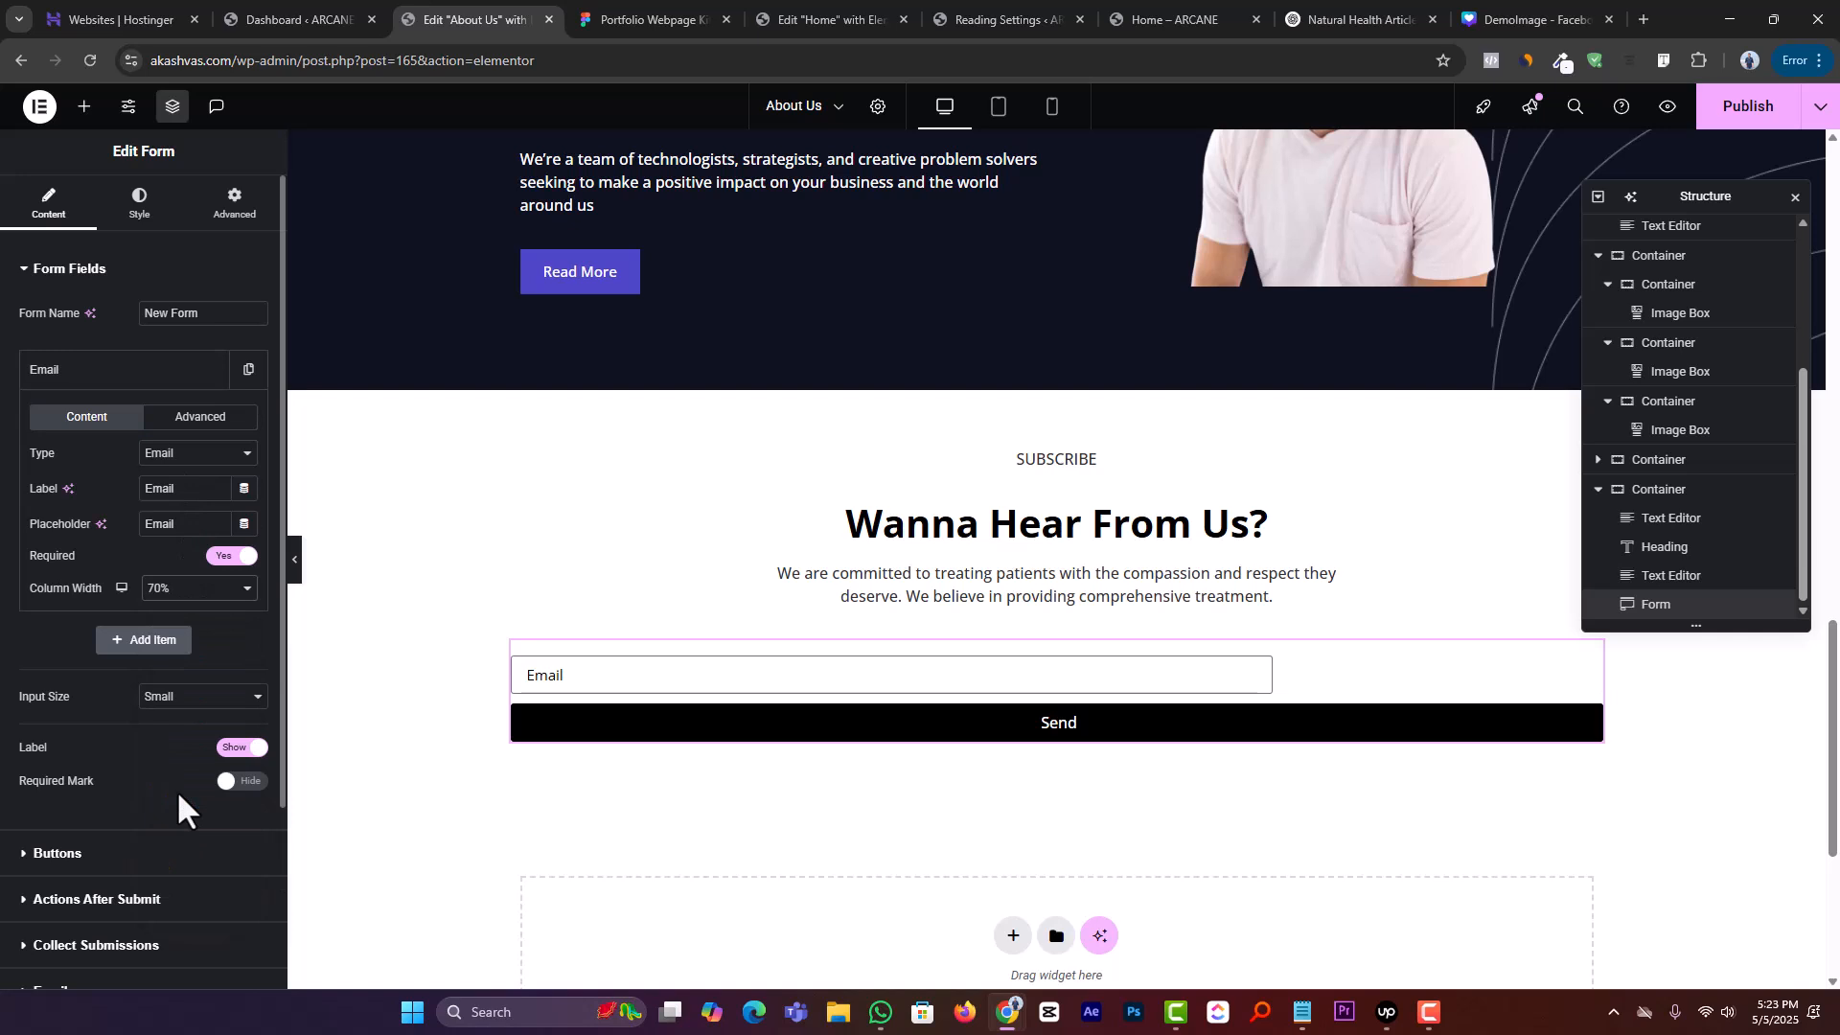
# Set the form's submit button column width to 30%
pyautogui.scroll(-2, 165, 736)
pyautogui.click(95, 674)
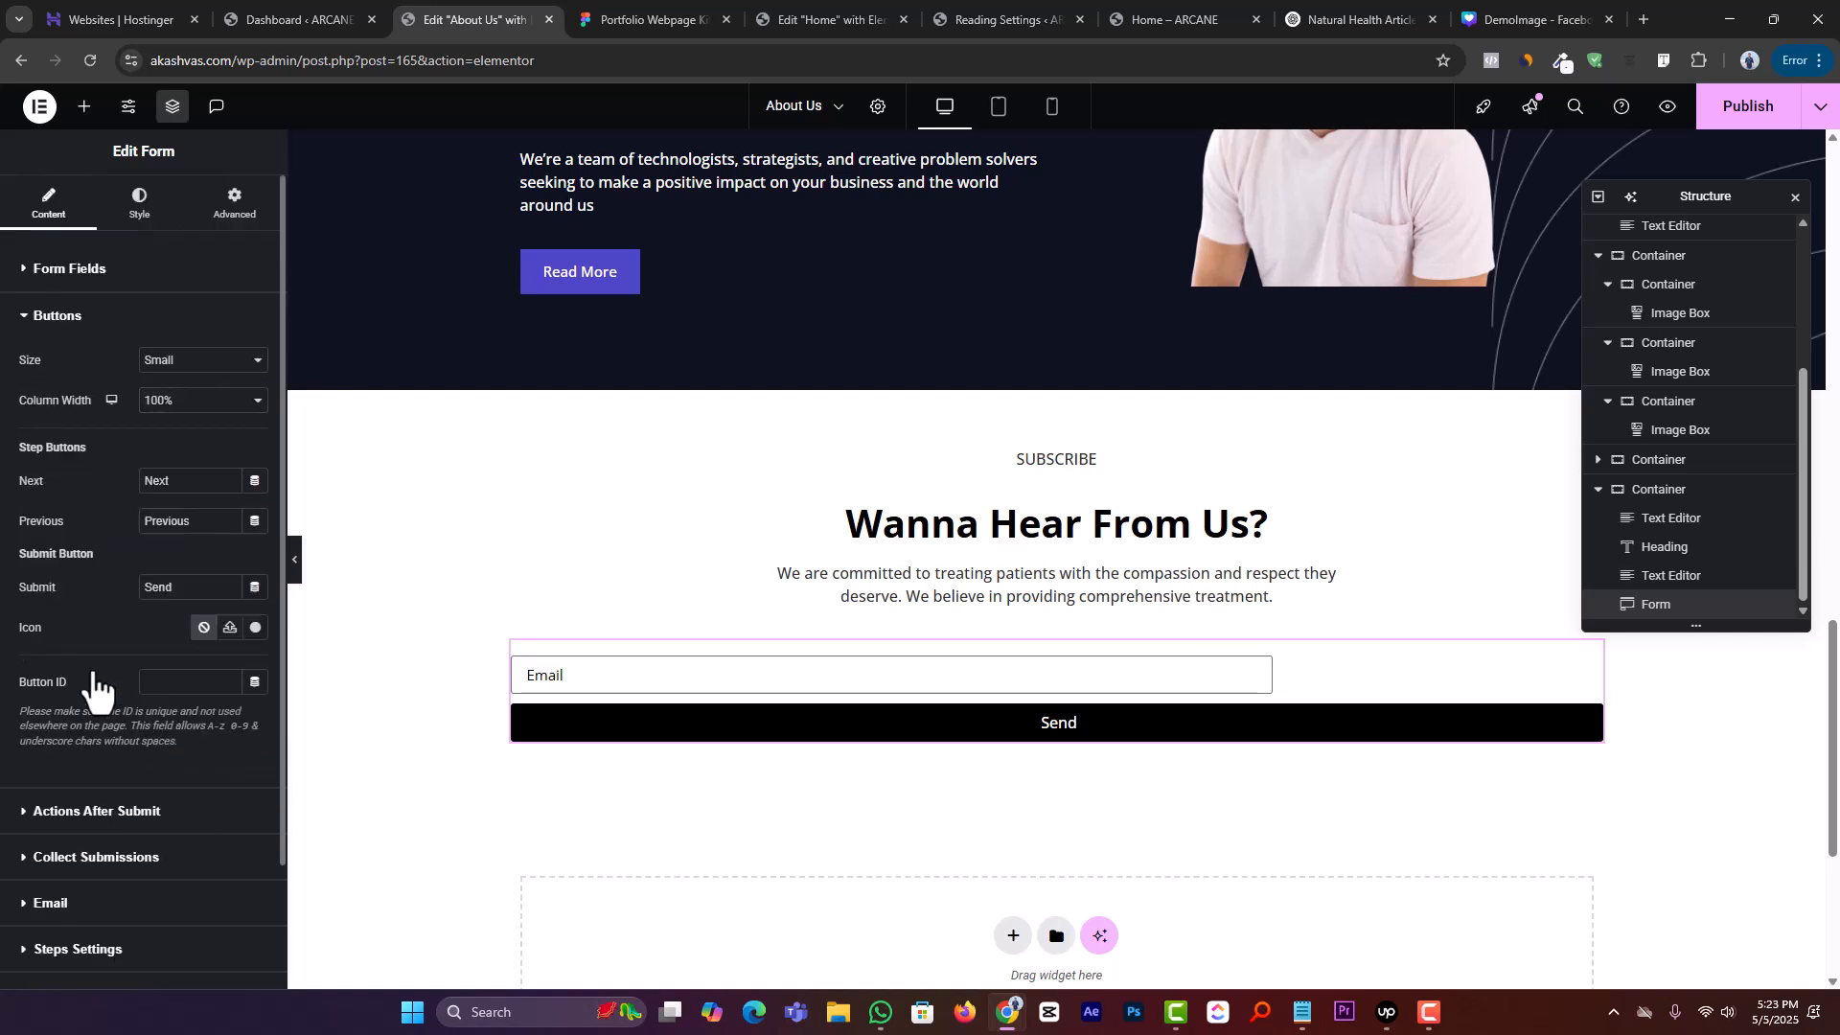
pyautogui.scroll(-2, 83, 685)
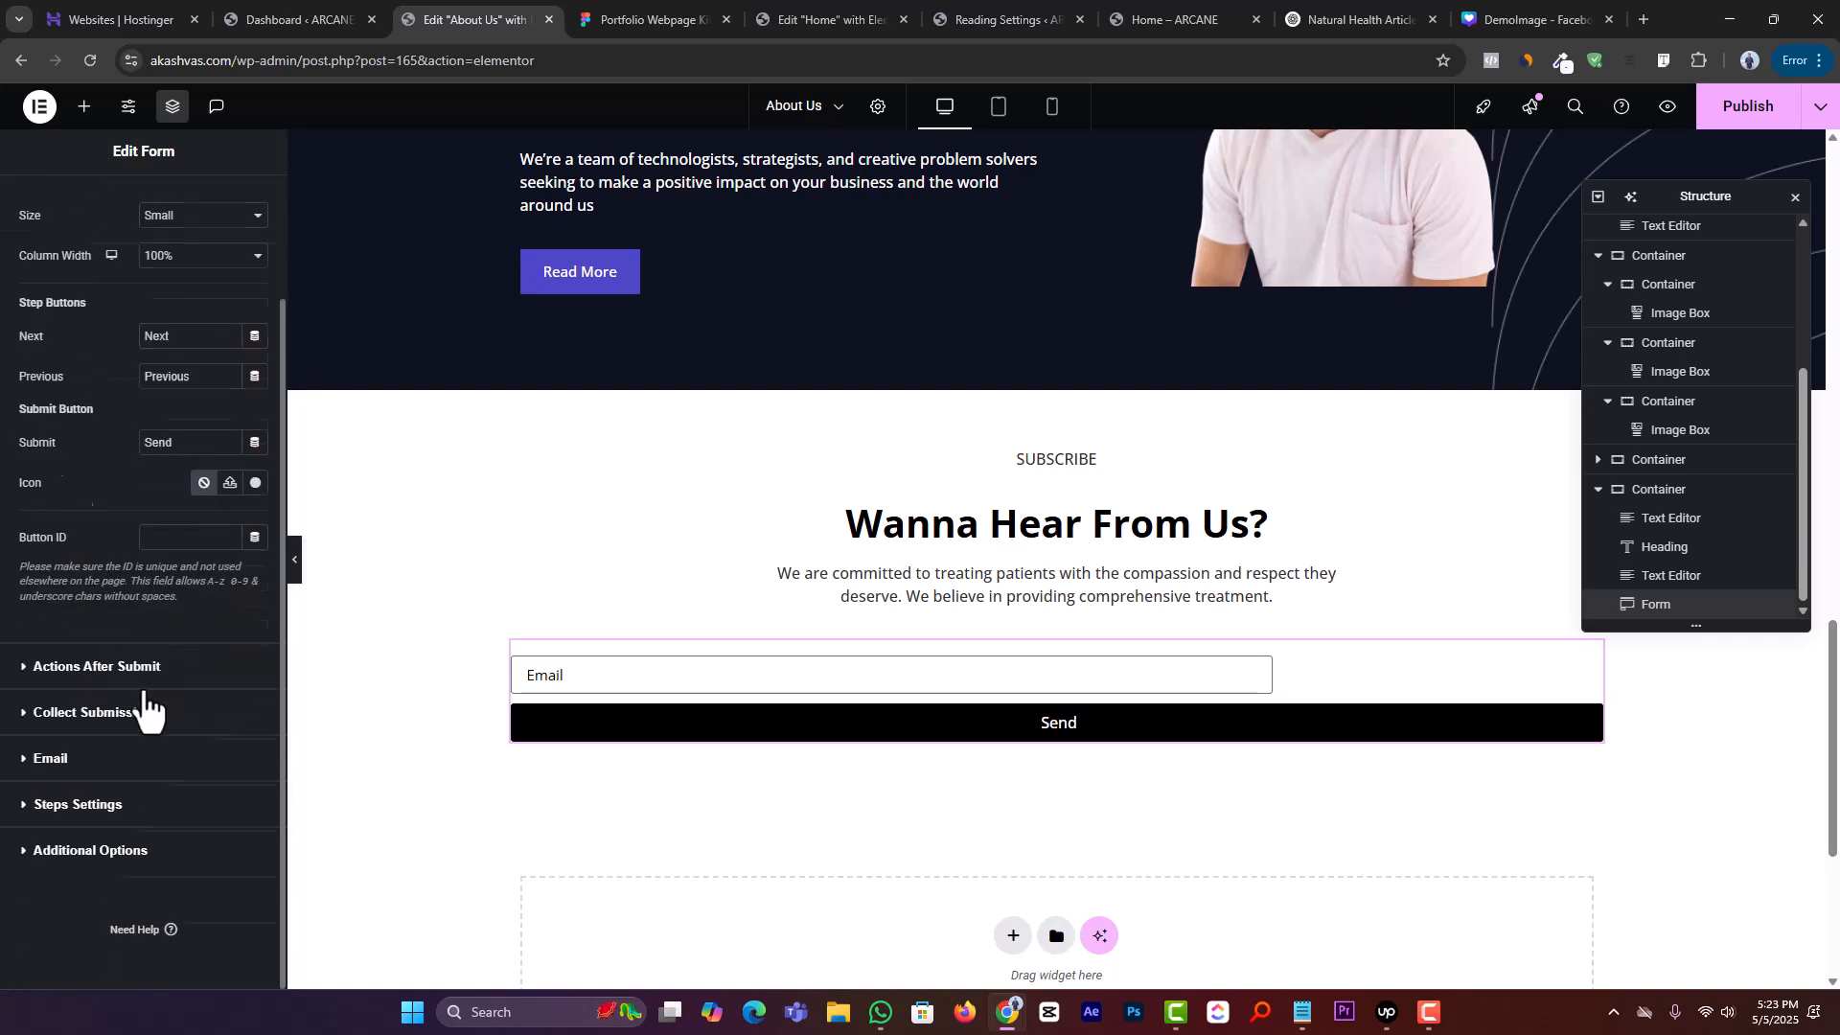
pyautogui.scroll(2, 145, 690)
pyautogui.click(188, 403)
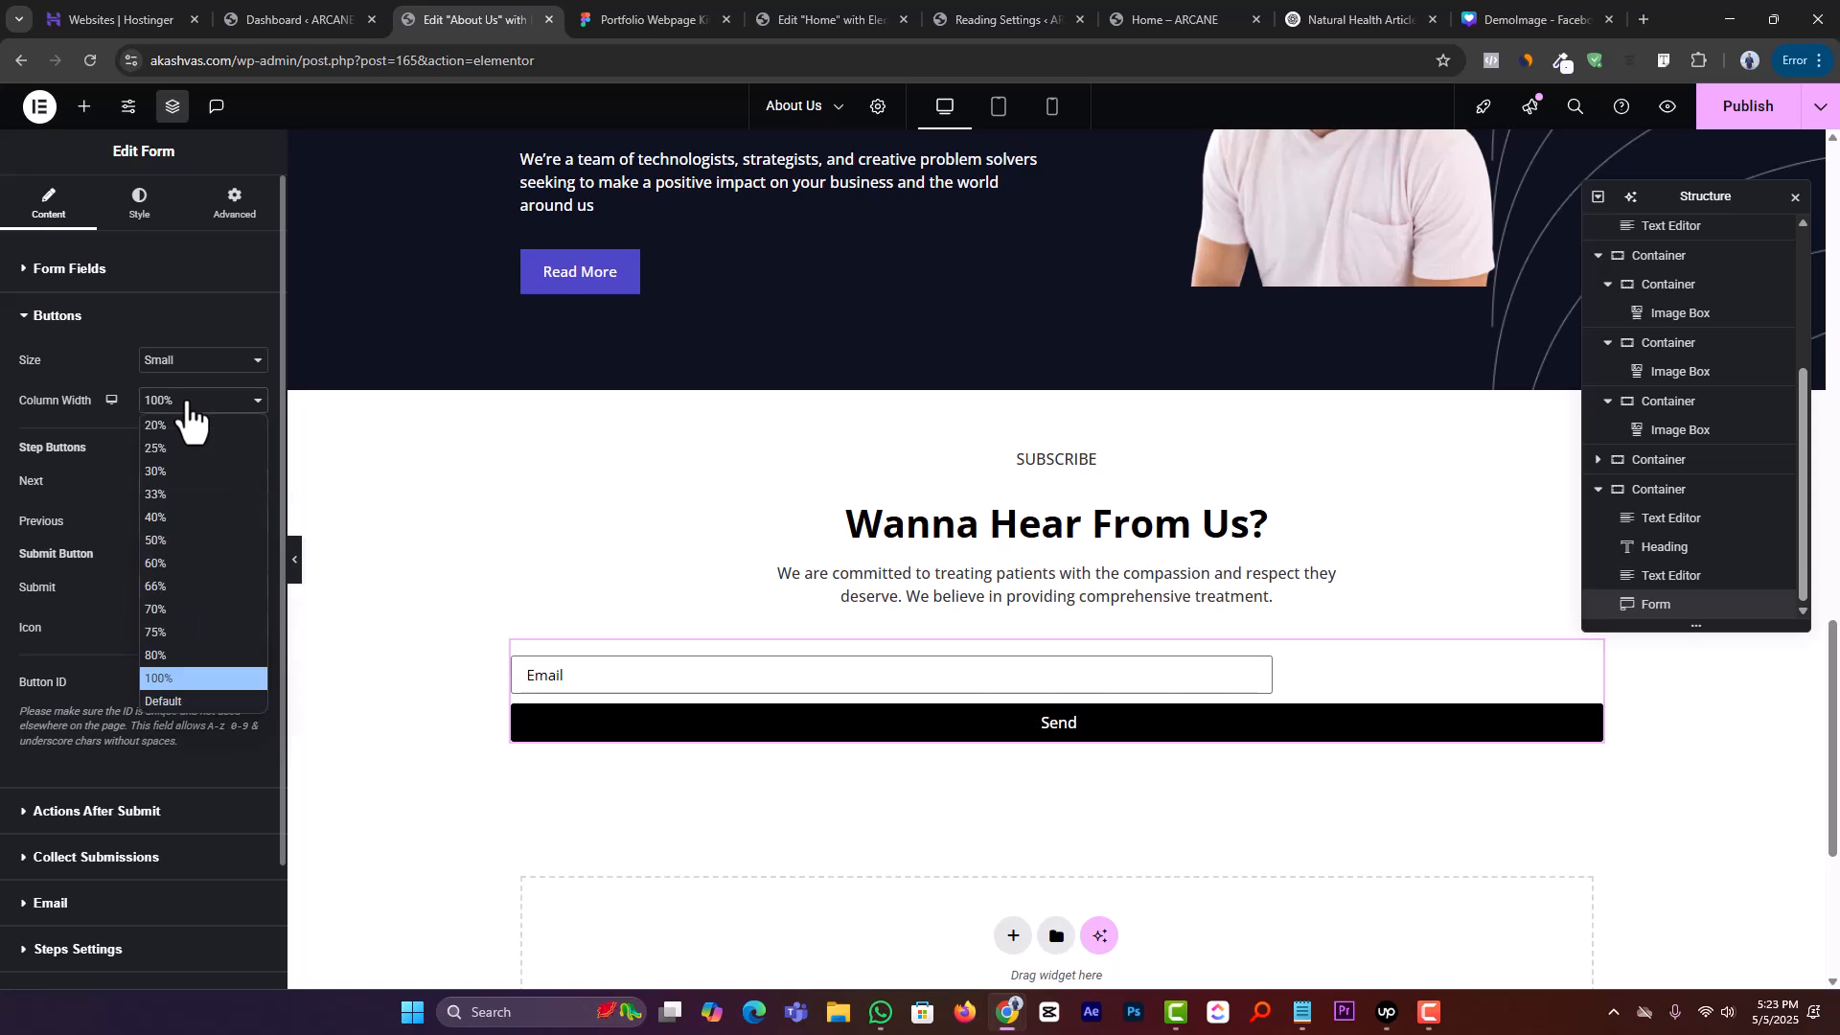
pyautogui.click(176, 472)
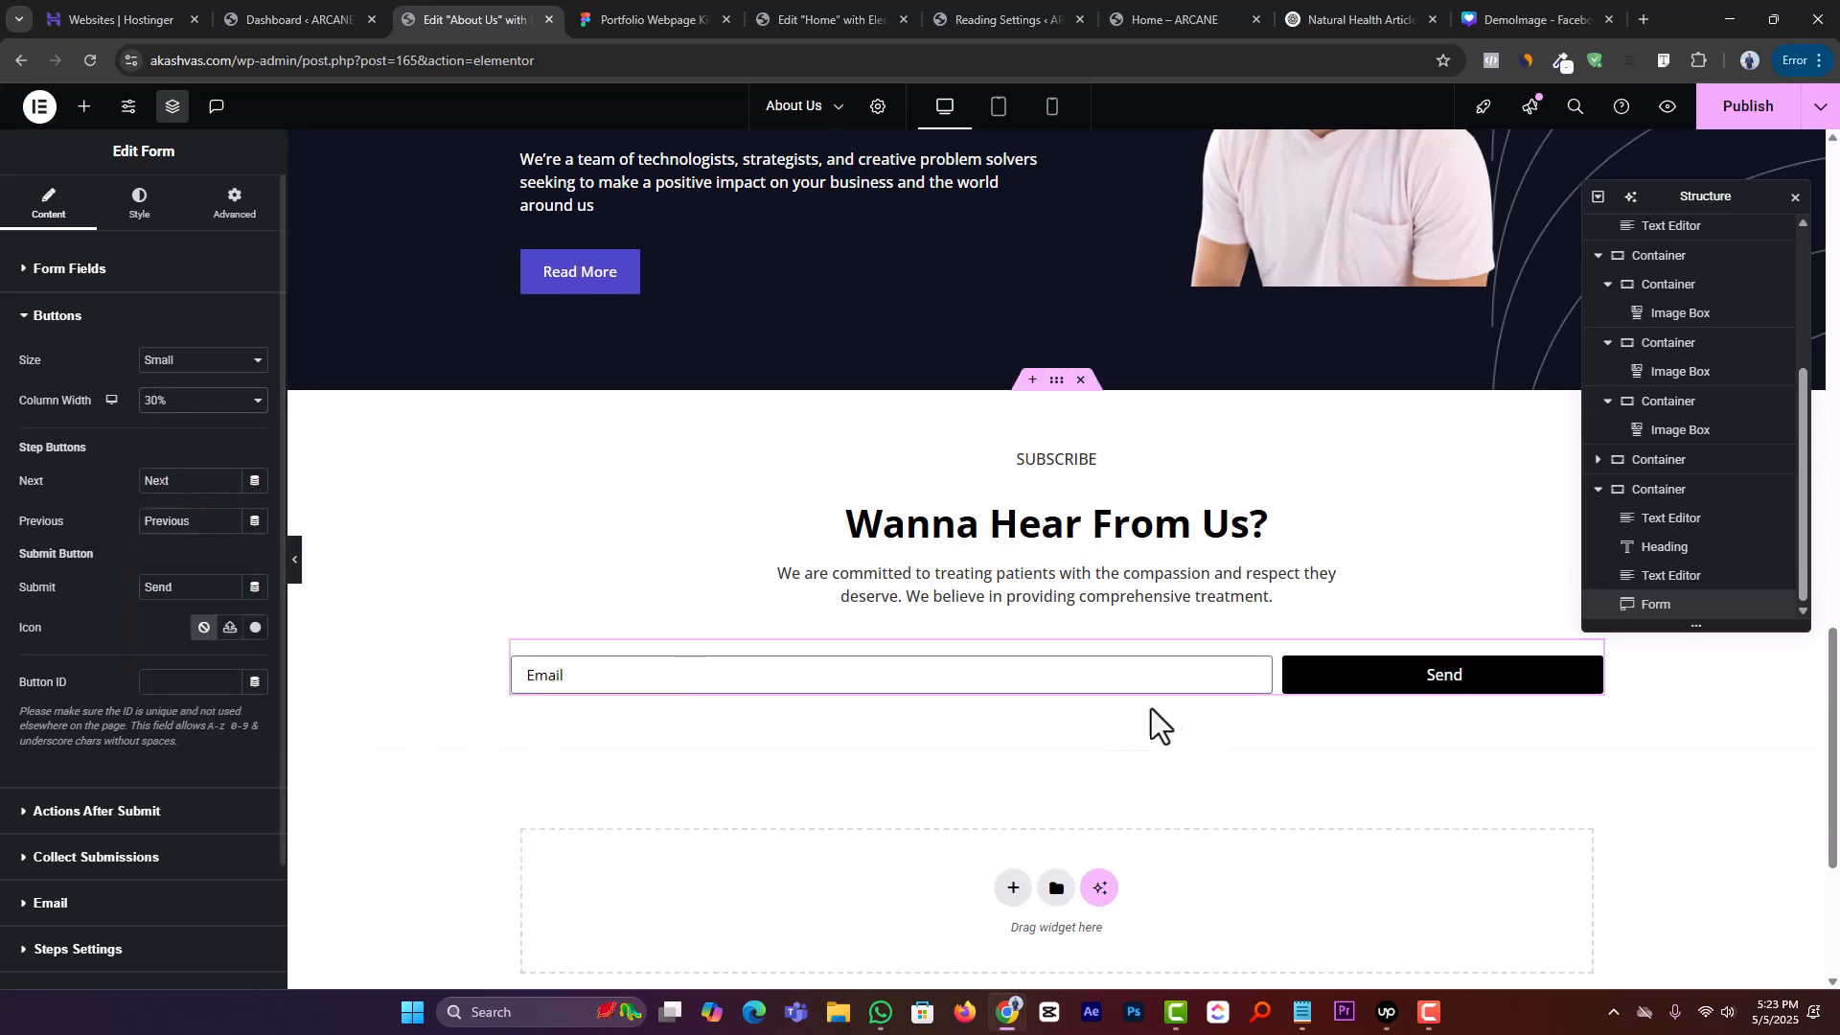
# Check the subscribe form in the Figma design, then hide the field labels of the Elementor form
pyautogui.click(644, 19)
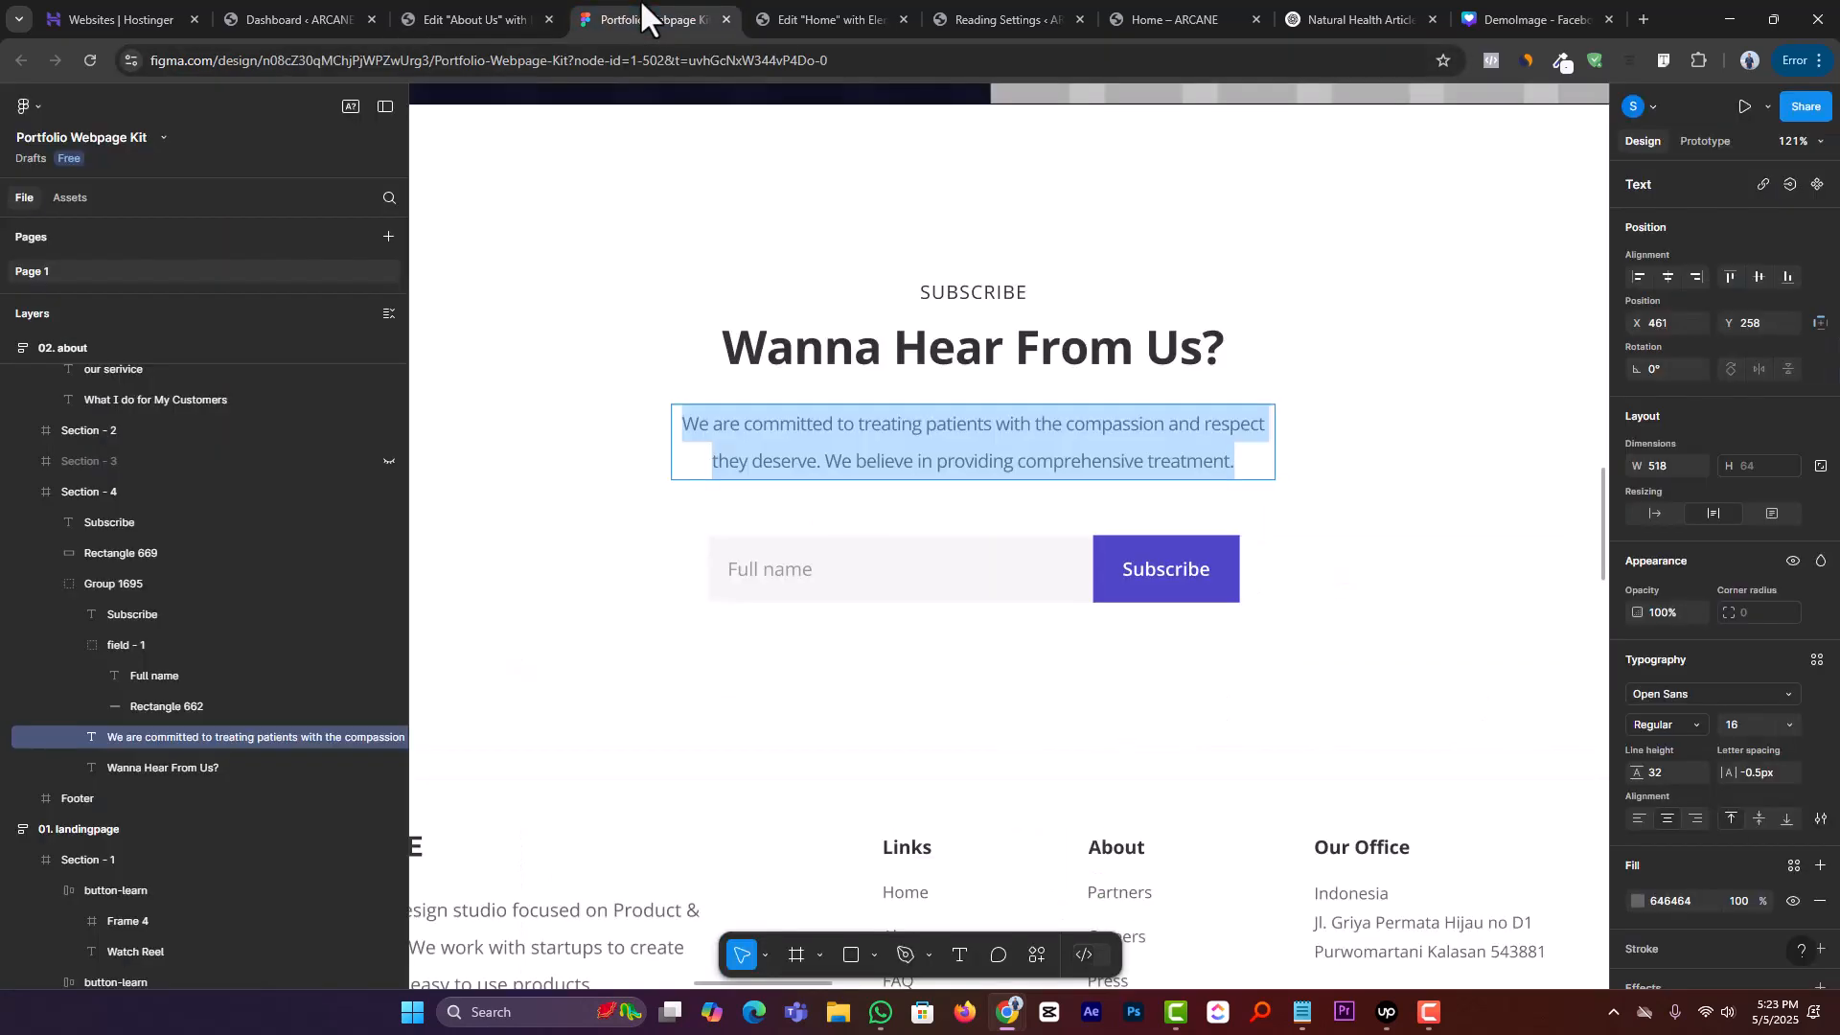
pyautogui.click(918, 575)
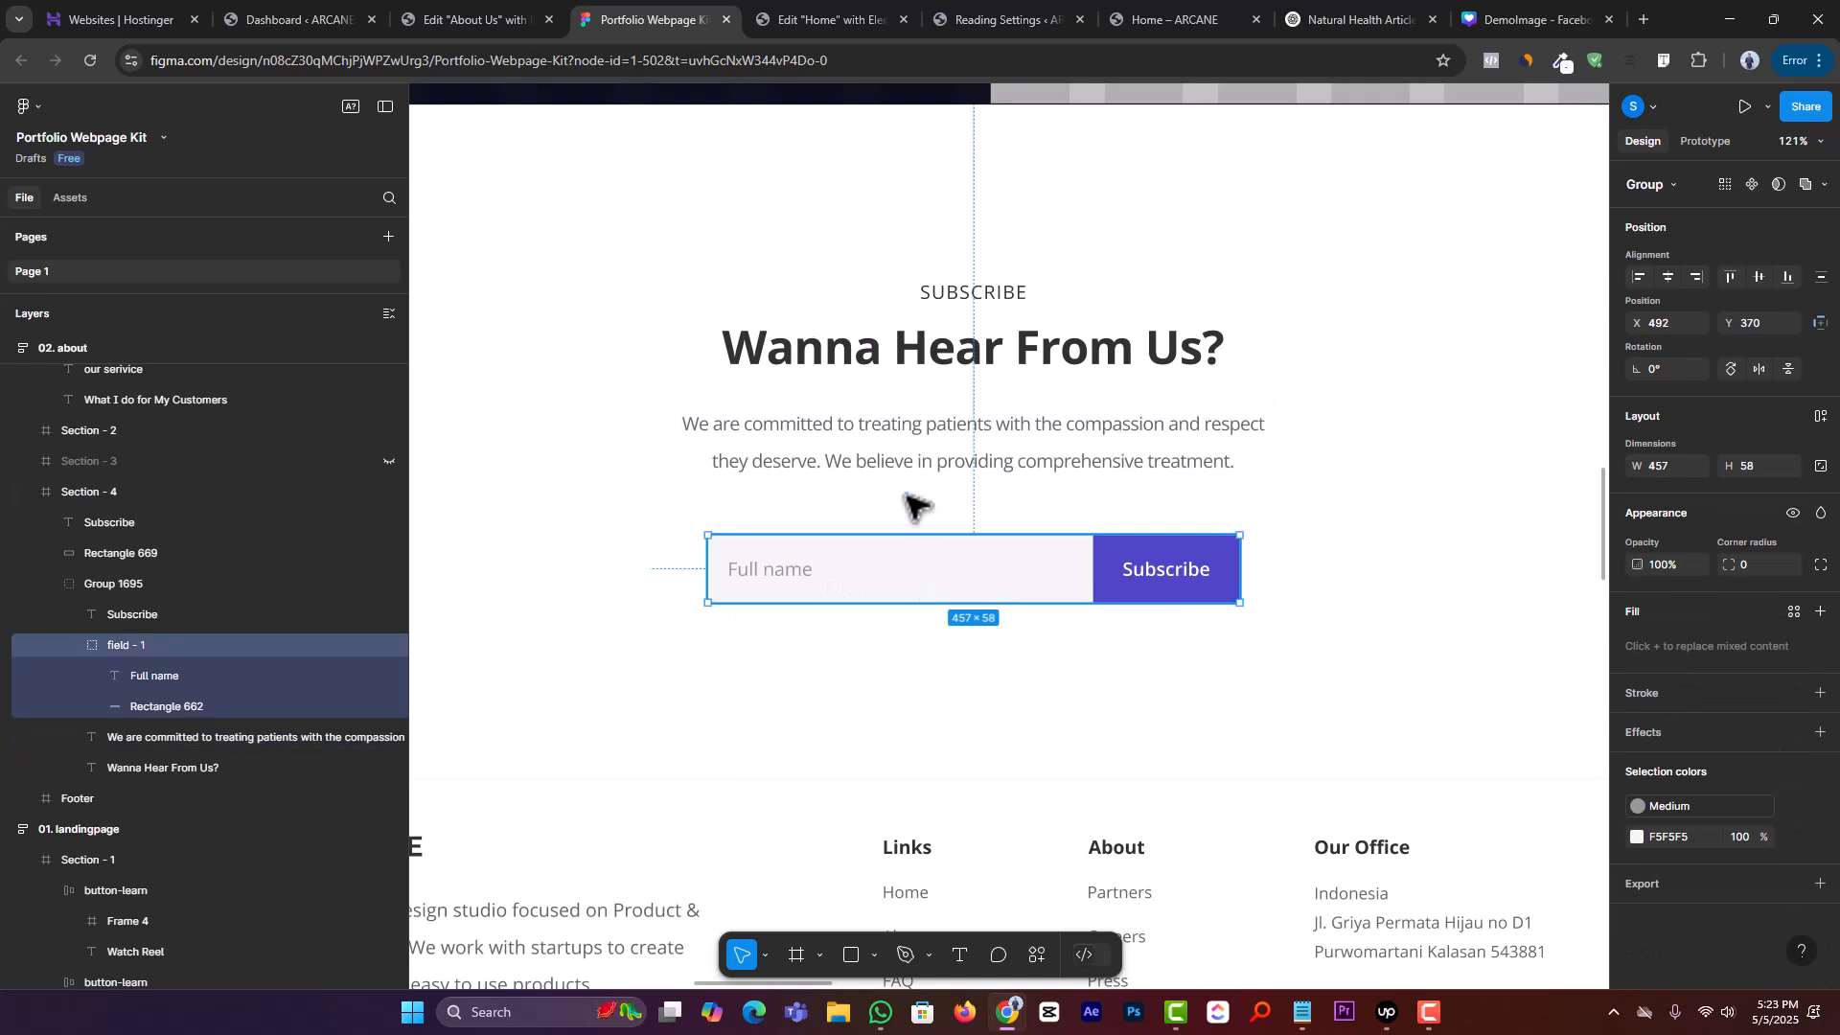
pyautogui.click(485, 19)
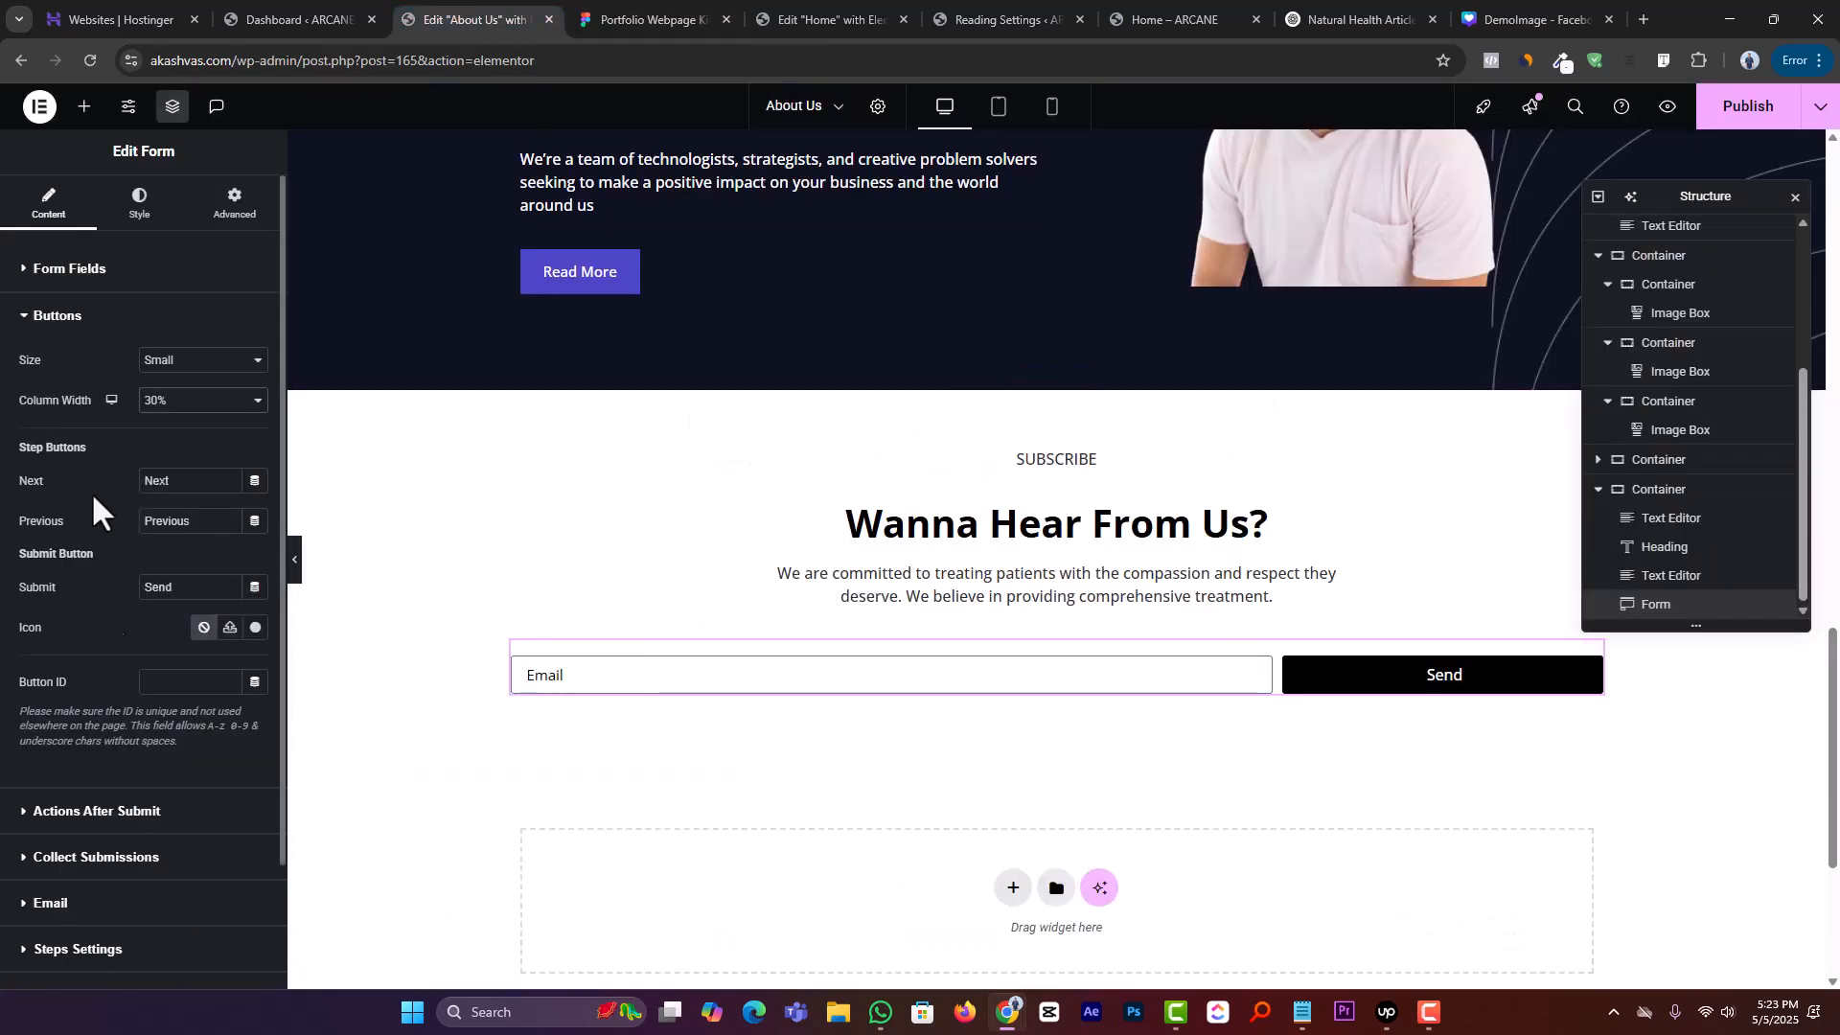
pyautogui.click(67, 276)
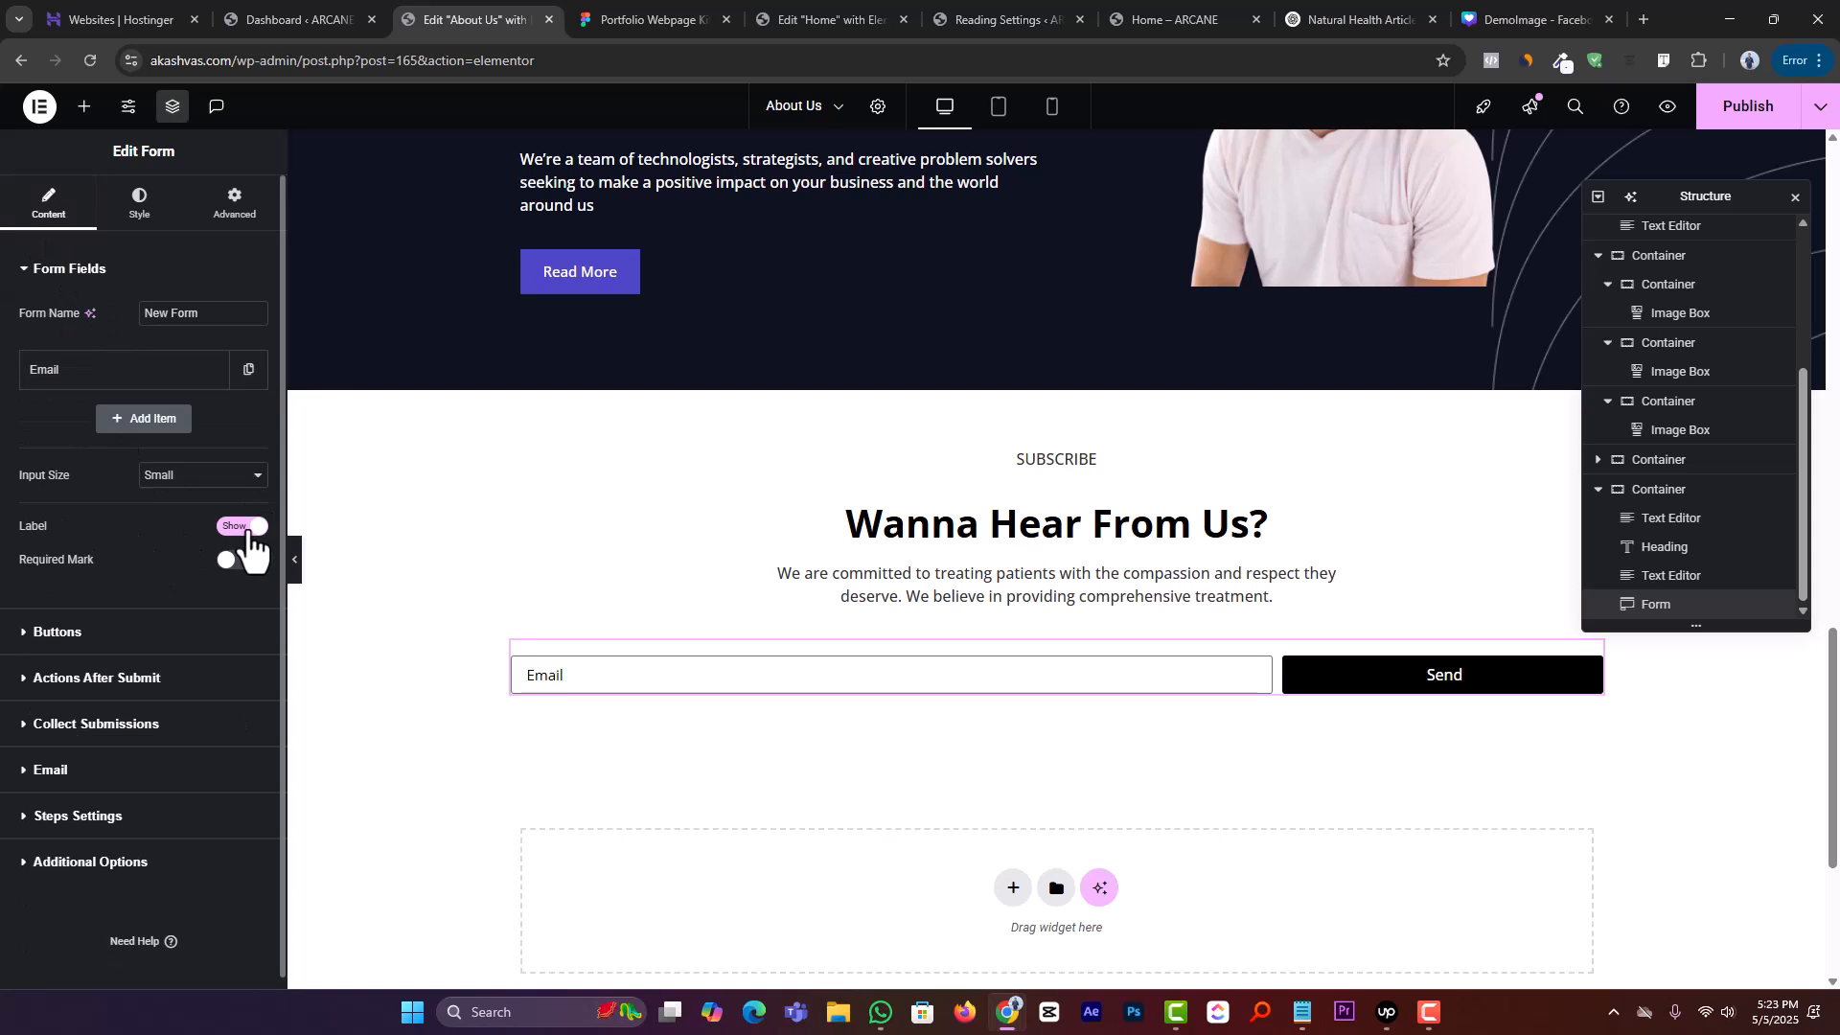
pyautogui.click(249, 530)
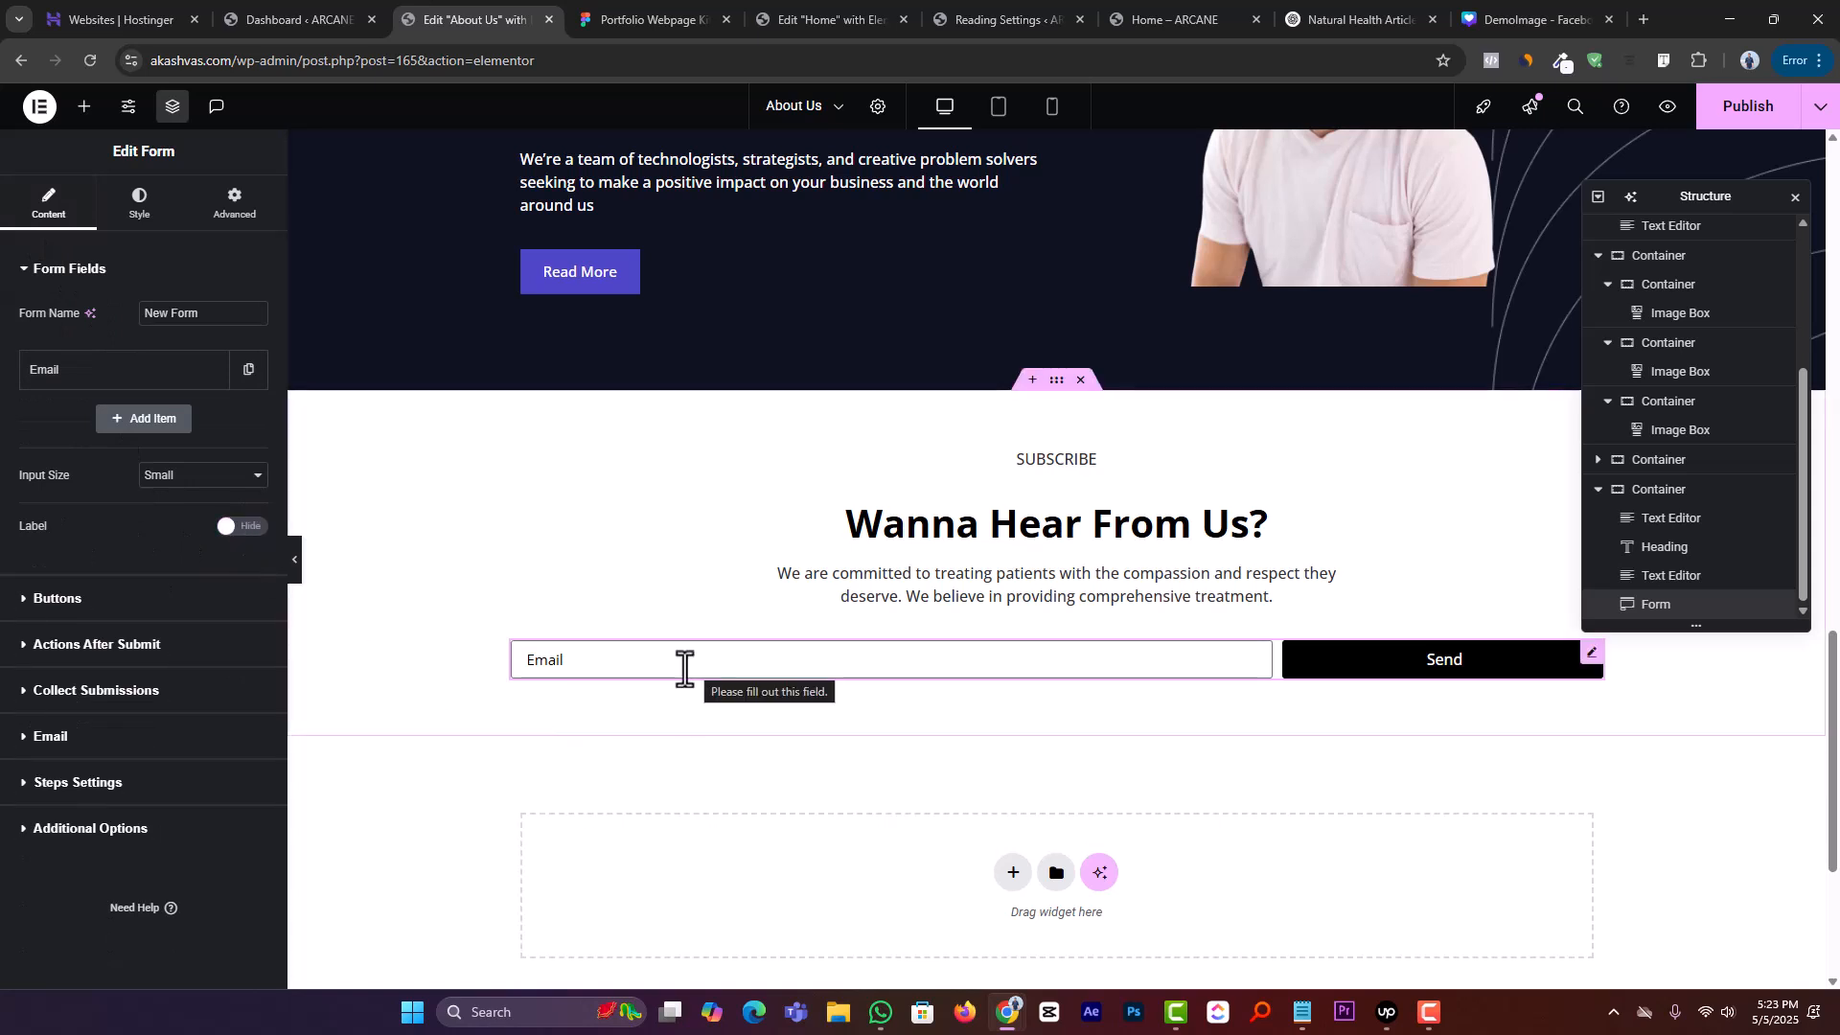
# Sample the light grey fill of the Full name field in the Figma design with the page colour picker
pyautogui.click(652, 19)
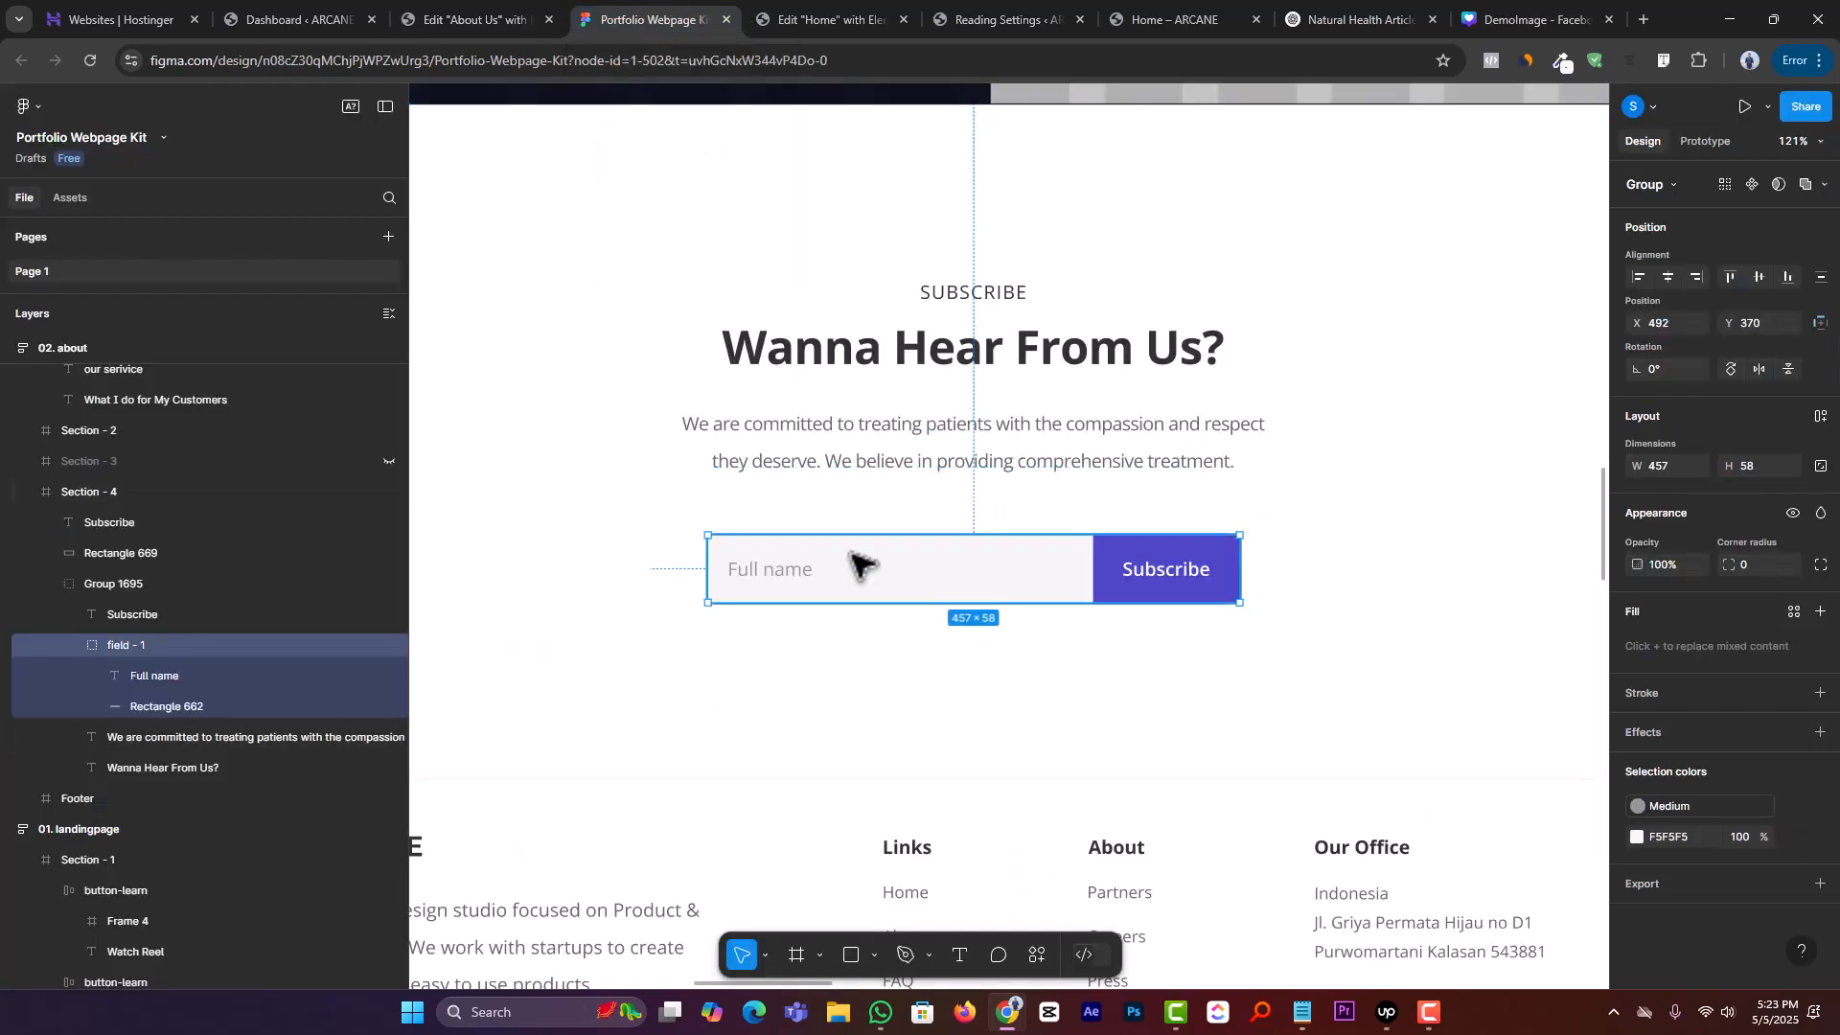
pyautogui.click(1561, 60)
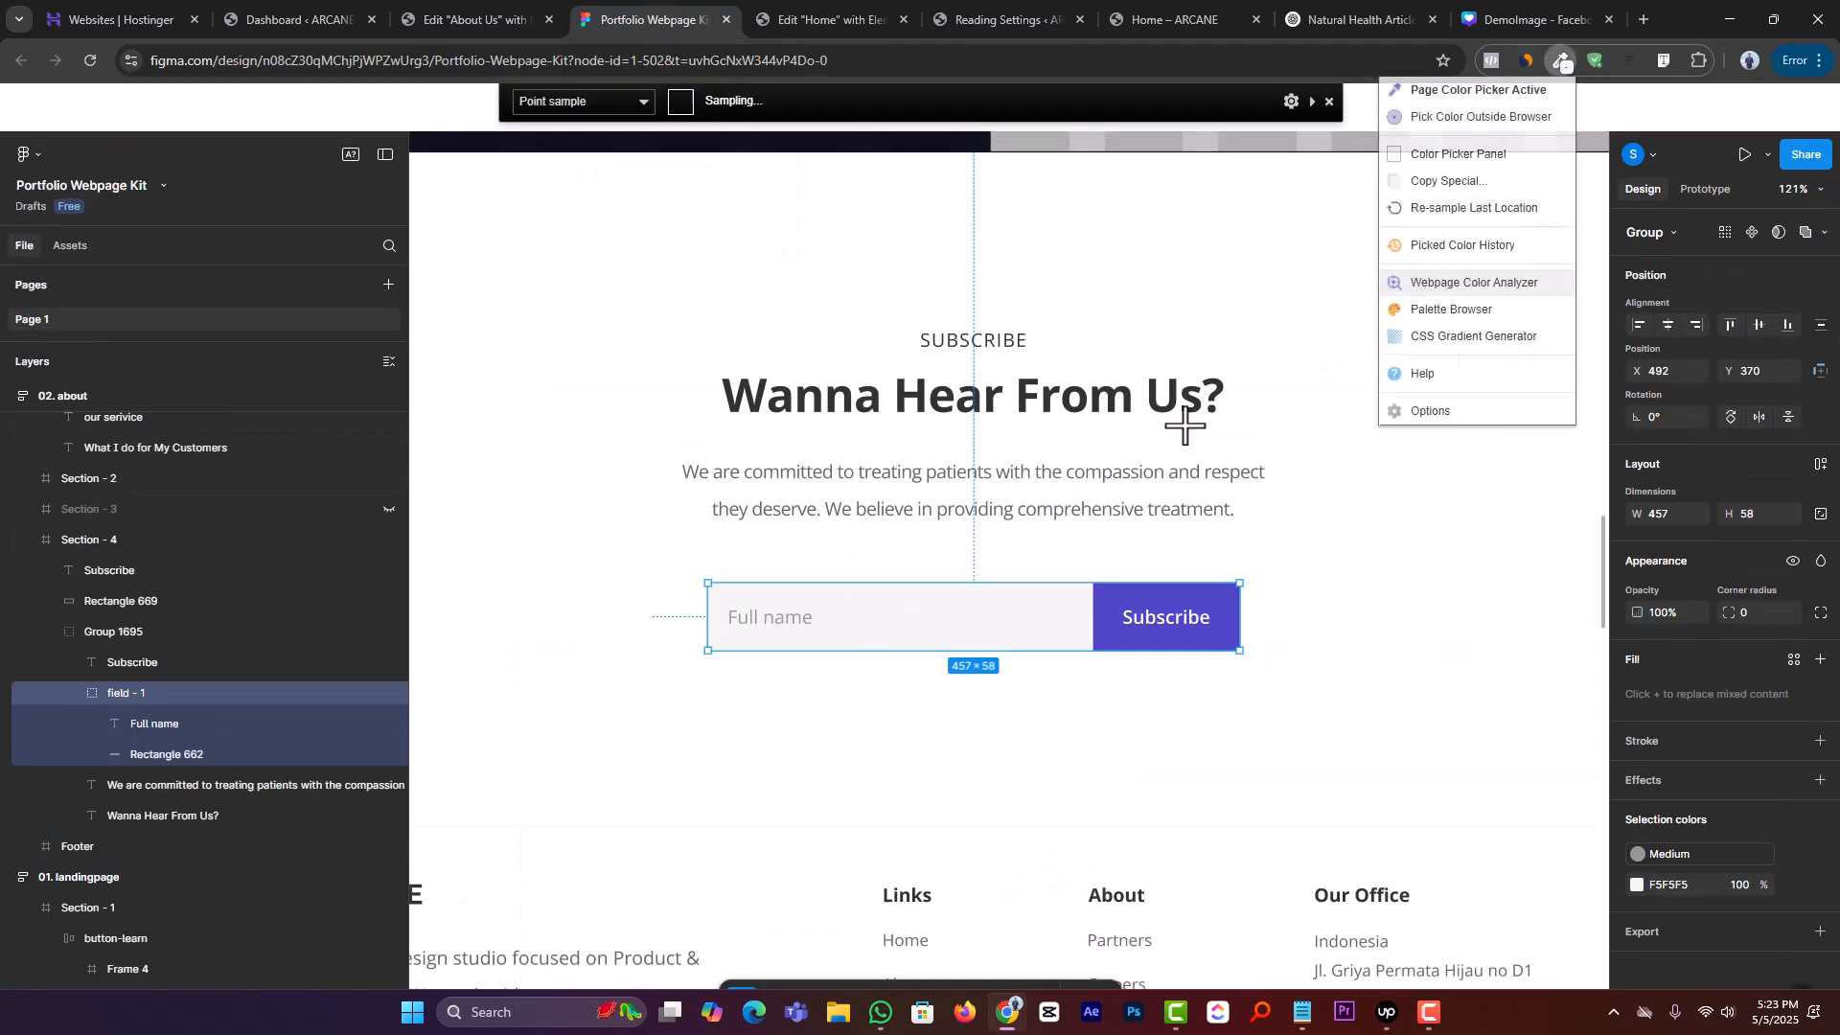
pyautogui.click(991, 602)
# Set the Elementor form field's background colour to the sampled f5f5f5
pyautogui.click(522, 19)
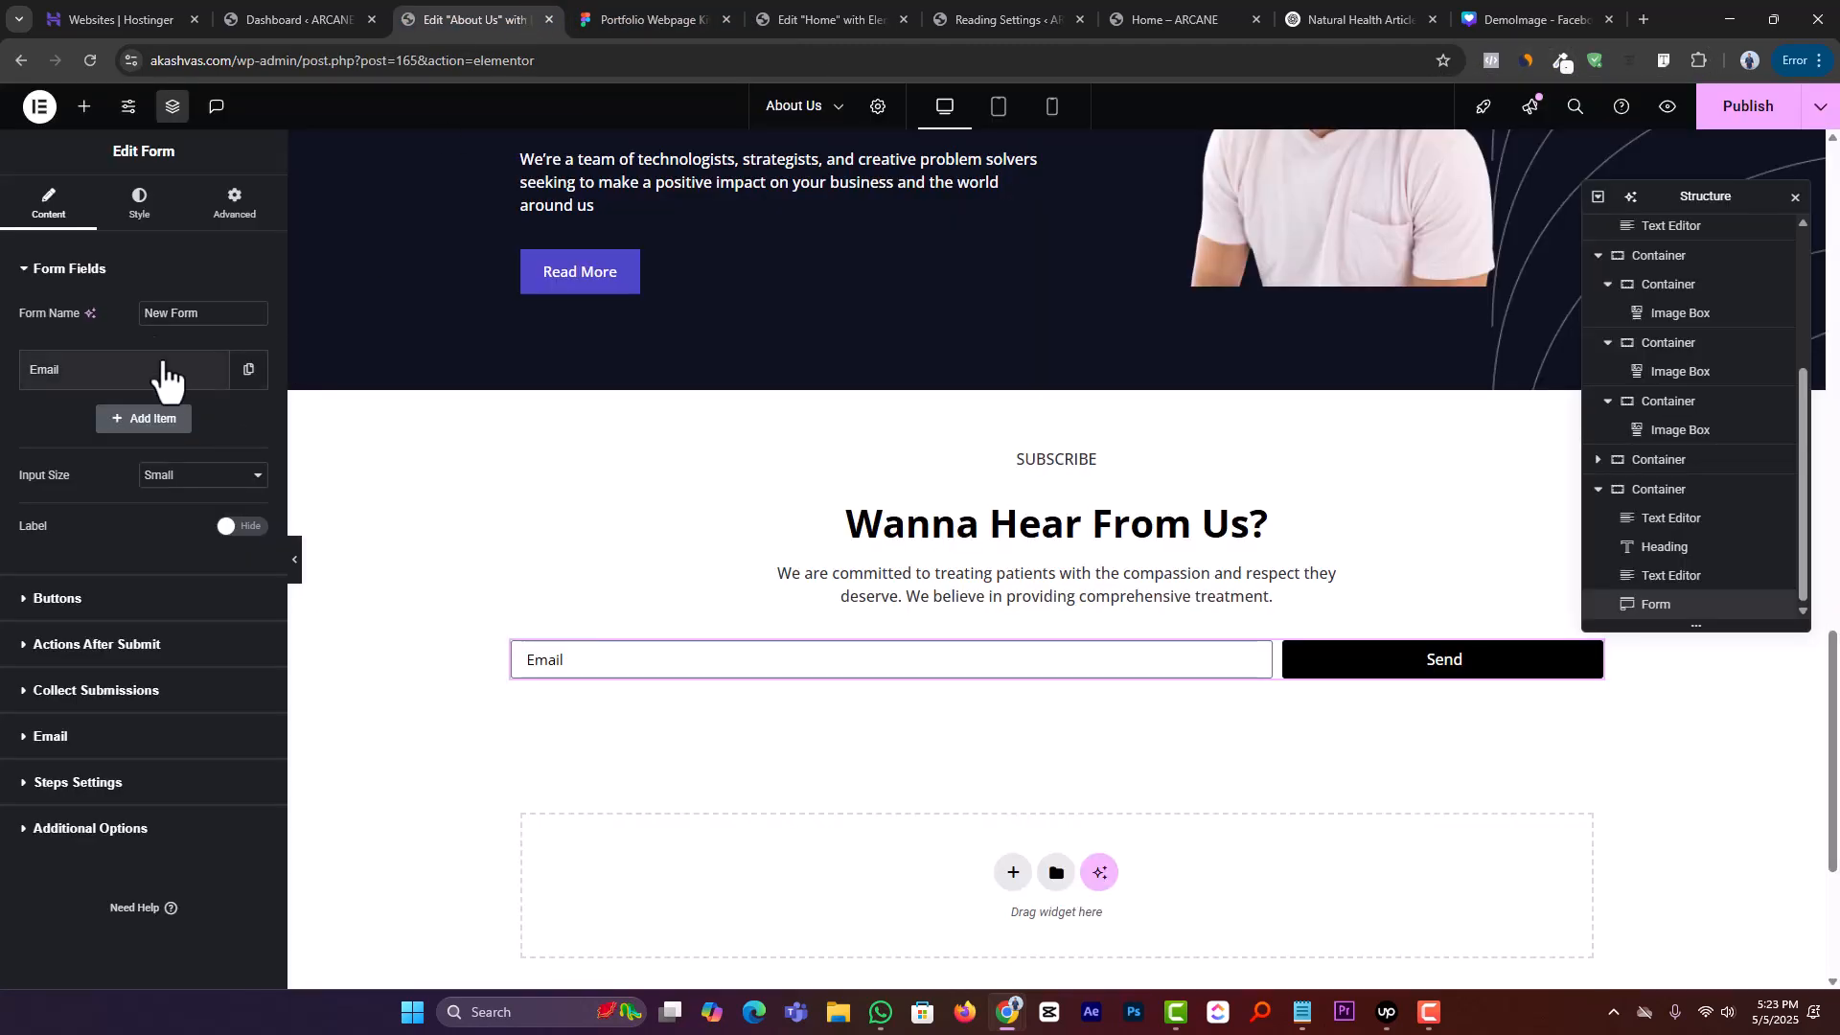
pyautogui.click(139, 203)
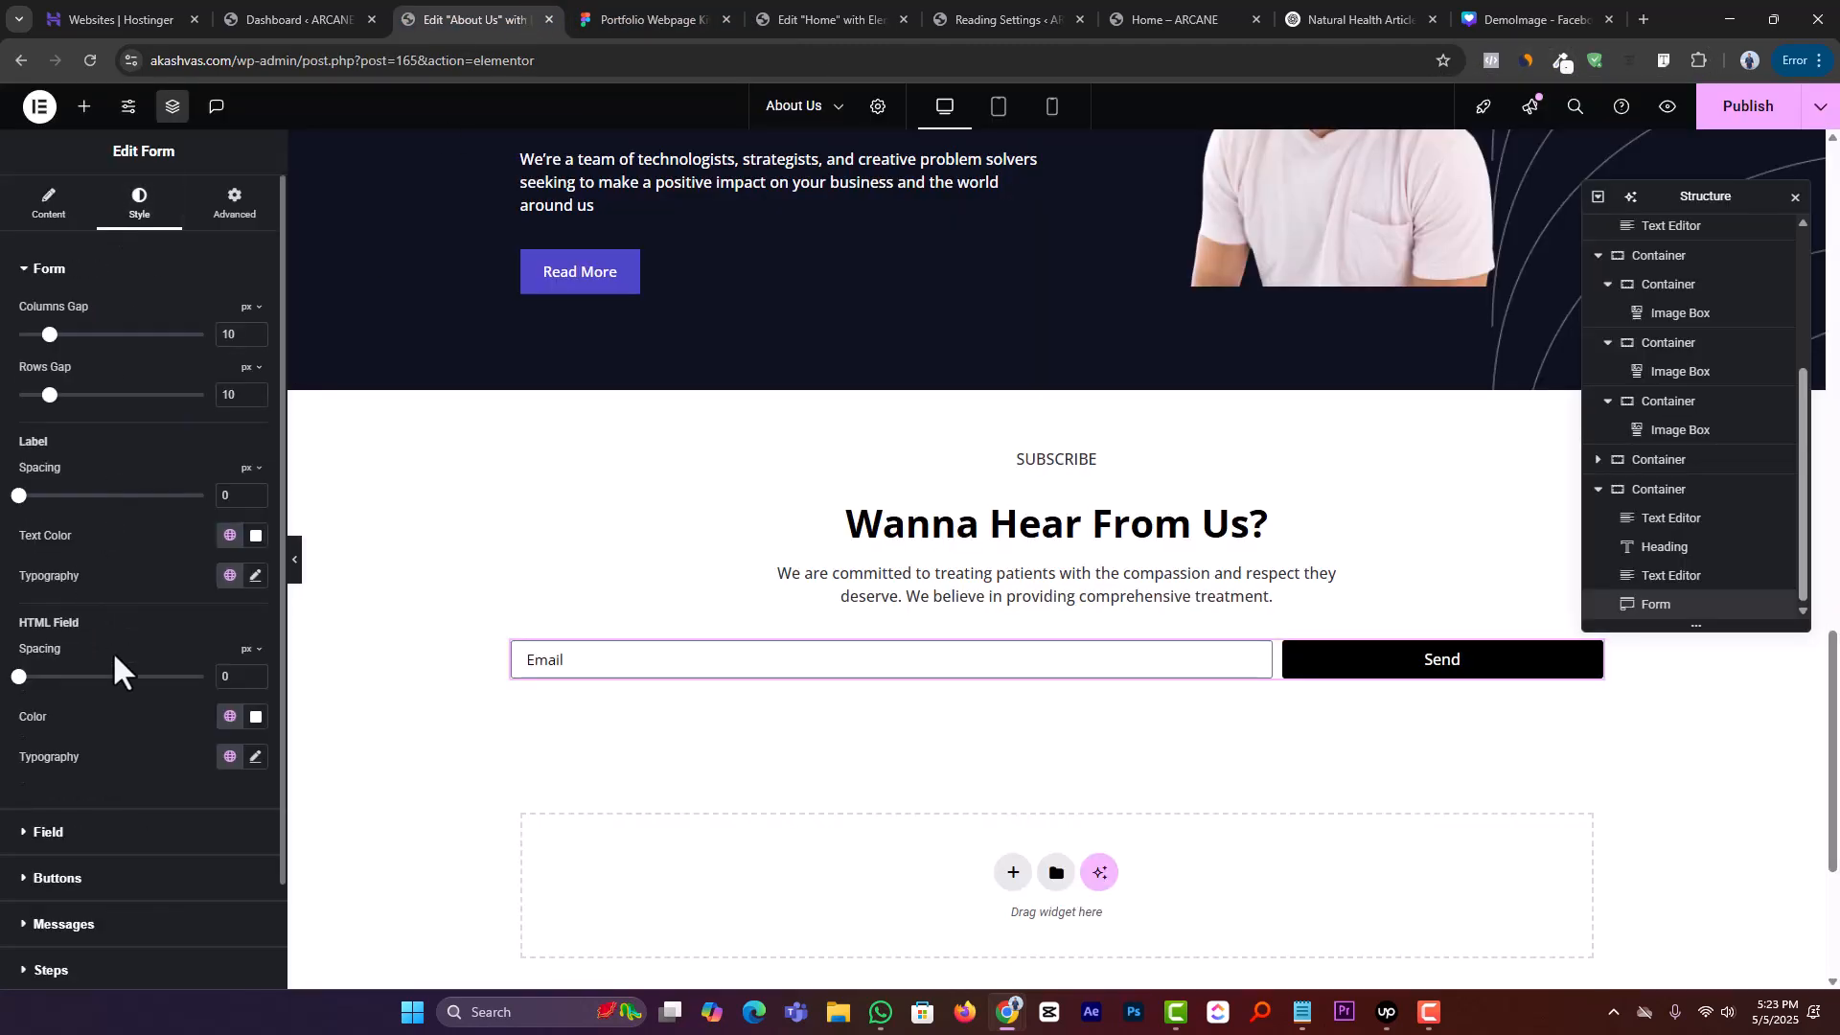
pyautogui.scroll(-2, 112, 652)
pyautogui.click(106, 746)
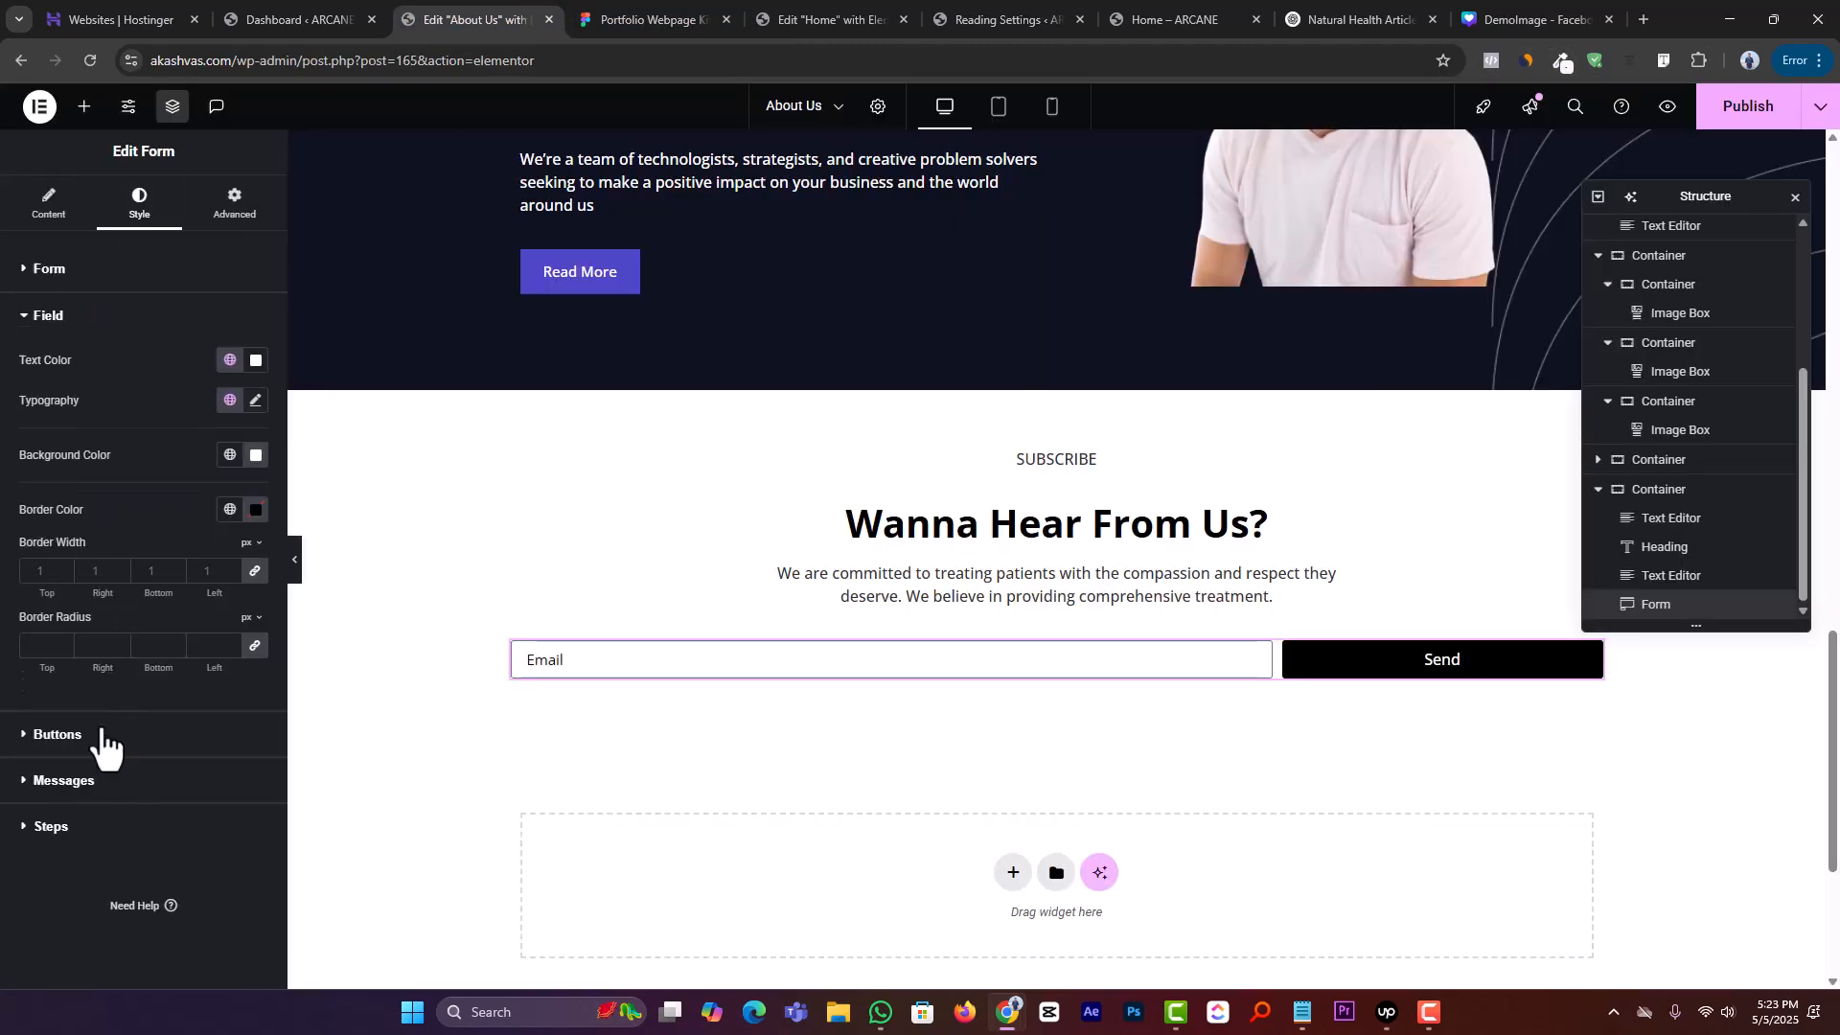
pyautogui.click(256, 456)
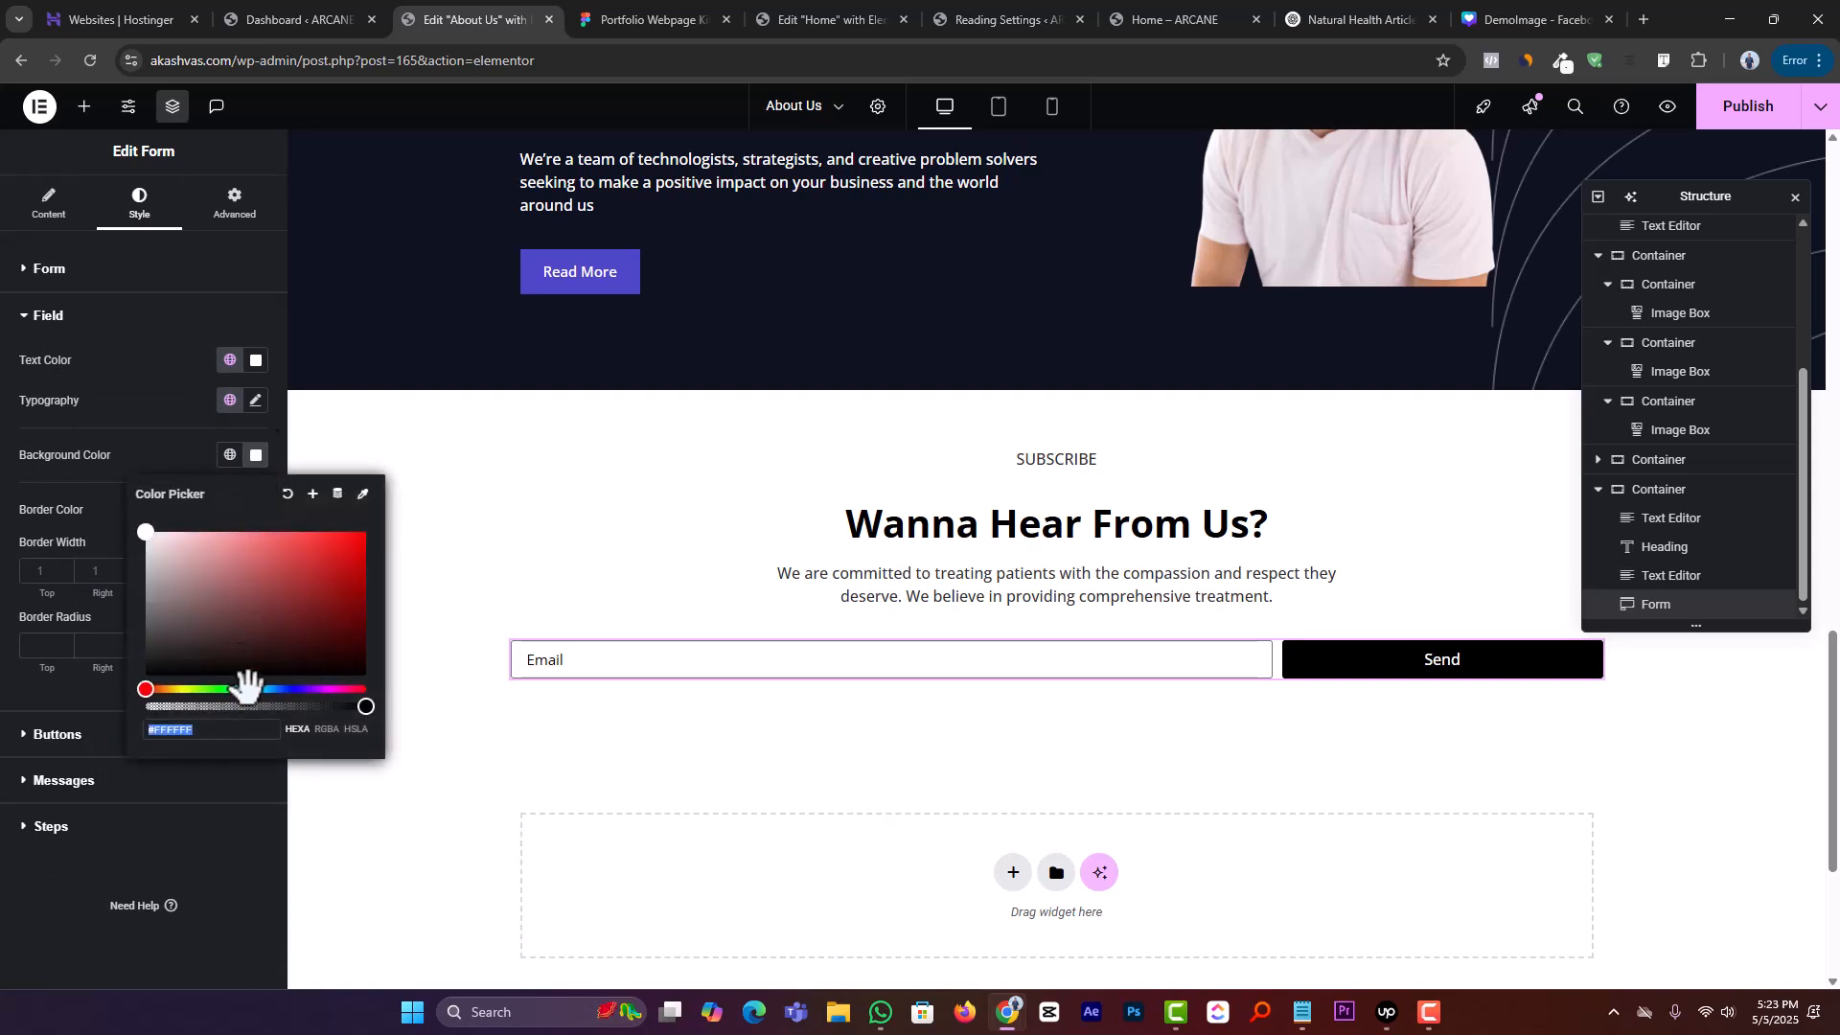
pyautogui.hotkey('ctrl', 'z')
pyautogui.click(1555, 61)
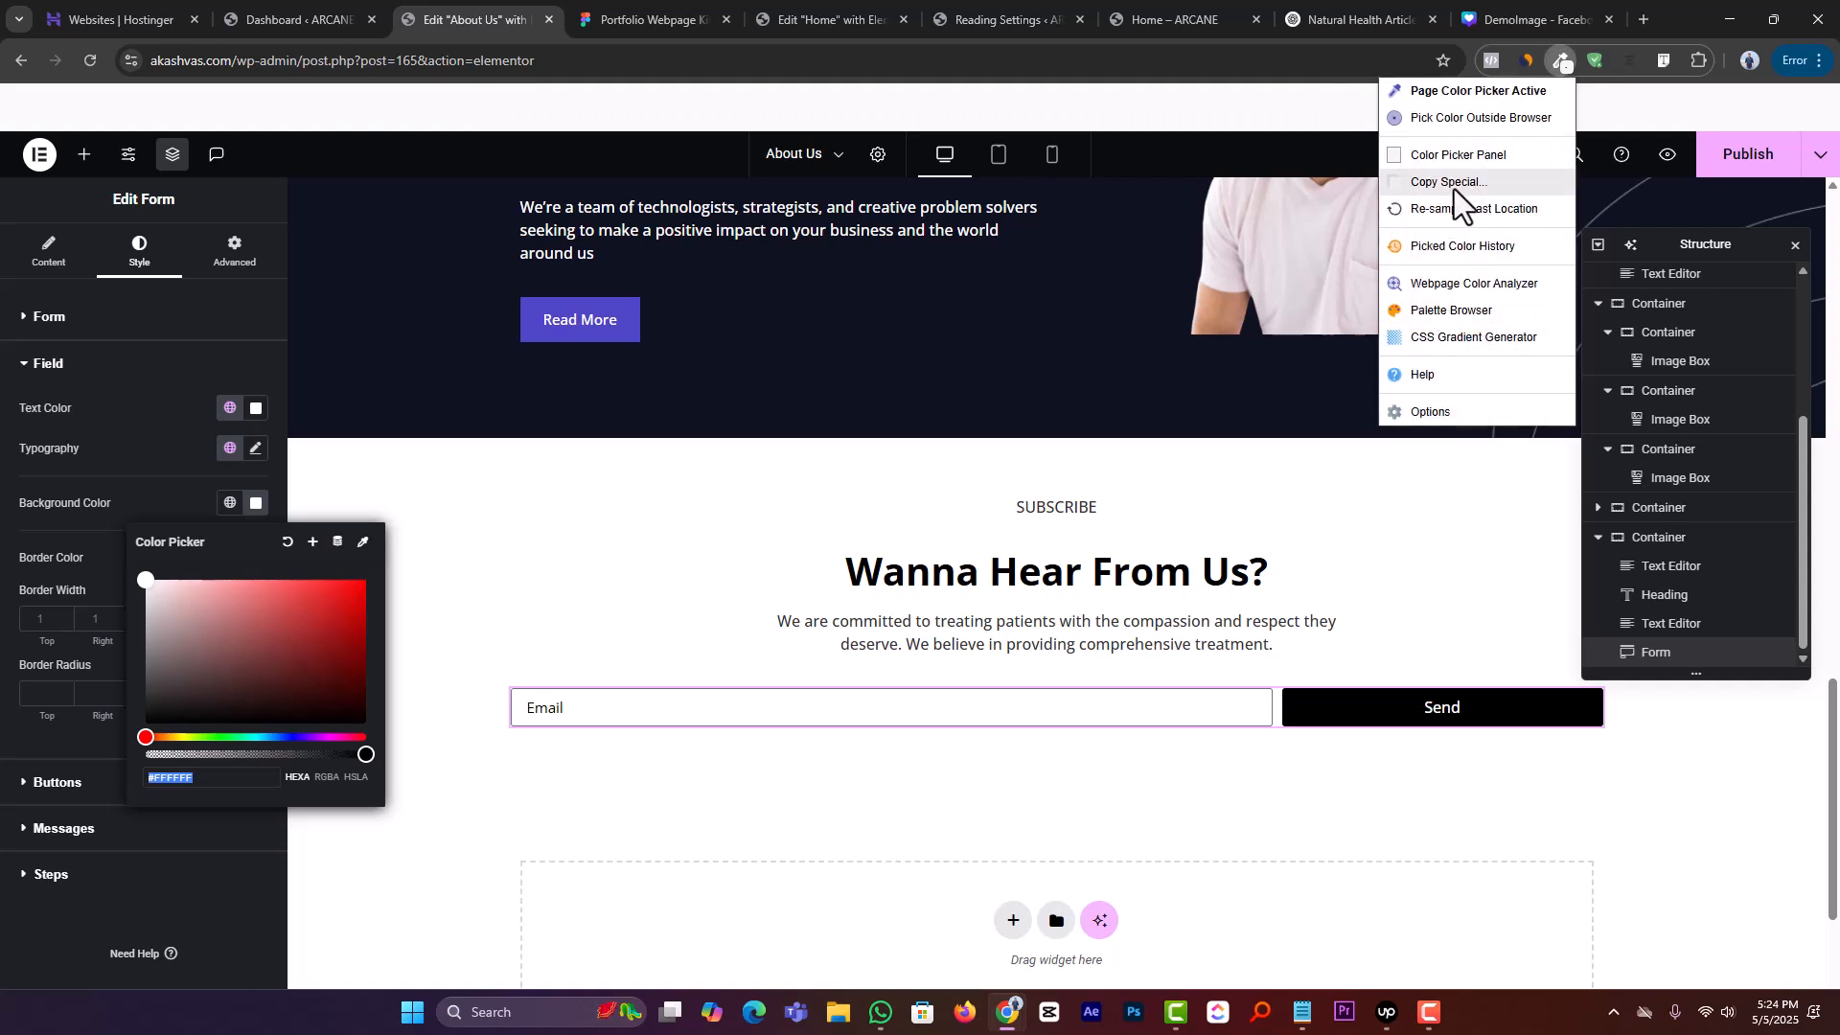
pyautogui.click(1458, 152)
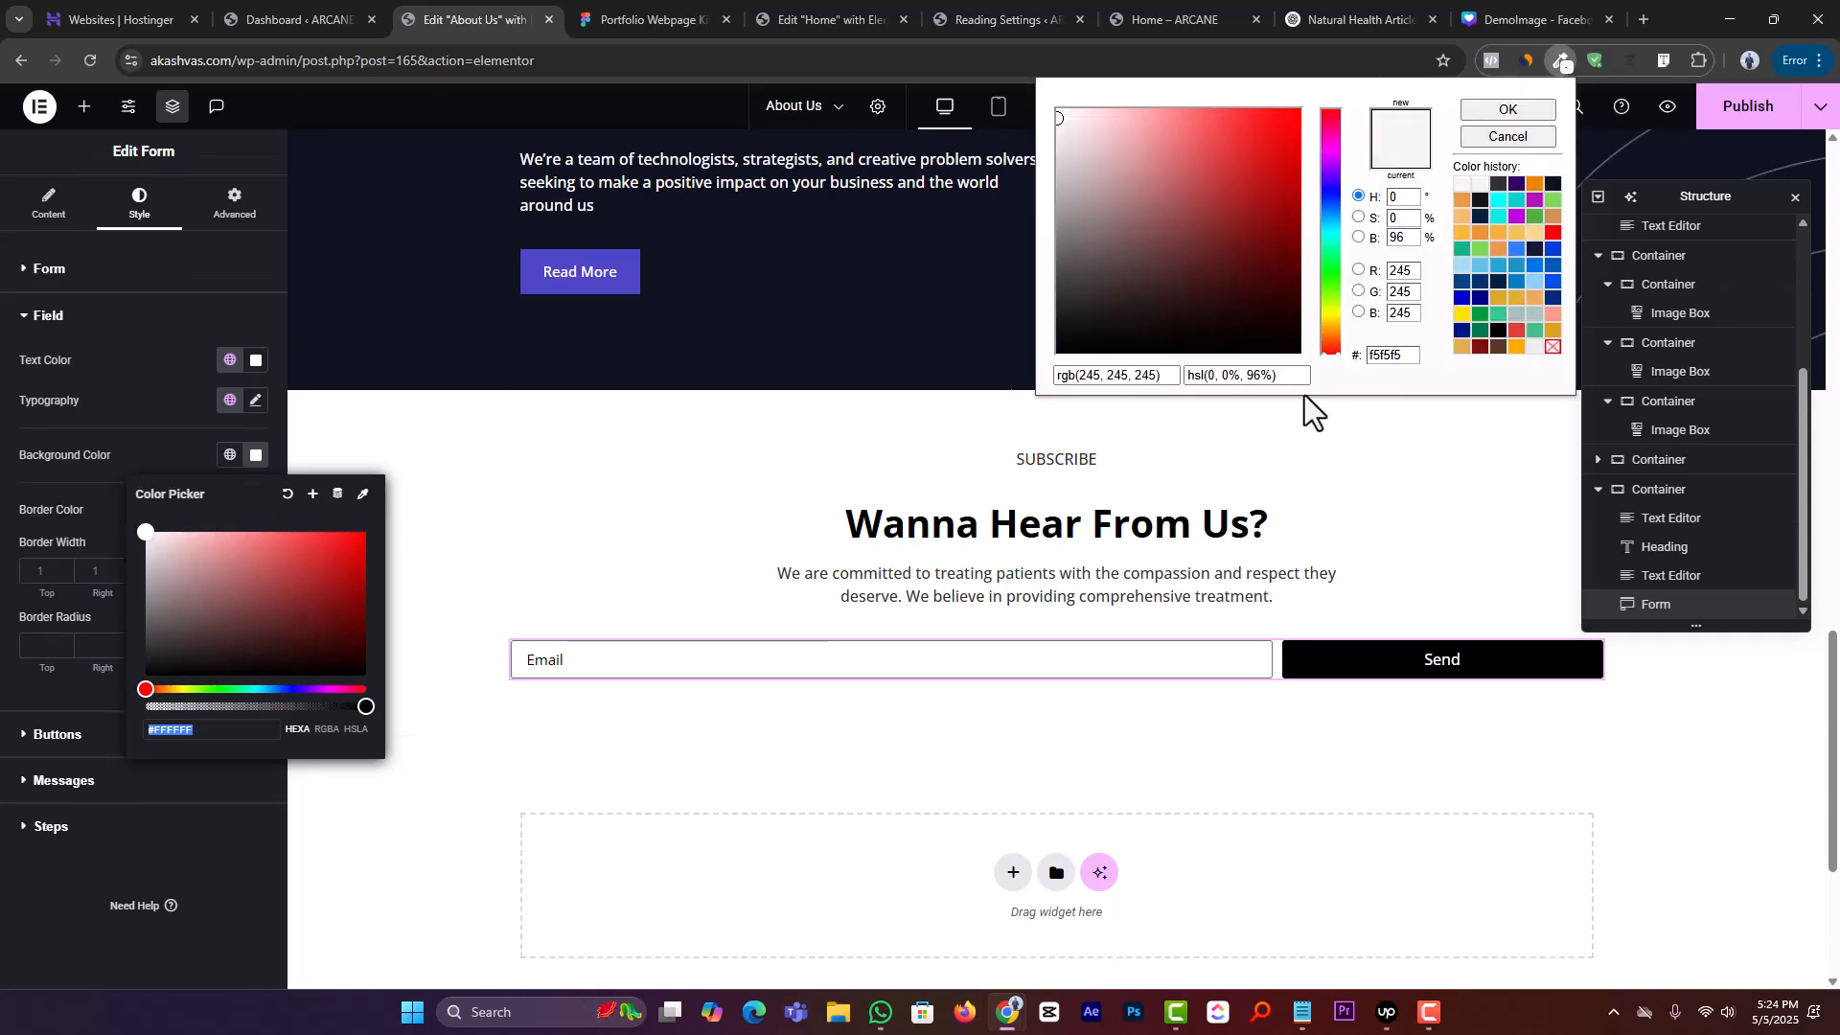
pyautogui.click(1524, 142)
pyautogui.press('Escape')
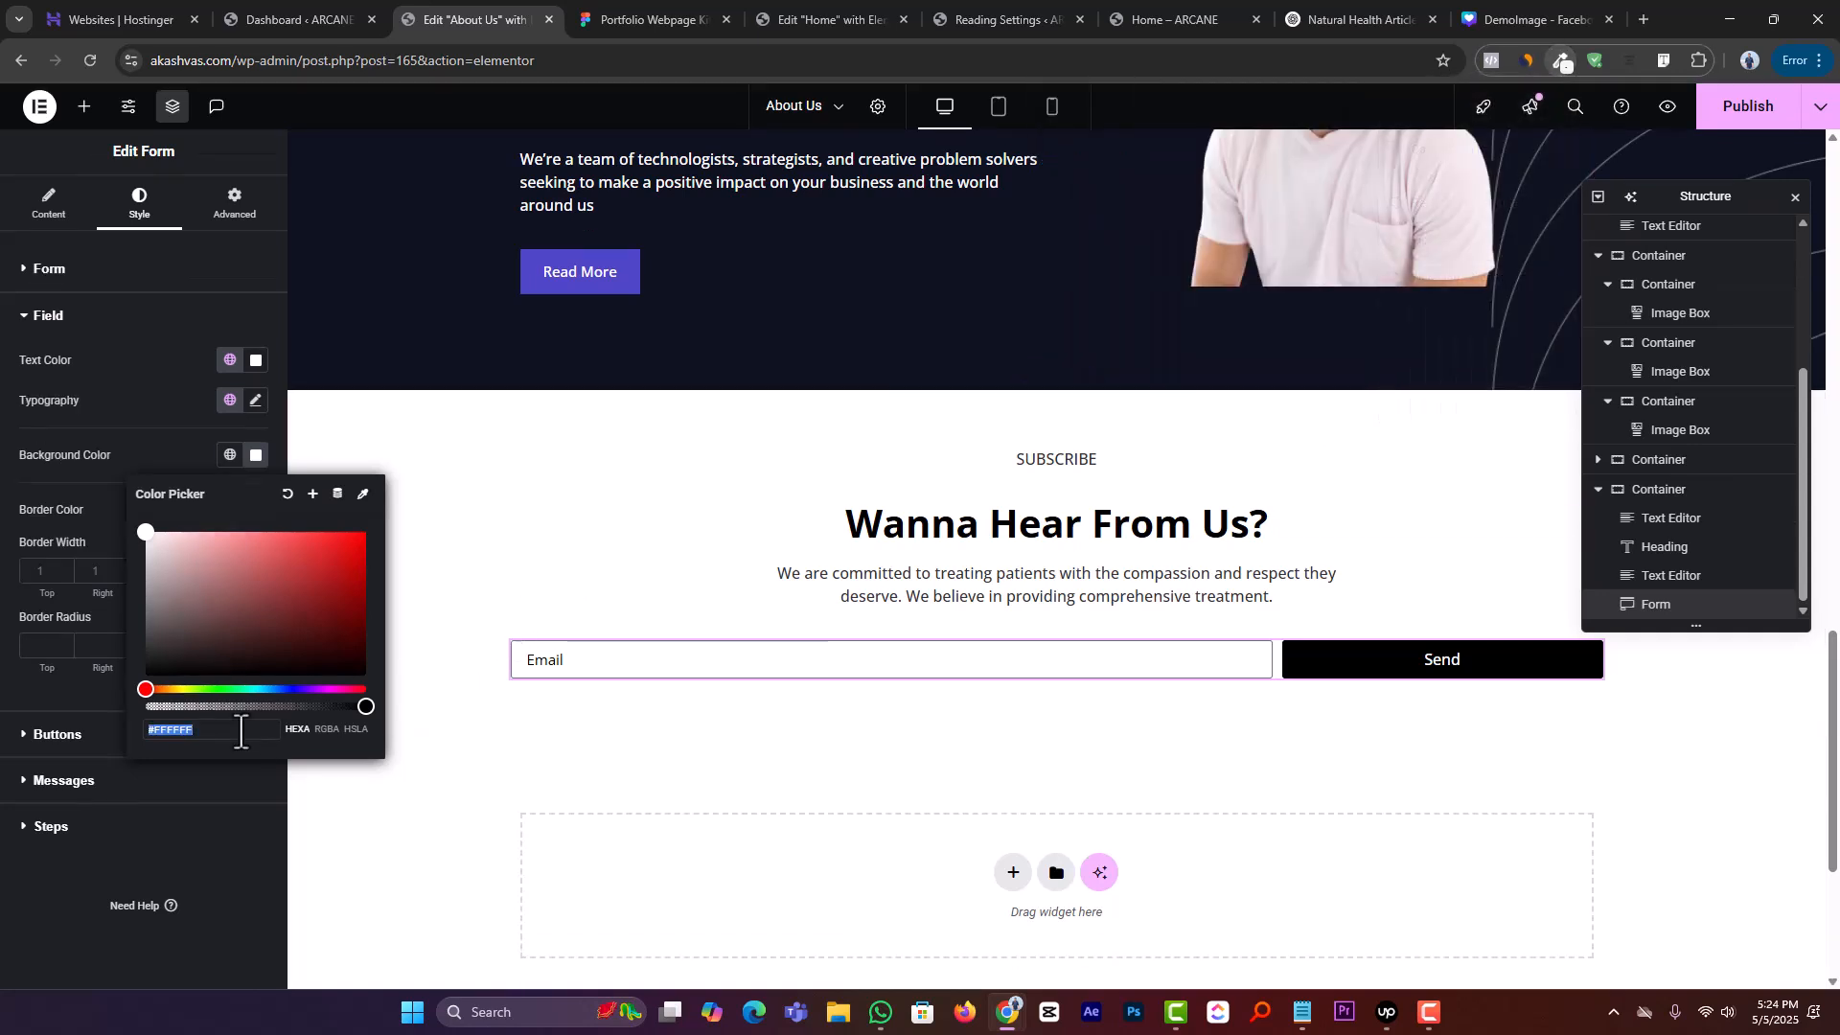
pyautogui.write('f5f5f5')
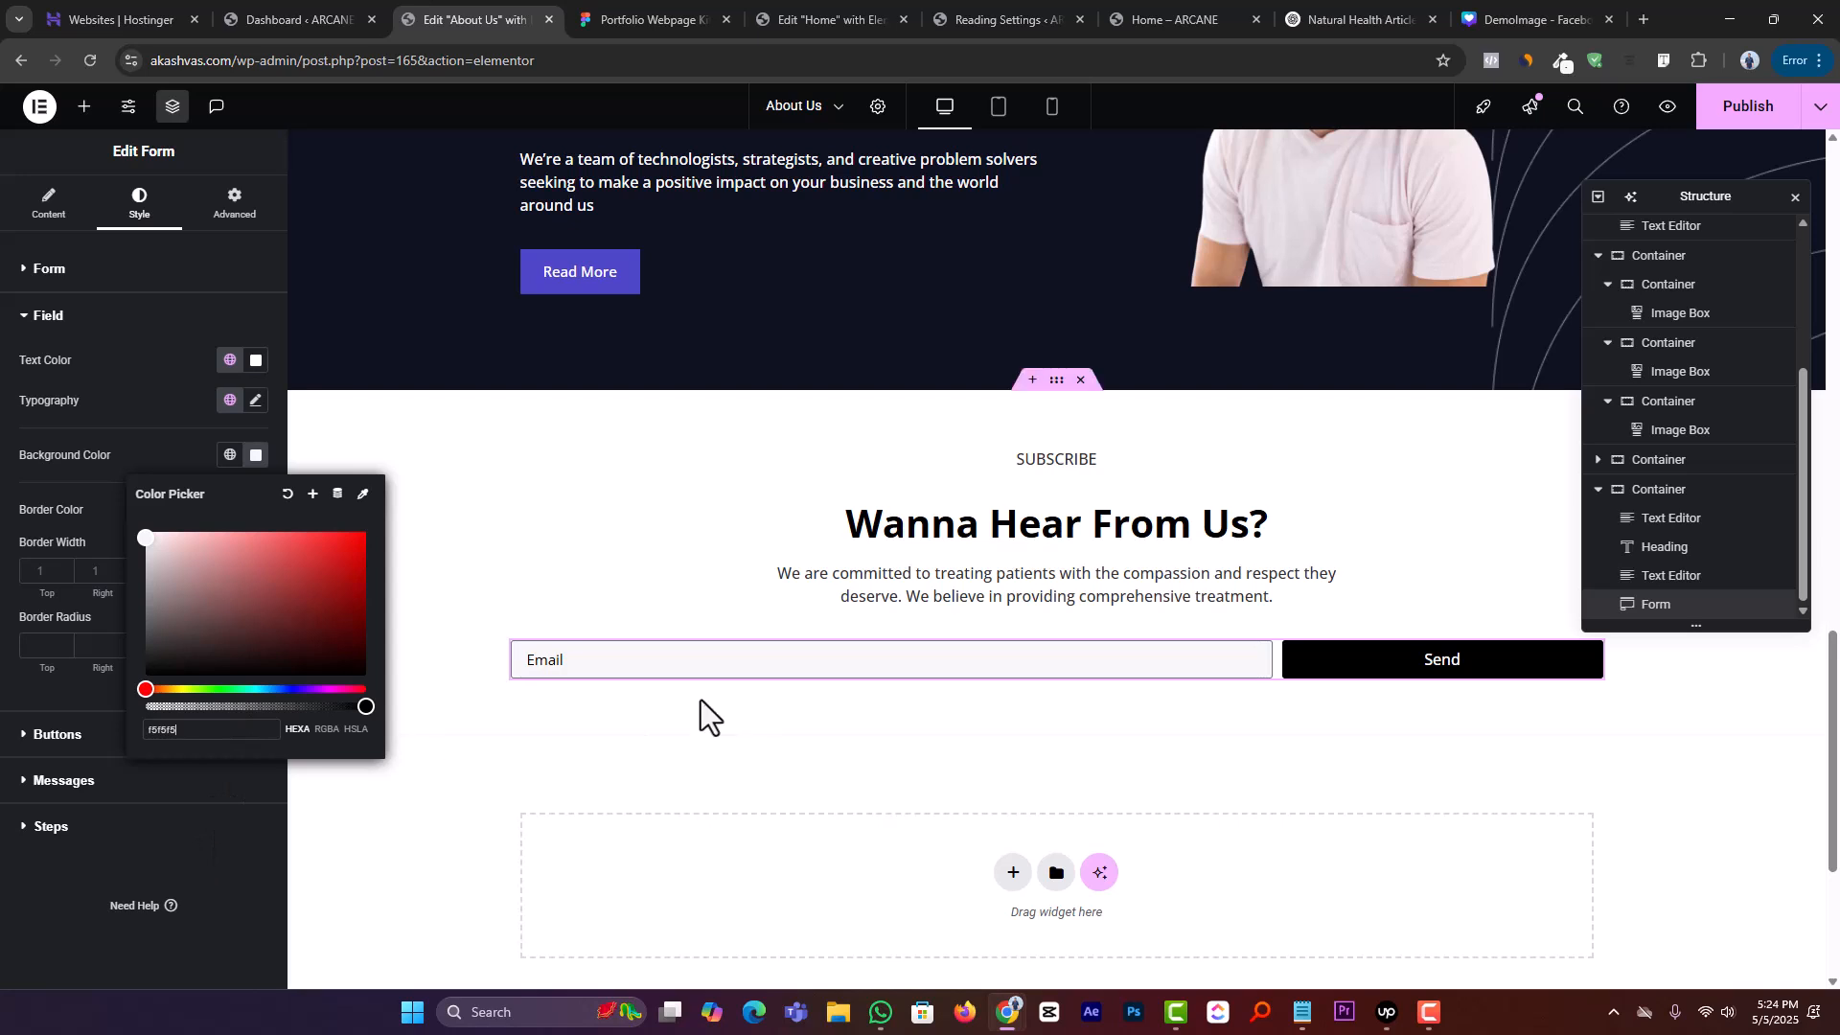
# Make the form field's border colour transparent and set its border width and border radius to 0
pyautogui.click(245, 868)
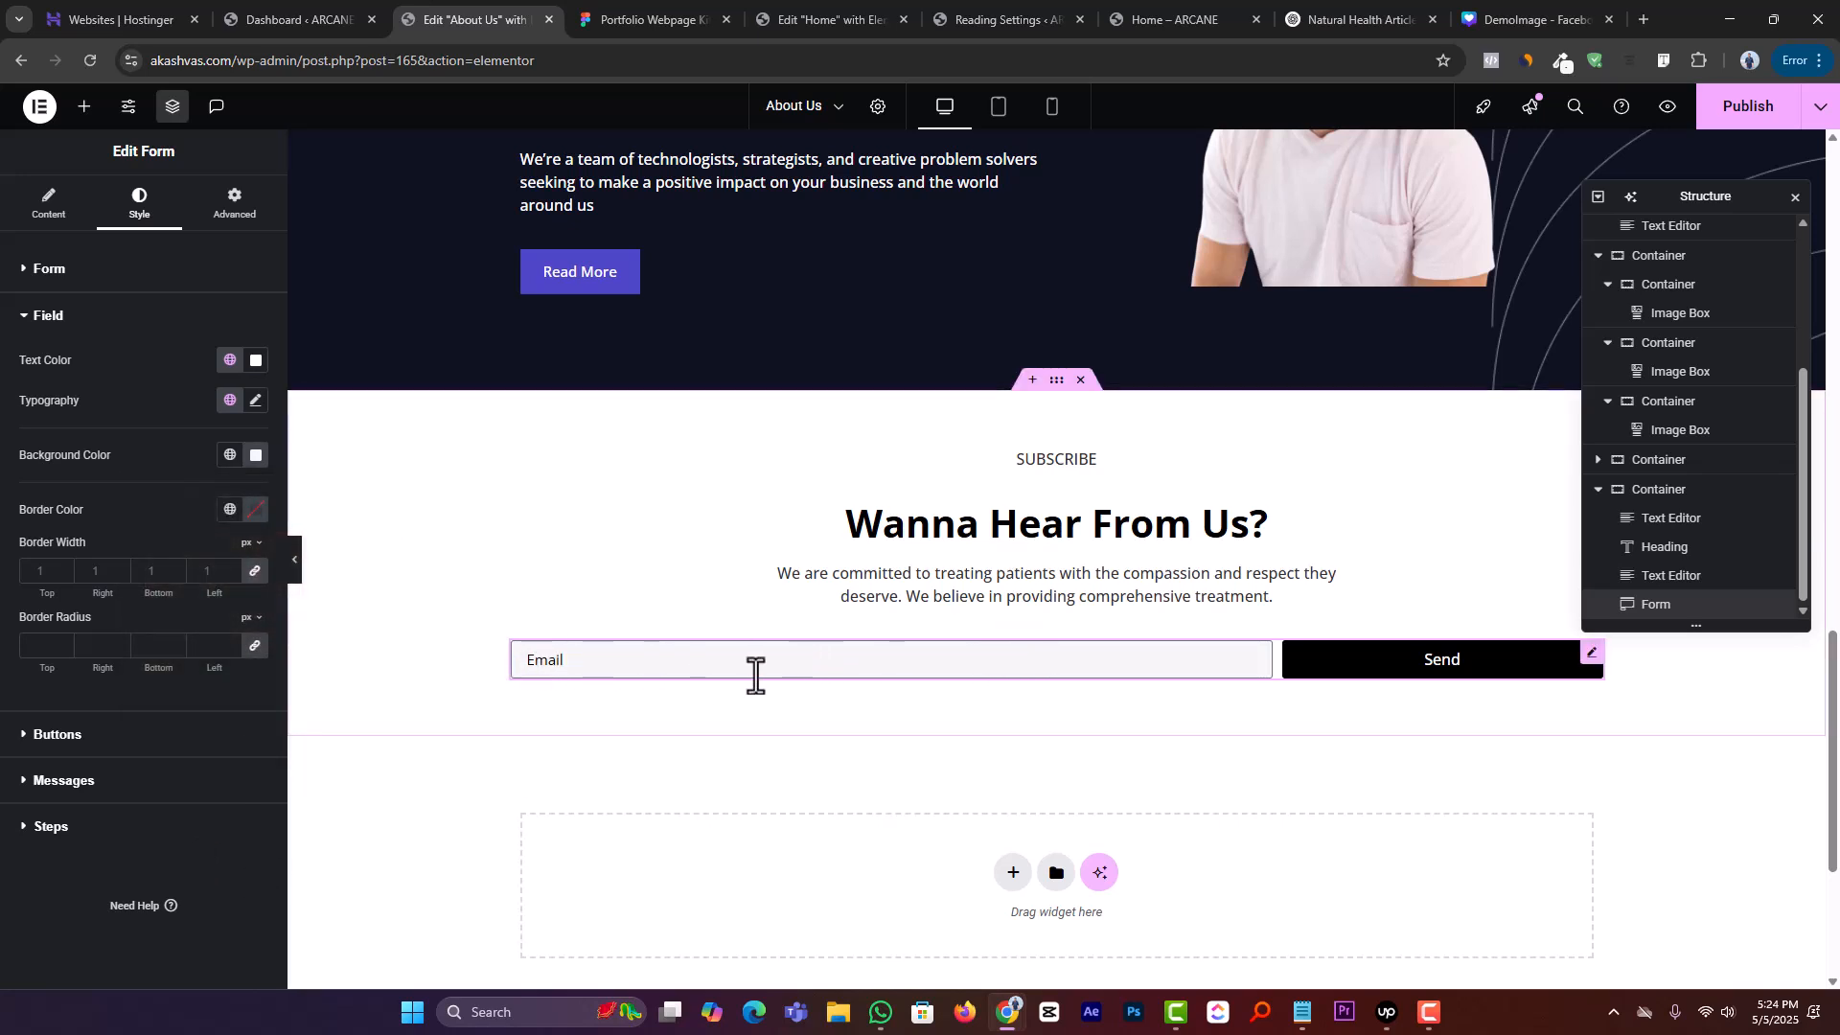
pyautogui.click(43, 573)
pyautogui.write('0')
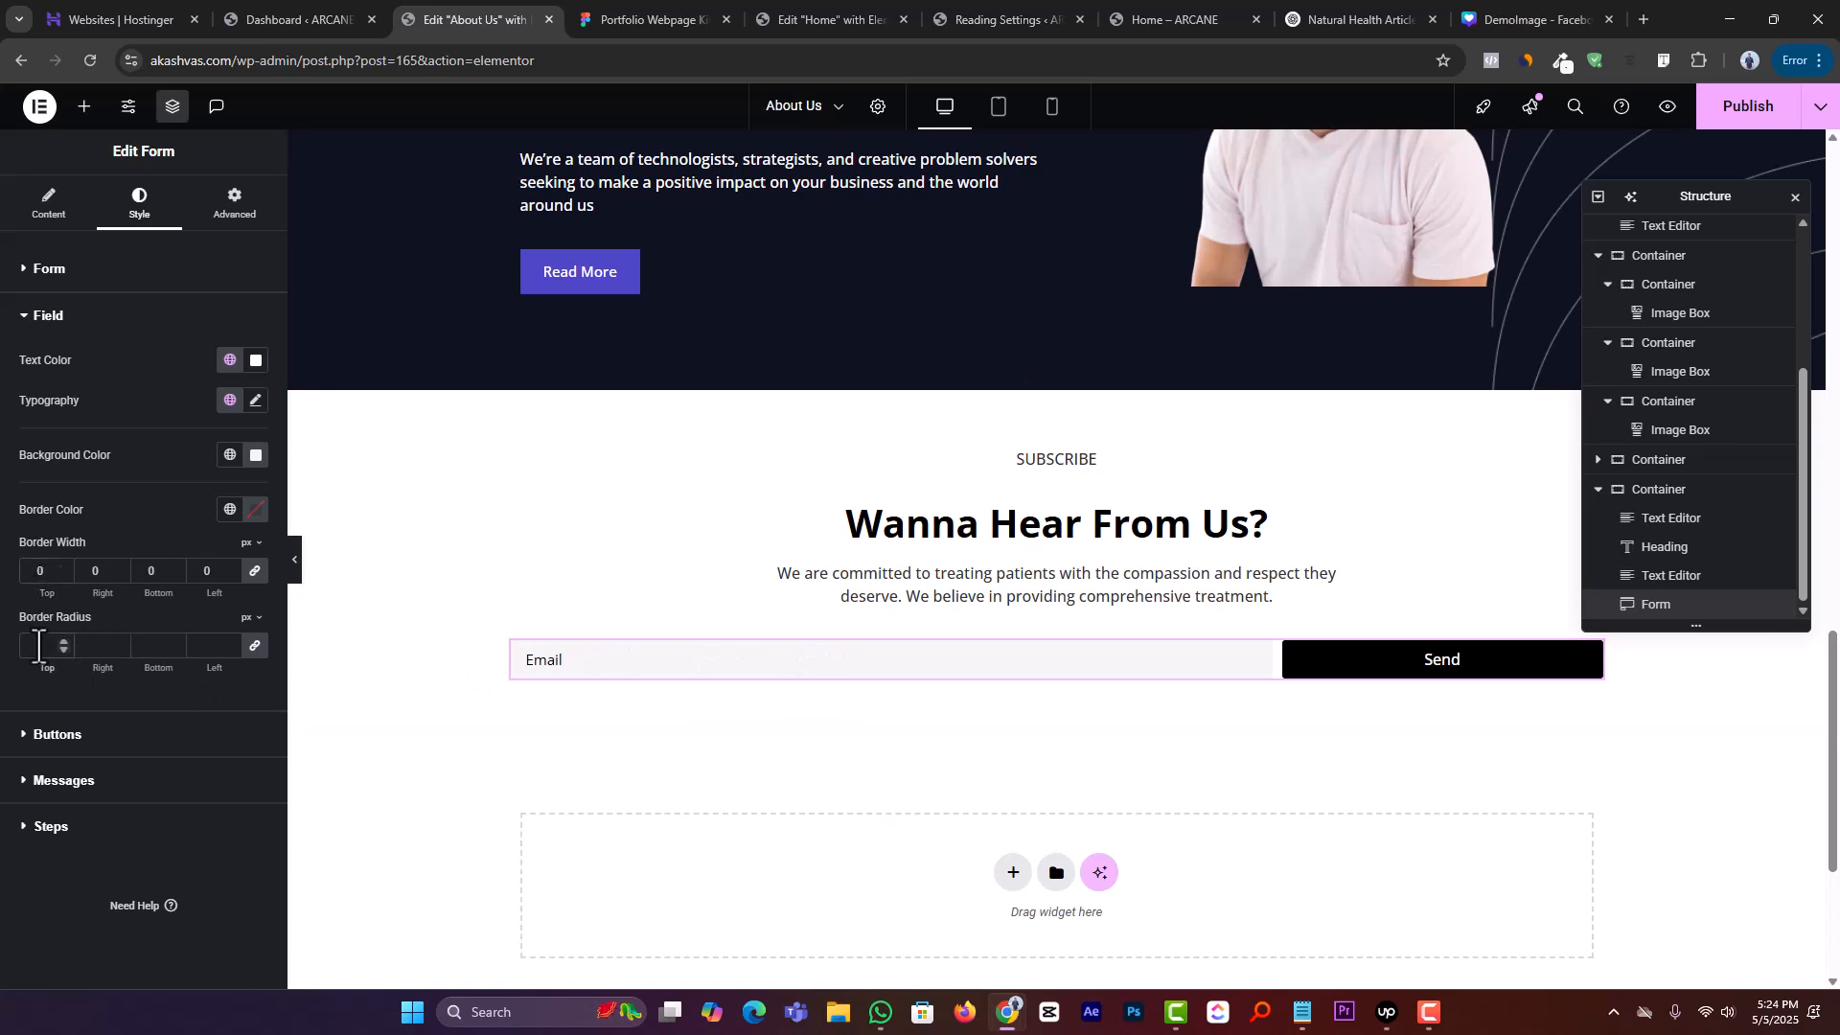
pyautogui.write('0')
# Set the form's columns gap and rows gap to 0
pyautogui.click(47, 278)
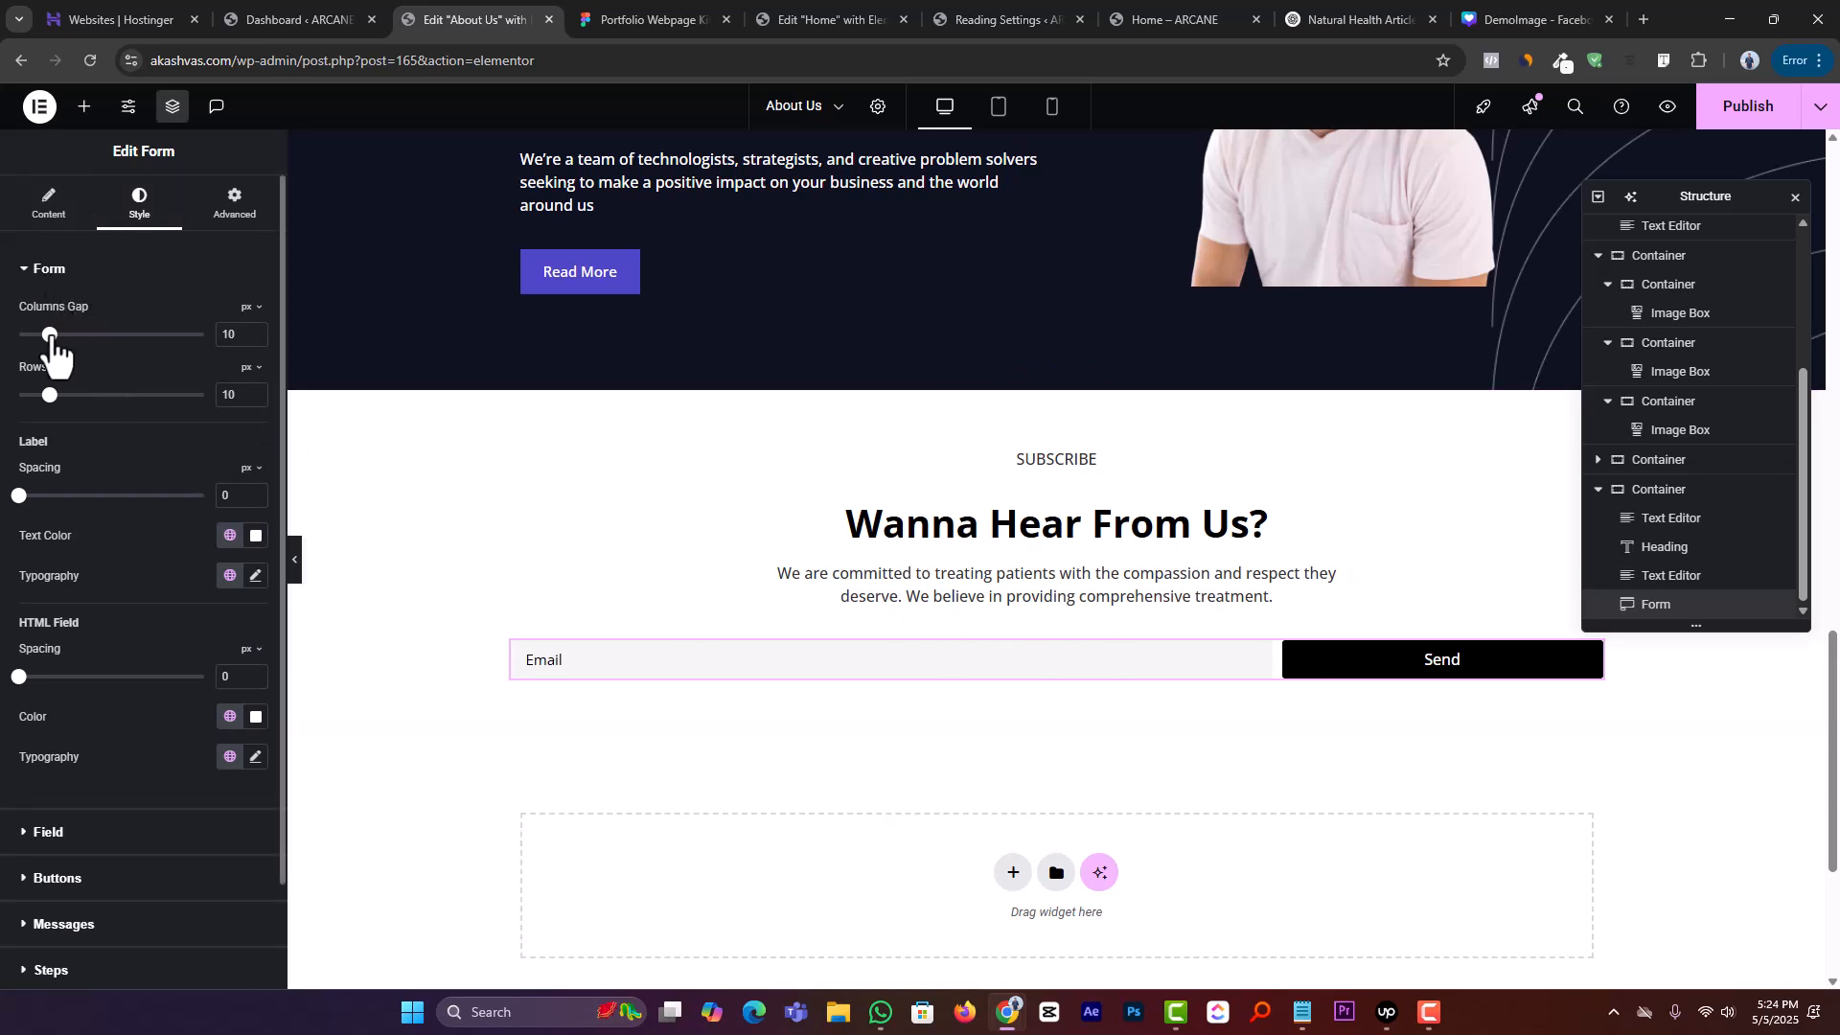
pyautogui.moveTo(50, 335); pyautogui.dragTo(18, 334)
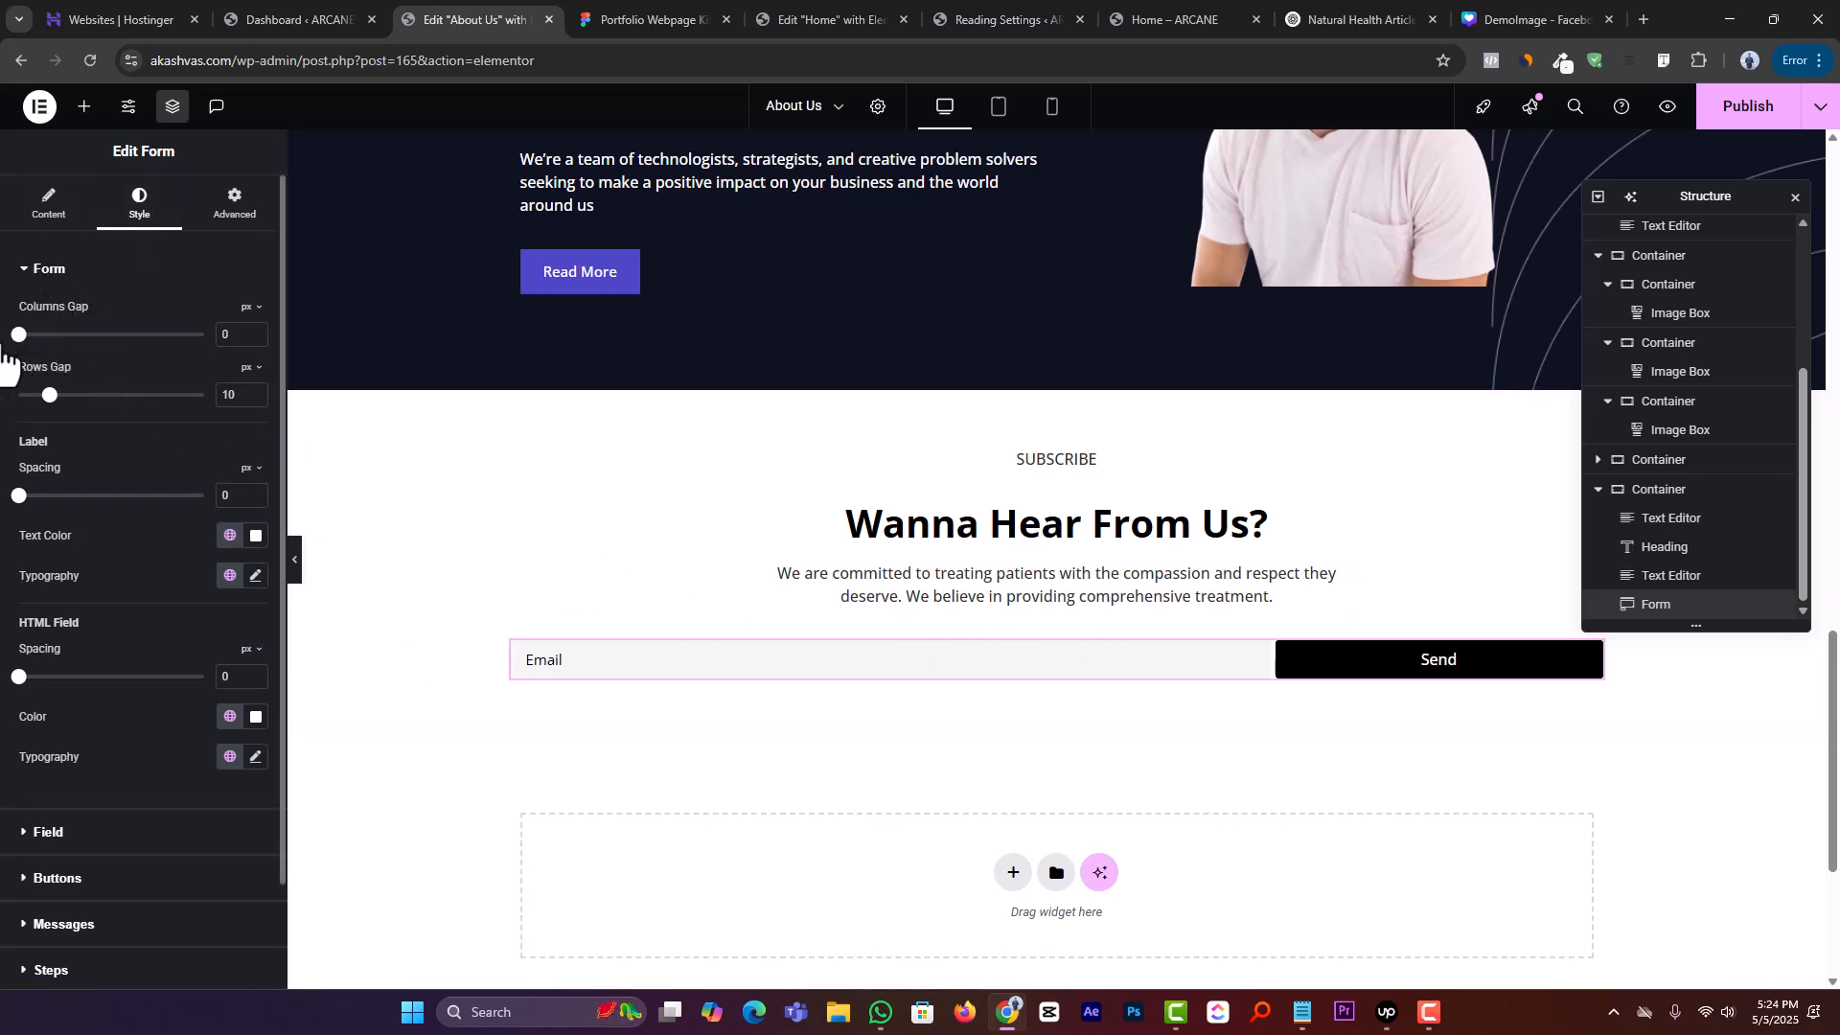
pyautogui.moveTo(49, 396); pyautogui.dragTo(5, 402)
pyautogui.scroll(-2, 96, 690)
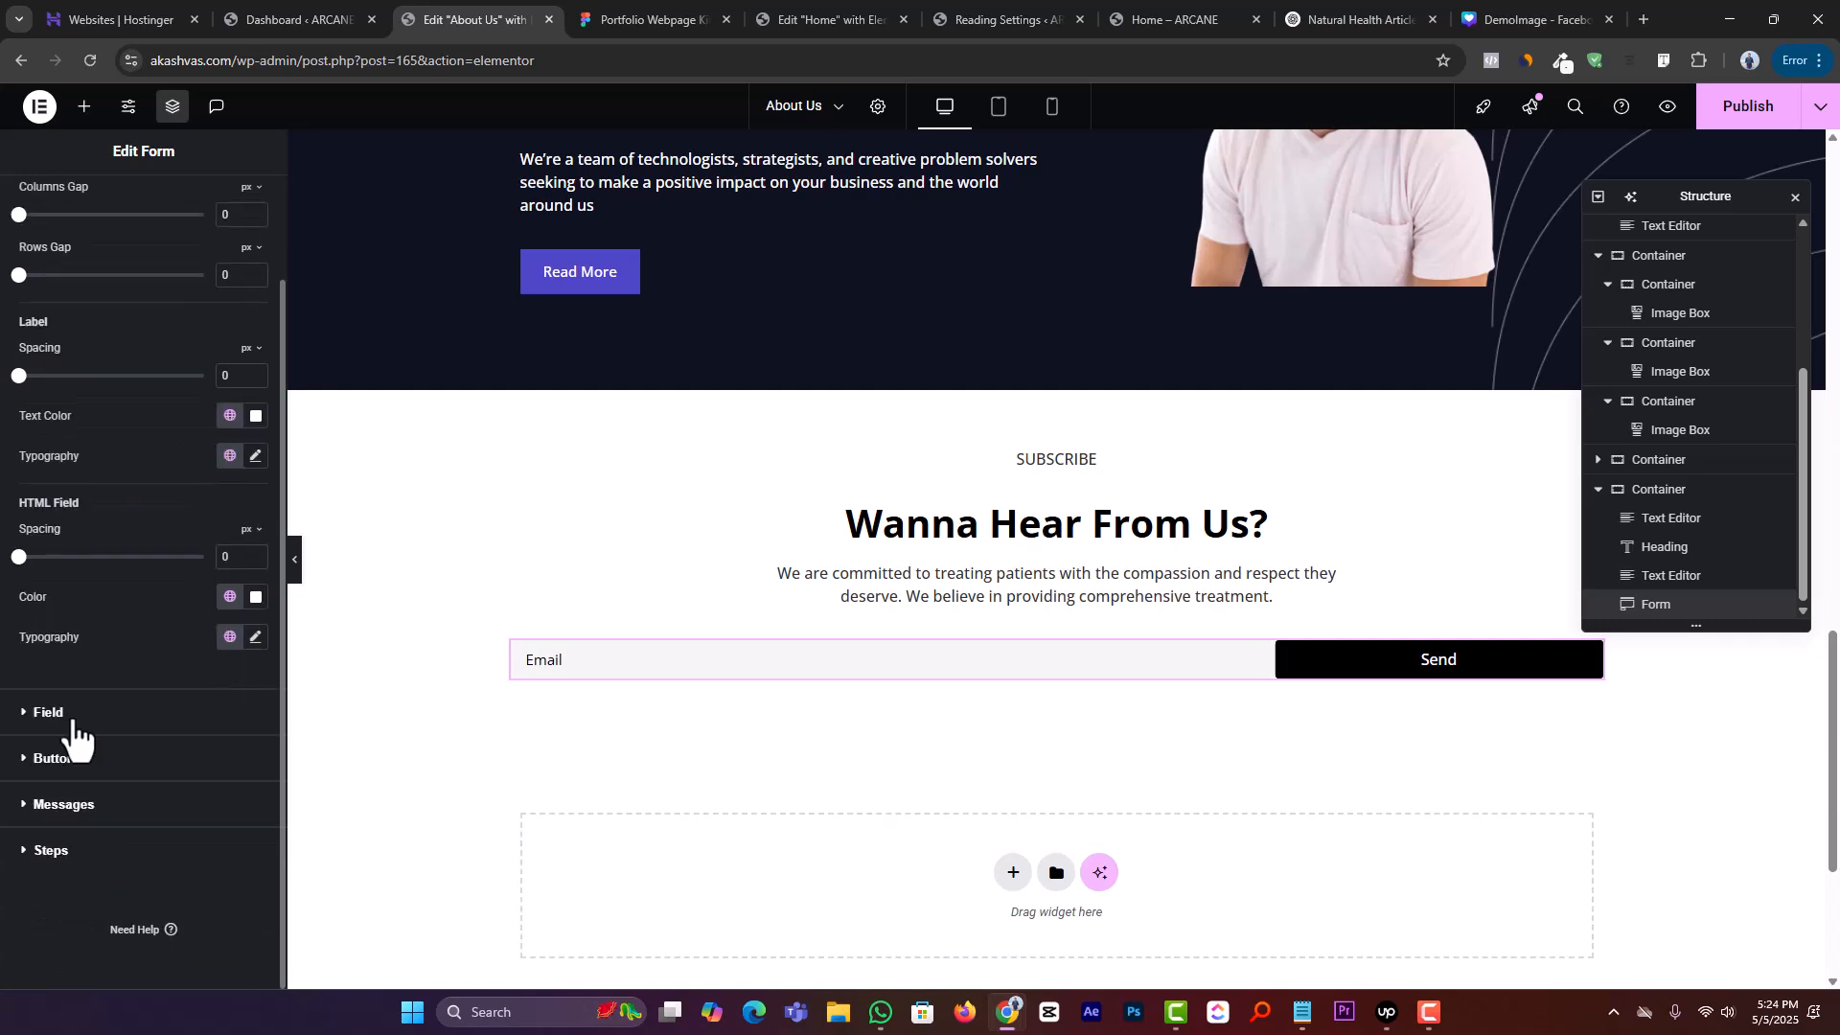
# Set the form's HTML Field colour to black, #000000
pyautogui.click(69, 721)
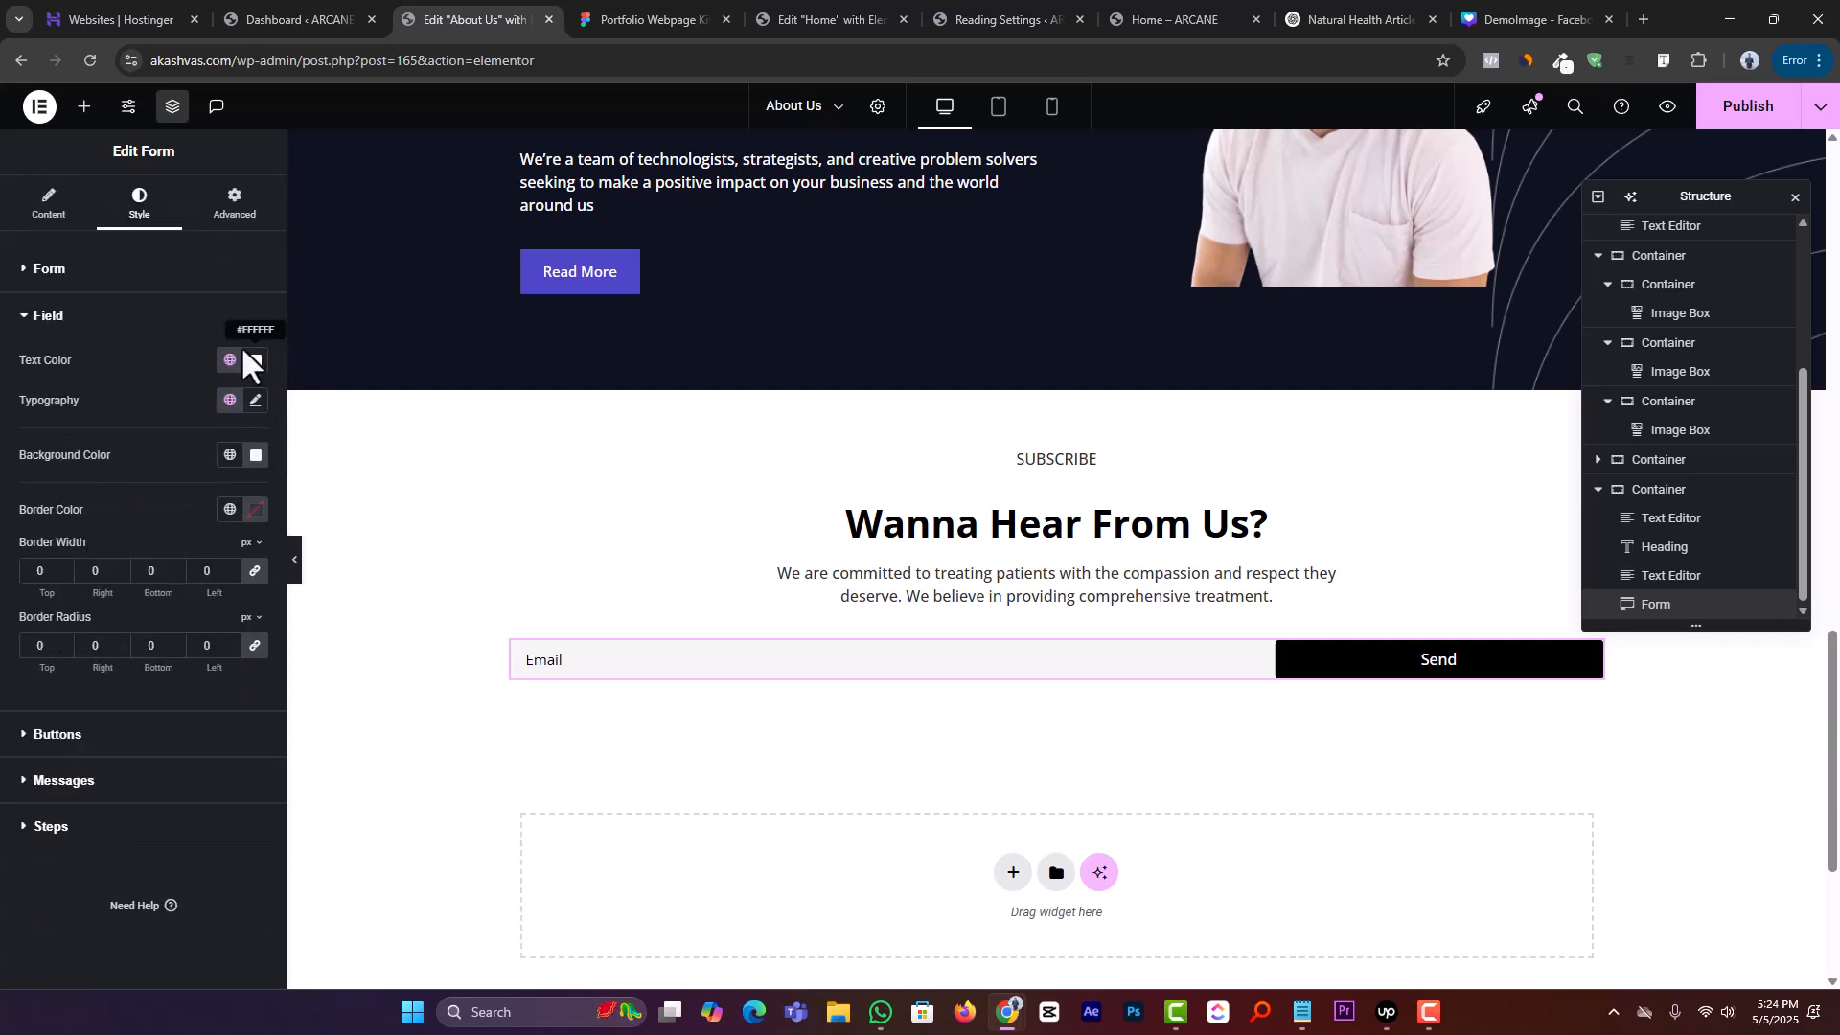
pyautogui.click(56, 272)
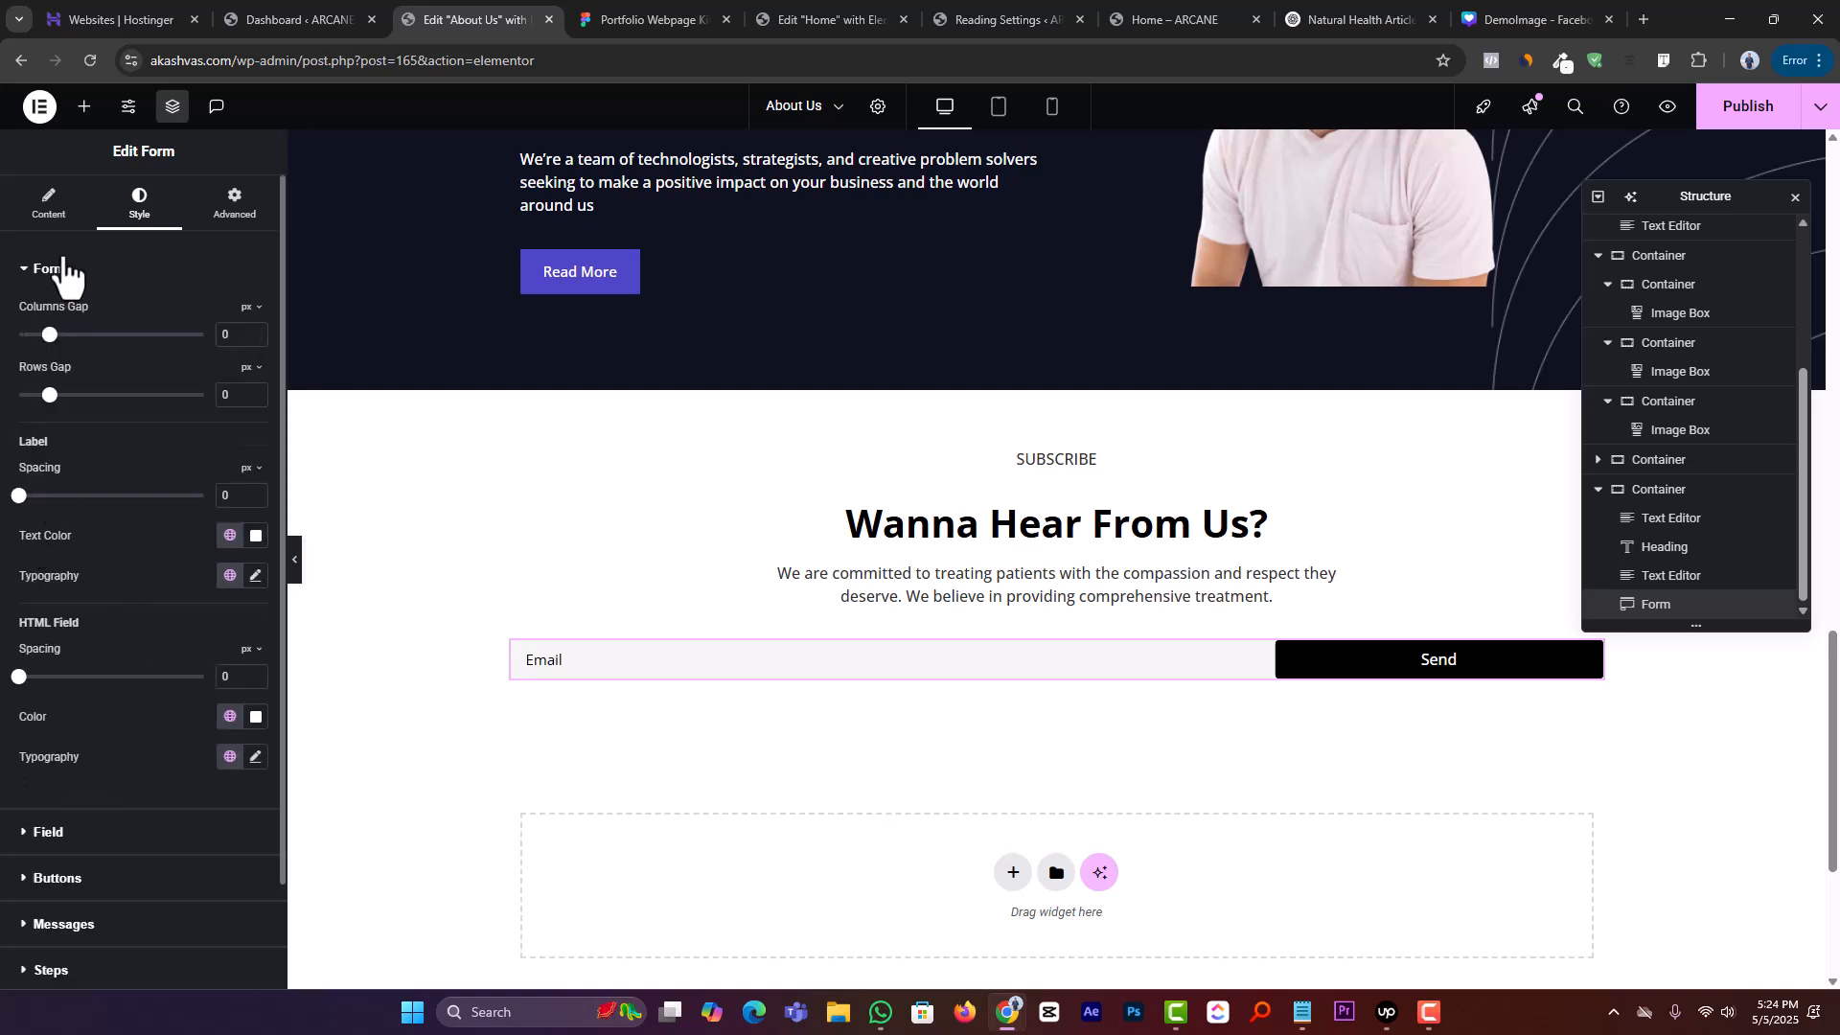
pyautogui.scroll(-1, 93, 679)
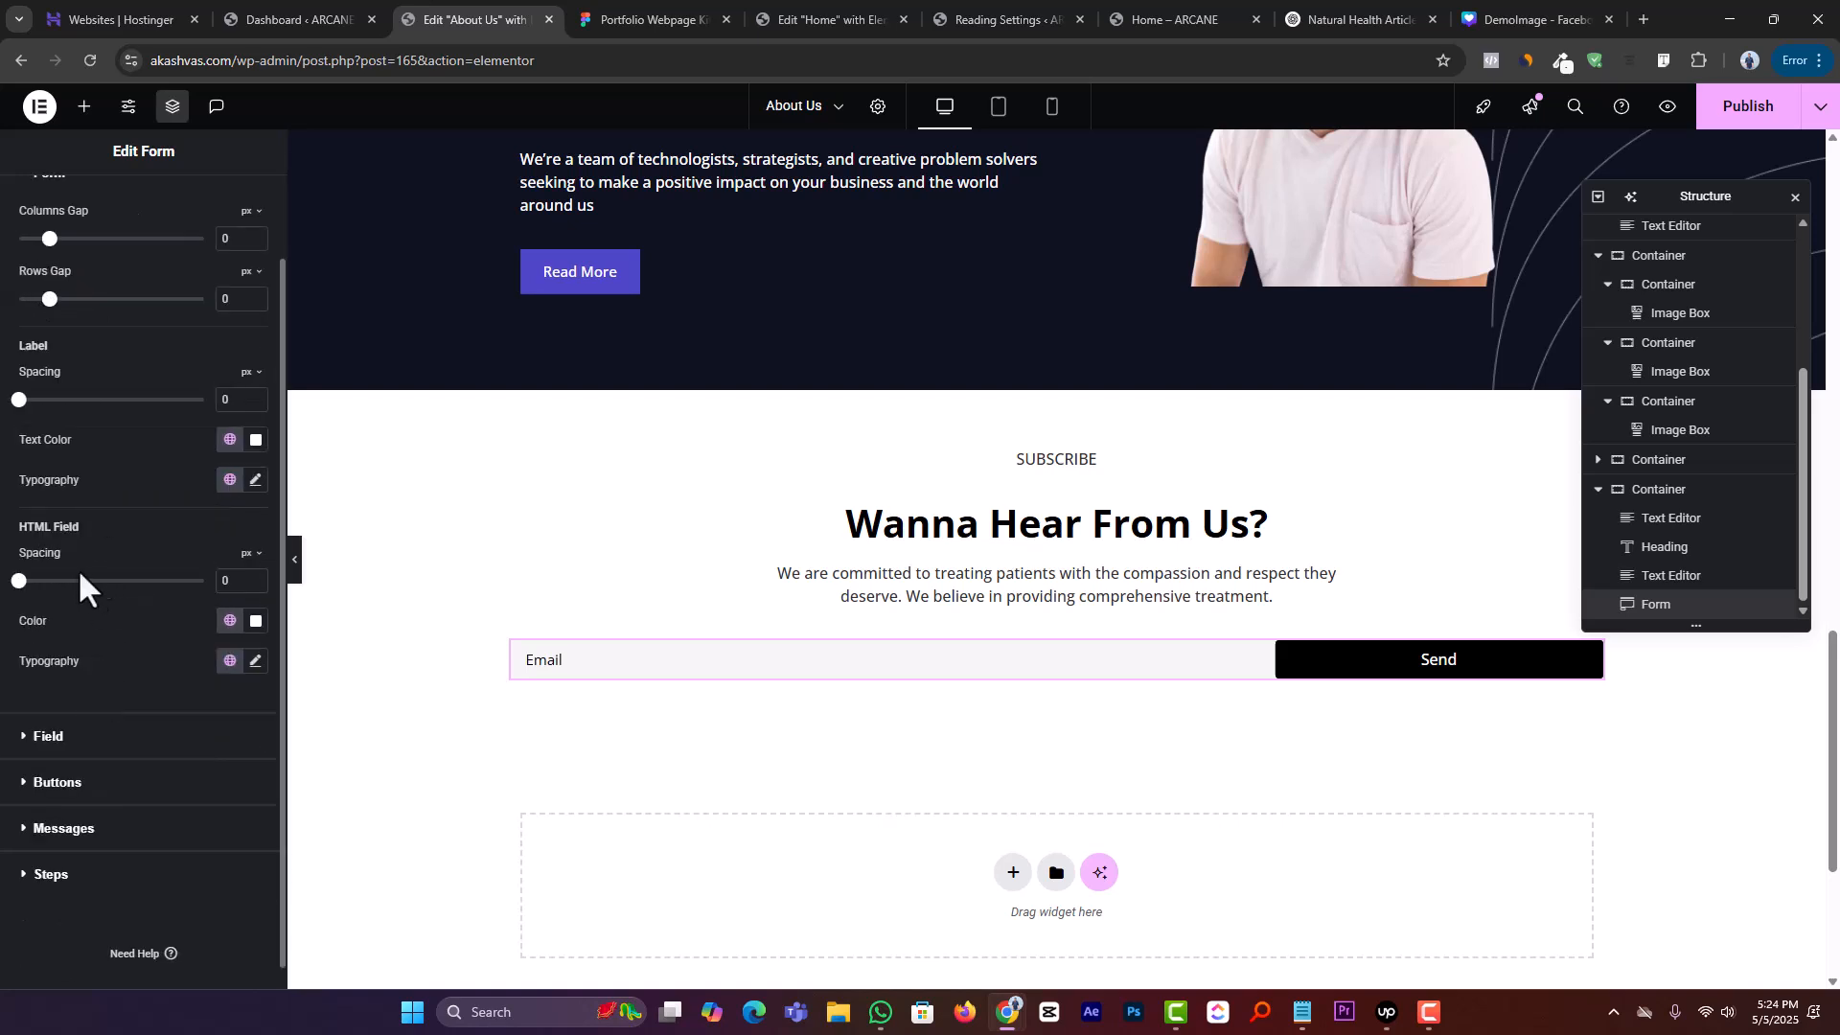
pyautogui.click(255, 623)
pyautogui.moveTo(255, 762); pyautogui.dragTo(373, 859)
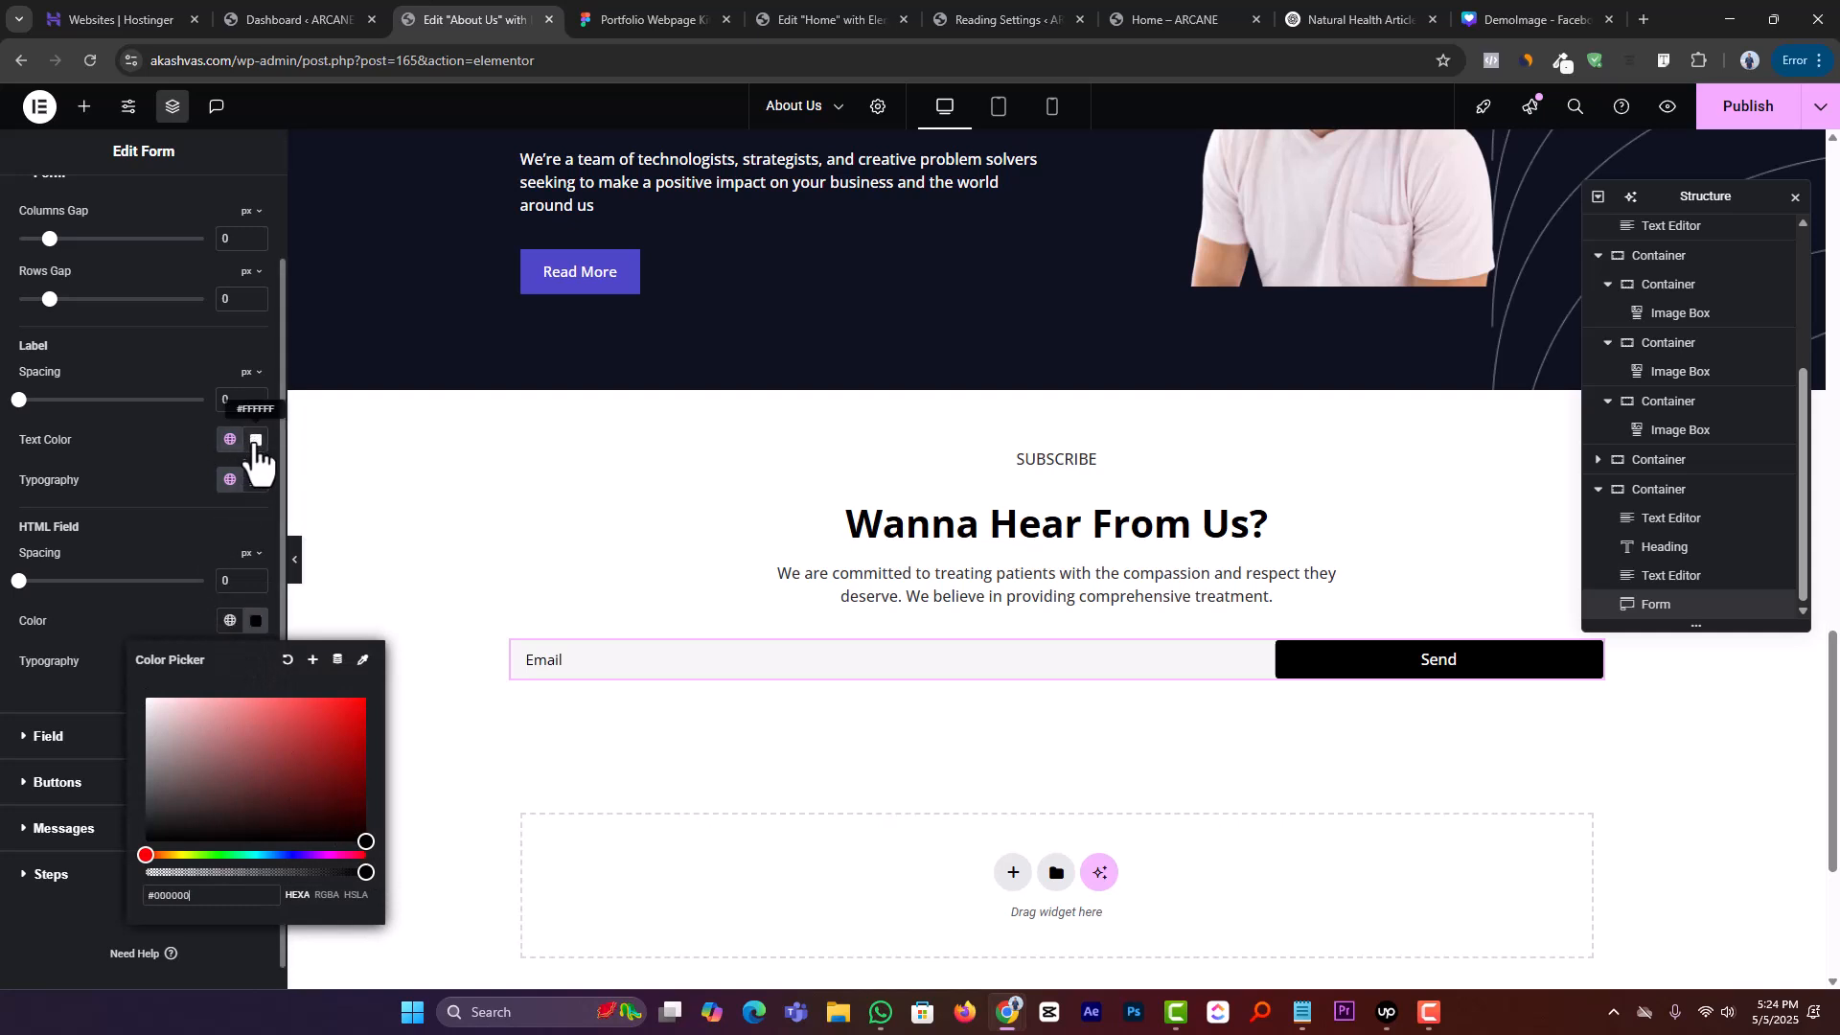
pyautogui.click(157, 518)
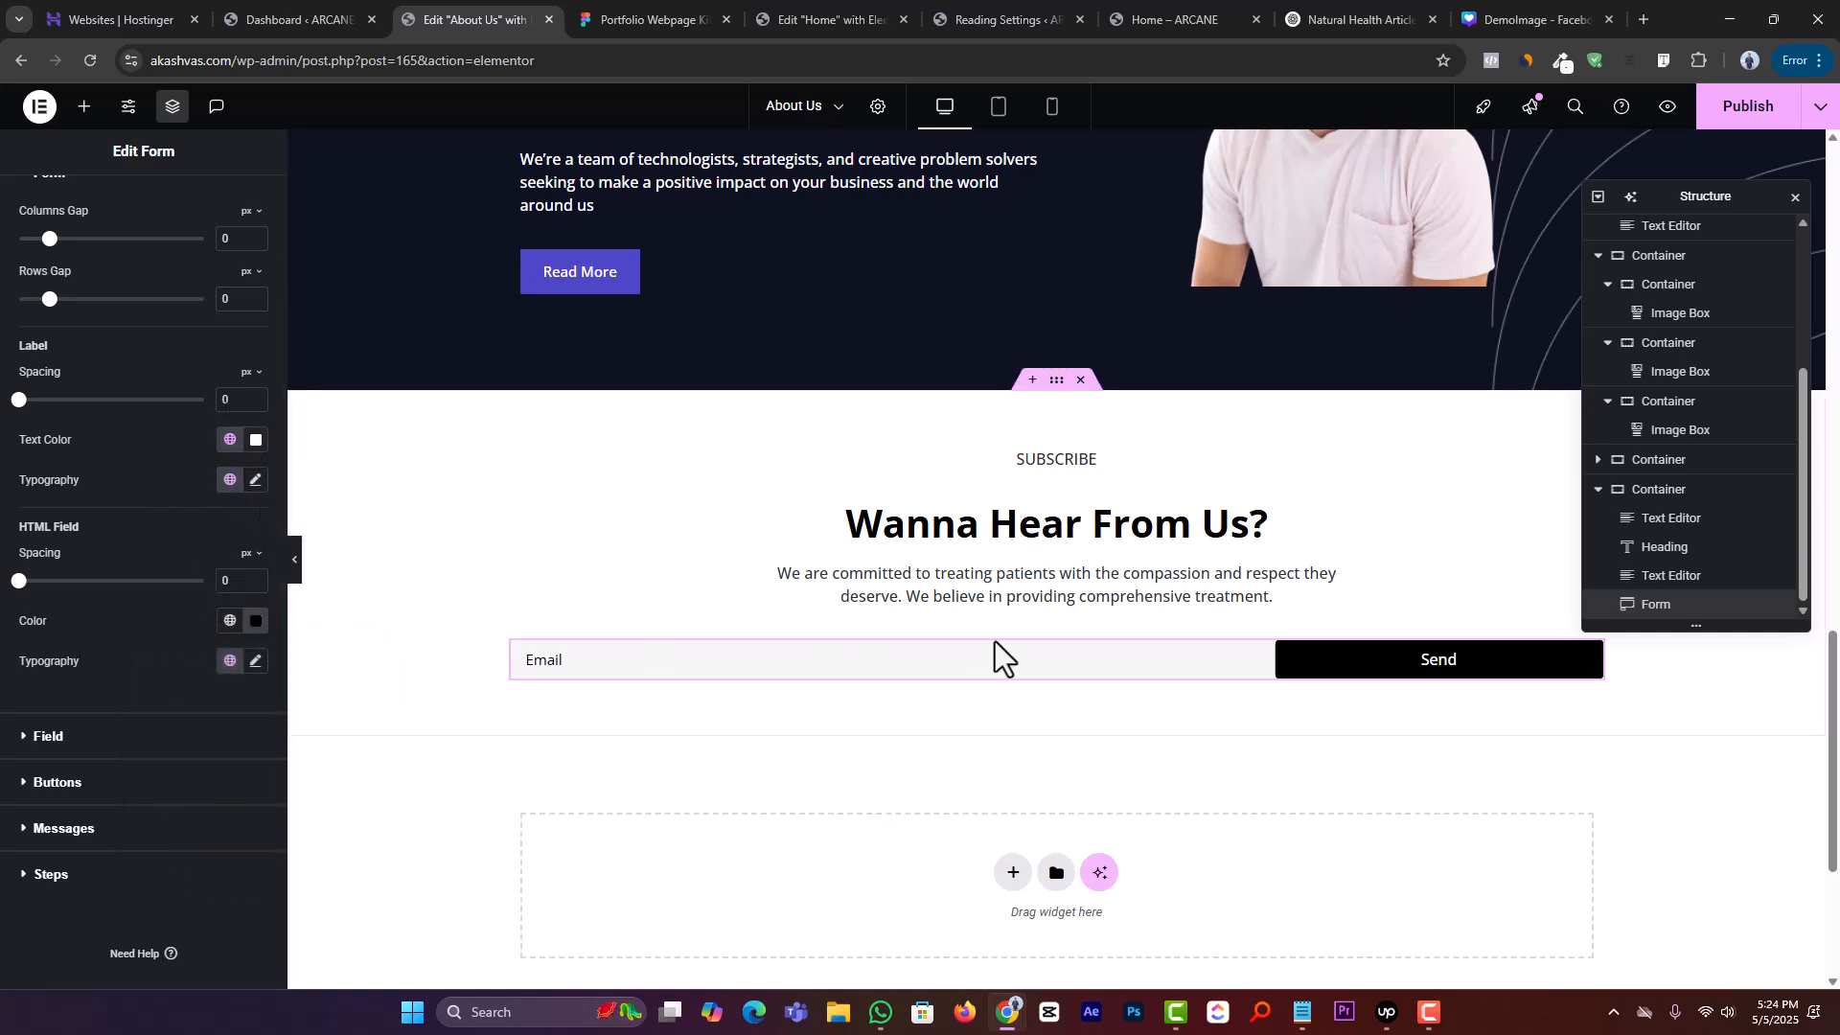
pyautogui.click(946, 662)
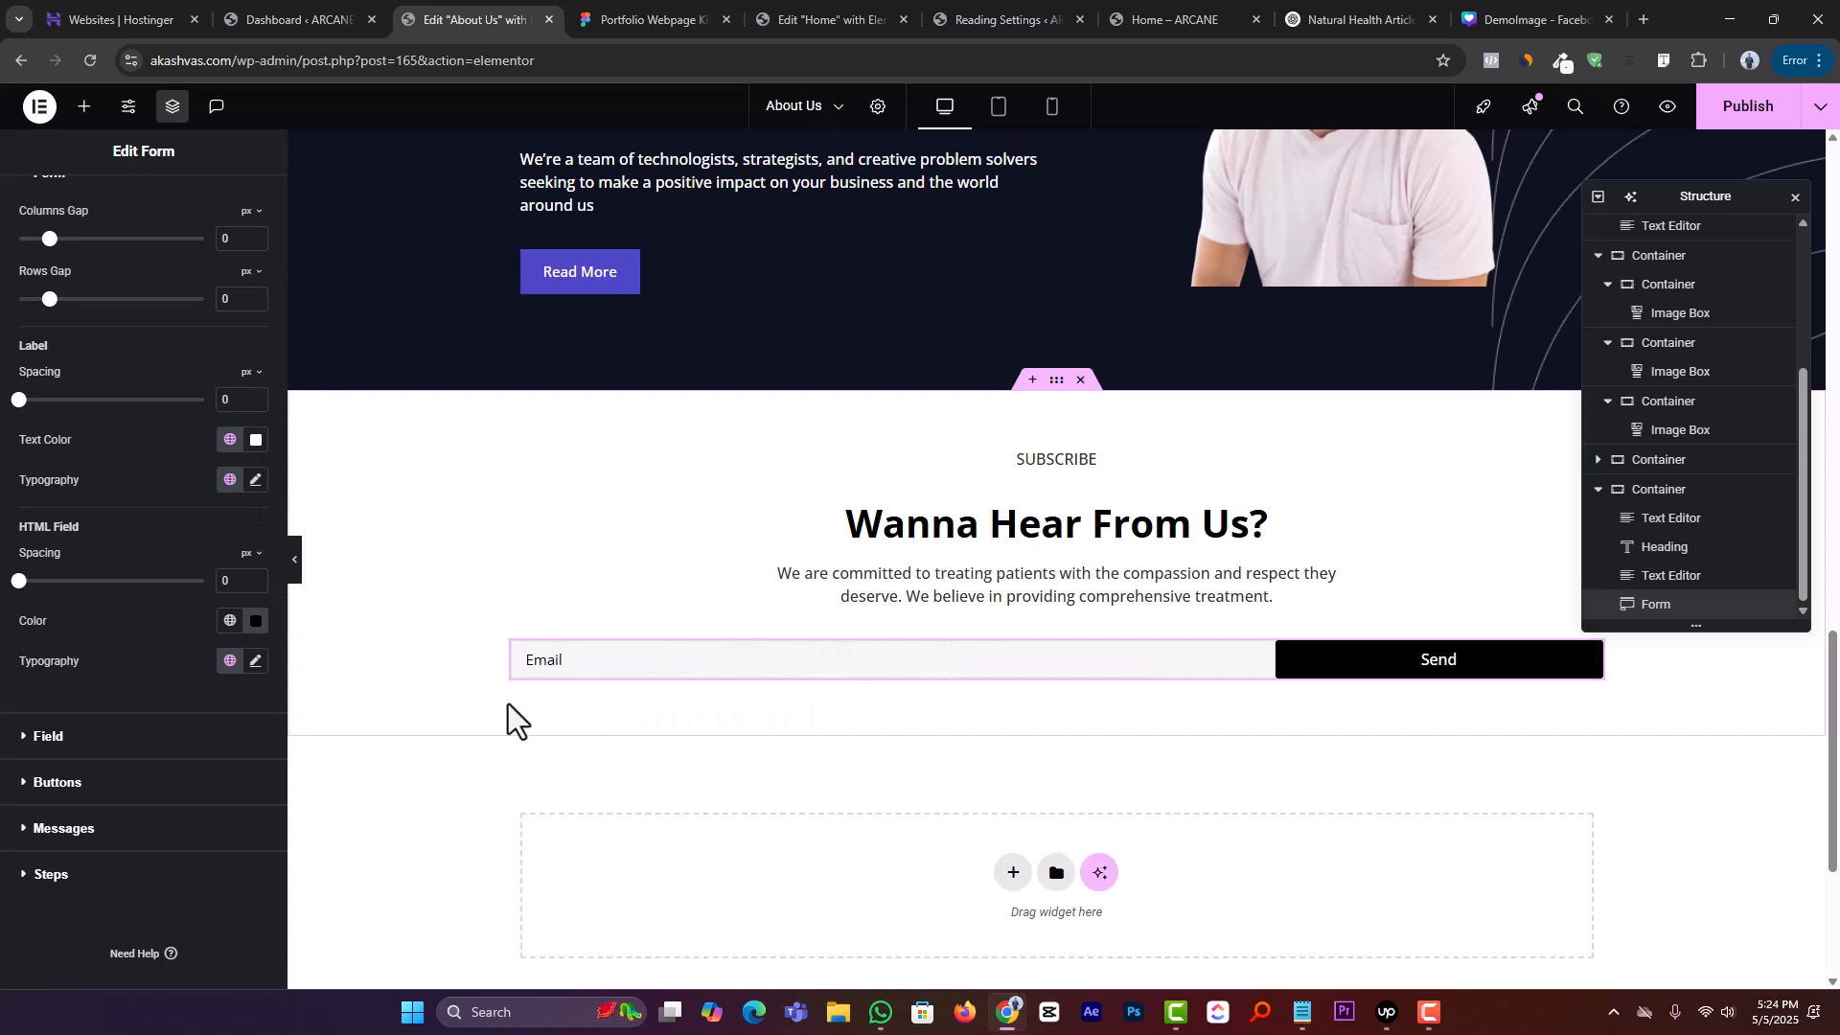
# Set the form field's text colour to #000000 and try it with sample text in the Email field
pyautogui.click(181, 738)
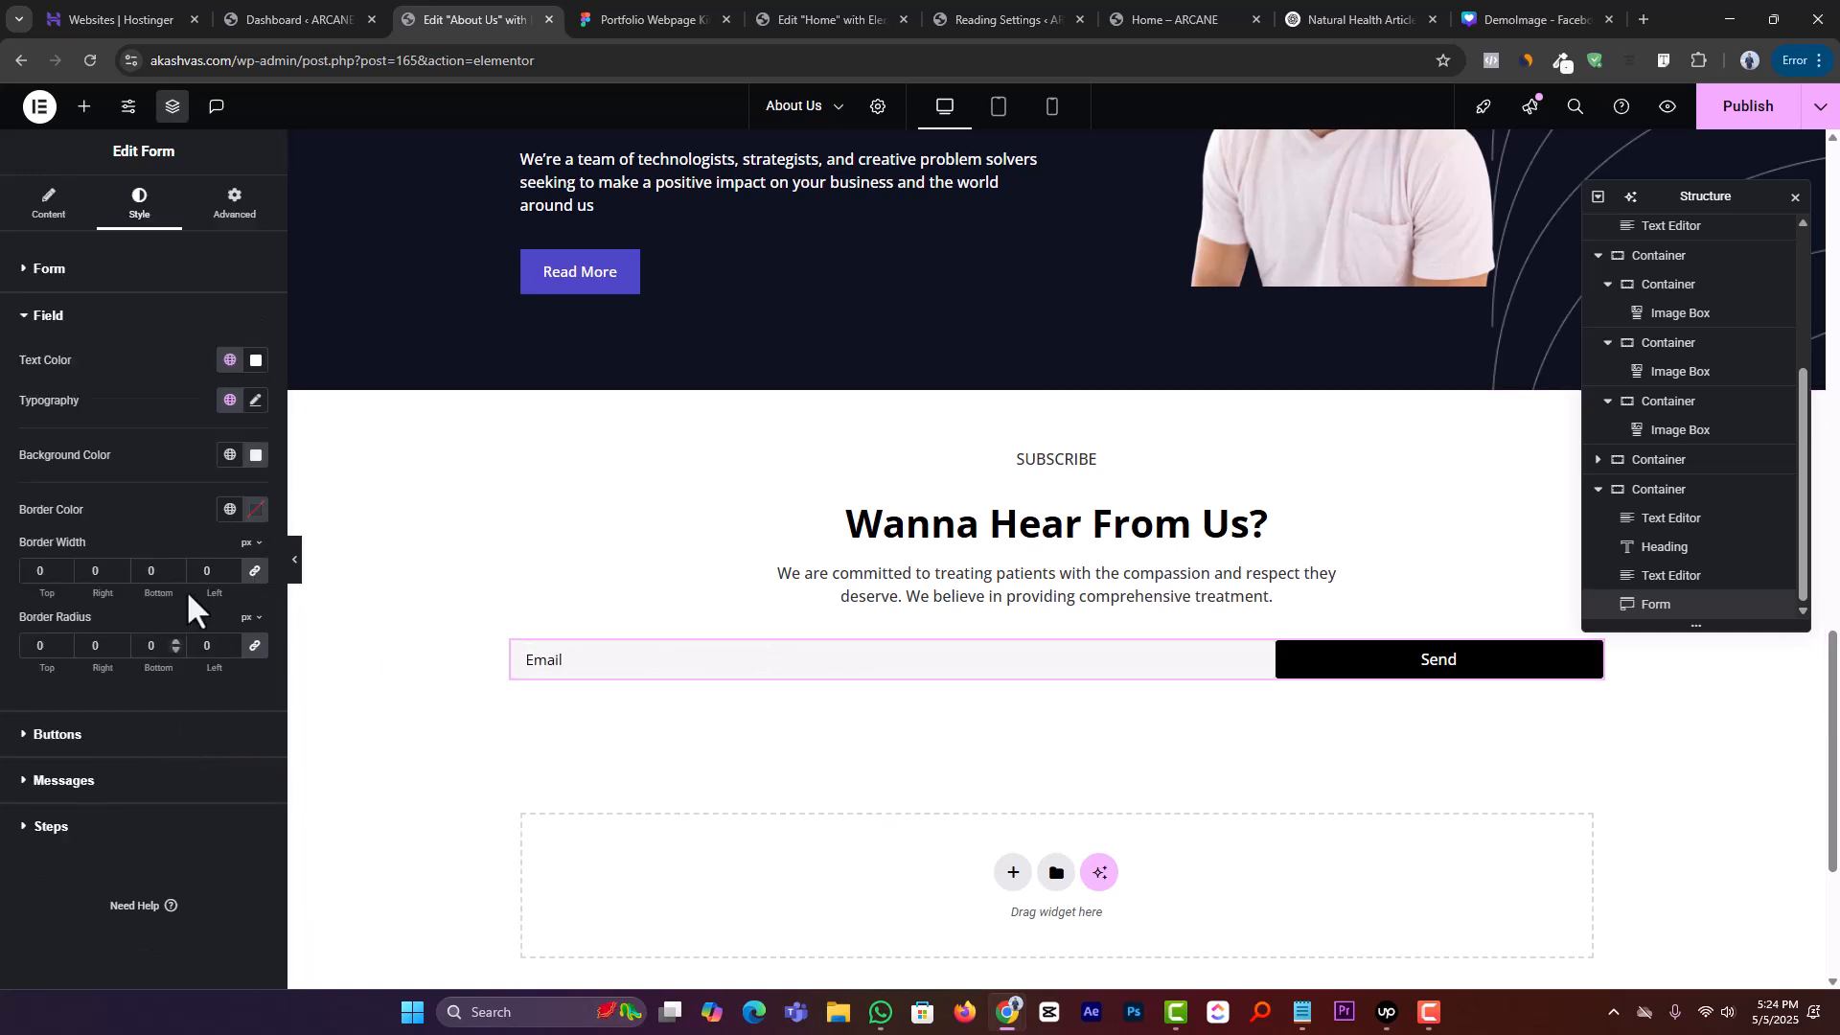
pyautogui.click(255, 362)
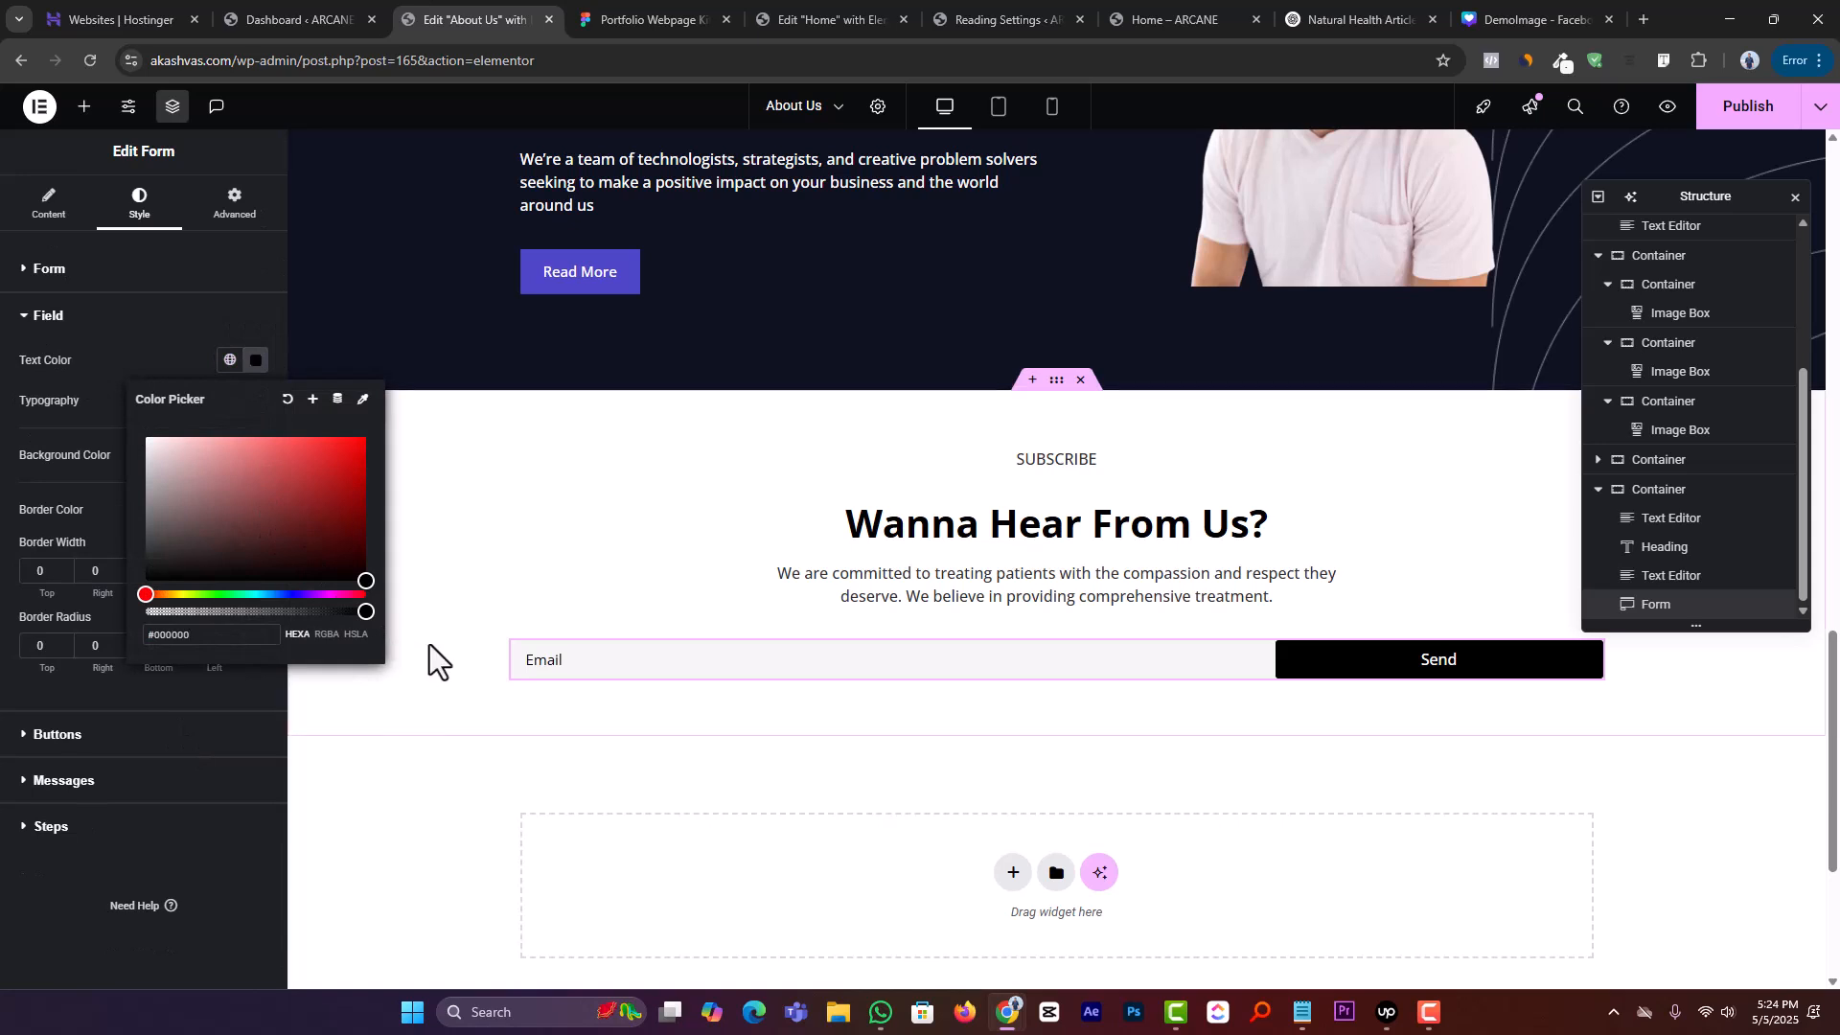
pyautogui.click(595, 661)
pyautogui.write('yutyuty')
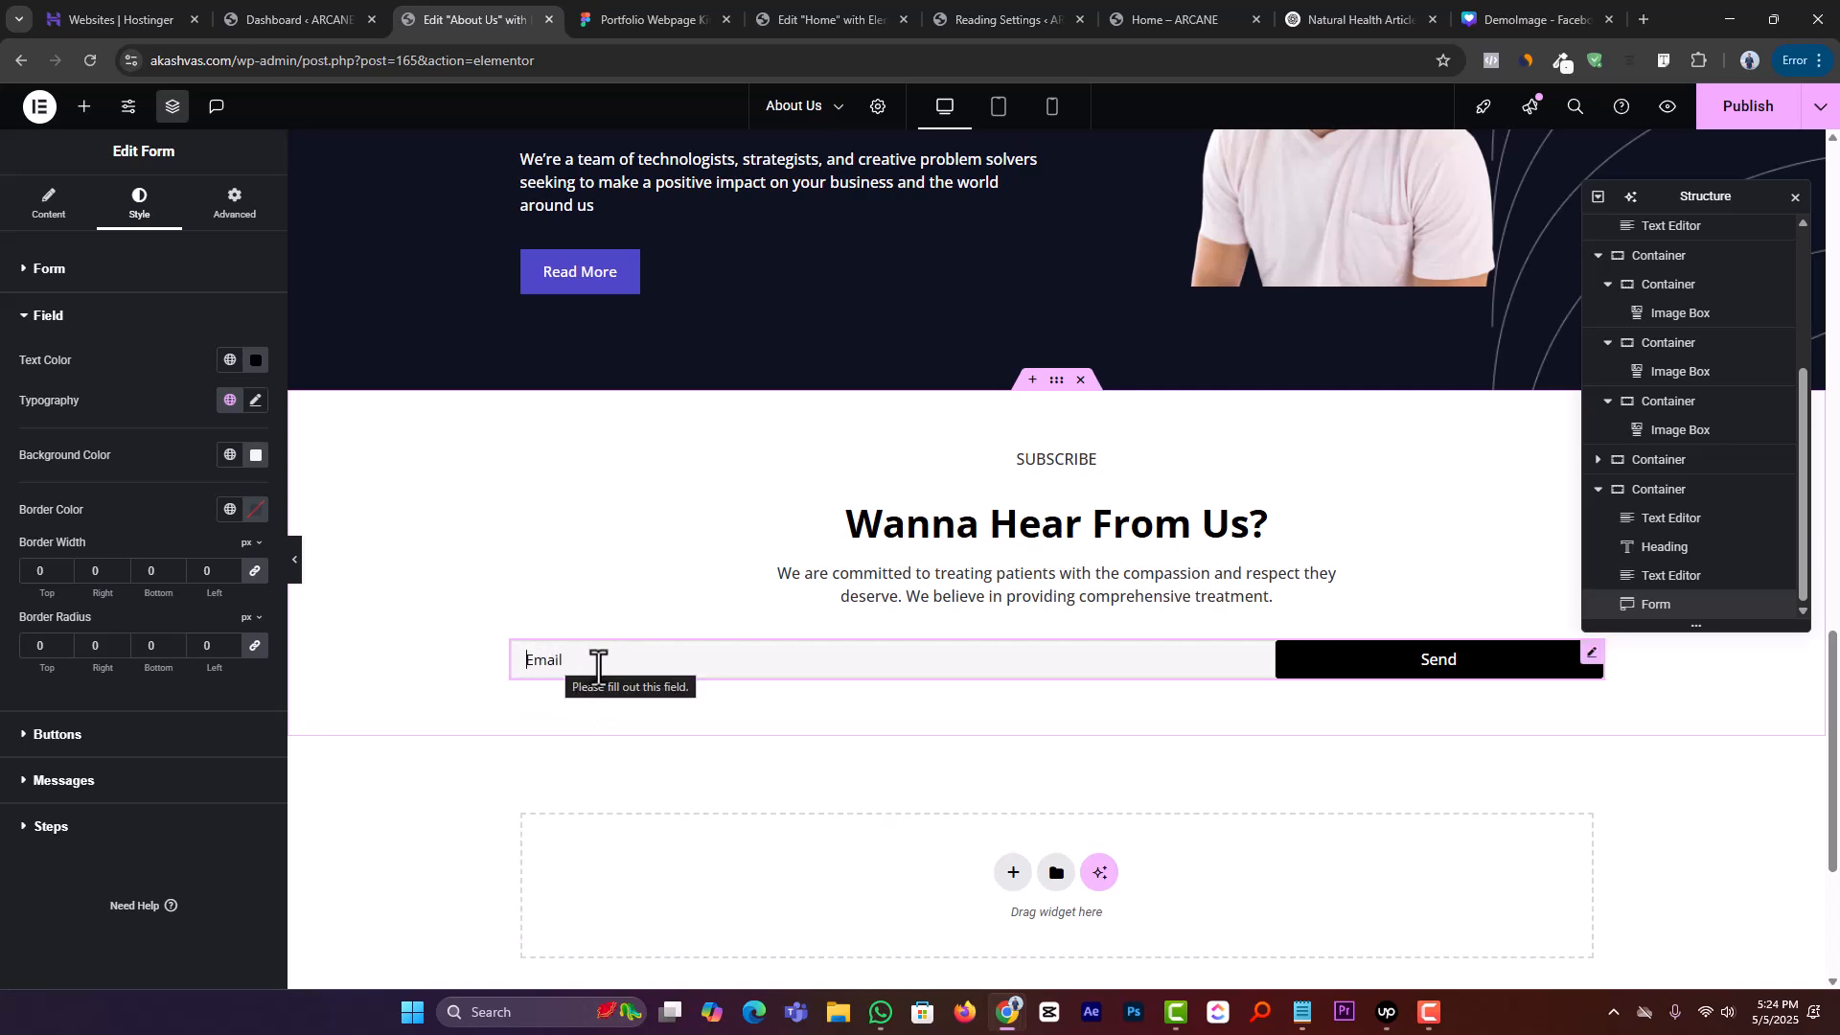
# Set the form button's border radius to 0 on all corners
pyautogui.click(104, 736)
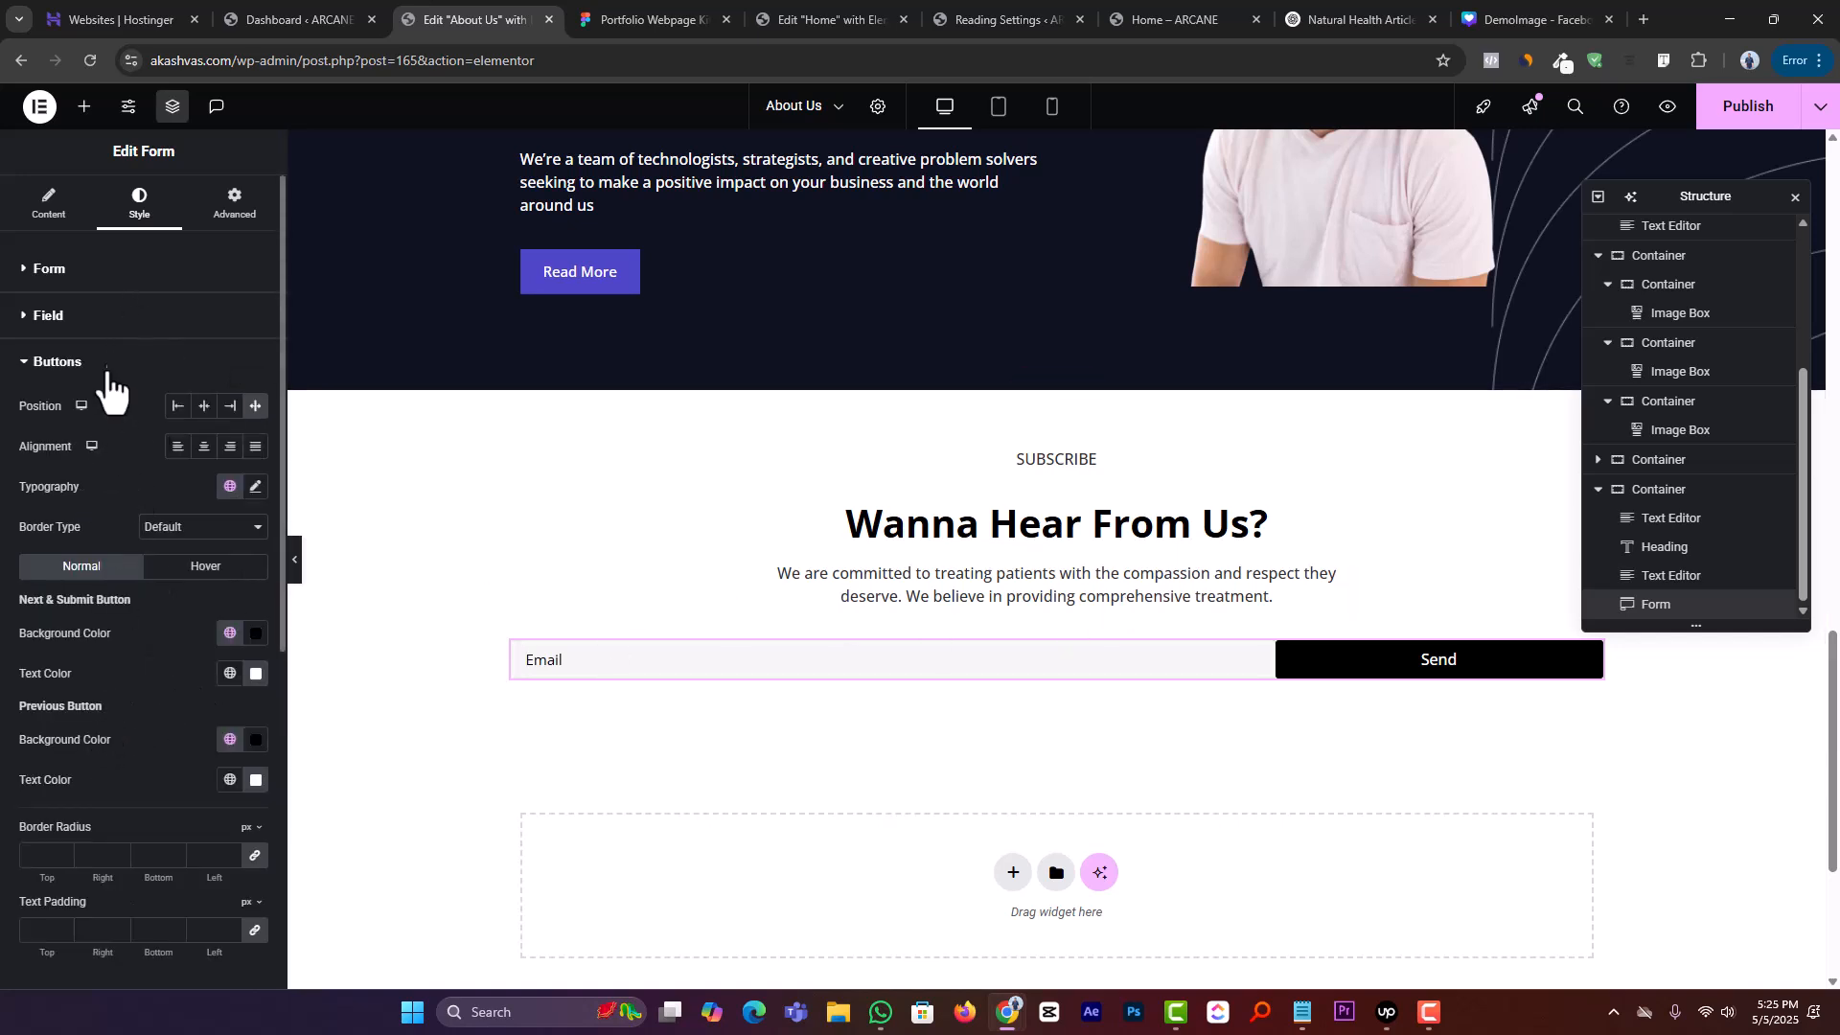
pyautogui.scroll(-1, 127, 606)
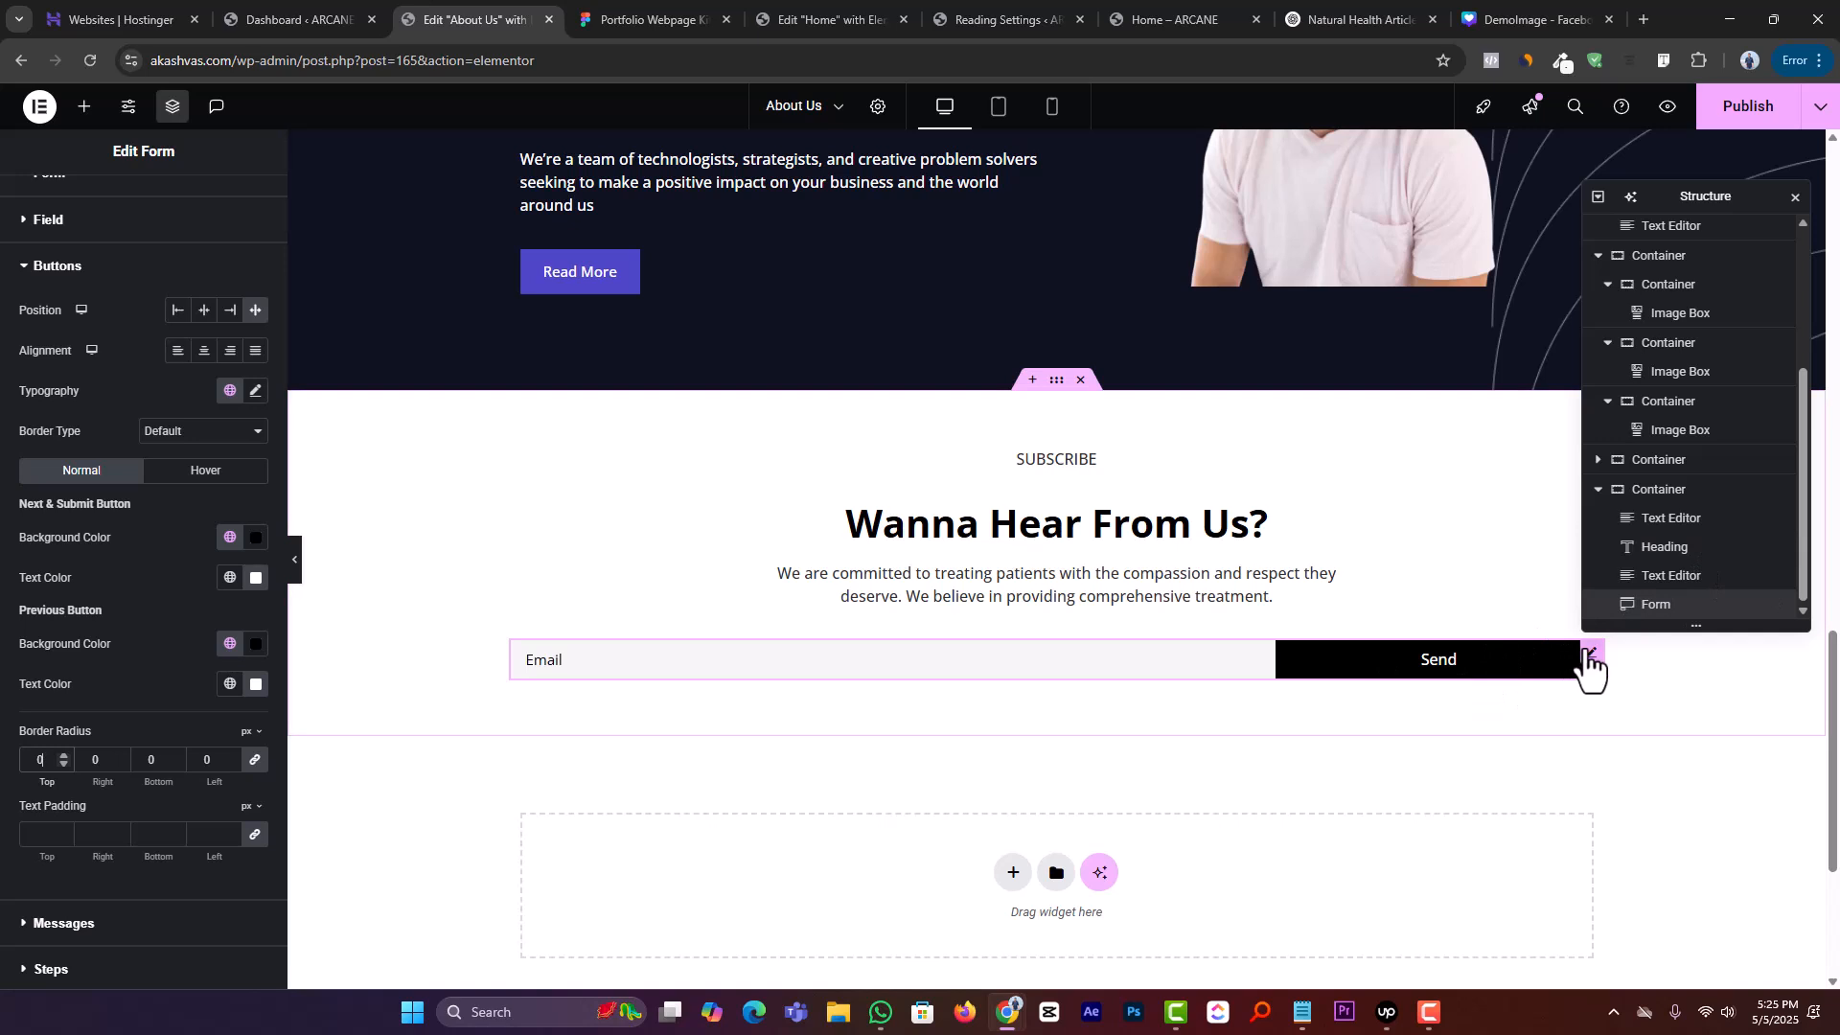
# Set the subscribe form's padding to 60 px on all four sides
pyautogui.click(1450, 670)
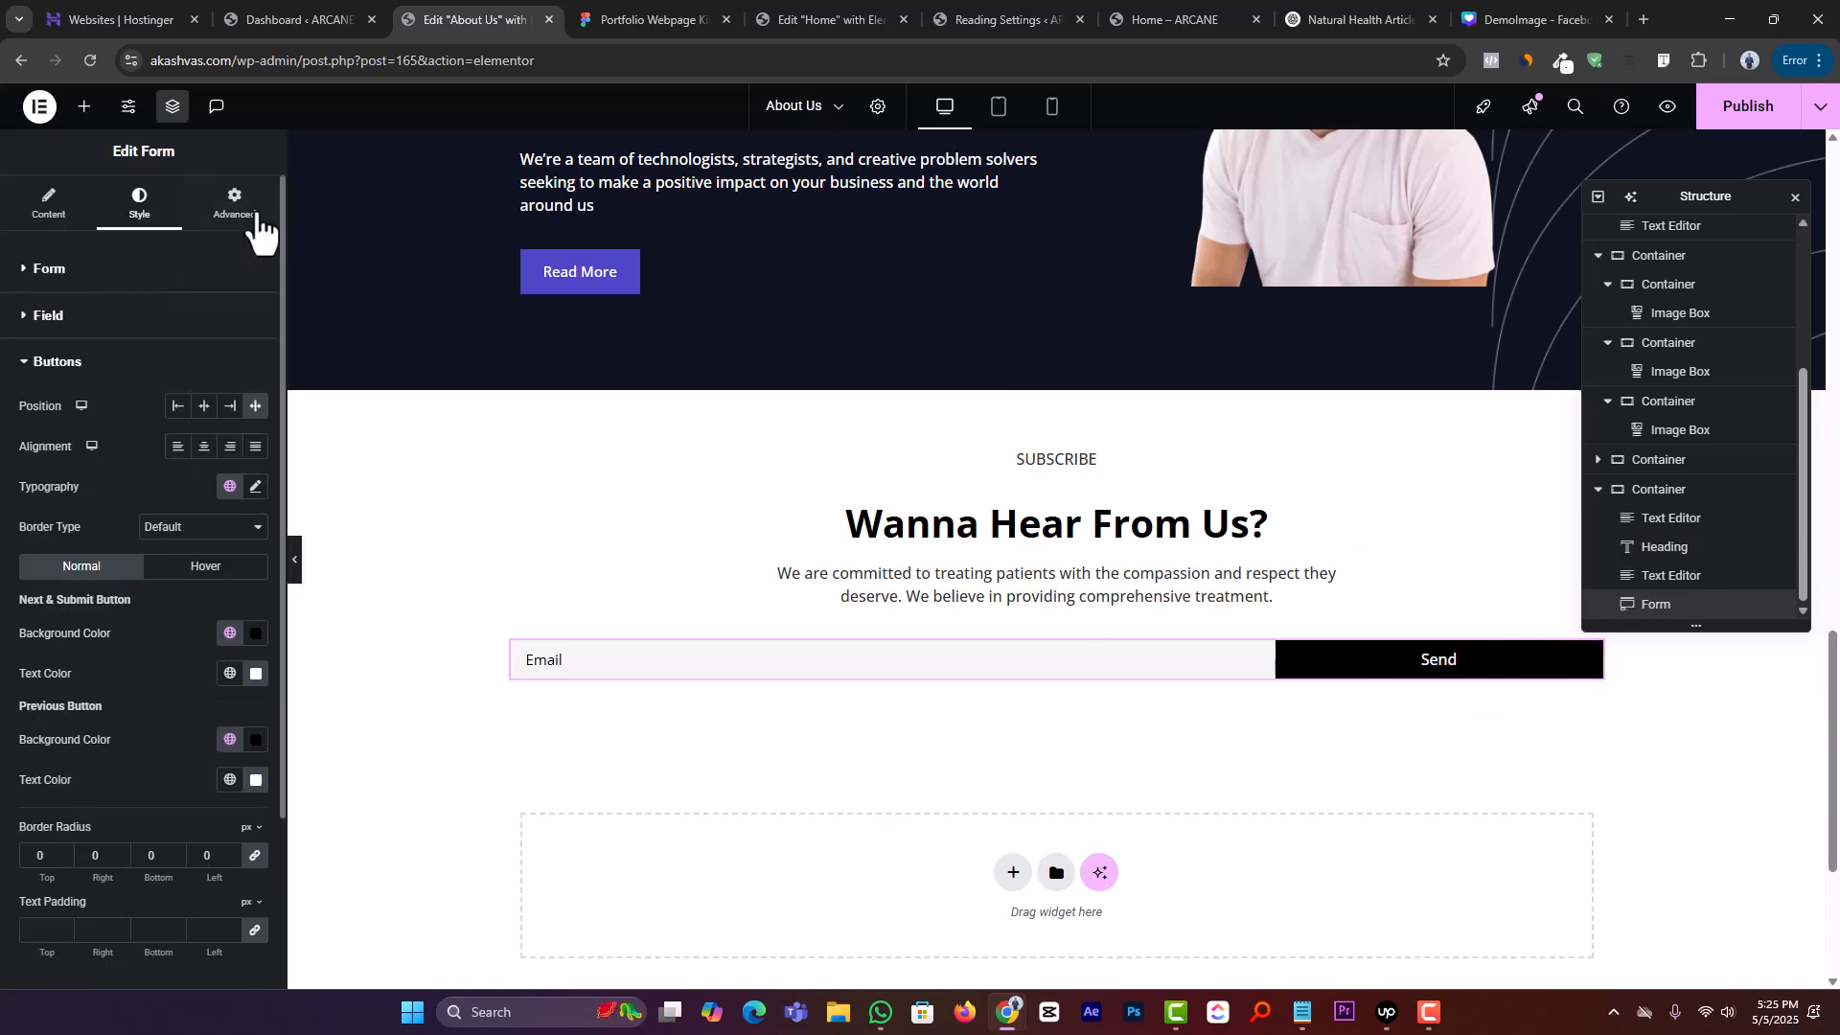
pyautogui.click(234, 206)
pyautogui.moveTo(61, 406); pyautogui.dragTo(61, 406)
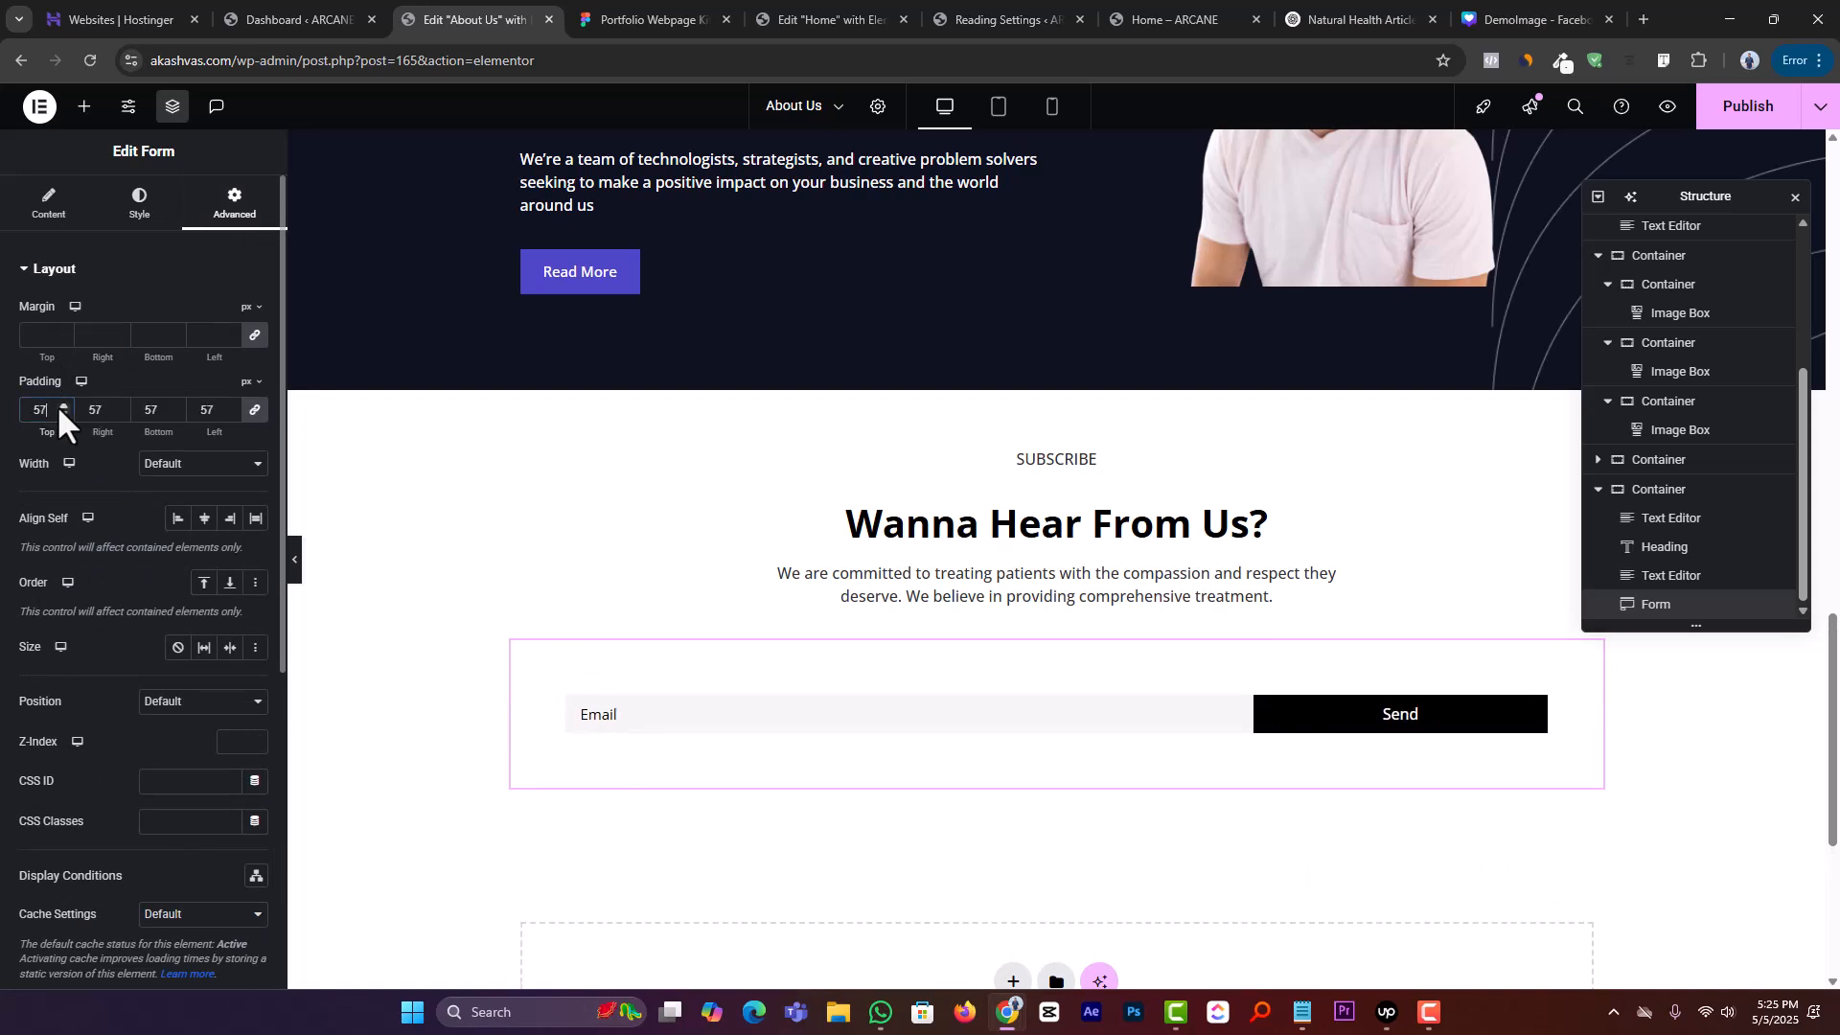
pyautogui.click(62, 406)
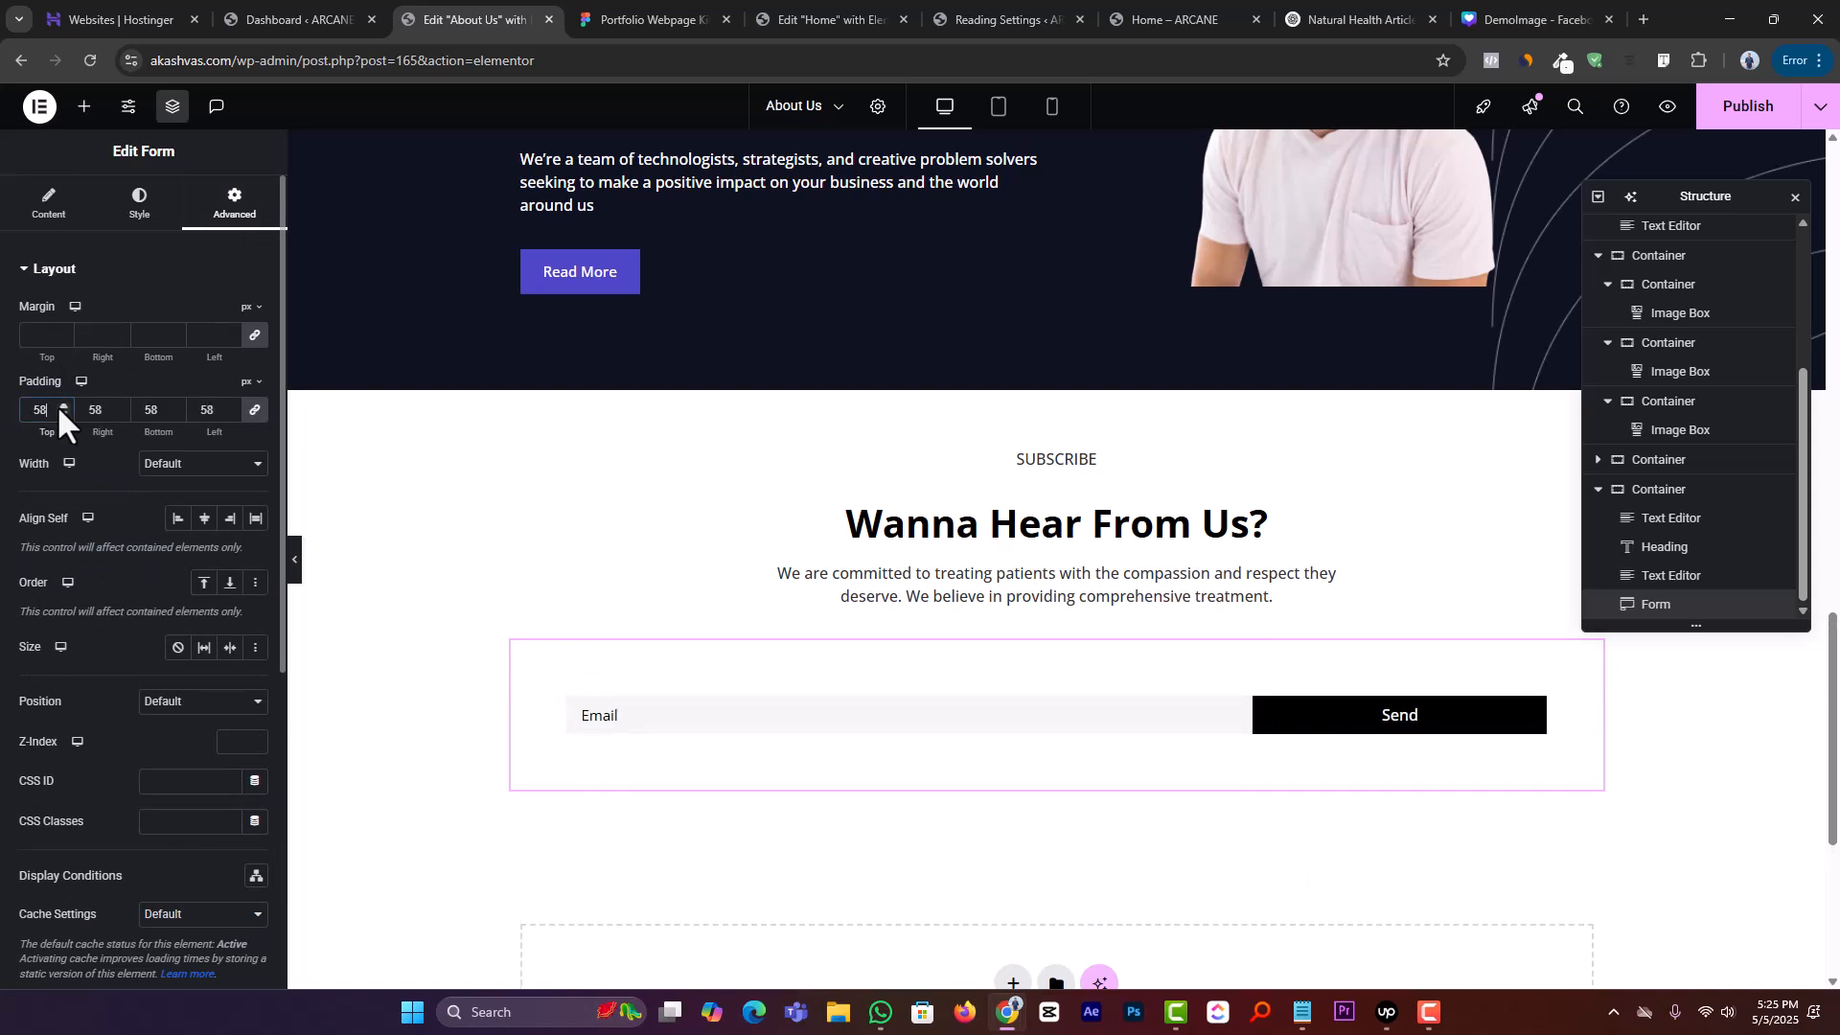
pyautogui.click(62, 405)
pyautogui.click(61, 406)
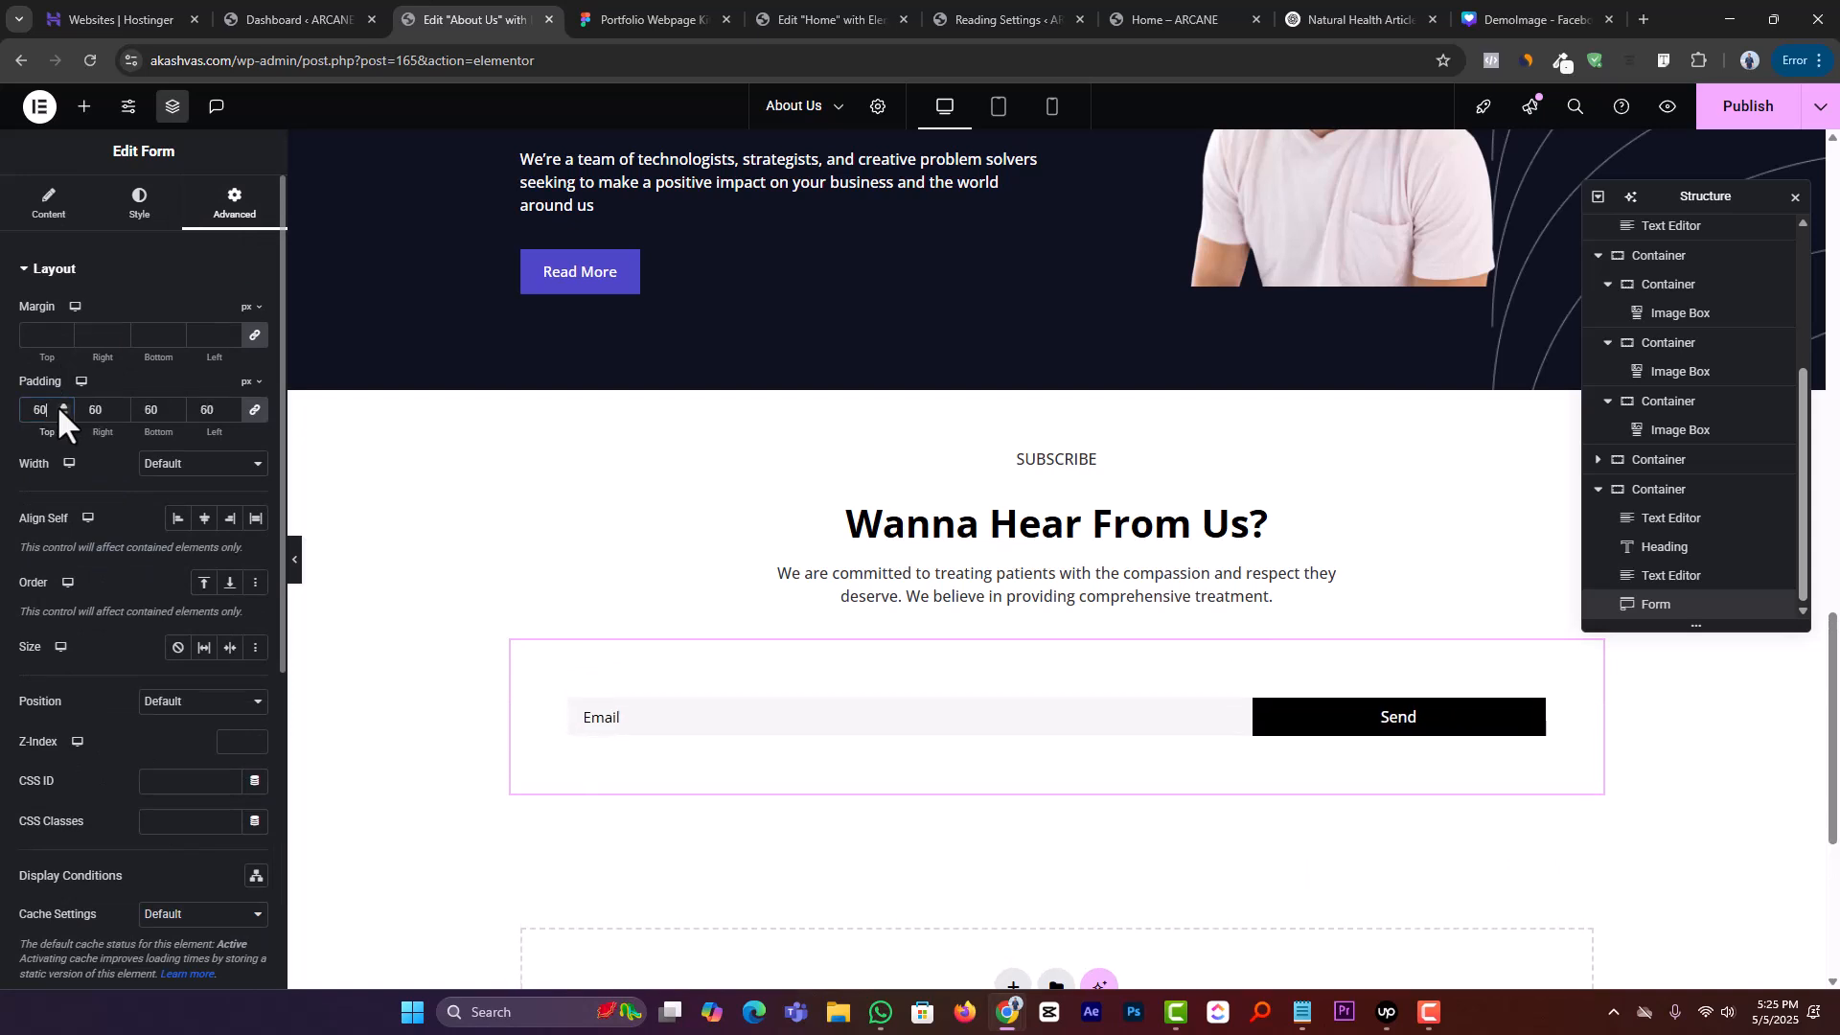
# Unlink the form's padding values and set the left and right padding to 100 px each
pyautogui.click(255, 412)
pyautogui.write('100')
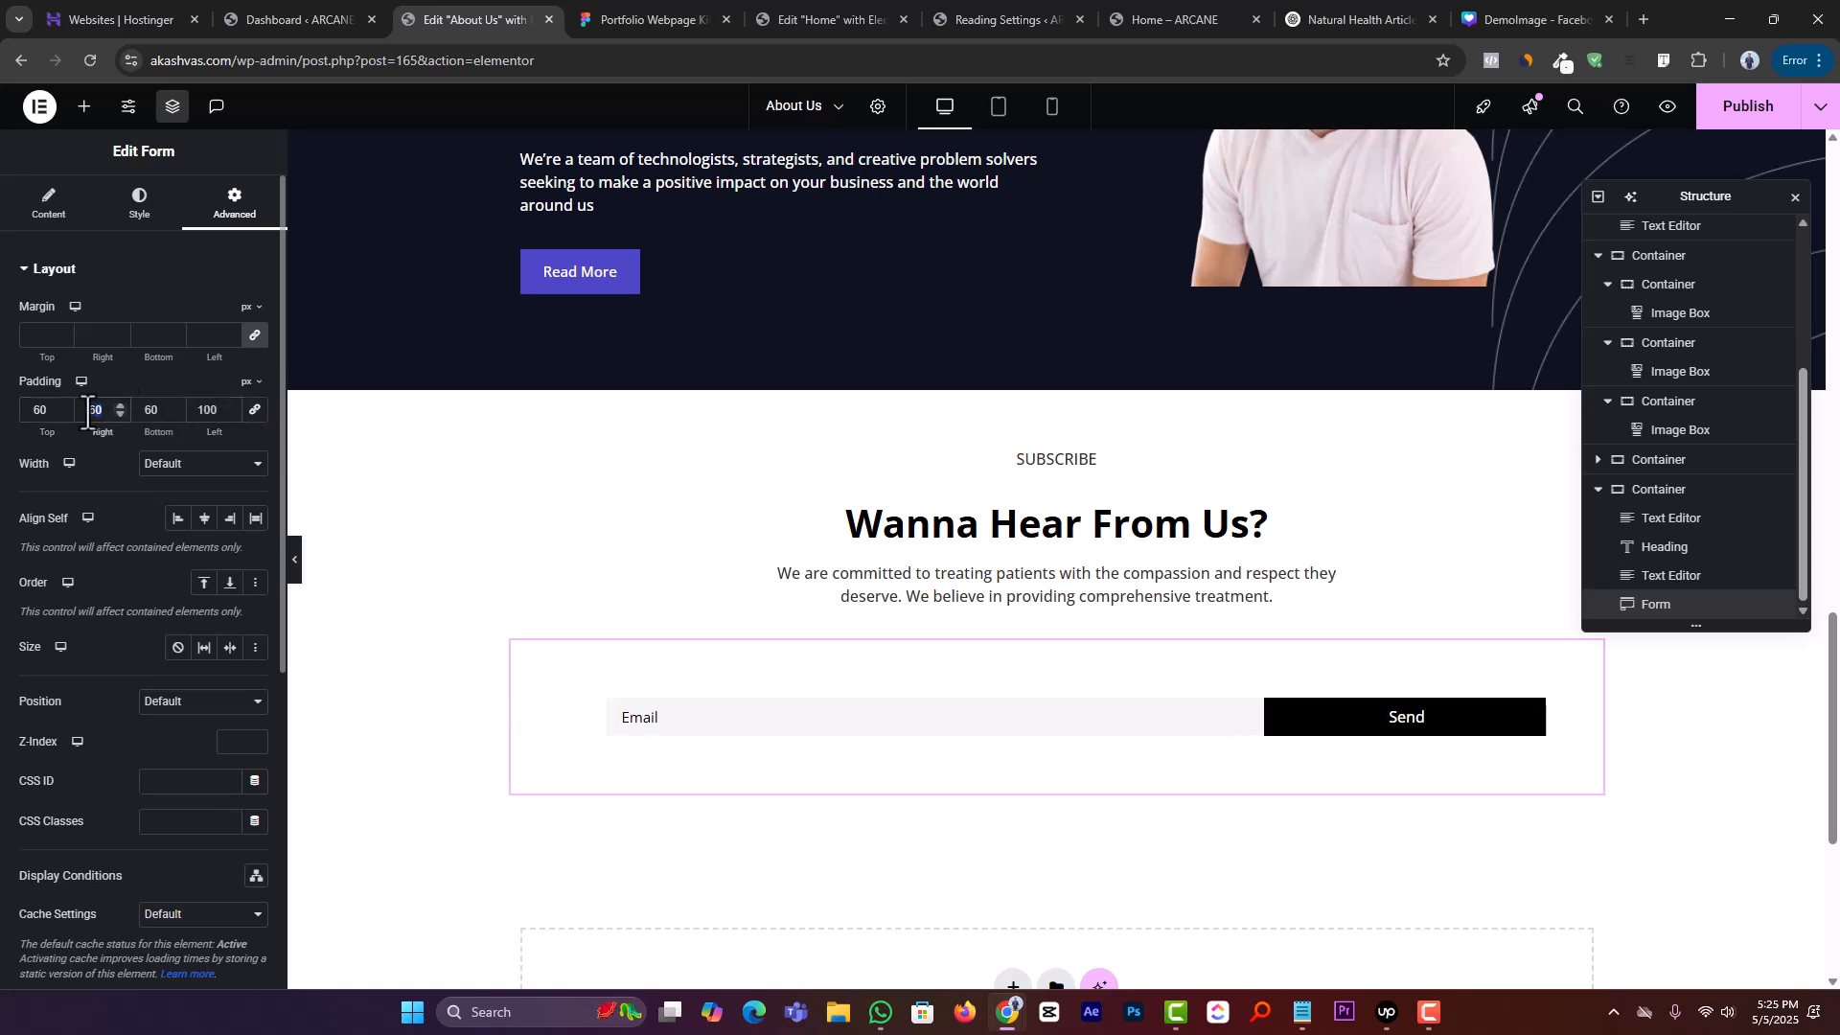
pyautogui.write('100')
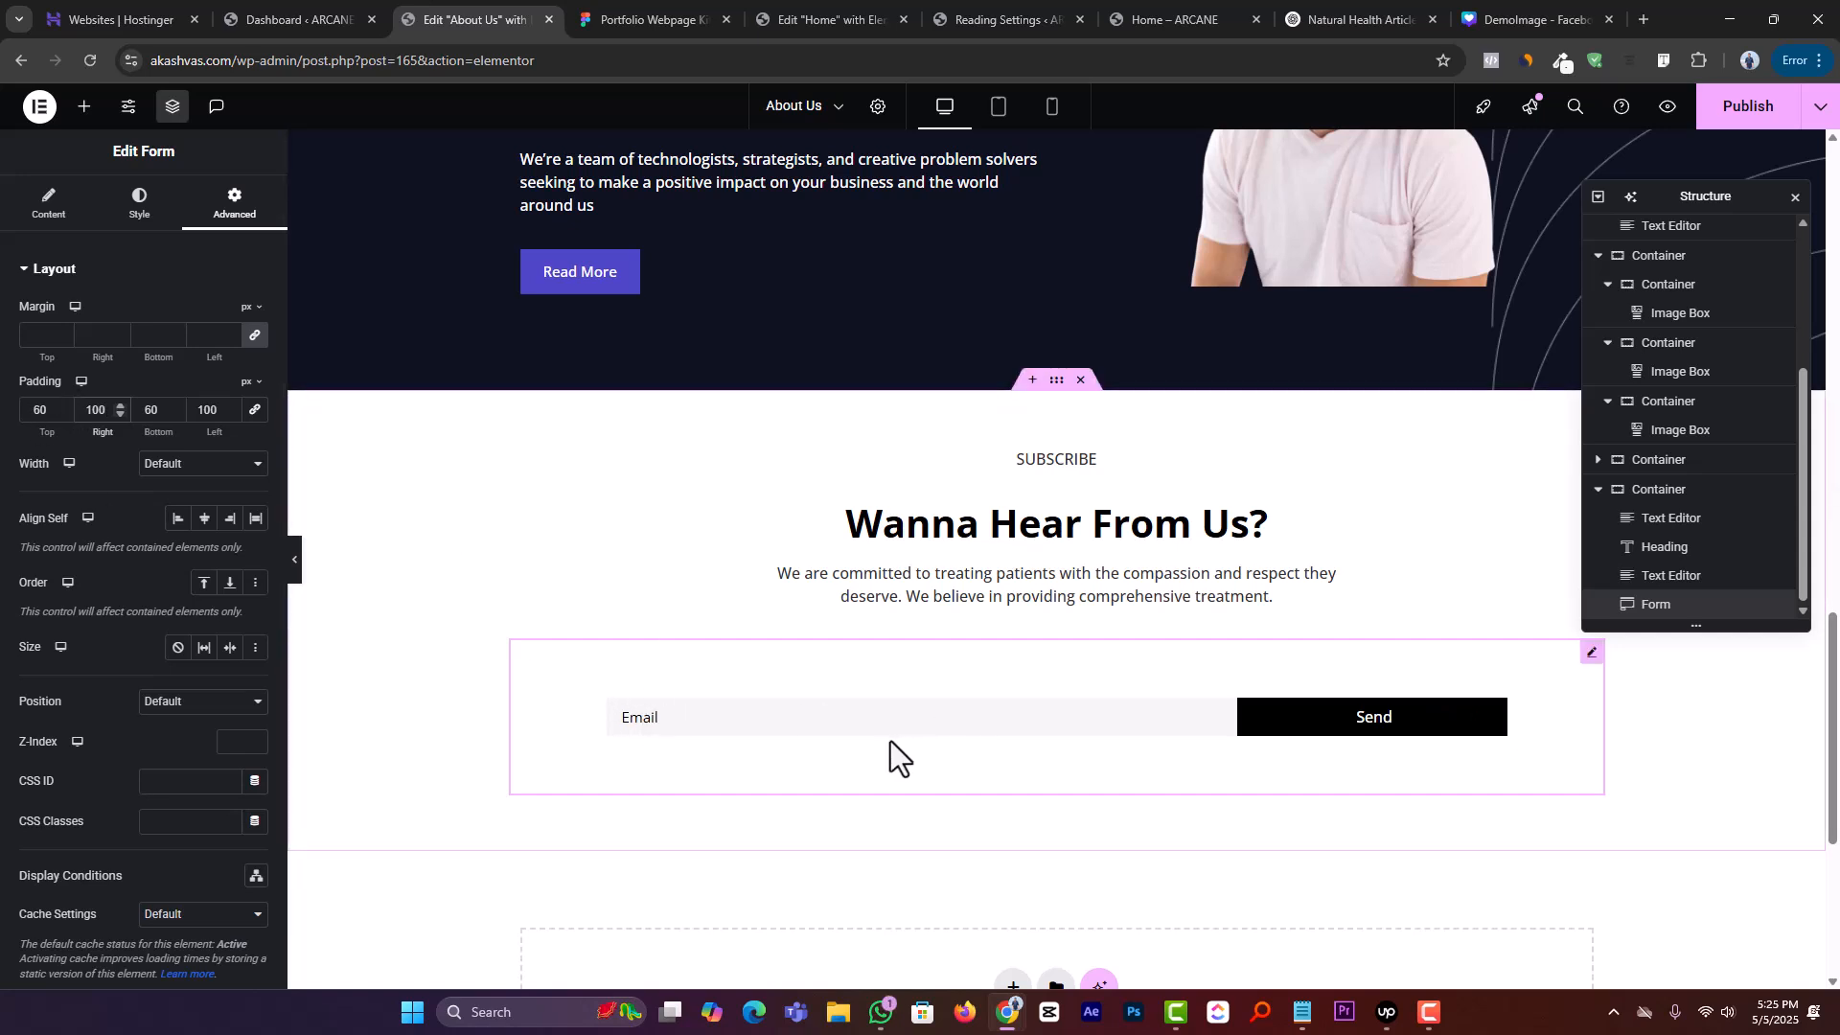
# Review the form's email notification settings and the recipient address submissions are sent to
pyautogui.click(129, 200)
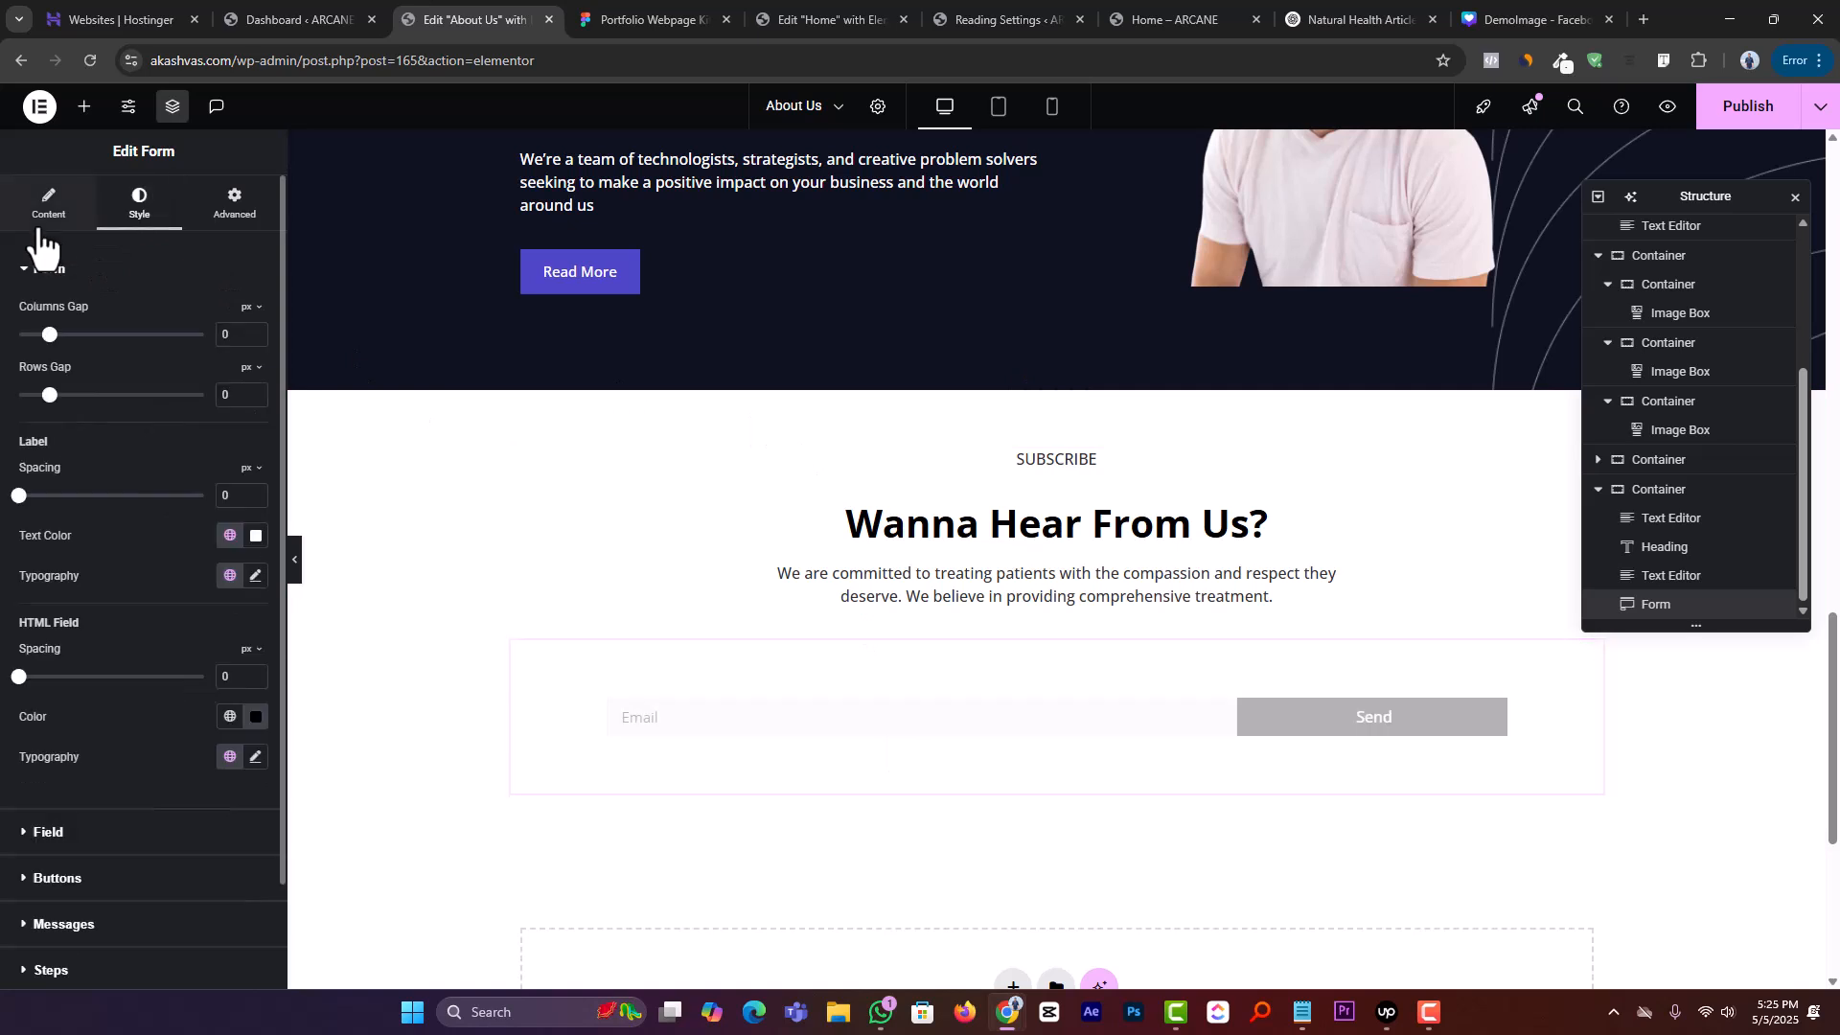
pyautogui.click(48, 203)
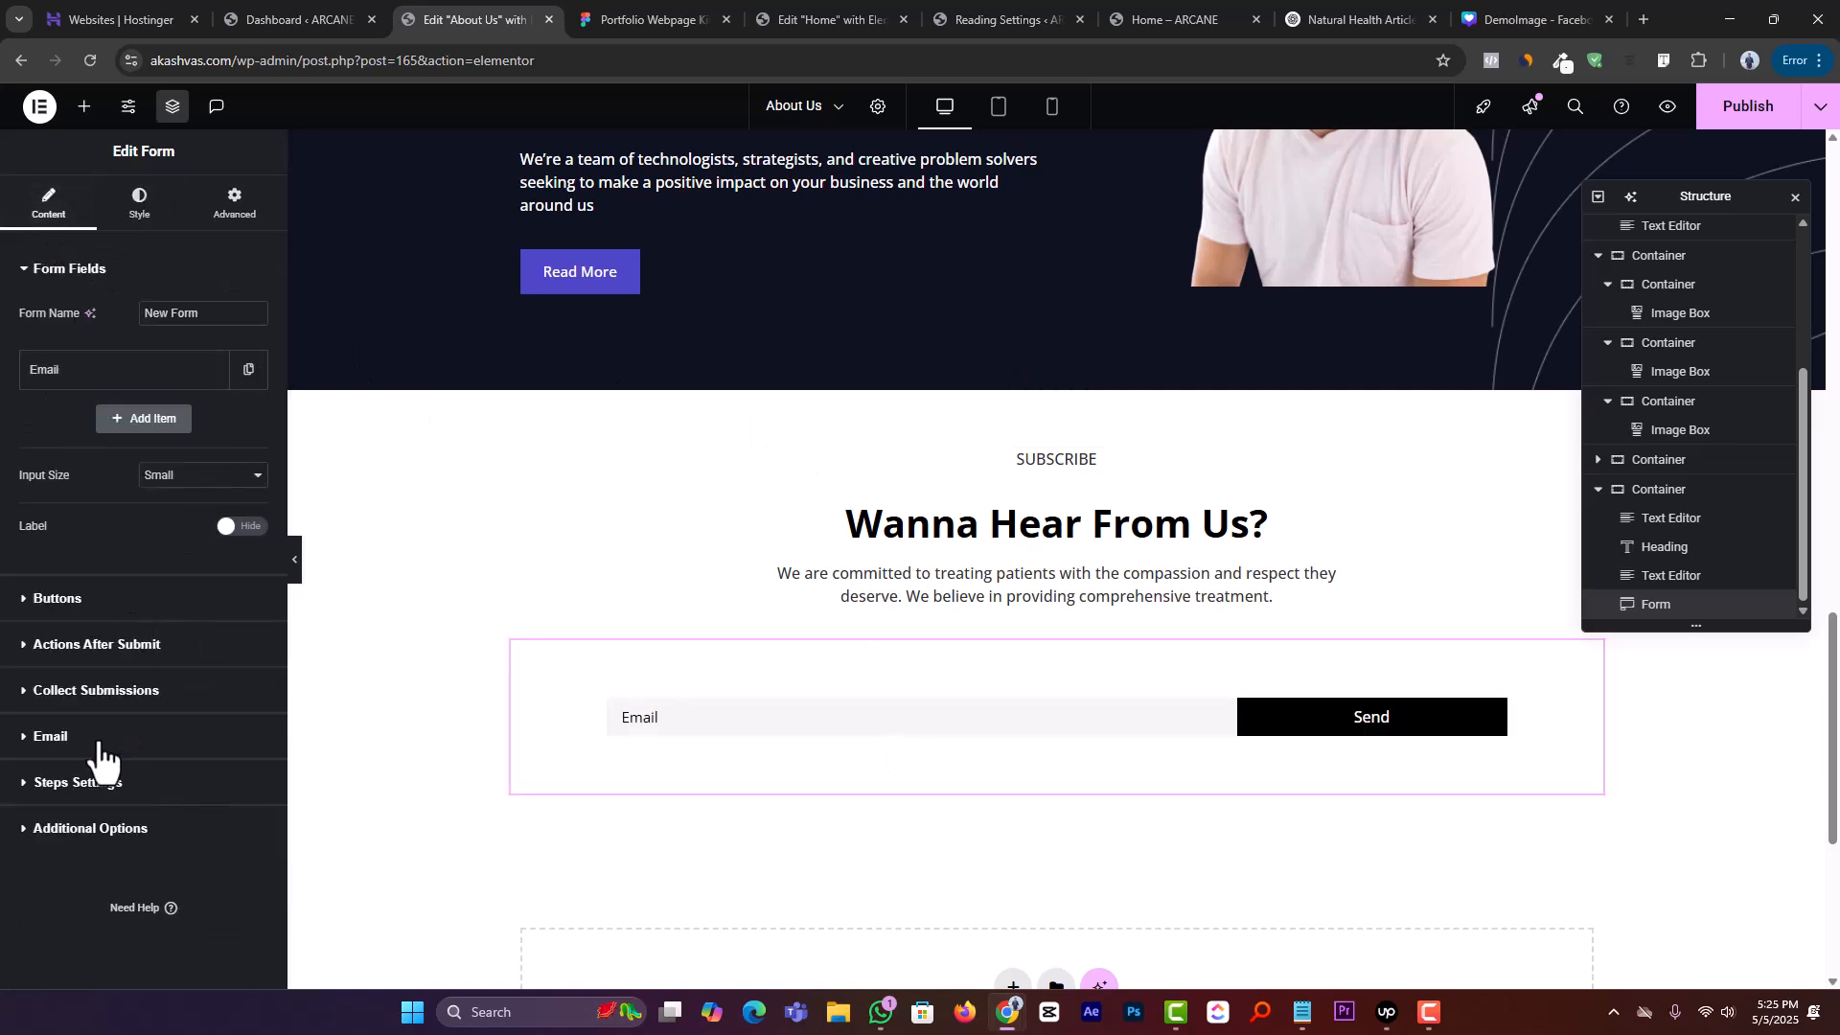
pyautogui.click(99, 744)
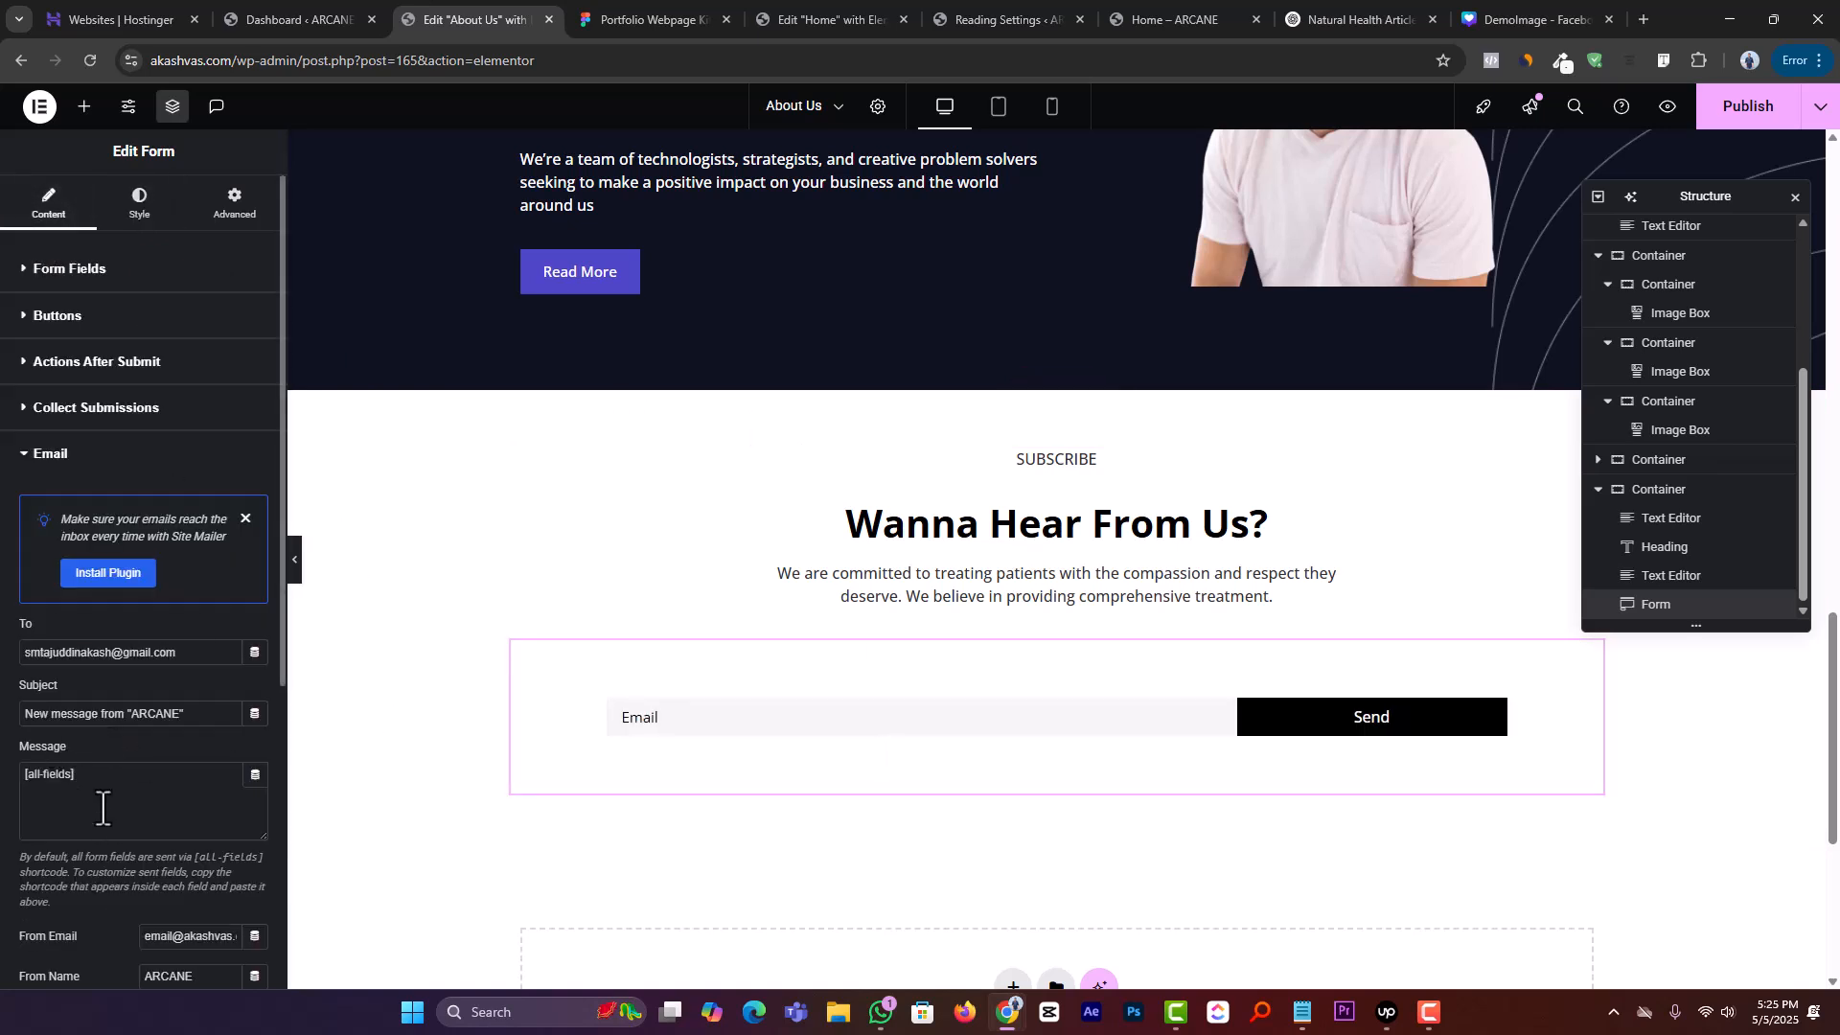
pyautogui.moveTo(189, 655); pyautogui.dragTo(0, 671)
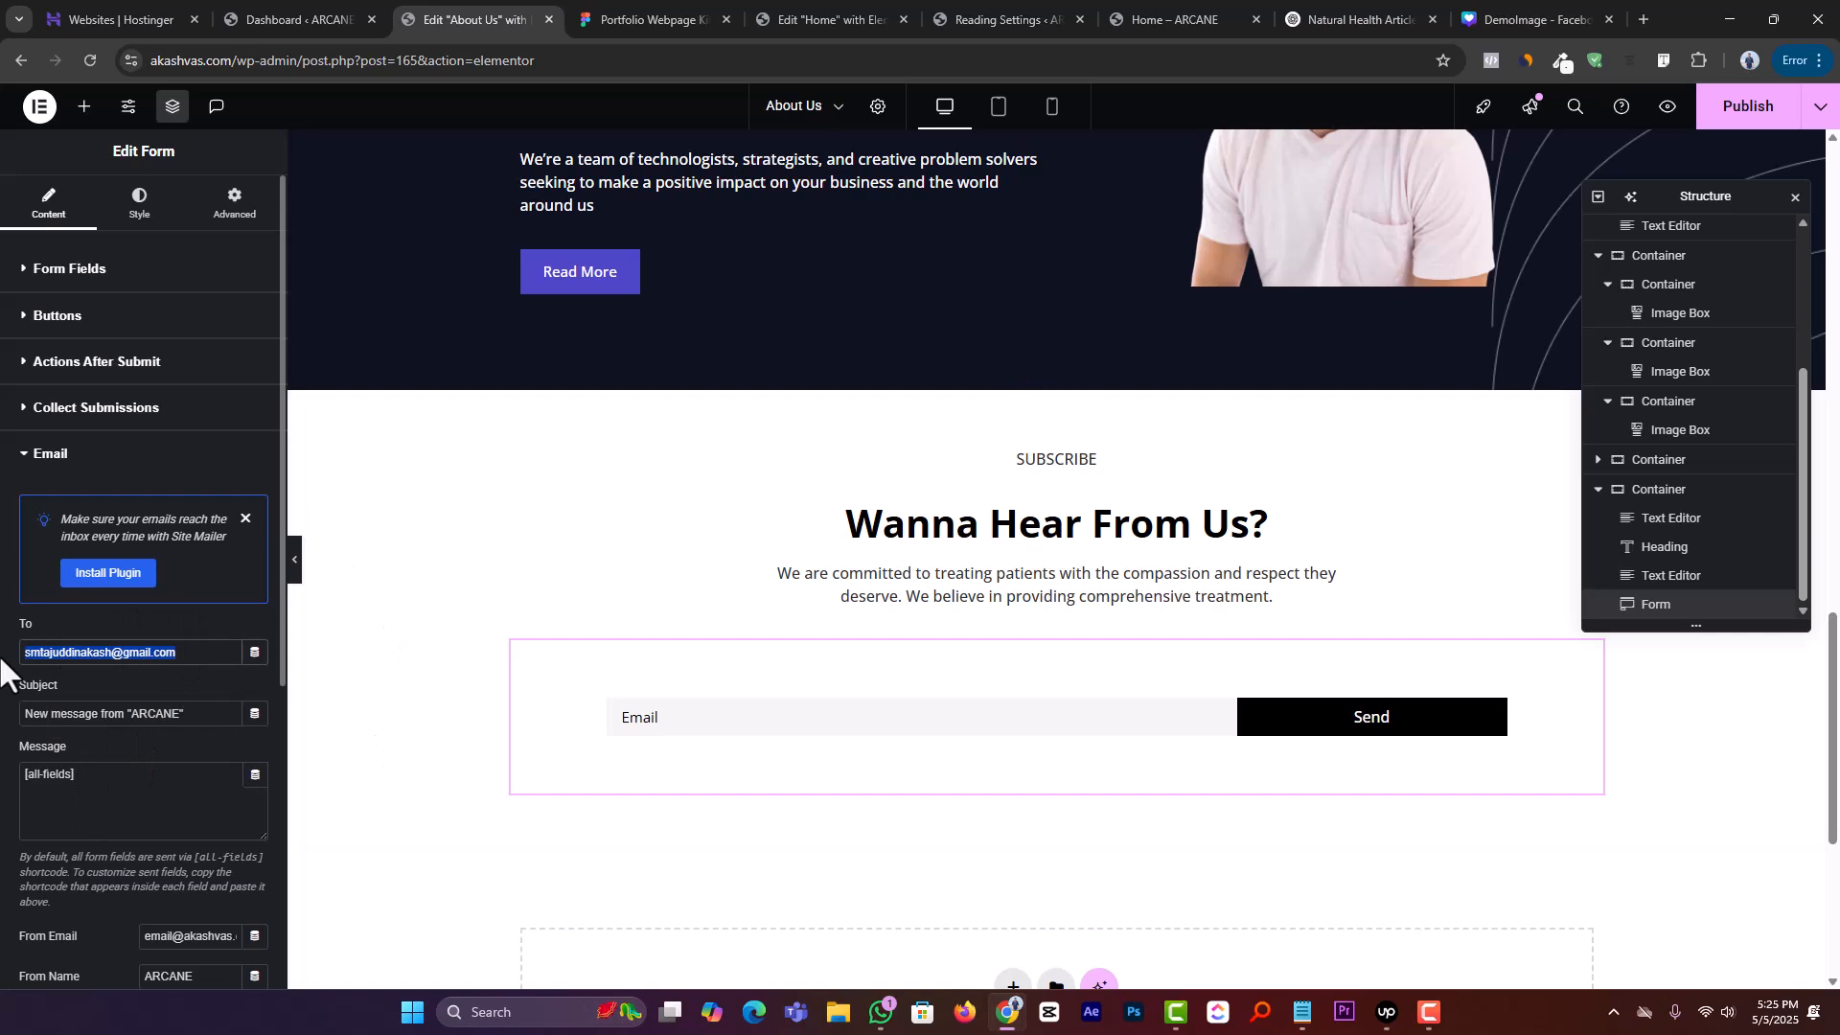
# Try the Medium size for the form's button and return it to Small
pyautogui.click(109, 326)
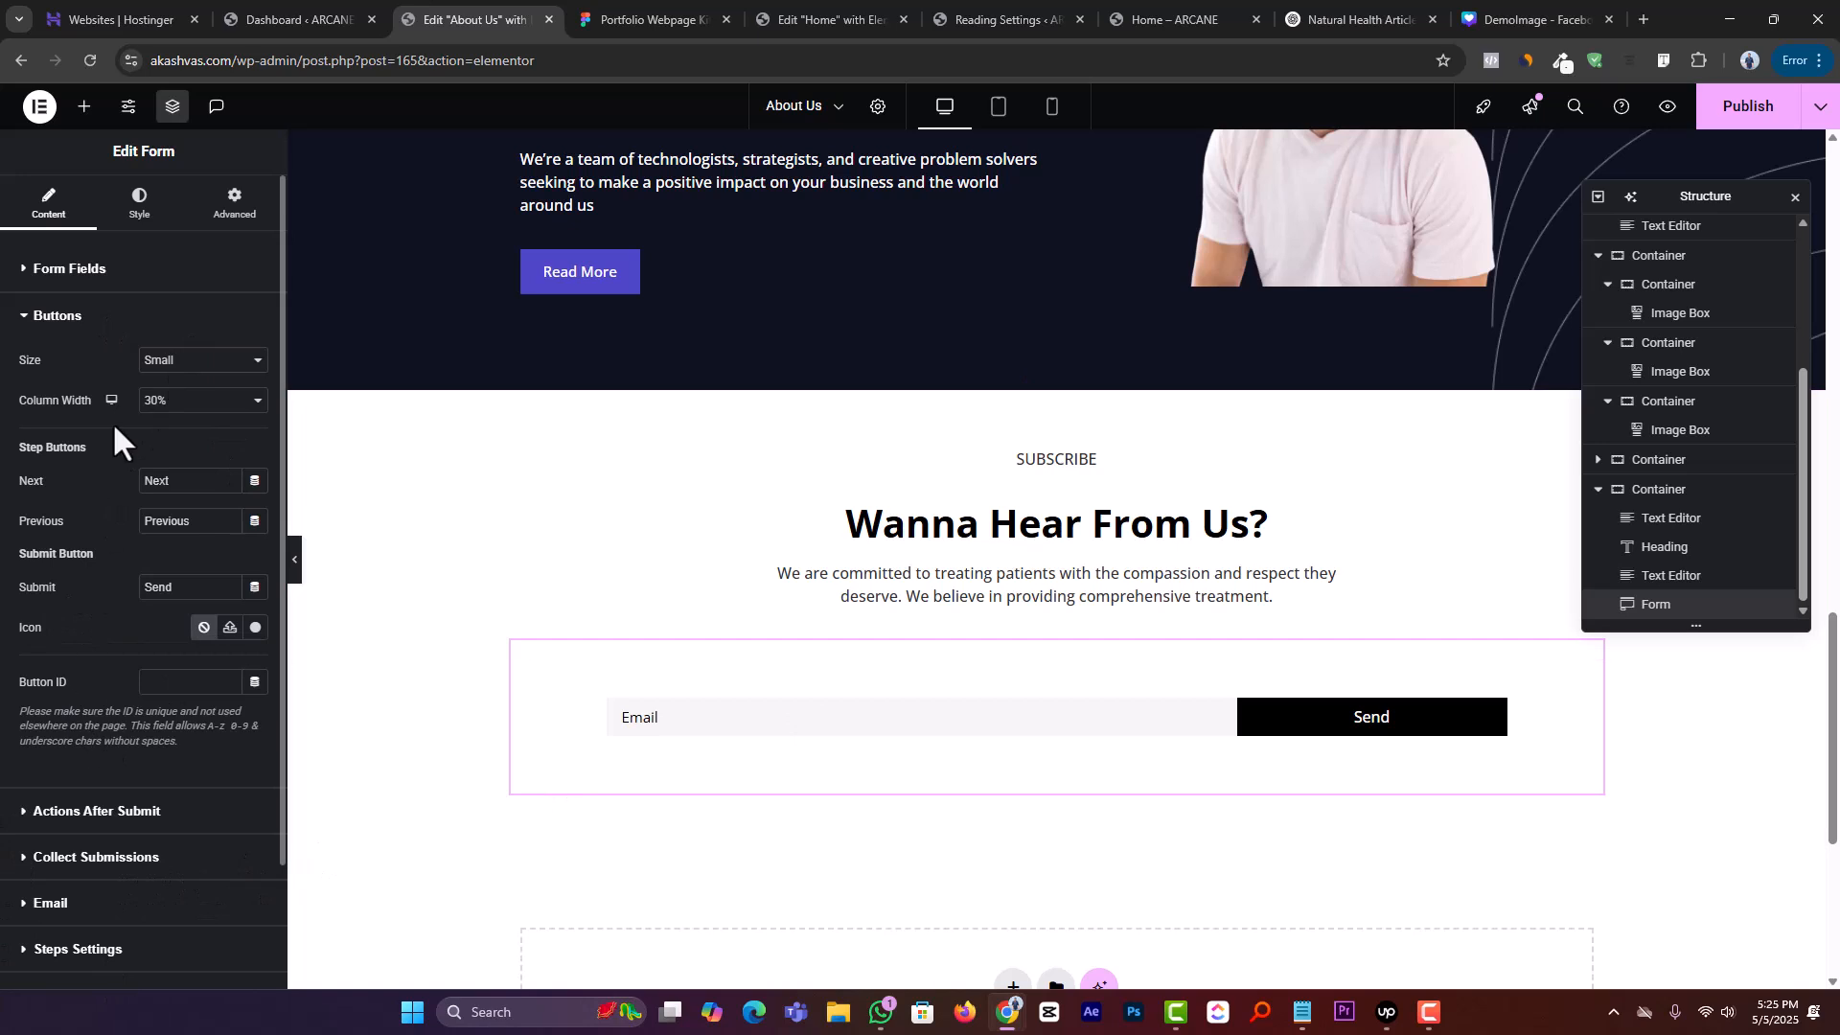
pyautogui.click(180, 362)
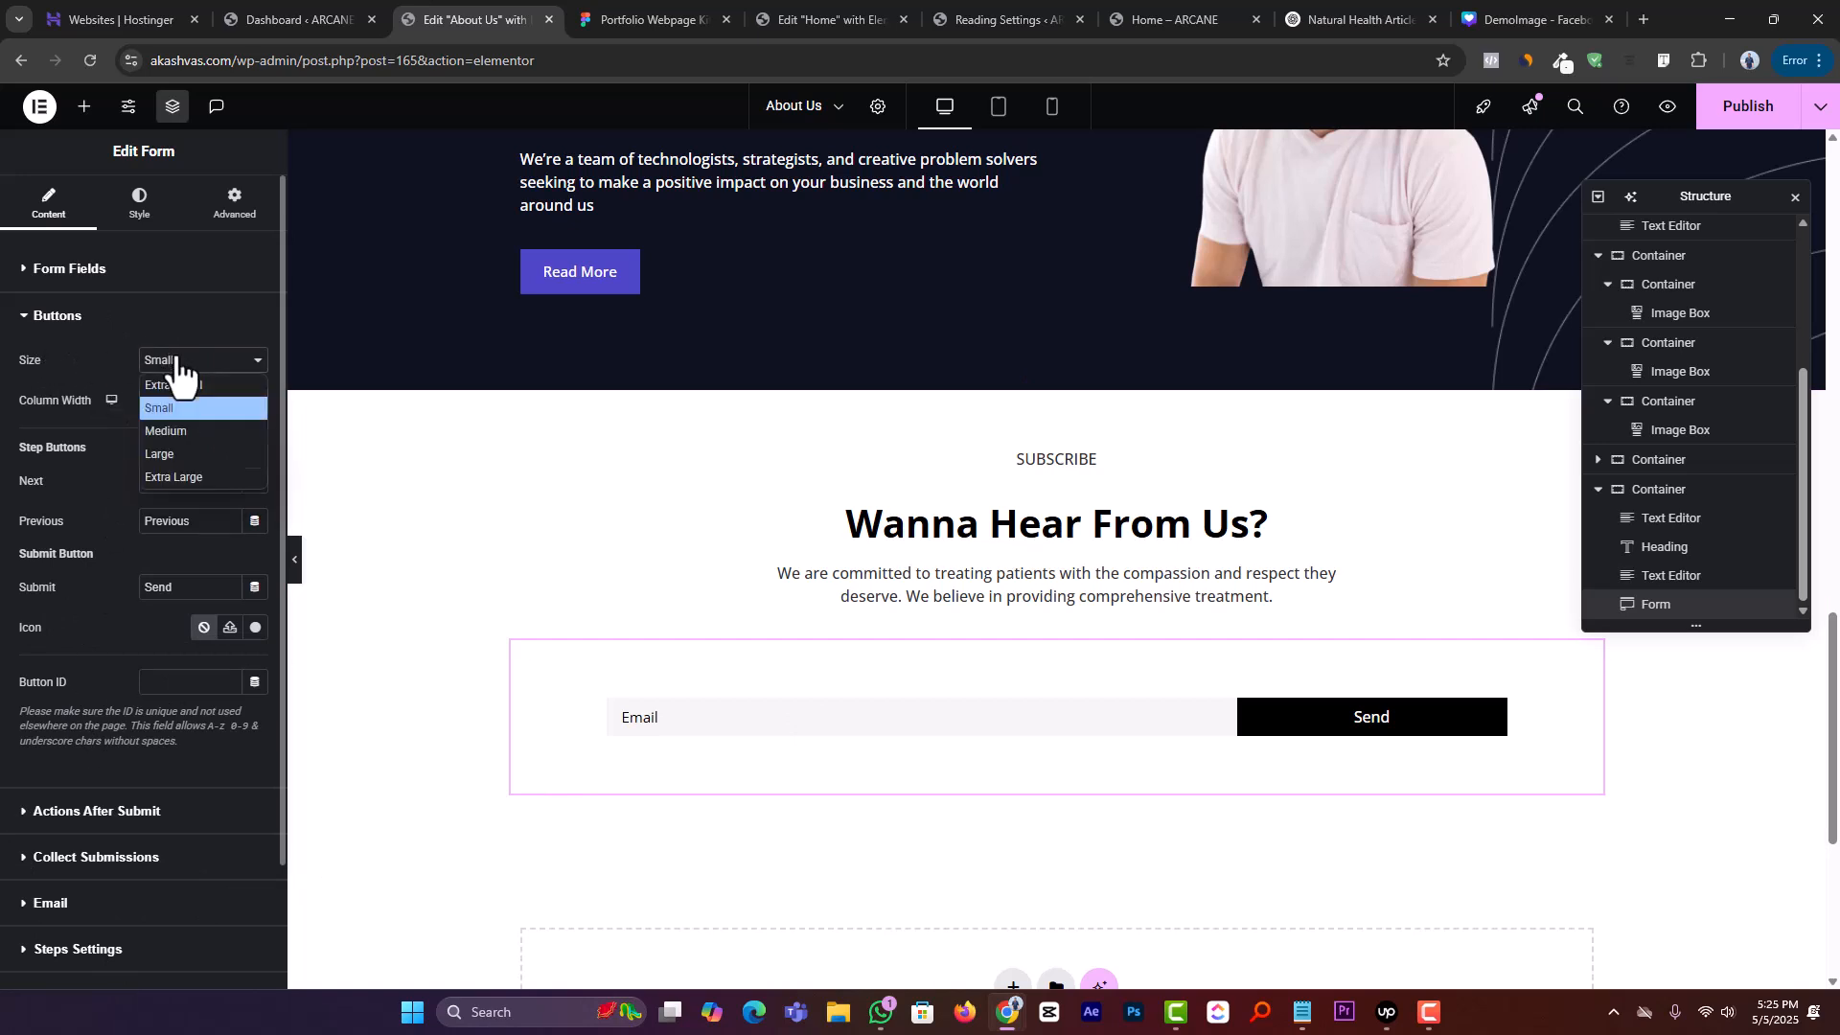
pyautogui.click(181, 362)
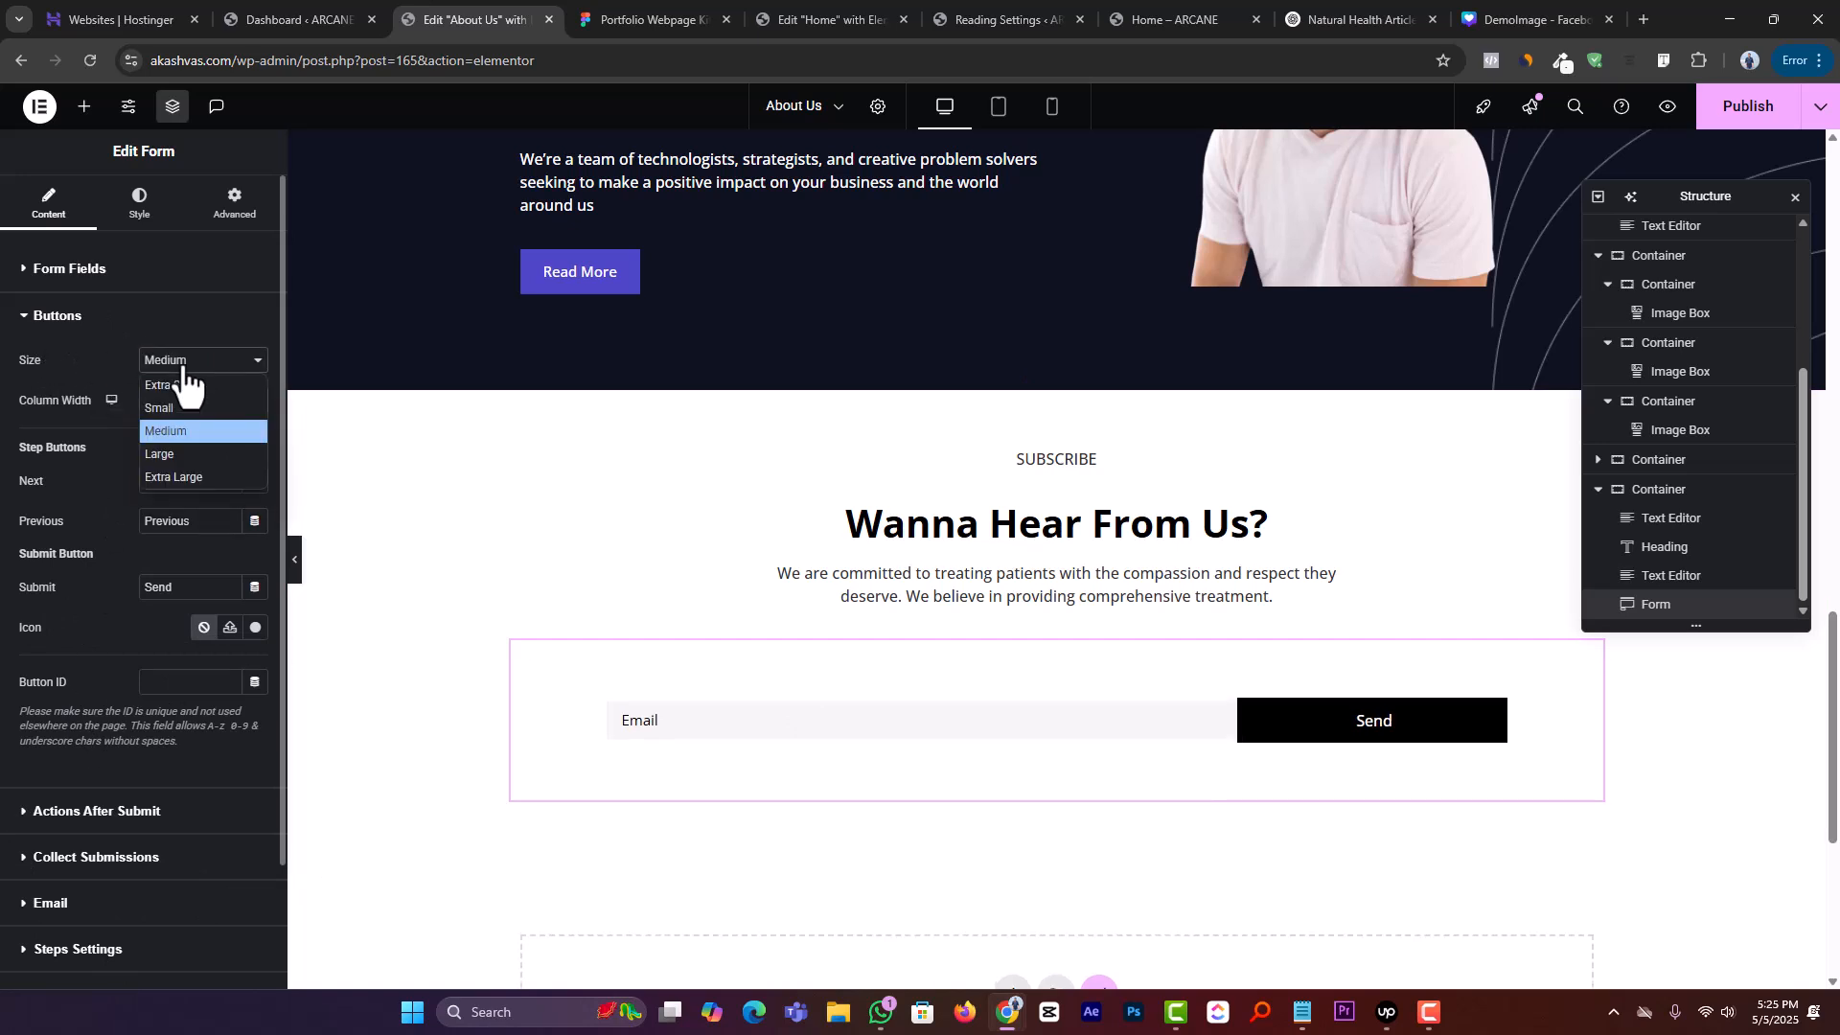
pyautogui.click(182, 409)
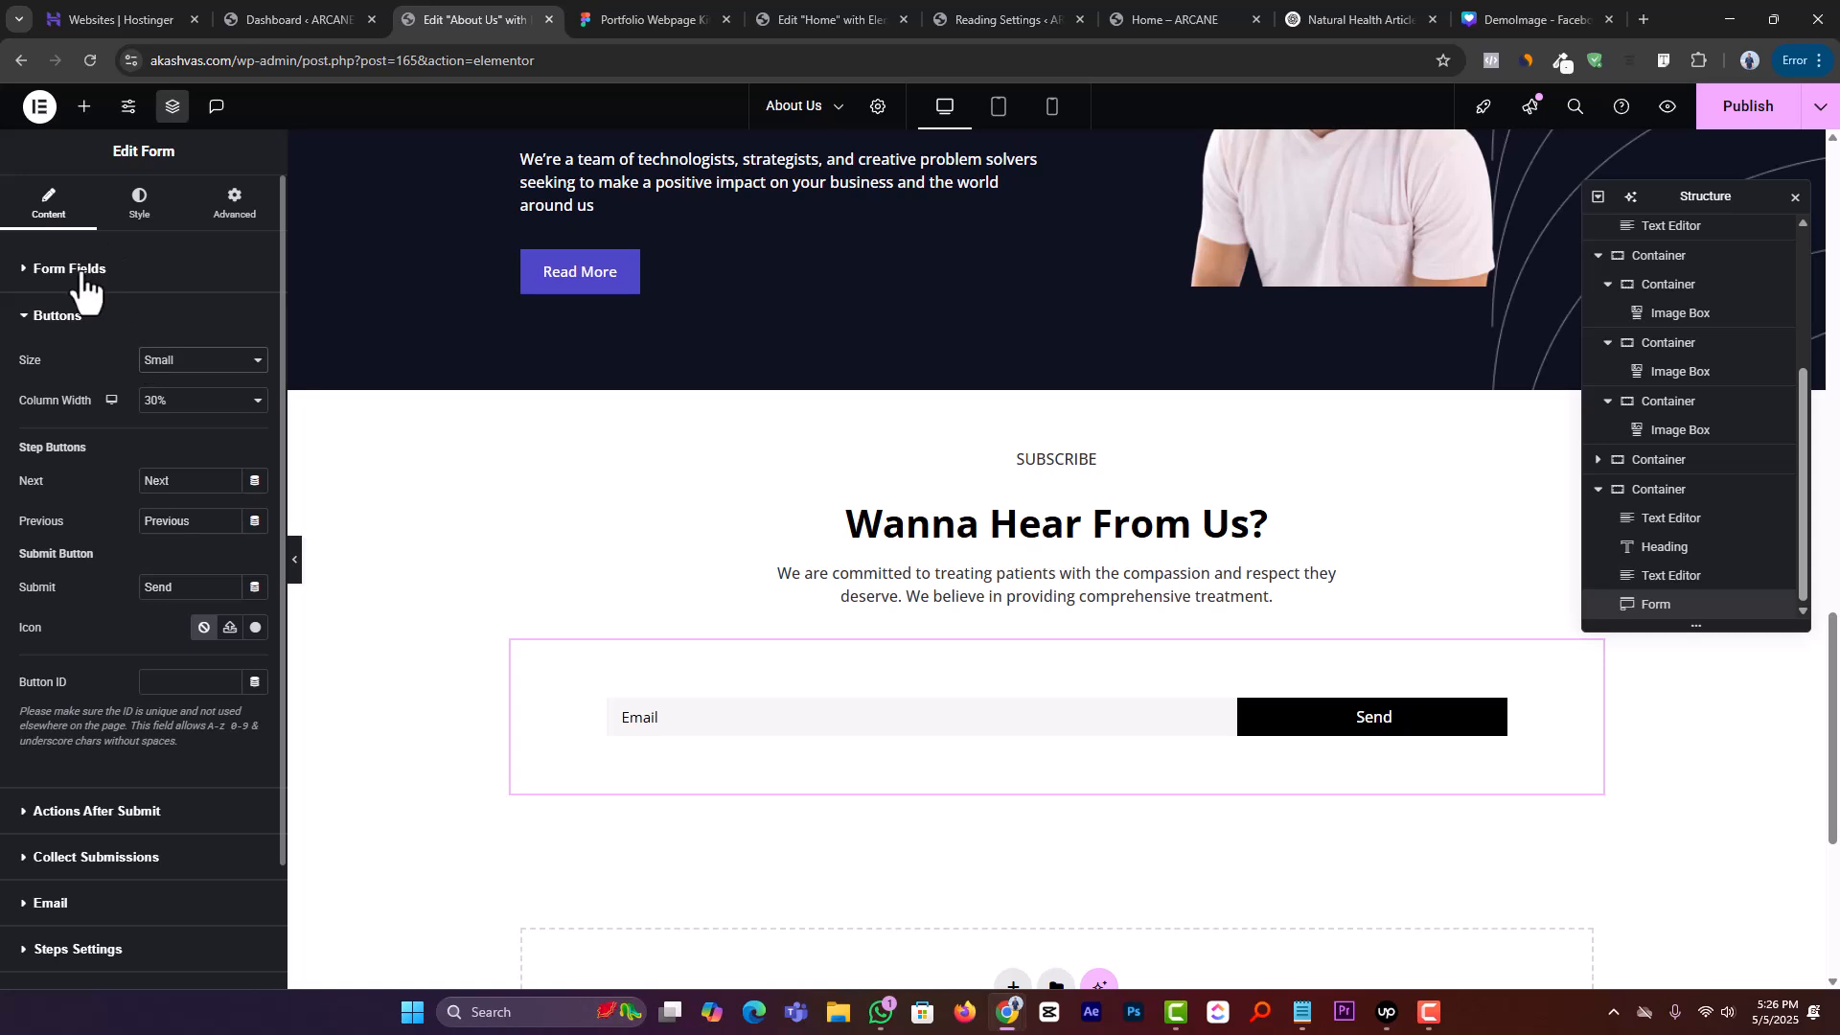
# Try the Medium input size for the form's fields and settle on Large
pyautogui.click(80, 273)
pyautogui.click(148, 368)
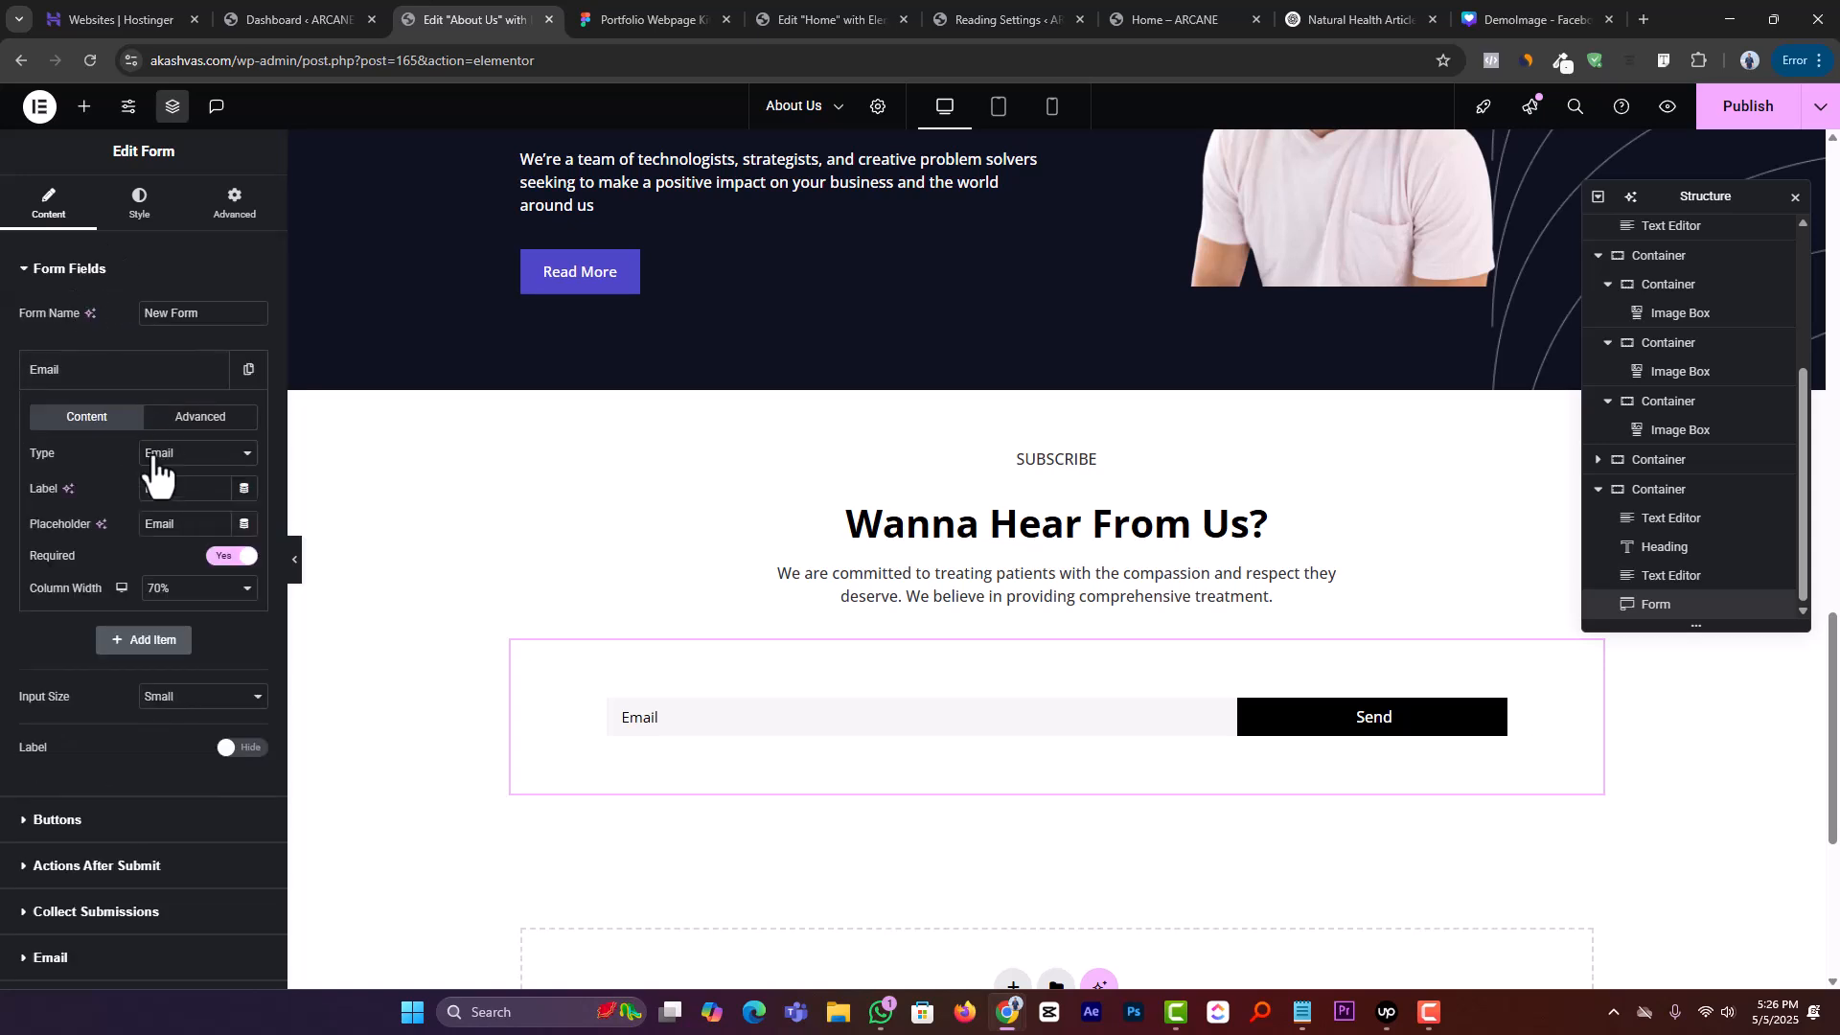
pyautogui.click(172, 698)
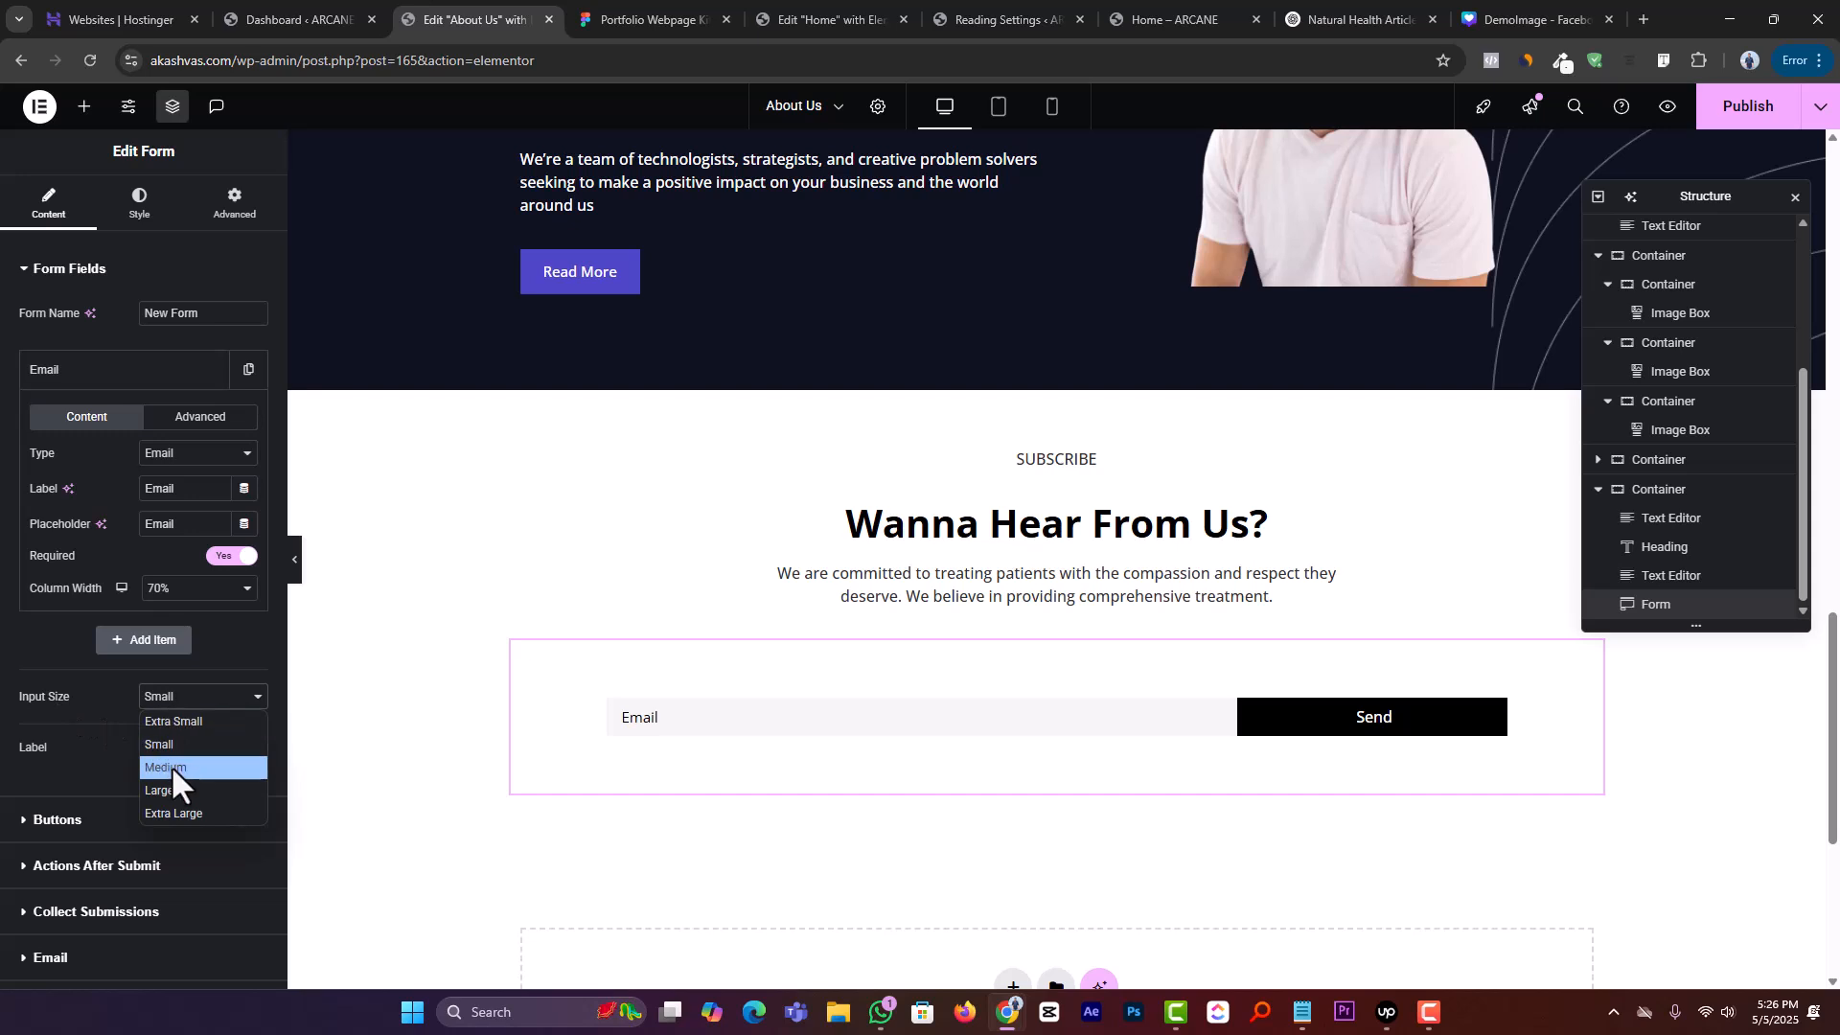
pyautogui.click(170, 767)
pyautogui.click(178, 698)
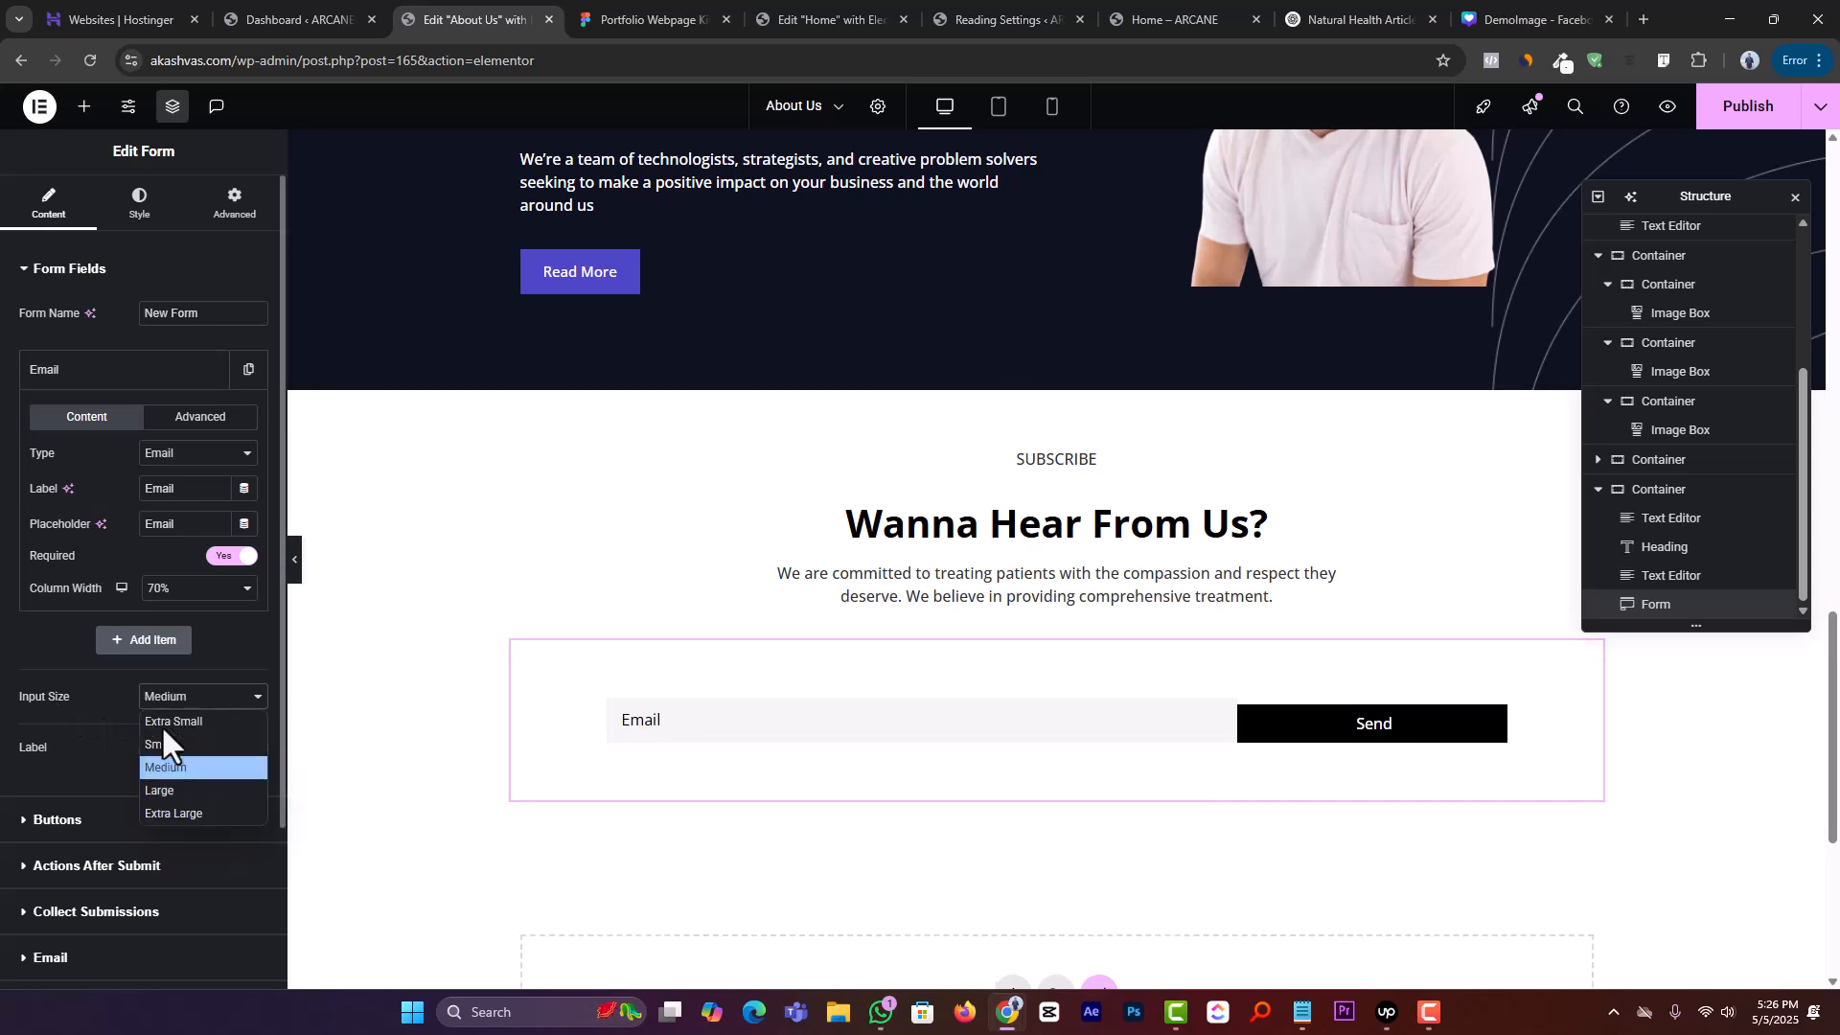
pyautogui.click(171, 790)
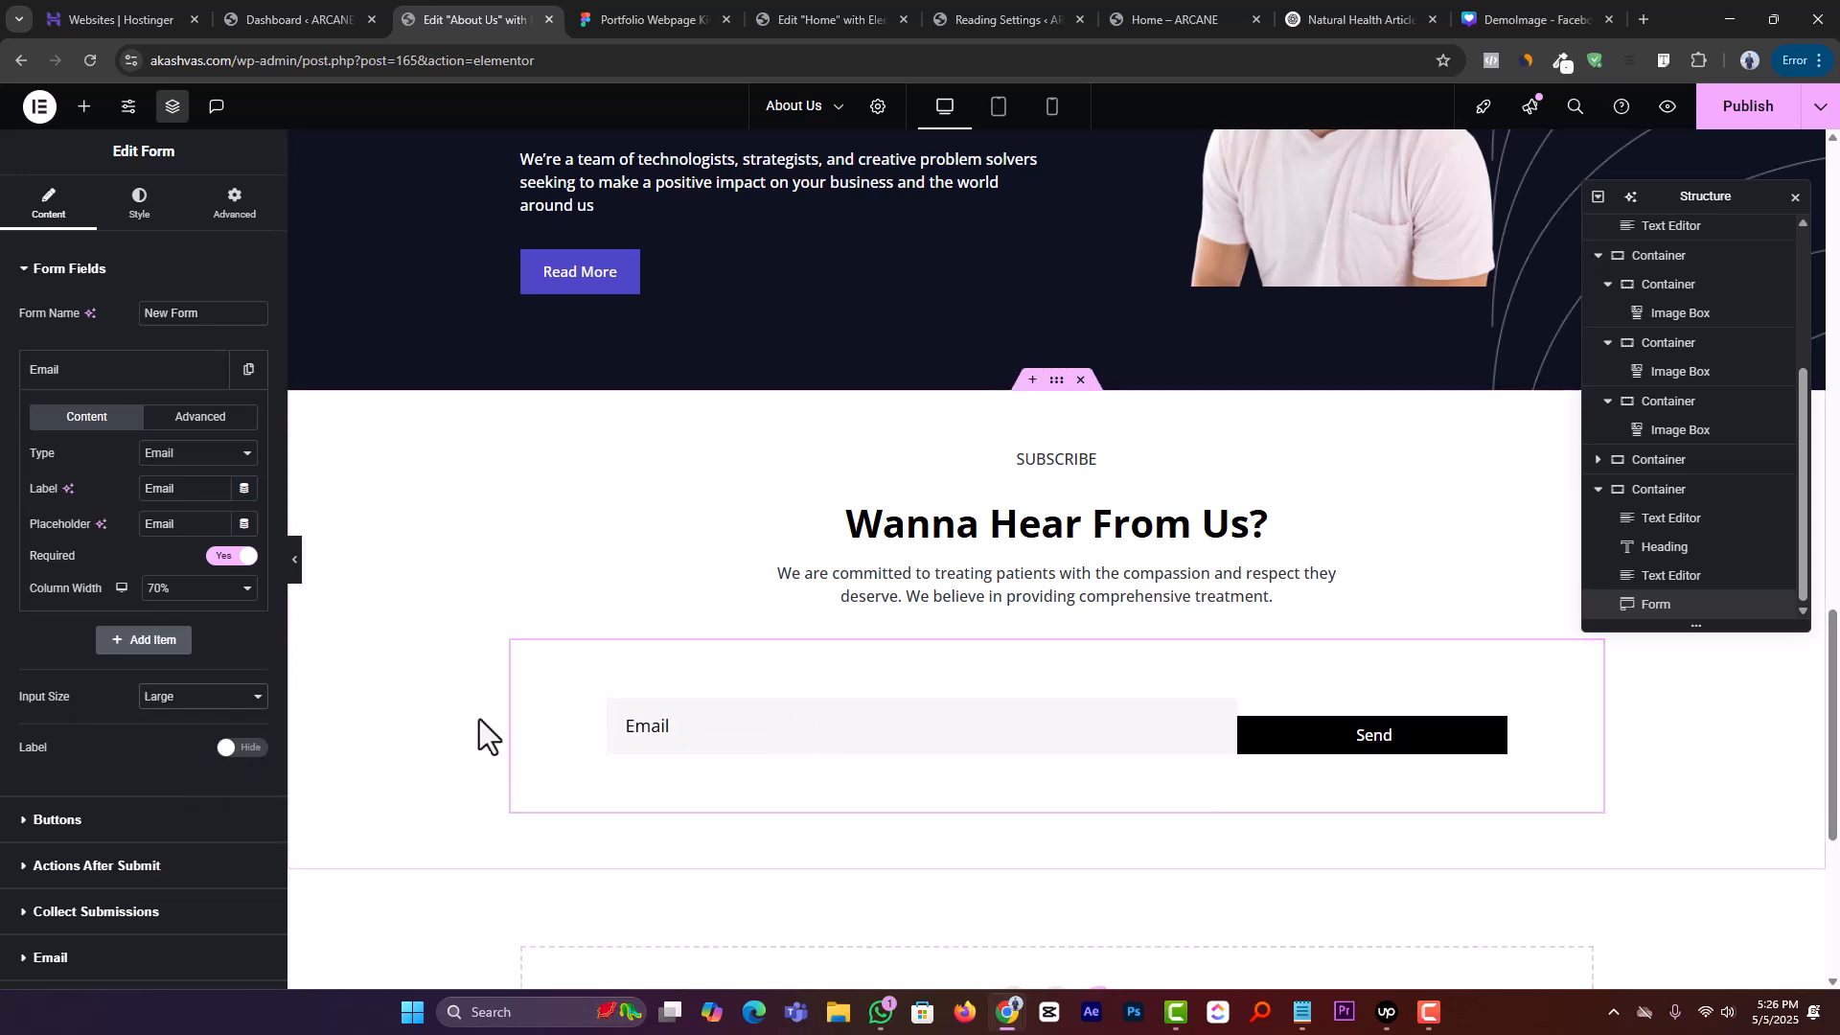
# Set the form's button size to Large and check it against the Email field
pyautogui.scroll(-1, 84, 733)
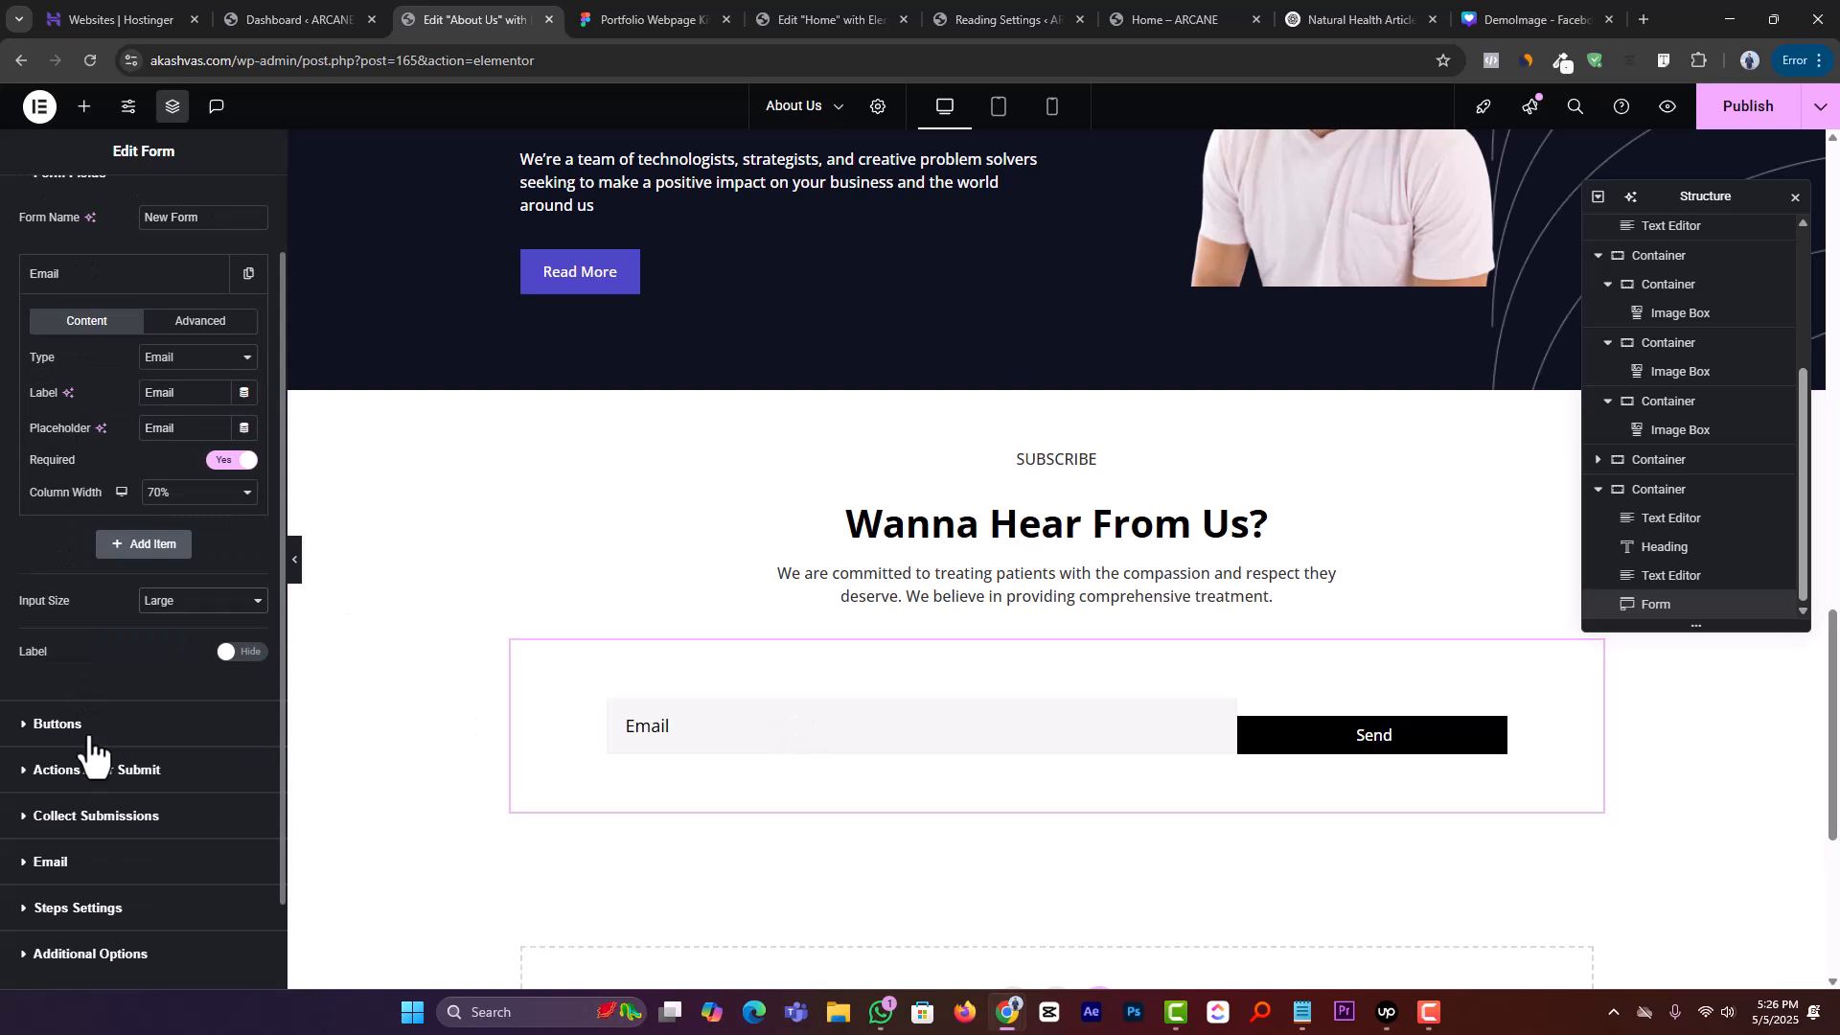
pyautogui.click(57, 725)
pyautogui.click(203, 361)
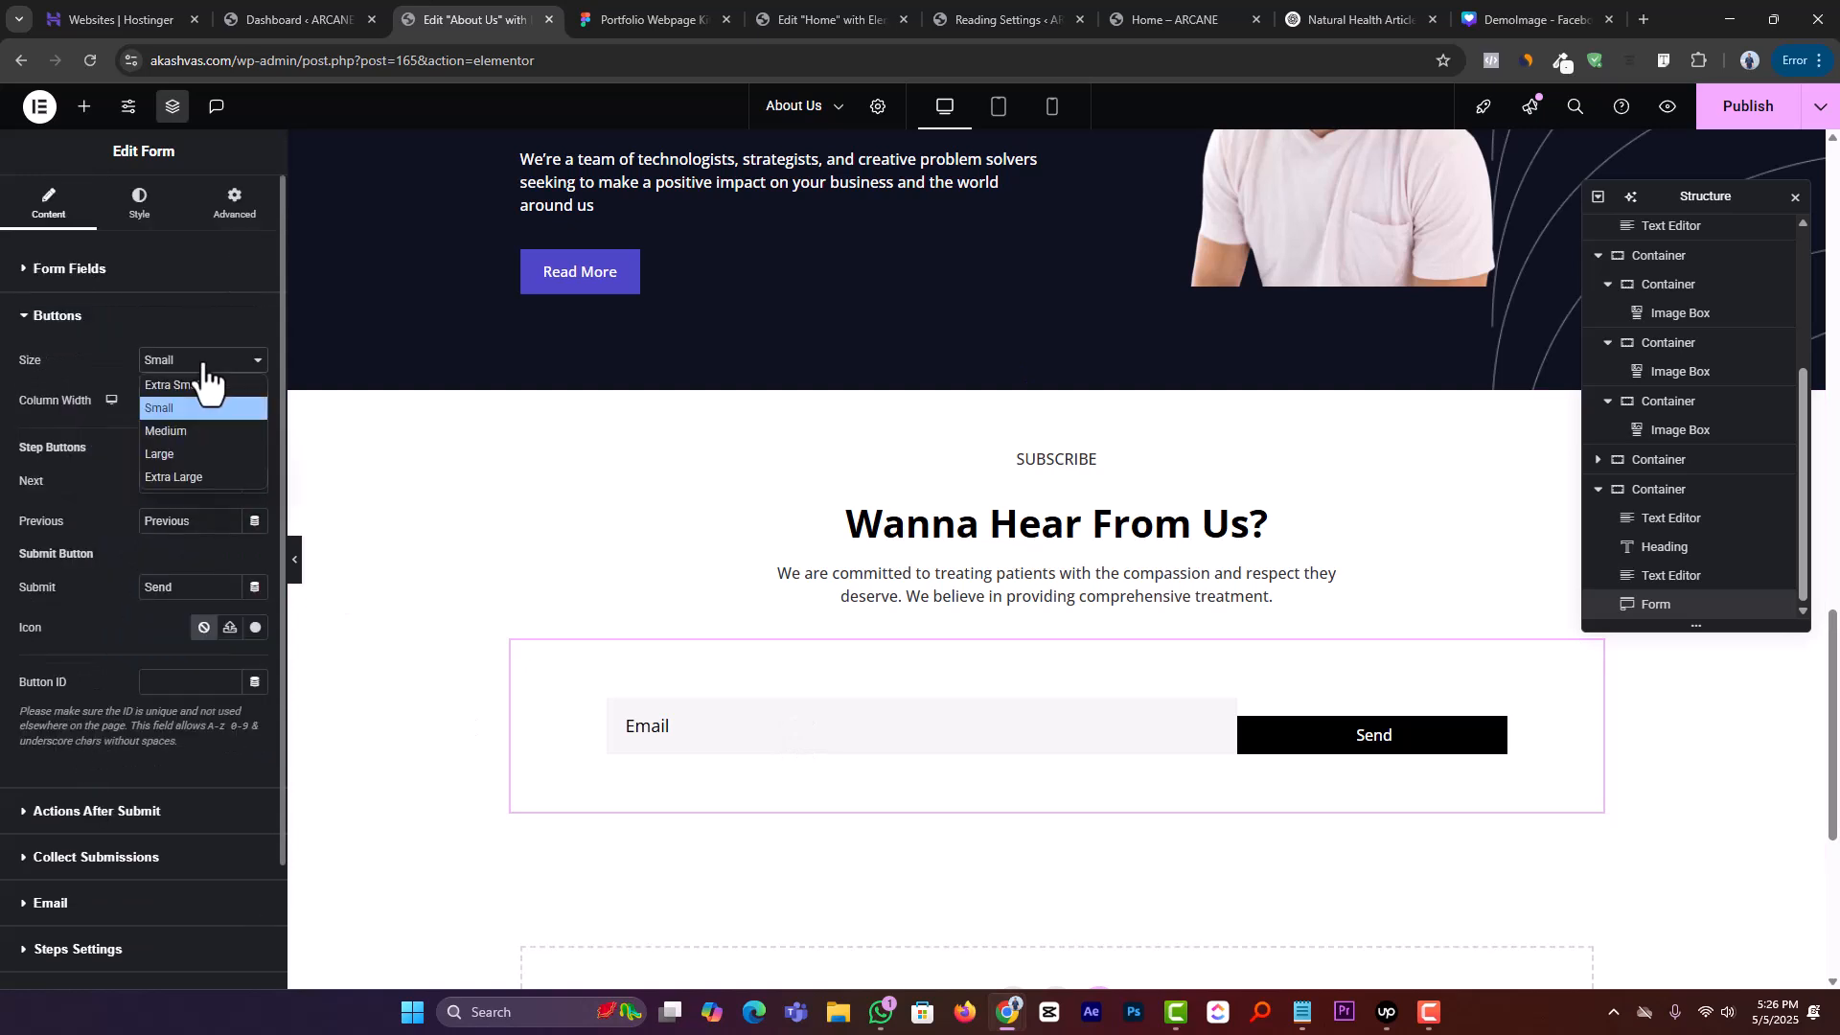
pyautogui.click(193, 451)
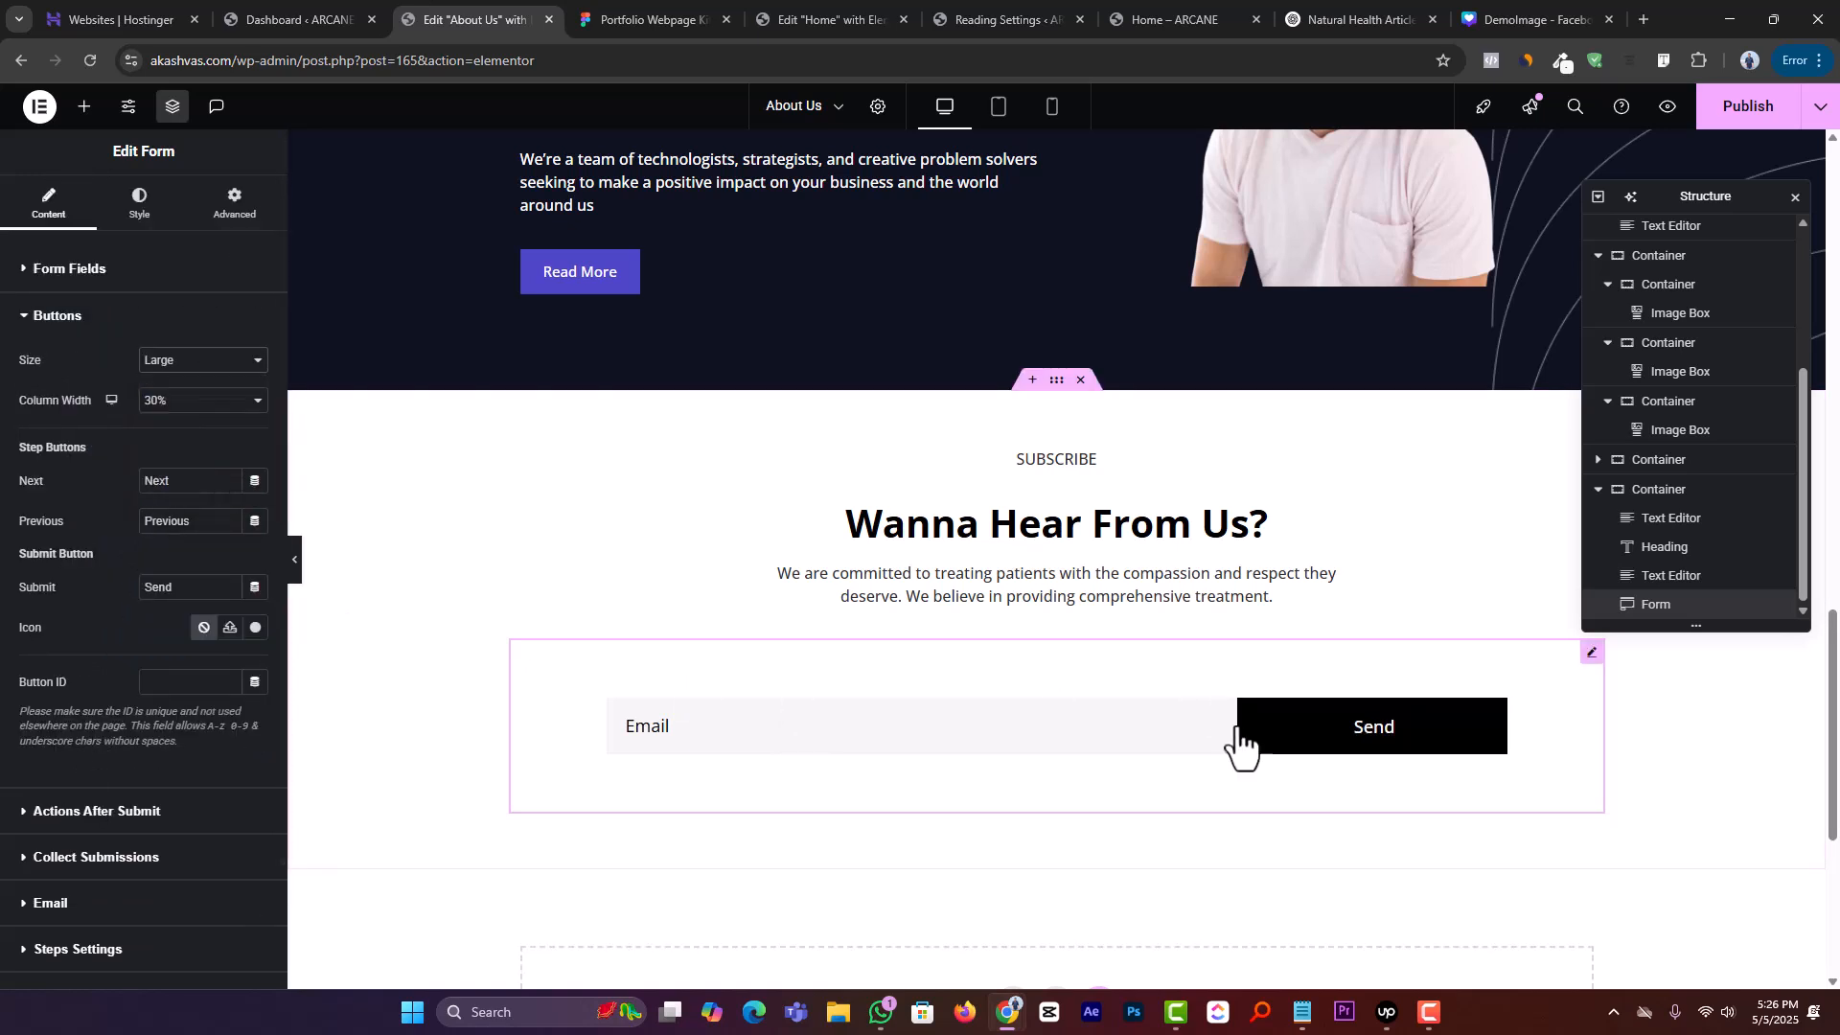
pyautogui.scroll(-3, 86, 460)
pyautogui.scroll(3, 105, 460)
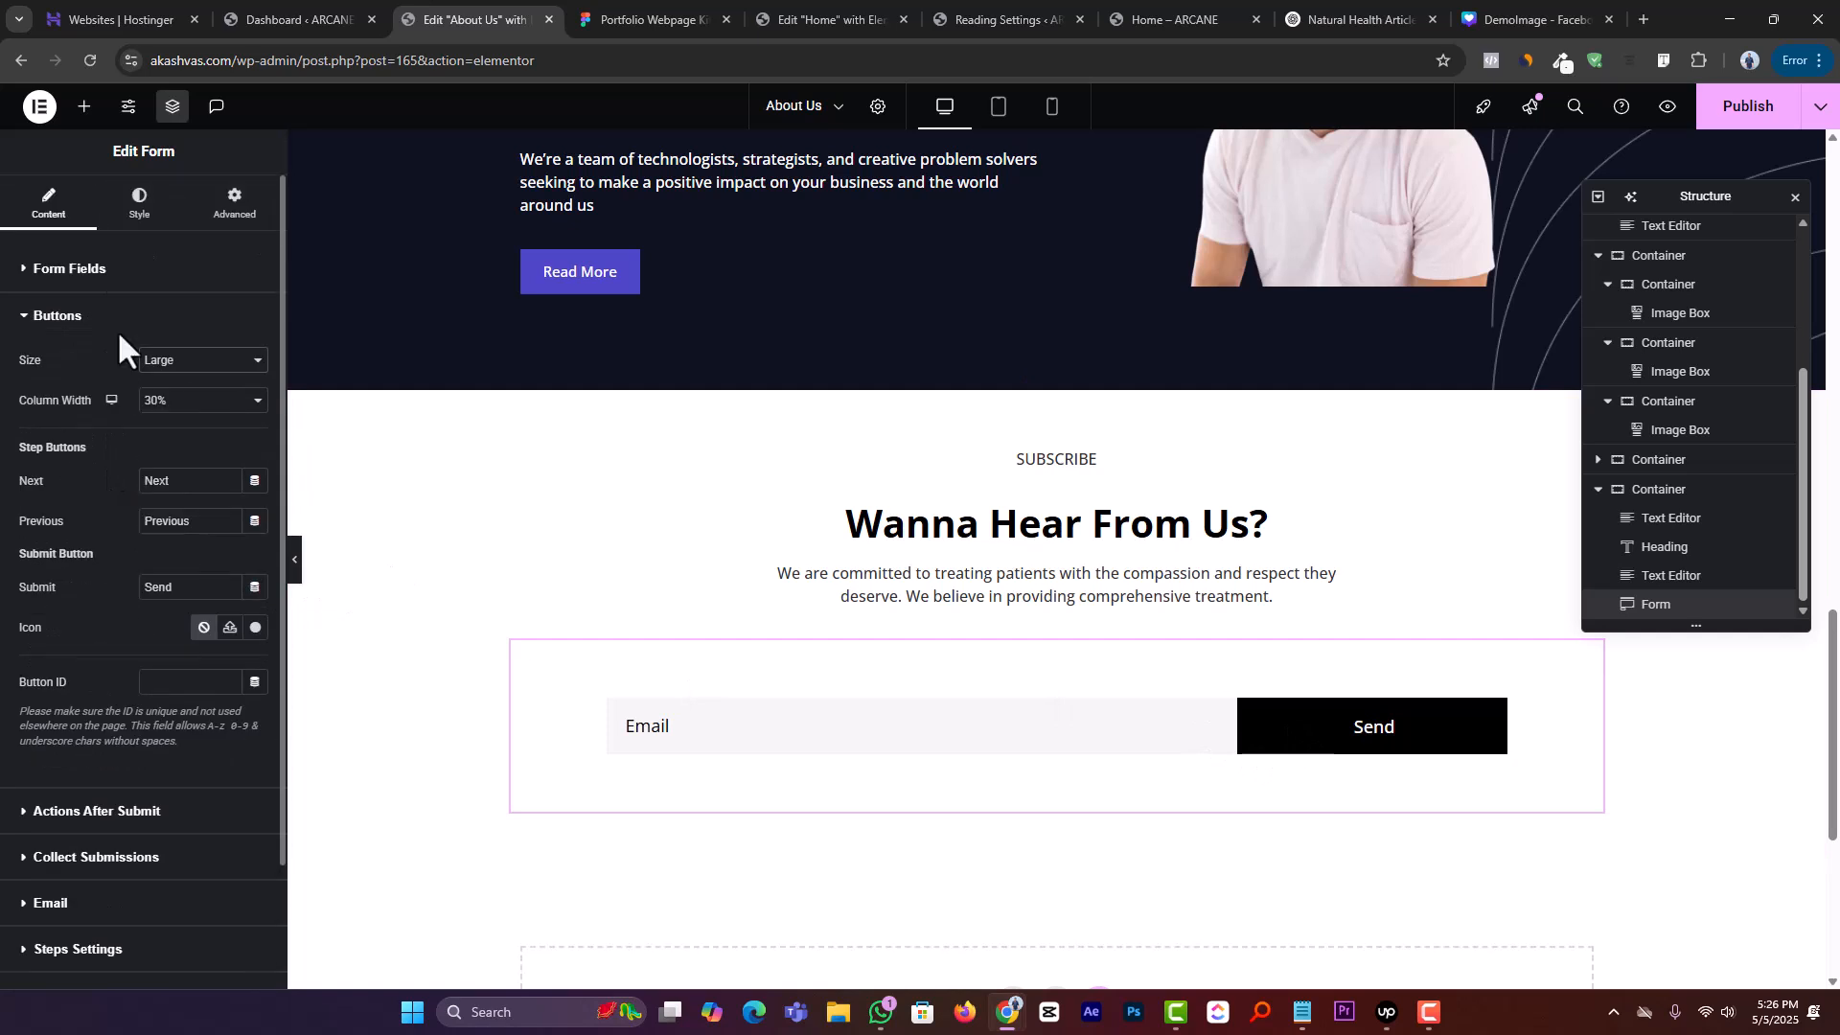
# Apply the global Primary colour to the previous and submit button backgrounds, and compare the form with the Figma design
pyautogui.click(139, 203)
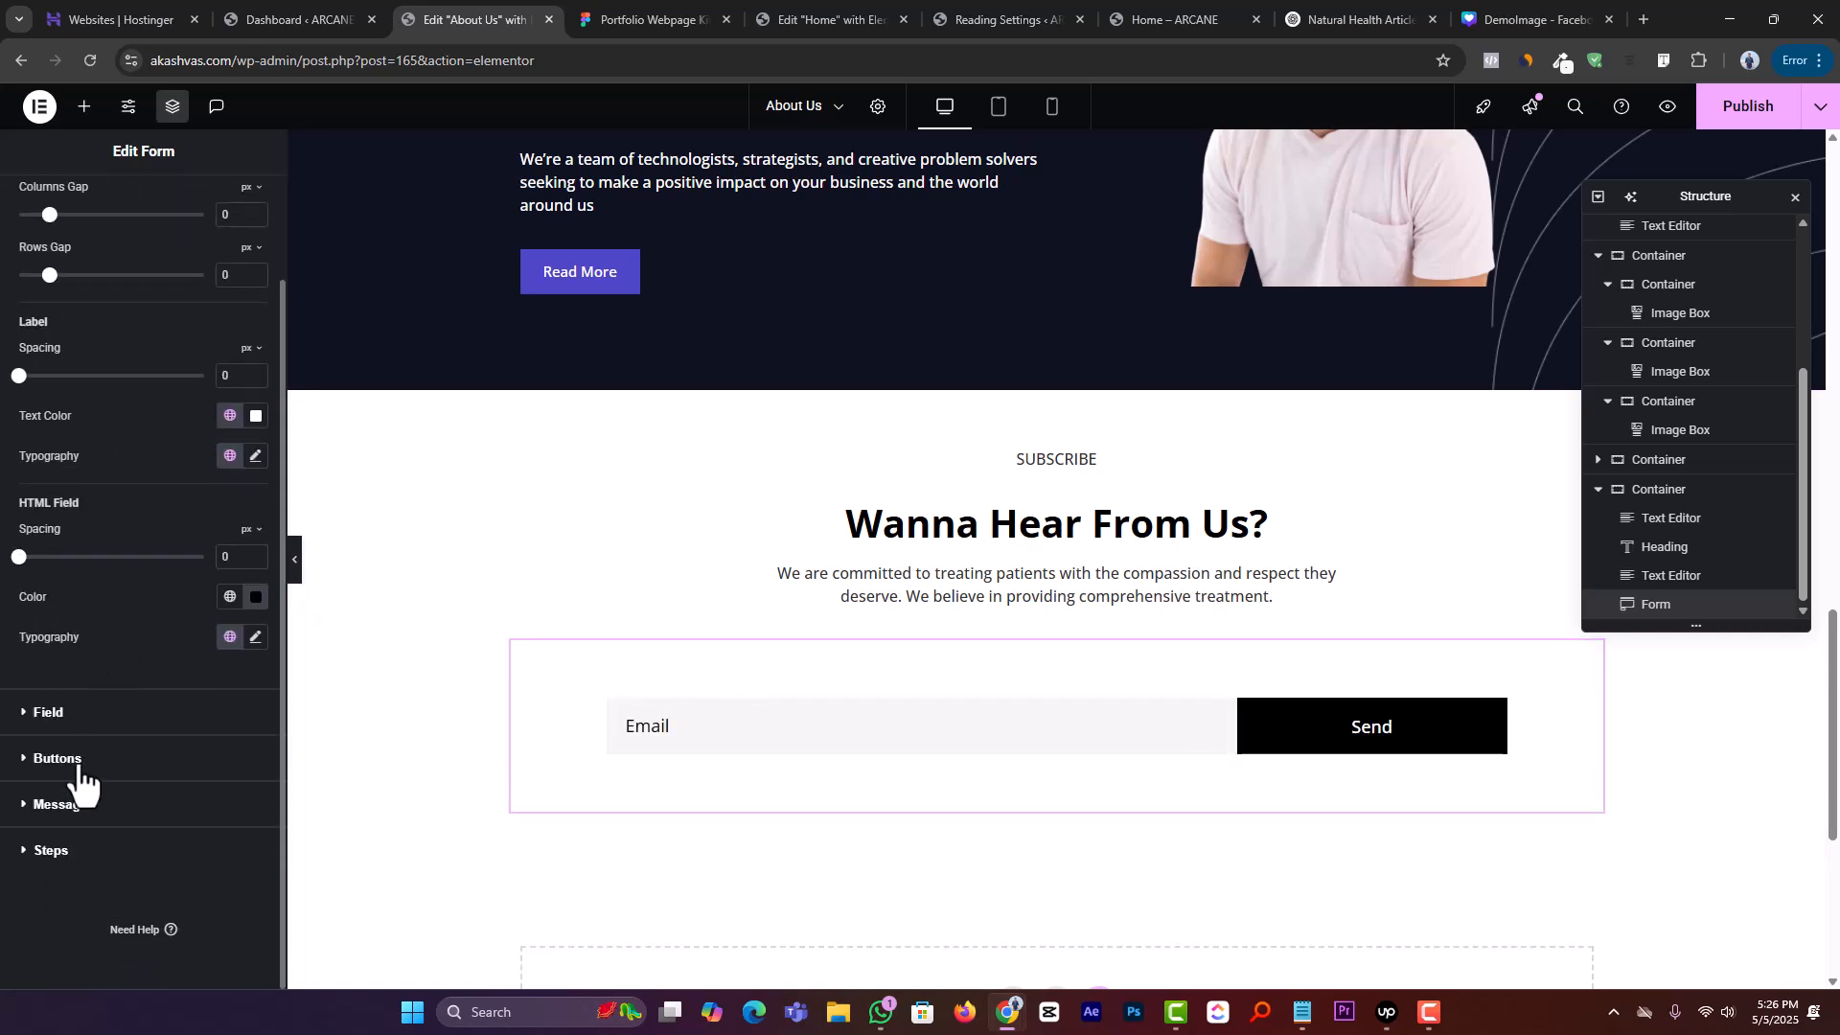
pyautogui.click(58, 757)
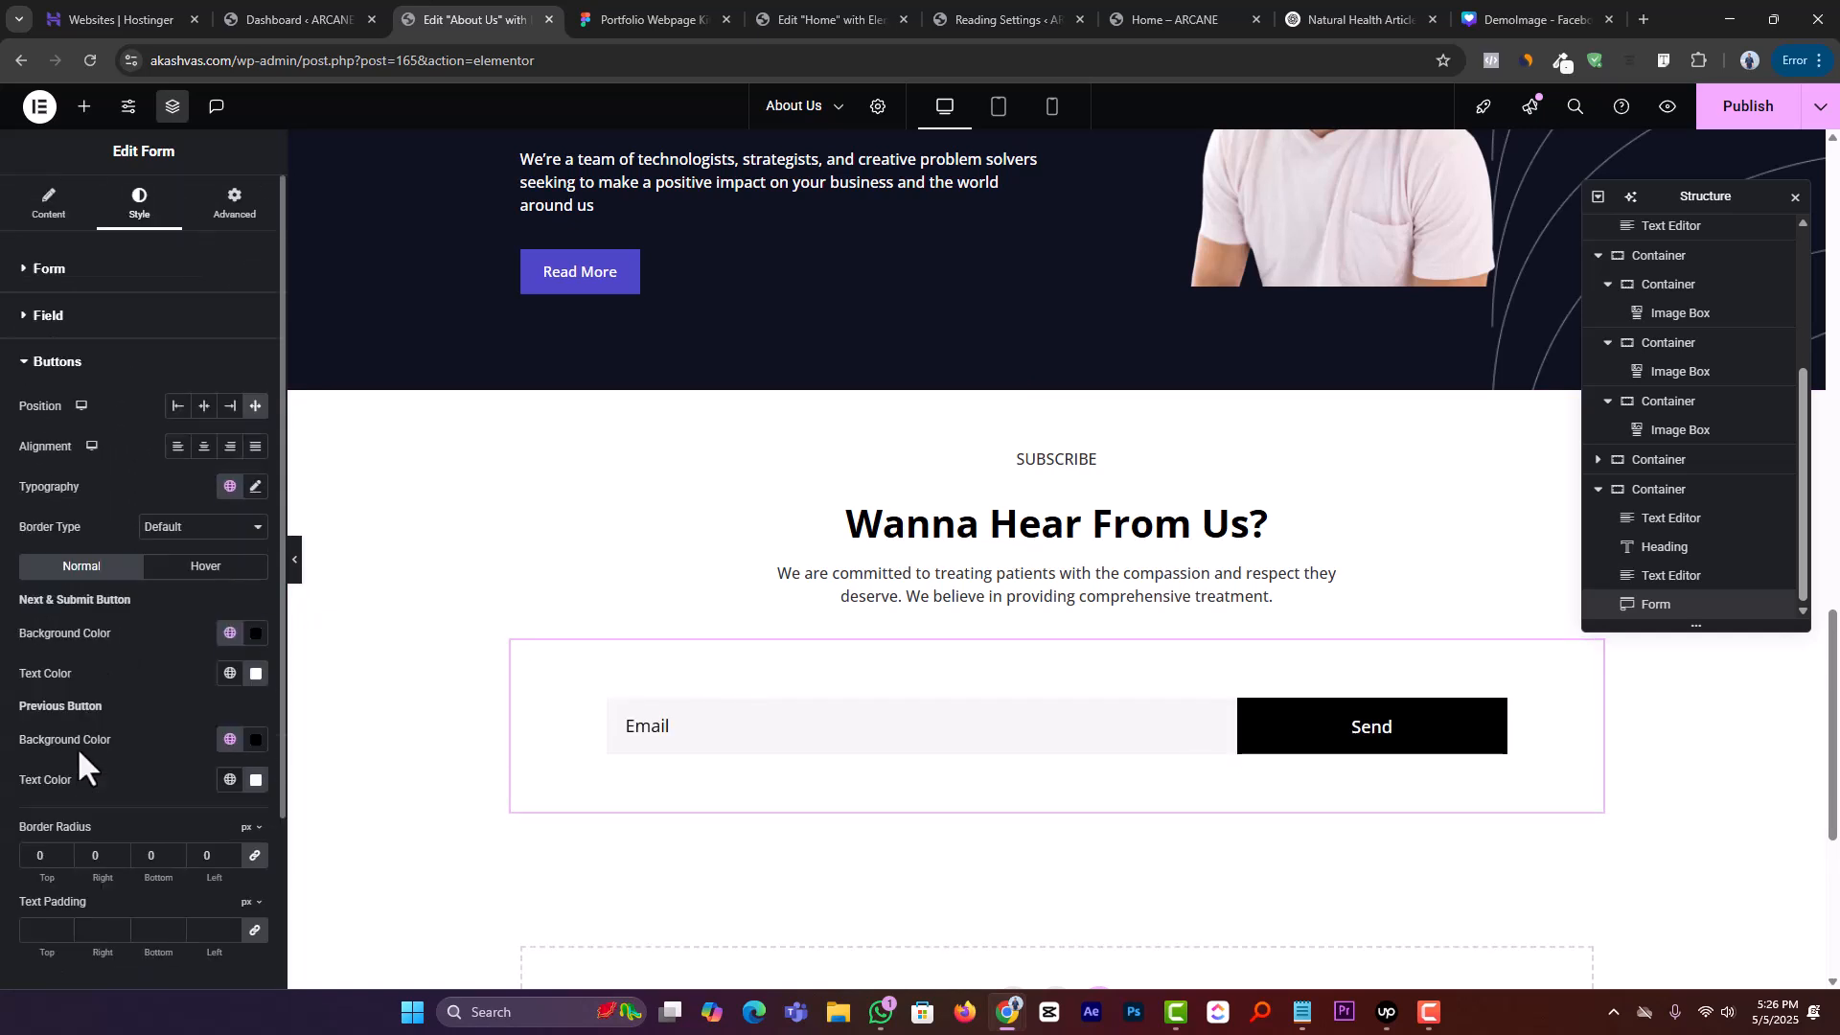
pyautogui.click(230, 741)
pyautogui.click(119, 822)
pyautogui.click(230, 634)
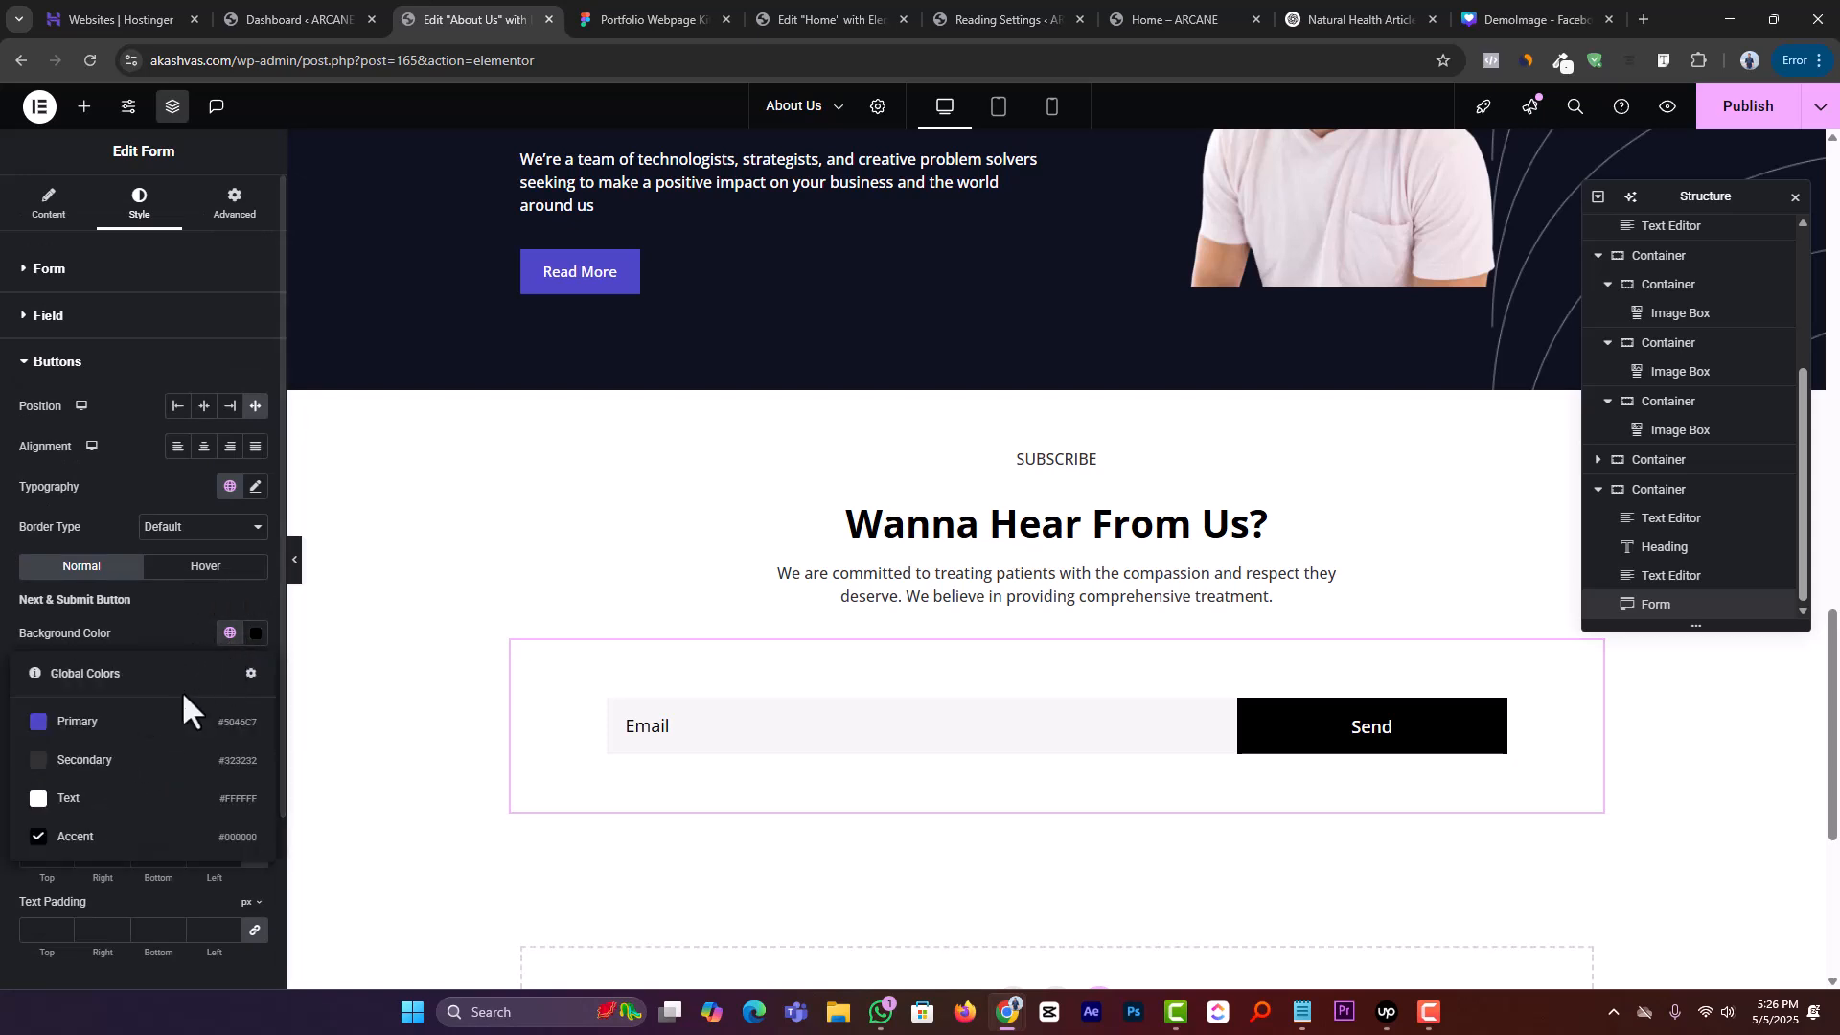
pyautogui.click(120, 721)
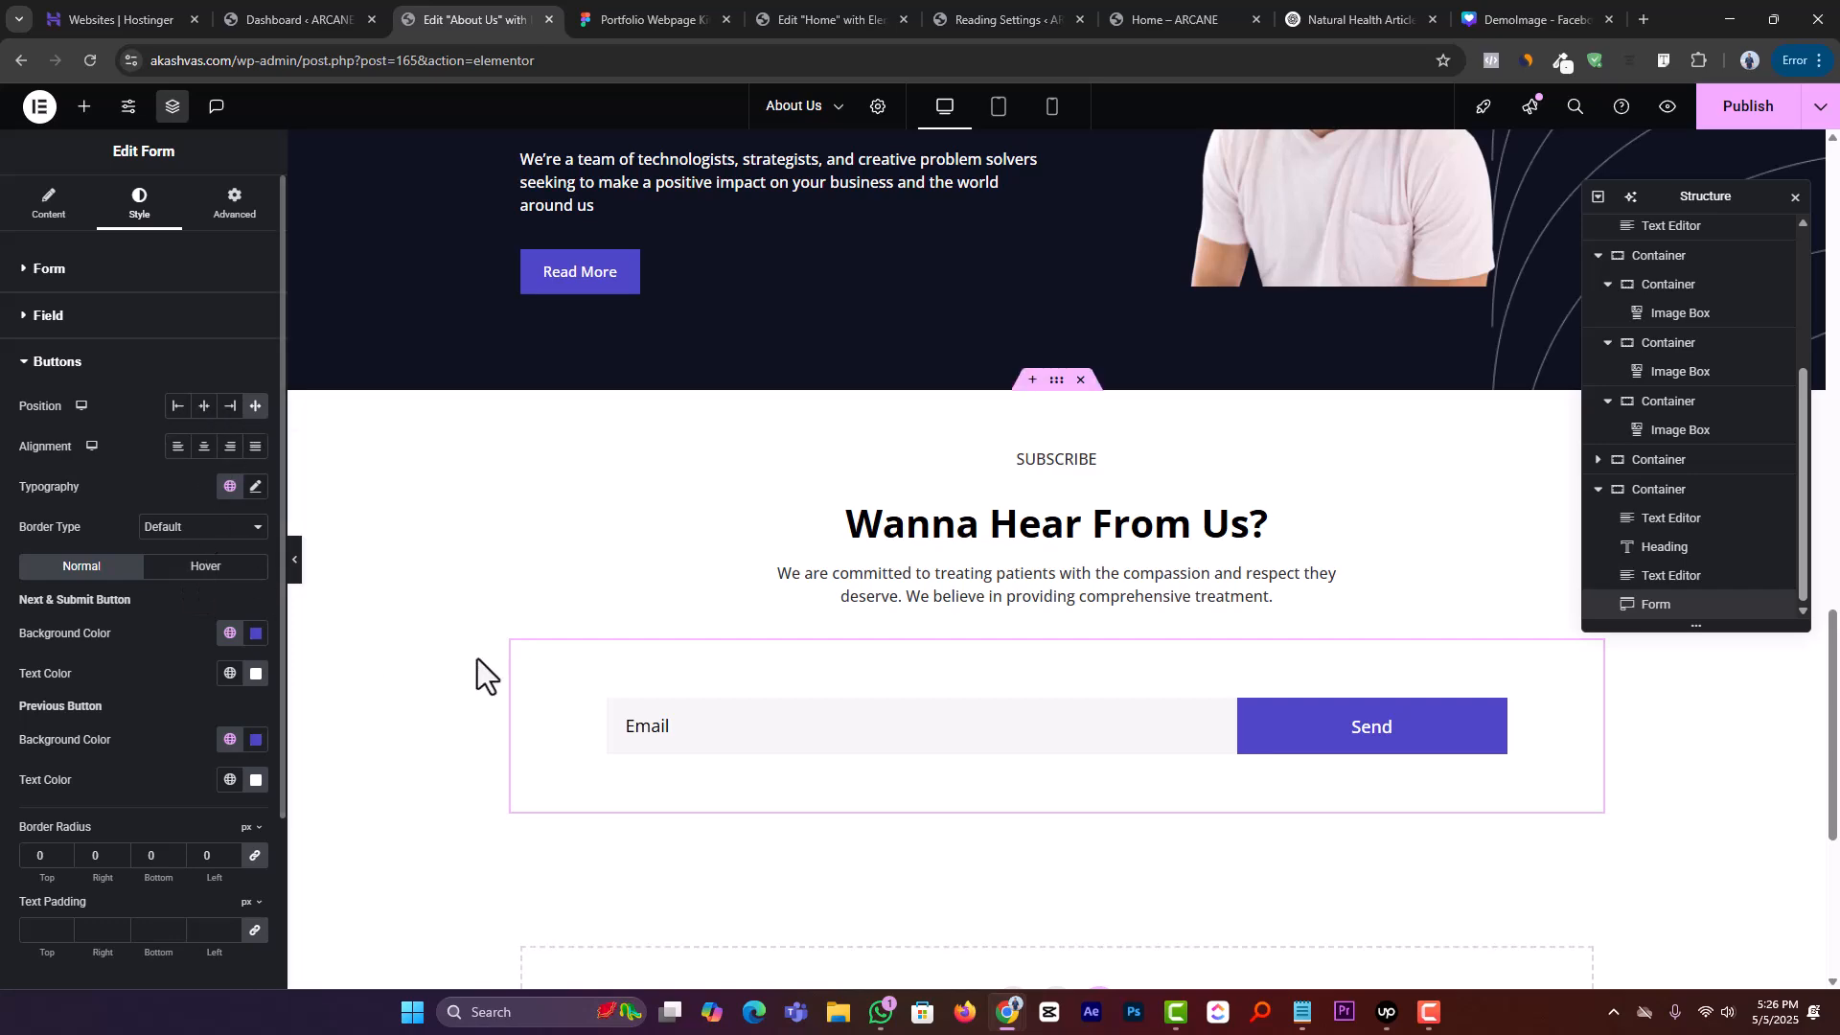
pyautogui.click(676, 15)
pyautogui.click(463, 15)
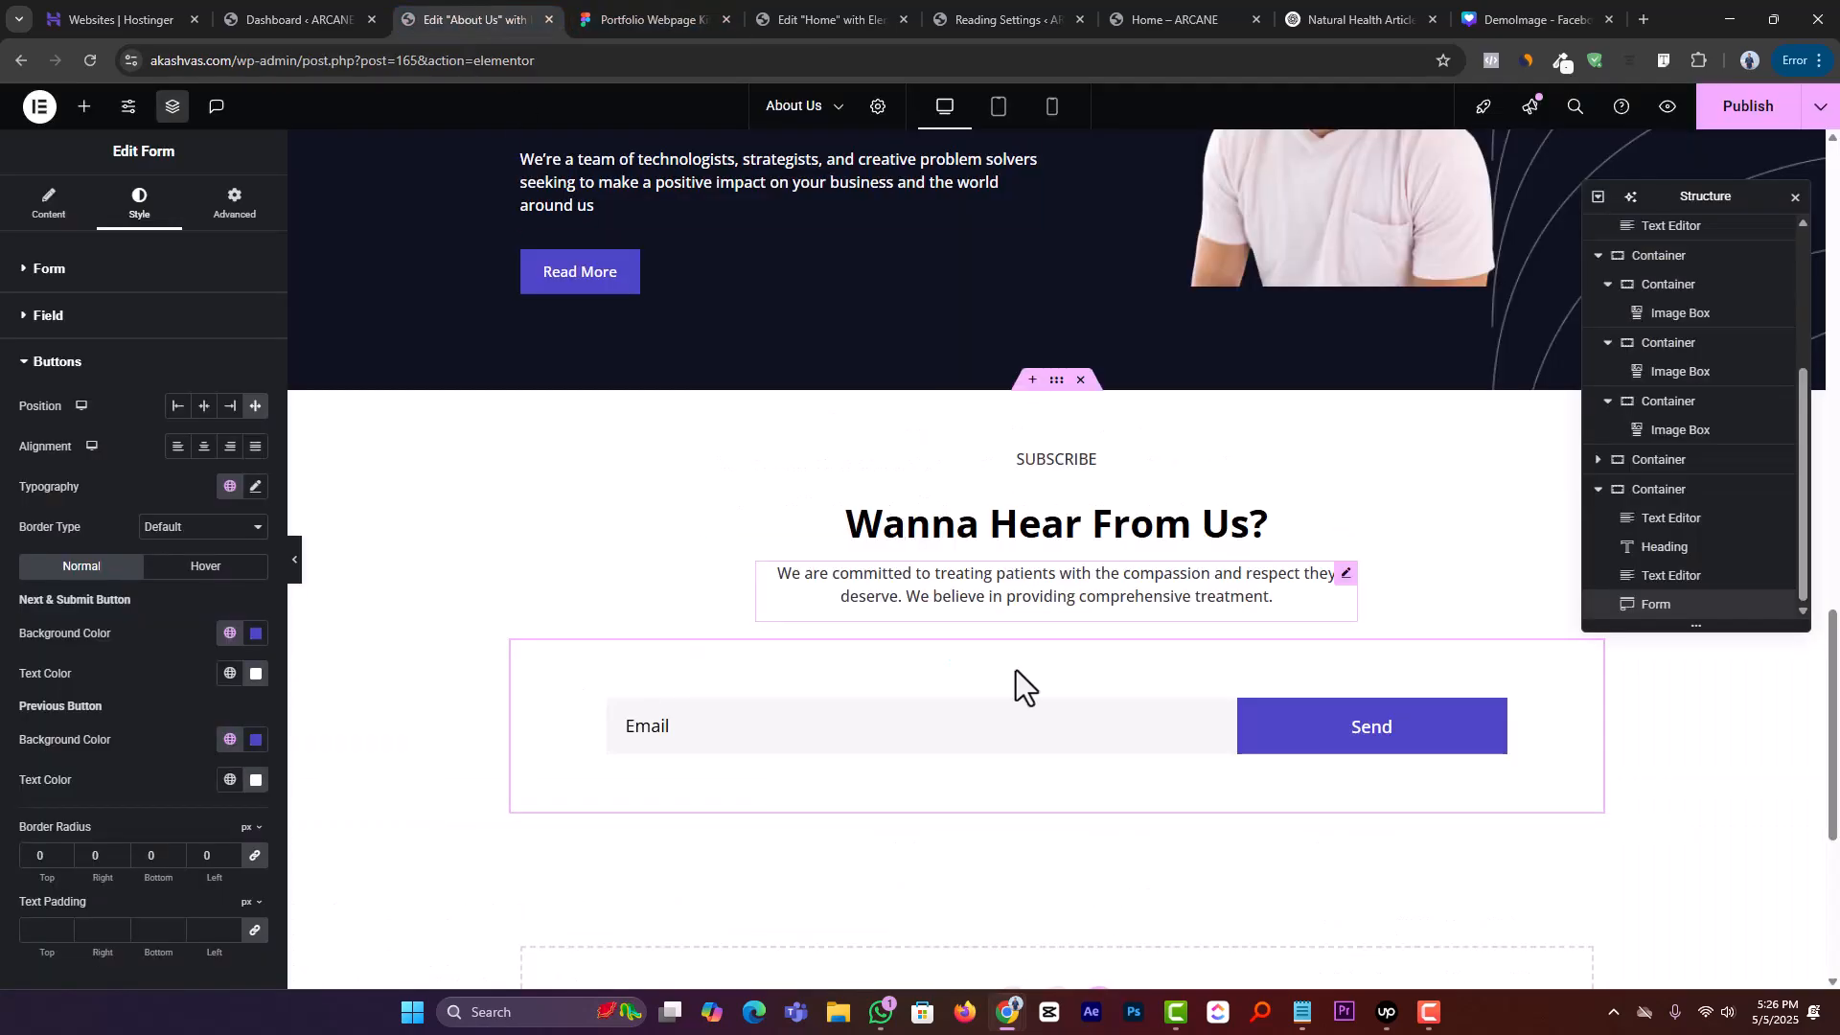
pyautogui.scroll(-2, 1016, 670)
pyautogui.scroll(3, 842, 563)
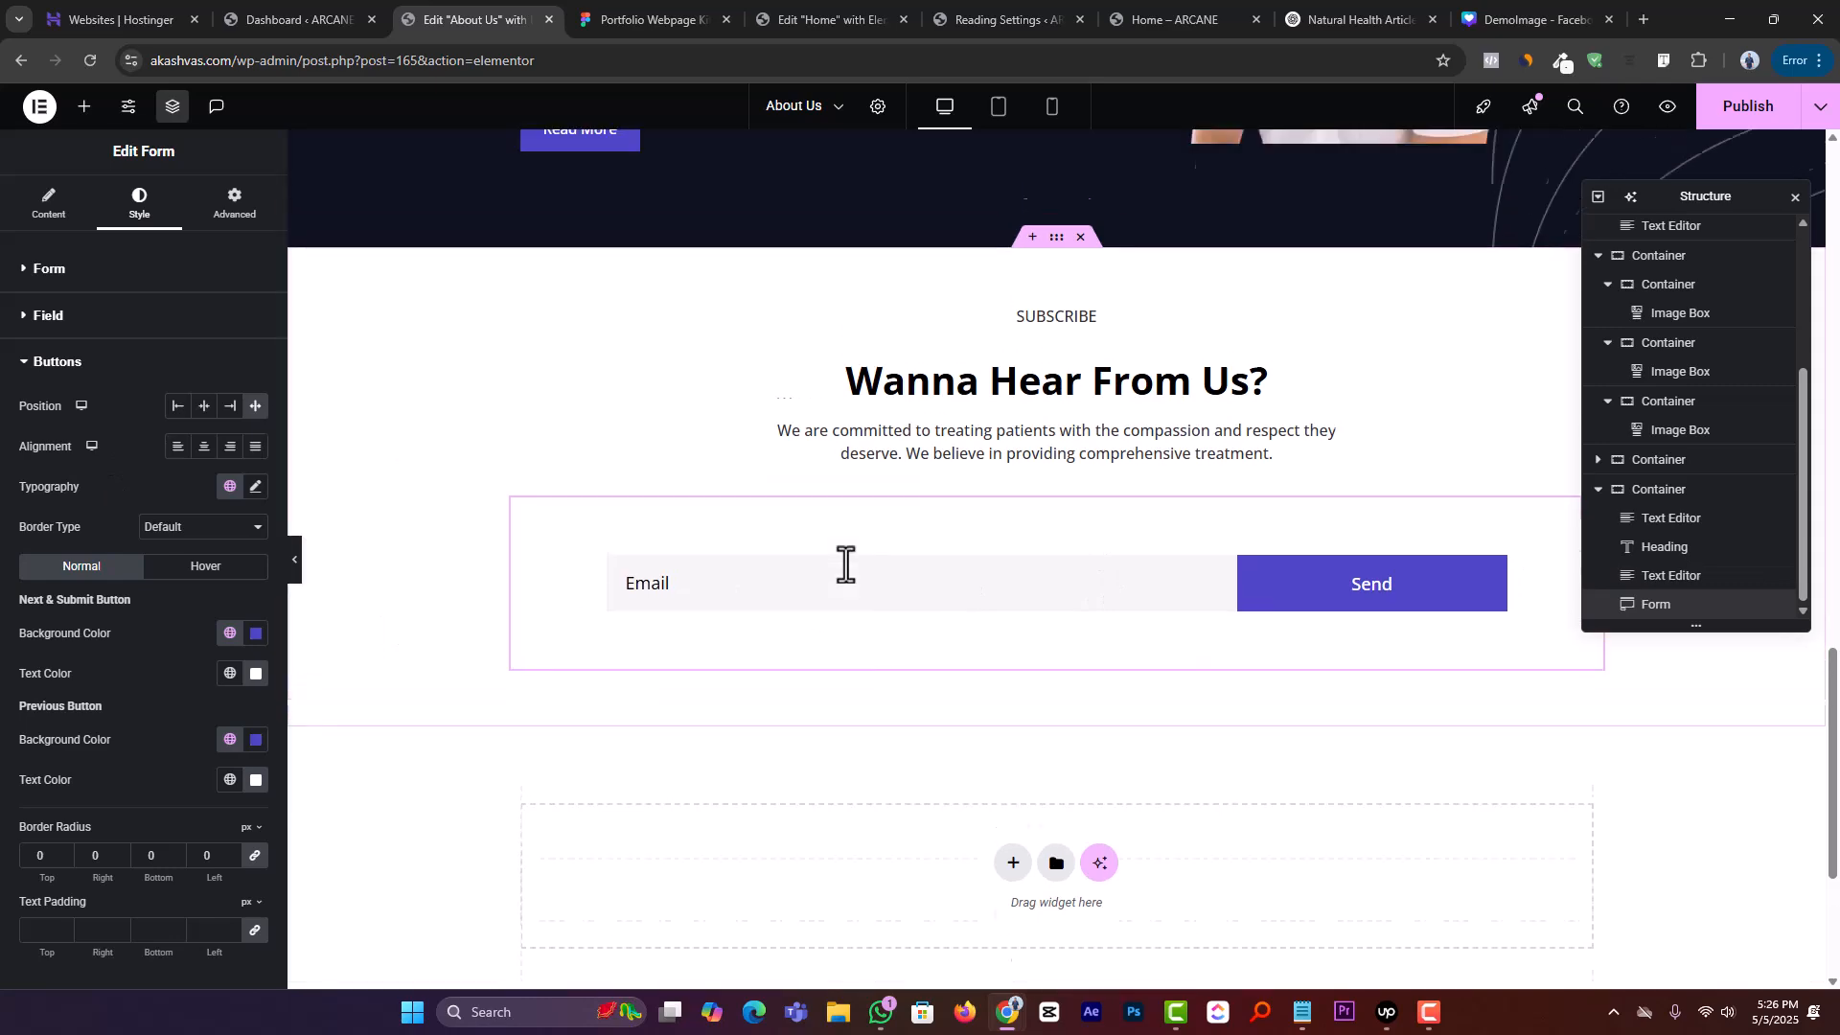
# Check the subscribe form in the Figma design and set the Elementor form's left and right padding to 120 px
pyautogui.click(237, 219)
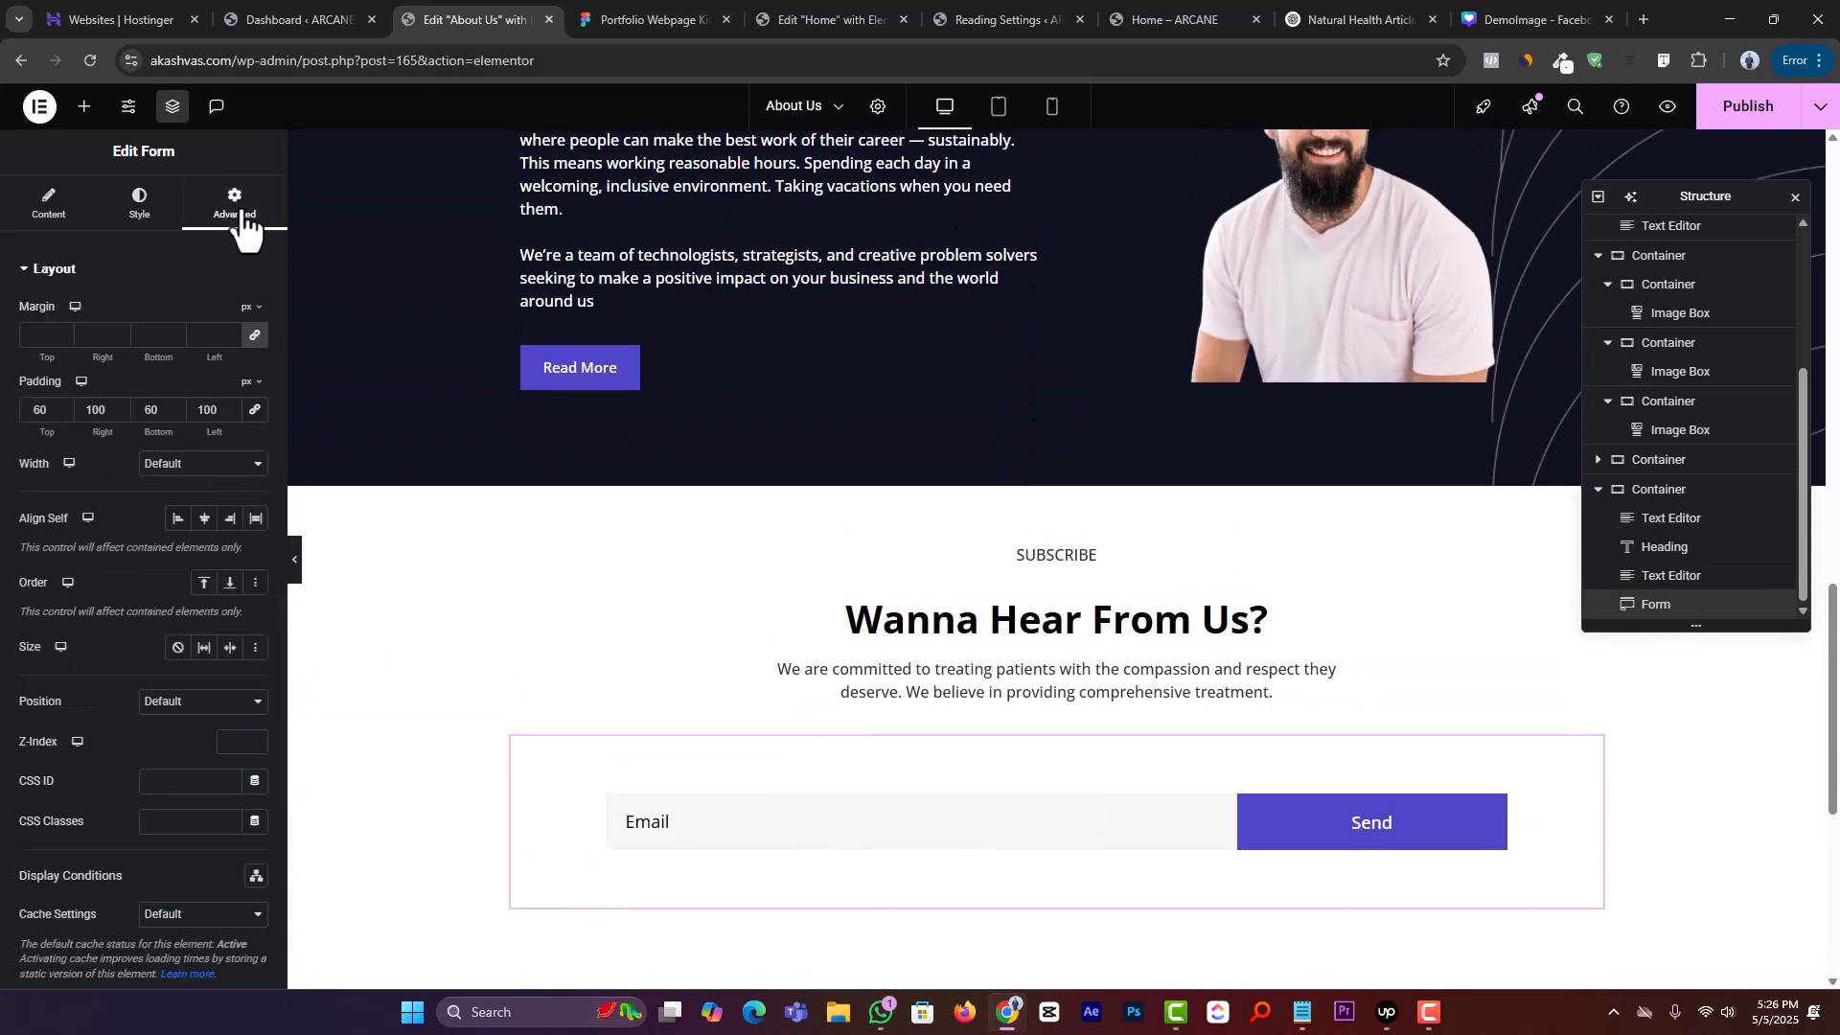
pyautogui.click(666, 17)
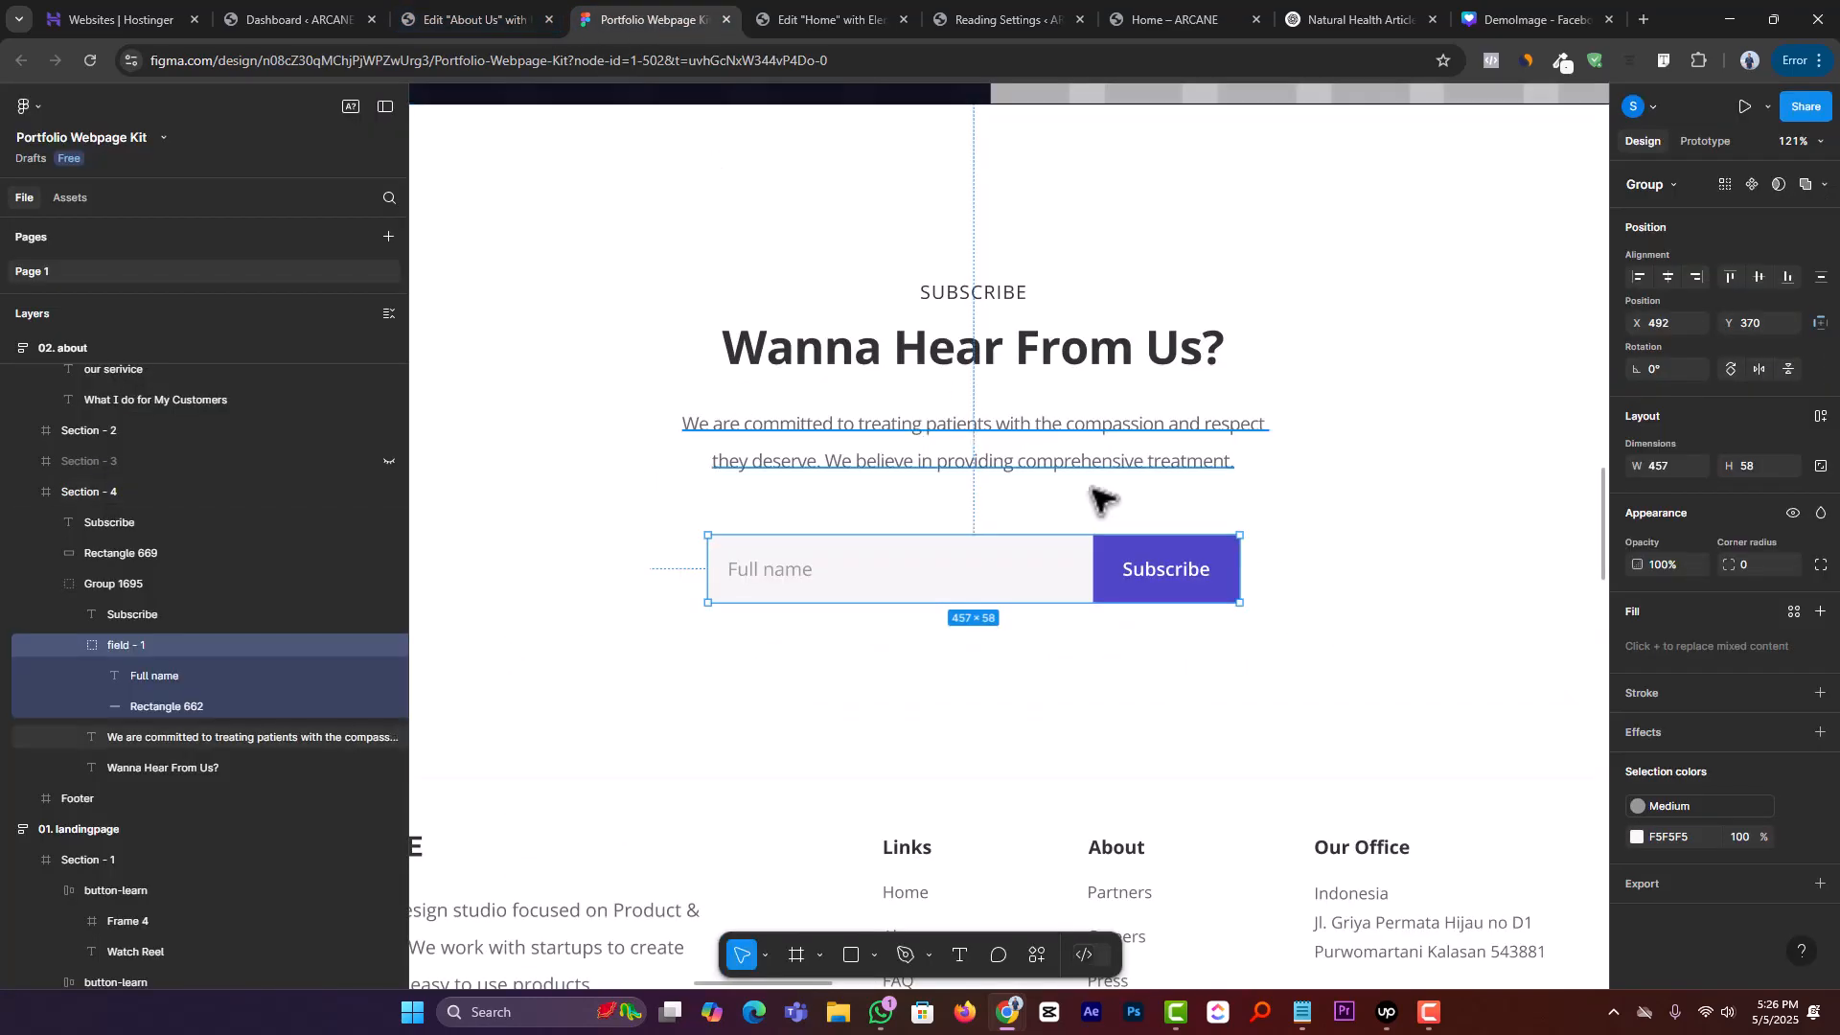
pyautogui.click(479, 15)
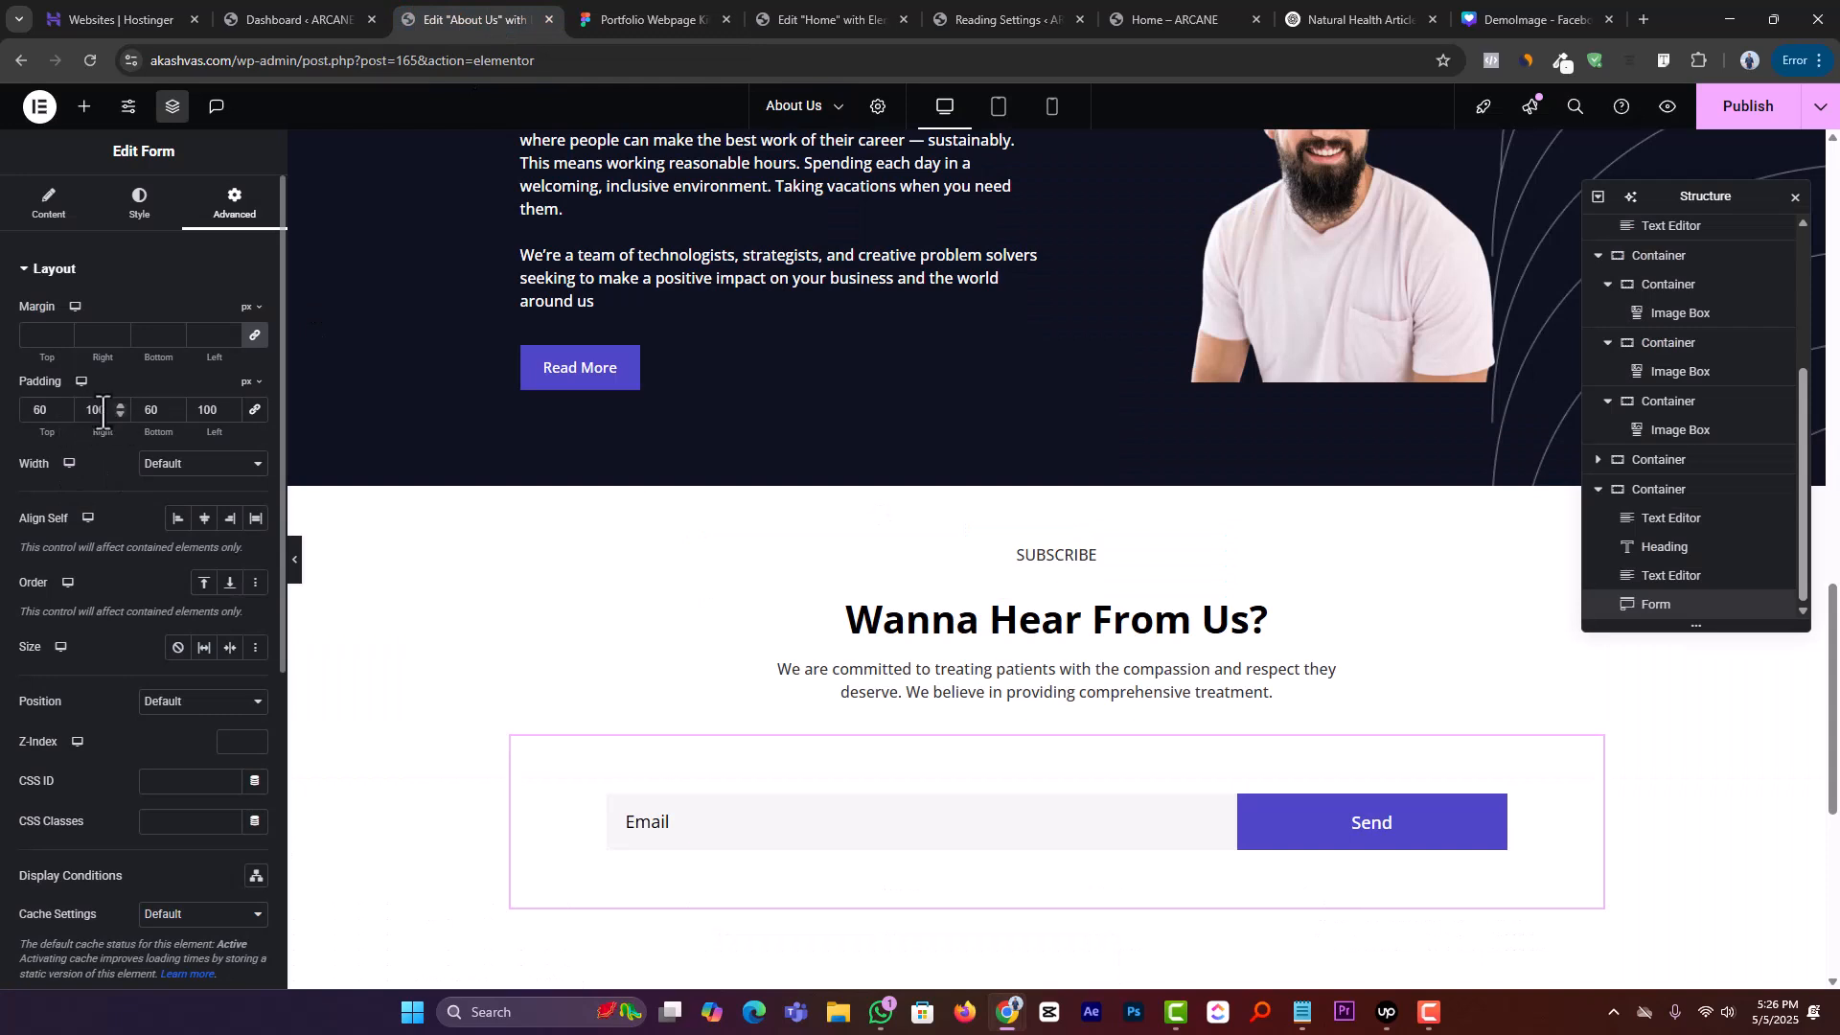
pyautogui.press('BackSpace')
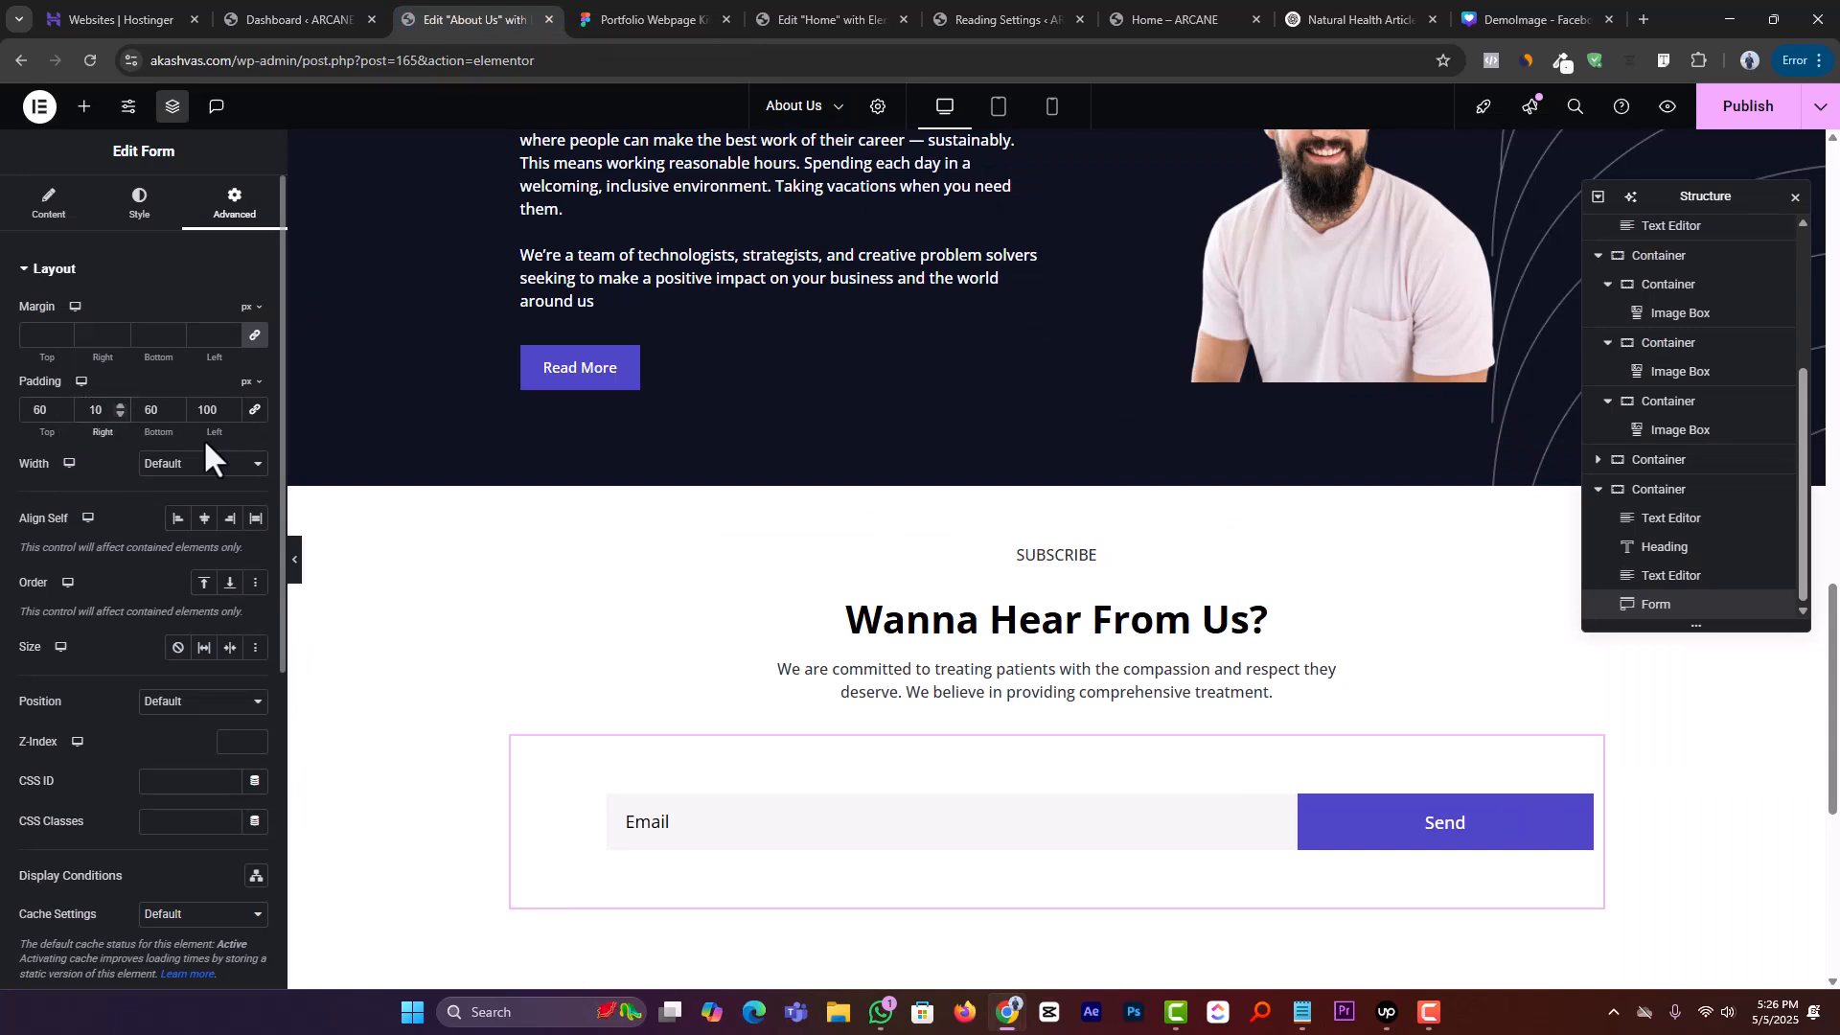
pyautogui.write('2')
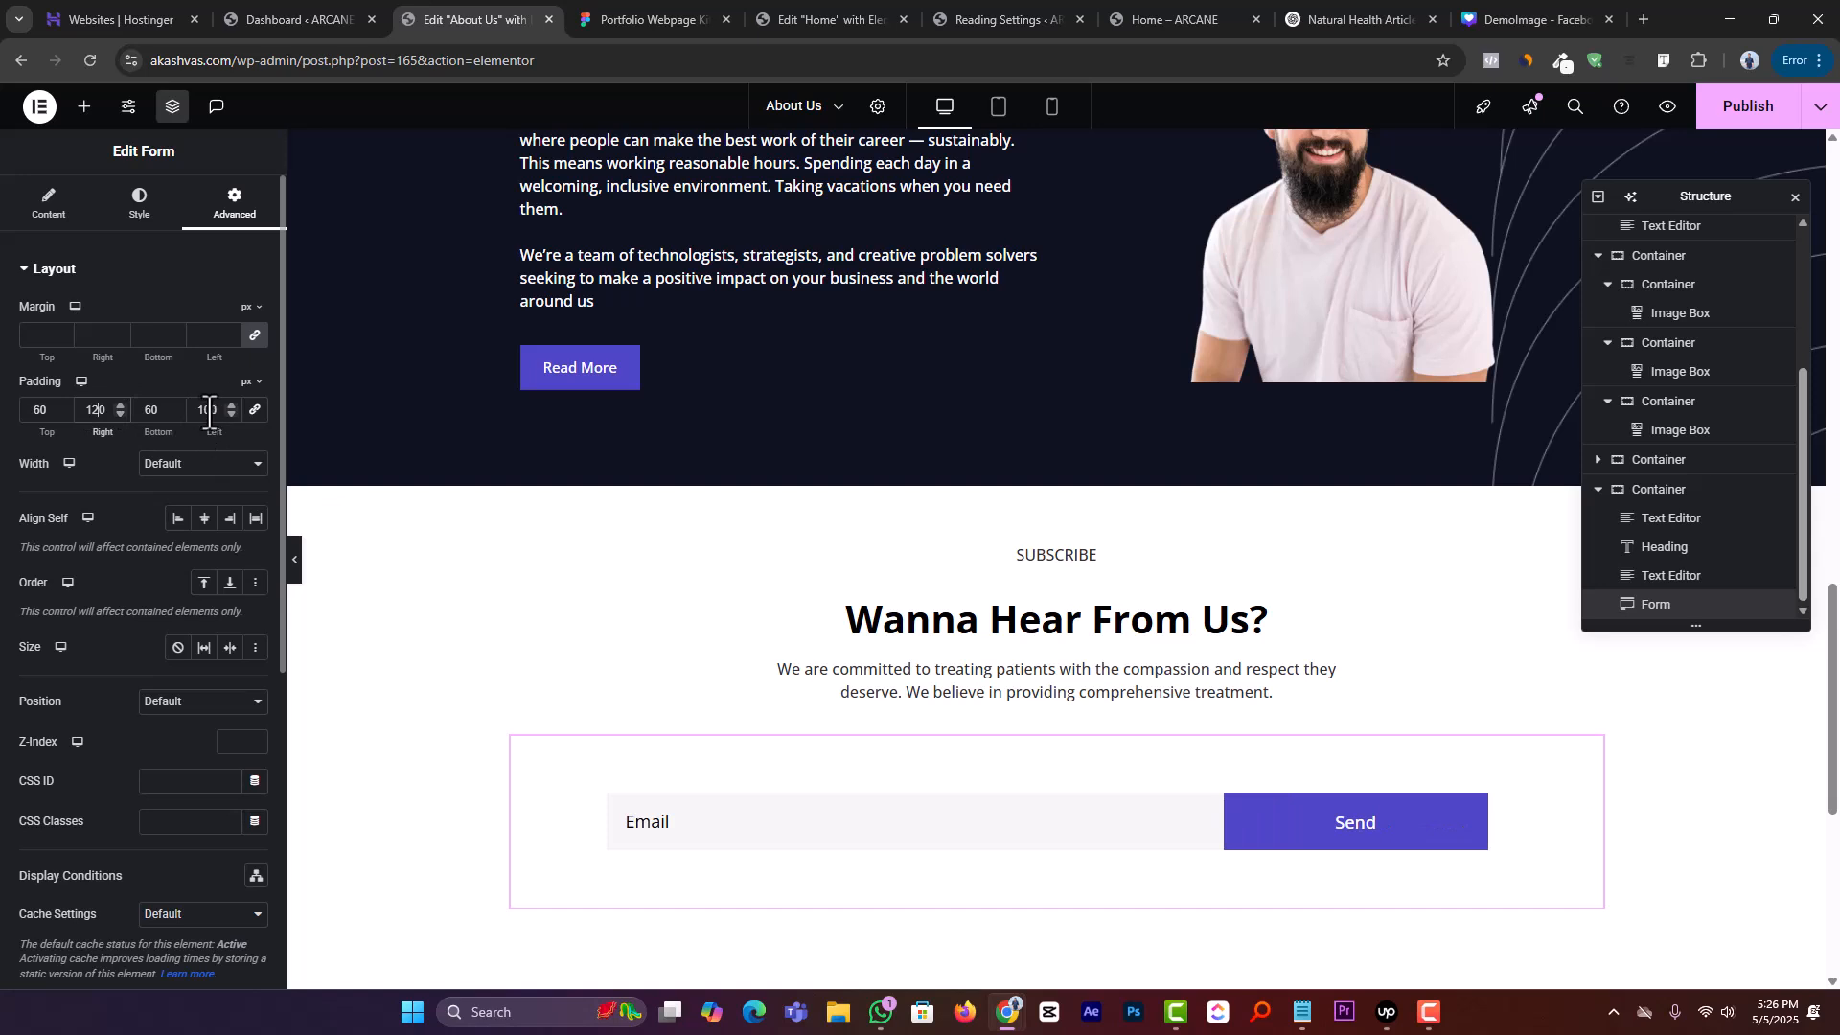
pyautogui.click(184, 409)
pyautogui.press('BackSpace')
pyautogui.write('2')
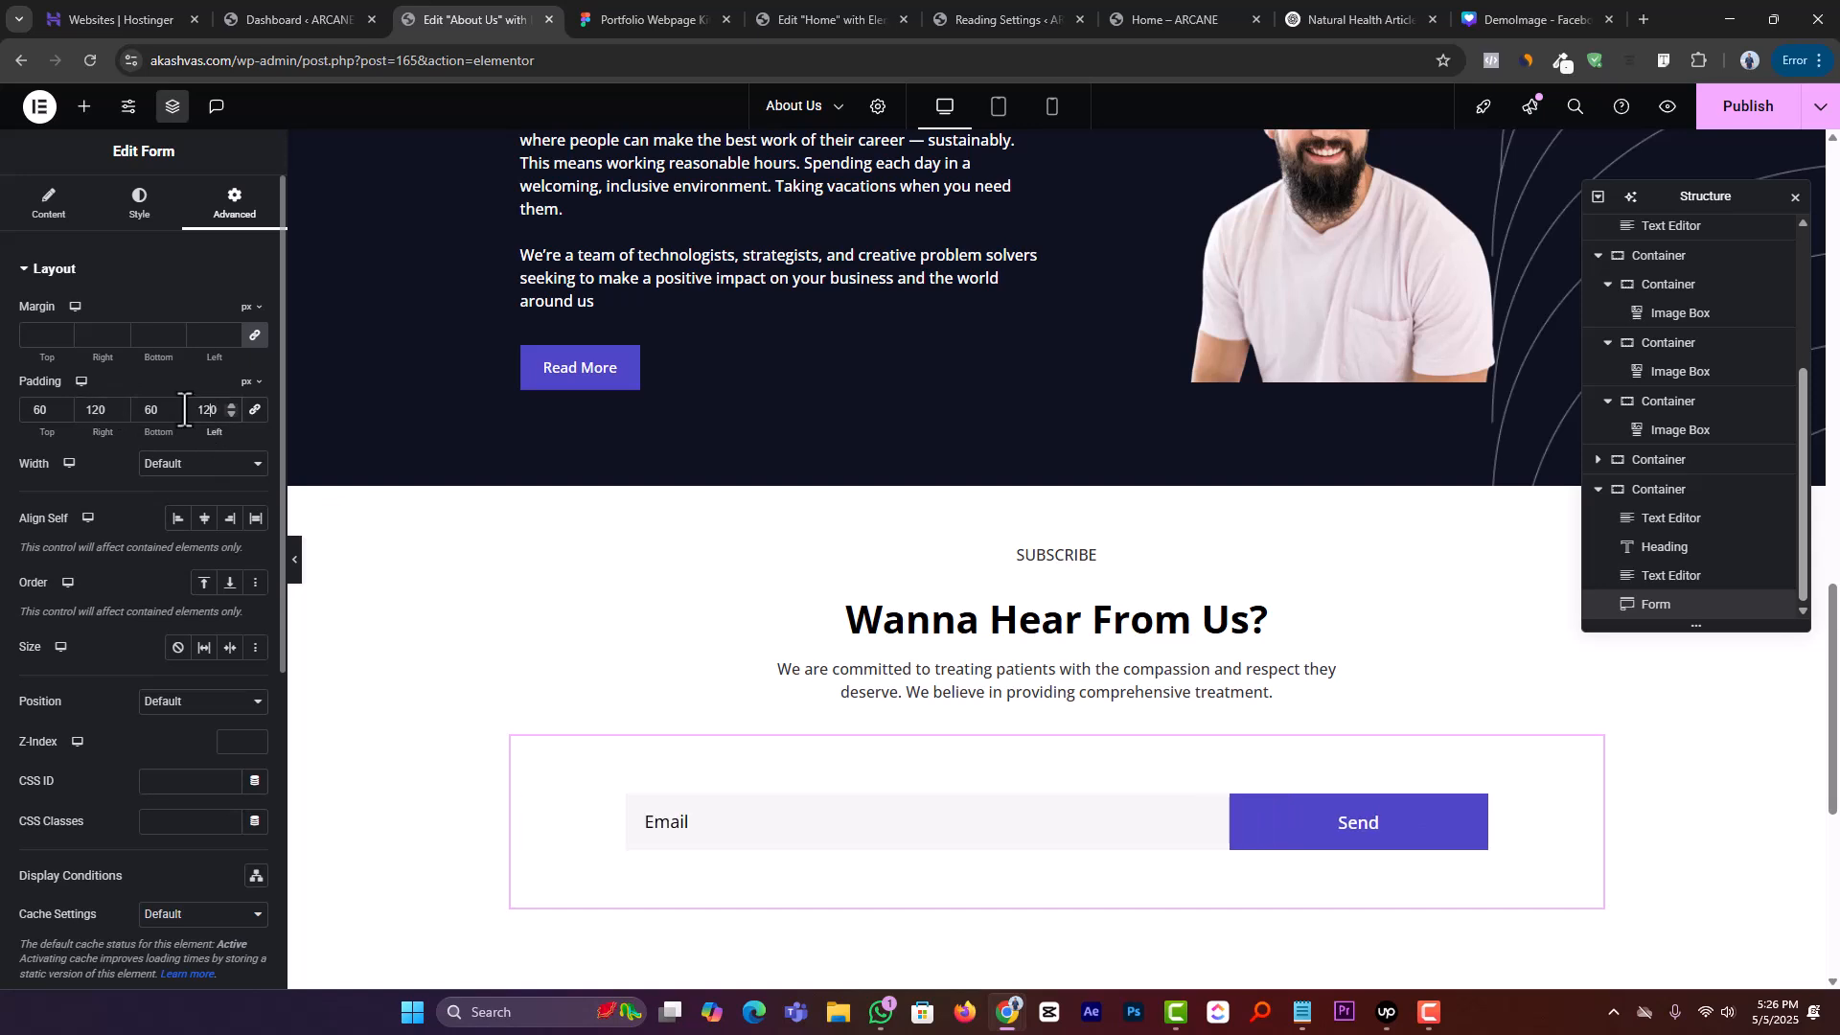
pyautogui.scroll(-4, 1084, 735)
pyautogui.scroll(2, 949, 618)
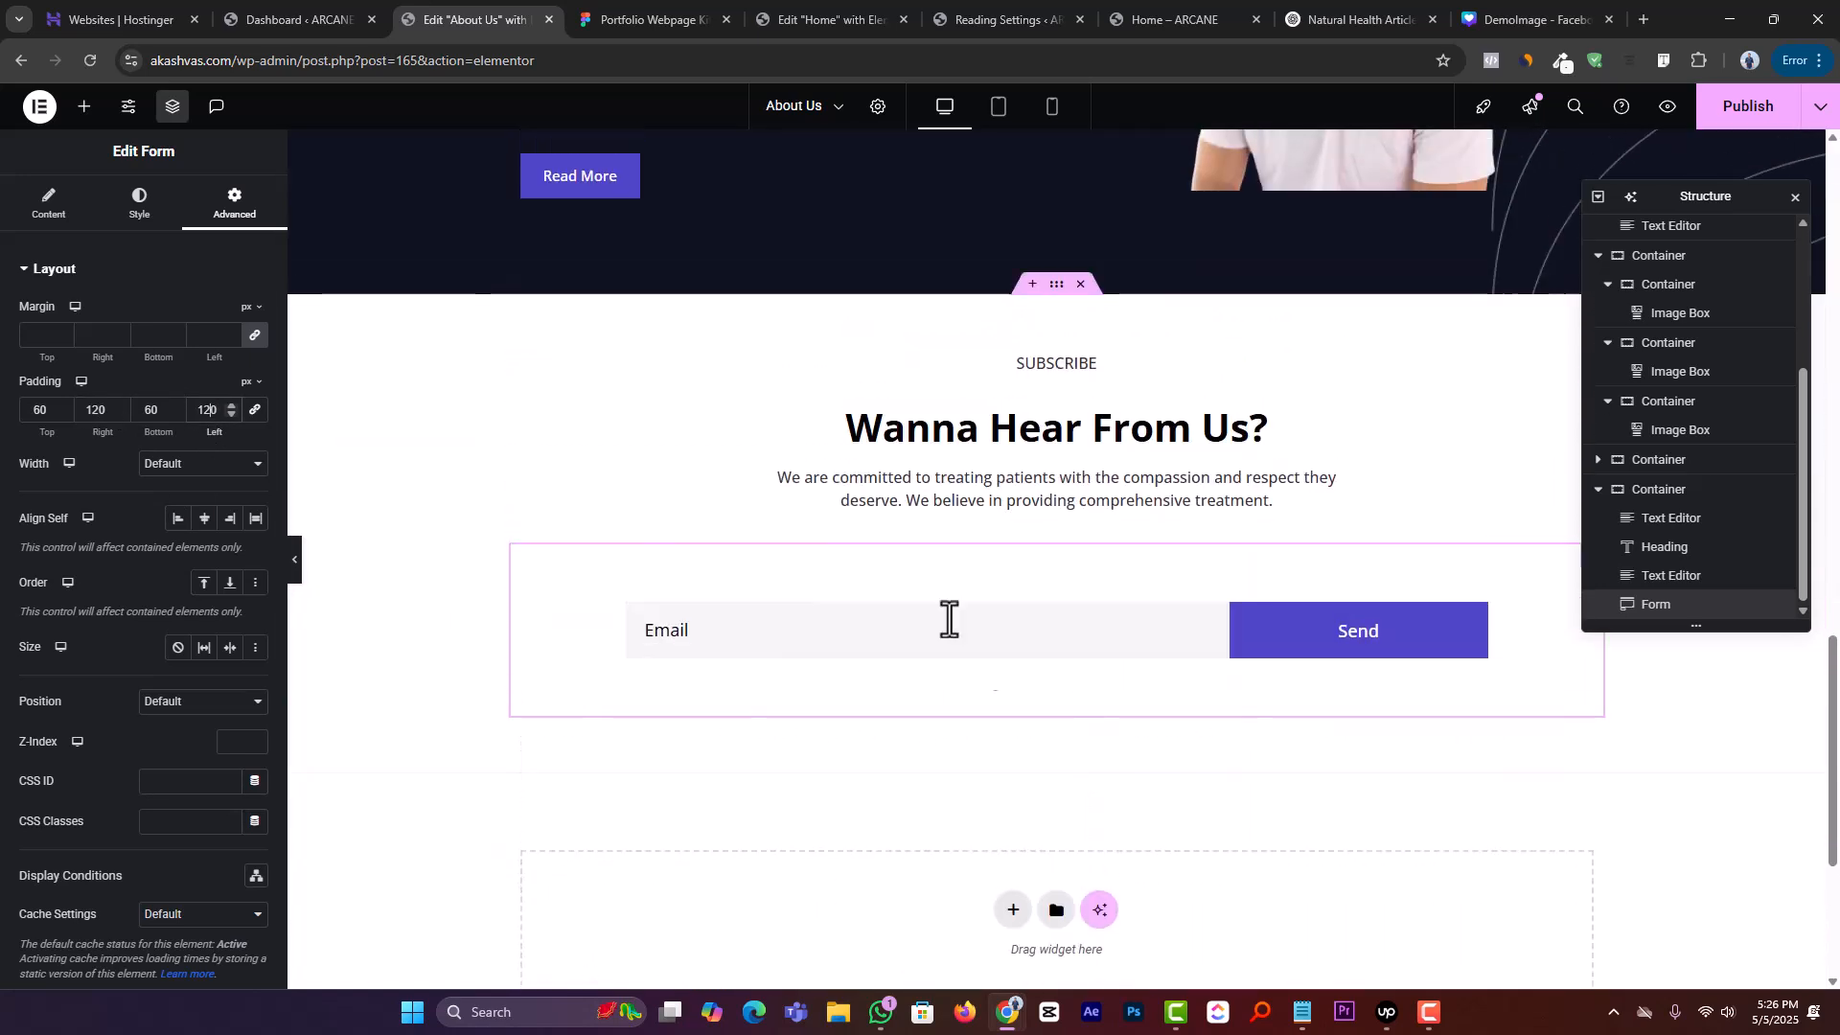
# Publish the updated About Us page and check the subscribe form's Email field
pyautogui.click(1716, 120)
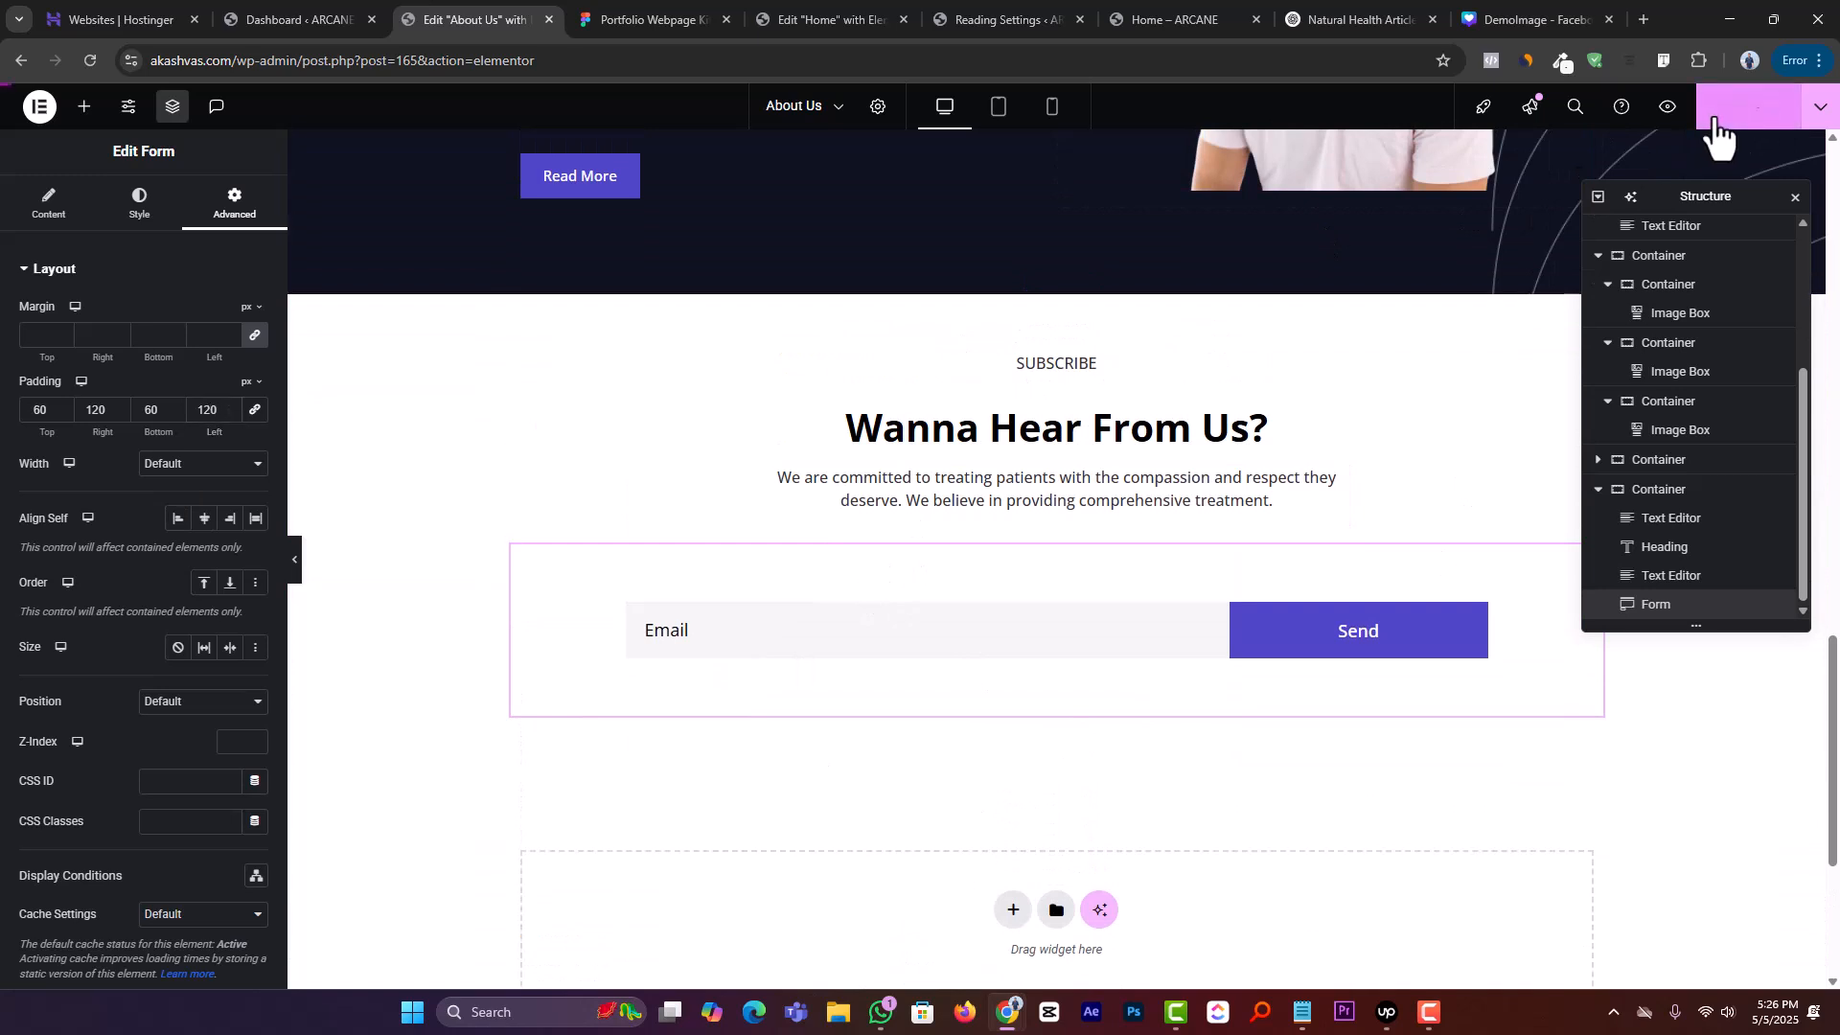
pyautogui.click(751, 637)
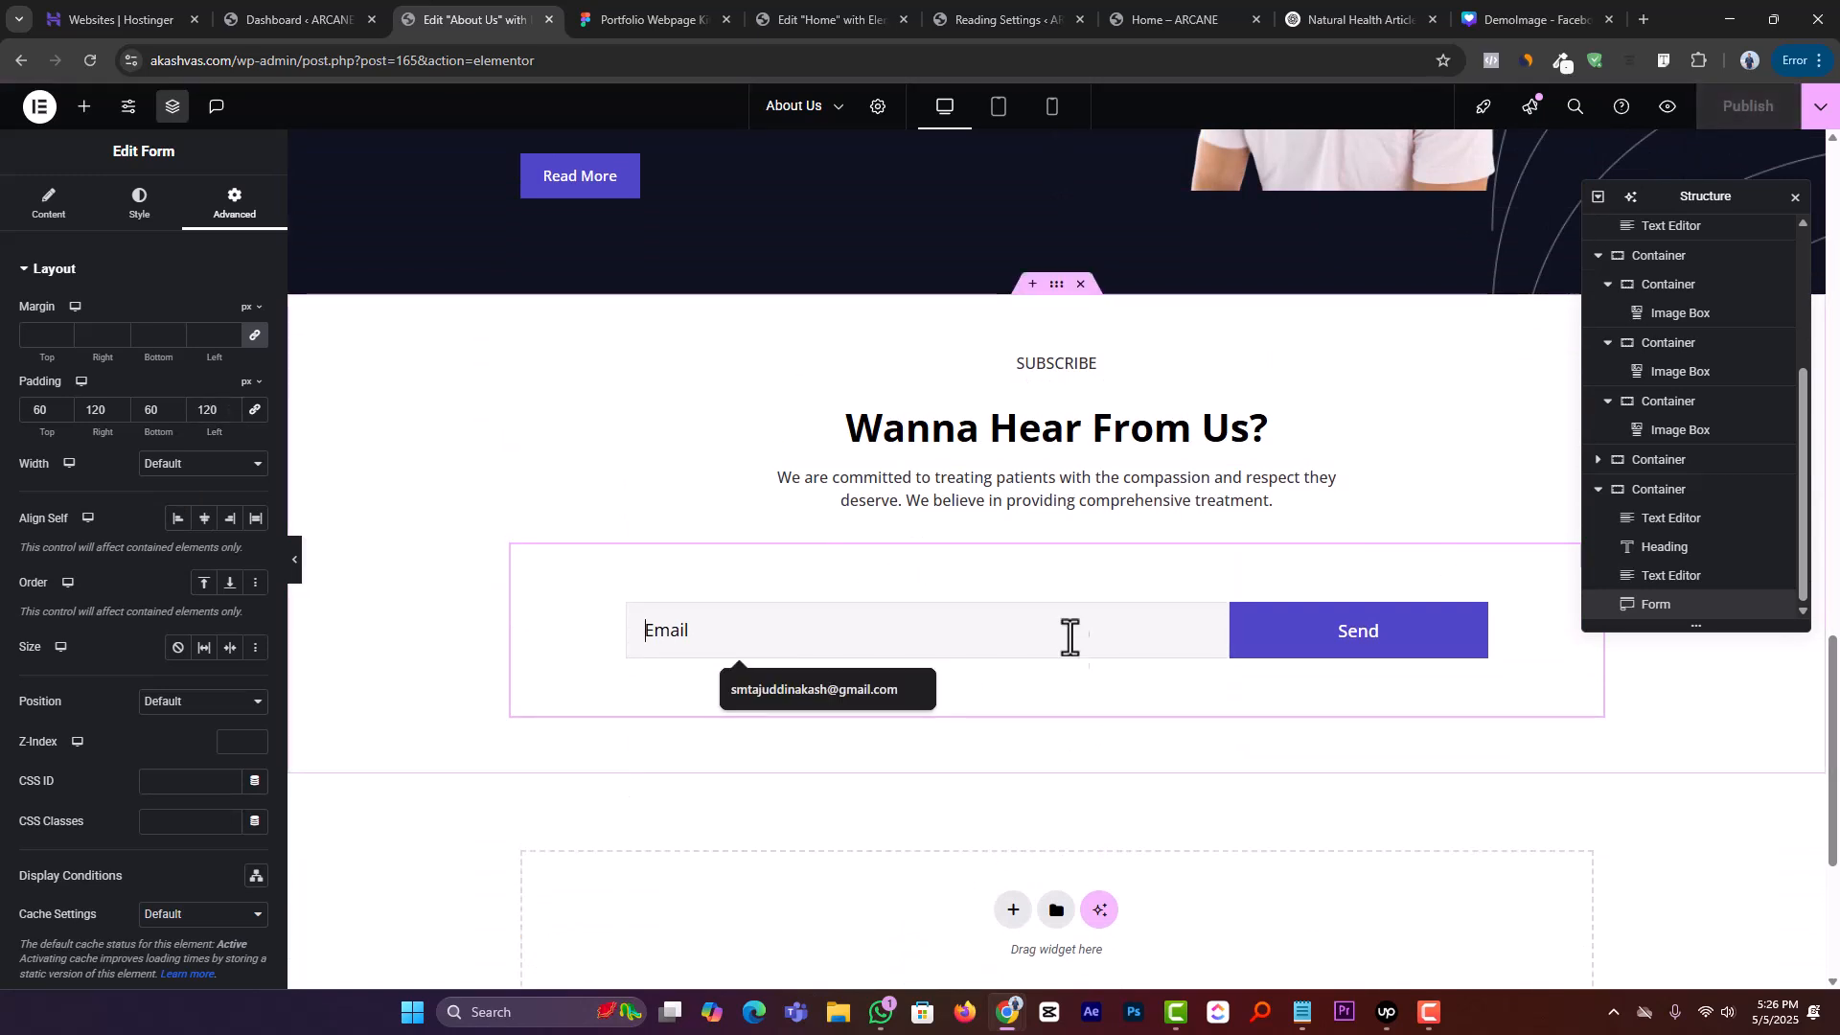
pyautogui.click(1087, 693)
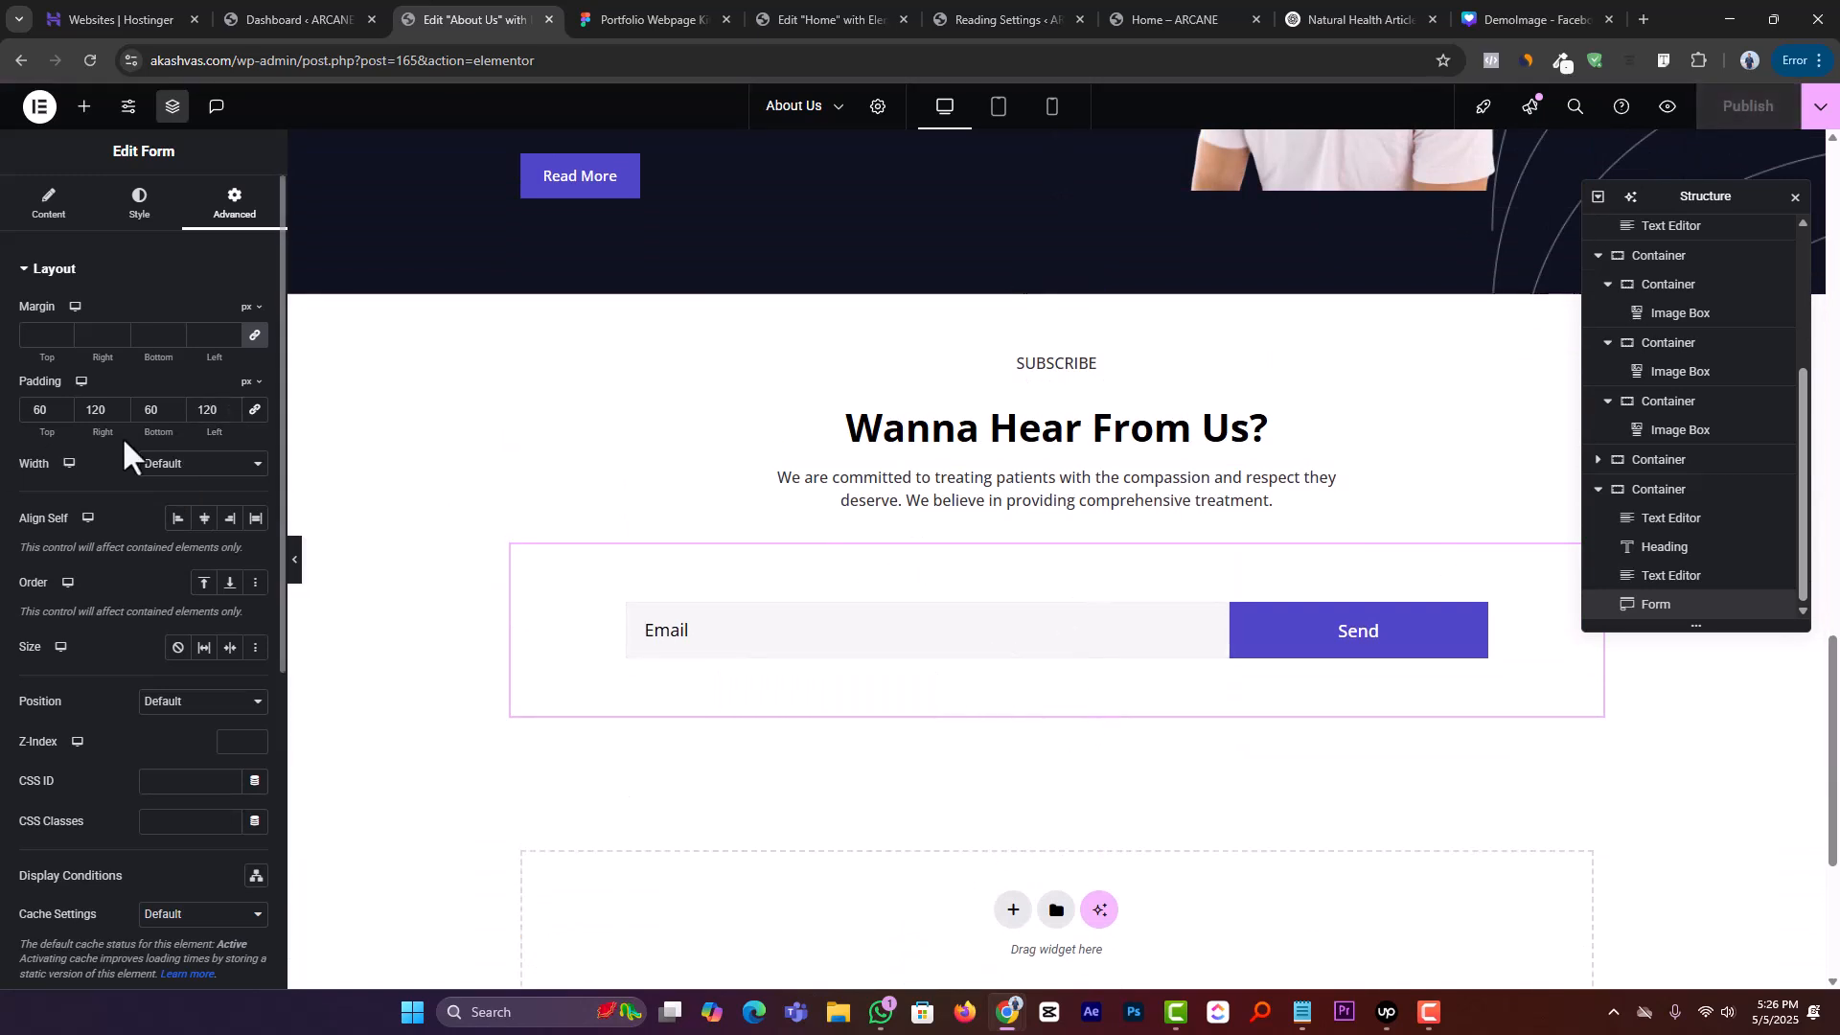
# Examine the form's email notification settings, including the recipient and the From Email address
pyautogui.click(49, 205)
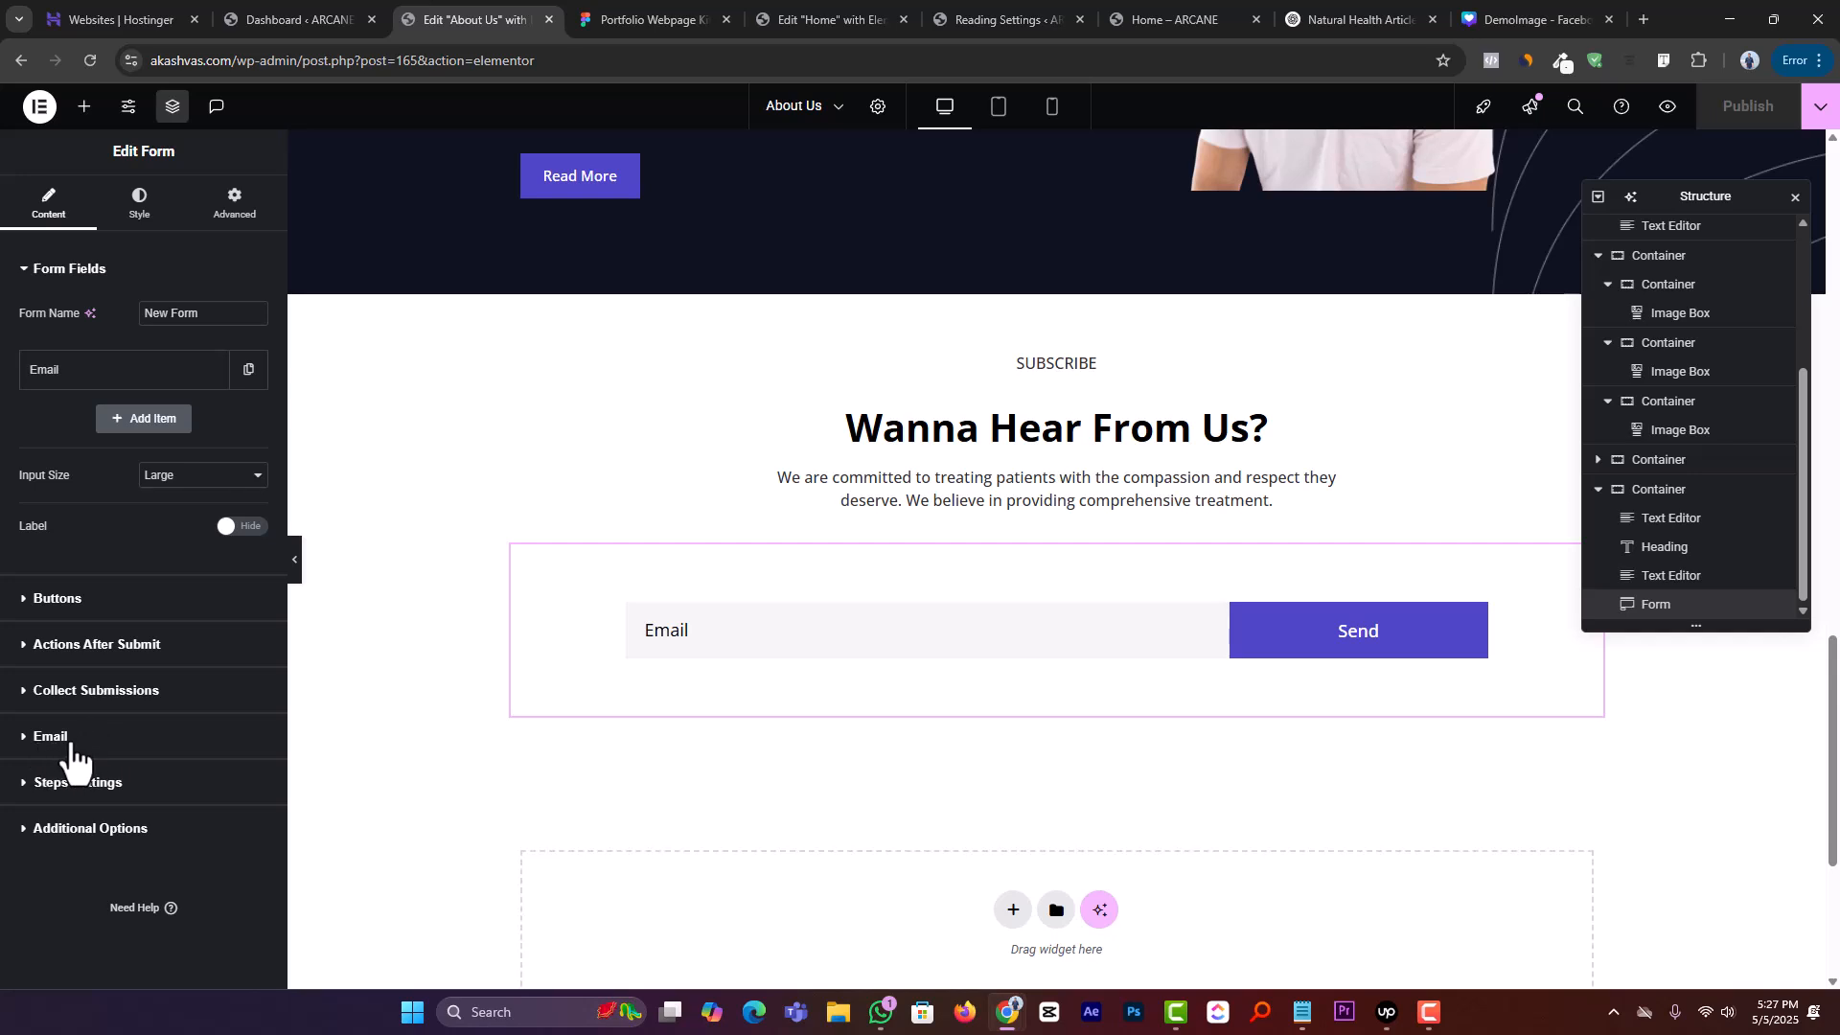
pyautogui.click(53, 737)
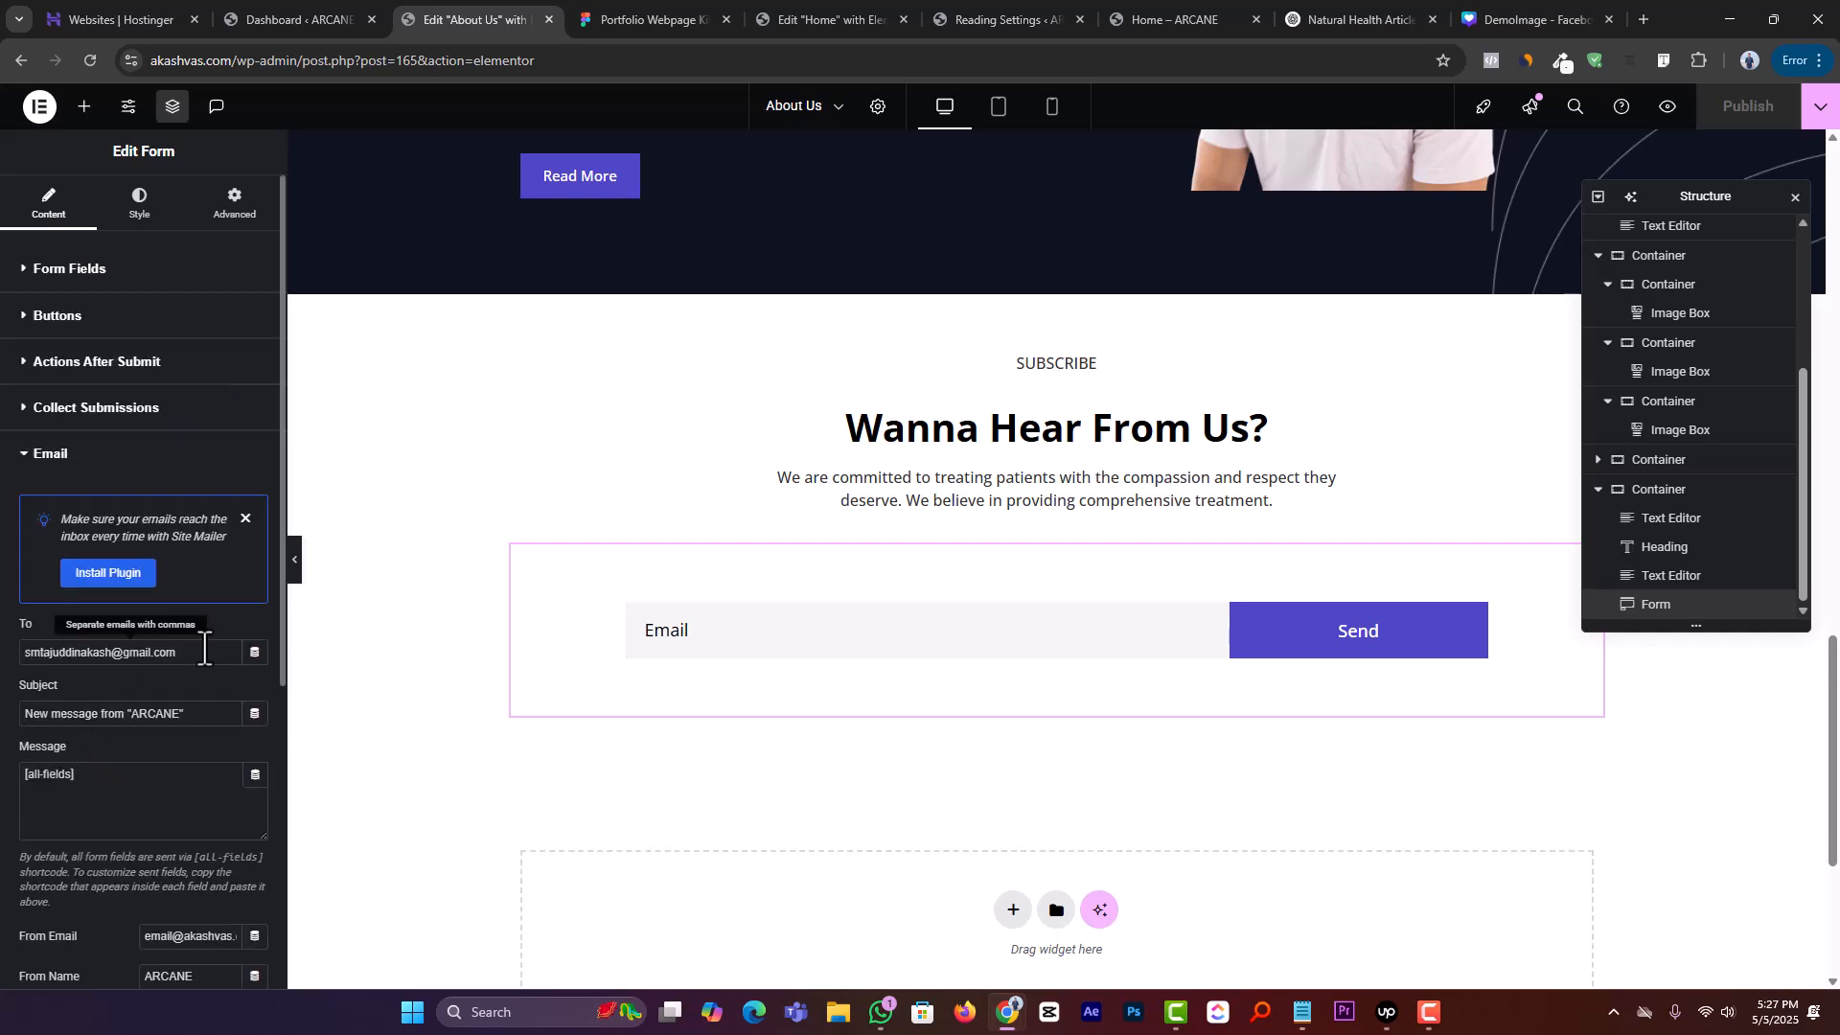
pyautogui.click(690, 636)
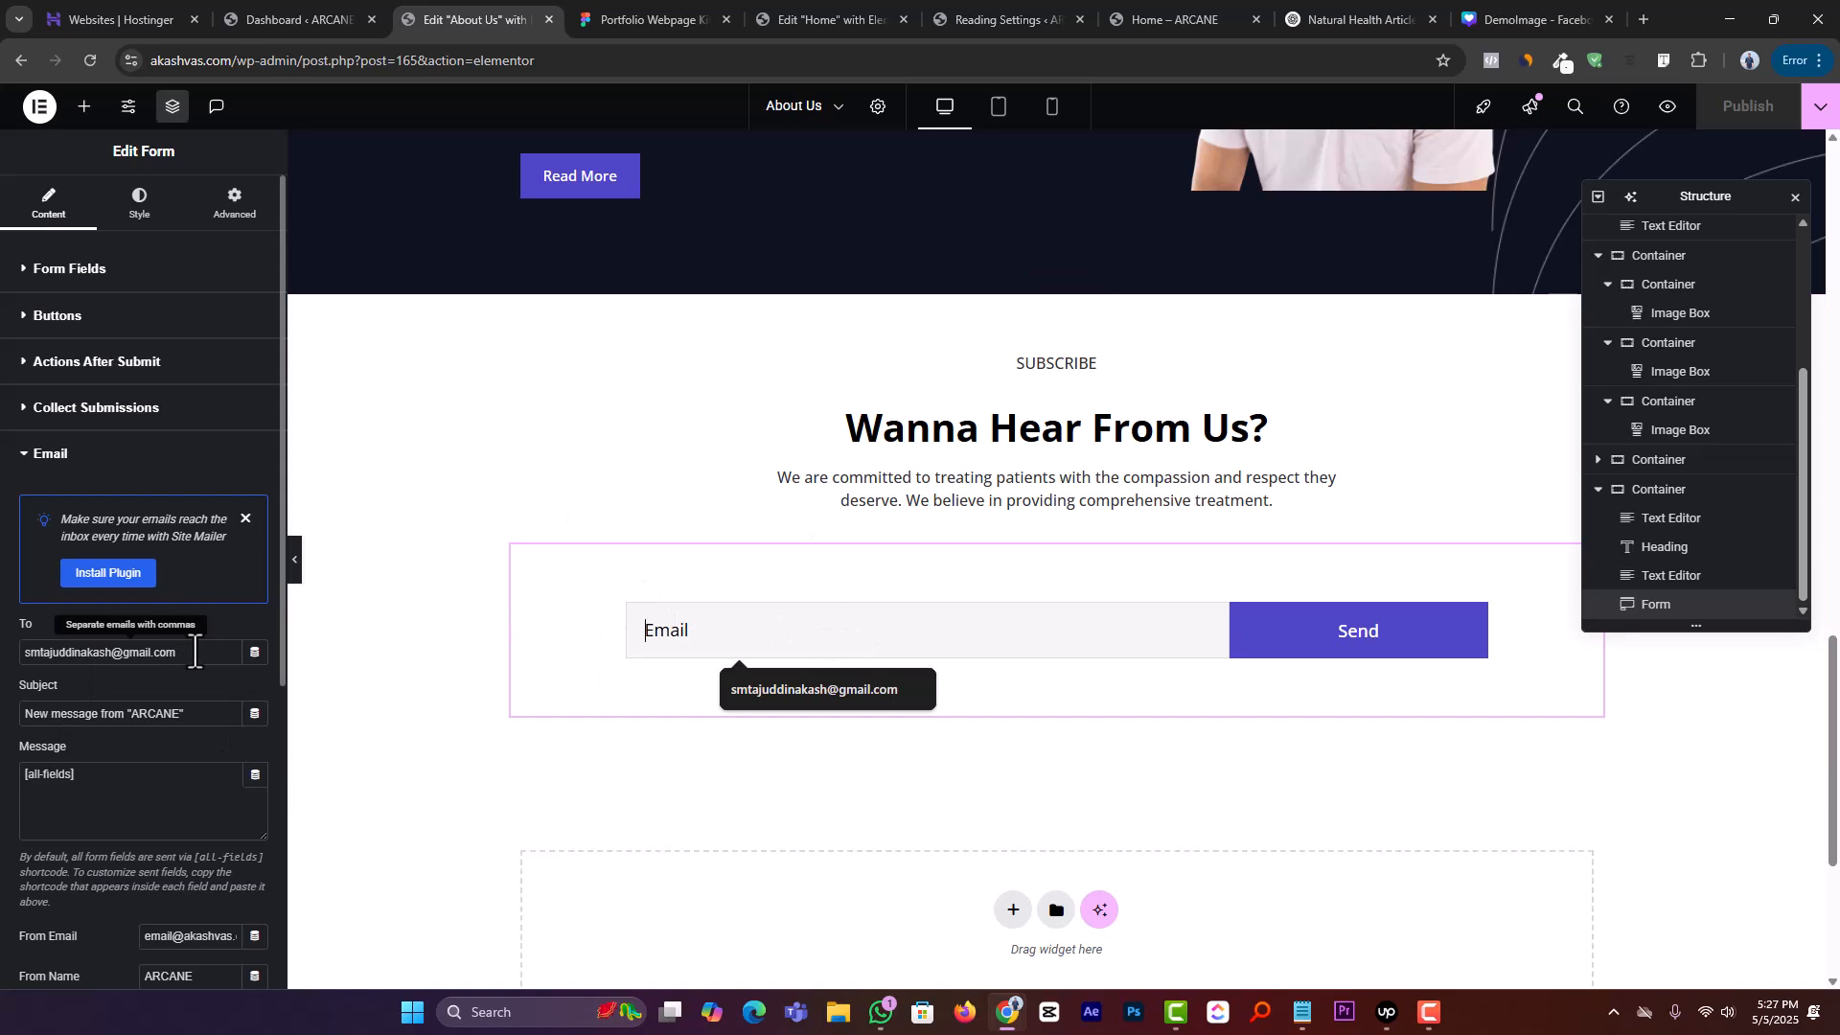
pyautogui.moveTo(200, 652); pyautogui.dragTo(5, 661)
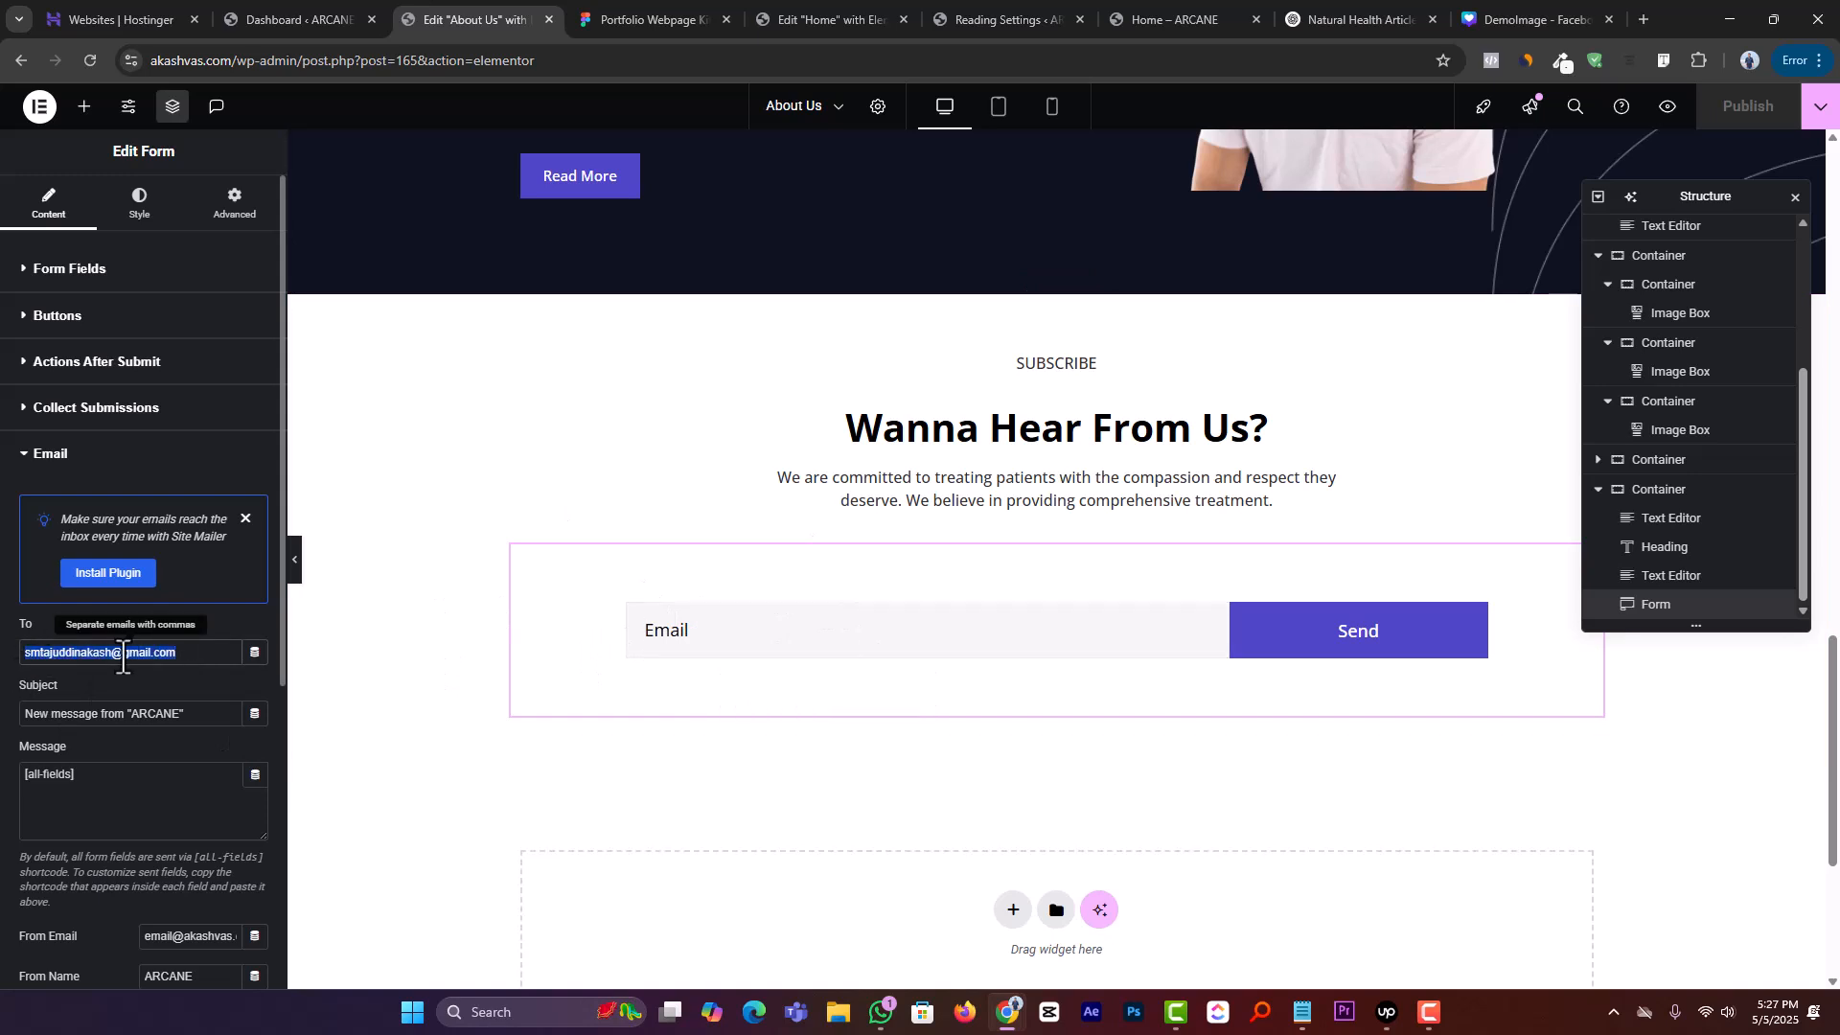
pyautogui.scroll(-2, 94, 659)
pyautogui.click(178, 746)
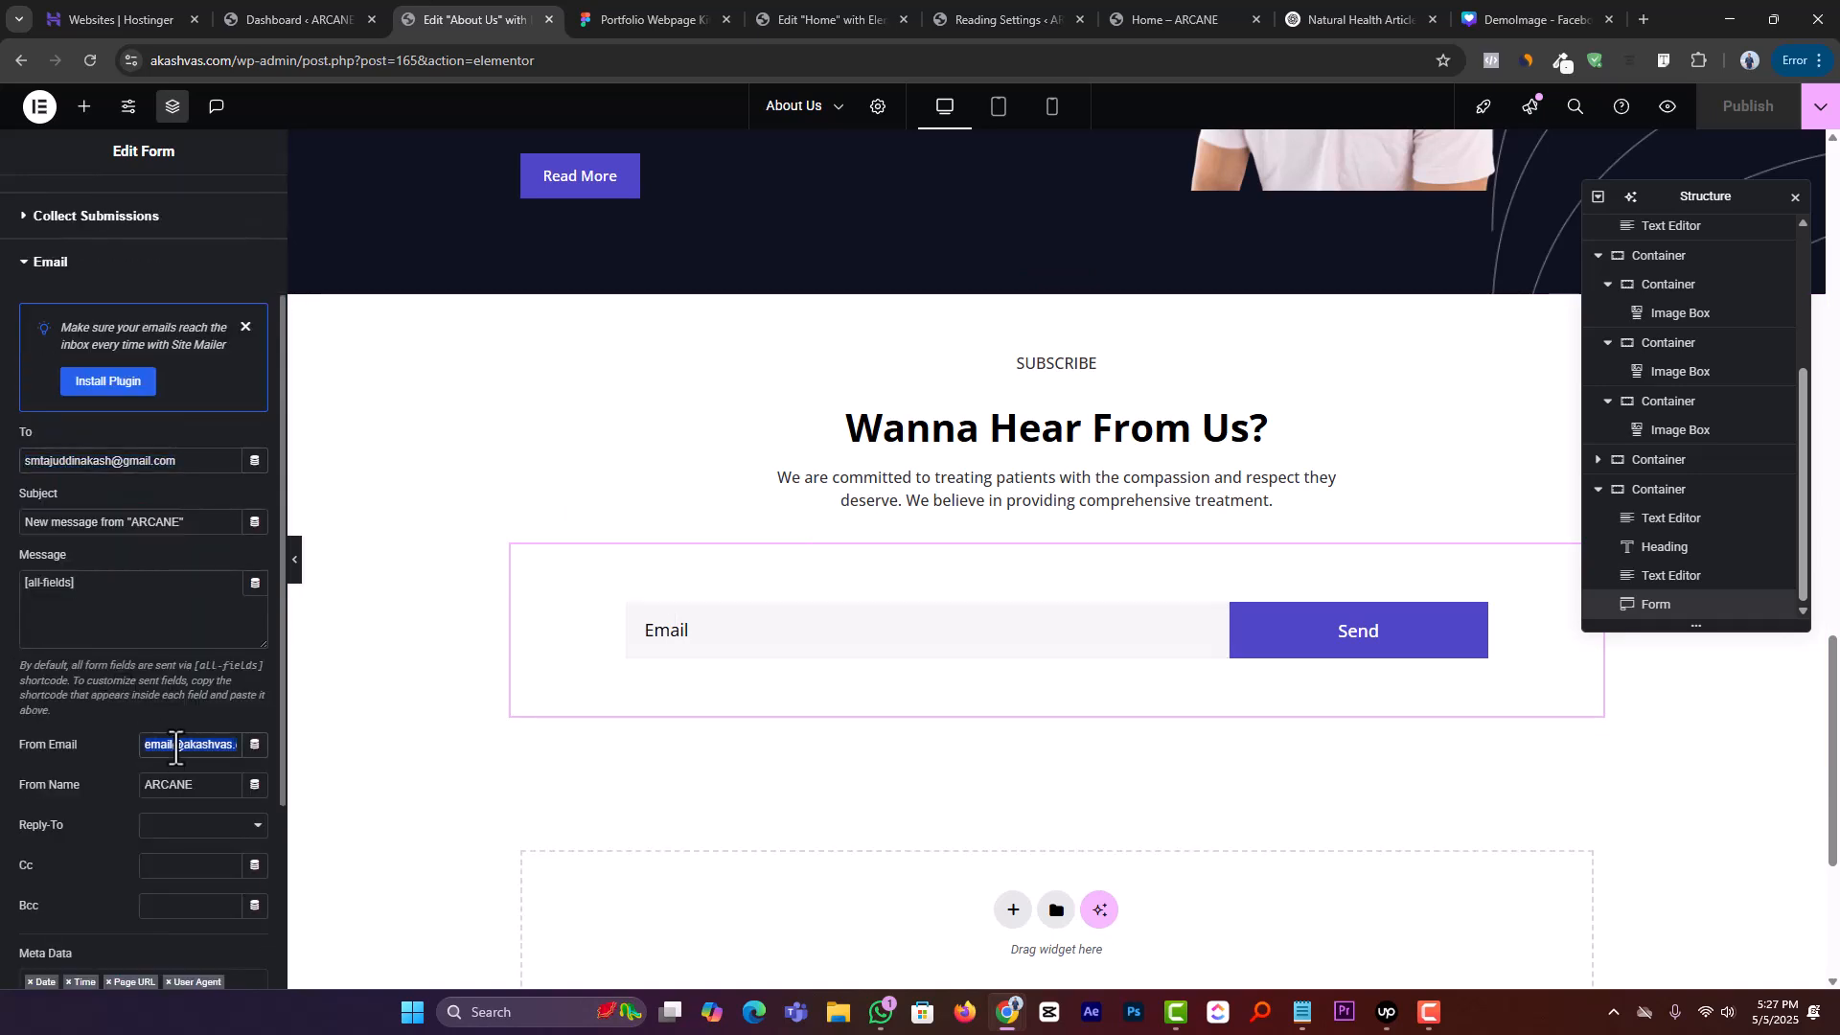
# Review the built About Us page in Elementor and compare its sections with the Figma about page design
pyautogui.scroll(-3, 1158, 517)
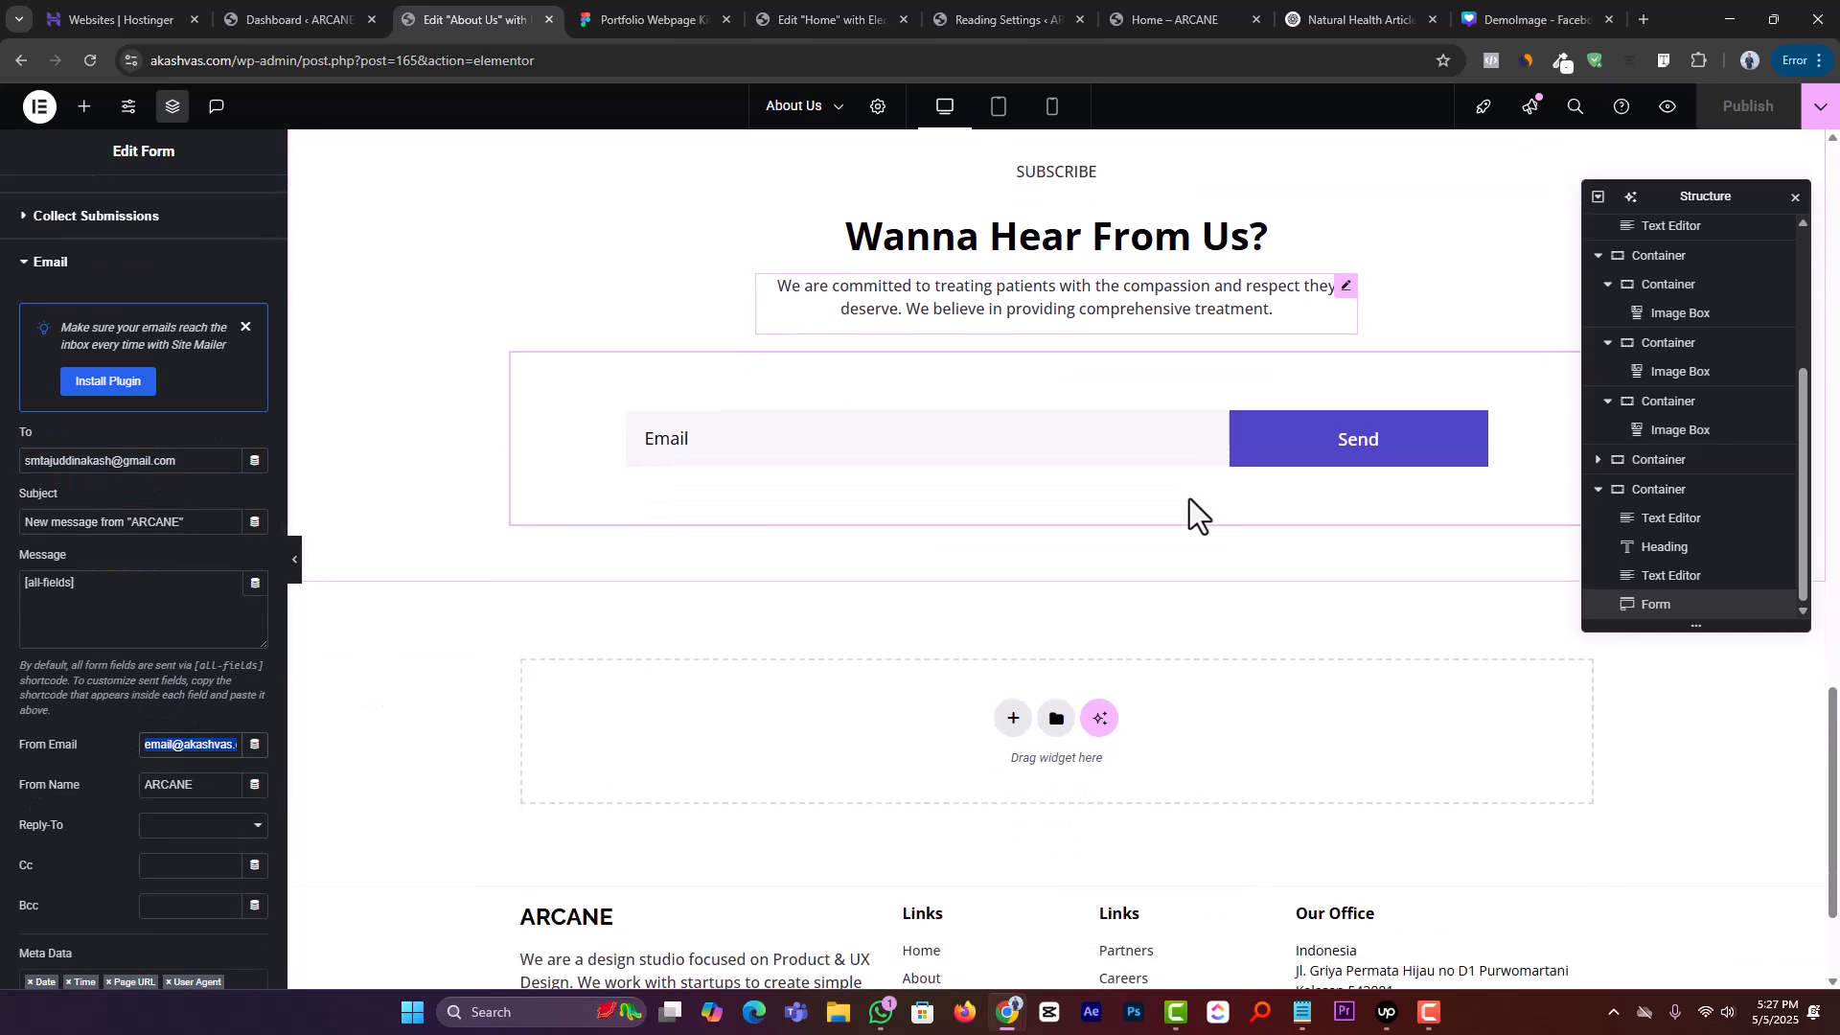
pyautogui.scroll(4, 1122, 633)
pyautogui.scroll(5, 1118, 619)
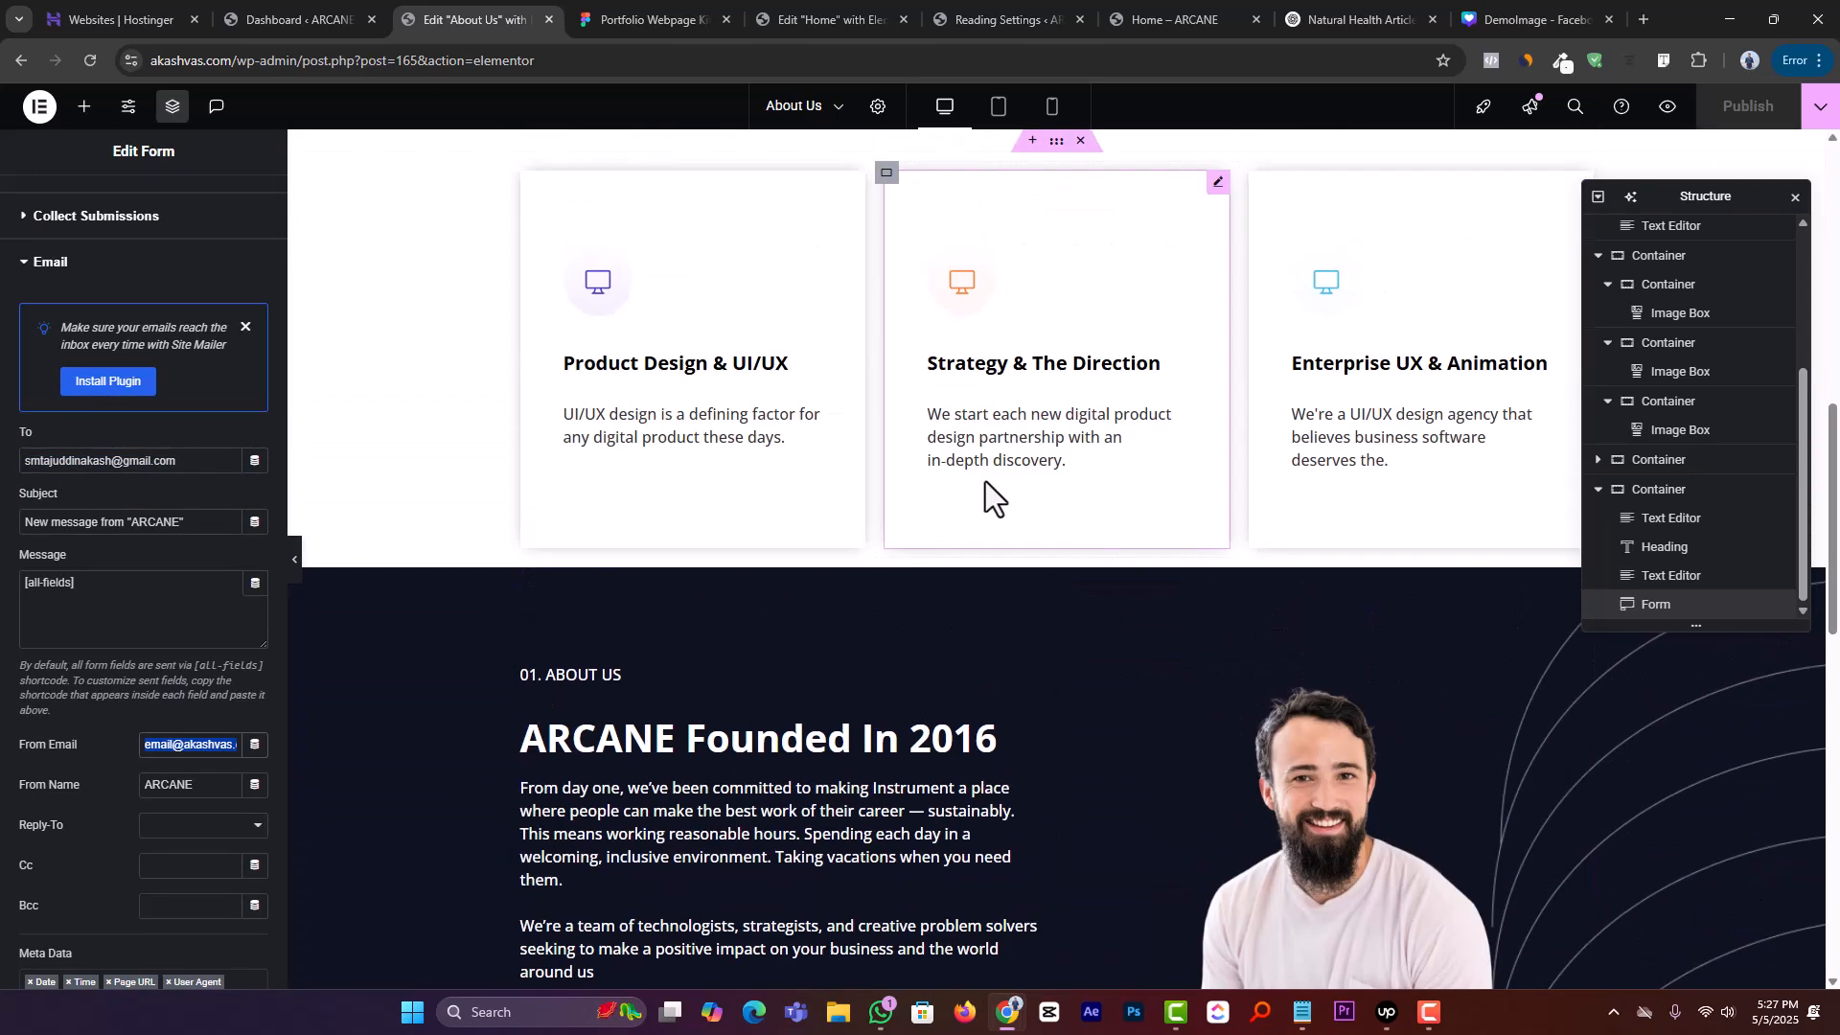
pyautogui.click(322, 4)
pyautogui.click(479, 5)
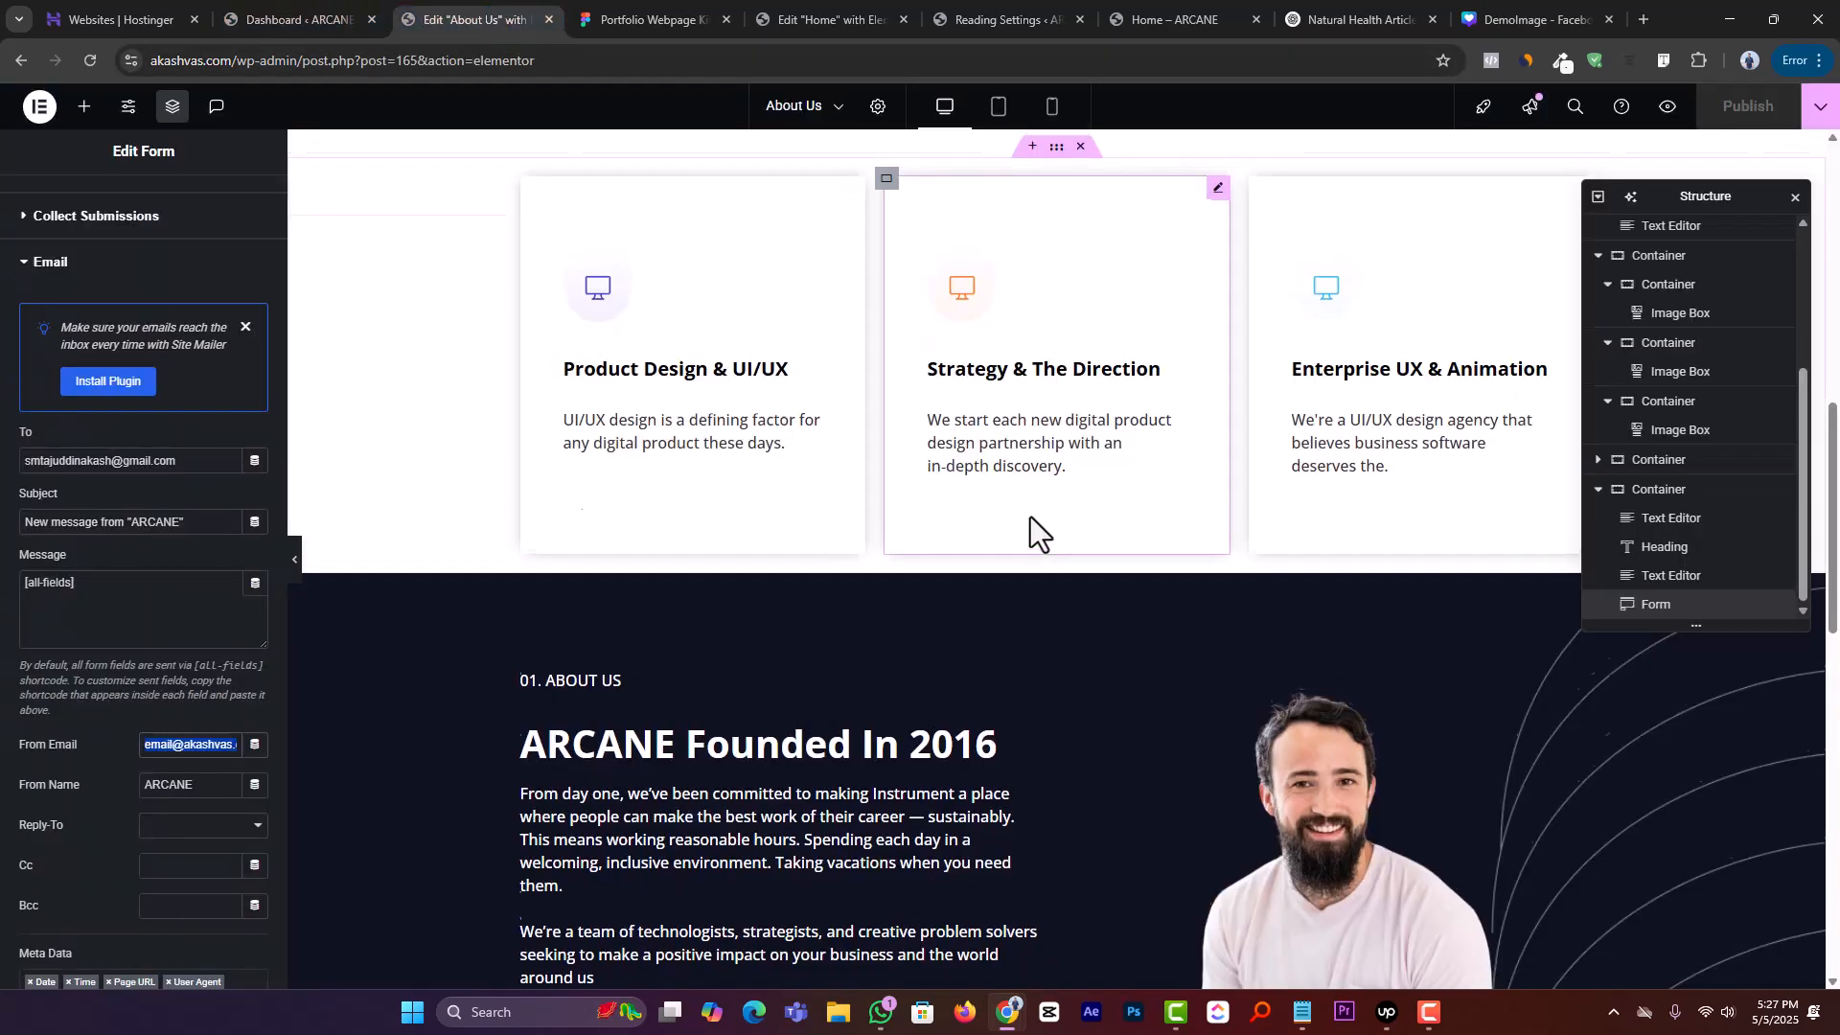
pyautogui.scroll(8, 1036, 529)
pyautogui.click(661, 19)
pyautogui.scroll(-4, 1006, 464)
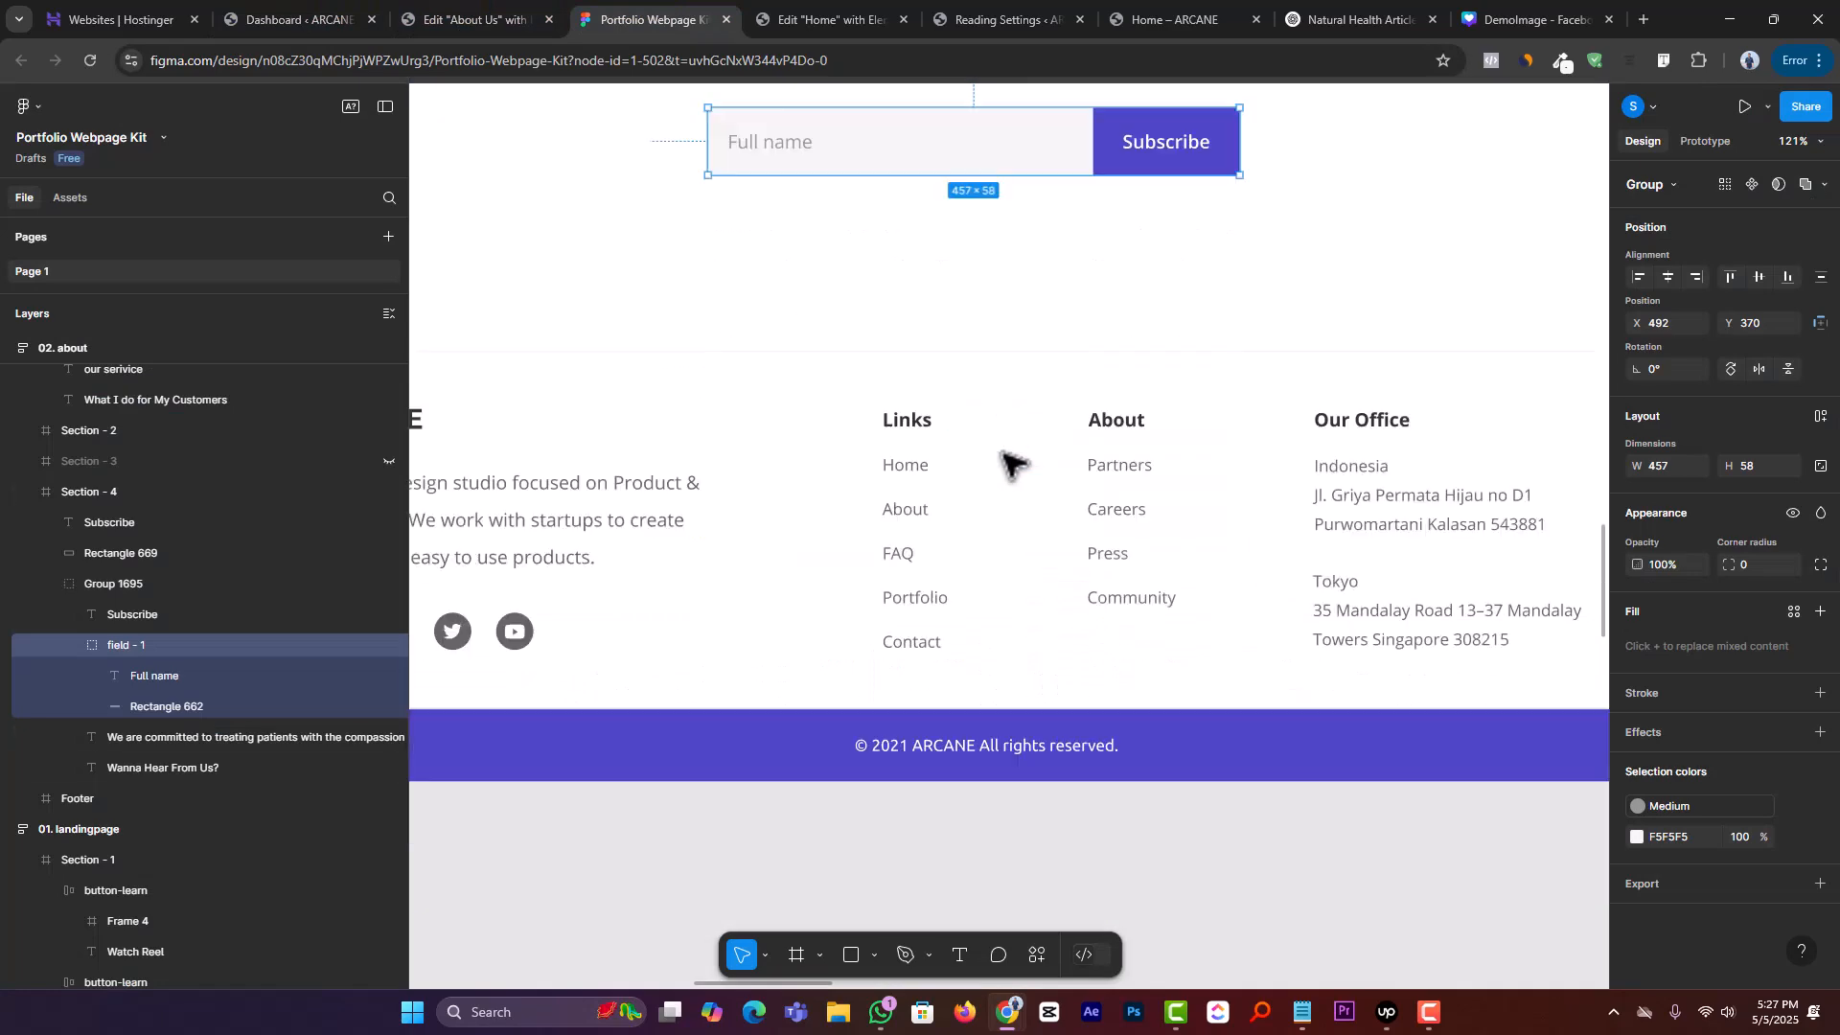
pyautogui.scroll(-2, 953, 445)
pyautogui.scroll(-3, 949, 451)
pyautogui.scroll(10, 945, 455)
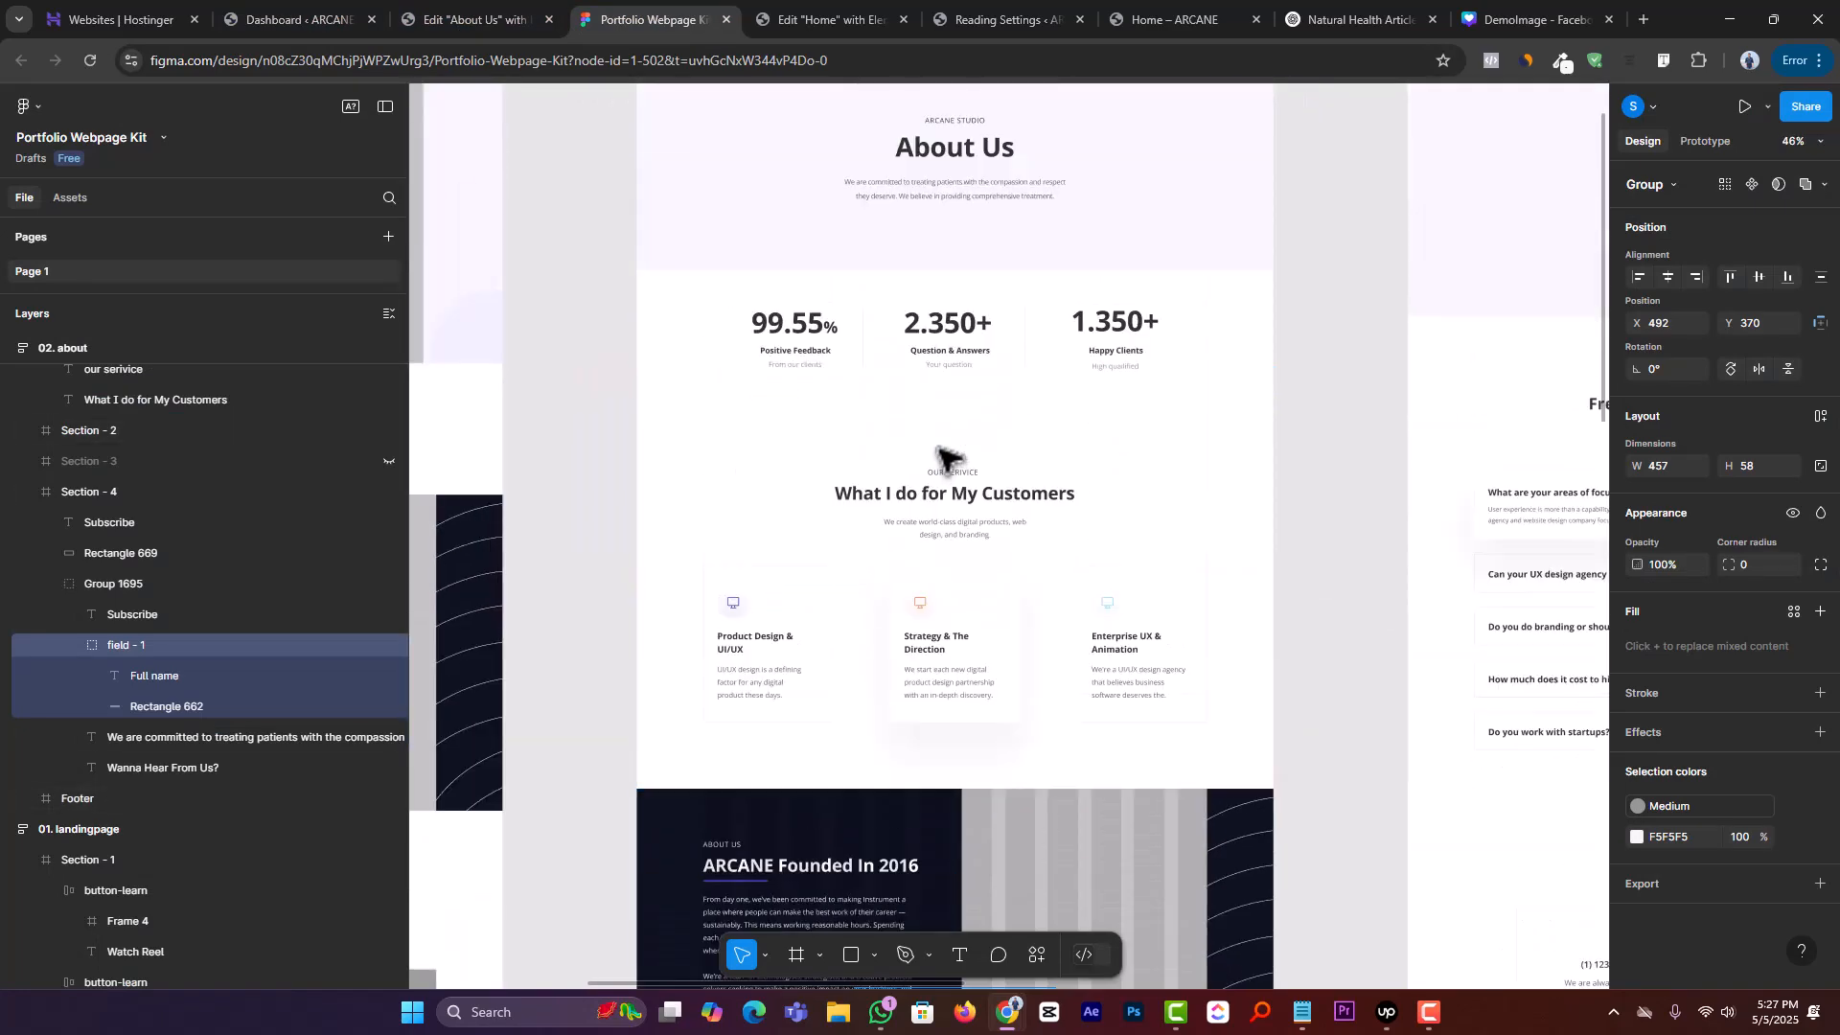
pyautogui.click(471, 9)
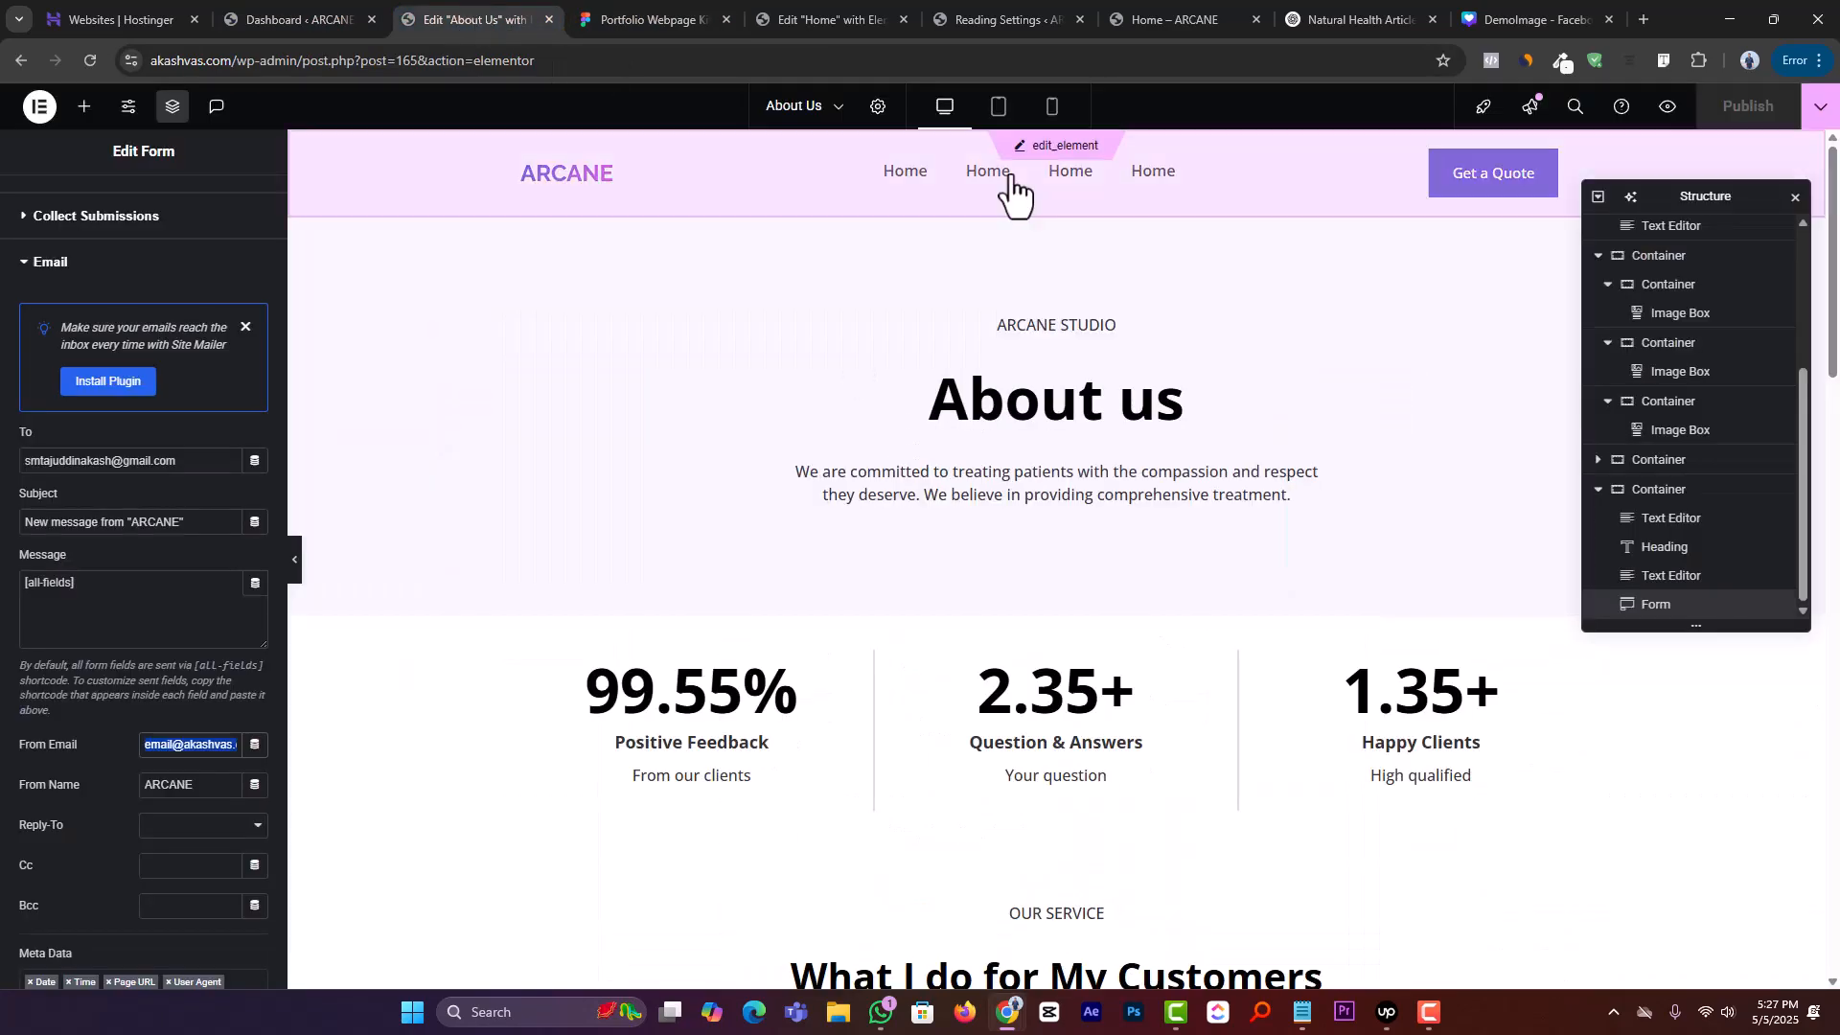
# Preview the About Us page and examine its hero, statistics, service cards and founding sections
pyautogui.click(1609, 115)
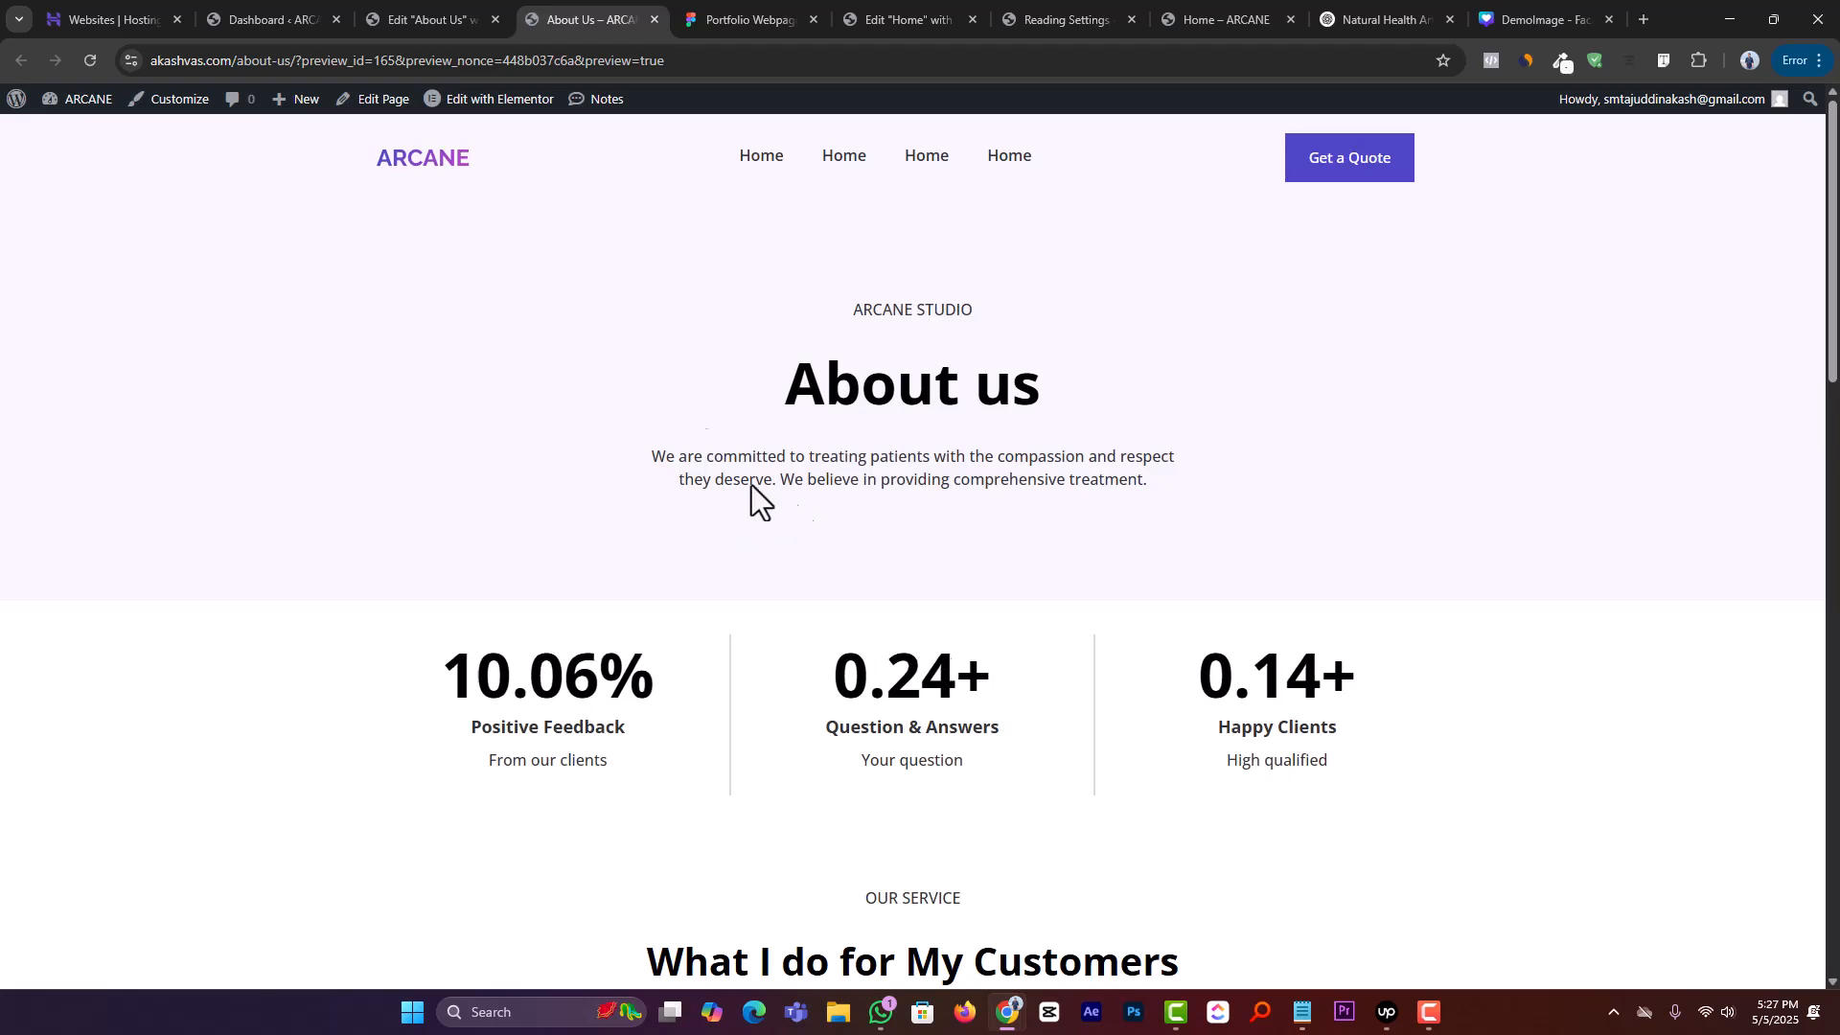
pyautogui.moveTo(666, 317); pyautogui.dragTo(1290, 477)
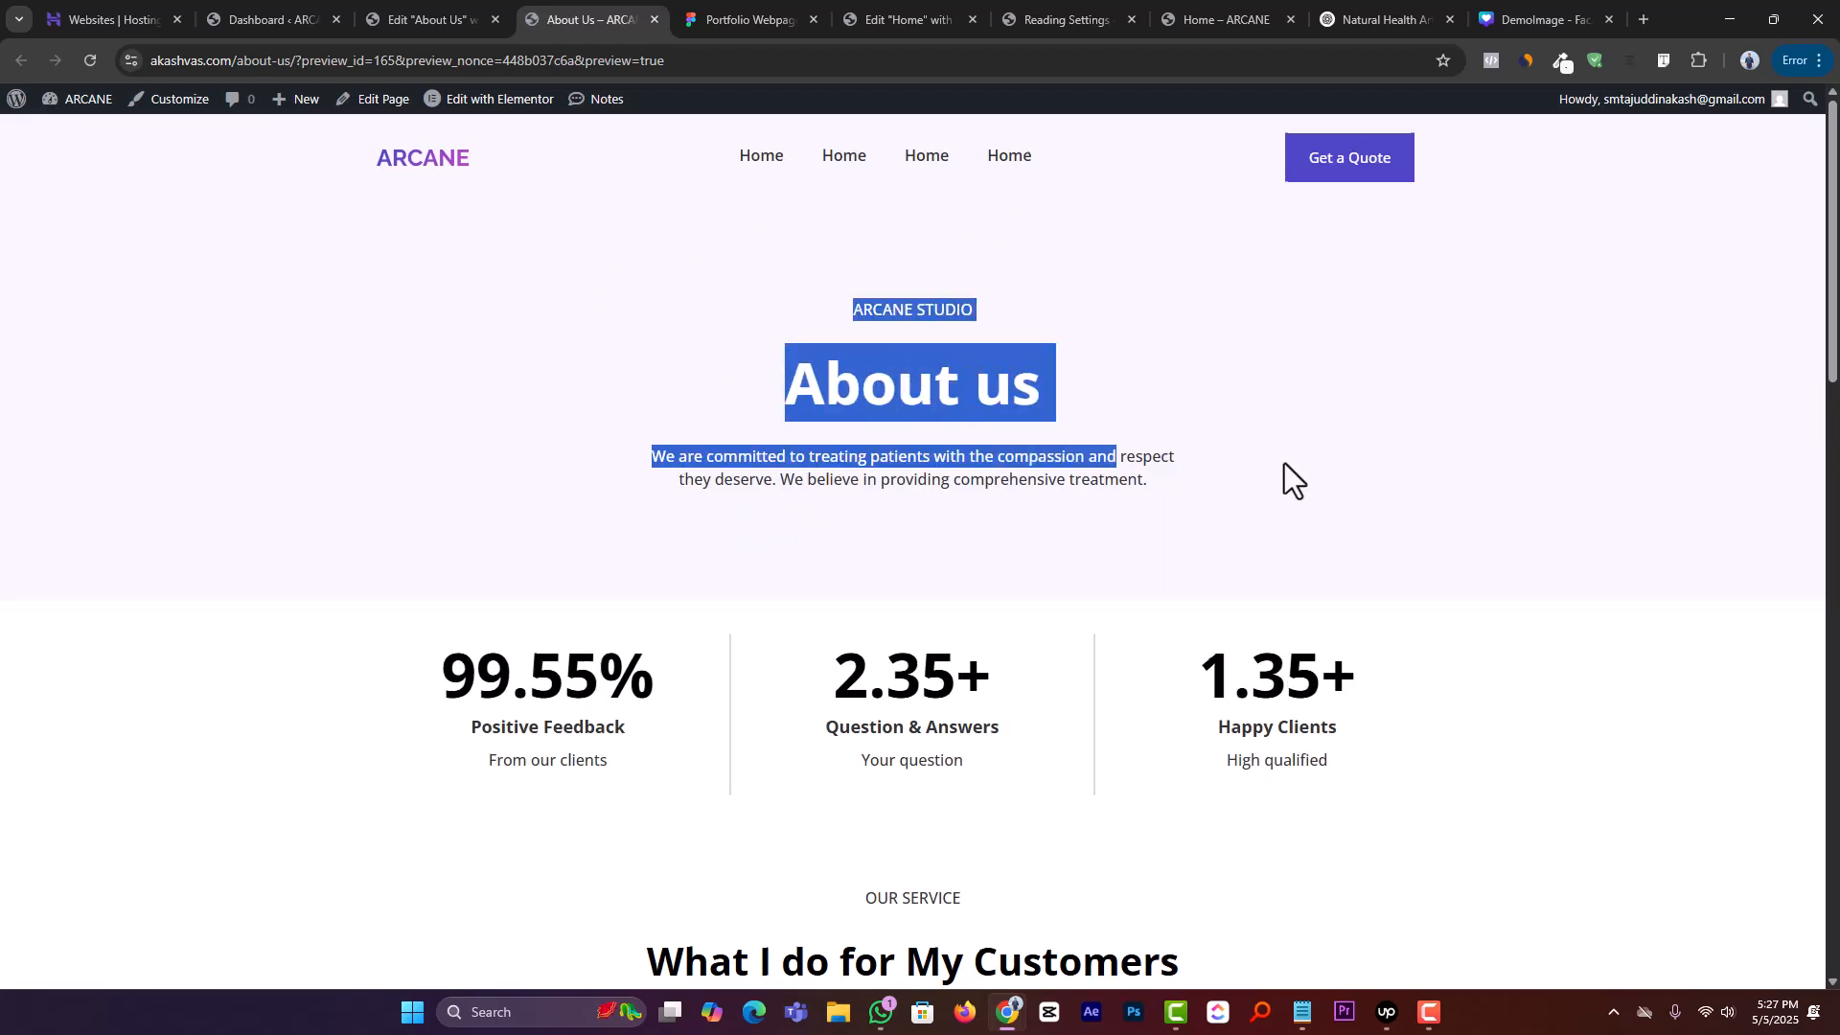
pyautogui.scroll(-3, 1290, 469)
pyautogui.moveTo(388, 359); pyautogui.dragTo(1425, 477)
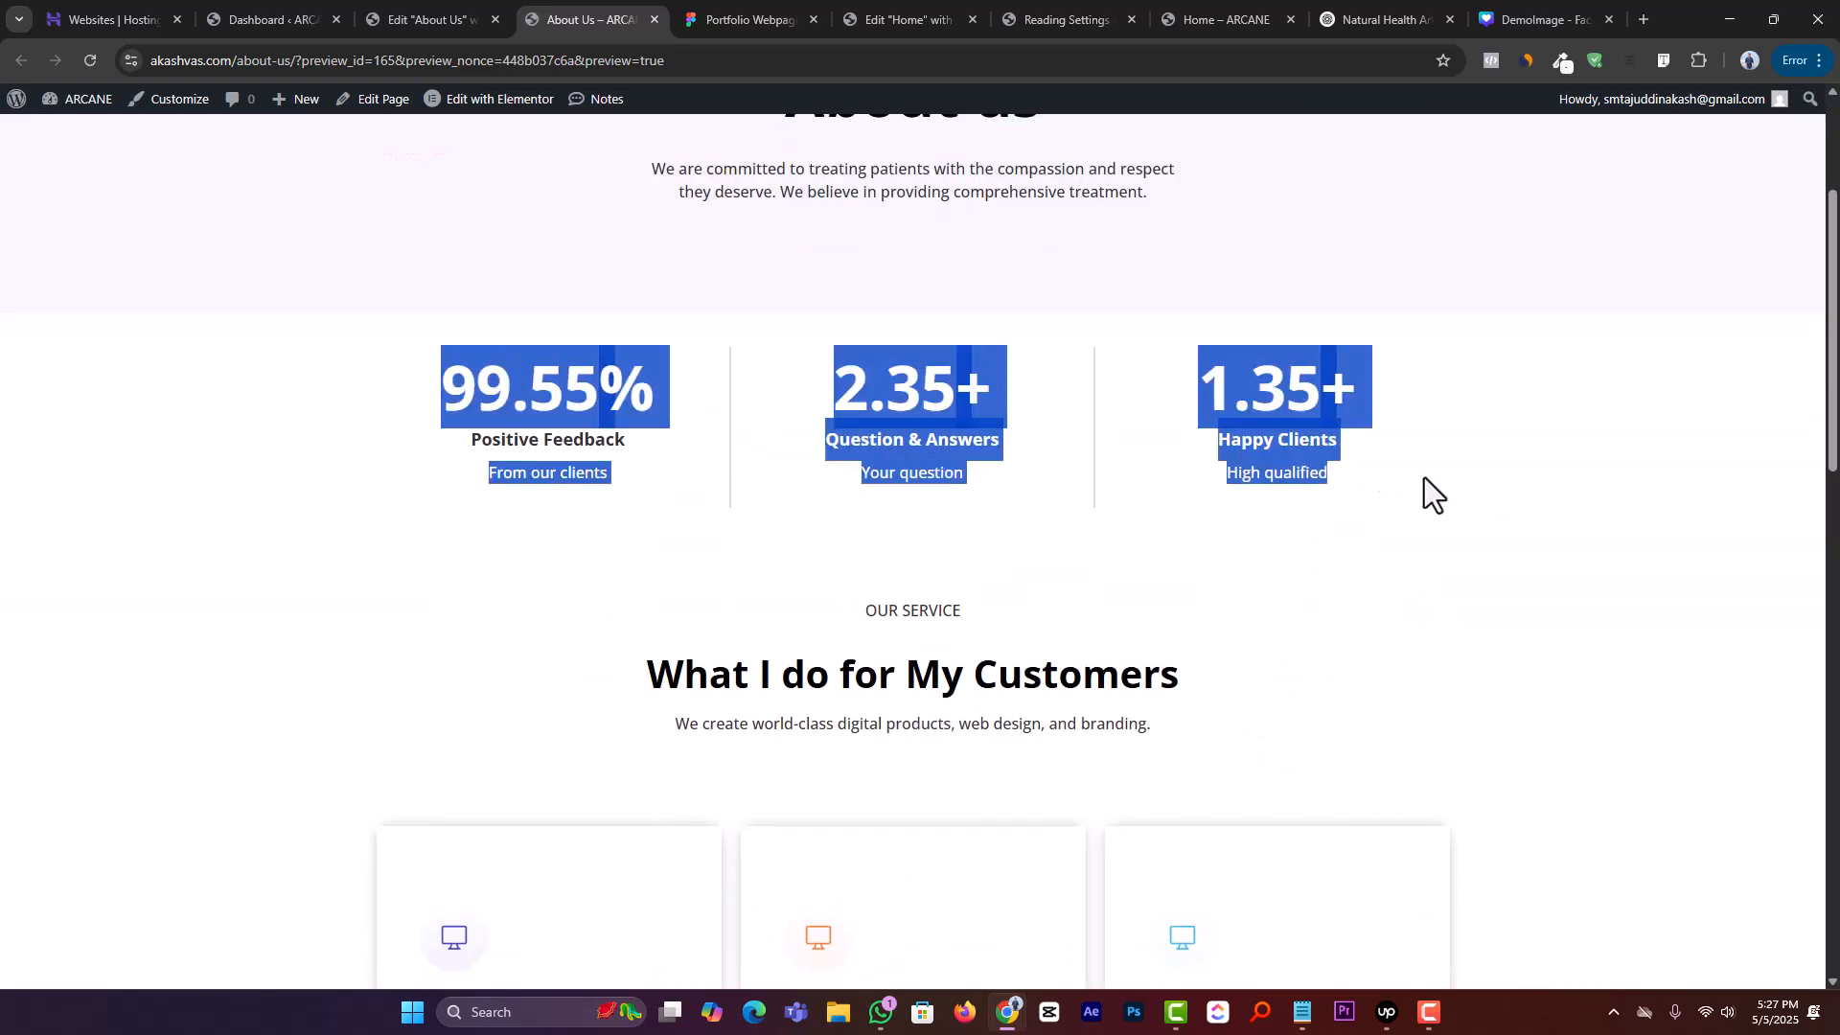
pyautogui.click(1424, 477)
pyautogui.moveTo(1550, 496); pyautogui.dragTo(410, 489)
pyautogui.click(410, 489)
pyautogui.scroll(-2, 594, 514)
pyautogui.scroll(-2, 748, 472)
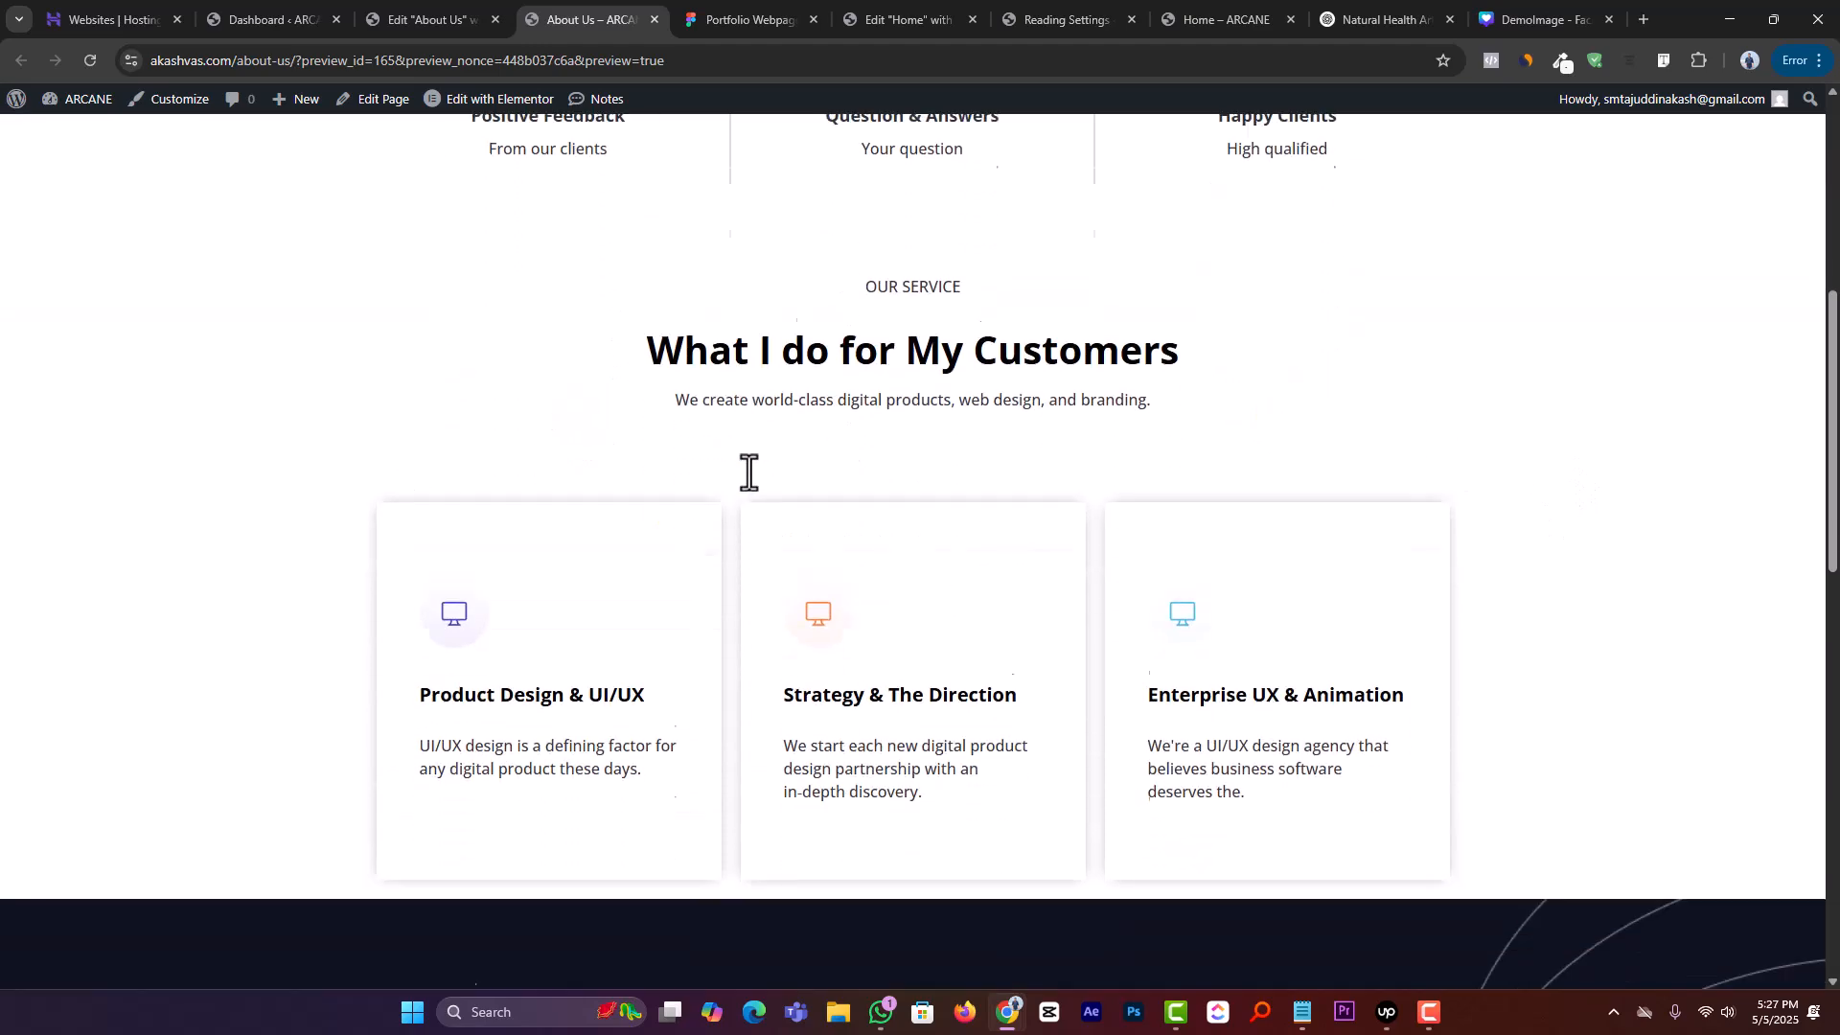
pyautogui.scroll(-3, 889, 563)
pyautogui.scroll(-8, 889, 564)
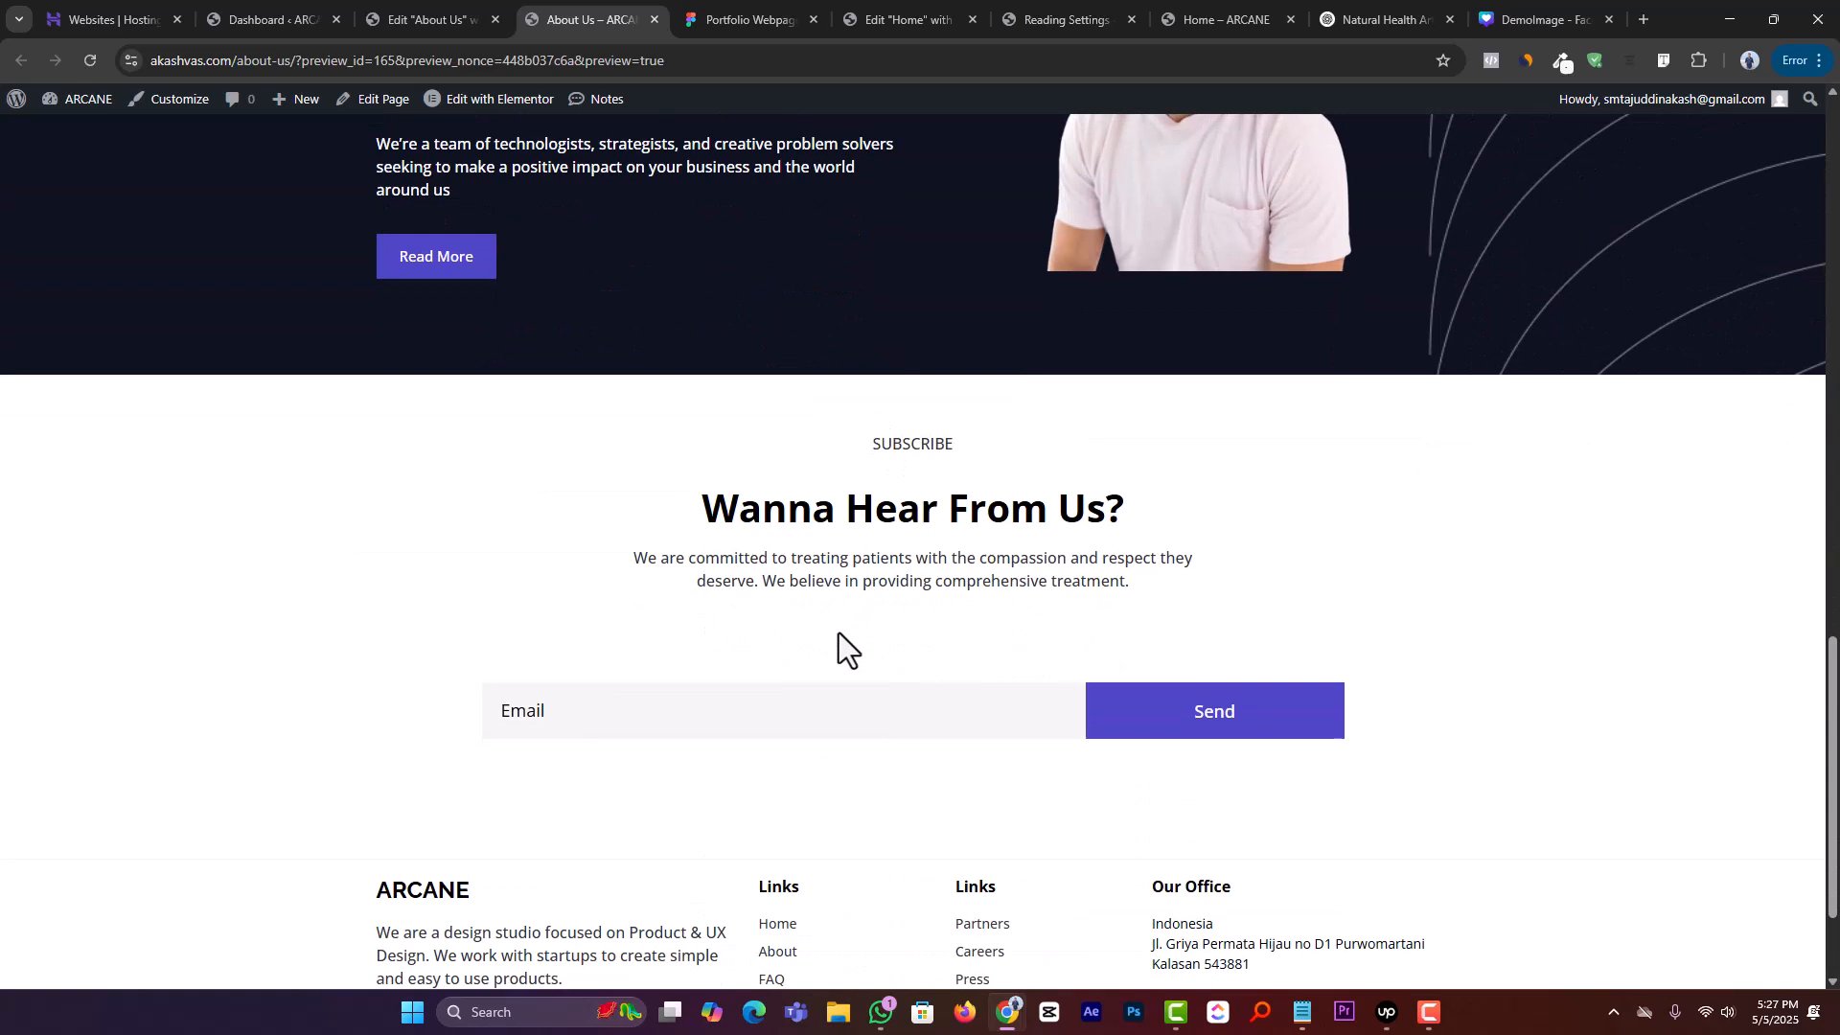
# Check the subscribe form's Email field and the footer in the About Us preview
pyautogui.click(780, 707)
pyautogui.click(779, 724)
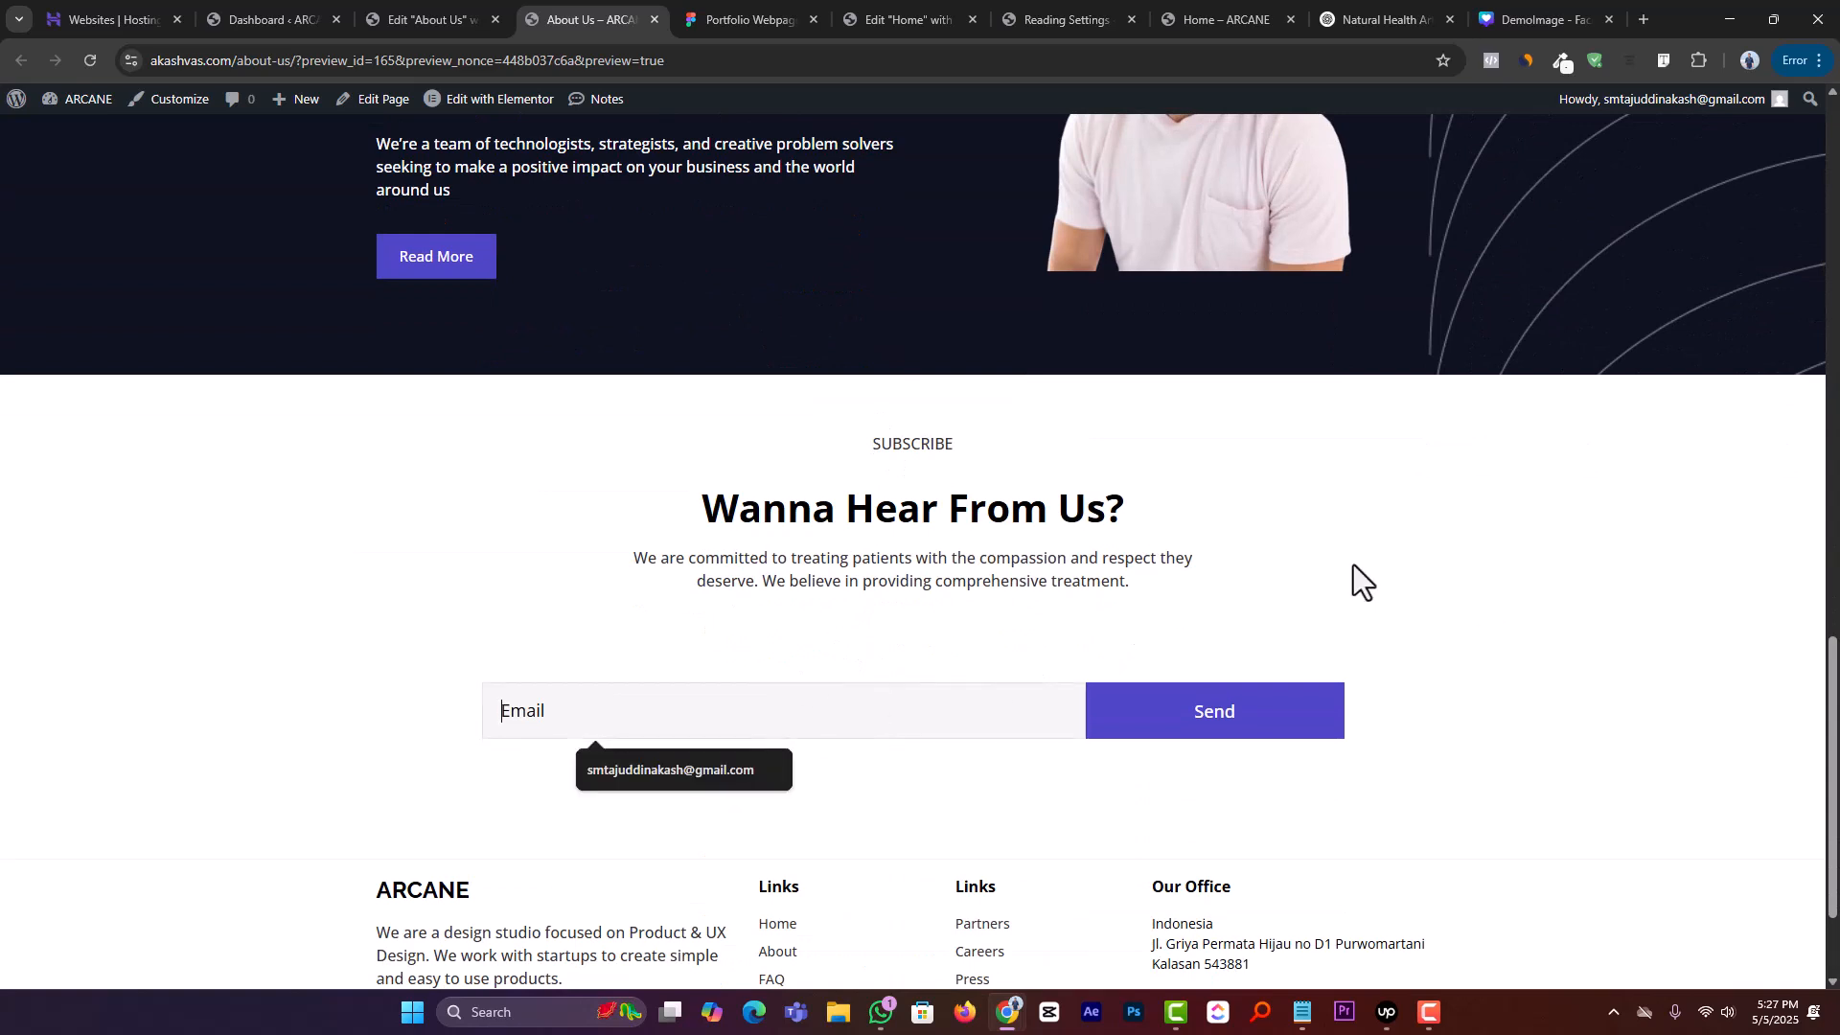
pyautogui.click(1356, 565)
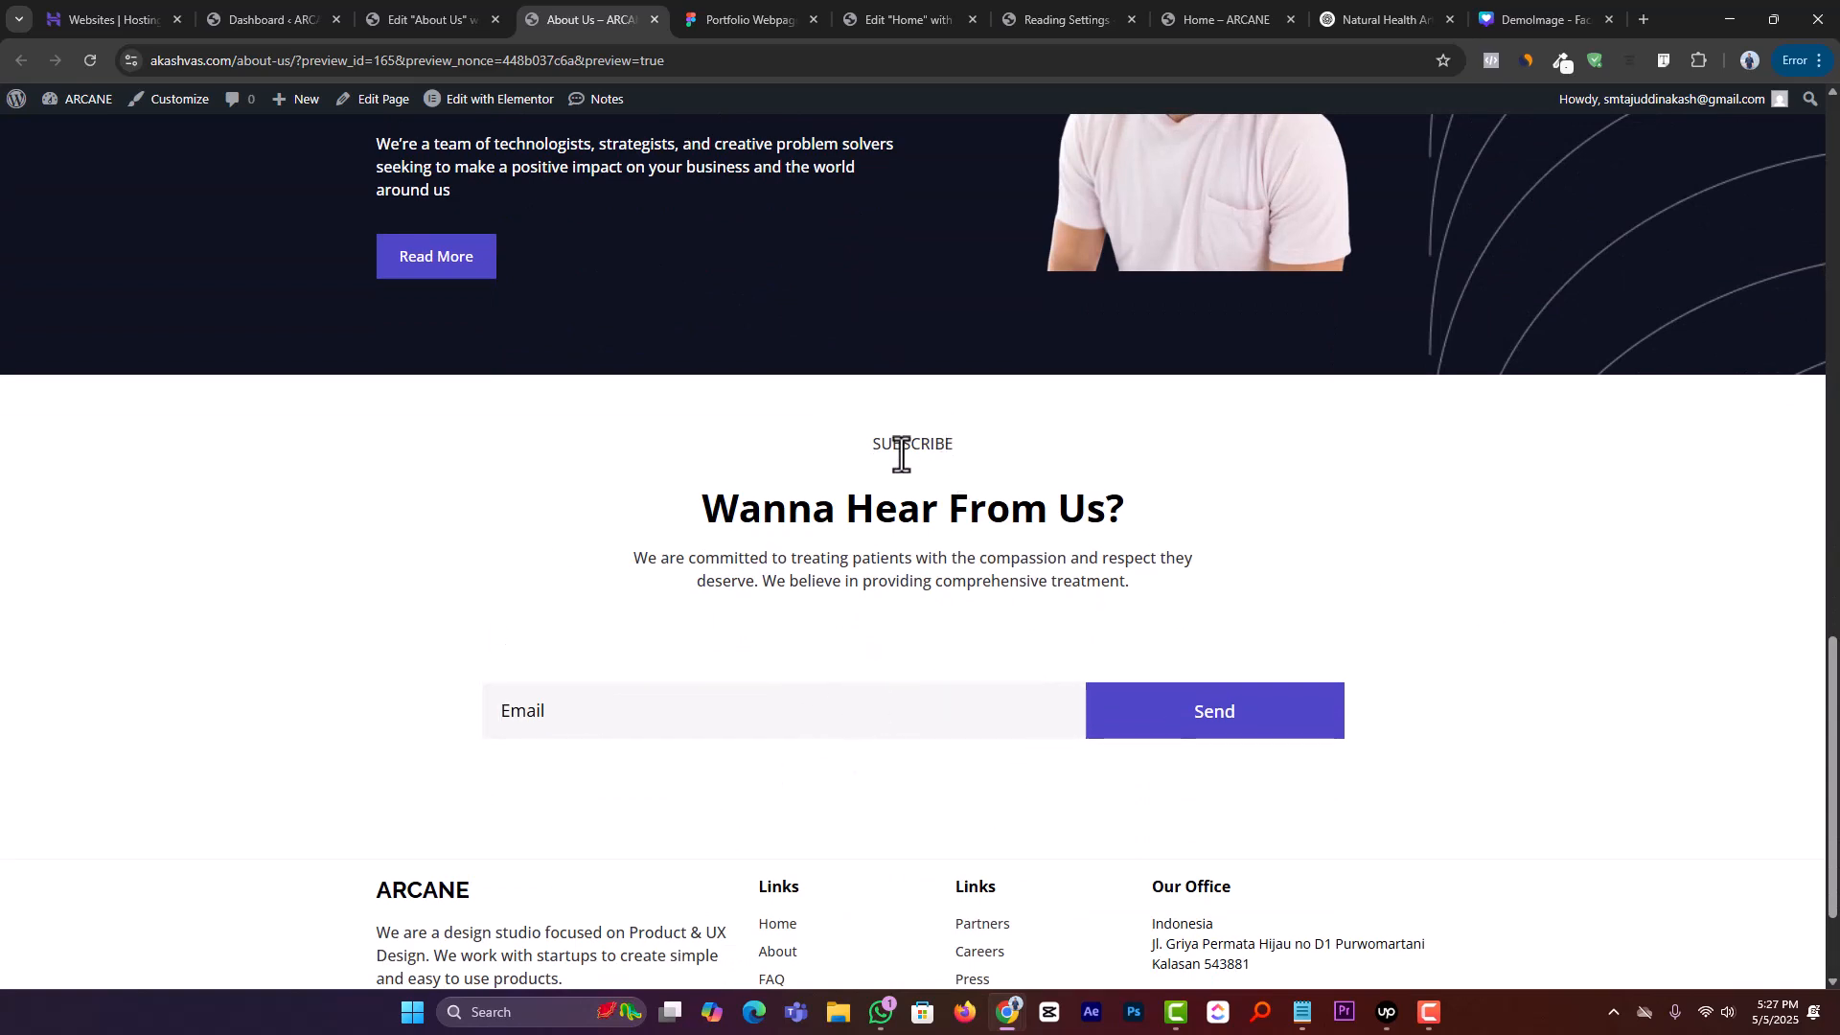
pyautogui.scroll(-2, 696, 658)
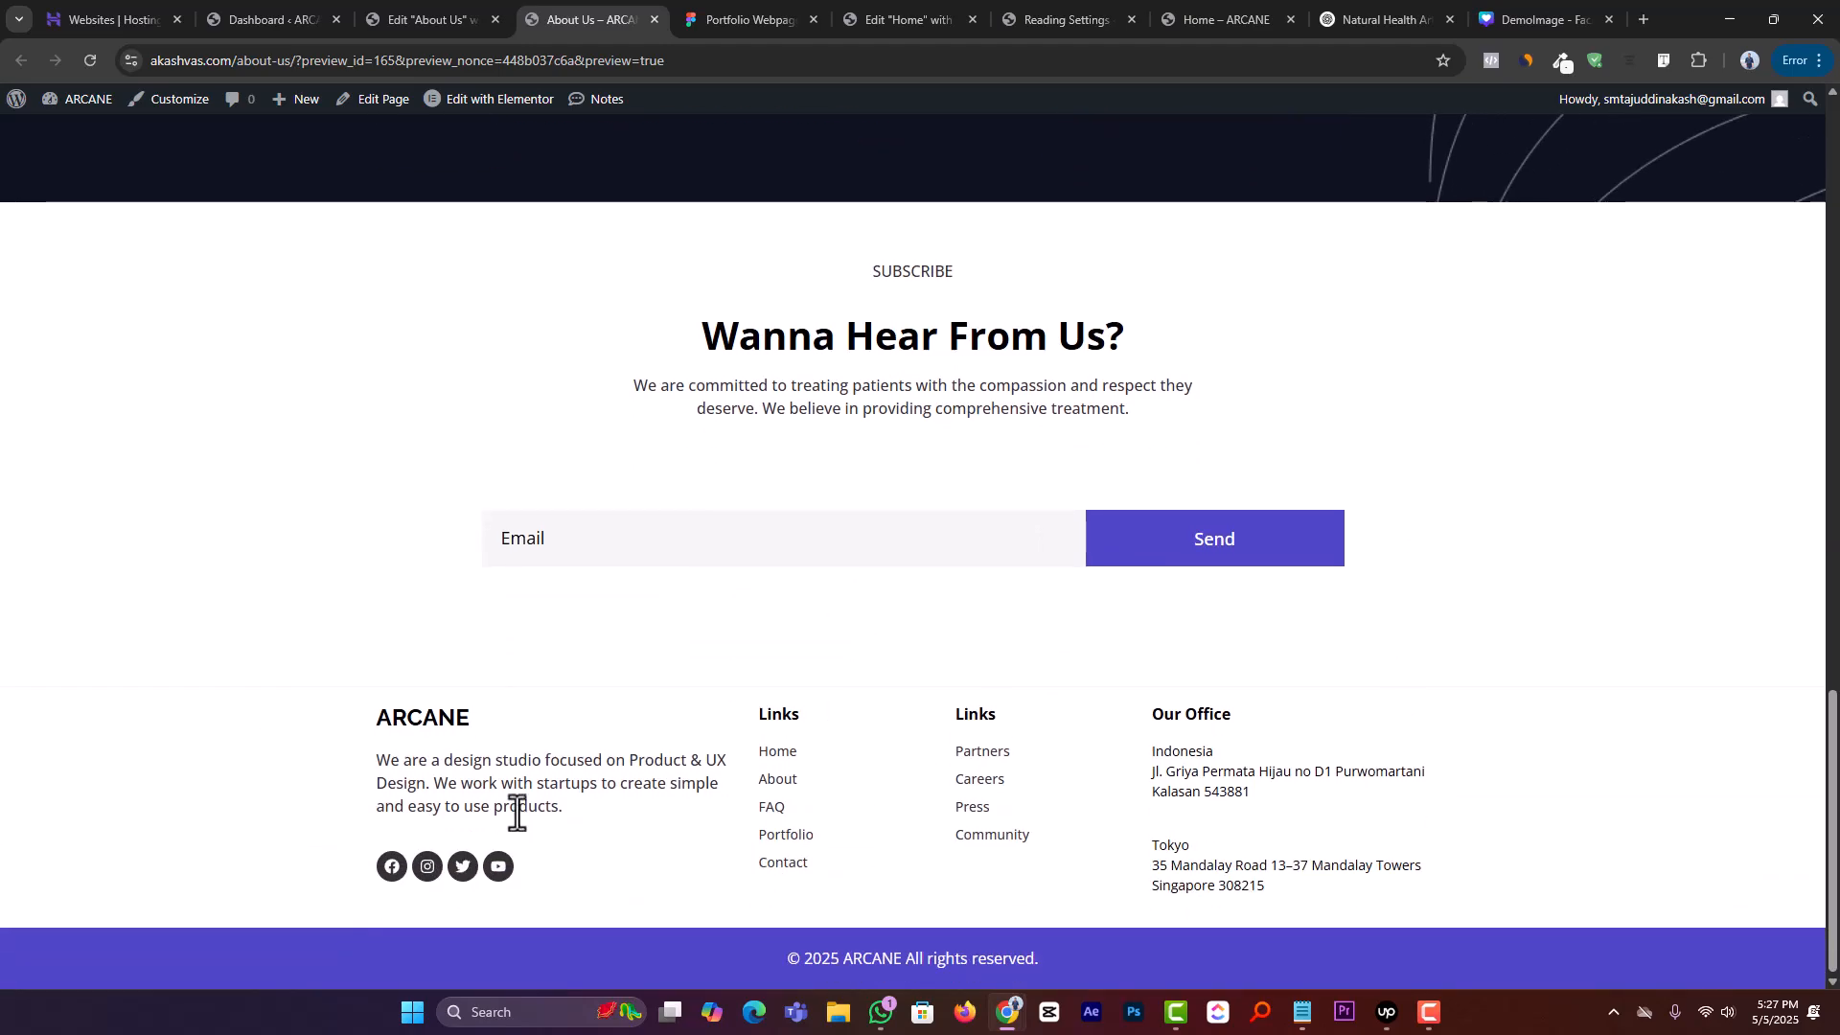
pyautogui.scroll(18, 729, 671)
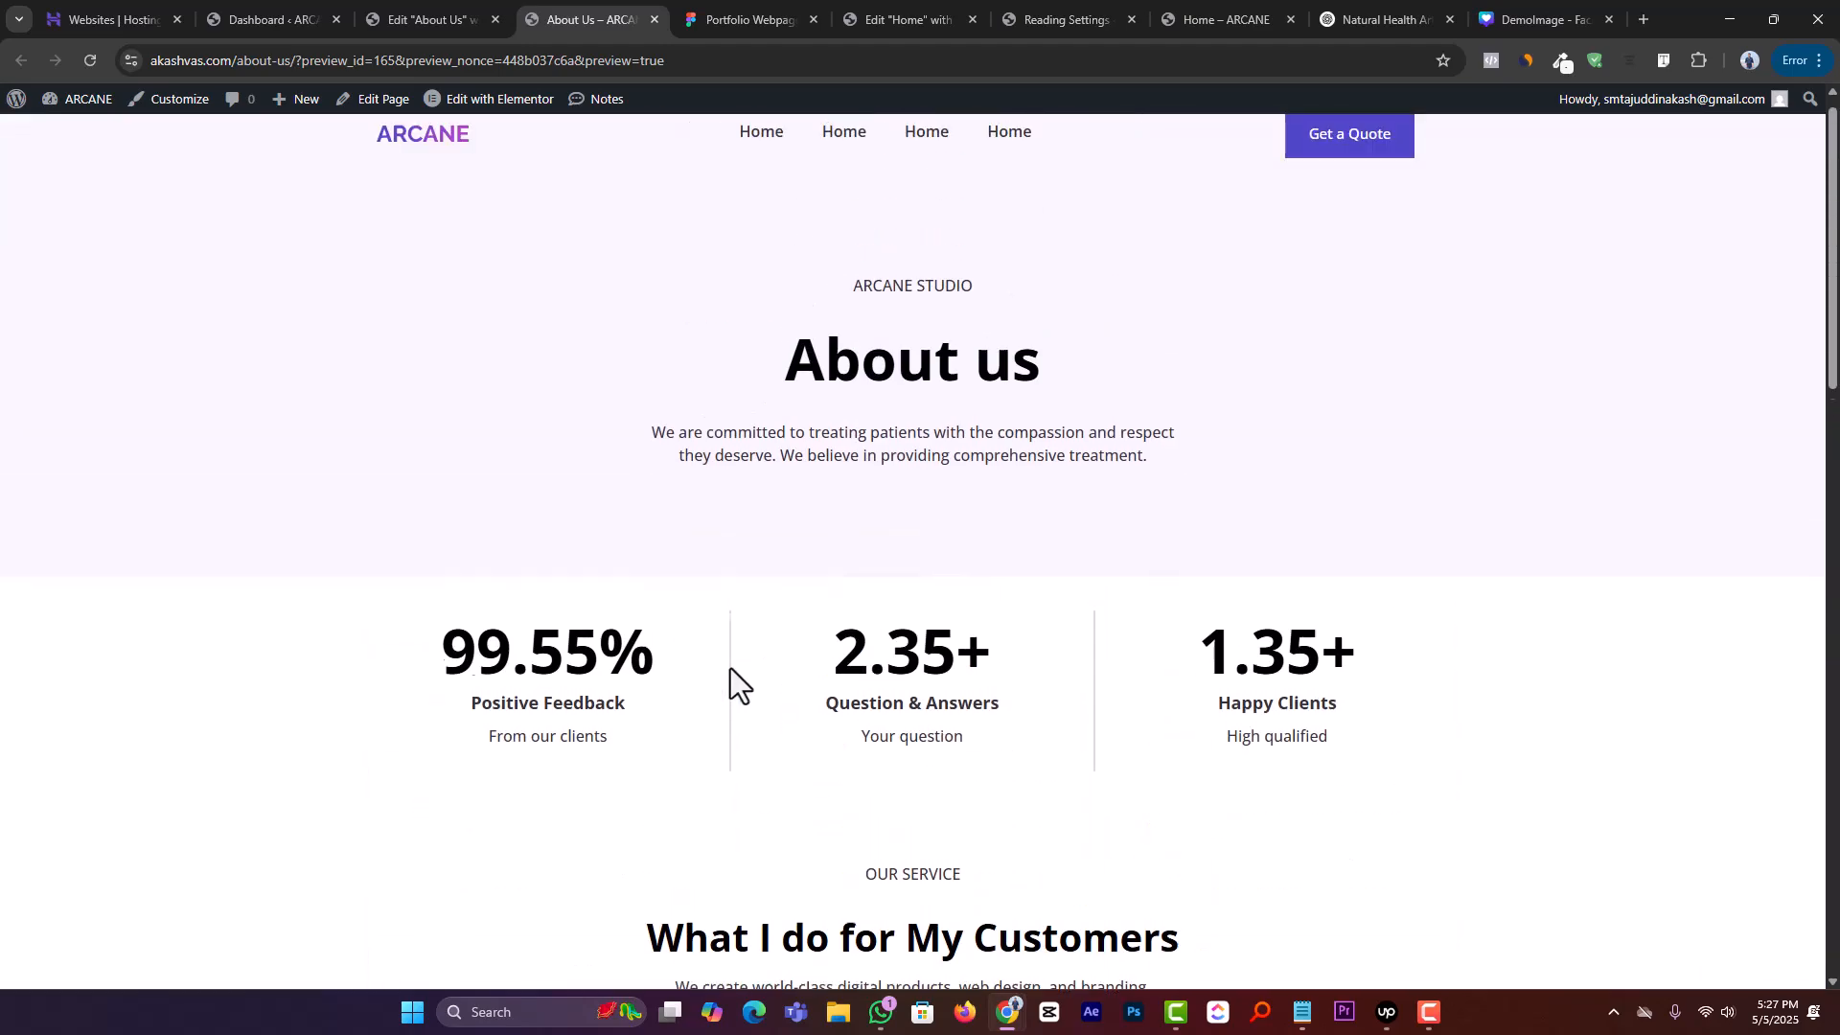
pyautogui.scroll(1, 730, 669)
# Add the About Us page to main Menu in WordPress and place it second, after the first Home item
pyautogui.click(244, 14)
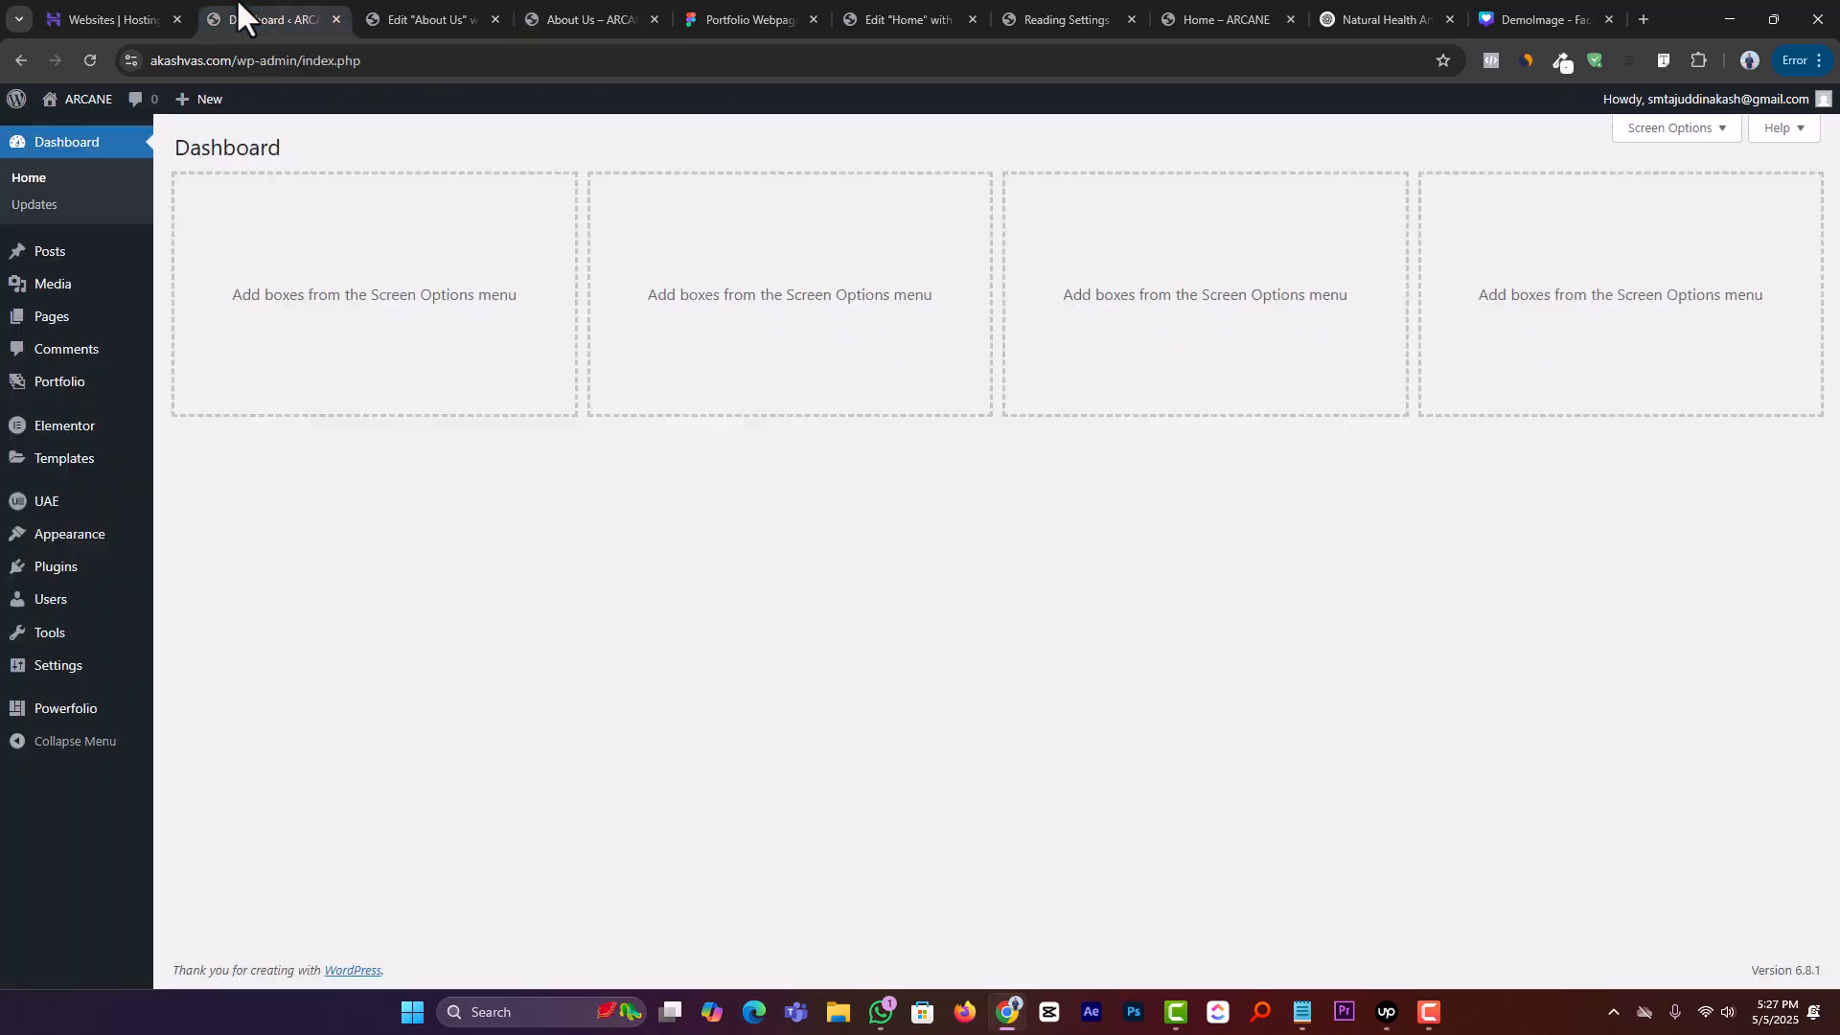
pyautogui.moveTo(139, 565)
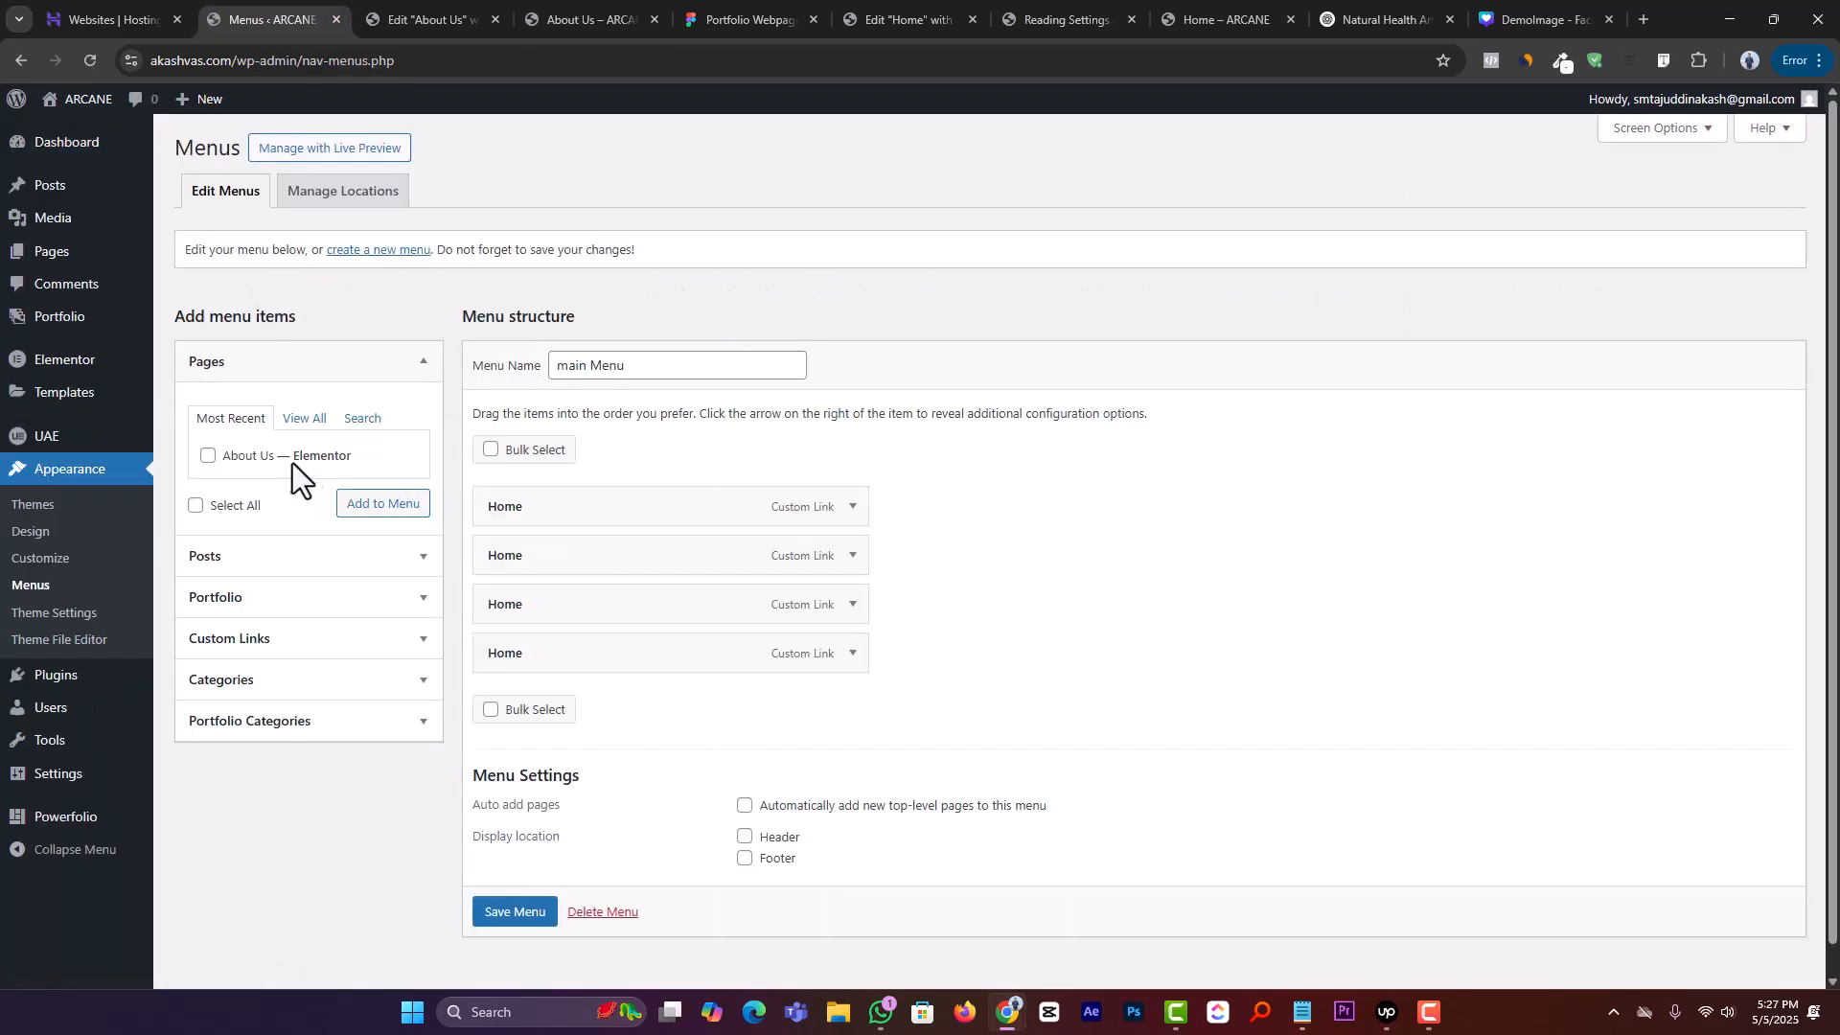
pyautogui.click(280, 456)
pyautogui.click(364, 505)
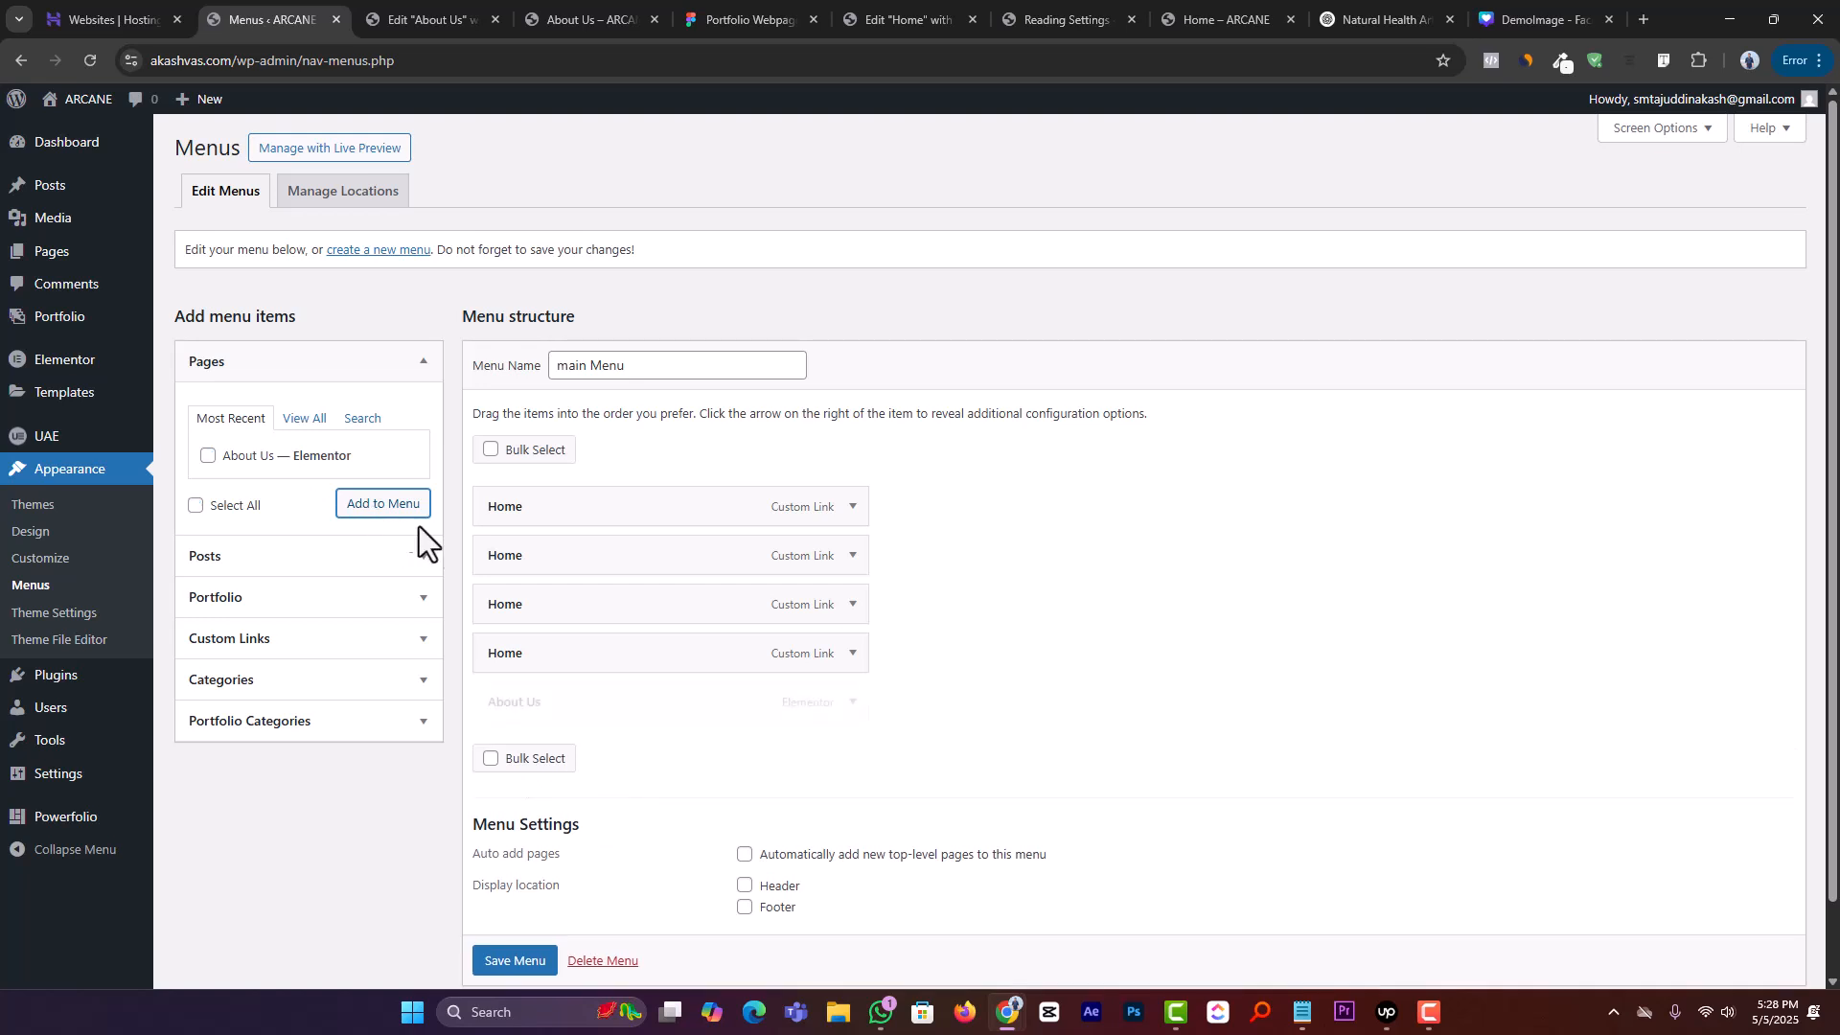
pyautogui.moveTo(515, 702); pyautogui.dragTo(532, 556)
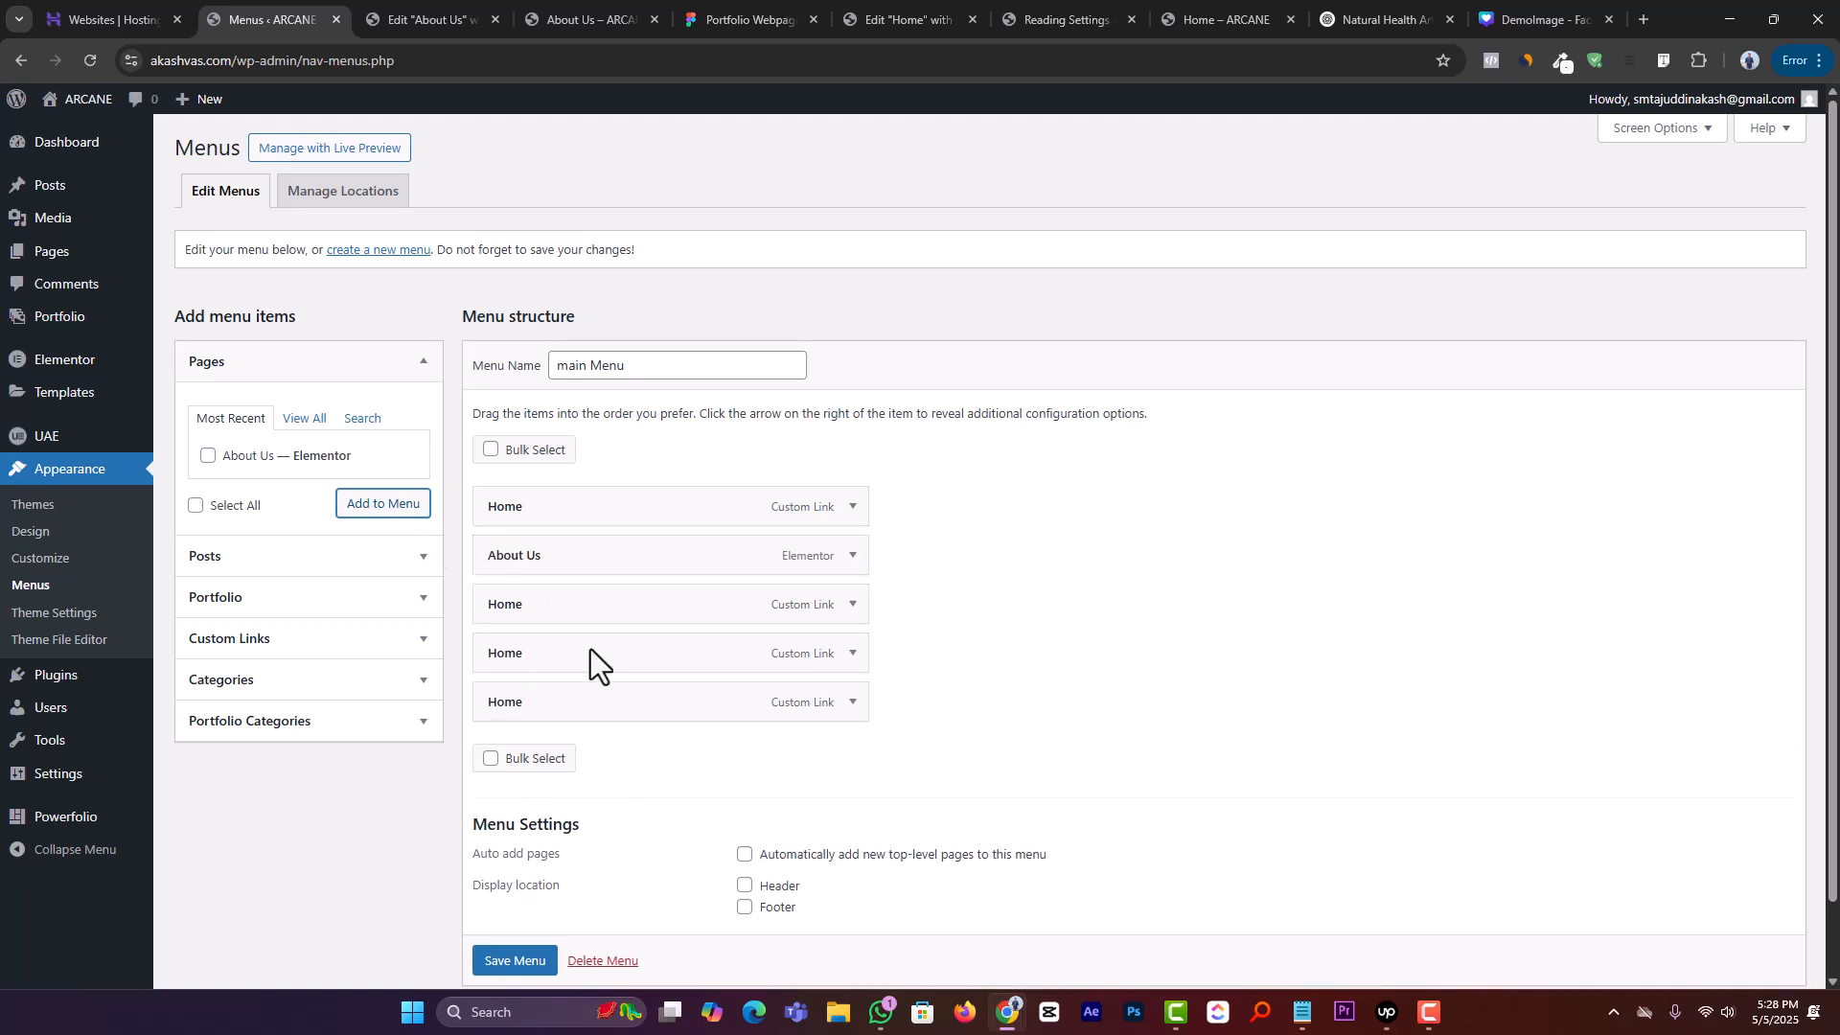
# Remove the last Home item from main Menu and save the menu
pyautogui.click(852, 701)
pyautogui.scroll(-2, 546, 818)
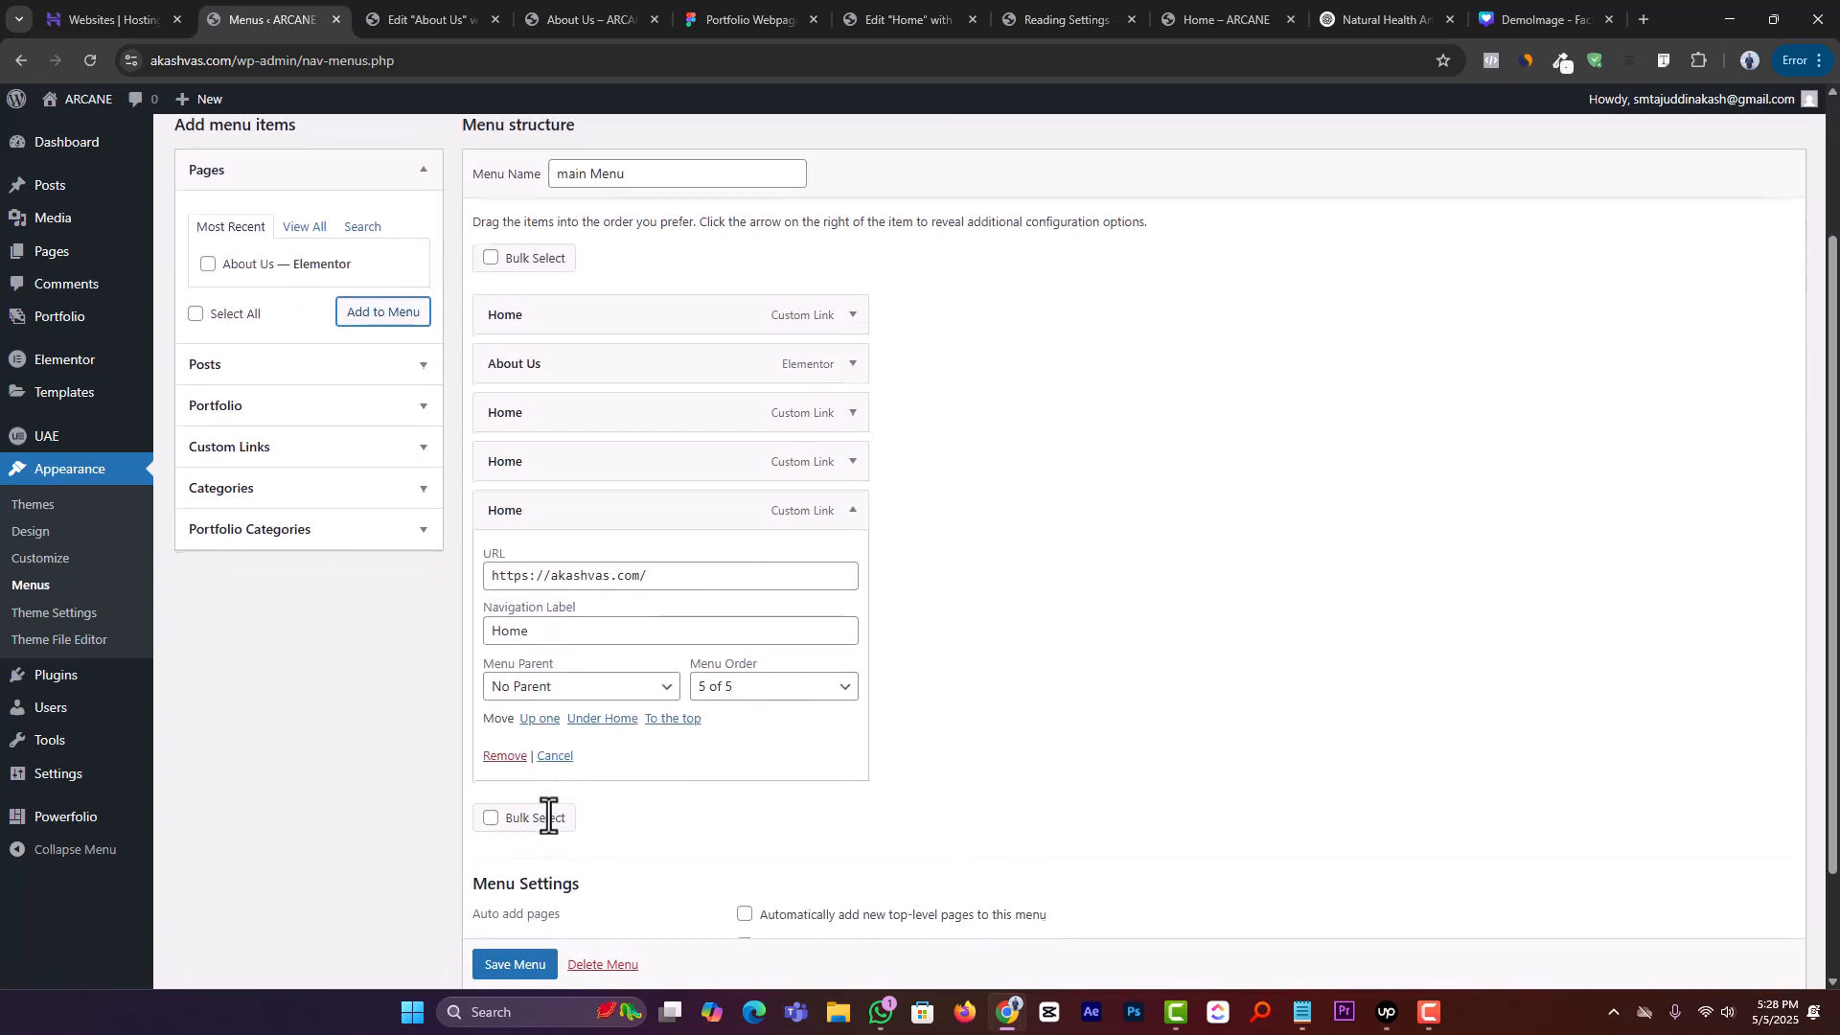
pyautogui.click(505, 758)
pyautogui.click(511, 881)
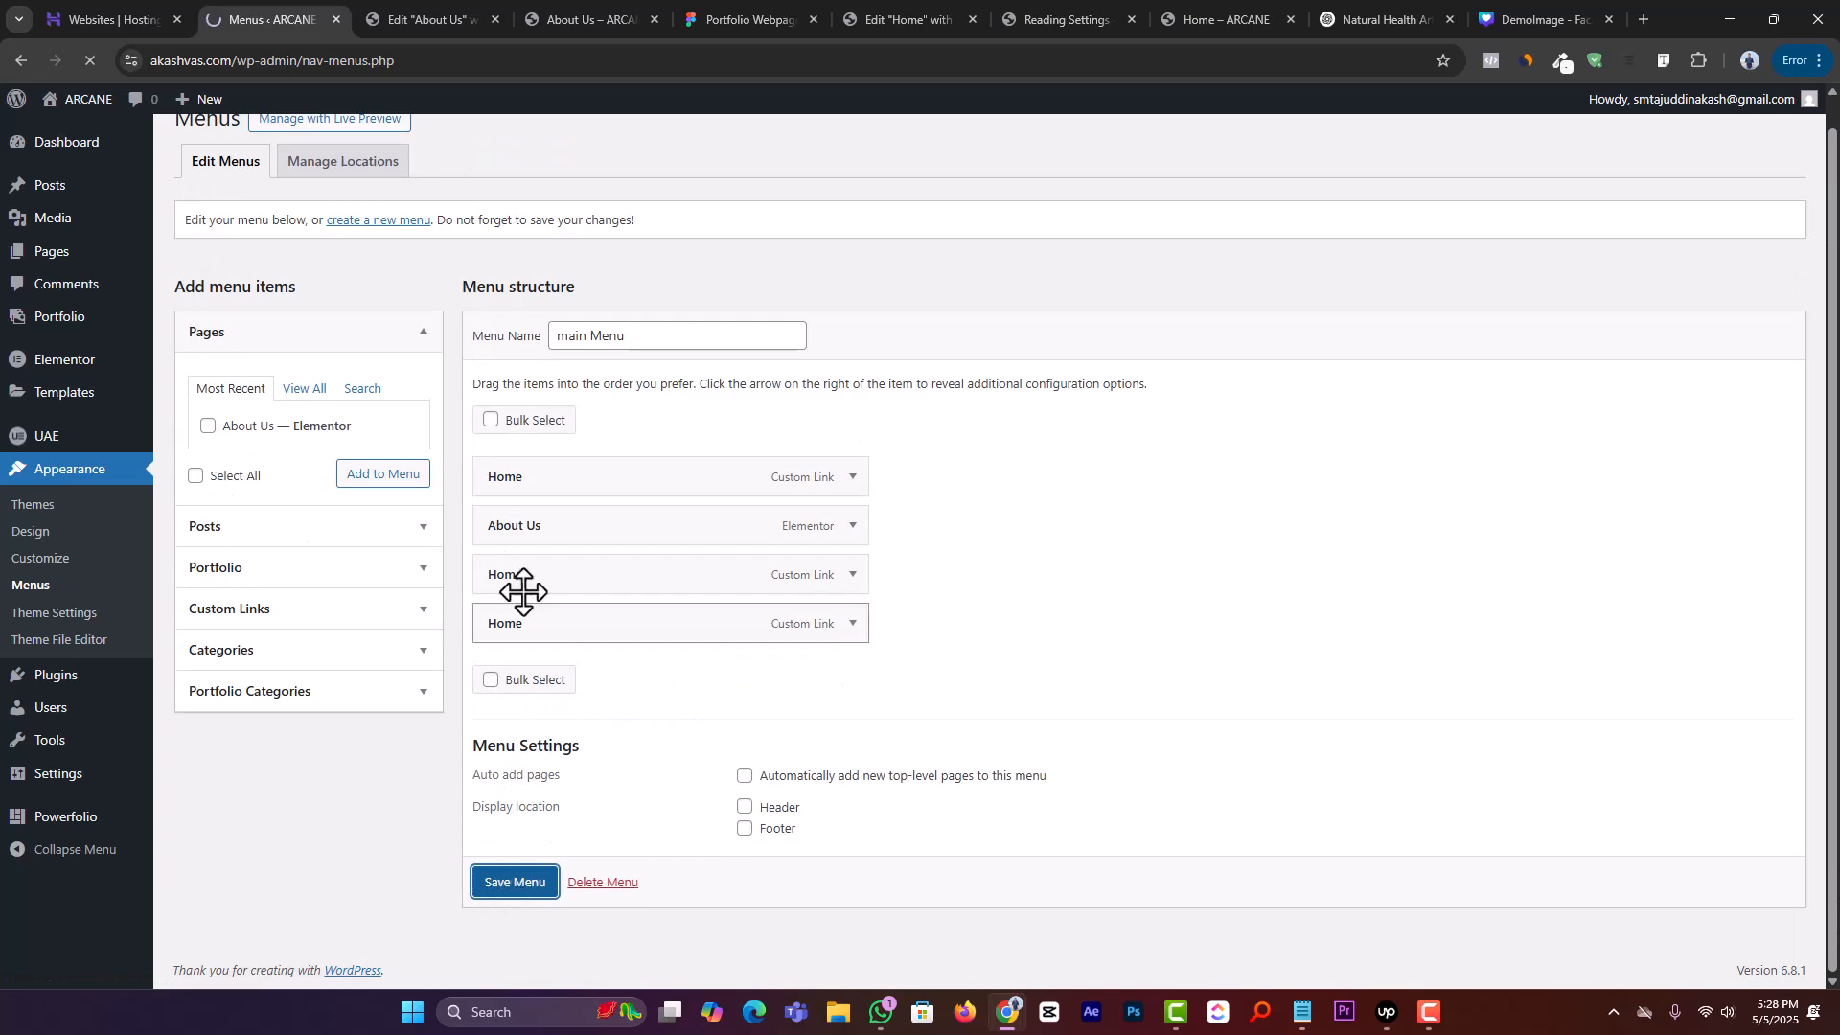
# Load the live home page at akashvas.com and review its navigation menu, page sections and footer
pyautogui.click(578, 8)
pyautogui.click(720, 57)
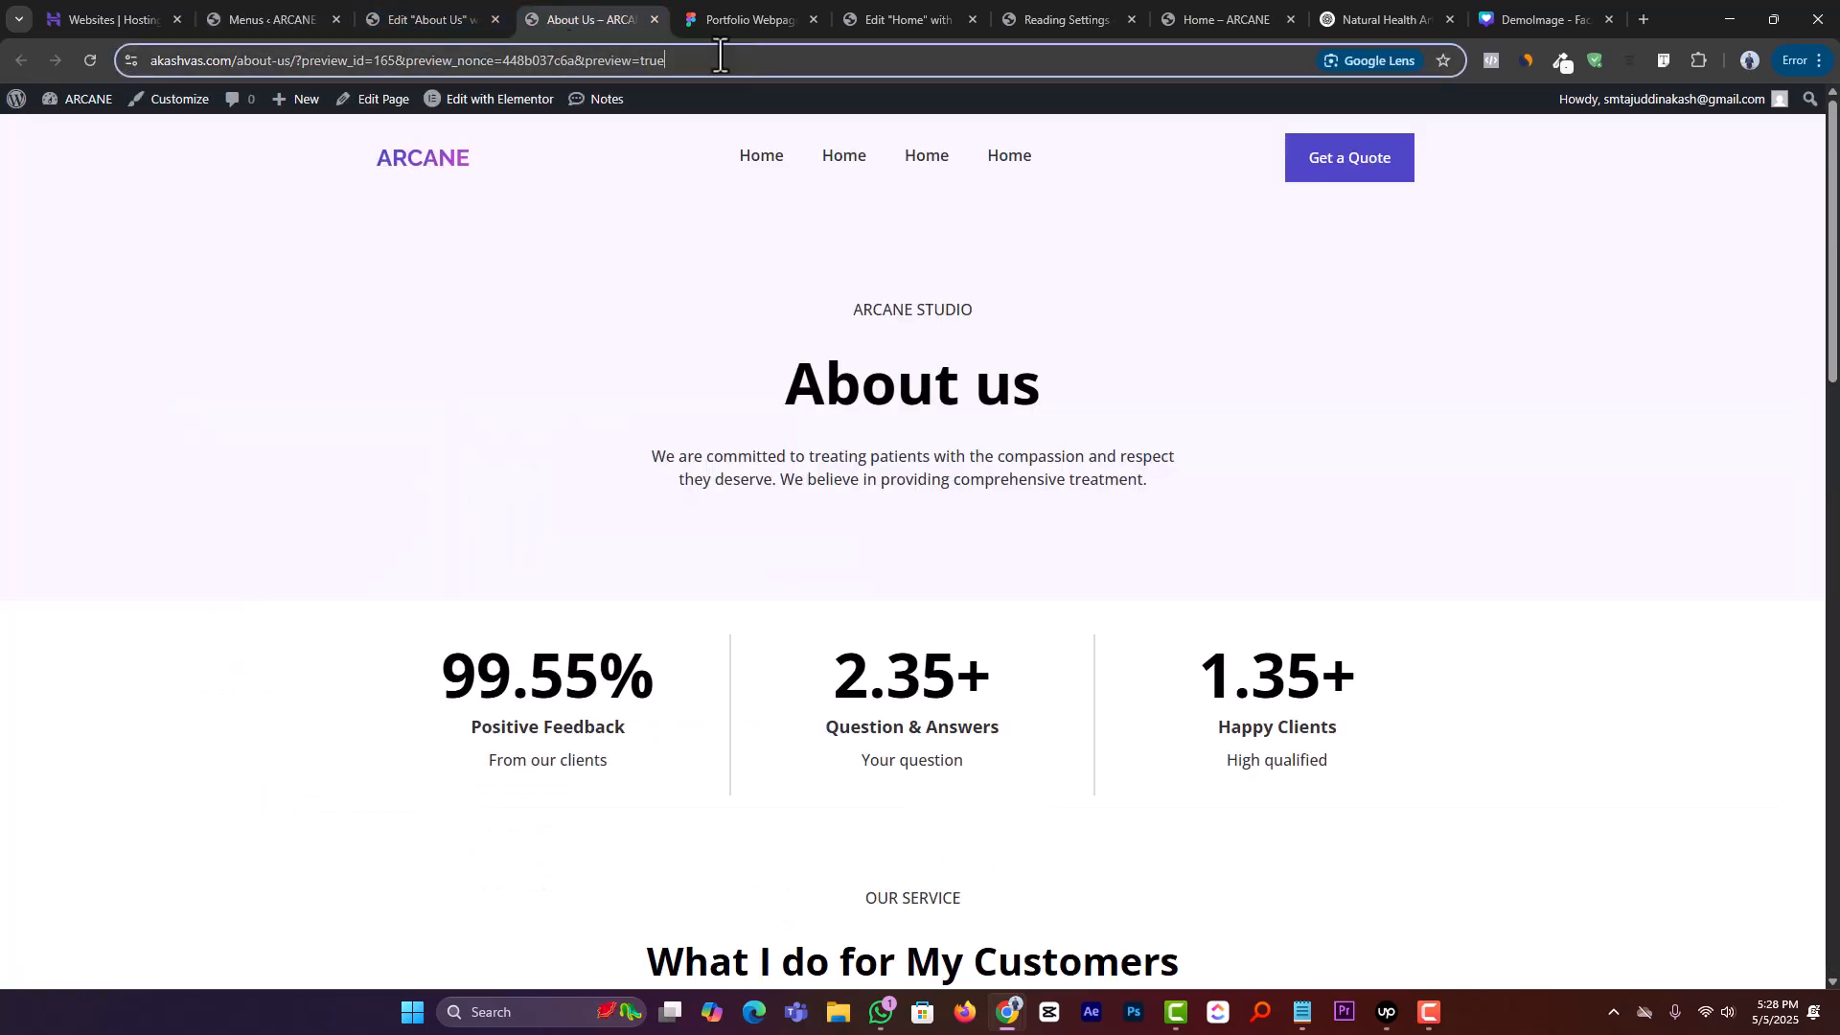
pyautogui.moveTo(720, 57); pyautogui.dragTo(234, 60)
pyautogui.press('BackSpace')
pyautogui.press('Return')
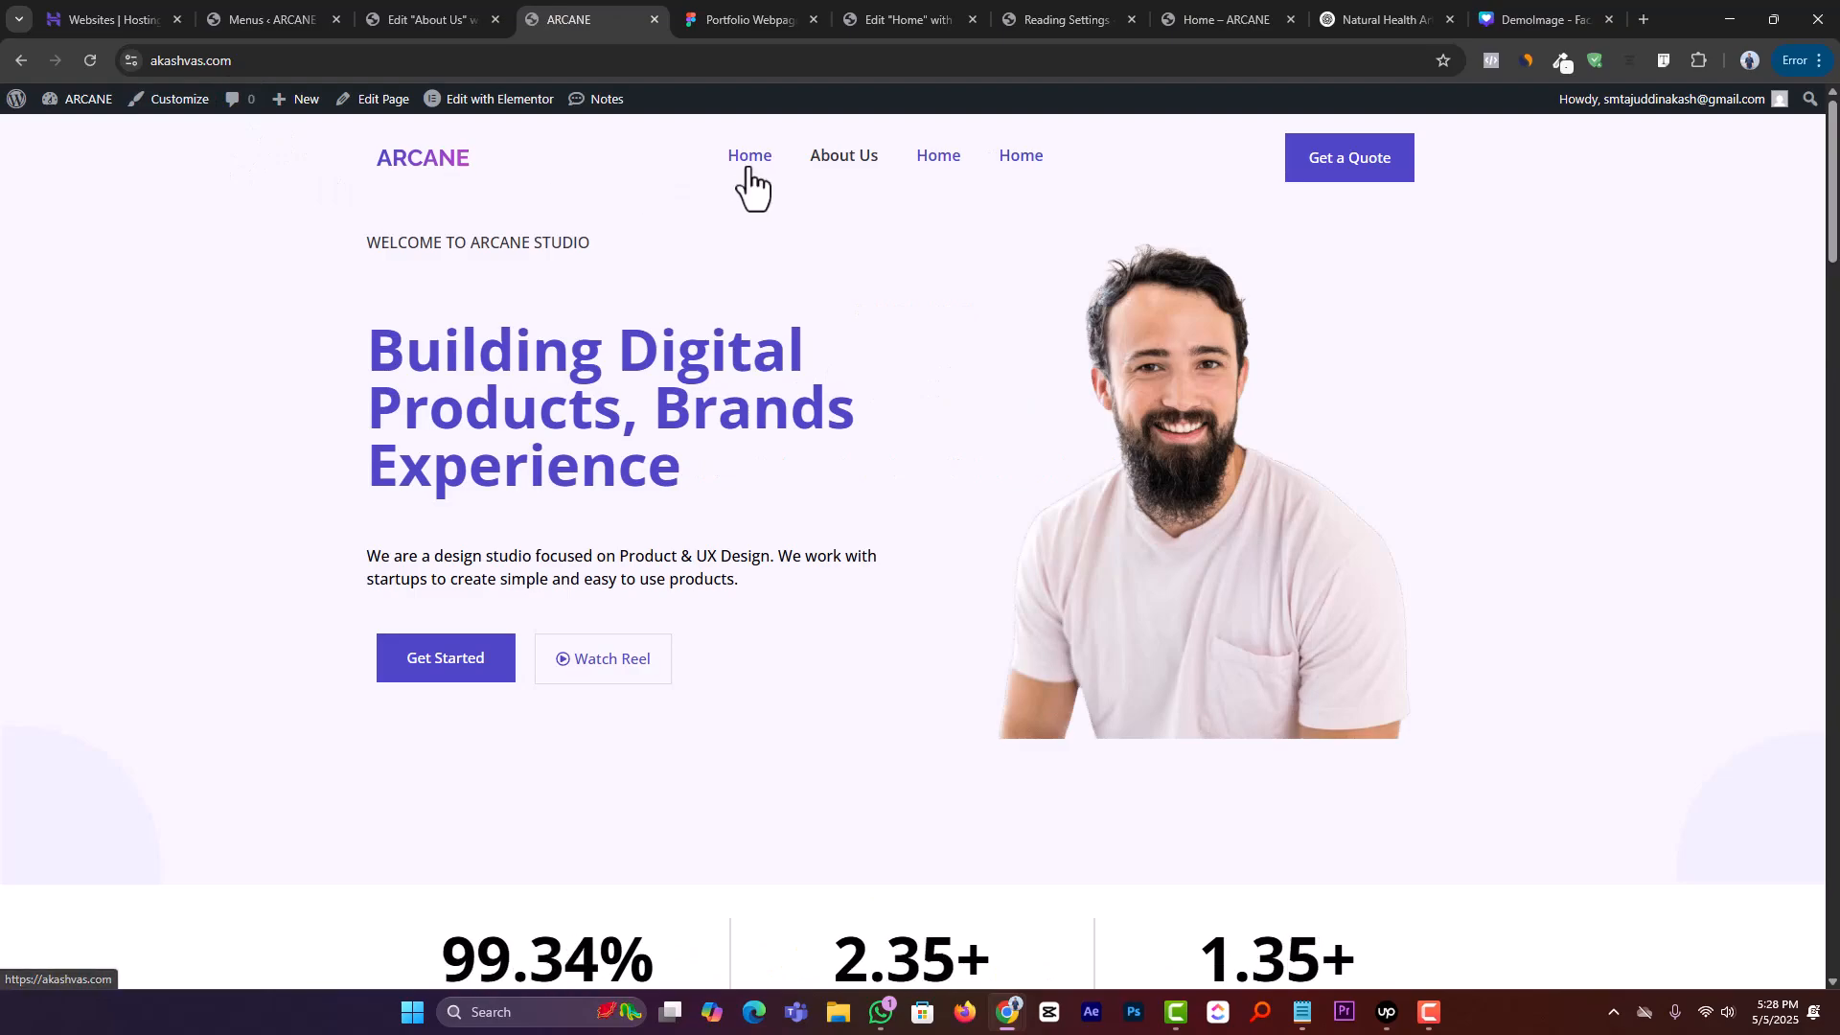
pyautogui.scroll(-15, 724, 316)
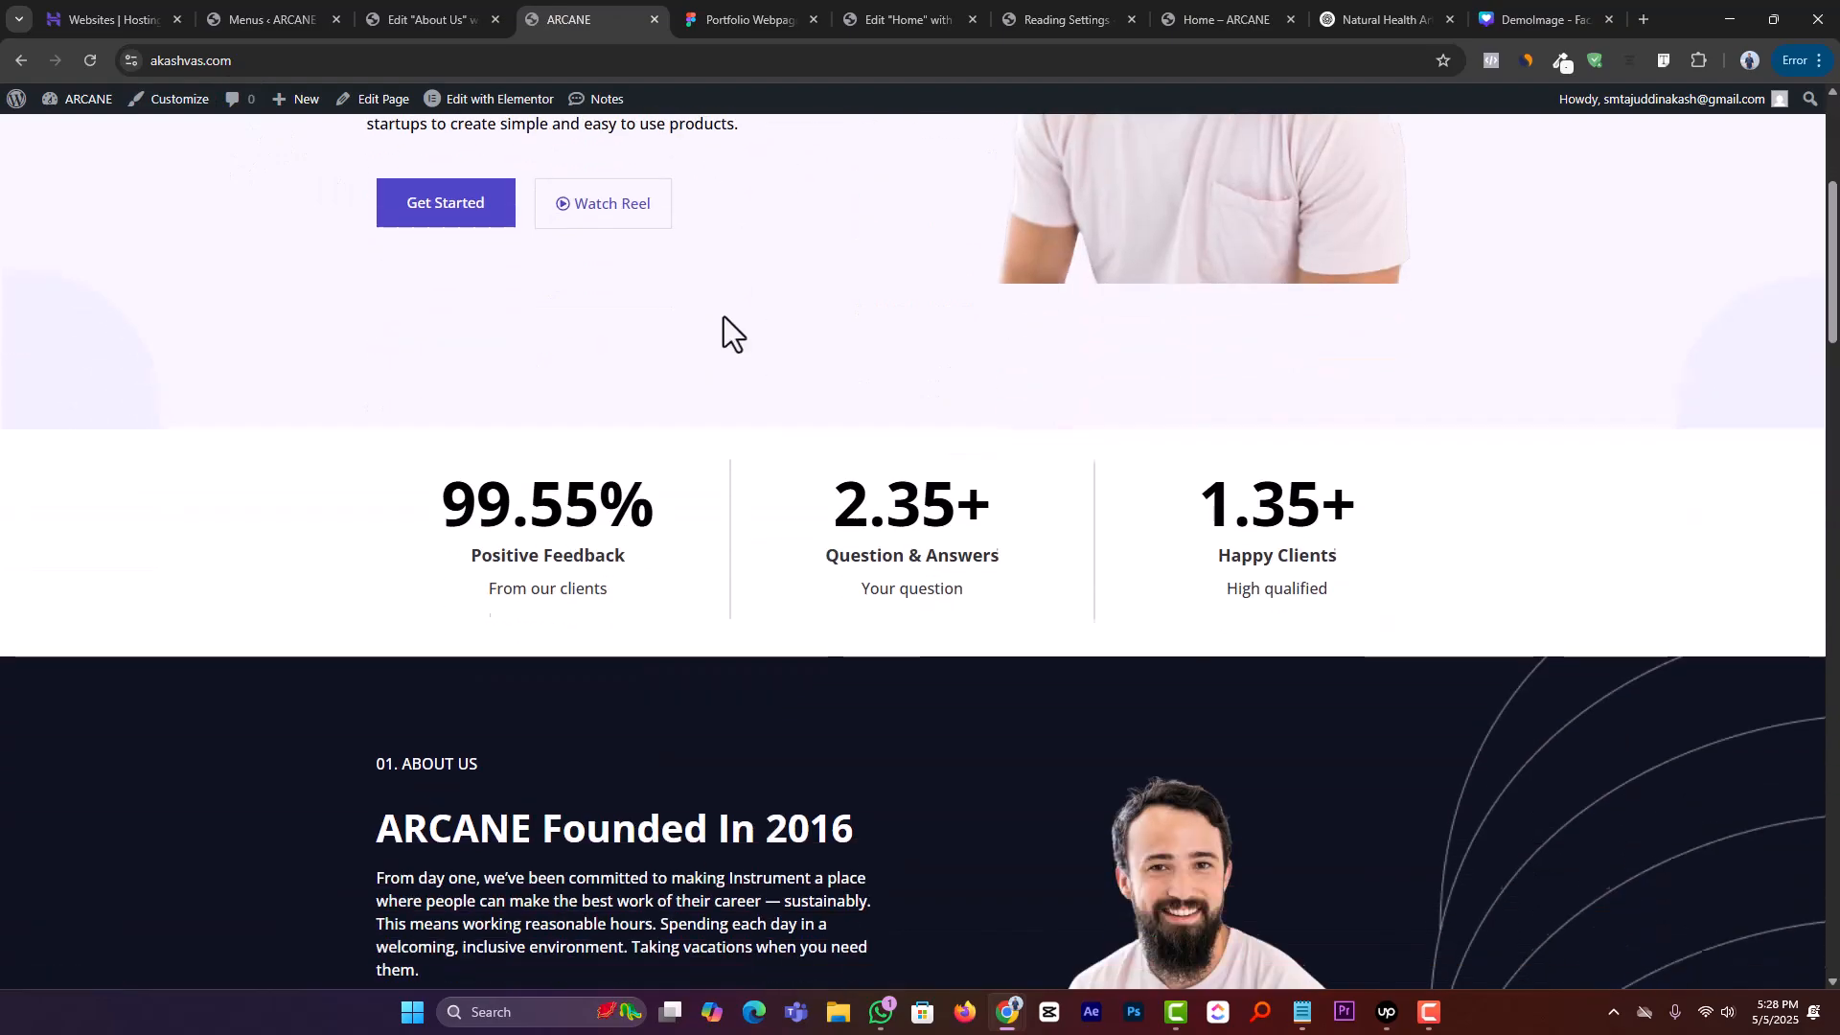
pyautogui.scroll(-15, 724, 316)
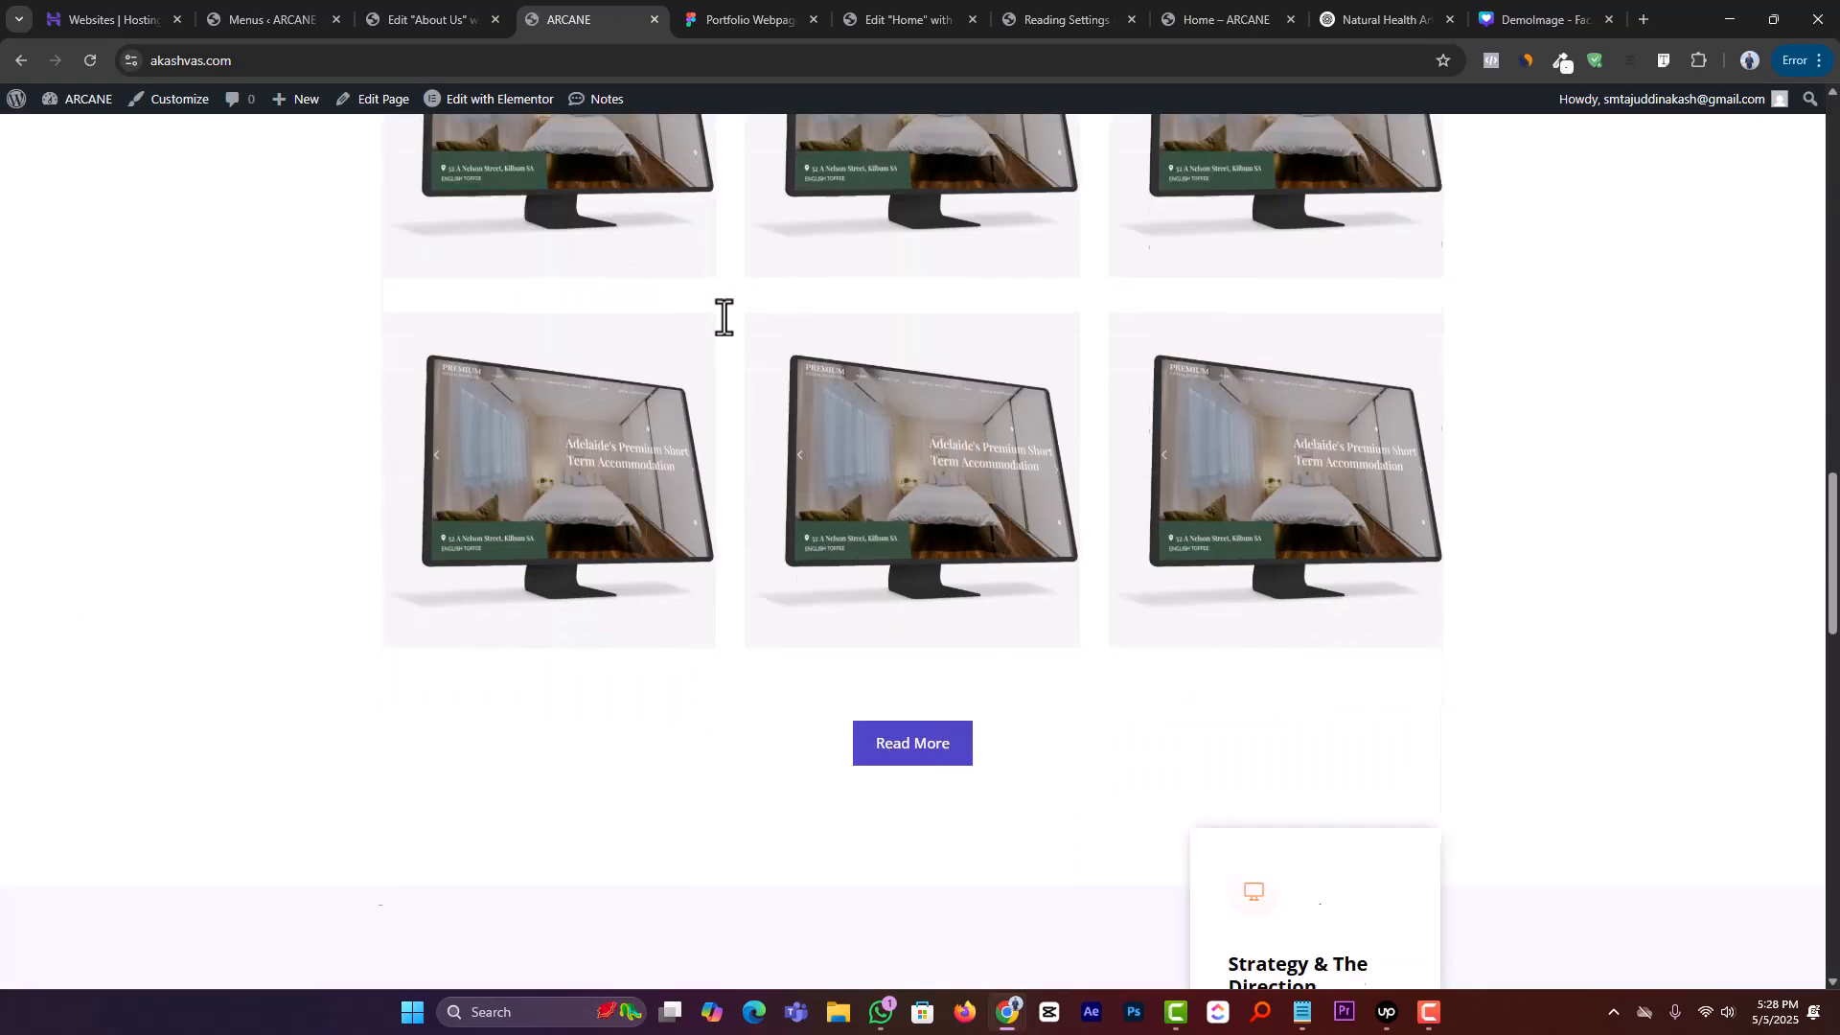
pyautogui.scroll(12, 724, 311)
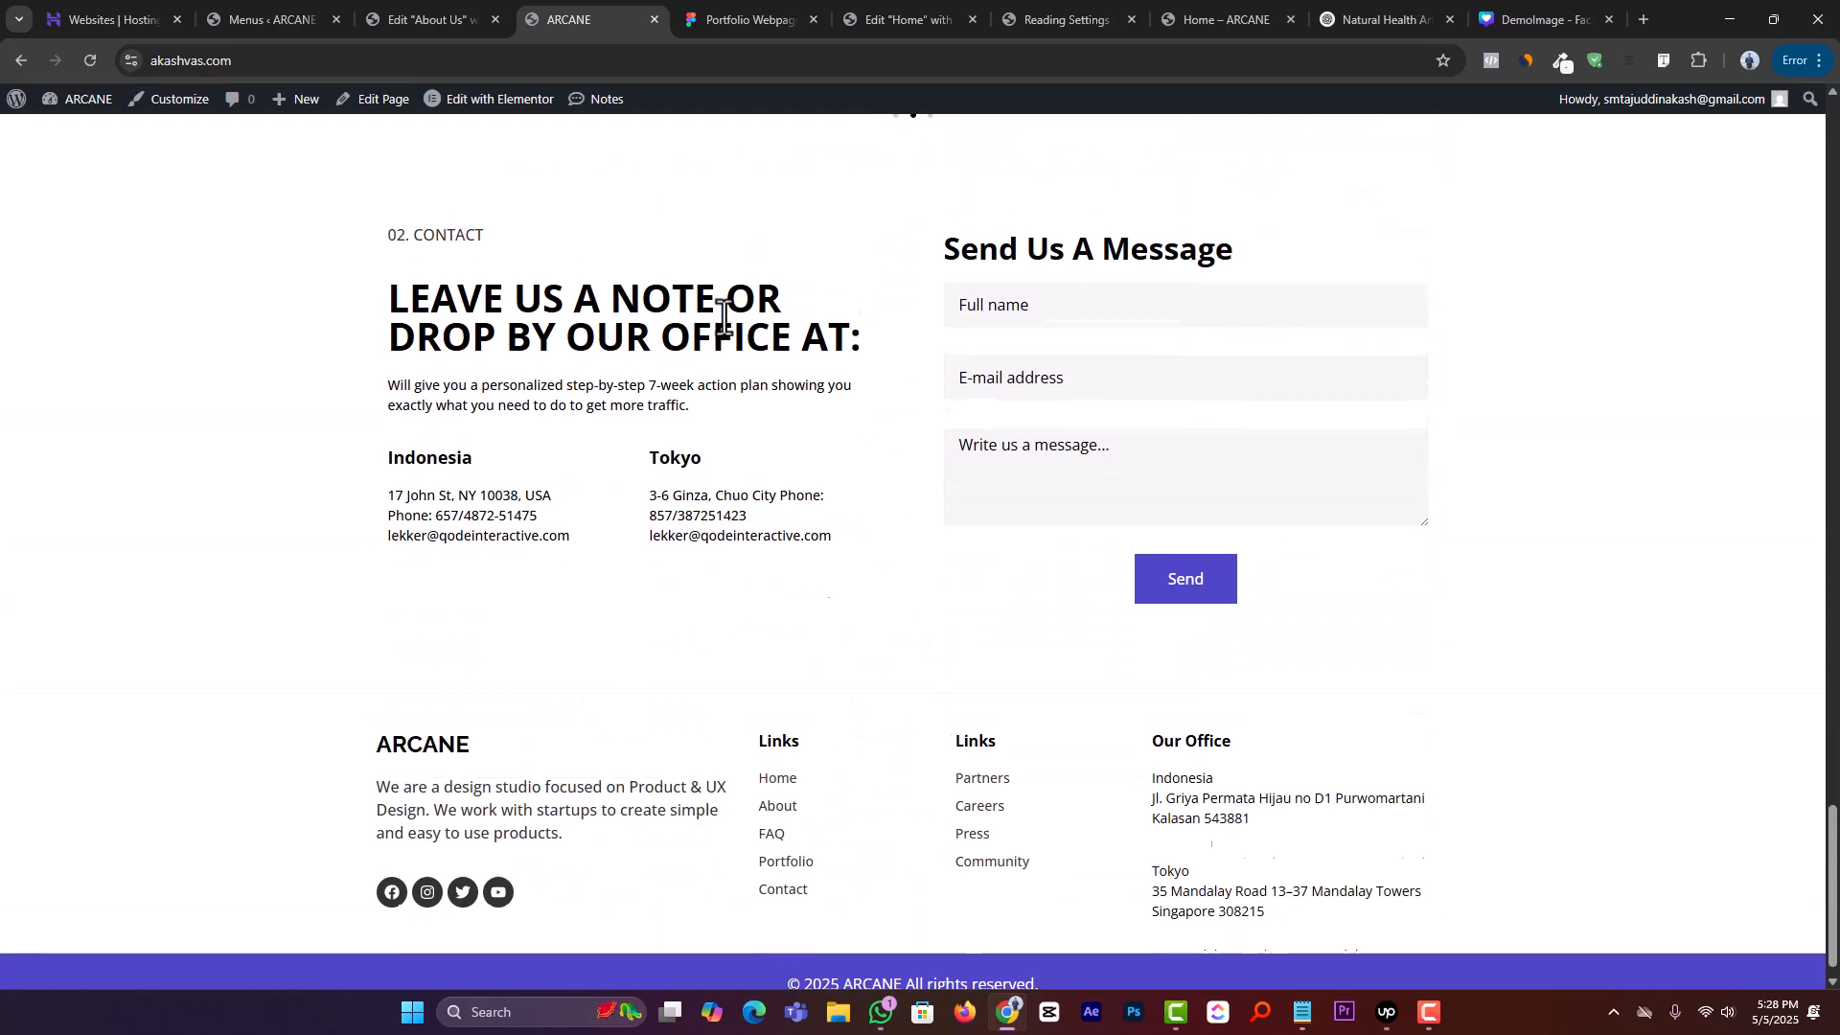
pyautogui.scroll(12, 724, 316)
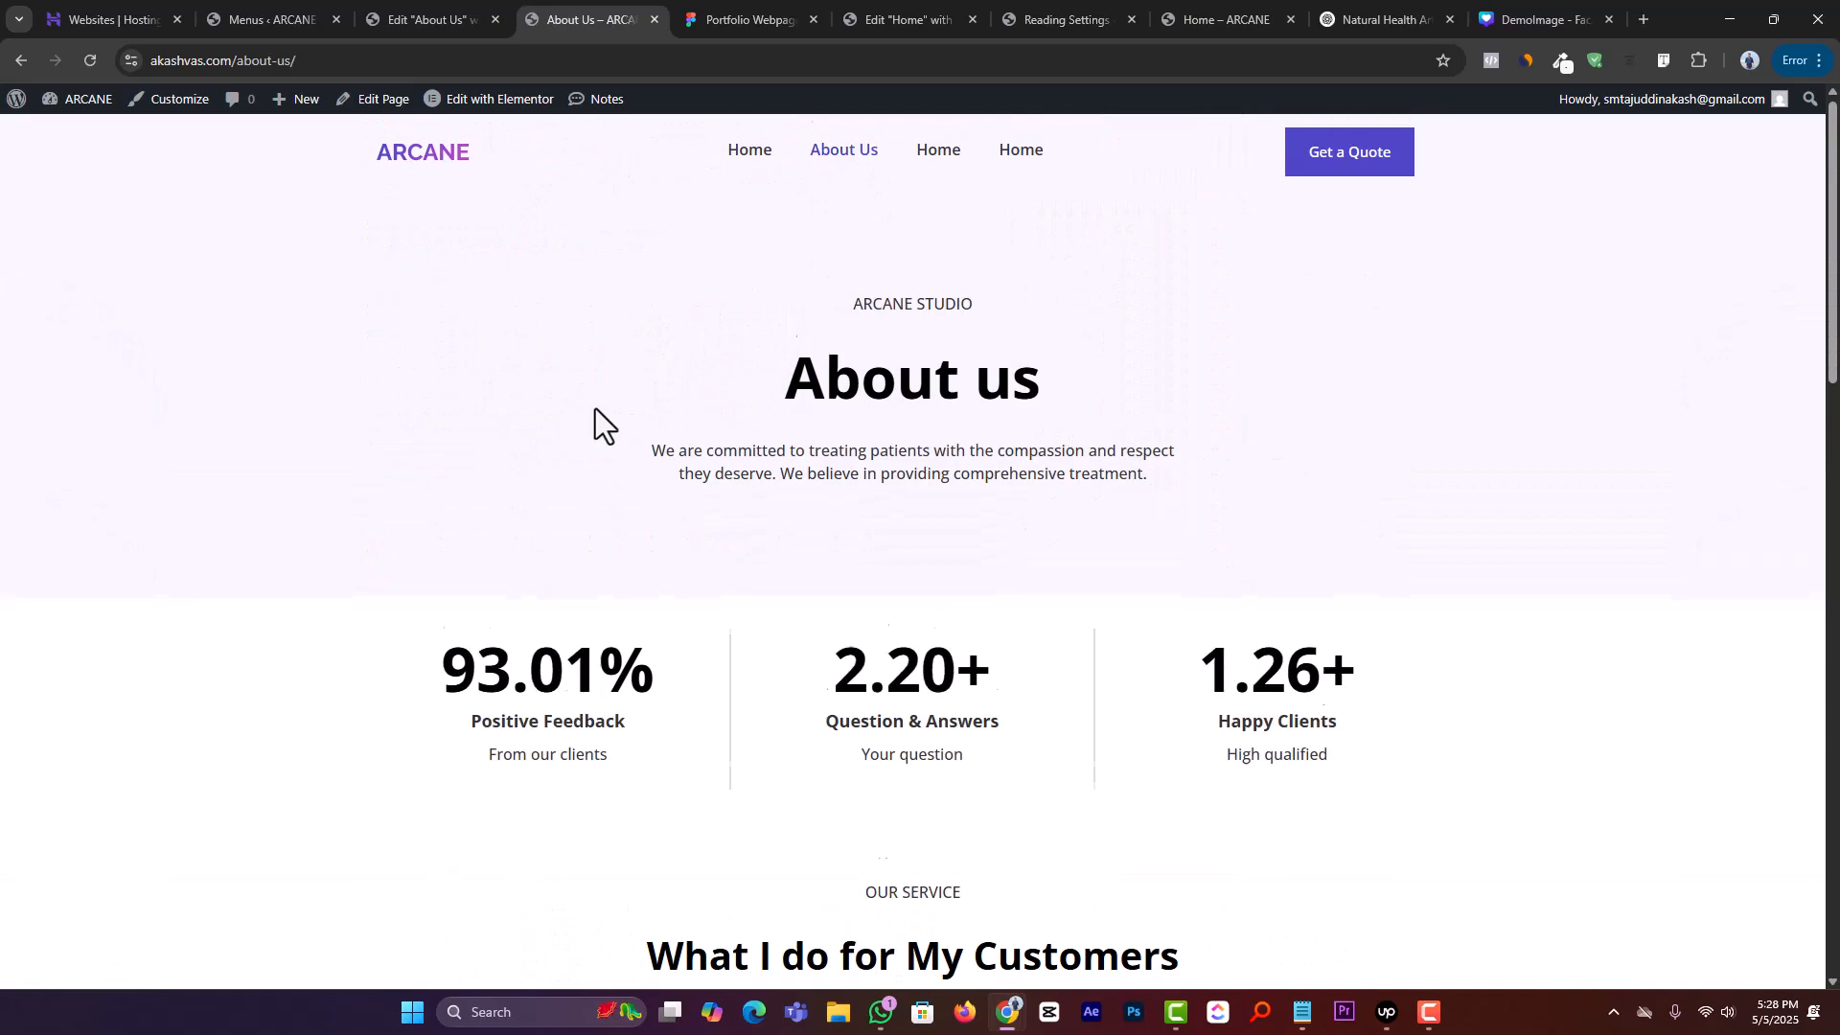
# Review the live About Us page from the hero and counters through the services section to the subscribe form and footer
pyautogui.scroll(-1, 595, 408)
pyautogui.scroll(1, 596, 400)
pyautogui.scroll(-2, 607, 364)
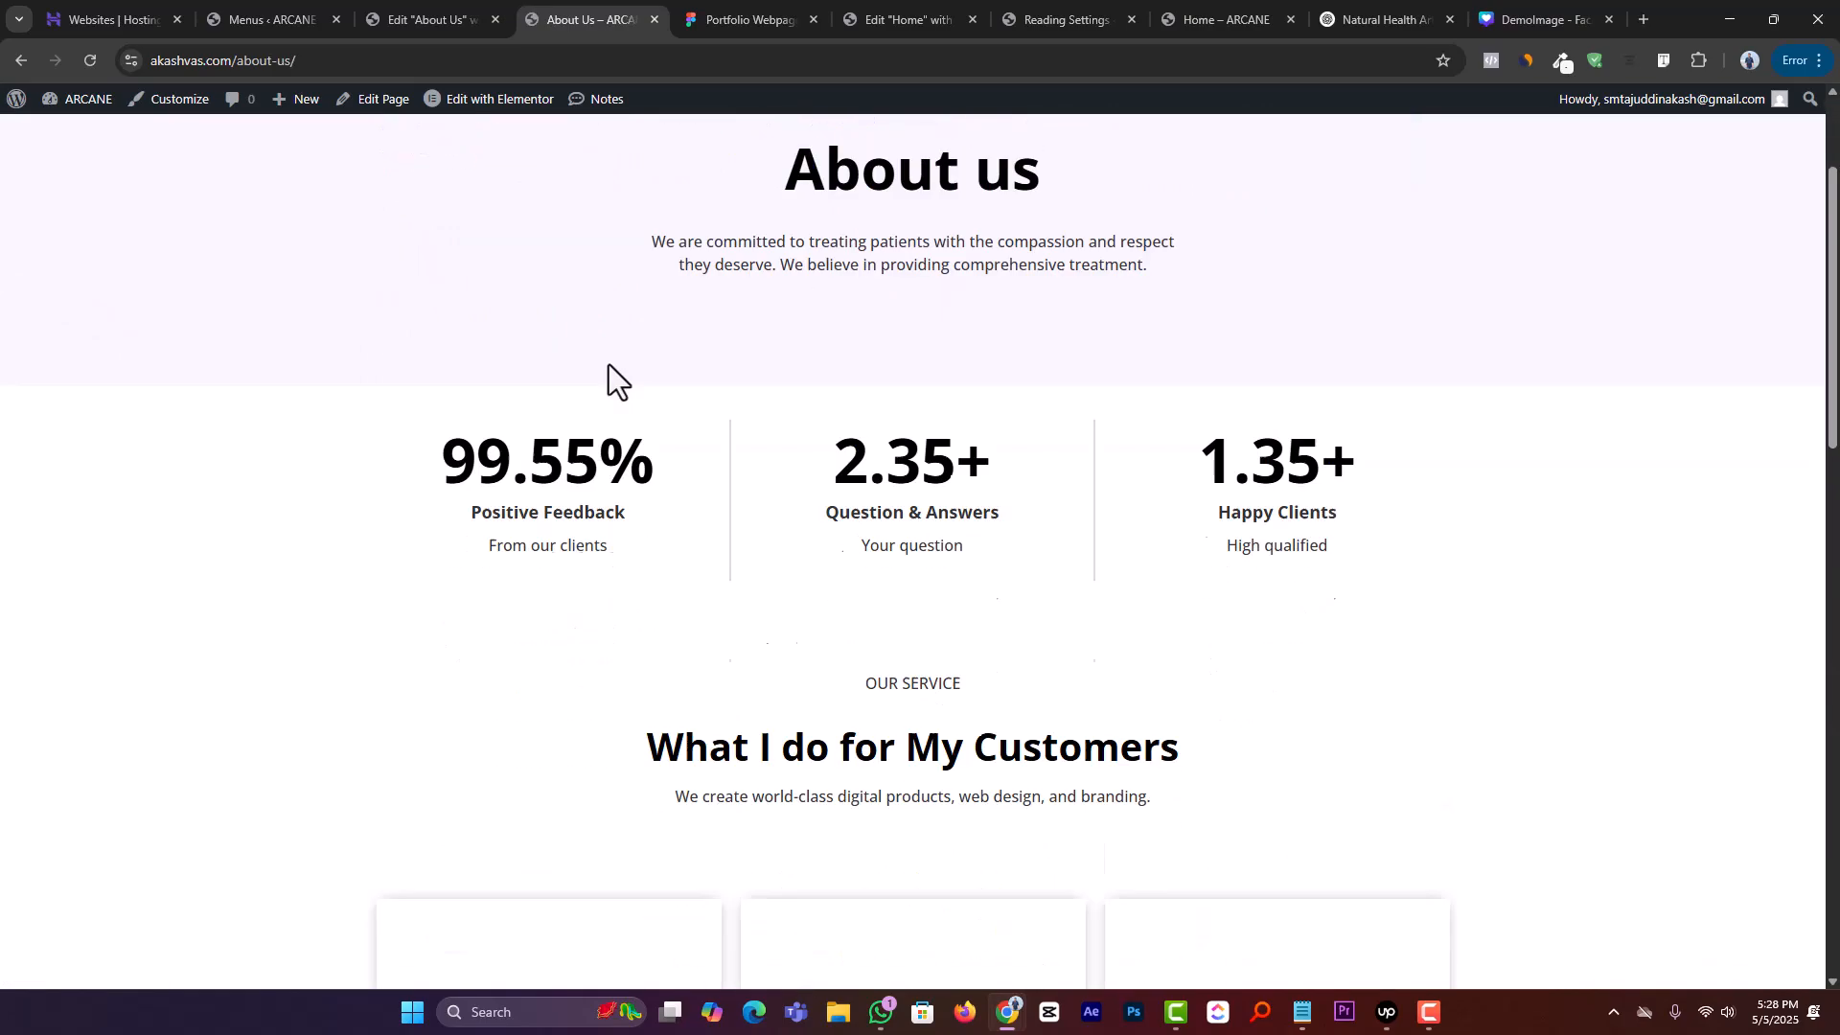
pyautogui.scroll(-15, 608, 364)
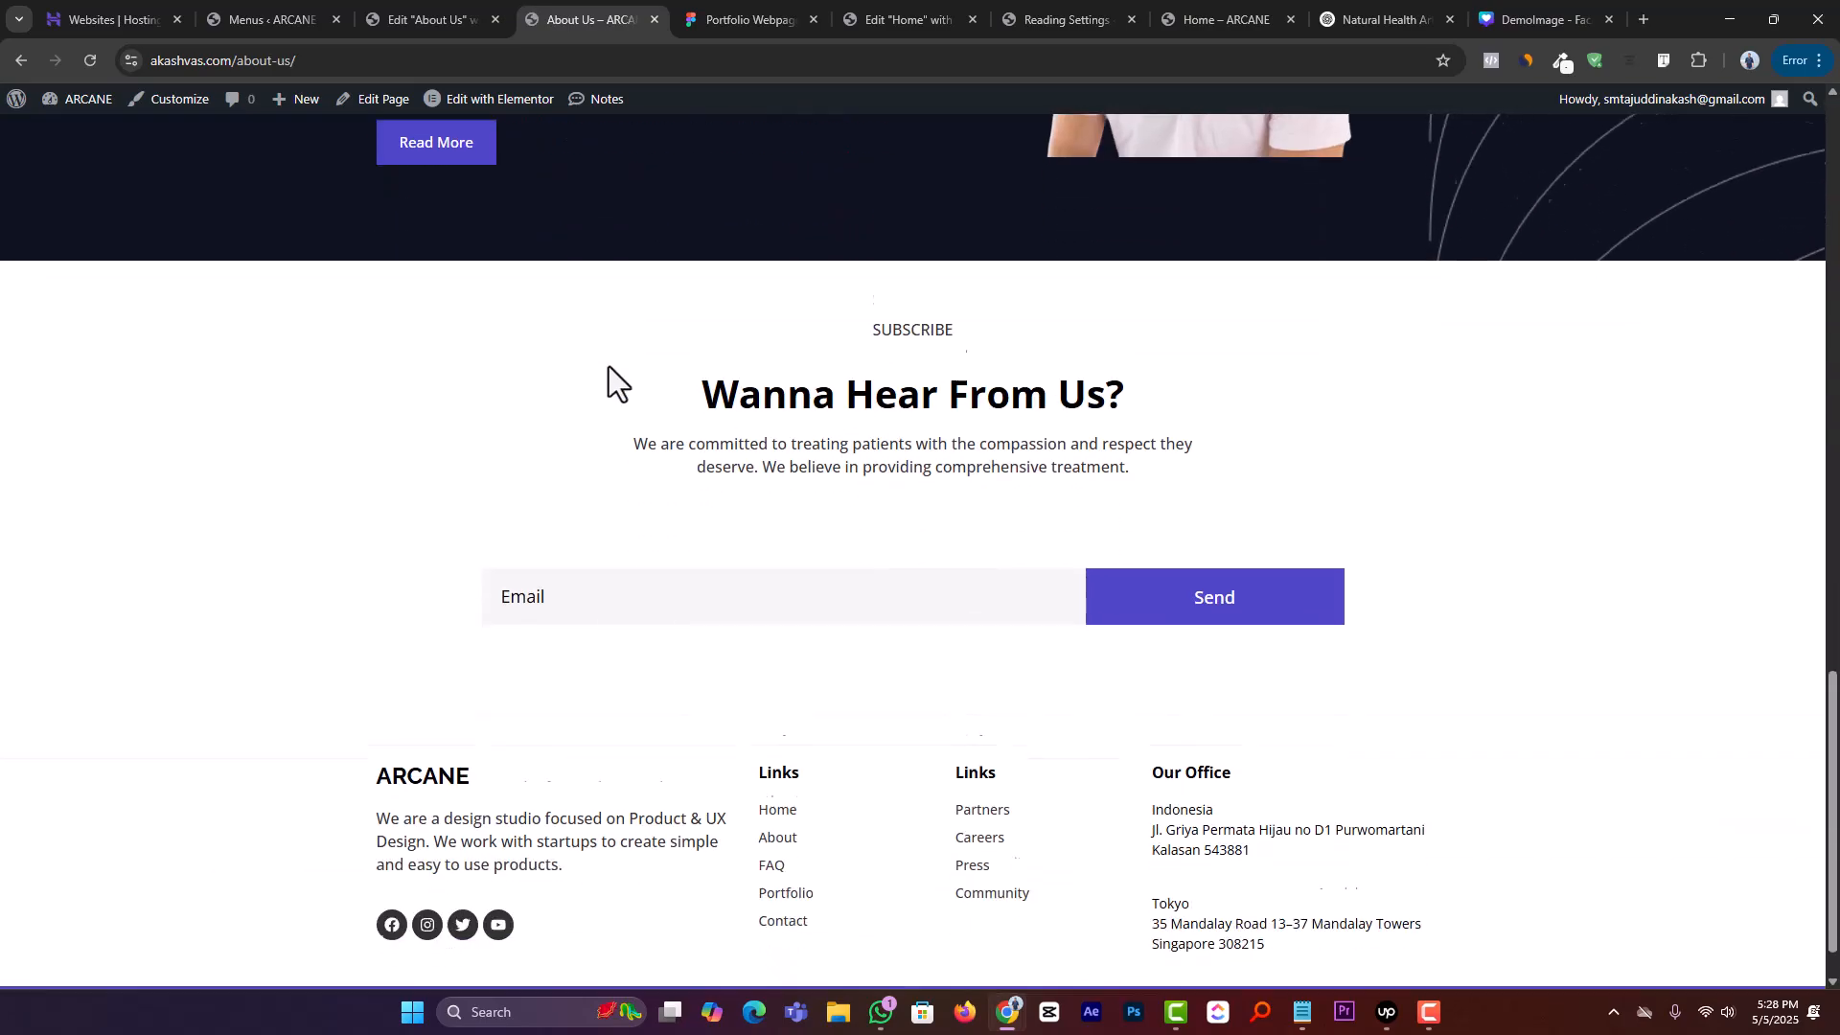
pyautogui.scroll(-1, 594, 378)
pyautogui.scroll(15, 805, 484)
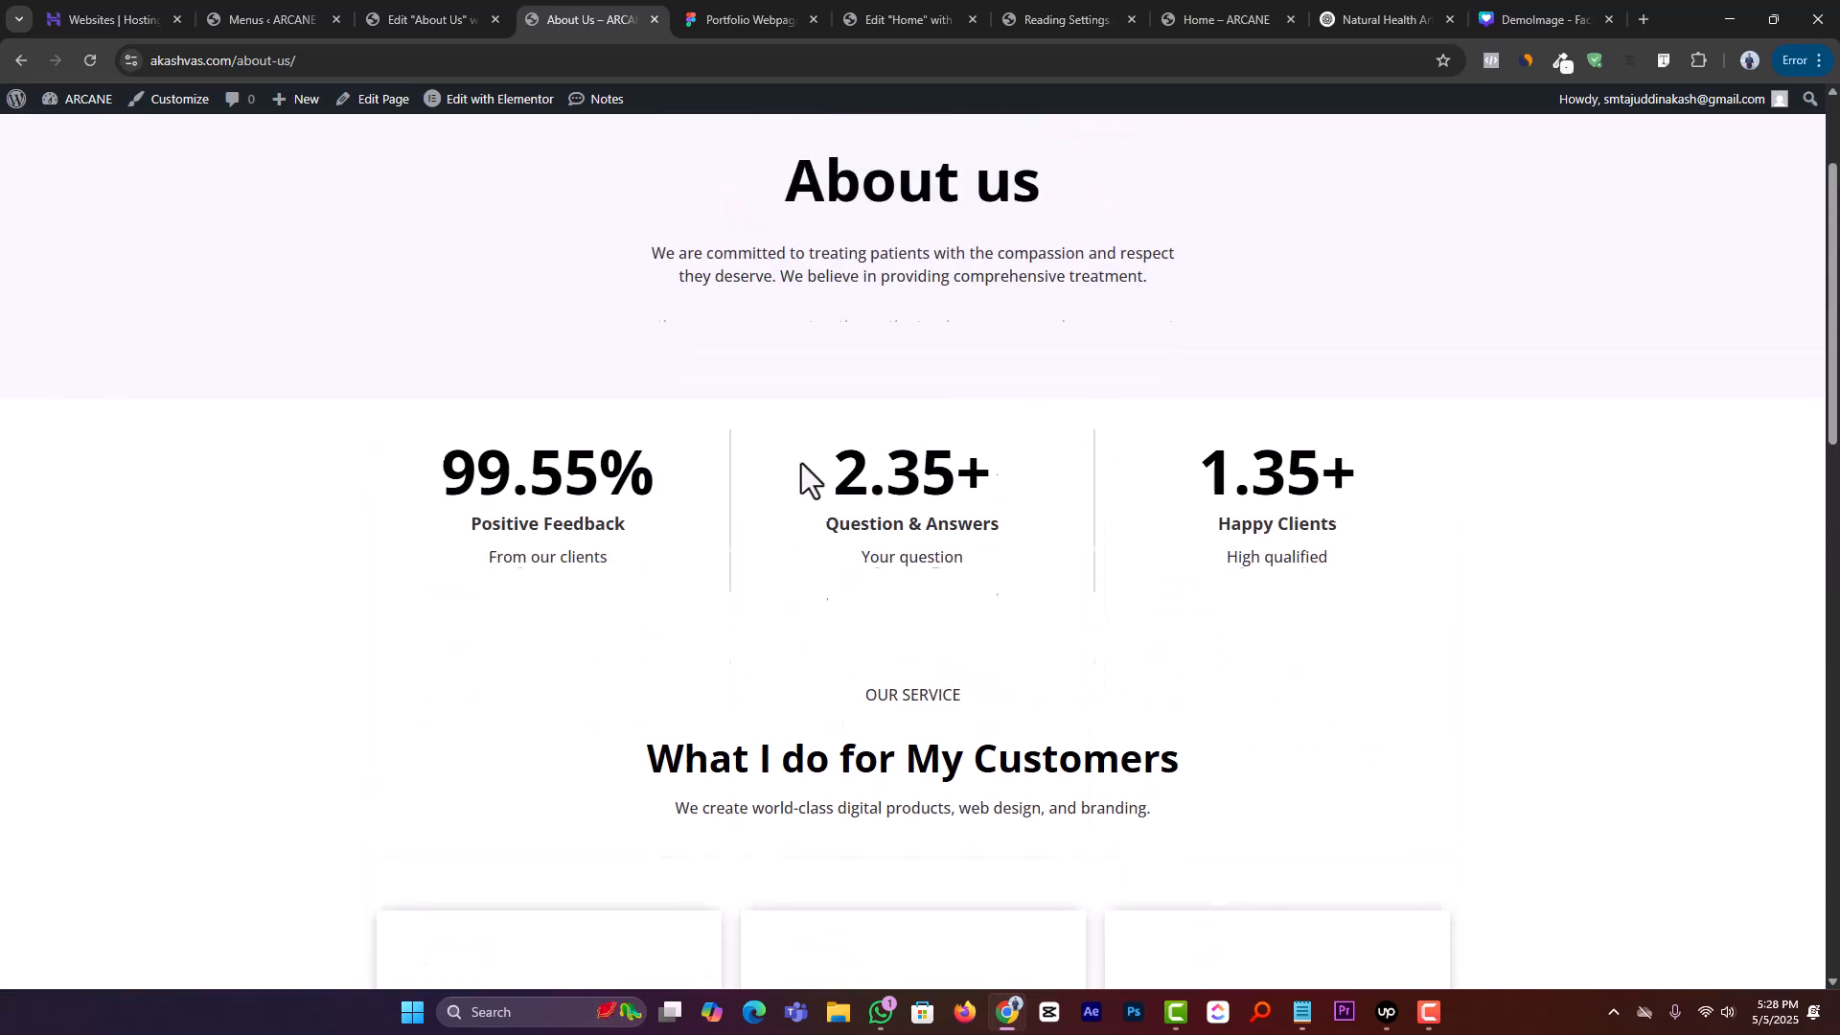
pyautogui.scroll(2, 804, 469)
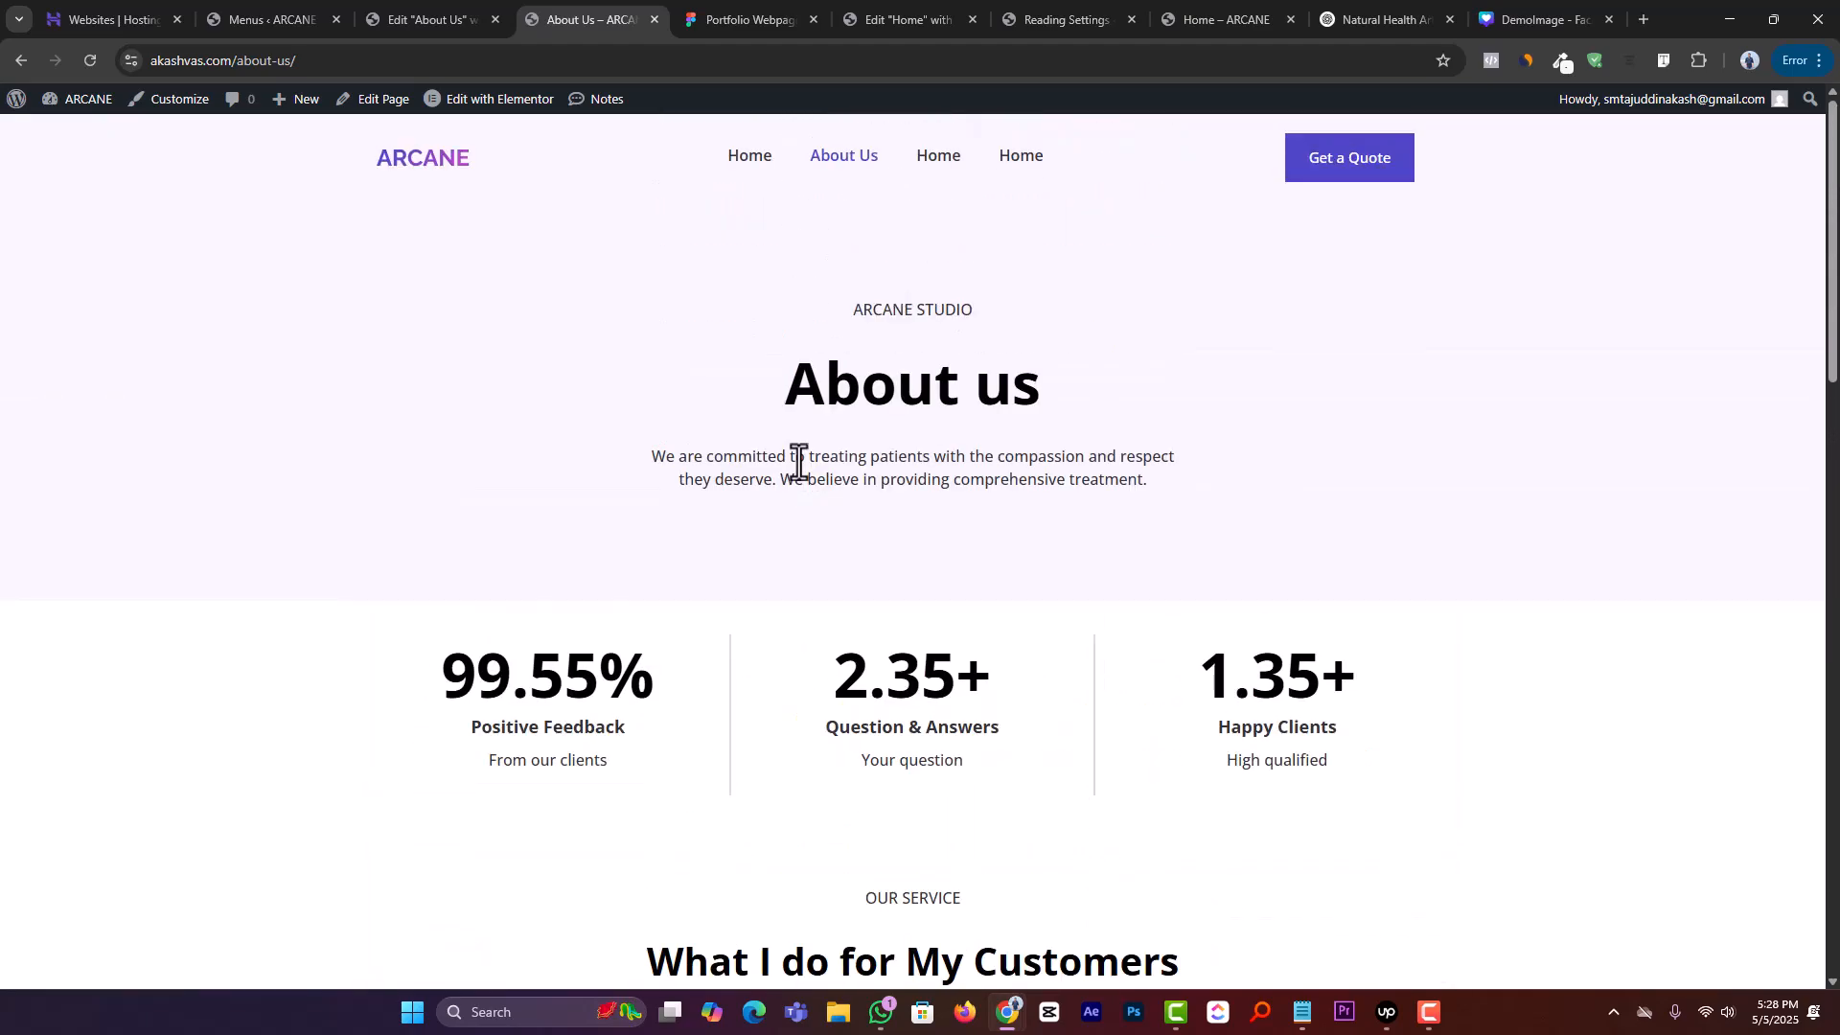
# Switch to the Figma design and examine the 03. faq frame, including its hero, search field and question accordion
pyautogui.click(771, 17)
pyautogui.click(1355, 399)
pyautogui.moveTo(1355, 398); pyautogui.dragTo(620, 316)
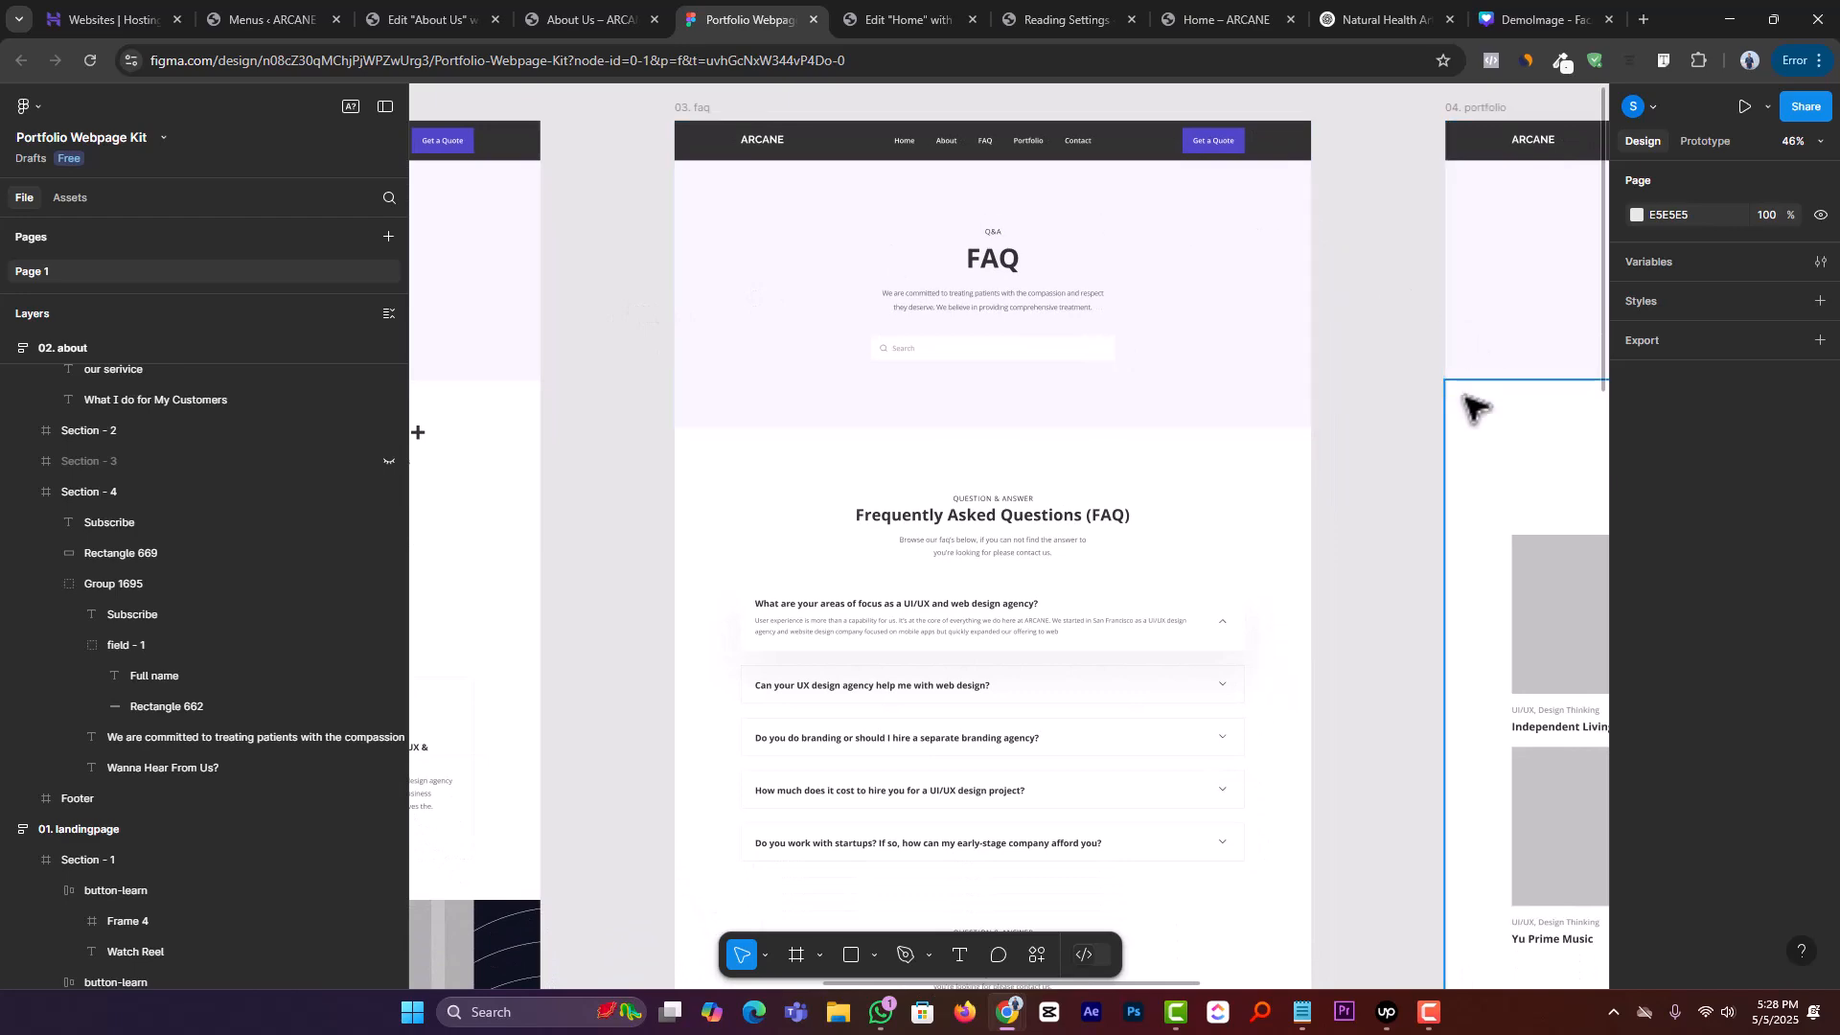
pyautogui.scroll(-1, 1332, 594)
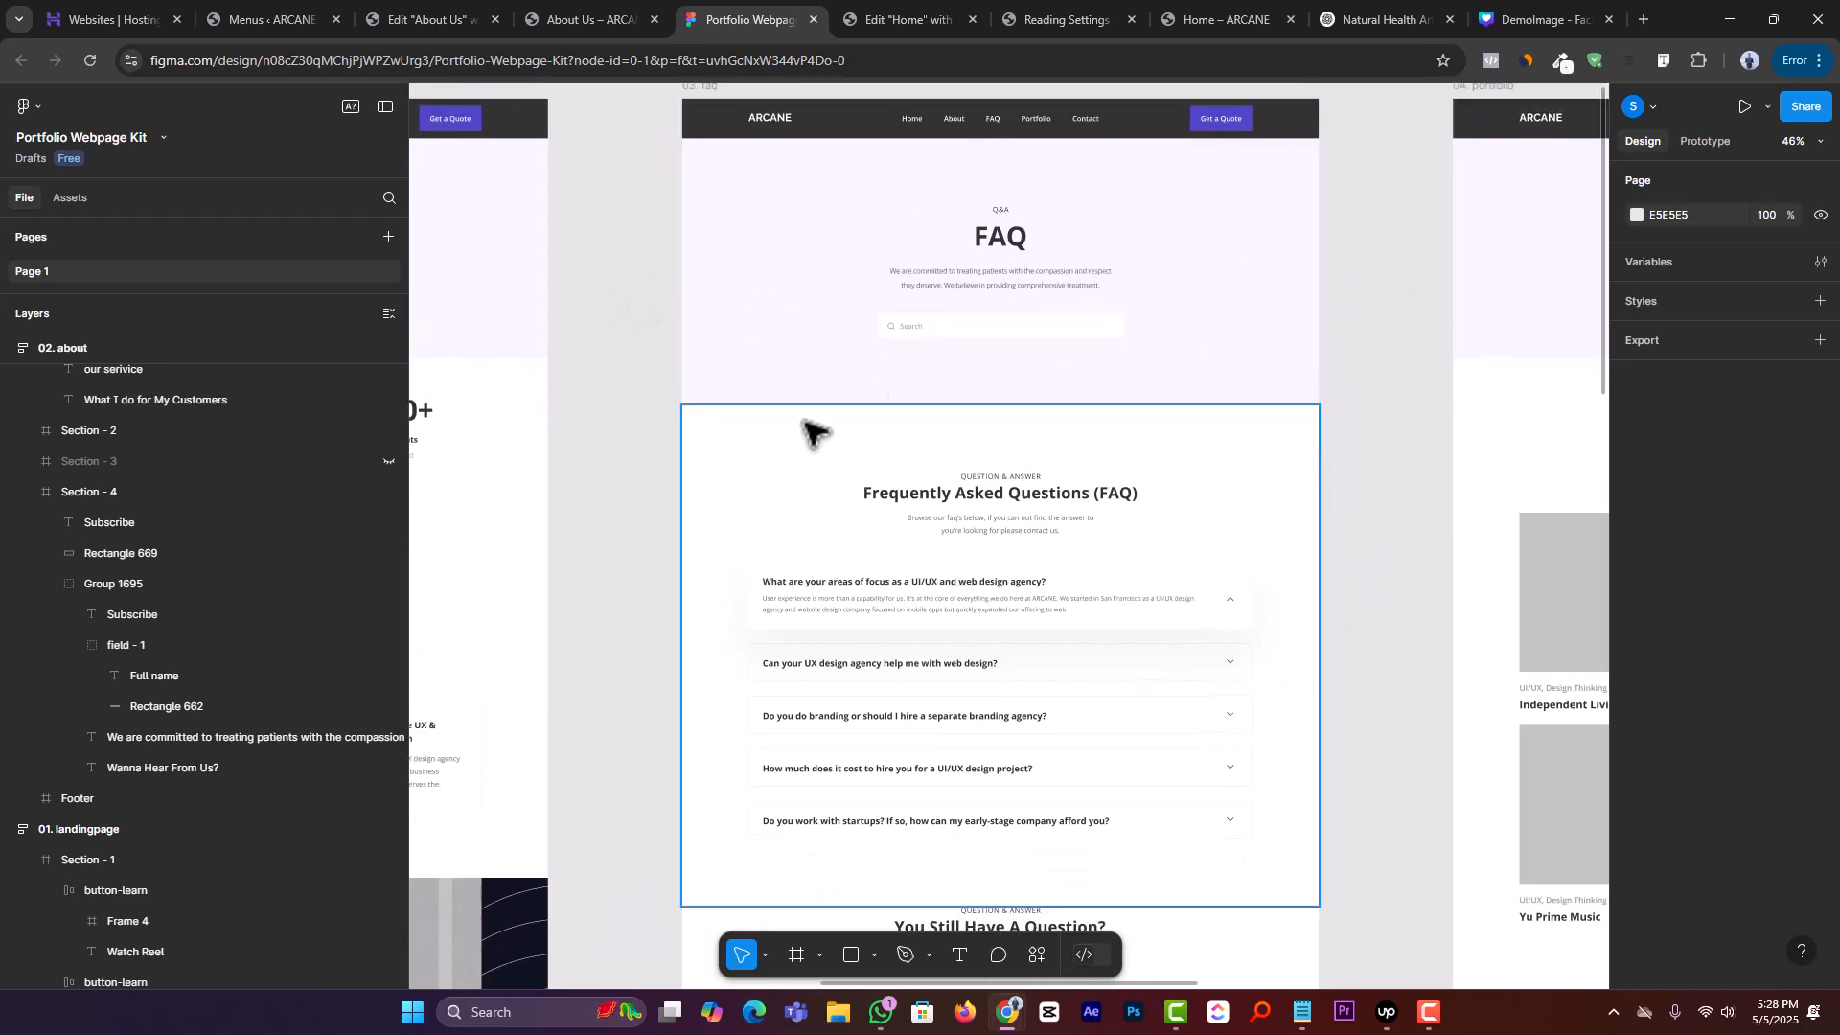
pyautogui.moveTo(1388, 575); pyautogui.dragTo(1371, 671)
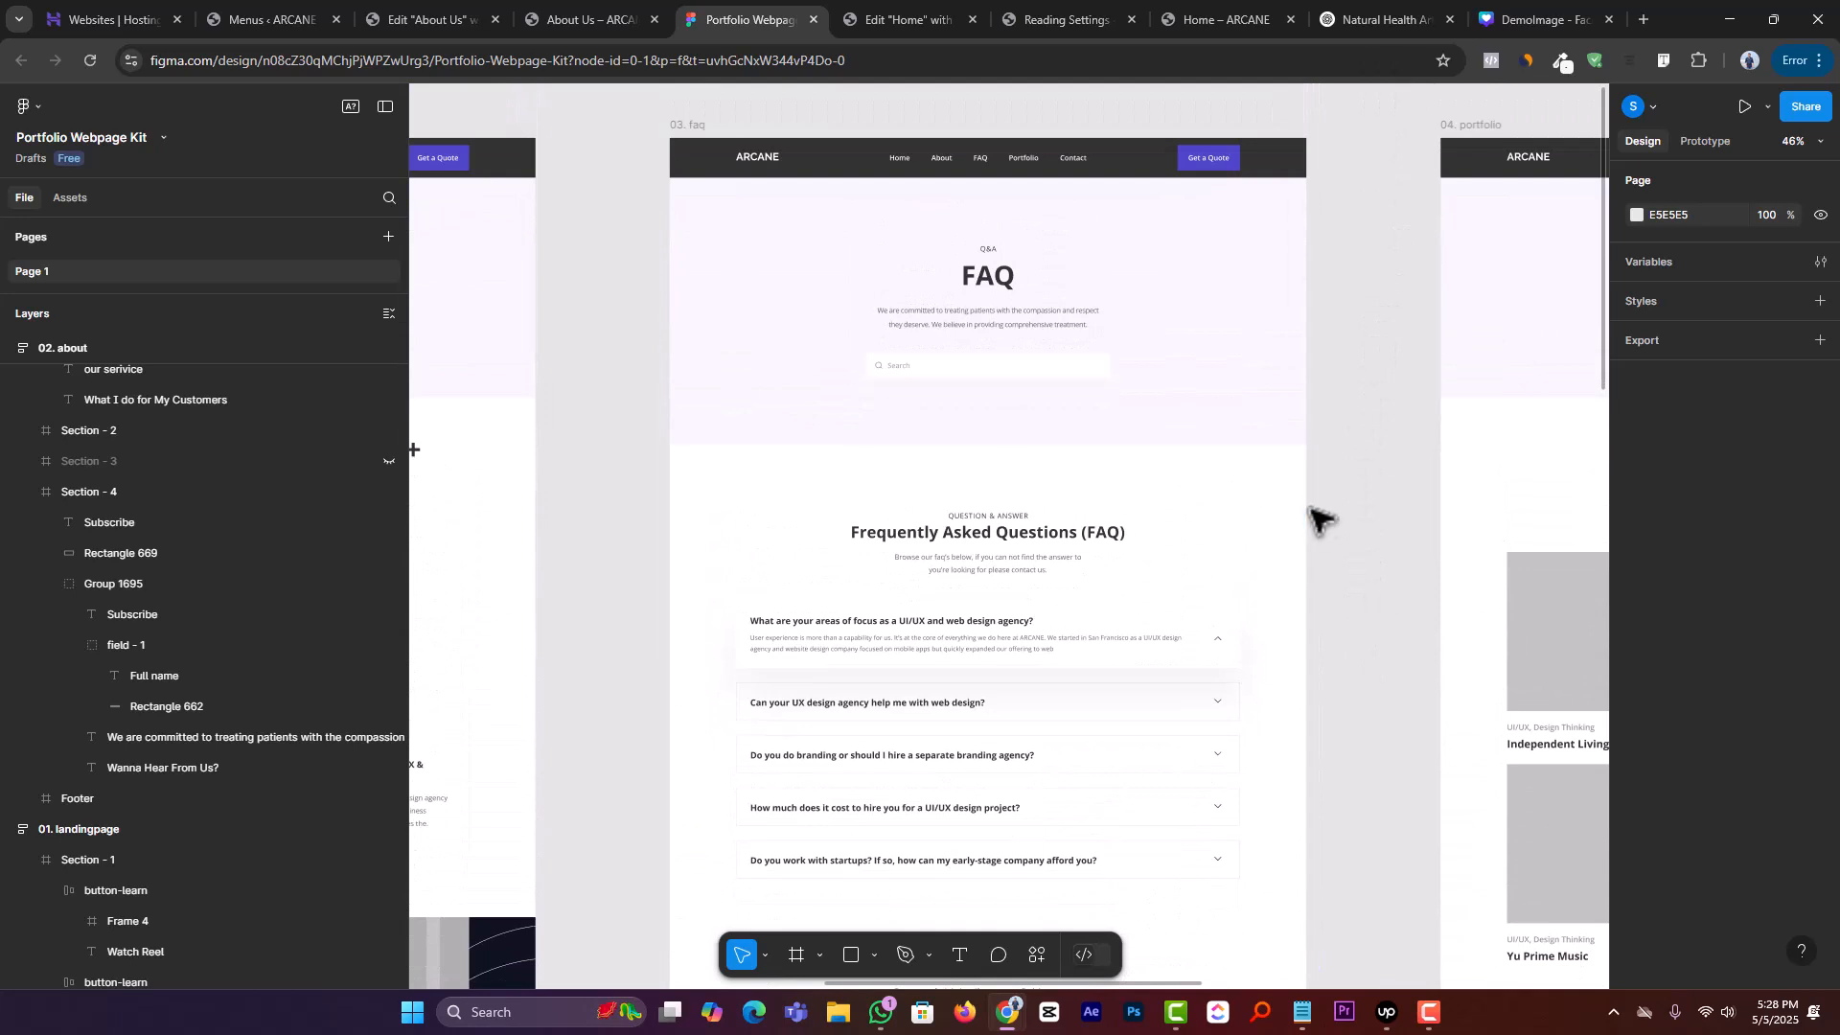
# Return to the live About Us page and check its service cards, ARCANE Founded In 2016 section, subscribe form and footer
pyautogui.click(579, 14)
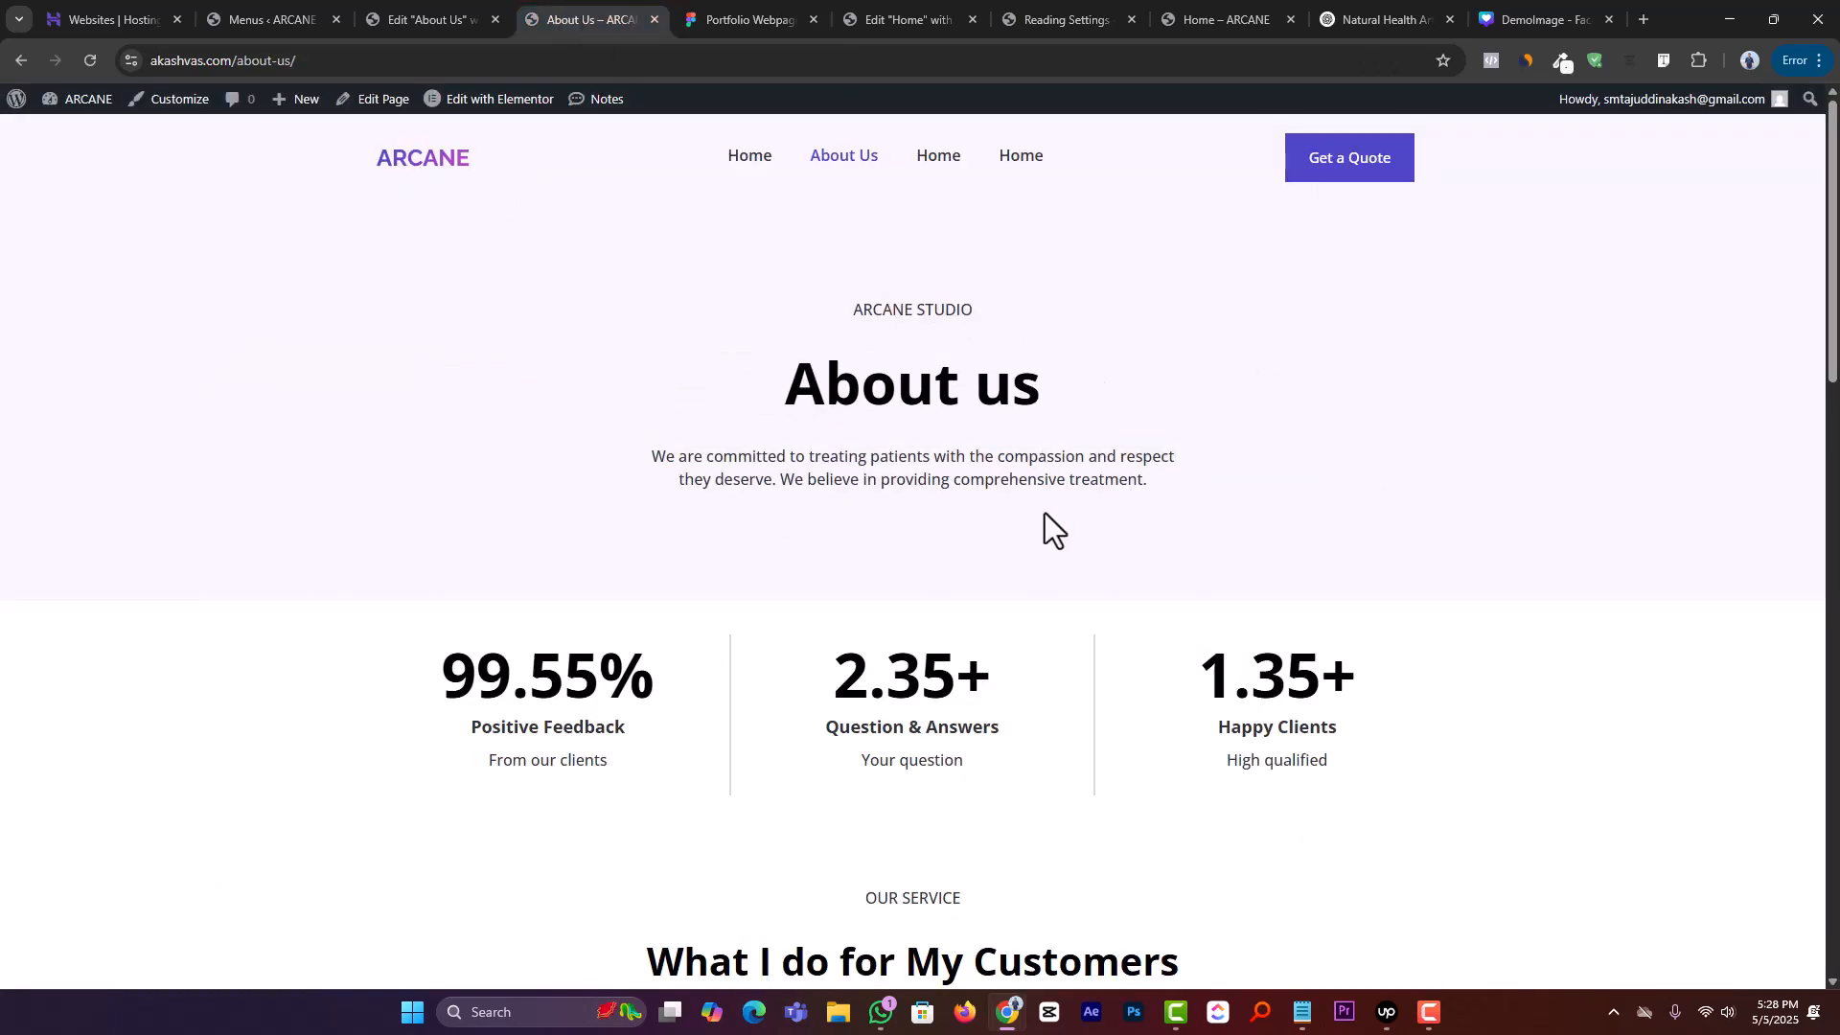
pyautogui.scroll(-6, 1043, 522)
pyautogui.scroll(-2, 258, 510)
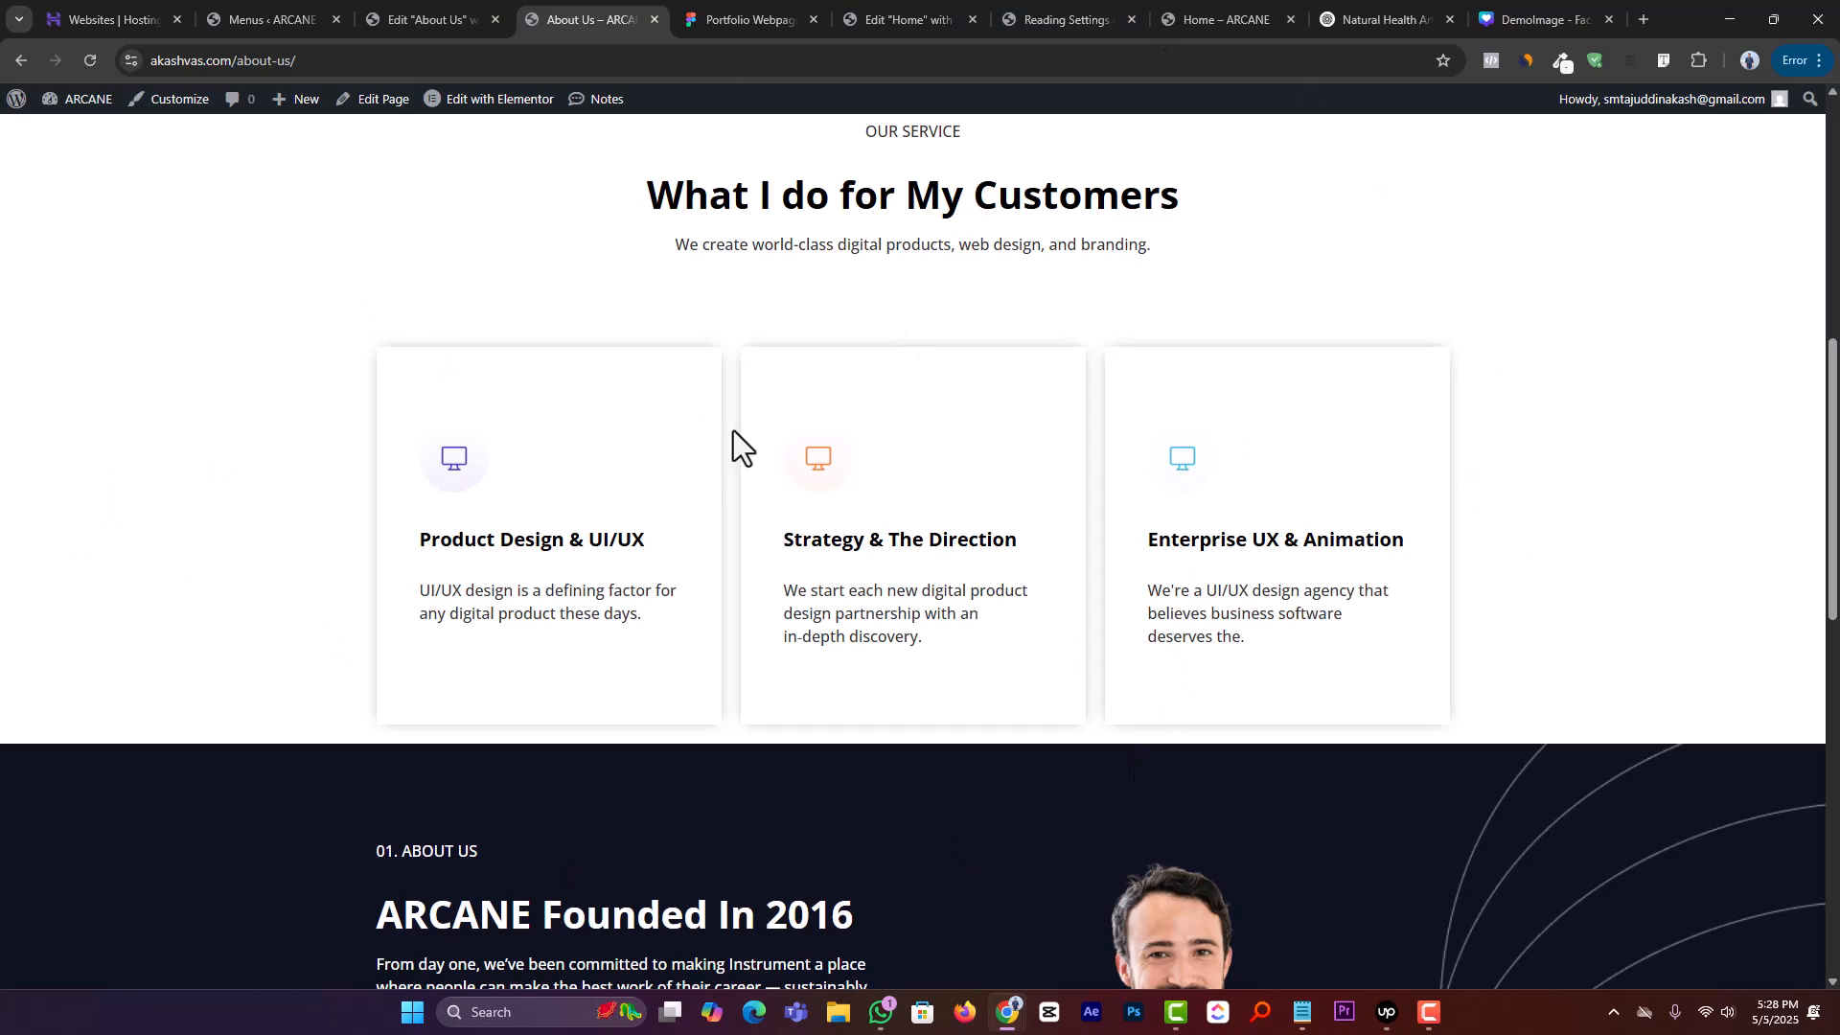
pyautogui.scroll(-10, 808, 399)
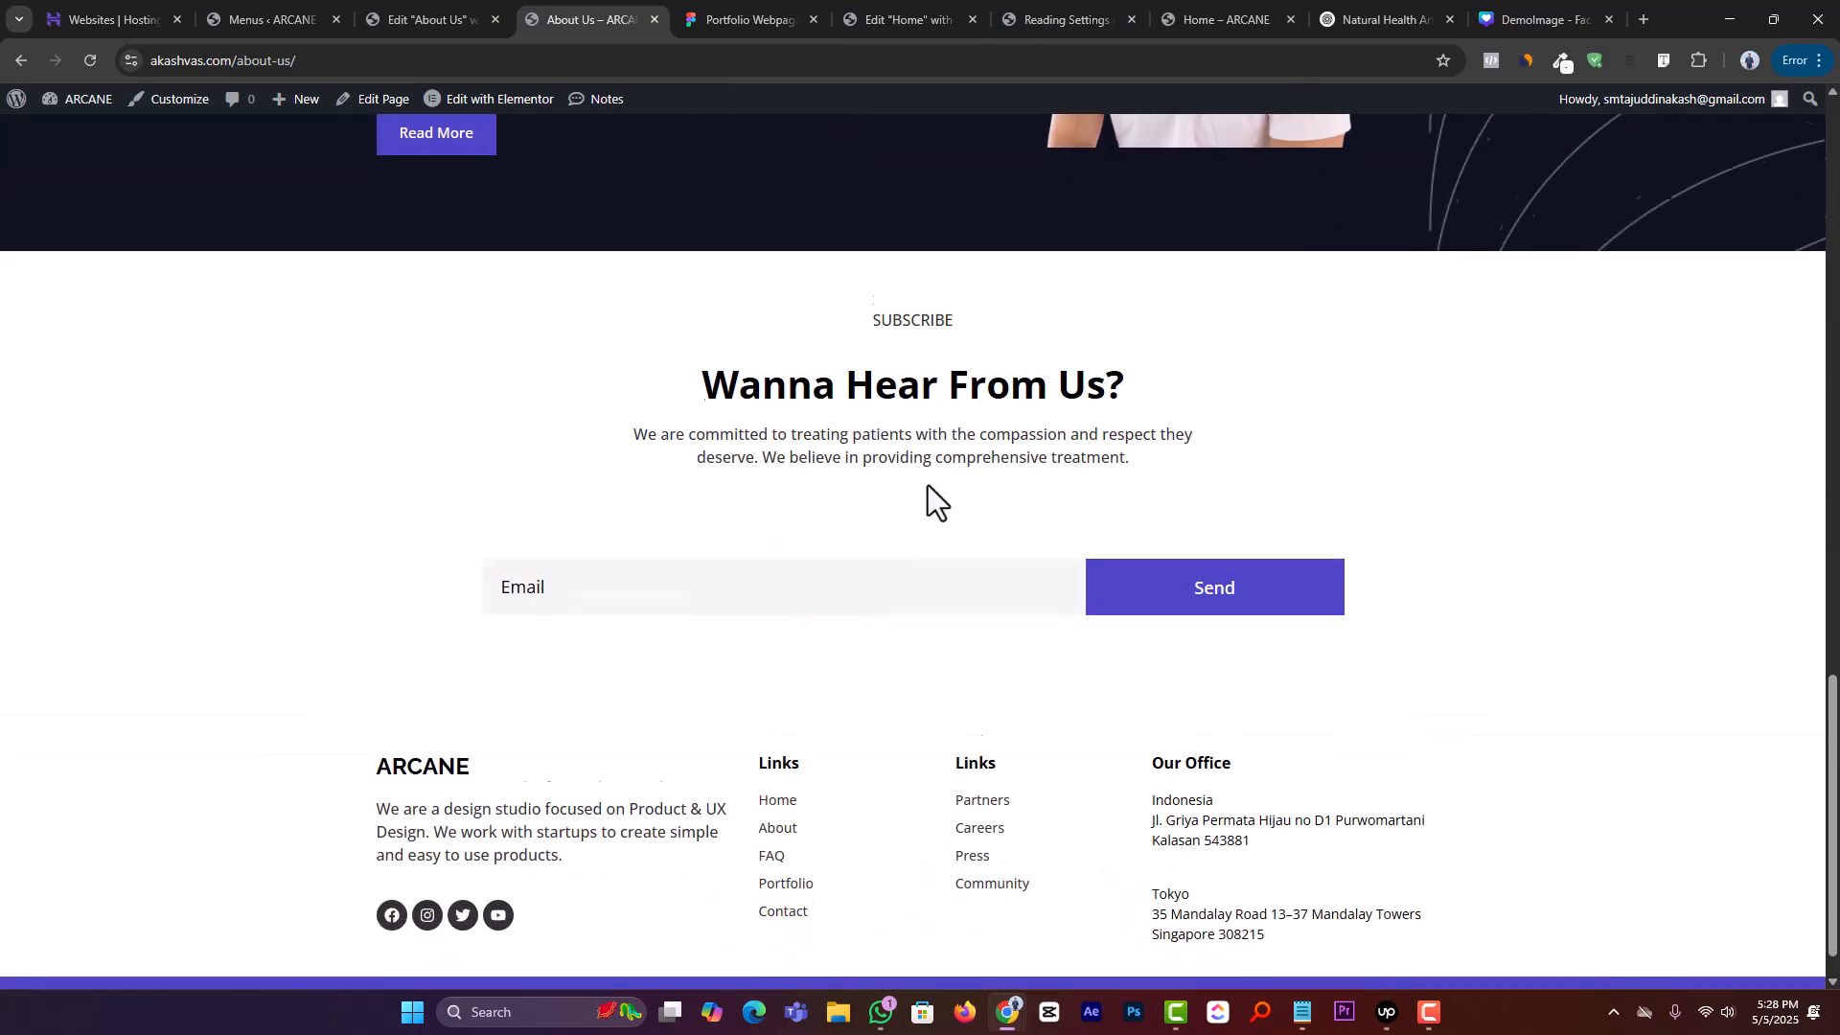
pyautogui.scroll(15, 1533, 755)
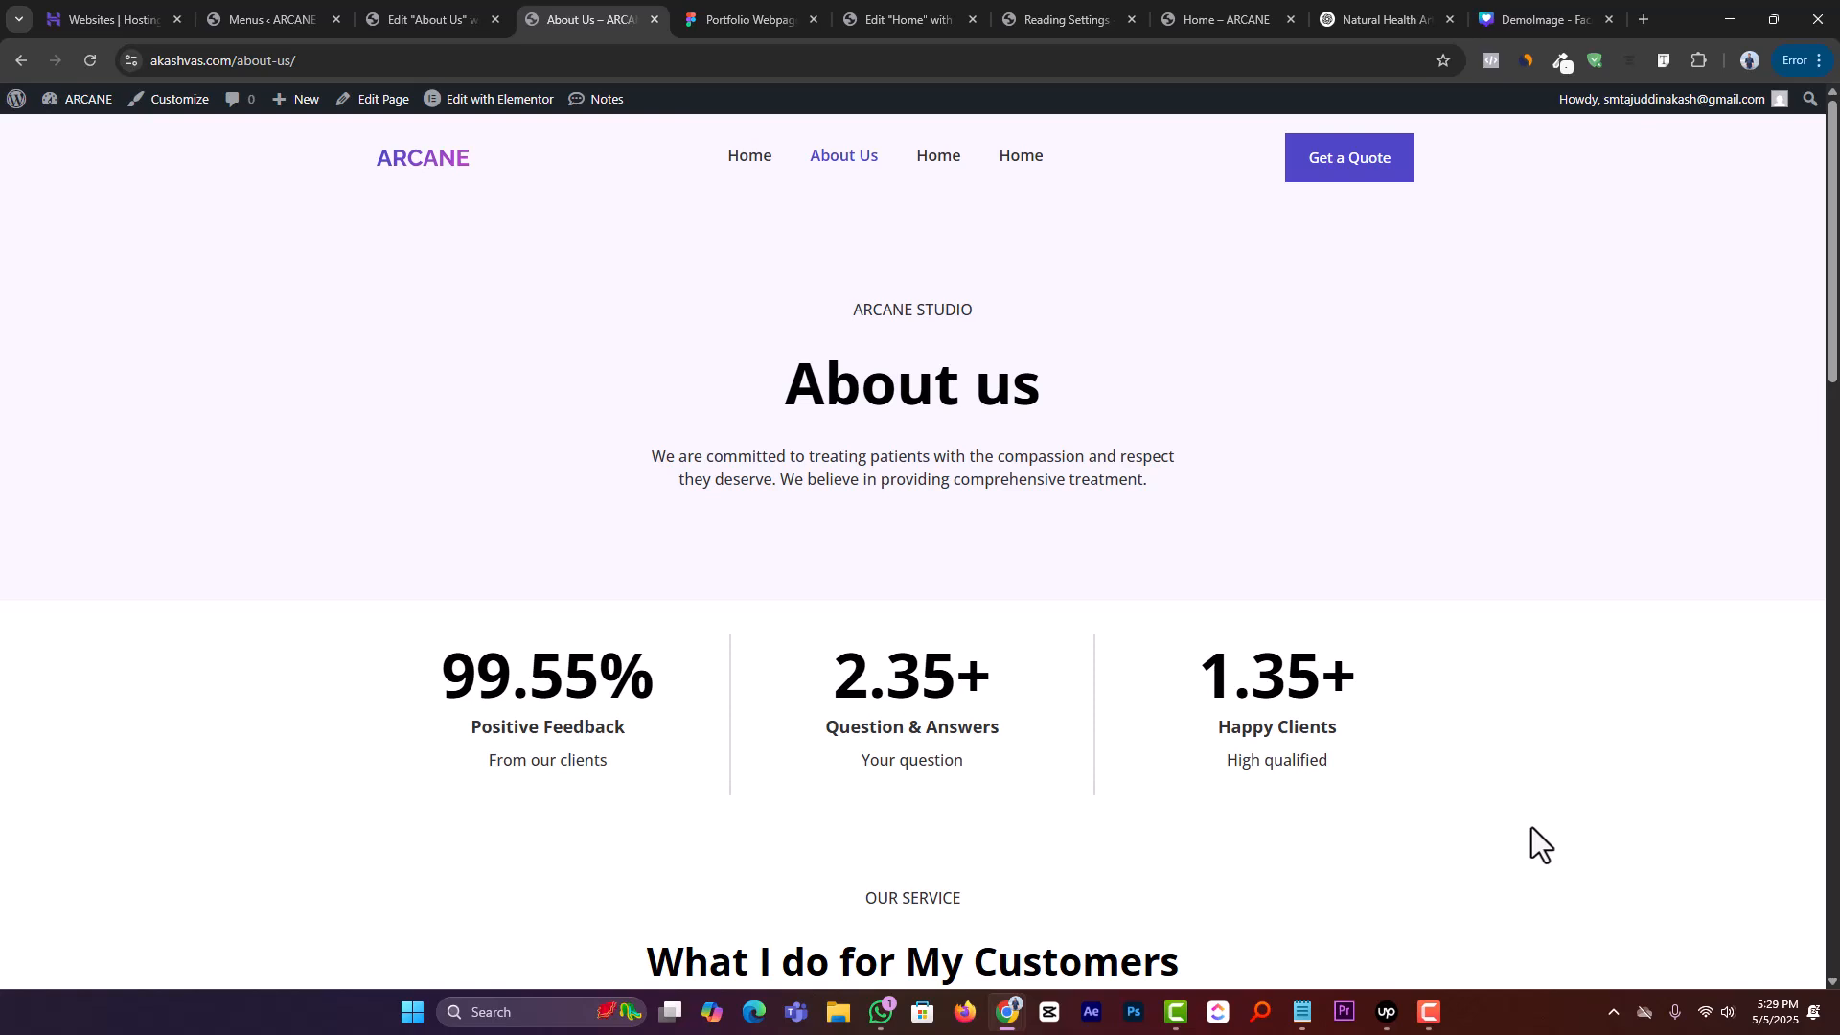
pyautogui.click(1436, 1007)
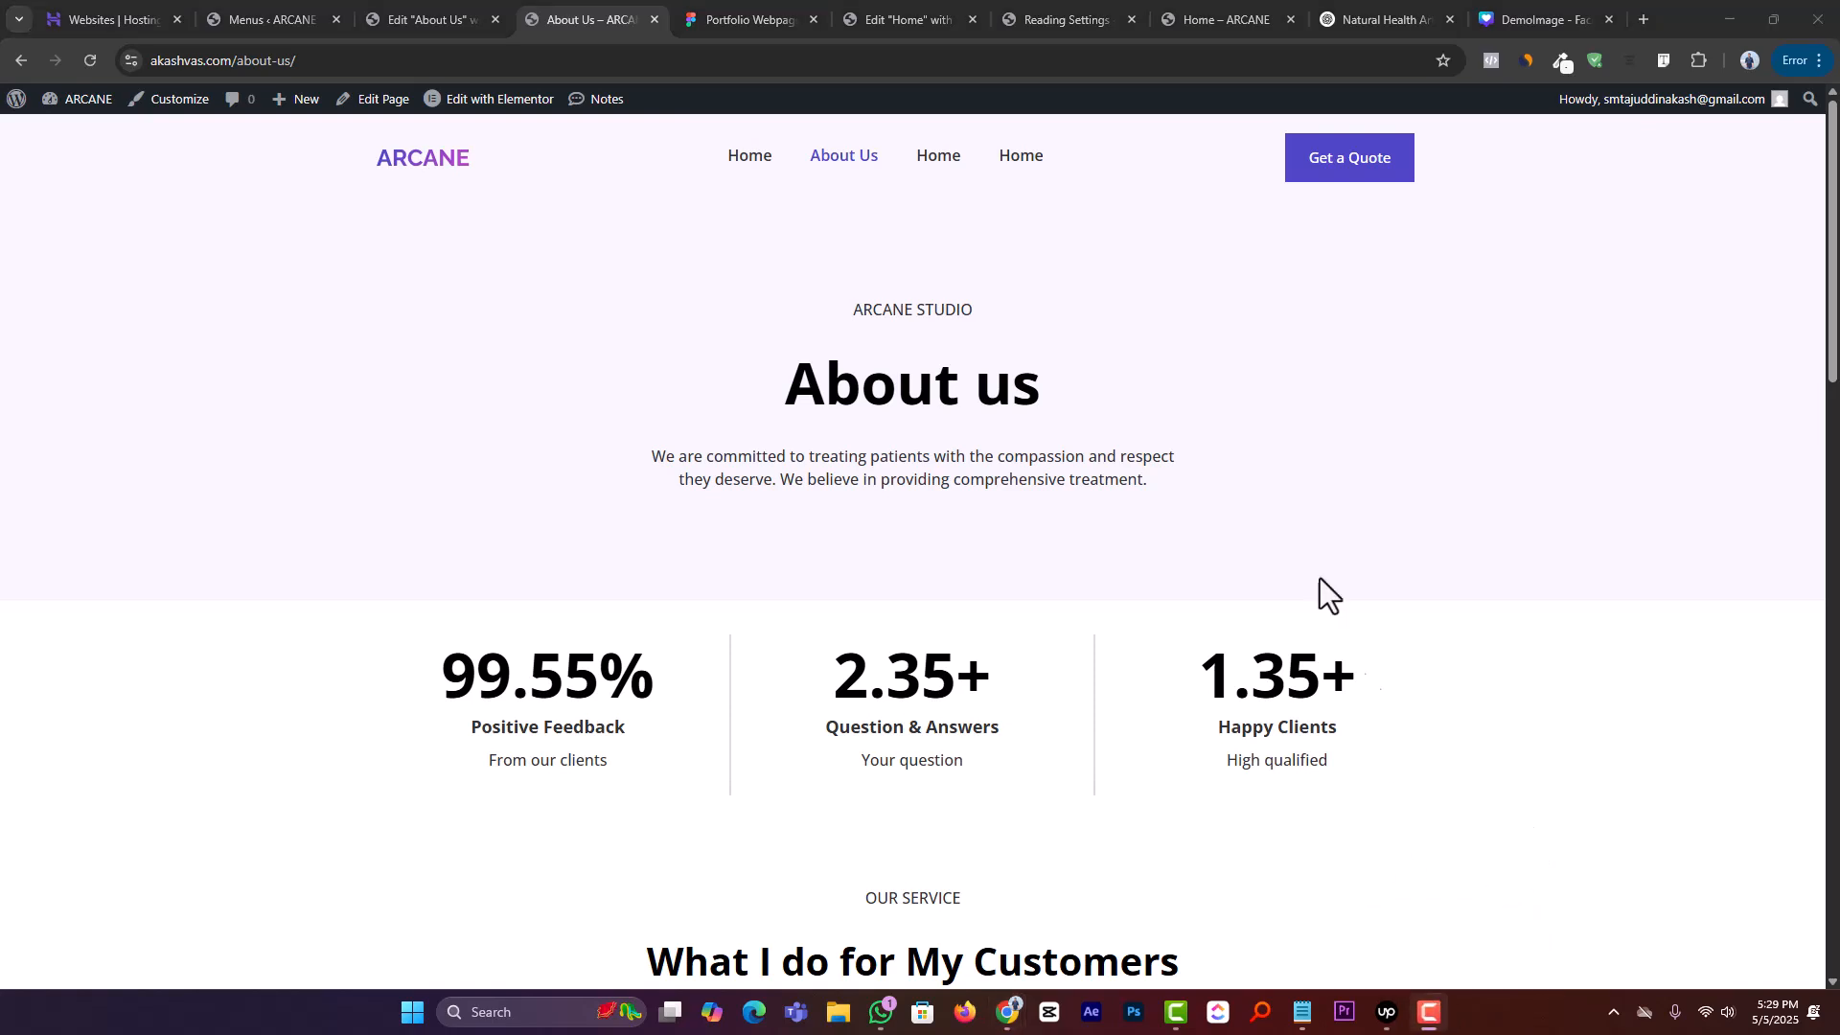